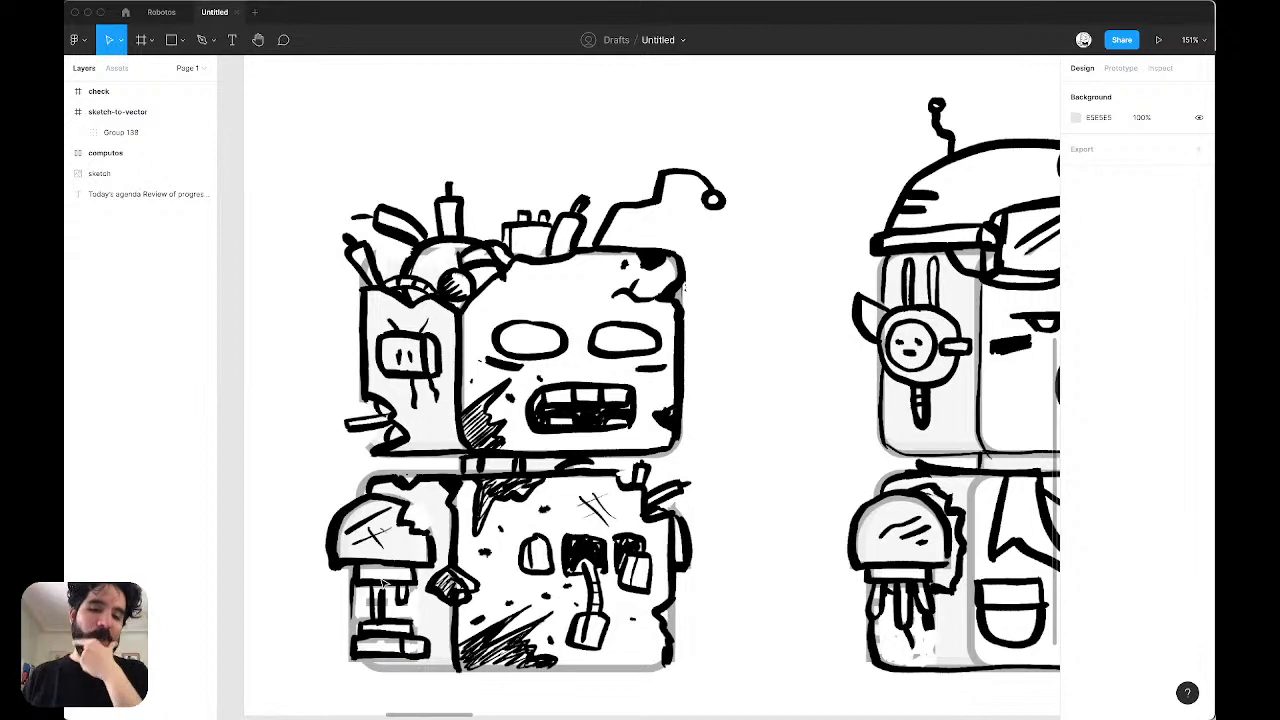
Step: Examine the sketch of the broken zombie robot with the open head and damaged body up close
scroll(383, 583, "up", 5)
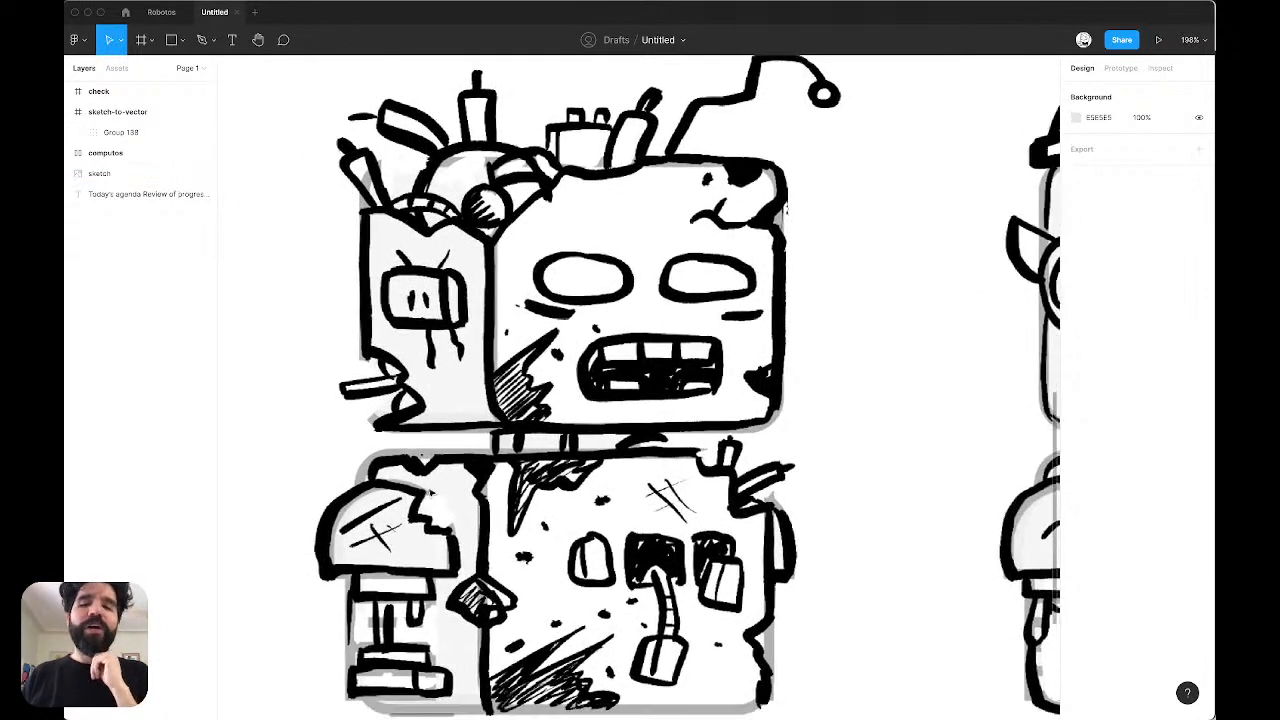
scroll(431, 493, "left", 1)
scroll(431, 492, "up", 1)
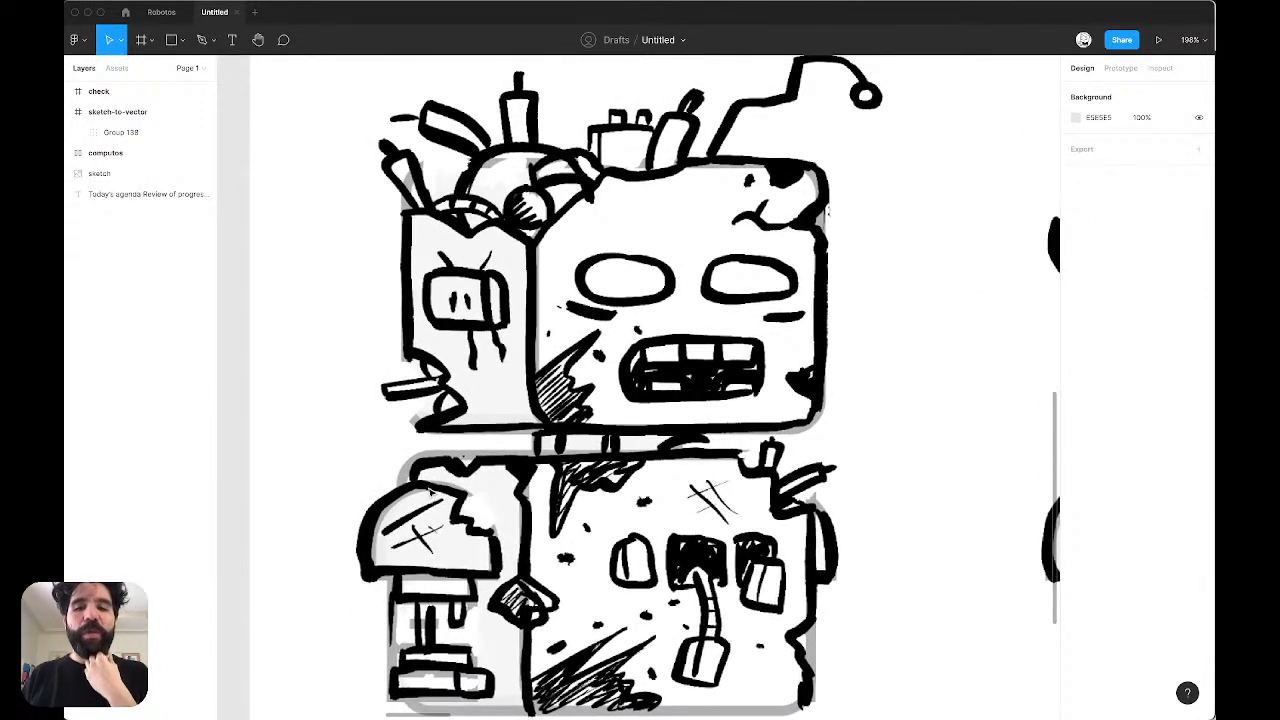
left_click(431, 490)
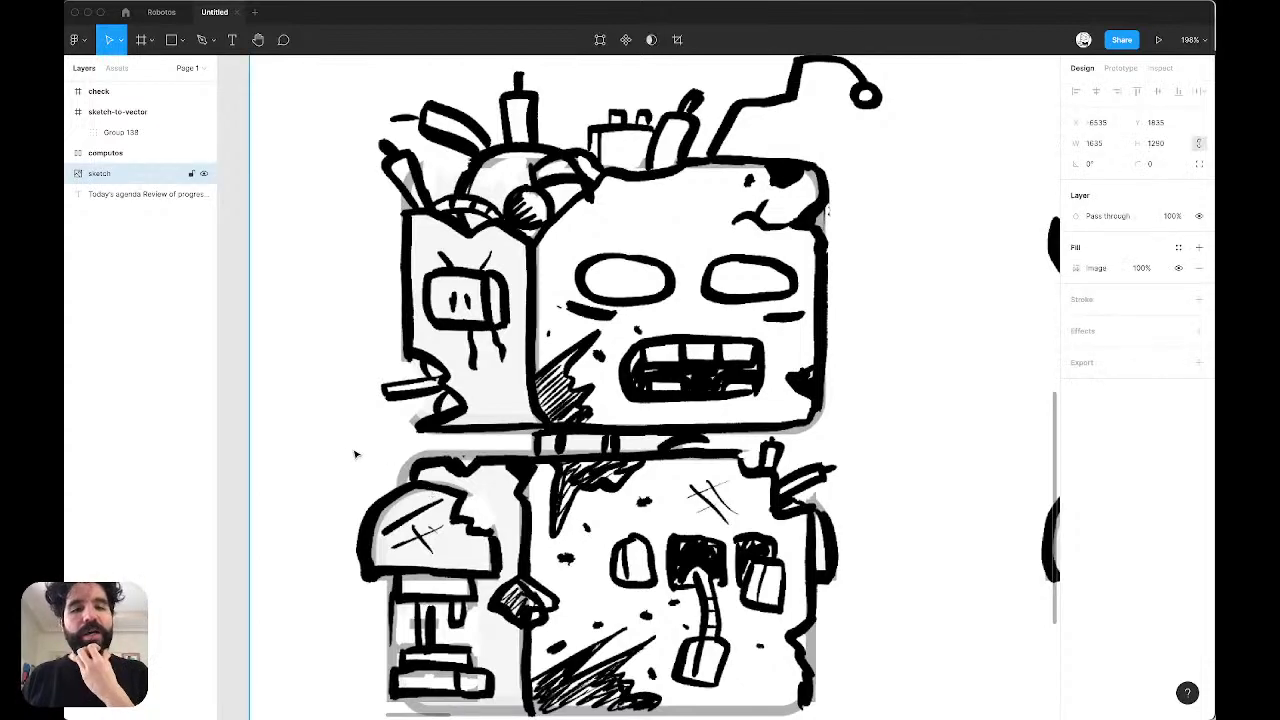
left_click(235, 422)
scroll(654, 422, "down", 5)
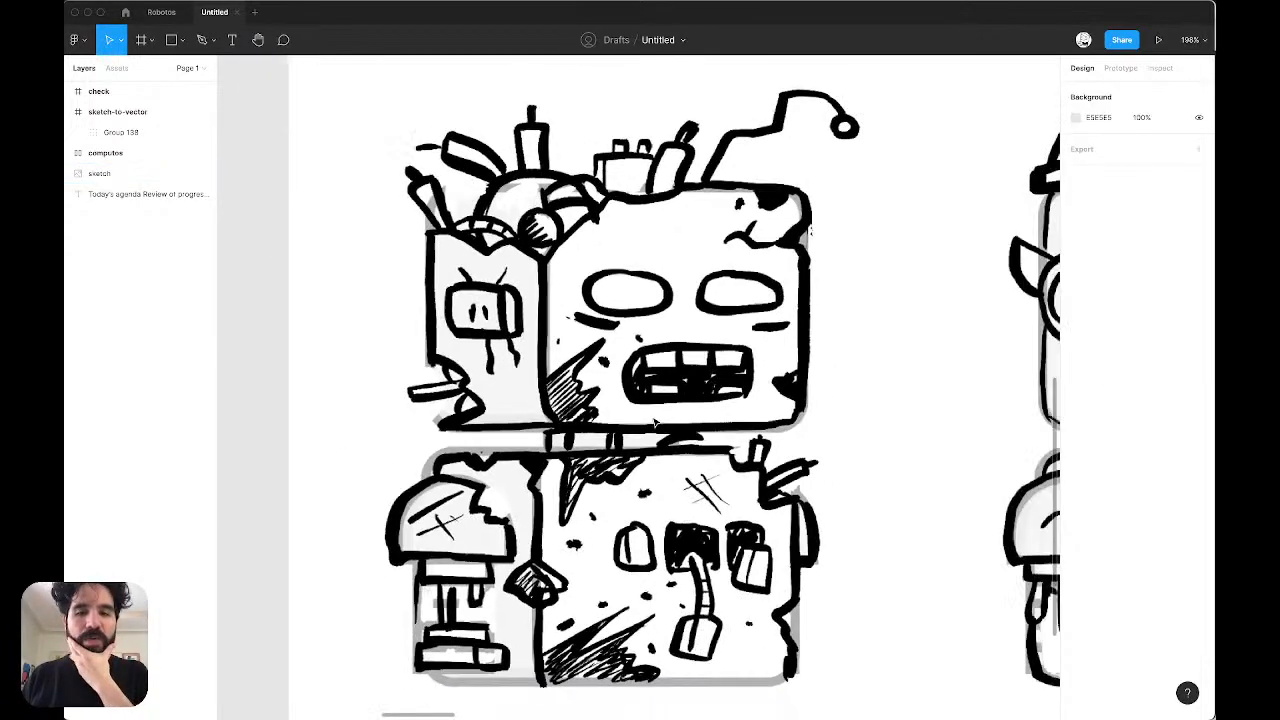
scroll(655, 422, "right", 6)
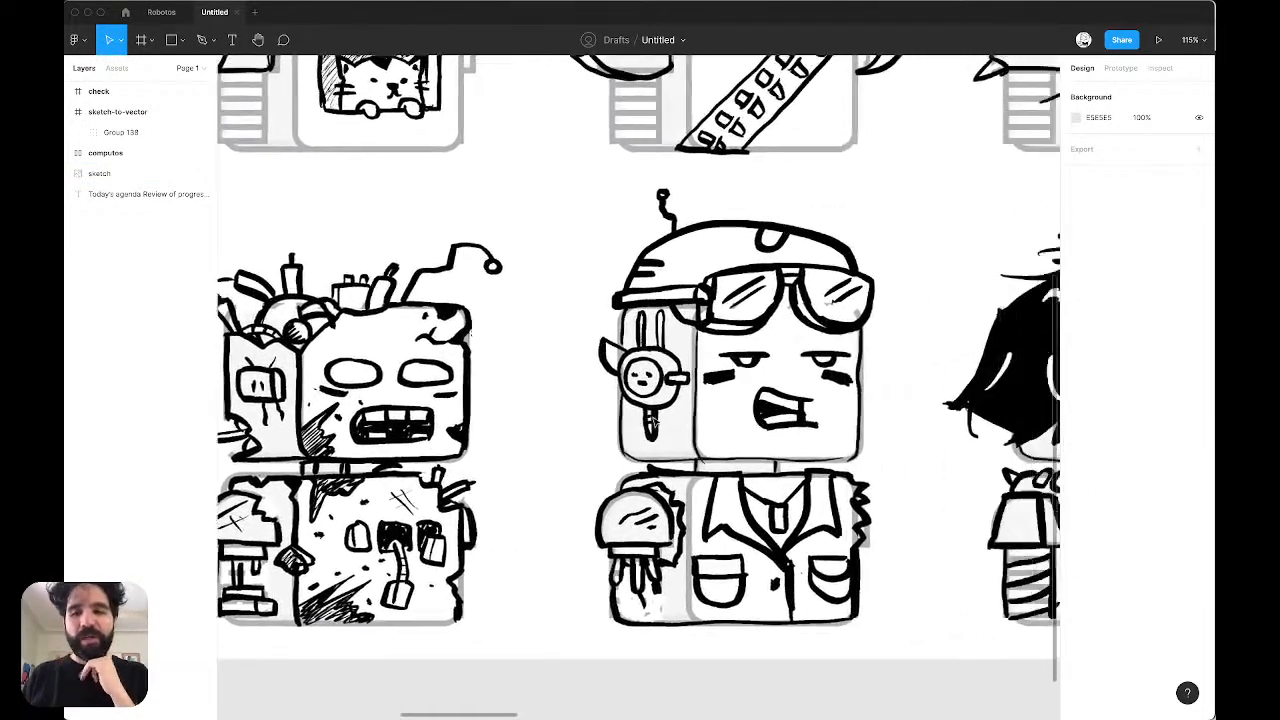
scroll(651, 418, "left", 7)
scroll(701, 384, "up", 4)
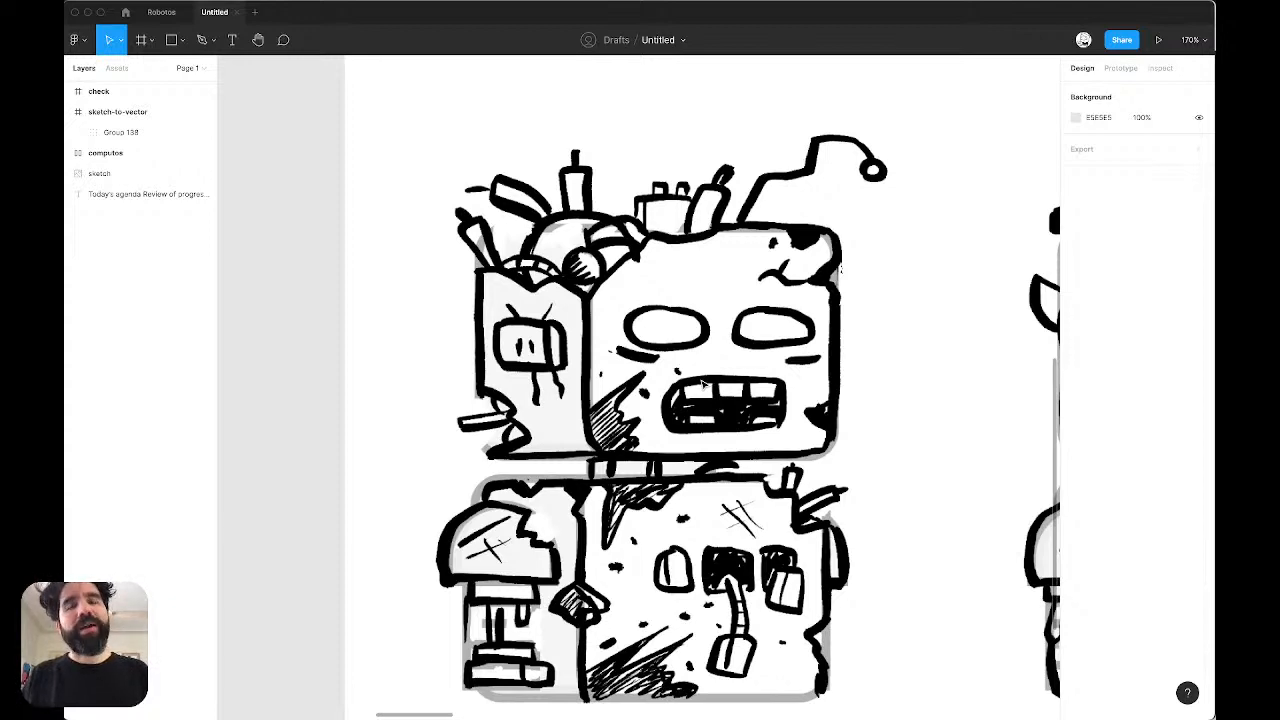
Step: Inspect the sketch of the robot with the helmet, sunglasses and open-collared shirt, including its face details
scroll(703, 383, "right", 10)
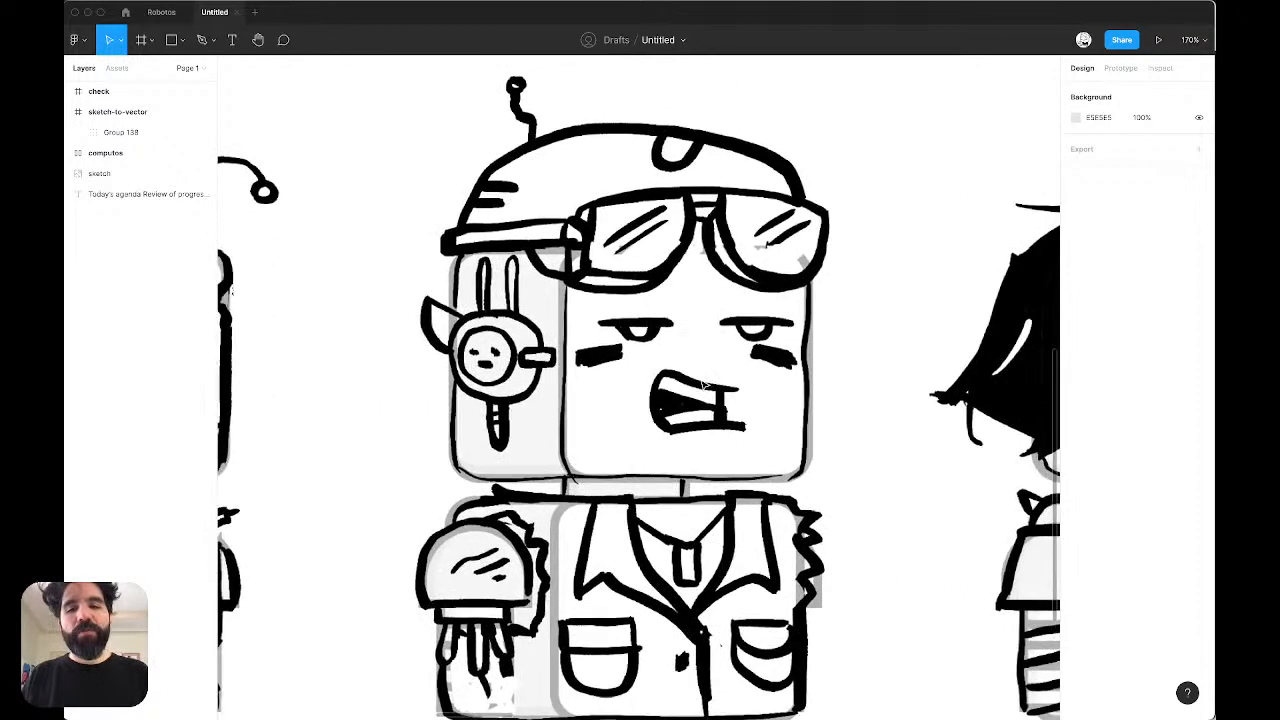
scroll(703, 383, "down", 2)
scroll(704, 385, "up", 5)
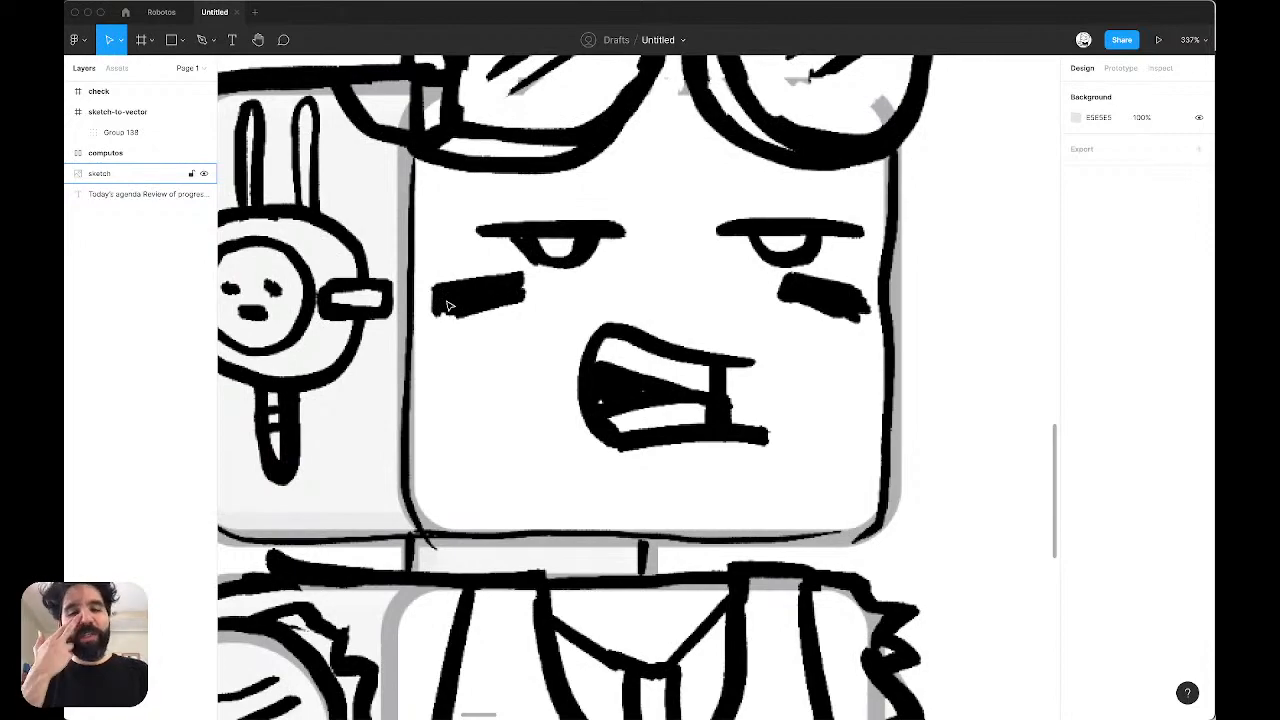
scroll(449, 305, "down", 5)
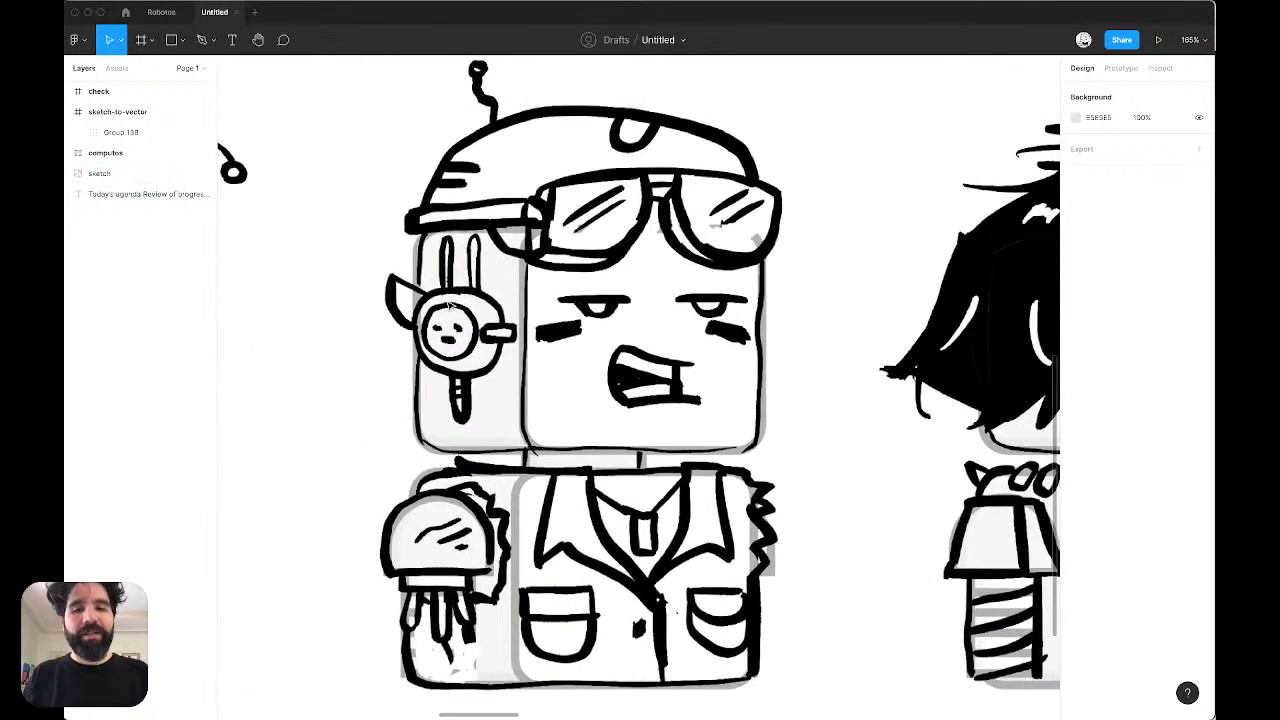
scroll(449, 305, "down", 5)
scroll(449, 306, "up", 2)
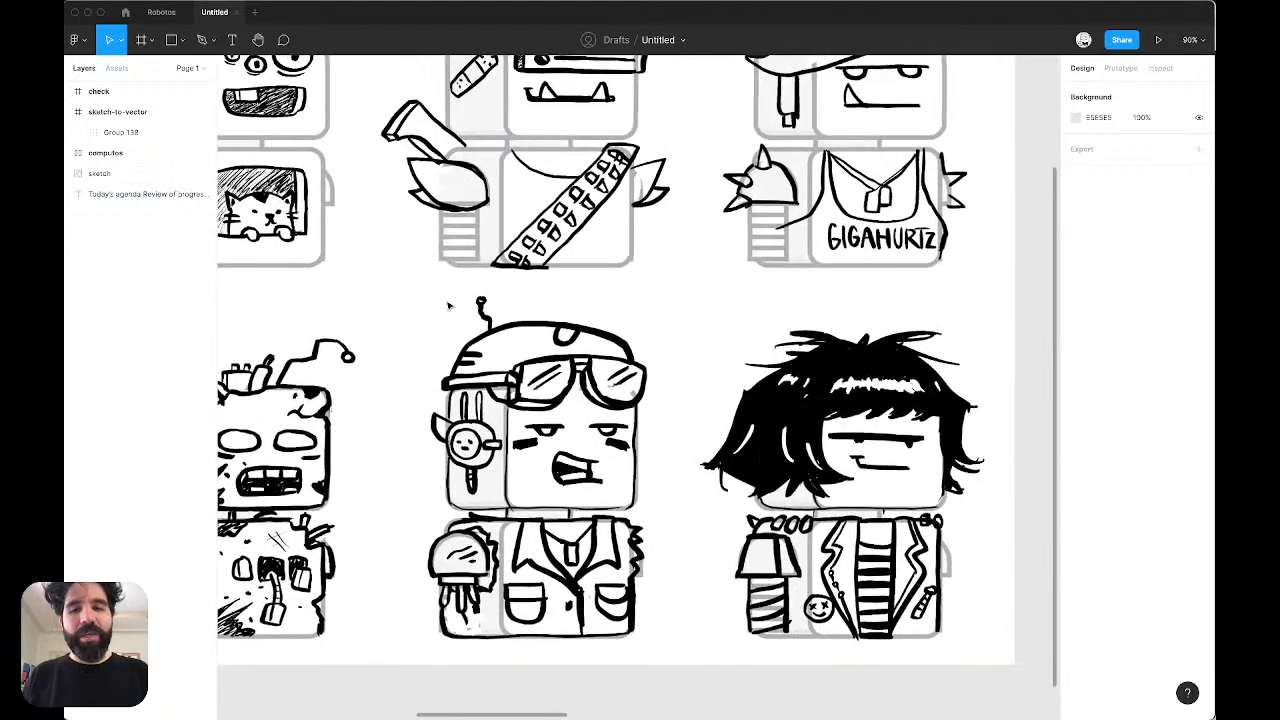
Step: Examine the sketch of the shaggy black-haired robot in the jacket and striped shirt
scroll(449, 306, "down", 1)
scroll(621, 360, "up", 3)
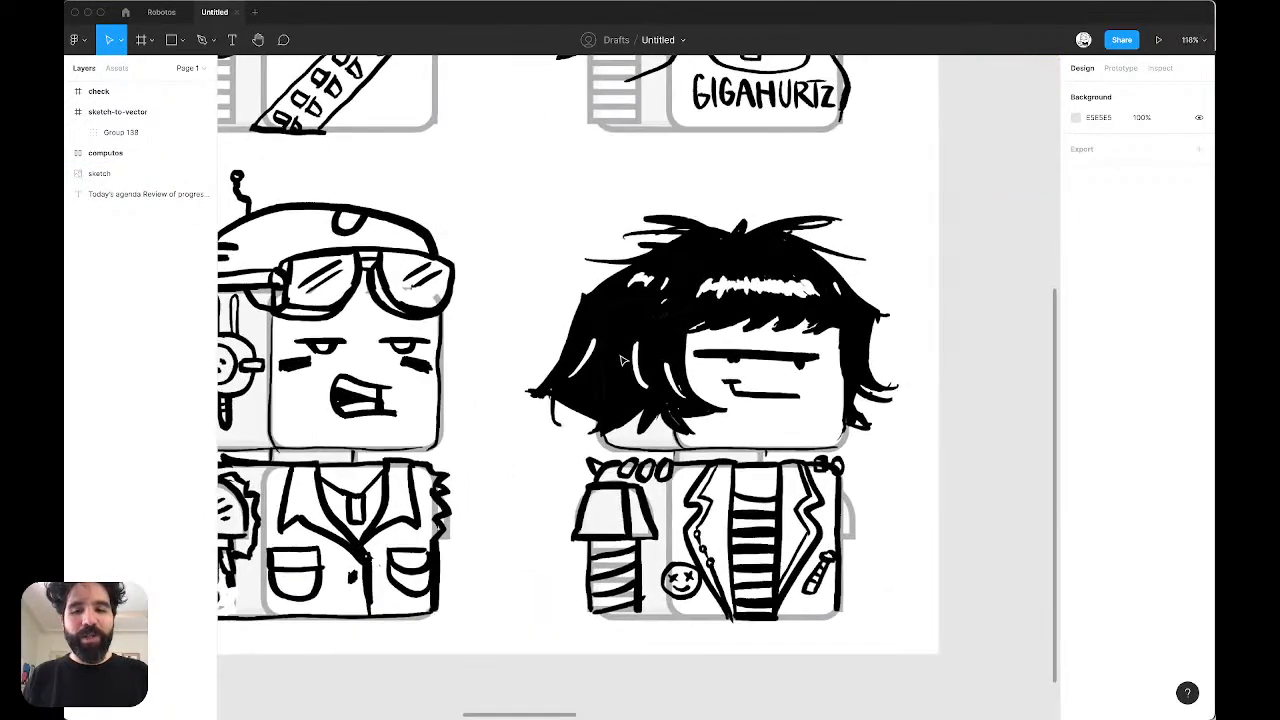
scroll(700, 362, "up", 3)
scroll(700, 362, "down", 3)
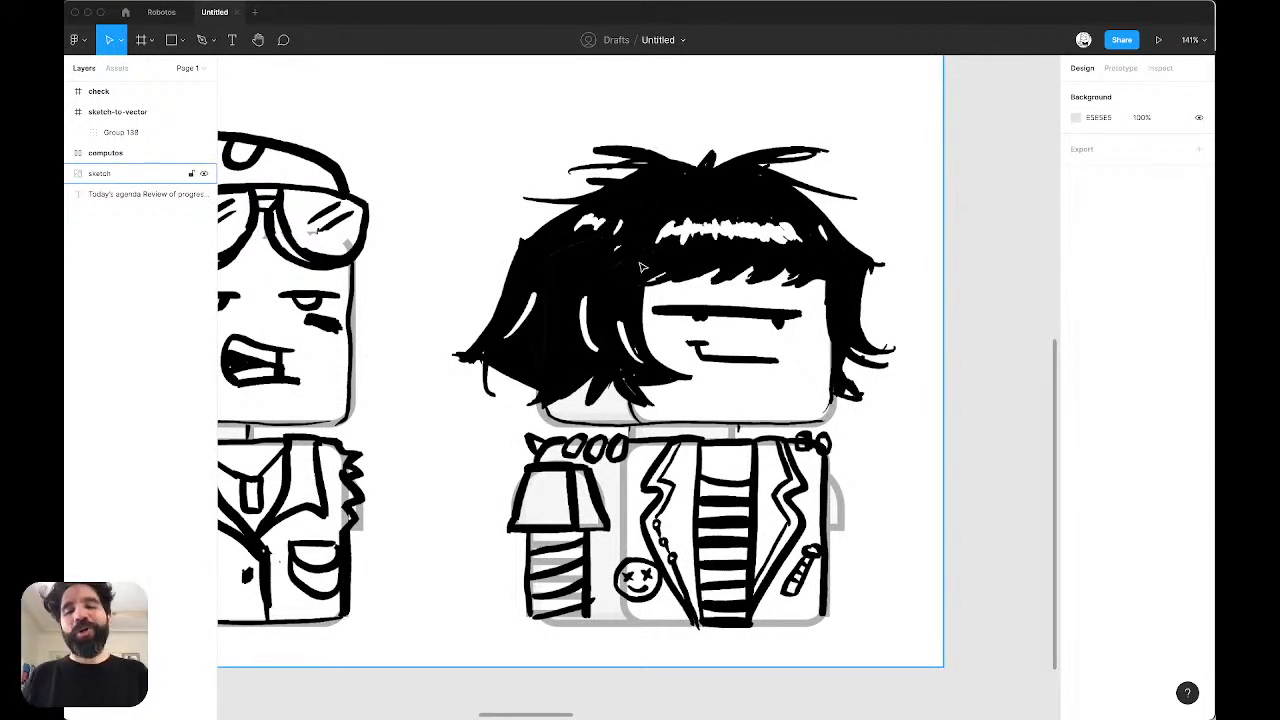
scroll(642, 267, "down", 5)
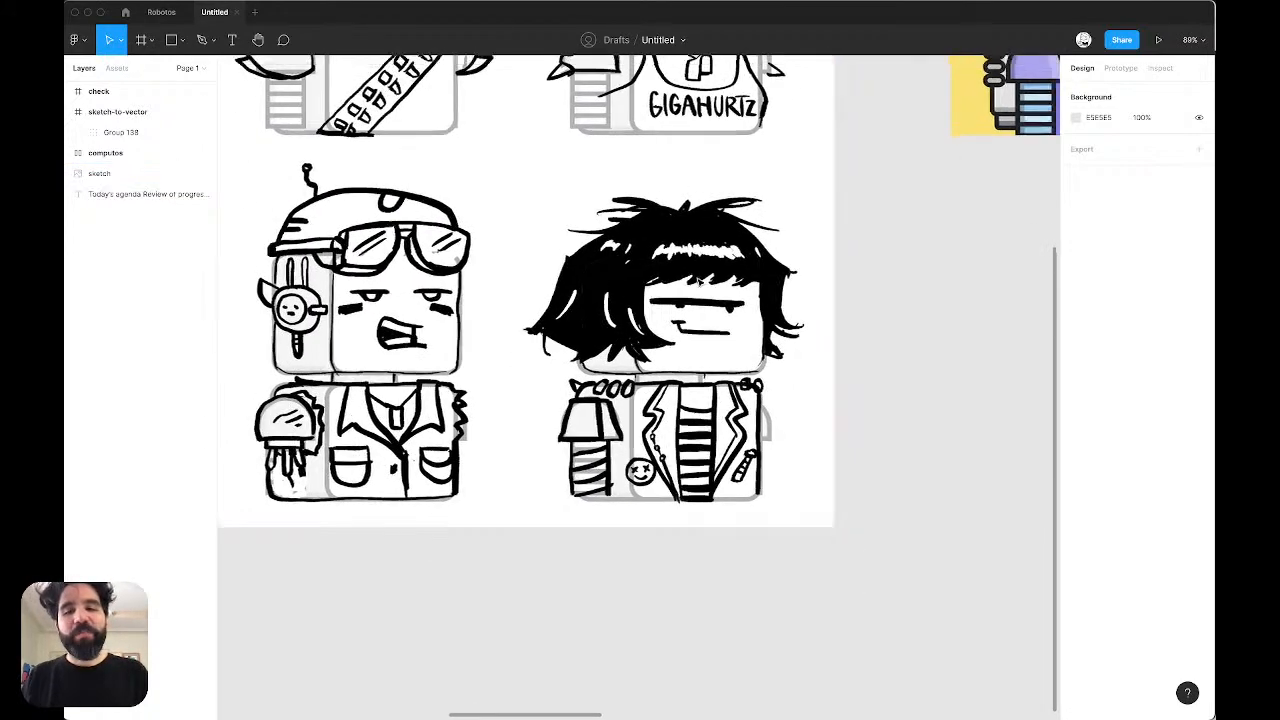
scroll(700, 283, "up", 1)
scroll(700, 280, "up", 1)
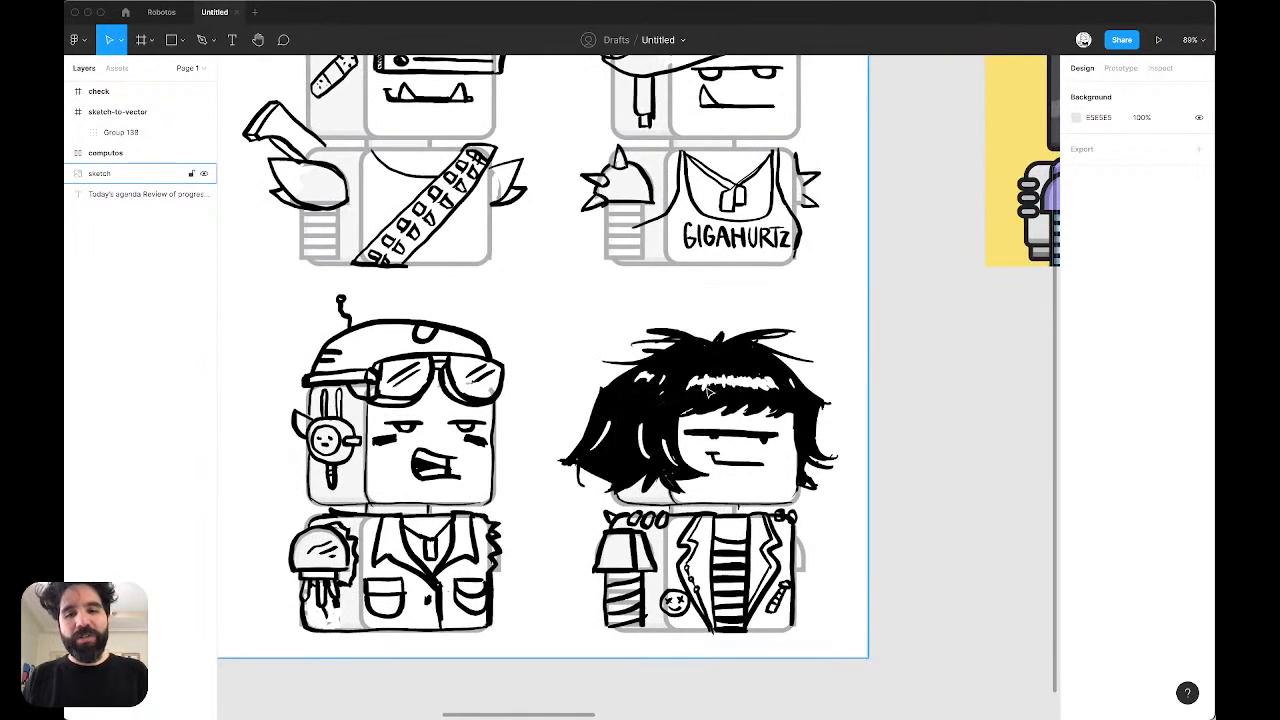
scroll(702, 290, "up", 4)
scroll(708, 392, "up", 3)
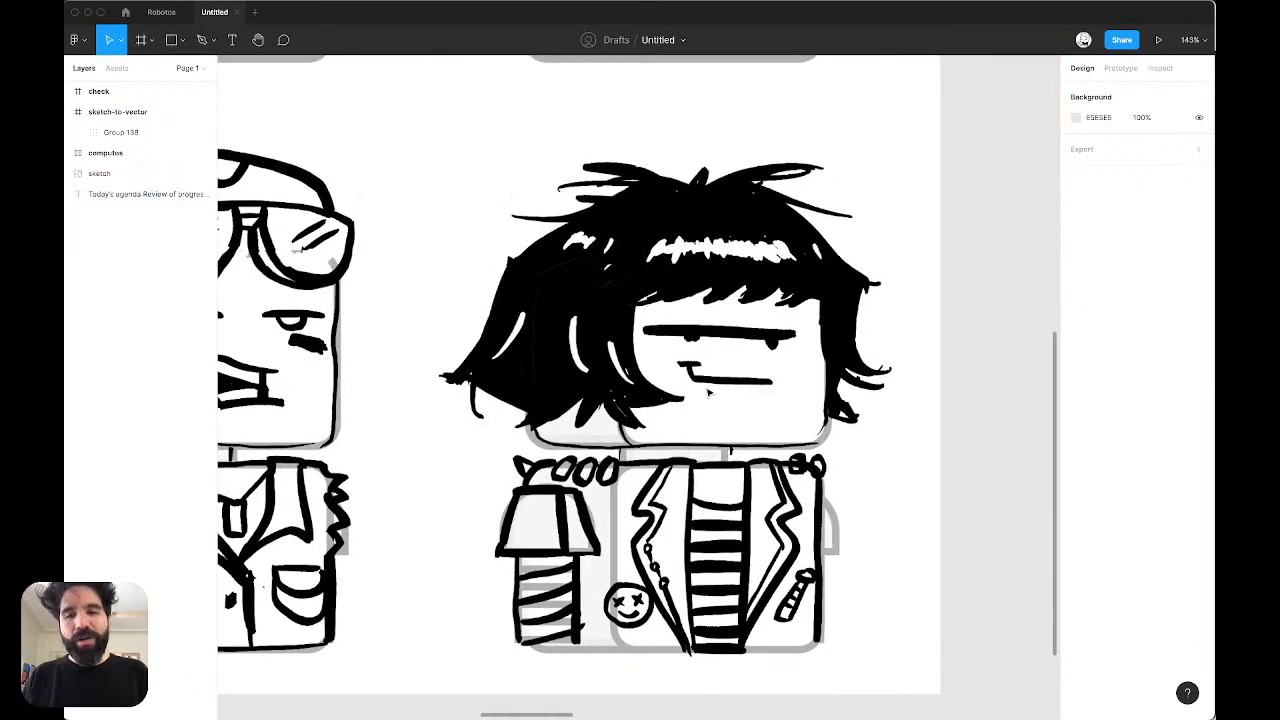
scroll(708, 392, "down", 5)
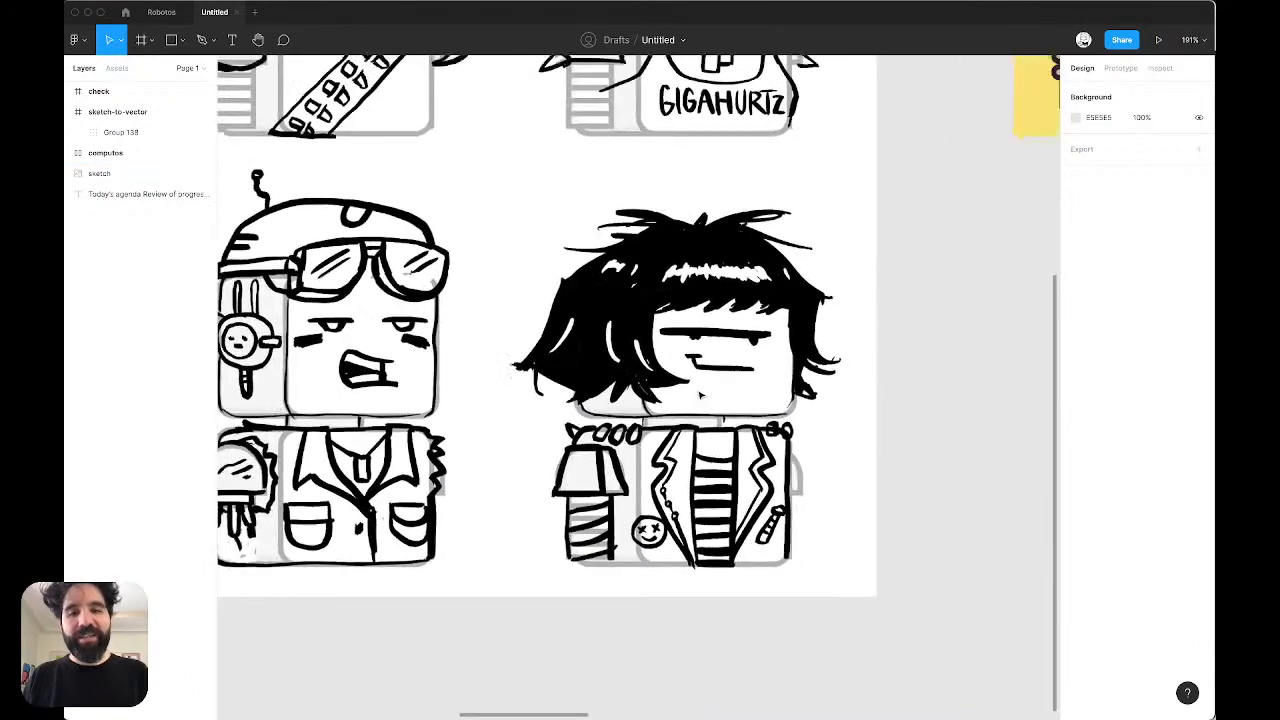
scroll(700, 395, "up", 2)
Step: Review the upper row of sketches, from the spiked-helmet GIGAHURTZ robot to the visor robot and the cat robot
scroll(700, 395, "up", 3)
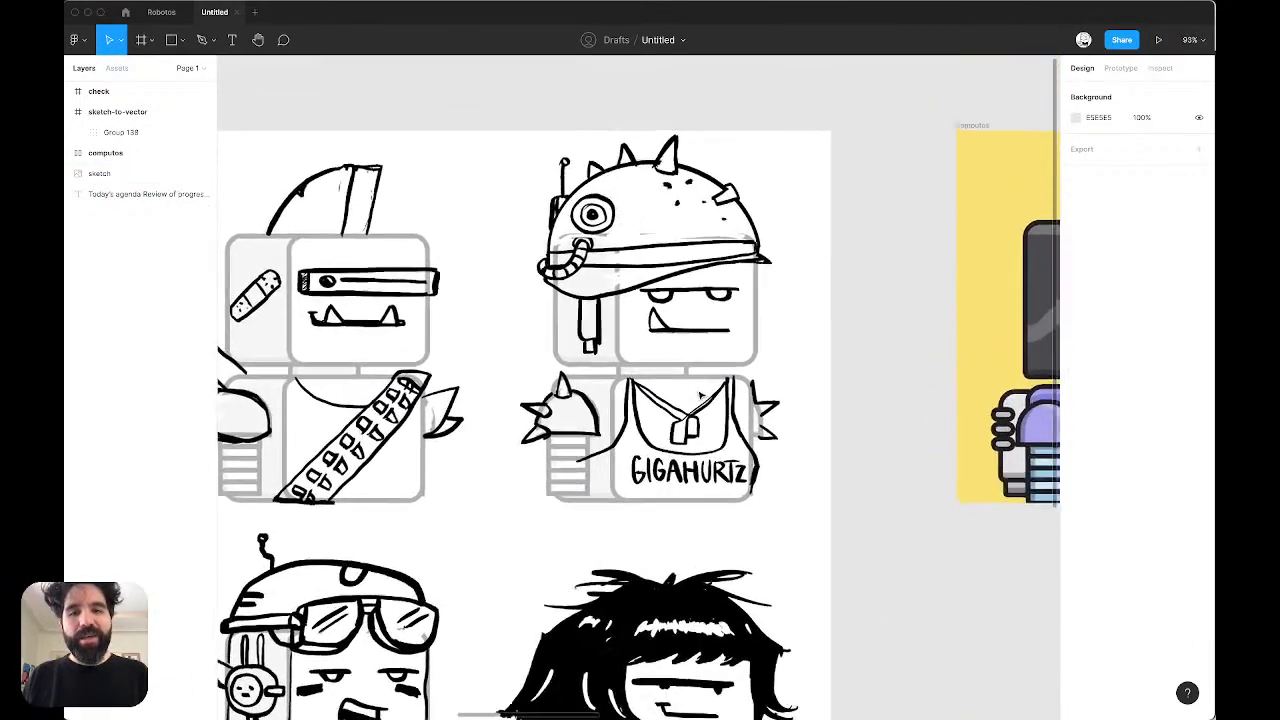
scroll(700, 395, "up", 4)
scroll(700, 395, "down", 2)
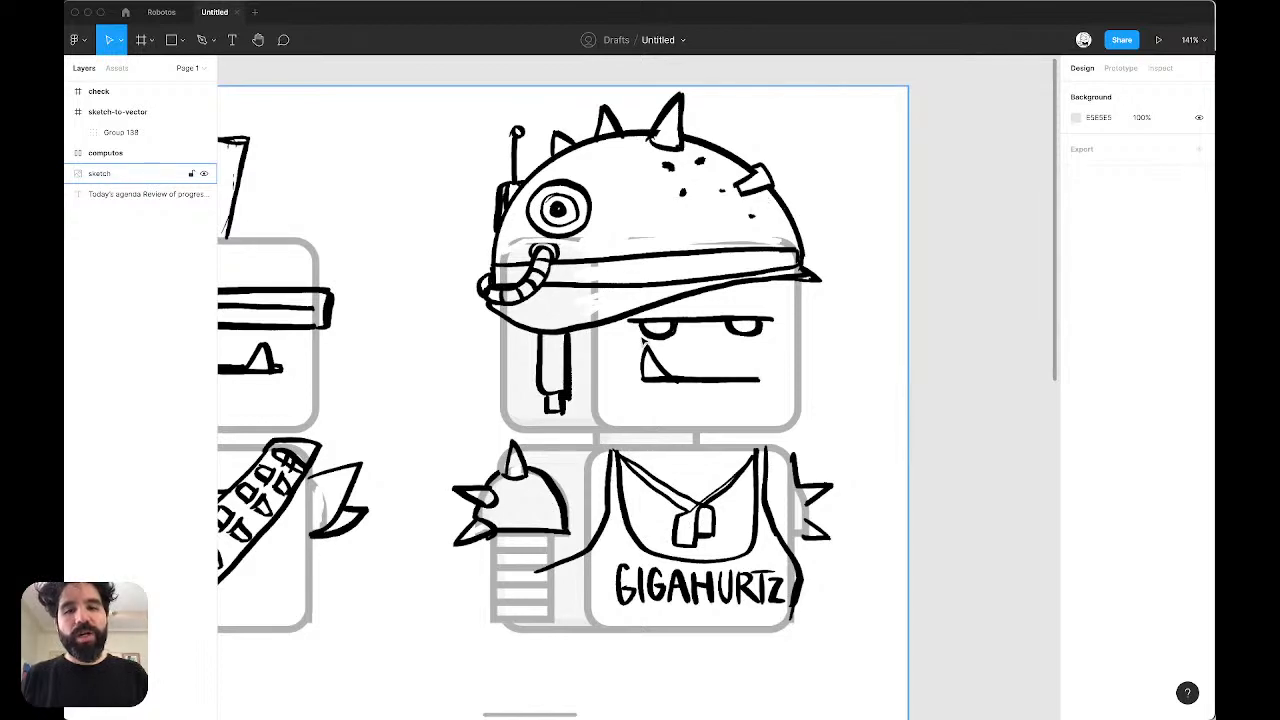
scroll(676, 392, "down", 6, "ctrl")
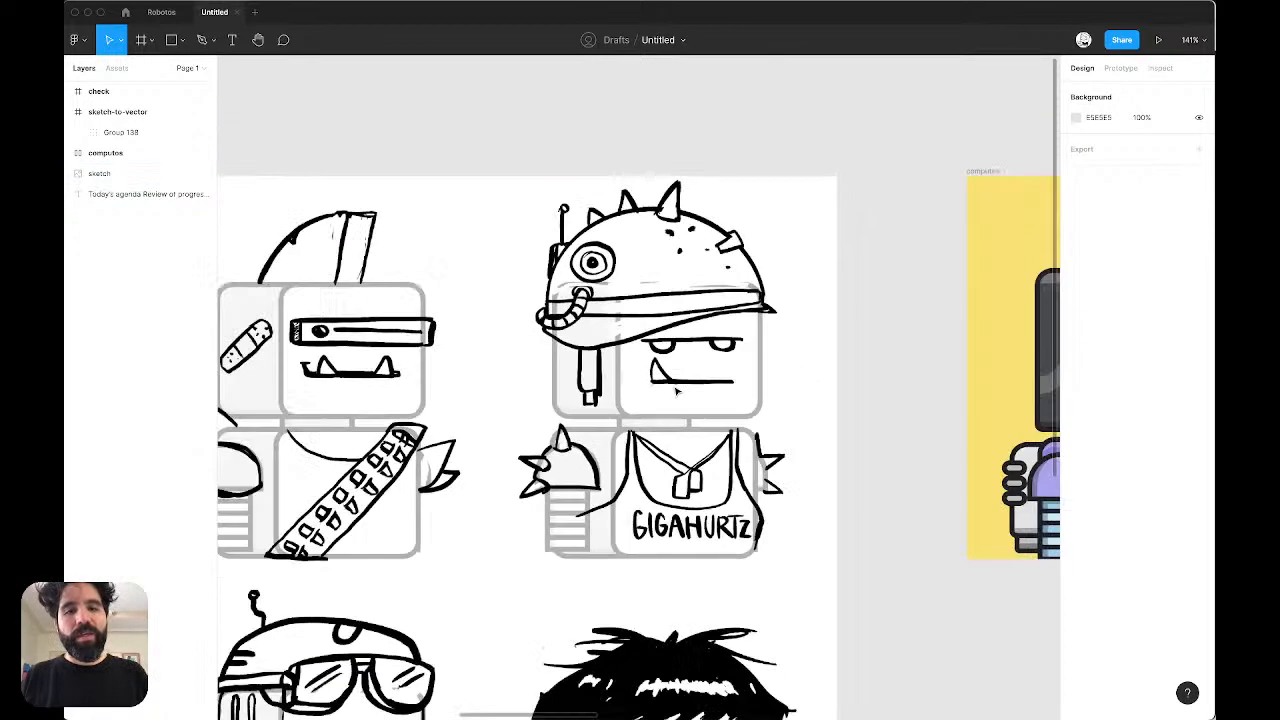
scroll(676, 392, "up", 6, "ctrl")
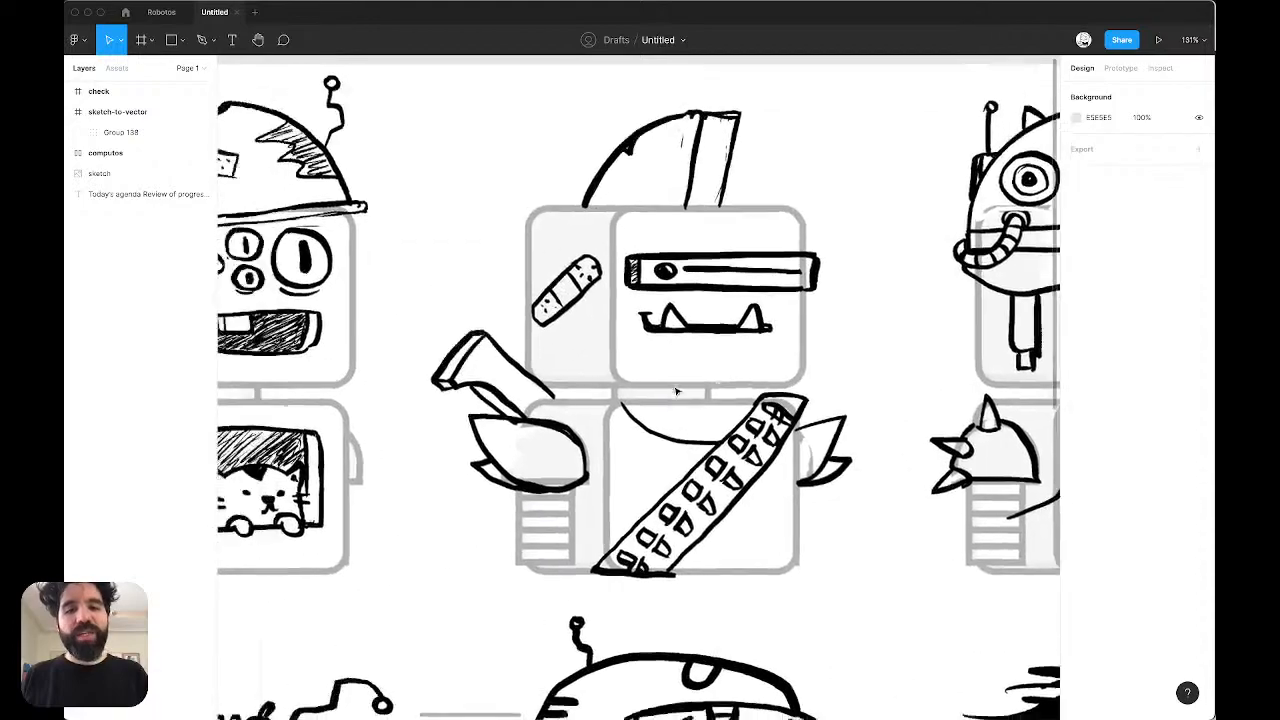
scroll(676, 392, "down", 5, "ctrl")
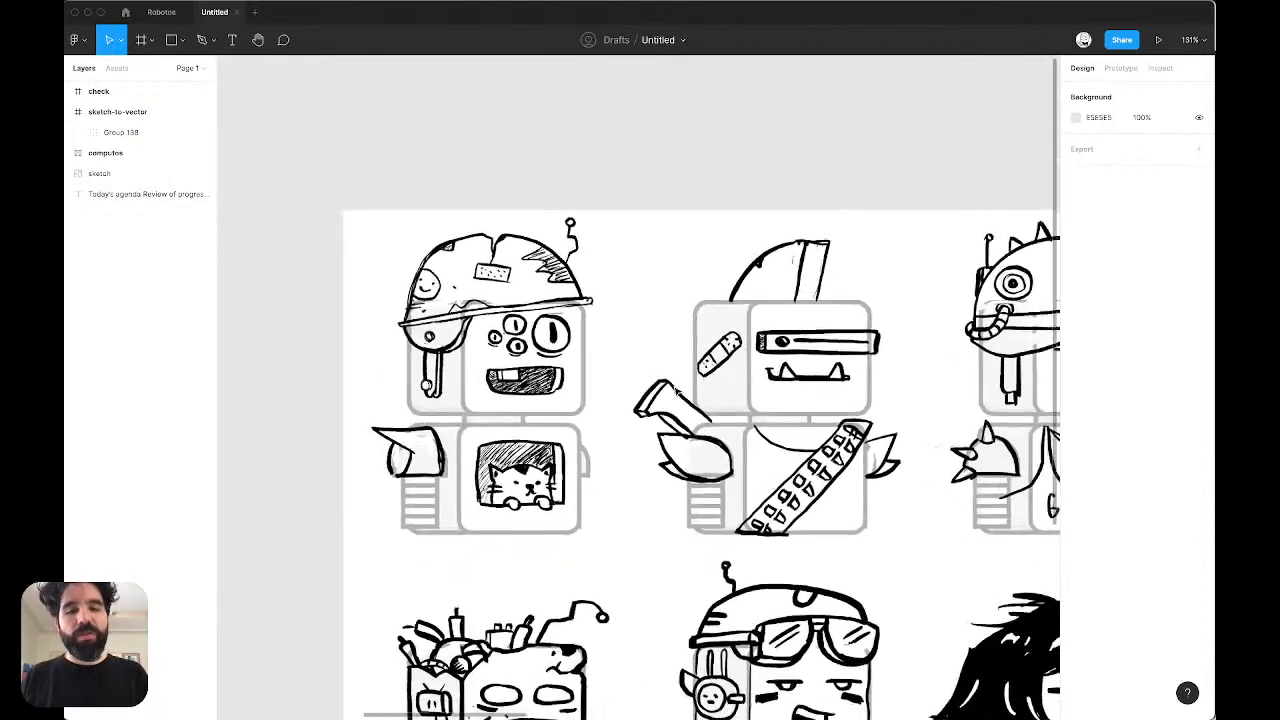
scroll(676, 392, "down", 5, "ctrl")
Step: View the full sketch sheet and examine the three computer-headed robots in the computos frame
scroll(676, 392, "right", 10)
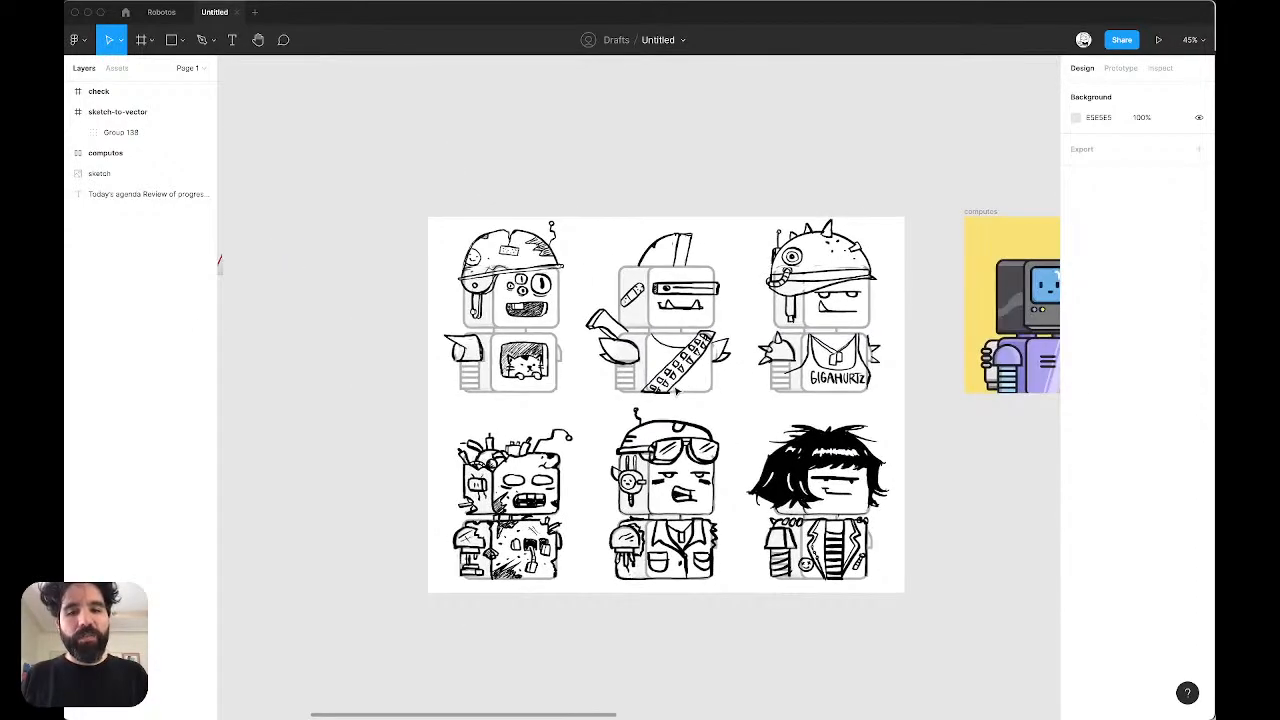
scroll(686, 318, "left", 10)
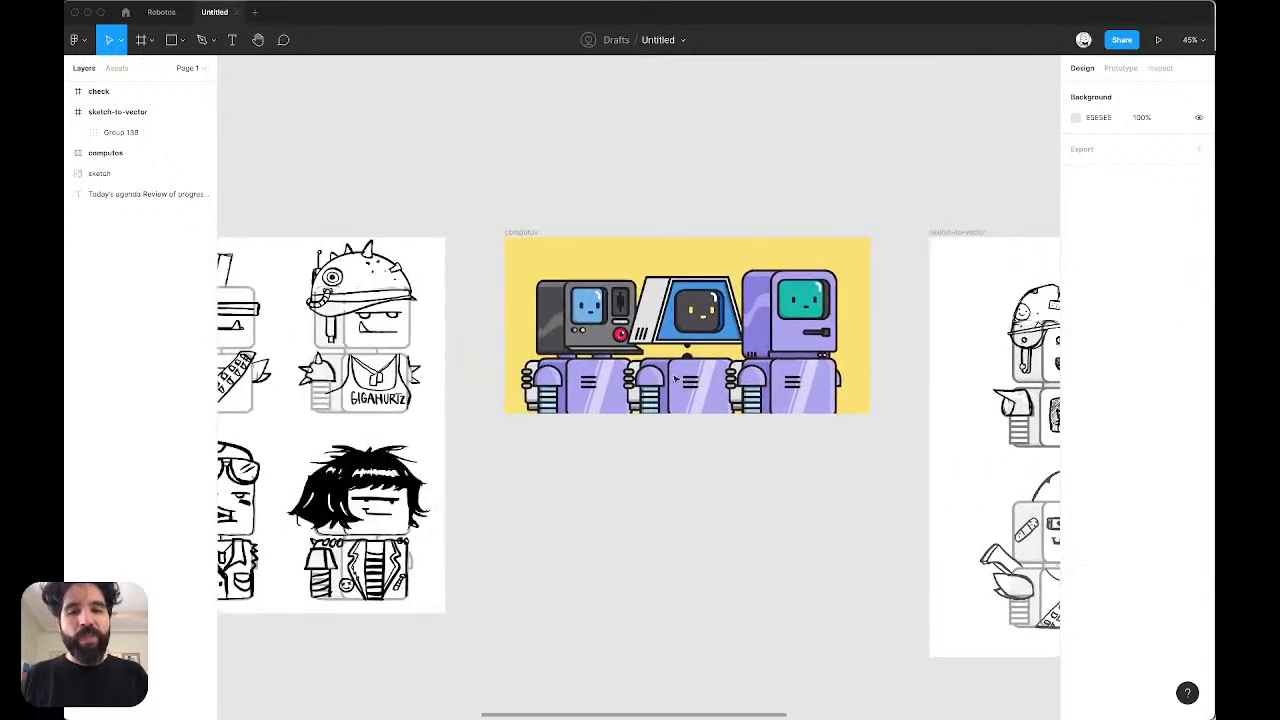
scroll(686, 318, "up", 5, "ctrl")
scroll(686, 318, "right", 3)
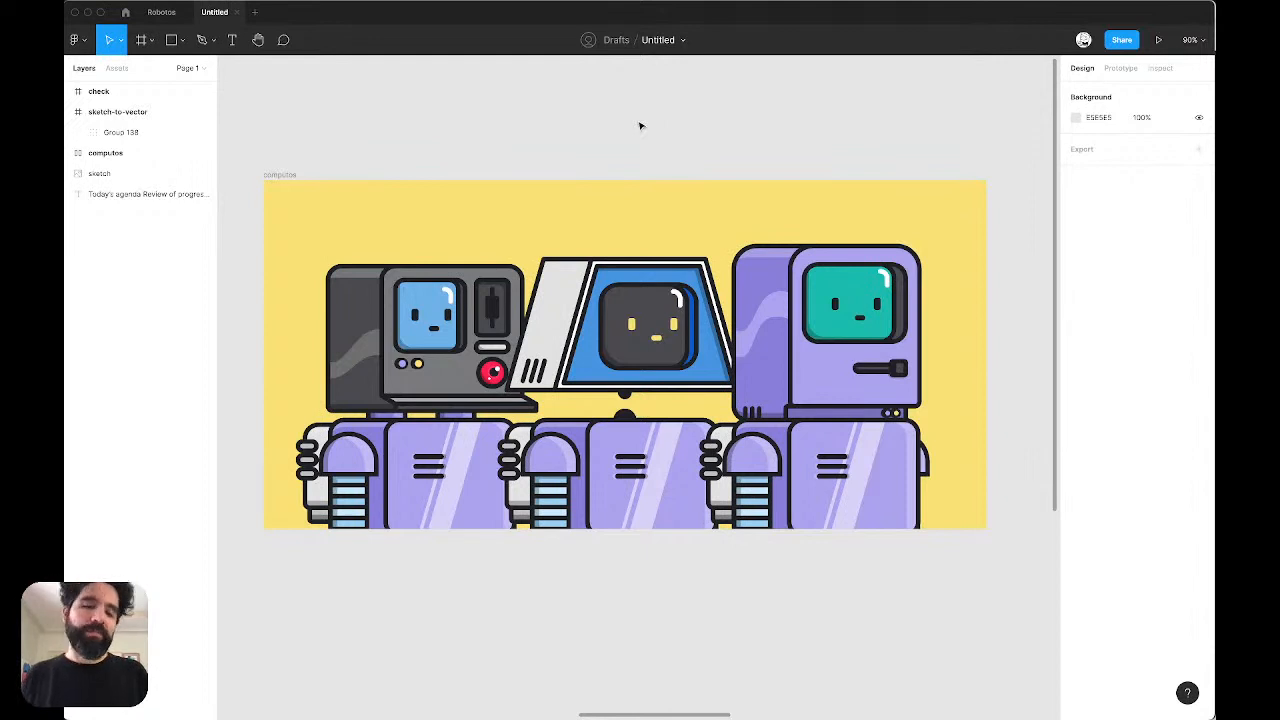
scroll(641, 126, "down", 3, "ctrl")
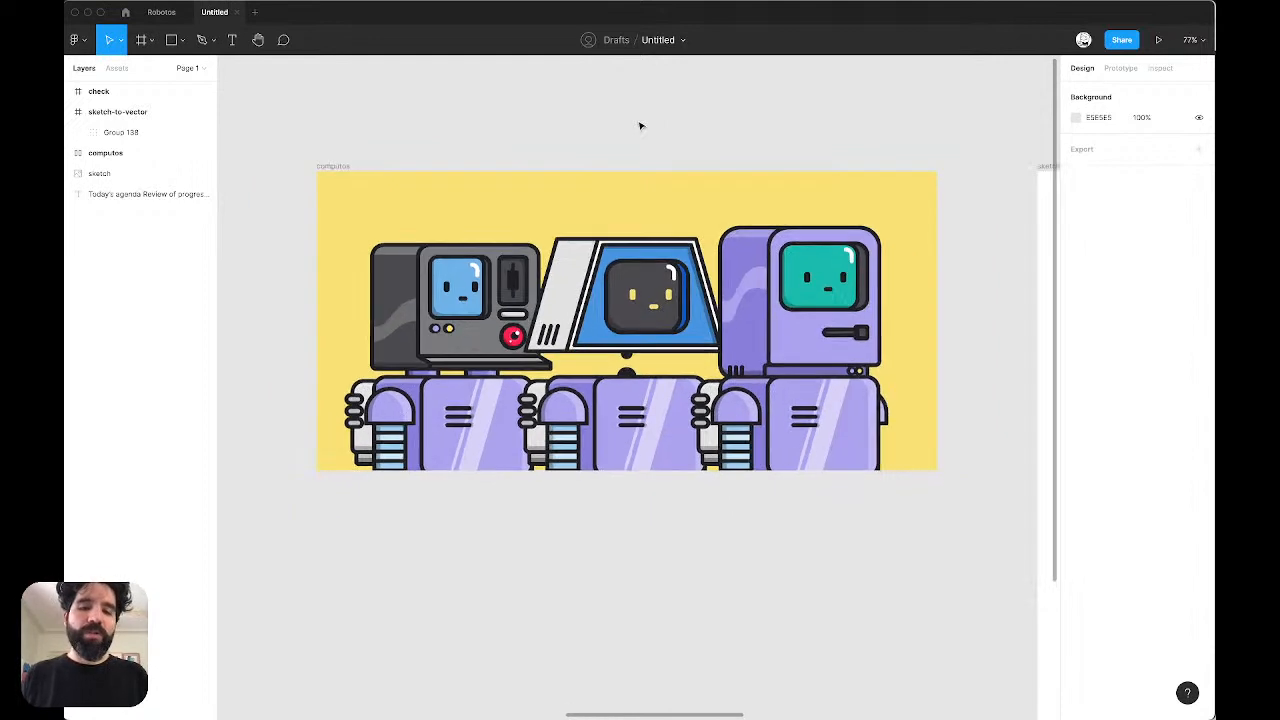
scroll(641, 126, "right", 1)
scroll(641, 126, "down", 1)
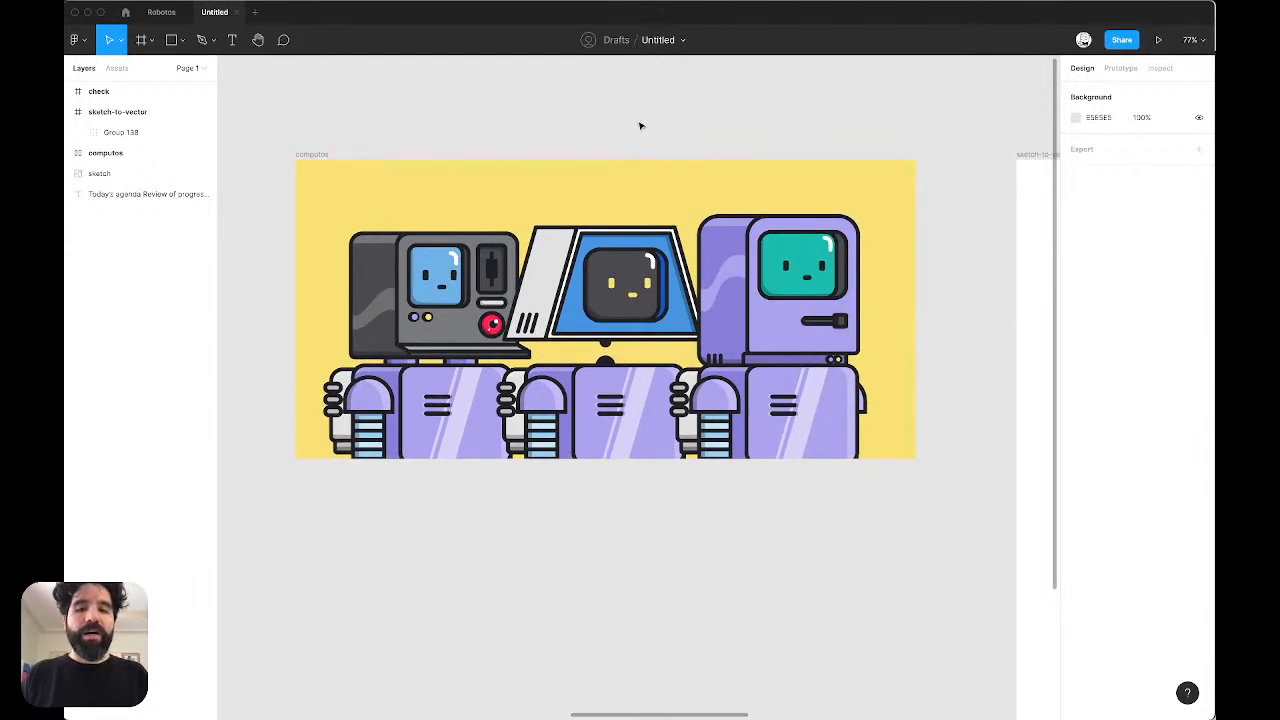
scroll(600, 193, "up", 3, "ctrl")
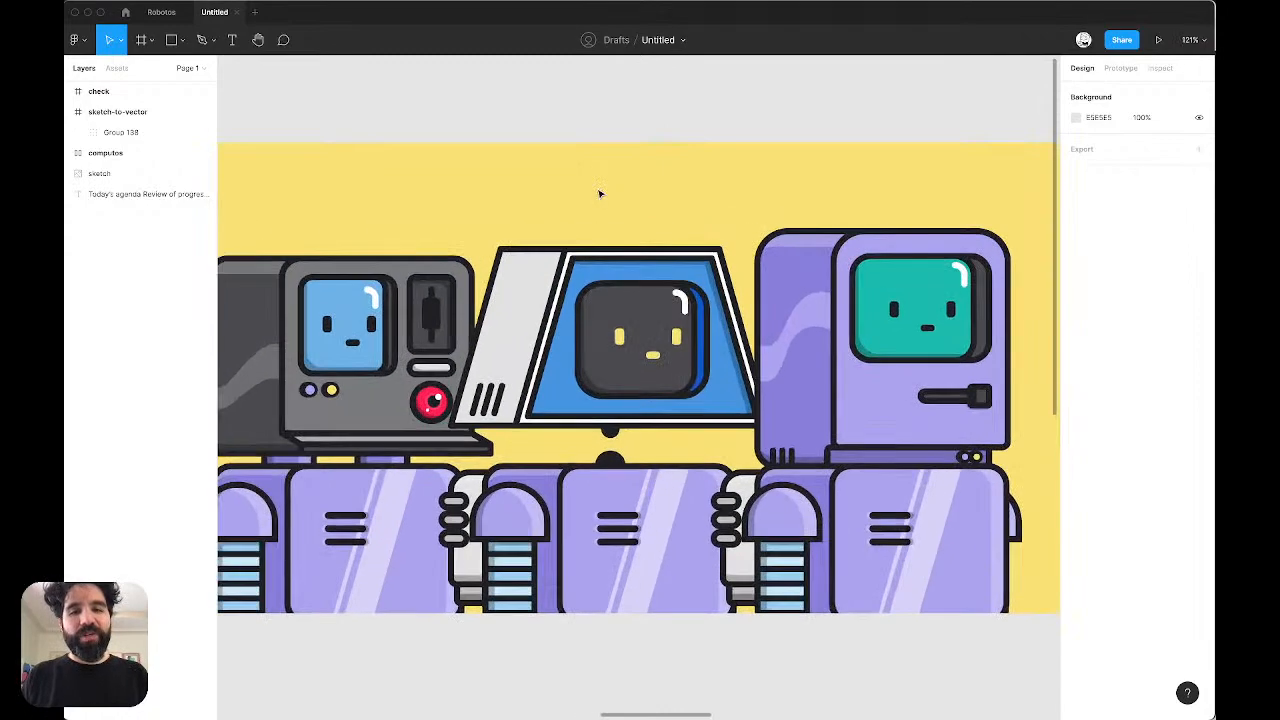
scroll(600, 193, "down", 3, "ctrl")
scroll(610, 190, "up", 1, "ctrl")
Step: Compare the two robot sketches with their coloured vector versions in the sketch-to-vector frame
scroll(622, 187, "right", 3)
scroll(622, 187, "right", 10)
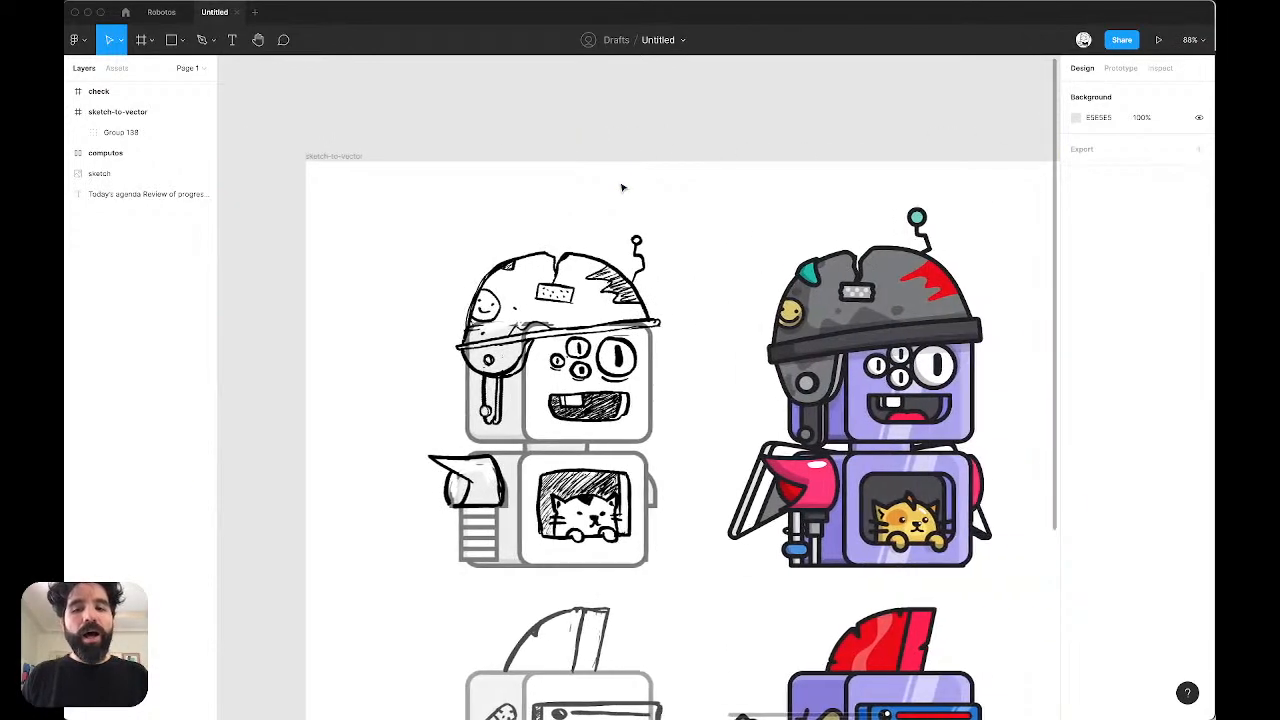
scroll(622, 187, "down", 4)
scroll(622, 187, "up", 2)
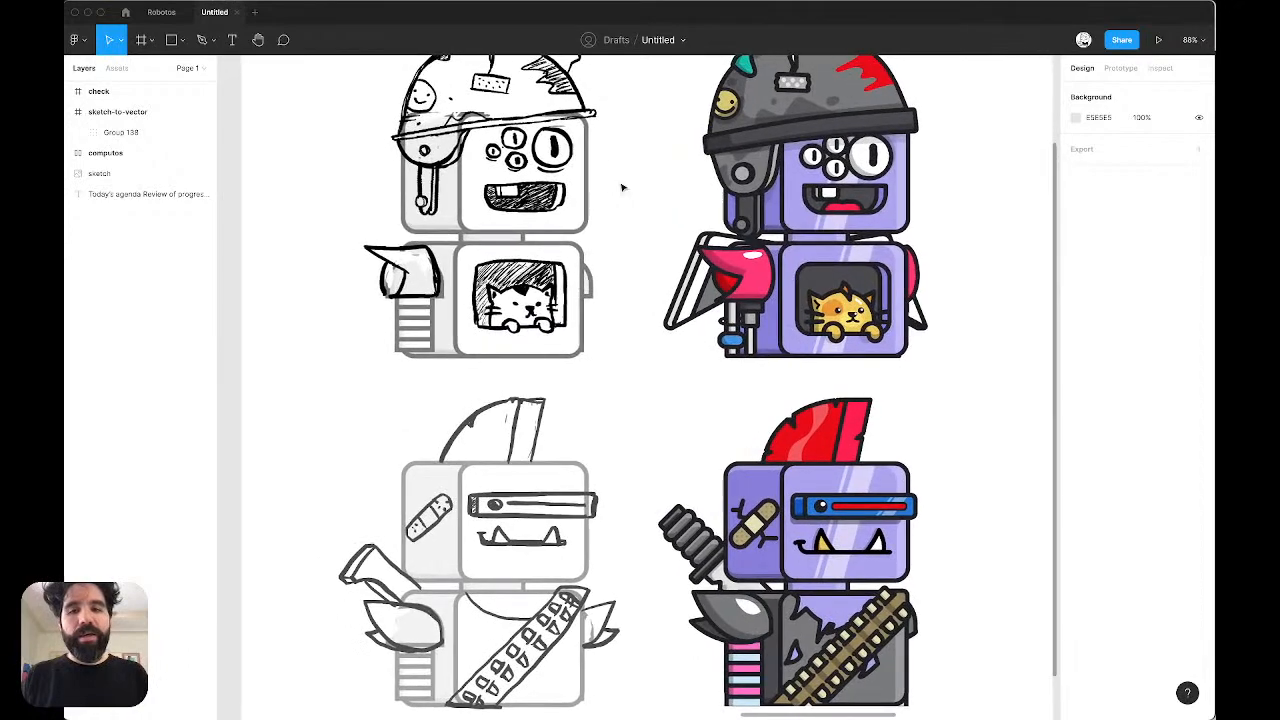
scroll(622, 187, "down", 3, "ctrl")
scroll(621, 187, "up", 1)
scroll(621, 187, "right", 1)
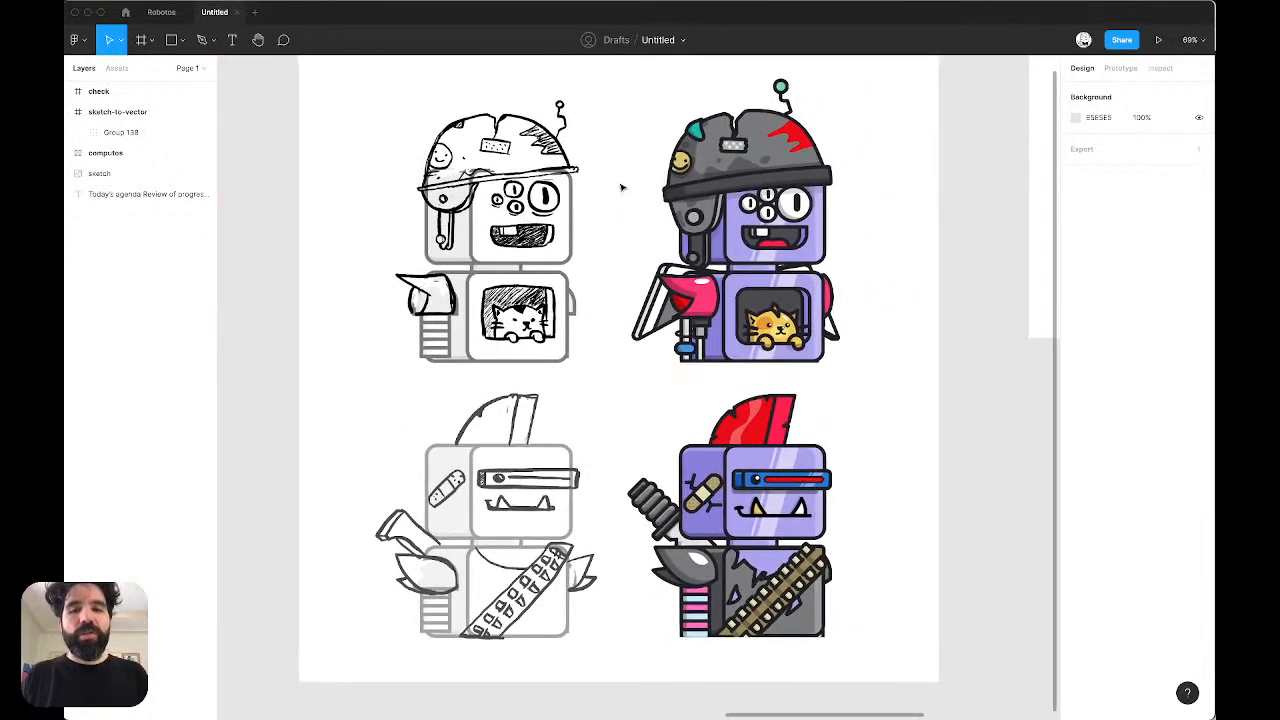
Step: Revisit the six-robot sketch sheet and the sketch-to-vector frame, and inspect the red-mohawk vector robot up close
key("n")
key("n")
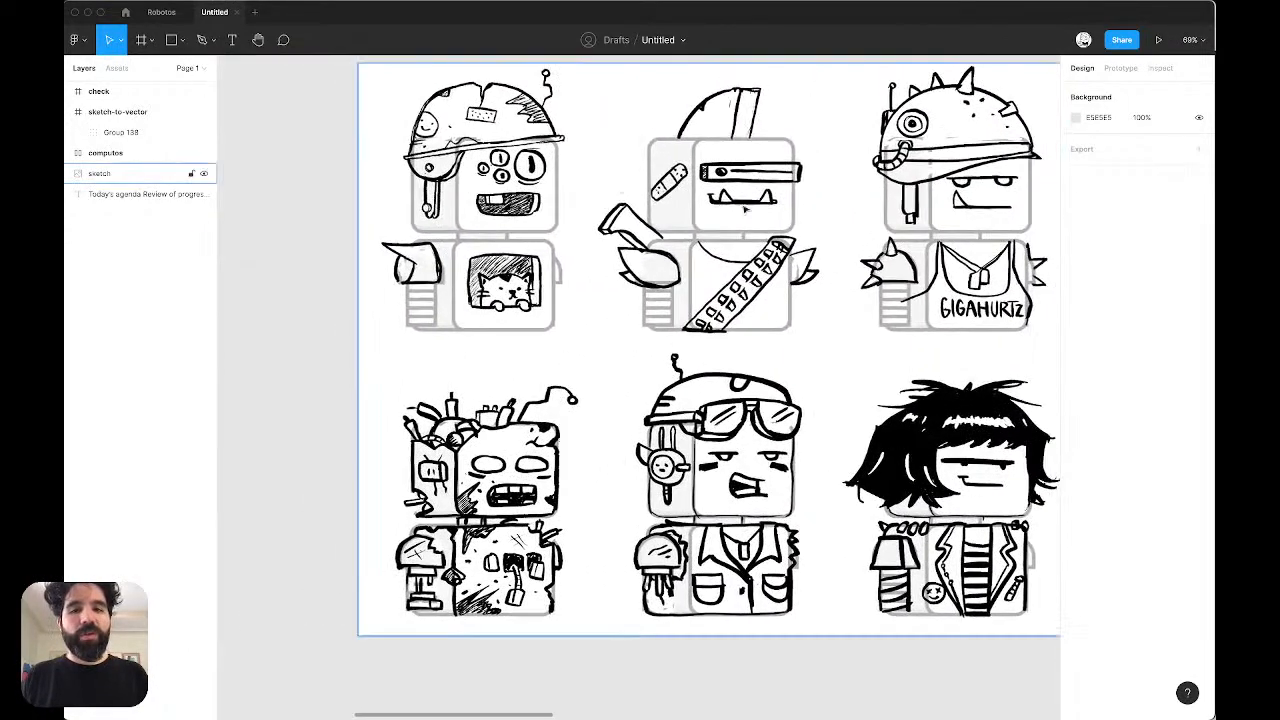
key("n")
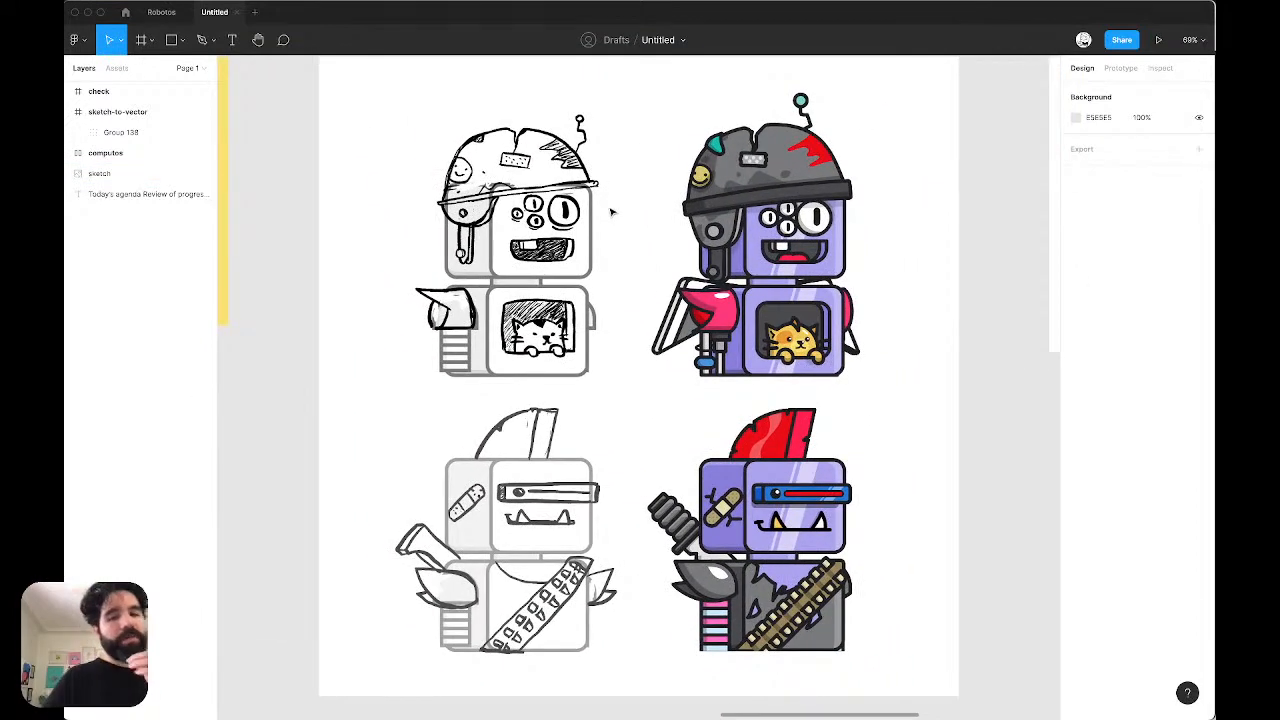
left_click(612, 211)
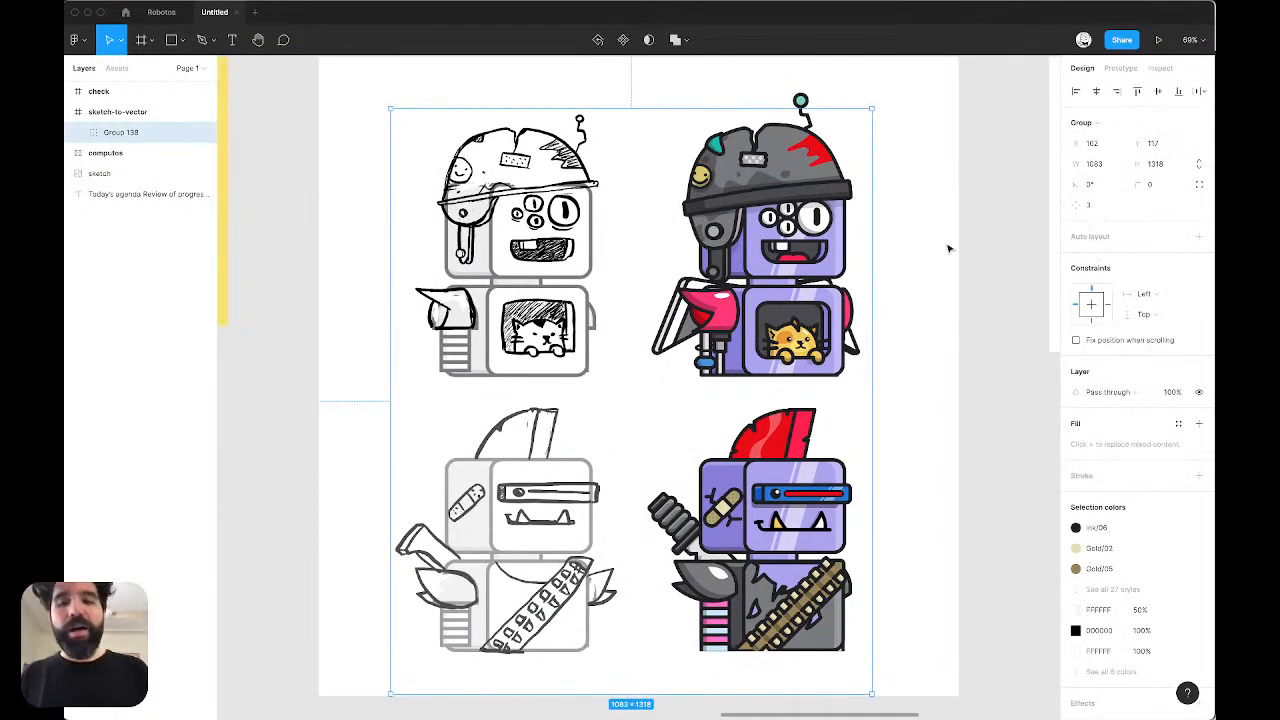
left_click(977, 238)
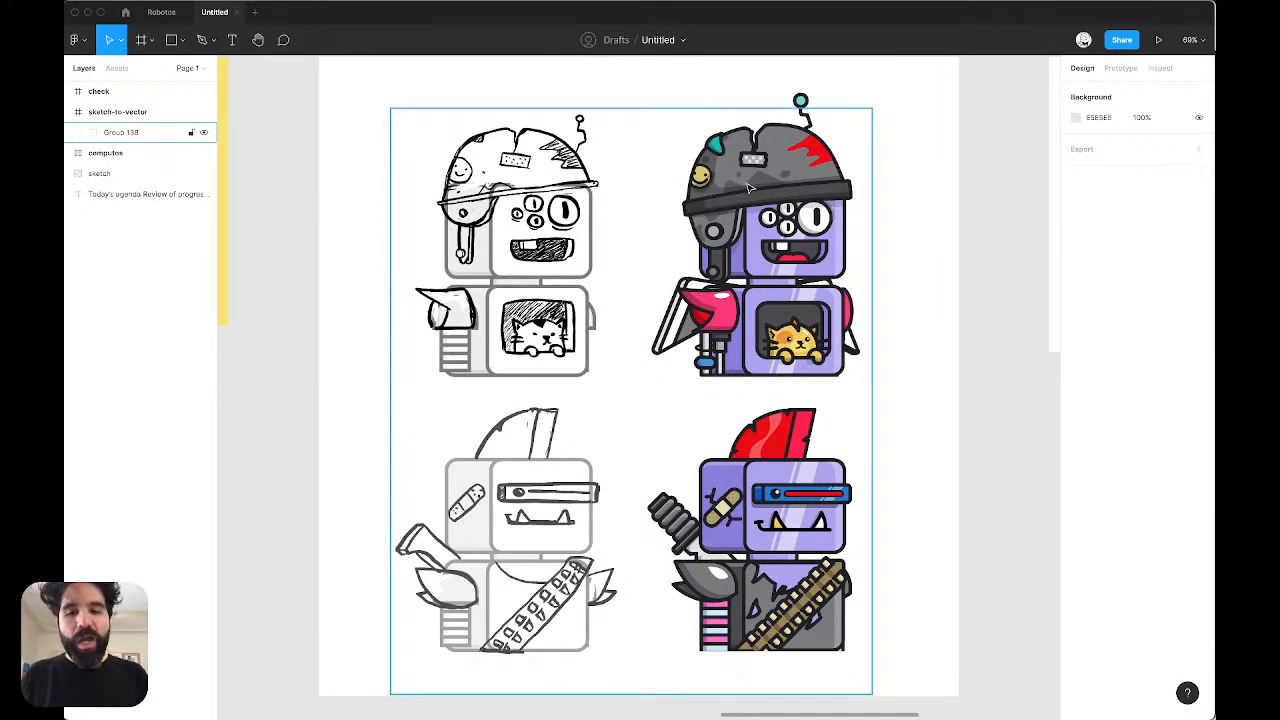
scroll(767, 573, "up", 3)
scroll(767, 573, "up", 5)
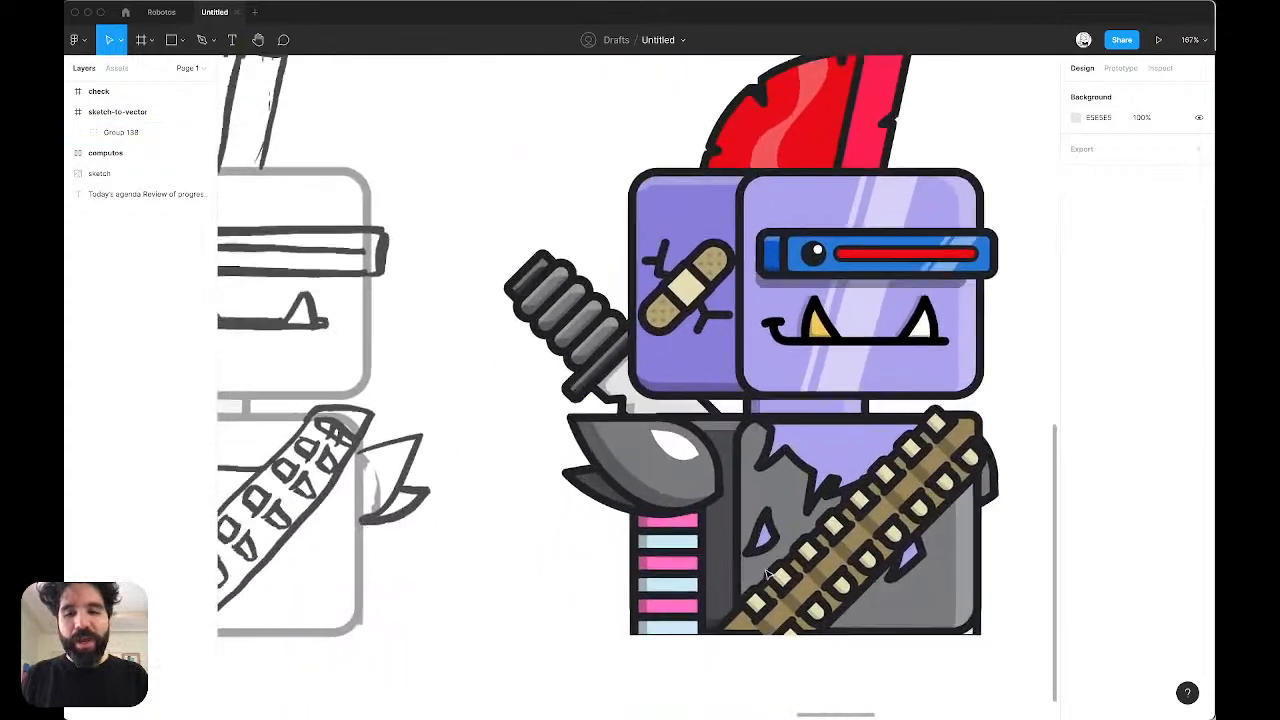
Step: Inspect the torso of the red-mohawk vector robot and compare both sketch and vector pairs in the sketch-to-vector frame
scroll(703, 442, "right", 3)
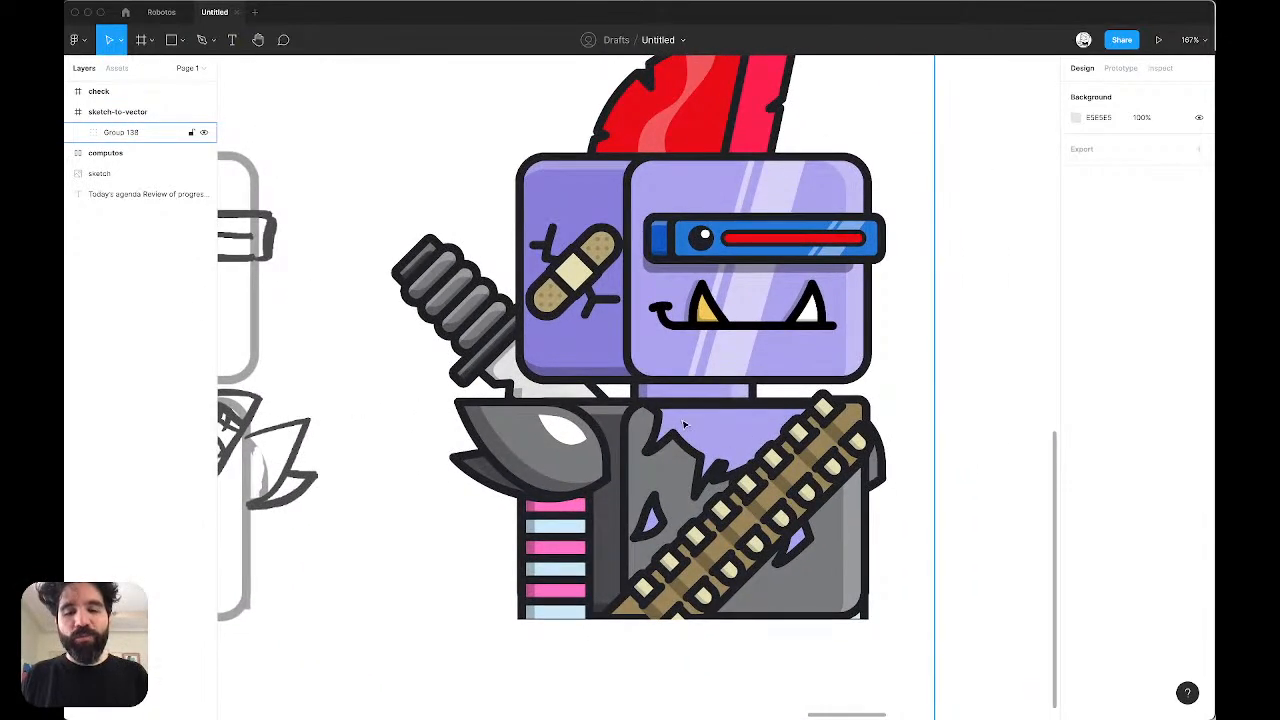
scroll(740, 484, "down", 5)
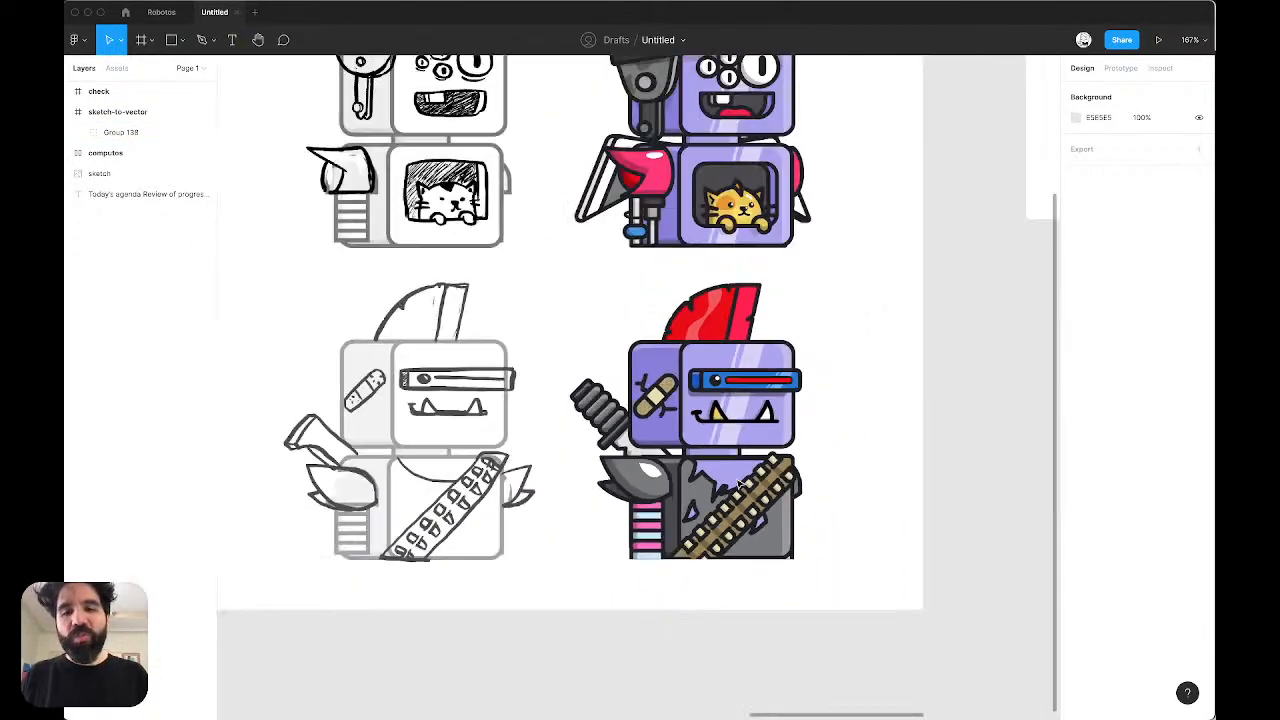
scroll(740, 484, "up", 2)
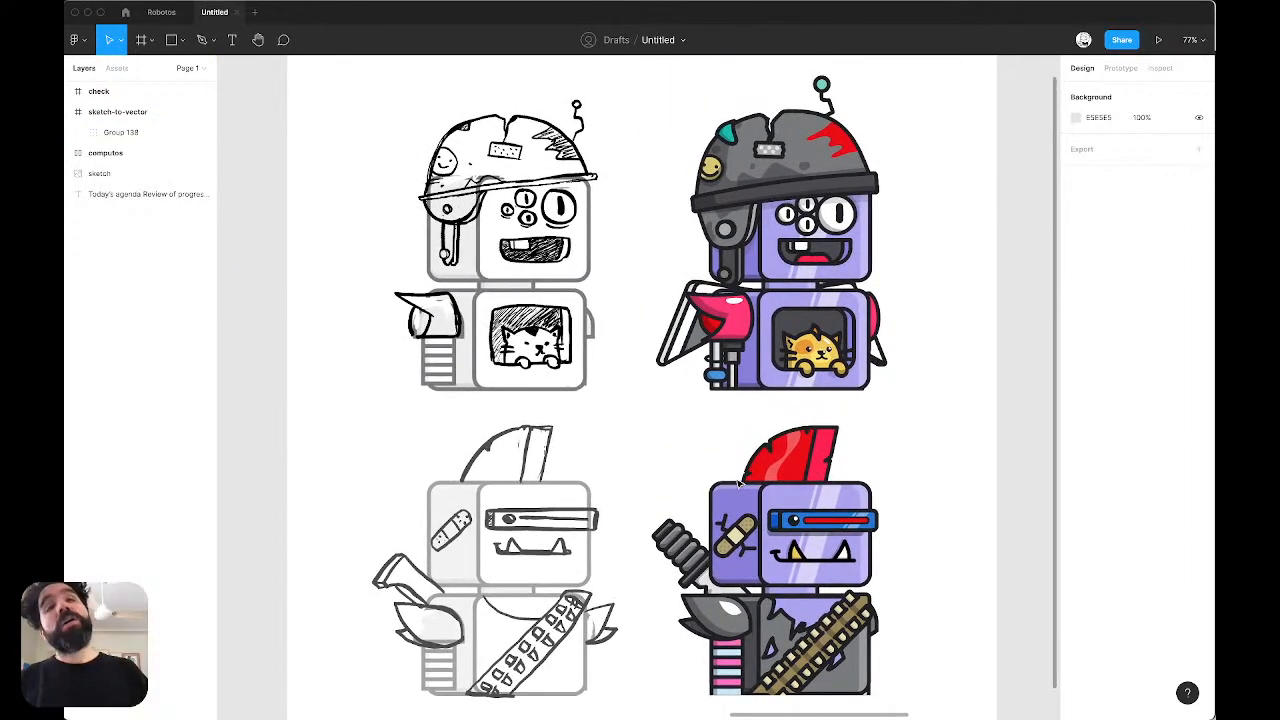
scroll(740, 484, "down", 1)
scroll(740, 484, "up", 1)
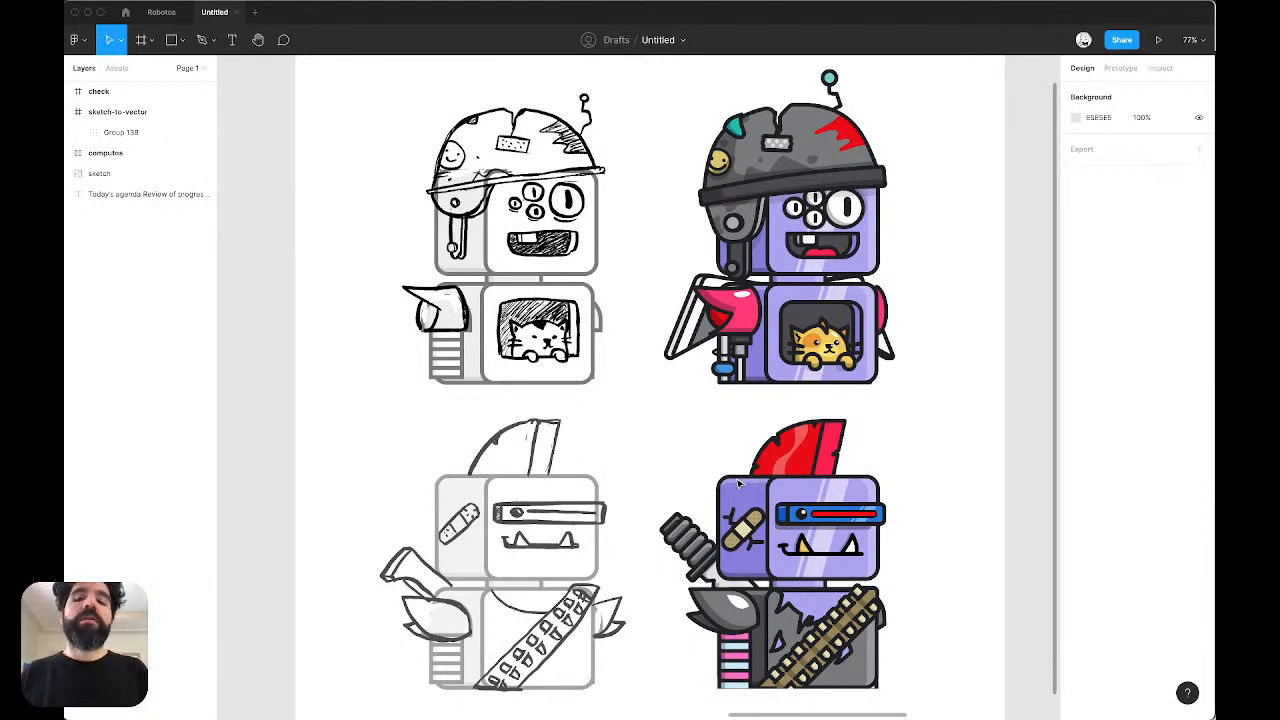
scroll(738, 484, "left", 2)
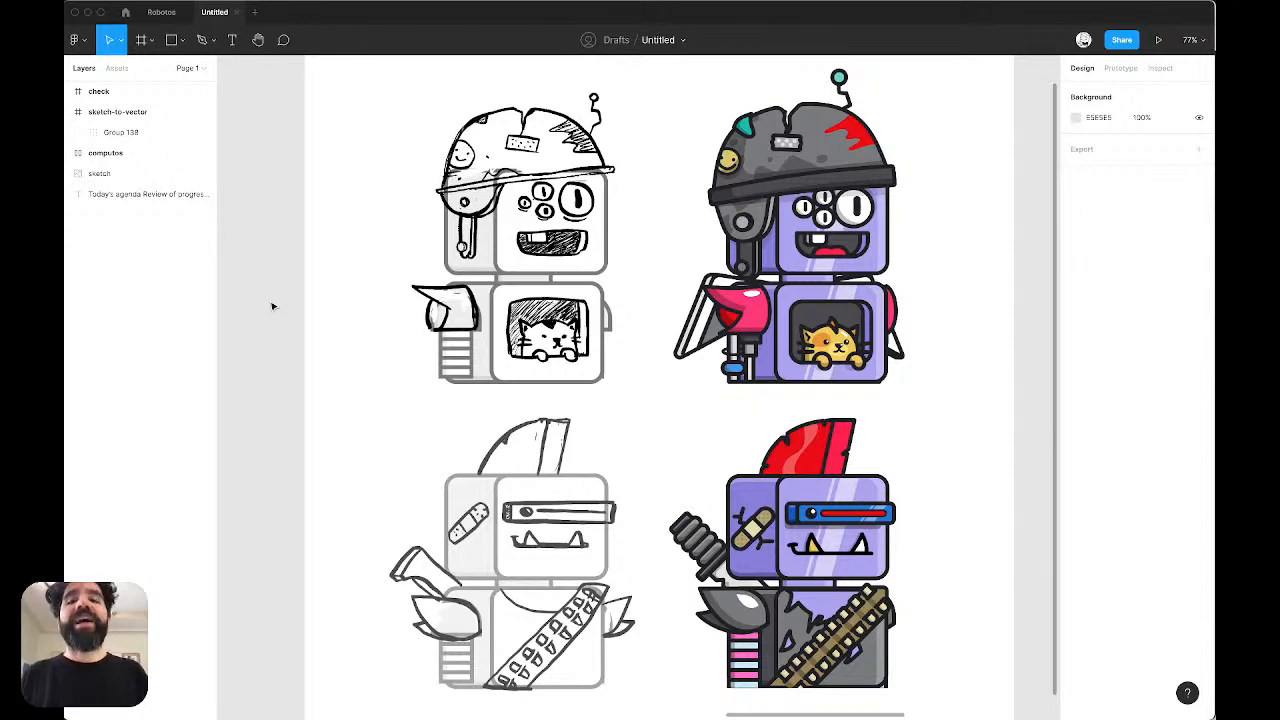
Step: Examine the boo! robot in the check frame up close, focusing on how the helmet brim and strap fit the head
scroll(273, 307, "down", 4)
scroll(273, 307, "right", 7)
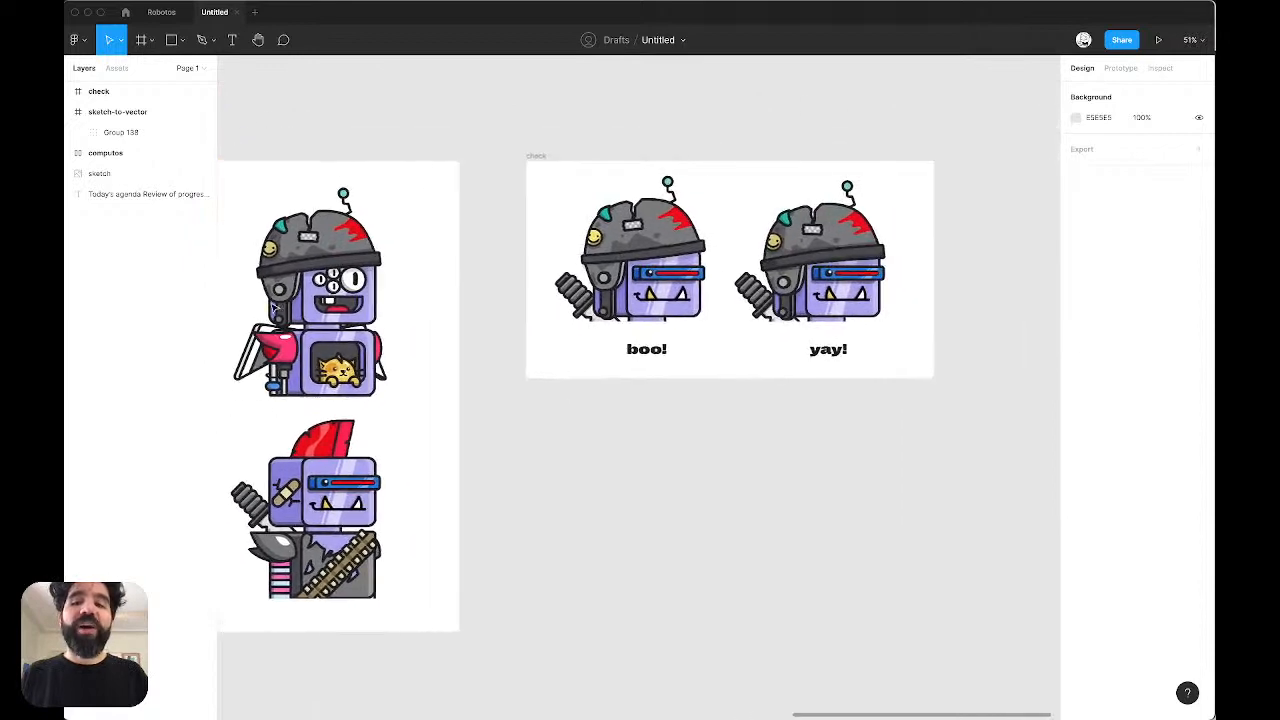
scroll(273, 307, "left", 1)
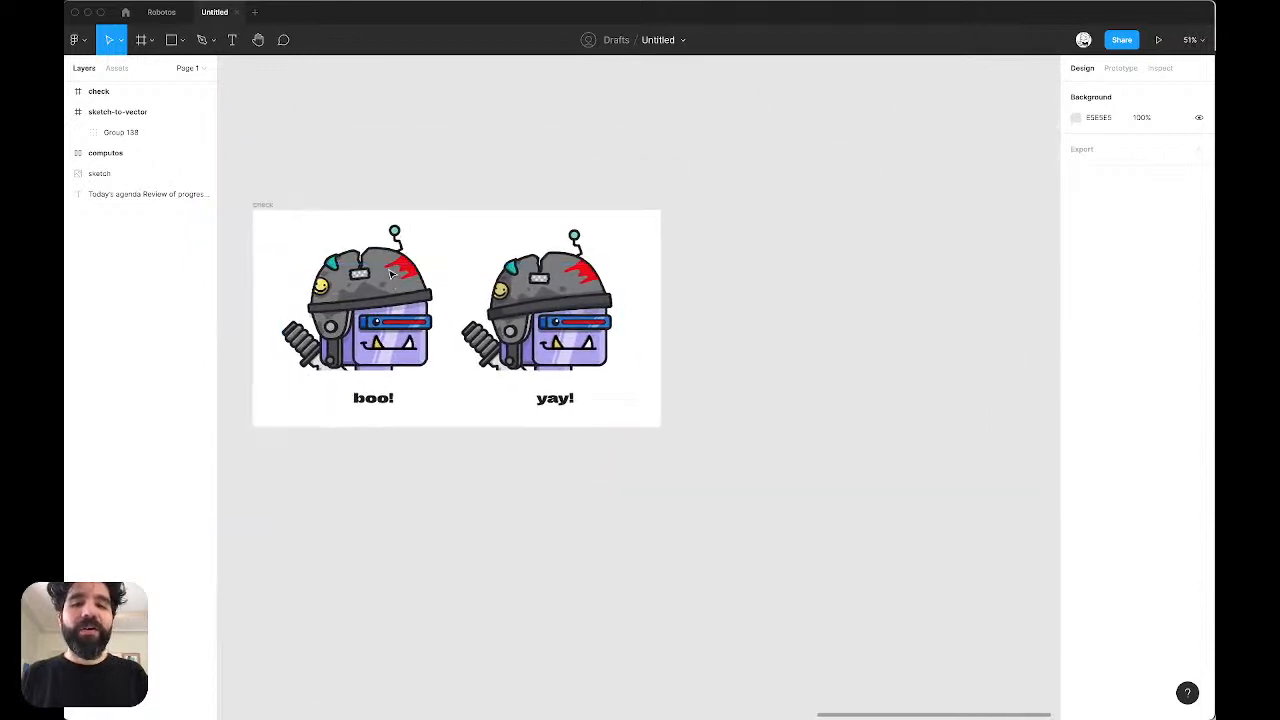
scroll(391, 272, "left", 2)
scroll(391, 272, "up", 1)
scroll(391, 272, "up", 5)
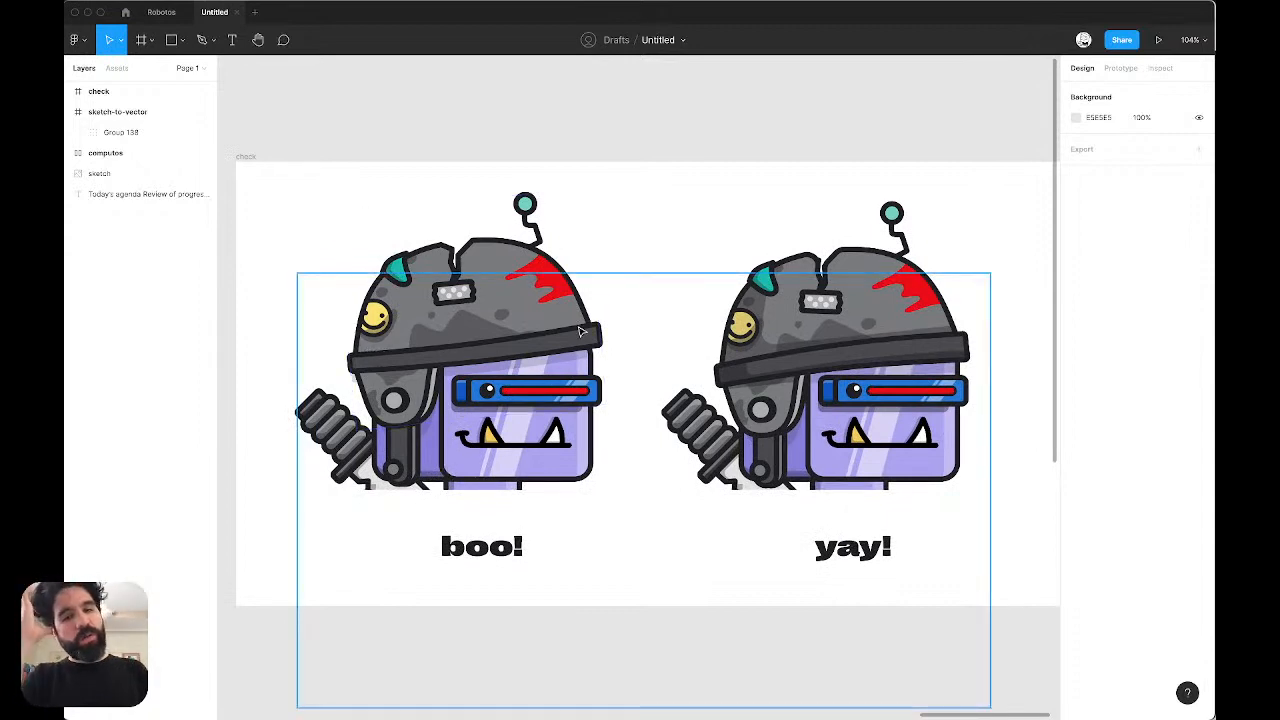
scroll(512, 340, "up", 5)
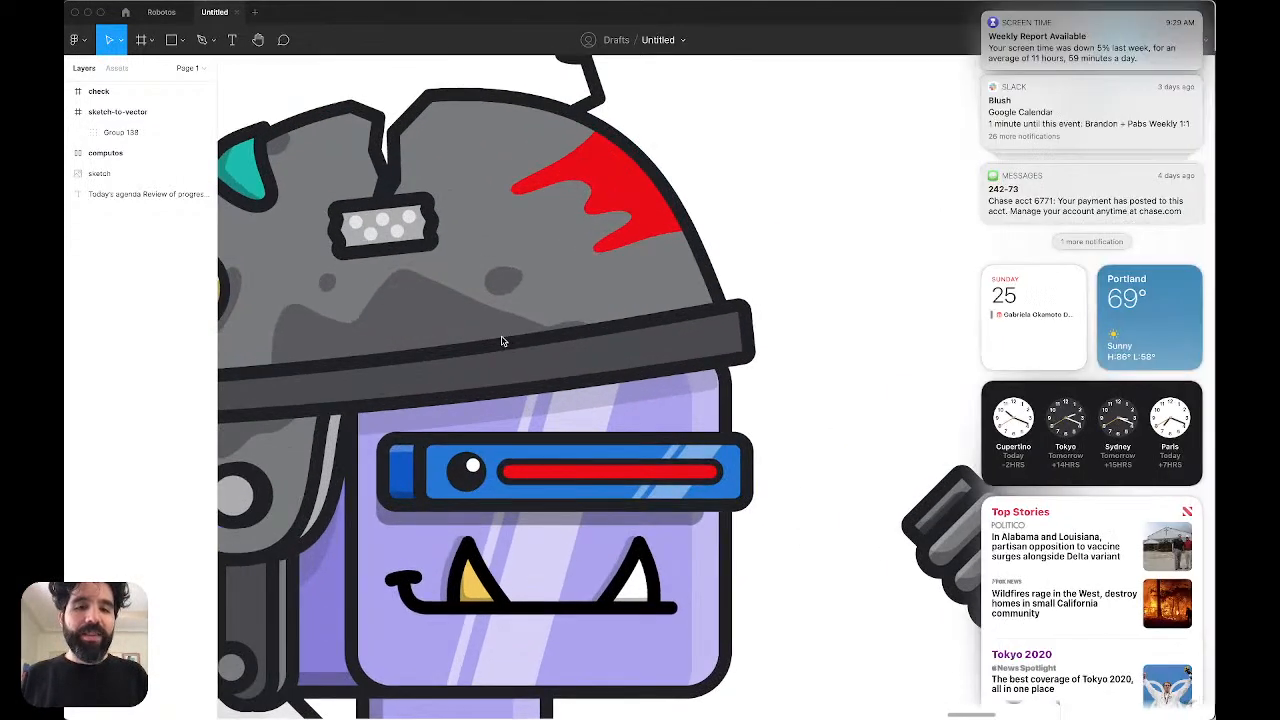
scroll(502, 341, "left", 2)
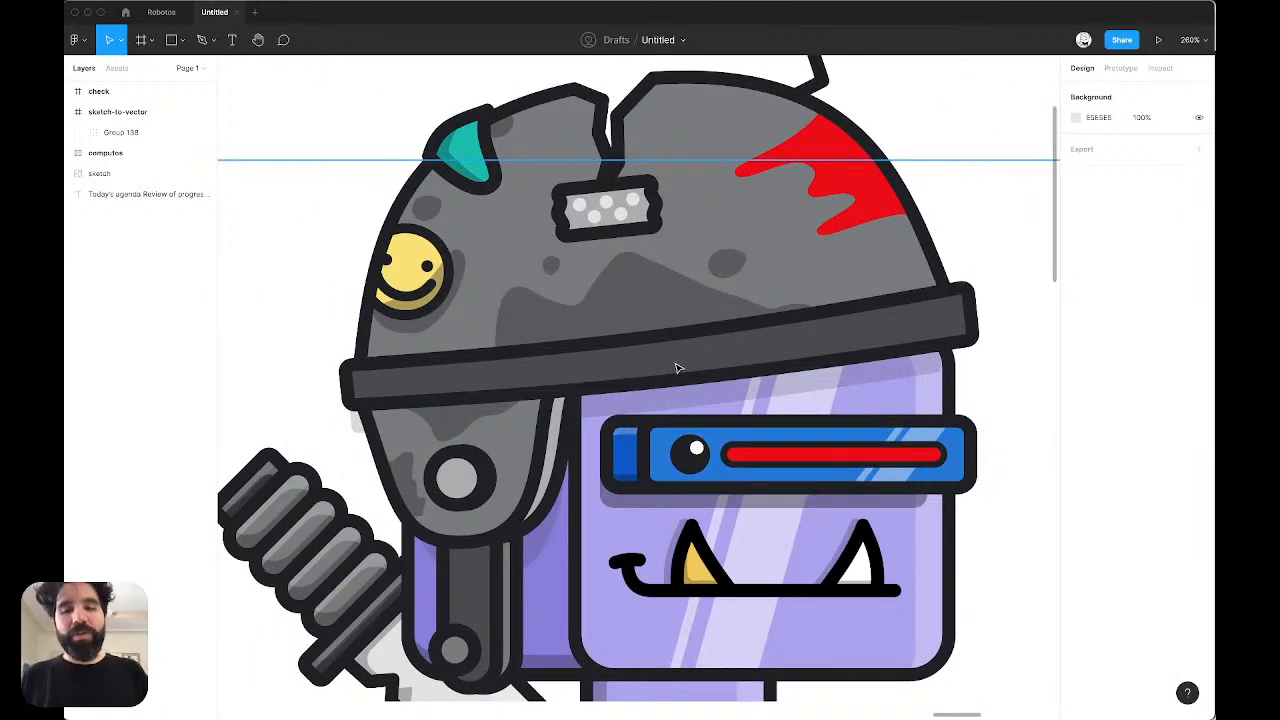
scroll(505, 329, "right", 2)
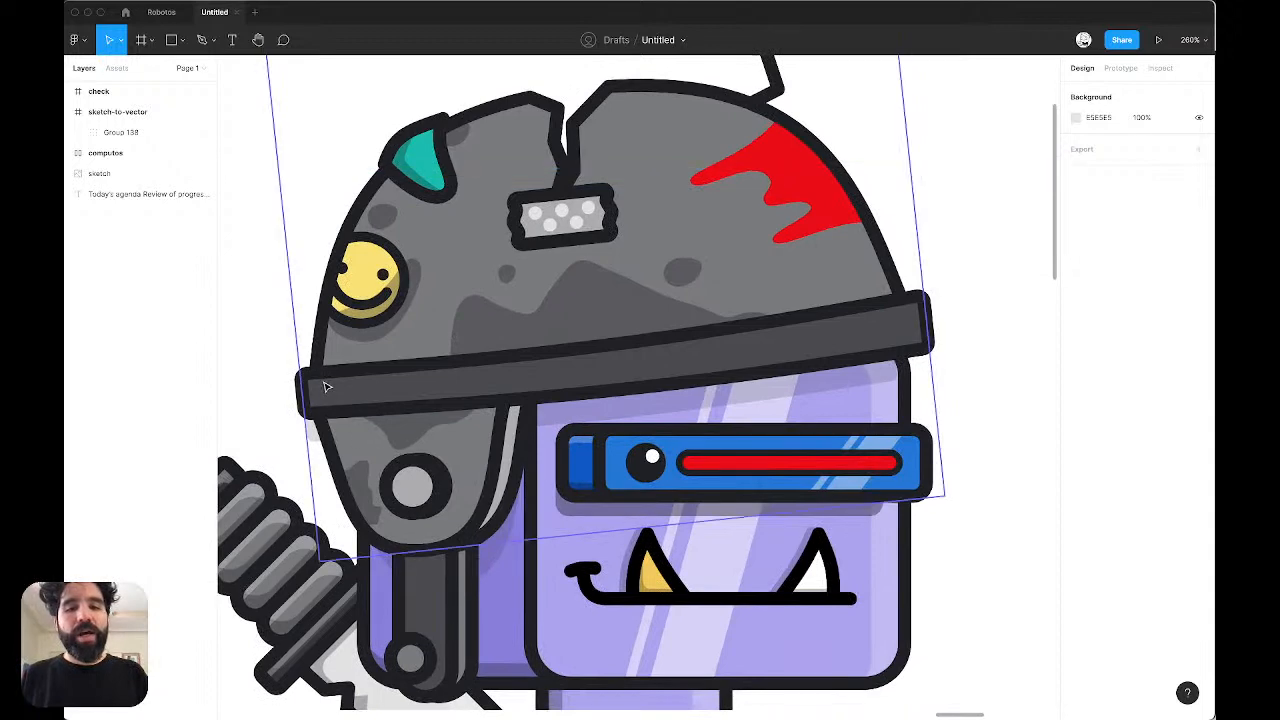
scroll(903, 310, "down", 4)
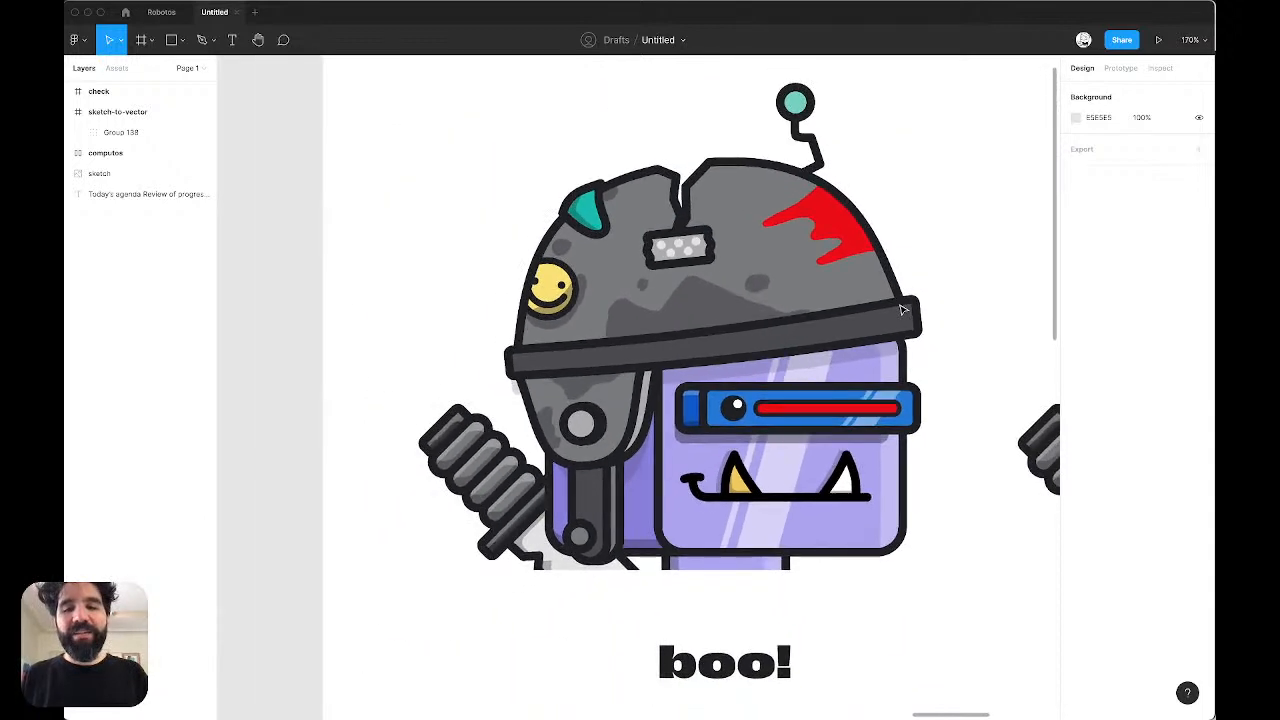
Step: Examine the helmet on the yay! robot and compare it side by side with the boo! version in the check frame
scroll(757, 413, "right", 8)
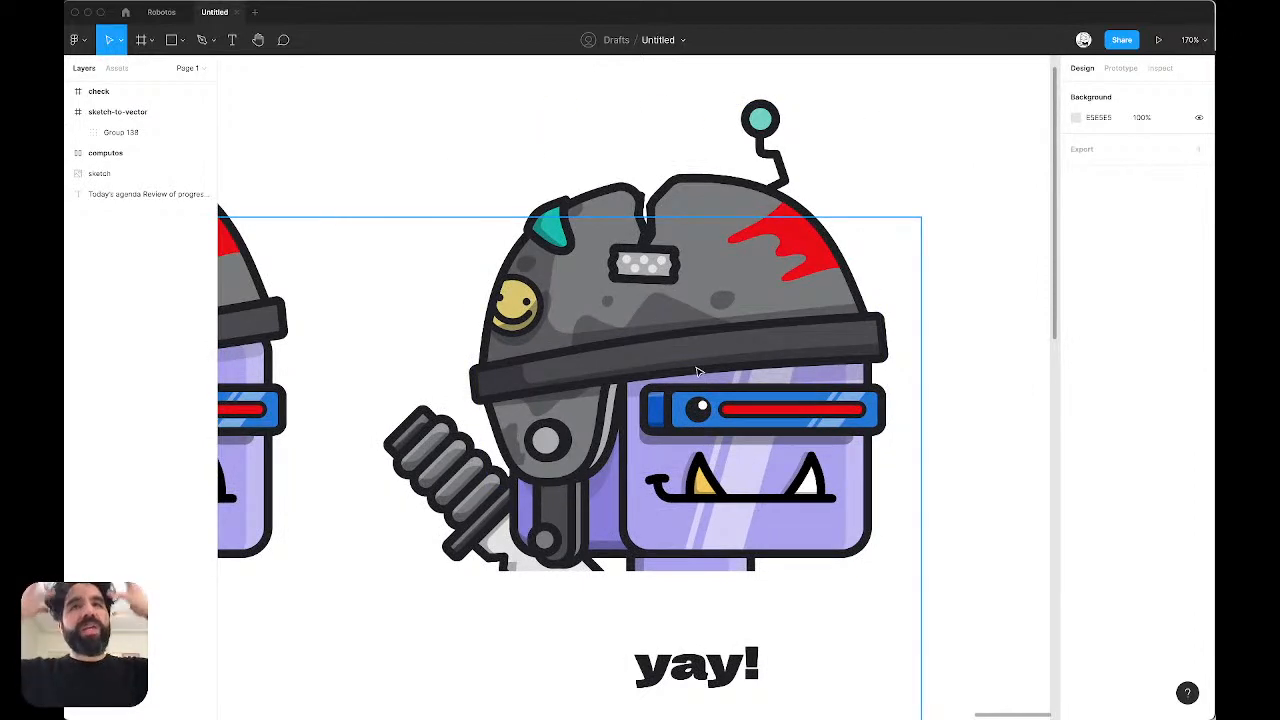
key("shift+1")
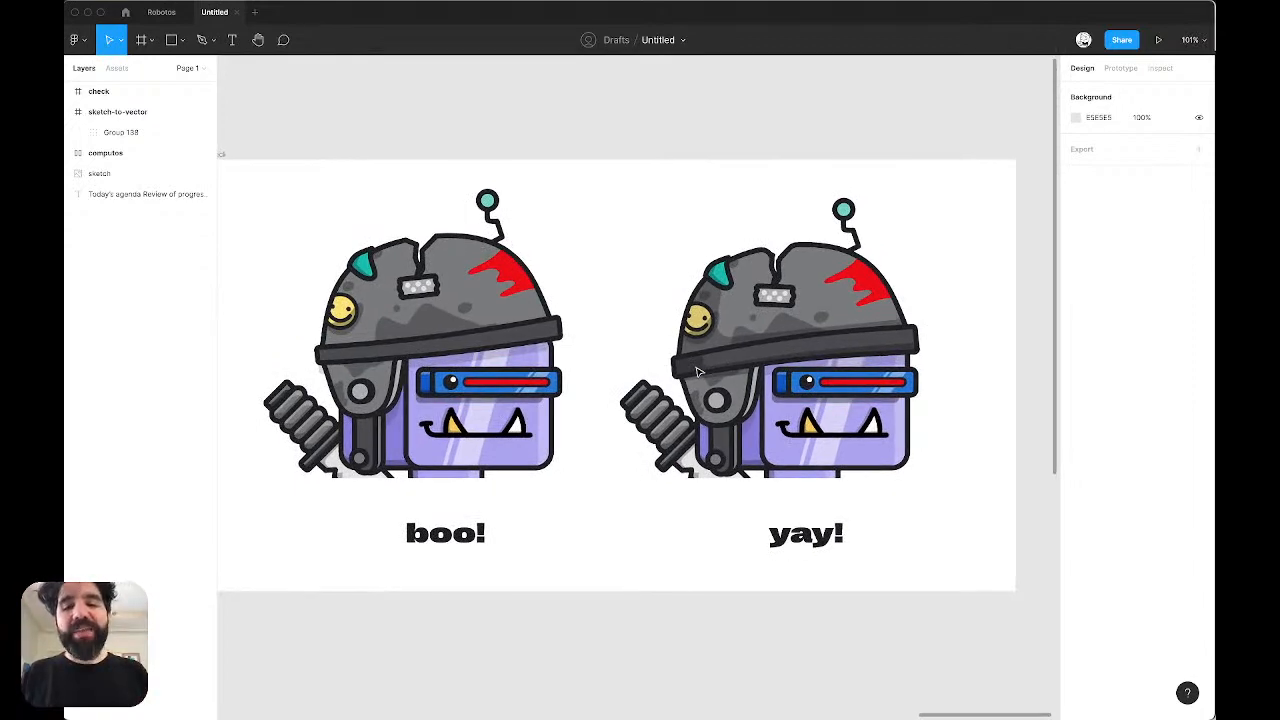
scroll(698, 372, "down", 5)
left_click(602, 365)
left_click(620, 602)
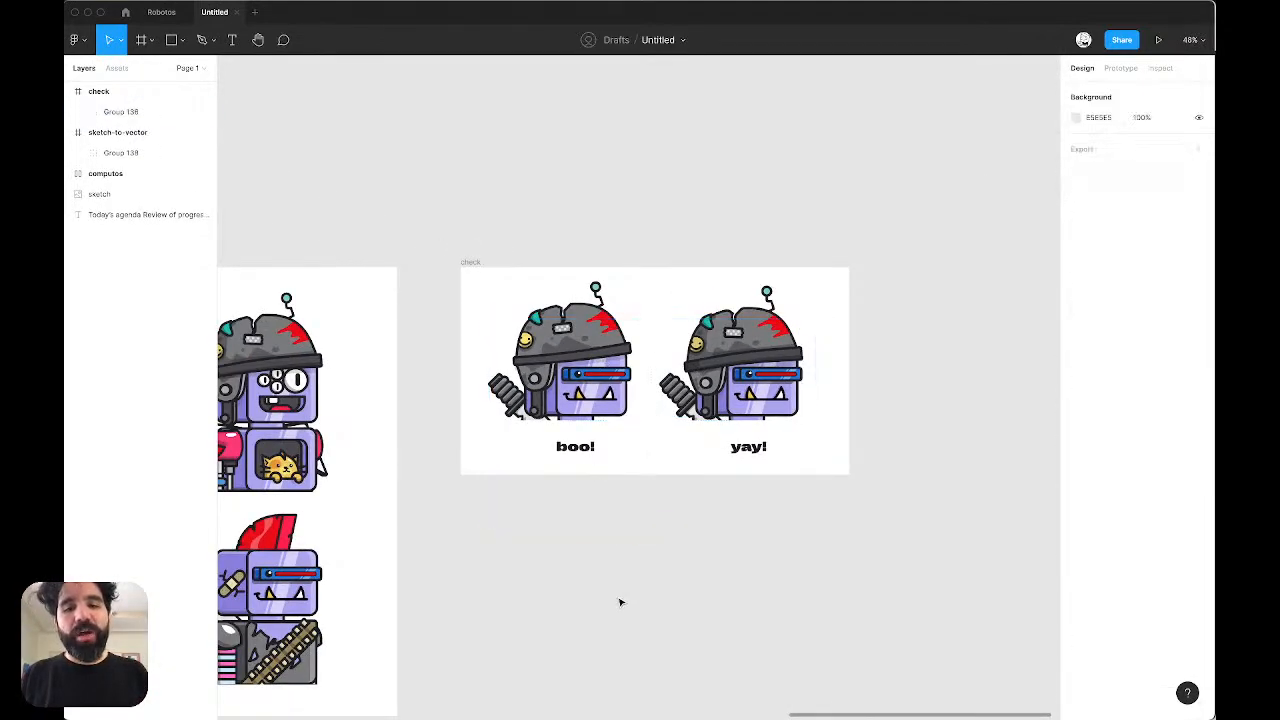
scroll(620, 602, "down", 3)
scroll(620, 602, "up", 5)
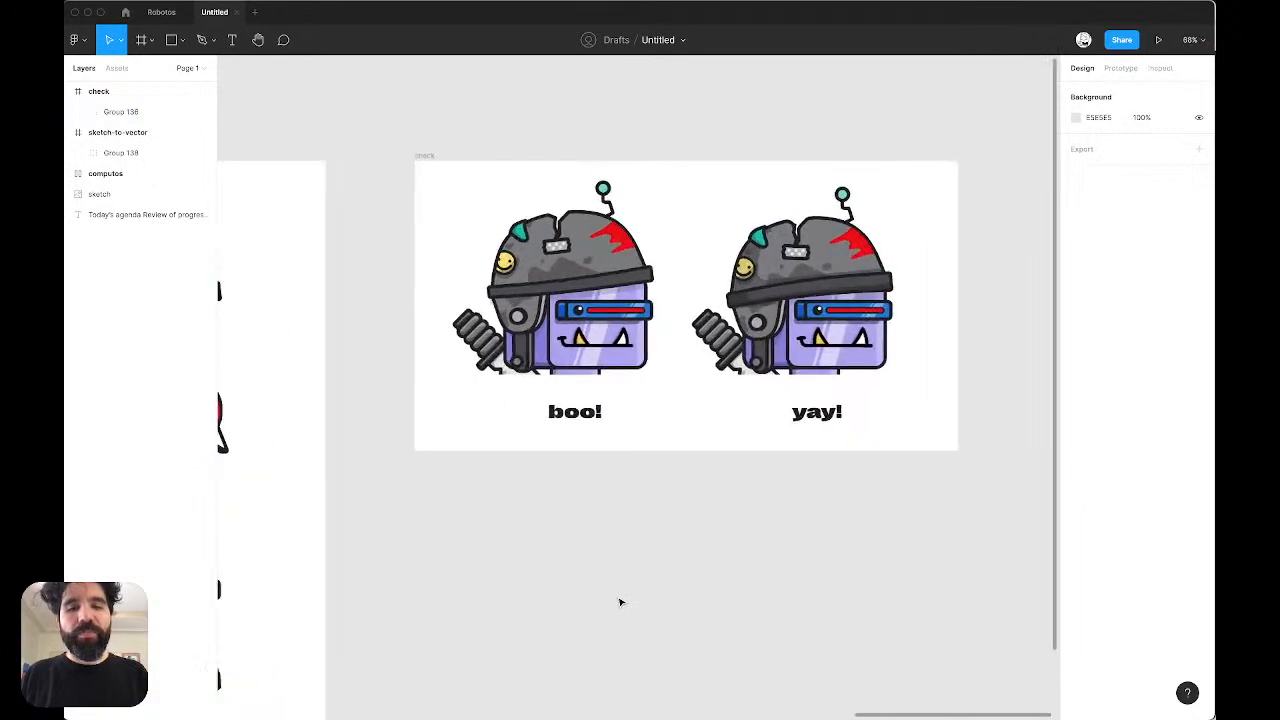
Step: Look back over the computos frame, the overview of all frames and the six-robot sketch sheet
scroll(620, 602, "left", 8)
scroll(620, 602, "down", 3)
scroll(618, 602, "left", 6)
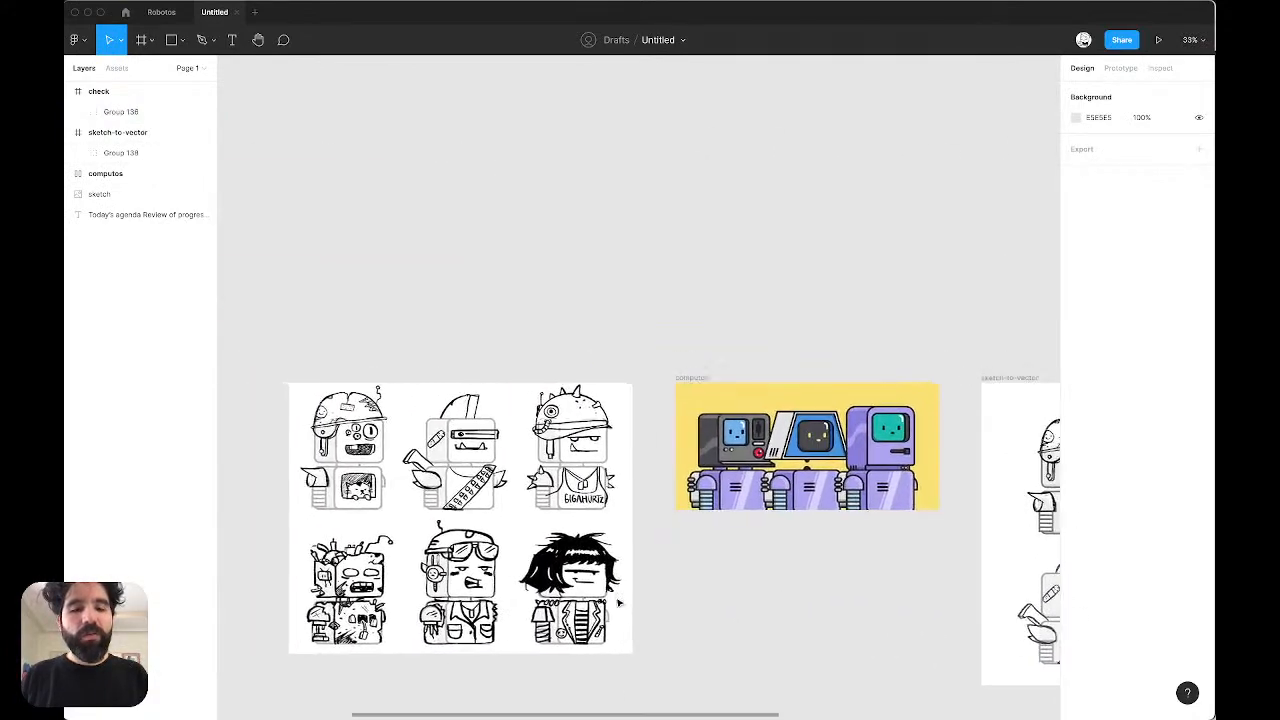
scroll(619, 602, "left", 2)
key("super+Tab")
key("super+Tab")
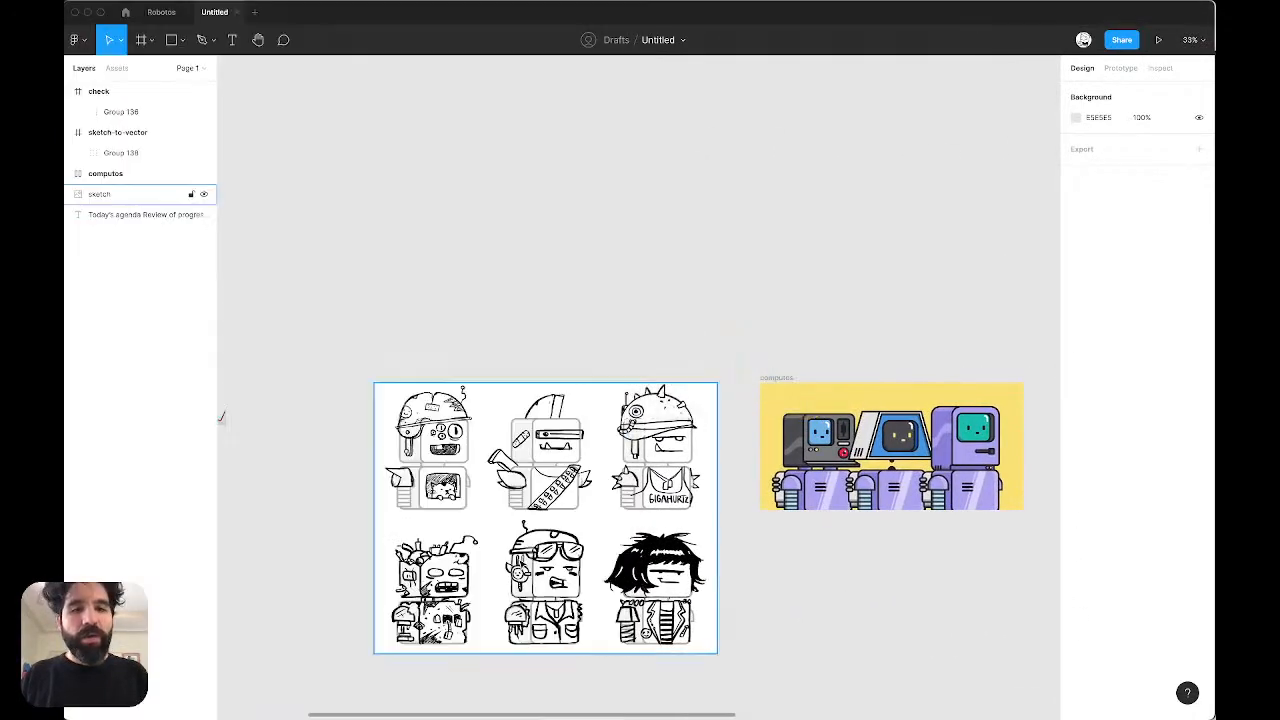
scroll(660, 360, "down", 2)
scroll(660, 360, "left", 1)
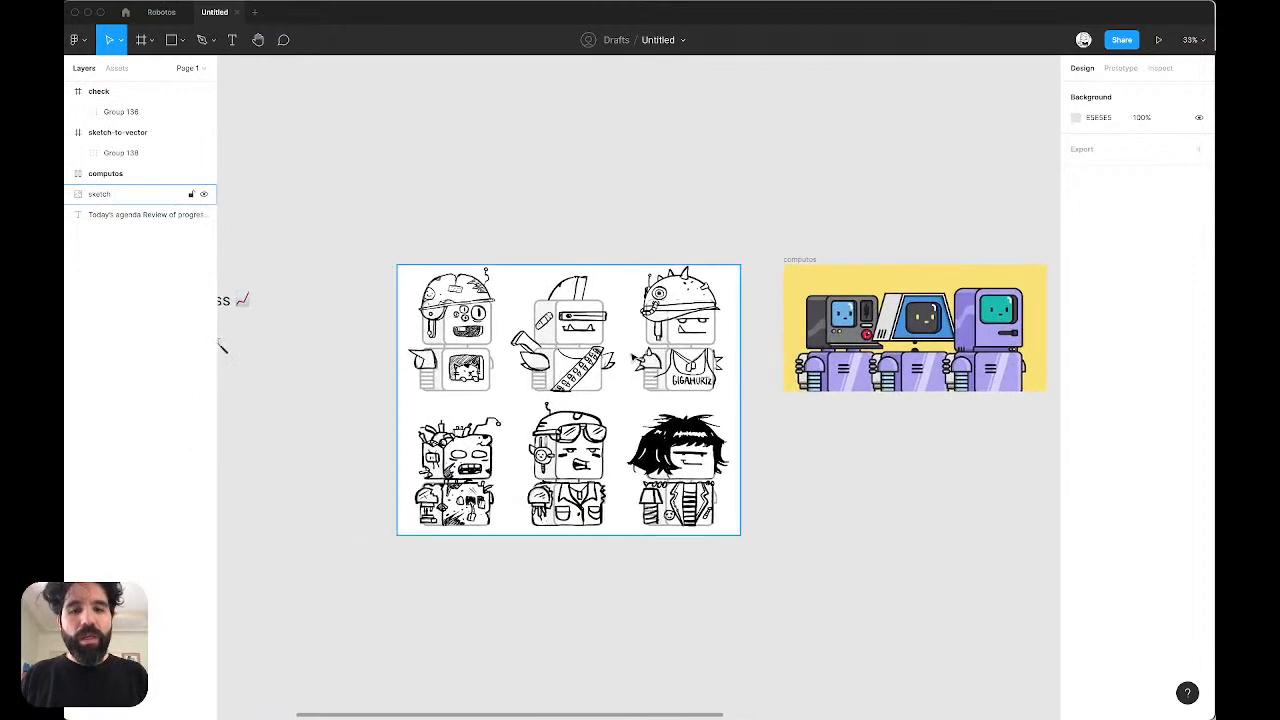
key("shift+1")
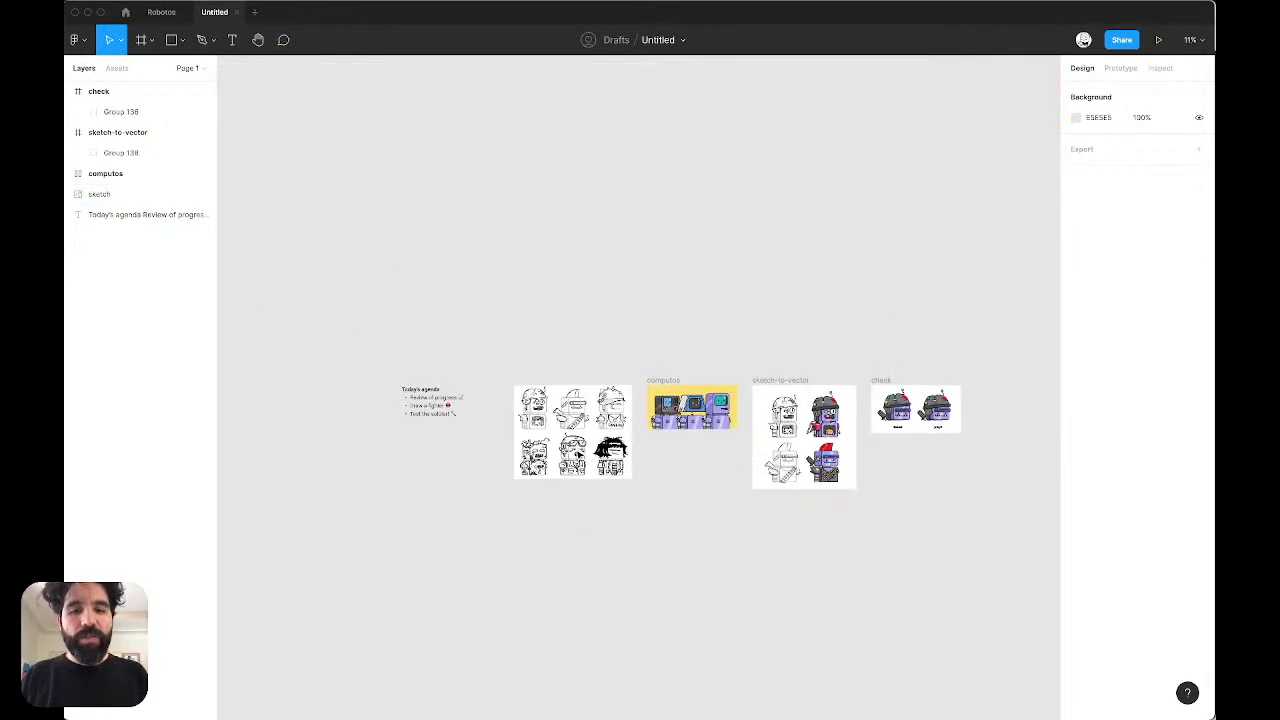
scroll(559, 433, "up", 6)
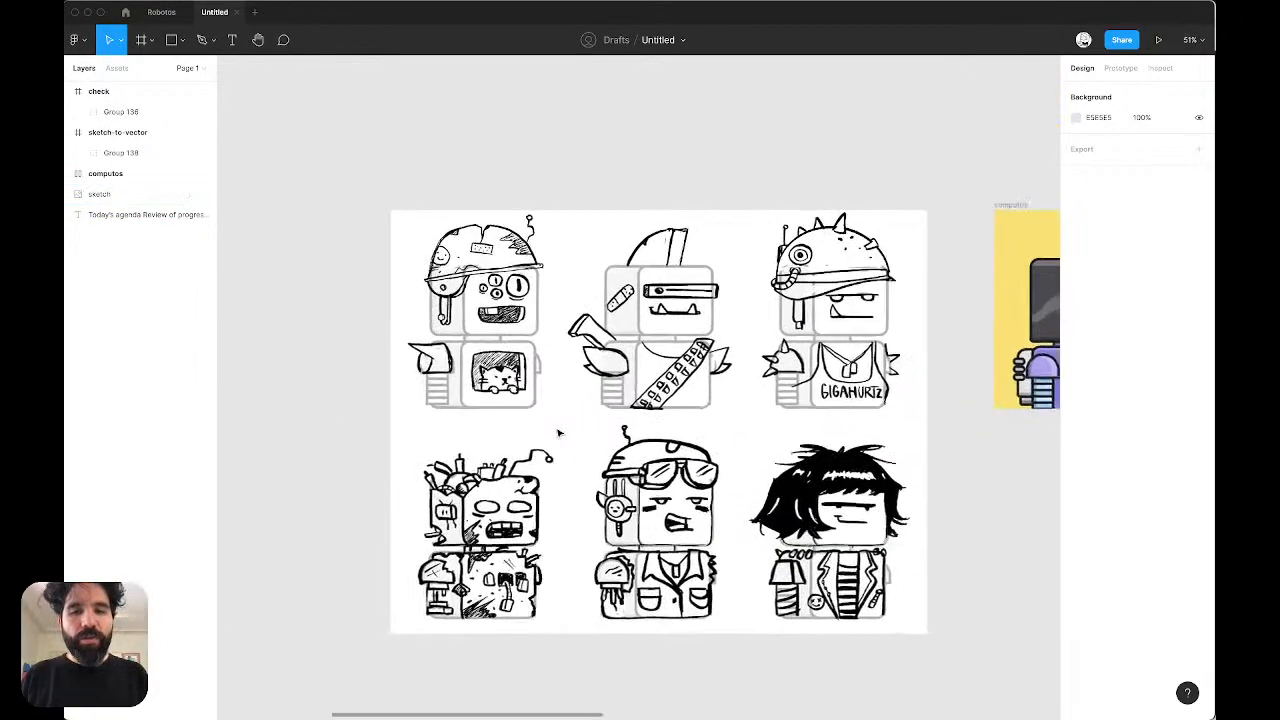
scroll(559, 433, "down", 1)
Step: Delete the sketch-to-vector and check frames from the canvas
left_click(429, 225)
scroll(430, 226, "right", 6)
scroll(429, 225, "down", 5)
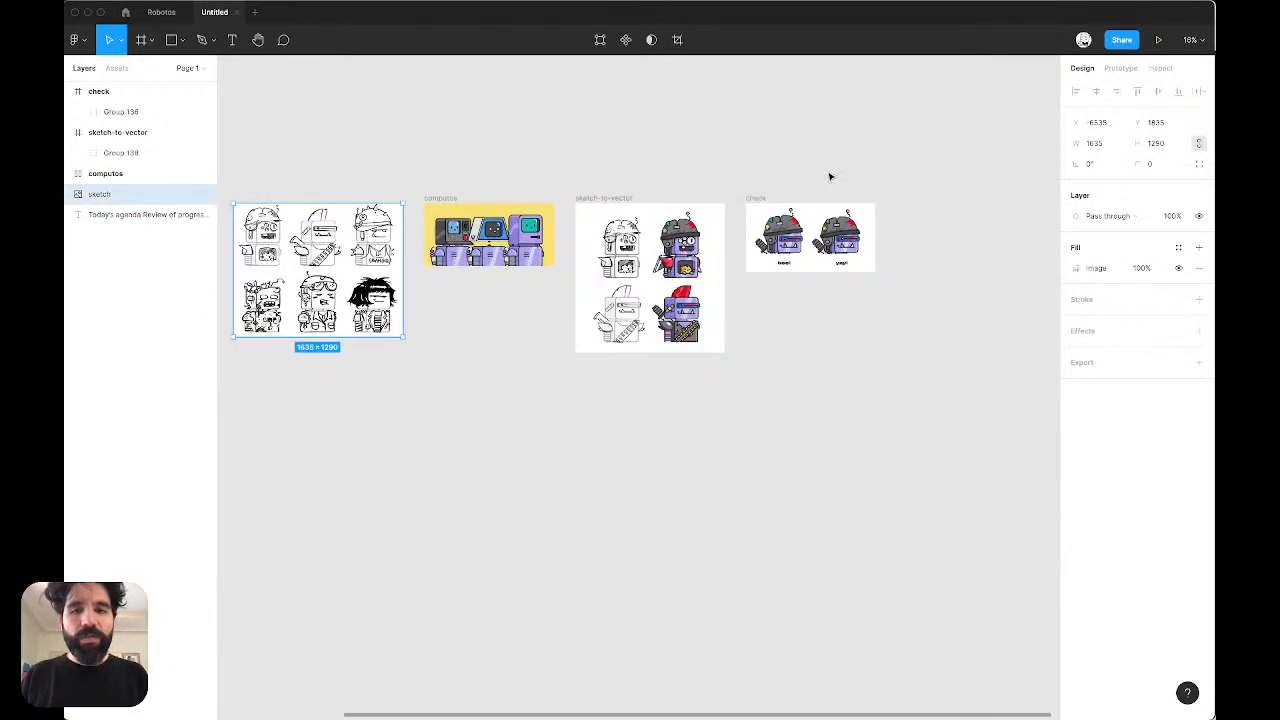
mouse_move(948, 116)
left_mouse_down()
mouse_move(471, 474)
mouse_move(423, 483)
left_mouse_up()
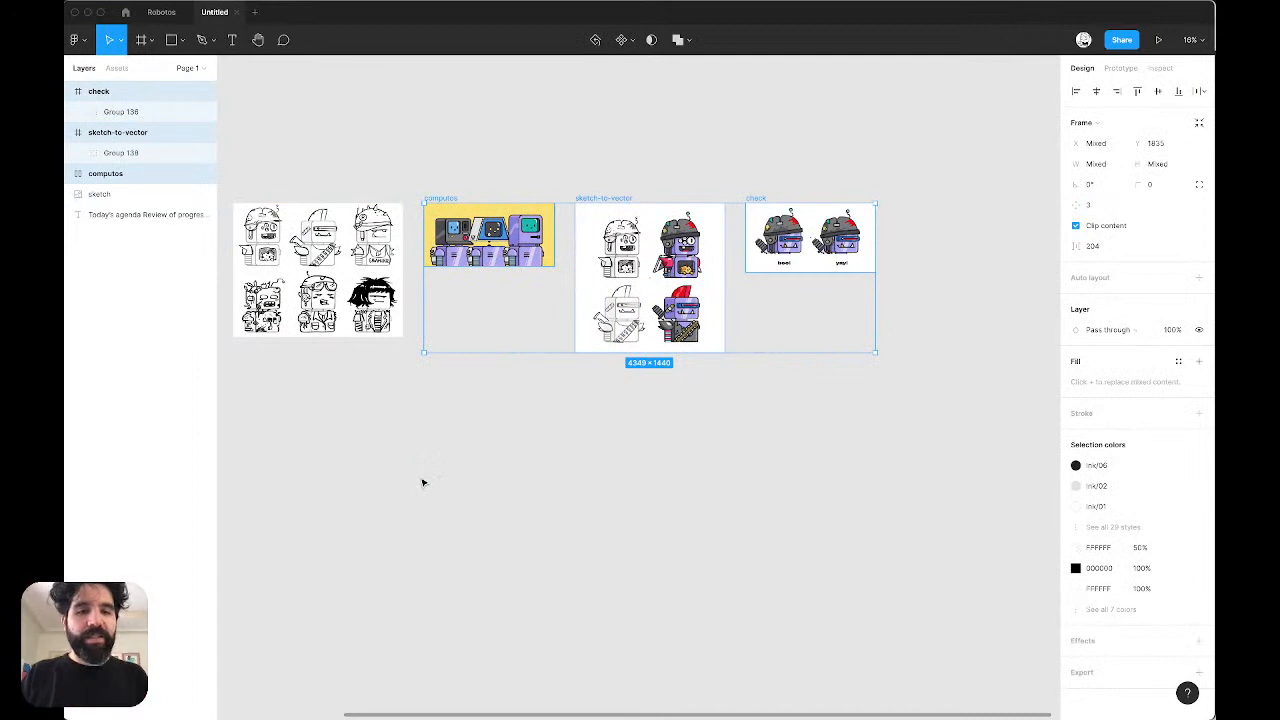
left_click(926, 163)
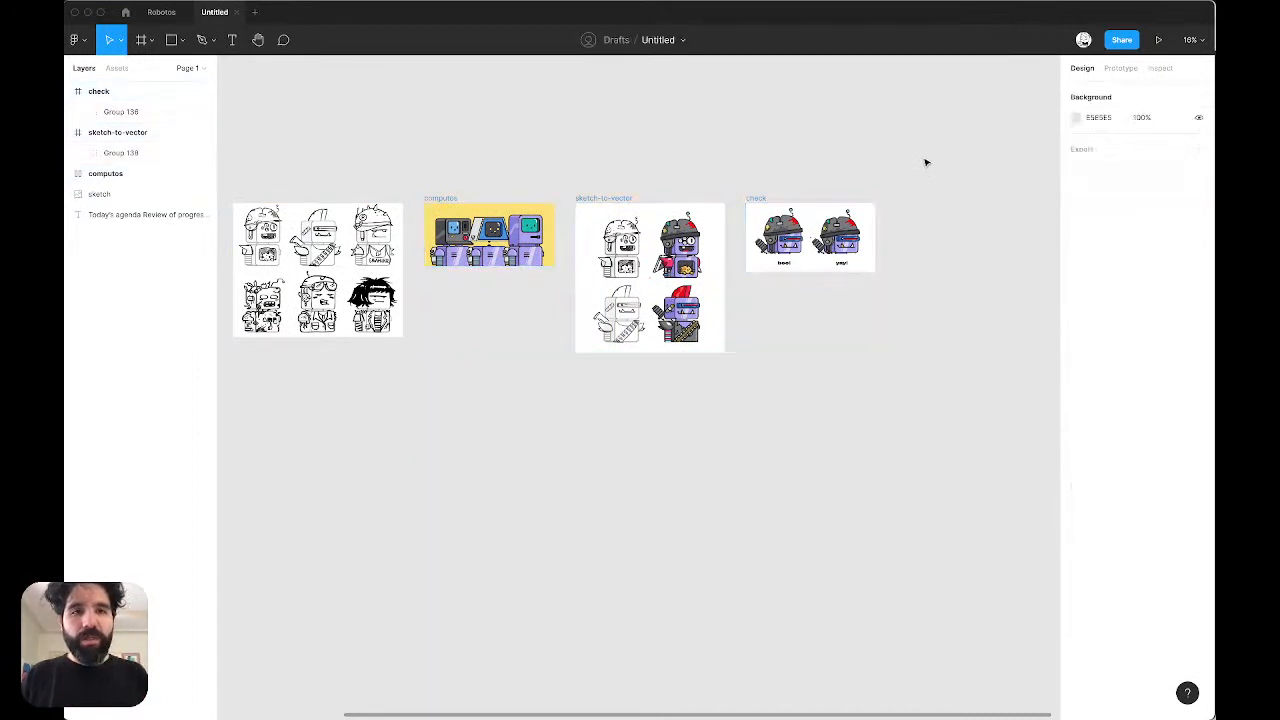
mouse_move(923, 134)
left_mouse_down()
mouse_move(657, 363)
mouse_move(563, 425)
left_mouse_up()
key("Delete")
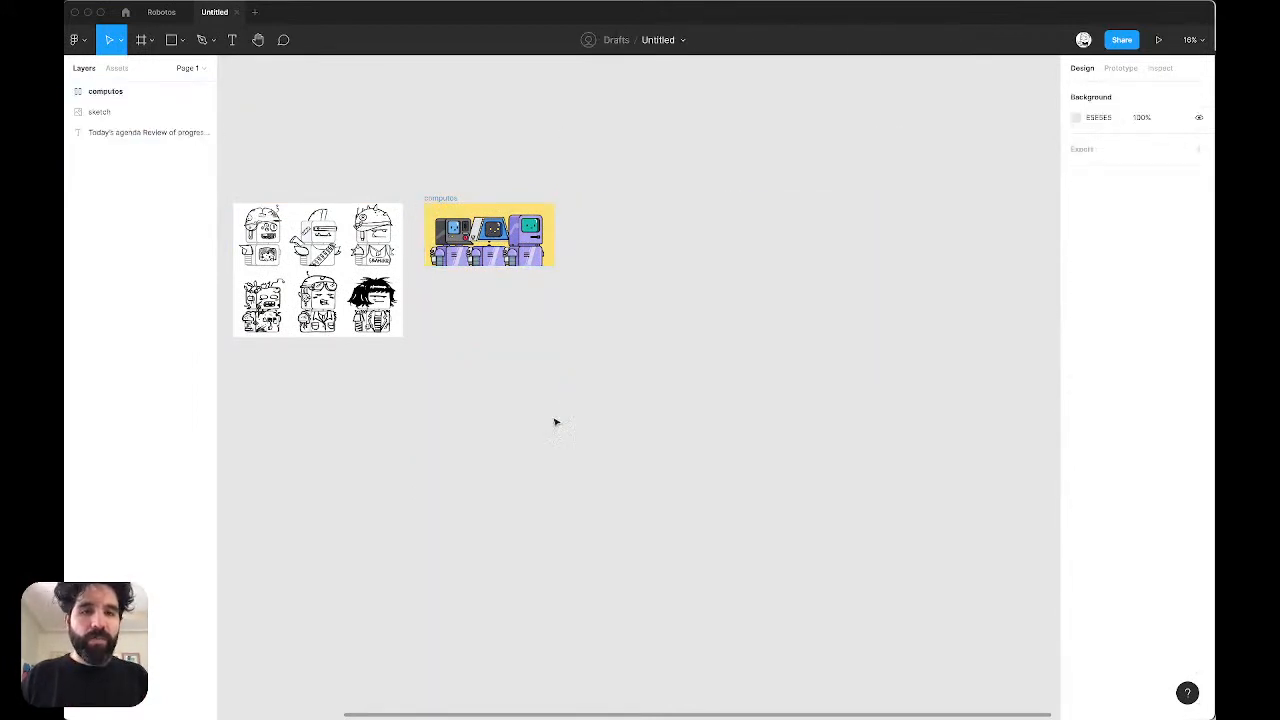
Step: Move the computos frame from the Untitled file to Page 1 of the Assets file, and close the Robotos and Assets files
left_click(447, 201)
key("Delete")
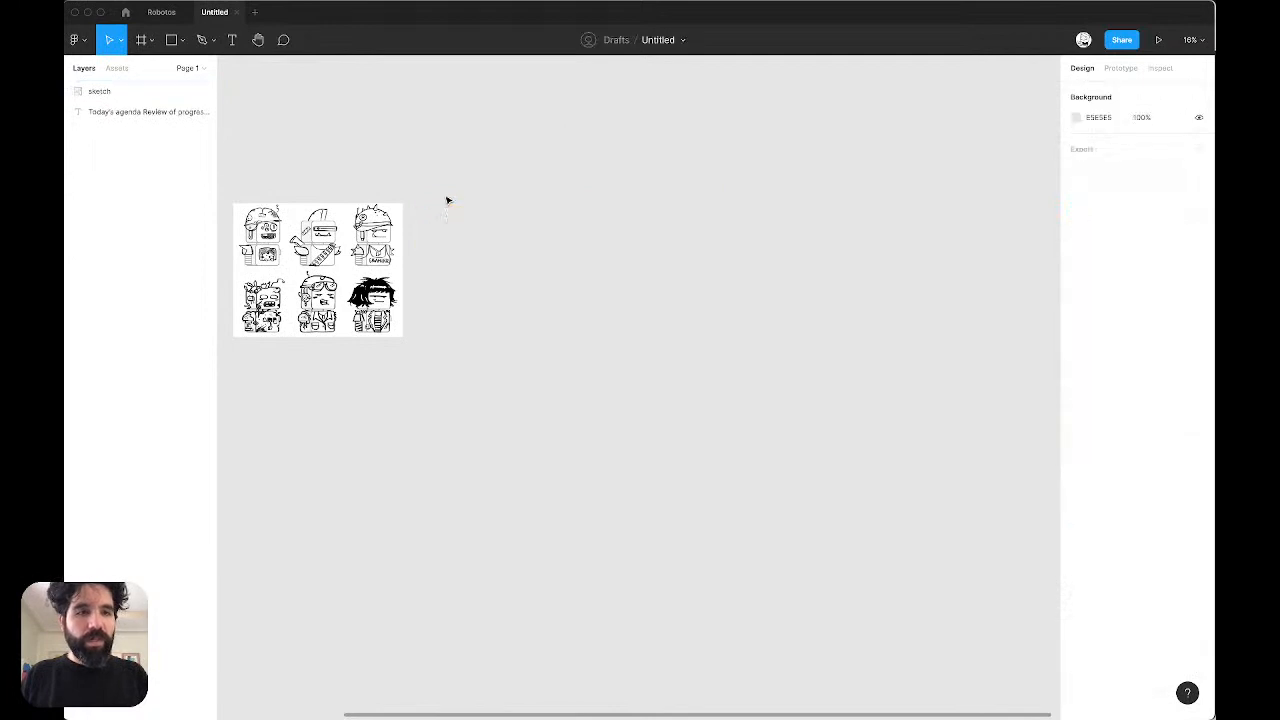
left_click(182, 12)
left_click(125, 12)
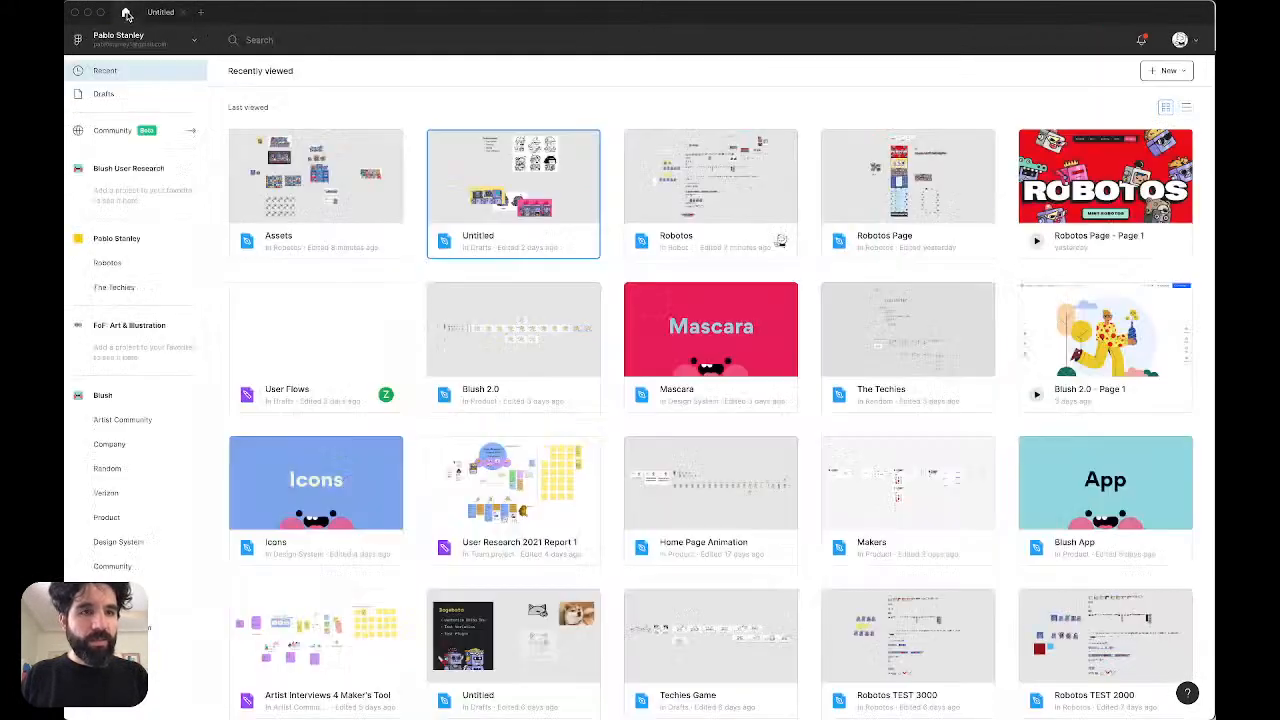
double_click(673, 166)
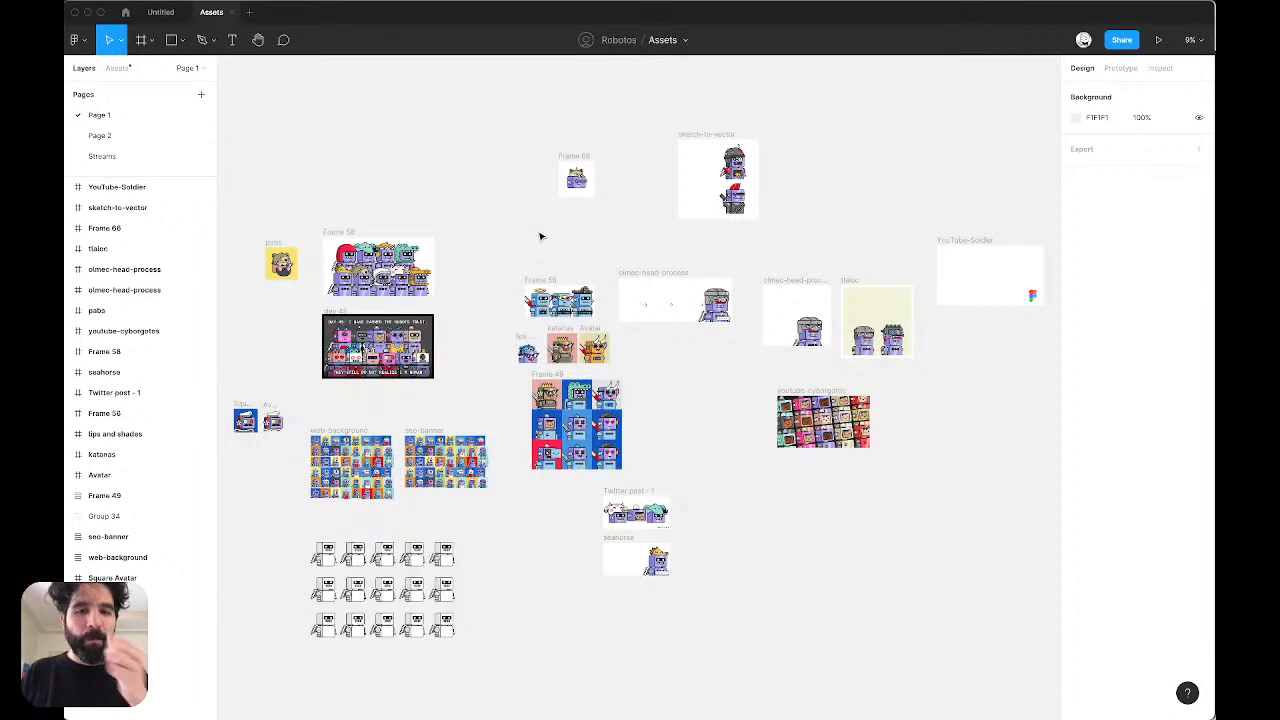
scroll(472, 180, "up", 5)
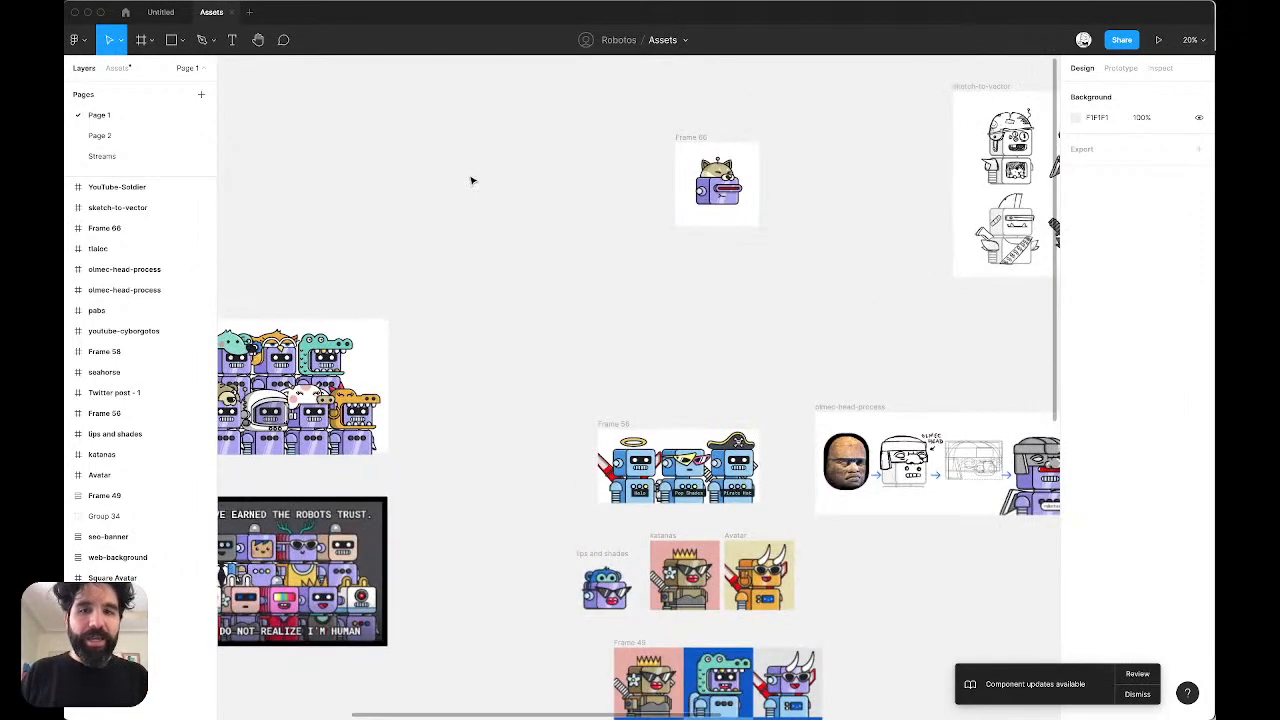
key("super+v")
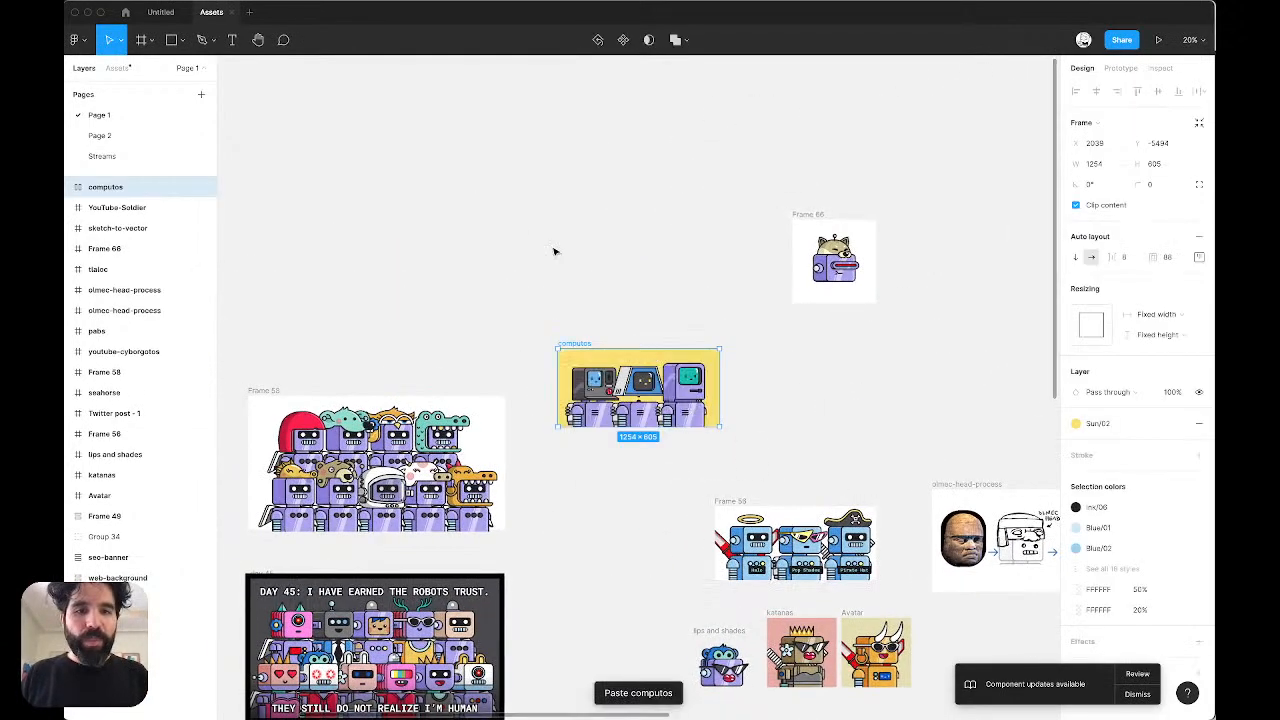
left_click(552, 249)
left_click(231, 12)
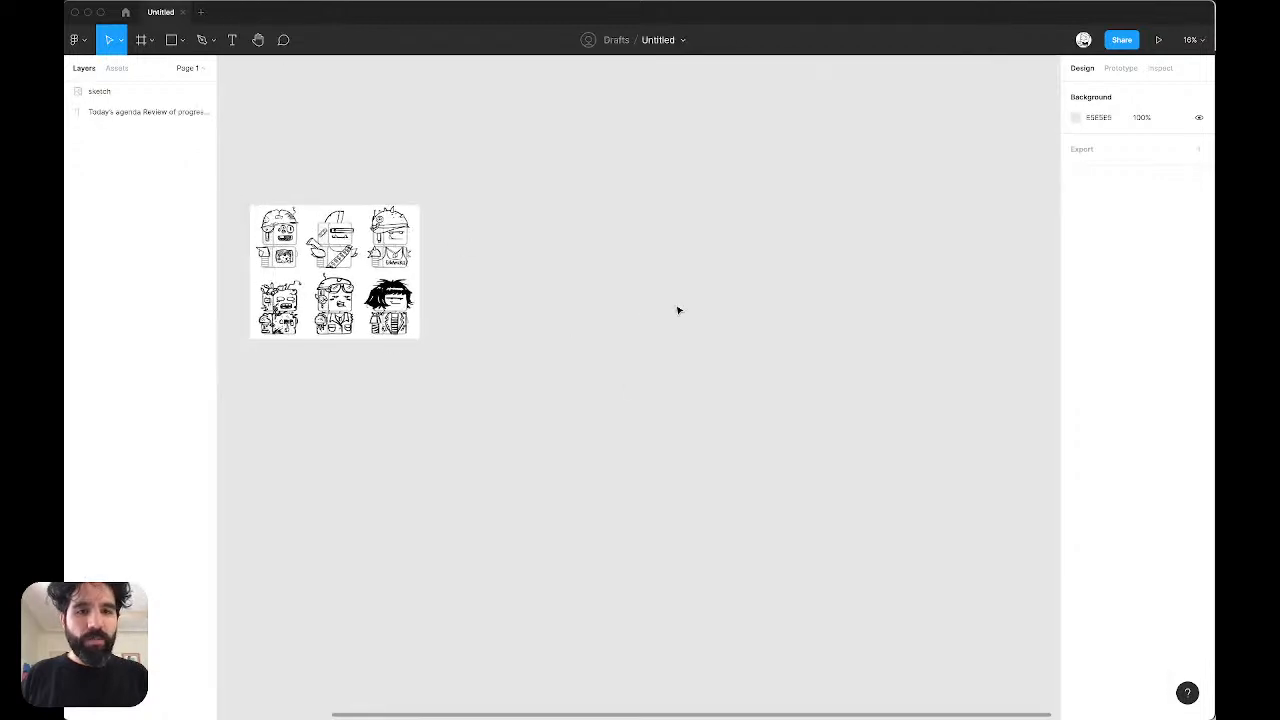
Step: Crop the sketch sheet to the goggled robot in the middle of the lower row, about 475 × 631
scroll(633, 285, "up", 6)
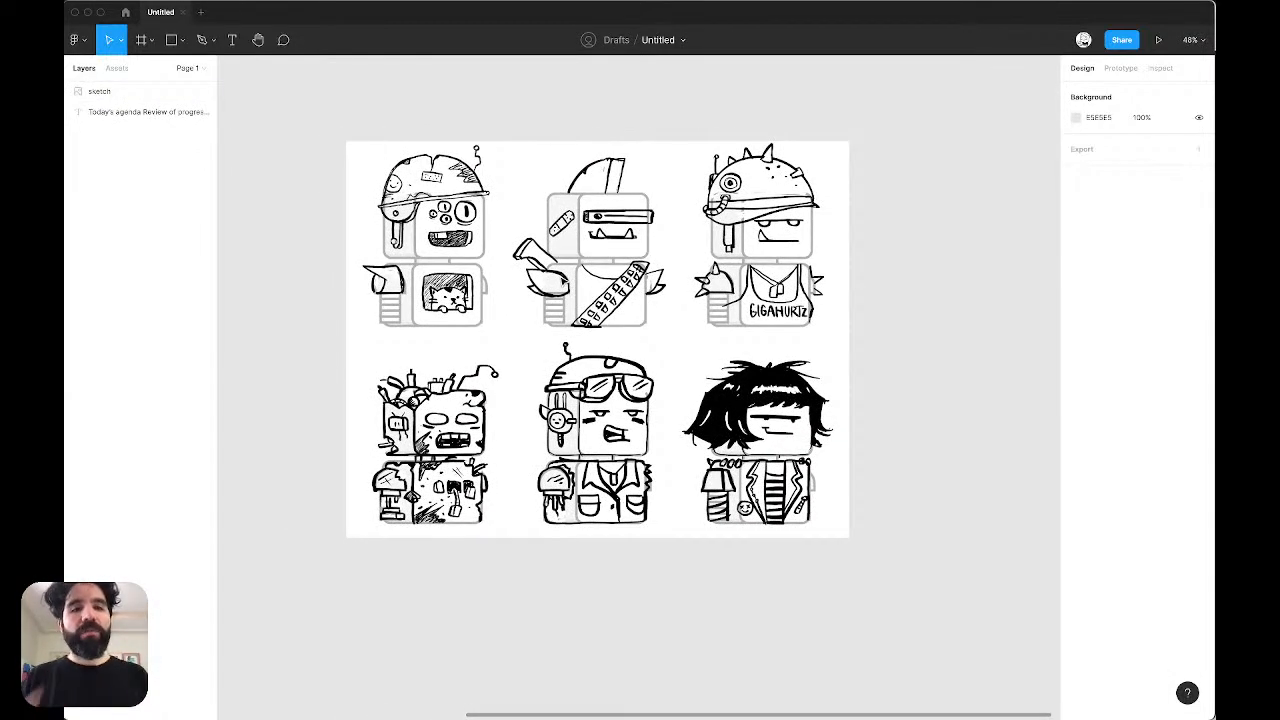
left_click(597, 296)
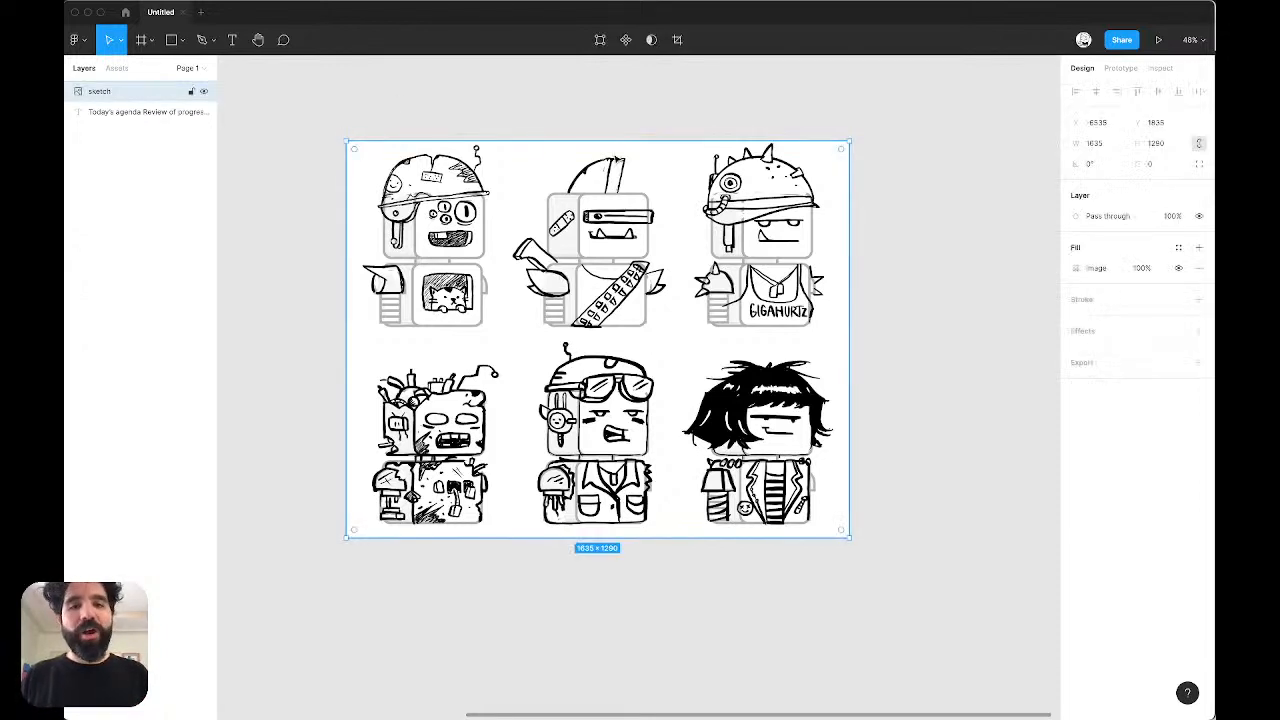
left_click_drag(610, 145, 604, 336)
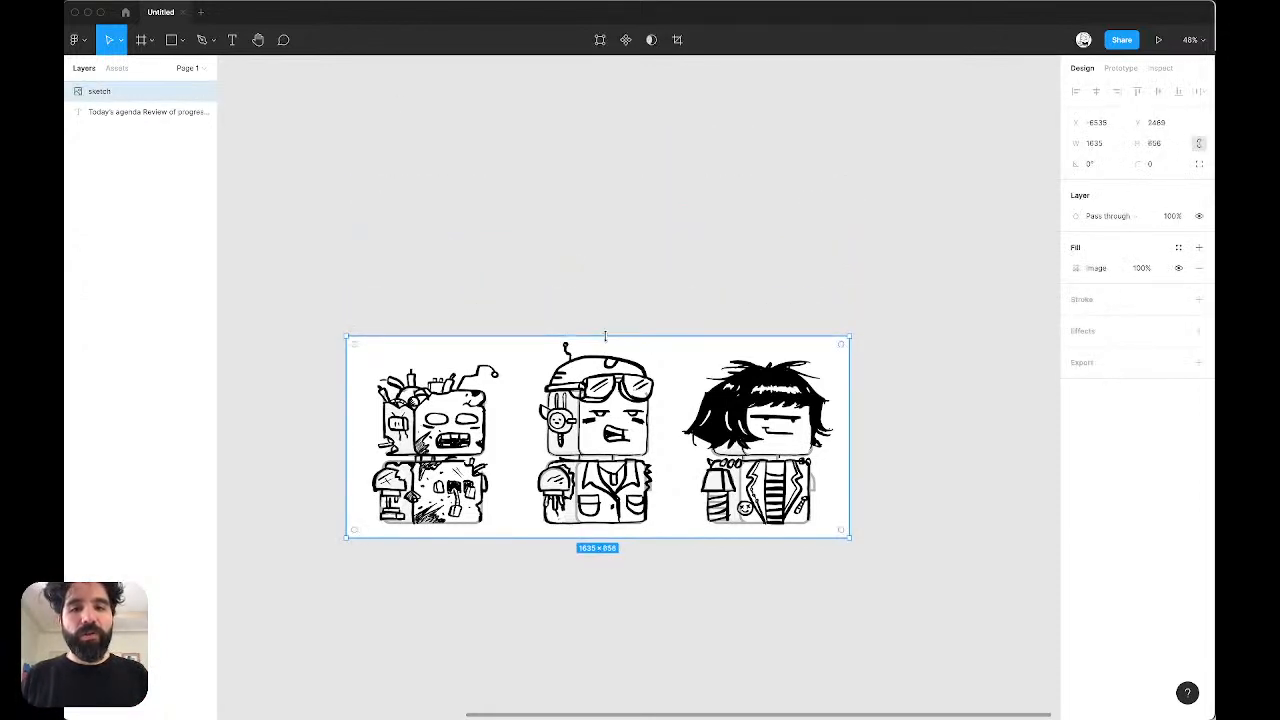
left_click_drag(348, 422, 522, 423)
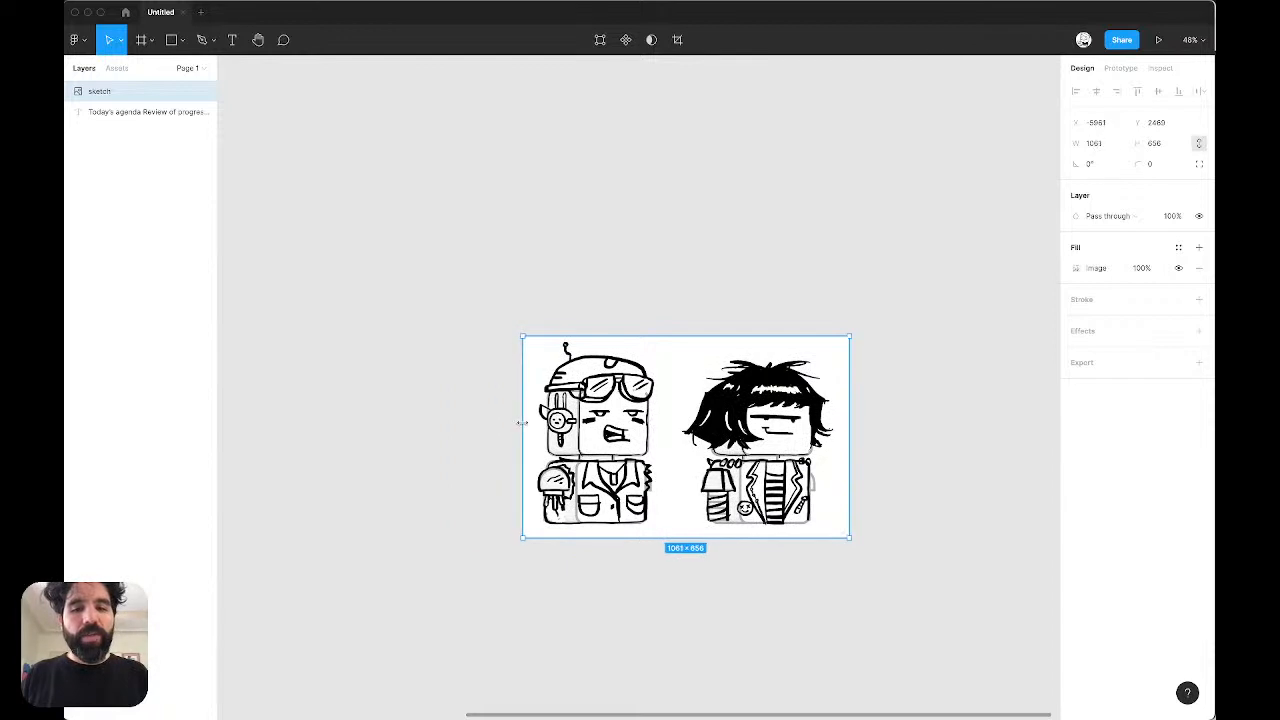
left_click_drag(849, 435, 669, 450)
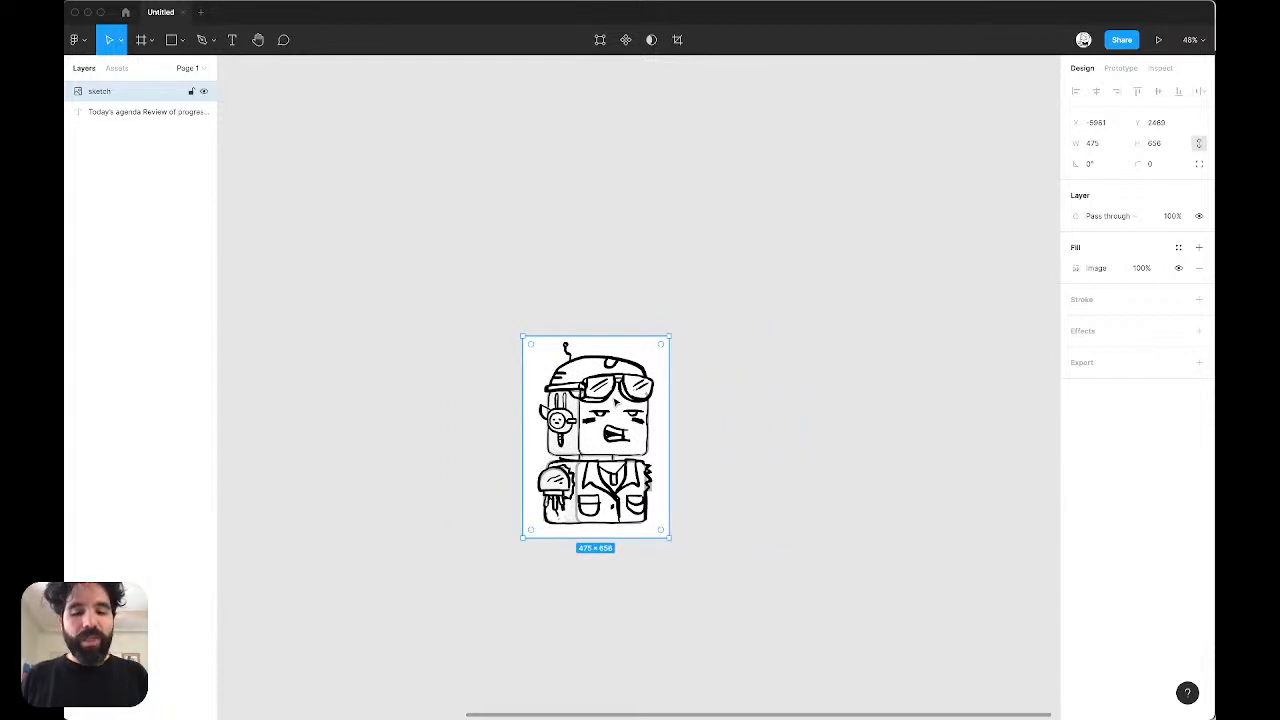
scroll(588, 328, "up", 5)
scroll(588, 328, "down", 3)
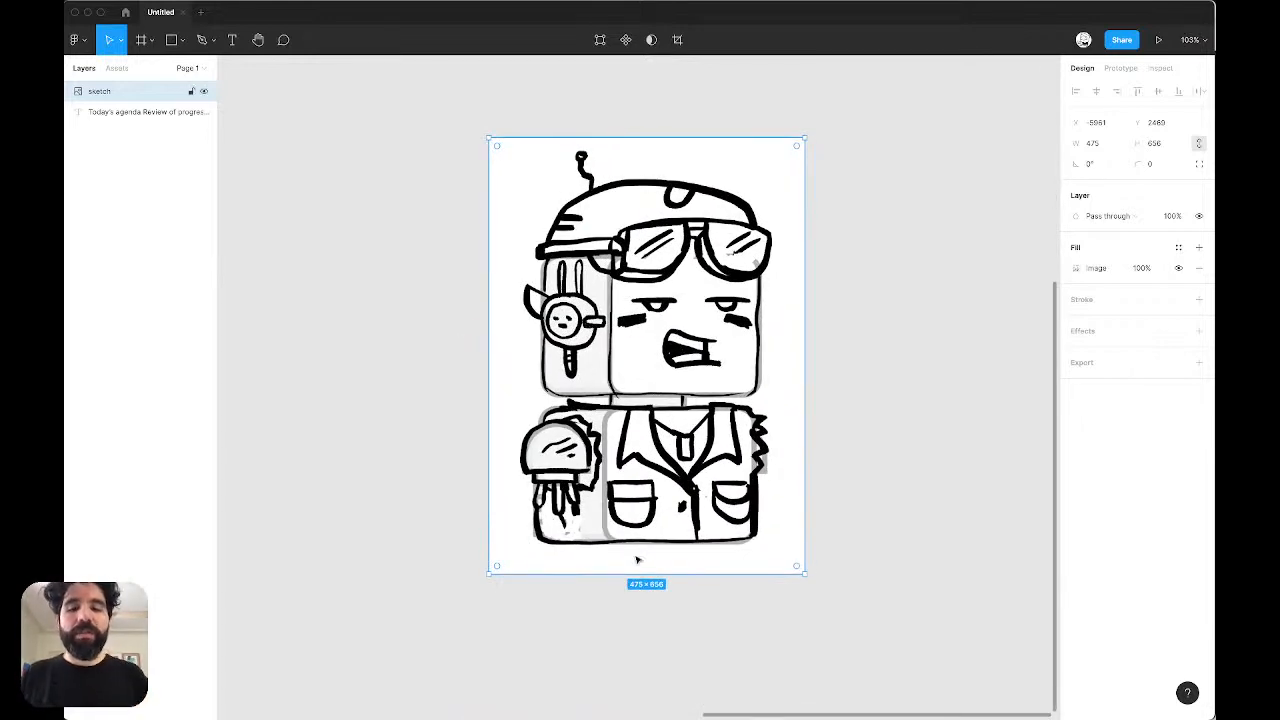
left_click_drag(665, 572, 666, 555)
left_click(829, 326)
Step: Examine the cropped robot sketch and the crop settings of its image fill
scroll(726, 297, "up", 5)
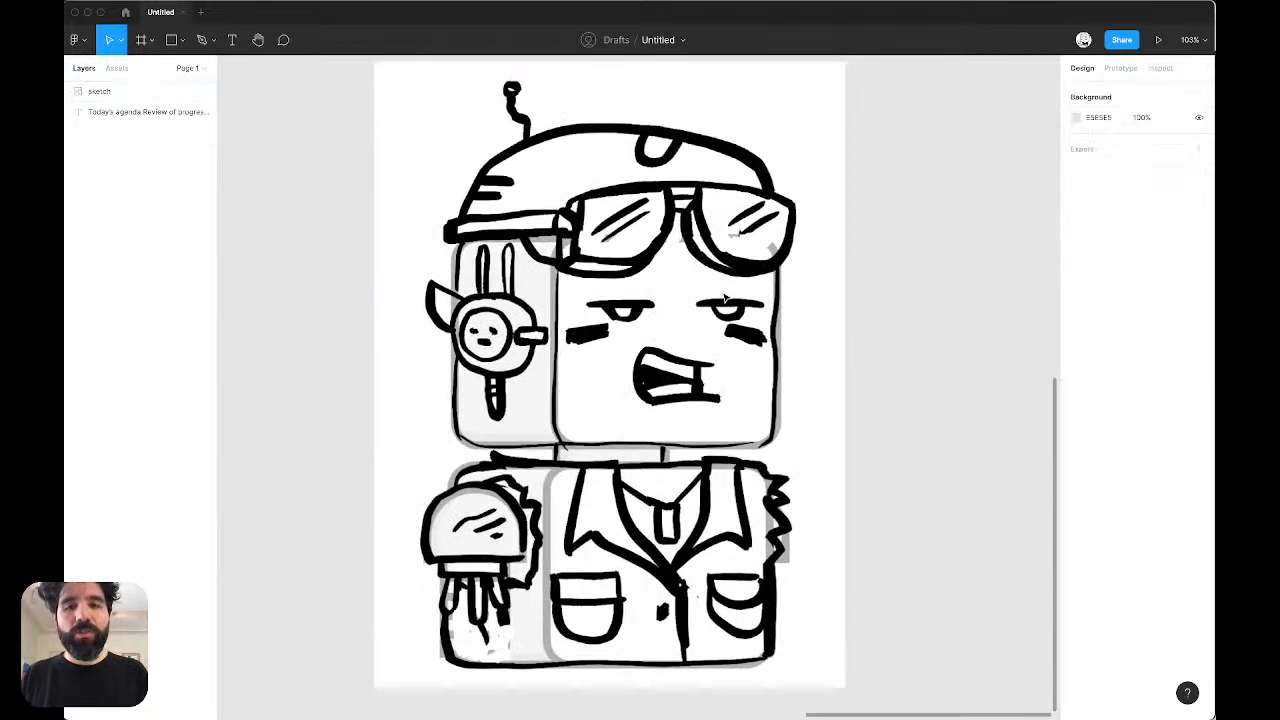
scroll(726, 297, "down", 4)
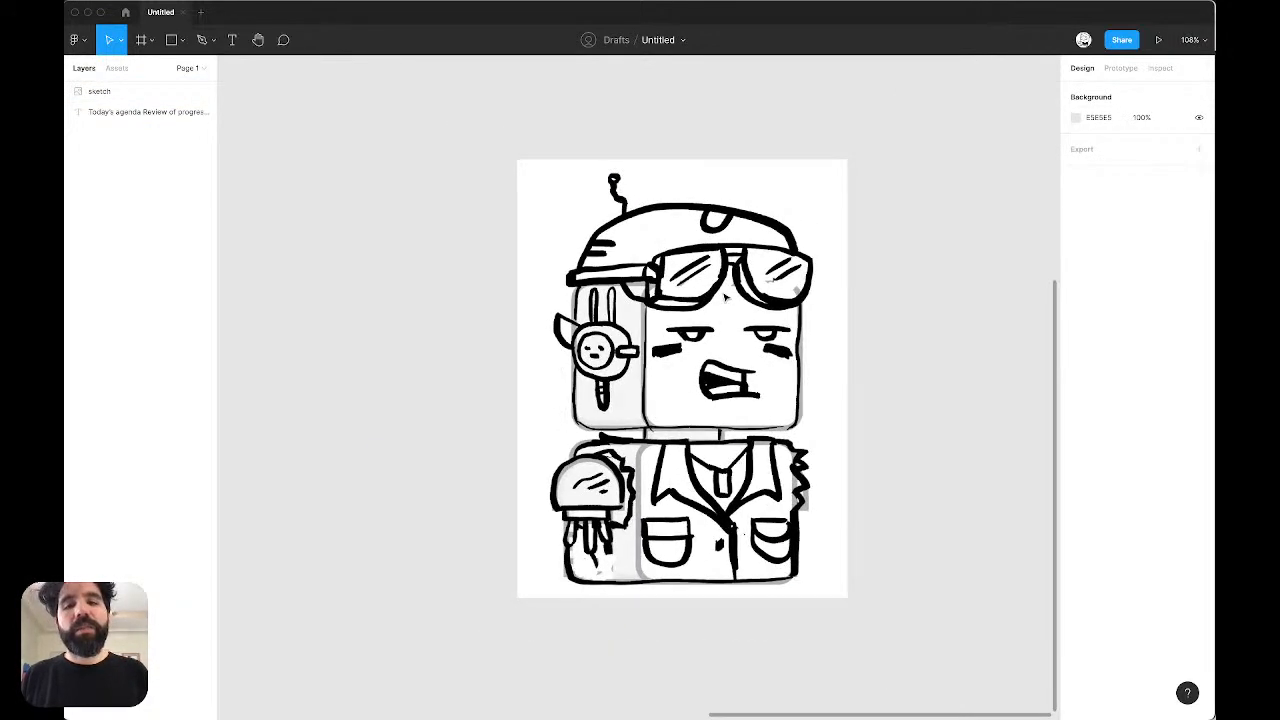
left_click(714, 183)
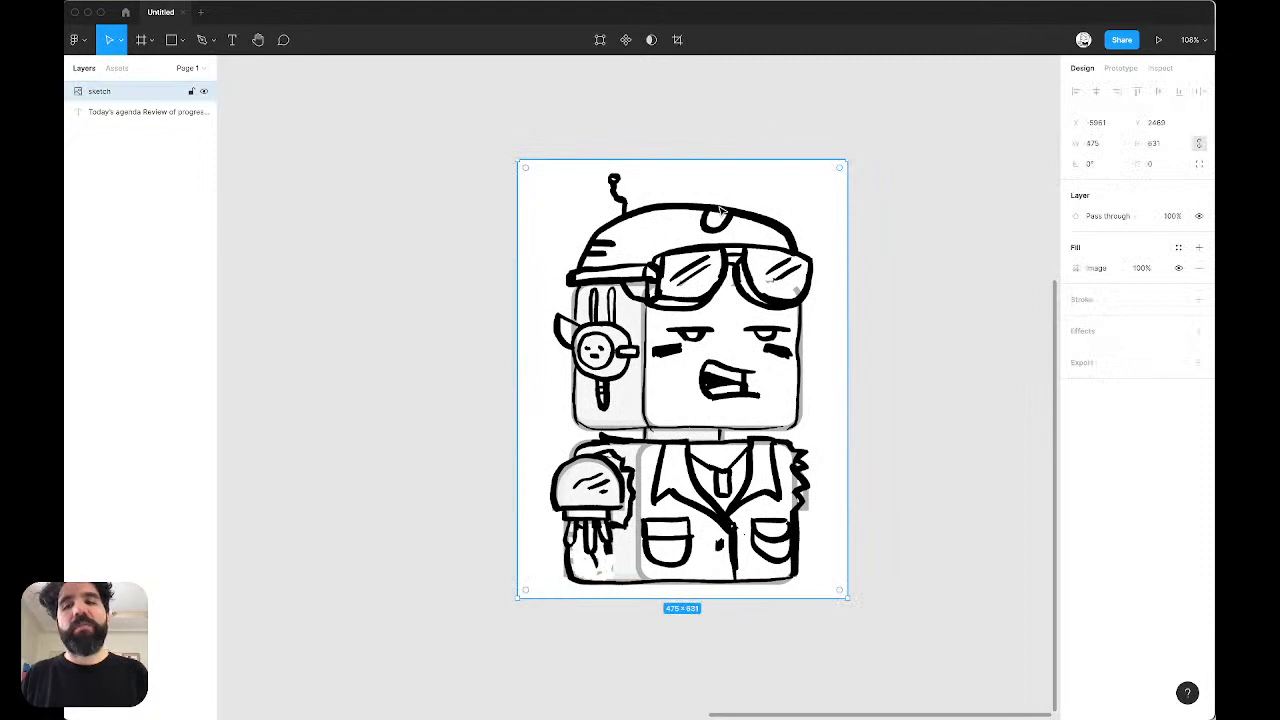
left_click(1076, 270)
left_click(946, 272)
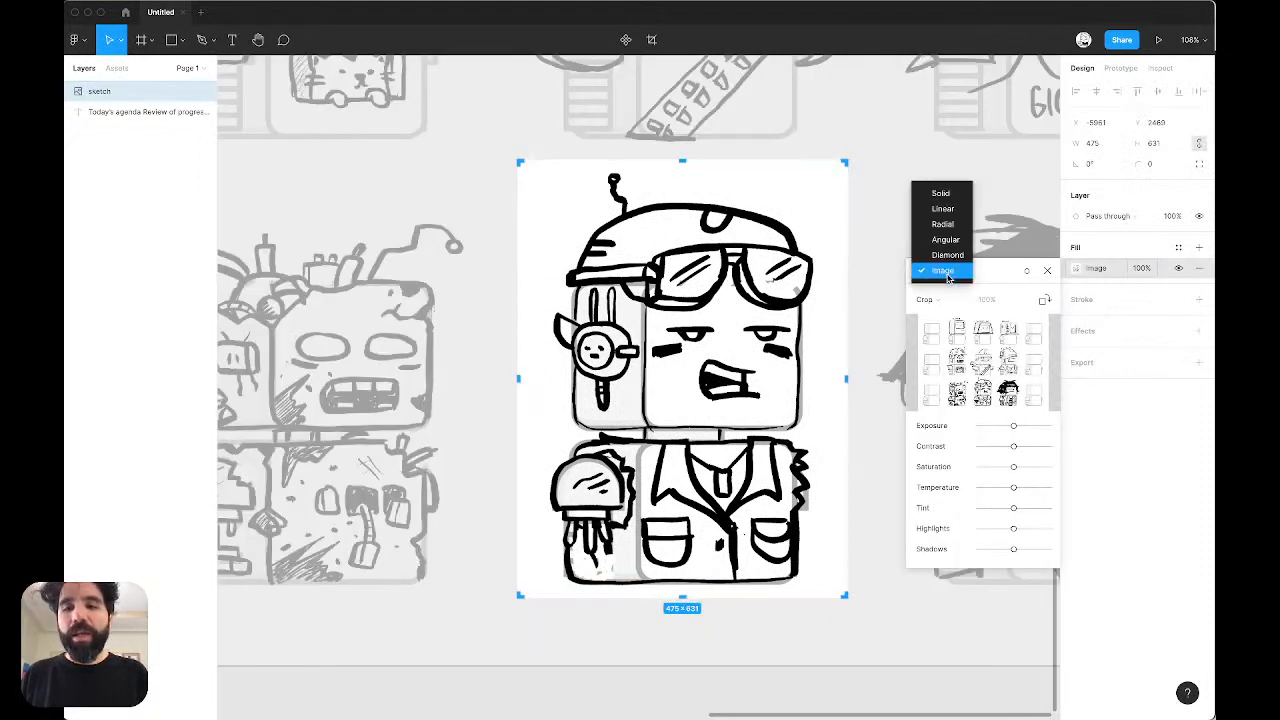
left_click(889, 446)
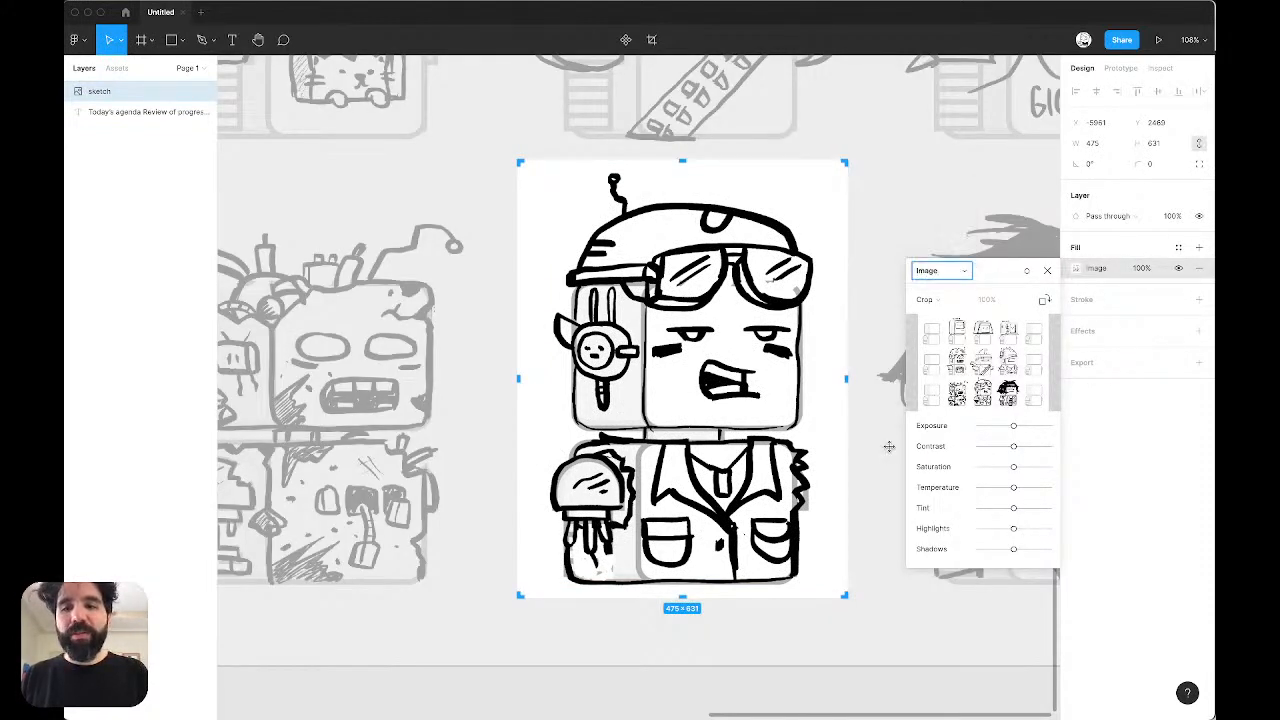
key("Escape")
scroll(890, 448, "down", 3)
left_click(928, 434)
scroll(928, 434, "right", 1)
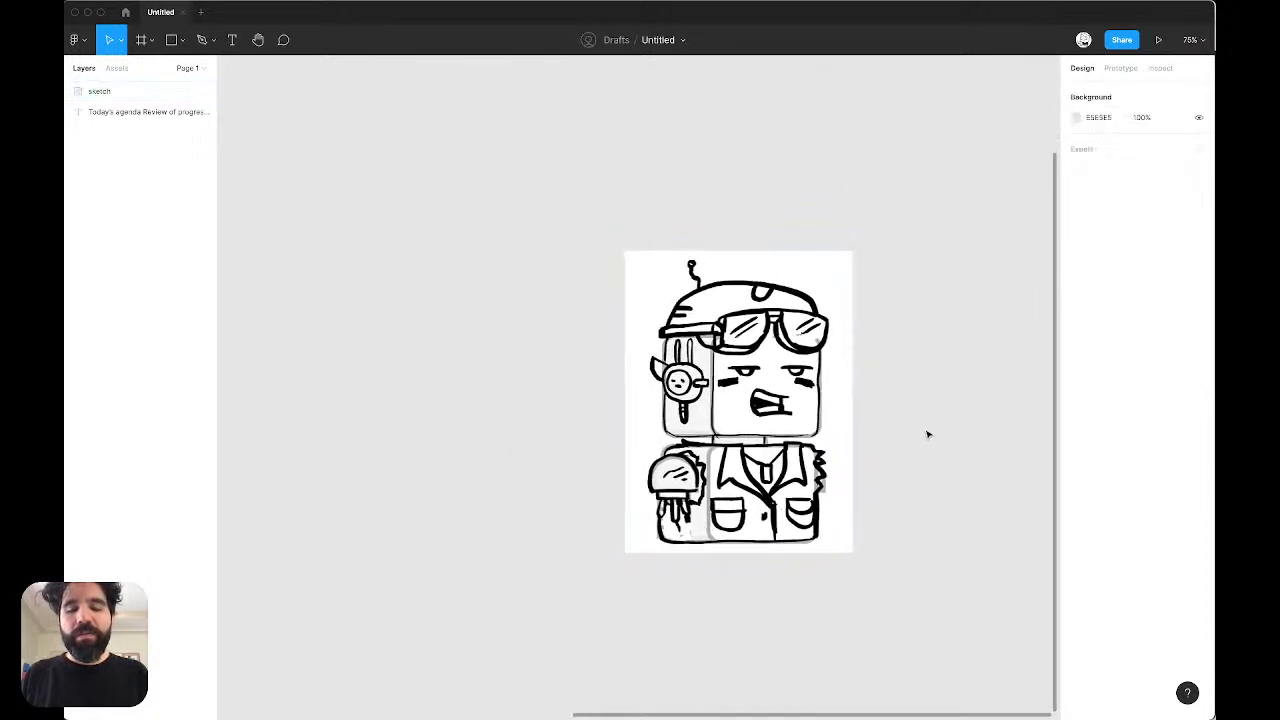
Step: Set the sketch layer's opacity to 30% and lock the layer for tracing
left_click(832, 394)
key("shift+2")
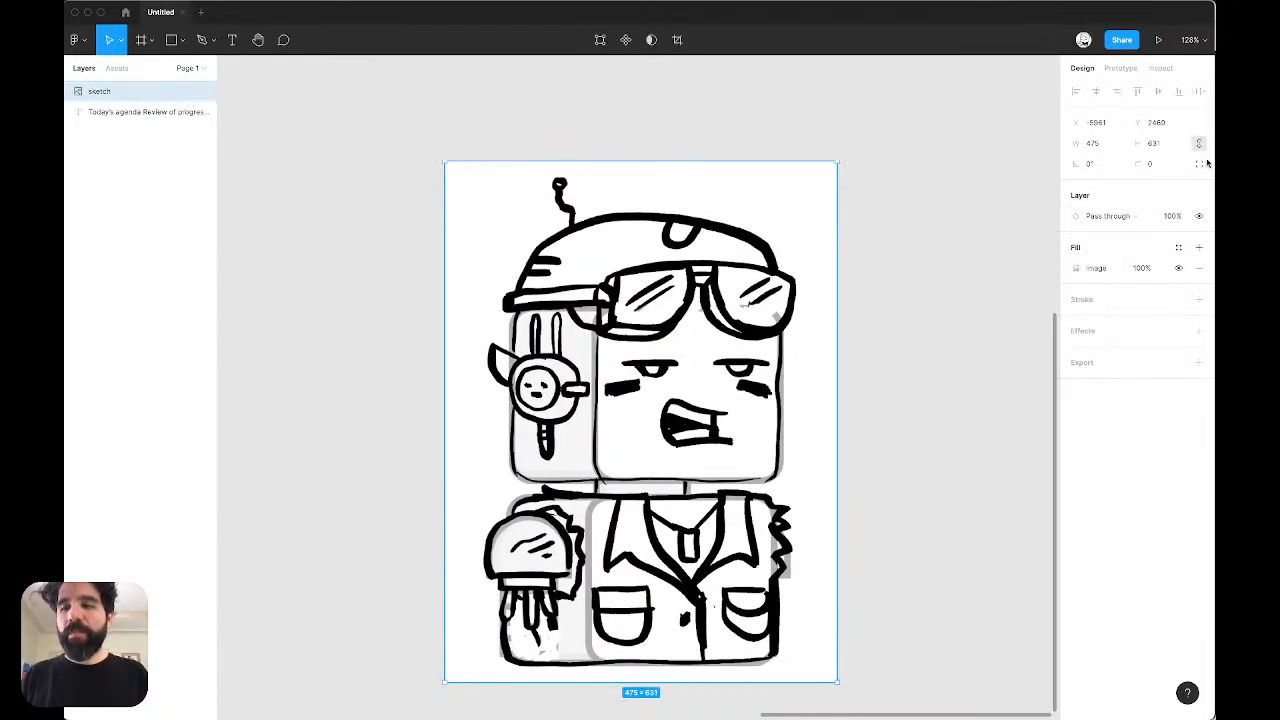
left_click(1174, 220)
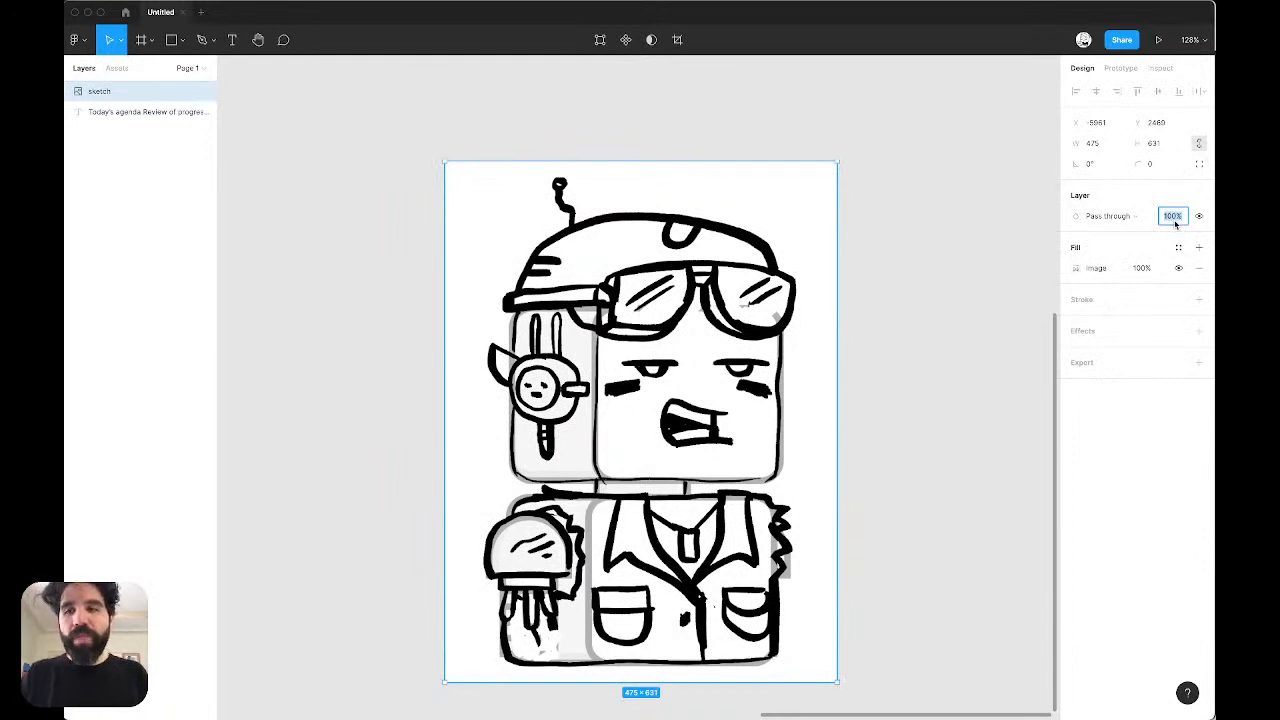
type("30")
key("Return")
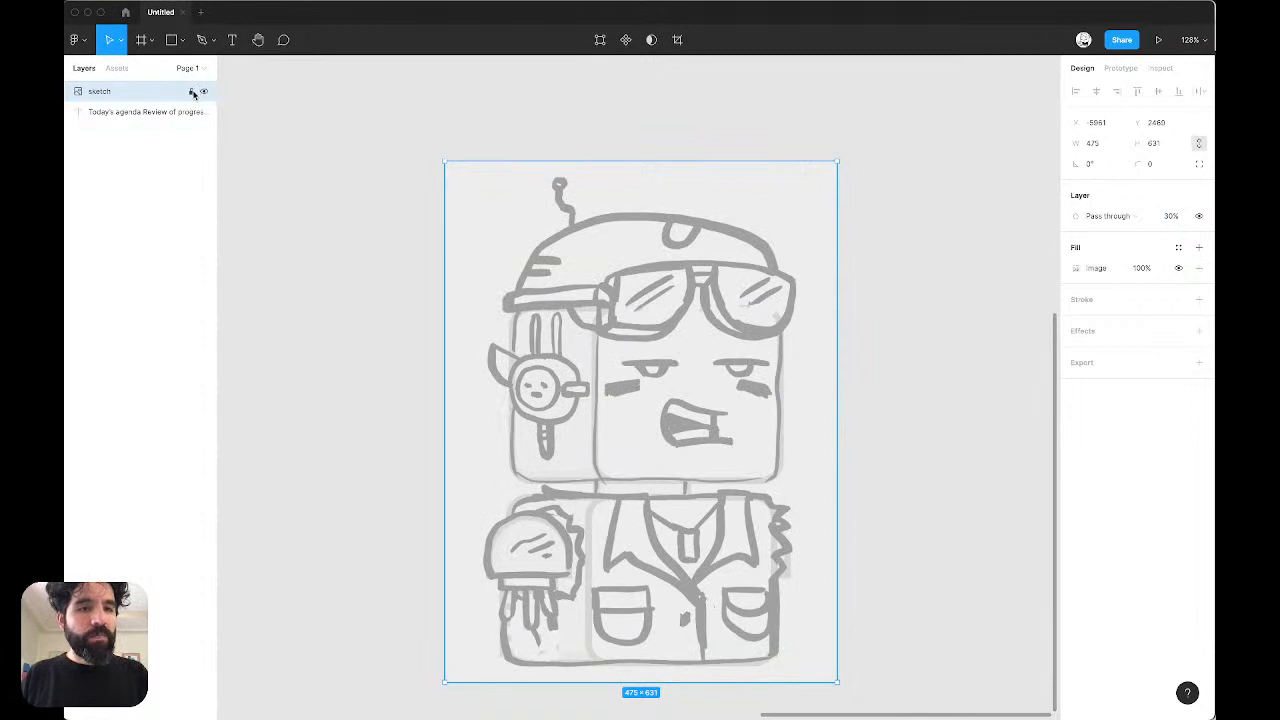
left_click(675, 99)
Step: Draw a straight horizontal line about 60 px wide along the left eye's lid with the Pen tool
scroll(612, 206, "up", 5)
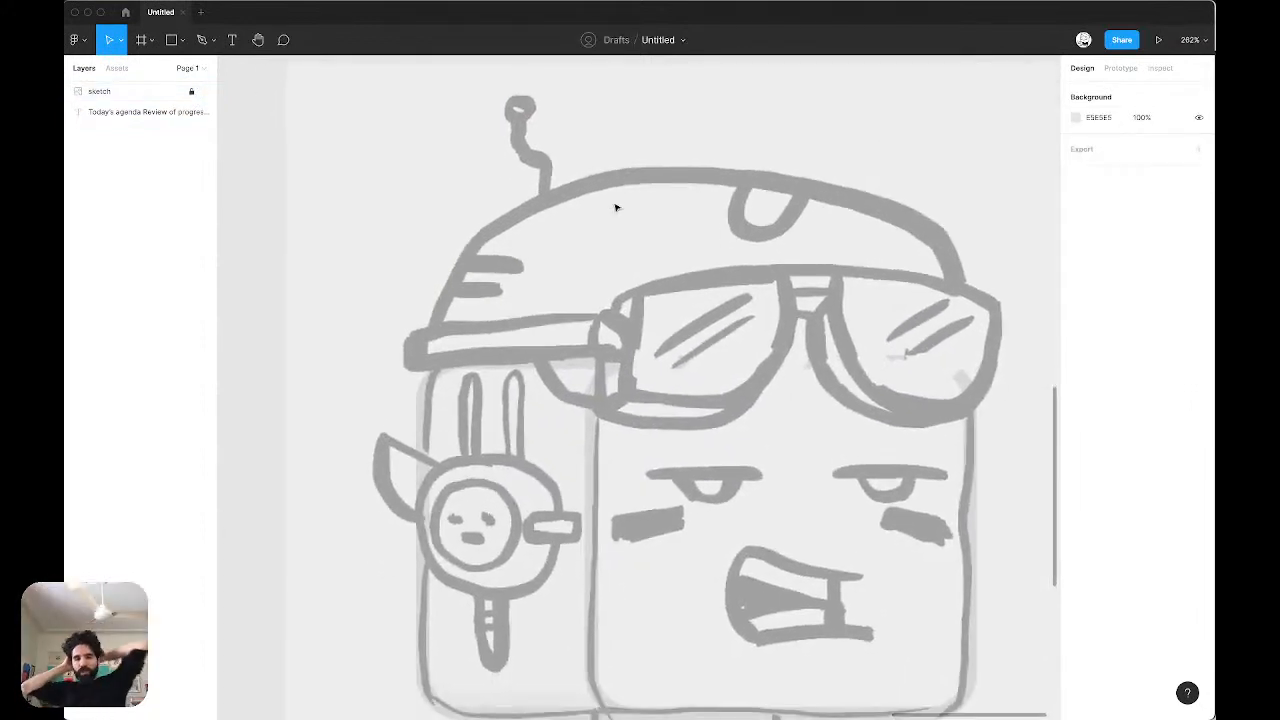
scroll(615, 207, "down", 5)
scroll(615, 207, "up", 3)
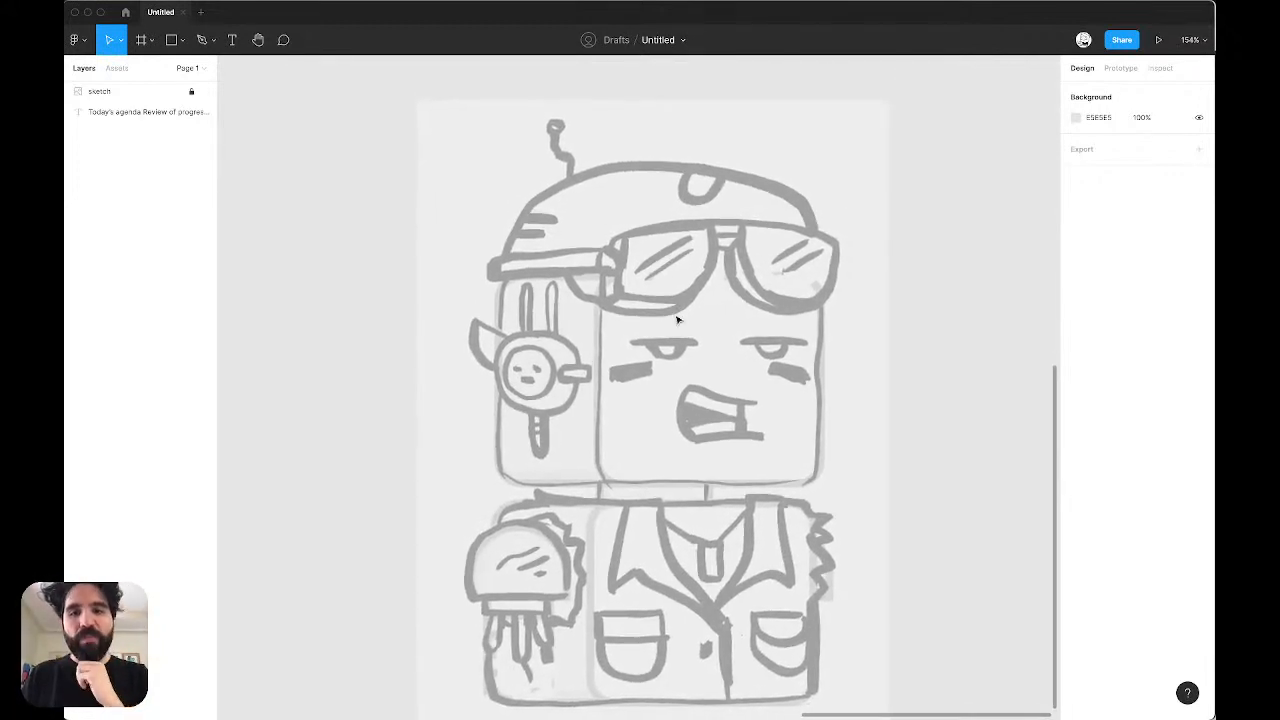
scroll(676, 319, "up", 10)
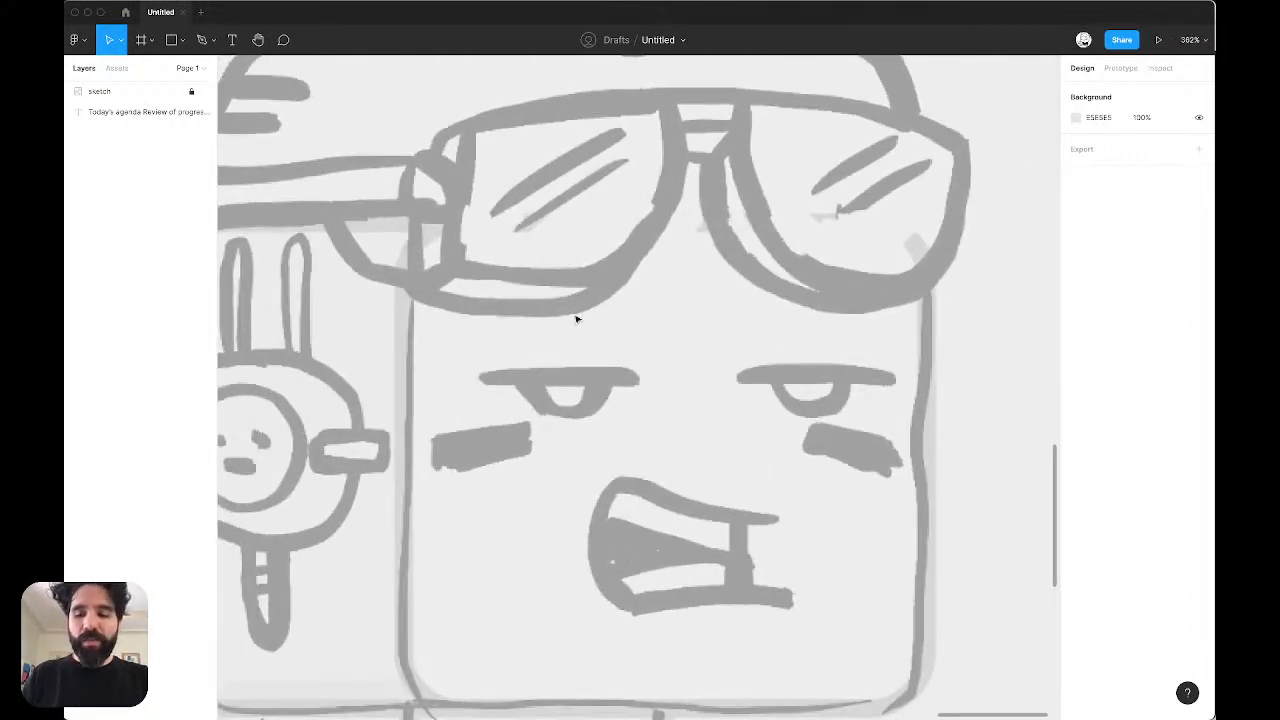
key("p")
left_click(487, 379)
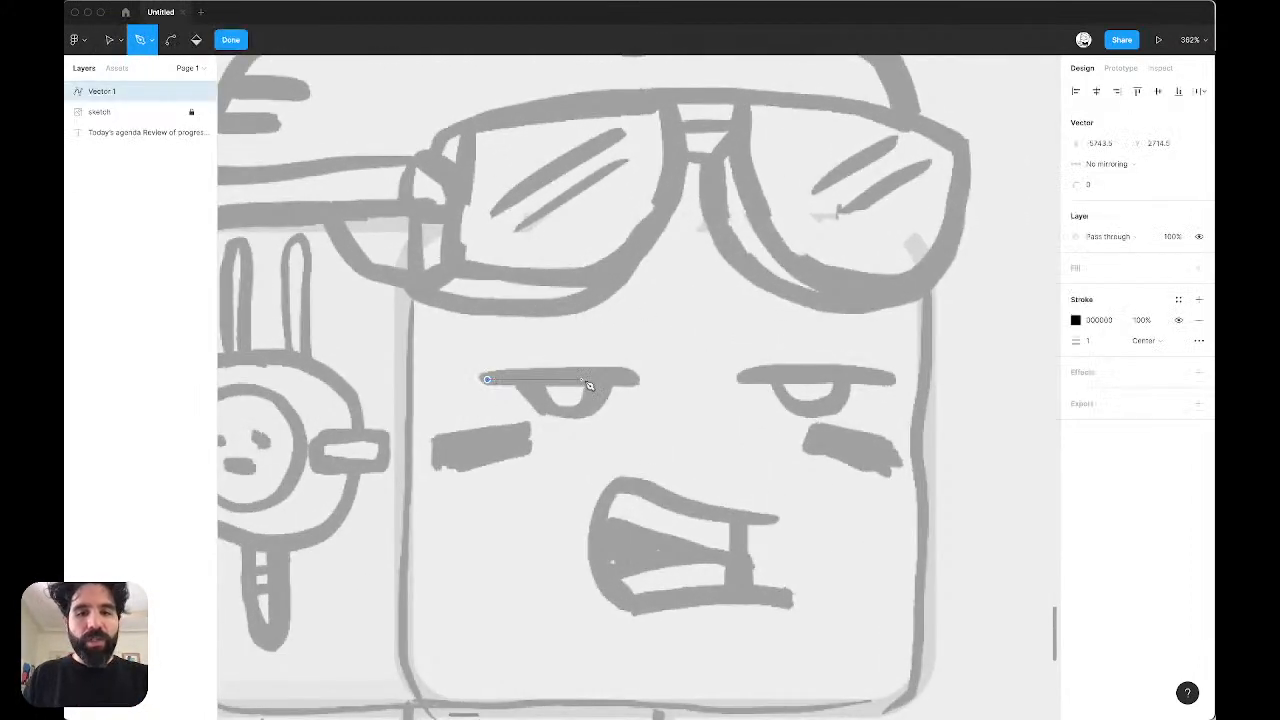
left_click(626, 379)
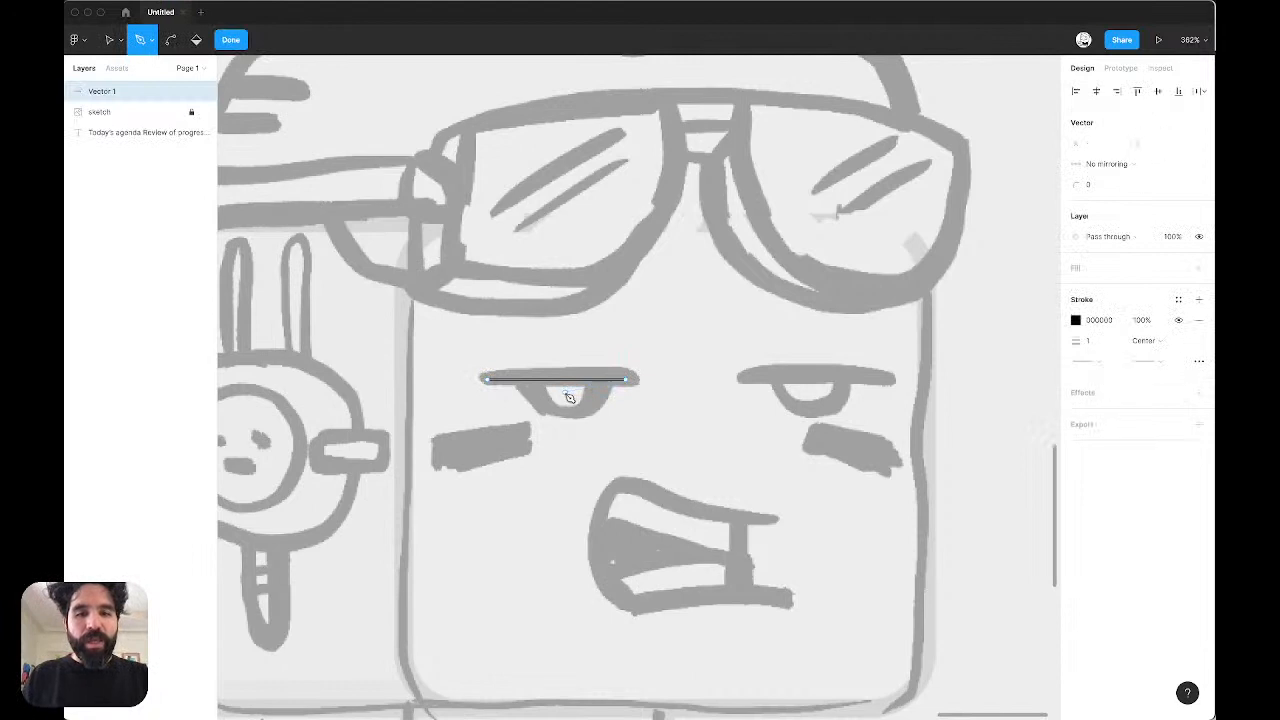
key("Escape")
Step: Draw a 30 × 30 circle centred on the lid line and reduce its arc to the lower half for the eye
scroll(567, 394, "up", 8)
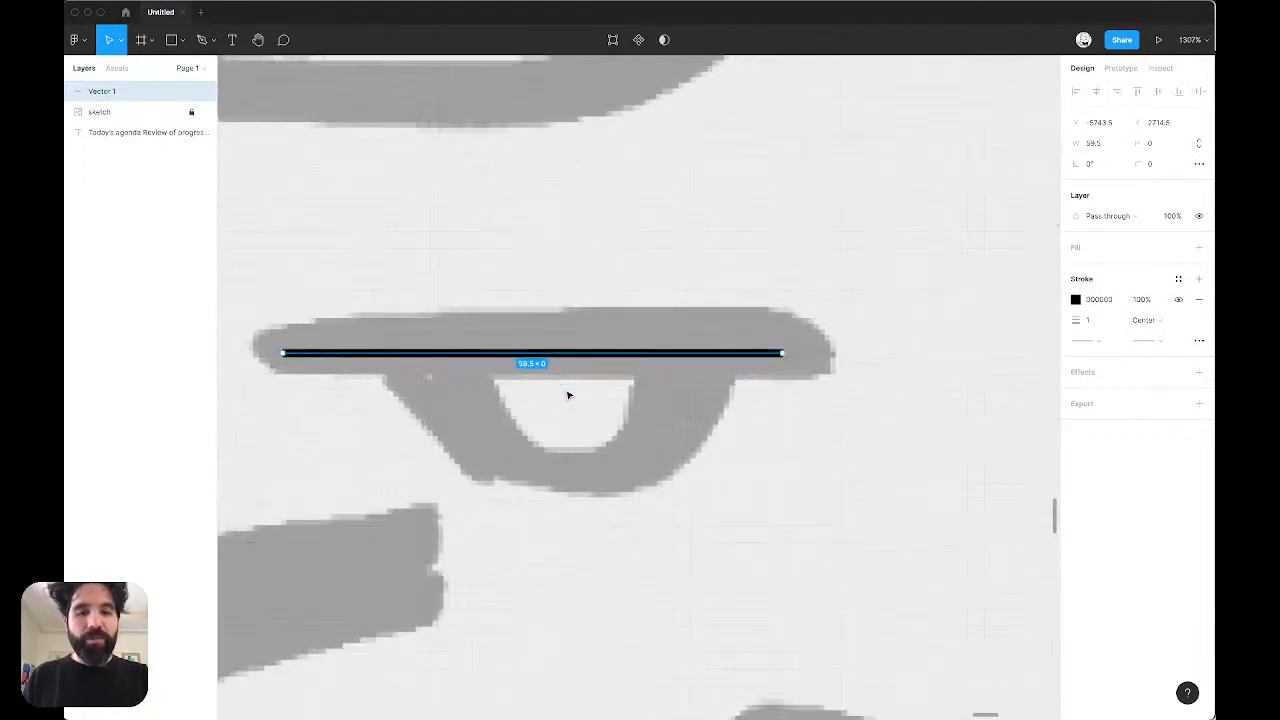
key("o")
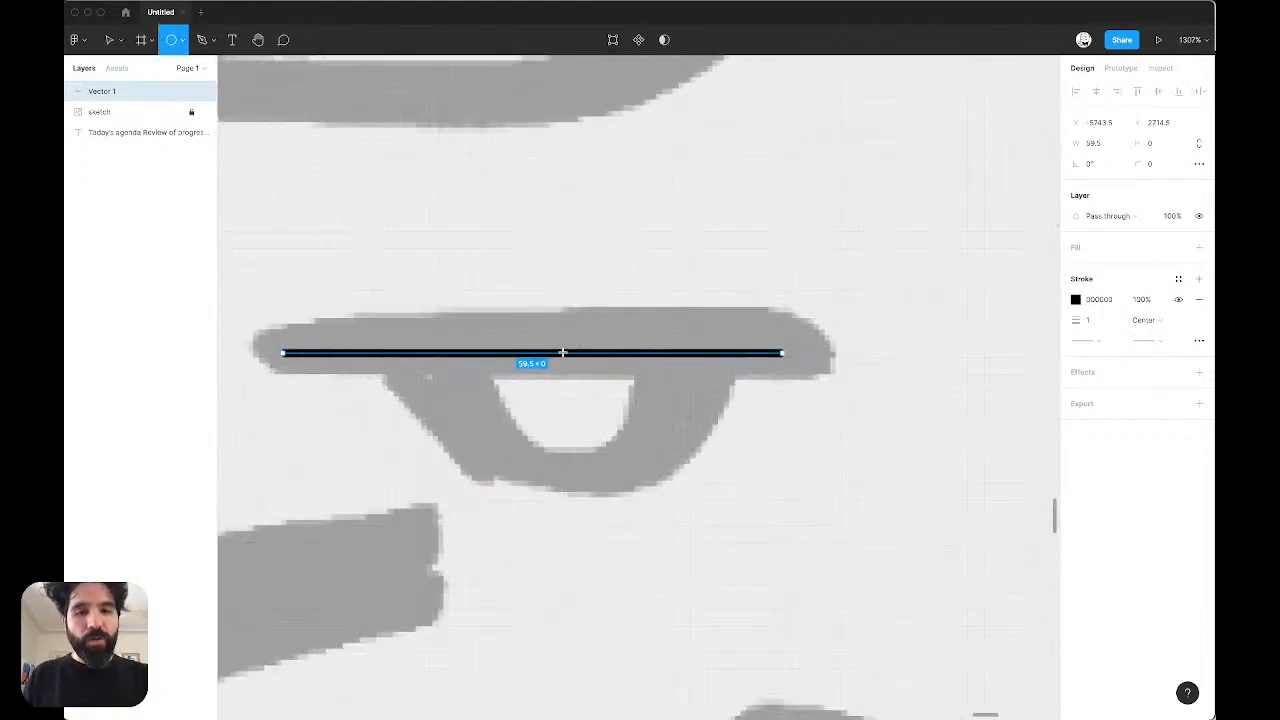
left_click_drag(564, 356, 692, 265)
left_click_drag(685, 360, 419, 364)
left_click(762, 340)
scroll(761, 340, "down", 5)
left_click(714, 377)
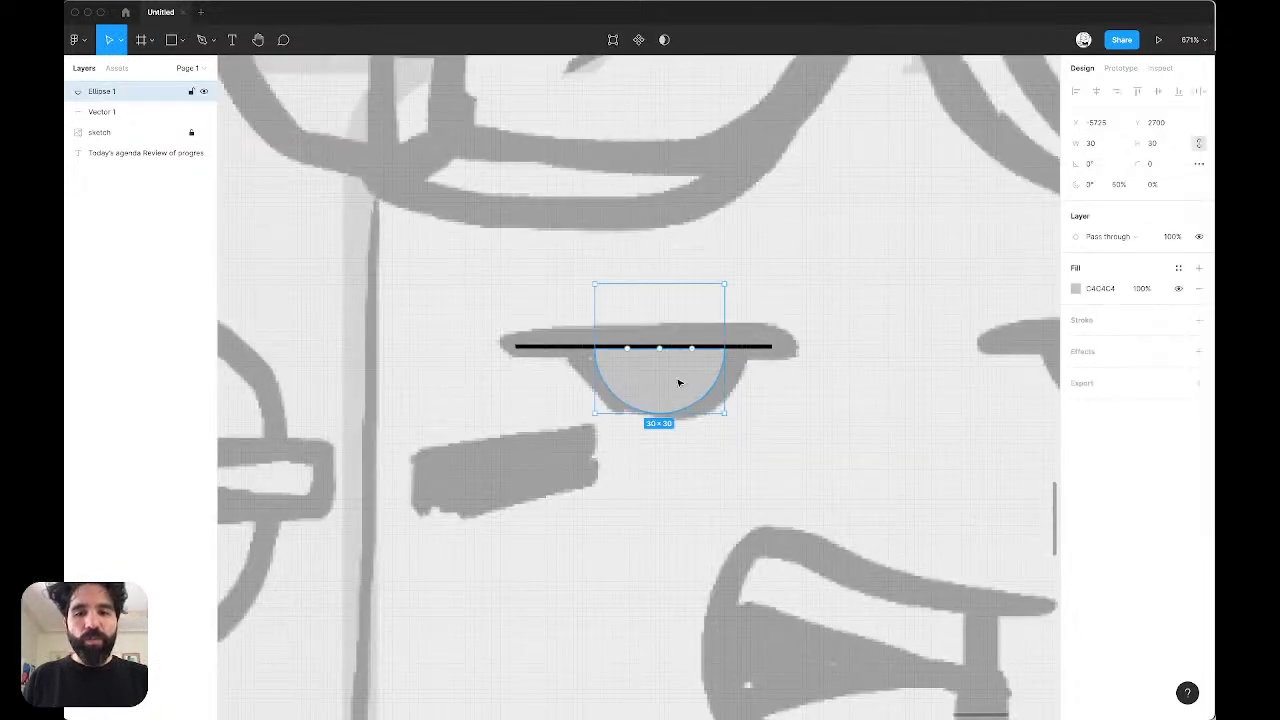
Step: Give the lid line and half circle an Ink/06 stroke with a weight of 8, aligned to the center
scroll(690, 375, "right", 3)
left_click(648, 366, "shift")
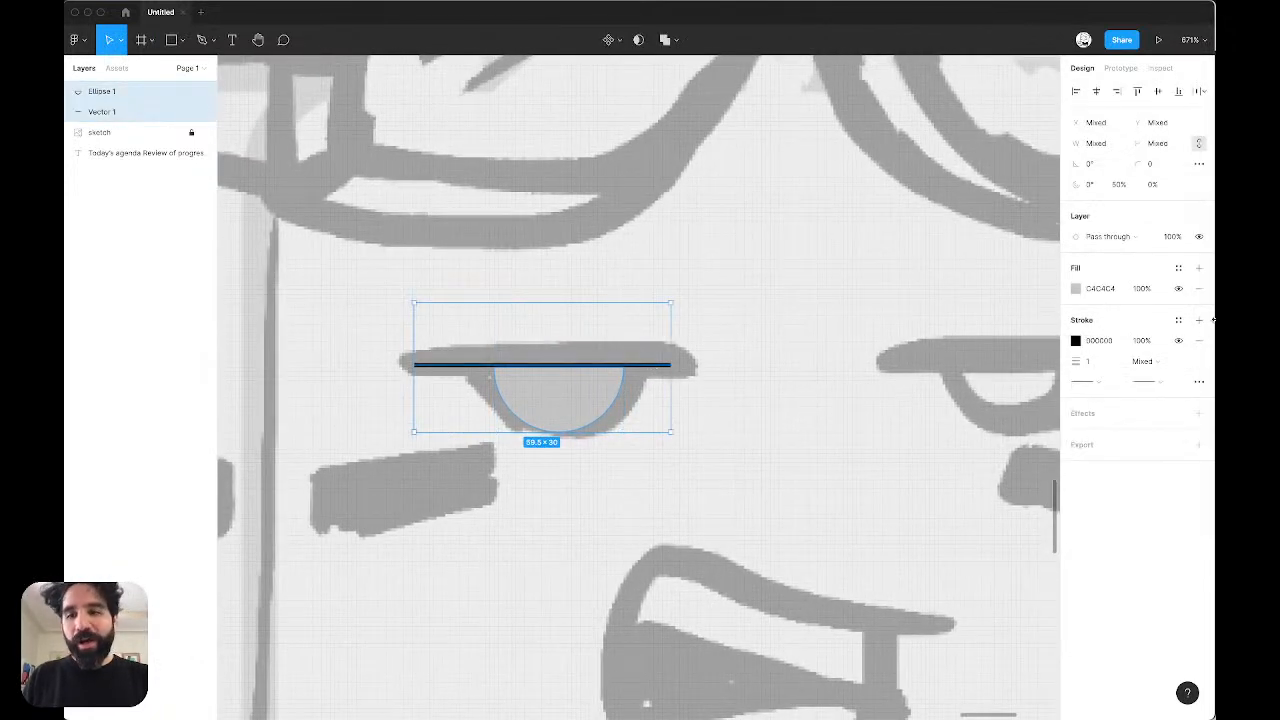
left_click(1178, 321)
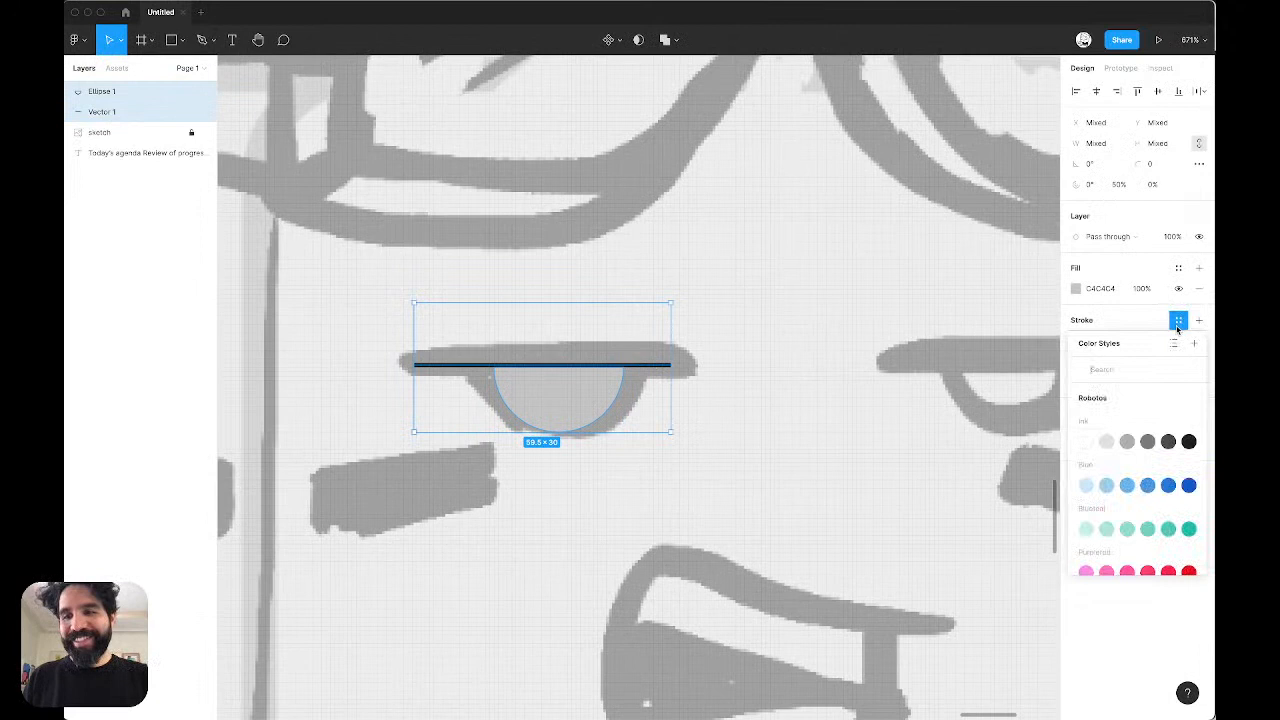
left_click(1189, 441)
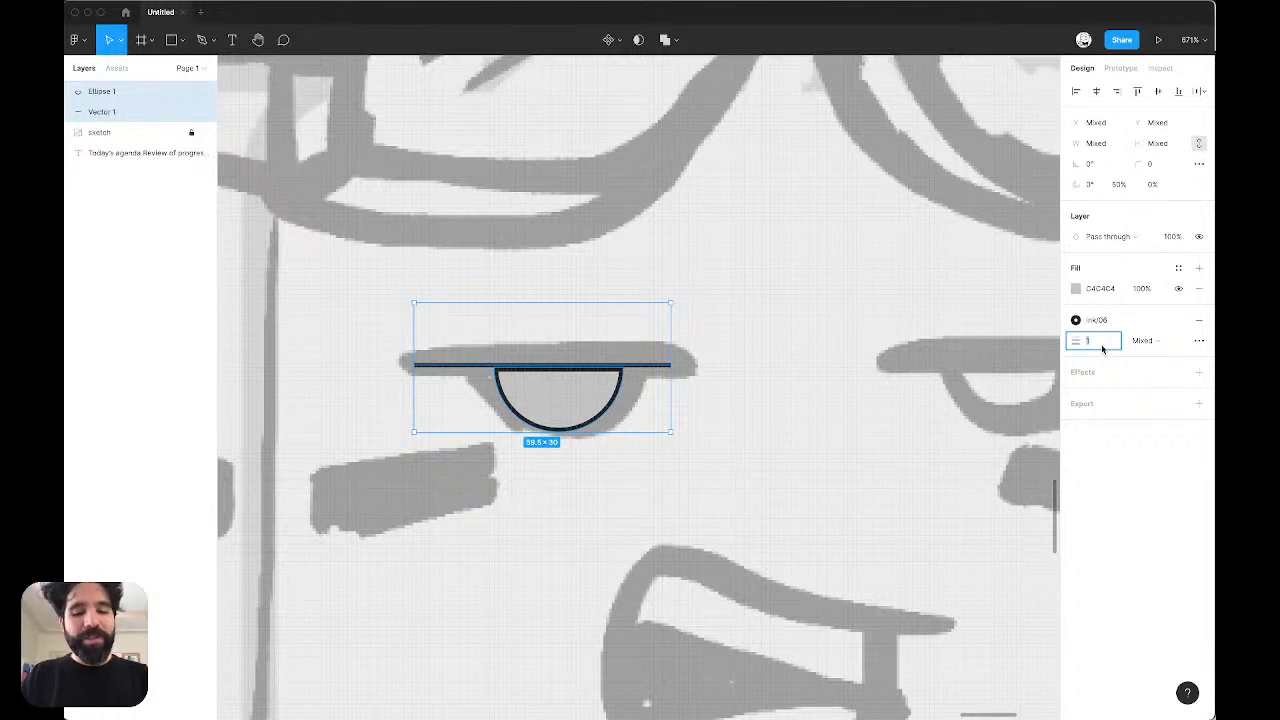
type("8")
key("Return")
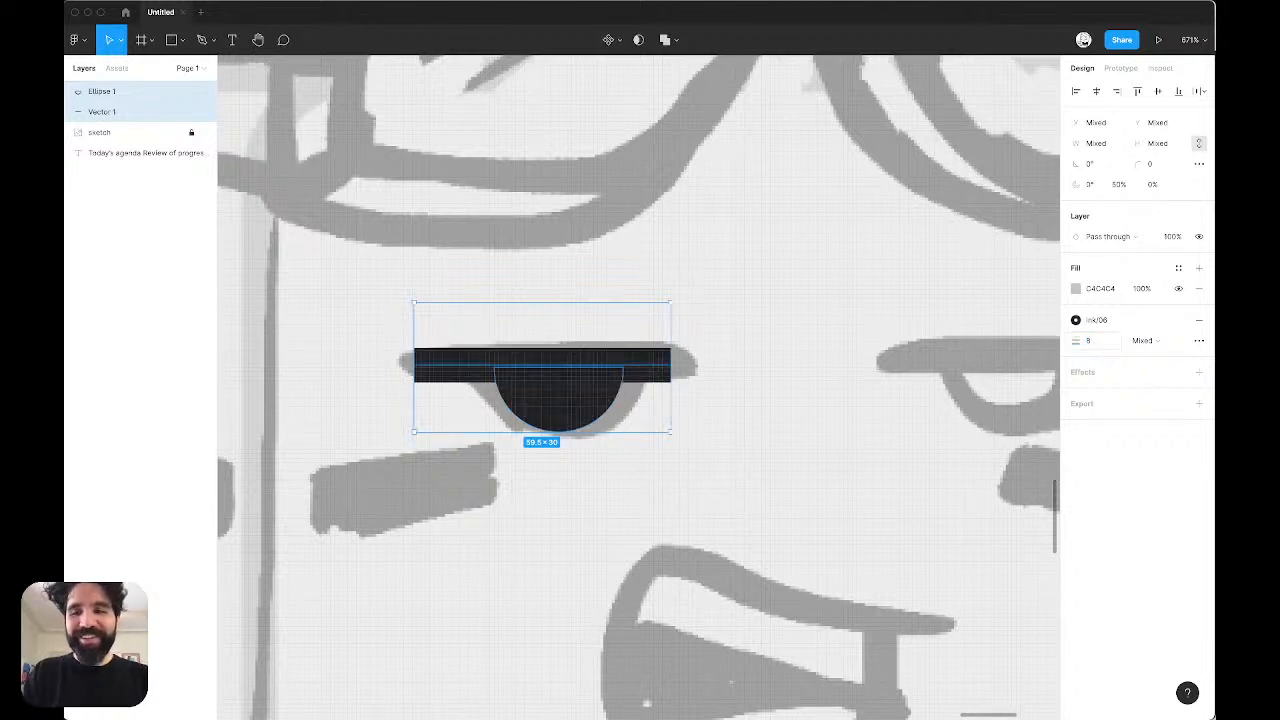
left_click(1160, 342)
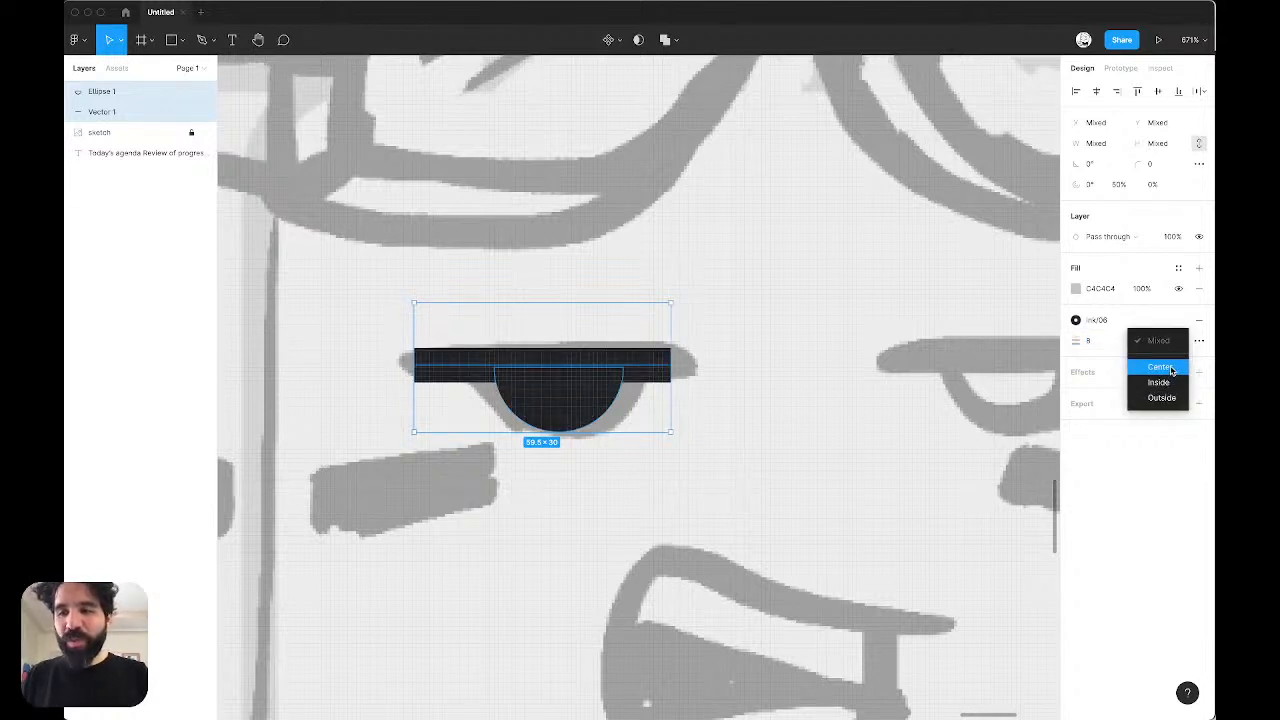
left_click(1160, 367)
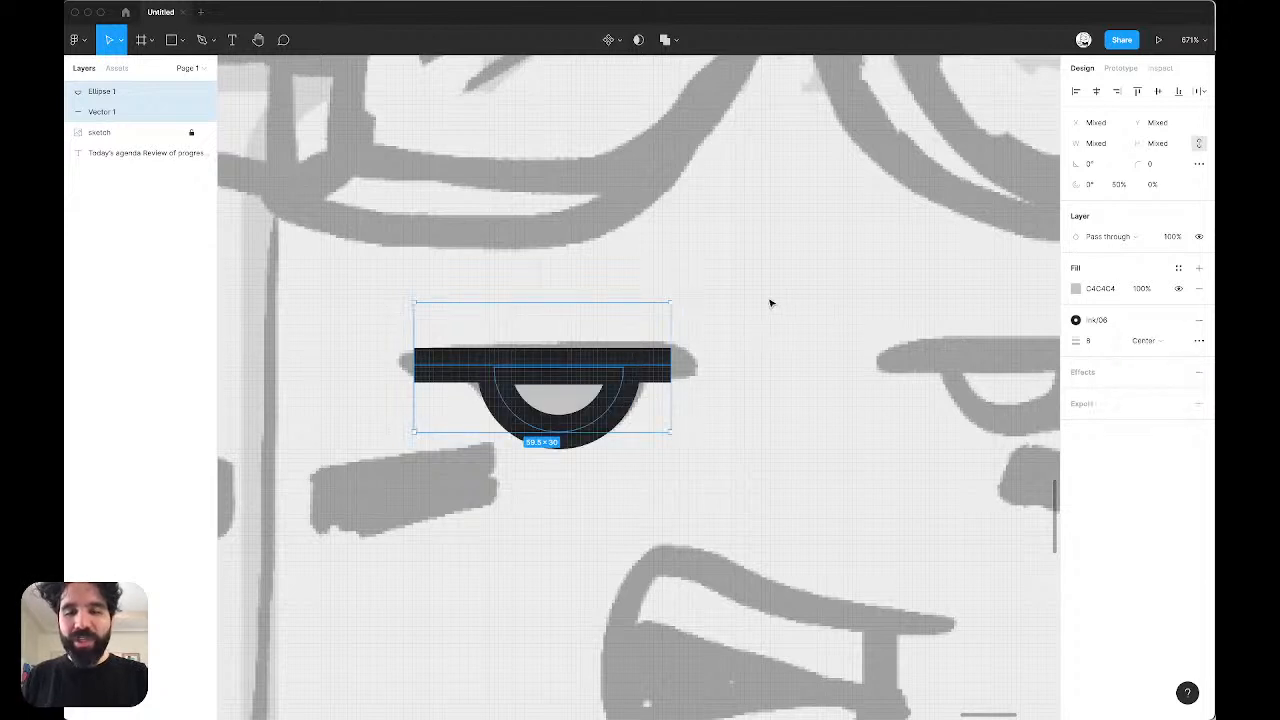
left_click(877, 325)
Step: Fill the half-circle eye with the Ink/01 color style
left_click(539, 430)
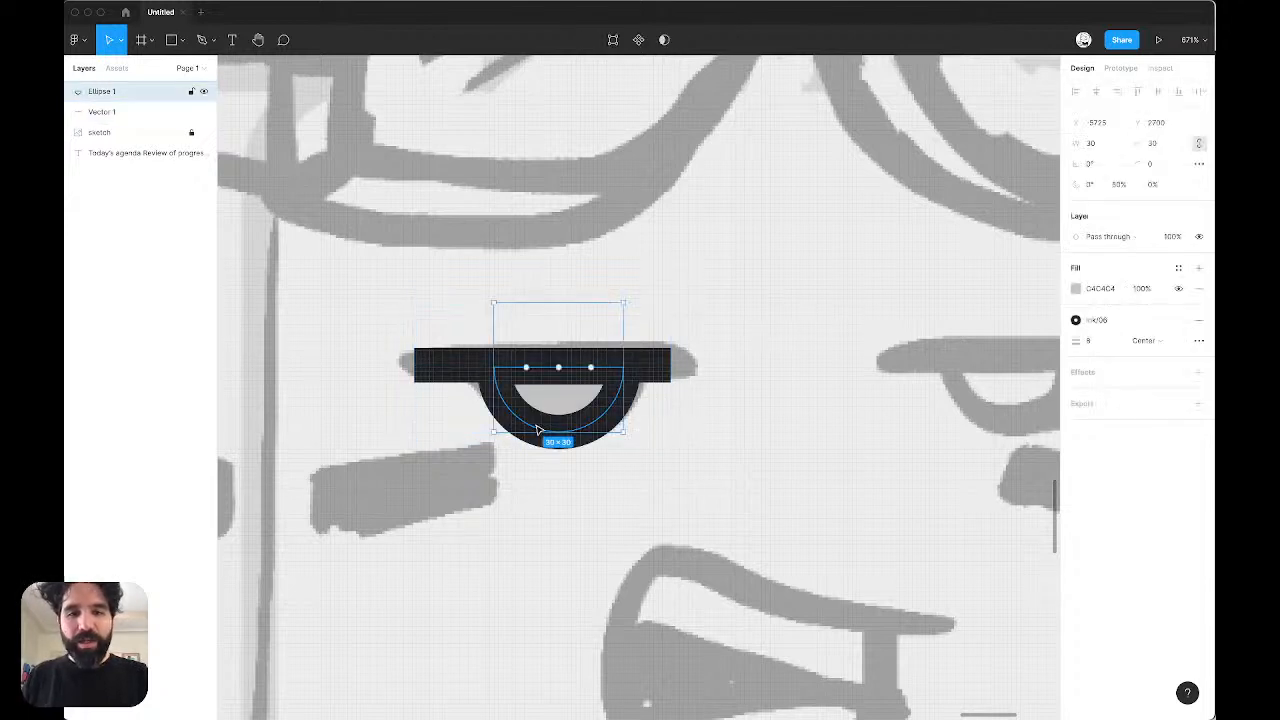
left_click(1178, 269)
left_click(1090, 394)
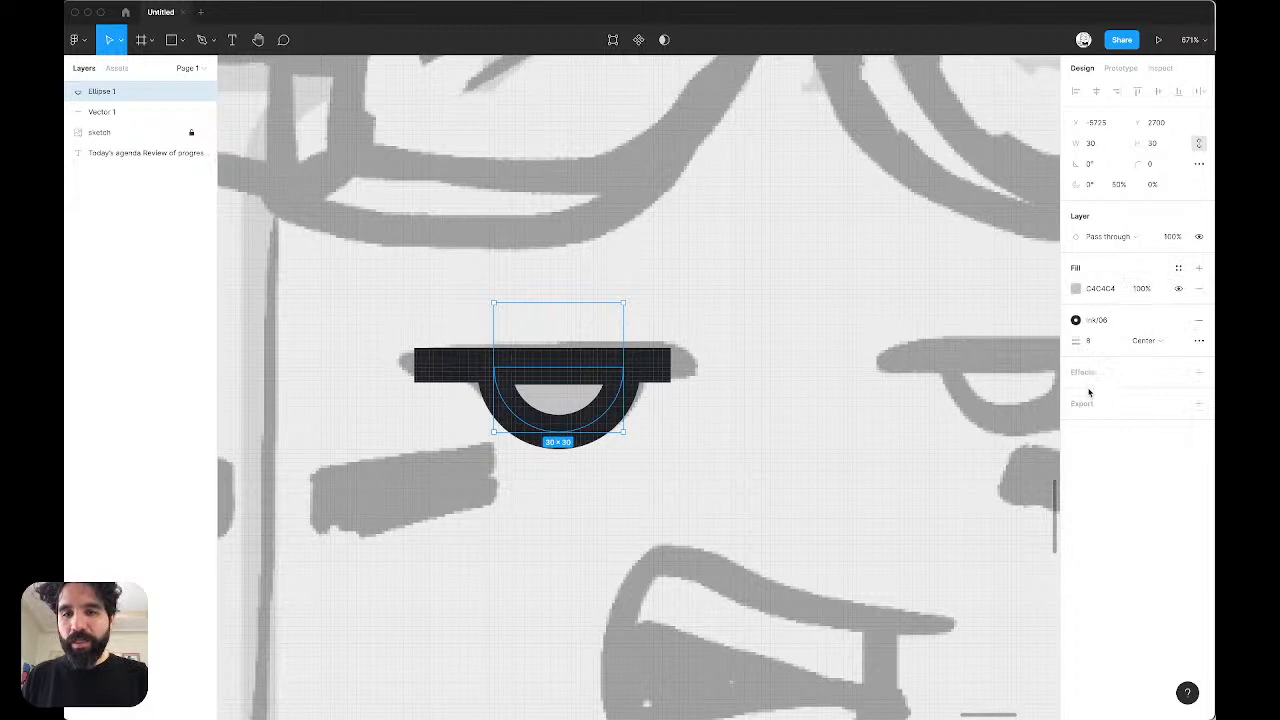
left_click(875, 326)
Step: Give the left eye's lid line round end caps
scroll(871, 323, "right", 5)
left_click(369, 359)
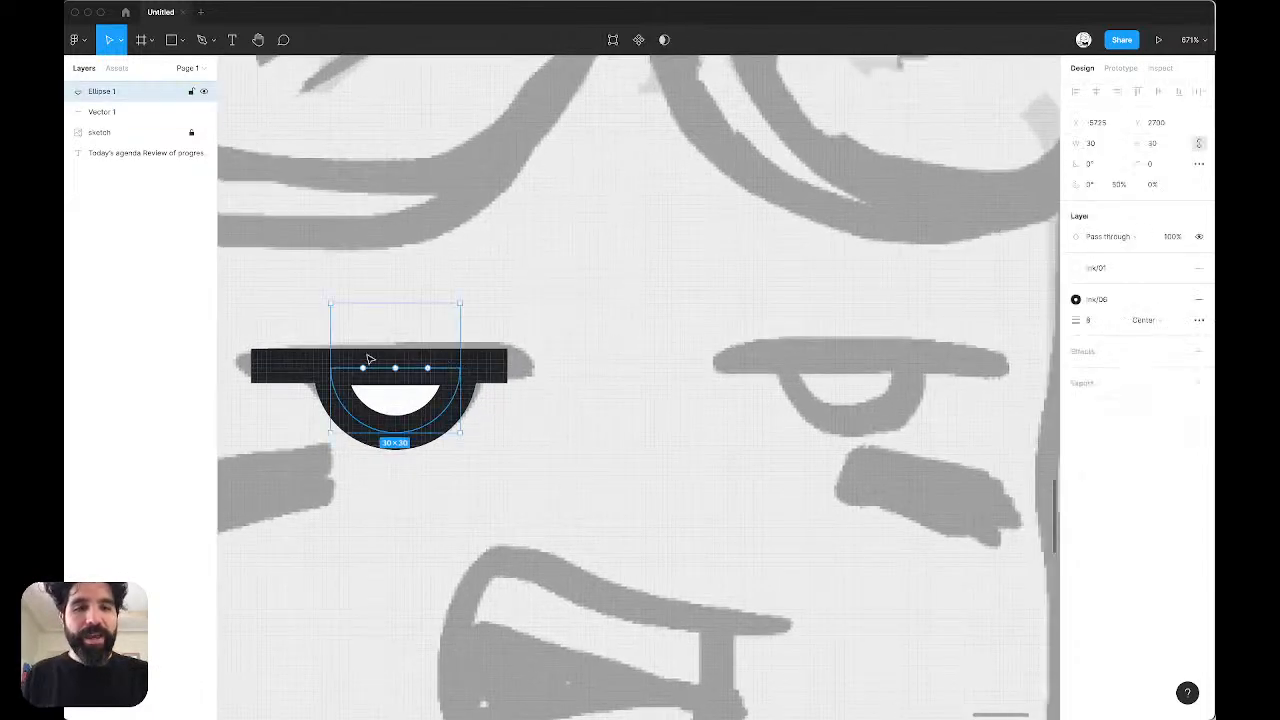
left_click(302, 368)
left_click(1160, 322)
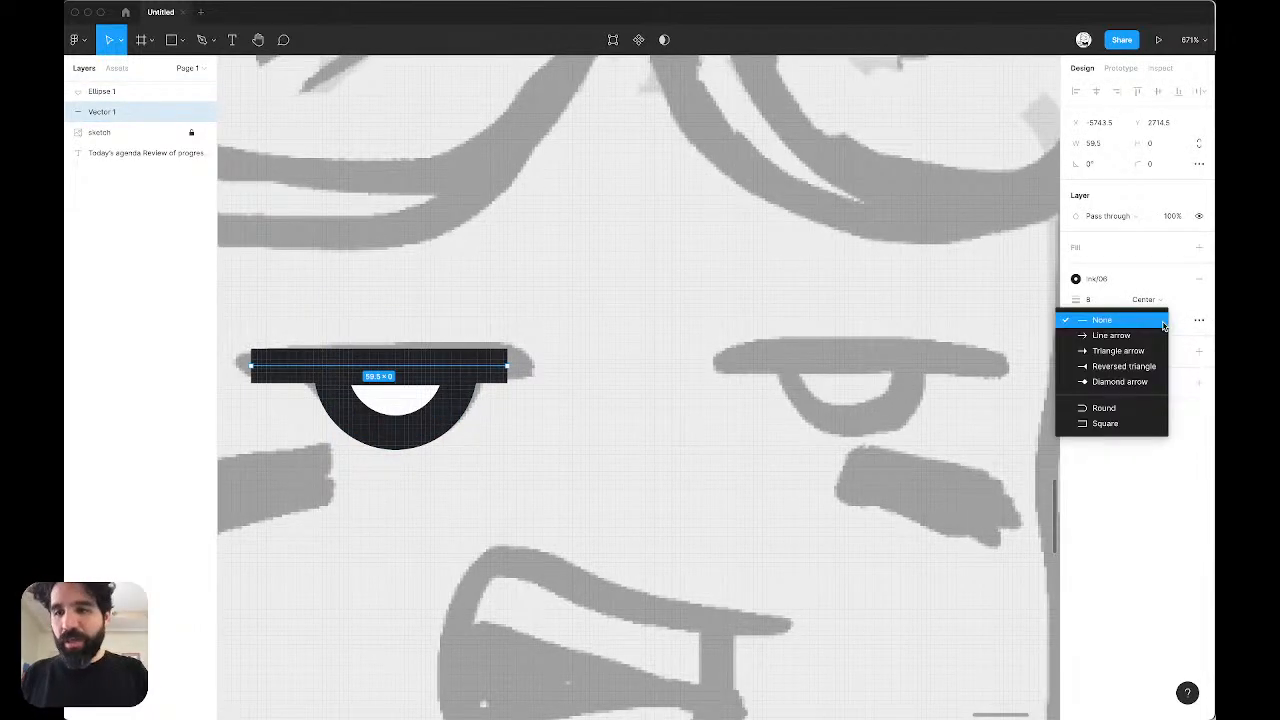
left_click(1137, 409)
Step: Duplicate the lid line and half circle together onto the robot's right eye in the sketch
scroll(620, 420, "left", 4)
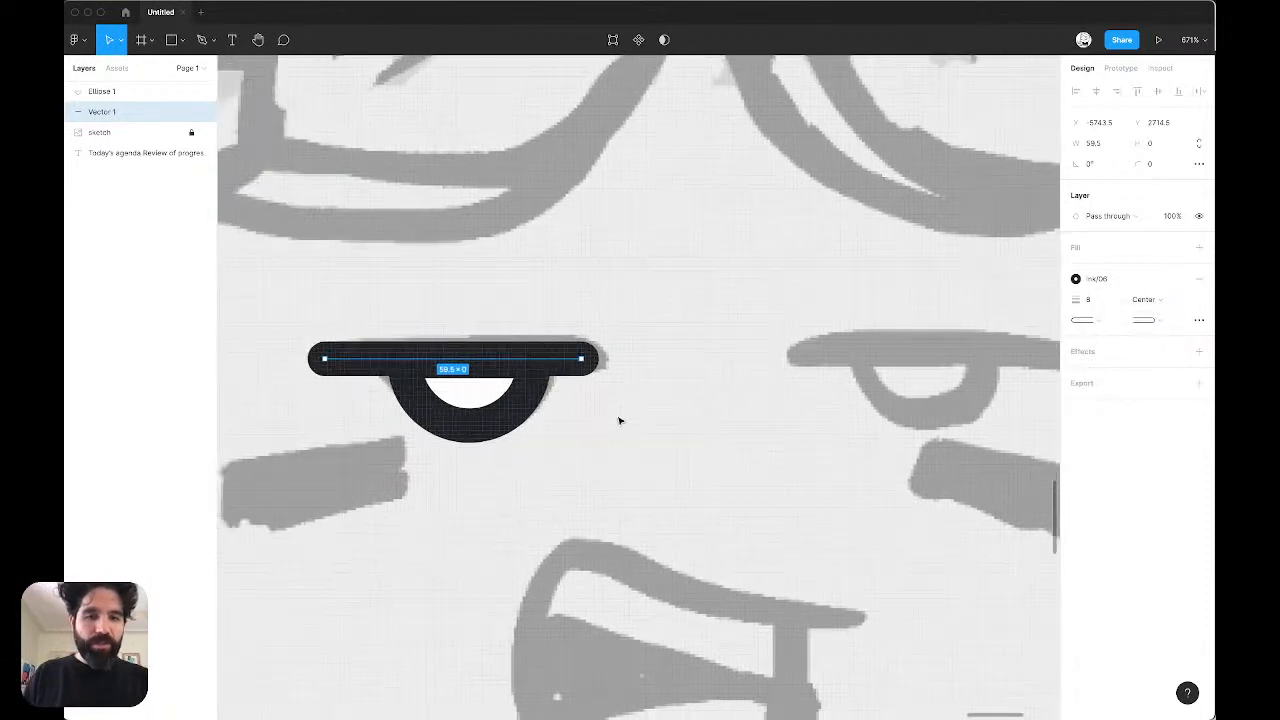
left_click(518, 425, "shift")
left_click_drag(482, 420, 913, 411)
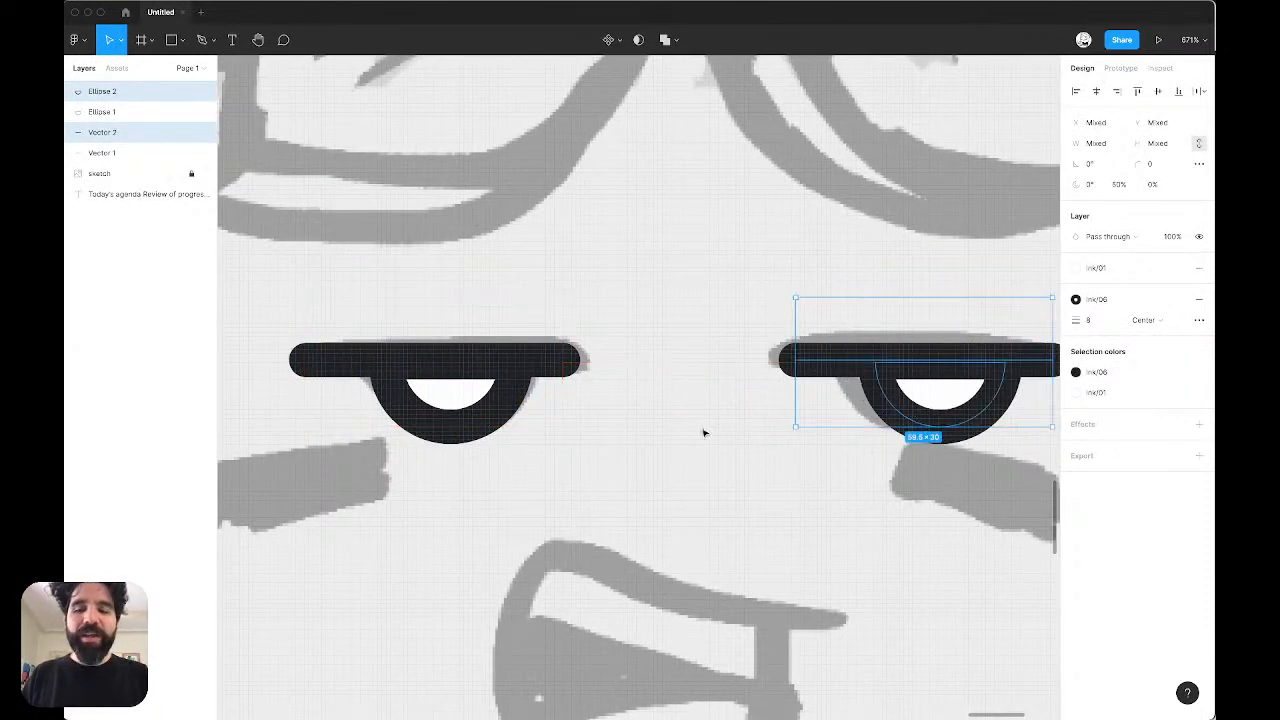
Step: Nudge the duplicated right eye's half circle a little to the left under its lid line
scroll(706, 431, "right", 3)
scroll(706, 431, "up", 1)
left_click(732, 456)
left_click(803, 436)
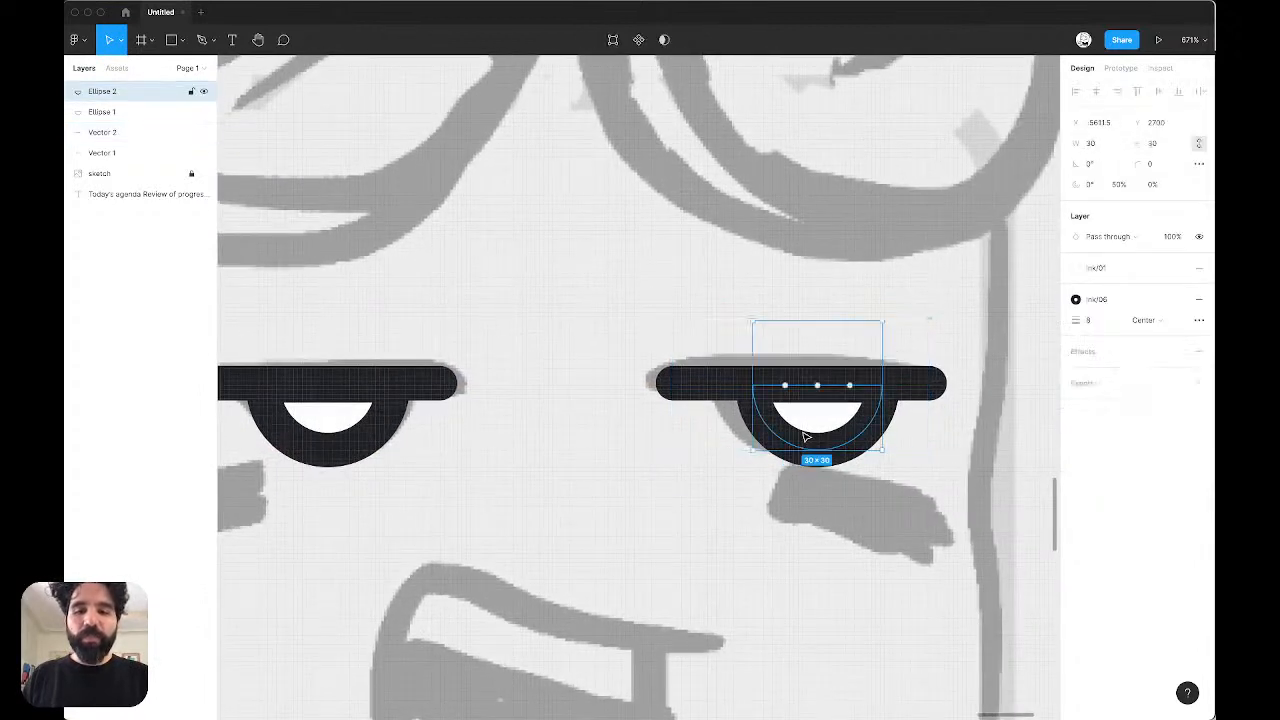
key("shift+Left")
key("Right")
Step: Start tracing the left cheek mark with the Pen tool, following its left side, notched lower edge and lower right corner with straight segments
scroll(800, 436, "down", 3)
scroll(800, 437, "down", 5)
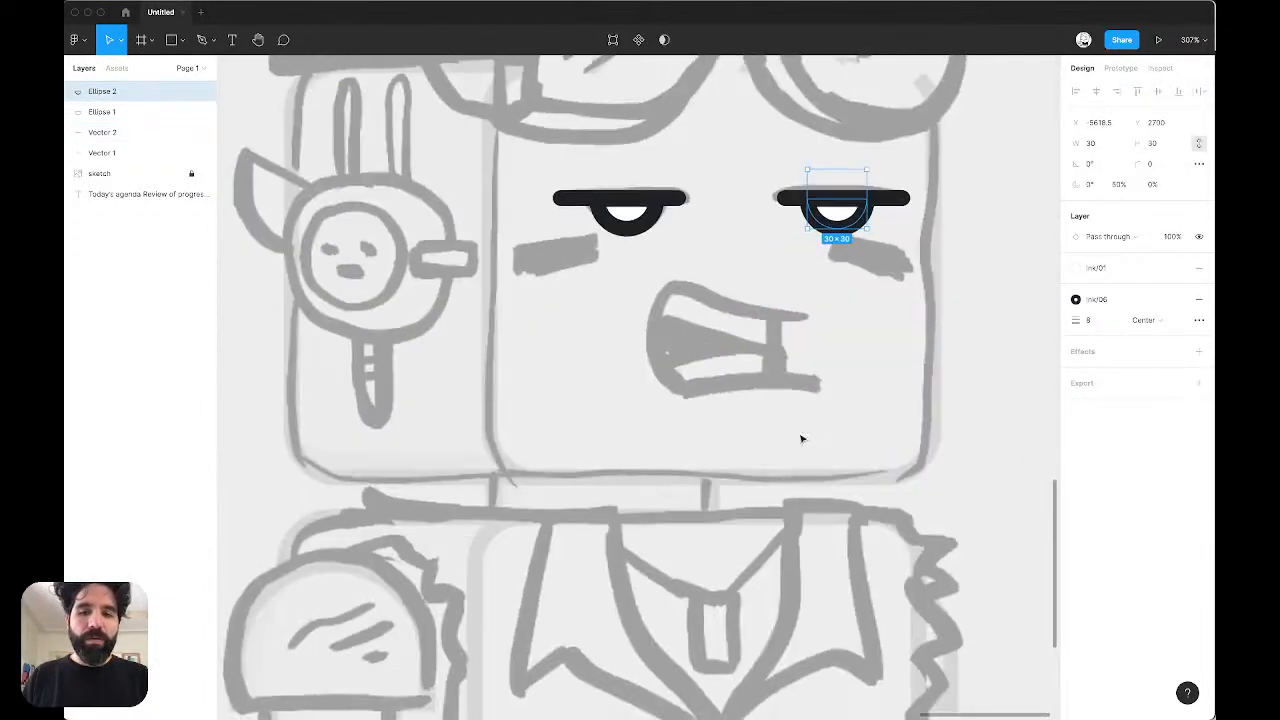
scroll(766, 457, "down", 2)
scroll(766, 457, "down", 2)
scroll(766, 460, "down", 2)
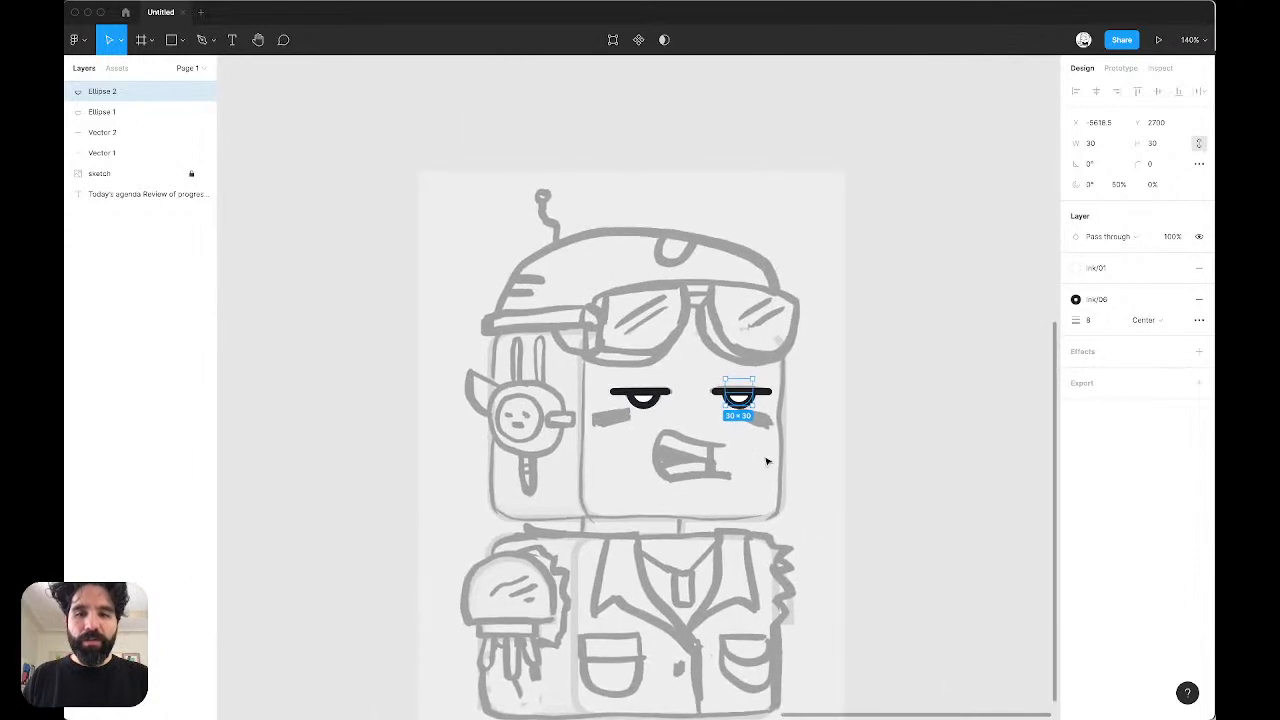
scroll(680, 435, "up", 5)
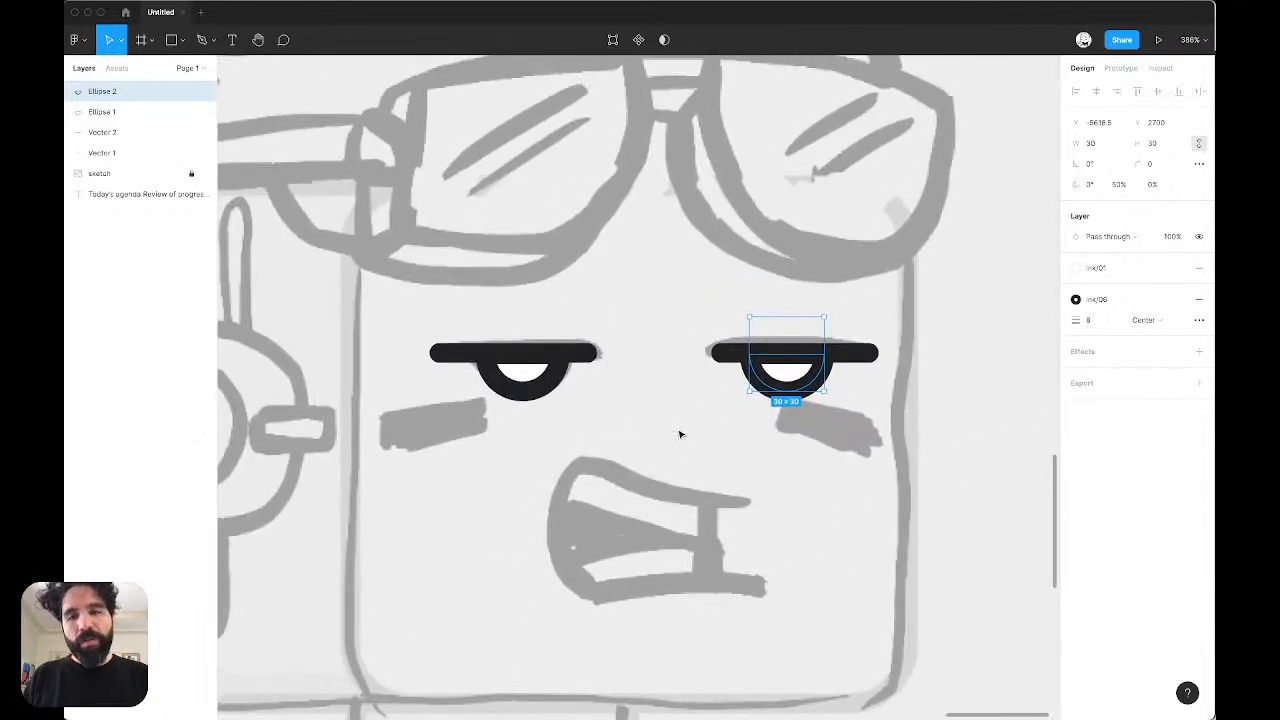
scroll(680, 434, "up", 1)
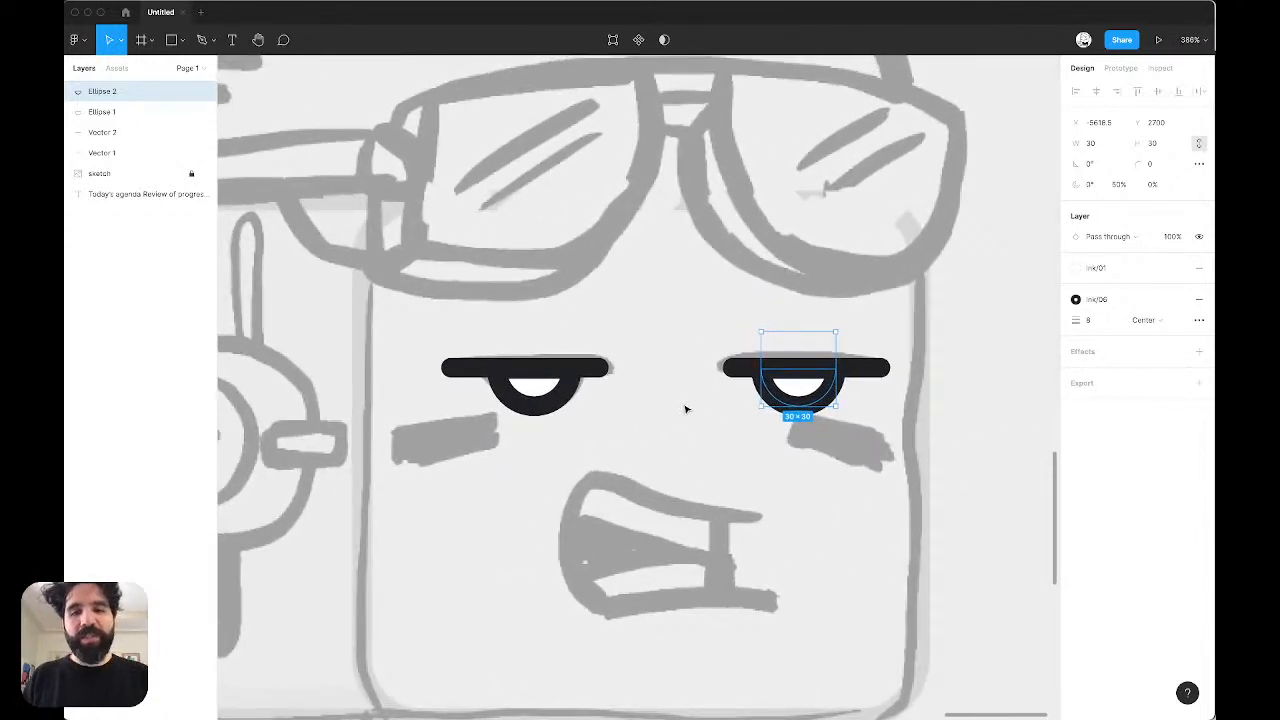
scroll(685, 408, "up", 2)
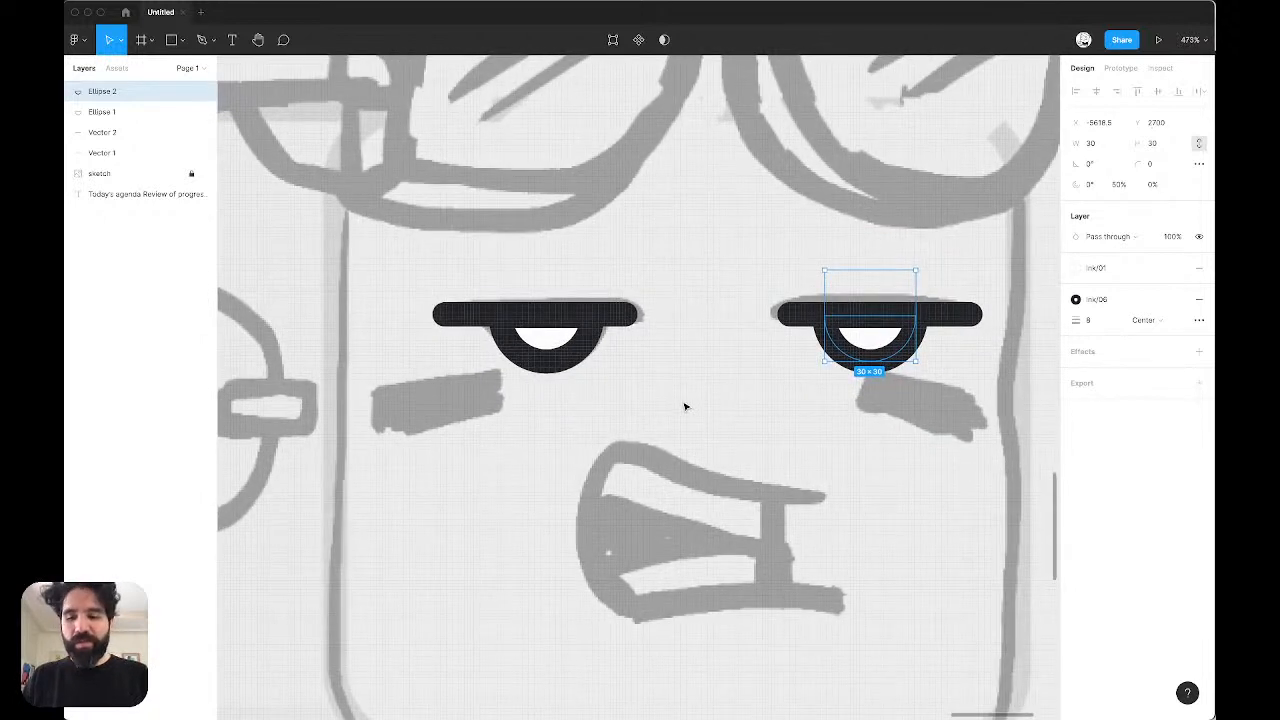
key("p")
left_click(375, 392)
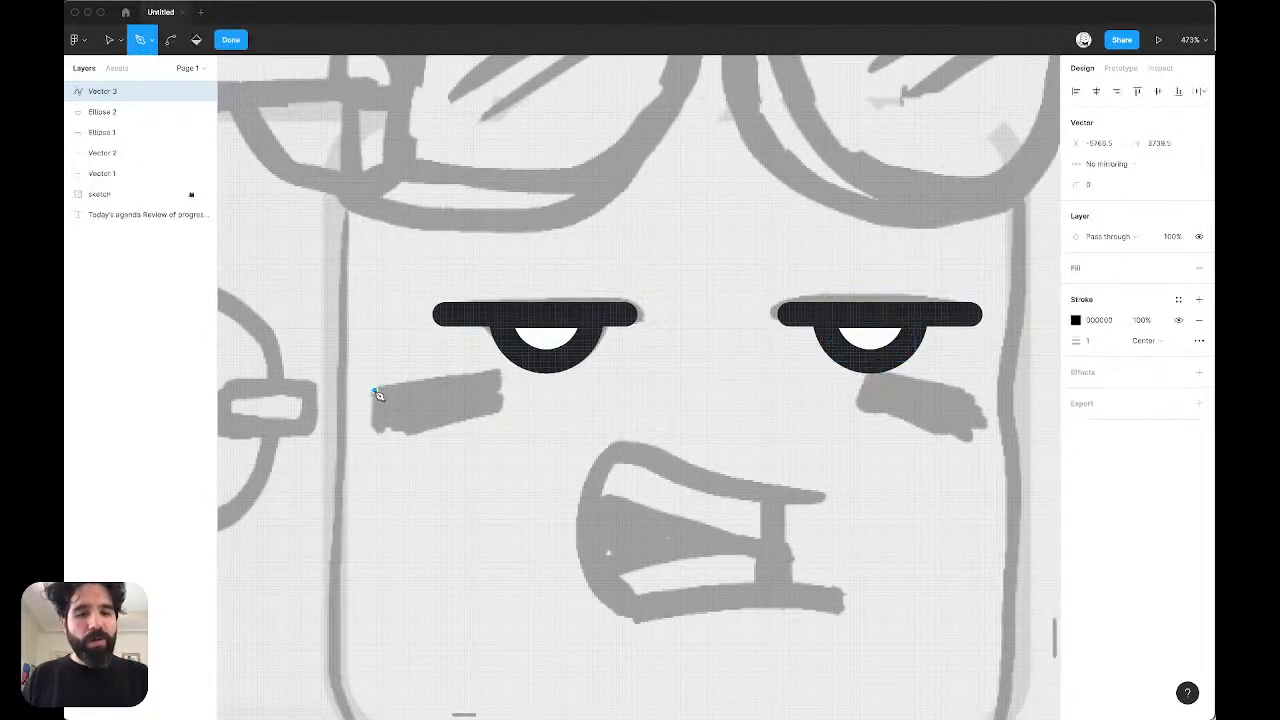
scroll(386, 440, "up", 5)
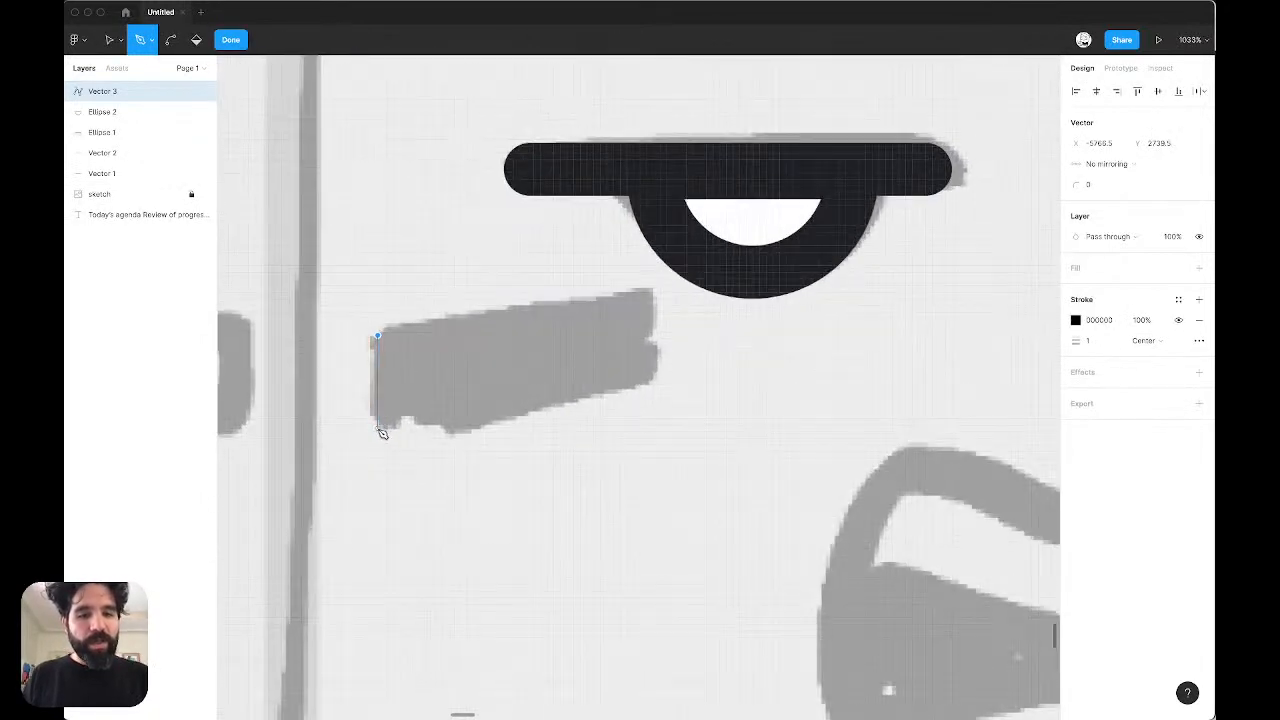
left_click(378, 428)
left_click(408, 418)
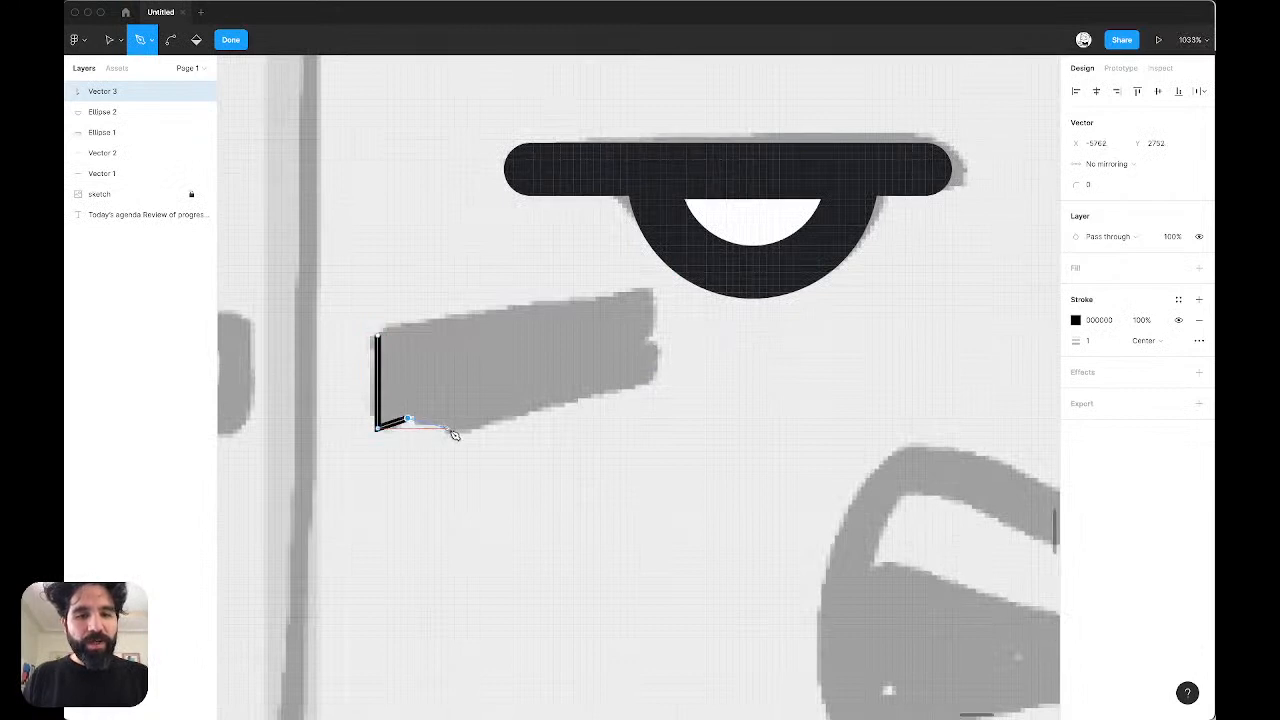
left_click(452, 434)
left_click(652, 385)
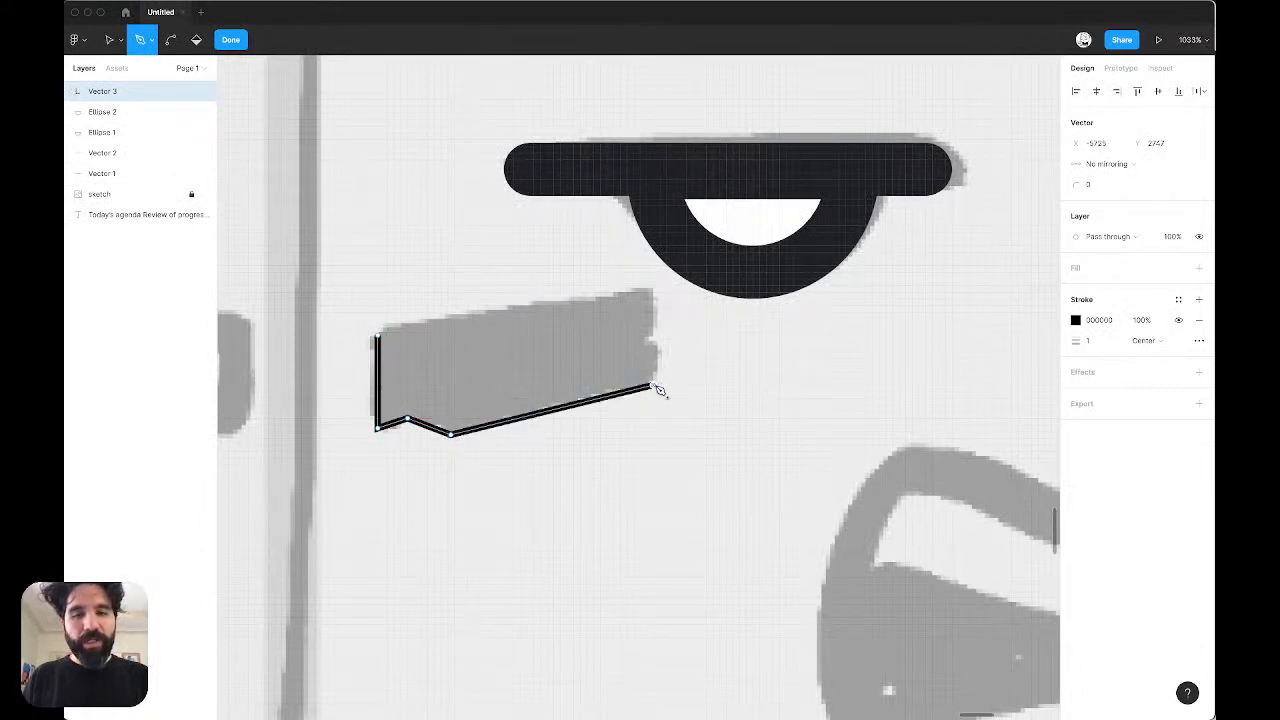
left_click(660, 341)
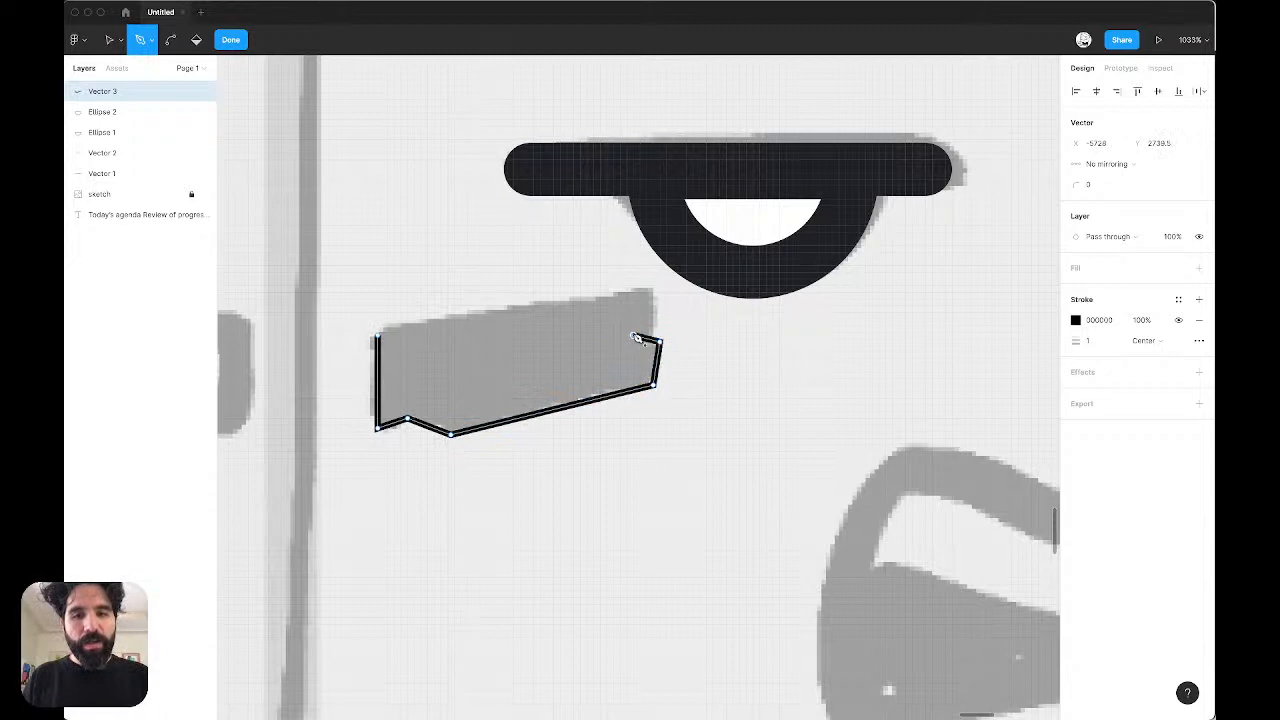
Step: Finish the left cheek mark's outline with a small notch in its right side and a straight upper edge, closing the path
scroll(655, 300, "up", 8)
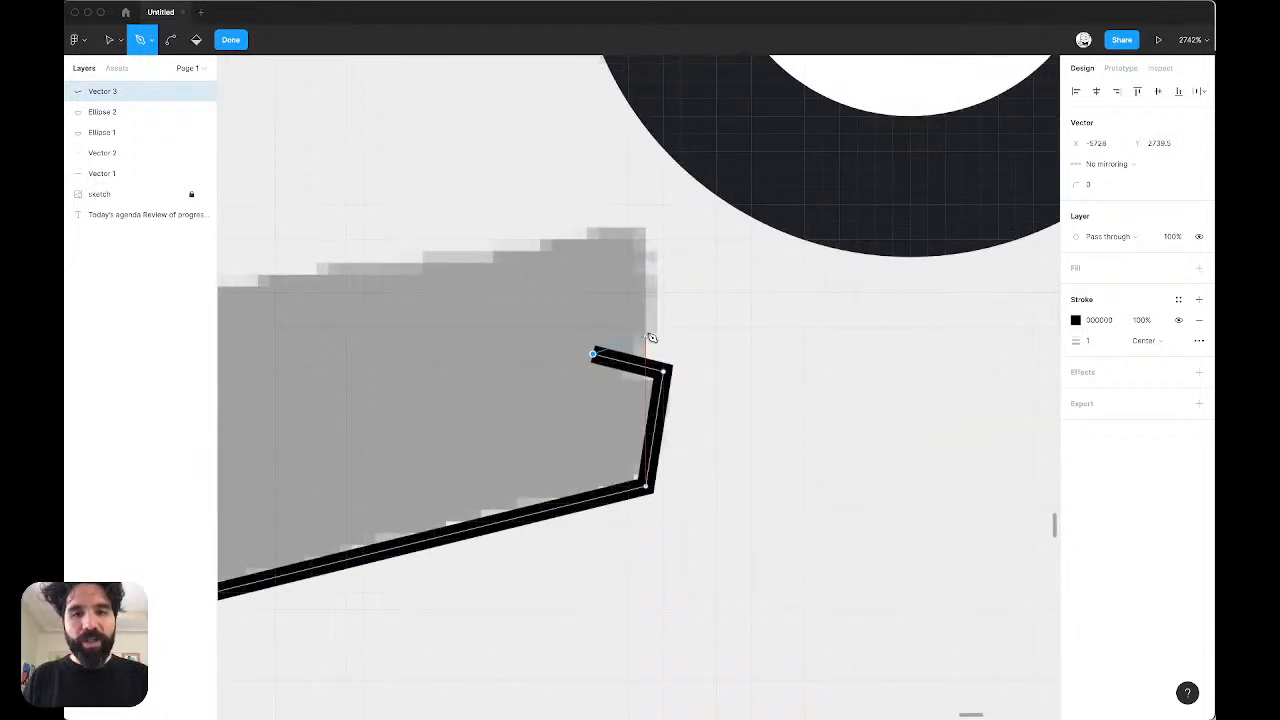
left_click(654, 324)
left_click(646, 212)
scroll(646, 214, "down", 8)
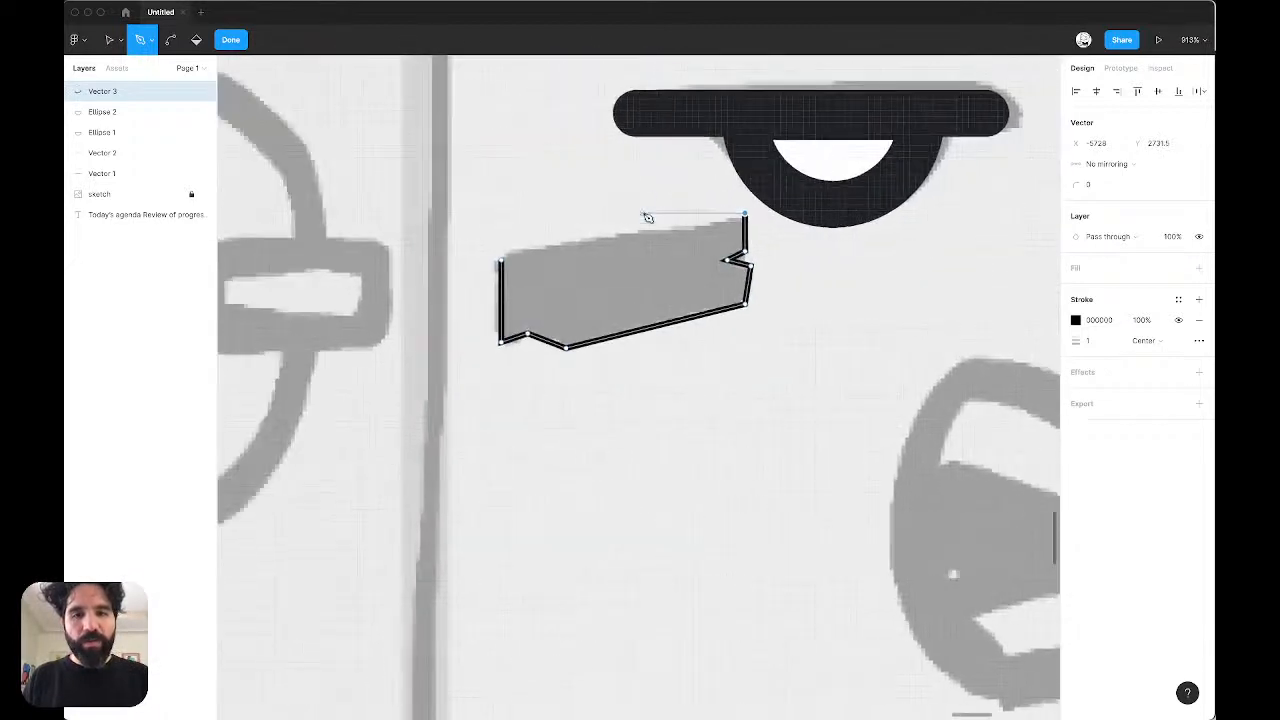
scroll(647, 217, "up", 8)
left_click(492, 294)
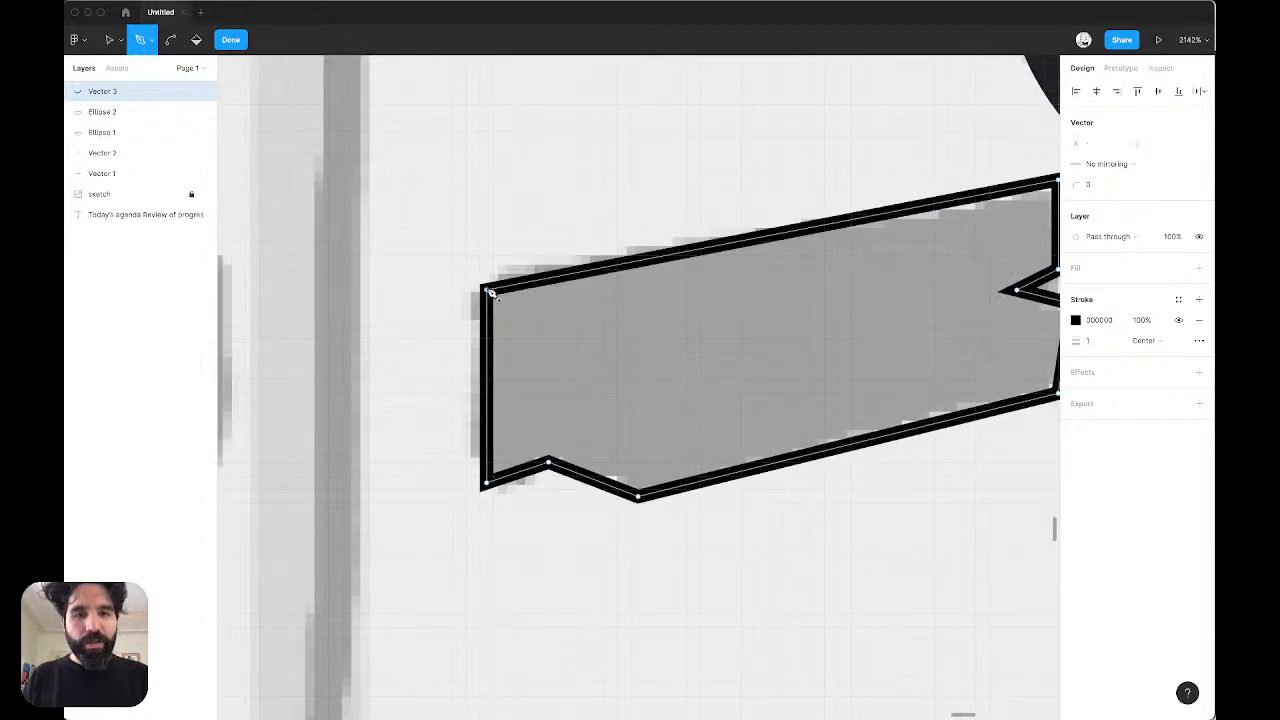
scroll(593, 329, "down", 1)
scroll(593, 329, "down", 8)
key("Escape")
key("Escape")
scroll(974, 363, "up", 8)
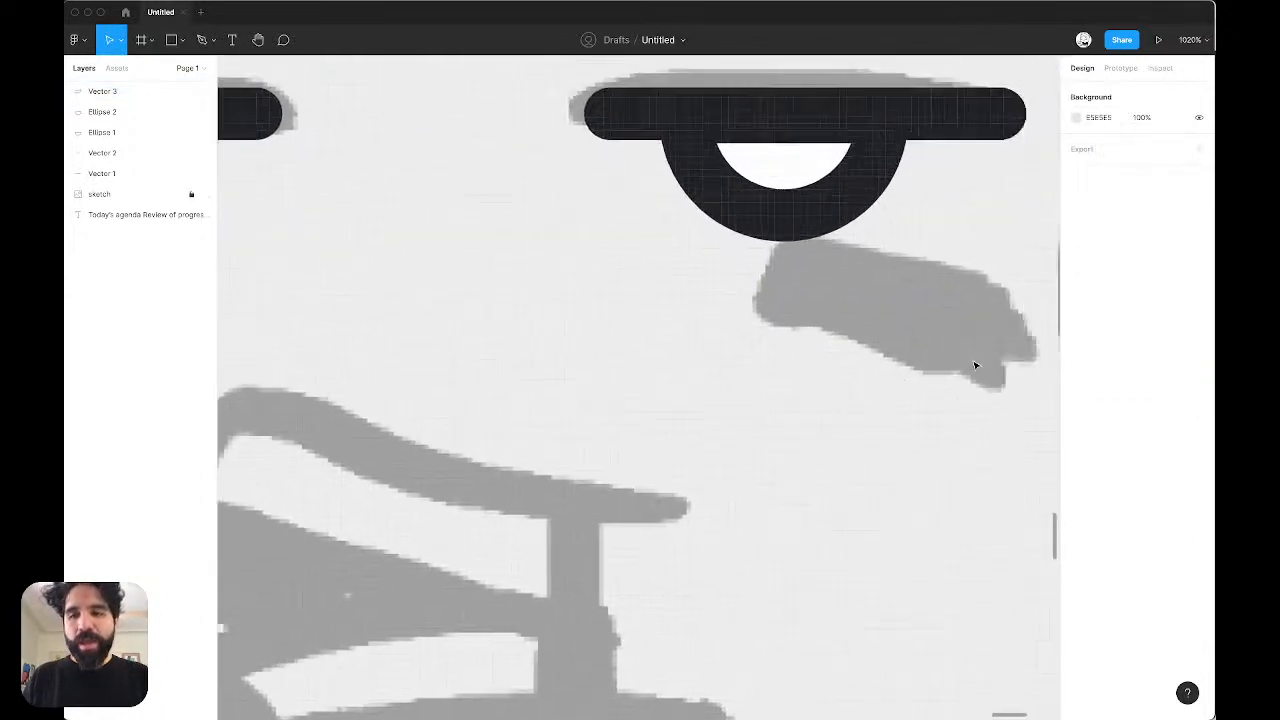
key("r")
left_click_drag(652, 294, 870, 426)
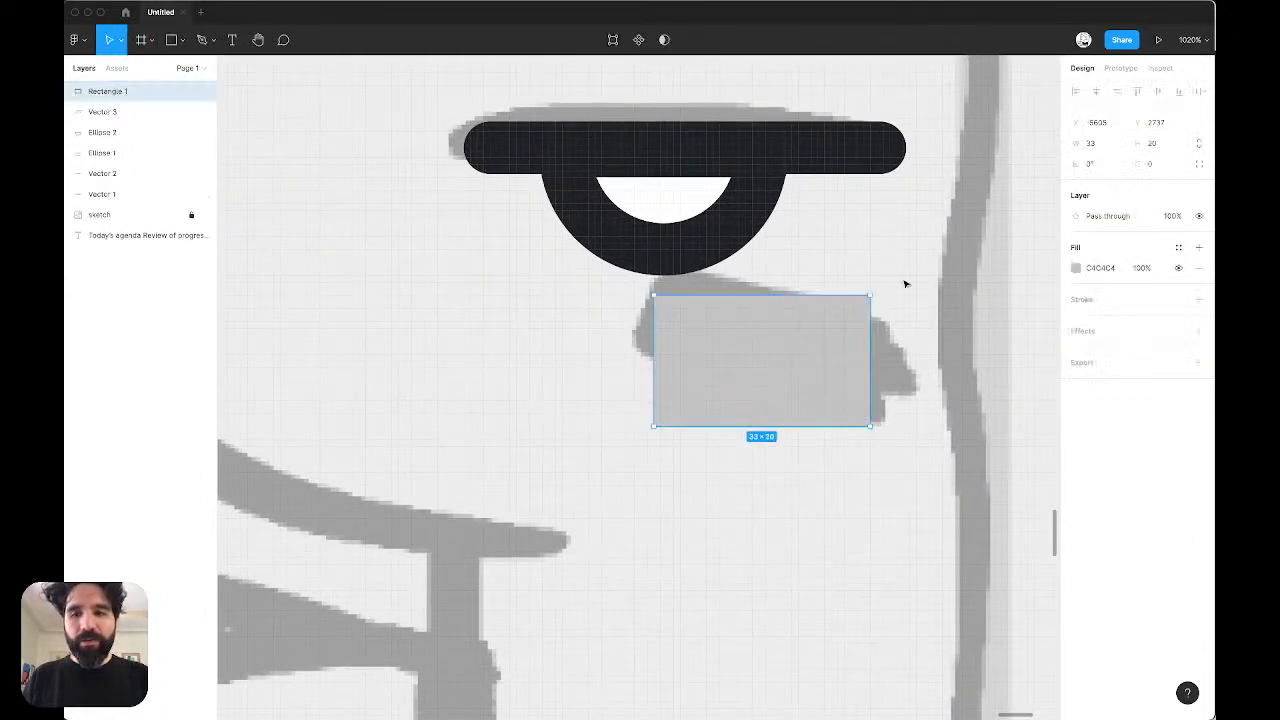
left_click_drag(876, 294, 912, 335)
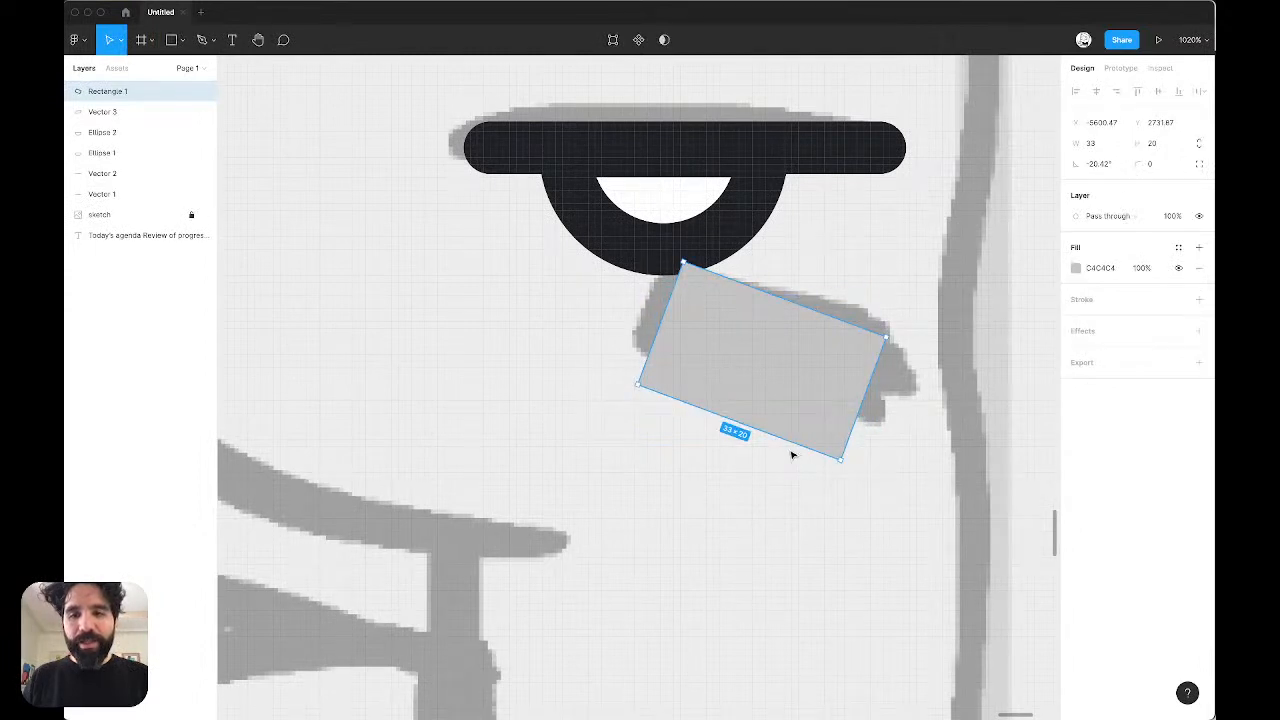
left_click(926, 295)
left_click(743, 408)
key("Delete")
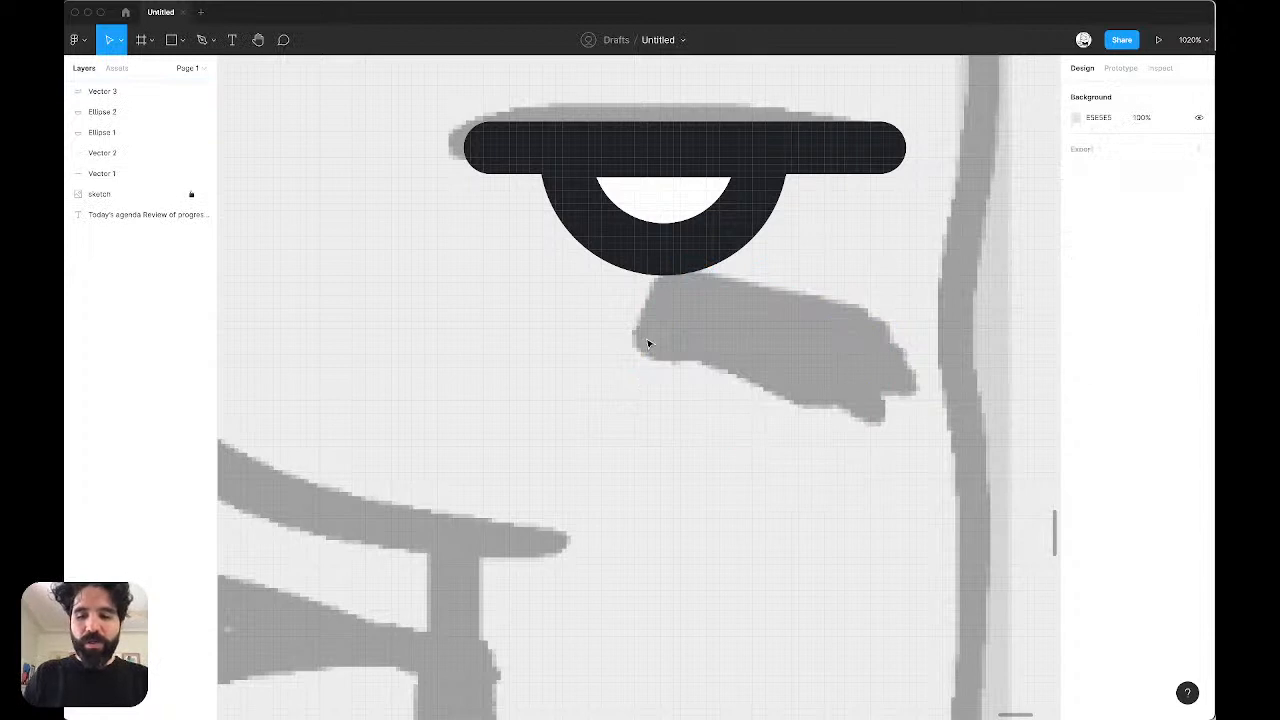
Step: Start tracing the right cheek mark with the Pen tool along its left side, upper edge and stepped right end
key("p")
left_click(628, 352)
left_click(660, 266)
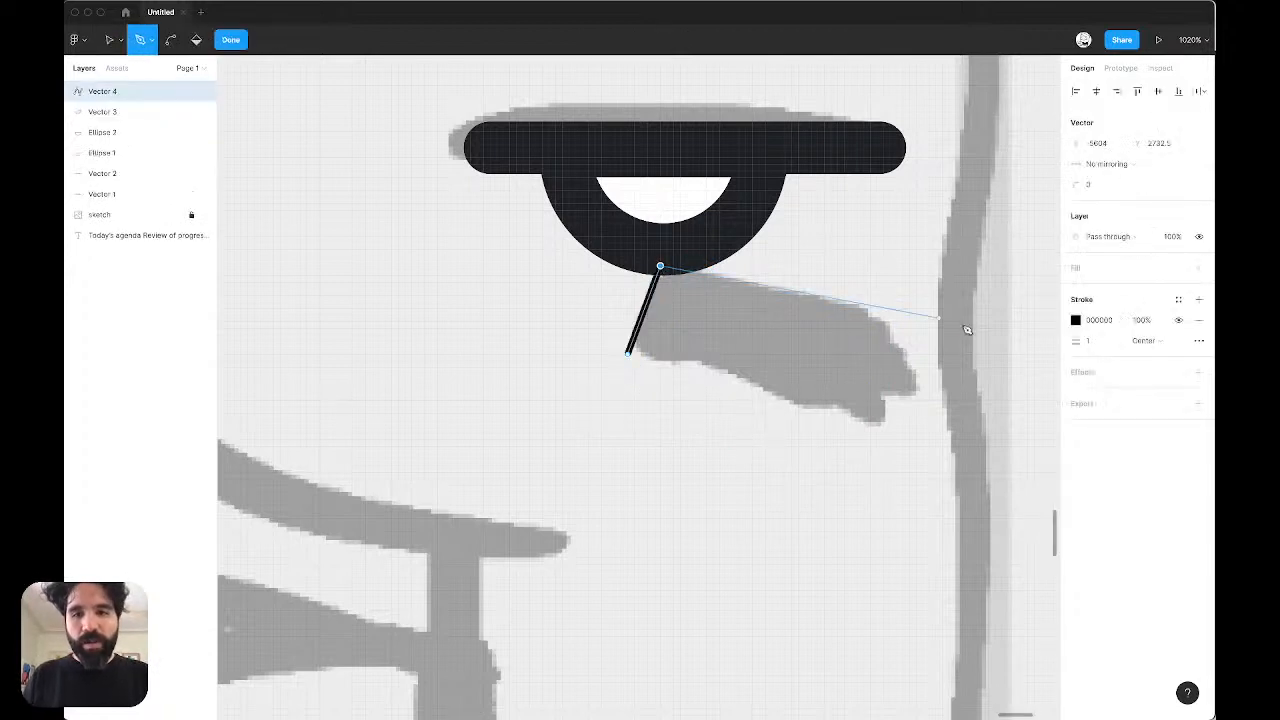
left_click(873, 311)
left_click(918, 374)
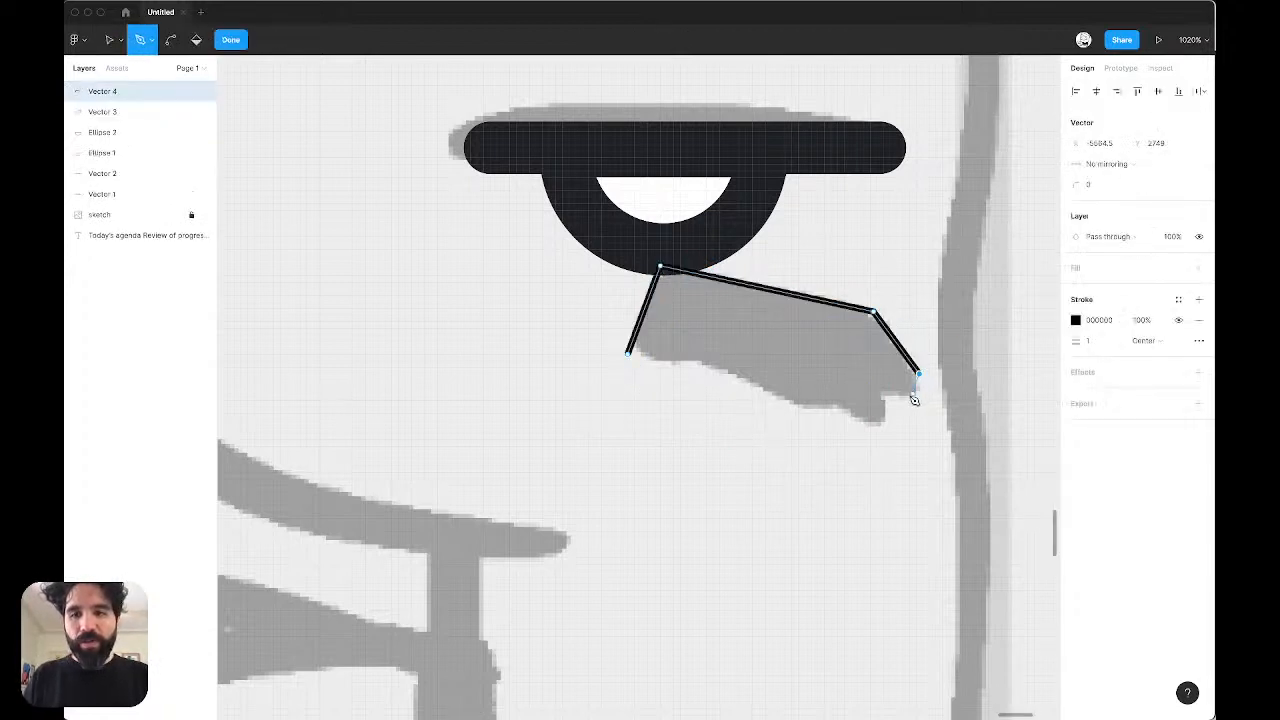
left_click(899, 395)
left_click(881, 395)
left_click(881, 421)
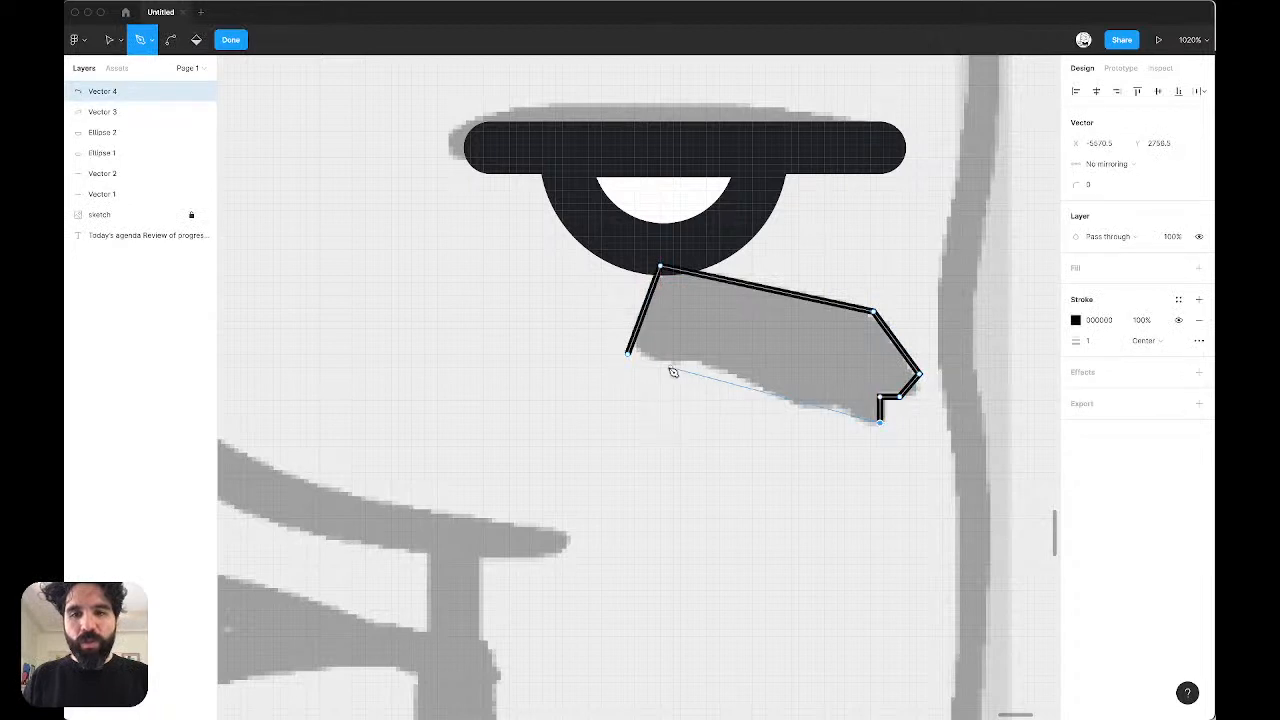
Step: Complete the right cheek mark's lower edge with straight segments and close the path at its starting point
left_click(712, 365)
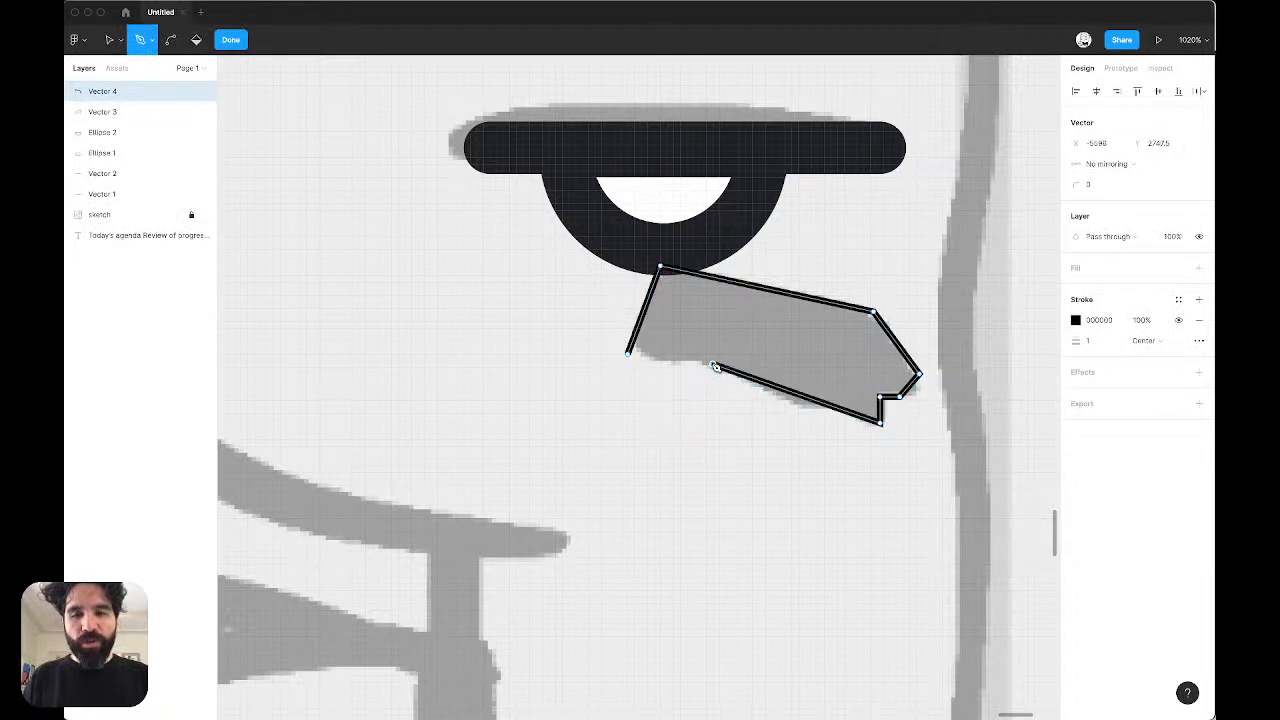
left_click(644, 367)
left_click(628, 354)
key("Escape")
key("Escape")
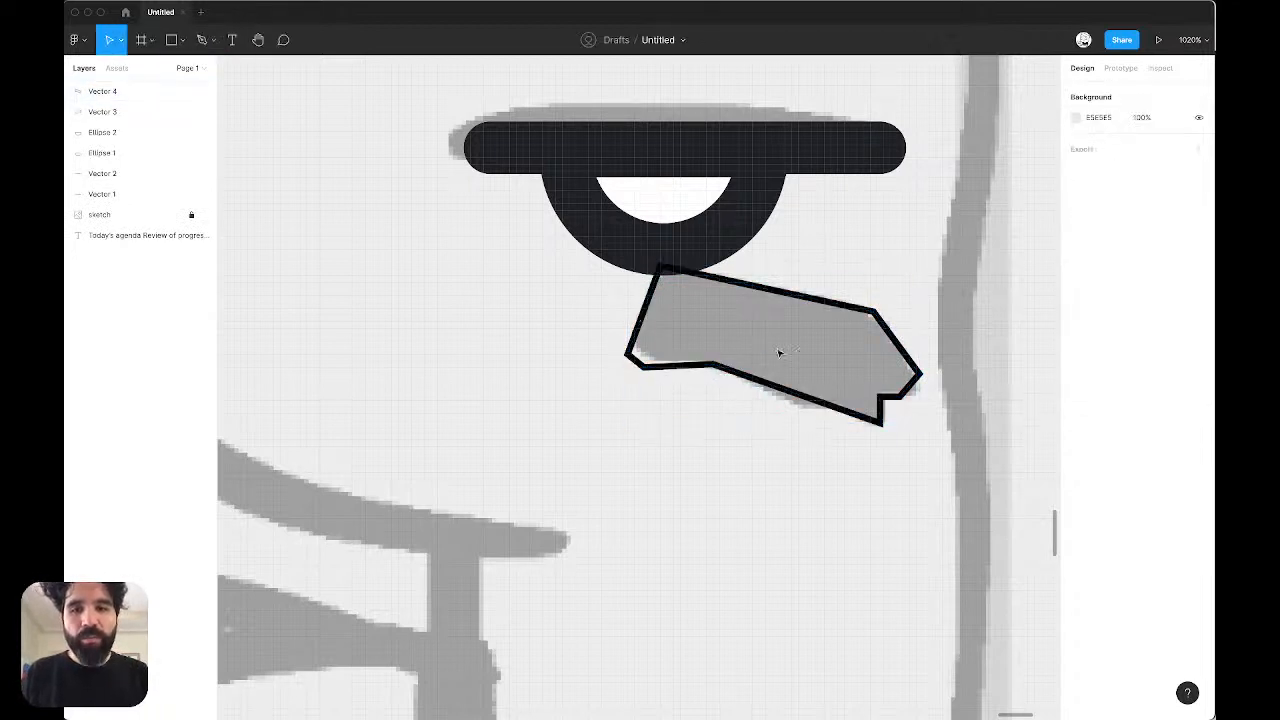
Step: Nudge the right cheek mark slightly to the right, below the right eye
scroll(779, 353, "down", 5)
left_click(772, 331)
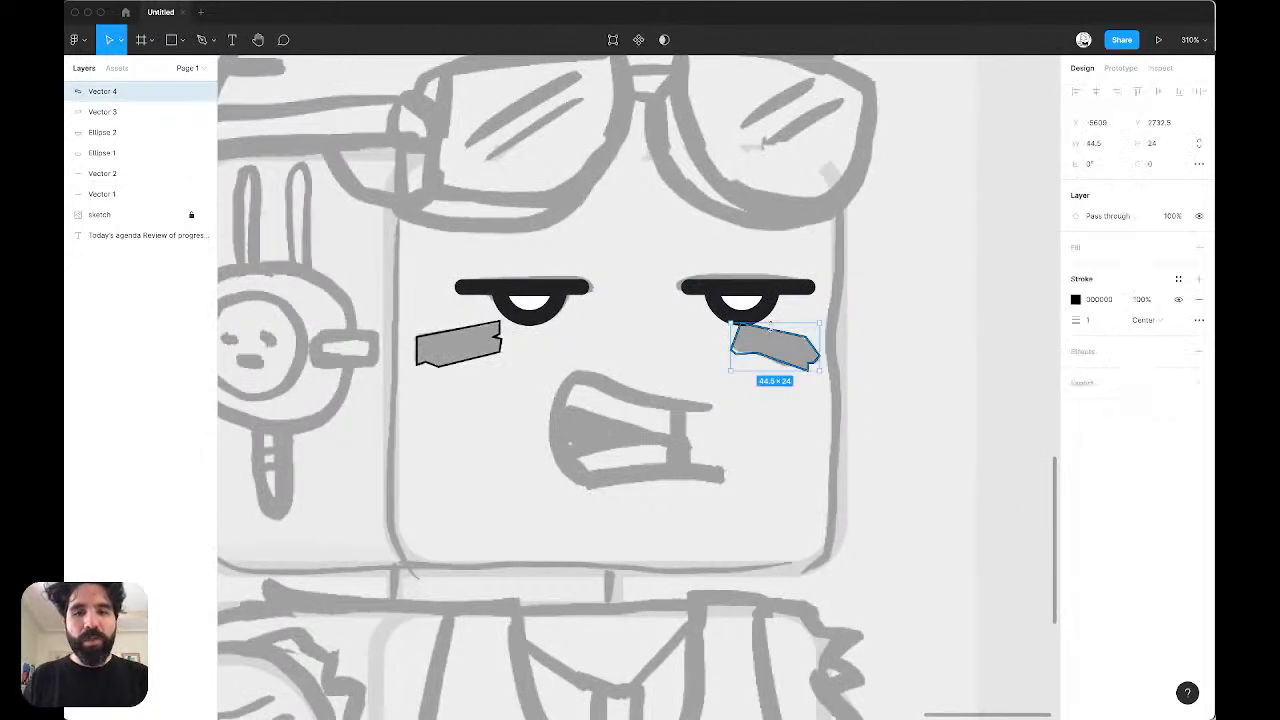
key("Right")
key("Right")
key("Right")
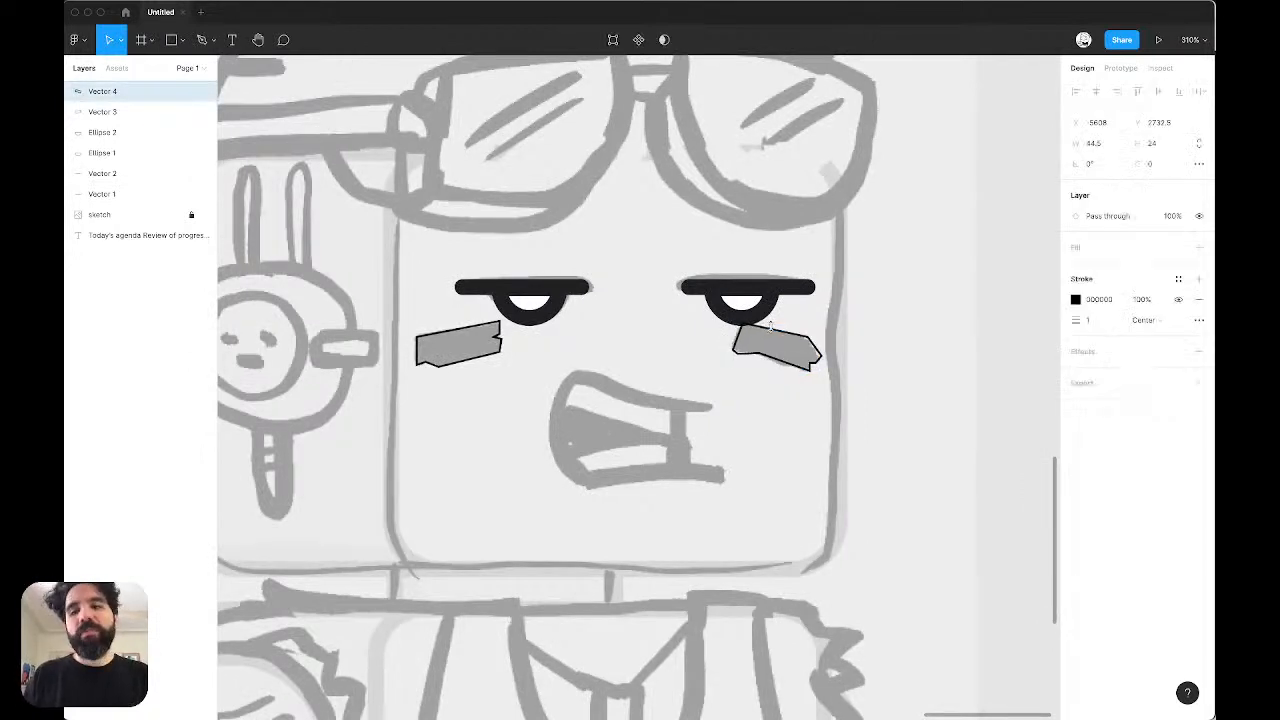
Step: Remove the stroke from both cheek marks and fill them with the Ink/06 color style
scroll(720, 316, "up", 3)
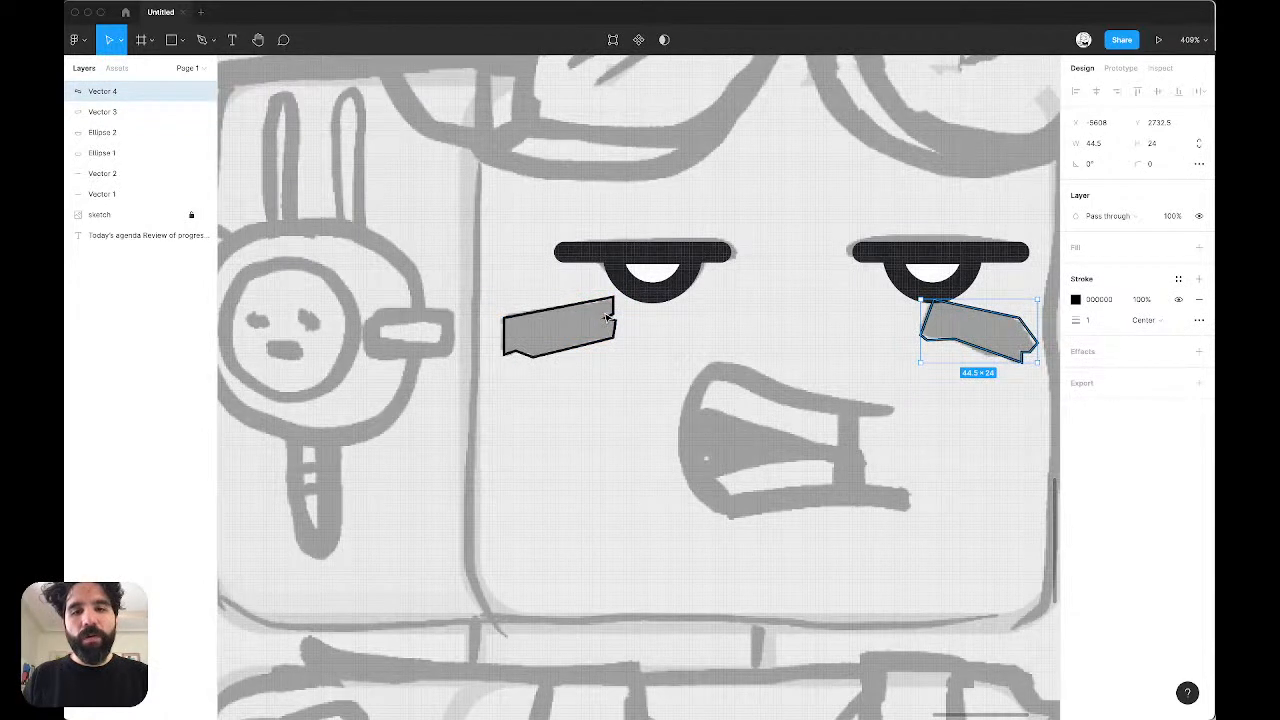
left_click(607, 318, "shift")
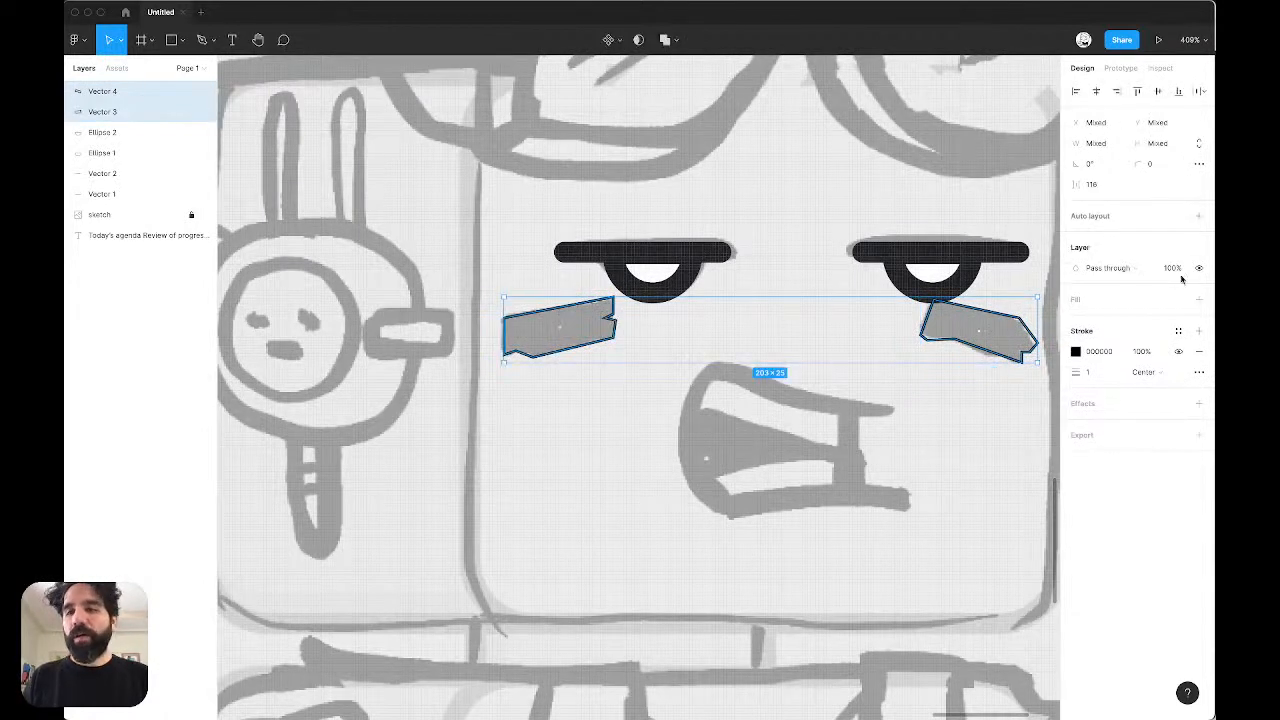
left_click(1179, 332)
left_click(1189, 453)
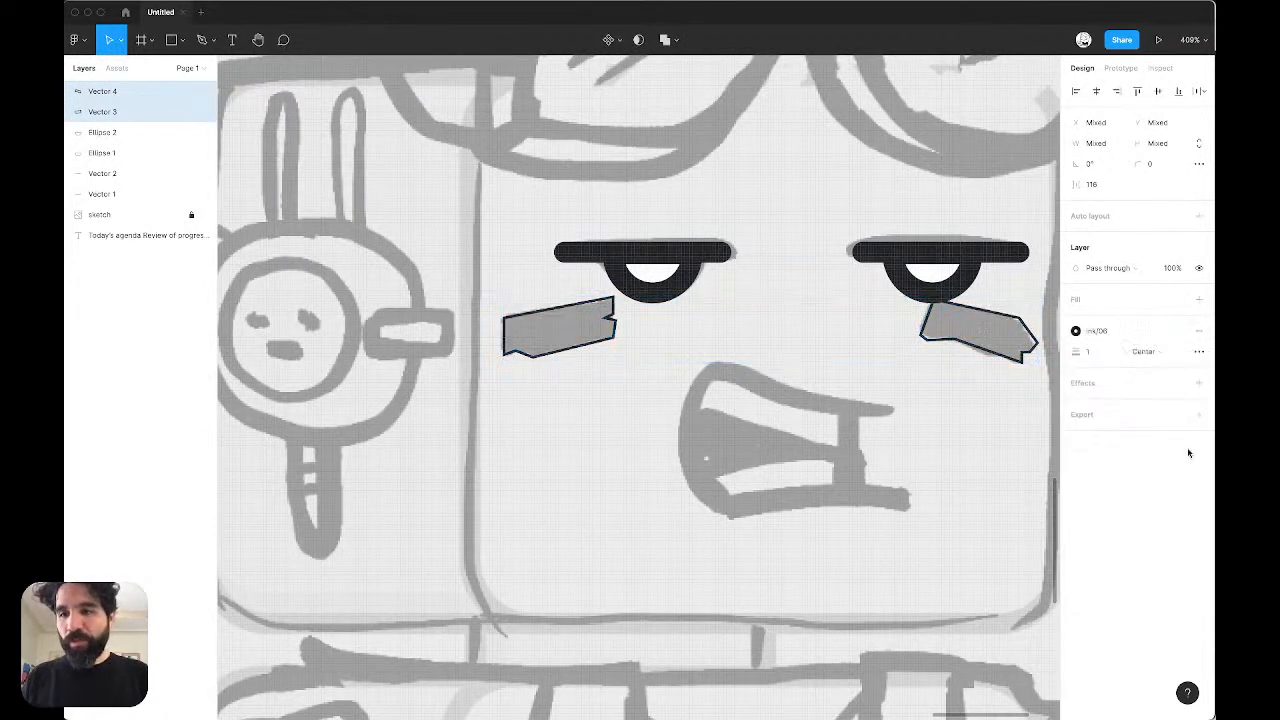
left_click(1199, 331)
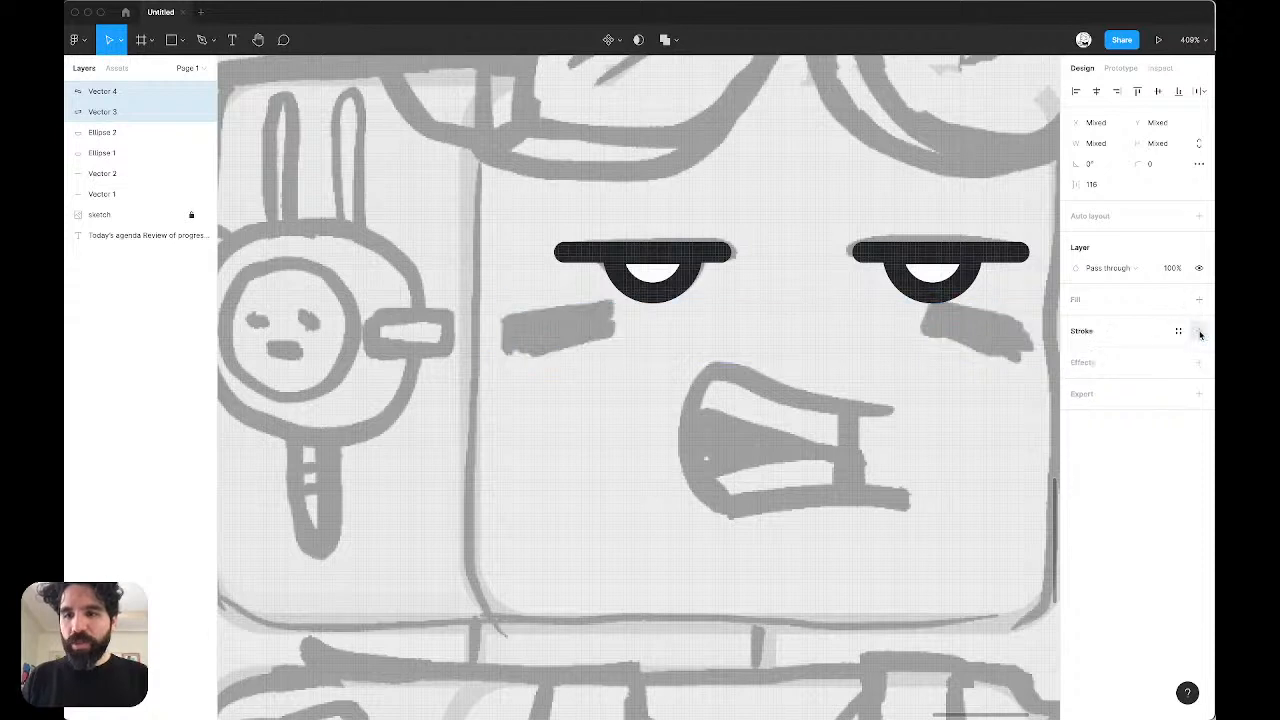
left_click(1178, 299)
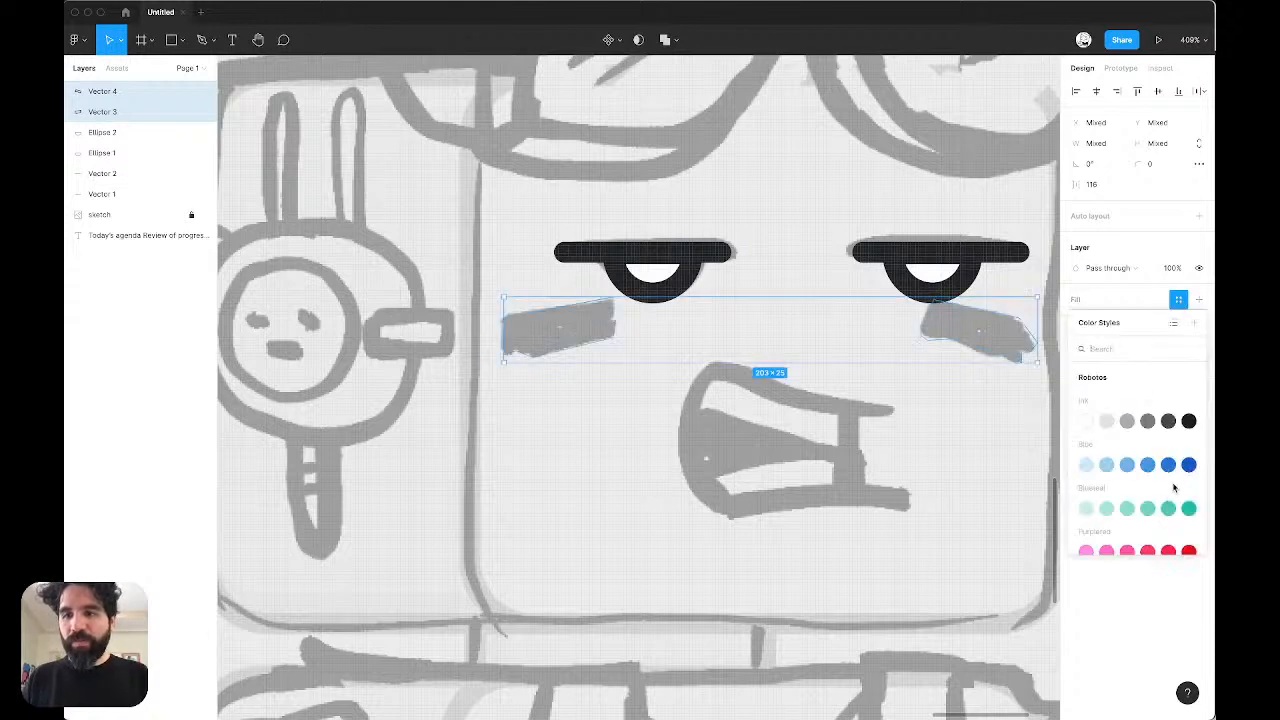
left_click(1189, 421)
scroll(700, 406, "down", 5)
left_click(654, 474)
scroll(655, 478, "down", 5)
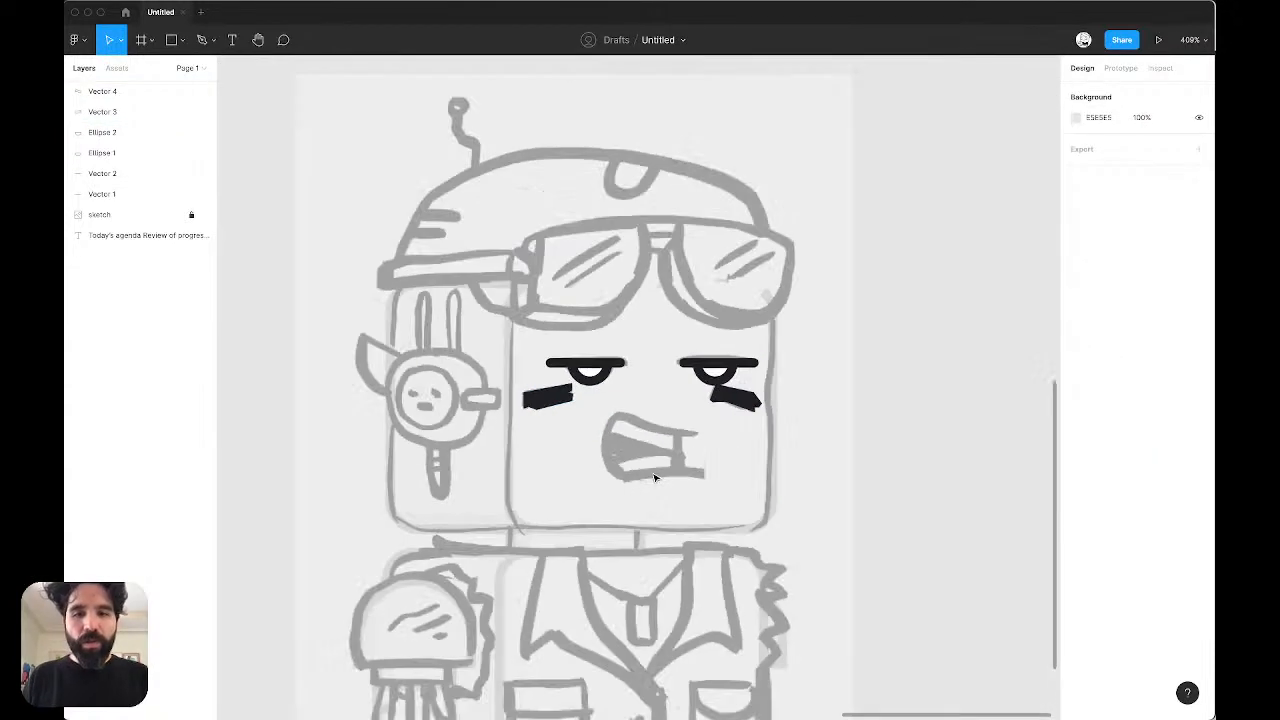
scroll(655, 478, "down", 2)
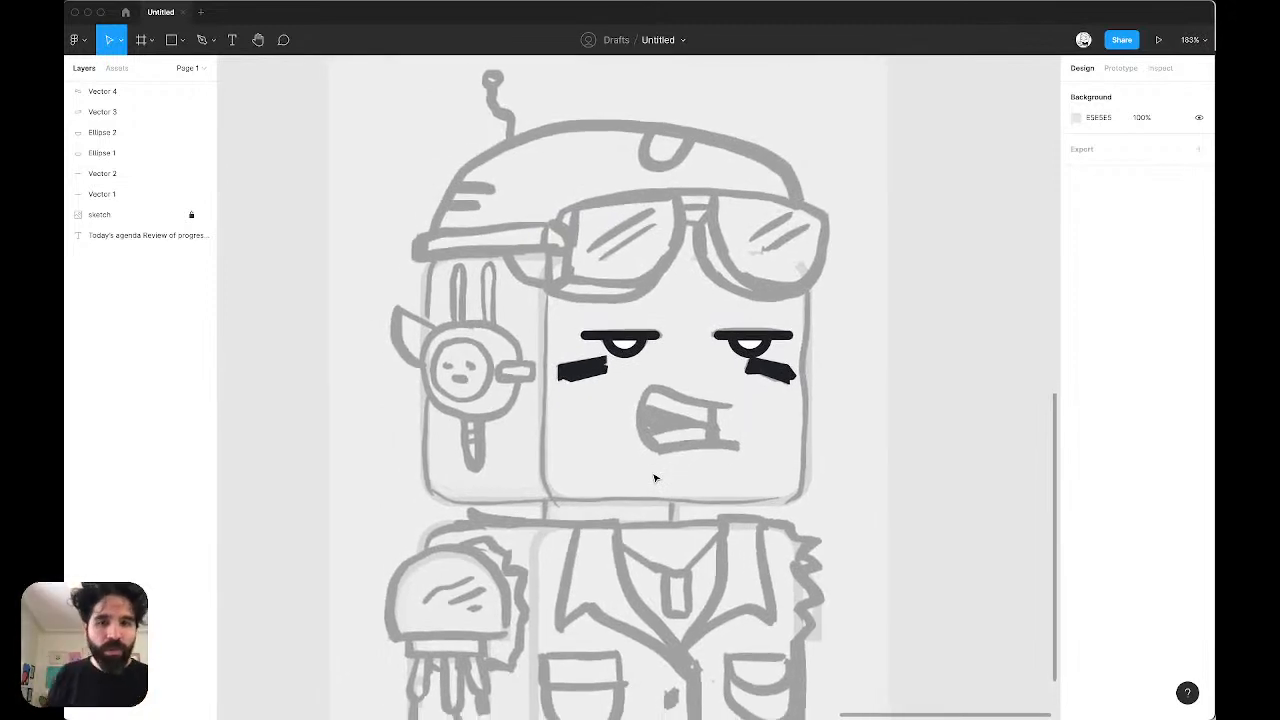
Step: Draw the open mouth outline over the sketch with three straight Pen segments for the upper, left and lower edges, about 73.5 by 54
scroll(689, 423, "up", 10)
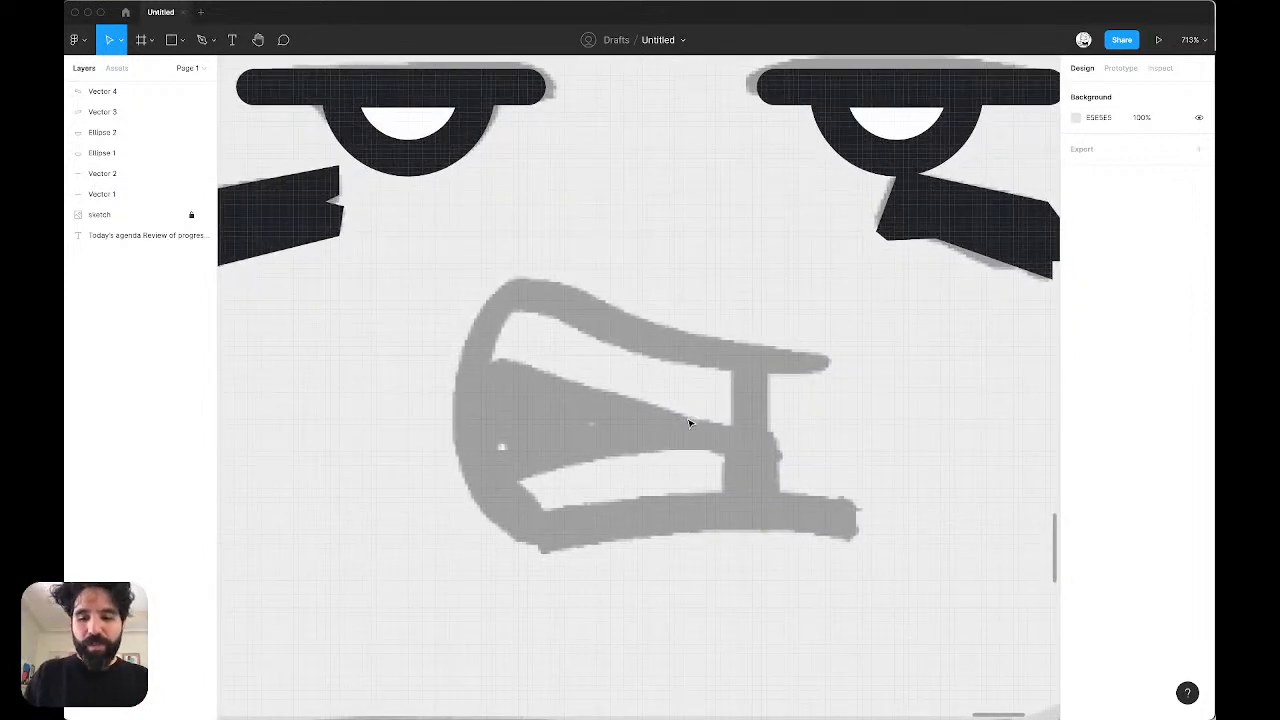
key("p")
left_click(828, 362)
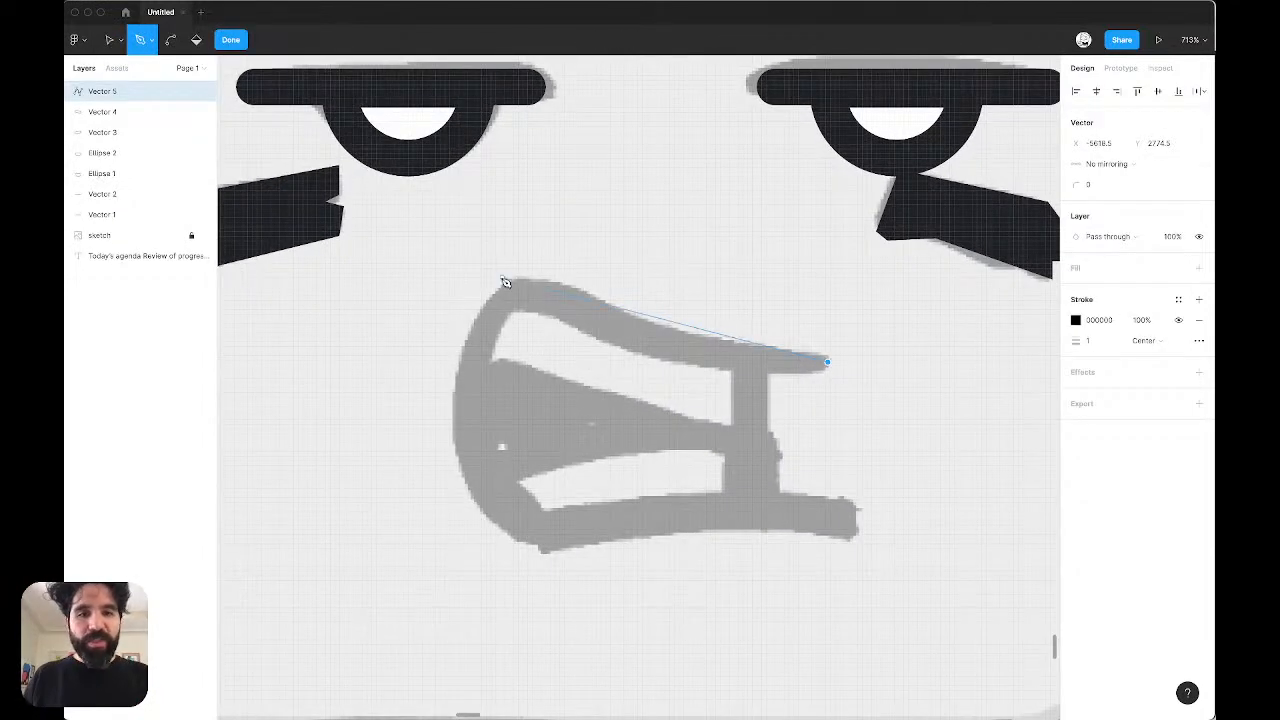
left_click(513, 289)
left_click(544, 537)
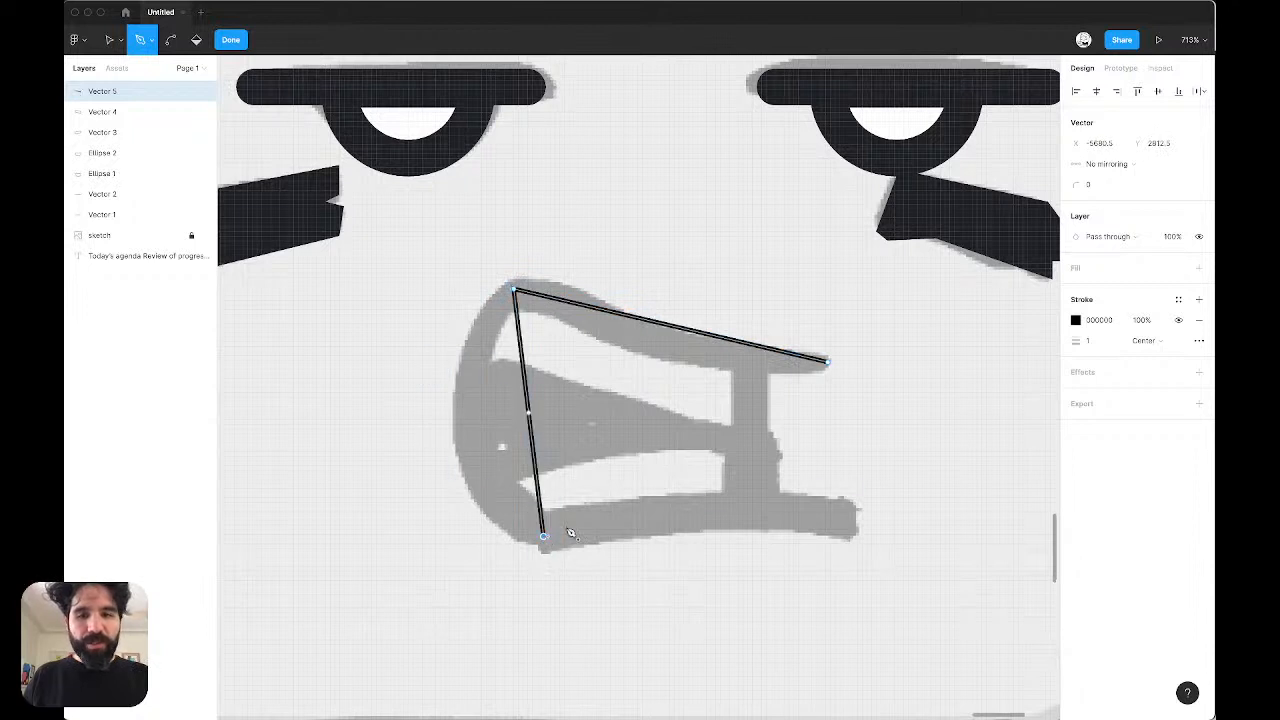
left_click(853, 524)
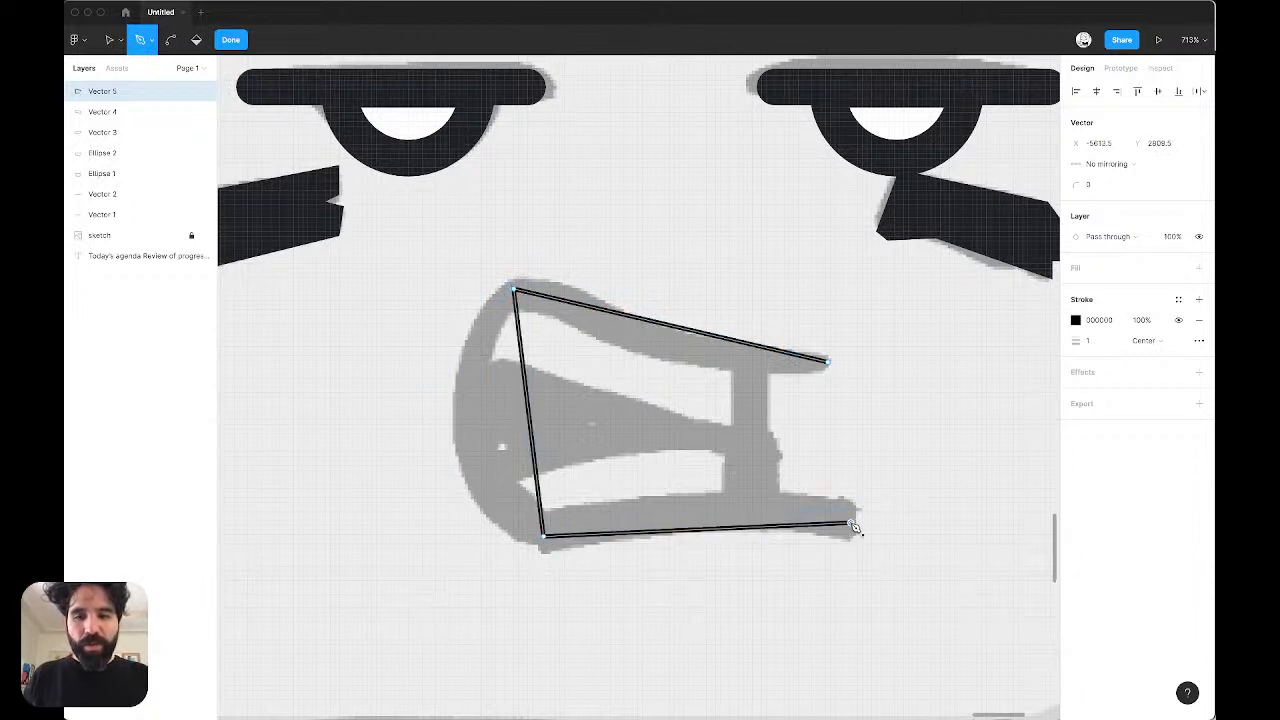
key("Escape")
scroll(802, 411, "up", 5)
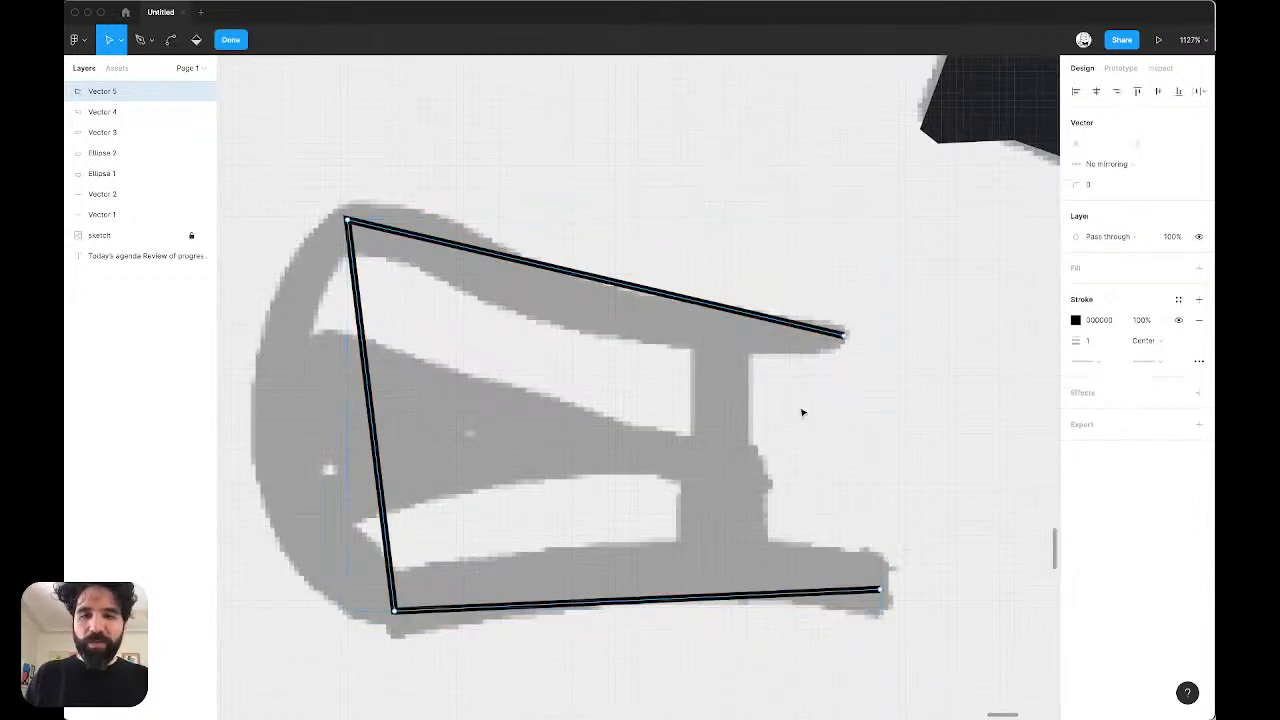
key("Escape")
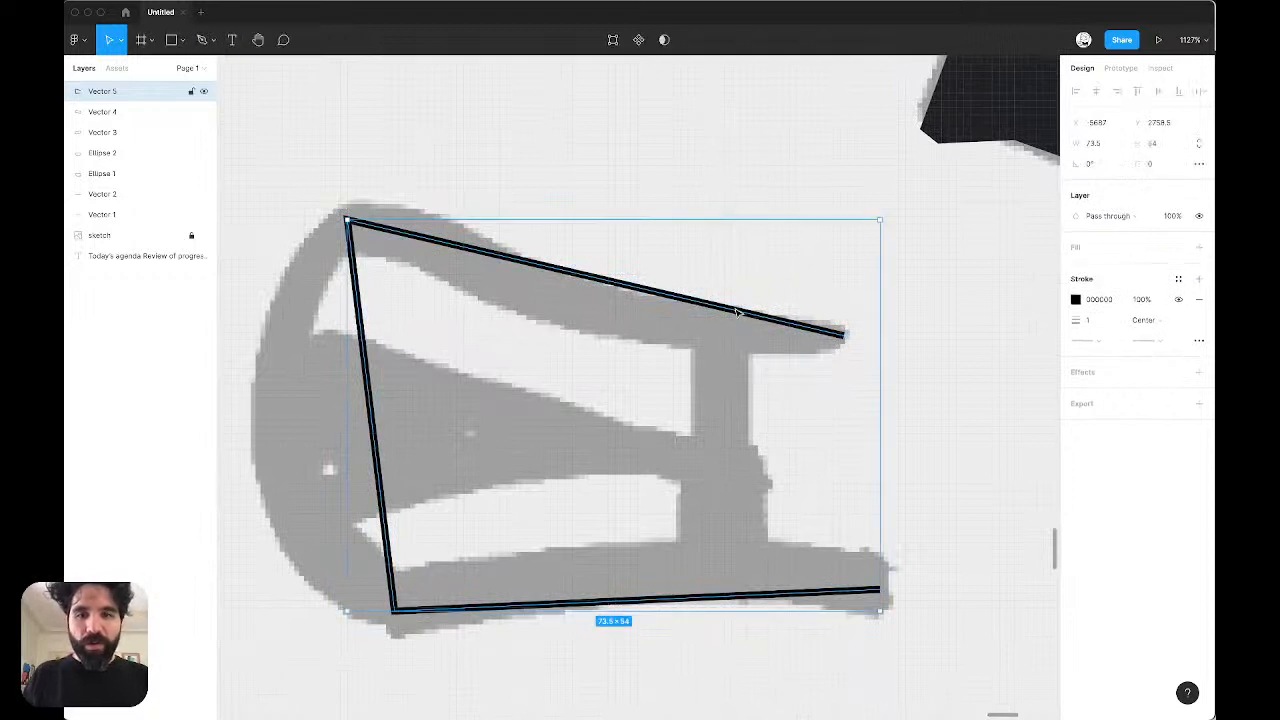
Step: Bend the mouth outline's three segments to follow the sketch's sloping upper lip, rounded left side and arched lower lip
double_click(676, 300)
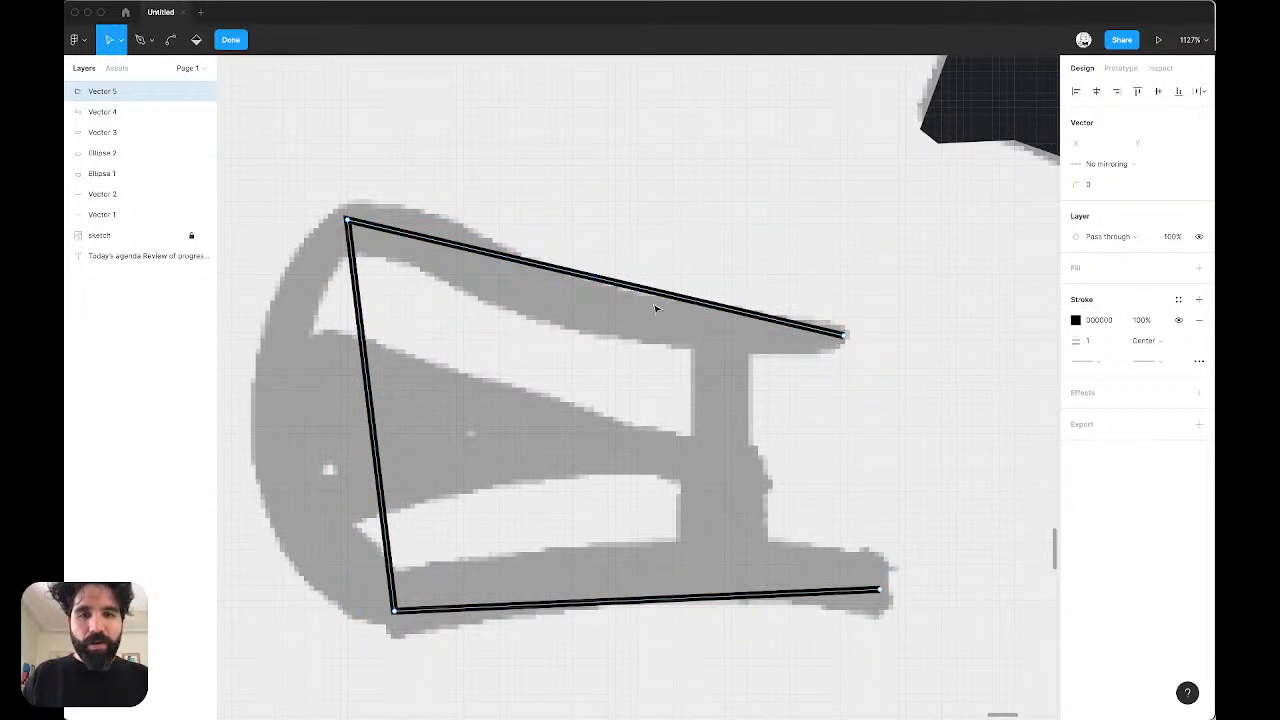
key("super")
left_click_drag(652, 304, 618, 316)
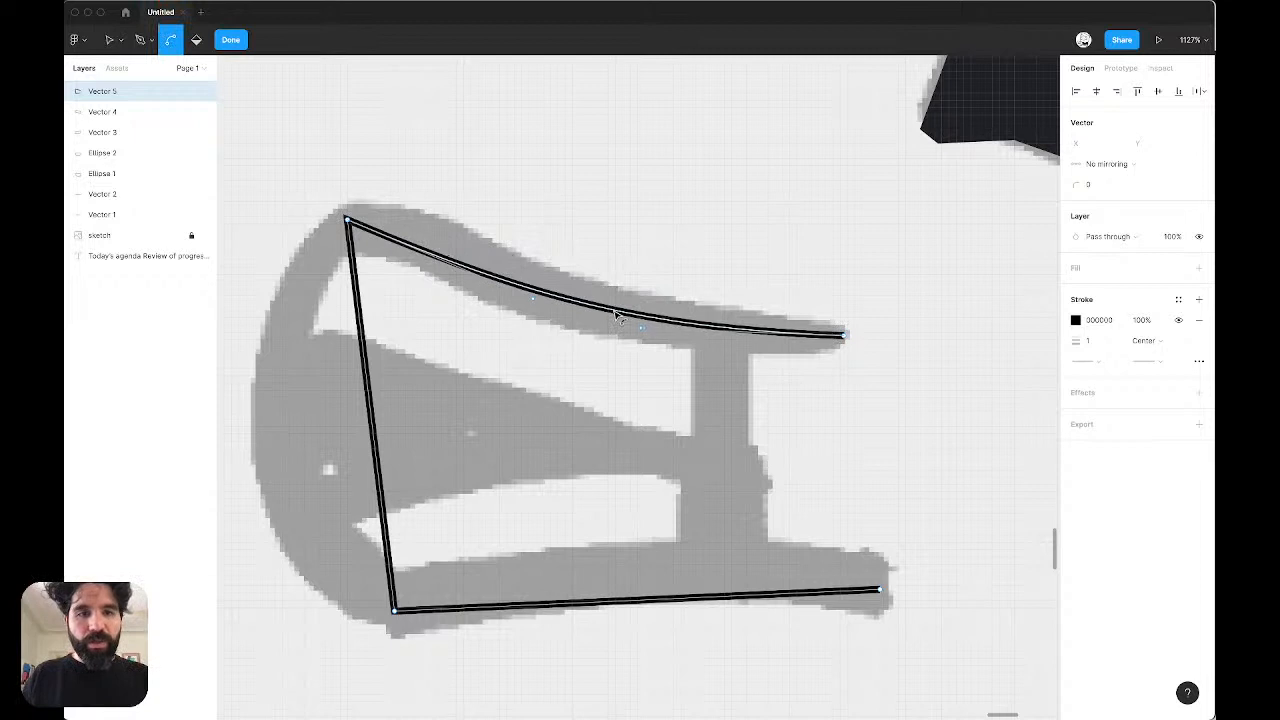
key("super")
left_click_drag(368, 393, 320, 543)
scroll(349, 460, "left", 2)
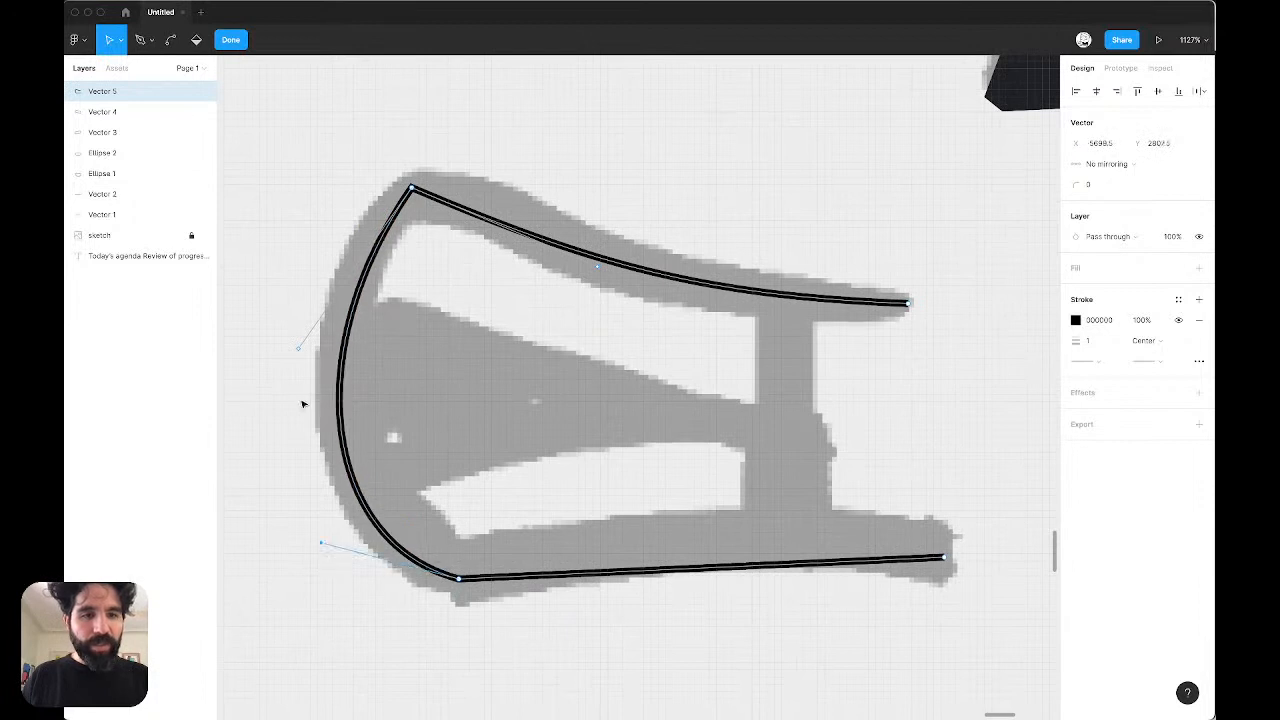
left_click_drag(300, 348, 303, 307)
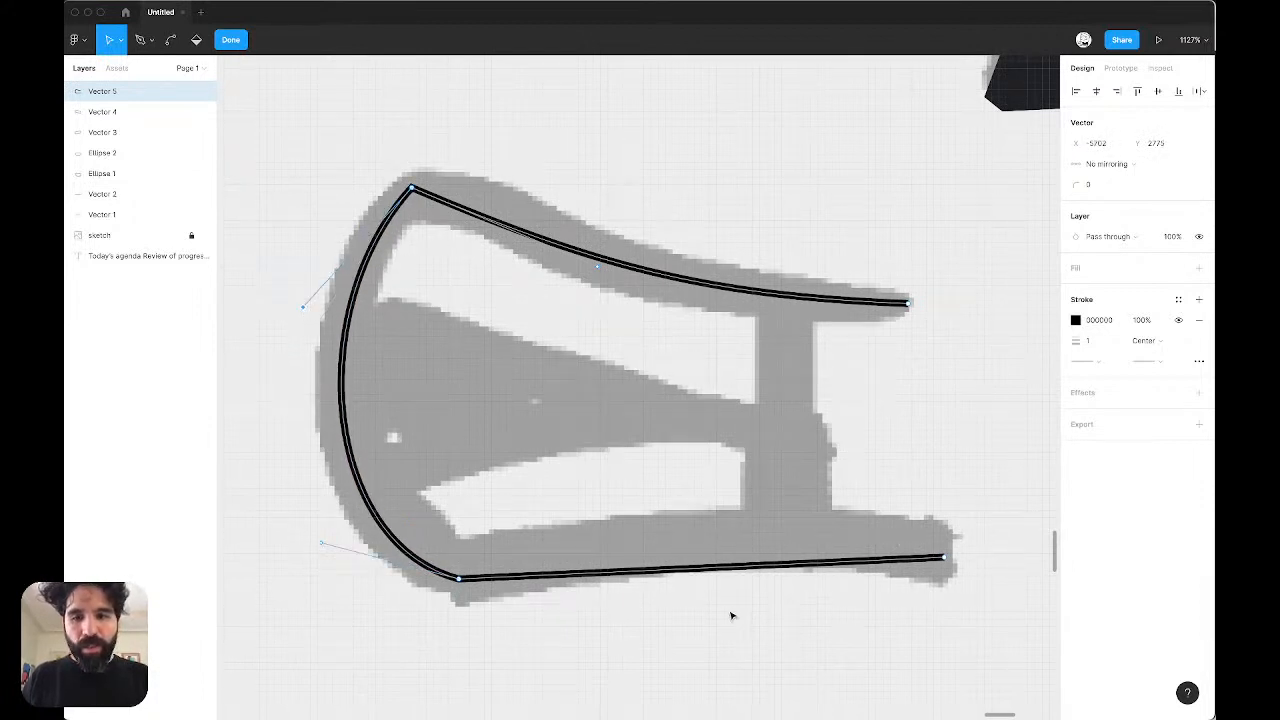
key("super")
left_click_drag(697, 568, 698, 553)
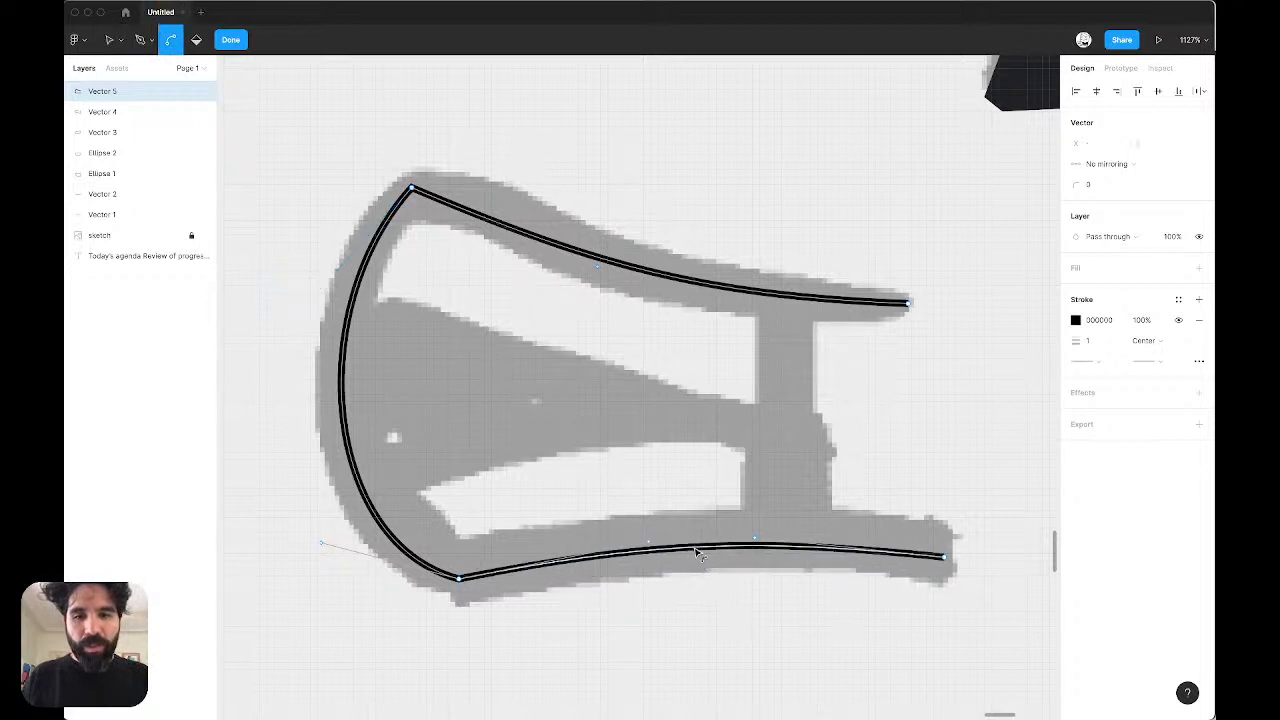
key("Escape")
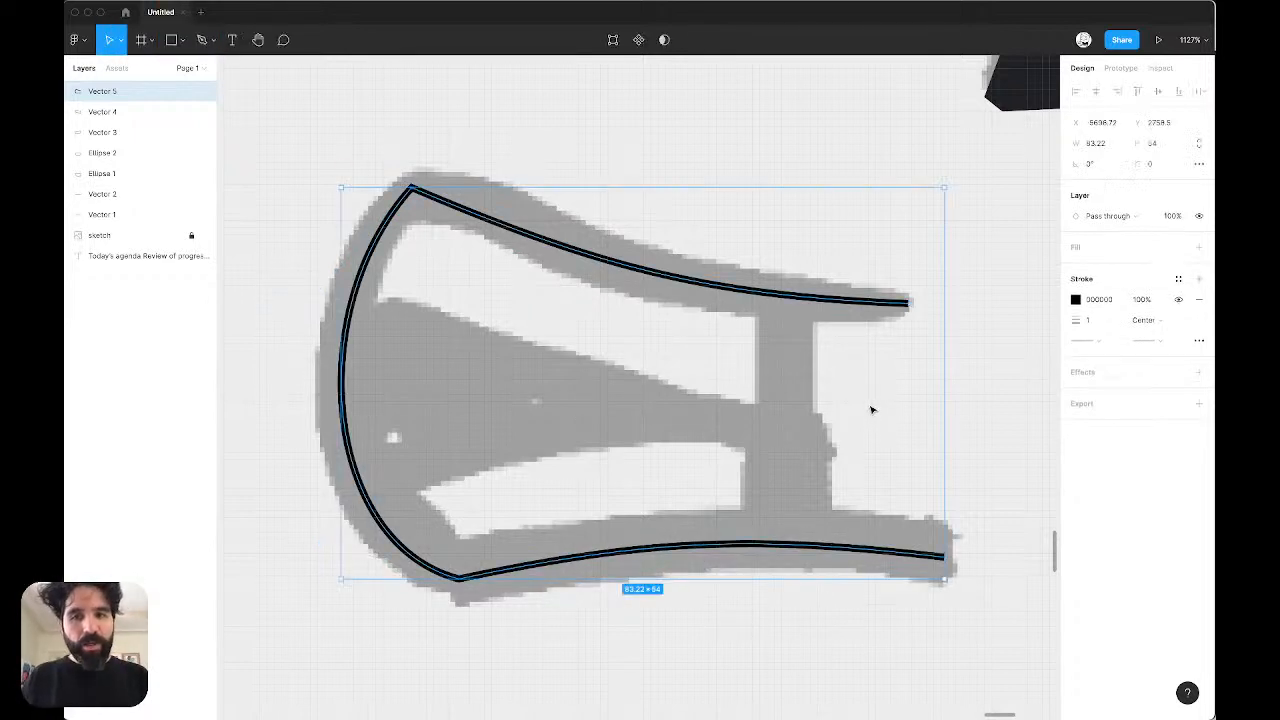
Step: Add a straight vertical segment near the mouth's right end, connecting the upper and lower lip lines
double_click(810, 300)
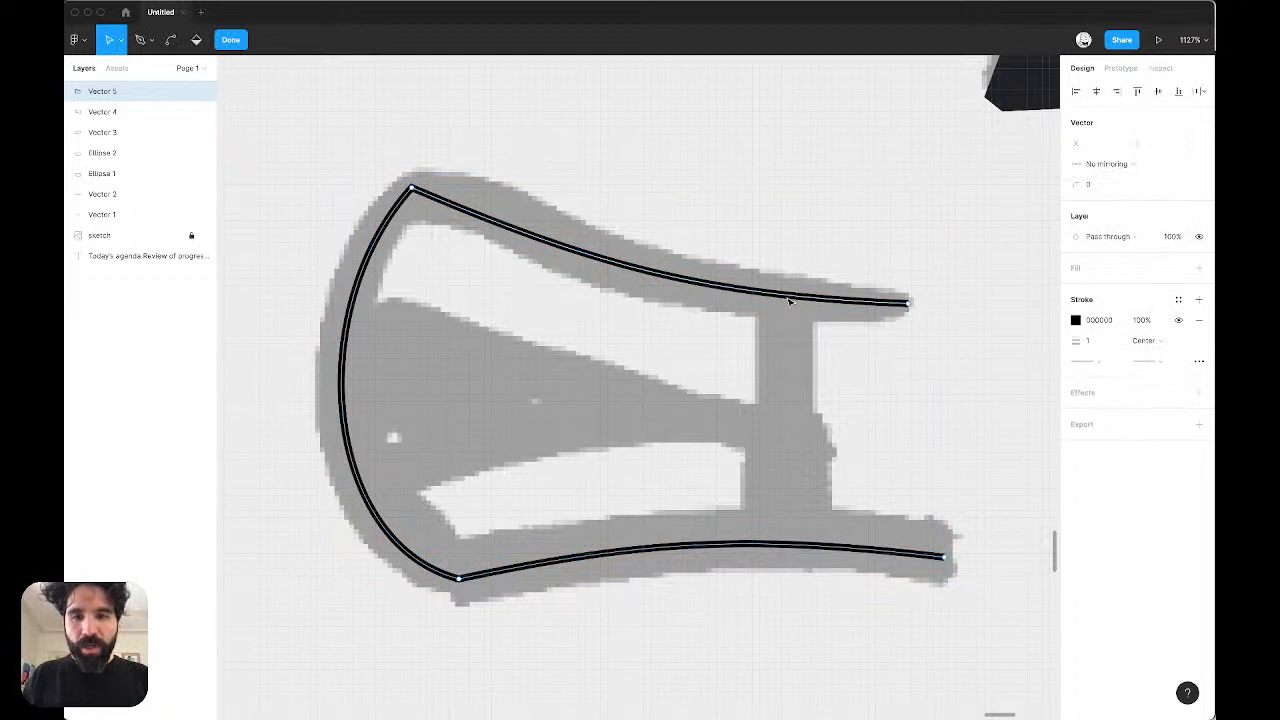
key("p")
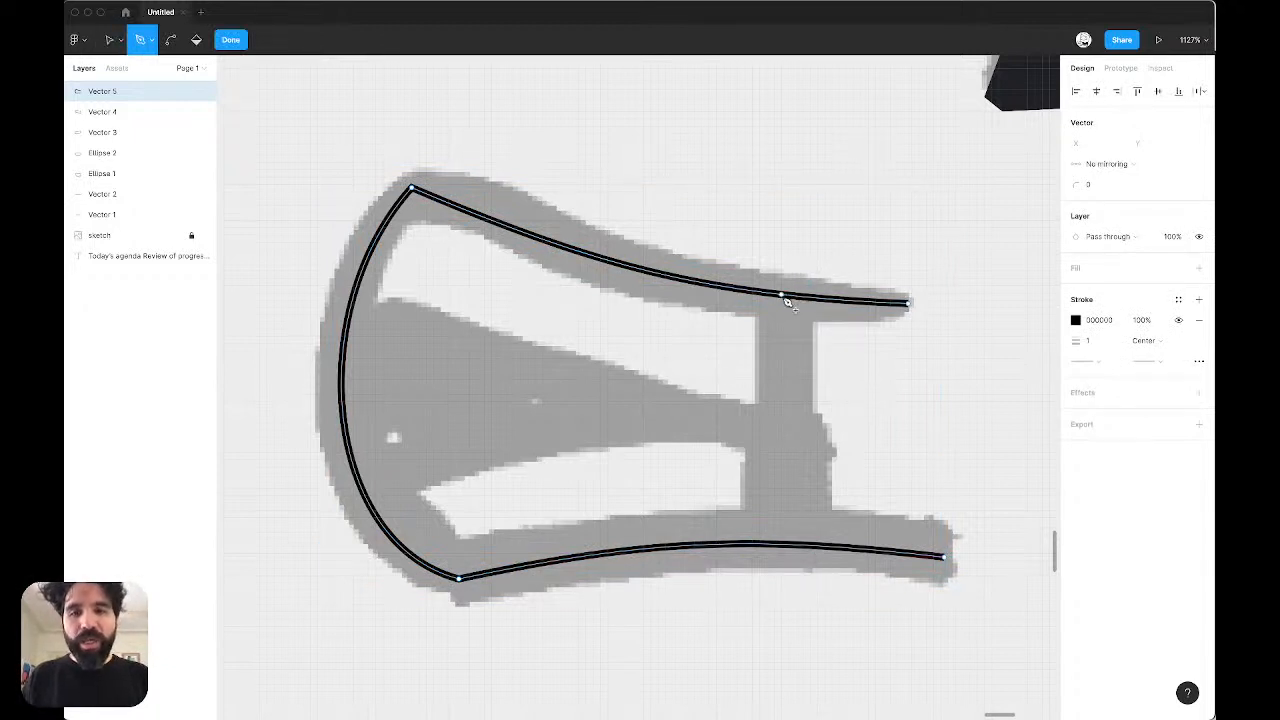
left_click(782, 296)
left_click(785, 553)
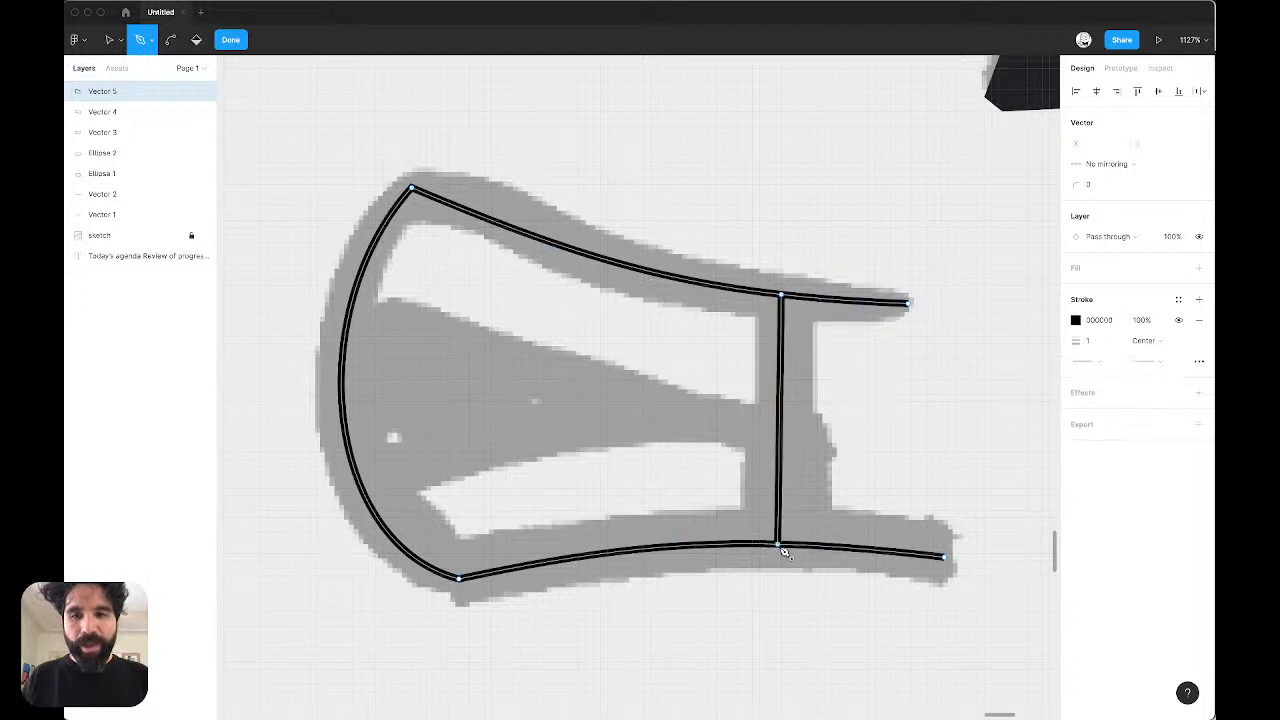
key("Escape")
key("Escape")
Step: Bend the vertical segment at the mouth's right end slightly to the left and finish editing the outline
scroll(787, 393, "up", 3)
double_click(786, 390)
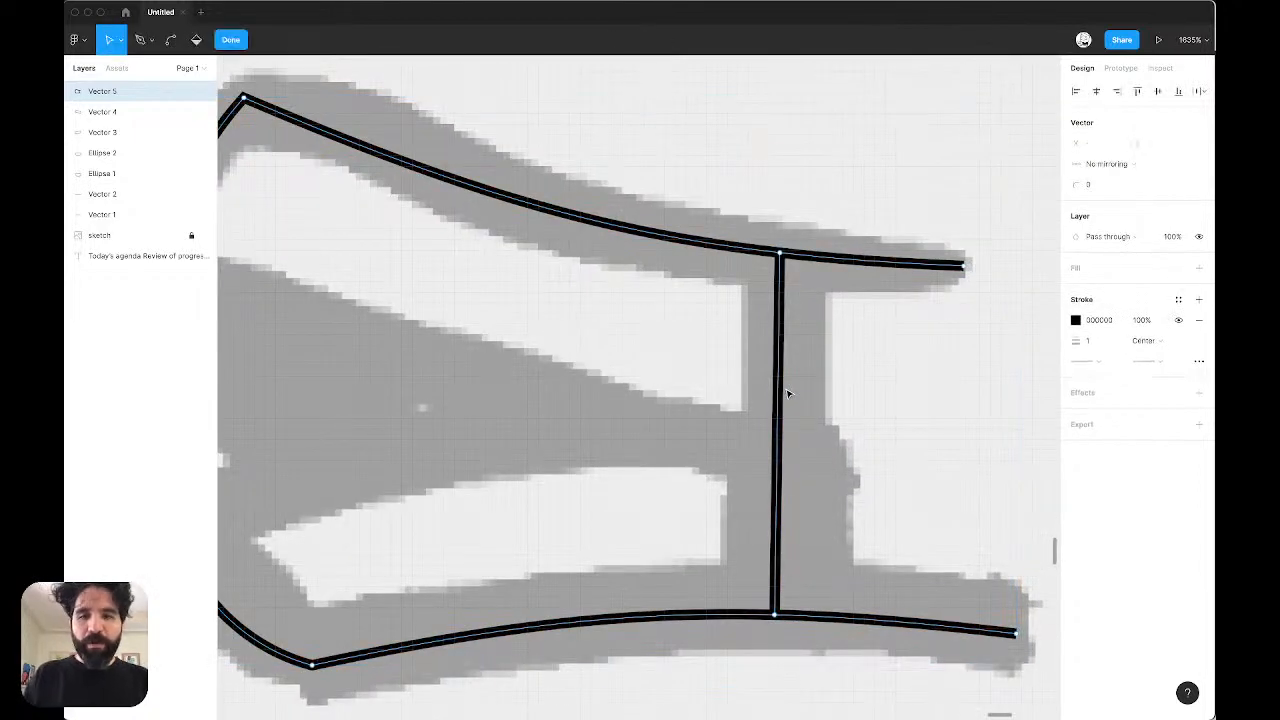
key("super")
left_click_drag(780, 417, 770, 420)
scroll(770, 420, "down", 5)
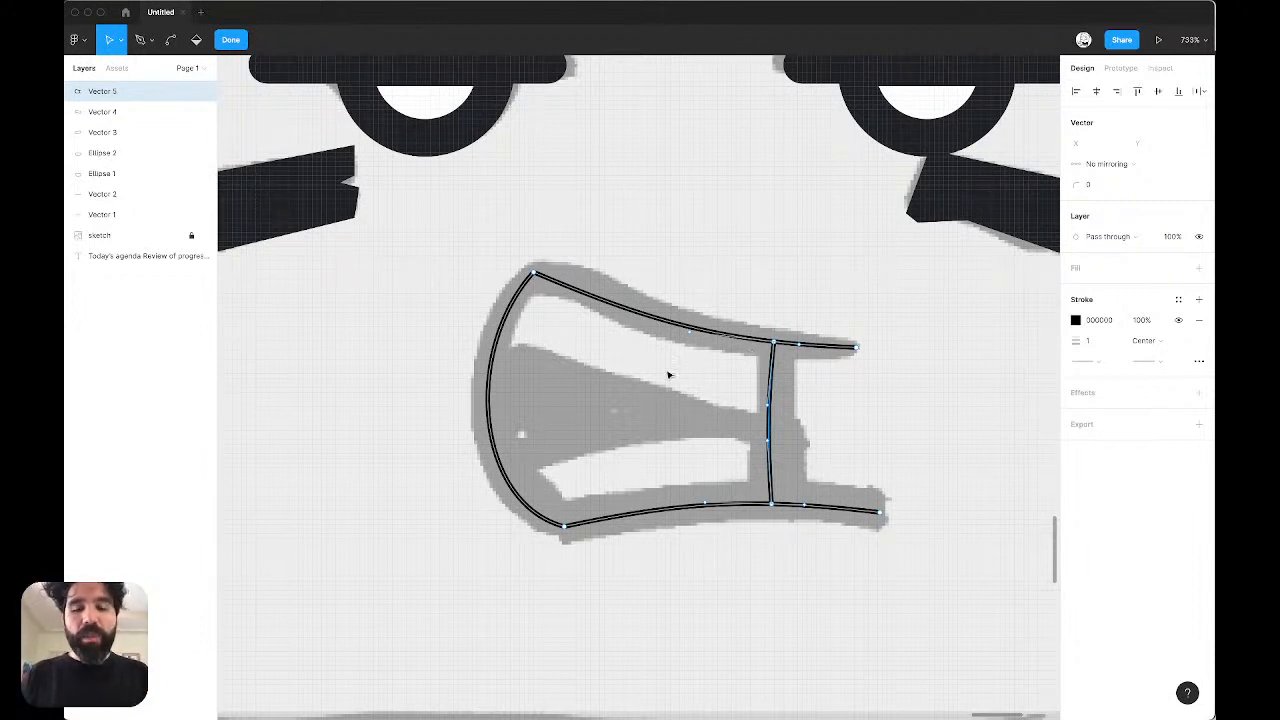
key("Escape")
key("Escape")
Step: Draw the upper teeth as a closed four-sided Pen path inside the mouth, about 54.5 by 30.5
scroll(466, 354, "up", 5)
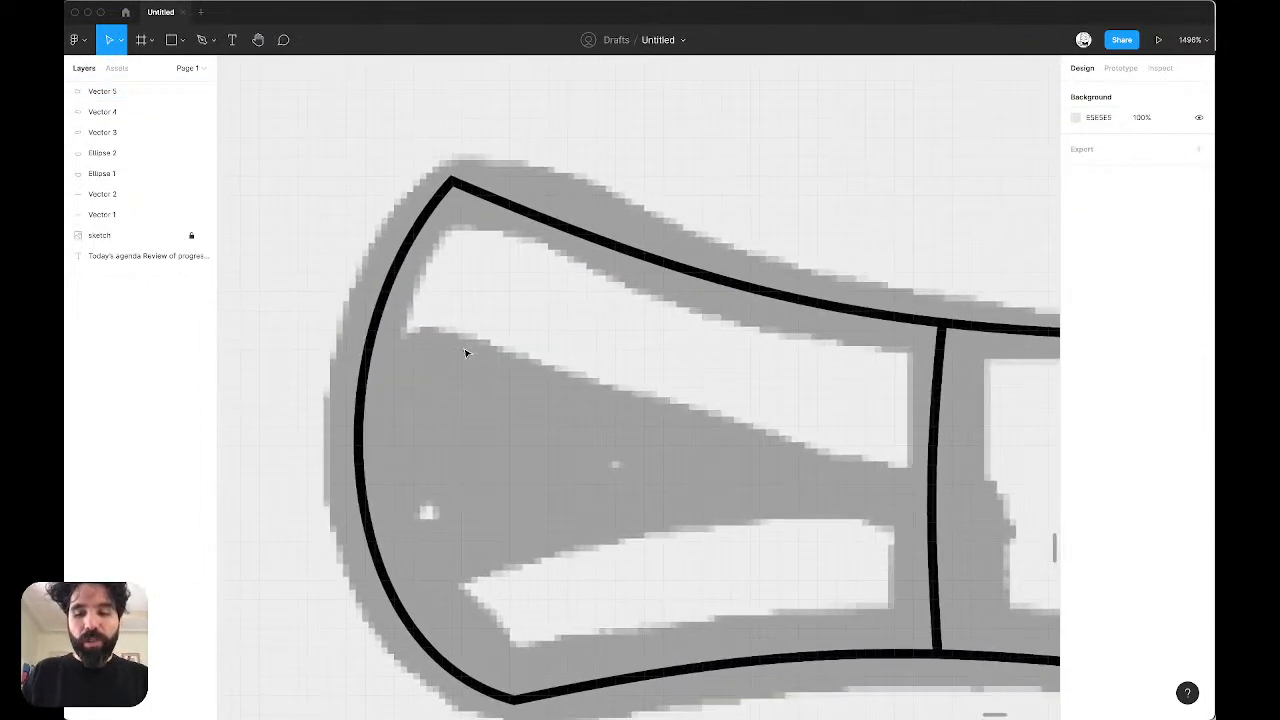
key("p")
left_click(409, 331)
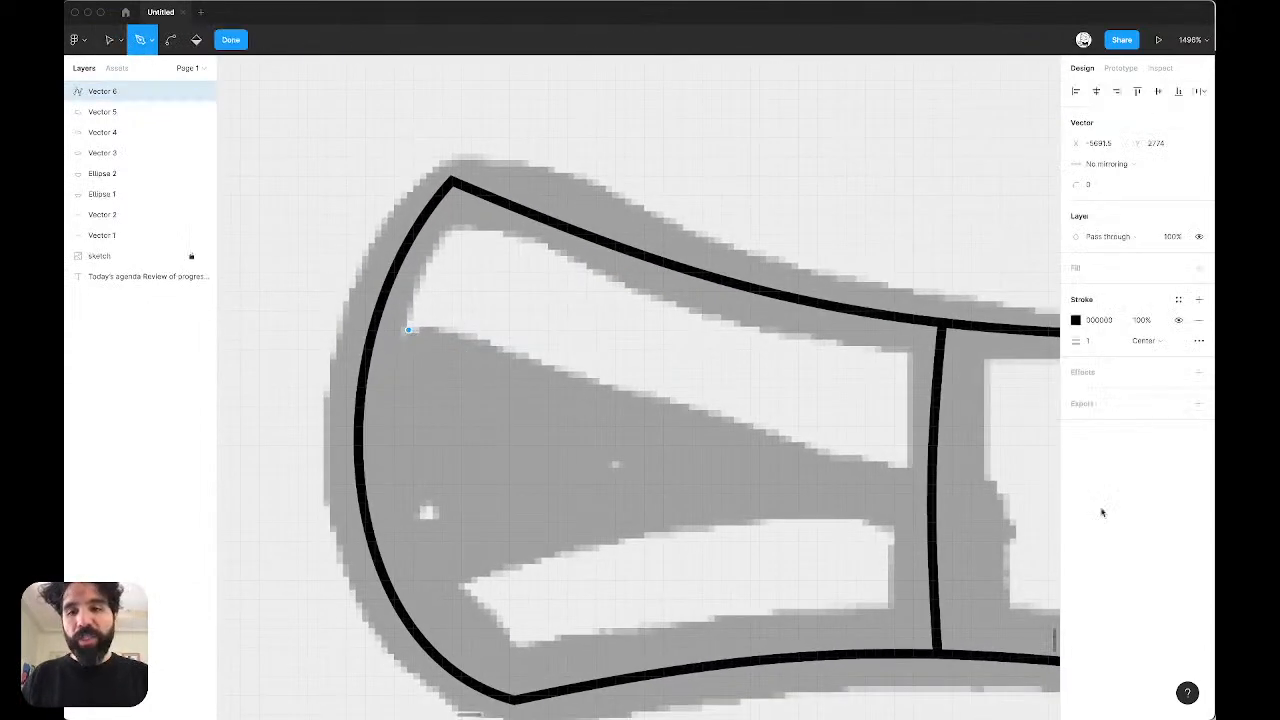
left_click(914, 473)
left_click(932, 320)
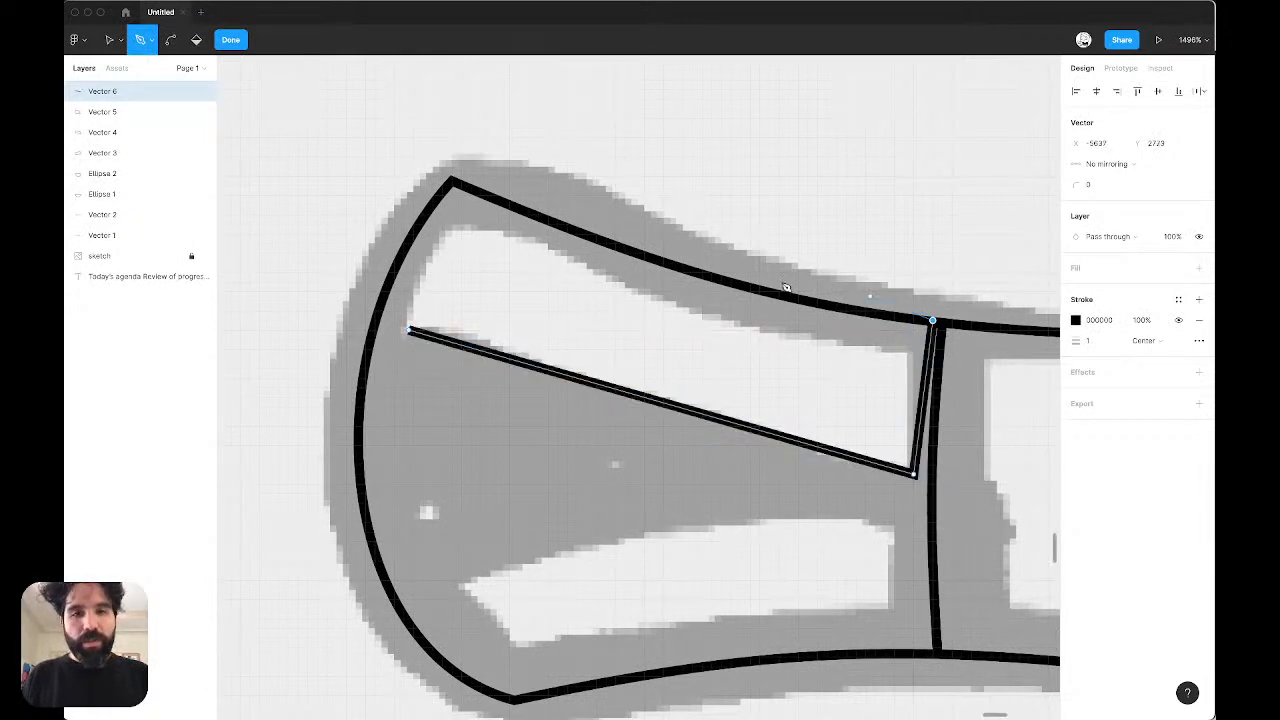
left_click(452, 183)
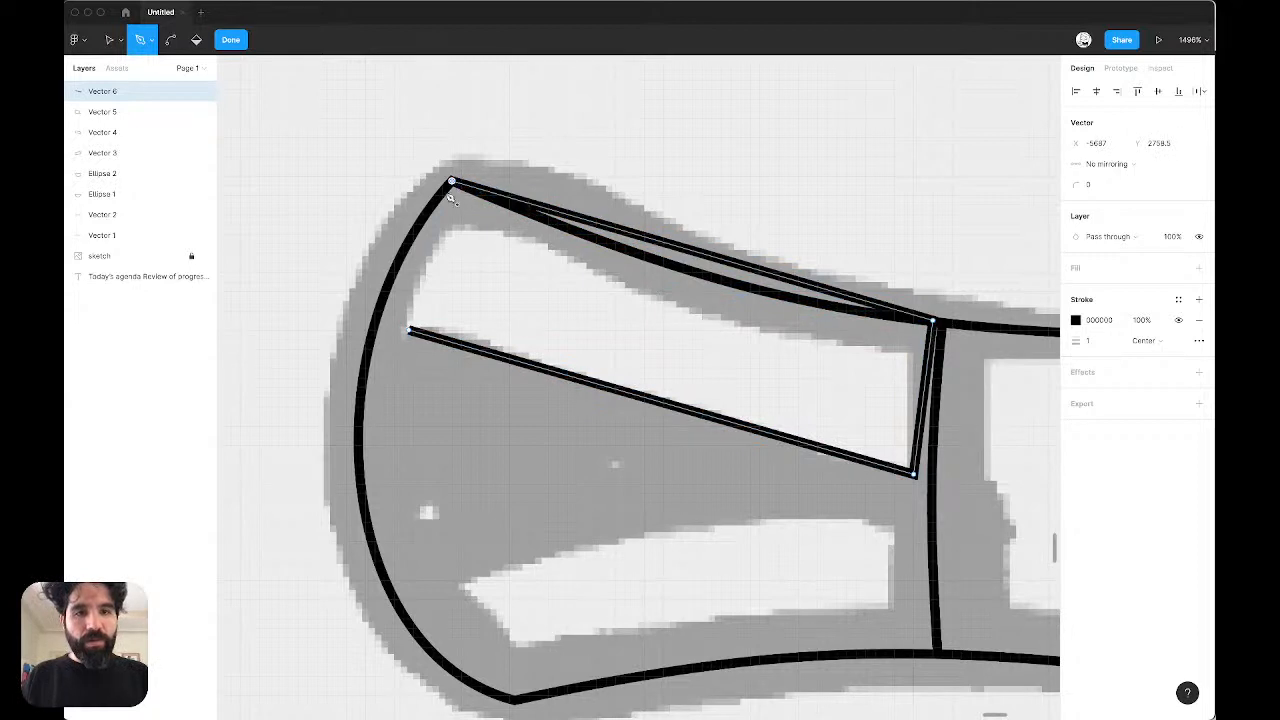
left_click(409, 331)
key("Escape")
key("Escape")
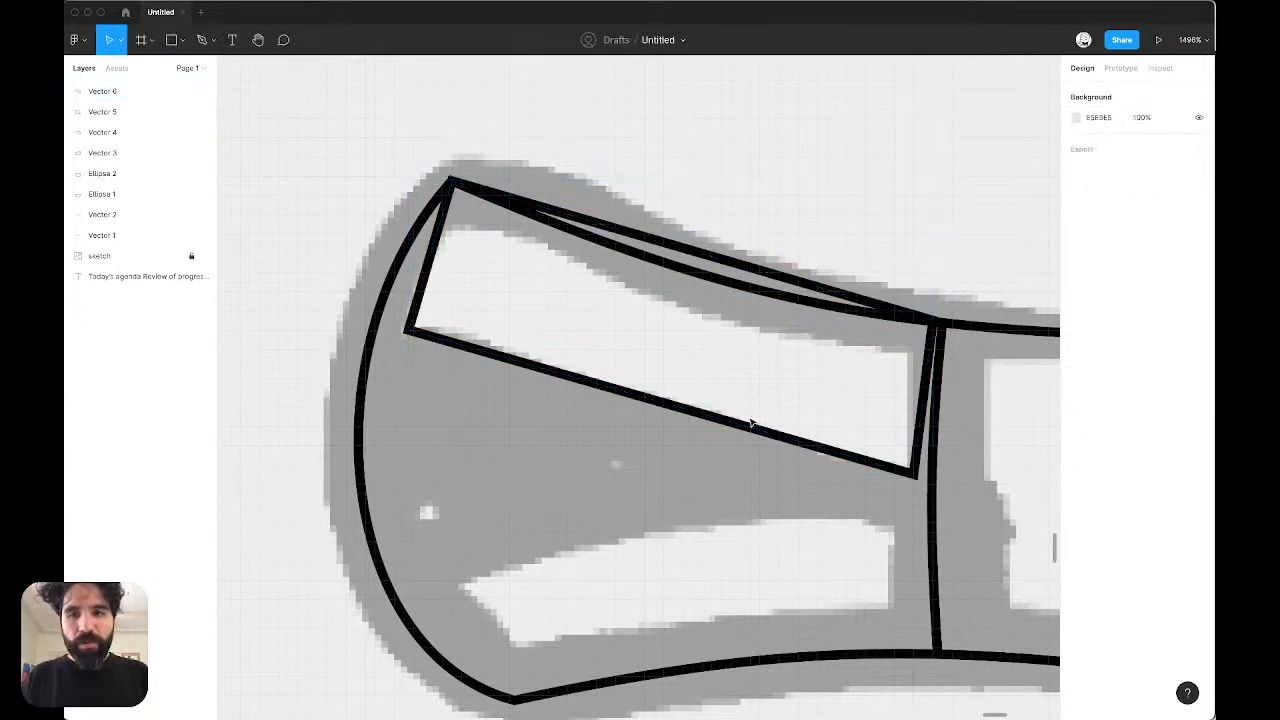
Step: Bend the upper edge of the upper teeth shape downward to follow the mouth's upper lip line
scroll(752, 424, "down", 2)
left_click(771, 296)
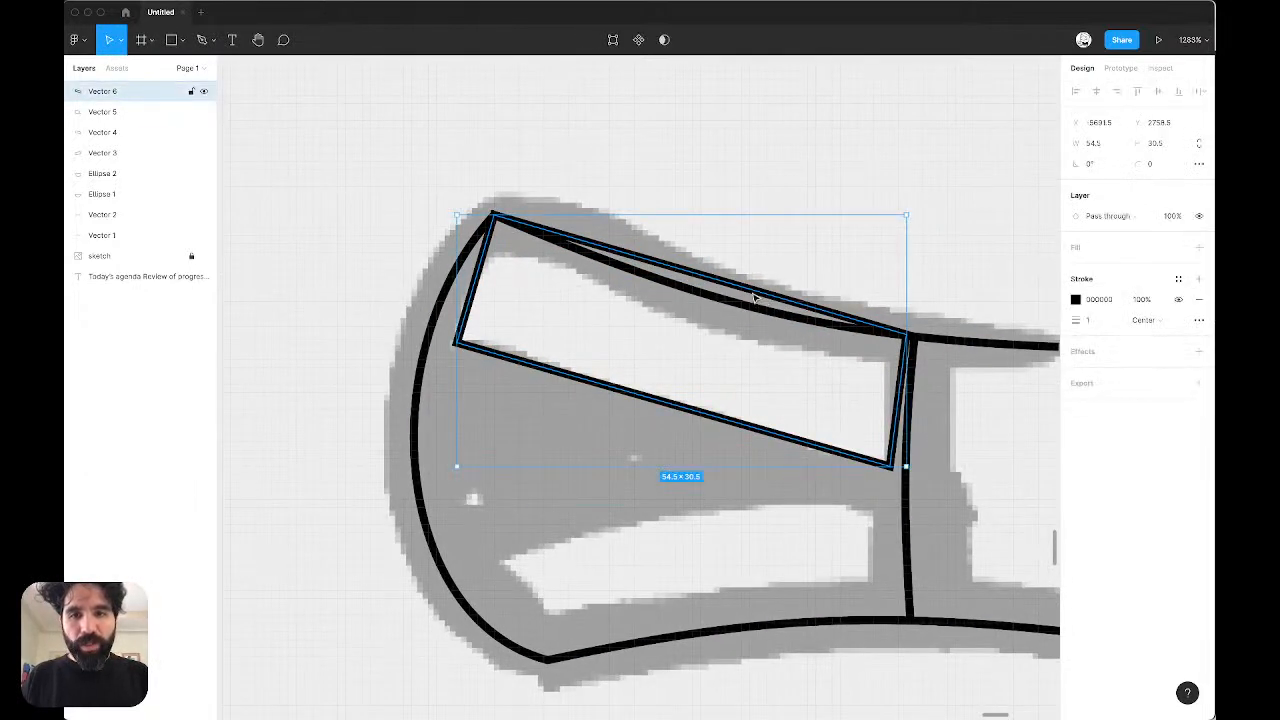
left_click(748, 304, "shift")
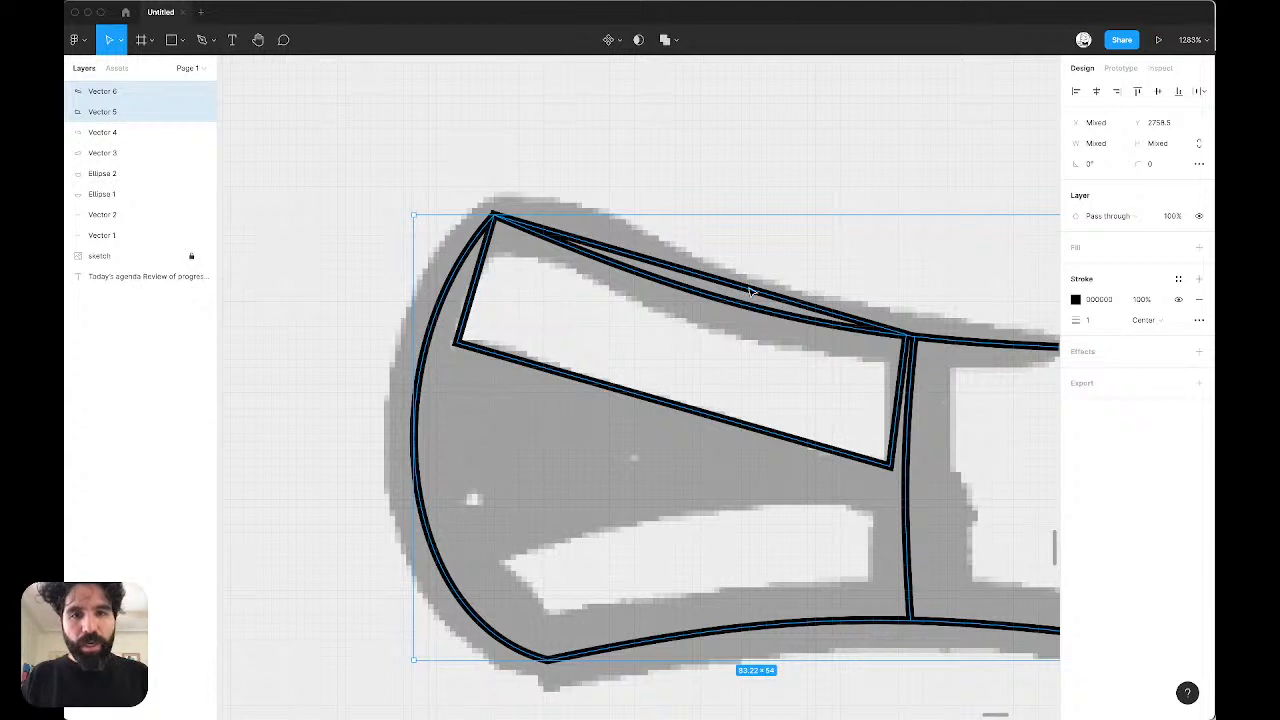
key("Escape")
left_click(481, 284)
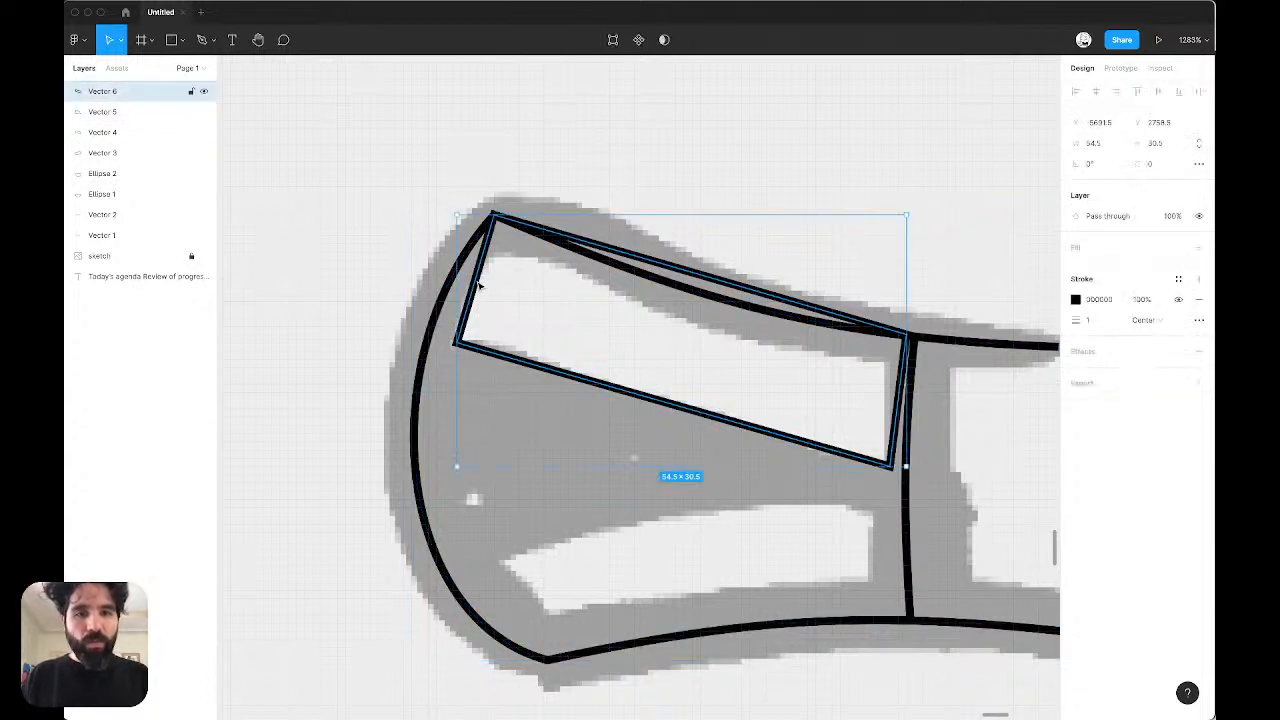
double_click(482, 287)
key("super")
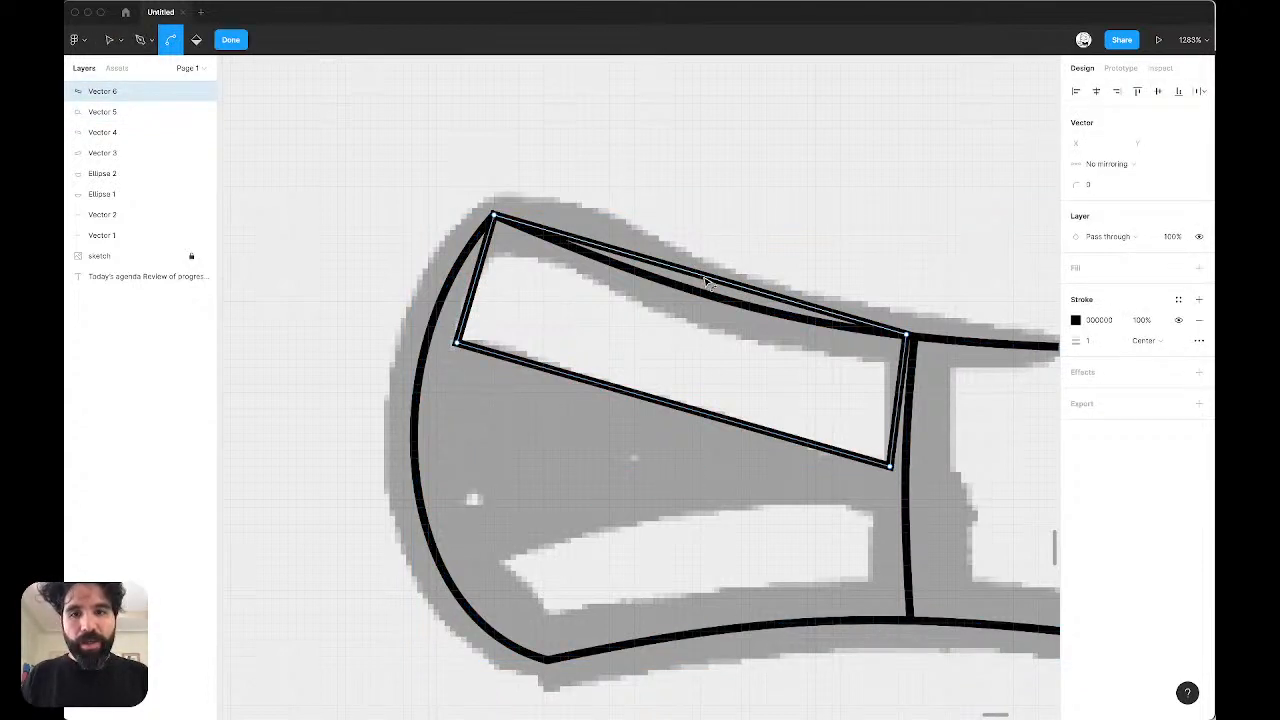
left_click_drag(705, 280, 707, 293)
key("Escape")
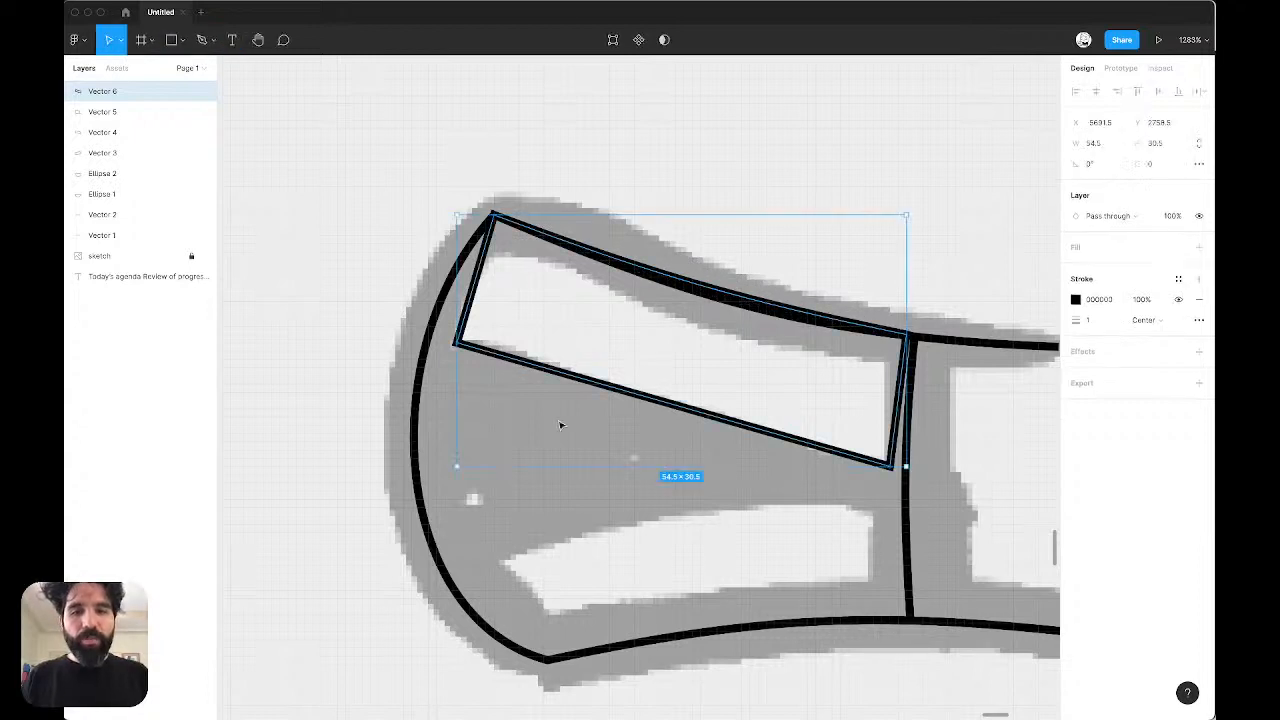
Step: Bend the lower edge of the upper teeth shape slightly downward along the sketch, then deselect the shape
scroll(893, 512, "down", 2)
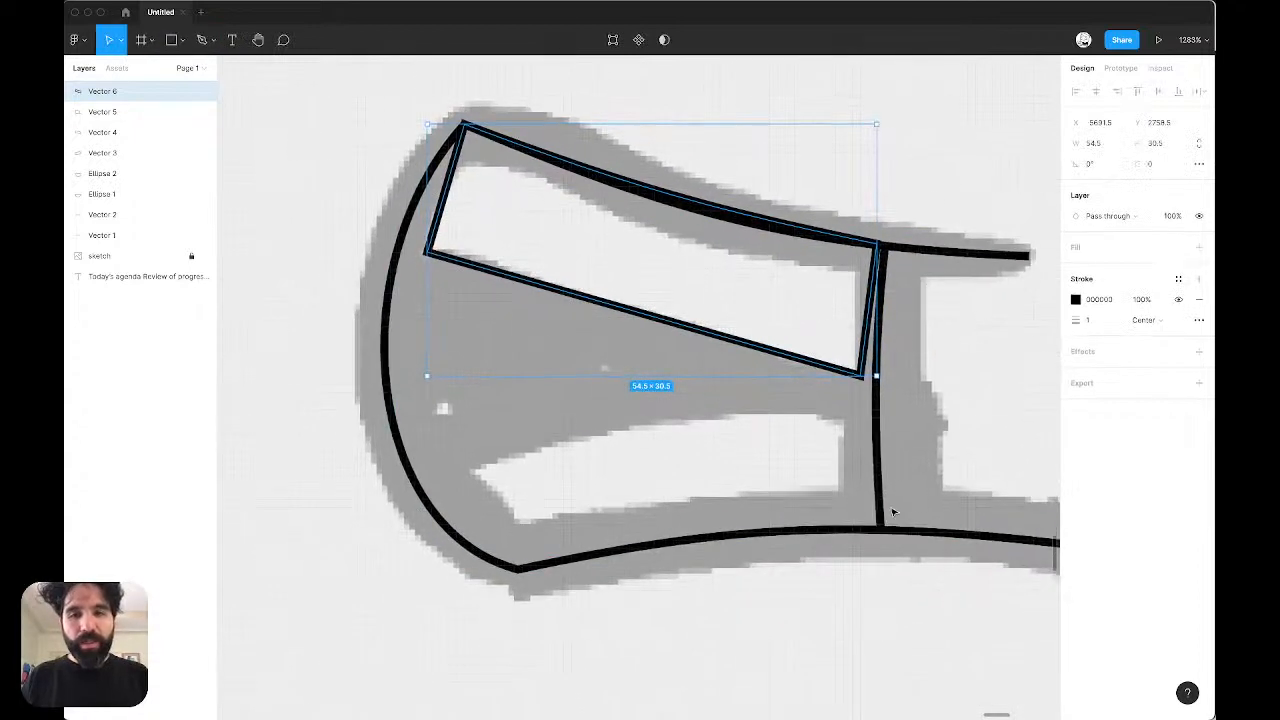
double_click(657, 317)
key("super")
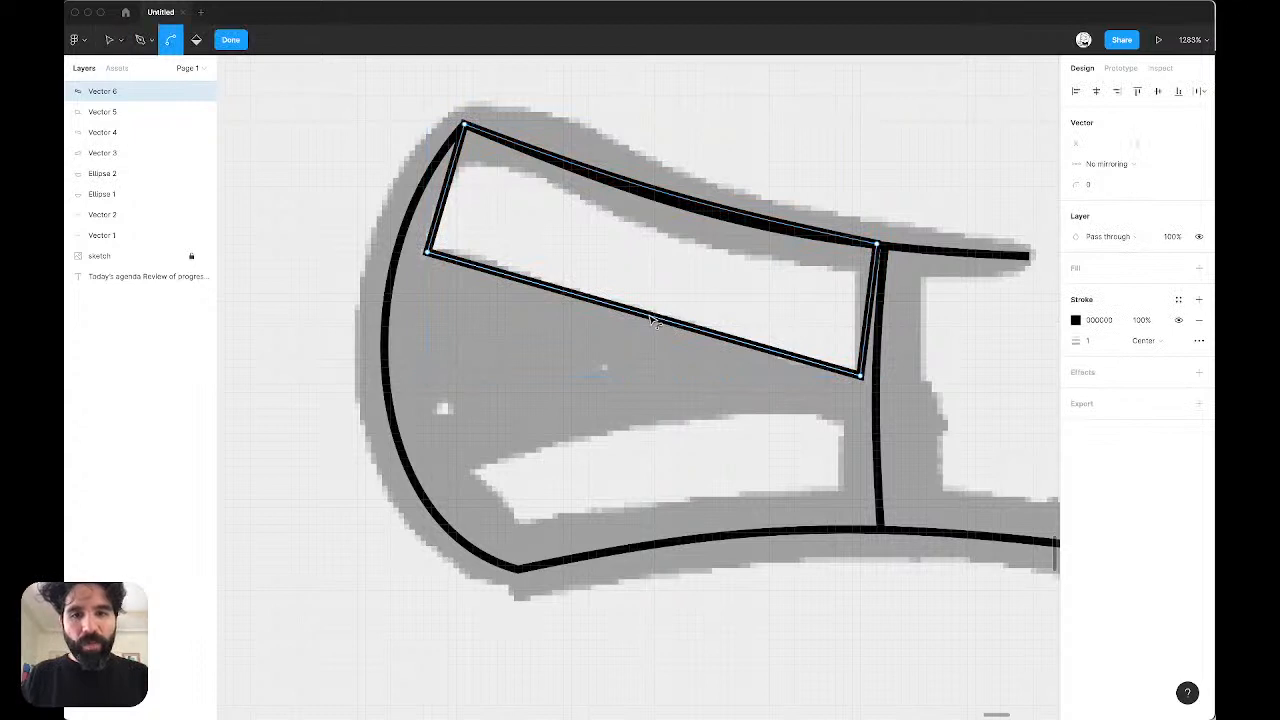
left_click_drag(654, 316, 645, 334)
key("Escape")
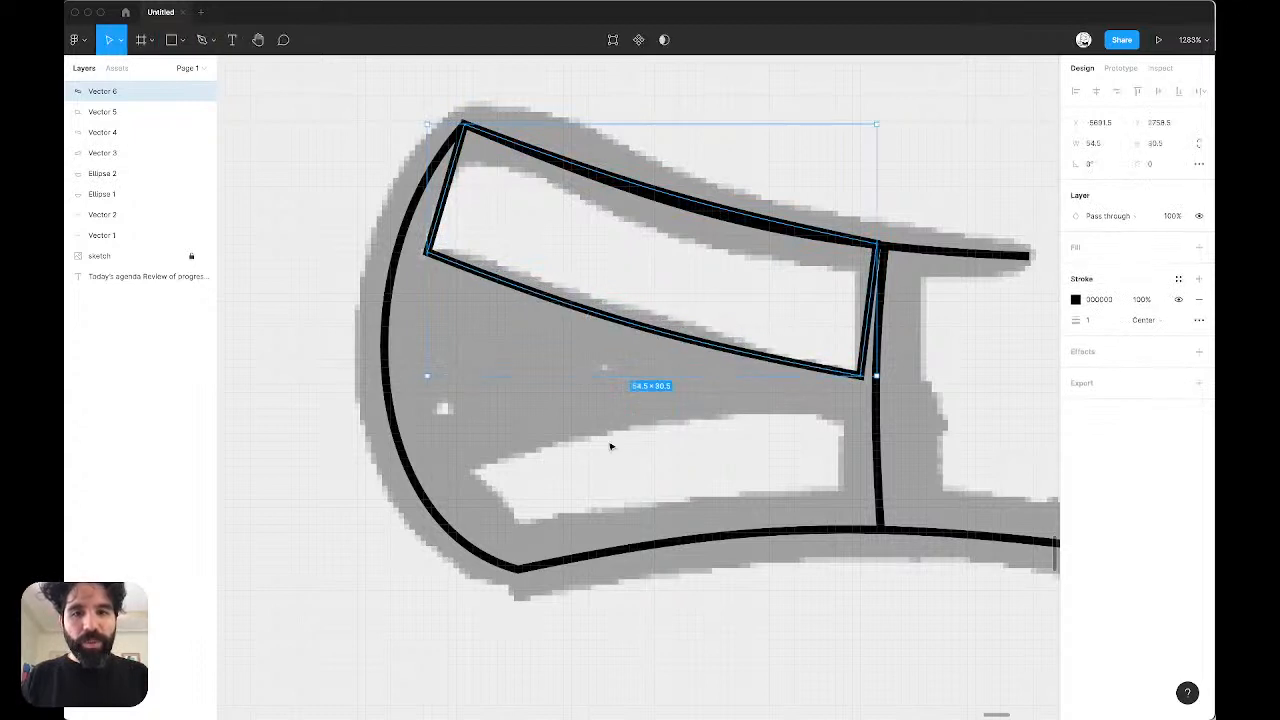
scroll(555, 503, "down", 2)
left_click(555, 503)
Step: Draw the lower teeth as a closed four-sided Pen path just above the mouth's lower lip line, about 47.5 wide
scroll(517, 486, "up", 5)
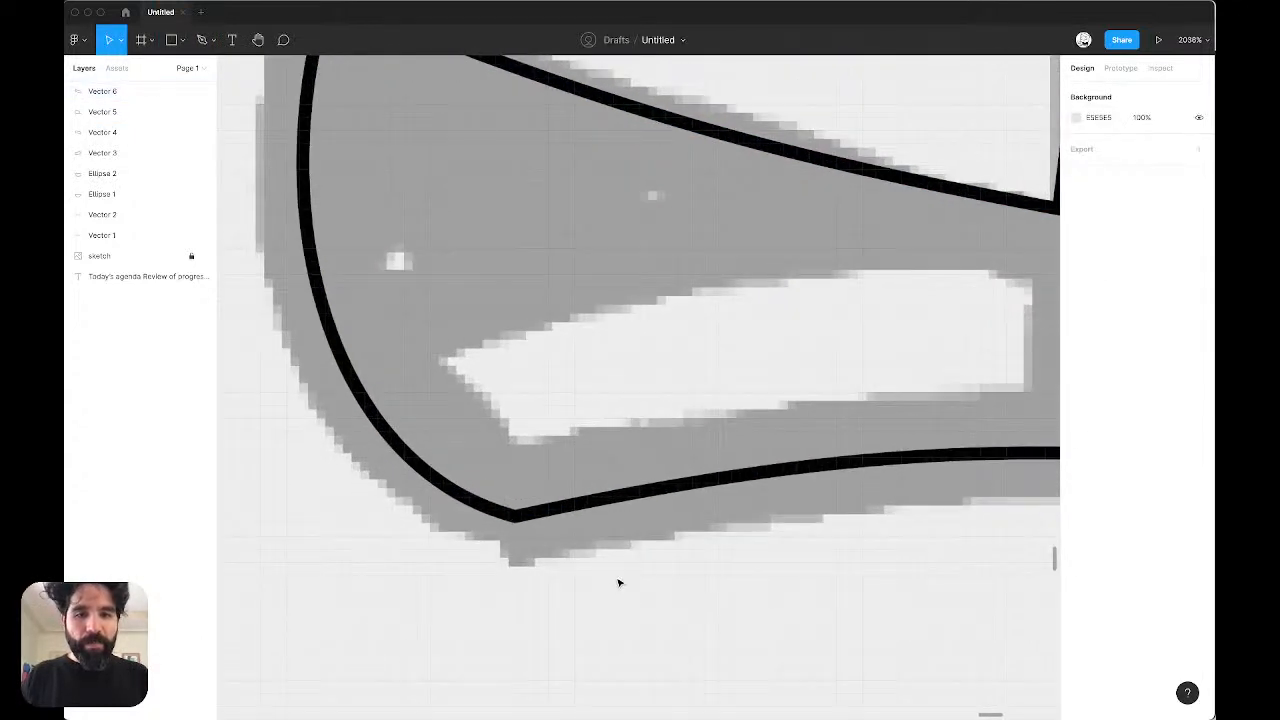
key("p")
left_click(414, 366)
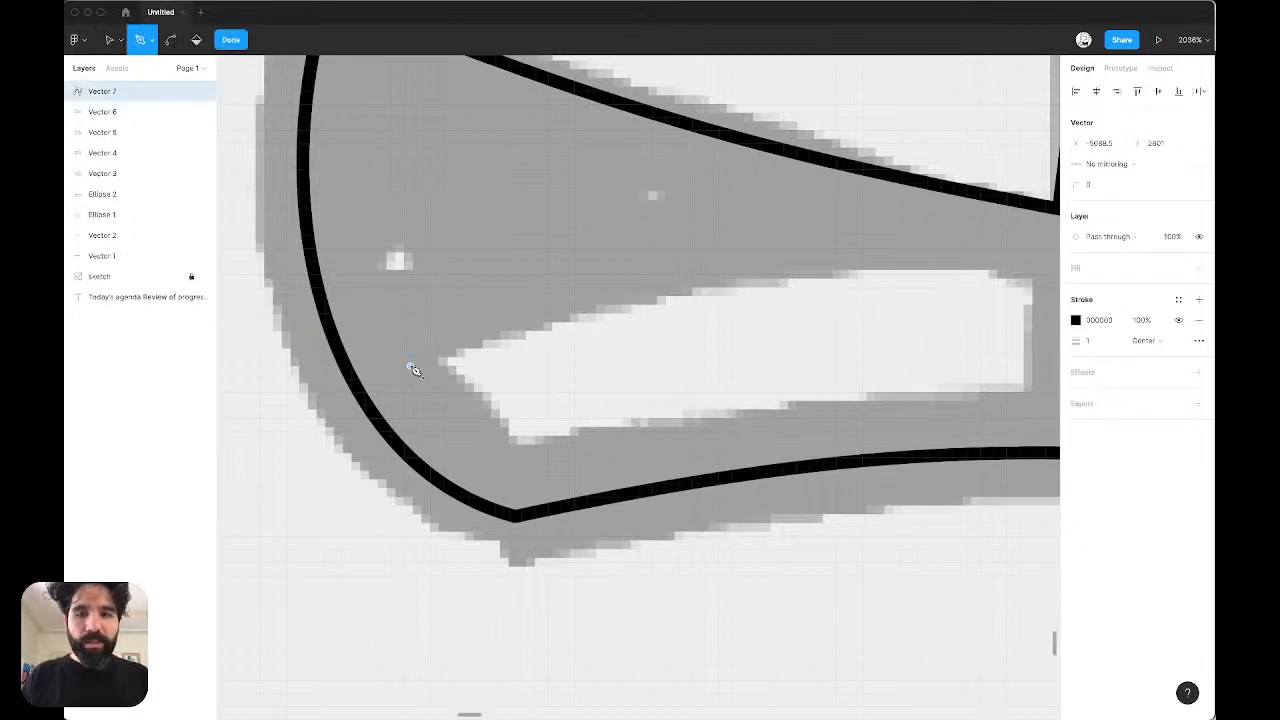
scroll(418, 368, "right", 5)
left_click(750, 327)
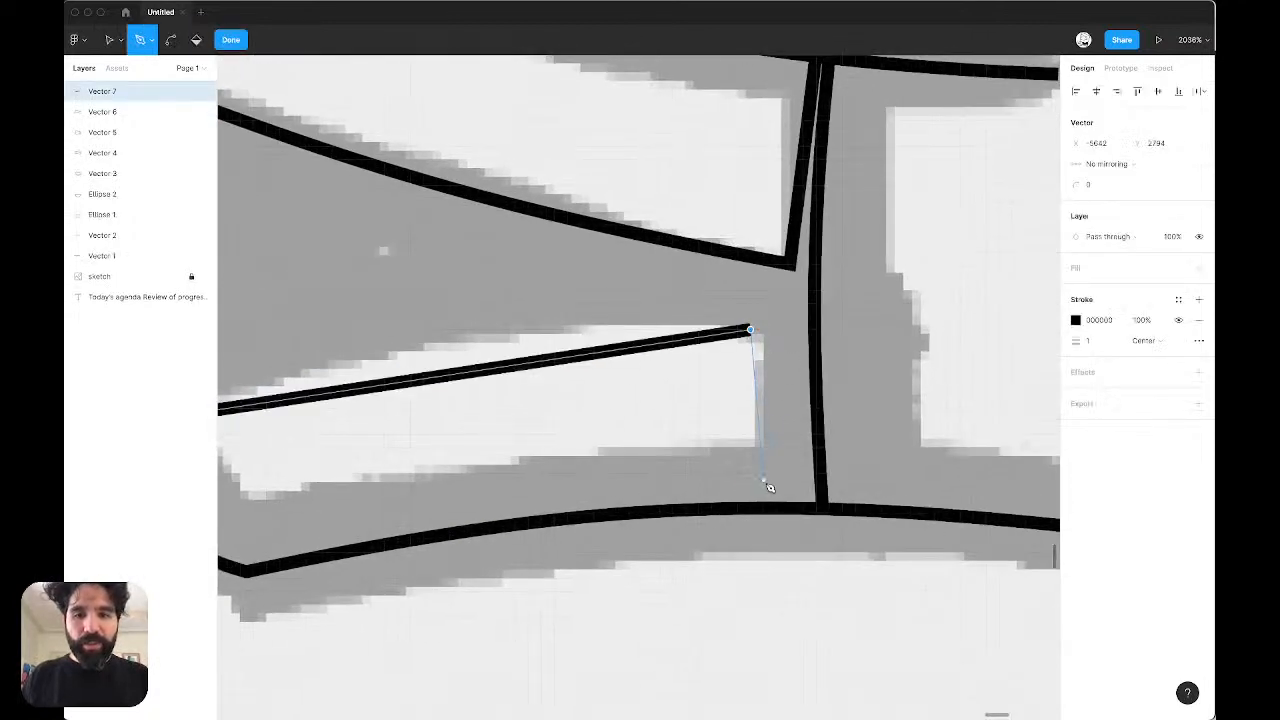
left_click(762, 478)
scroll(768, 486, "left", 3)
scroll(768, 486, "left", 5)
left_click(527, 501)
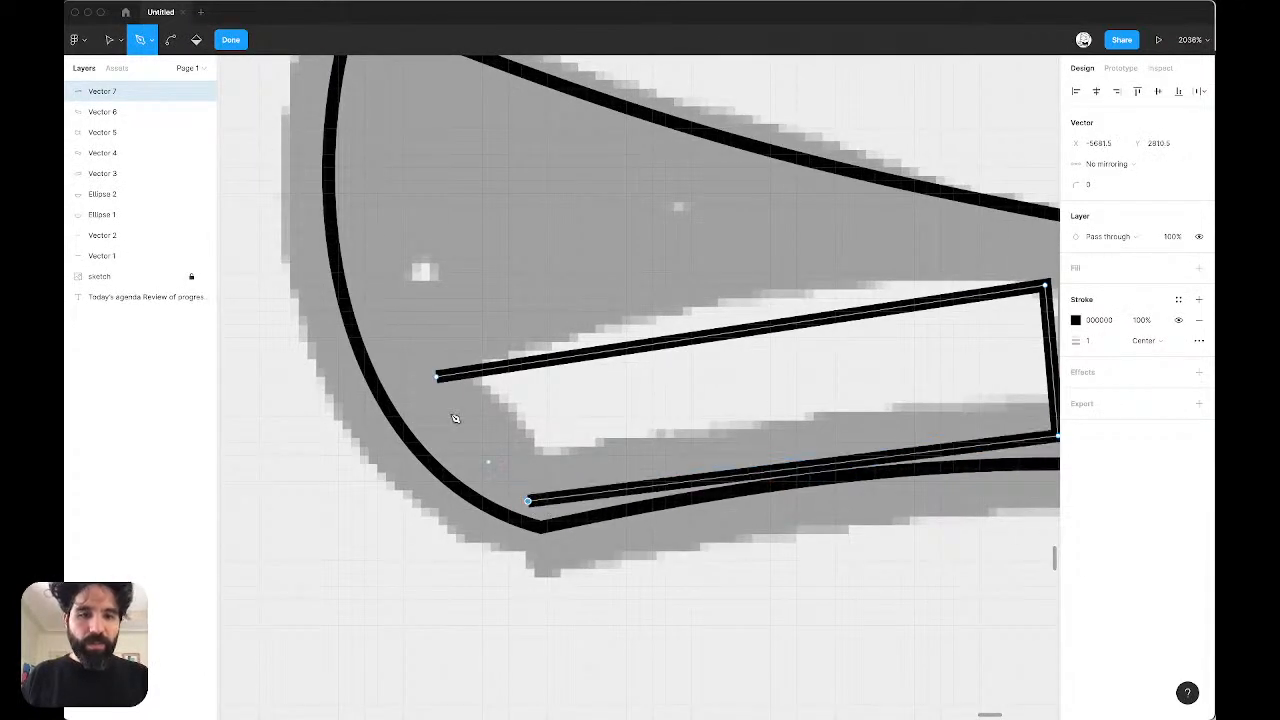
left_click(436, 375)
key("Escape")
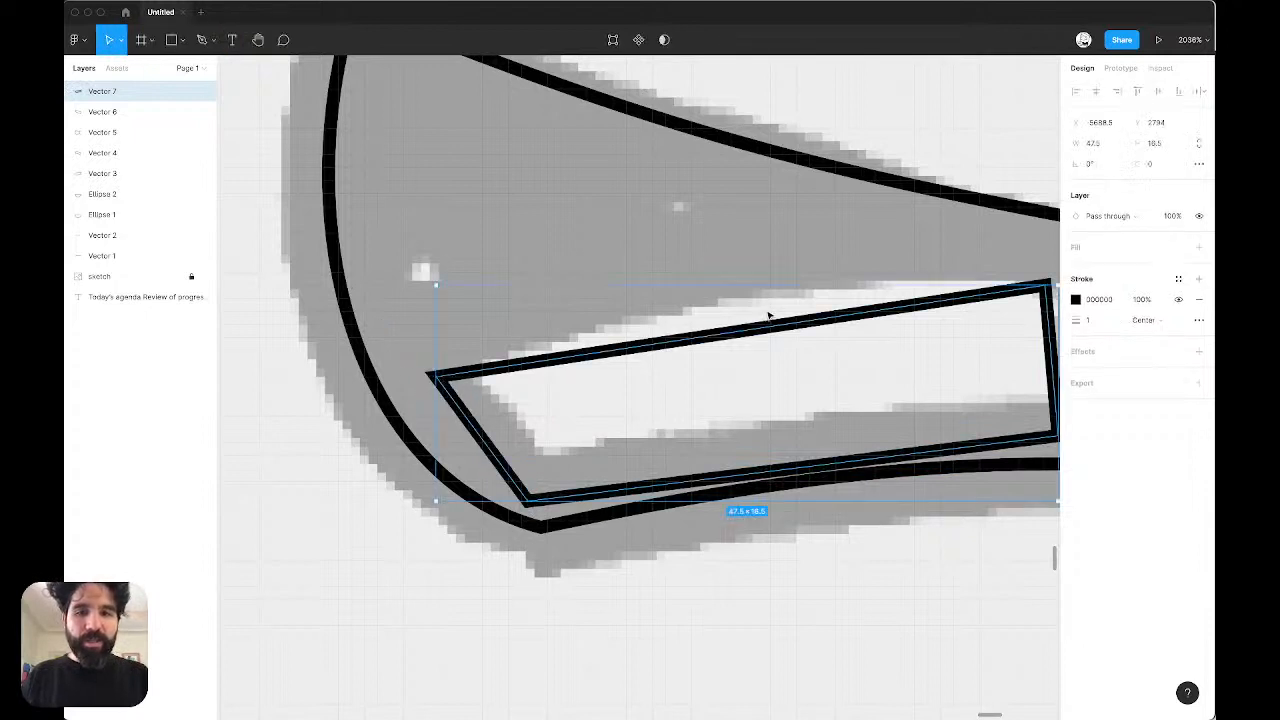
Step: Bend the upper edge of the lower teeth shape upward to follow the sketch
key("Escape")
scroll(818, 329, "up", 2)
scroll(818, 329, "up", 3)
left_click(748, 443)
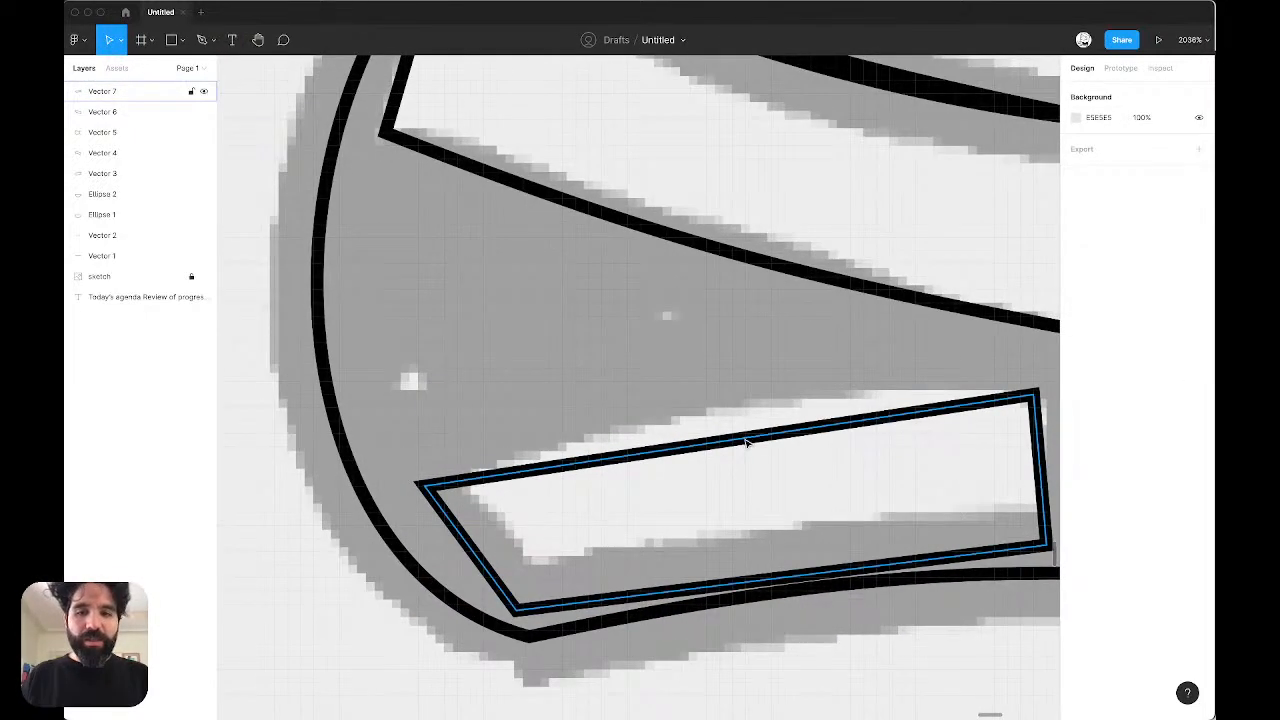
double_click(745, 441)
left_click_drag(742, 443, 740, 417)
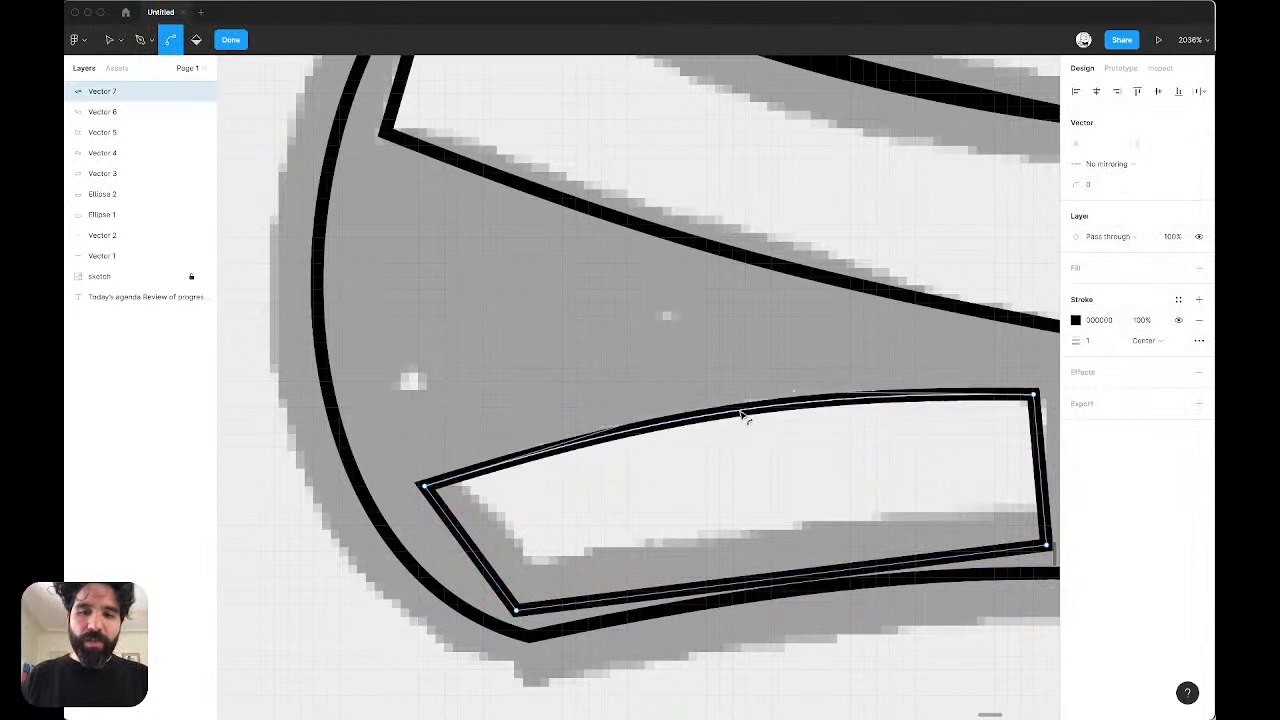
scroll(740, 417, "down", 5)
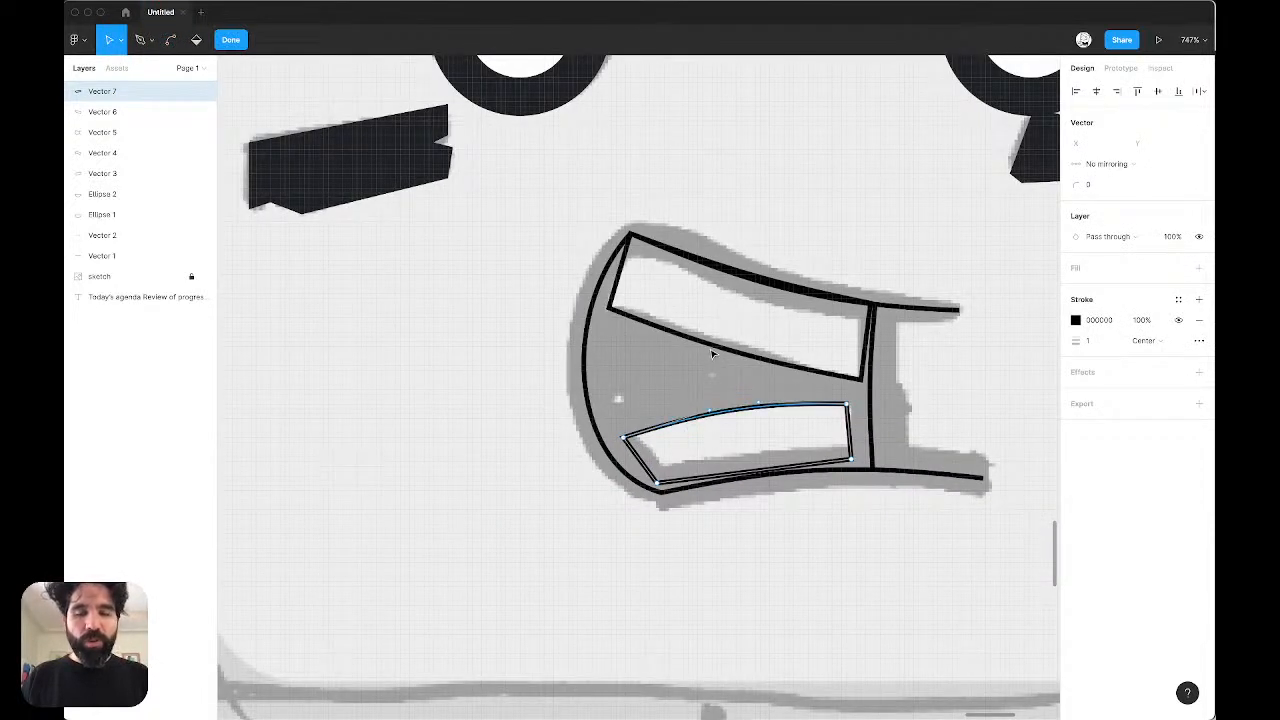
scroll(744, 456, "up", 5)
key("Escape")
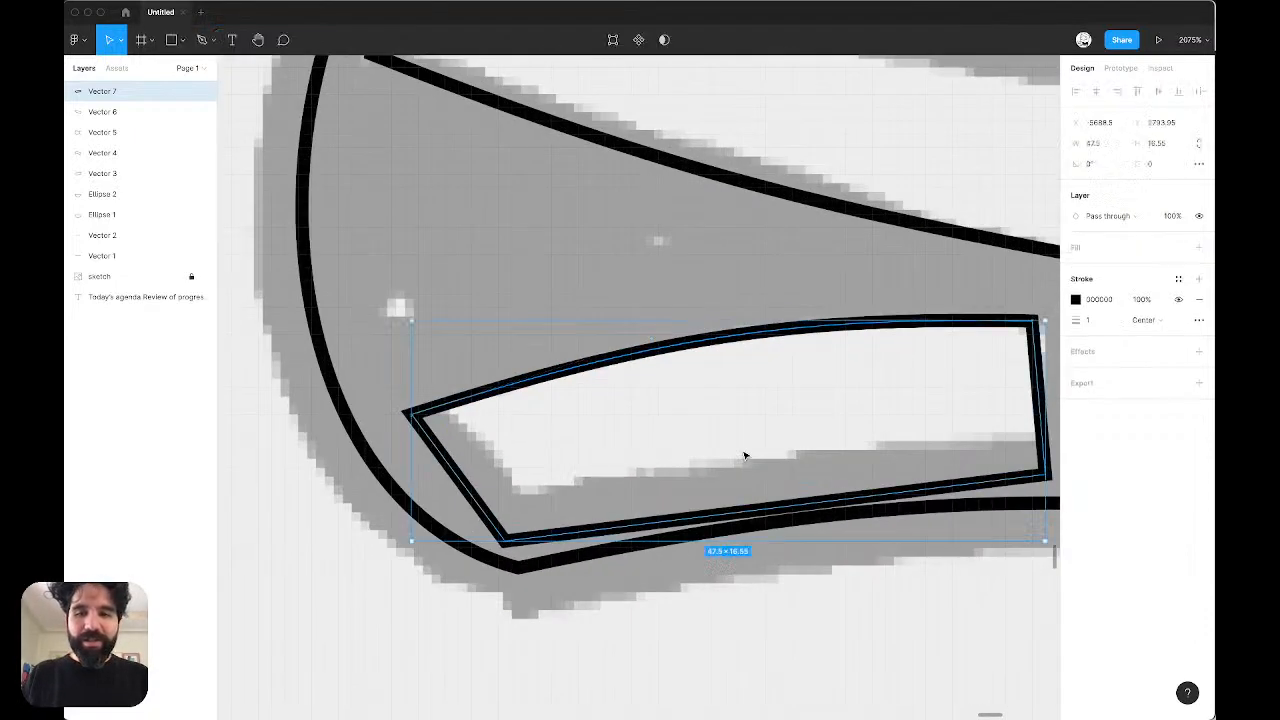
Step: Bend the lower edge of the lower teeth shape upward, parallel to the mouth's lower lip line
key("Return")
key("super")
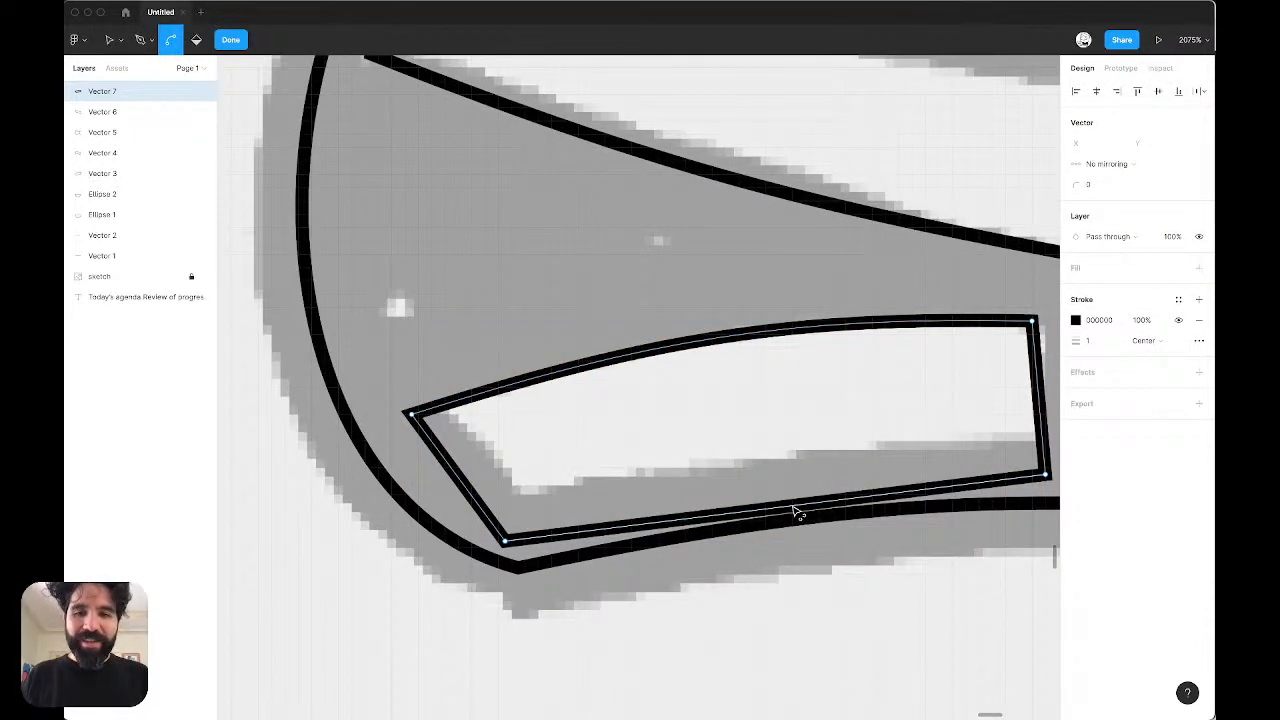
left_click_drag(796, 508, 797, 469)
scroll(799, 469, "down", 3)
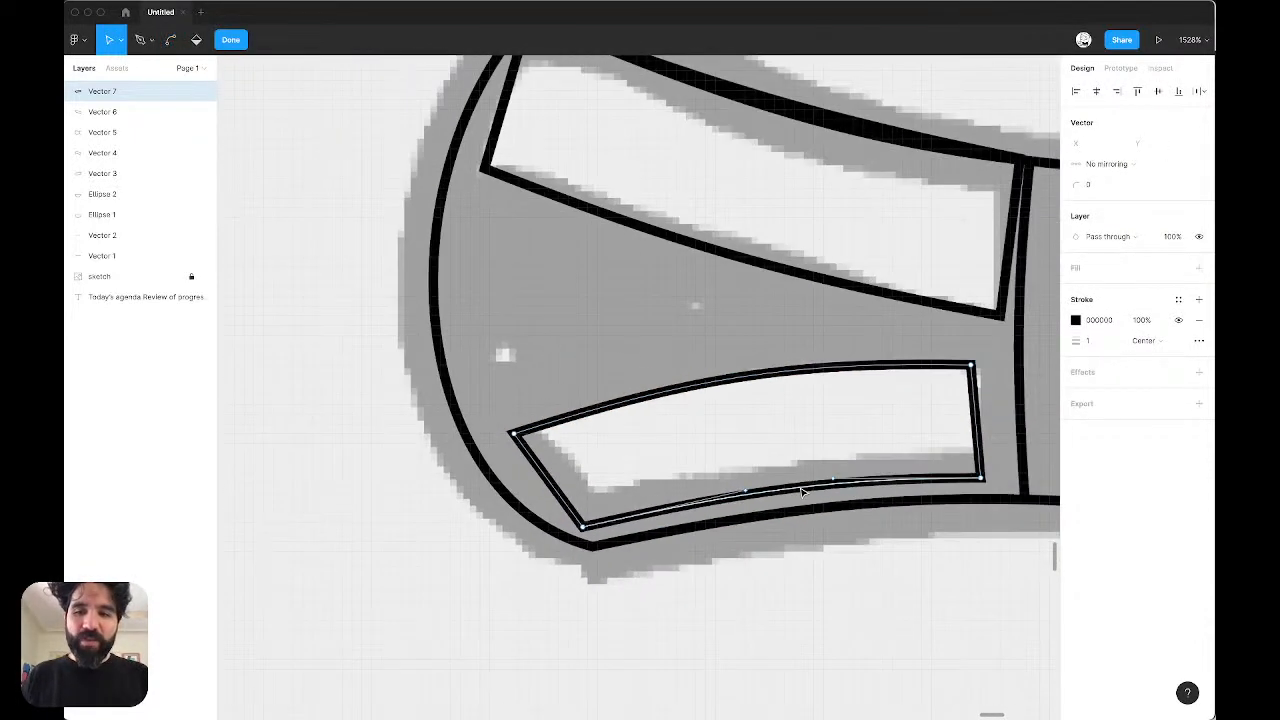
Step: Nudge the two inner-end corner points of the lower teeth so that edge is vertical, leaving the shape 46.5 wide, then deselect it
left_click(860, 379)
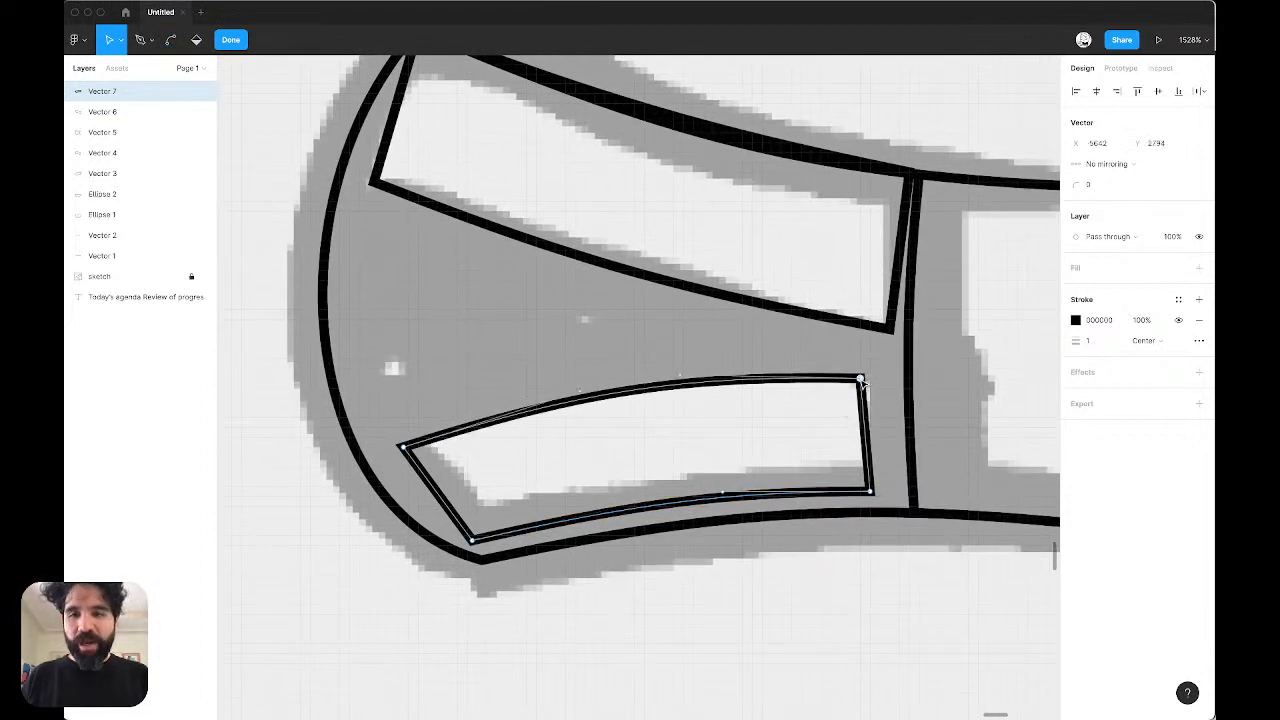
key("Right")
key("Left")
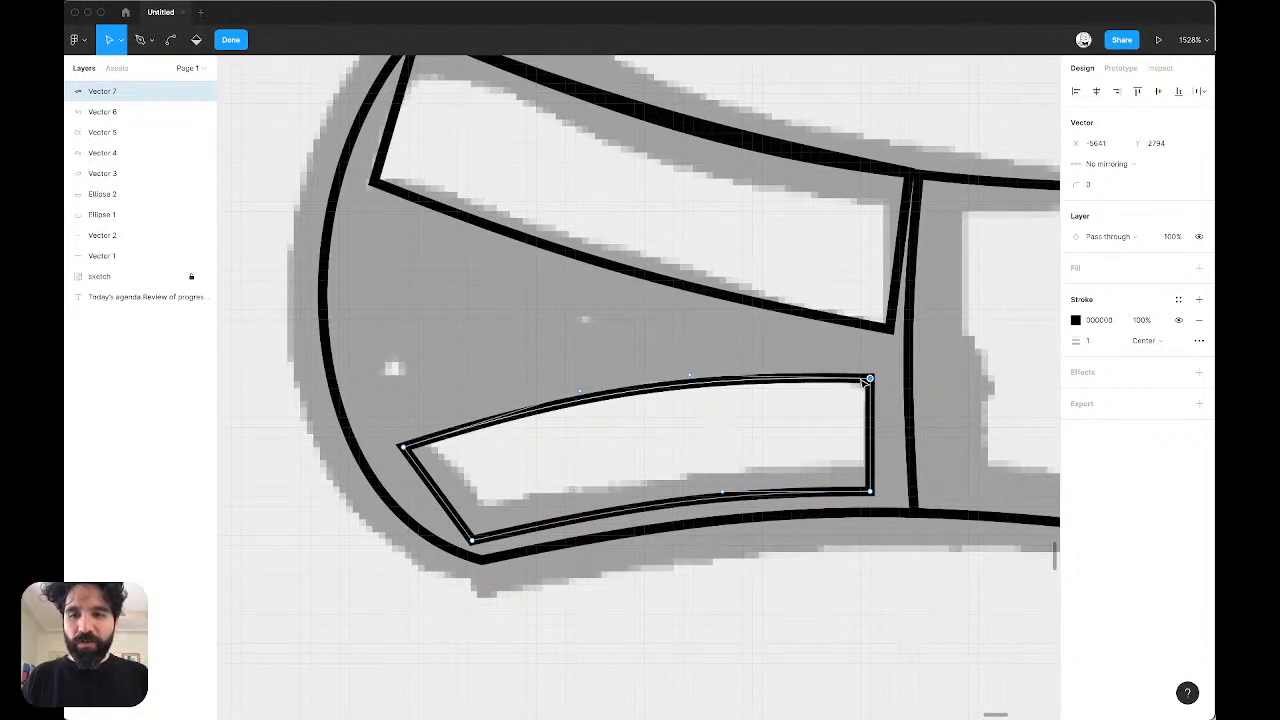
left_click(870, 492)
key("Left")
left_click(870, 378)
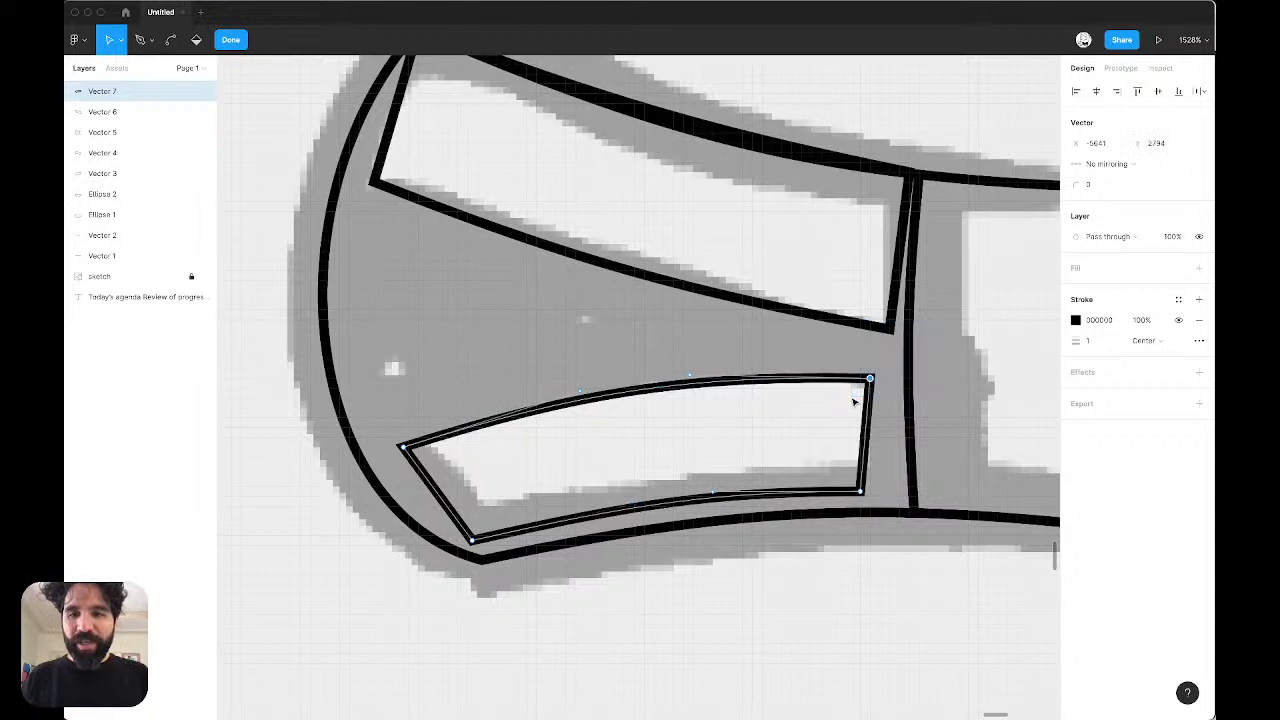
key("Left")
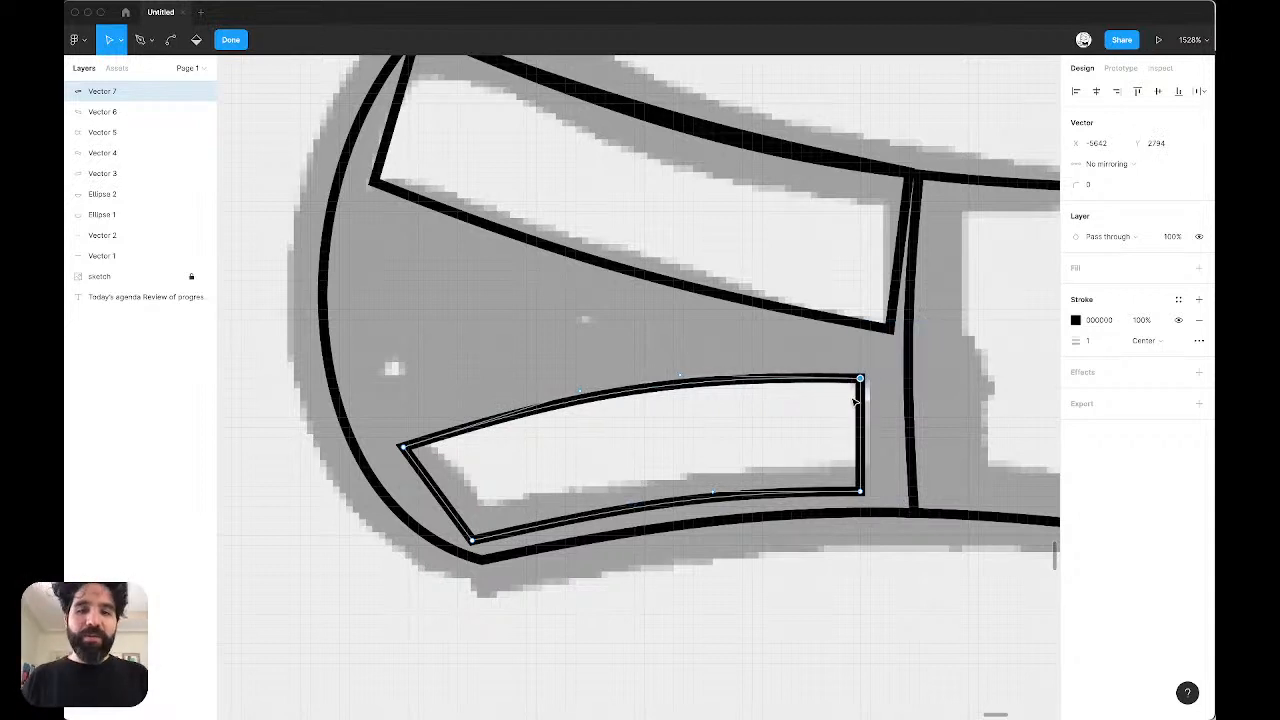
key("Escape")
key("Escape")
Step: Set the mouth outline's stroke weight to 8 and give it round joins
scroll(686, 374, "down", 5)
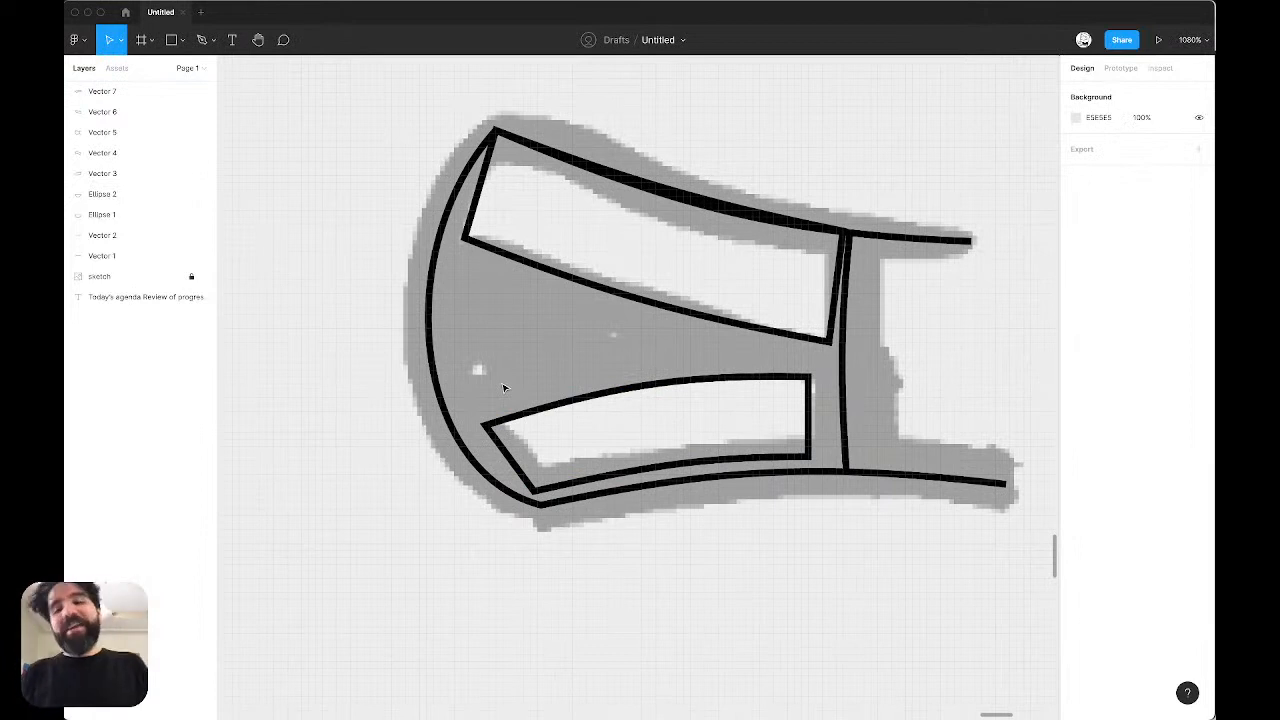
scroll(503, 388, "down", 8)
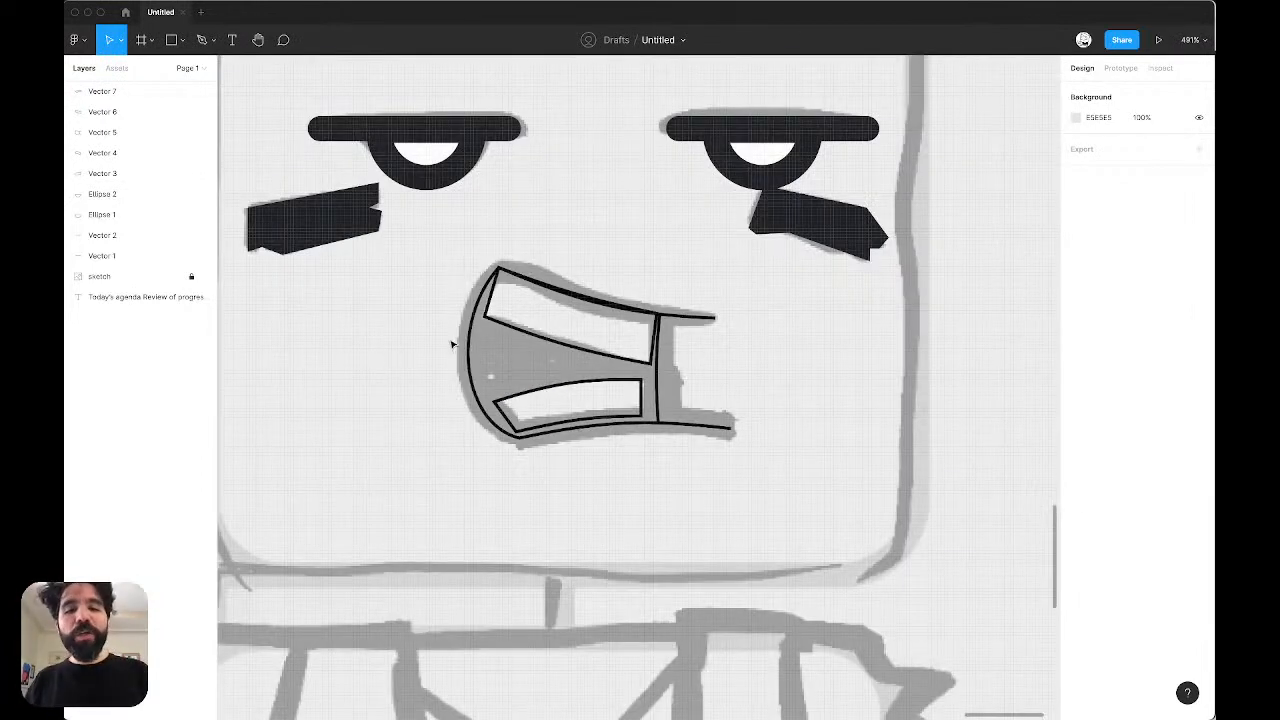
left_click(470, 338)
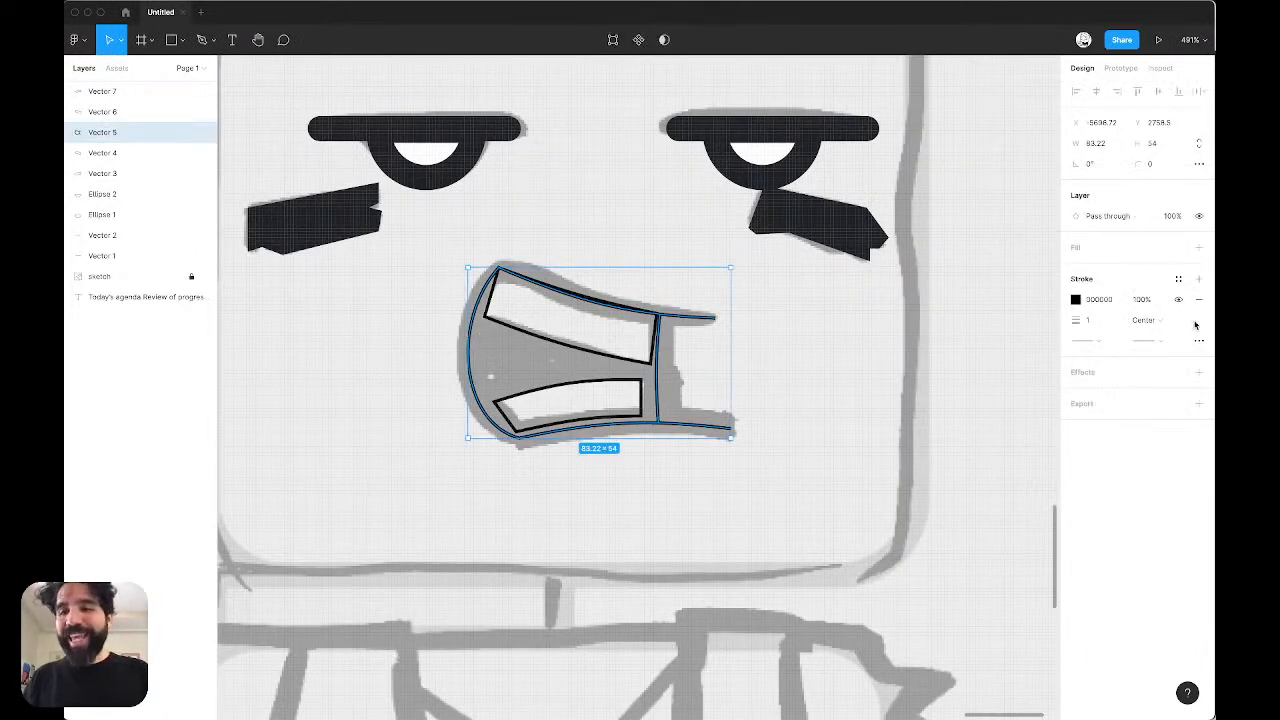
left_click(1102, 325)
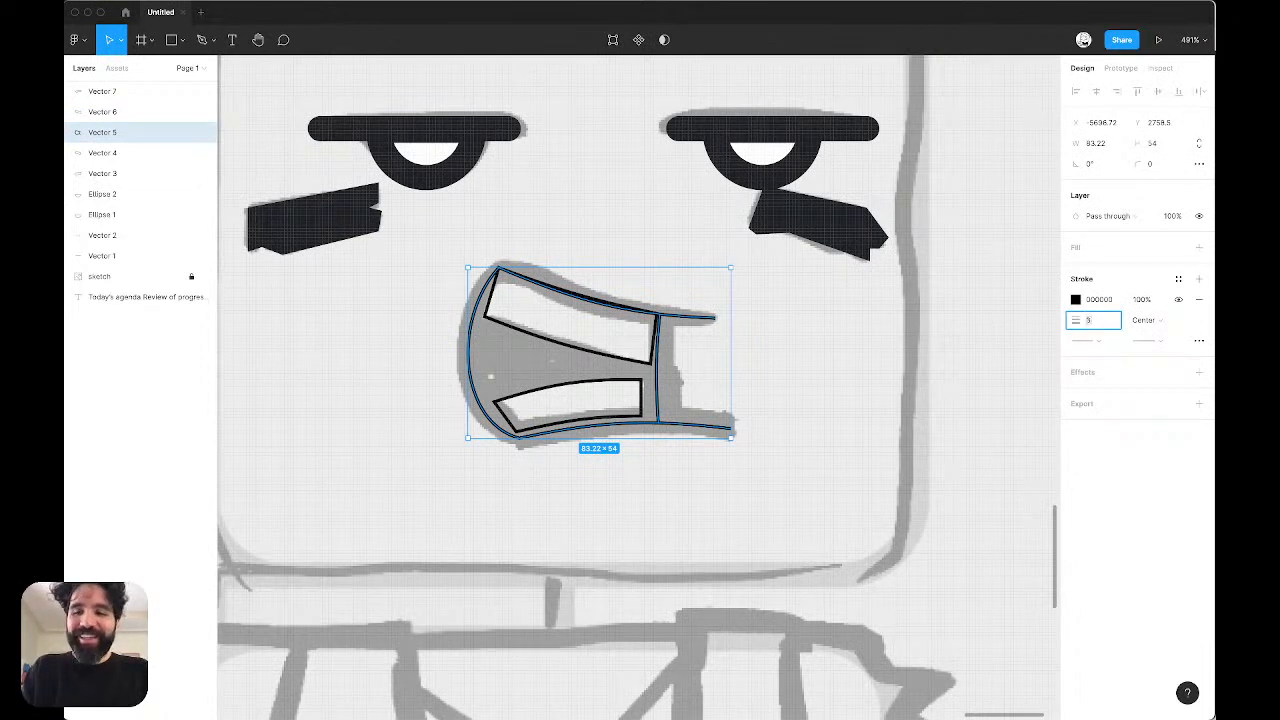
type("8")
key("Return")
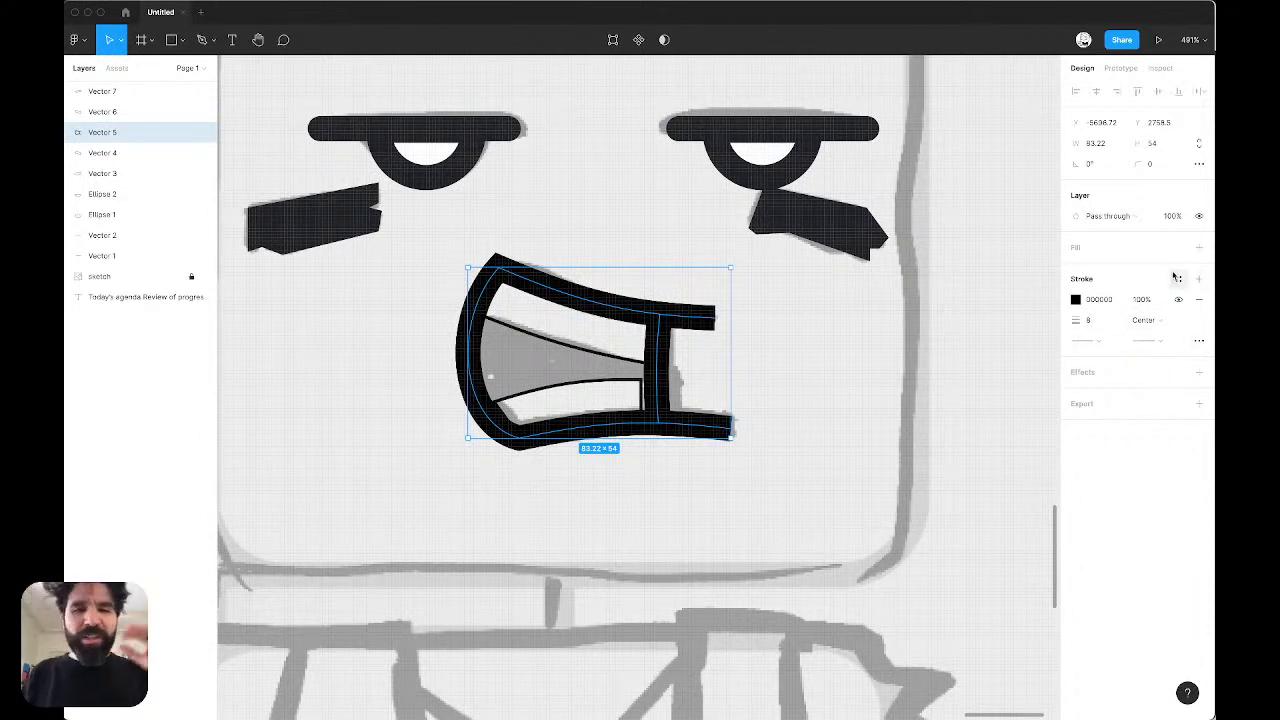
left_click(1199, 340)
left_click(1045, 403)
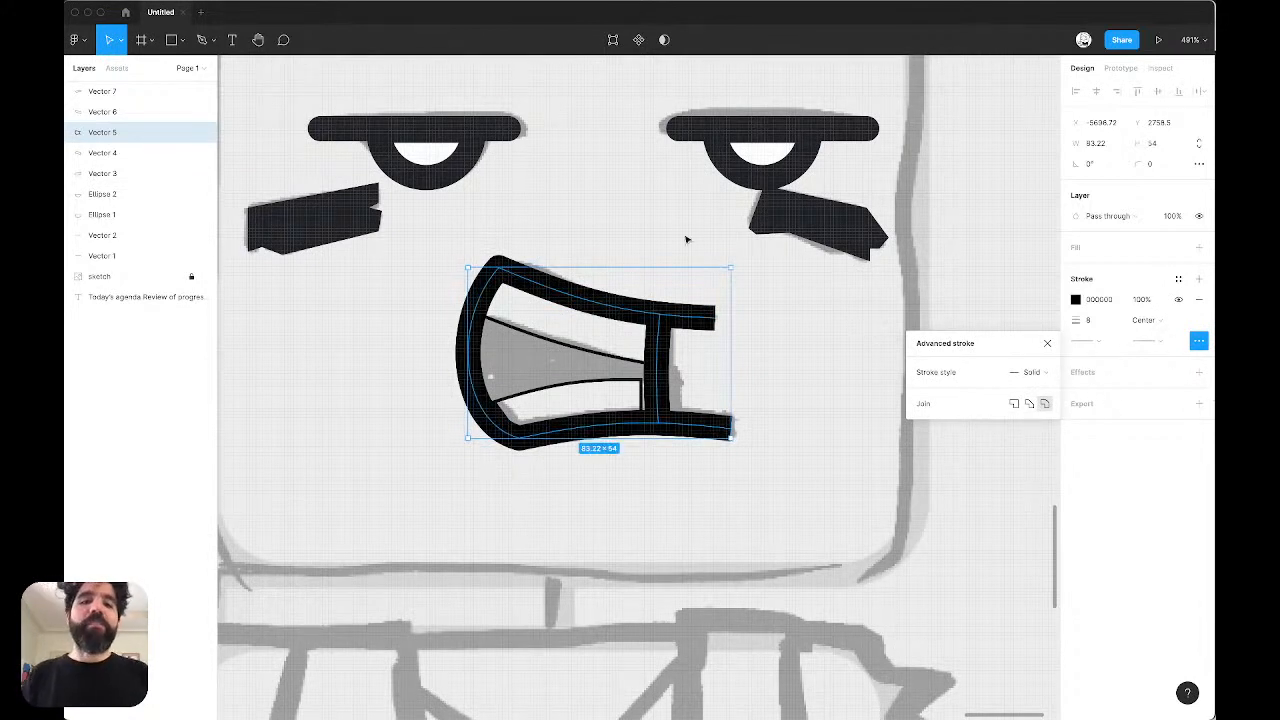
Step: Round the mouth outline's upper-left corner point with a corner radius of 8
key("Return")
left_click_drag(418, 248, 600, 318)
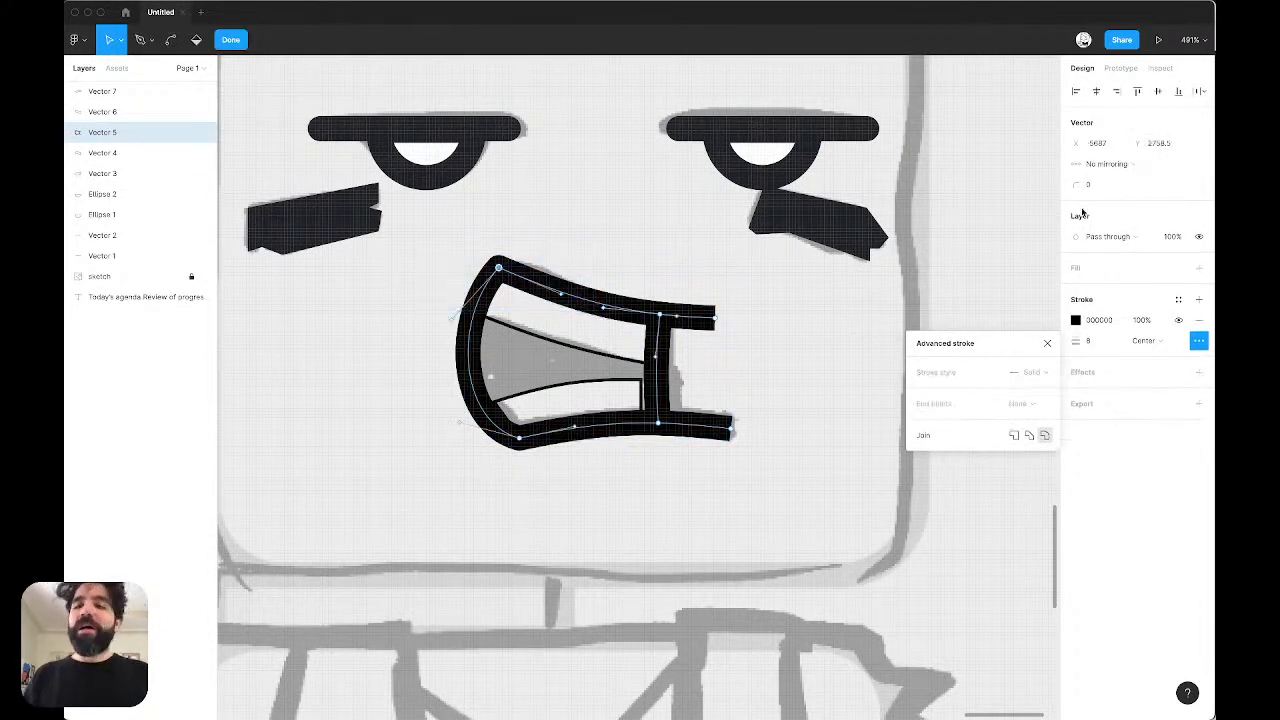
left_click(1100, 184)
type("8")
key("Return")
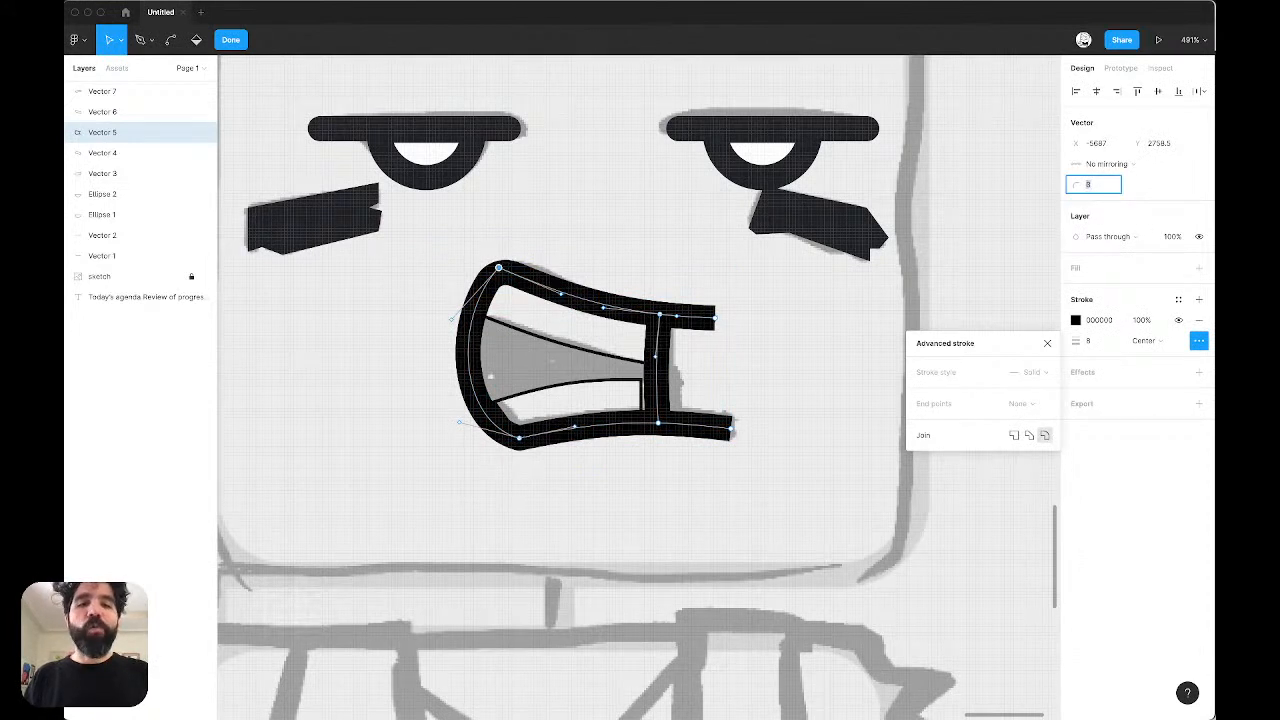
left_click(905, 231)
left_click(767, 341)
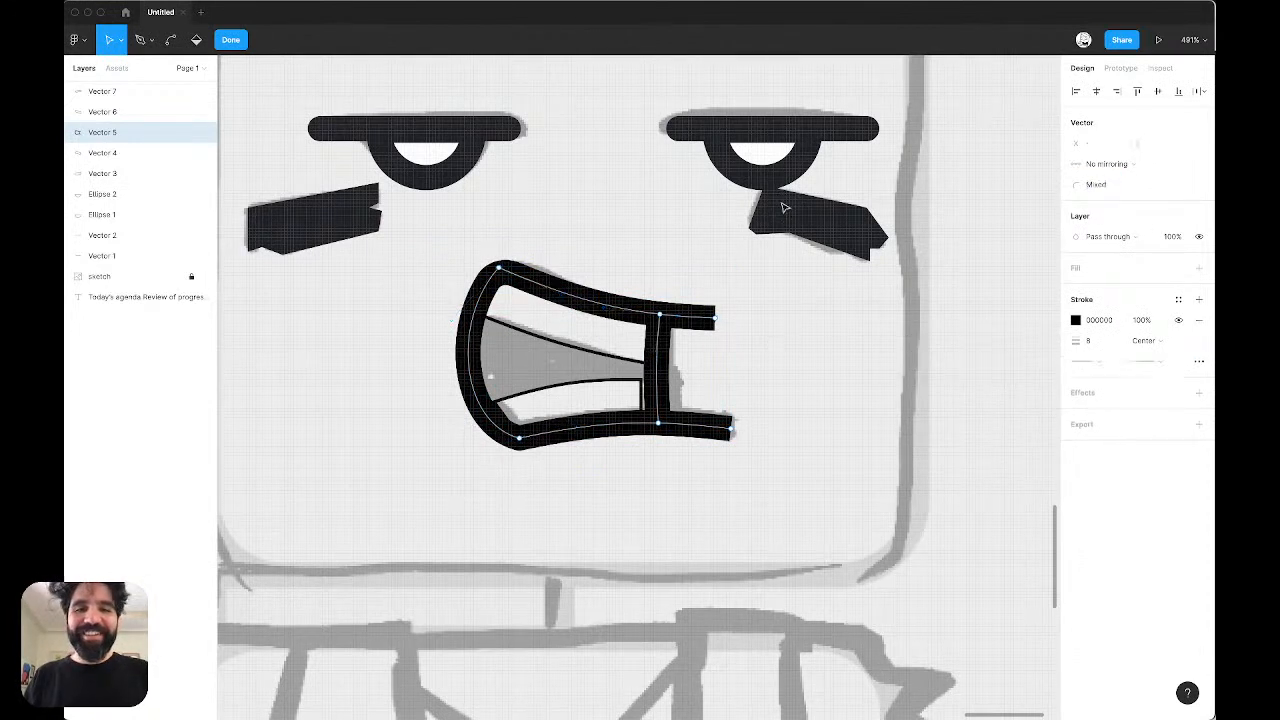
key("Escape")
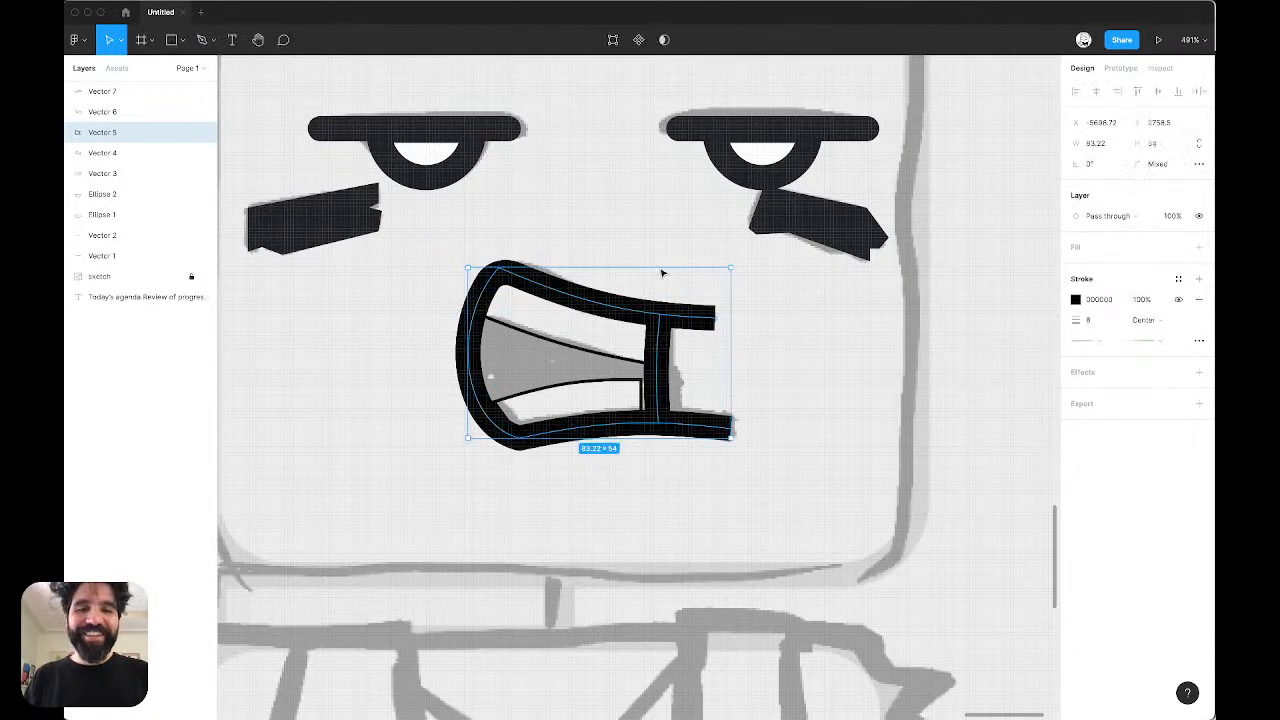
Step: Give the mouth outline's open line ends round caps
left_click(1165, 343)
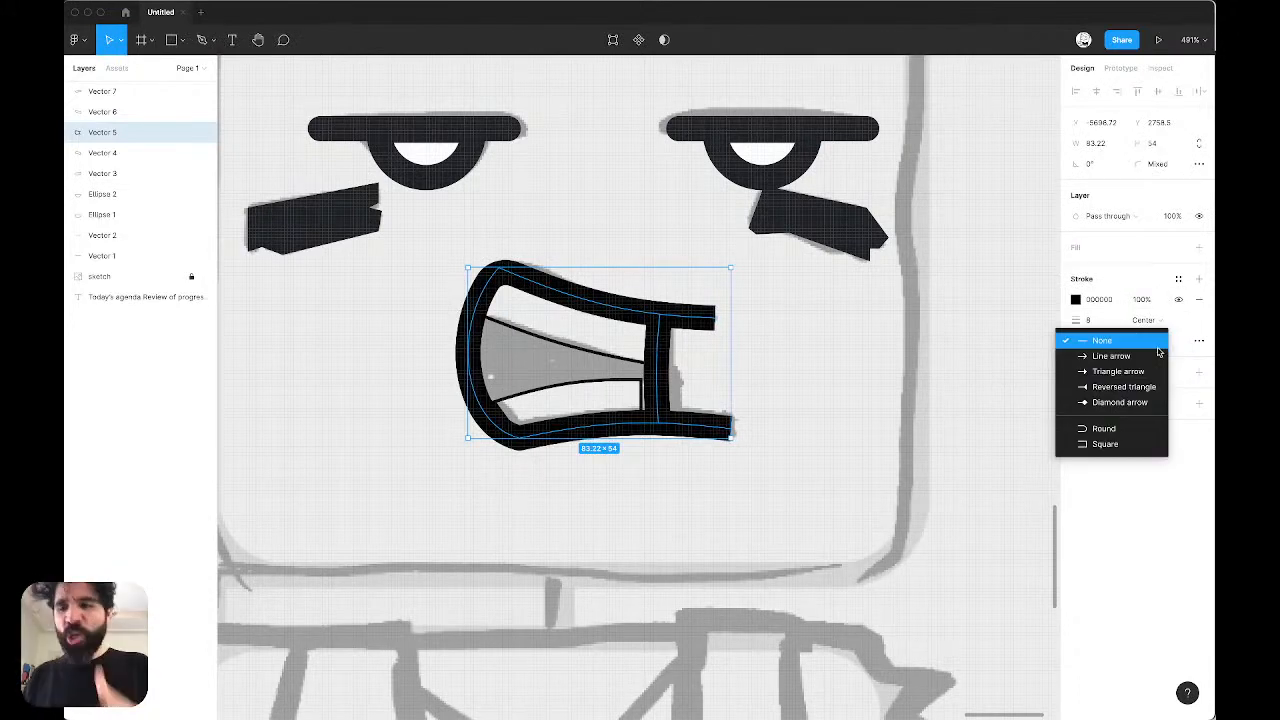
left_click(1130, 427)
left_click(755, 318)
Step: Add an anchor point just before the open end of both the lower and upper lip lines with the Pen tool
scroll(724, 363, "up", 5)
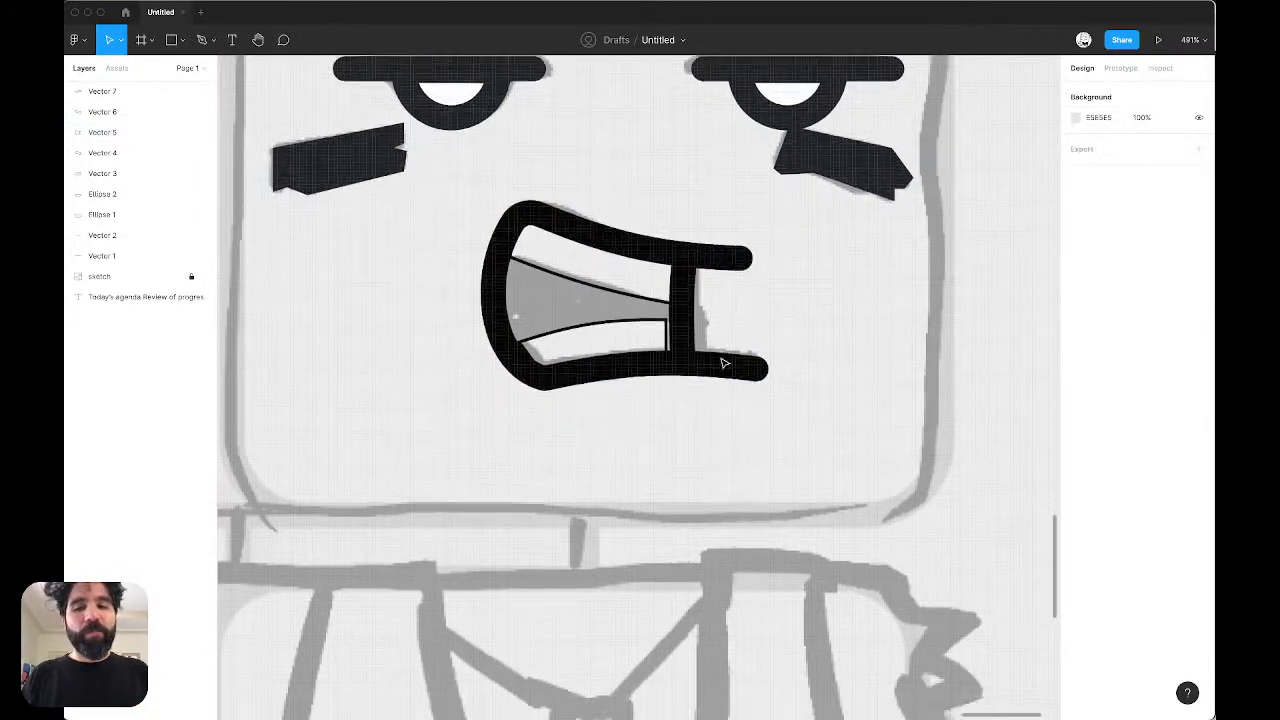
left_click(700, 250)
double_click(700, 250)
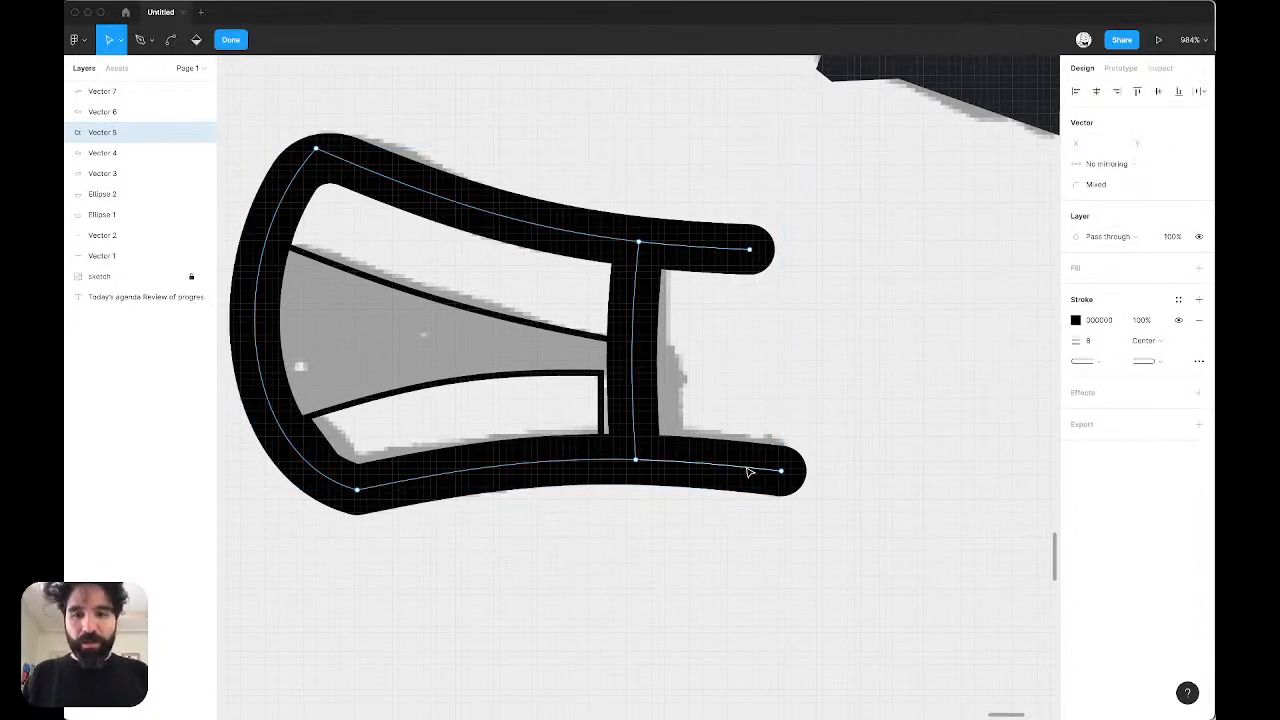
scroll(748, 472, "up", 3)
key("p")
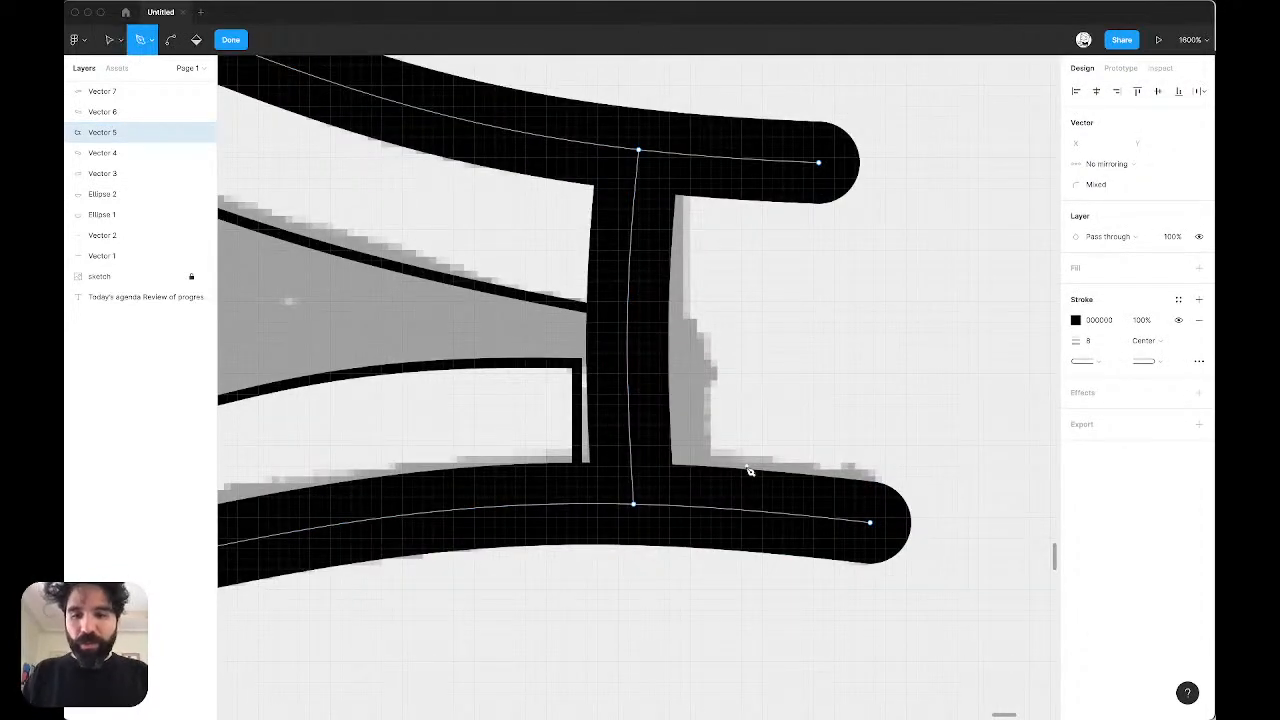
left_click(818, 518)
left_click(772, 162)
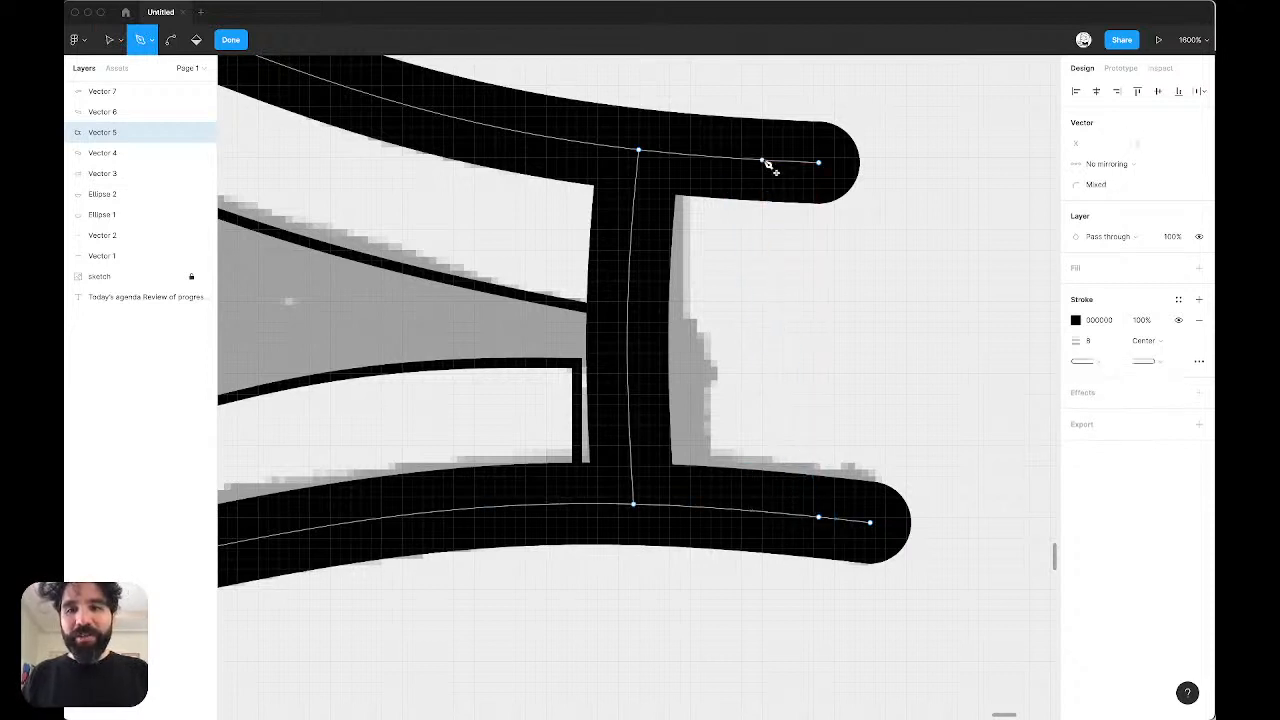
key("Escape")
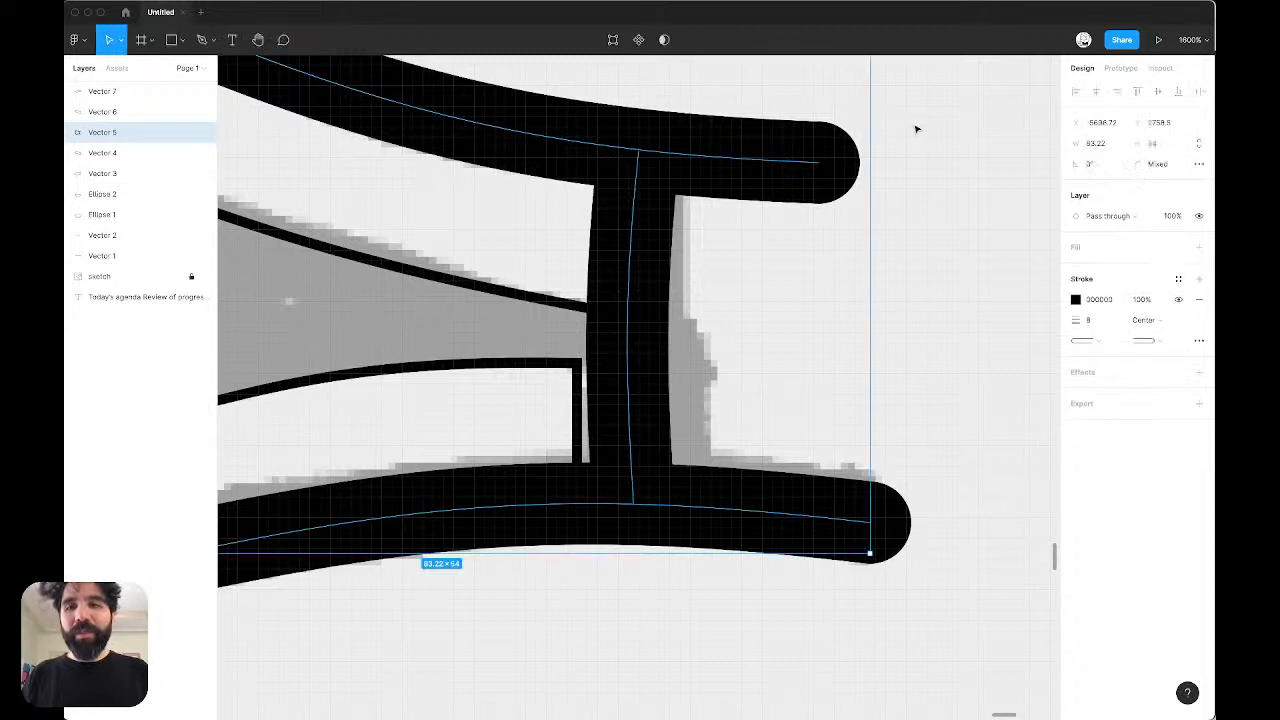
Step: Delete the two outermost end points of the lip lines to shorten them, then deselect the mouth outline
key("Return")
left_click_drag(867, 146, 814, 213)
left_click_drag(950, 446, 868, 556, "shift")
key("BackSpace")
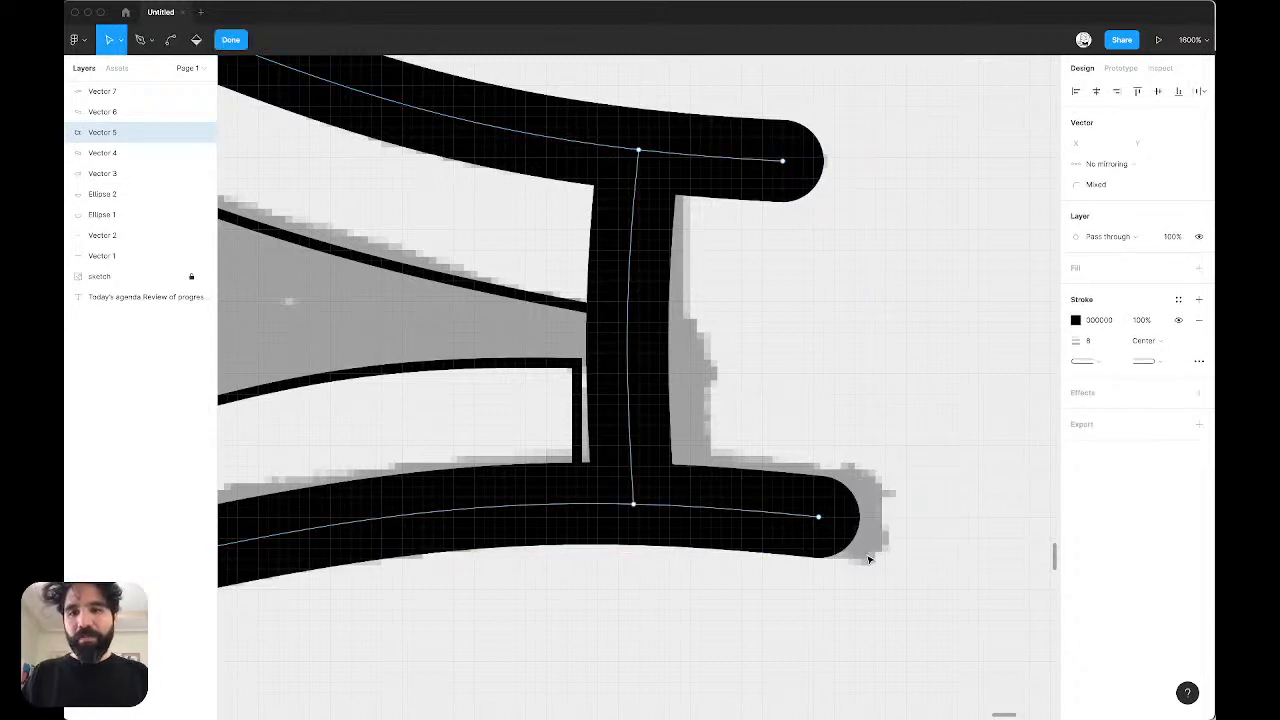
scroll(868, 560, "down", 5)
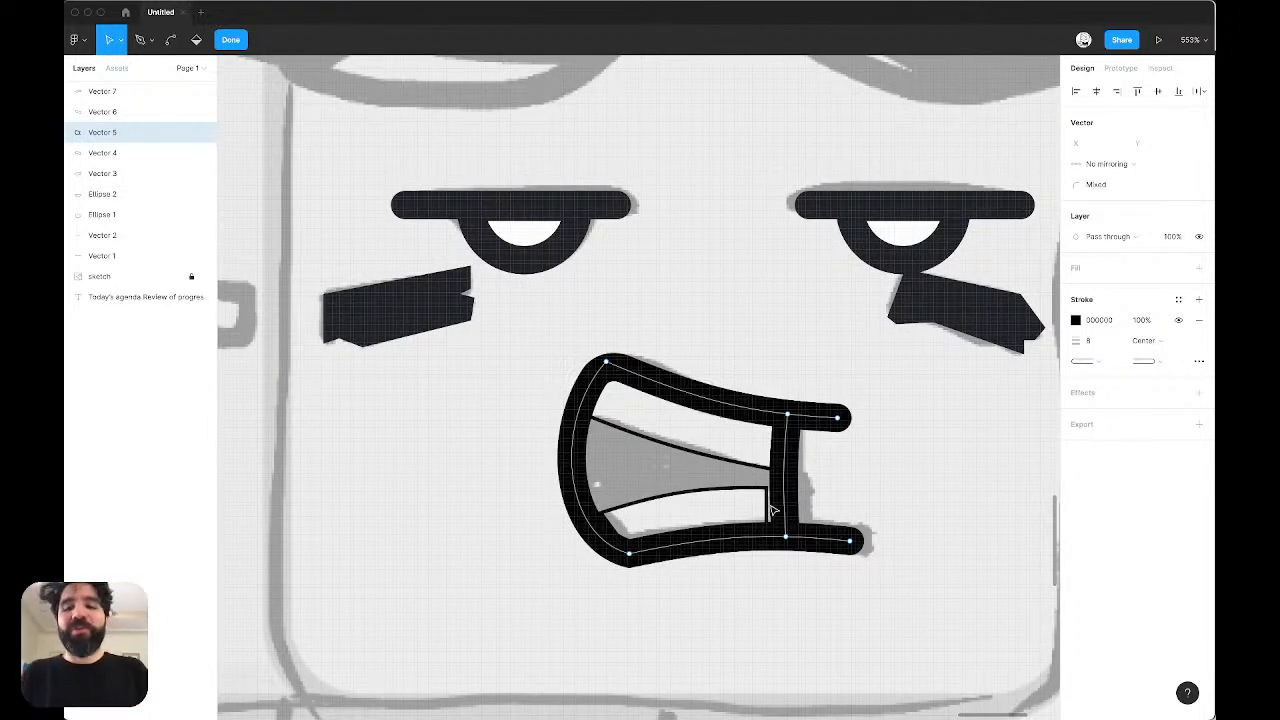
scroll(772, 510, "up", 3)
key("super")
key("Escape")
key("Escape")
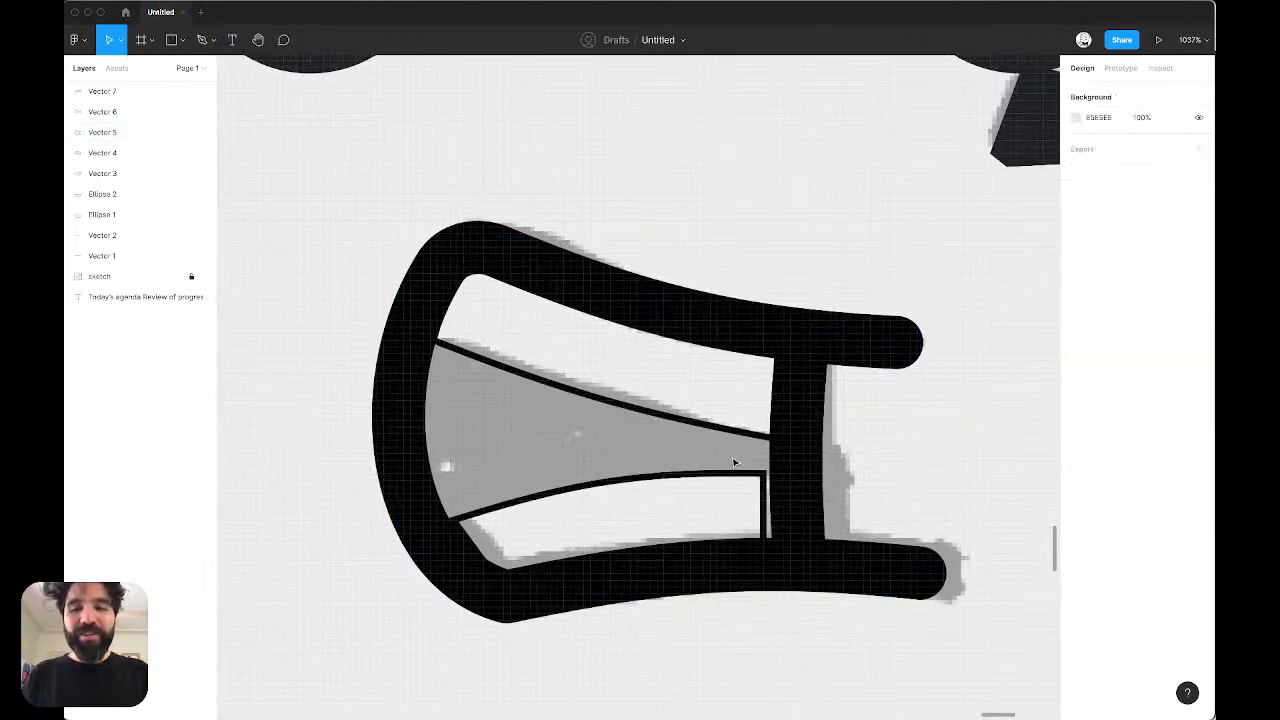
Step: Resize the upper teeth shape slightly to 54 by 30
left_click(734, 474)
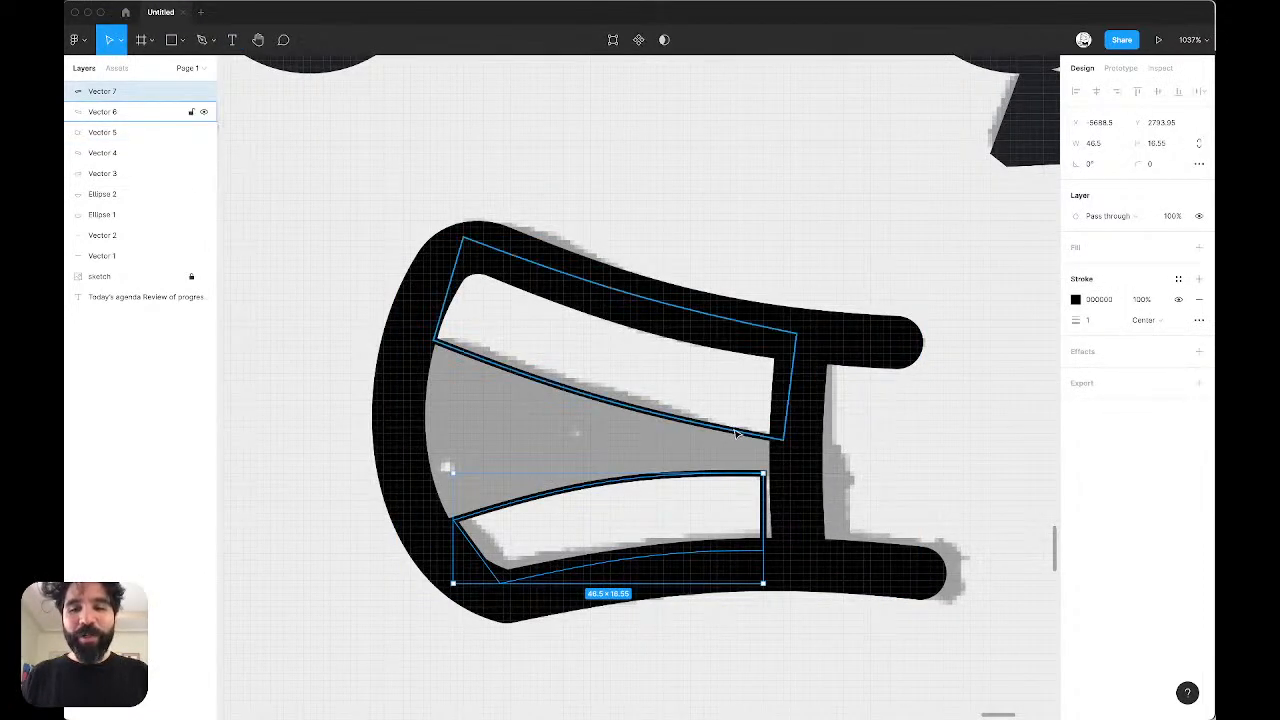
left_click(736, 432)
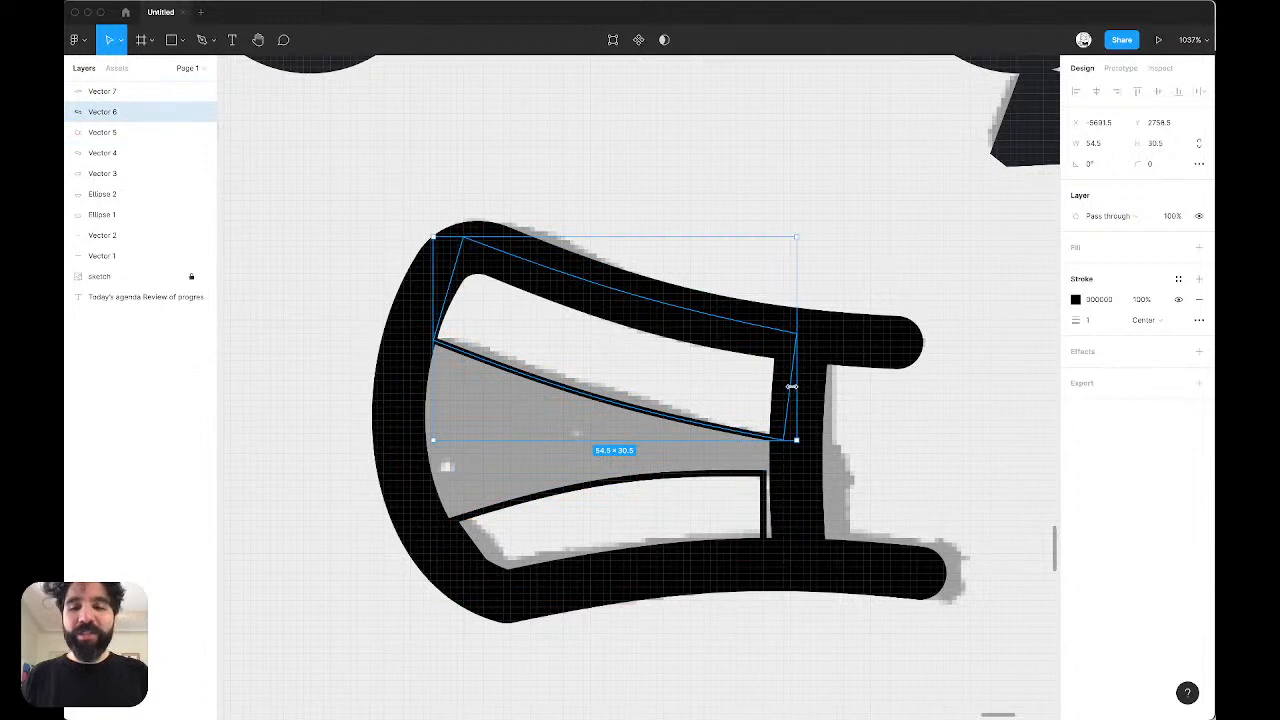
mouse_move(792, 386)
left_mouse_down()
mouse_move(773, 385)
mouse_move(788, 385)
left_mouse_up()
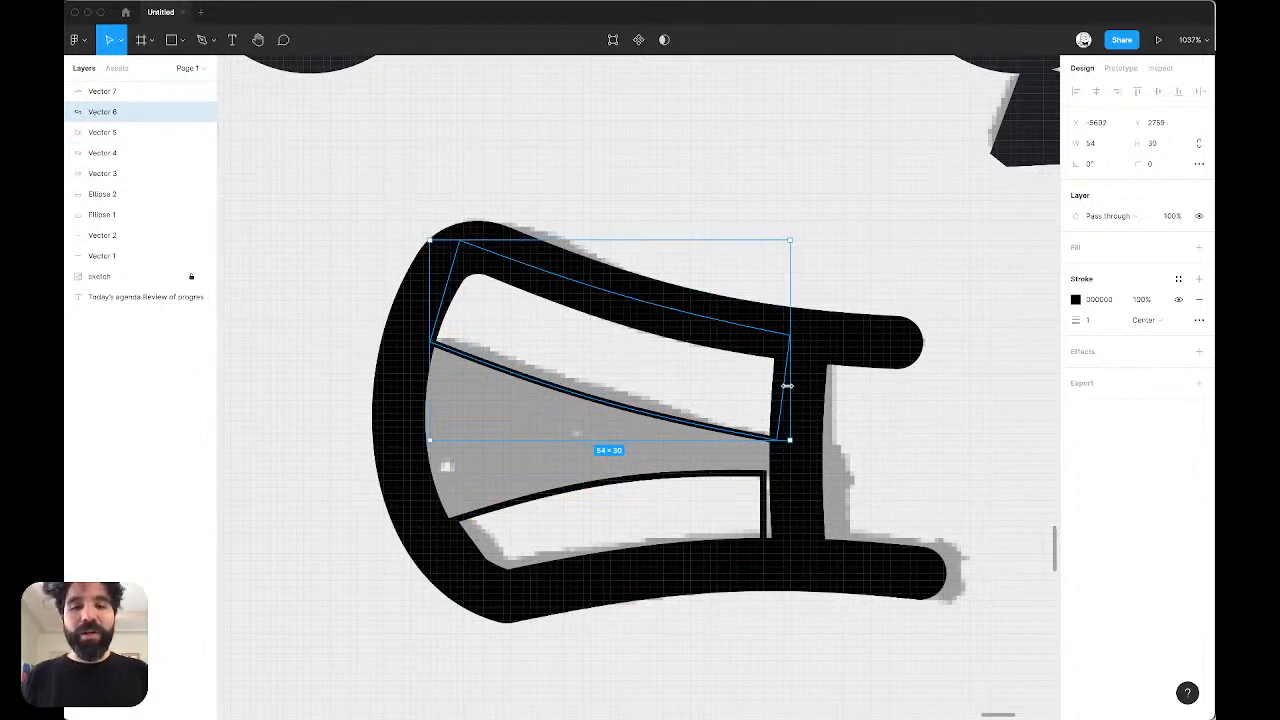
Step: Remove the stroke from the upper and lower teeth shapes, fill both with Ink/01, and deselect them
scroll(790, 388, "down", 2)
left_click(703, 449)
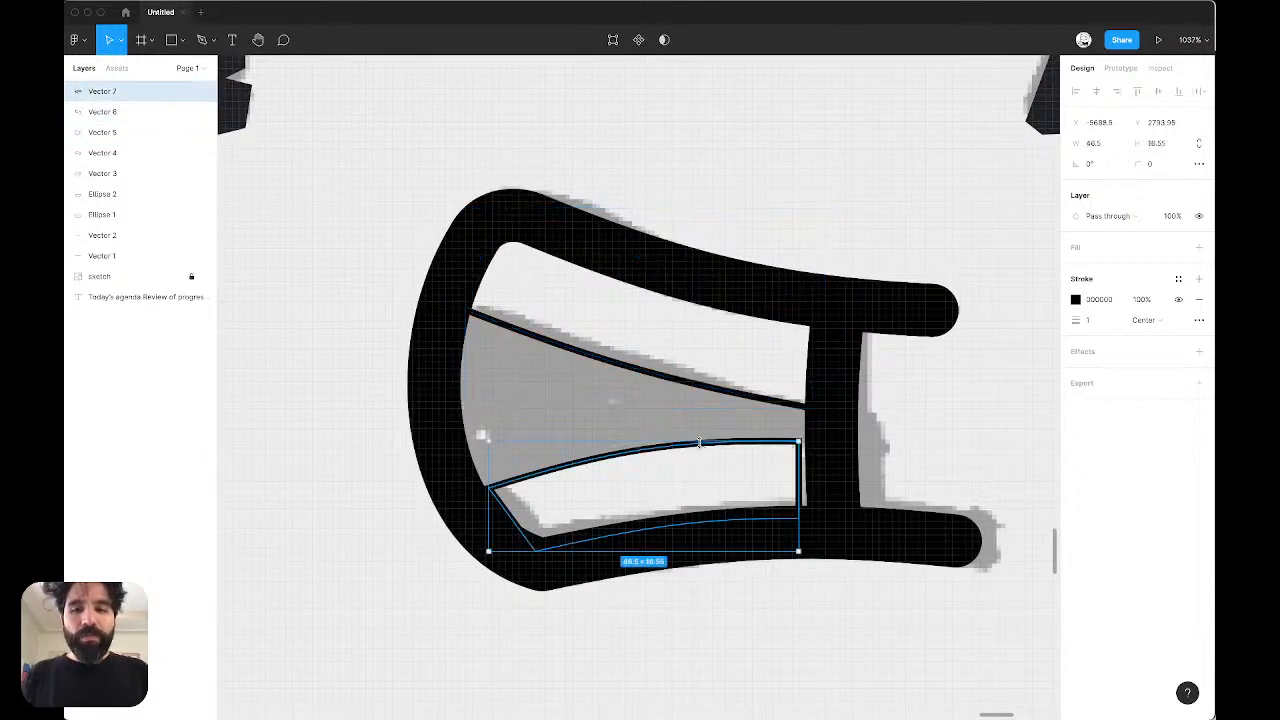
scroll(699, 441, "down", 5)
scroll(699, 441, "up", 5)
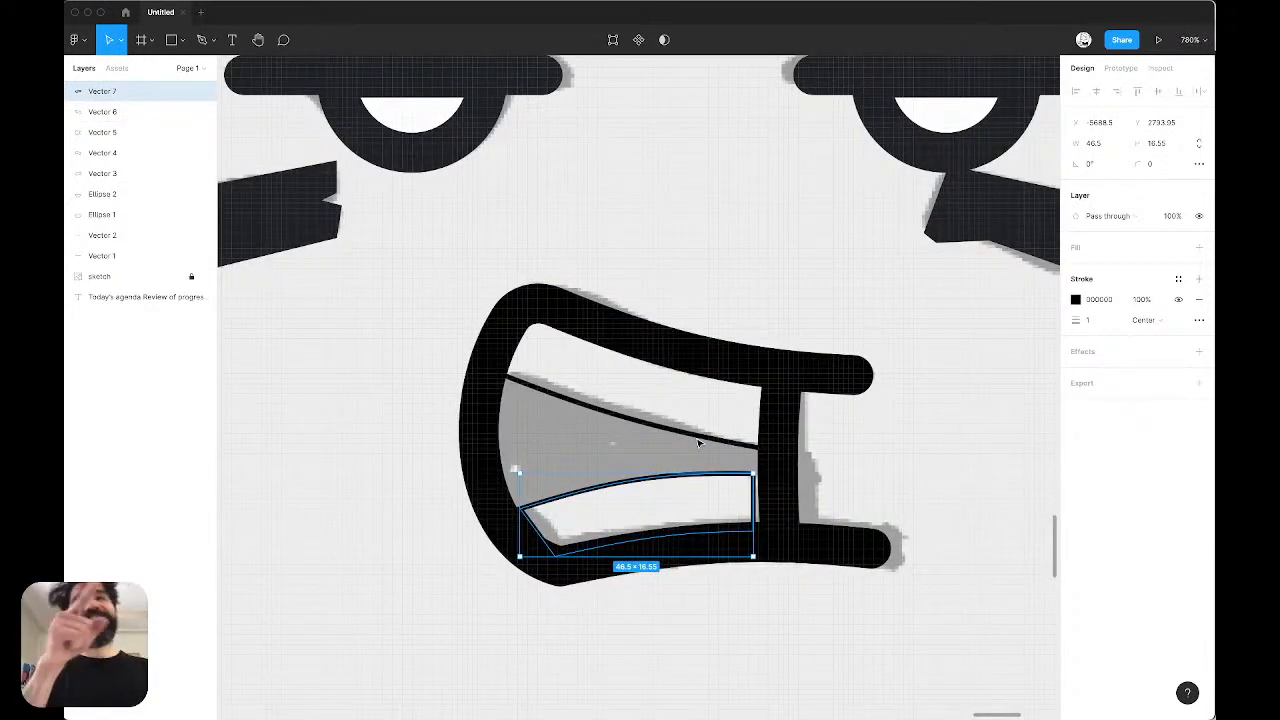
scroll(698, 443, "up", 3)
scroll(700, 443, "down", 4)
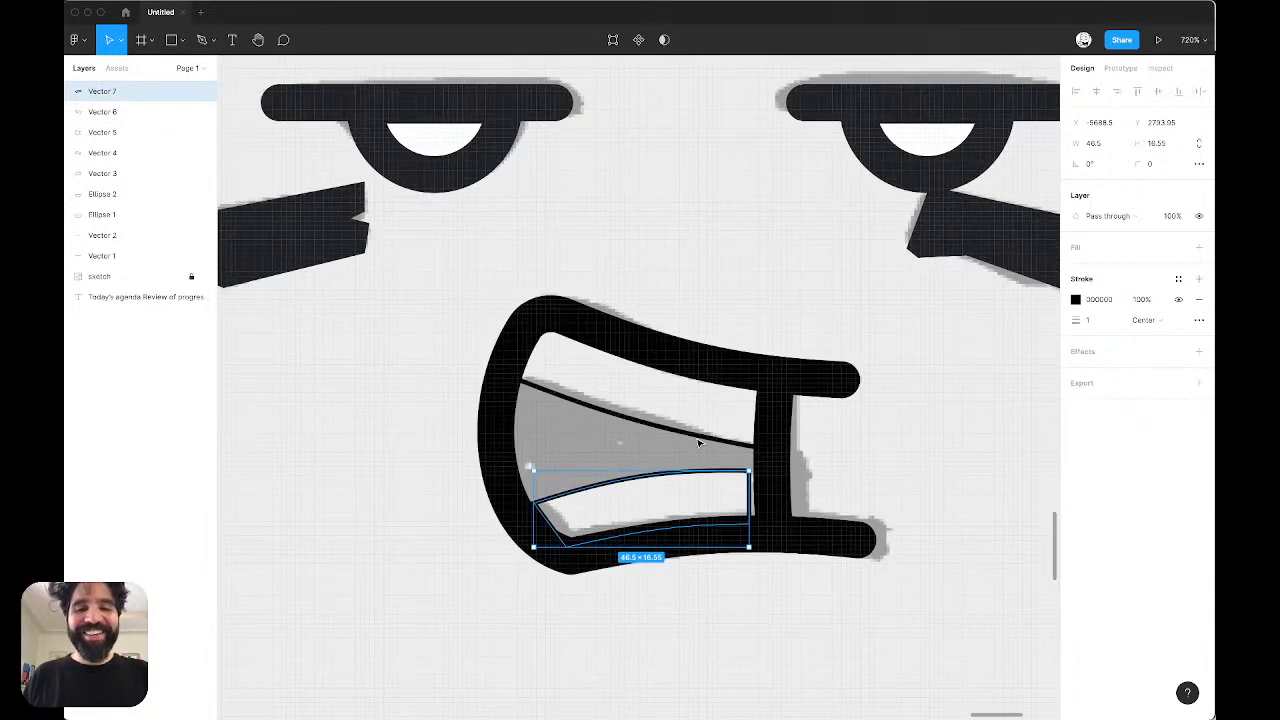
left_click(677, 434)
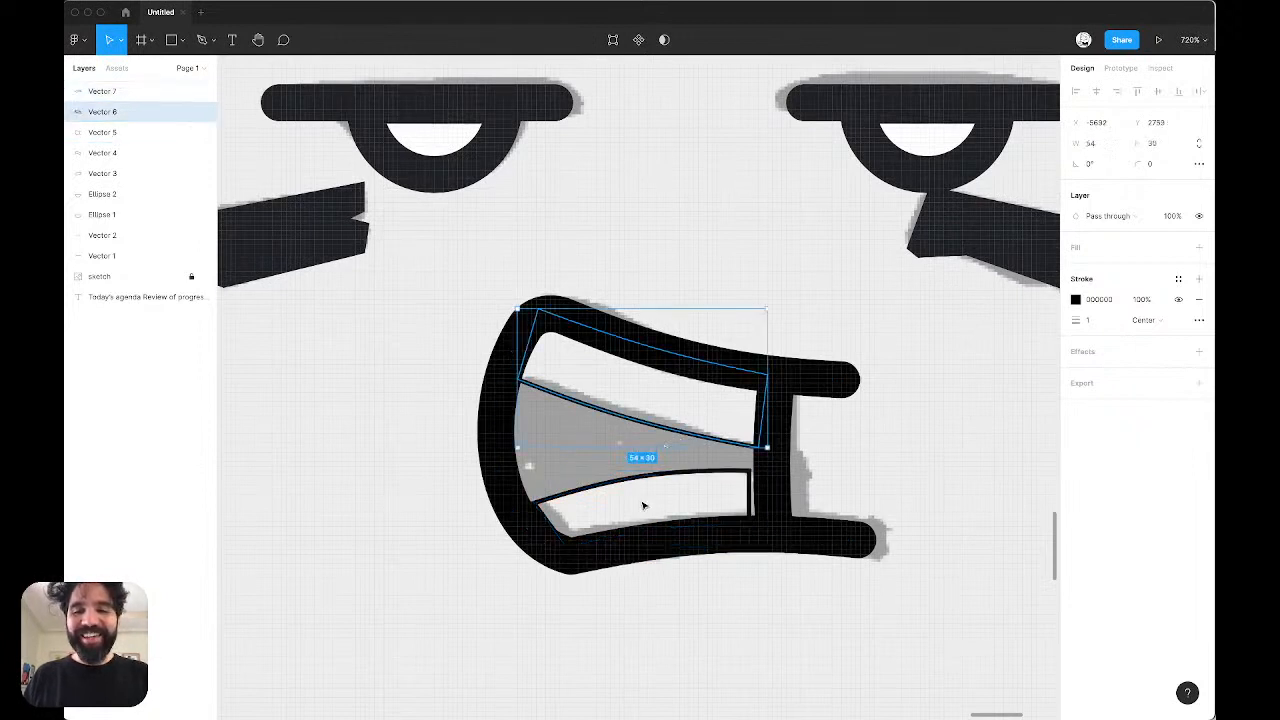
left_click(642, 489, "shift")
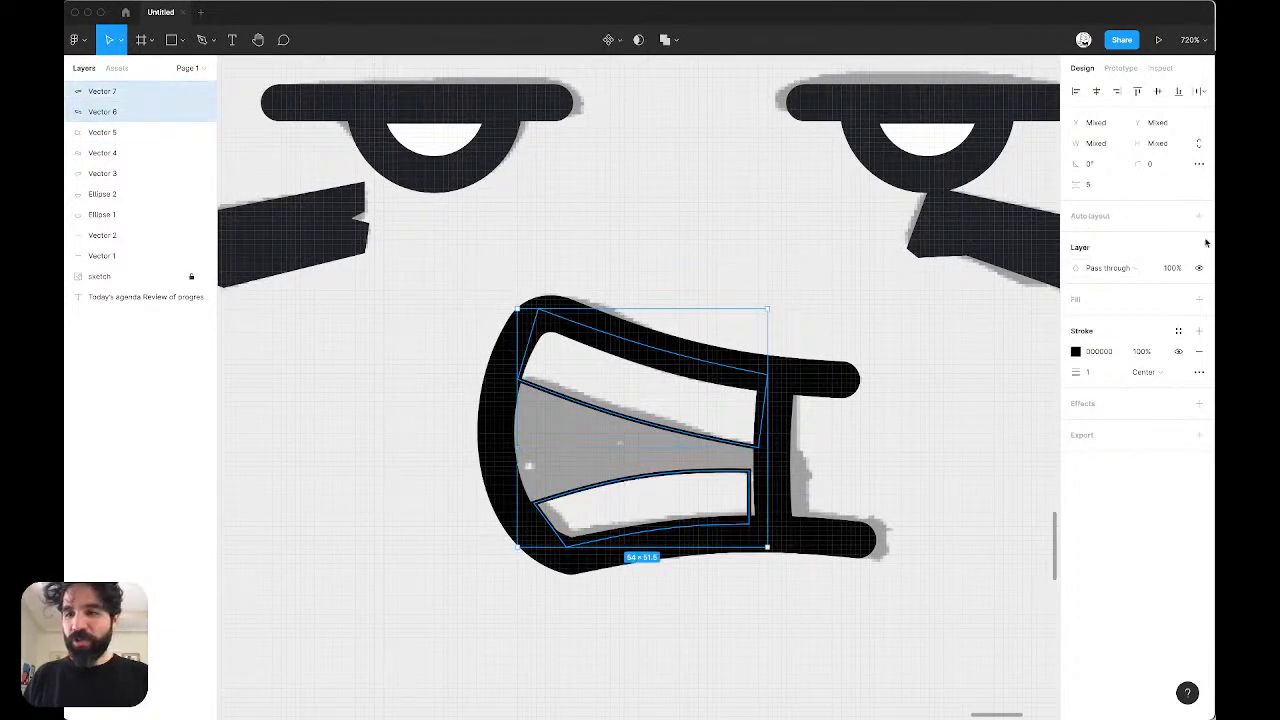
left_click(1199, 351)
left_click(1178, 299)
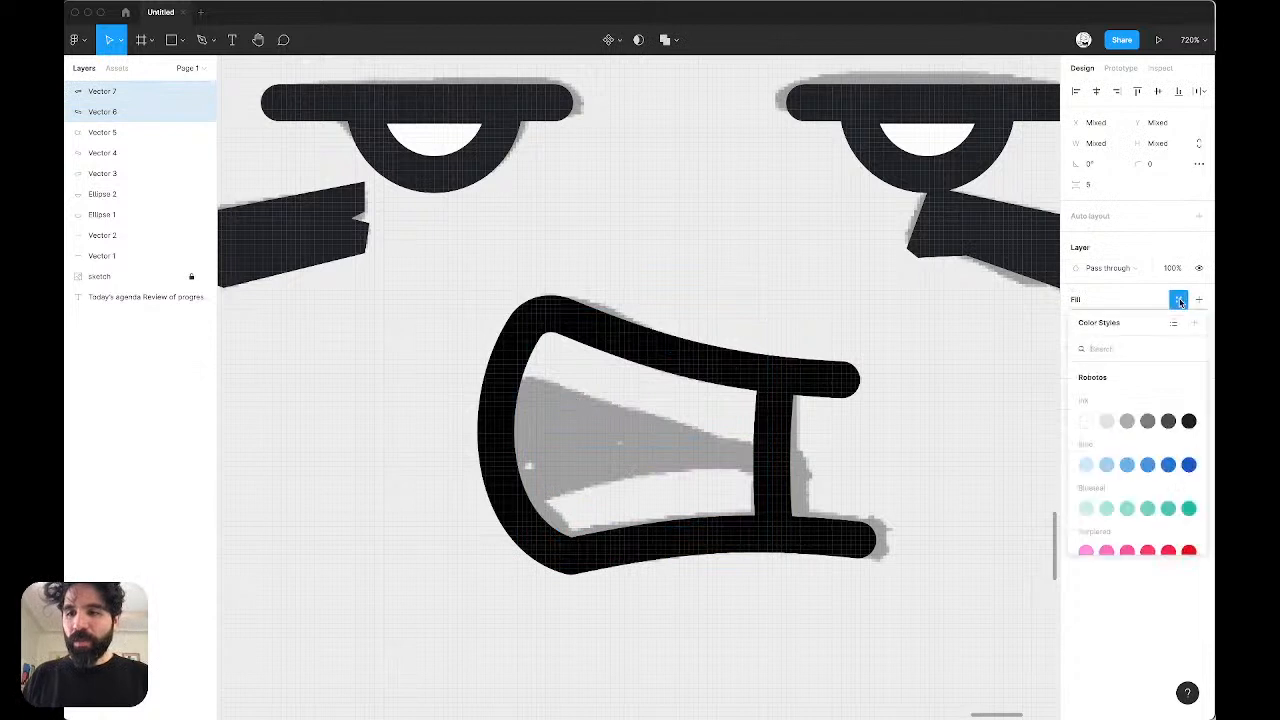
left_click(1086, 421)
left_click(886, 406)
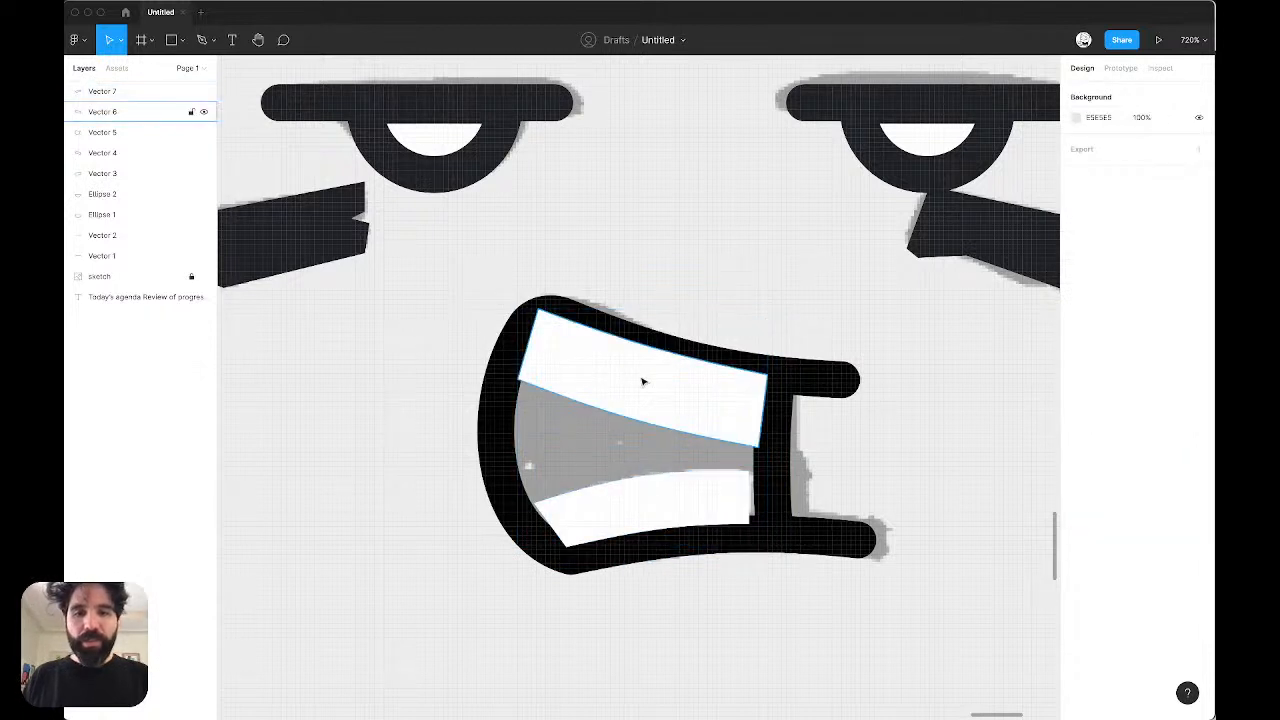
Step: Send both teeth shapes backward so they sit behind the mouth outline
left_click(633, 380)
left_click(586, 516, "shift")
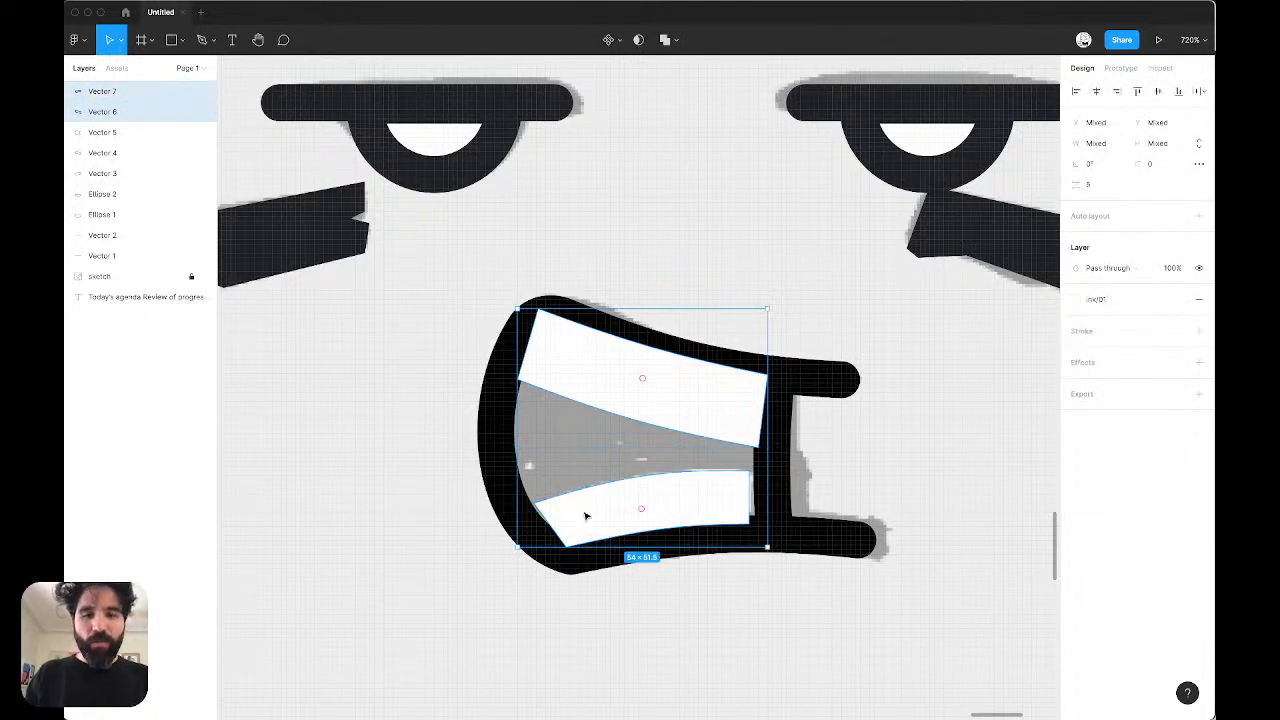
key("super+bracketleft")
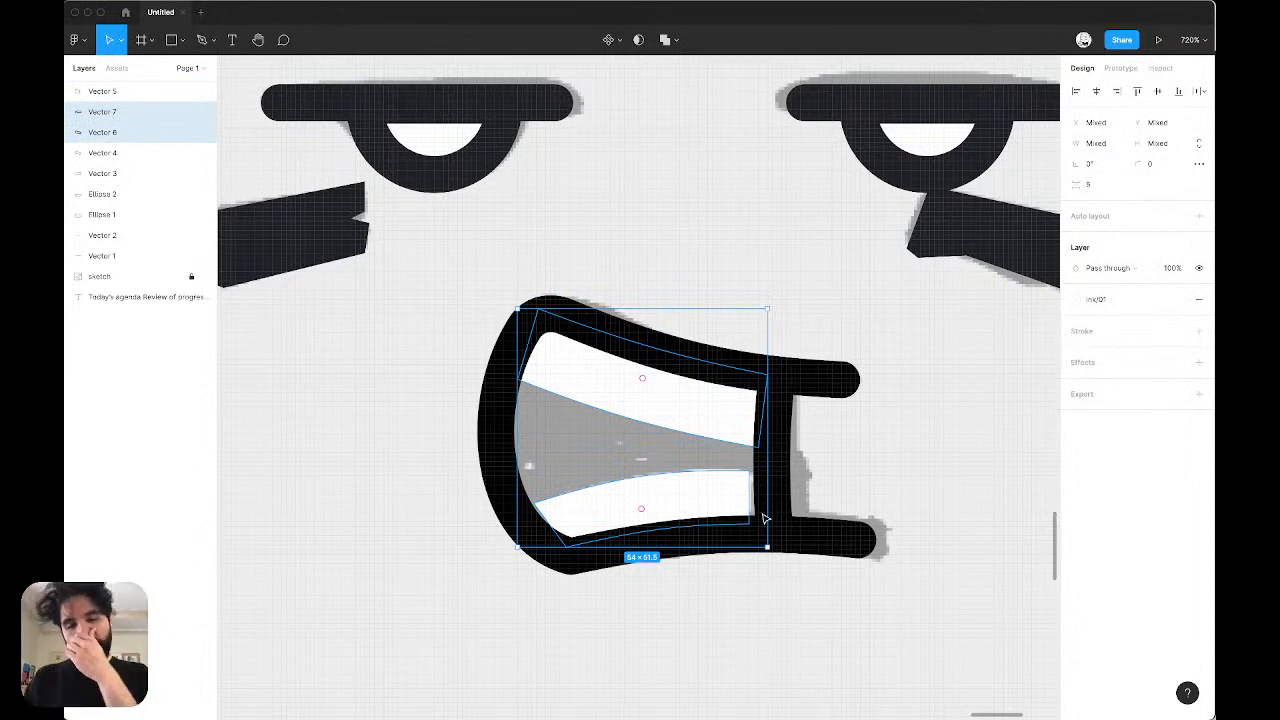
Step: Duplicate the mouth outline in place and send the copy one level behind the original
left_click(799, 378)
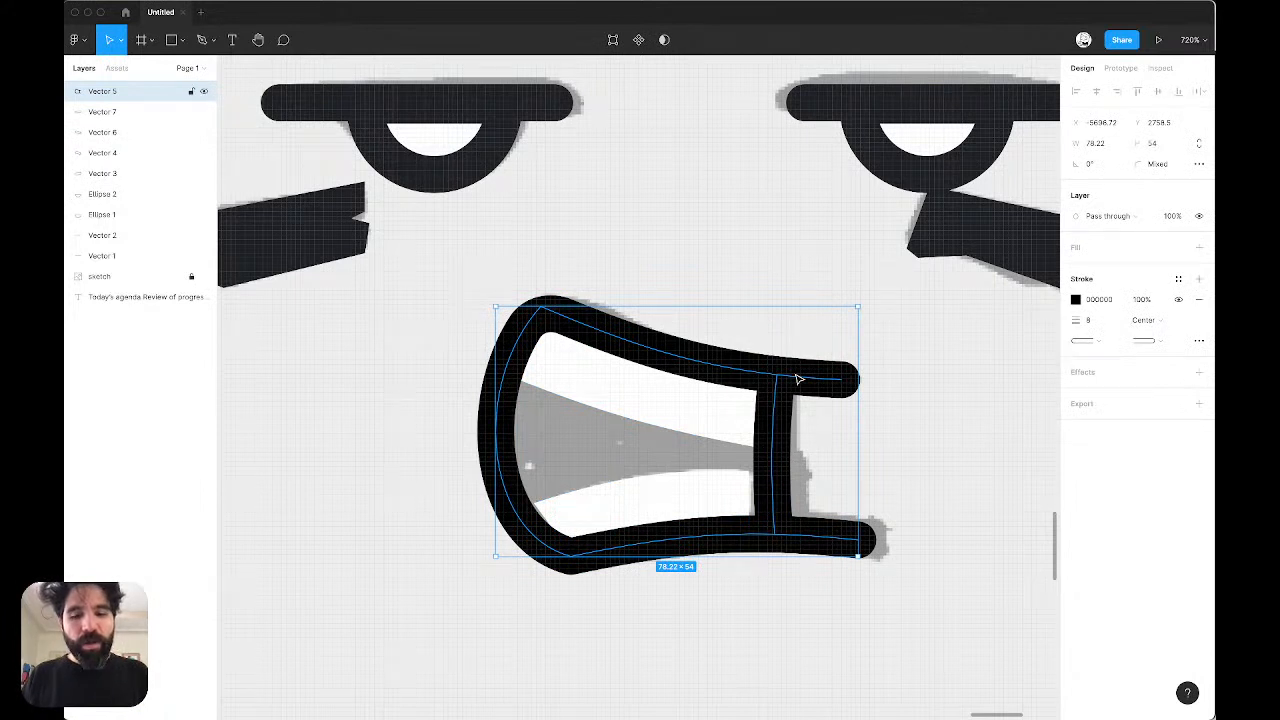
key("super+v")
key("super+bracketleft")
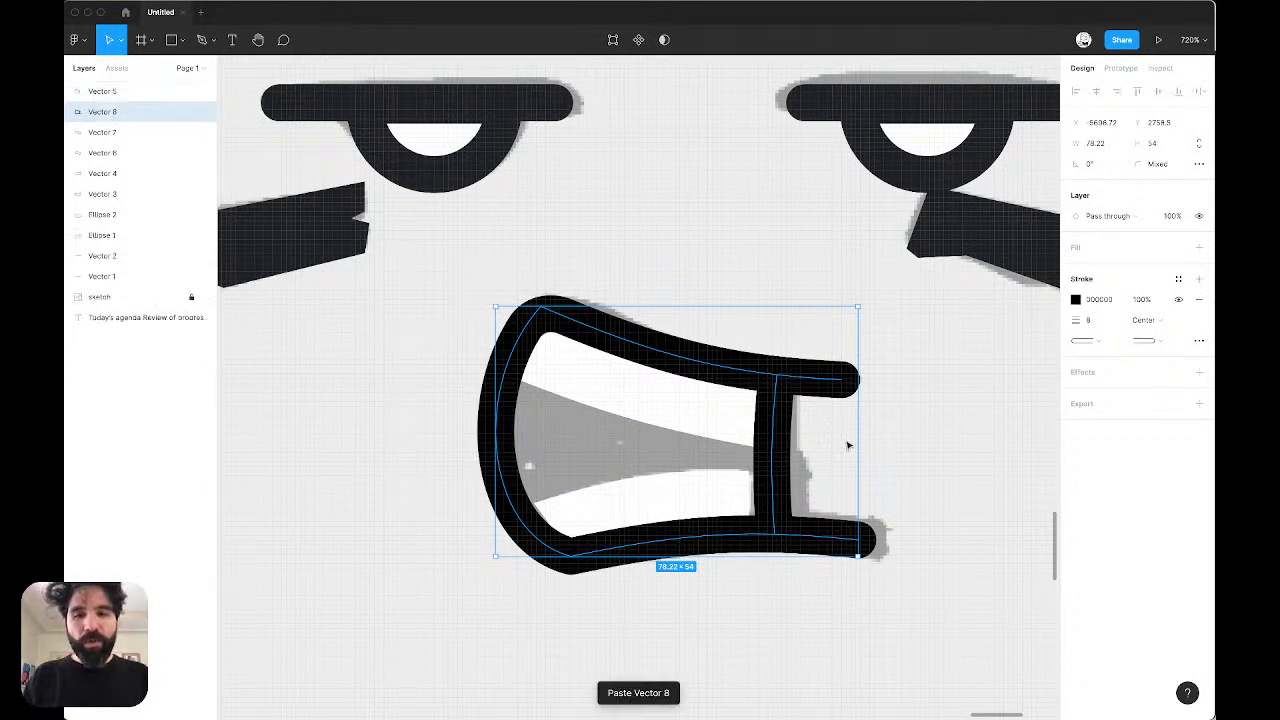
Step: Fill the mouth outline's copy with Purplered/05 and remove its stroke
left_click(1199, 248)
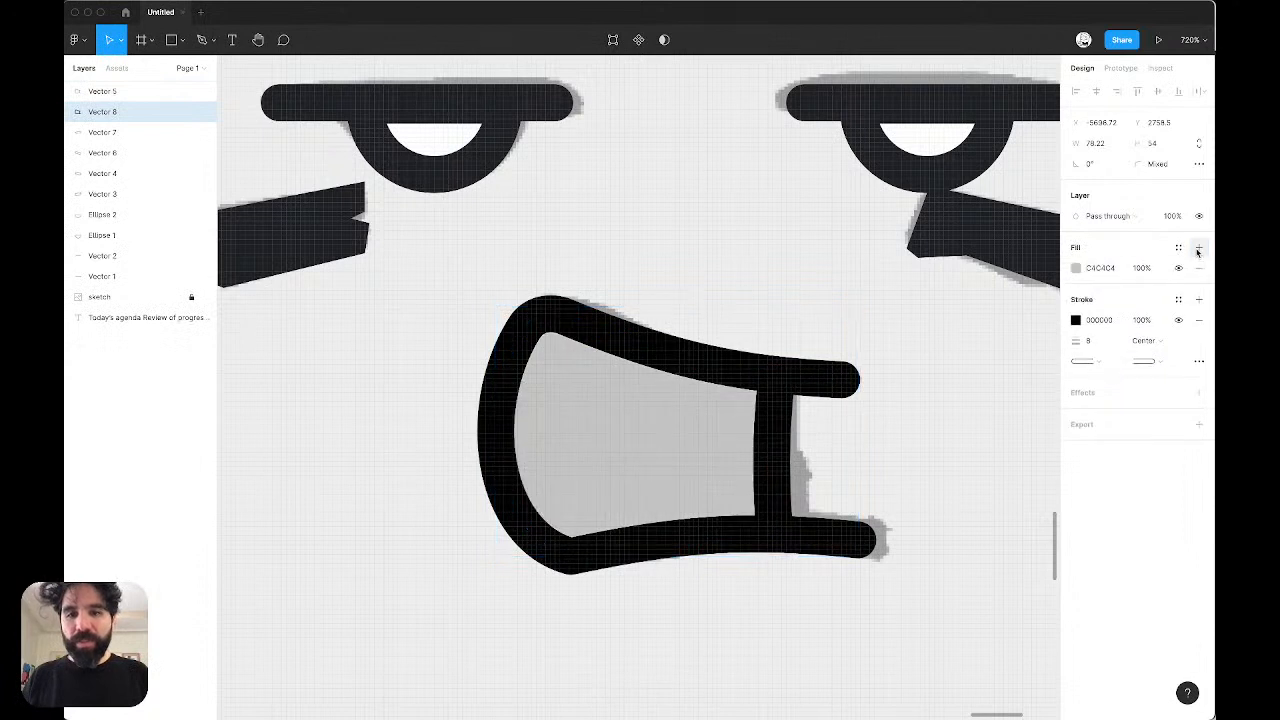
left_click(1178, 248)
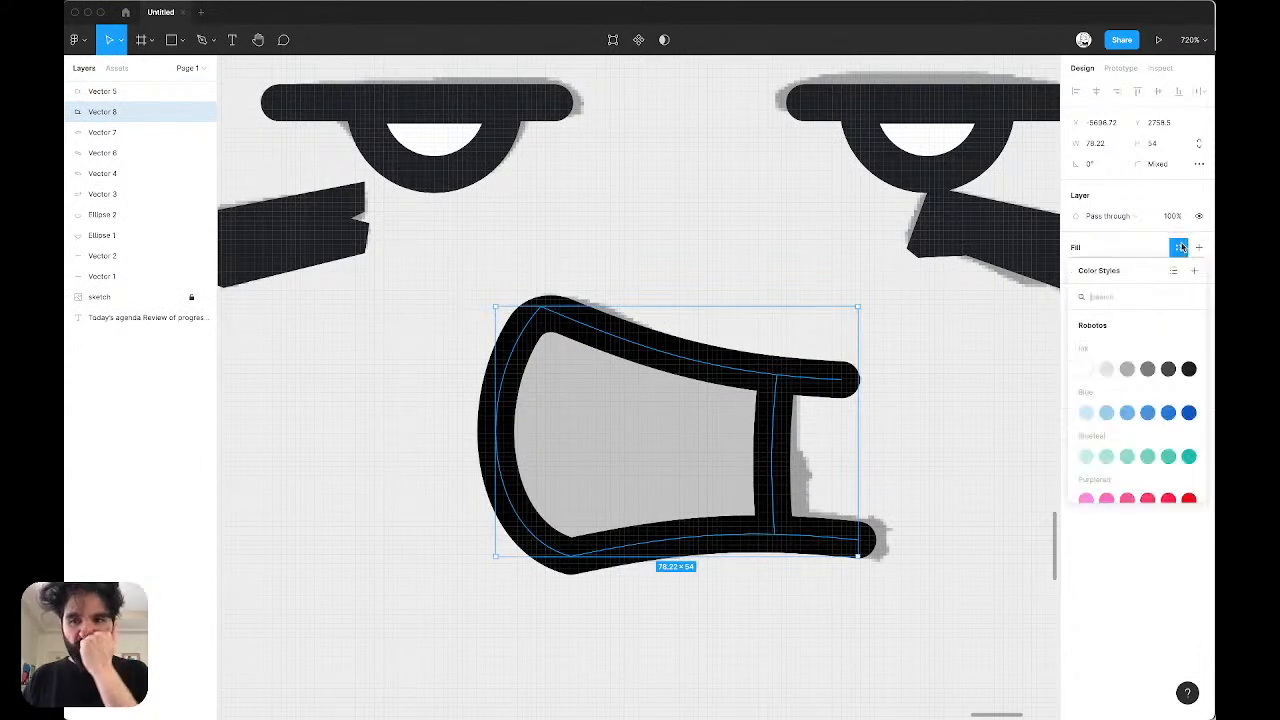
scroll(1160, 400, "down", 5)
left_click(1168, 370)
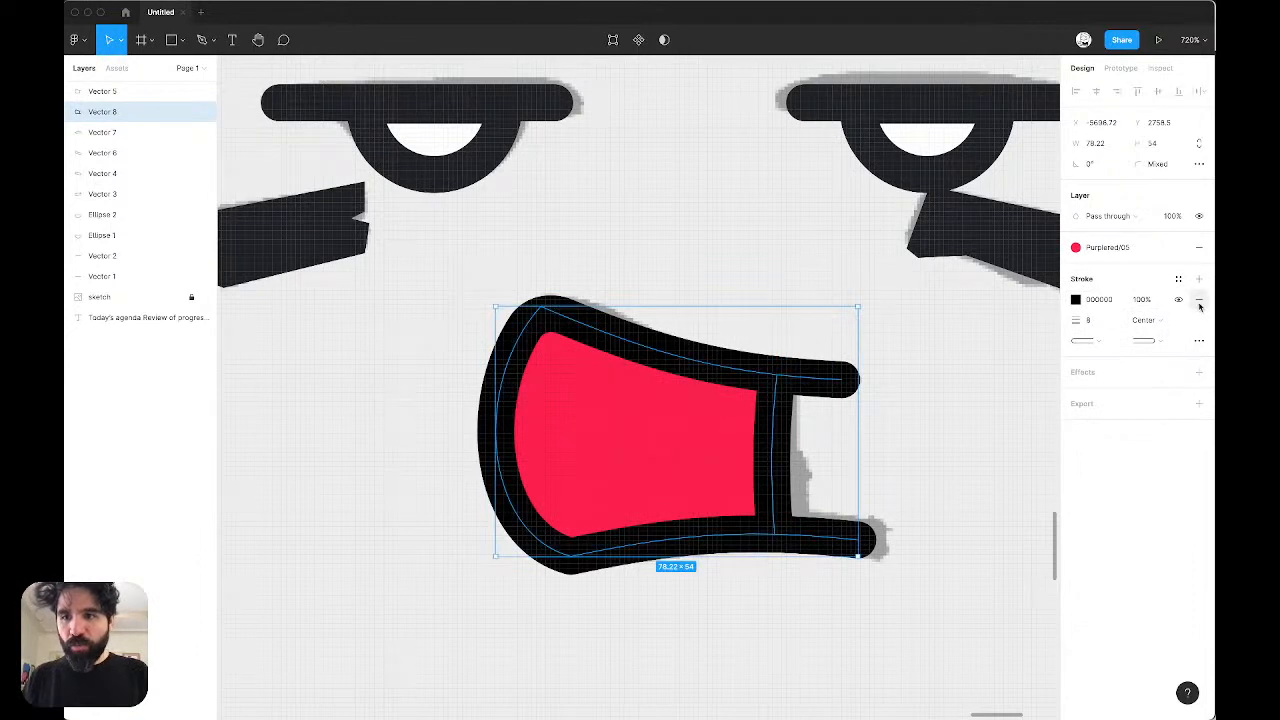
left_click(1198, 302)
Step: Send the filled mouth copy backward behind both teeth shapes and deselect it
key("super+bracketleft")
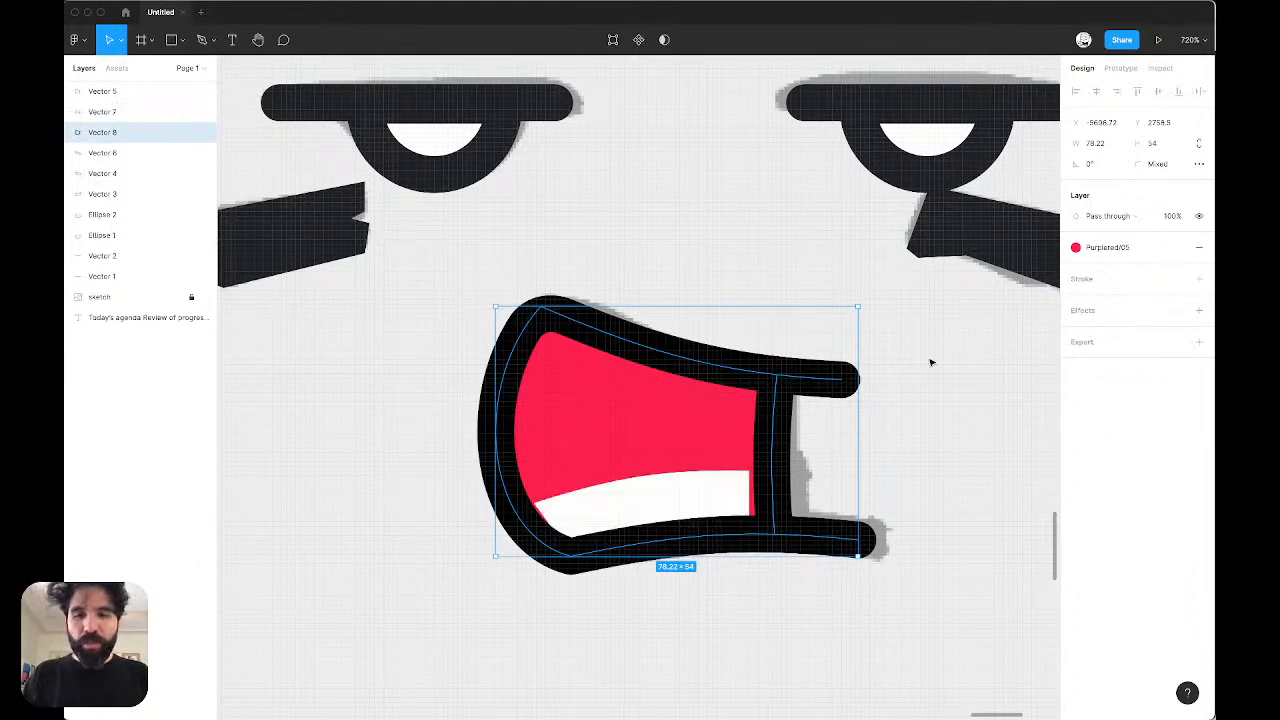
key("super+bracketleft")
left_click(840, 458)
scroll(840, 457, "down", 5)
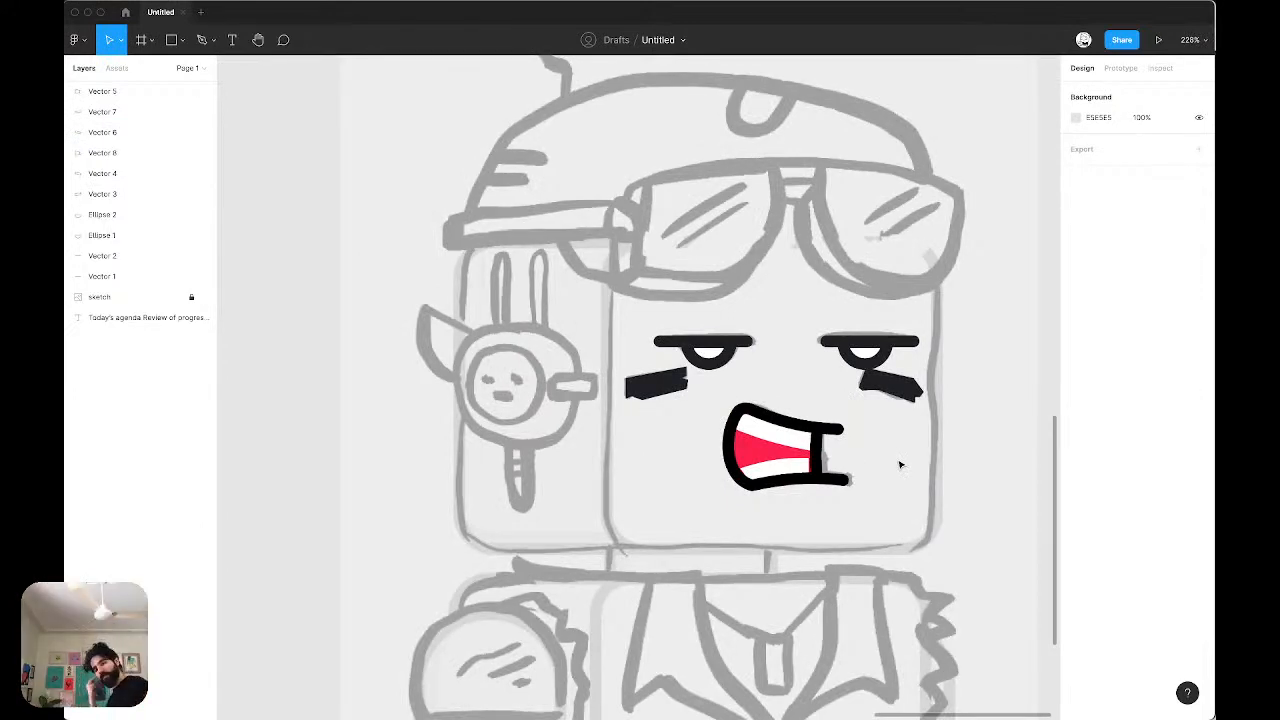
Step: Change the fill of the mouth's interior shape to Ink/05
left_click(748, 453)
scroll(748, 453, "up", 5)
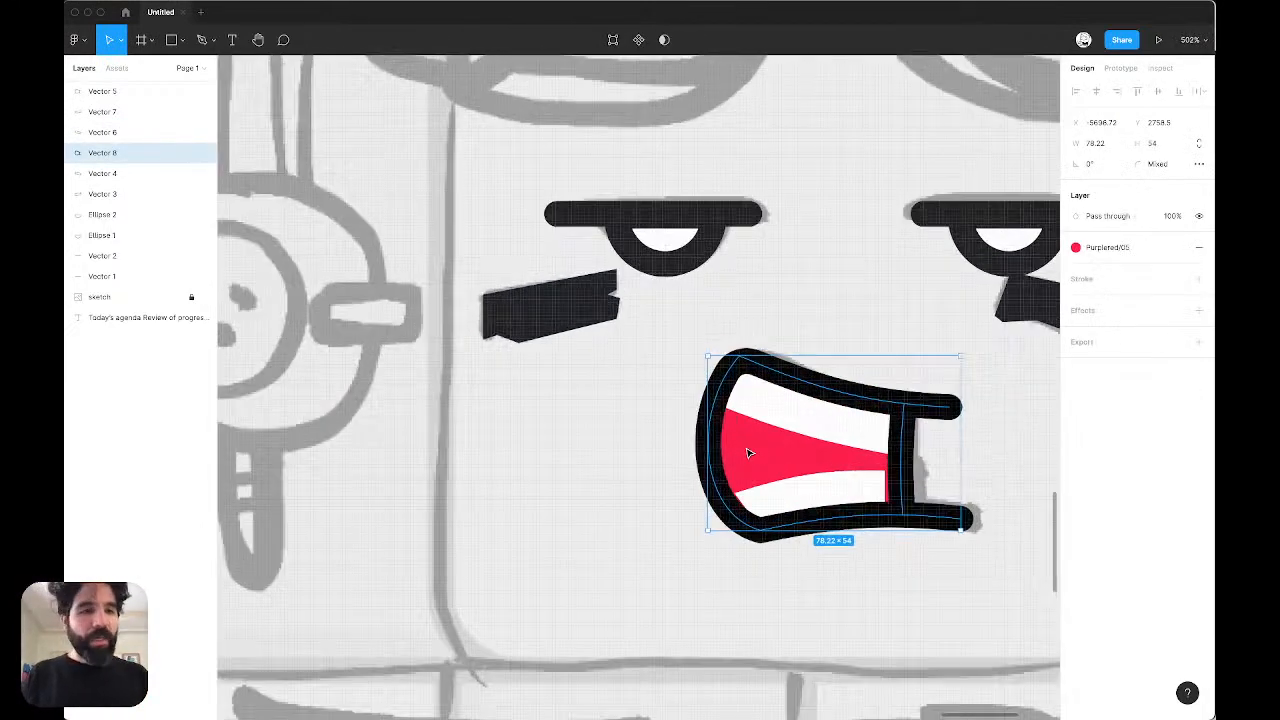
left_click(204, 154)
left_click(205, 156)
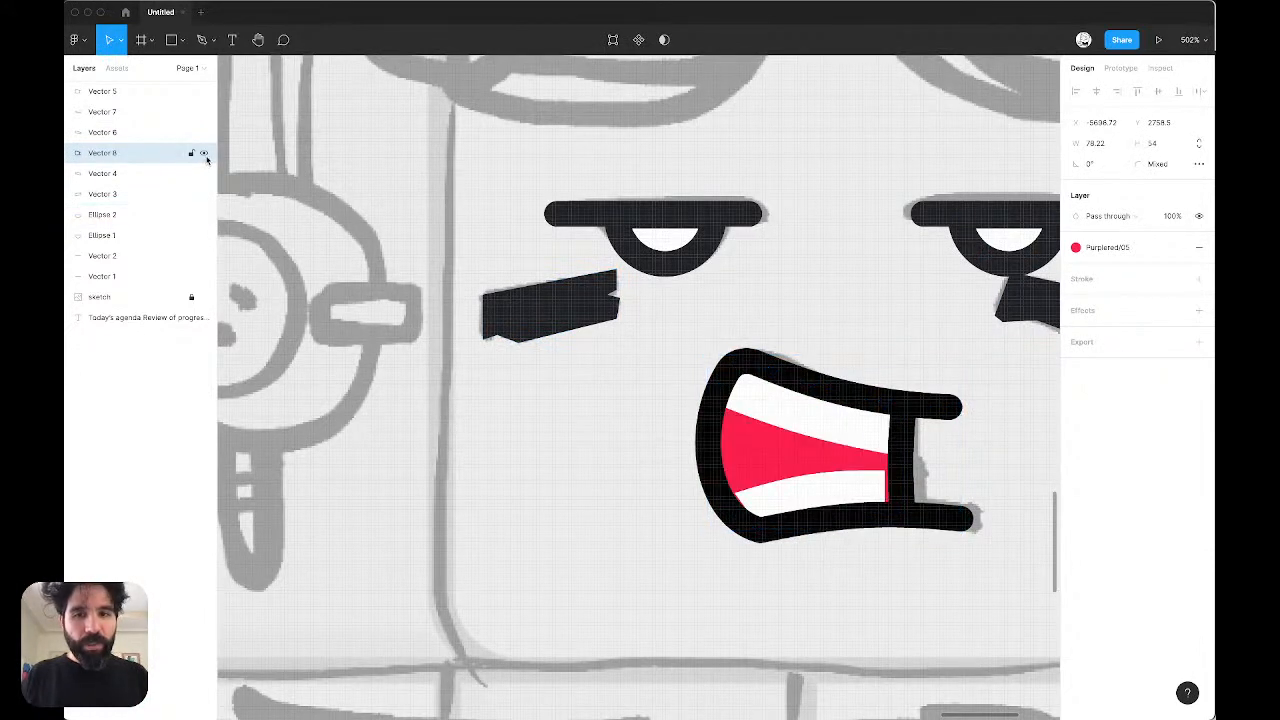
left_click(1138, 254)
scroll(1166, 395, "up", 3)
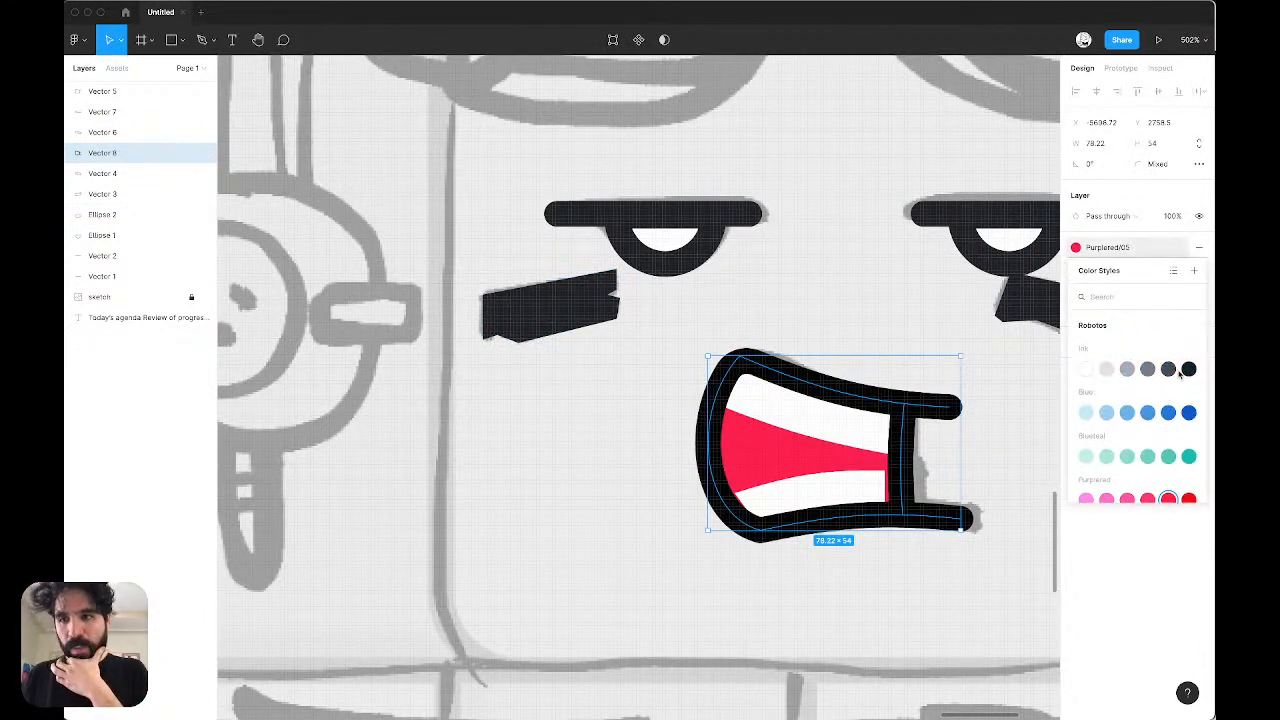
left_click(1170, 370)
scroll(916, 422, "right", 2)
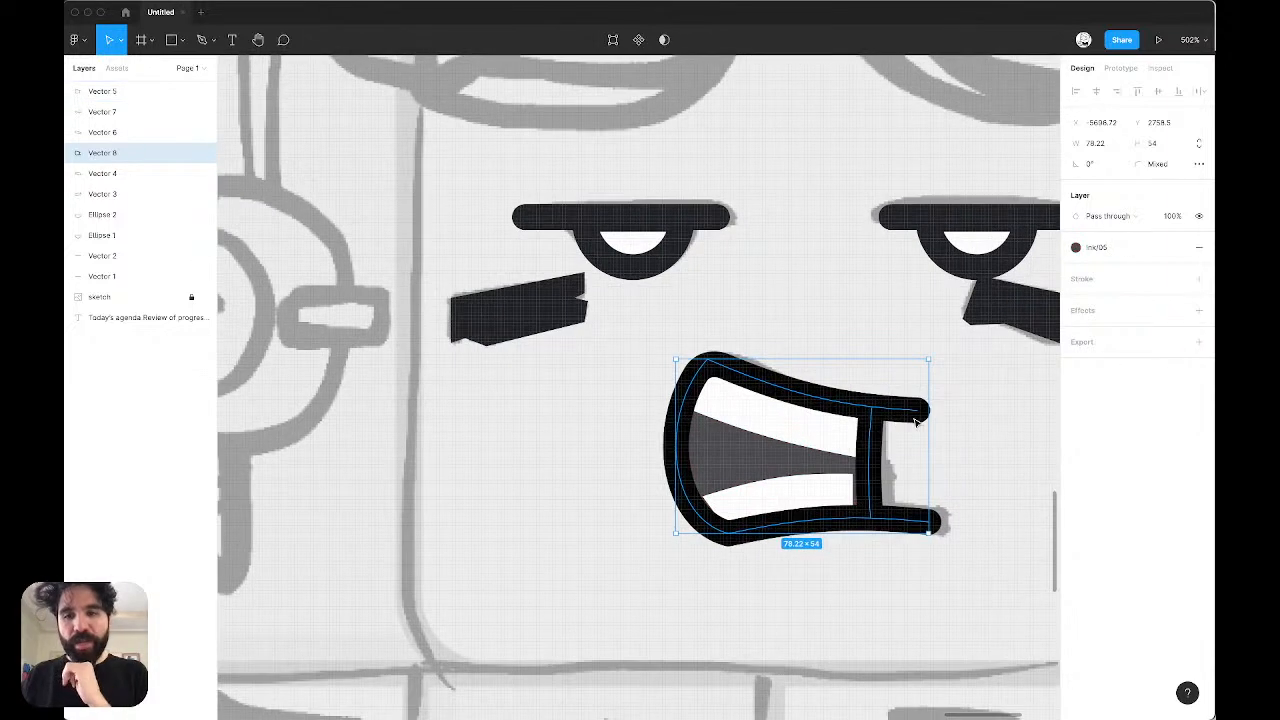
scroll(916, 422, "down", 5)
scroll(885, 370, "up", 3)
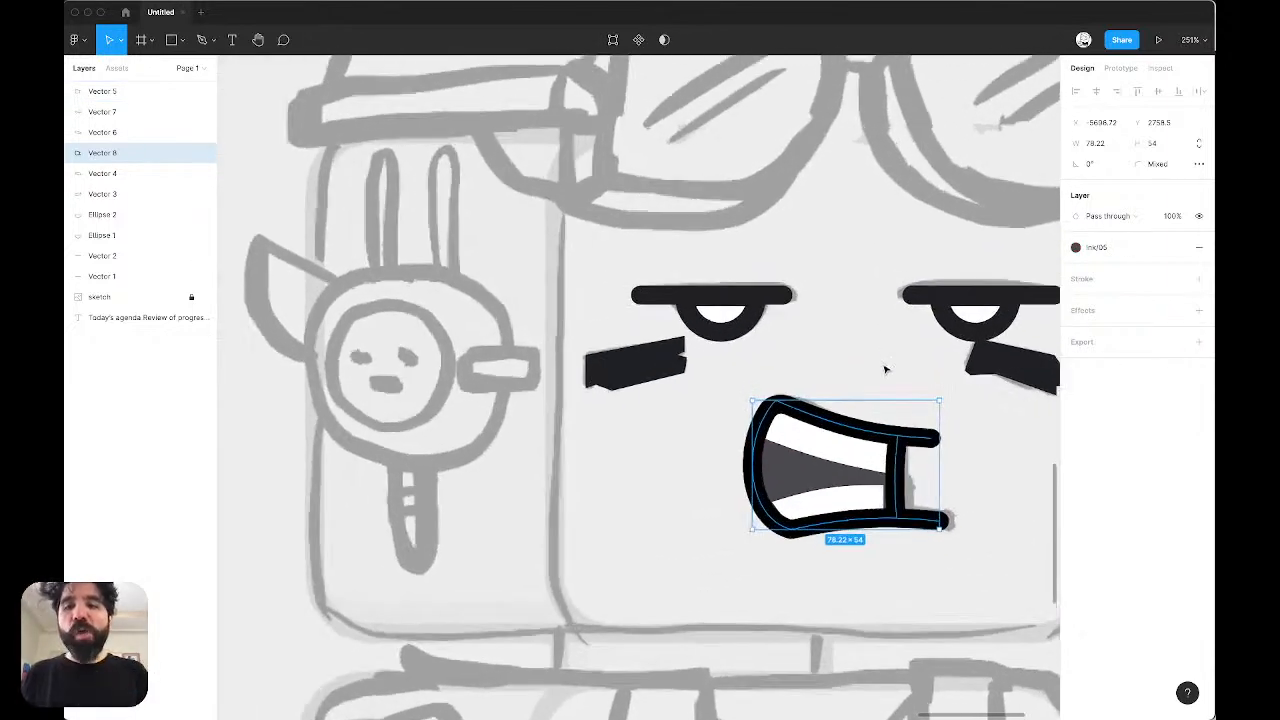
Step: Give both teeth shapes an Ink/06 stroke with a width of 4
scroll(885, 370, "up", 3)
left_click(783, 450)
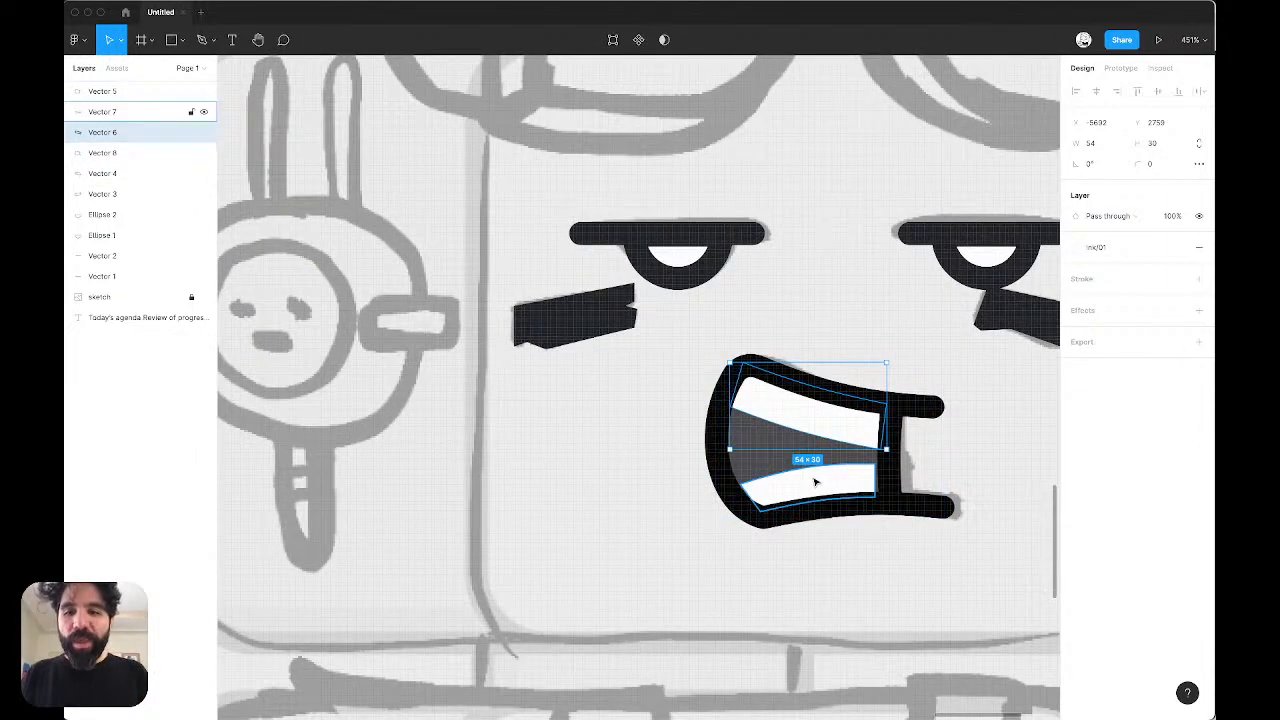
left_click(815, 483, "shift")
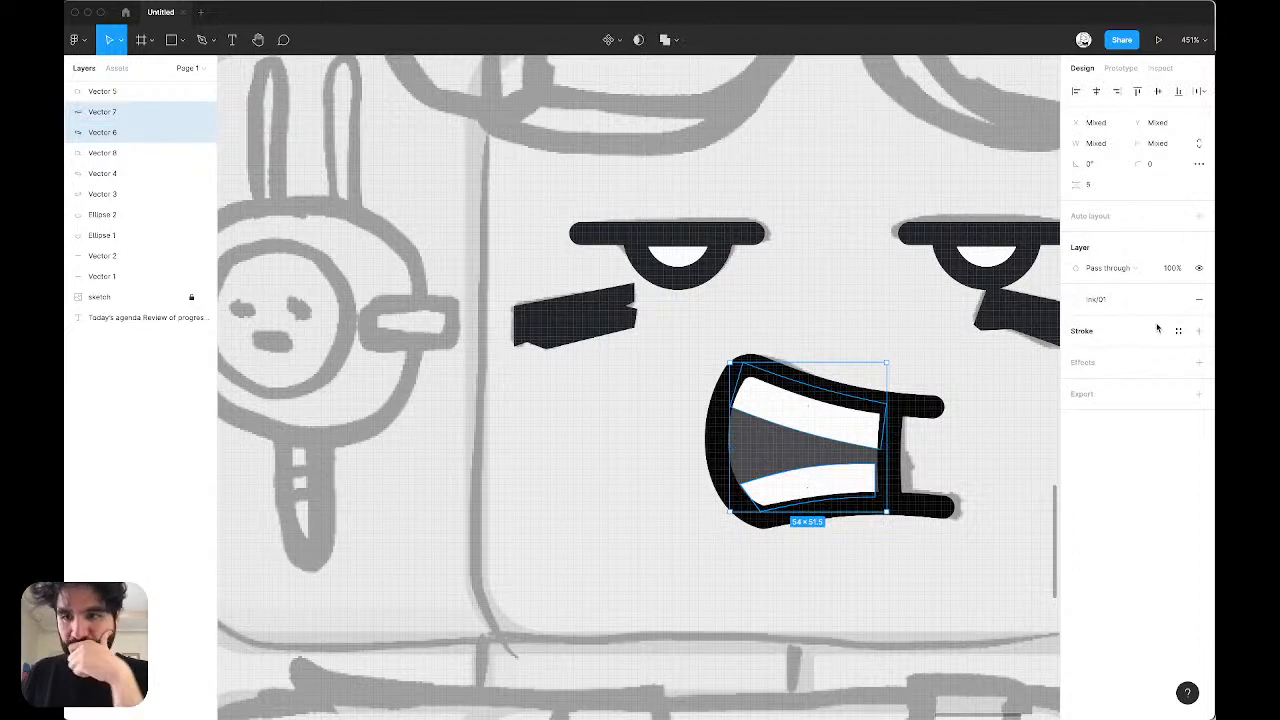
left_click(1178, 331)
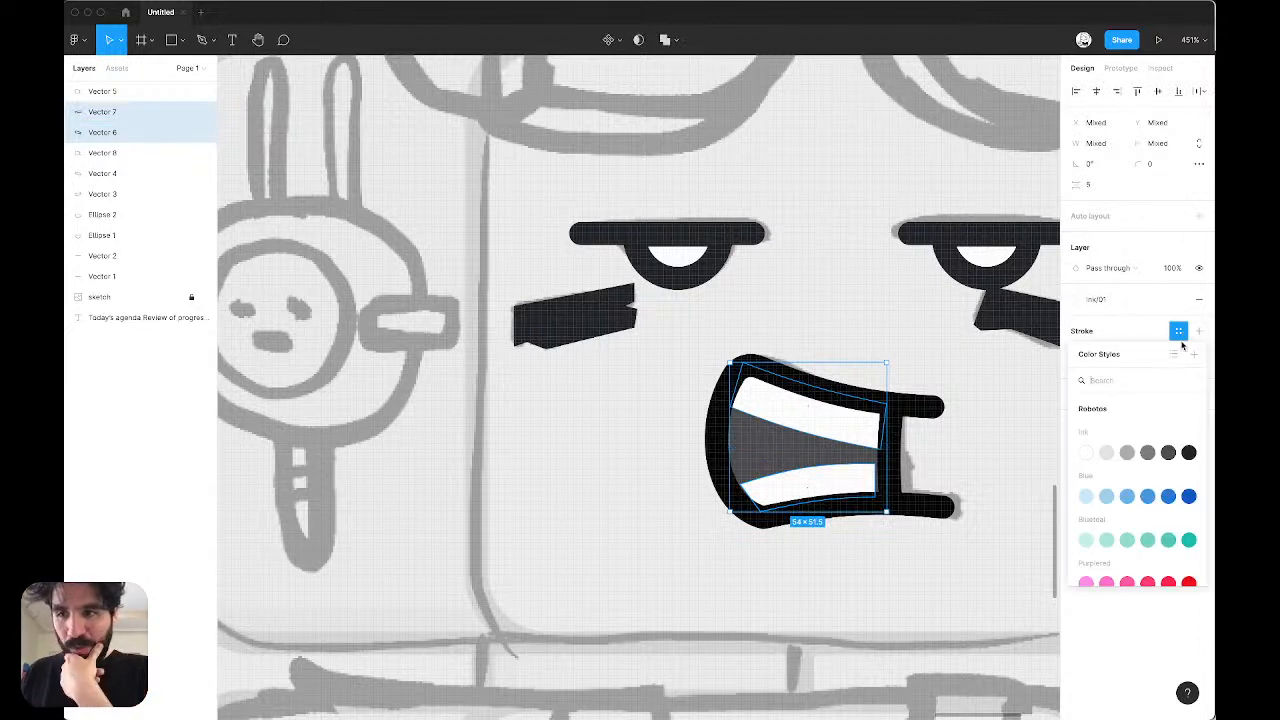
left_click(1188, 453)
left_click(1093, 351)
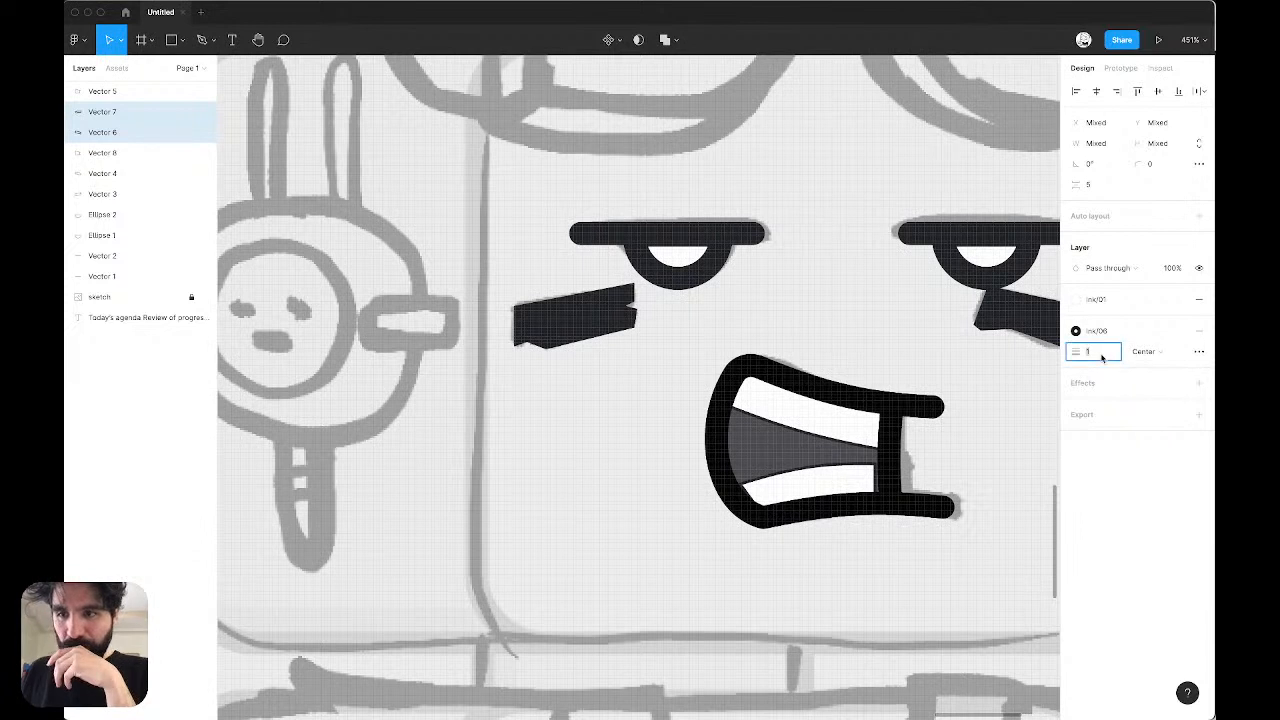
type("8")
key("Return")
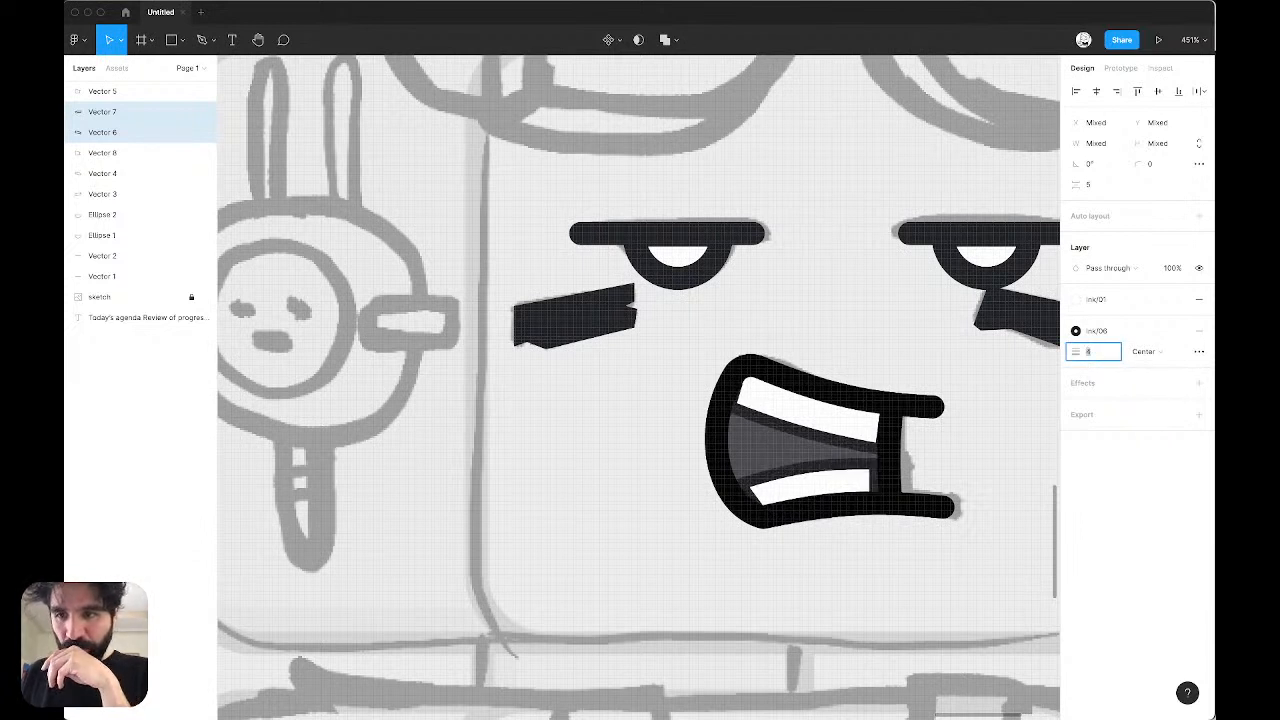
Step: Apply the Ink/06 color style to the thick mouth outline's stroke and deselect it
left_click(918, 405)
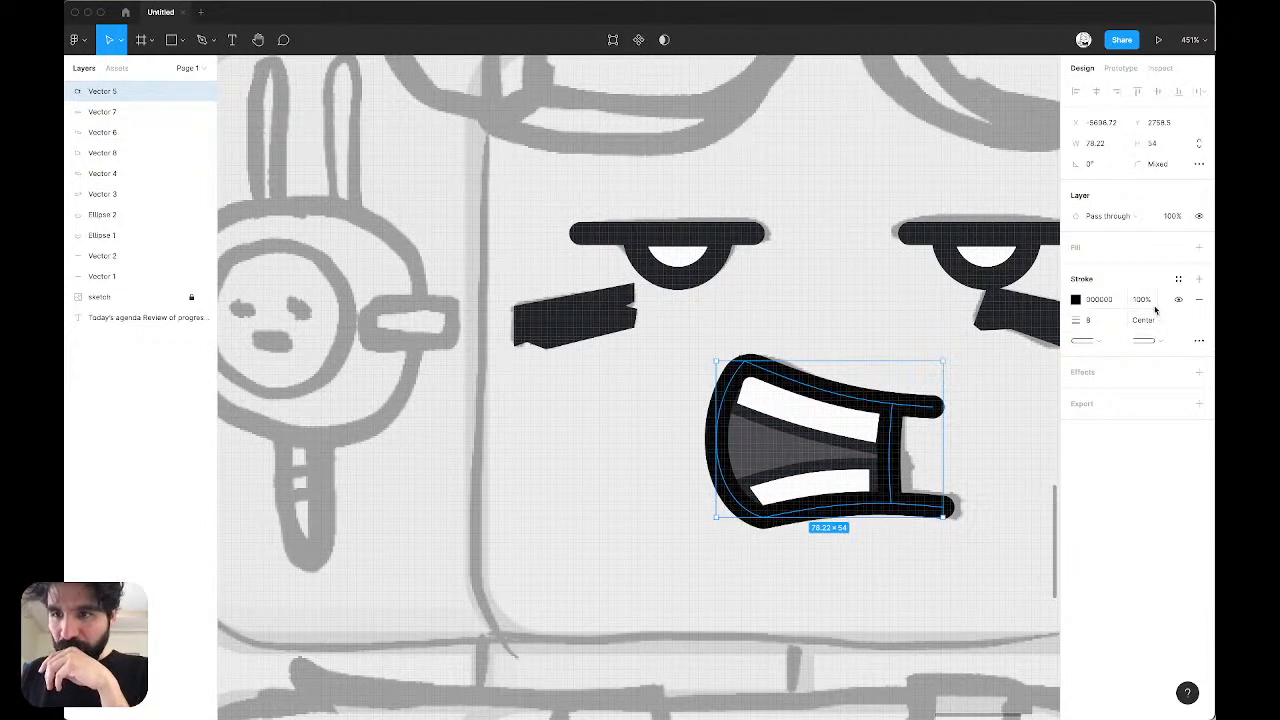
left_click(1178, 278)
left_click(1190, 400)
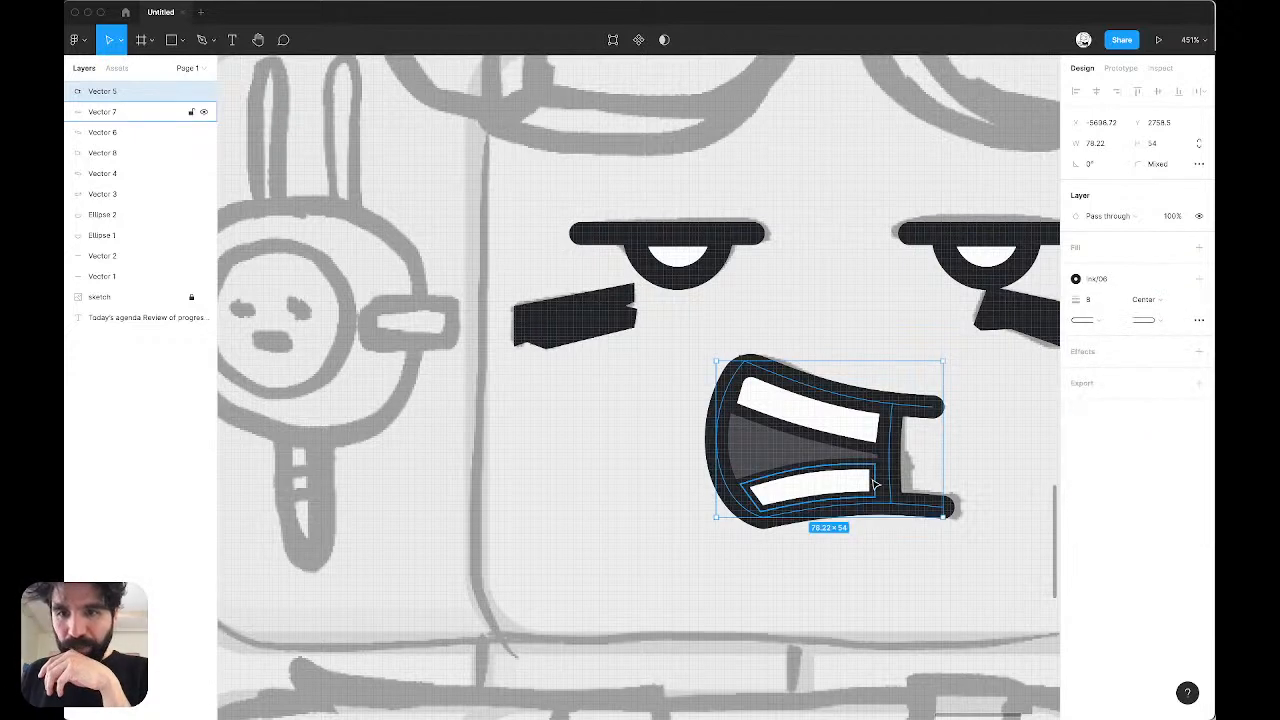
scroll(874, 485, "up", 5)
key("Escape")
Step: Widen the lower teeth shape to 50.5, nudge it slightly left inside the mouth, and deselect it
left_click(797, 499)
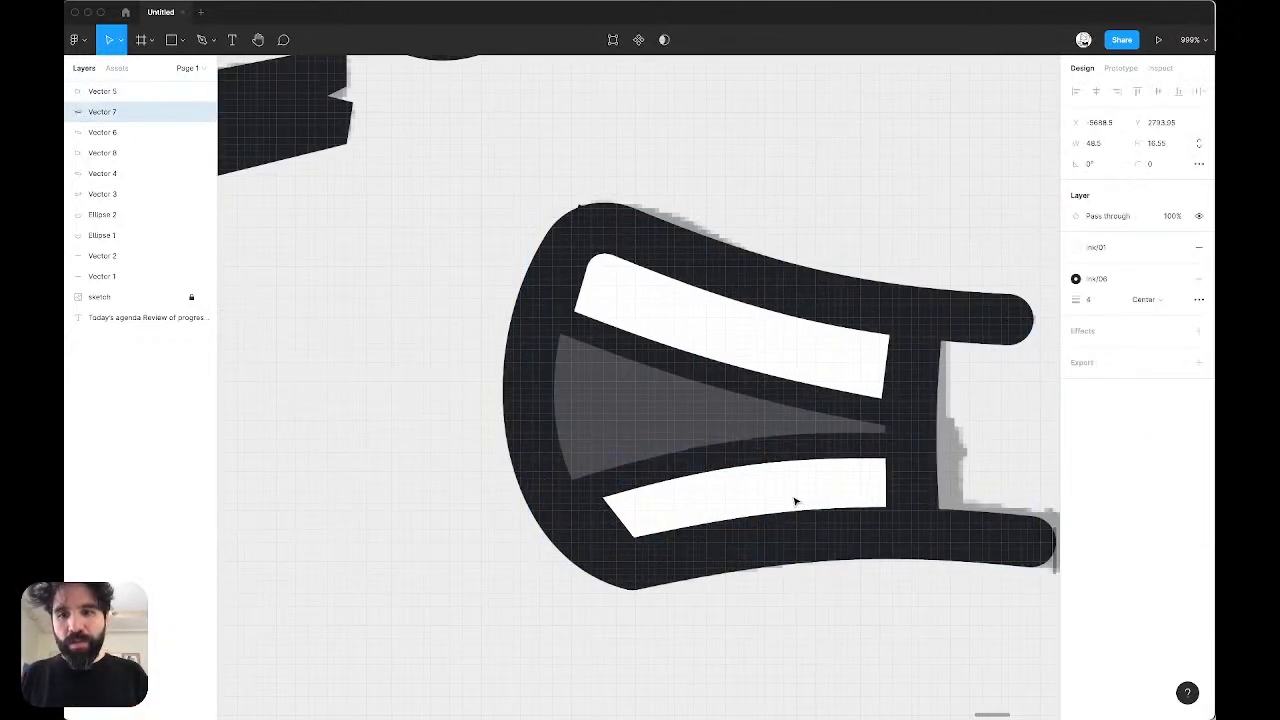
key("super+Right")
key("super+Right")
scroll(795, 501, "down", 5)
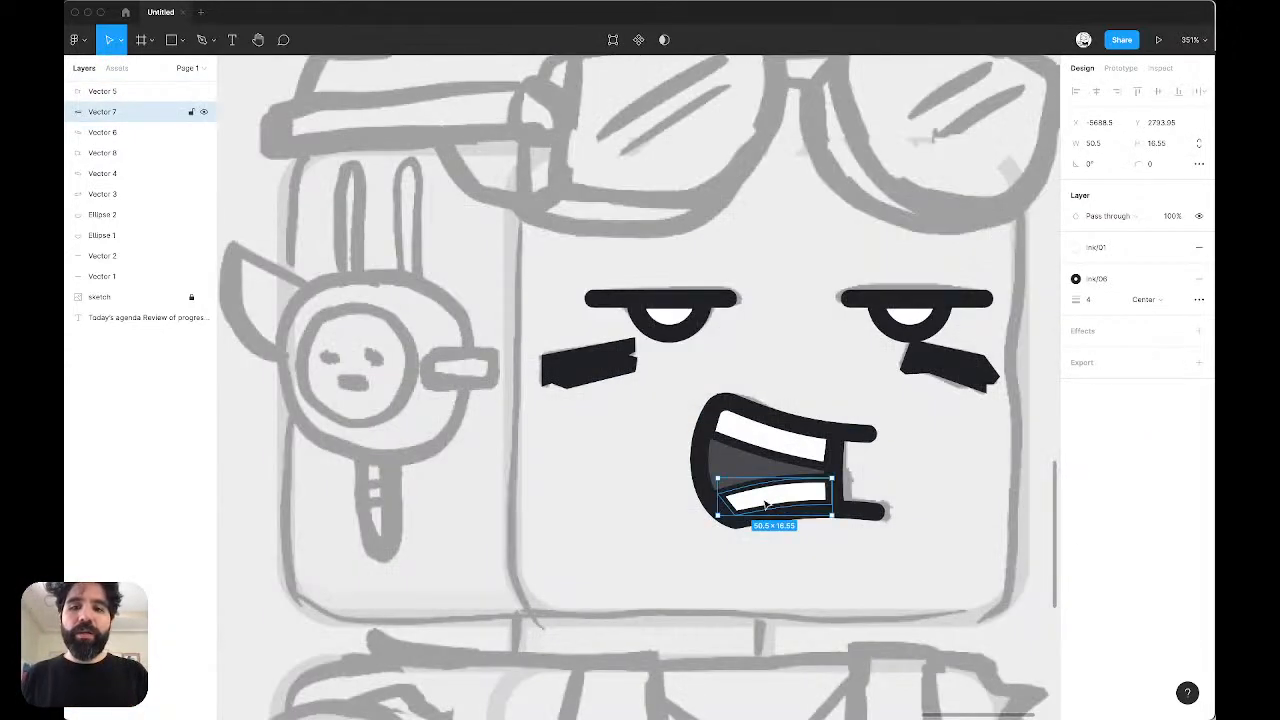
key("super+Right")
key("super+Right")
key("super+Right")
key("super+Right")
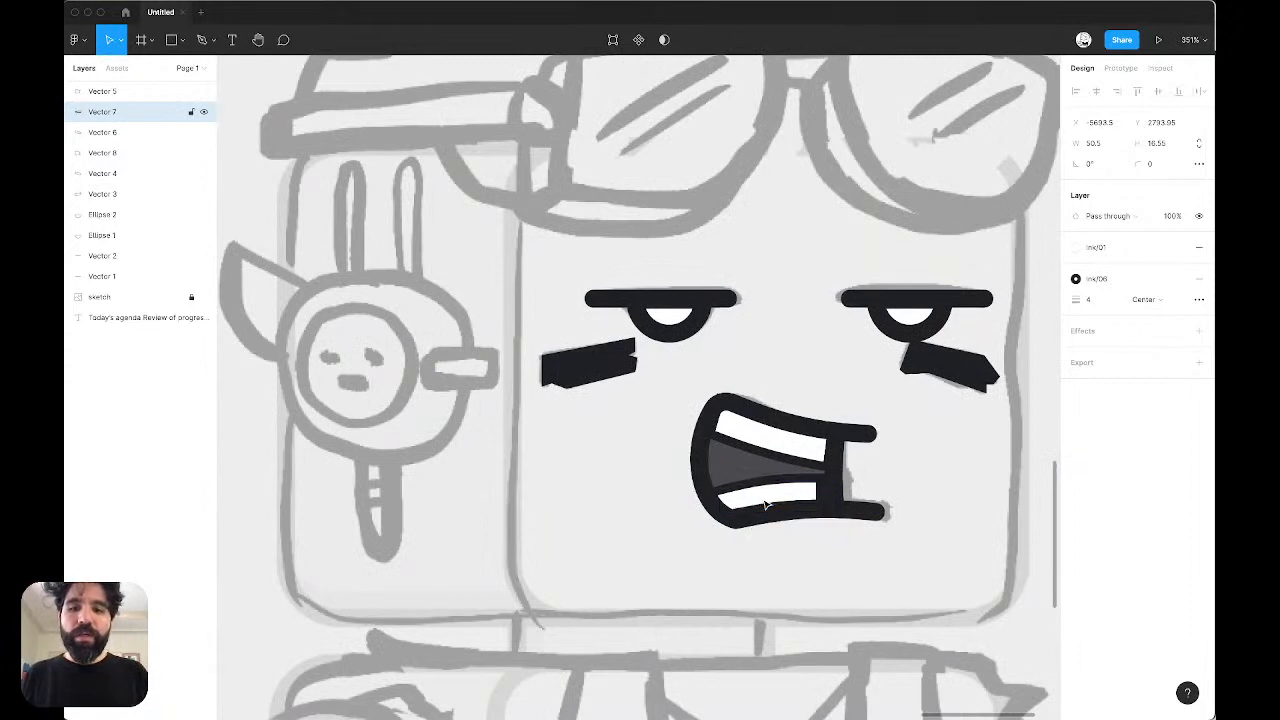
left_click(793, 564)
Step: Examine the traced face against the sketch, along with the untraced helmet and goggles
scroll(797, 566, "down", 5)
scroll(800, 496, "up", 6)
scroll(800, 496, "down", 5)
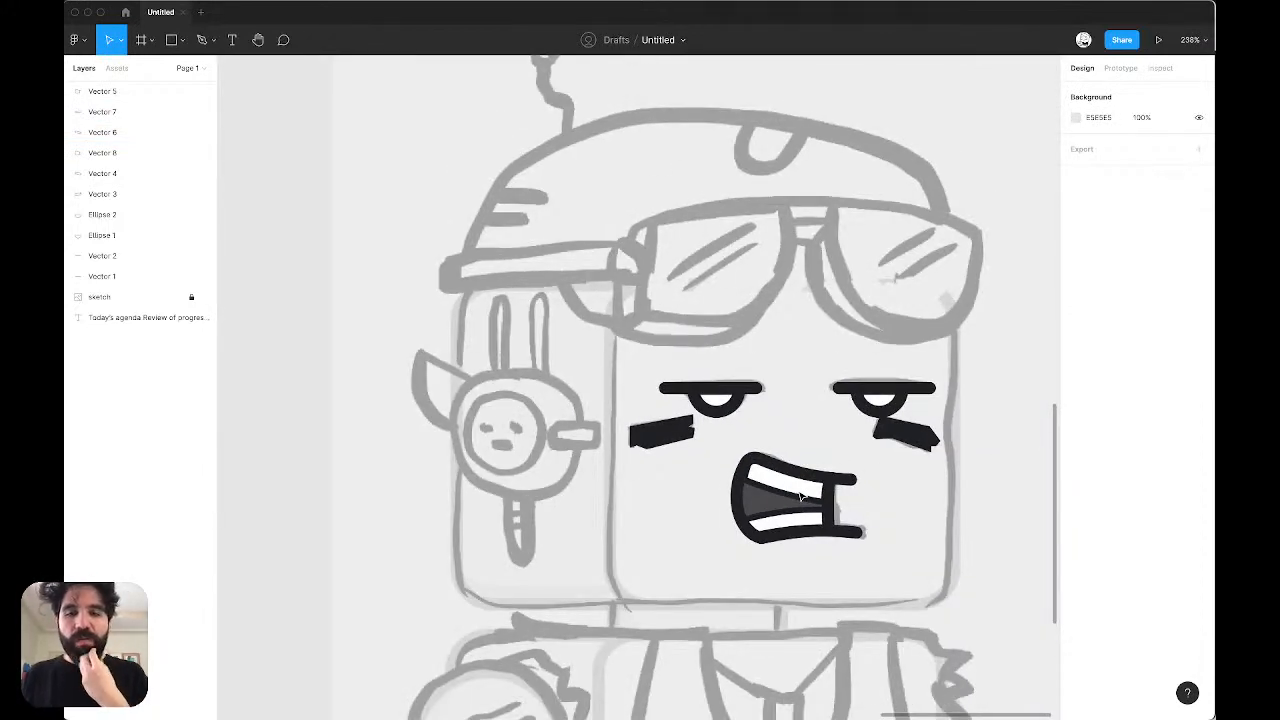
scroll(800, 496, "up", 2)
scroll(800, 496, "up", 3)
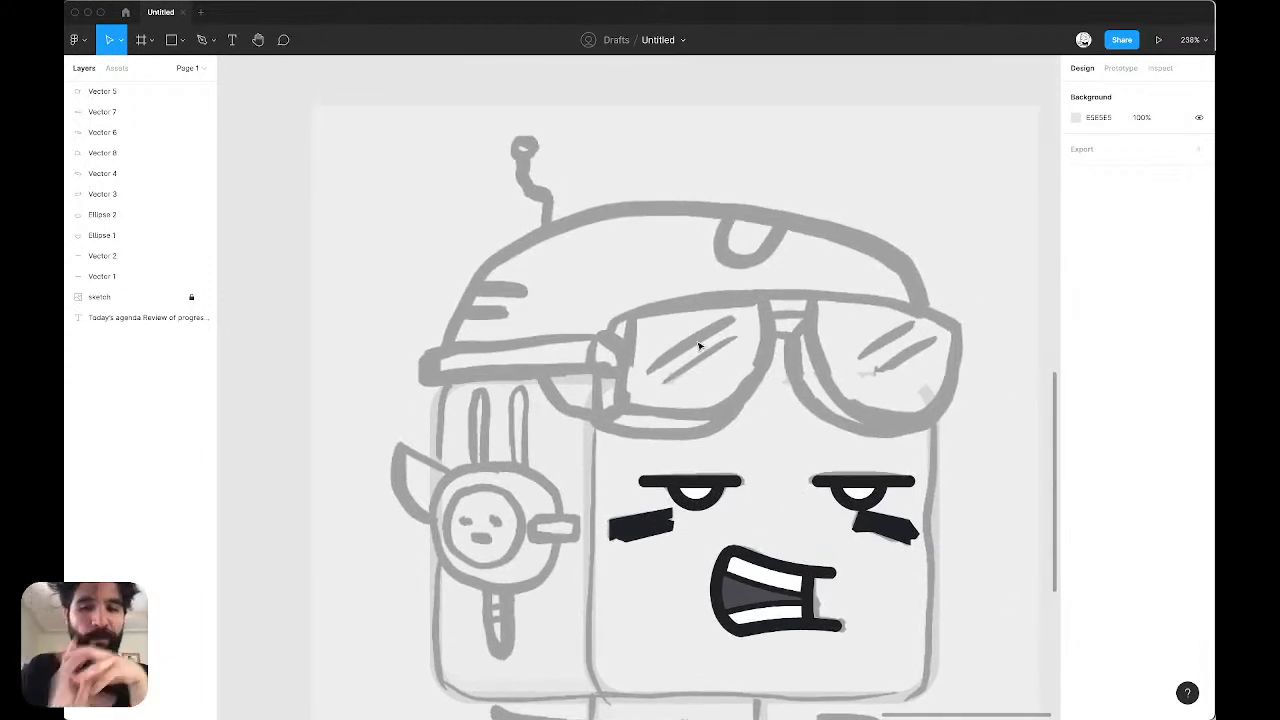
scroll(699, 346, "down", 15)
scroll(699, 346, "up", 8)
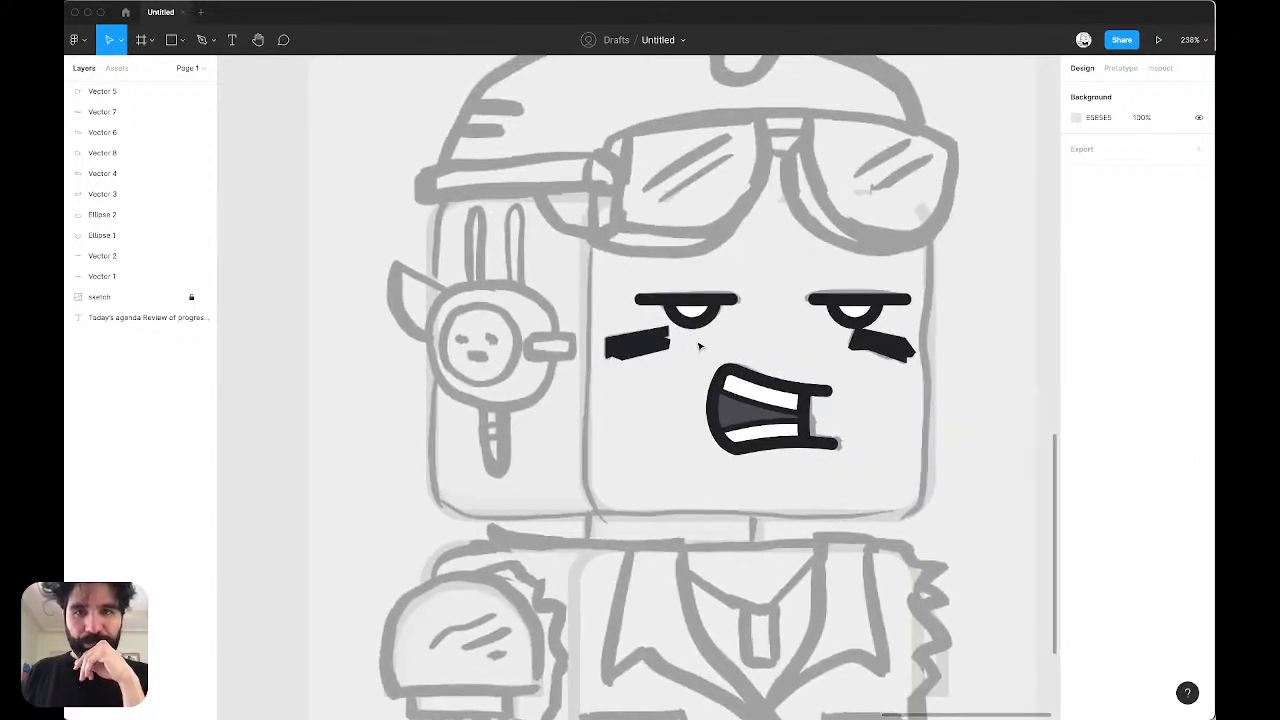
scroll(699, 346, "up", 3)
scroll(658, 140, "up", 5)
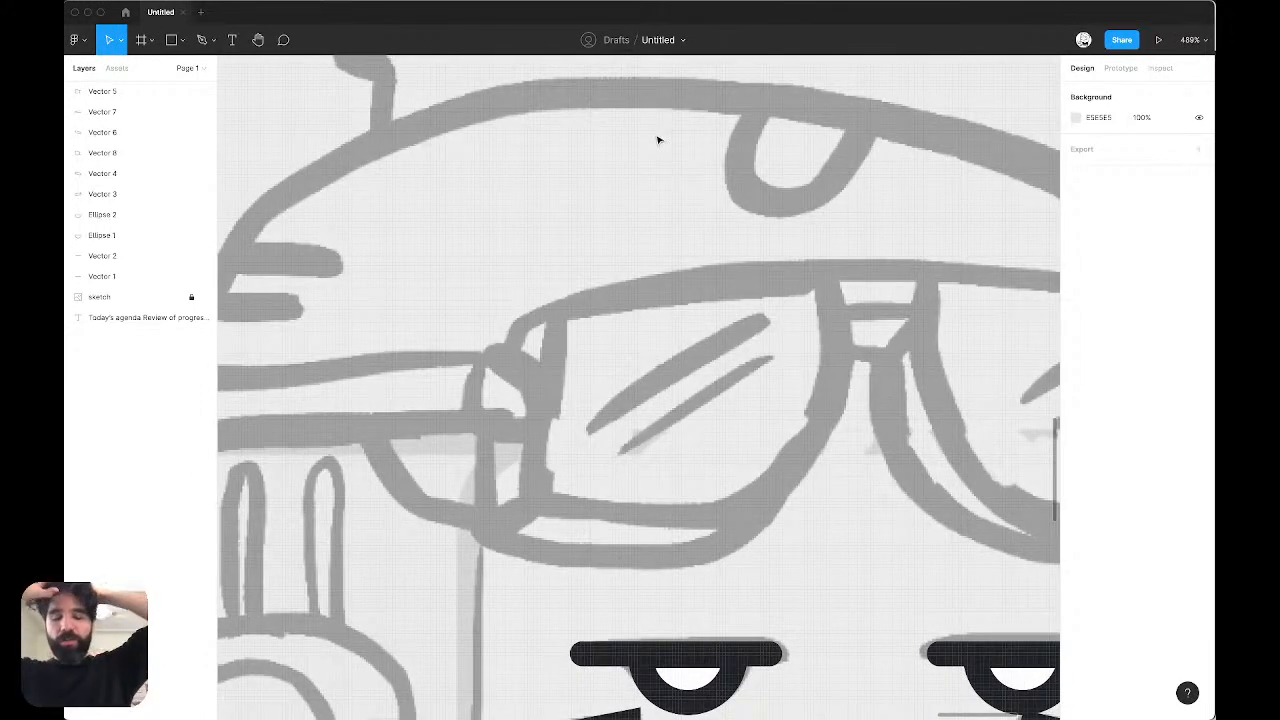
scroll(658, 140, "down", 3)
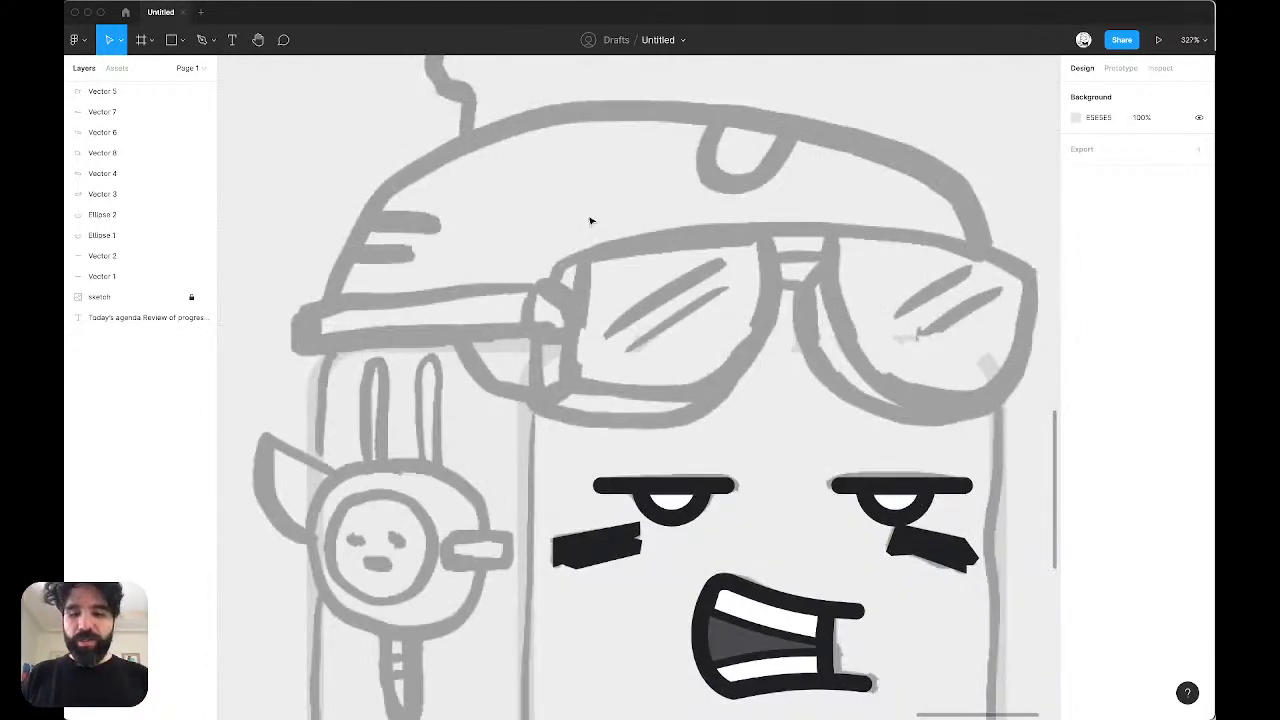
key("p")
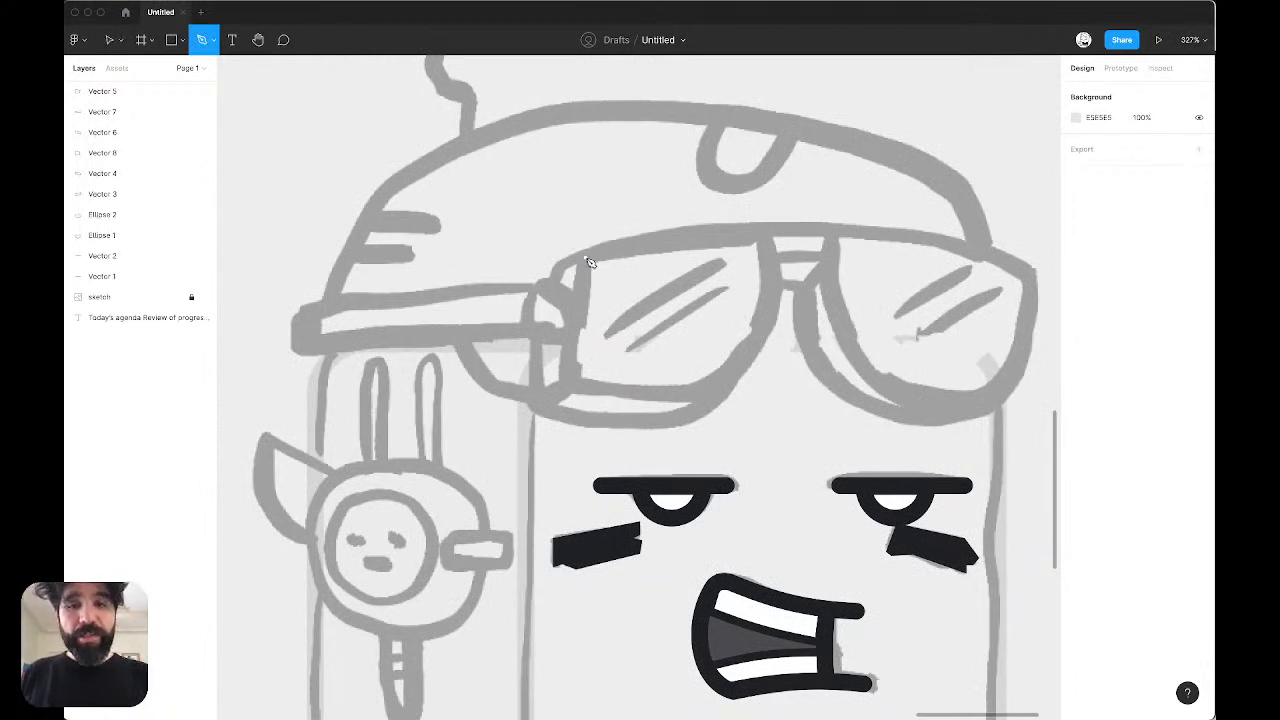
key("v")
scroll(588, 262, "down", 5)
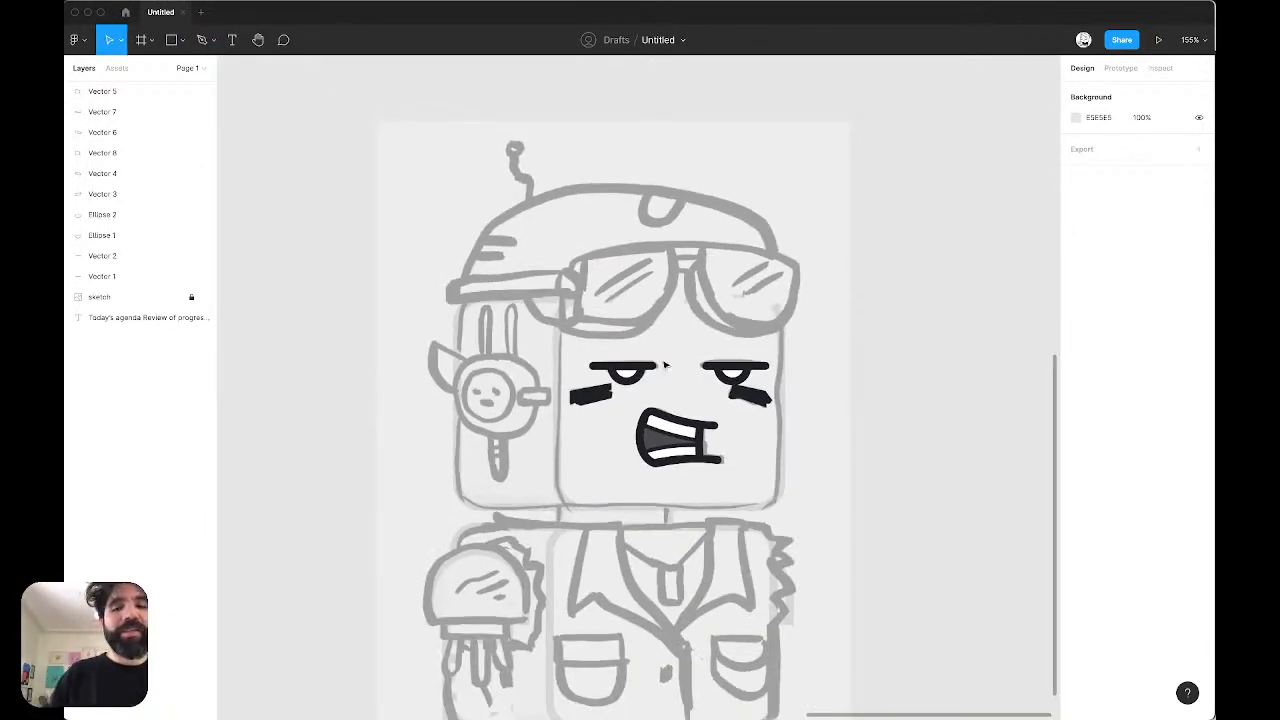
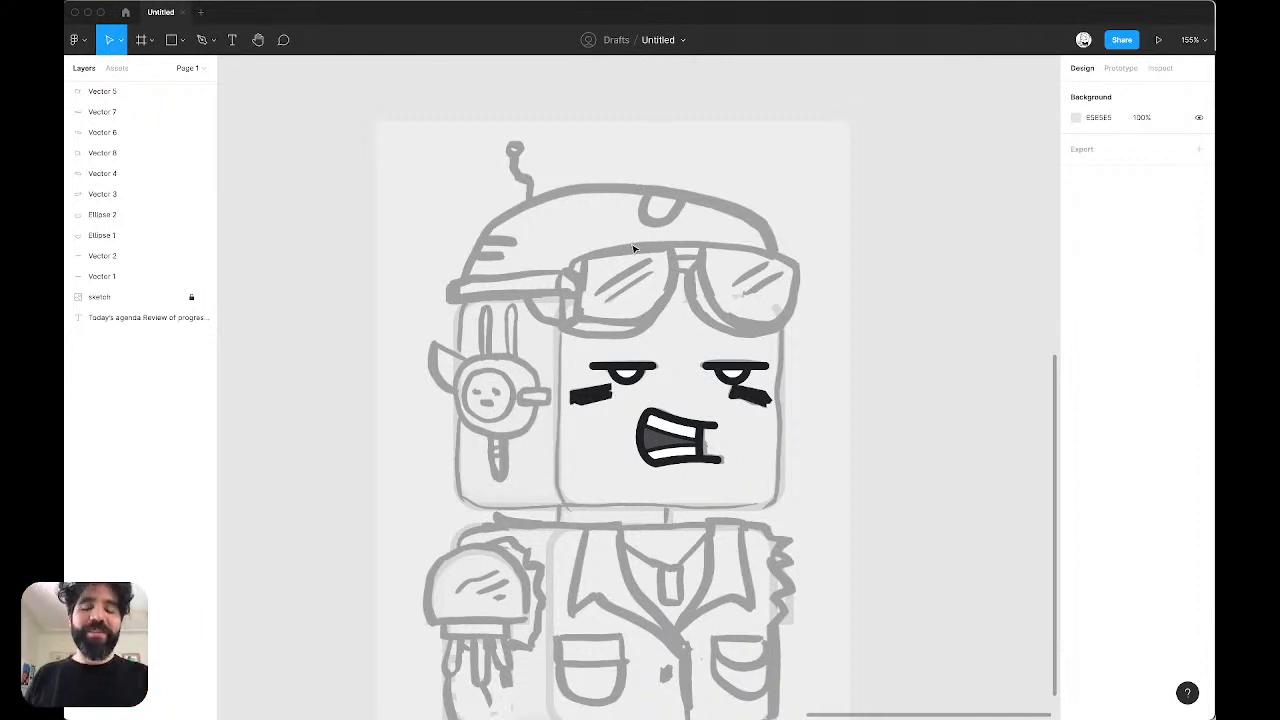
Step: Draw a closed three-point path about 93.5 by 65 over the left goggle lens with the Pen tool
scroll(633, 248, "up", 5)
key("p")
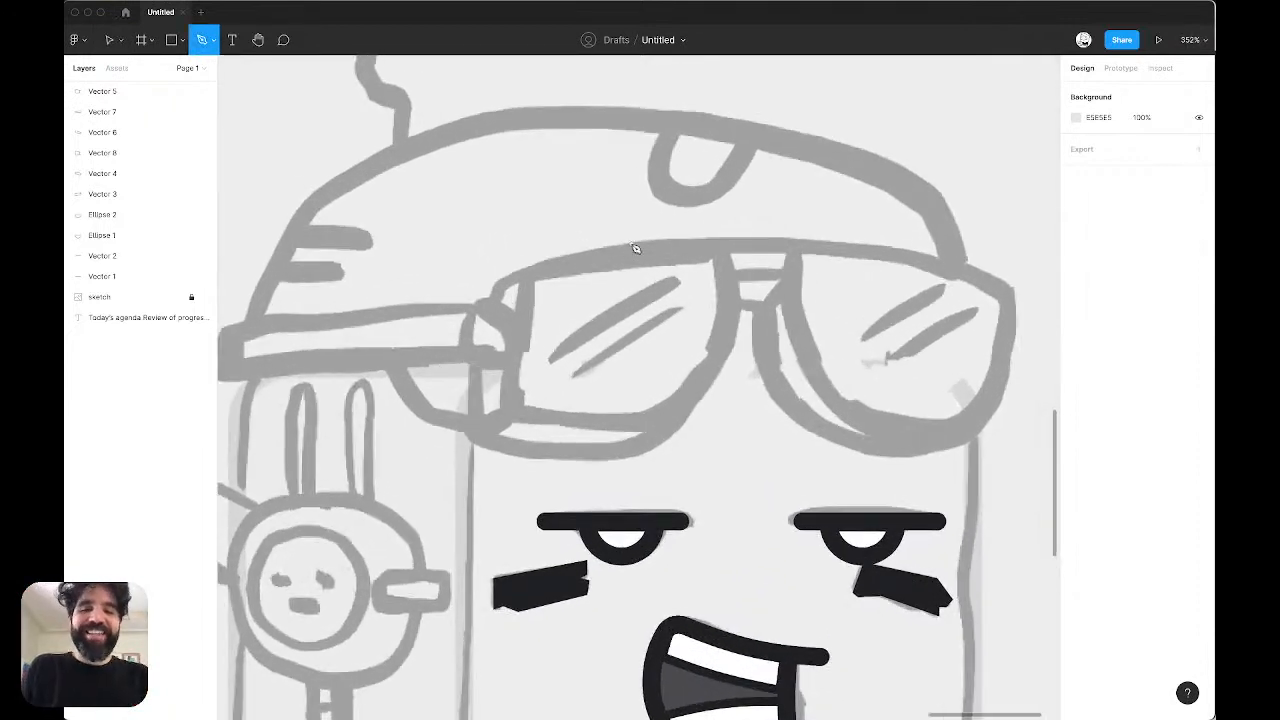
left_click(521, 271)
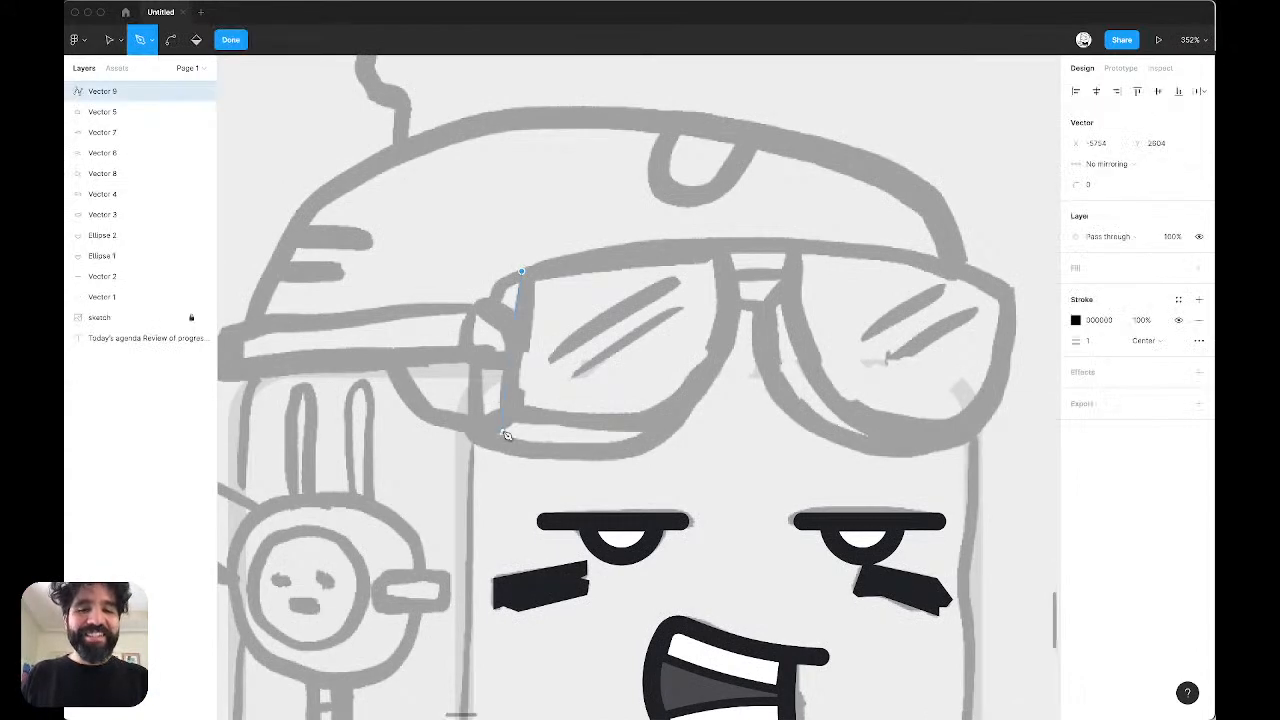
left_click(511, 401)
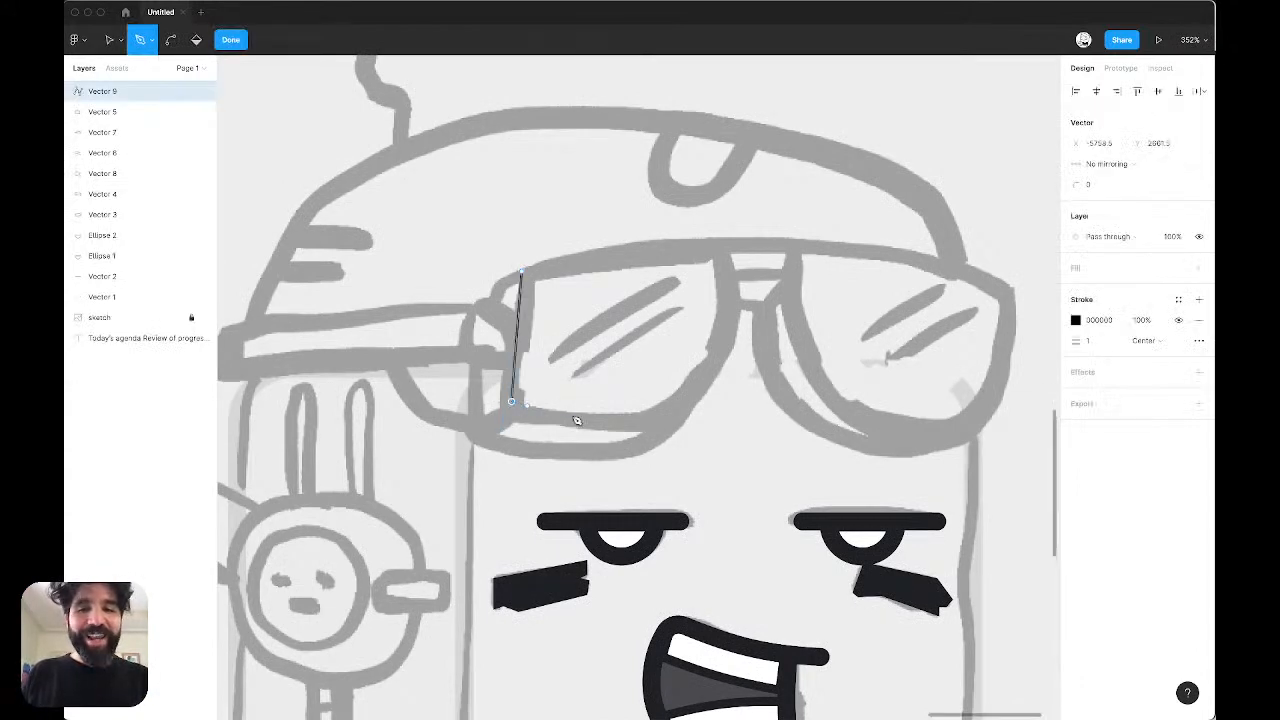
left_click(723, 256)
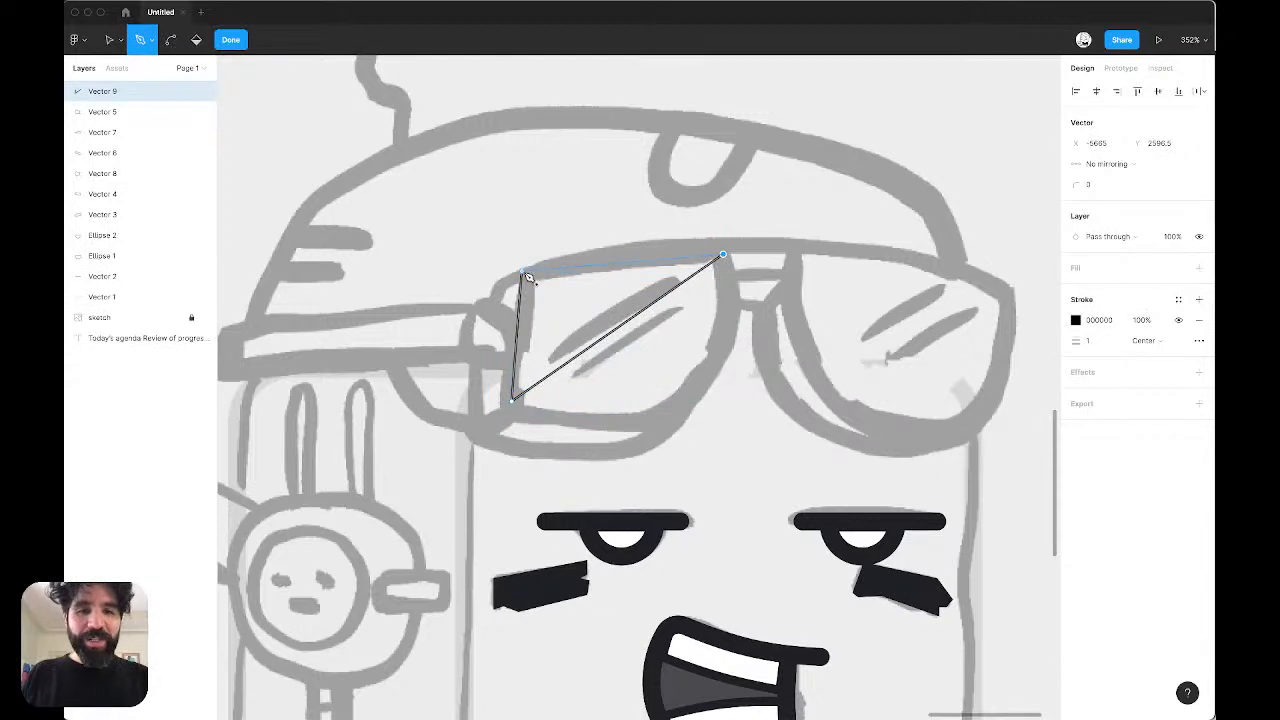
left_click(522, 272)
key("Escape")
Step: Bend the triangle's diagonal edge outward into a rounded curve following the lower right side of the left lens
scroll(651, 320, "up", 5)
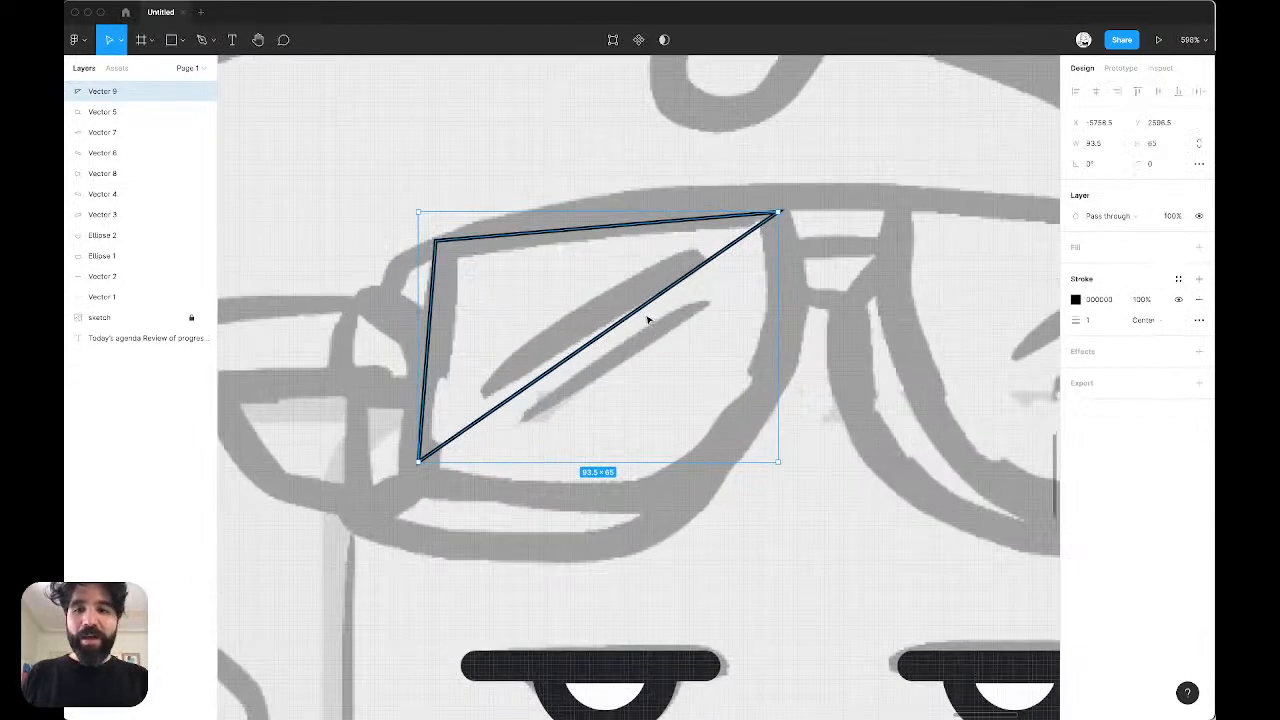
key("Return")
key("super")
left_click_drag(600, 335, 657, 457)
left_click_drag(629, 523, 730, 525)
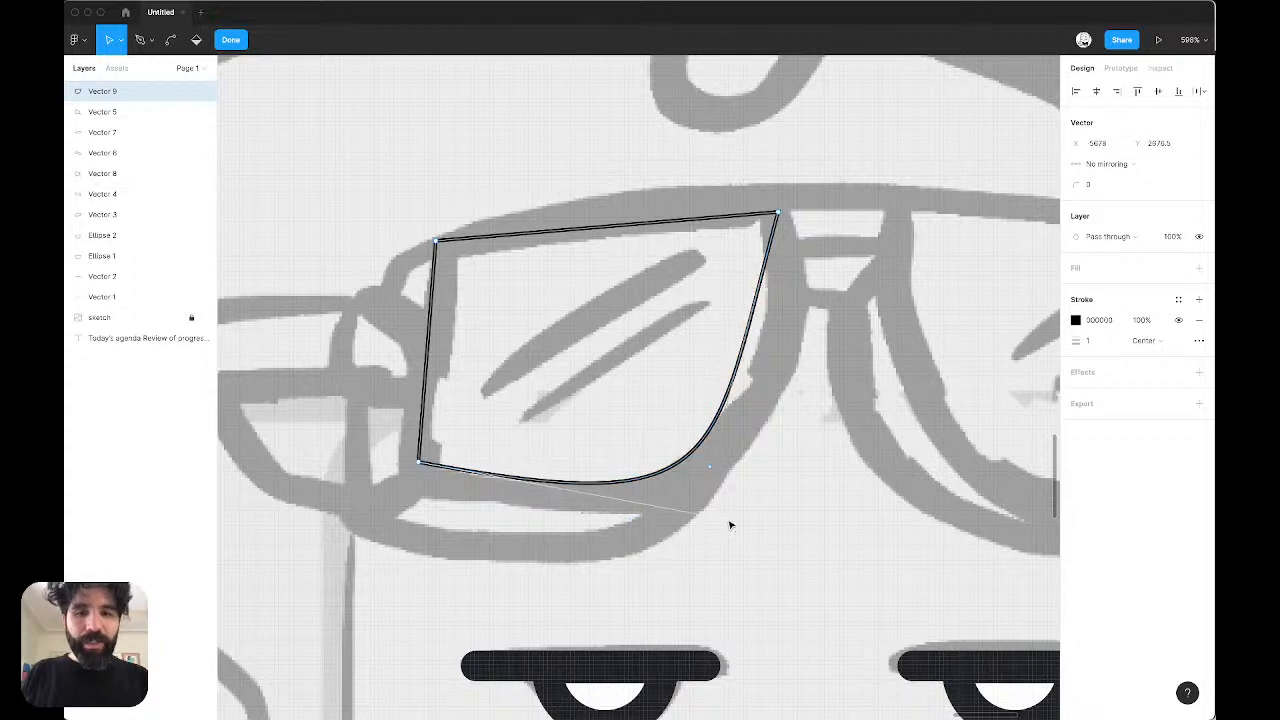
left_click(778, 213)
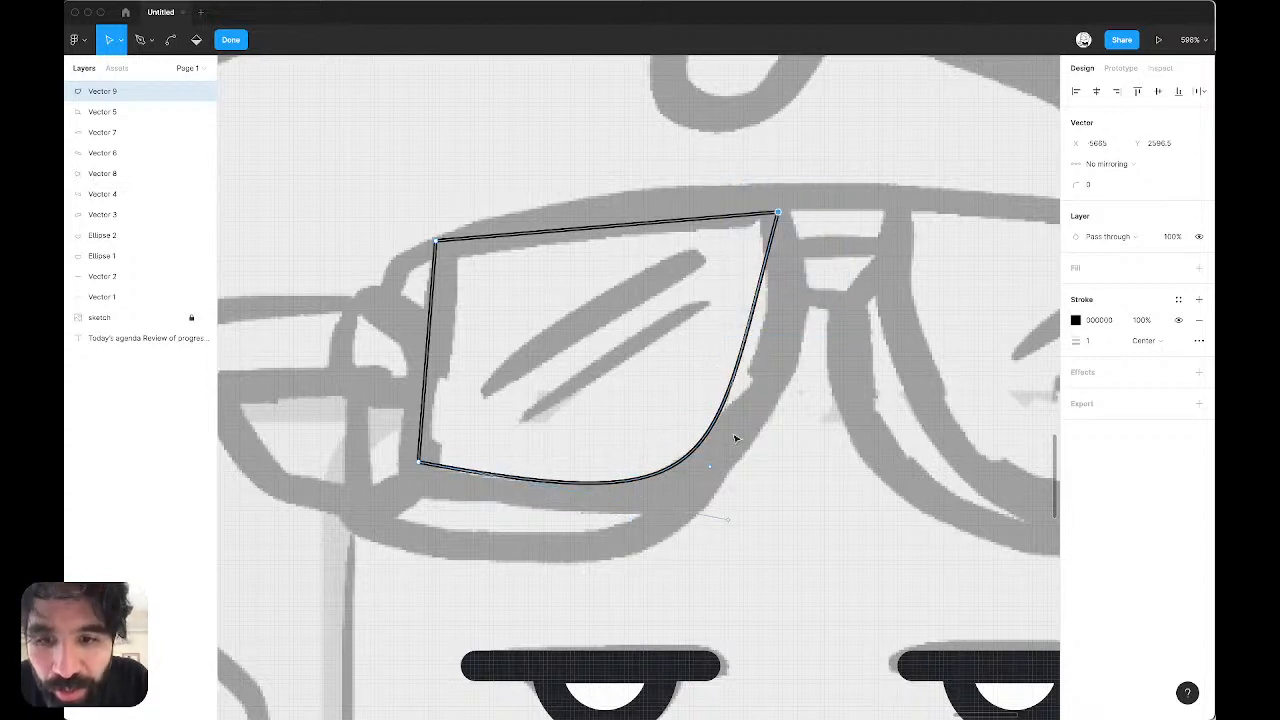
left_click_drag(712, 466, 800, 442)
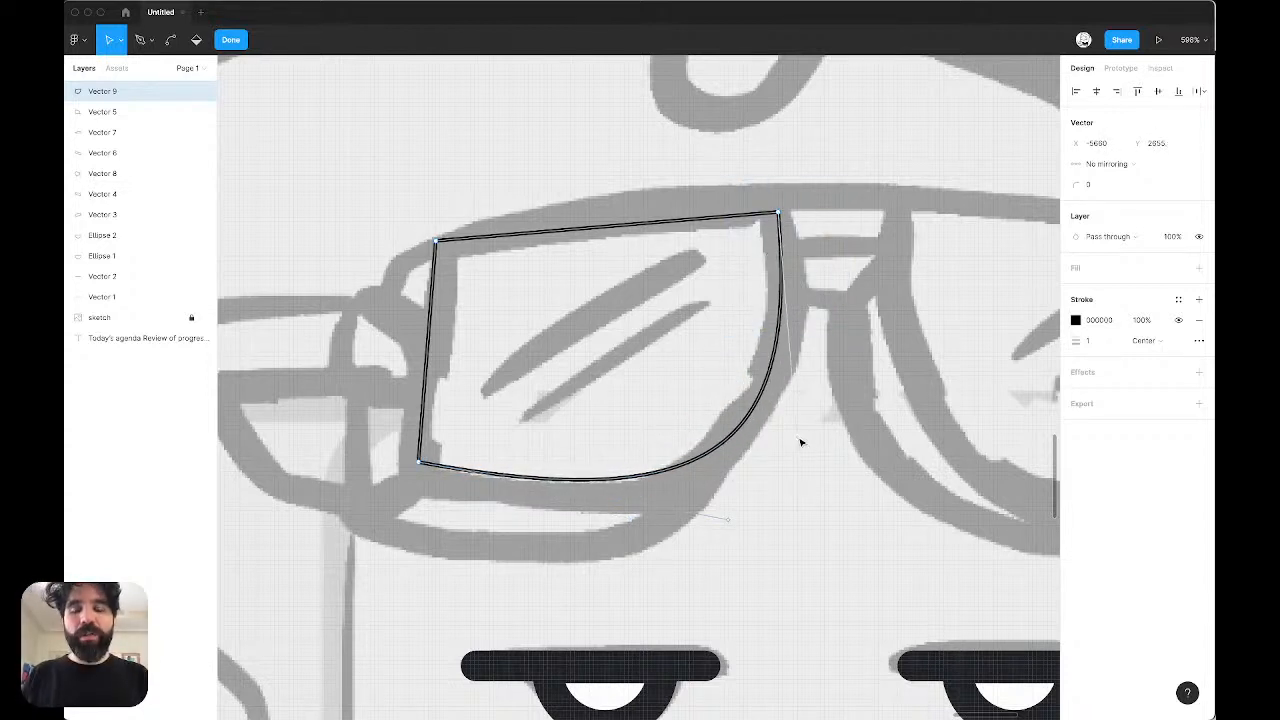
Step: Nudge the lens path's upper-left corner right and down and its upper-right corner left to match the sketch
scroll(800, 442, "left", 2)
left_click_drag(446, 212, 581, 301)
key("Right")
key("Right")
key("Down")
key("Right")
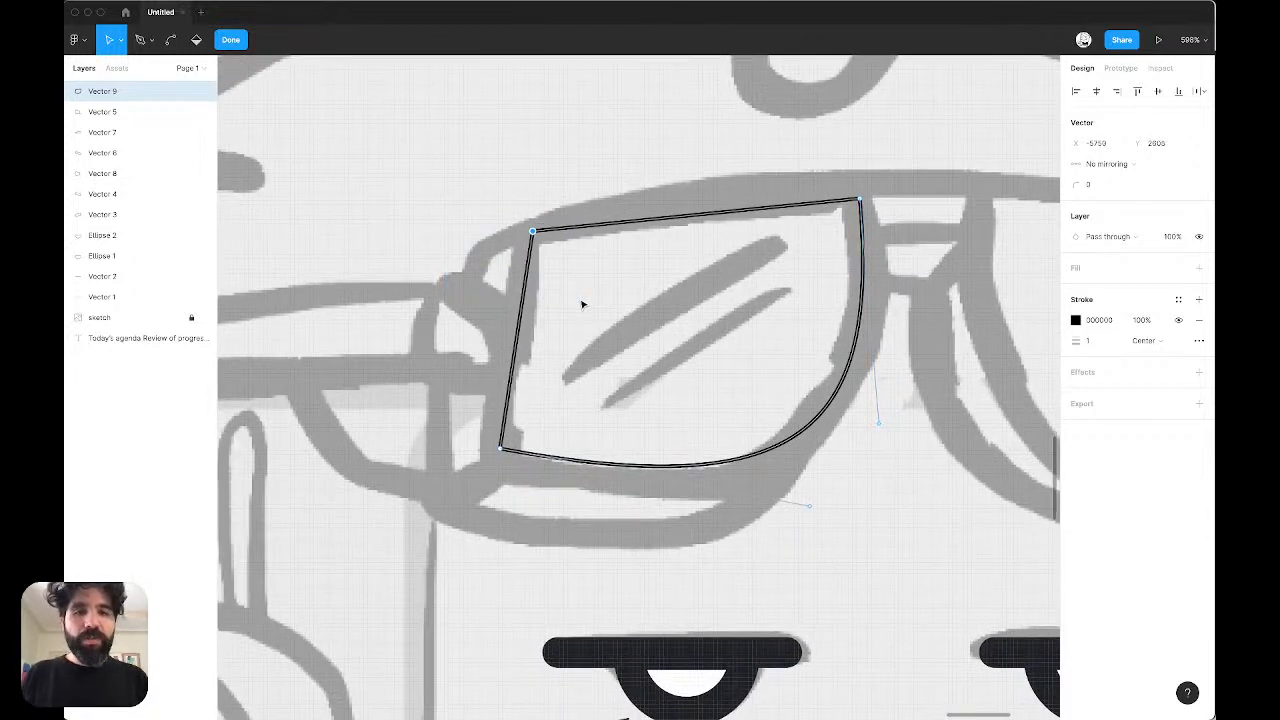
left_click_drag(824, 173, 936, 295)
key("Left")
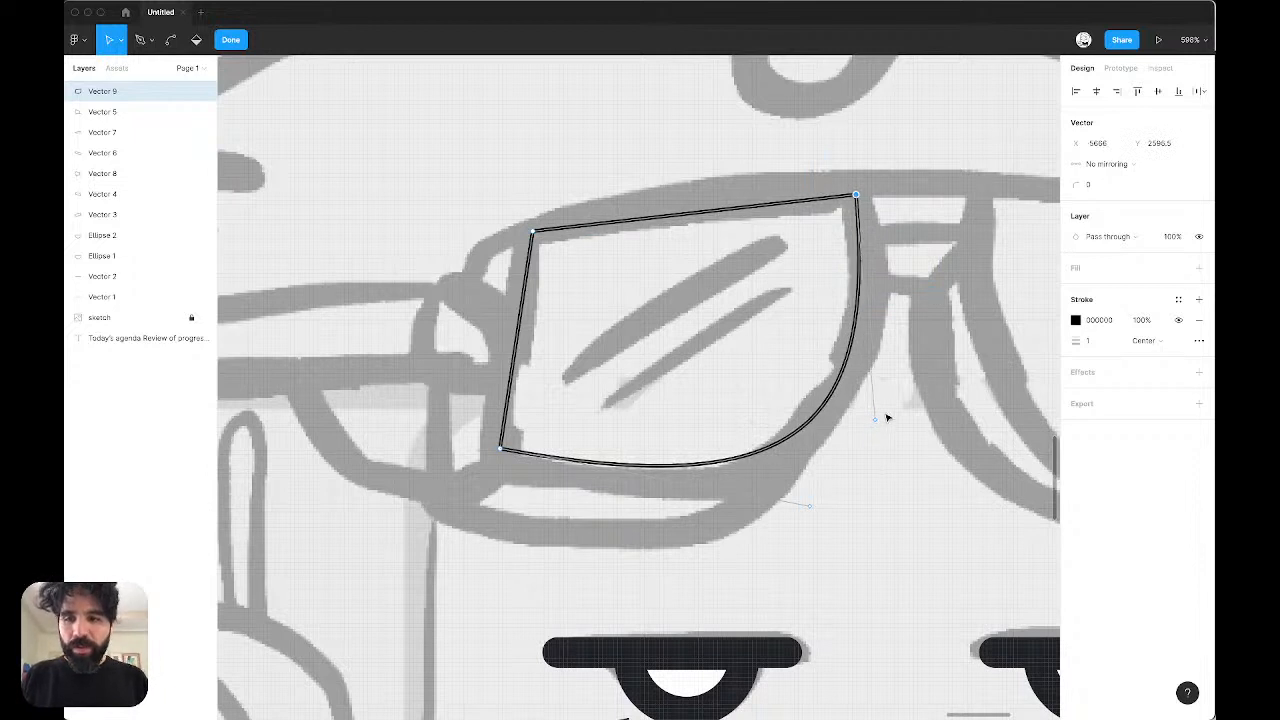
Step: Fine-tune both curve handles of the lens path's rounded side, then finish editing and deselect it
left_click_drag(875, 418, 880, 421)
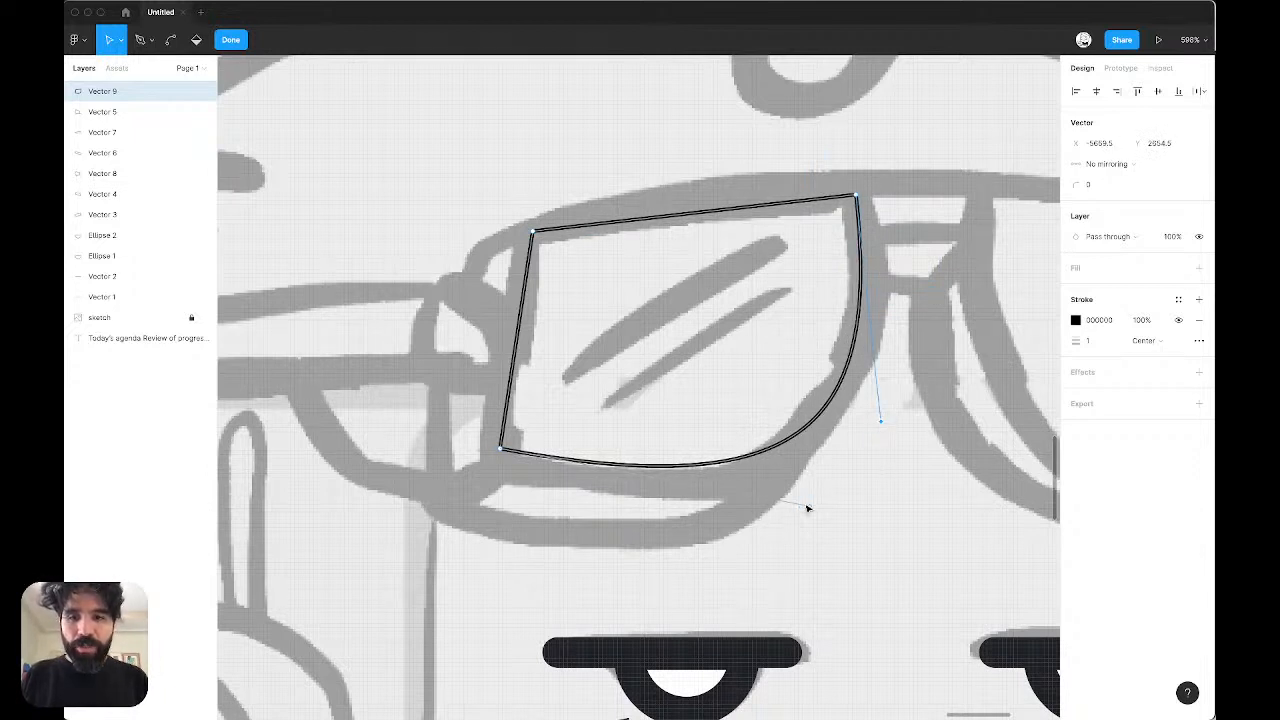
left_click_drag(808, 508, 788, 530)
scroll(494, 218, "down", 5)
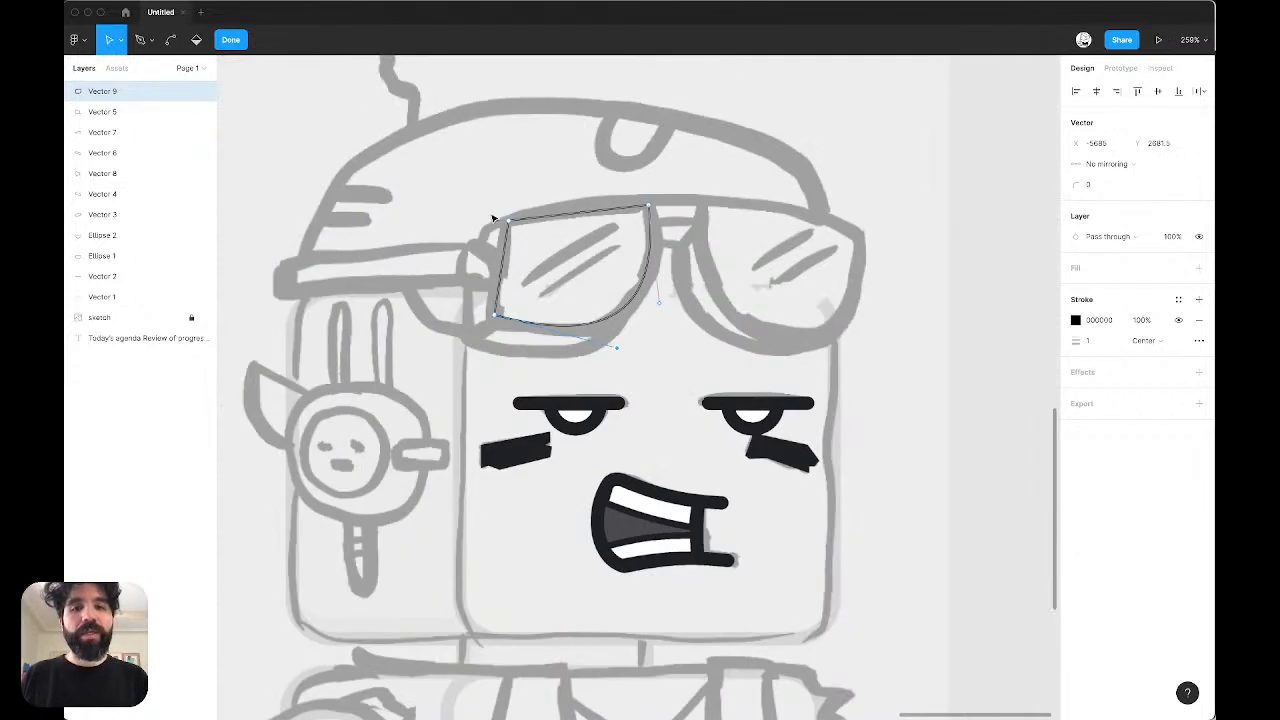
key("Escape")
key("Escape")
Step: Compare the traced left lens outline with the sketched goggle frame and the right lens
scroll(544, 222, "up", 5)
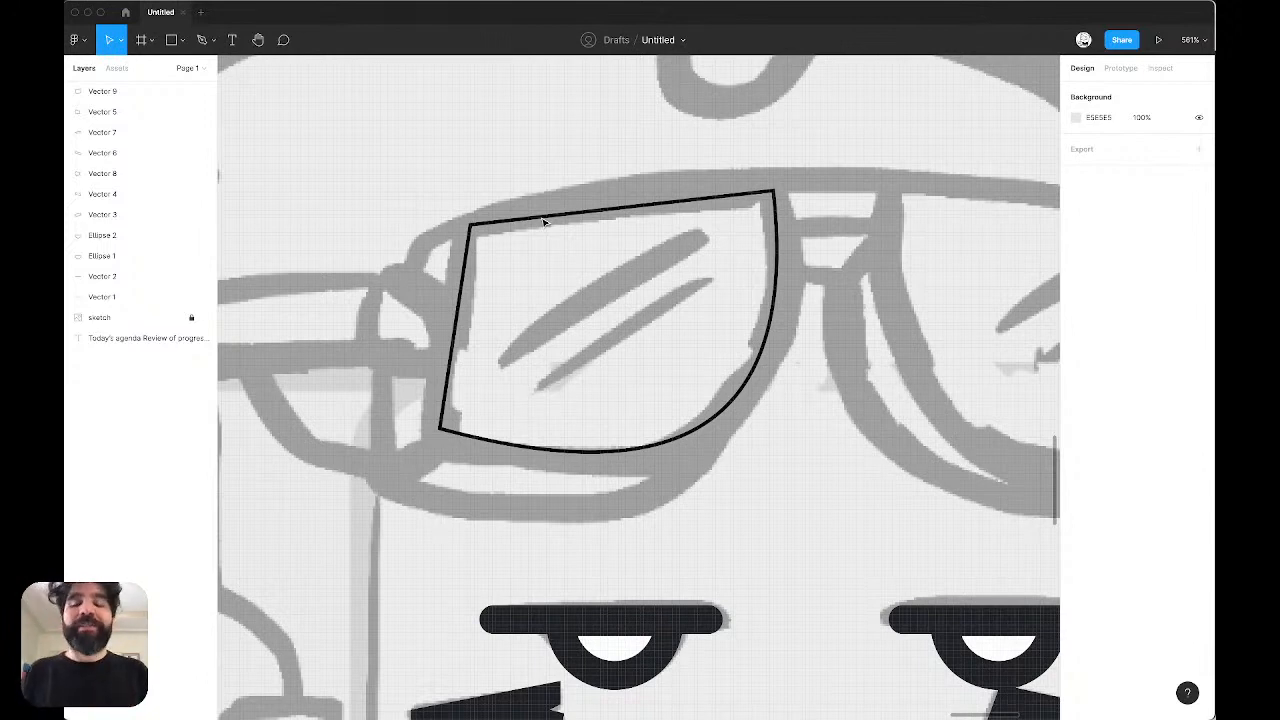
scroll(544, 222, "down", 3)
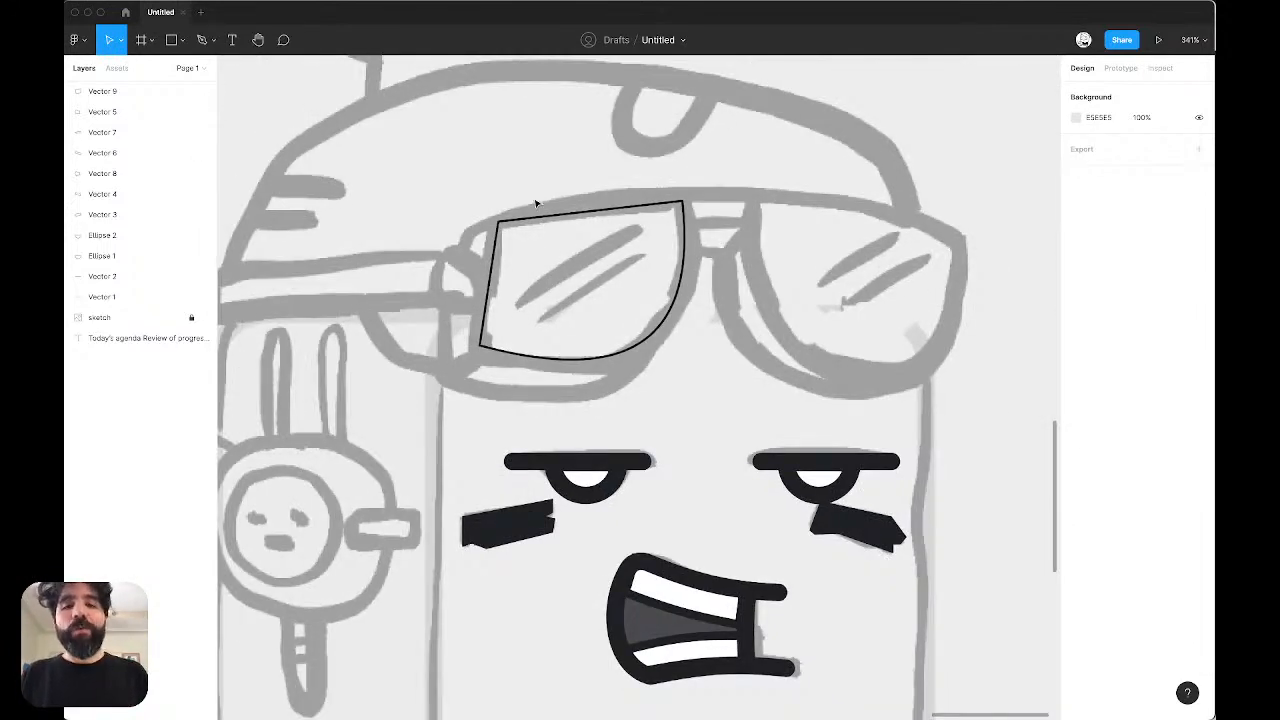
left_click(513, 222)
scroll(513, 224, "up", 2)
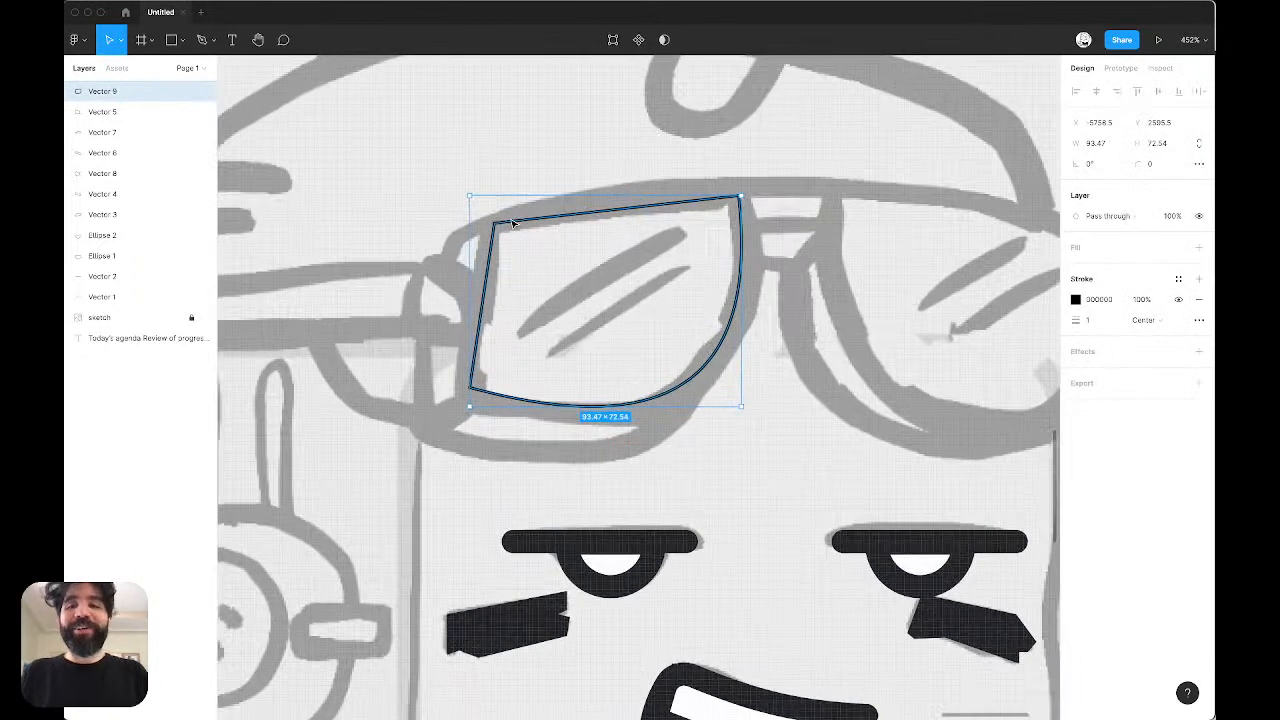
scroll(513, 222, "right", 5)
scroll(512, 224, "left", 3)
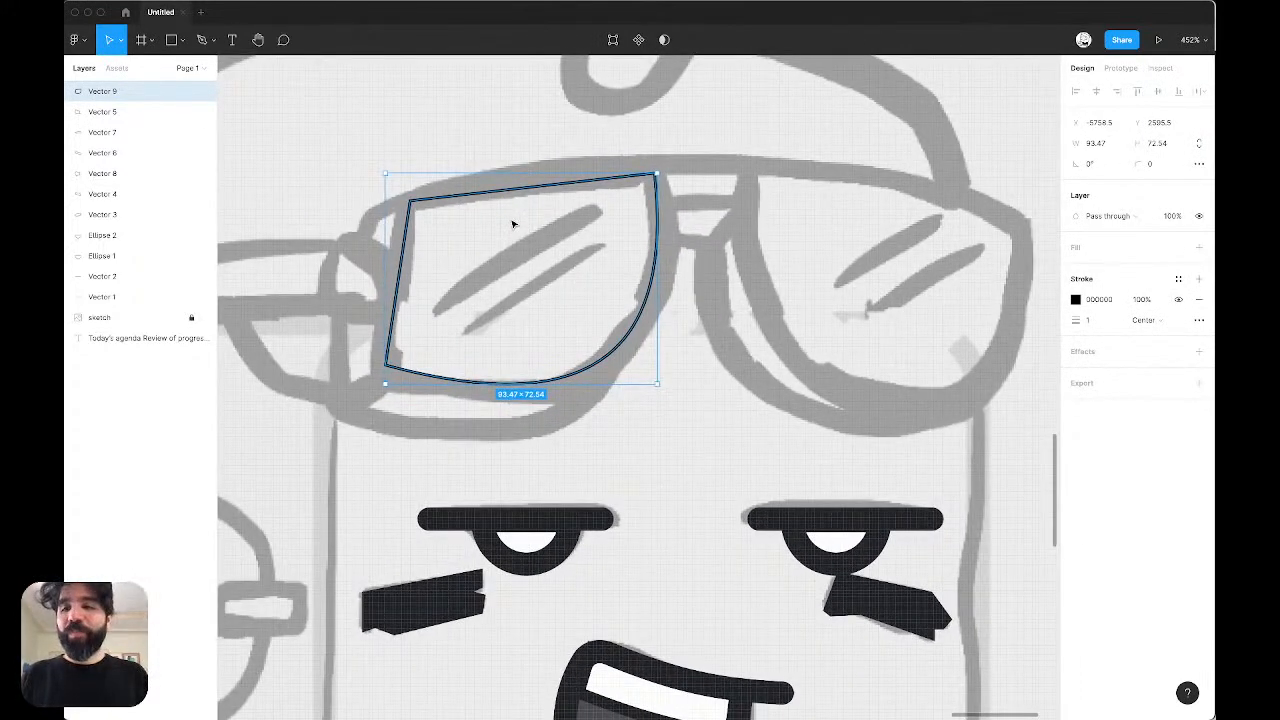
key("Escape")
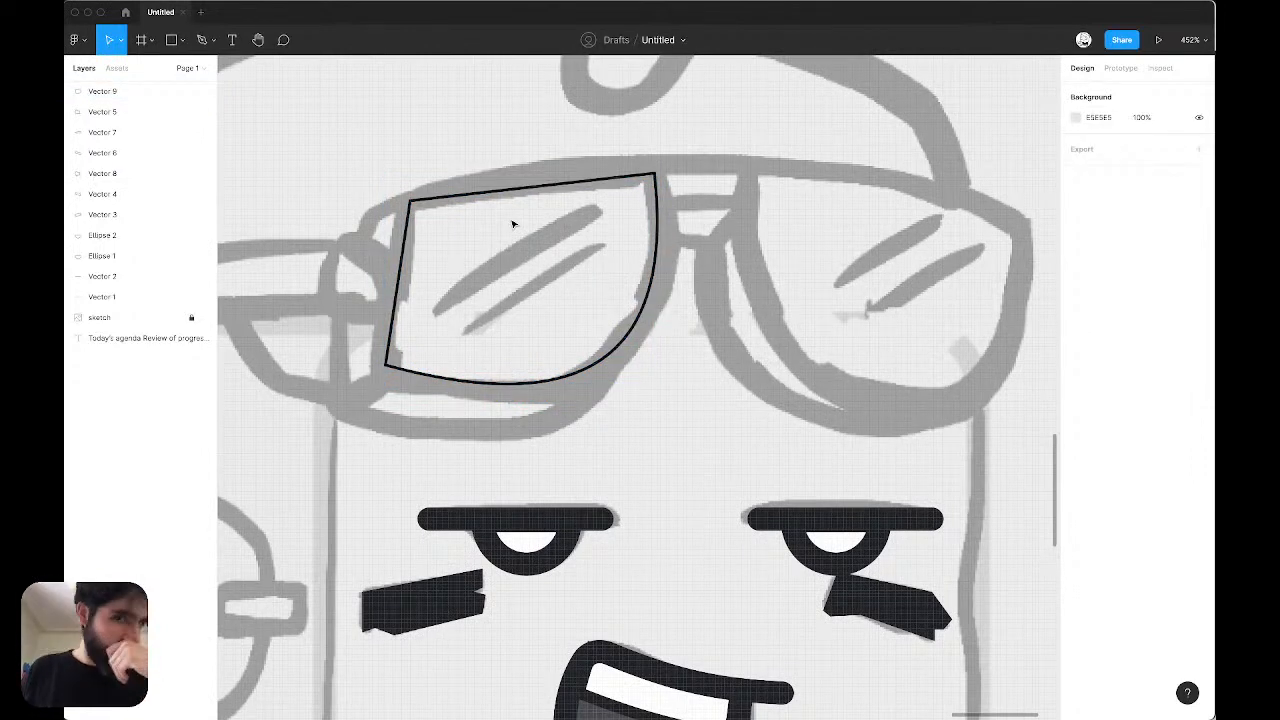
scroll(512, 222, "left", 3)
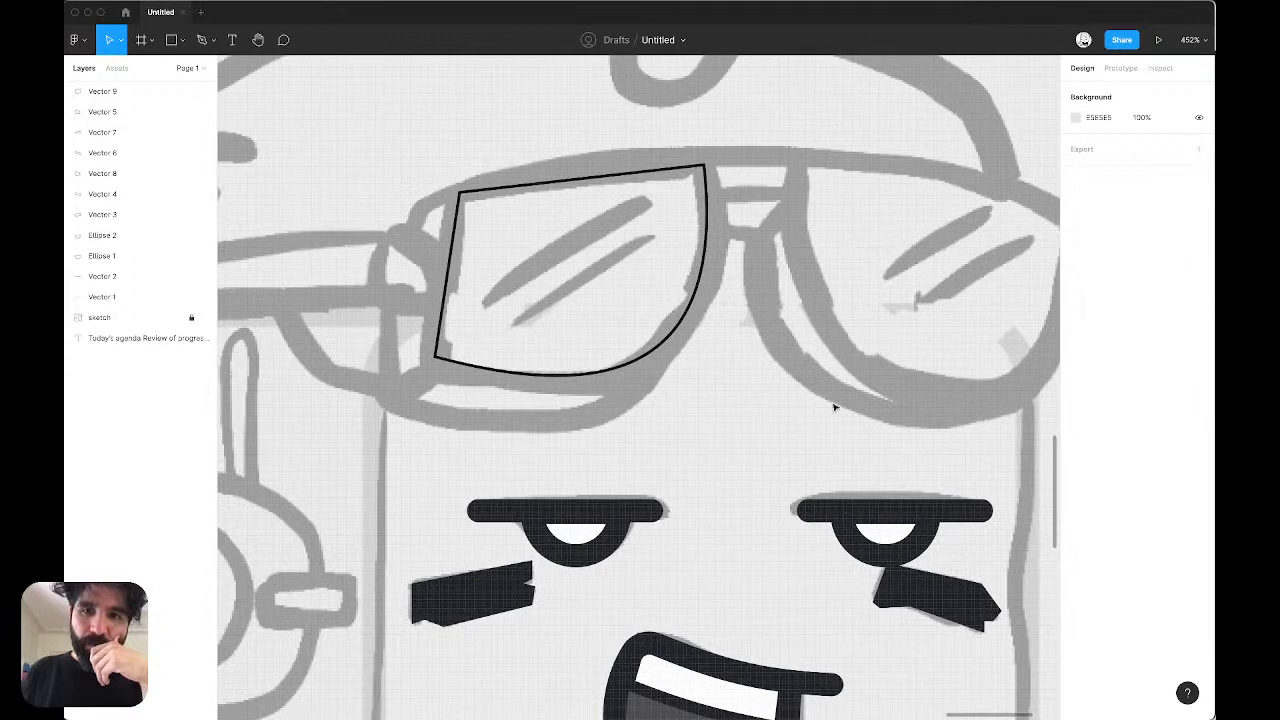
scroll(595, 415, "left", 2)
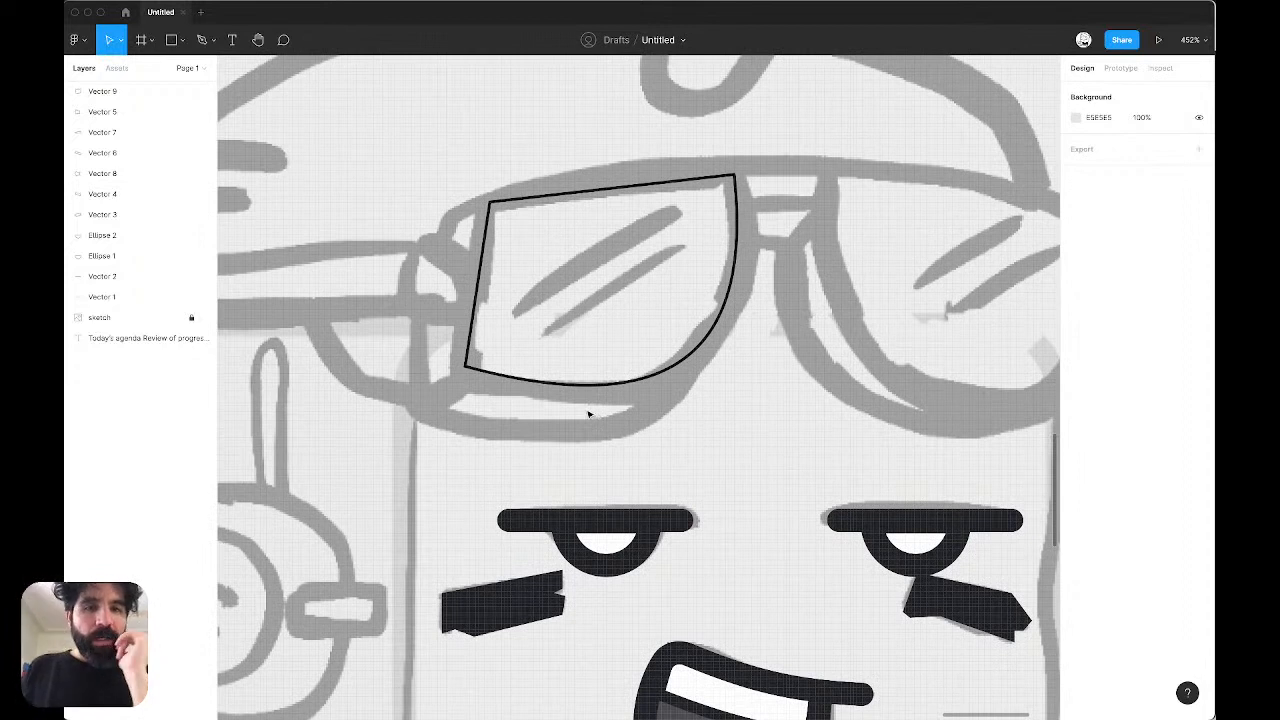
Step: Duplicate the left lens outline and offset the copy about 17 left and 10 down over the lower frame edge
left_click(484, 230)
left_click_drag(484, 230, 447, 244)
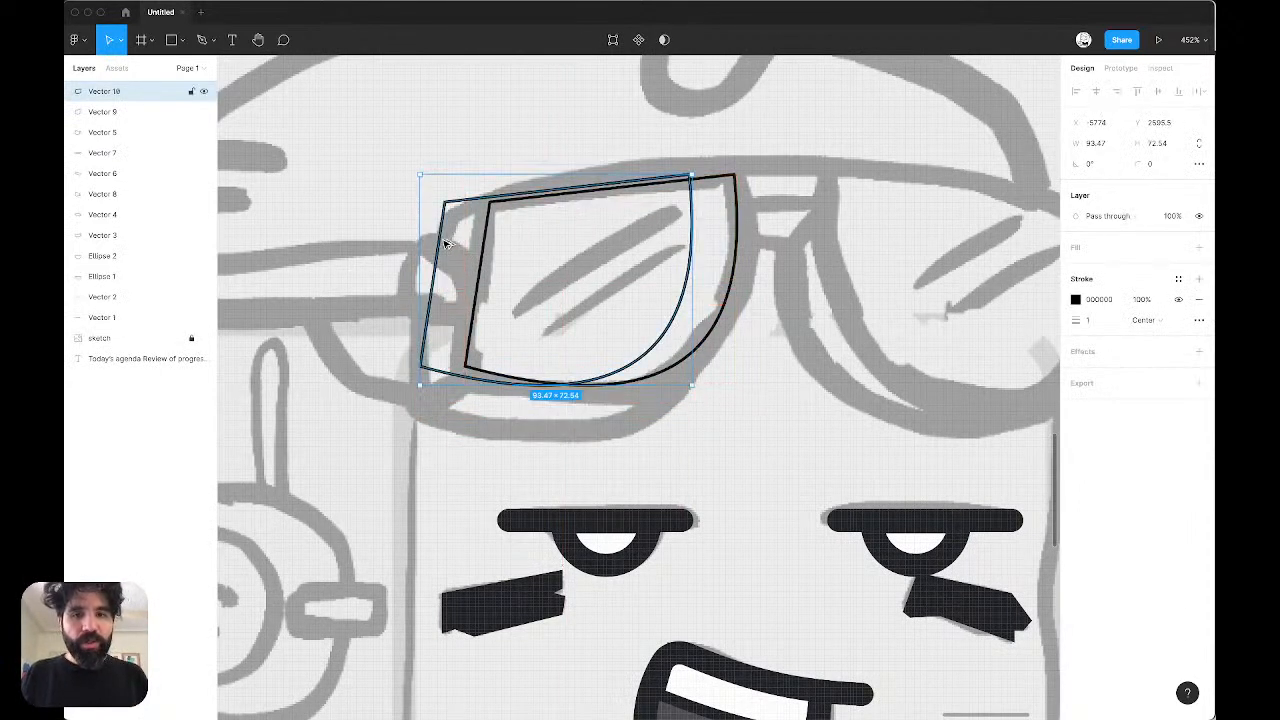
scroll(446, 244, "left", 1)
scroll(446, 244, "down", 4)
scroll(446, 244, "down", 5)
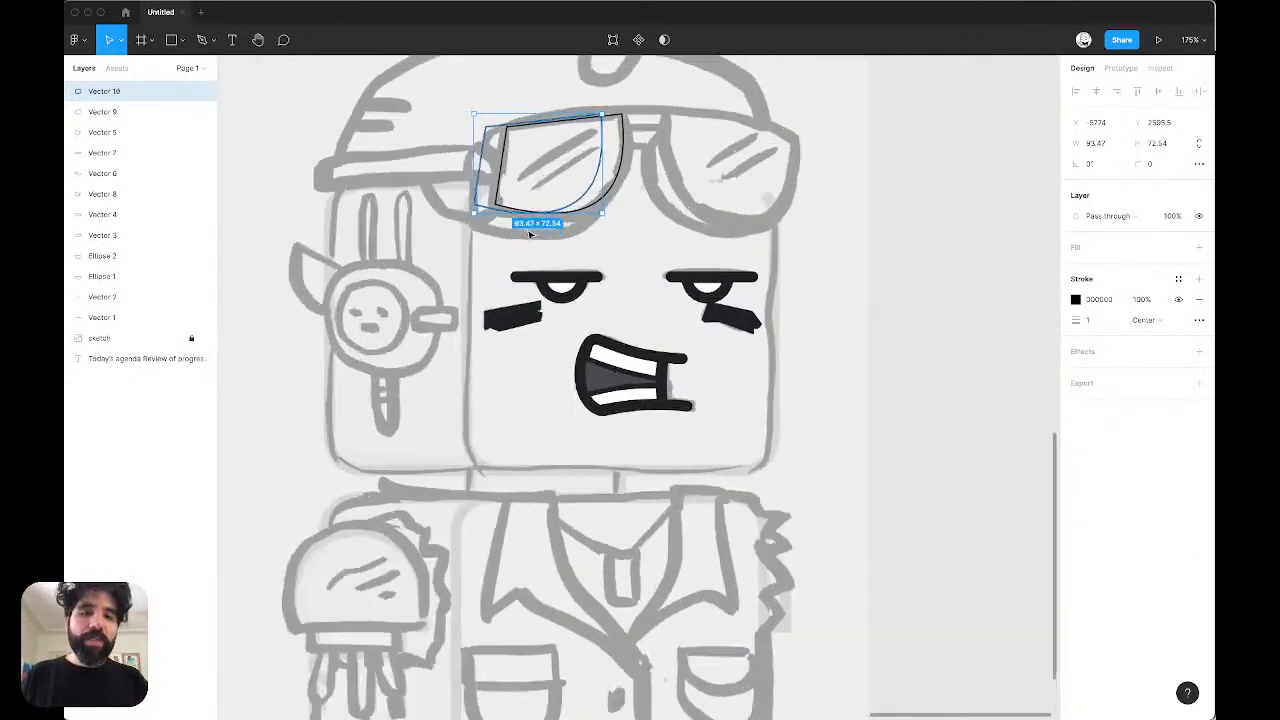
scroll(529, 232, "up", 8)
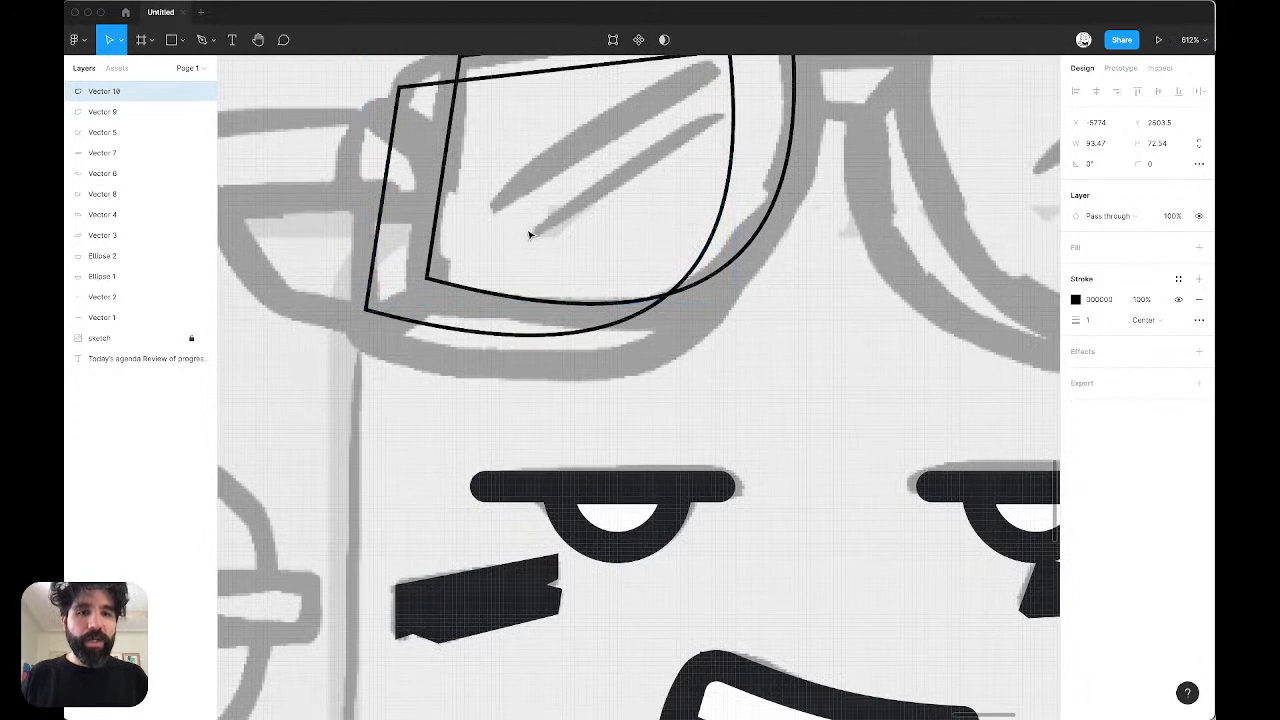
key("Left")
key("Down")
key("Left")
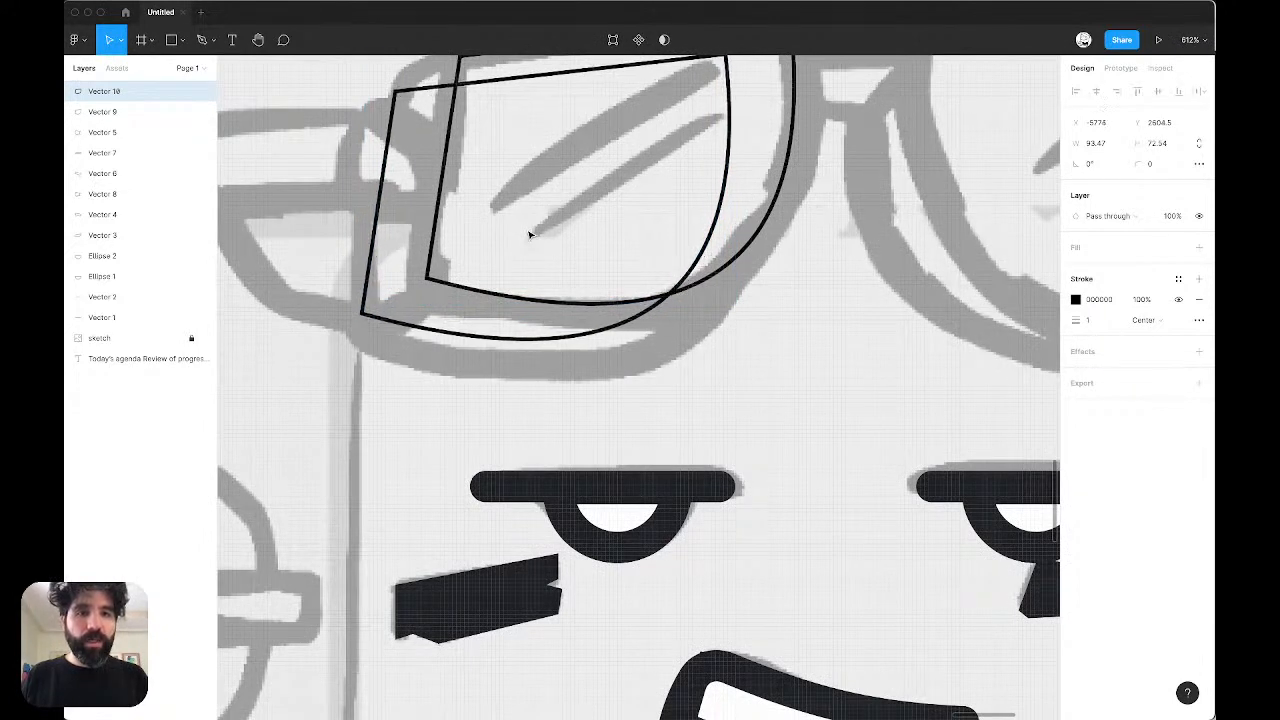
key("Down")
scroll(529, 234, "up", 1)
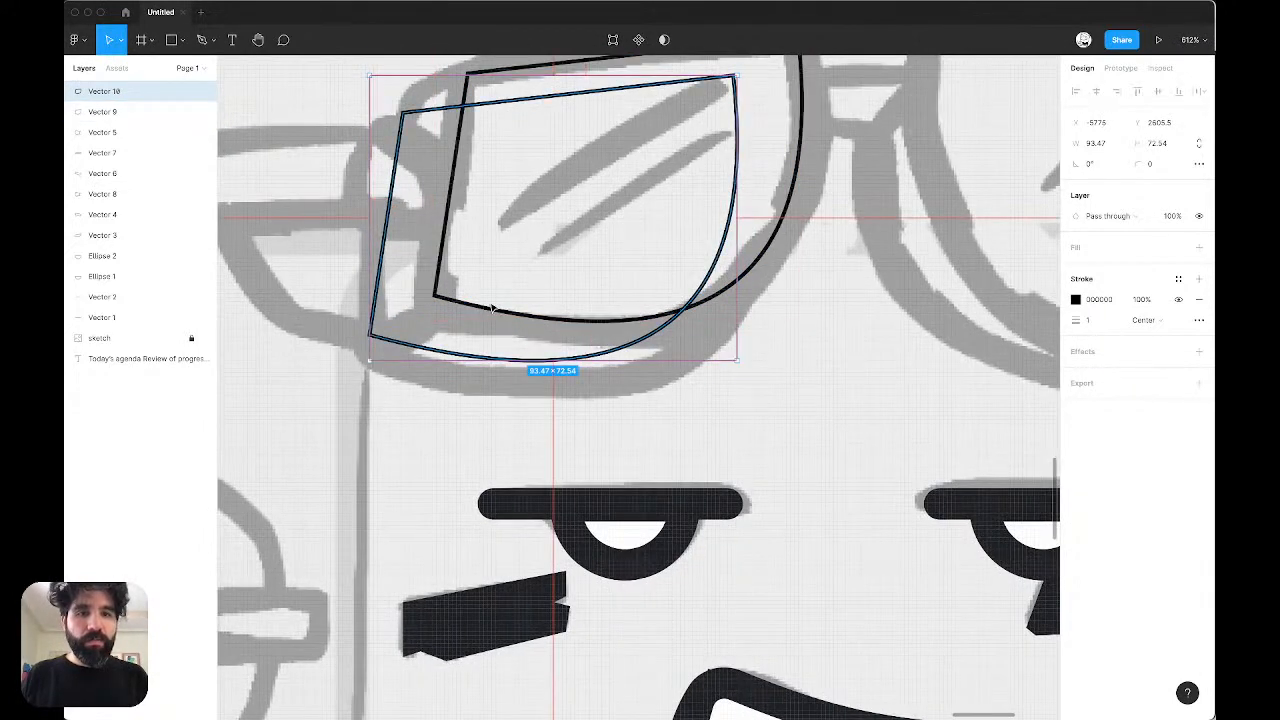
Step: Add an anchor point on the duplicate's top edge beside the original lens's left side and finish editing
scroll(491, 310, "down", 3)
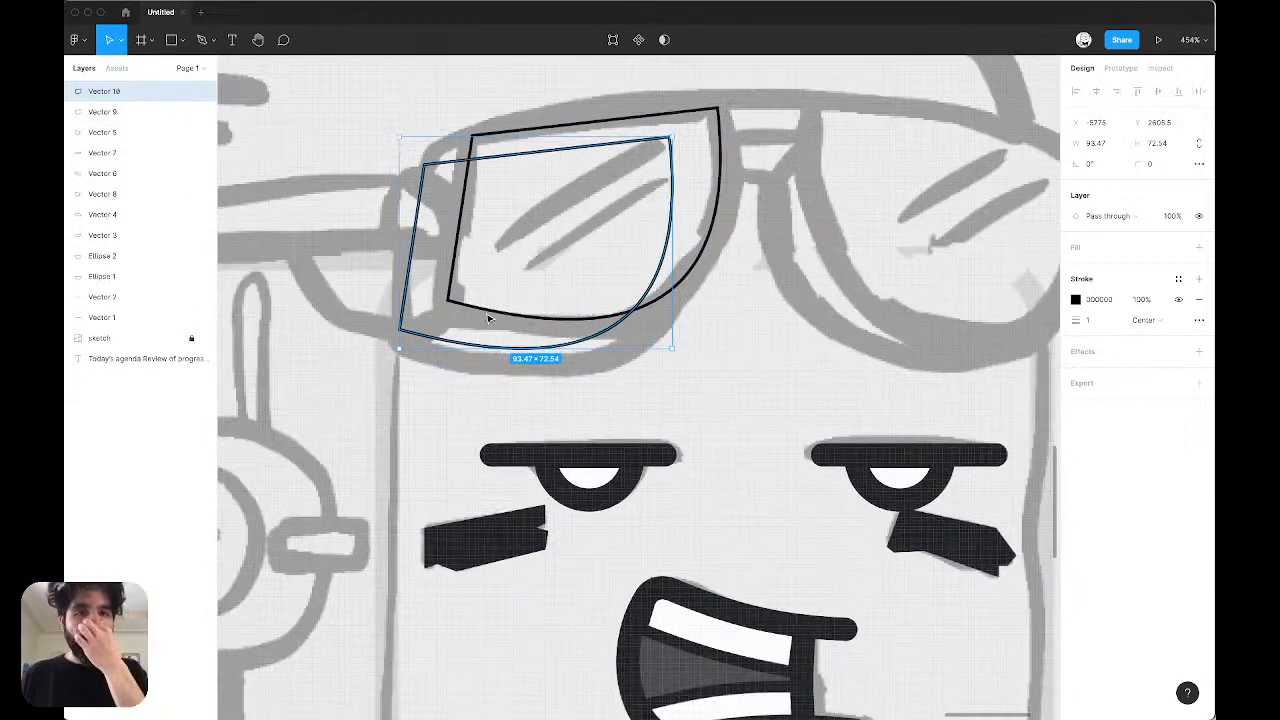
double_click(604, 240)
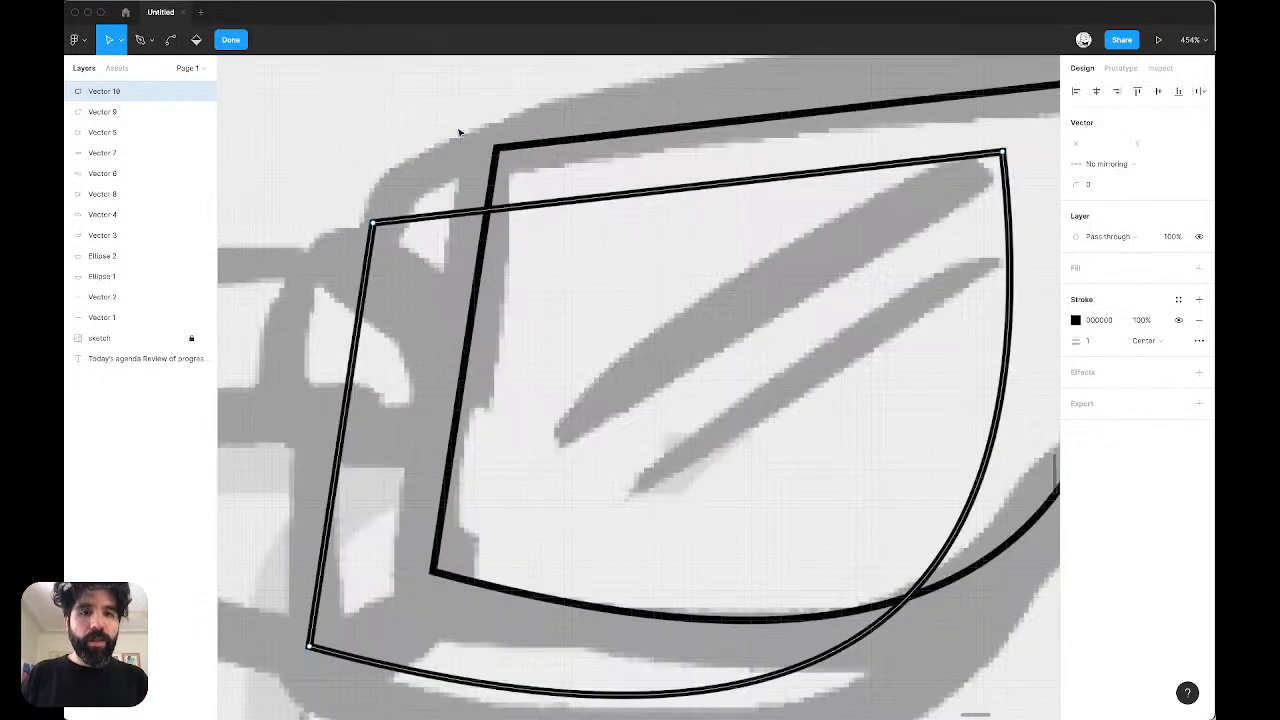
scroll(459, 132, "up", 5)
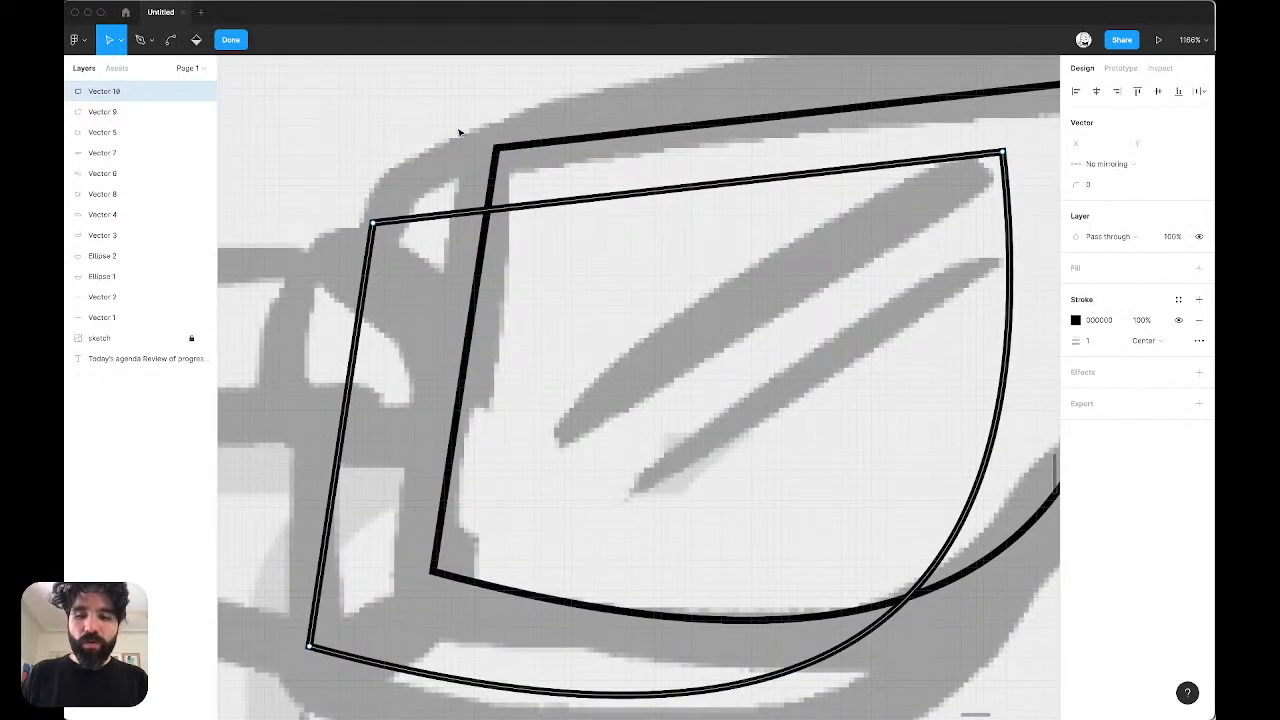
key("p")
left_click(474, 213)
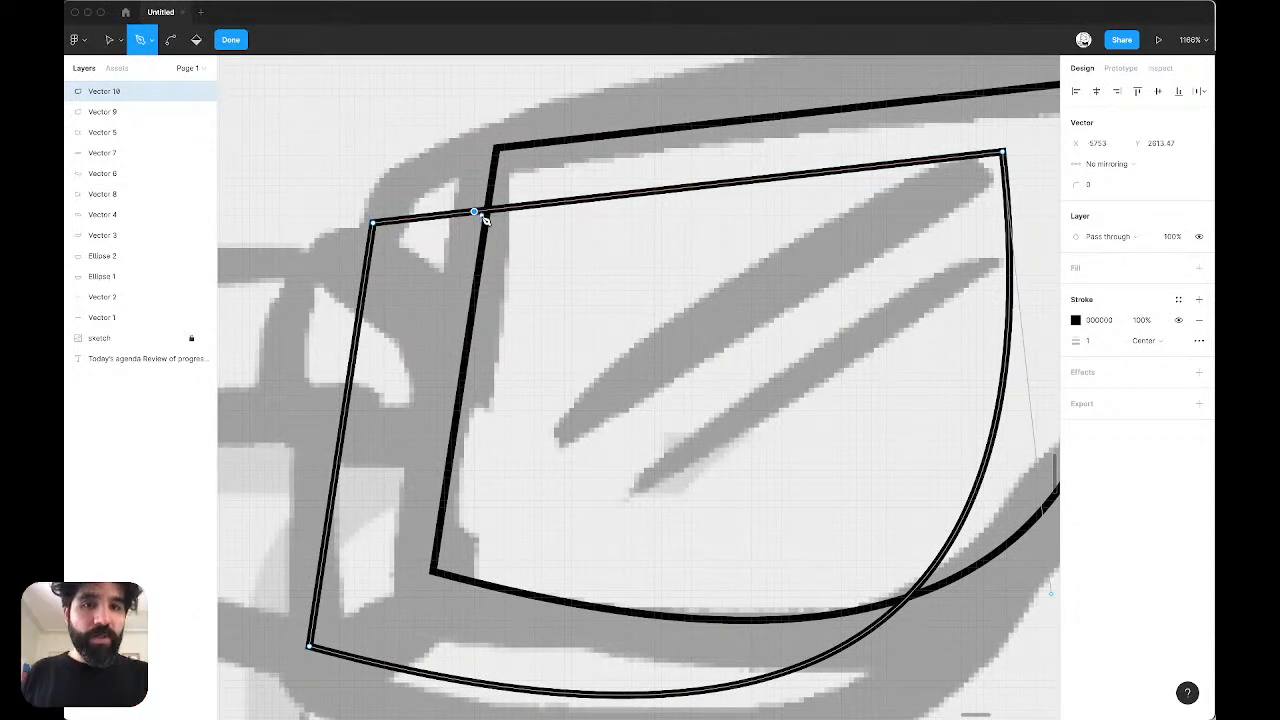
key("Escape")
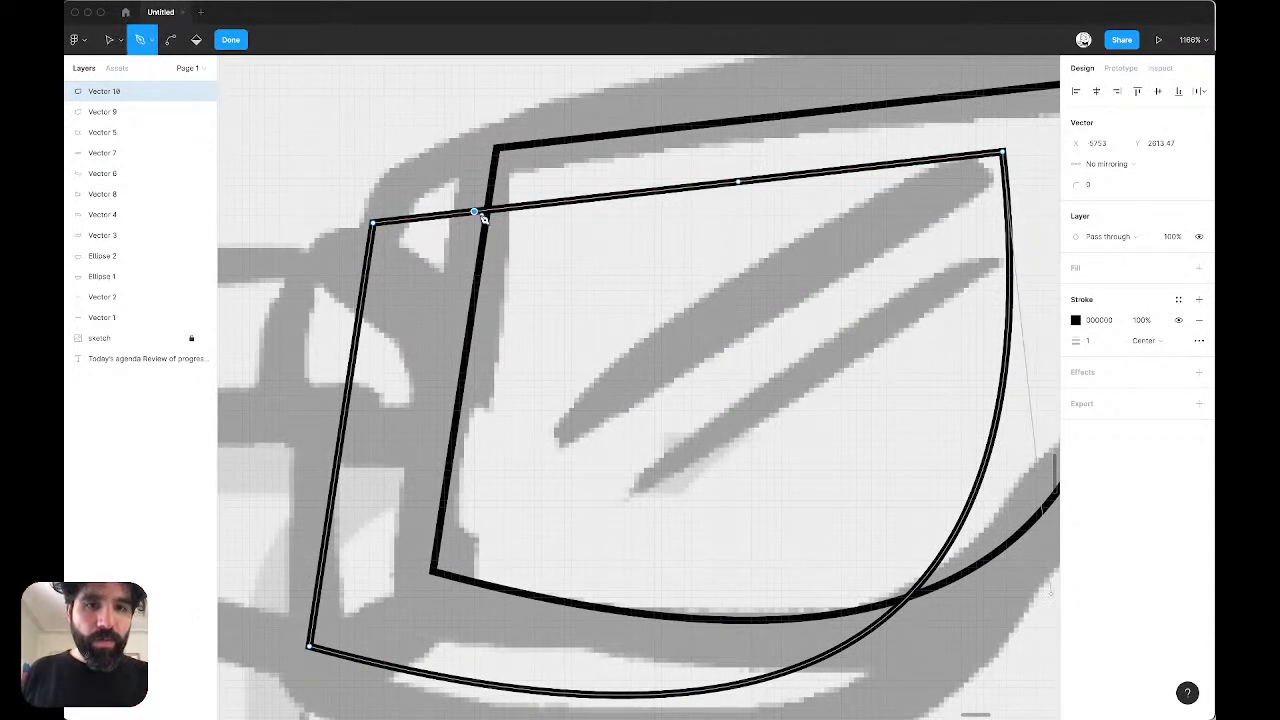
key("v")
key("Escape")
key("Return")
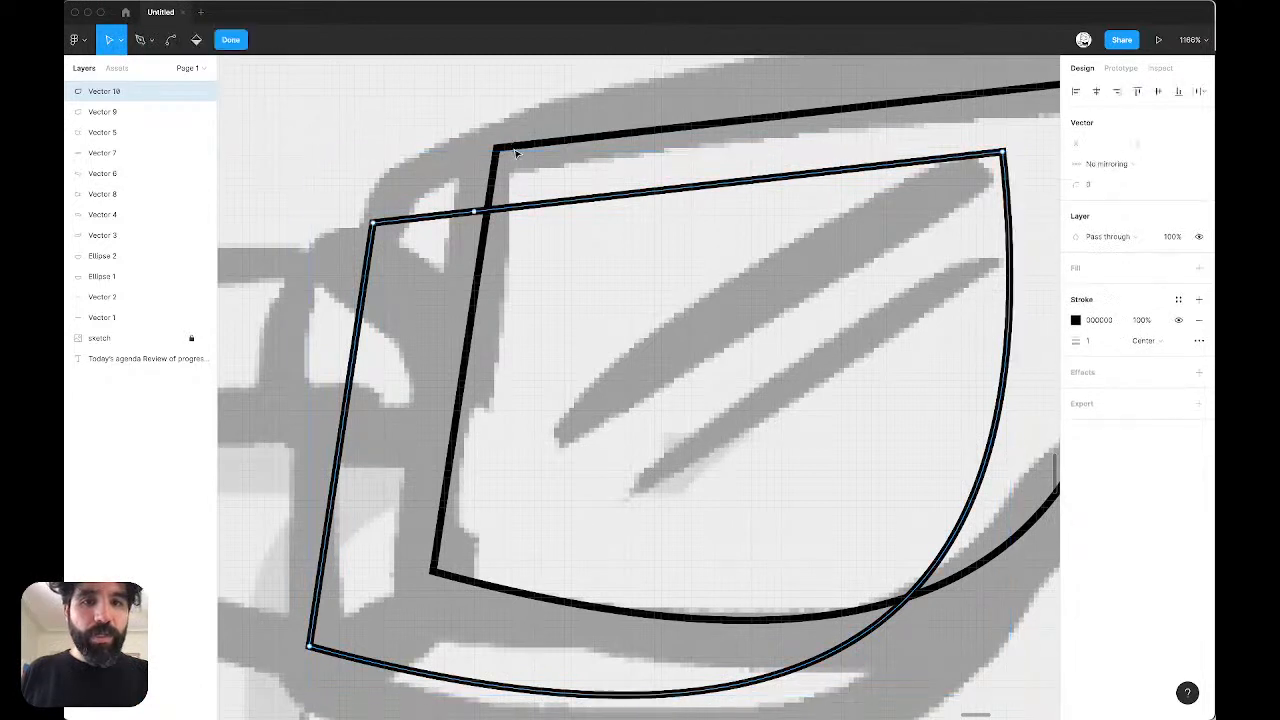
key("Escape")
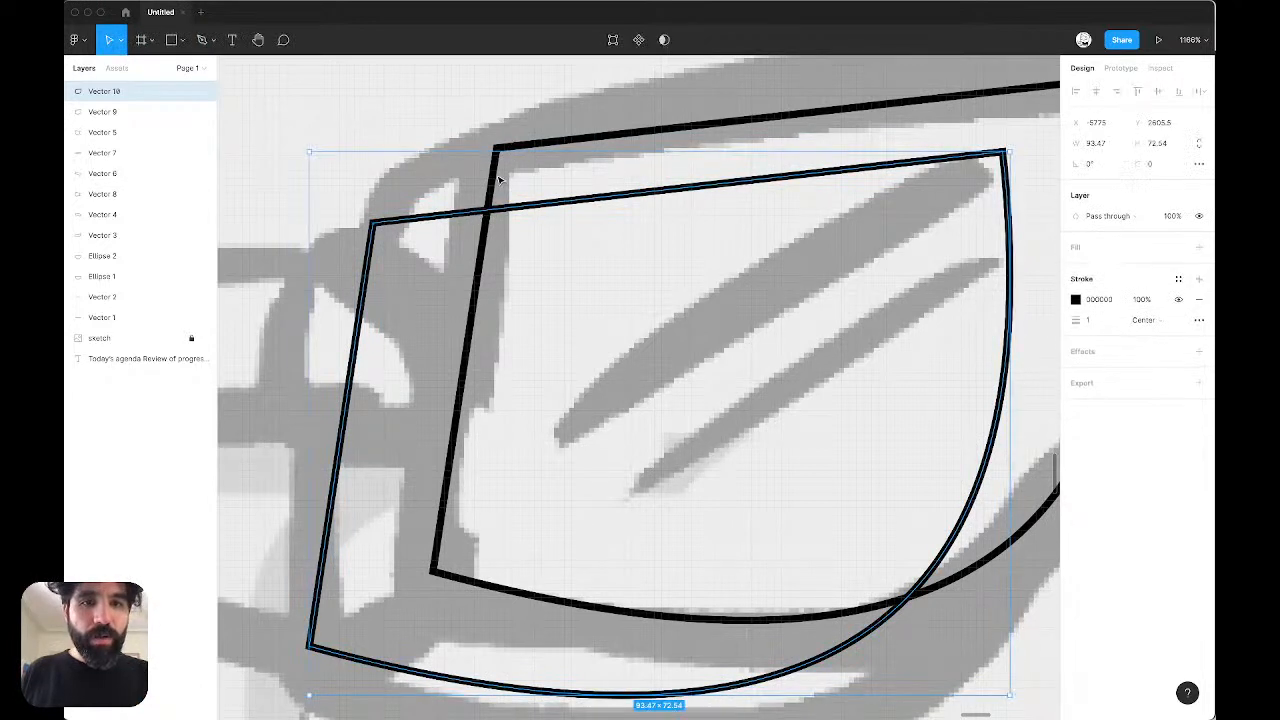
Step: Move the duplicate outline's added top-edge anchor point exactly onto the original lens's upper-left corner
key("Return")
left_click(477, 212)
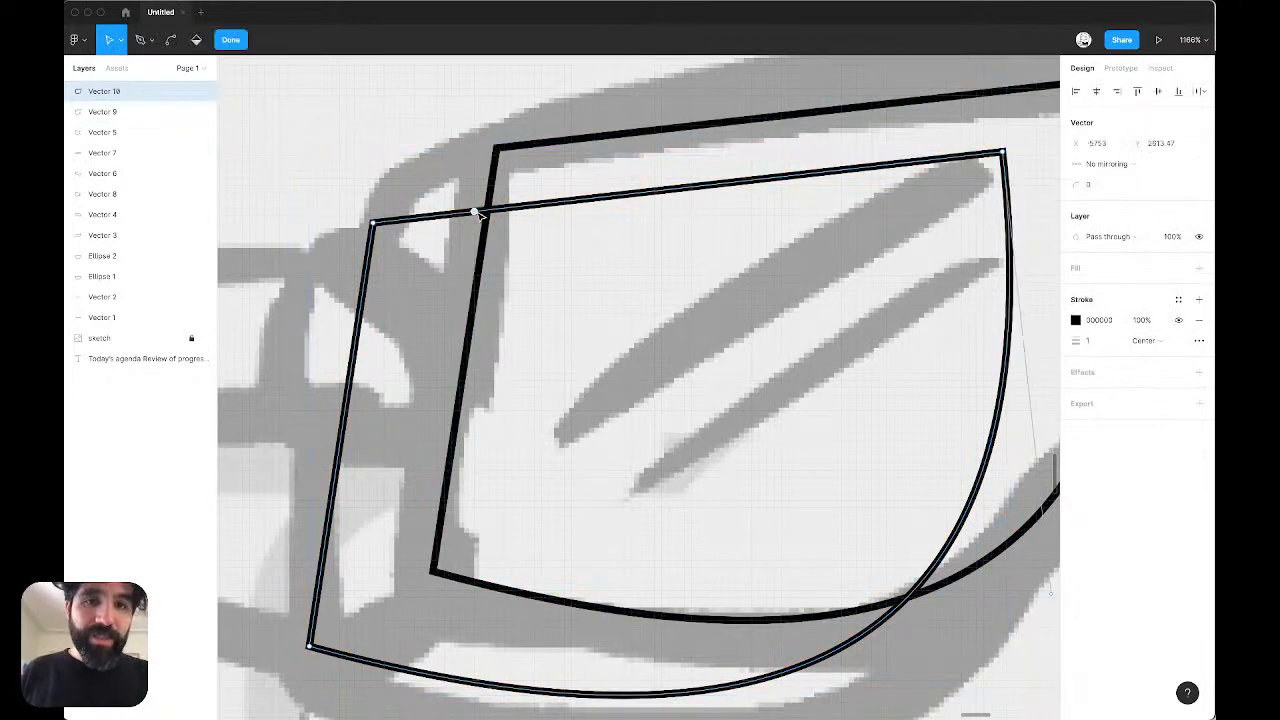
left_click_drag(476, 213, 492, 146)
scroll(496, 147, "down", 5)
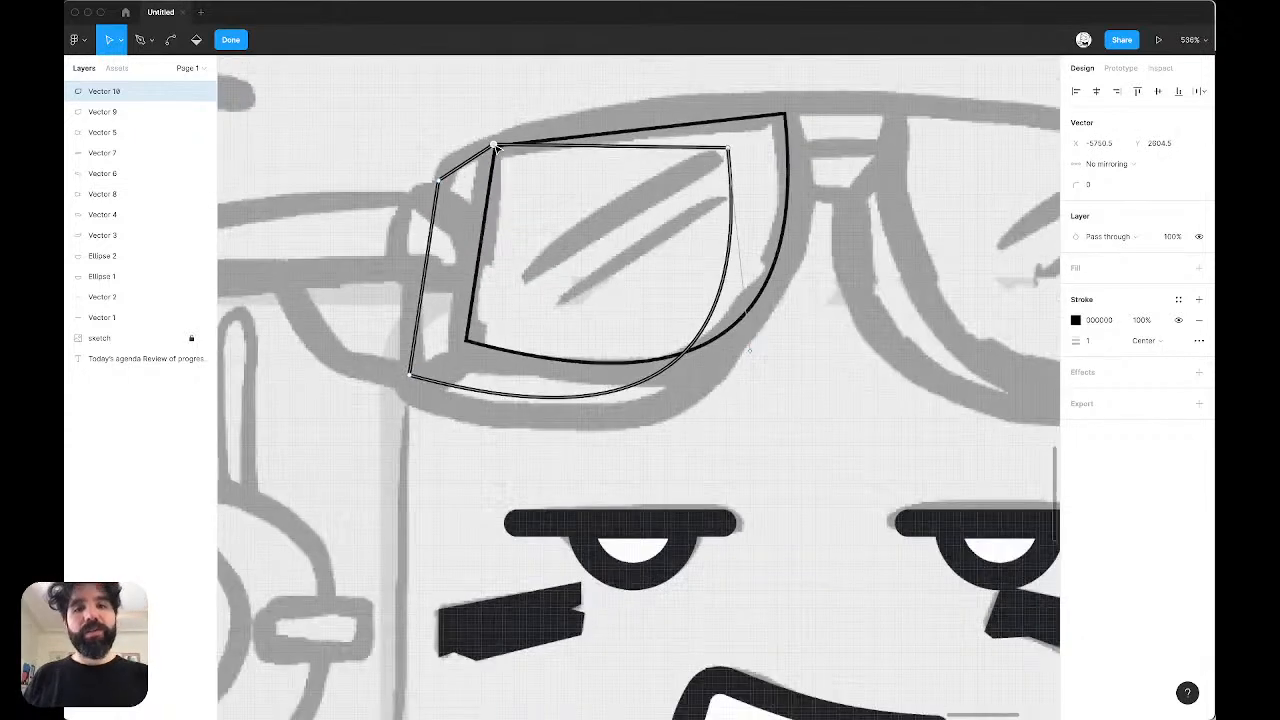
scroll(494, 147, "up", 10)
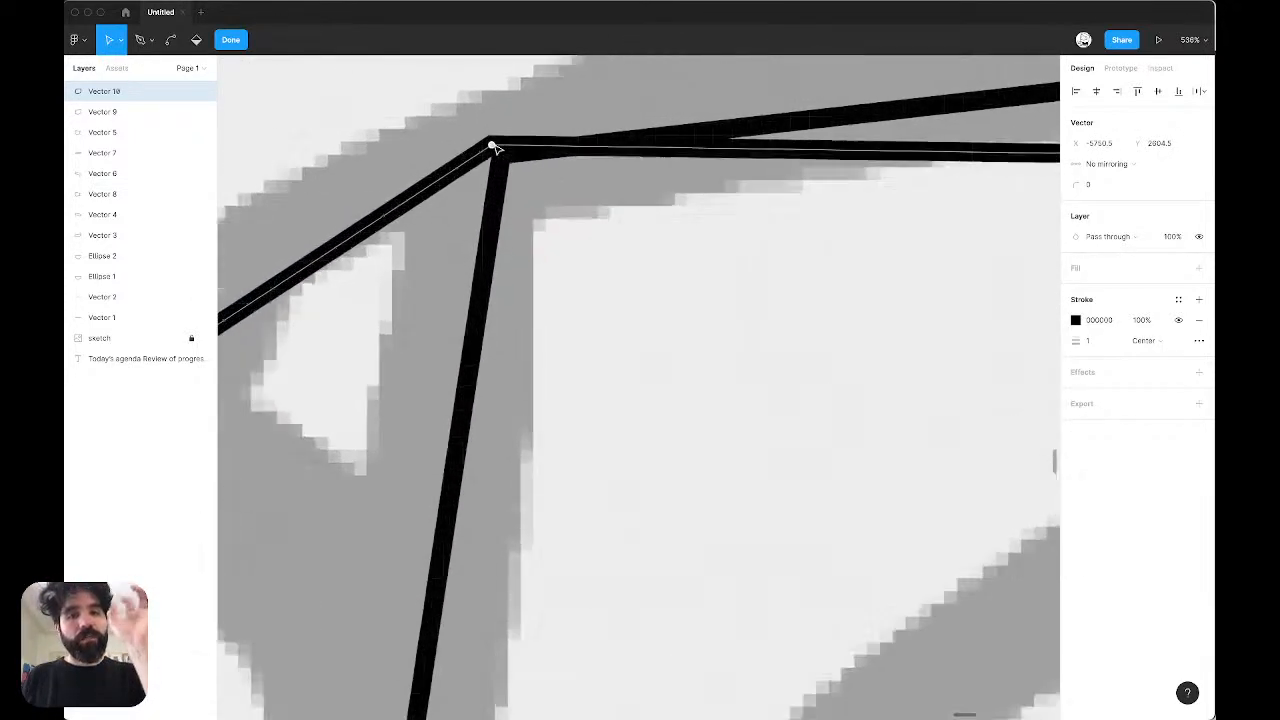
left_click_drag(490, 147, 505, 161)
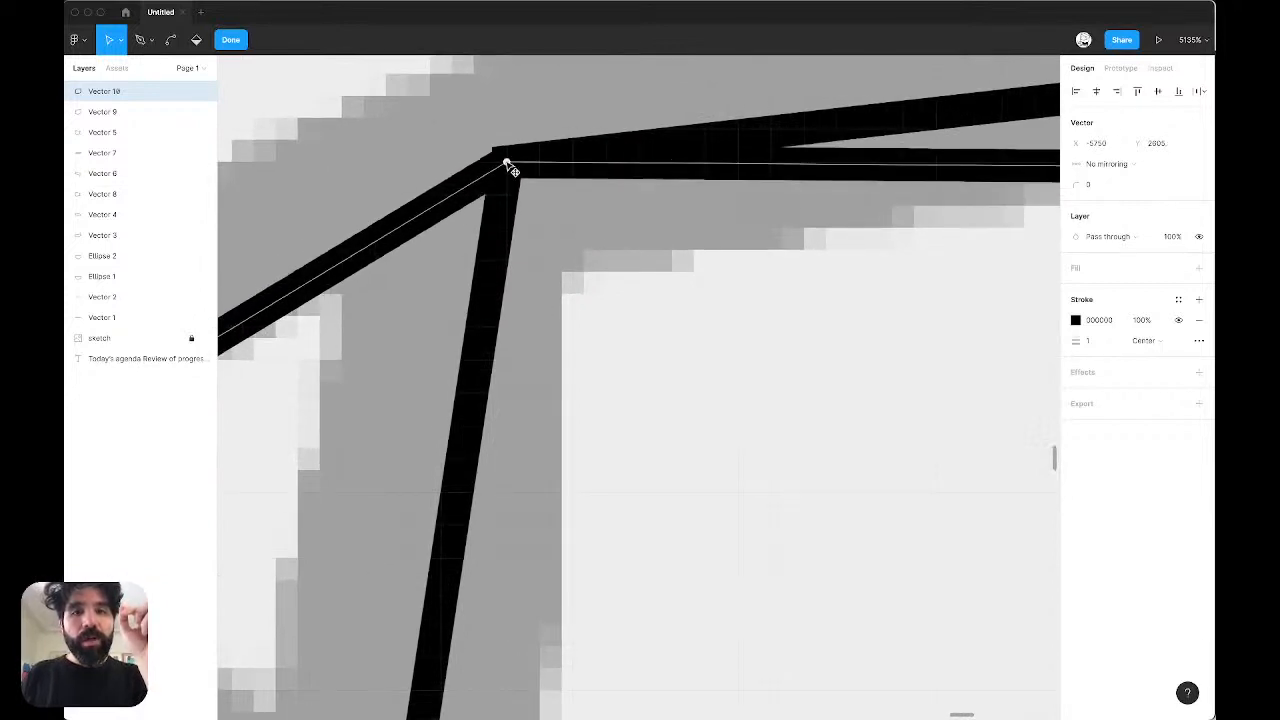
scroll(505, 161, "down", 5)
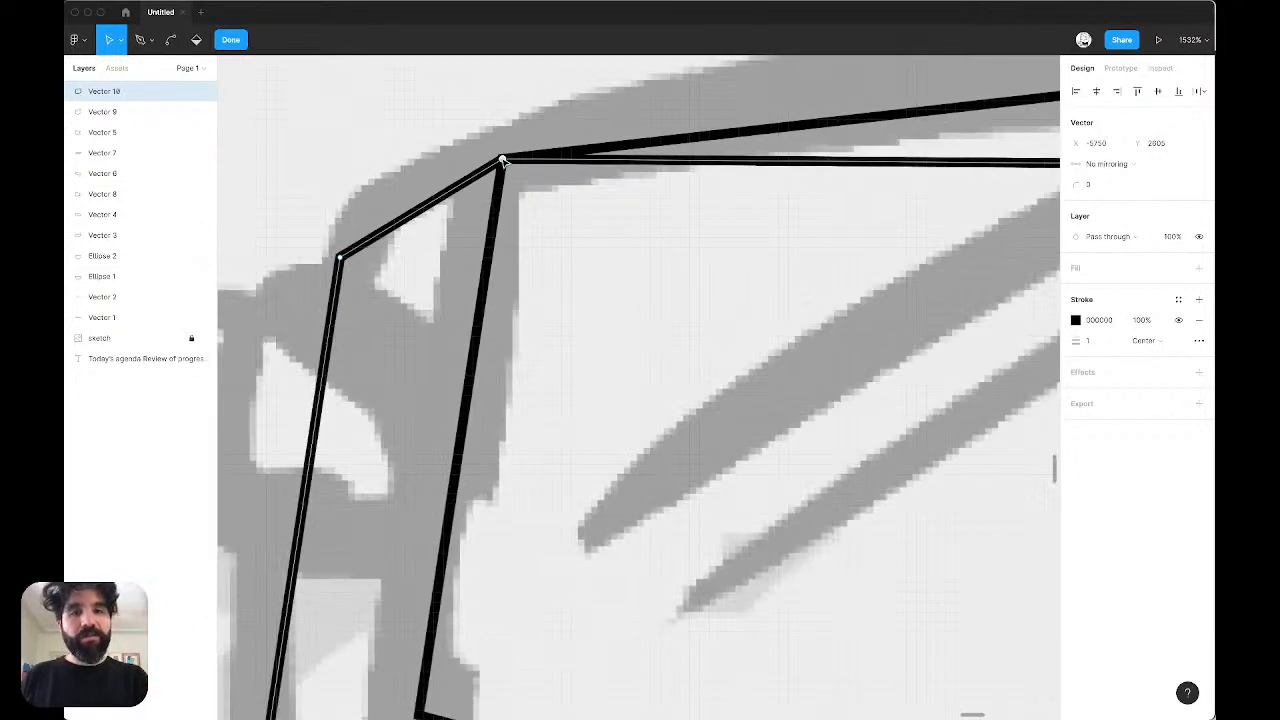
scroll(505, 161, "down", 3)
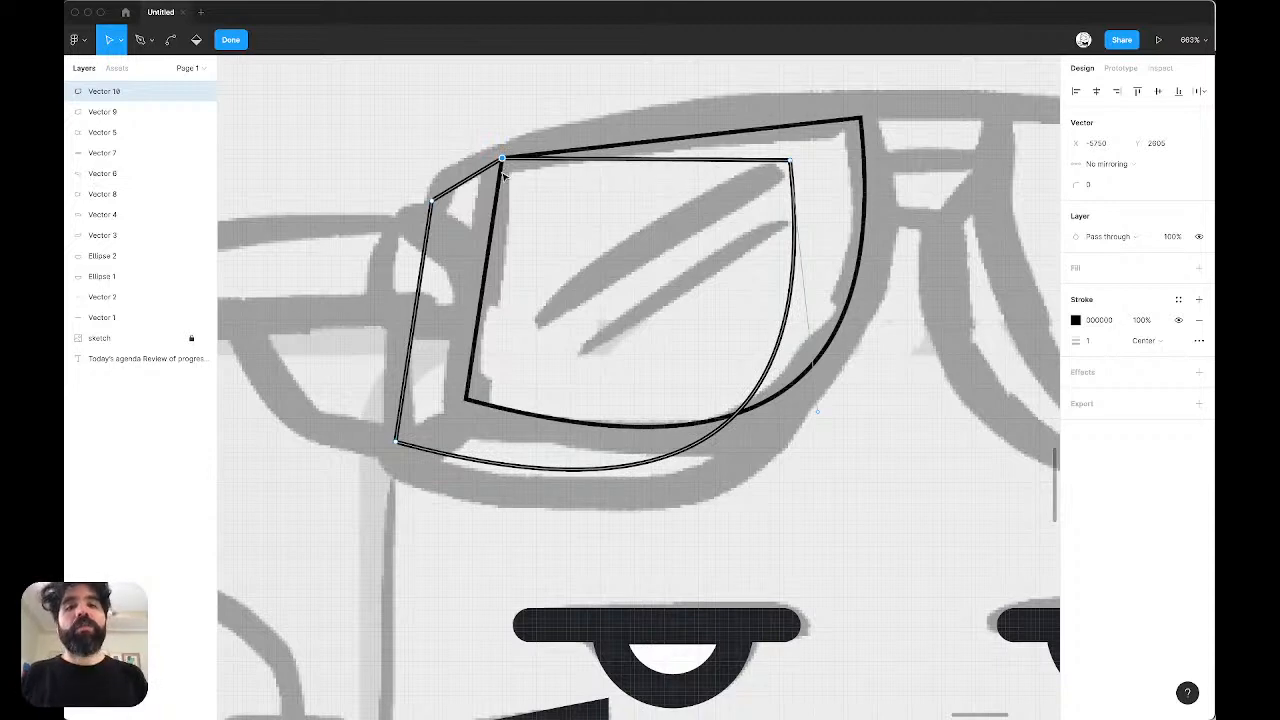
scroll(502, 160, "up", 10)
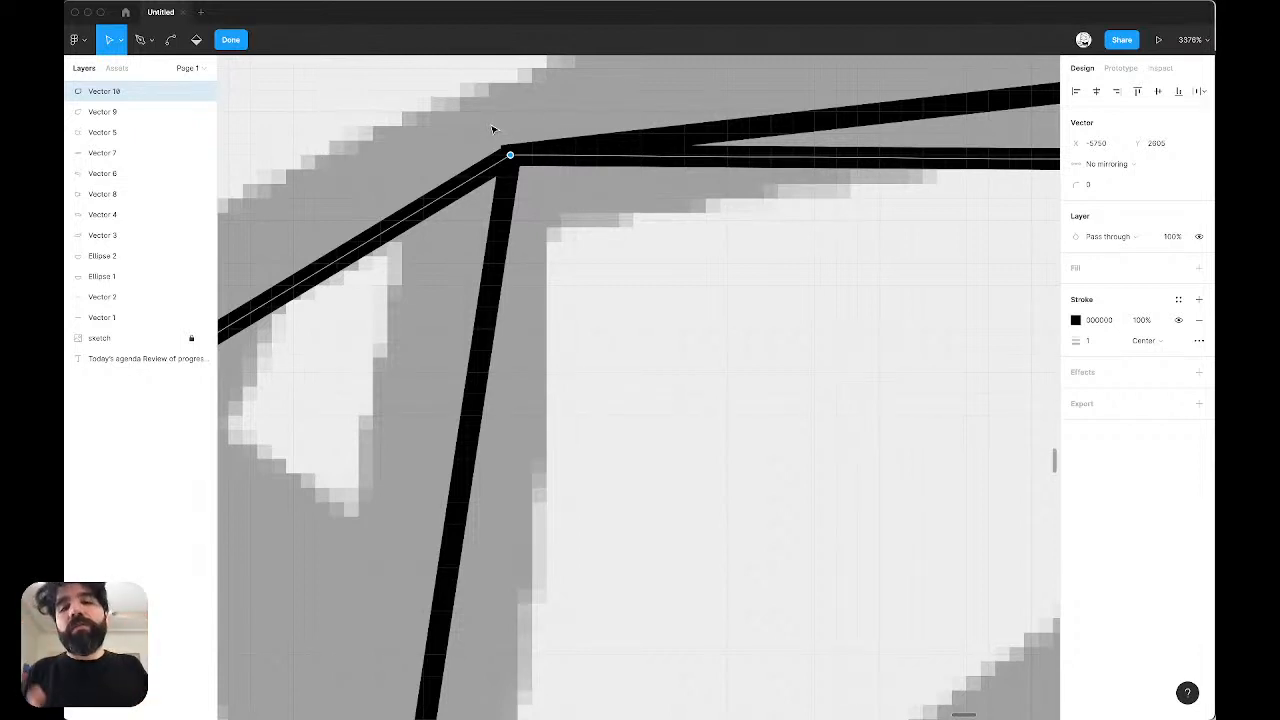
scroll(492, 128, "down", 5)
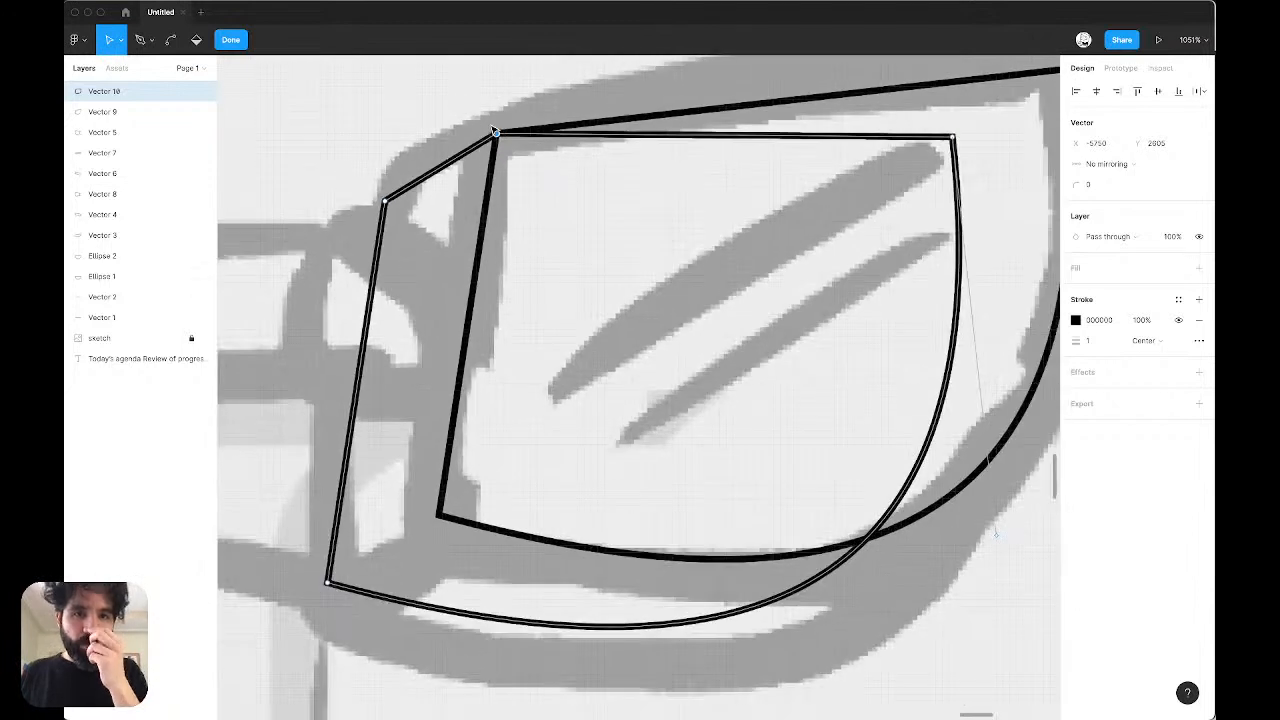
Step: Add an anchor point on the duplicate's rounded side and move it onto the original lens's lower-right curve
scroll(493, 131, "right", 3)
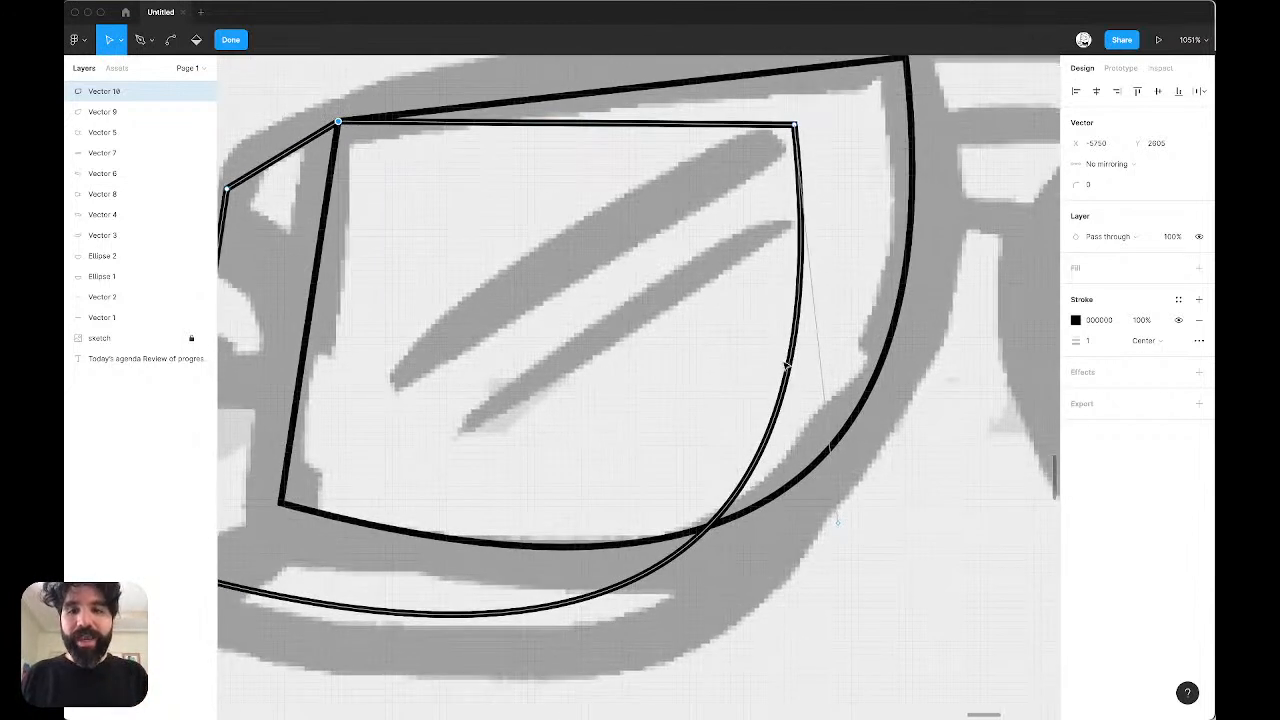
key("p")
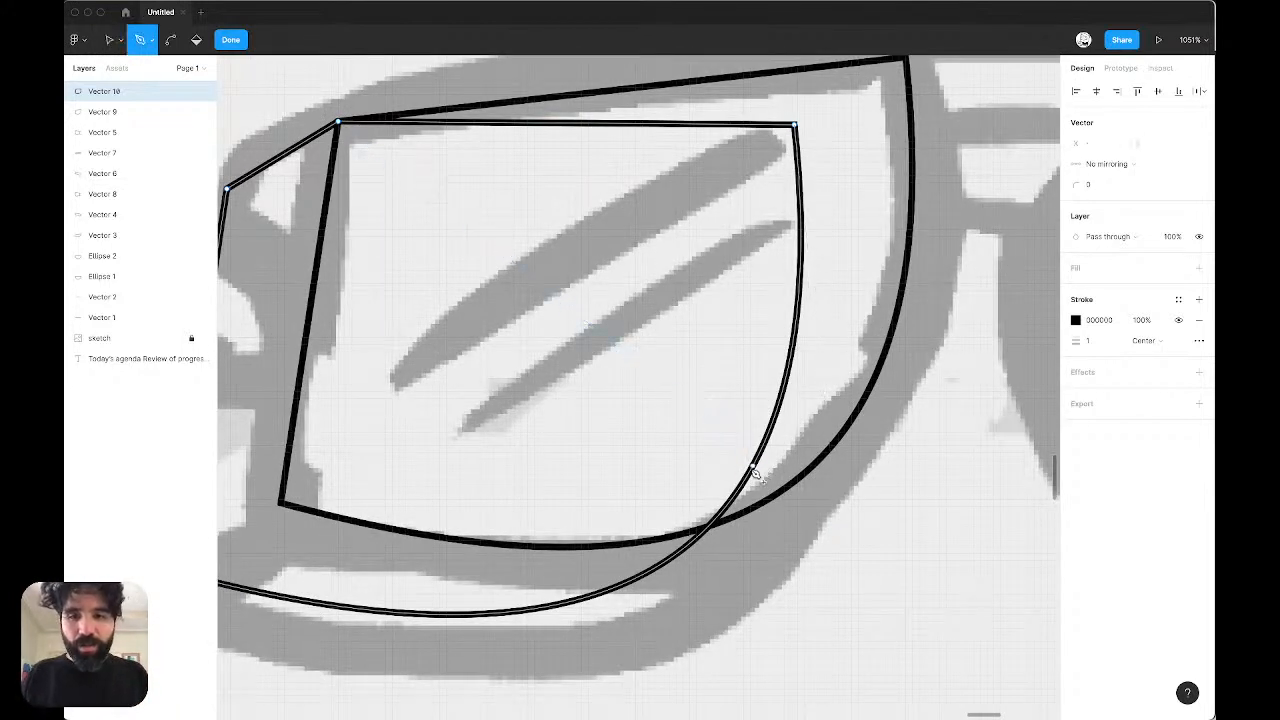
key("v")
left_click_drag(737, 505, 796, 486)
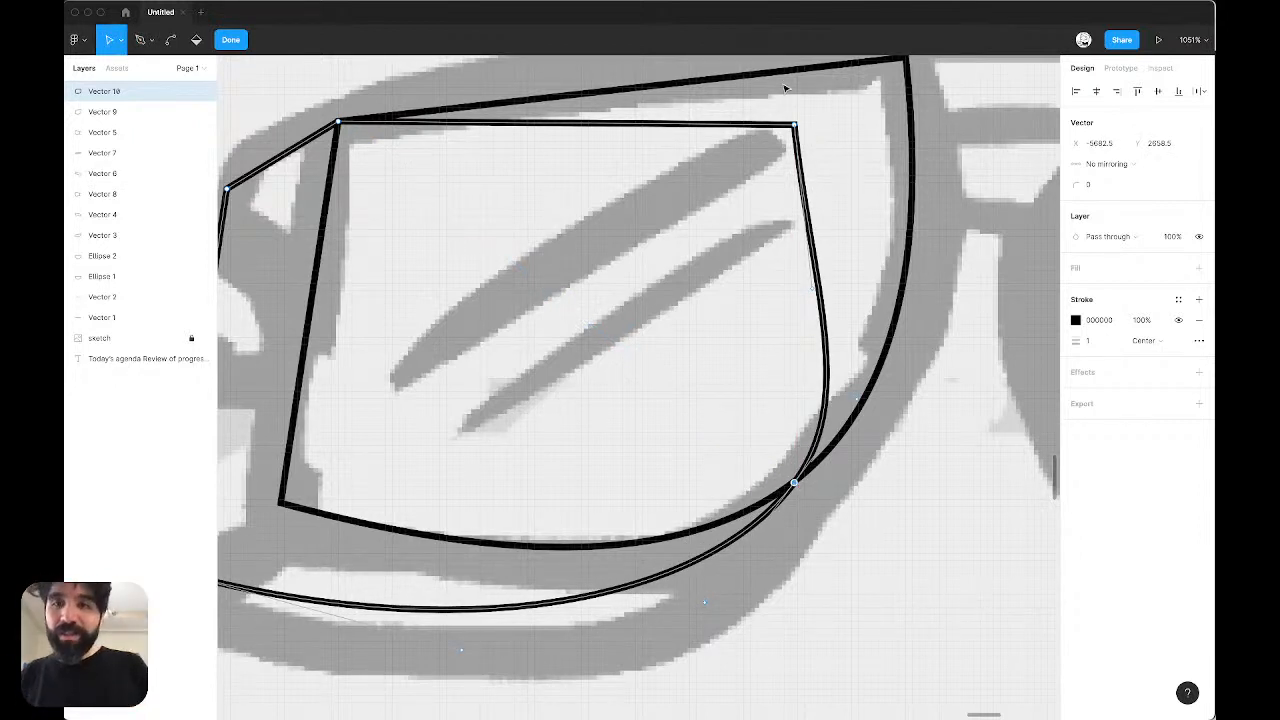
Step: Adjust the curve handle of the duplicate's upper-right corner to bow its side outward, then finish editing and deselect it
left_click(793, 125)
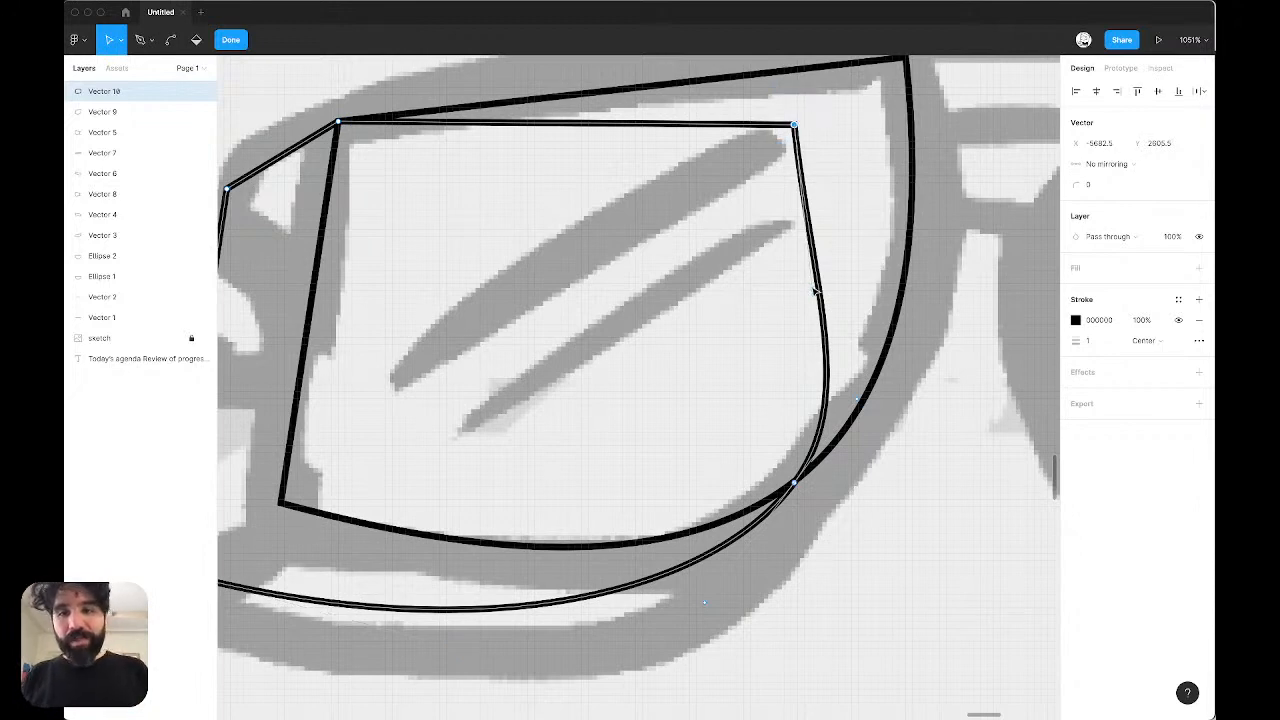
left_click_drag(816, 291, 840, 243)
scroll(839, 243, "down", 4)
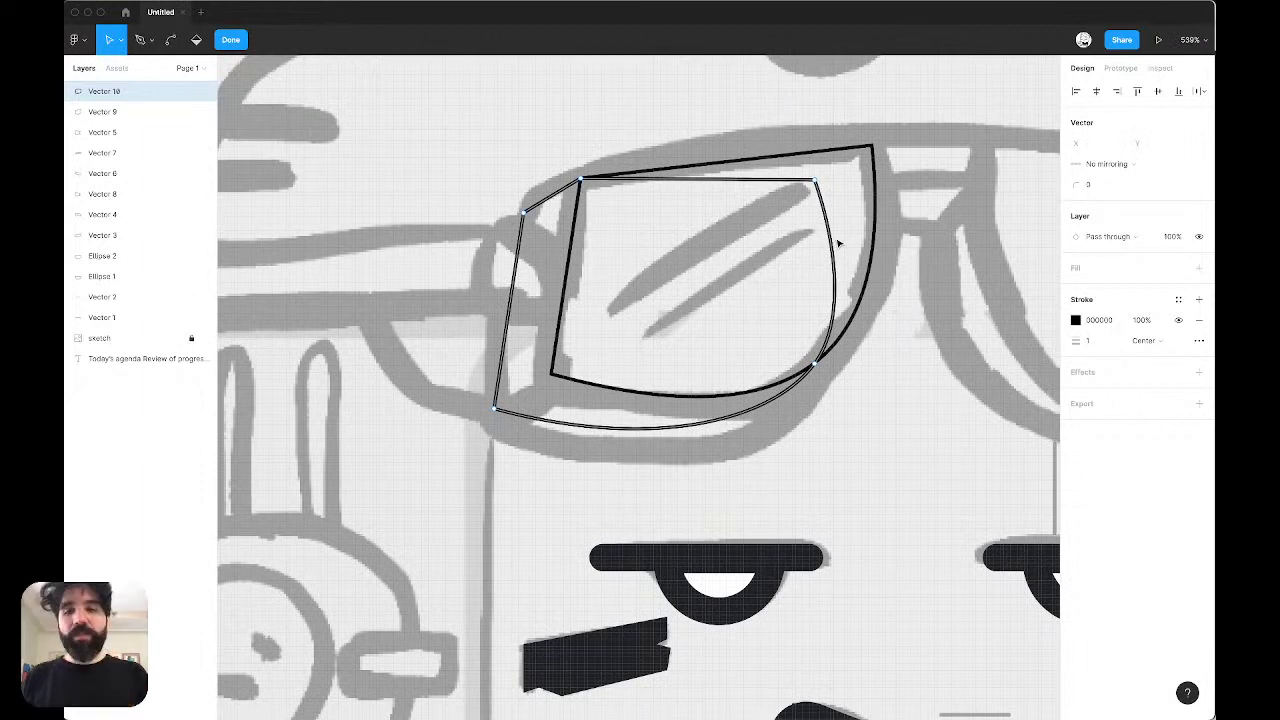
scroll(839, 243, "up", 2)
key("Escape")
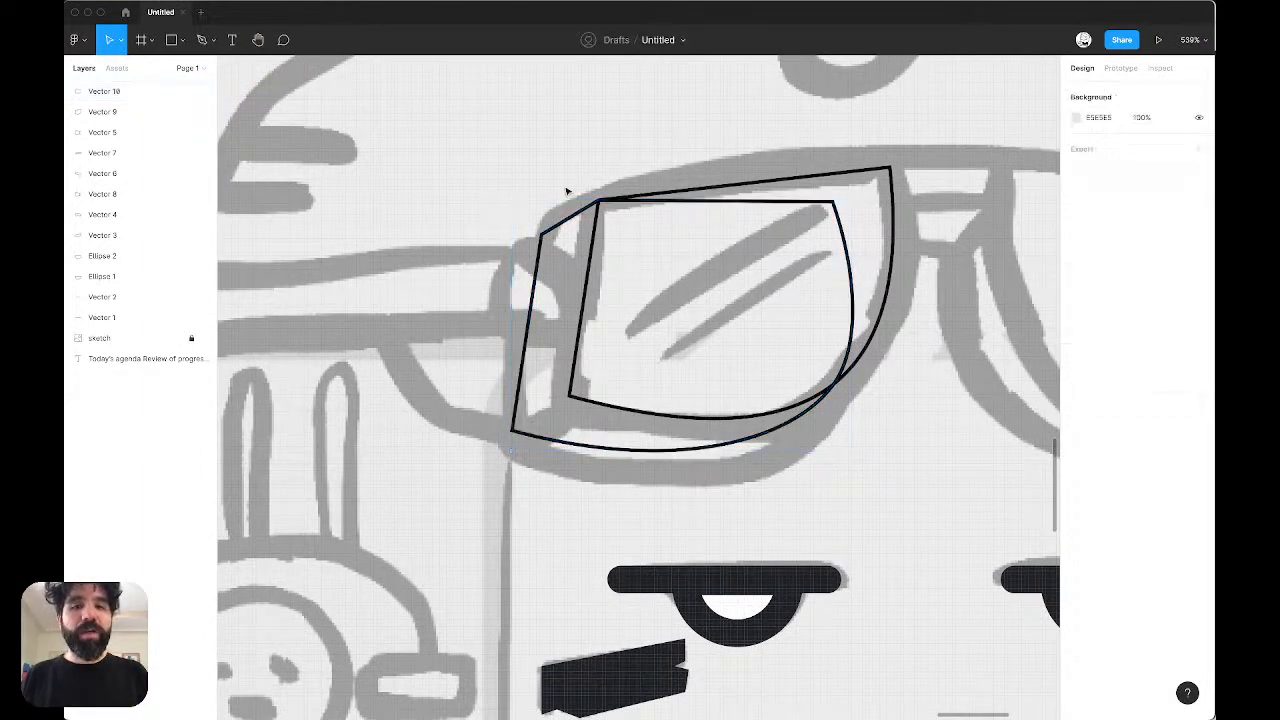
Step: Bring the original lens outline in front of the offset duplicate in the layer order
left_click(563, 224)
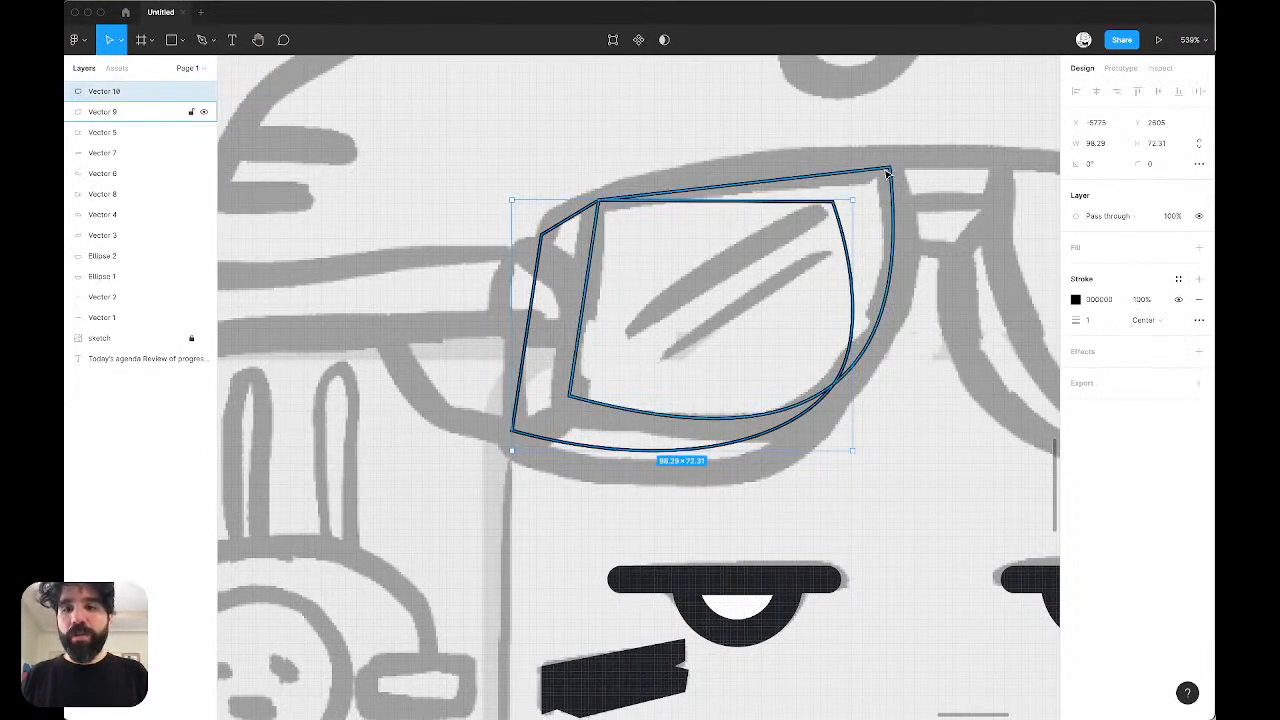
left_click(885, 169)
key("super+bracketright")
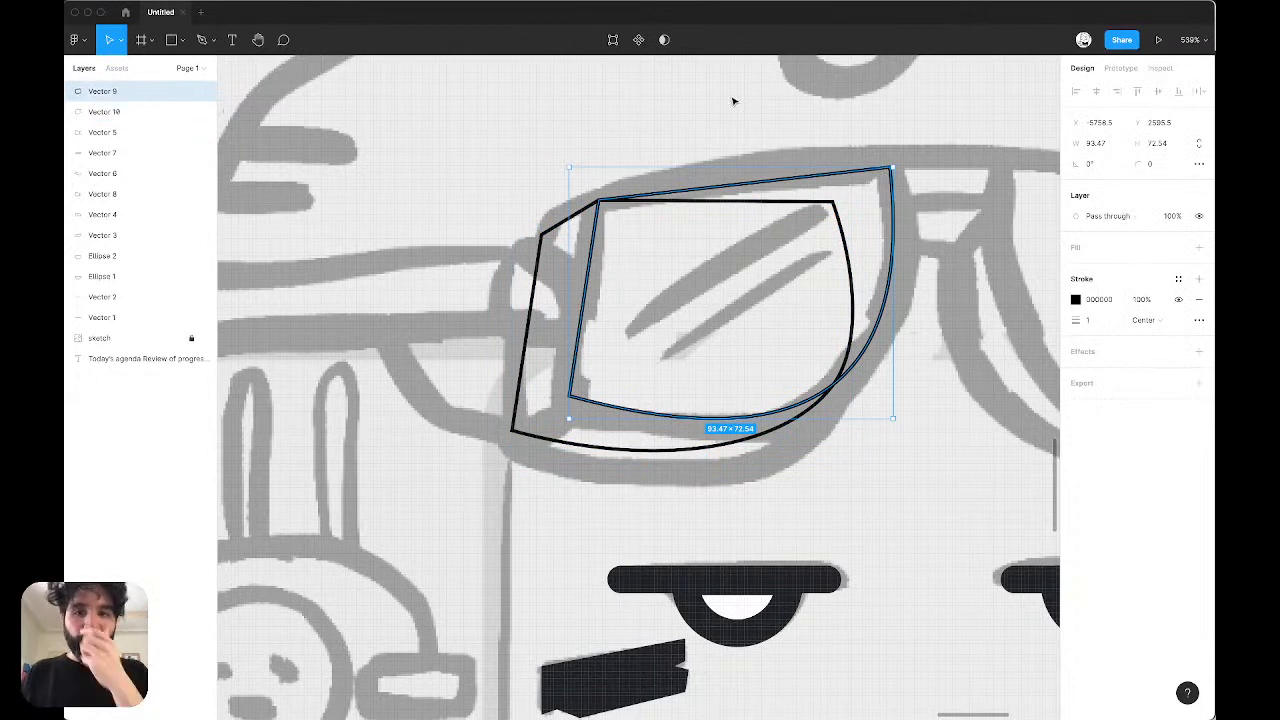
Step: Select both the original lens outline and its offset duplicate on the left goggle
scroll(740, 102, "right", 2)
scroll(740, 102, "down", 5)
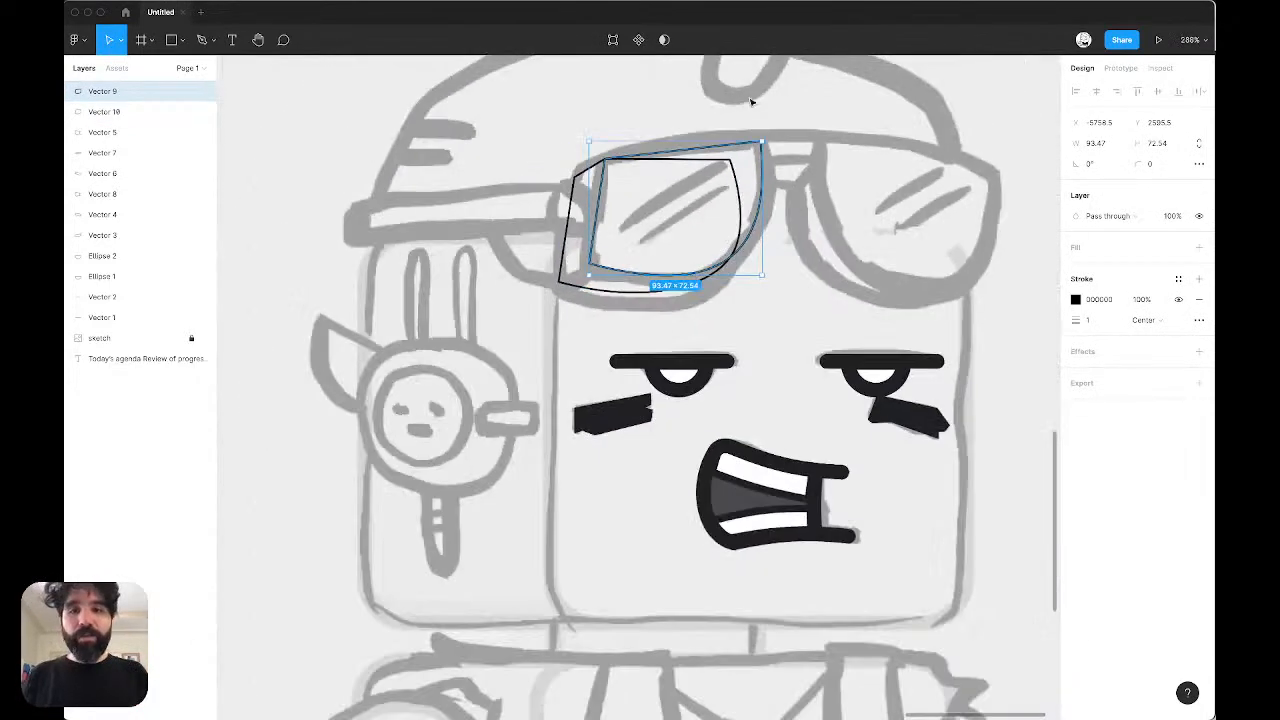
left_click_drag(831, 115, 505, 321)
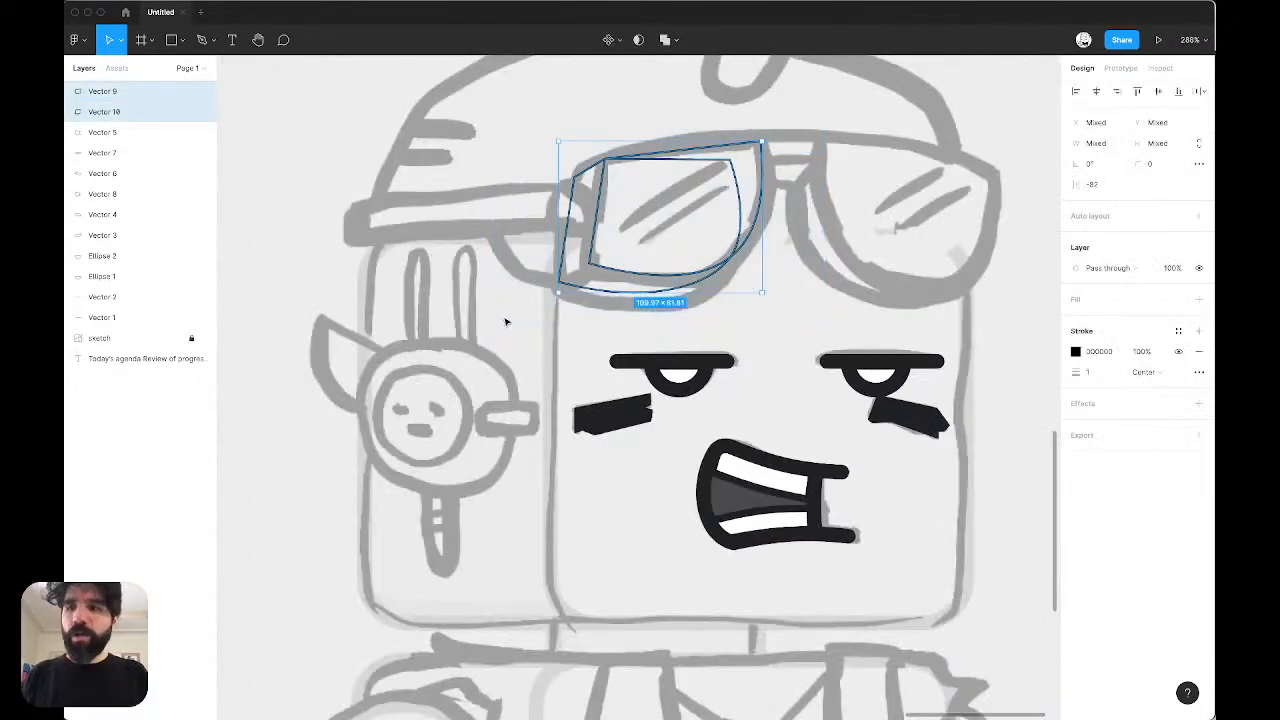
Step: Apply the Ink/06 colour style to the strokes of both glasses lens shapes and set their stroke weight to 8
left_click(1178, 331)
left_click(1190, 453)
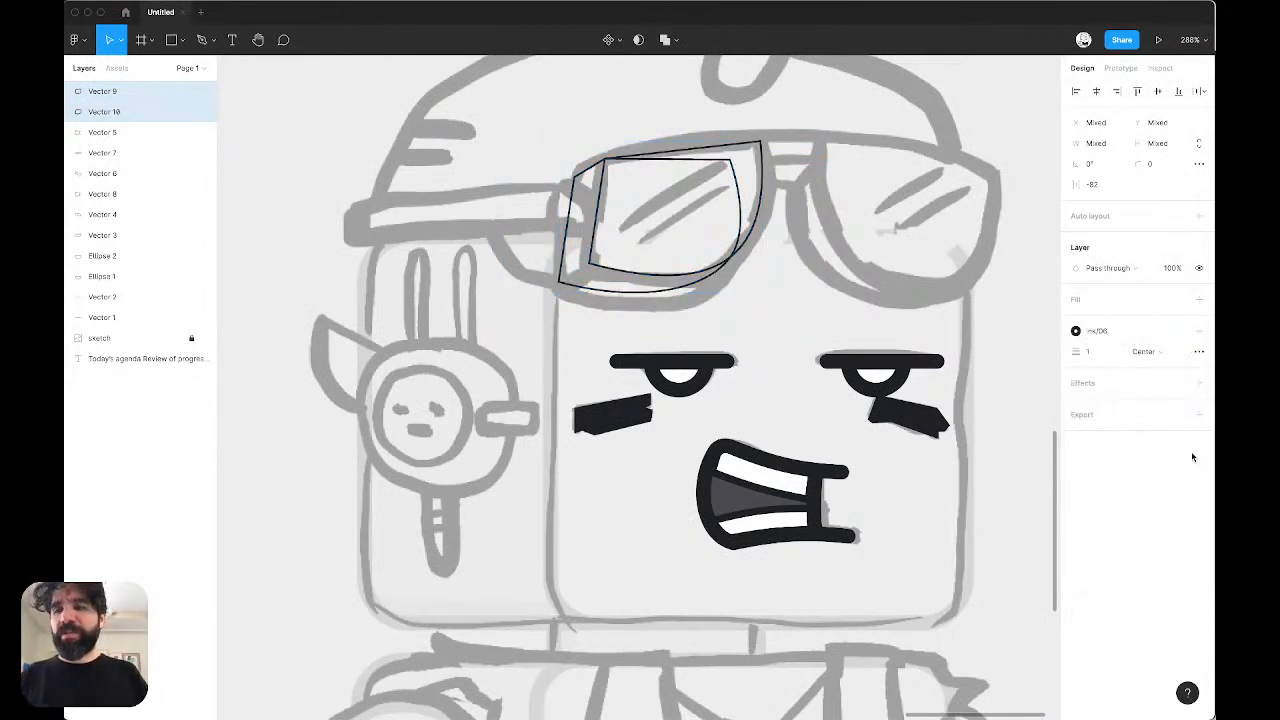
left_click(1094, 356)
type("8")
key("Return")
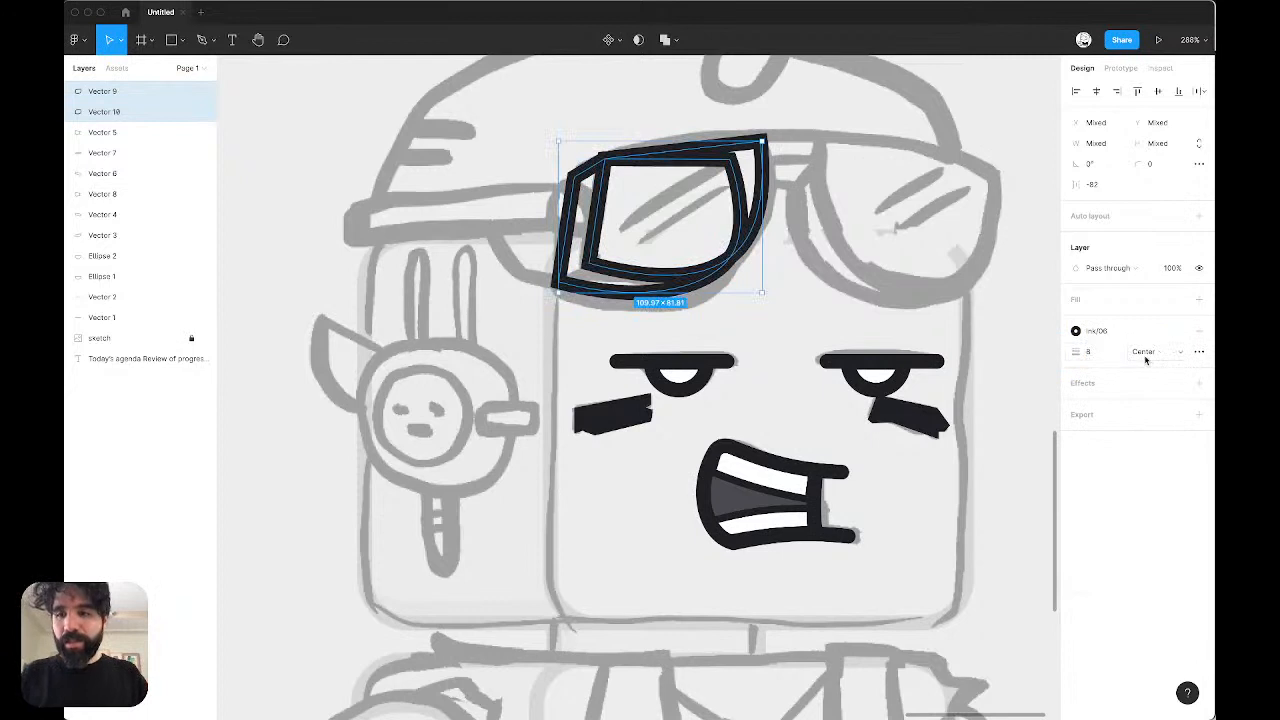
Step: Fill the front lens shape of the glasses with the Ink/01 colour style
left_click(914, 206)
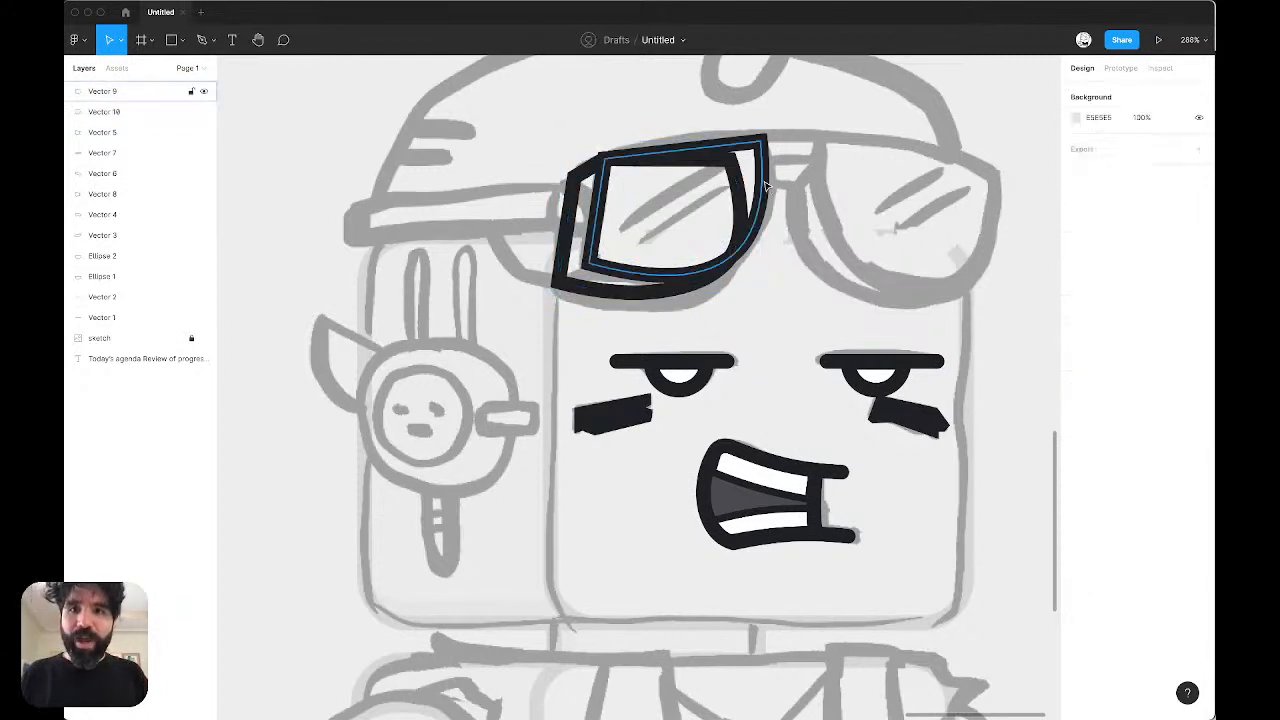
left_click(595, 210)
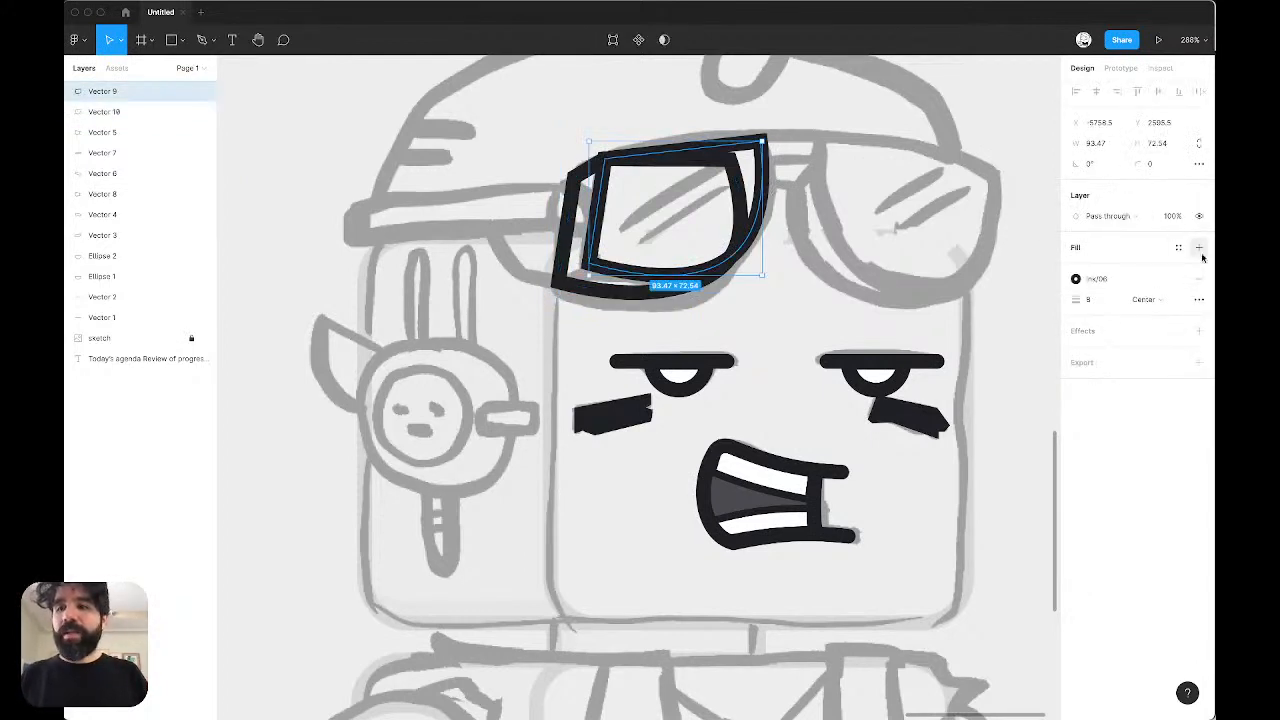
left_click(1178, 247)
left_click(1086, 369)
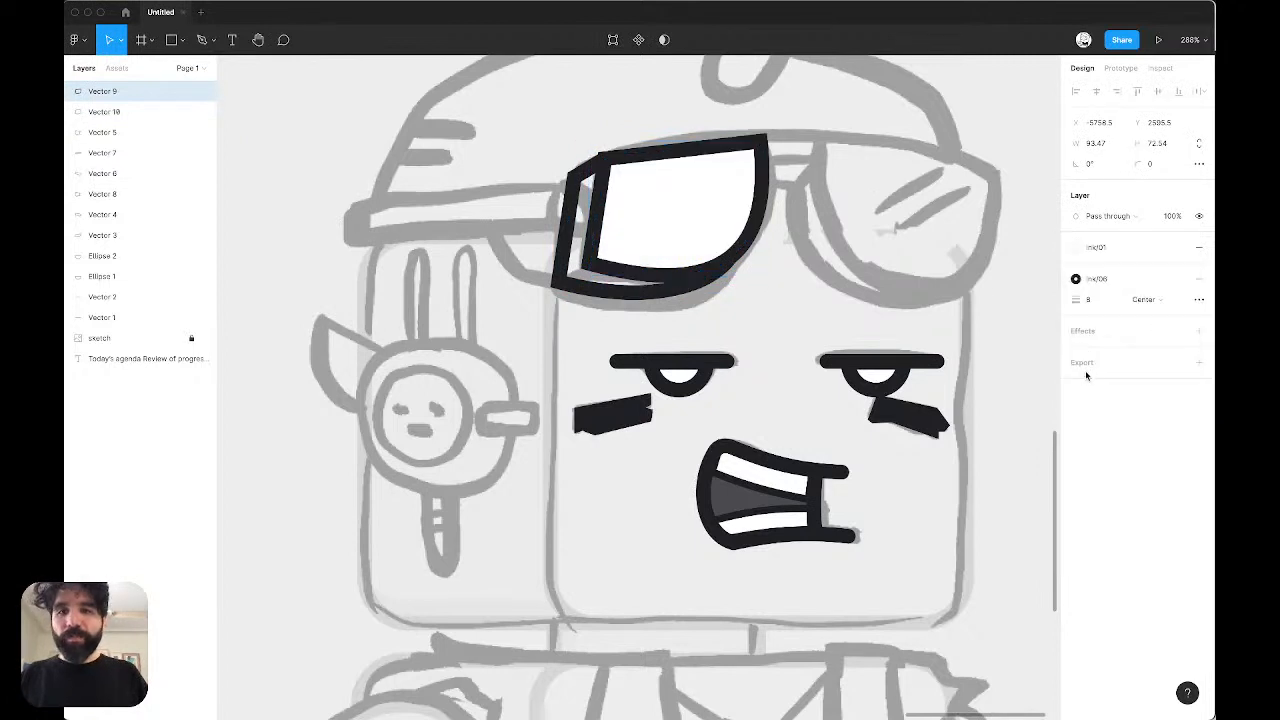
left_click(909, 243)
scroll(909, 243, "down", 2)
scroll(909, 243, "left", 3)
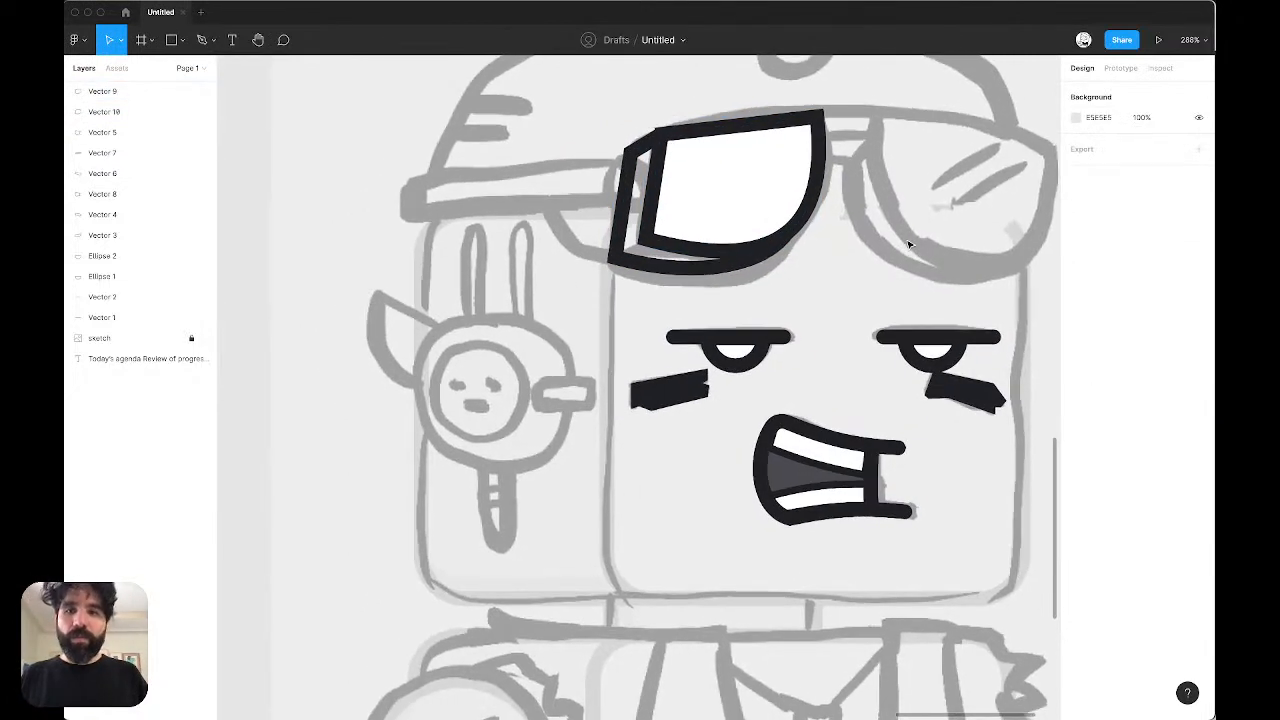
scroll(909, 243, "up", 2)
scroll(909, 243, "right", 3)
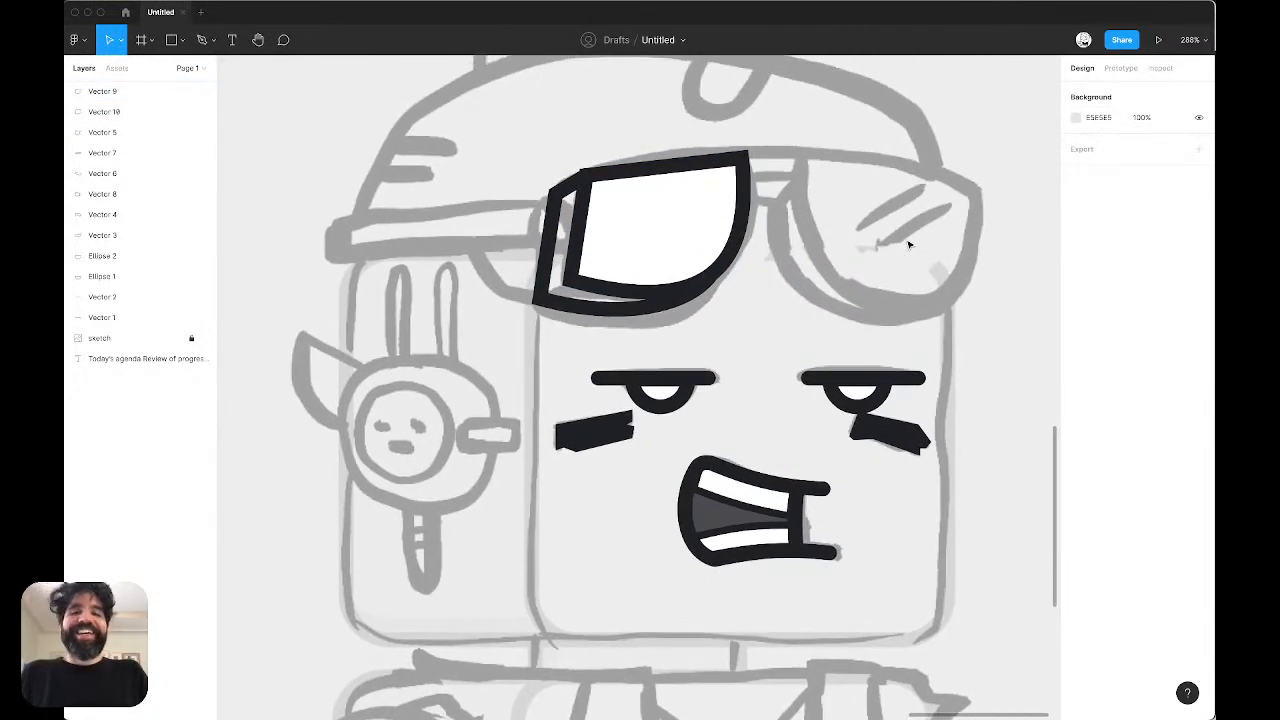
Step: Set the stroke join to round on both the front lens and the outer rim shape behind it
left_click_drag(843, 104, 510, 338)
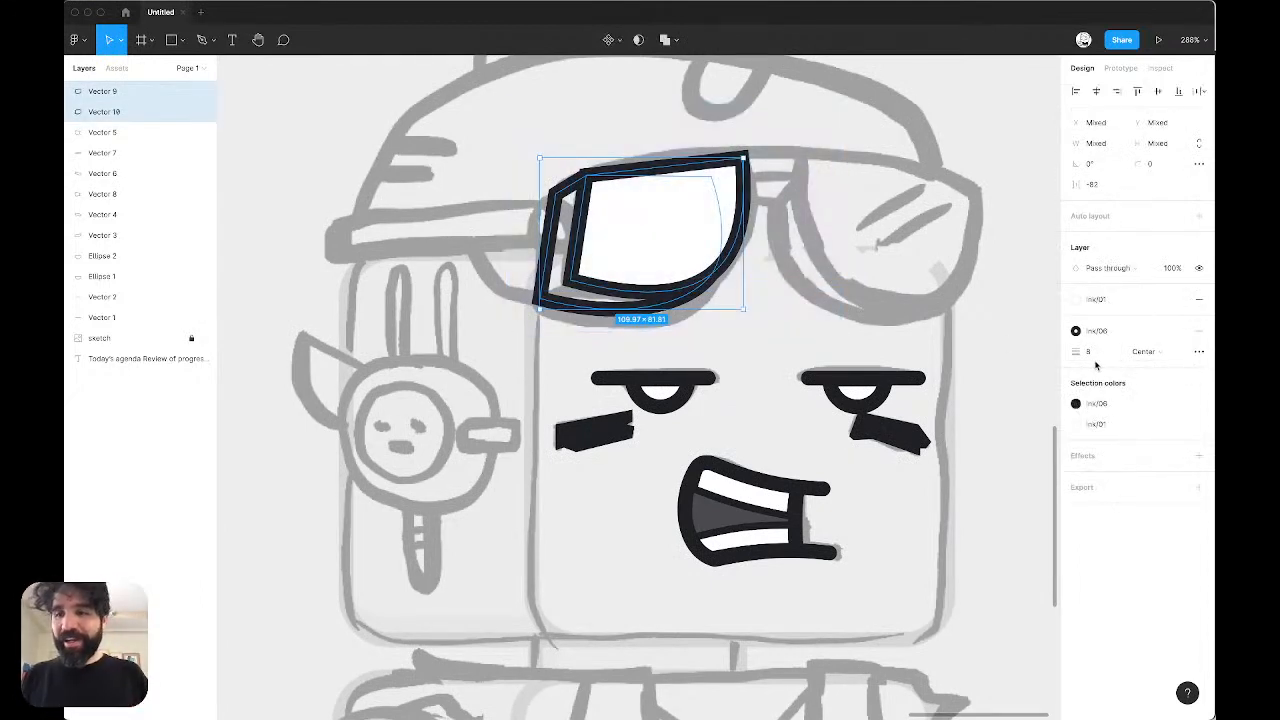
left_click(1199, 351)
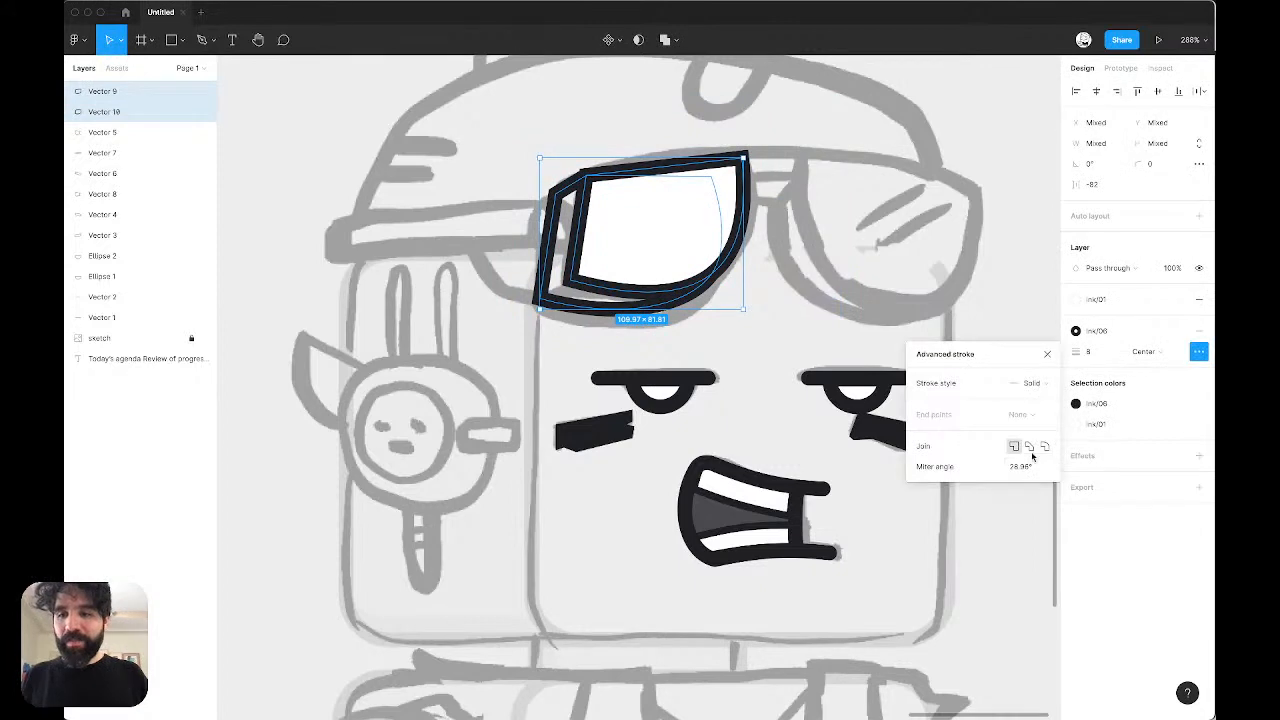
left_click(1031, 448)
left_click(1045, 447)
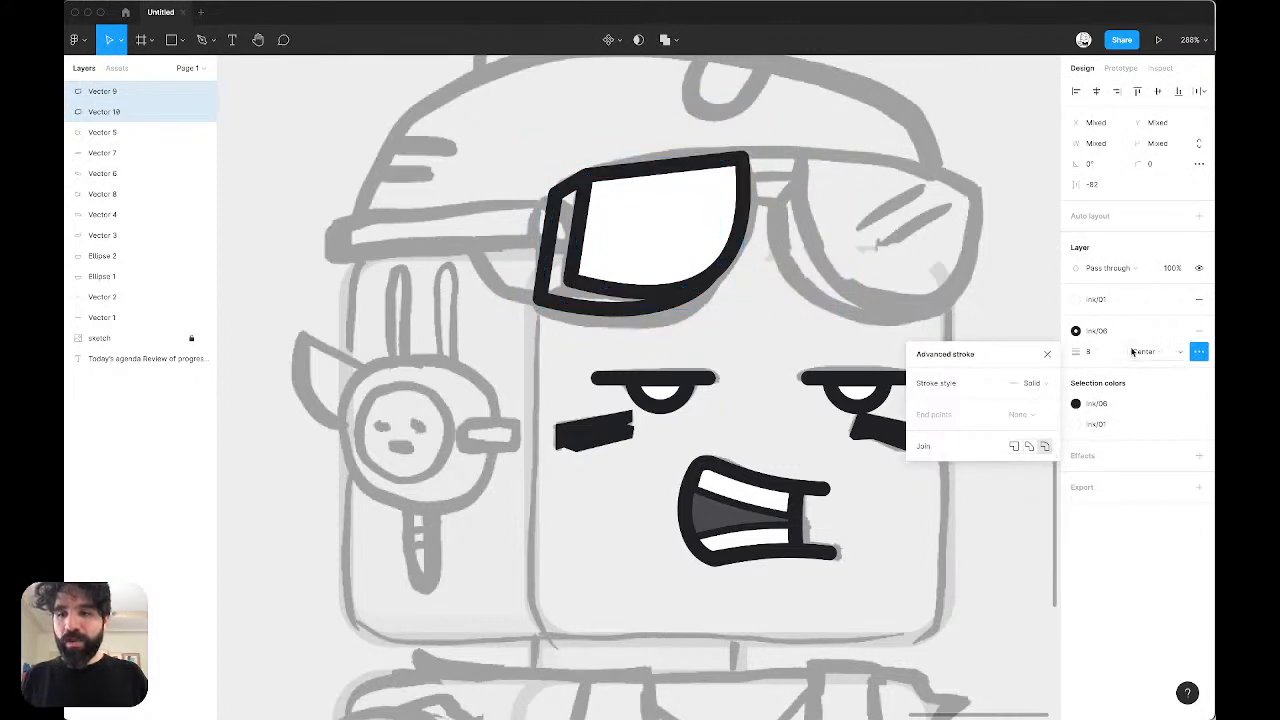
left_click(908, 250)
Step: Duplicate the outer rim shape behind the front lens in place
scroll(663, 253, "up", 2)
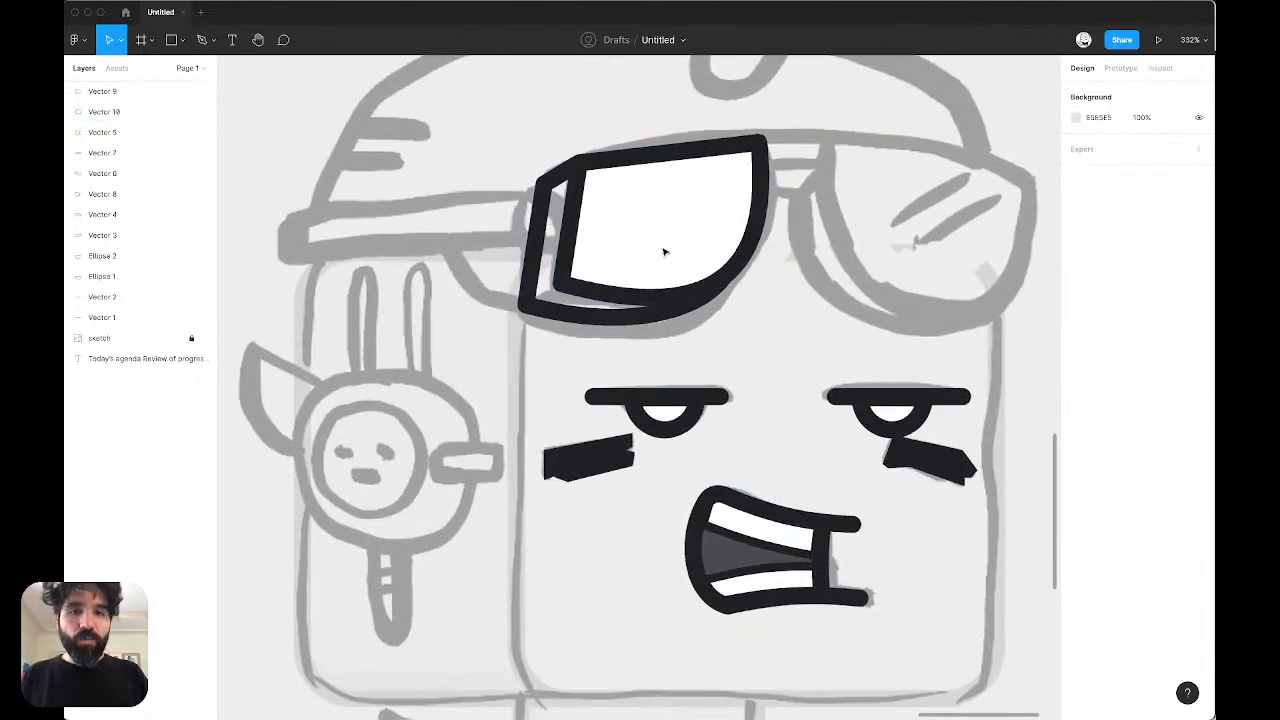
scroll(663, 253, "up", 5)
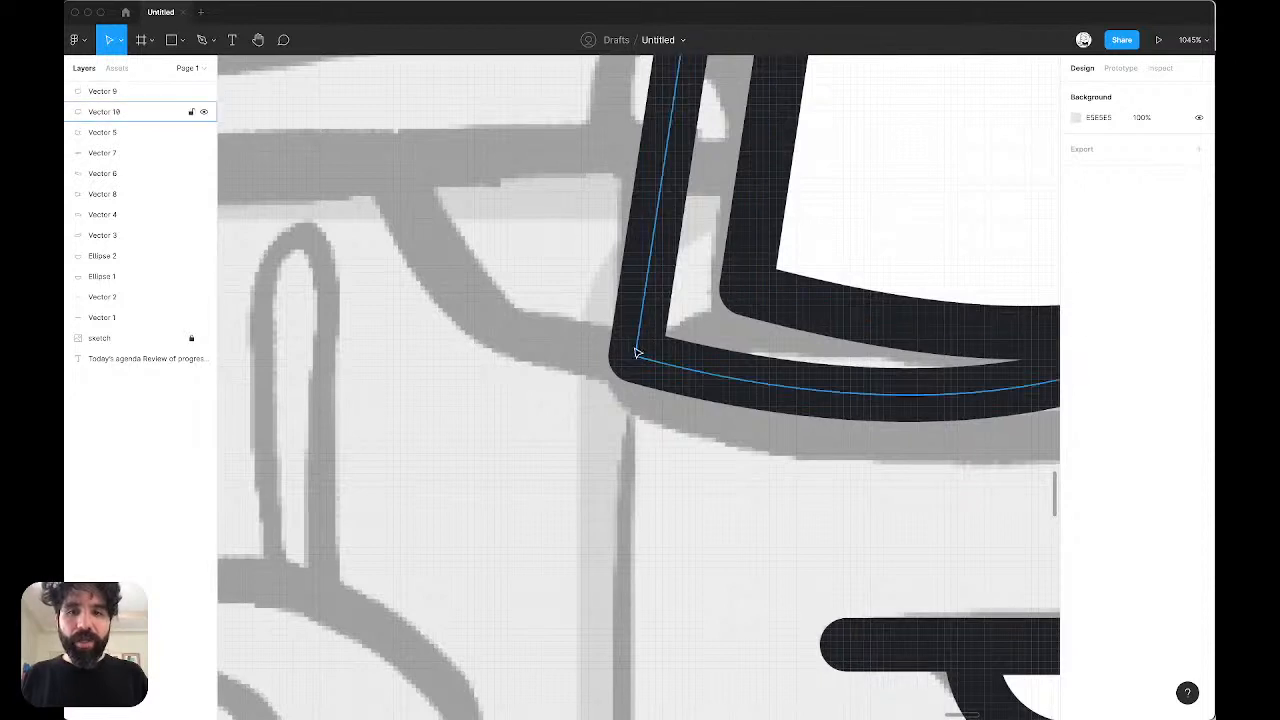
double_click(636, 353)
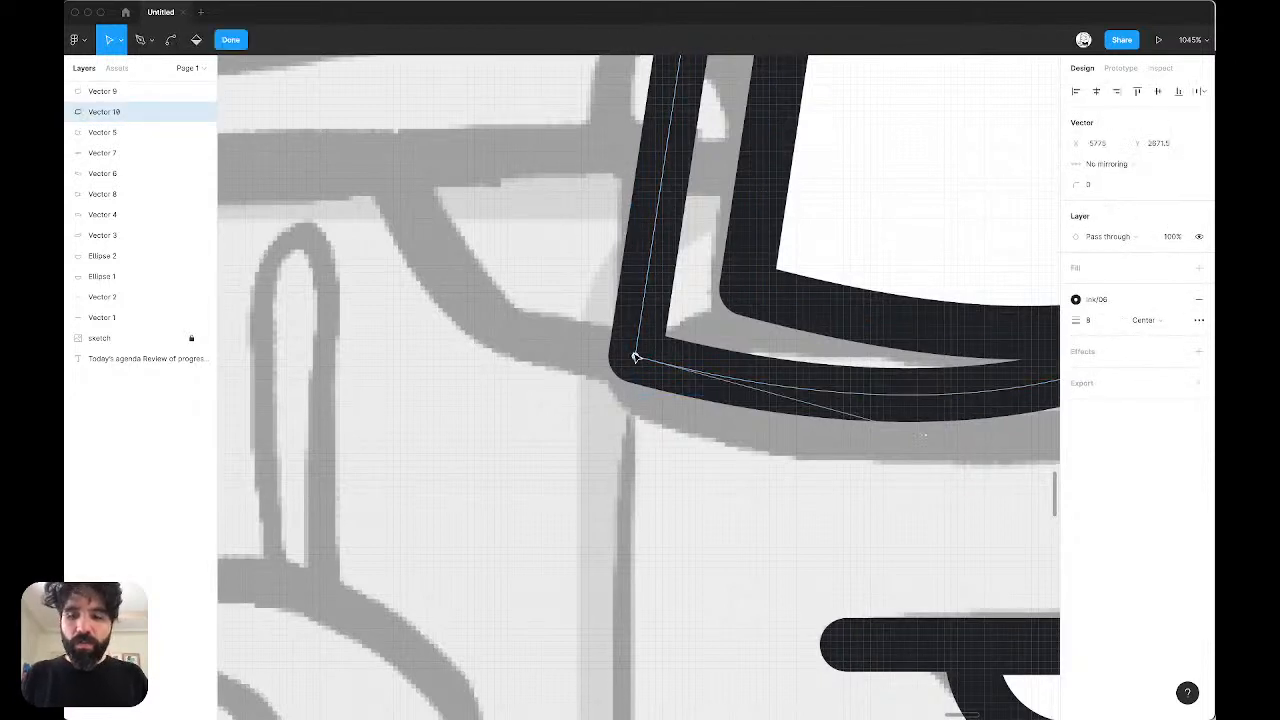
key("Escape")
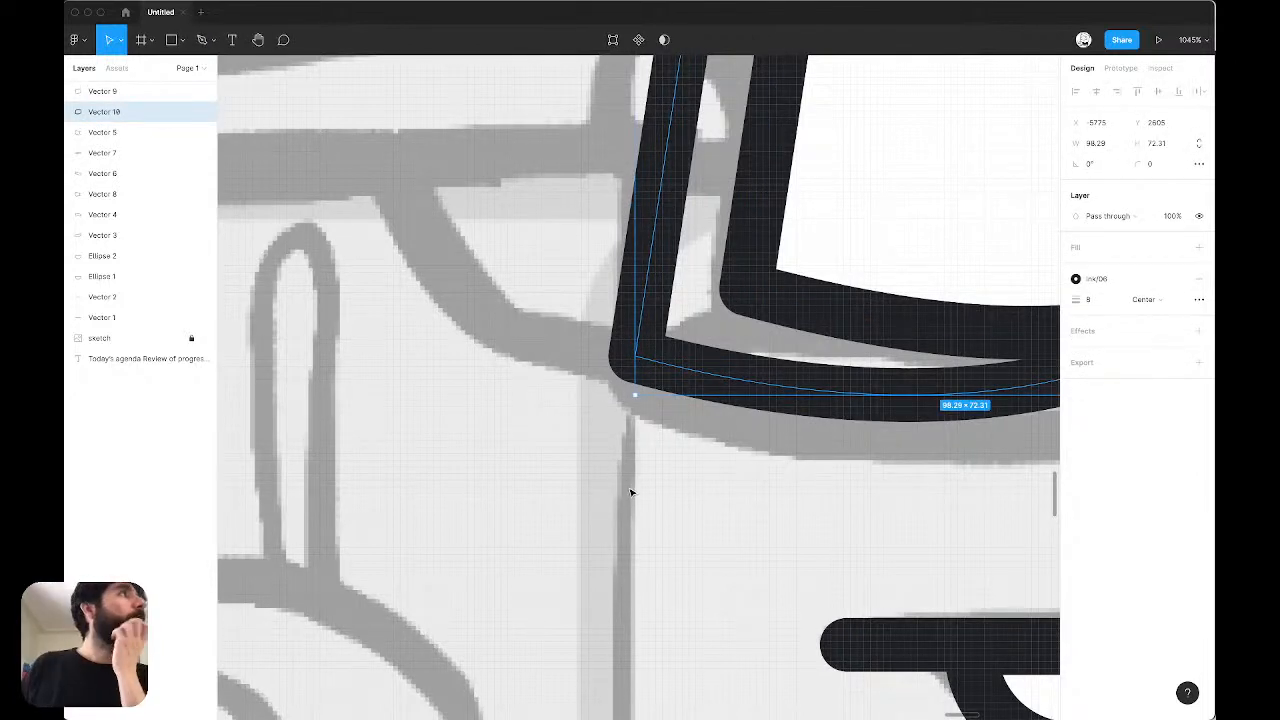
scroll(631, 490, "down", 5)
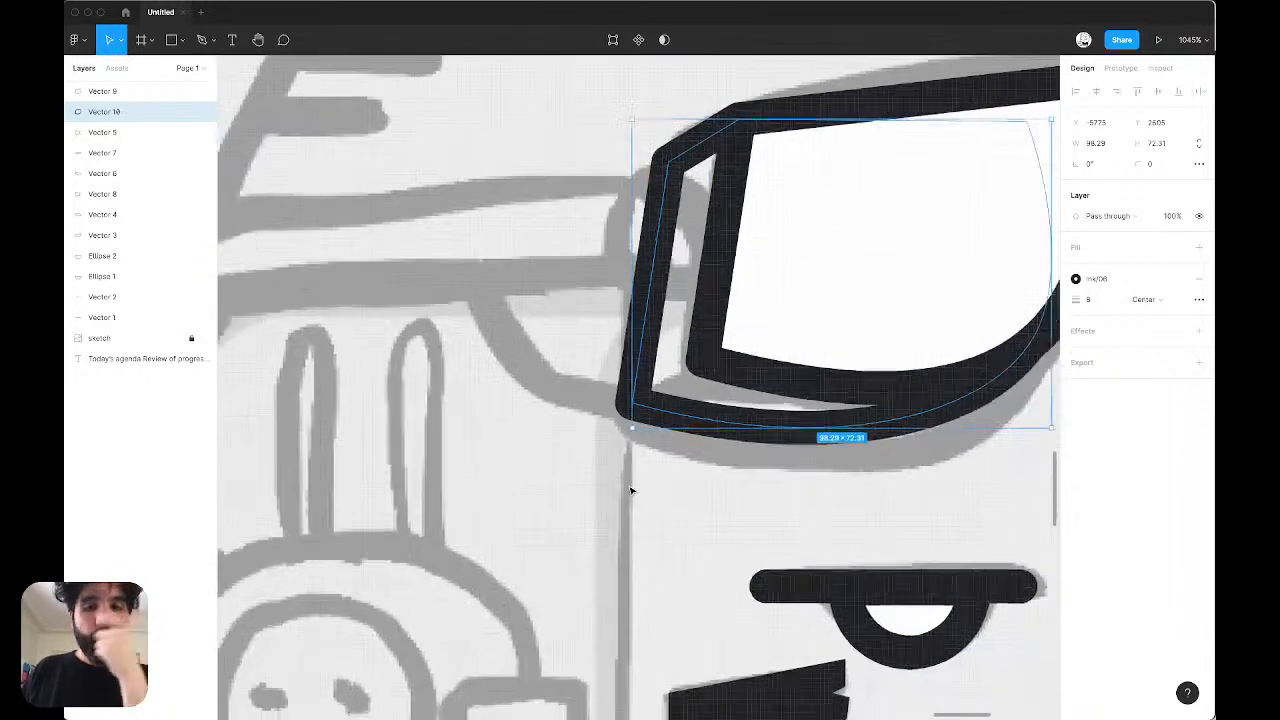
scroll(674, 431, "up", 1)
scroll(674, 431, "left", 1)
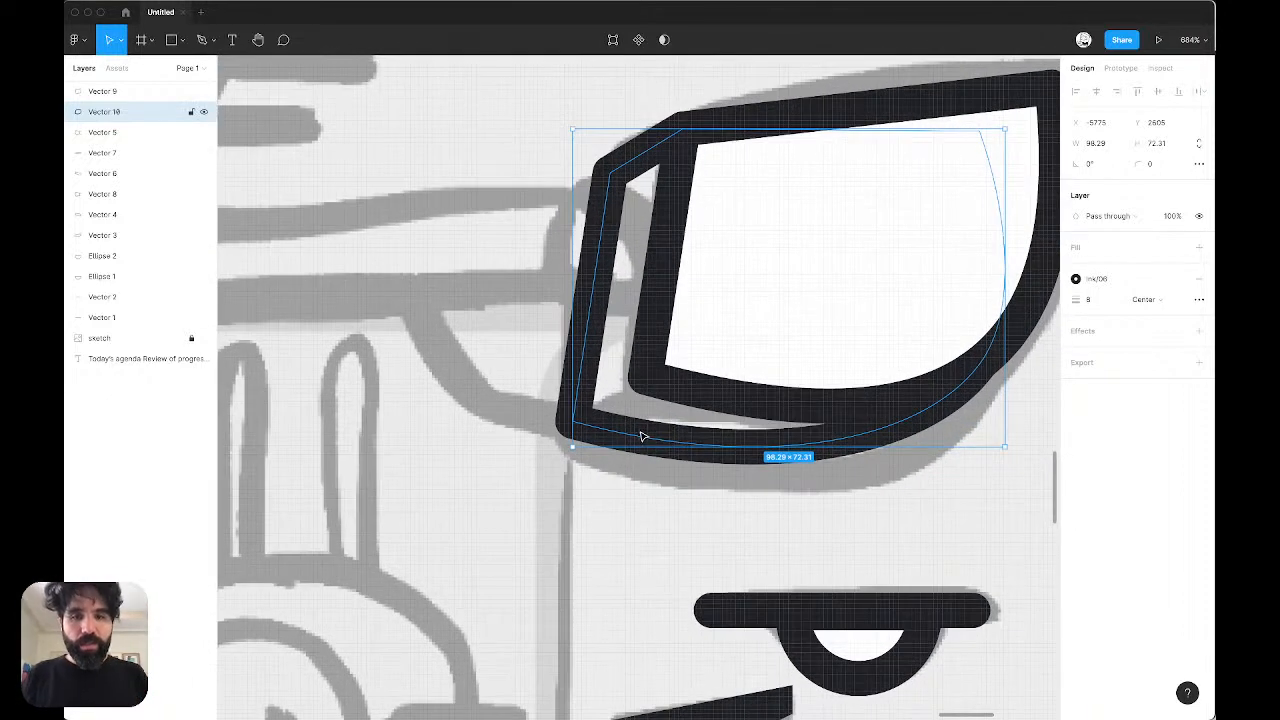
key("ctrl+v")
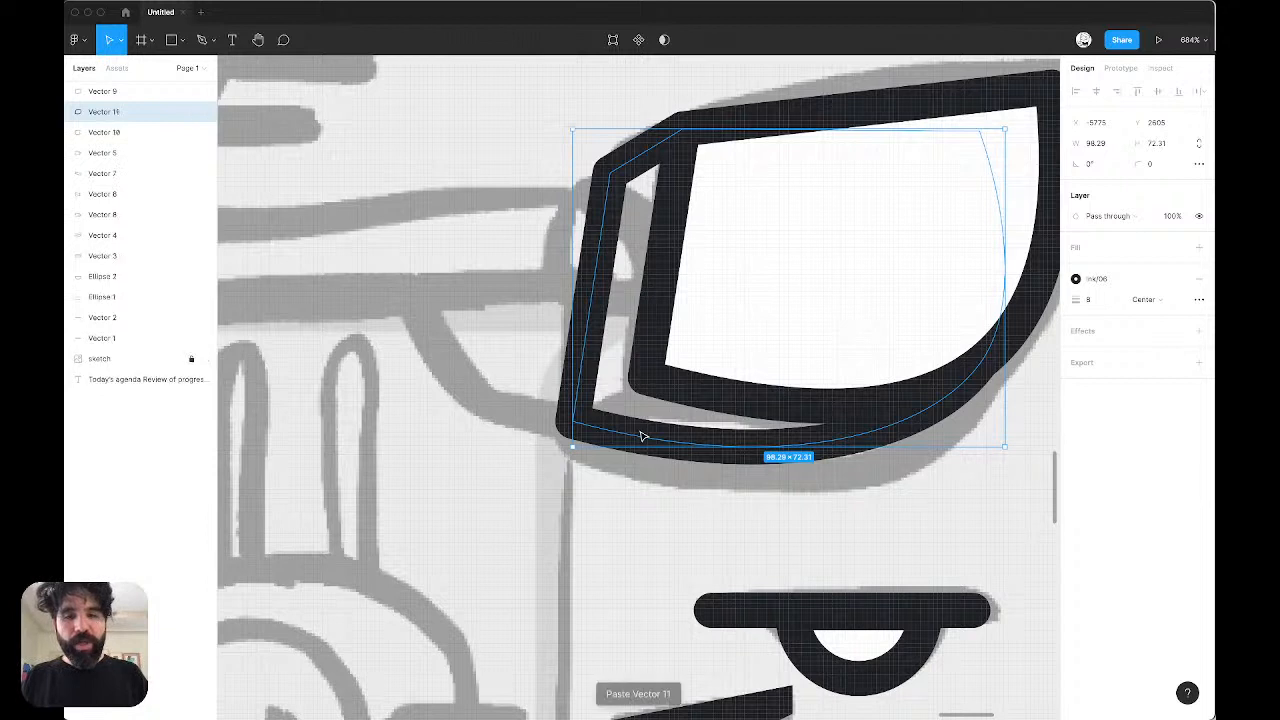
Step: On the duplicated rim, delete the upper corner point and align the adjacent left point with the front lens's lower-left corner, using outline view
double_click(643, 437)
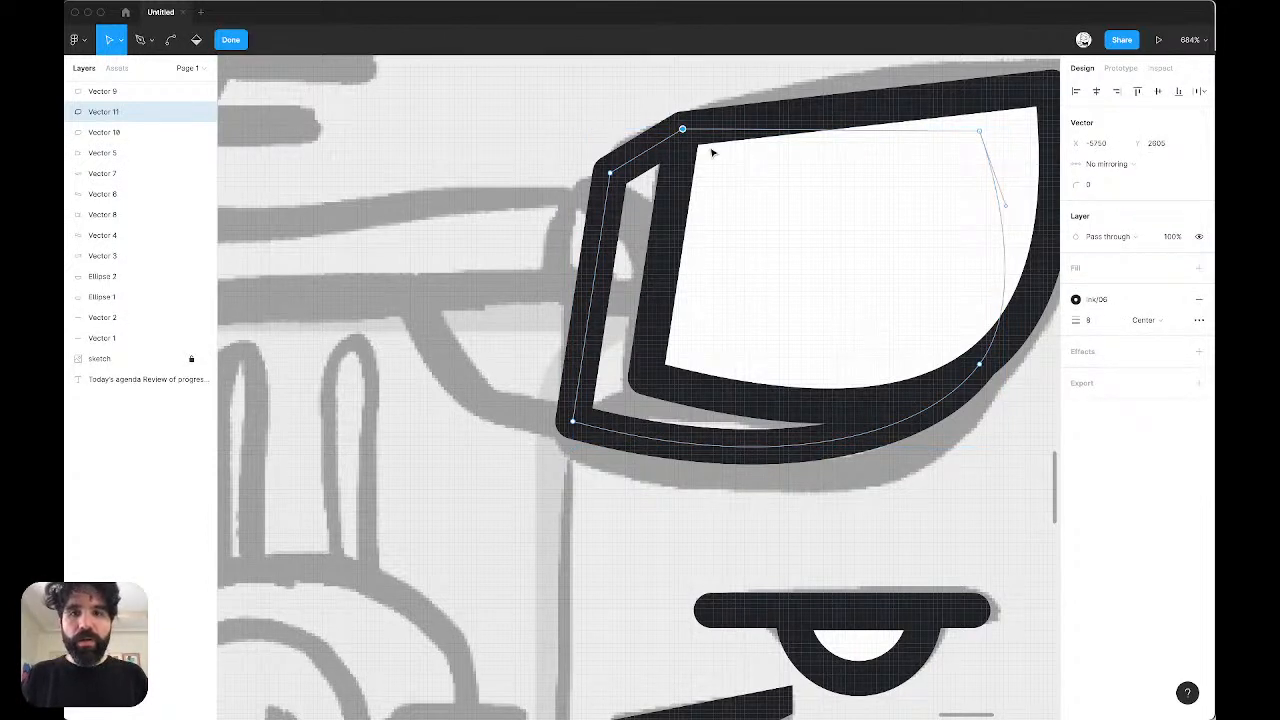
key("BackSpace")
left_click_drag(610, 173, 683, 365)
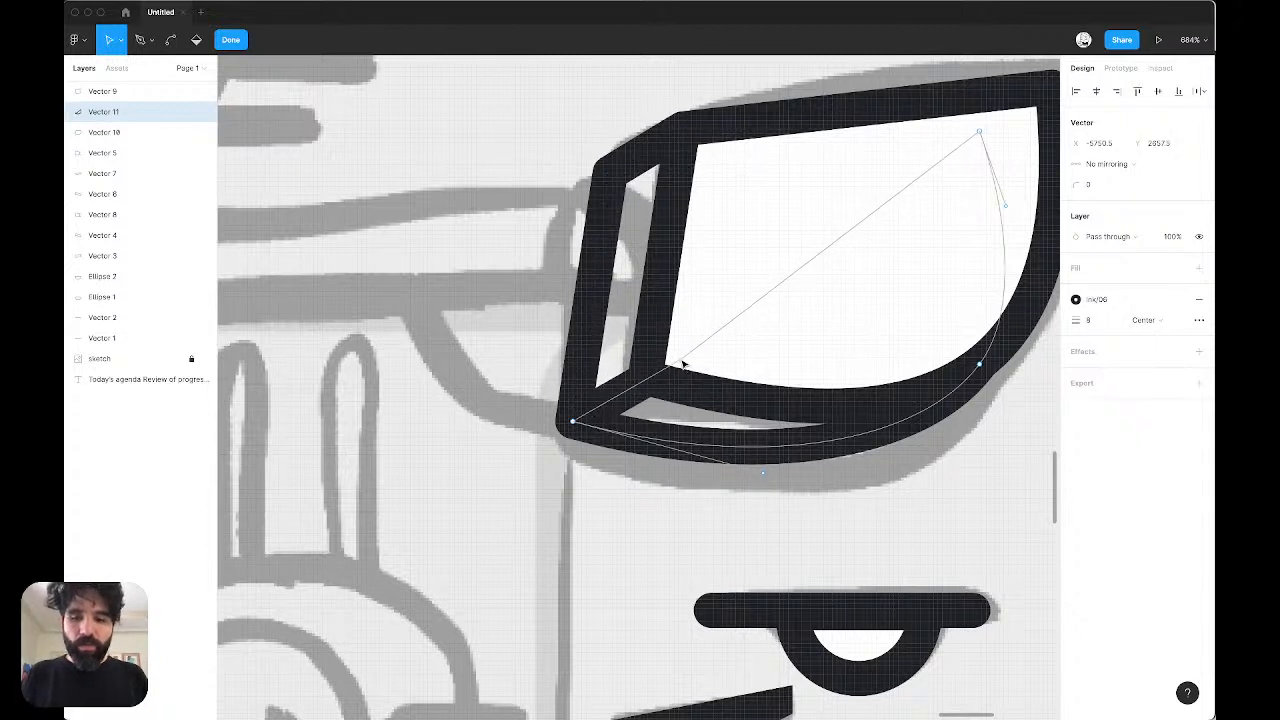
key("super+y")
scroll(640, 374, "up", 5)
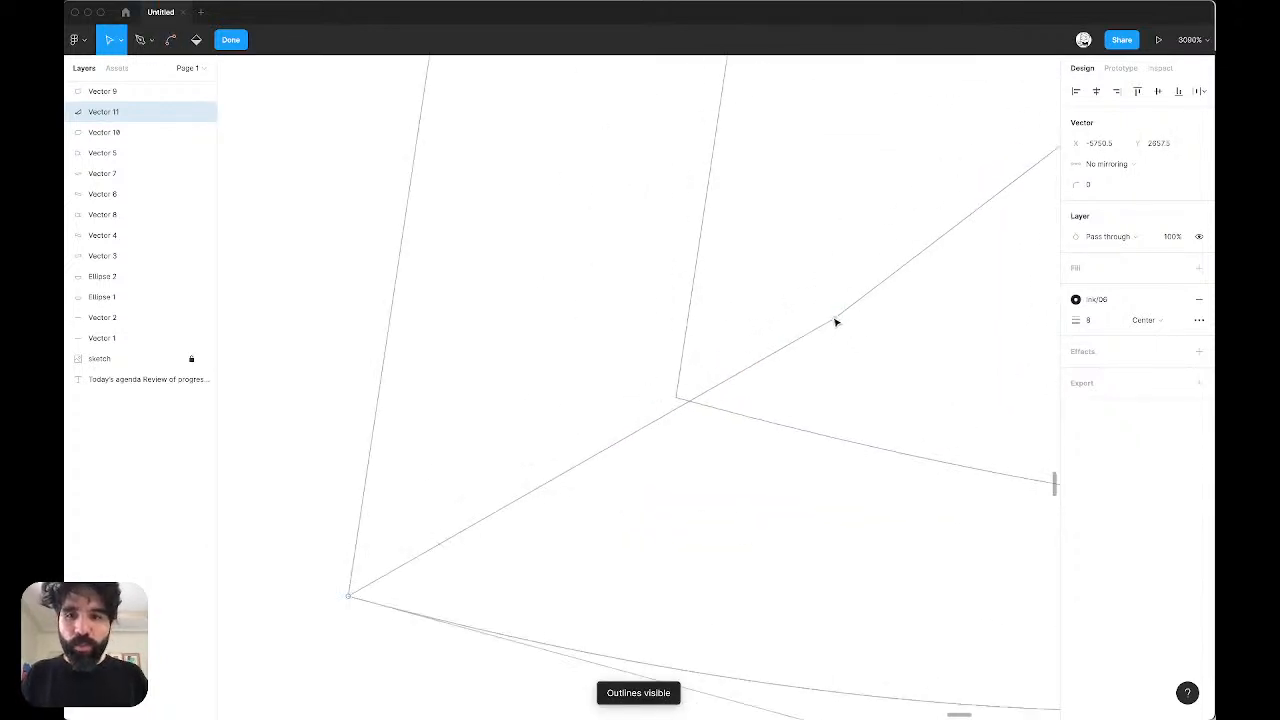
left_click_drag(836, 322, 680, 402)
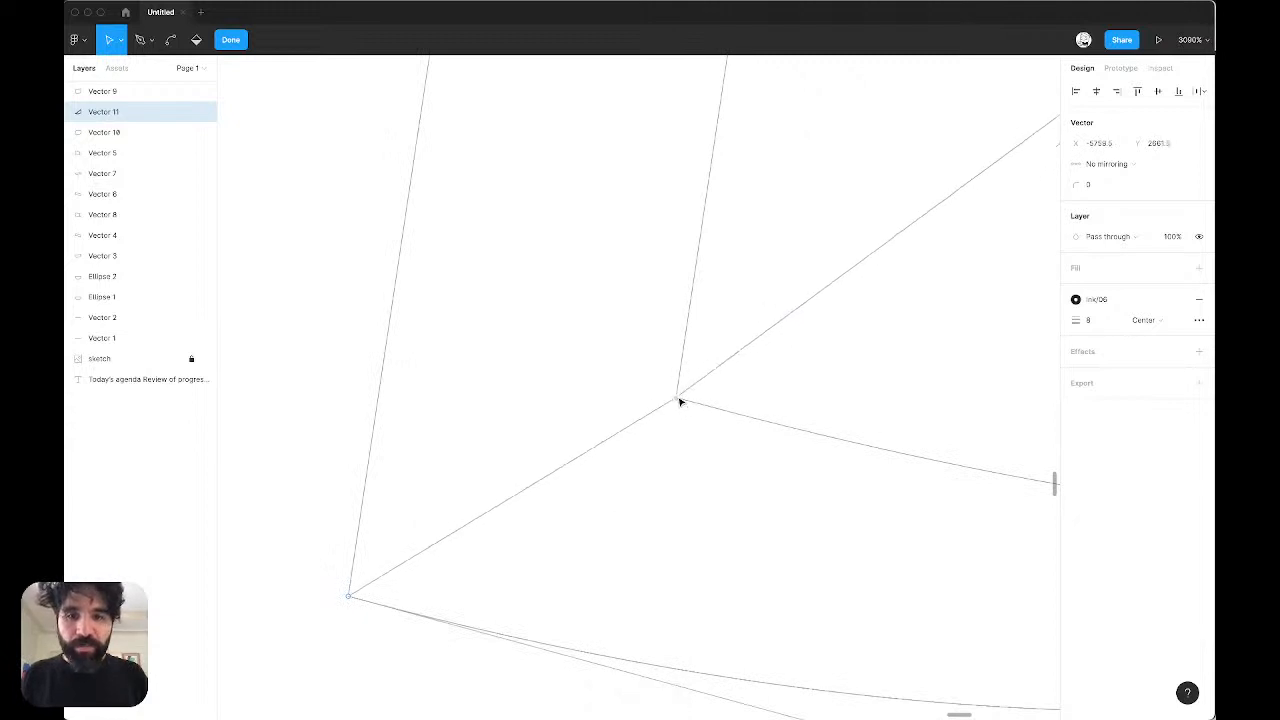
scroll(680, 402, "down", 5)
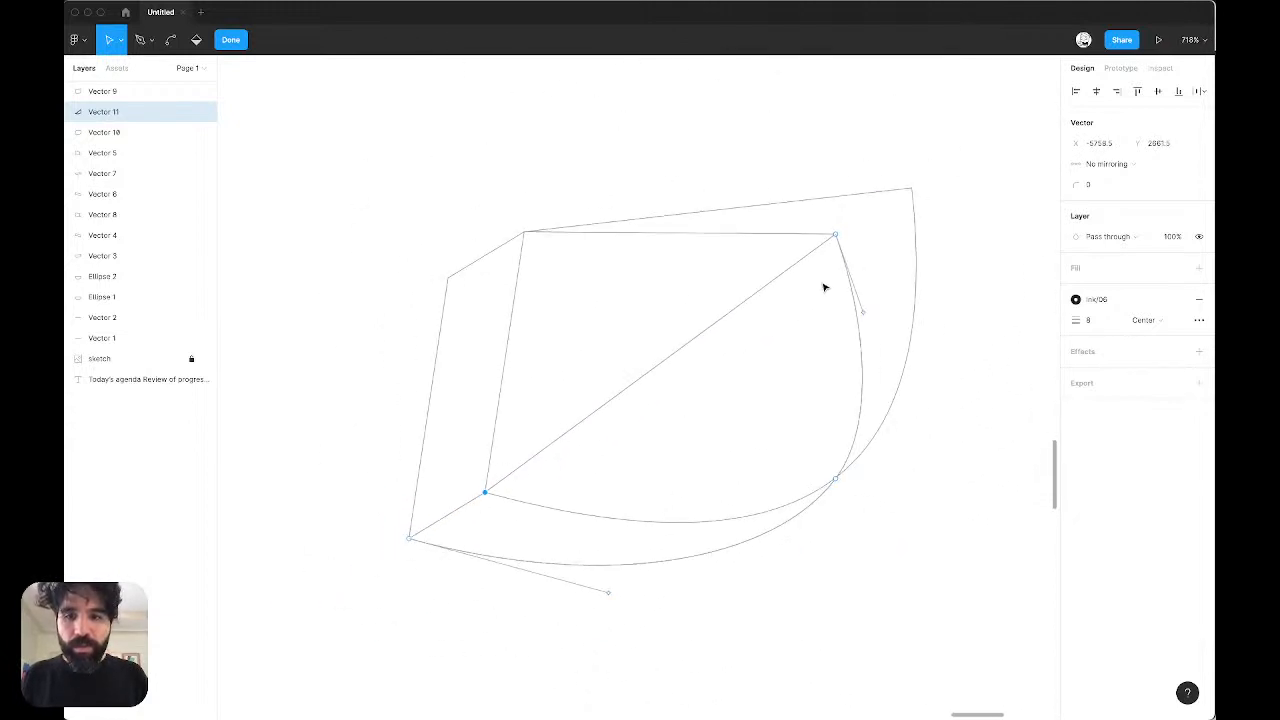
key("Escape")
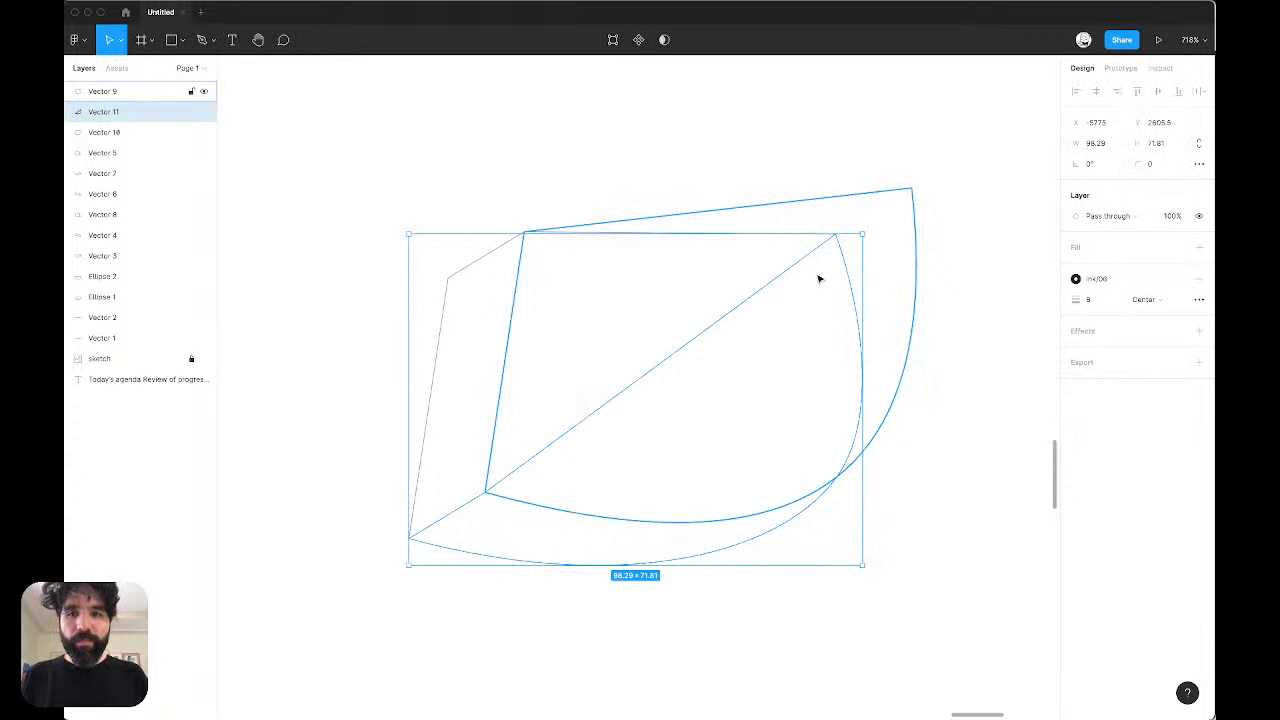
Step: Delete the upper-right point of the duplicated rim path
double_click(818, 279)
left_click(835, 234)
key("Delete")
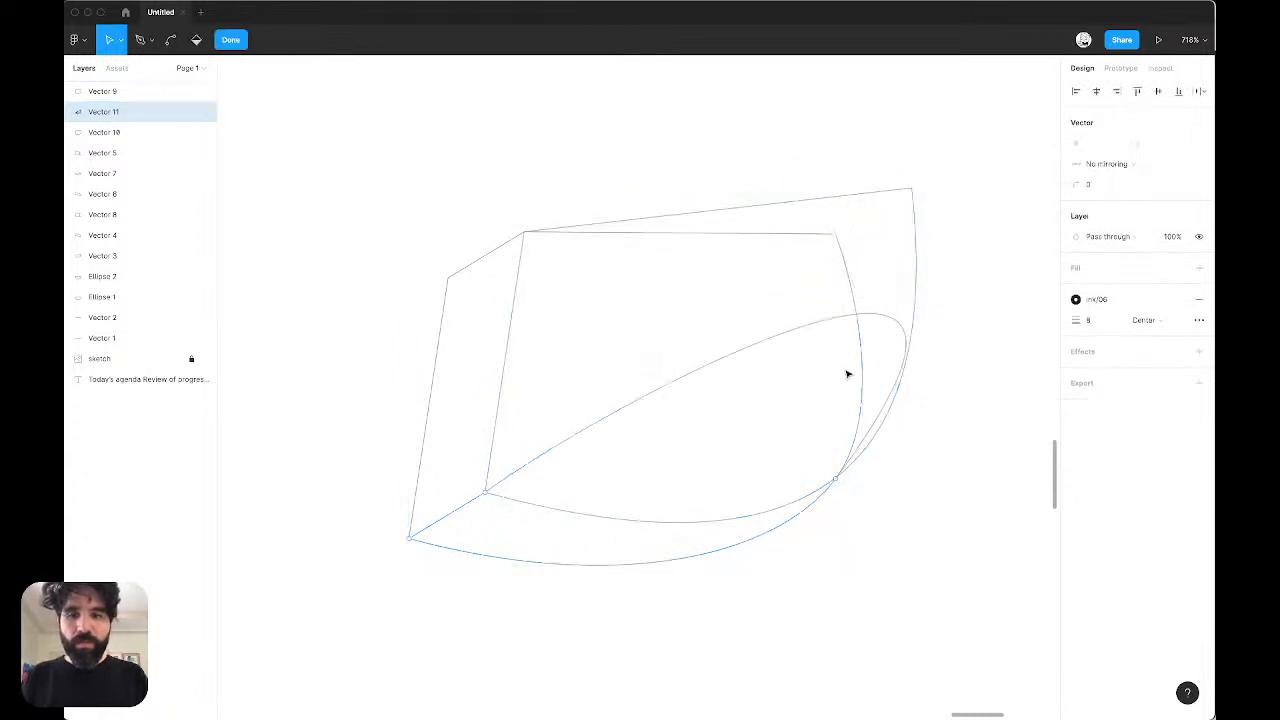
Step: Remove the long upward curve handle from the duplicated path's right-hand point and turn off outline view
left_click(835, 478)
scroll(969, 241, "right", 3)
scroll(969, 241, "up", 2)
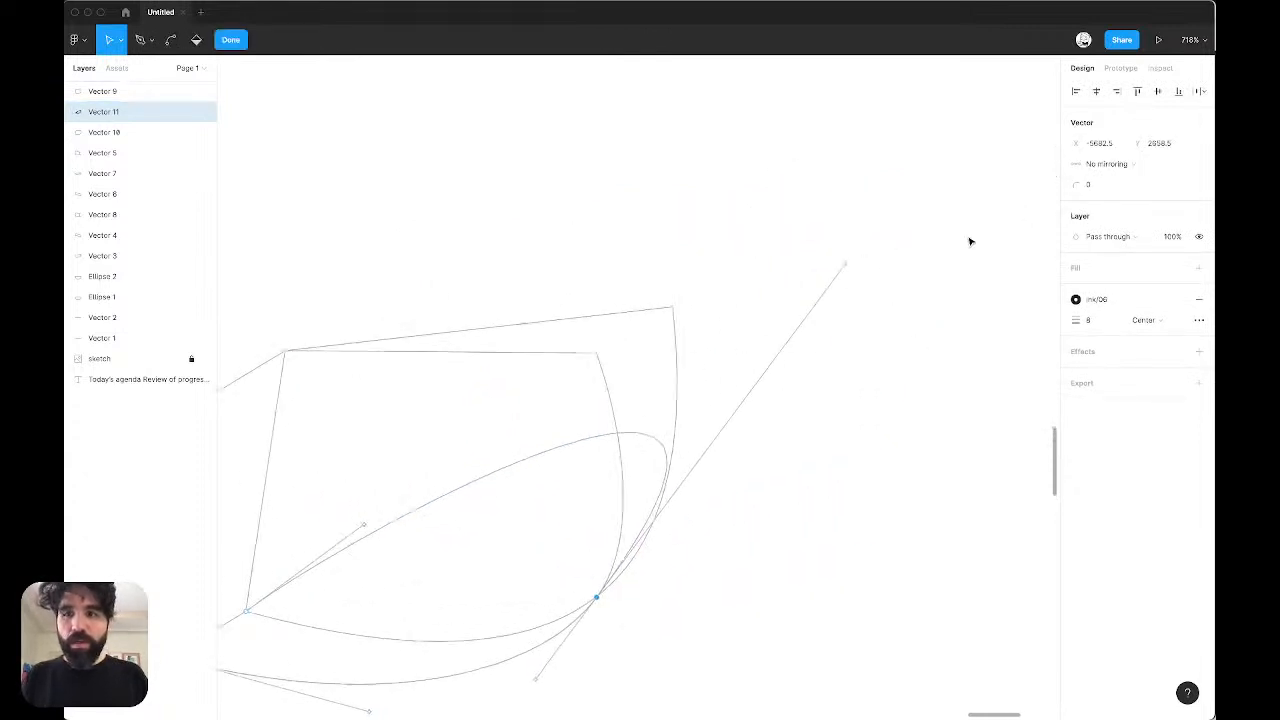
left_click_drag(808, 205, 918, 347)
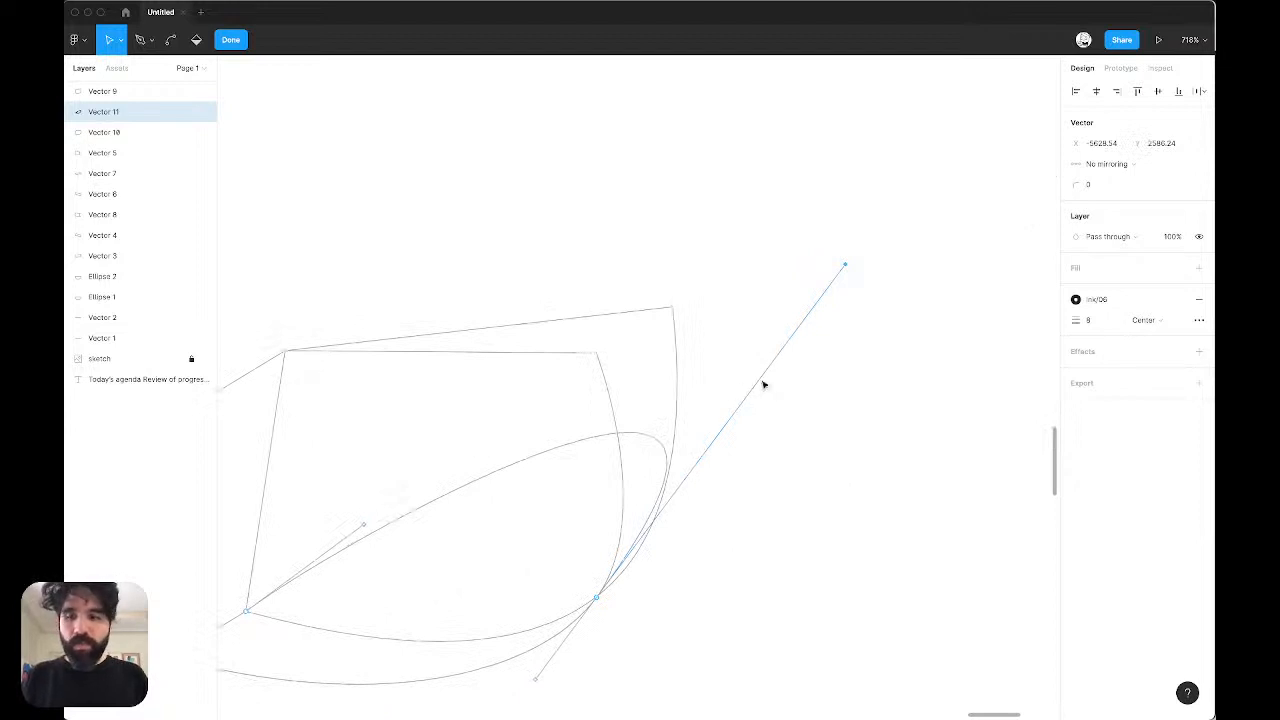
key("Delete")
scroll(763, 383, "left", 5)
scroll(763, 383, "down", 2)
key("Escape")
key("Escape")
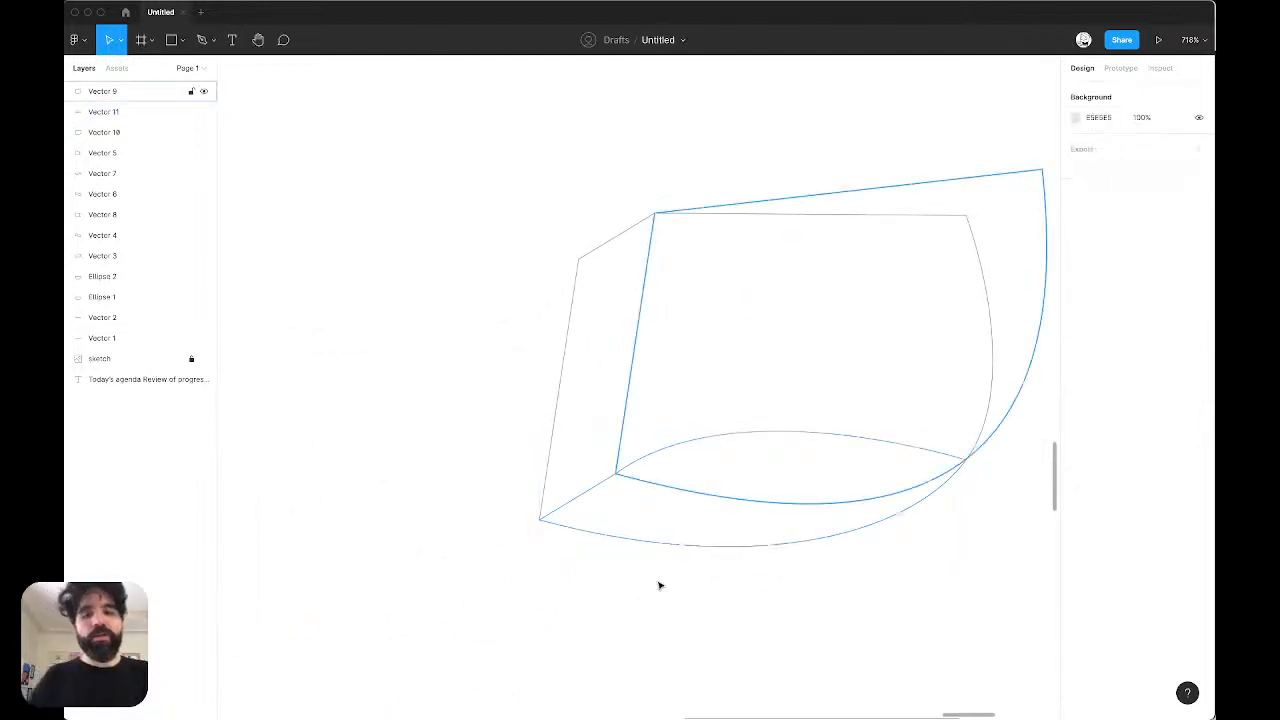
scroll(658, 587, "down", 3)
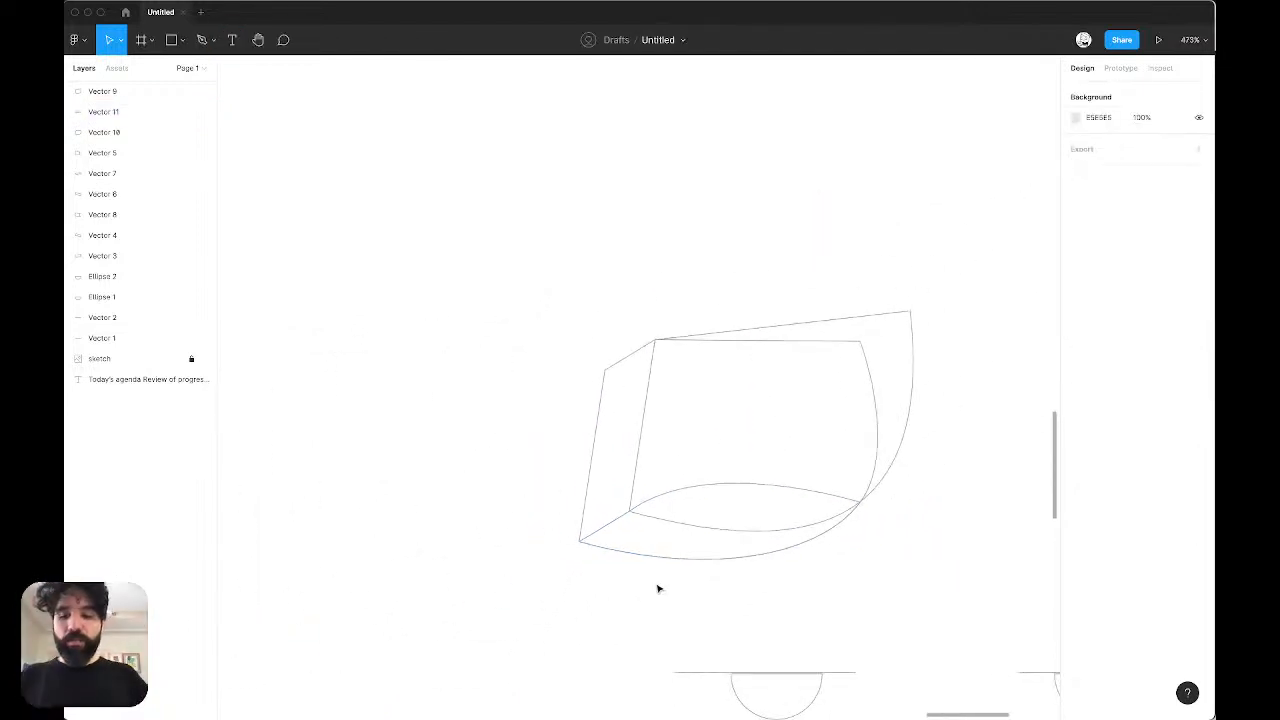
key("super+y")
scroll(738, 577, "down", 3)
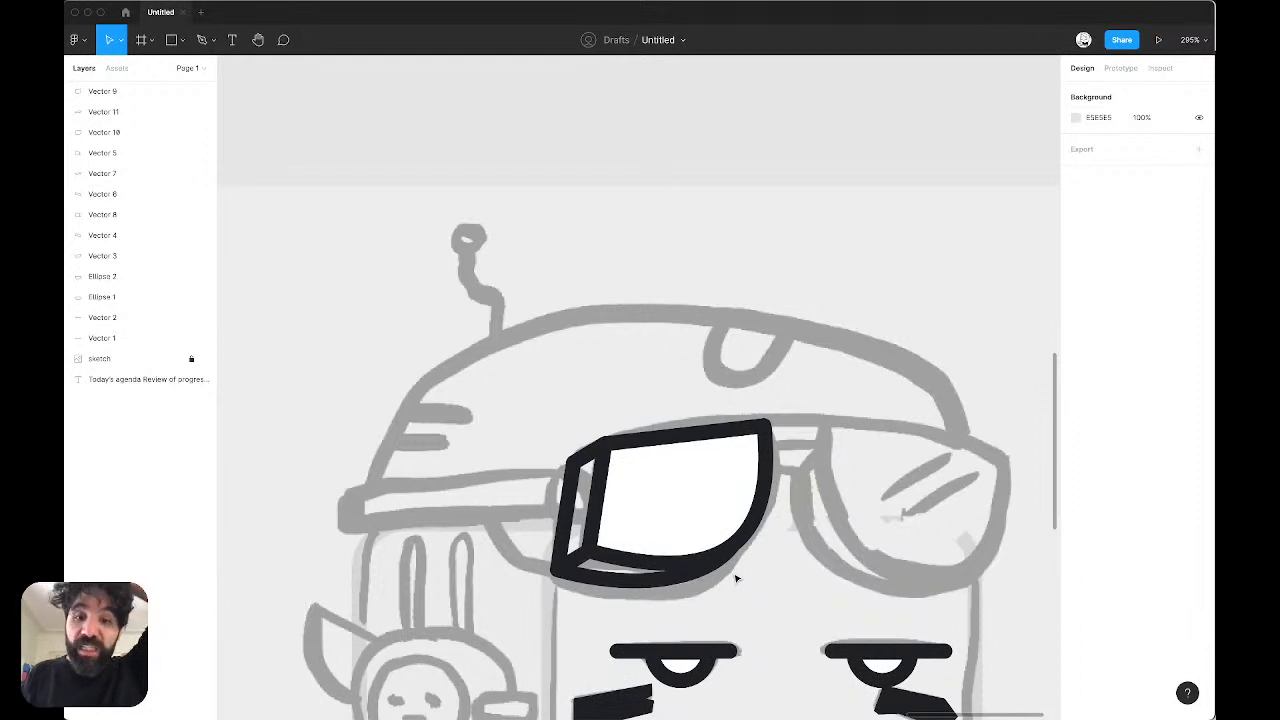
Step: Duplicate the three shapes of the finished lens and place the copy over the other lens in the sketch
scroll(736, 578, "right", 2)
left_click_drag(771, 322, 478, 605)
scroll(571, 534, "down", 2)
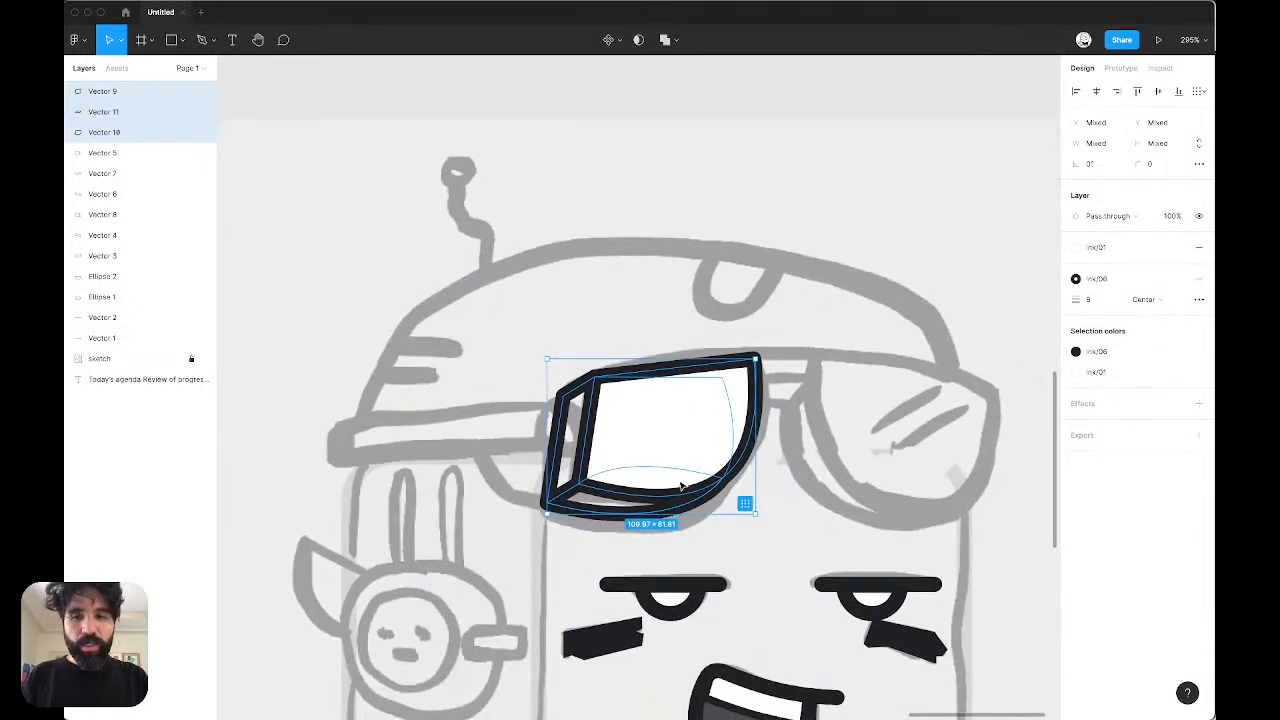
scroll(680, 486, "up", 3)
left_click_drag(557, 386, 945, 415)
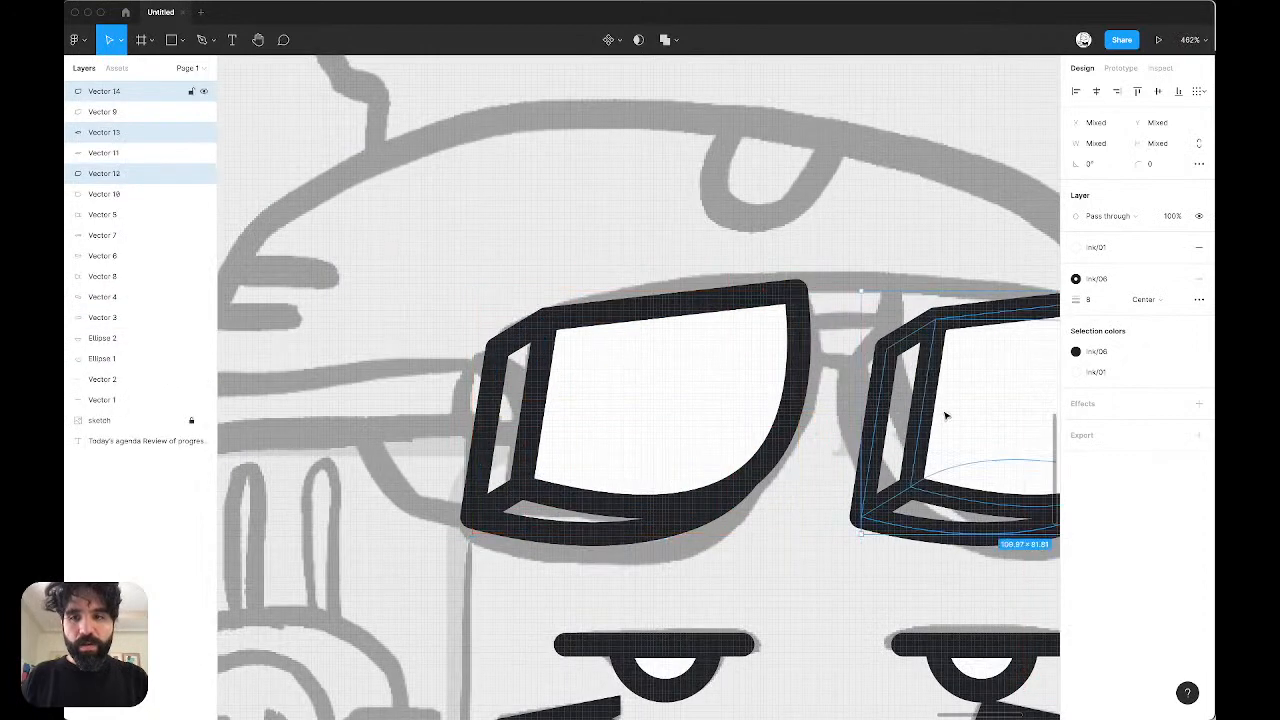
Step: Flip the copied lens horizontally and shift it slightly right to widen the gap between the two lenses
scroll(750, 340, "right", 4)
key("shift+h")
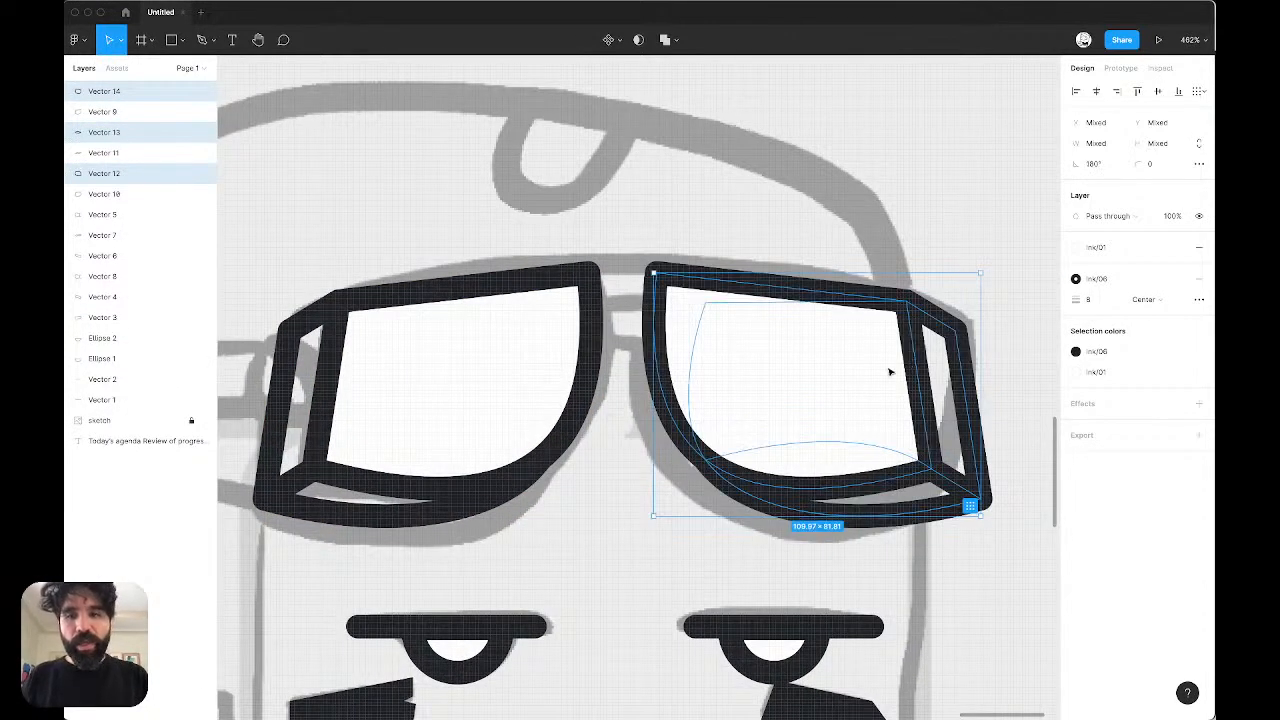
left_click_drag(890, 372, 887, 345)
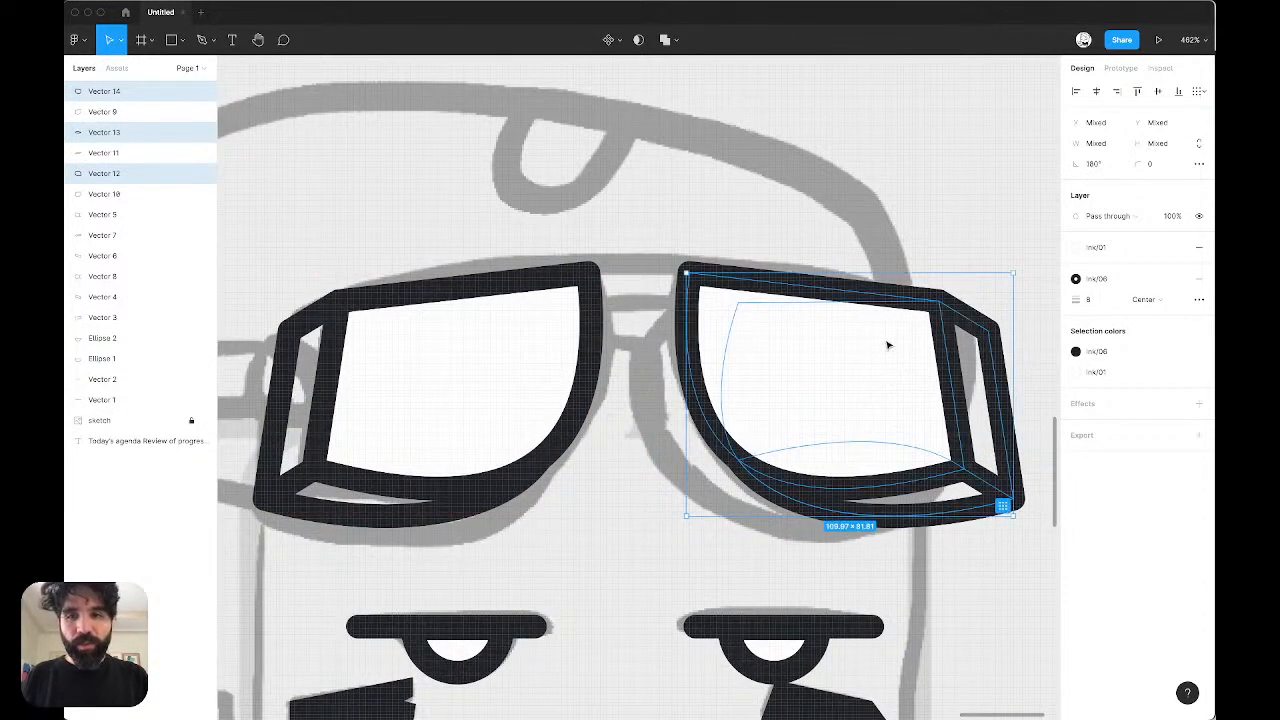
key("Escape")
Step: Delete the outer rim and the corner connector path from the mirrored lens, and select its remaining front shape
left_click(999, 361)
key("Delete")
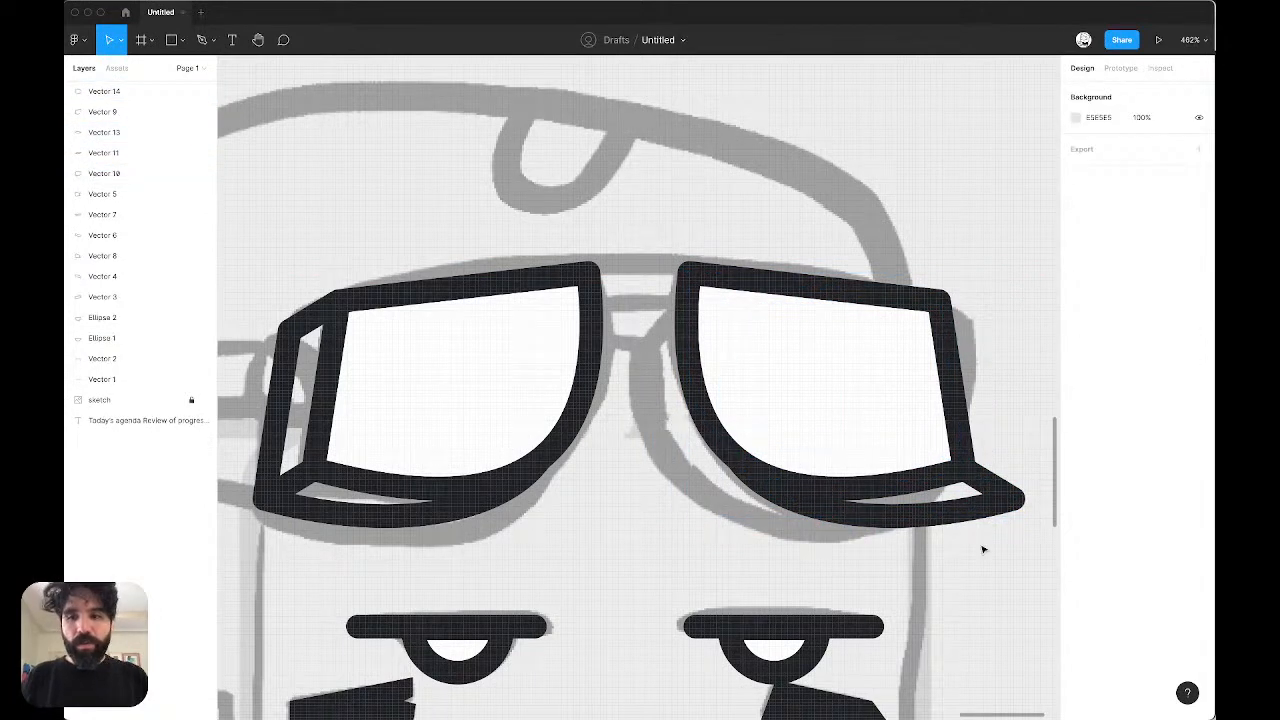
left_click(992, 512)
key("Delete")
left_click(857, 436)
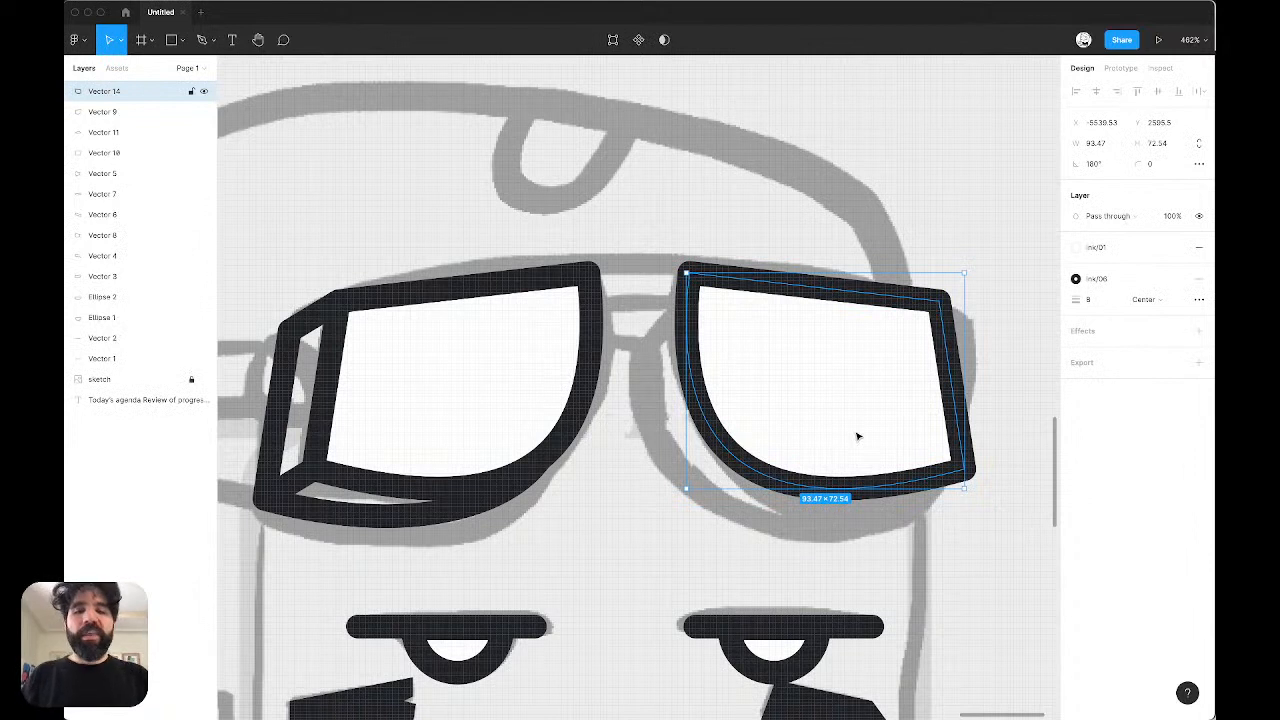
Step: Duplicate the right lens's front shape about 14 px left and 8.5 px down, and send the copy behind the original
left_click_drag(857, 436, 817, 461)
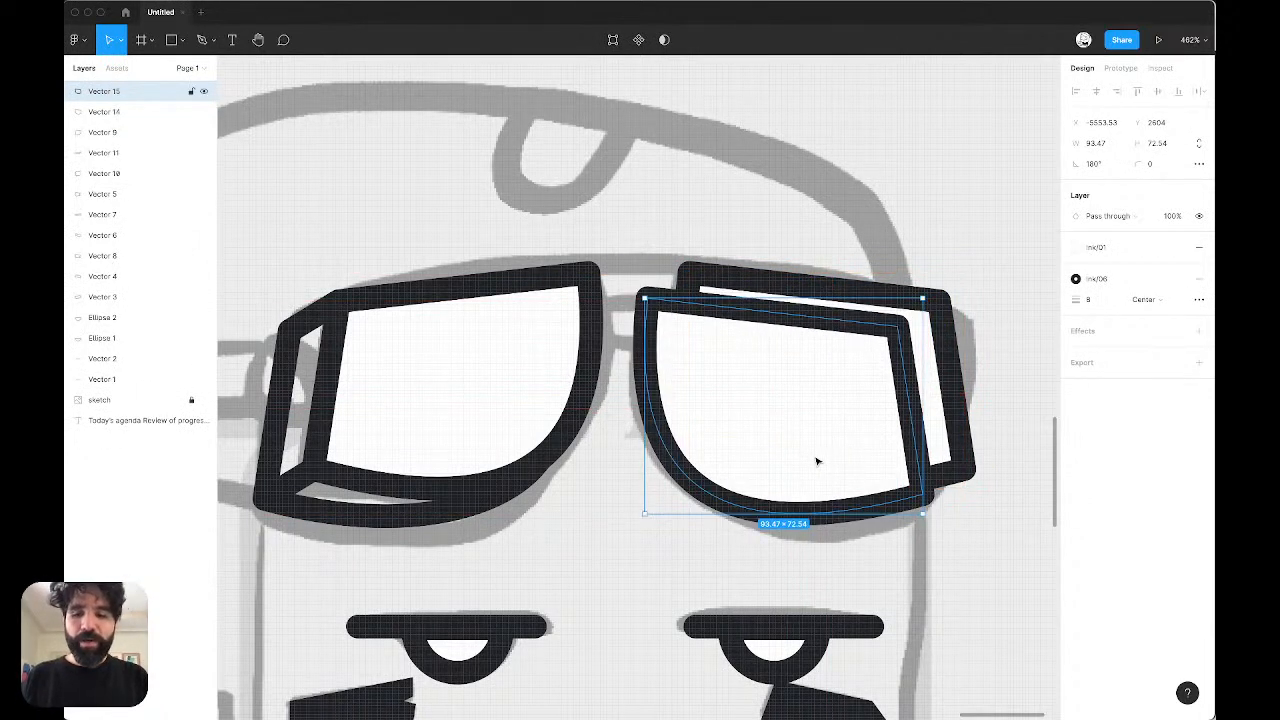
key("super+bracketleft")
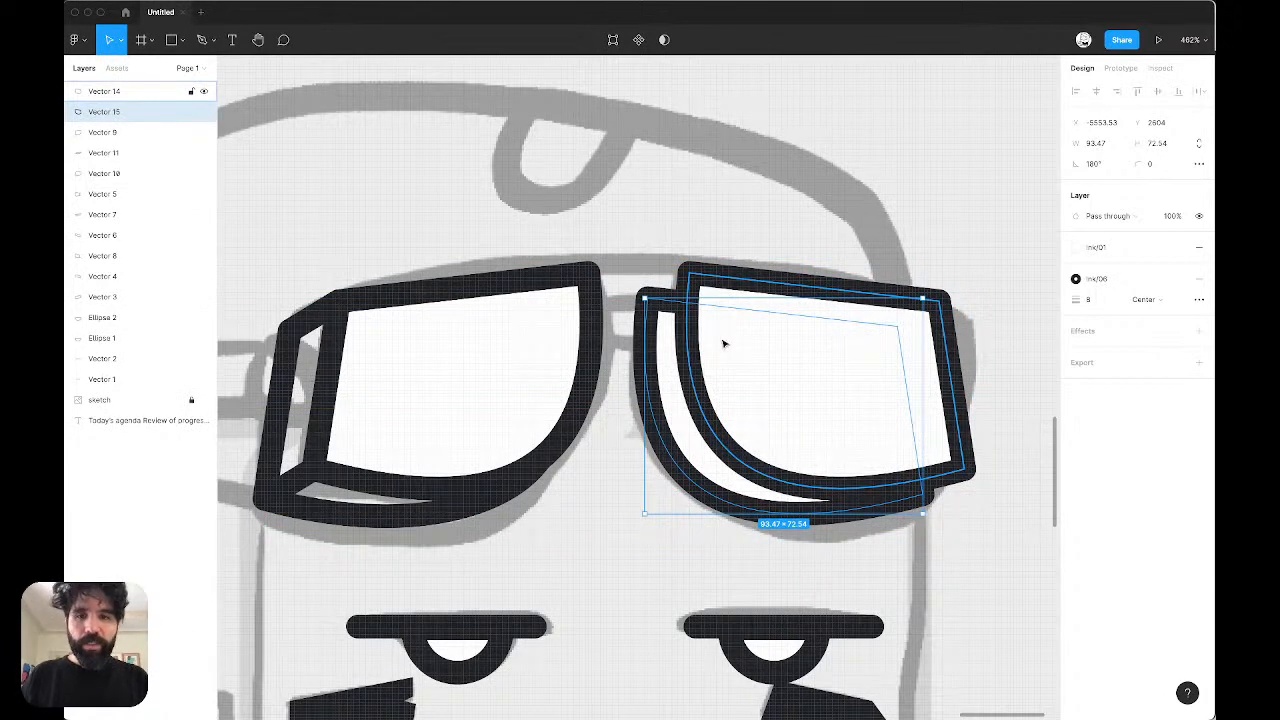
Step: Add a point on the back shape's top edge and align it with the front lens's upper-left corner in outline view
scroll(724, 343, "up", 5)
key("Return")
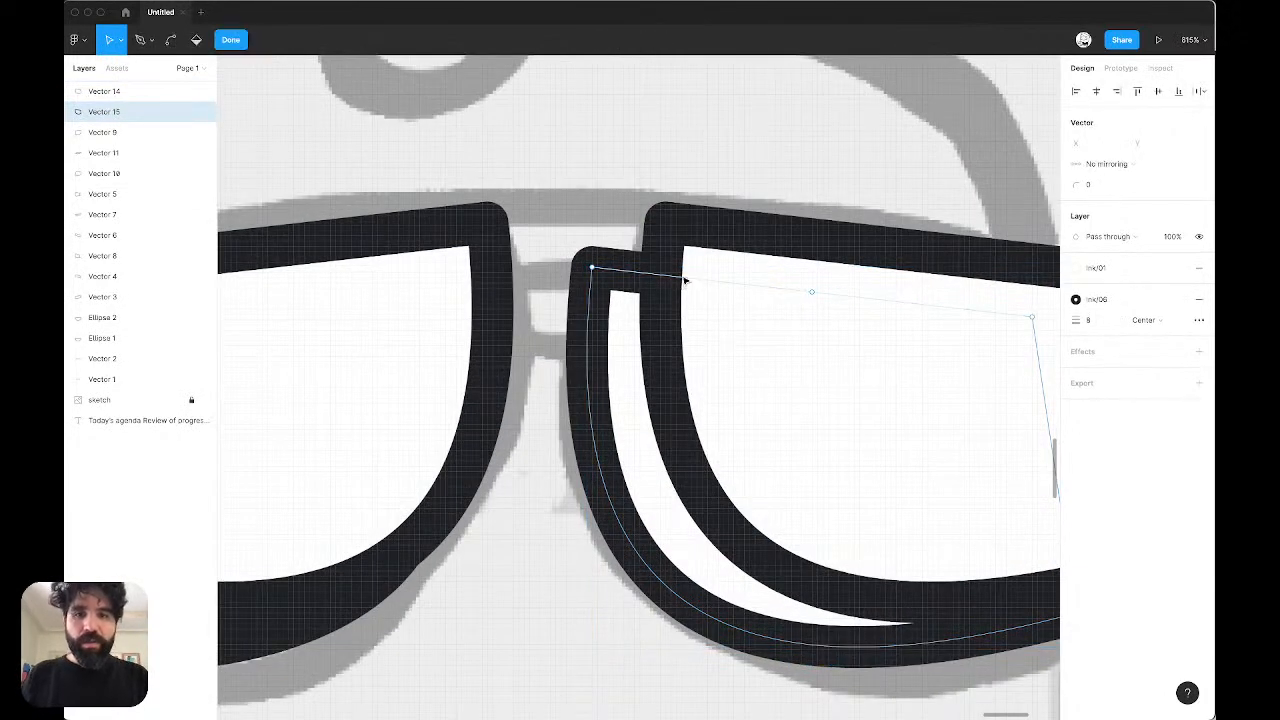
key("p")
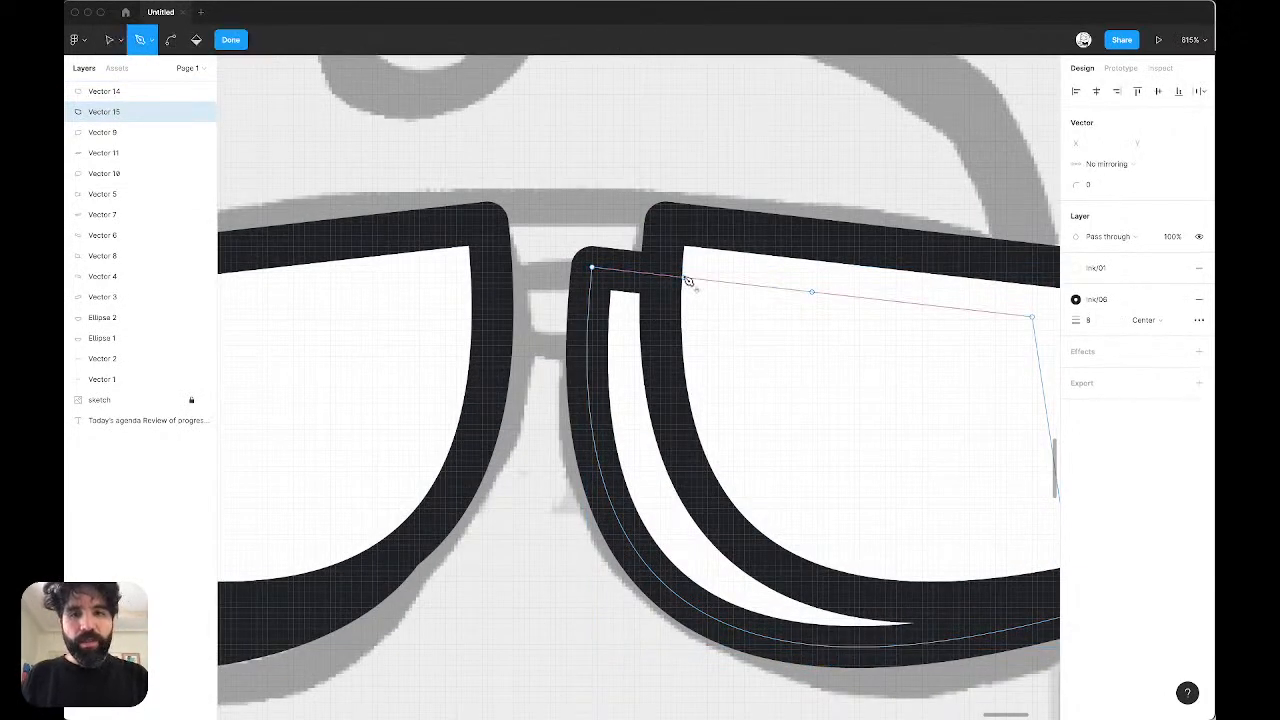
left_click(684, 278)
key("v")
left_click_drag(688, 283, 675, 238)
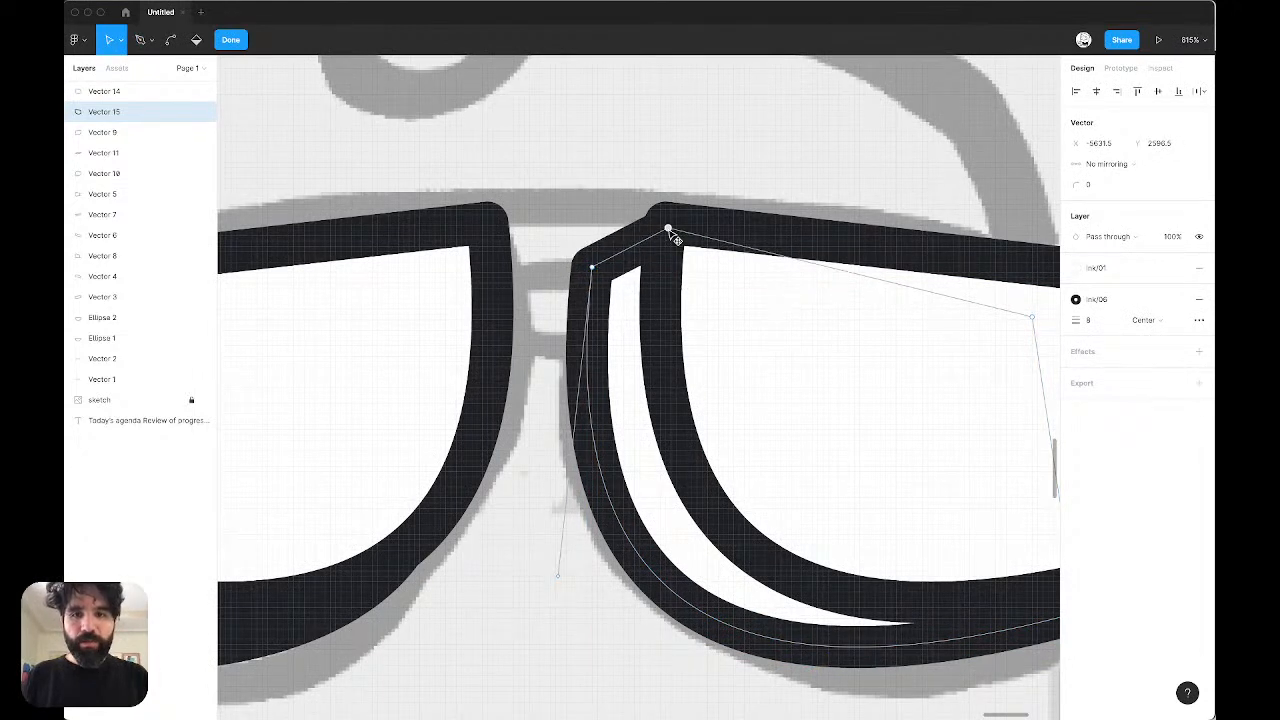
key("super+y")
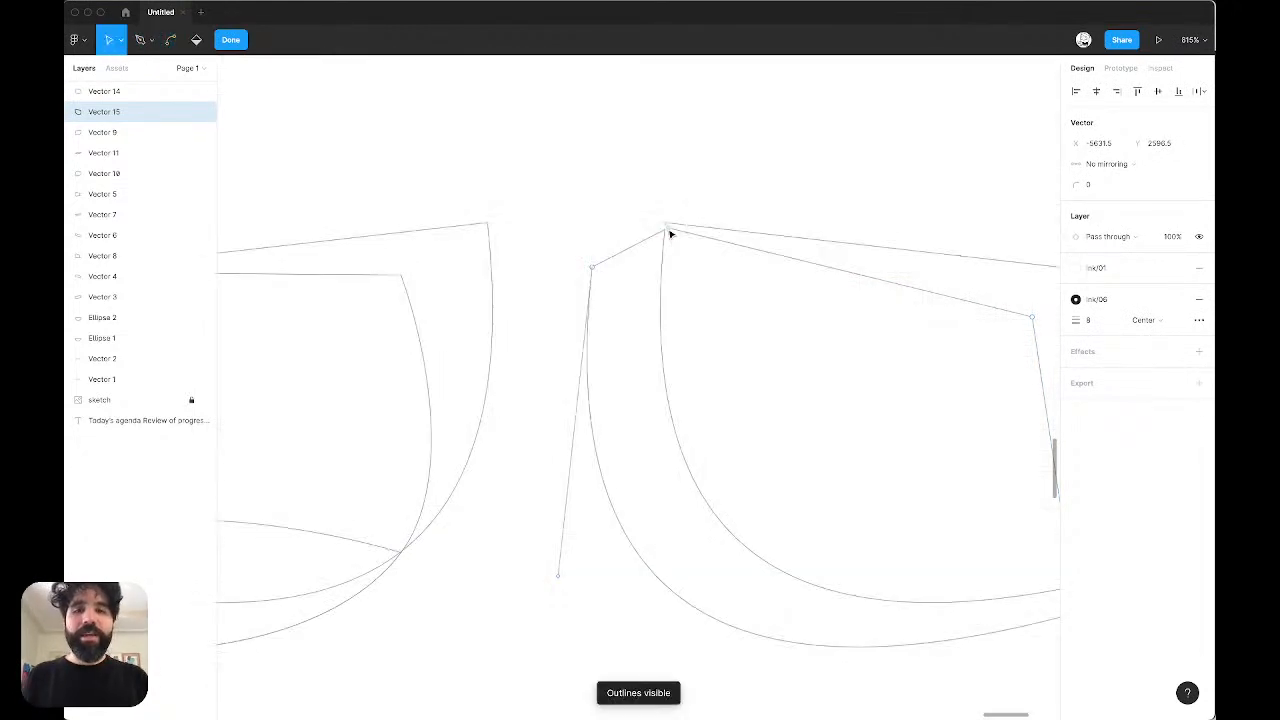
scroll(668, 226, "up", 5)
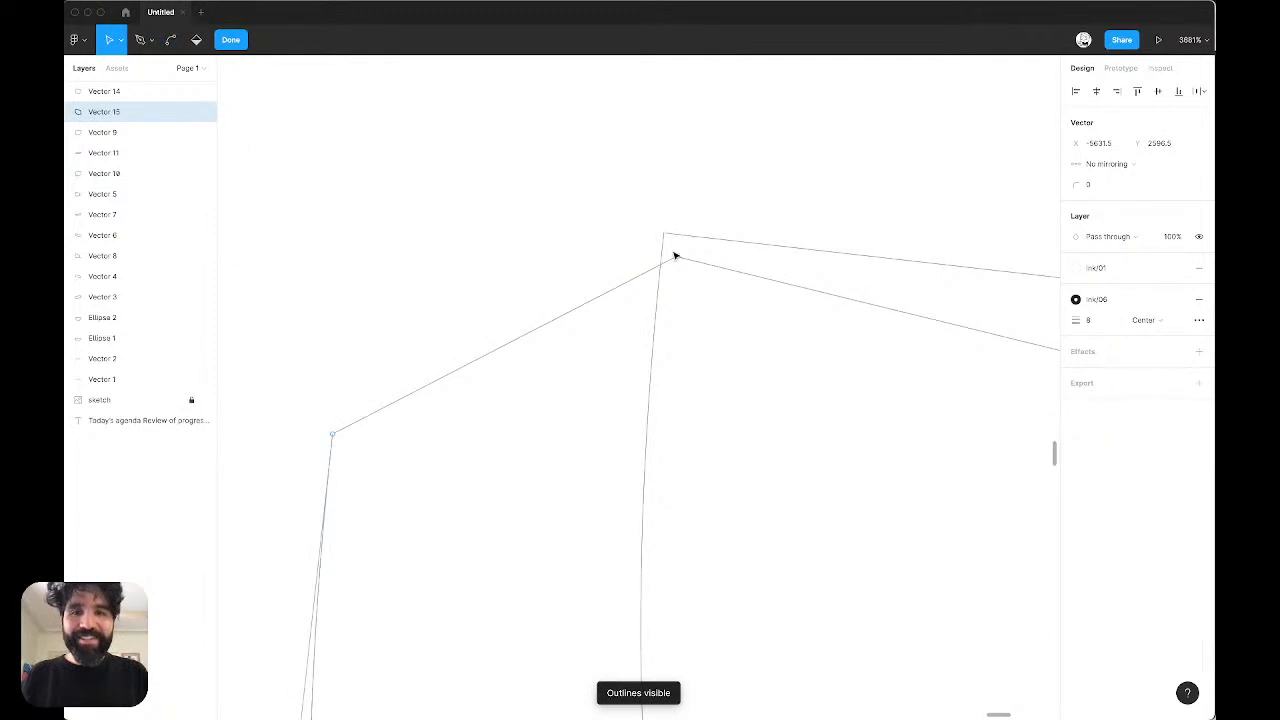
left_click_drag(675, 257, 666, 235)
Step: Move the back shape's upper-right point onto the front lens's lower-right corner
scroll(665, 234, "down", 4)
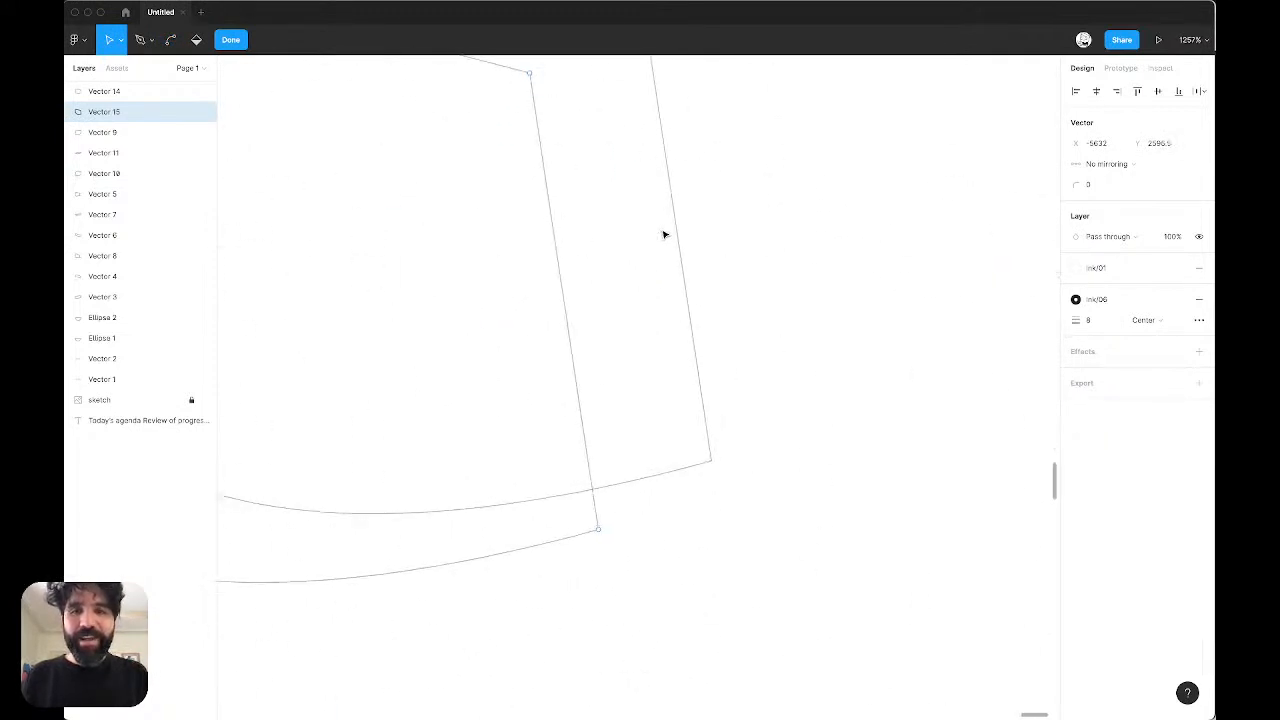
scroll(664, 234, "down", 3)
scroll(603, 330, "up", 3)
scroll(606, 224, "down", 3)
scroll(607, 226, "up", 2)
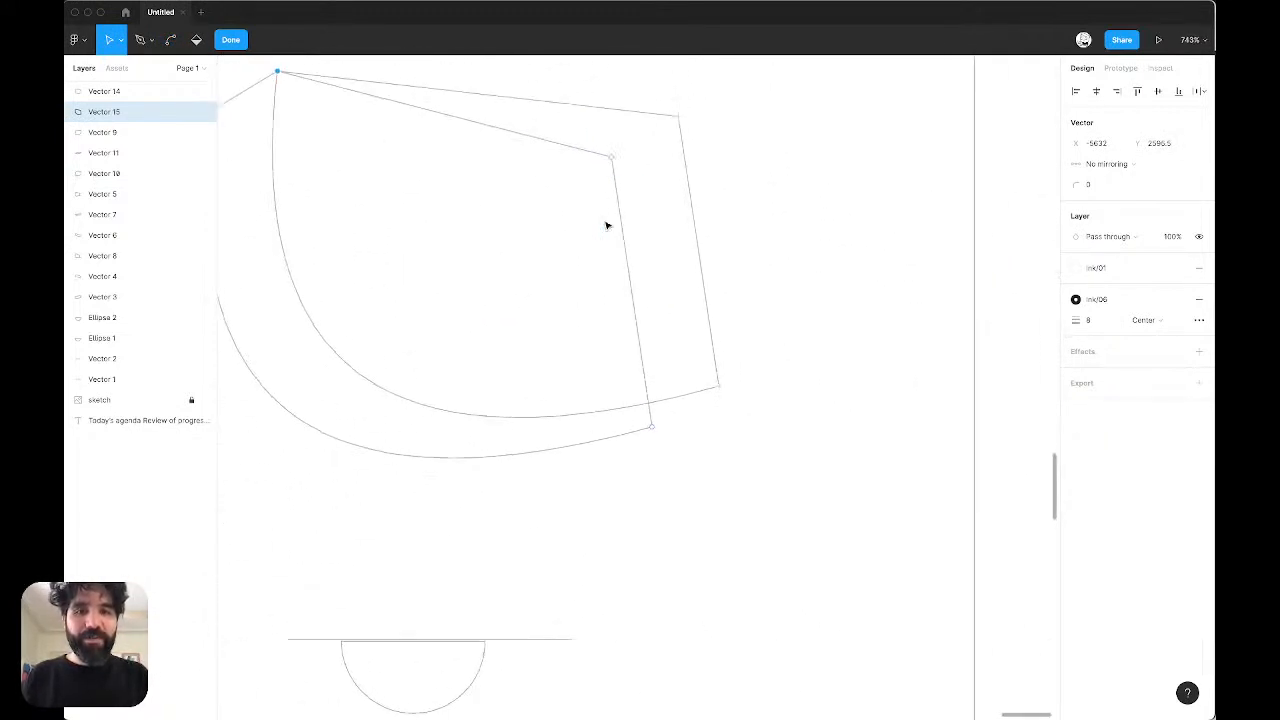
scroll(606, 225, "up", 1)
key("Escape")
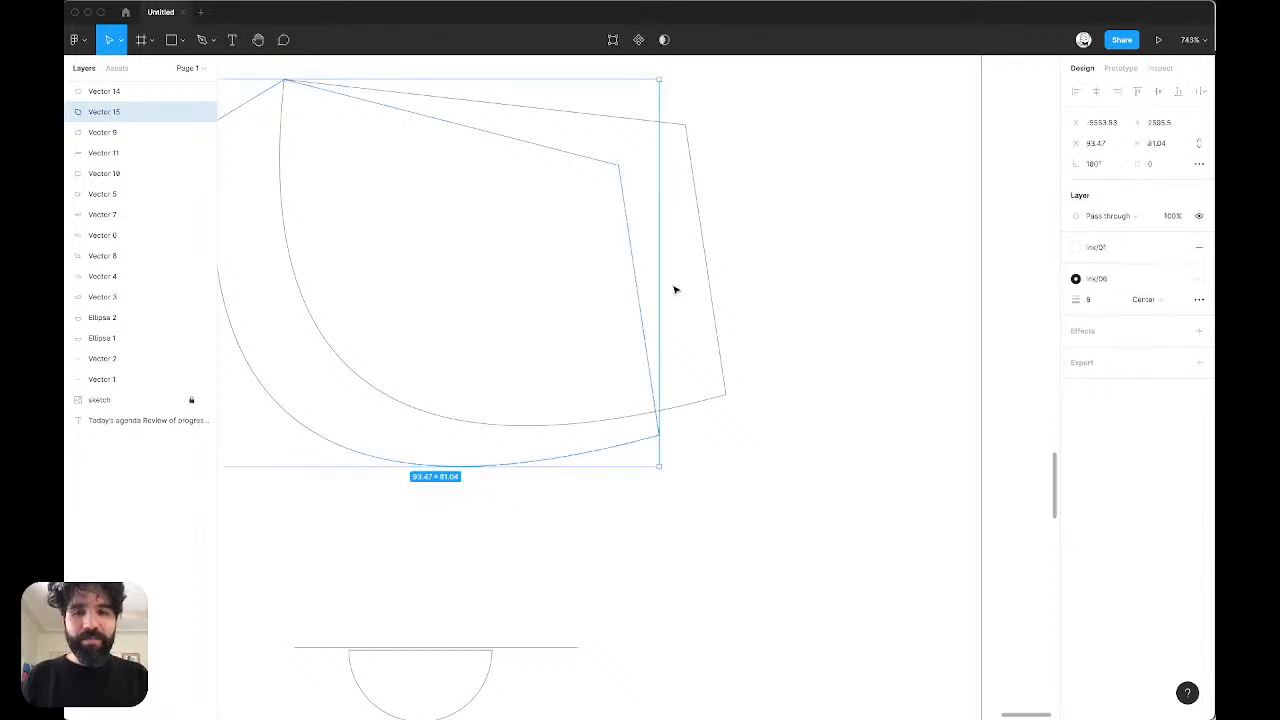
key("Return")
left_click(619, 166)
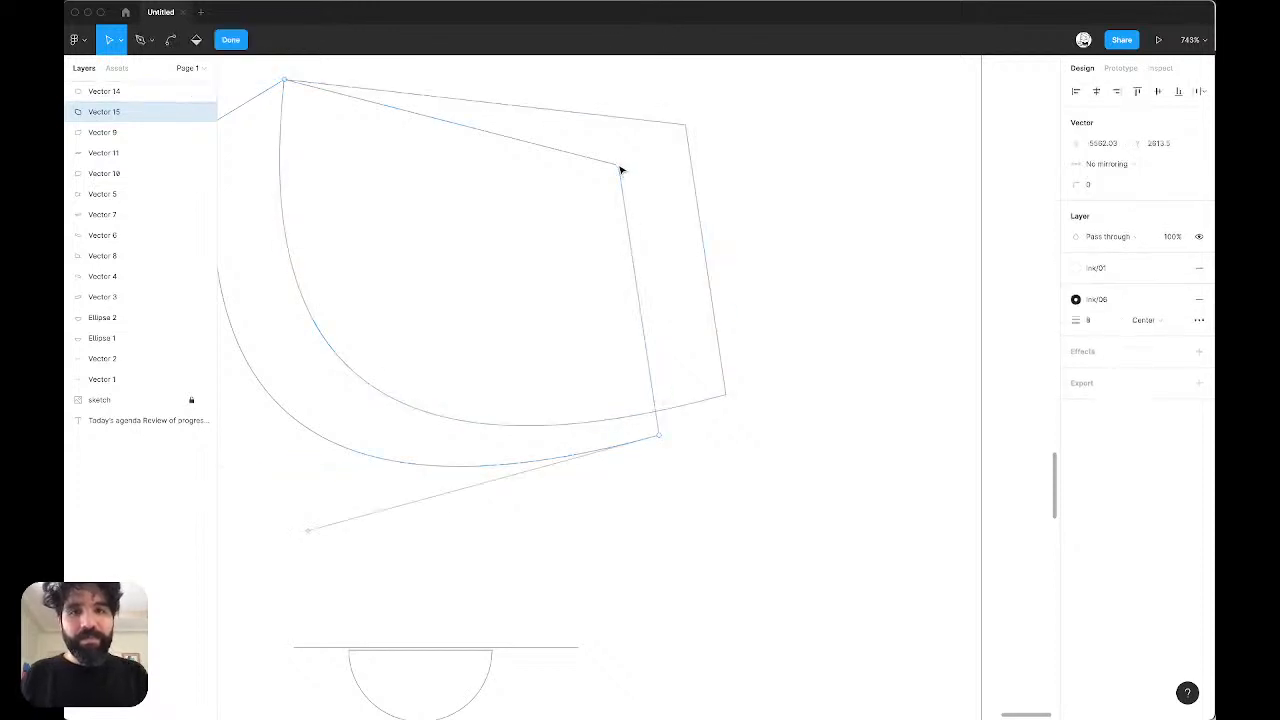
key("Escape")
key("Return")
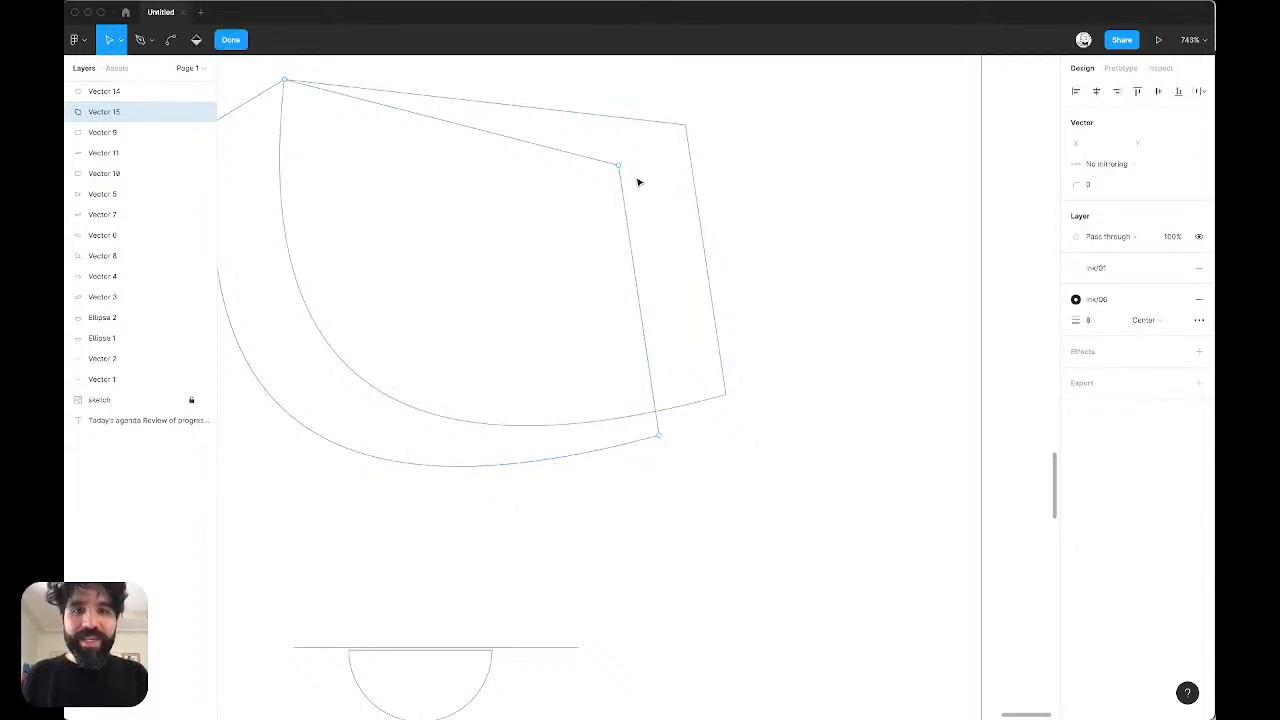
left_click_drag(619, 166, 731, 403)
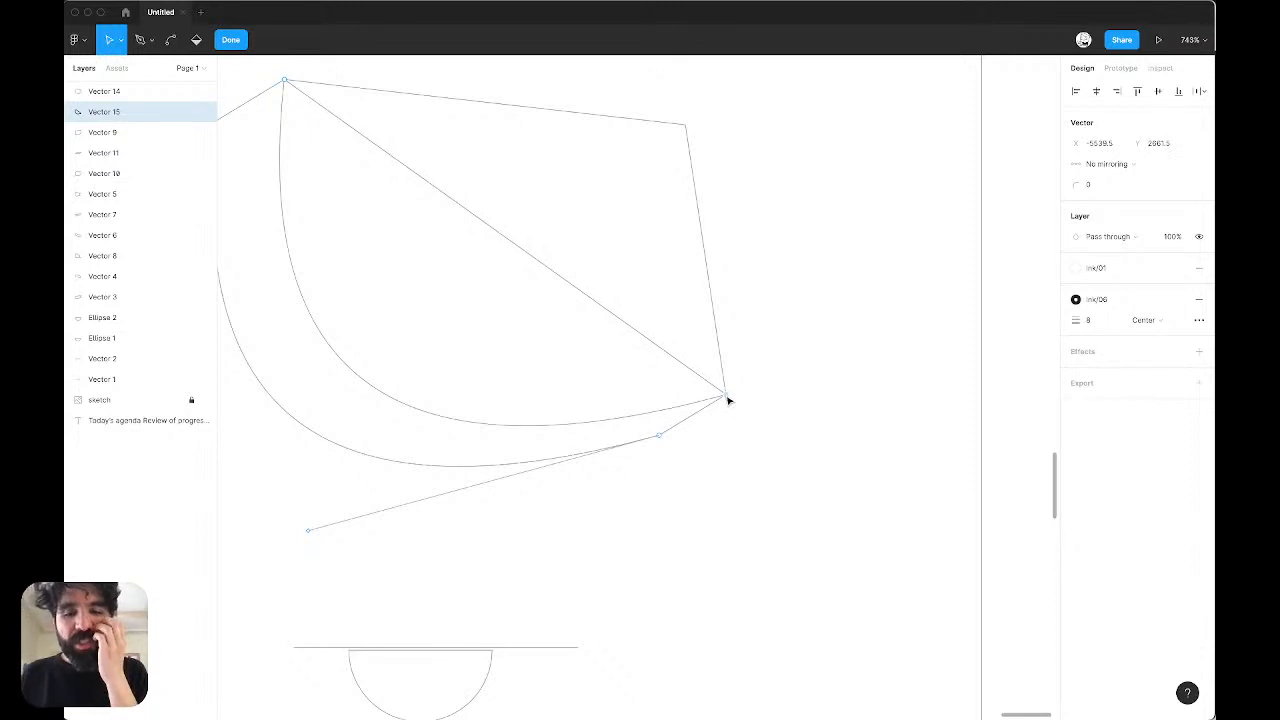
Step: Try to align the moved back-shape point more exactly with the front lens's lower-right corner
scroll(731, 400, "up", 5)
scroll(731, 393, "down", 3)
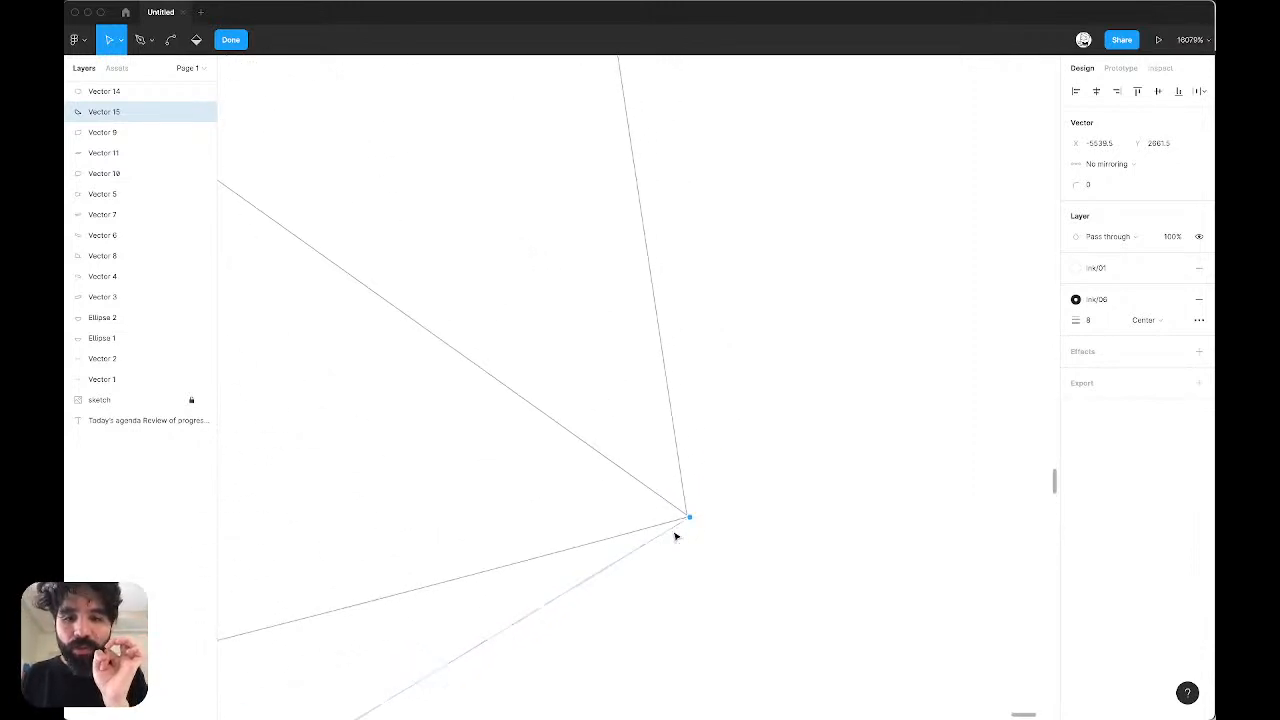
mouse_move(689, 520)
left_mouse_down()
mouse_move(657, 529)
mouse_move(686, 525)
left_mouse_up()
scroll(687, 527, "up", 1)
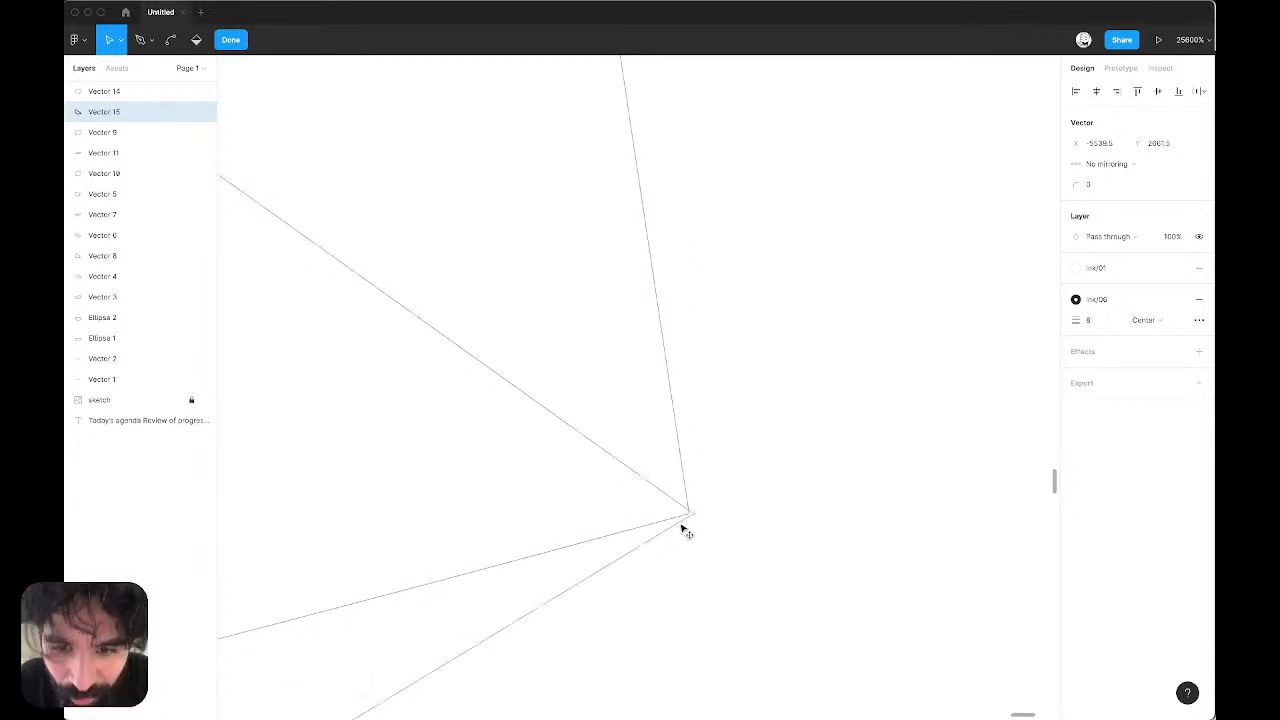
scroll(680, 526, "down", 5)
scroll(757, 420, "down", 2)
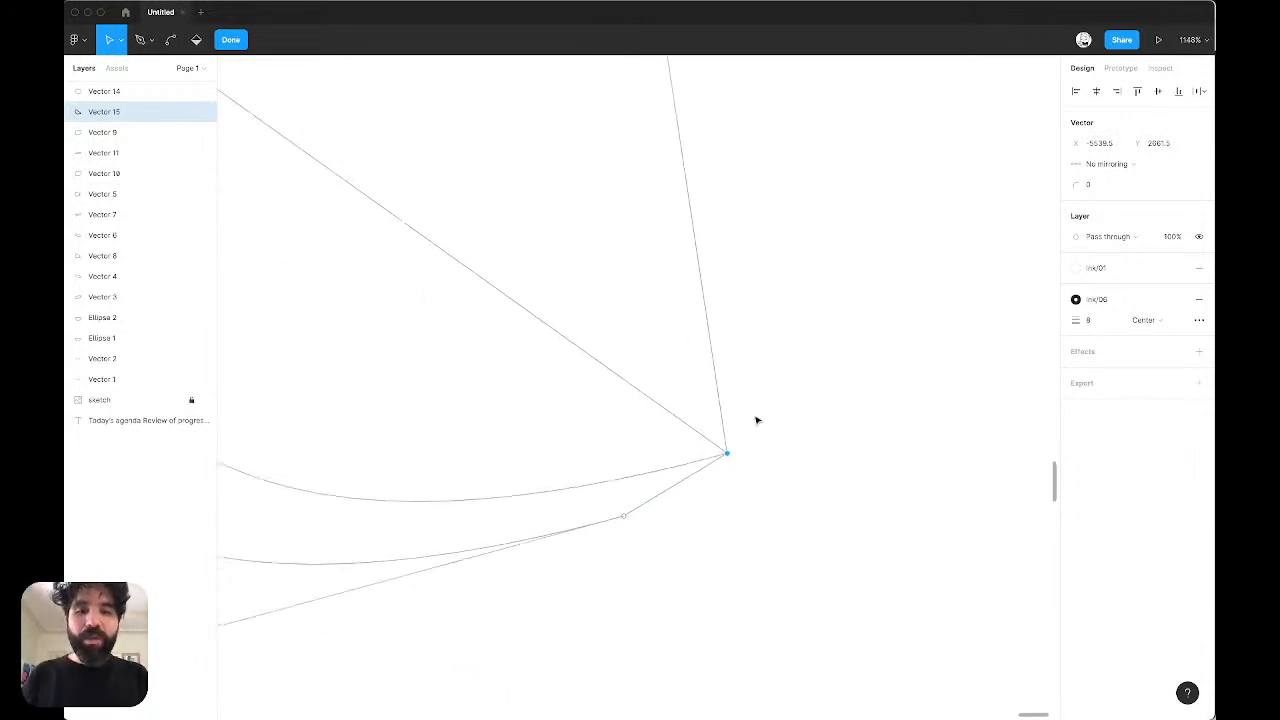
Step: Finish editing the back shape's path, turn off outline view and deselect the shape
scroll(753, 430, "down", 3)
key("Escape")
key("Escape")
key("Escape")
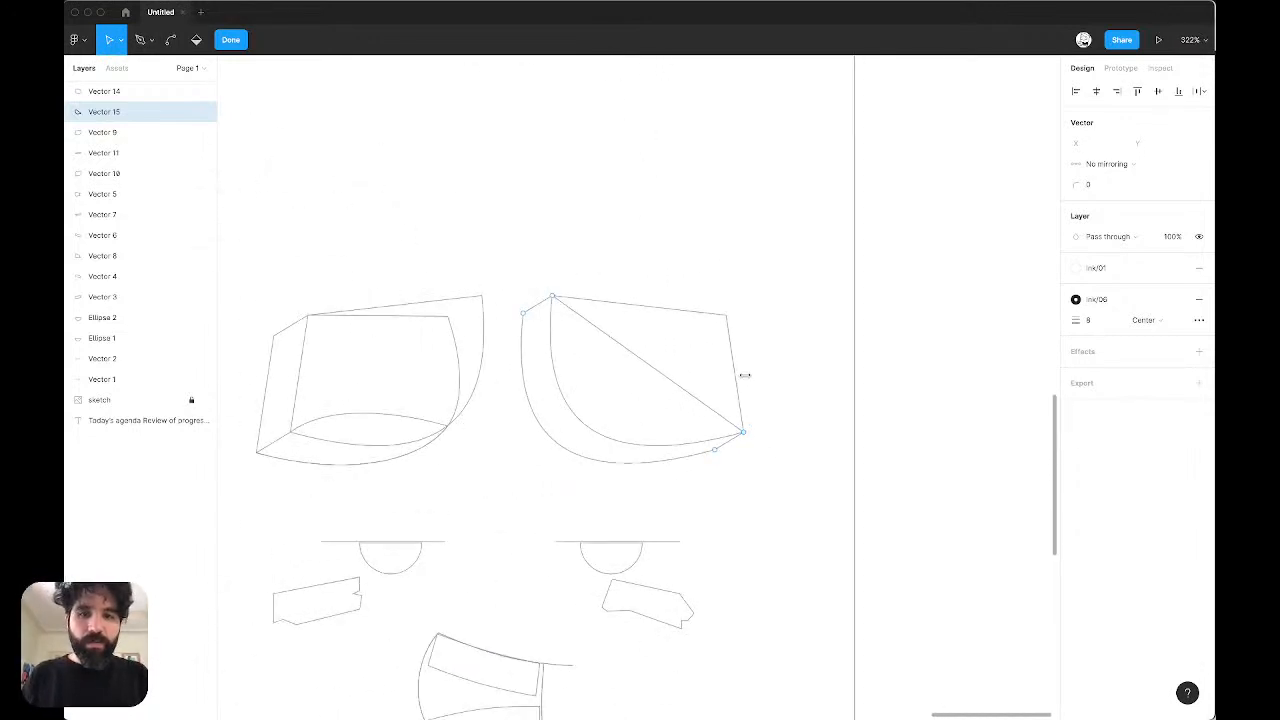
scroll(598, 298, "up", 3)
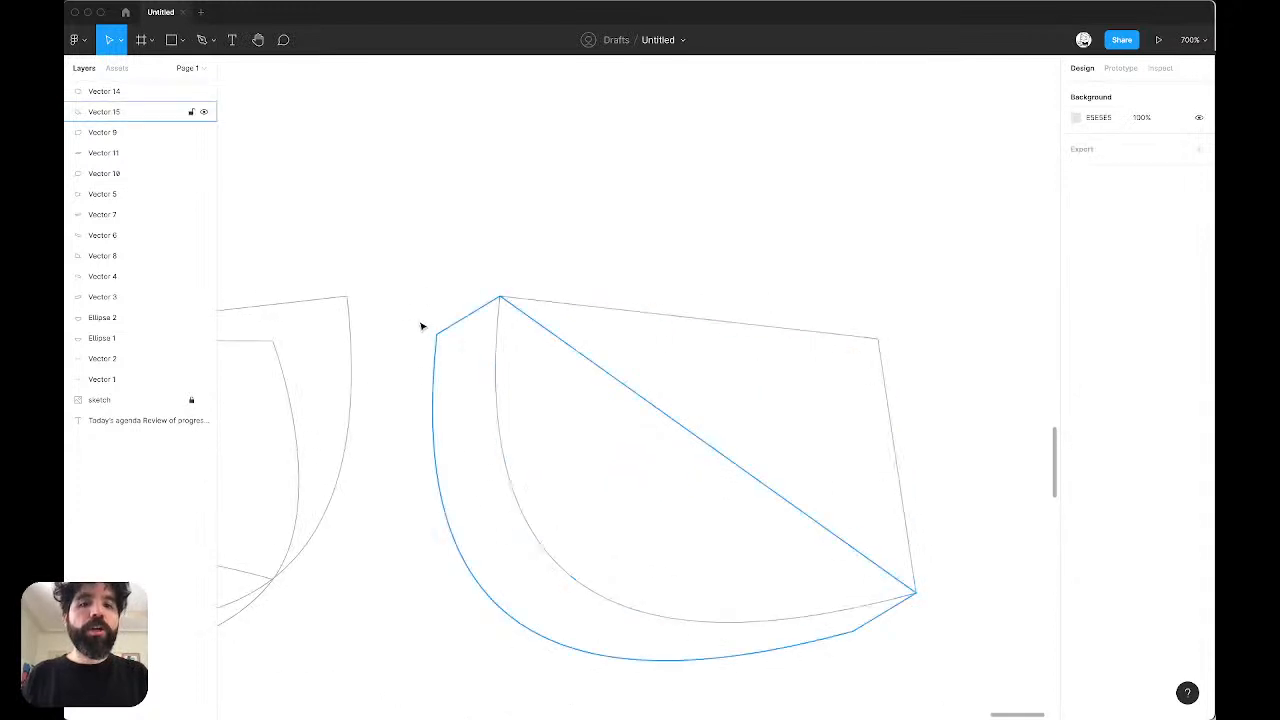
left_click(454, 325)
key("super+y")
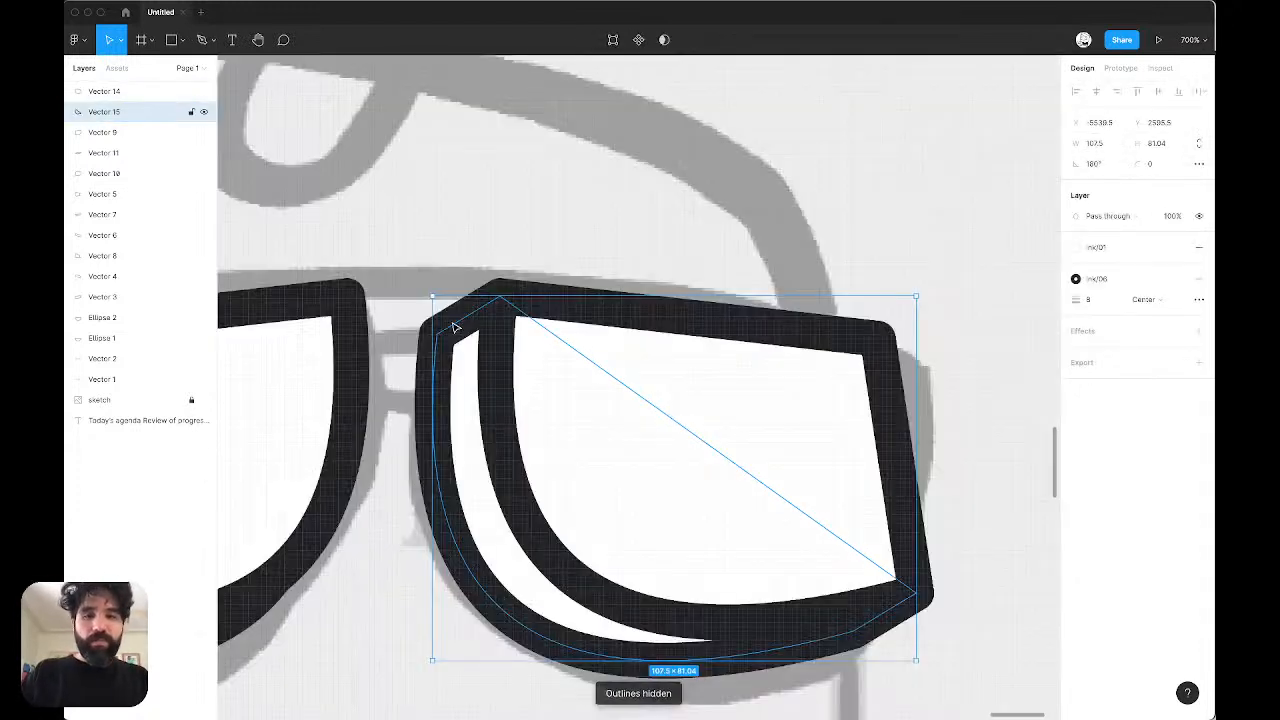
scroll(500, 231, "down", 2)
left_click(608, 206)
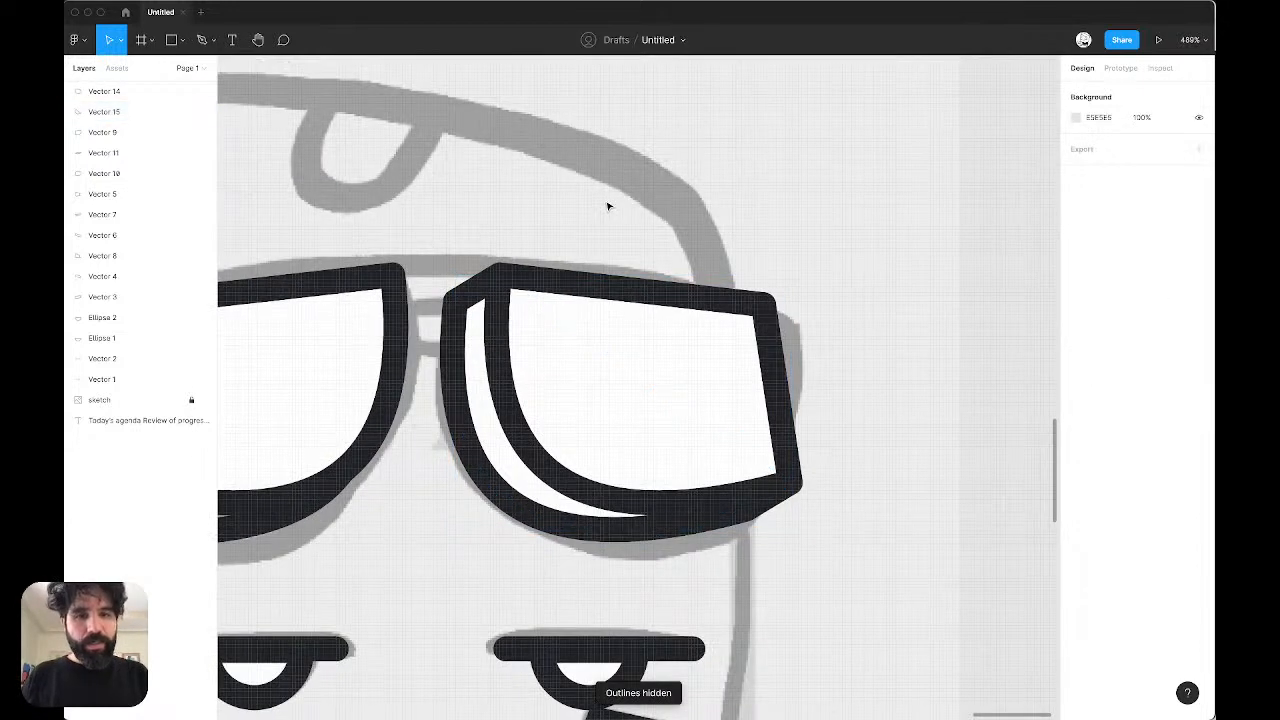
scroll(606, 206, "down", 5)
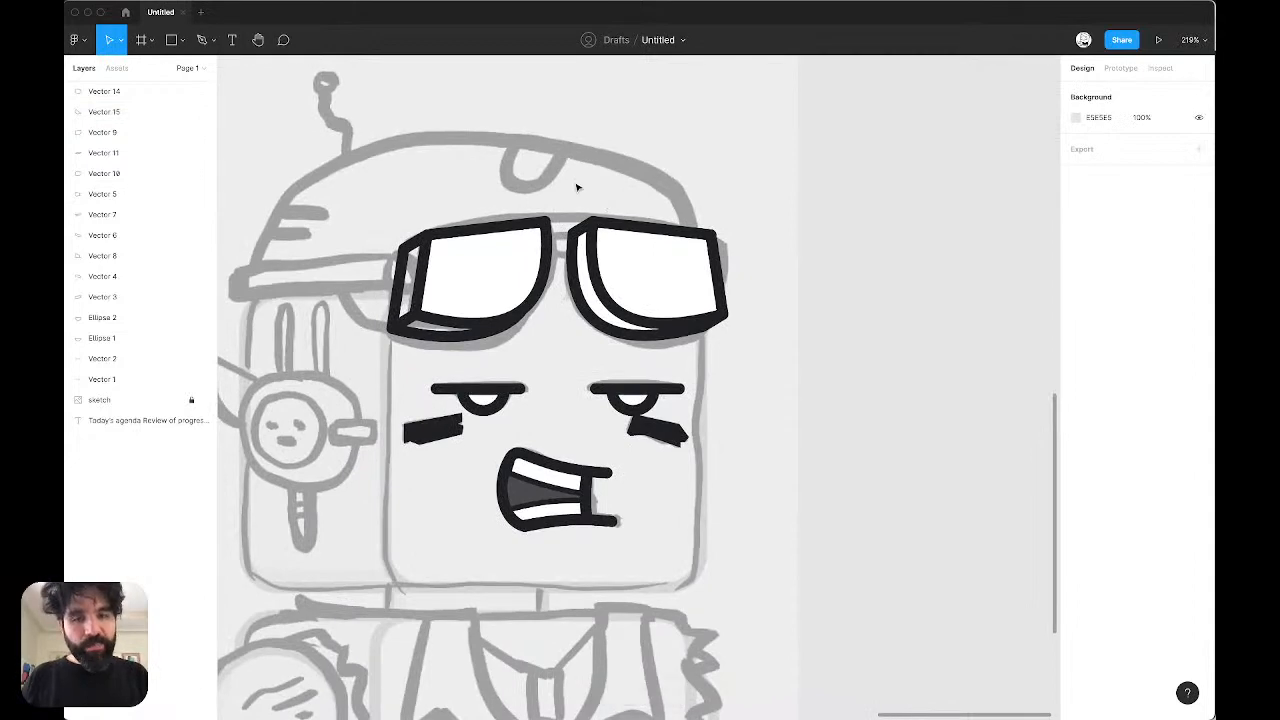
Step: Draw a closed four-sided bridge shape about 35 × 15 px between the upper inner corners of the two lenses with the Pen tool
scroll(577, 187, "up", 5)
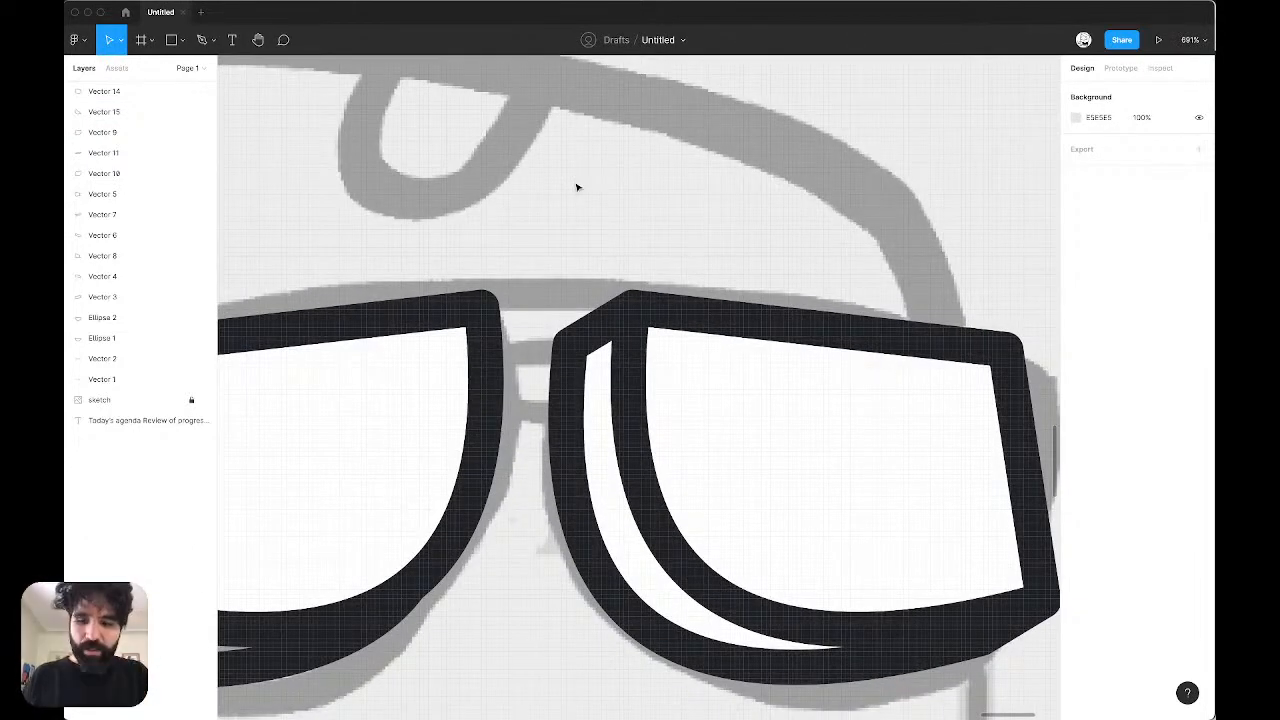
key("p")
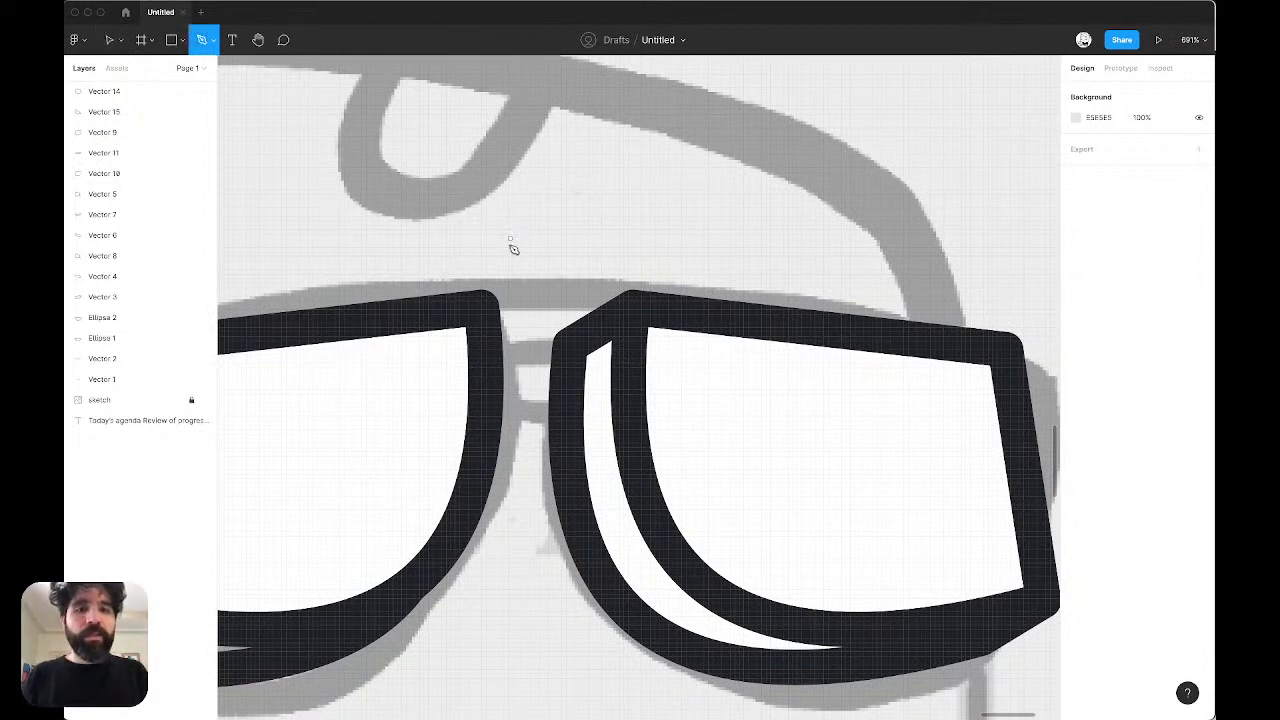
left_click(484, 299)
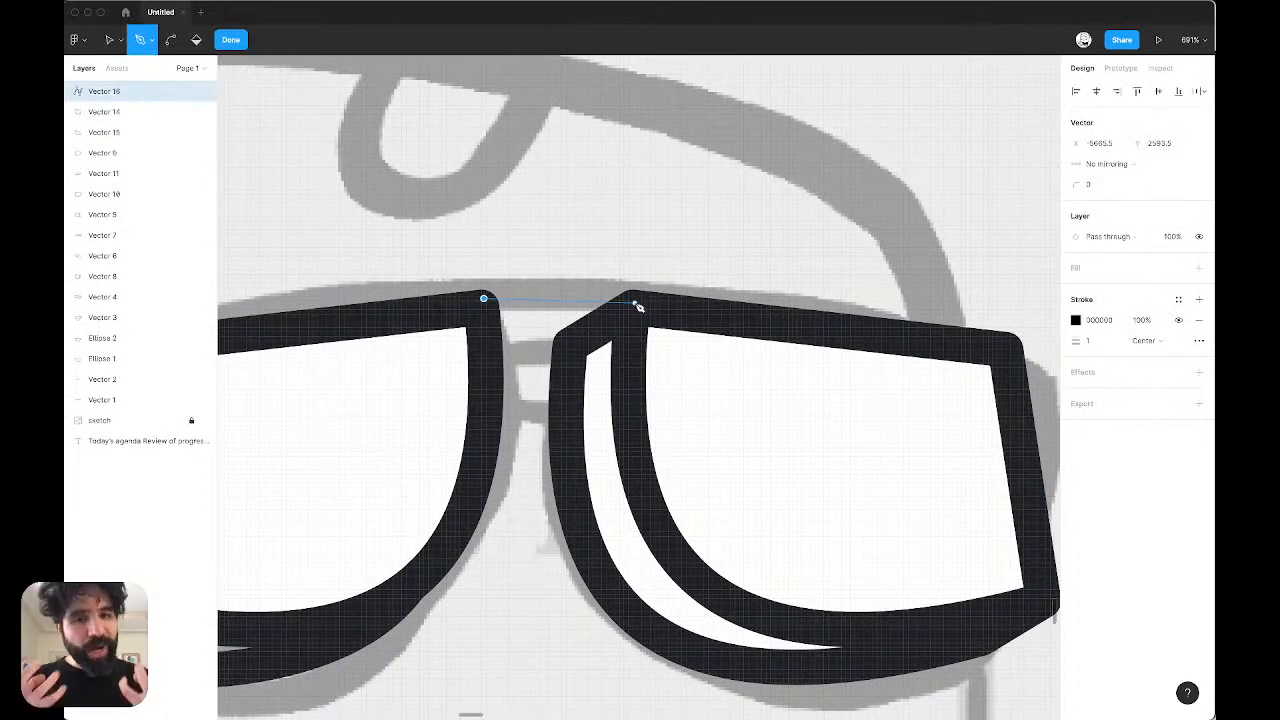
left_click(638, 302)
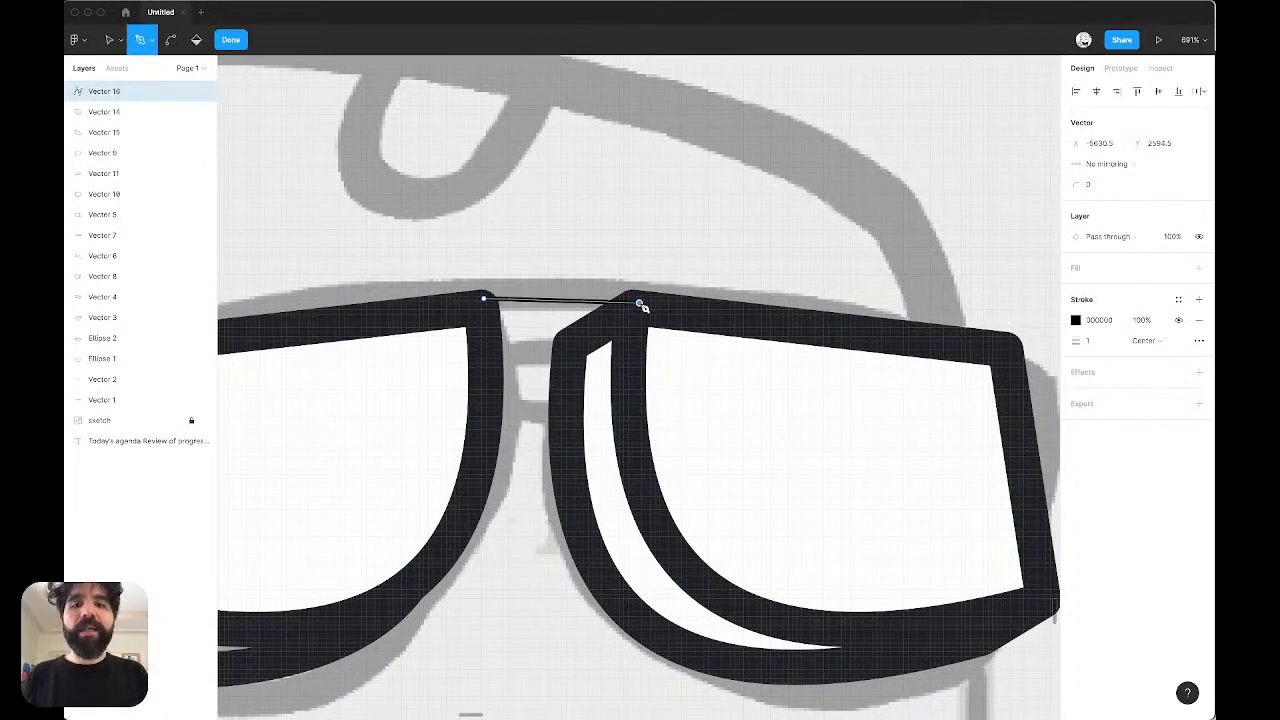
left_click(639, 364)
left_click(490, 364)
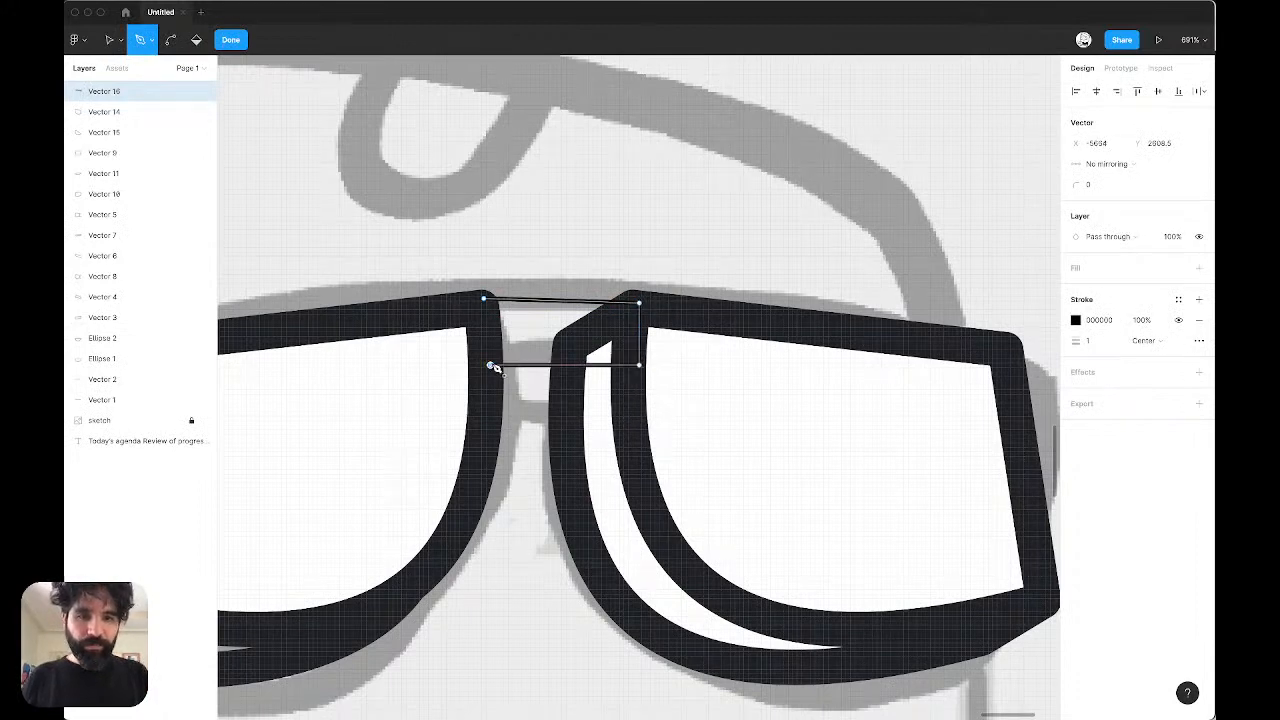
left_click(484, 299)
key("Escape")
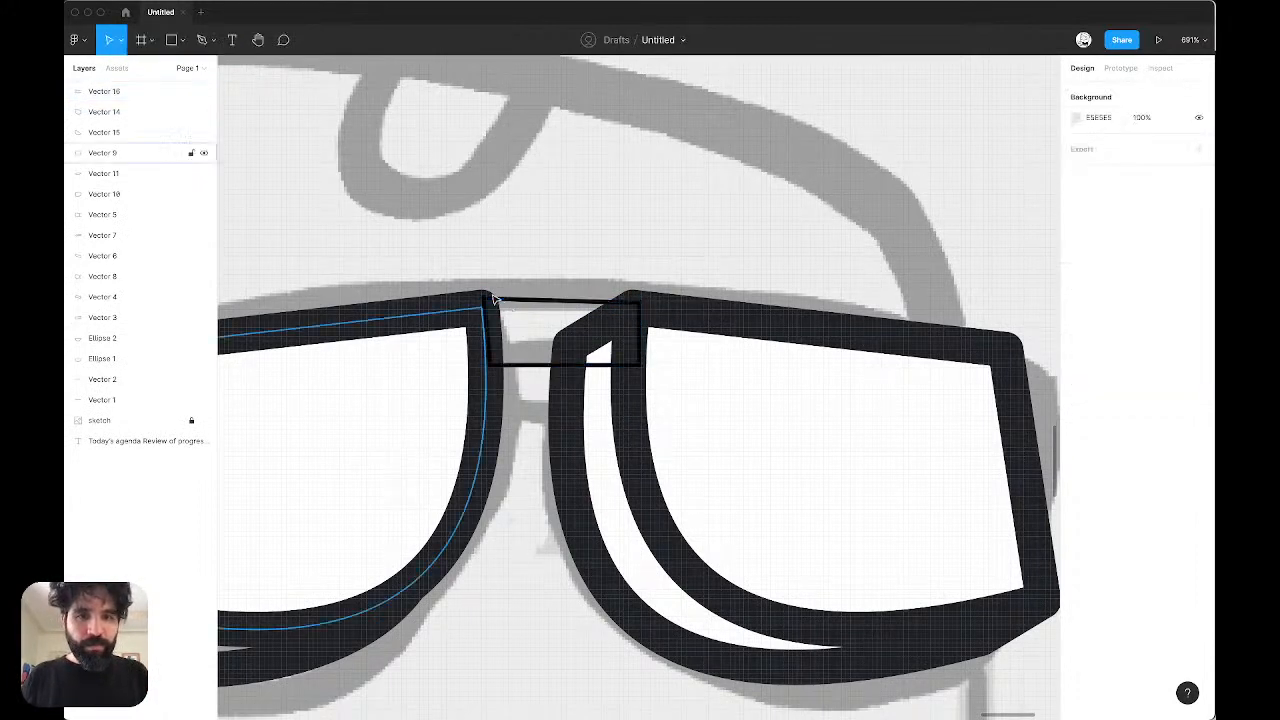
scroll(492, 298, "up", 3)
left_click(497, 300)
key("Return")
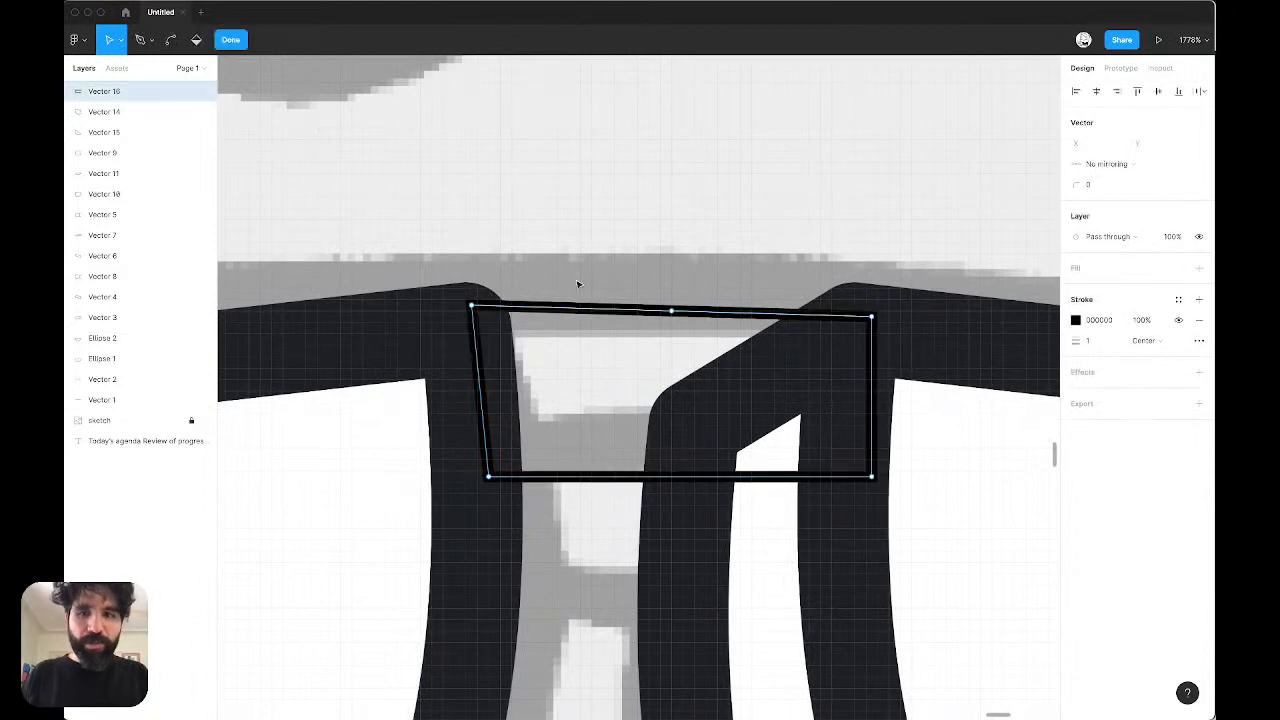
scroll(780, 218, "down", 10)
scroll(770, 225, "down", 5)
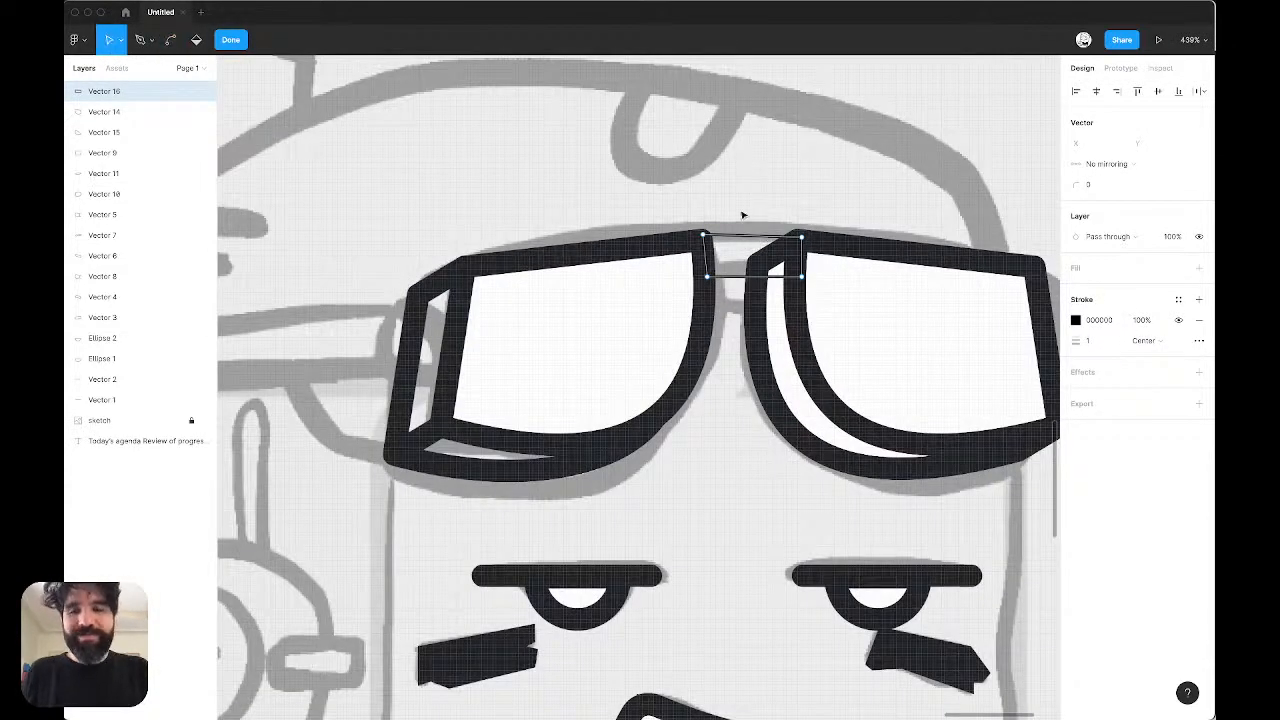
scroll(743, 214, "right", 3)
key("Escape")
key("Escape")
Step: Copy the right lens's fill and stroke style and paste it onto the bridge shape
left_click(797, 339)
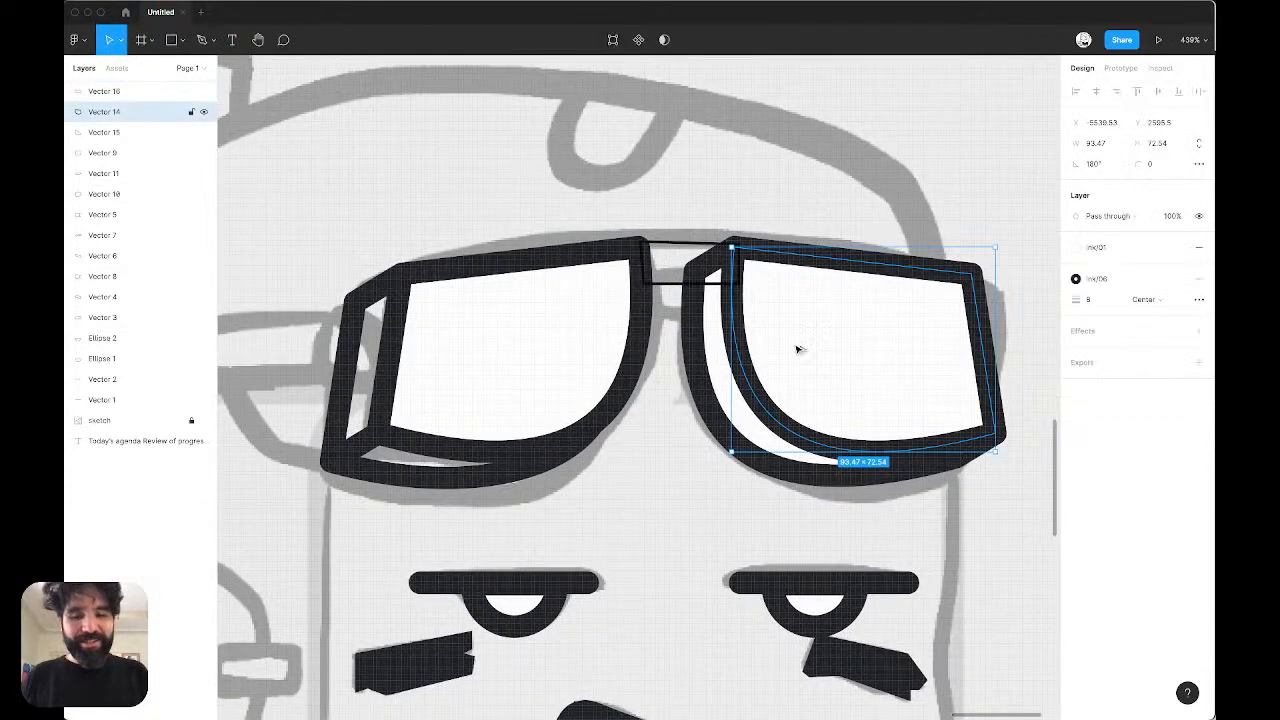
left_click(691, 241)
key("super+alt+v")
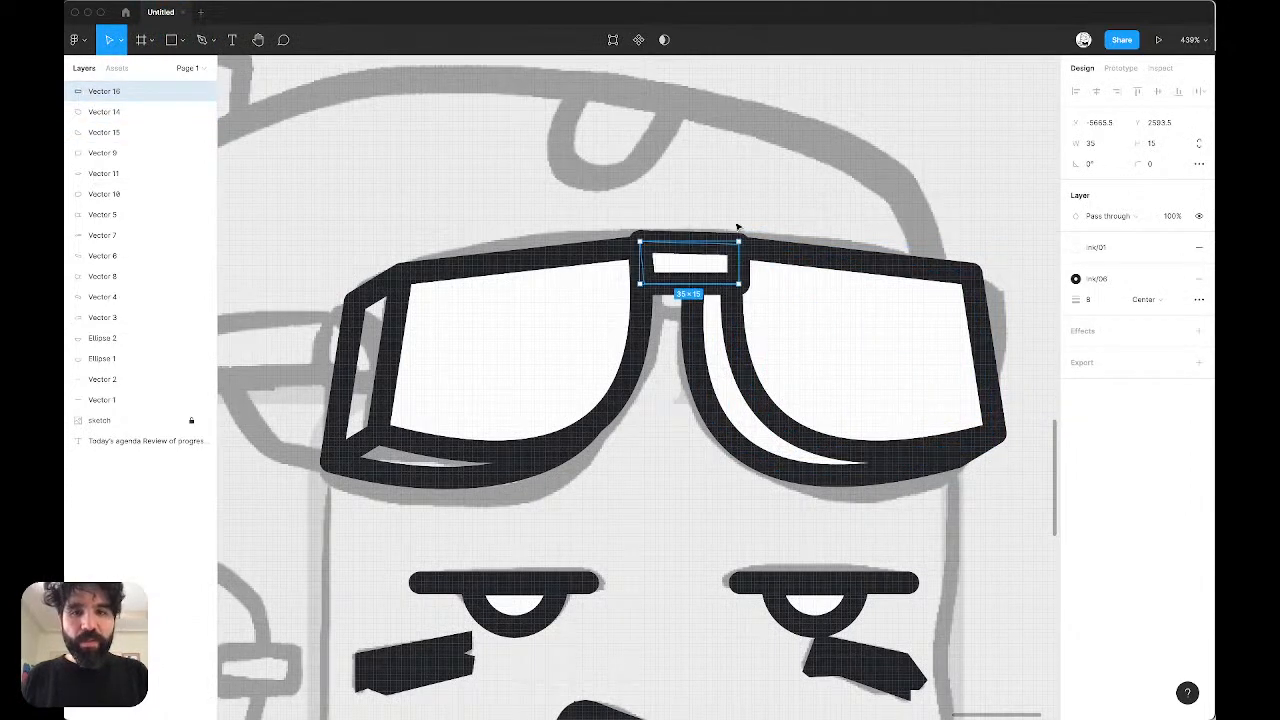
Step: Move the bridge shape up 3 px and increase its height to 17 px
scroll(700, 225, "up", 5)
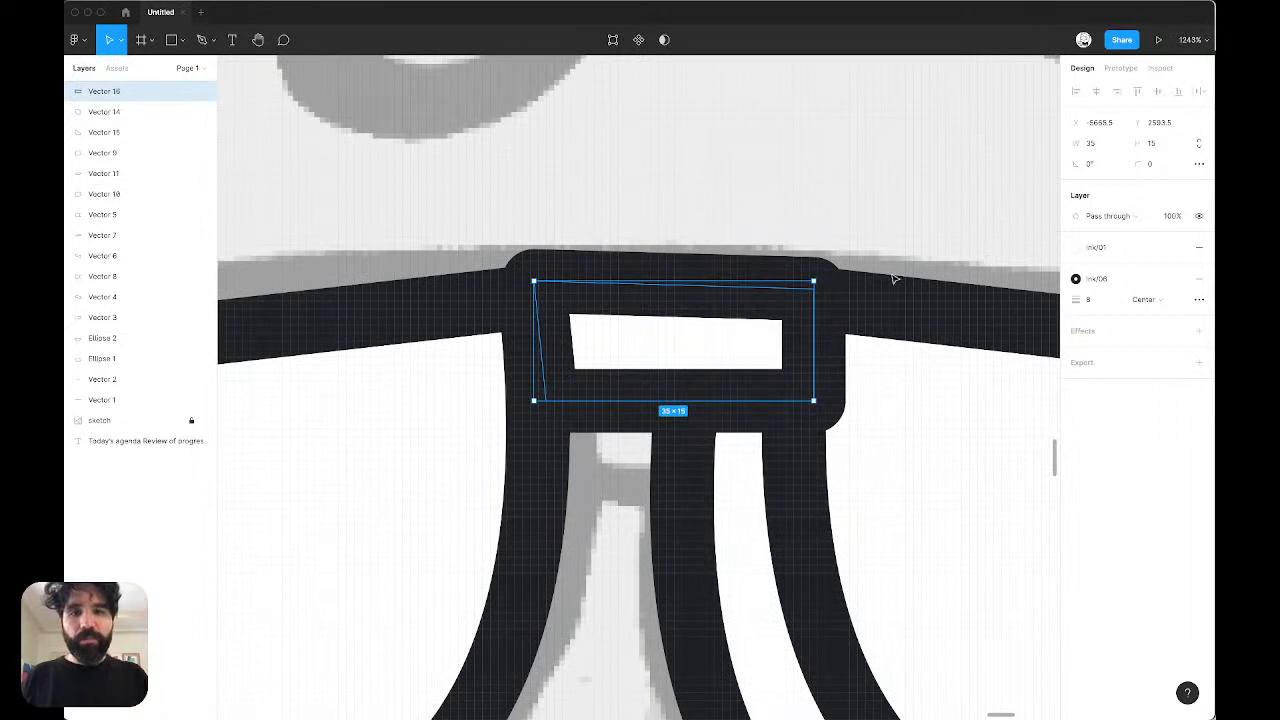
key("Up")
key("Up")
key("Up")
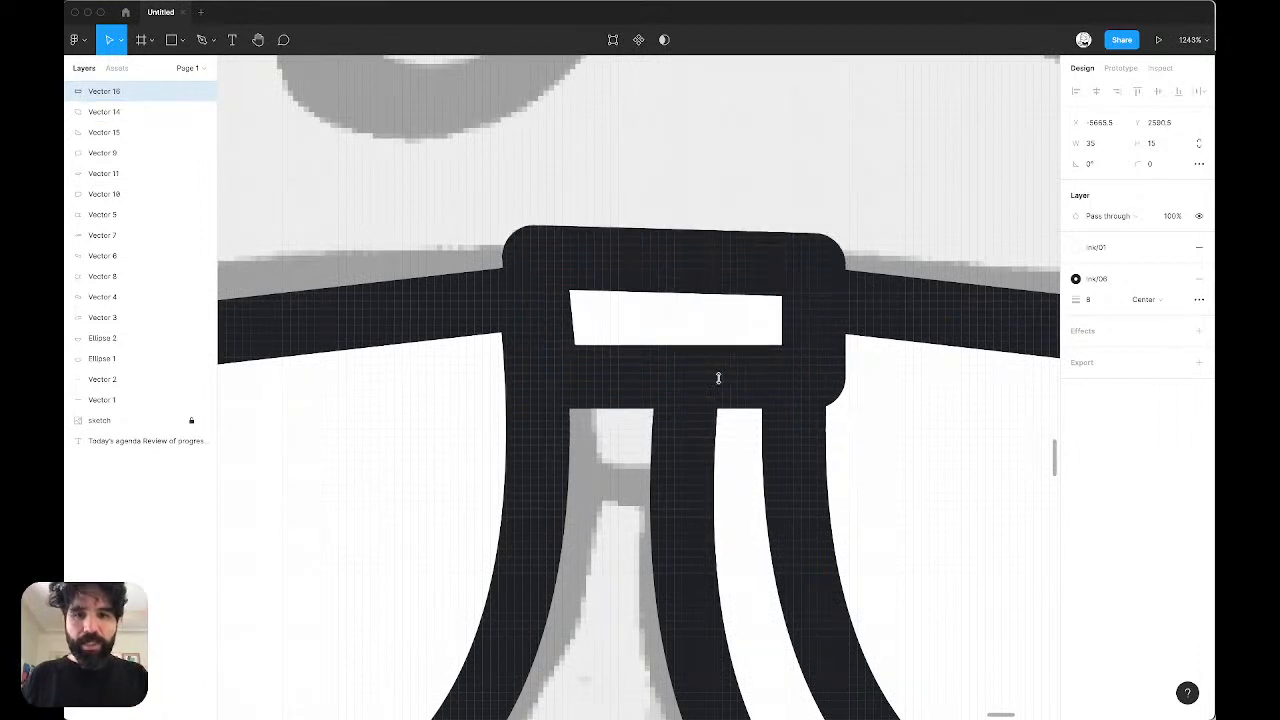
key("super+Down")
key("super+Down")
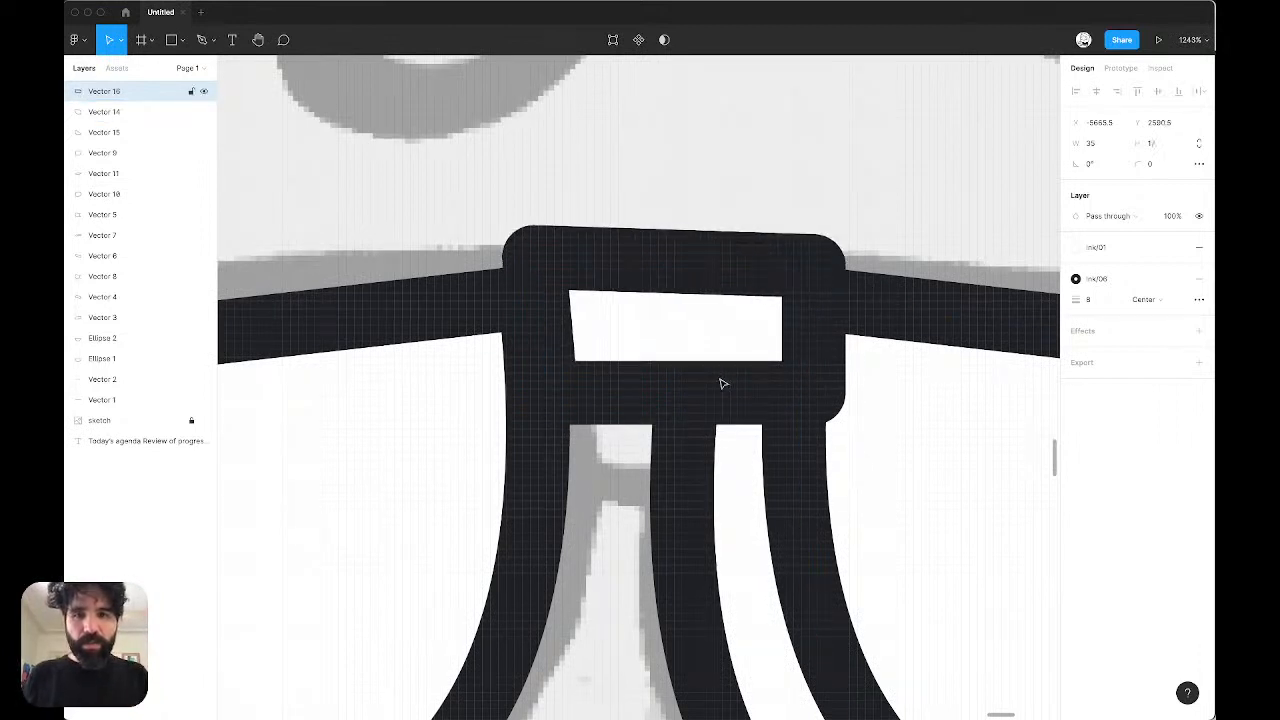
Step: Edit the bridge's path and nudge its lower-right point 1 px down and 1 px left
double_click(720, 379)
left_click(815, 393)
key("Down")
key("Left")
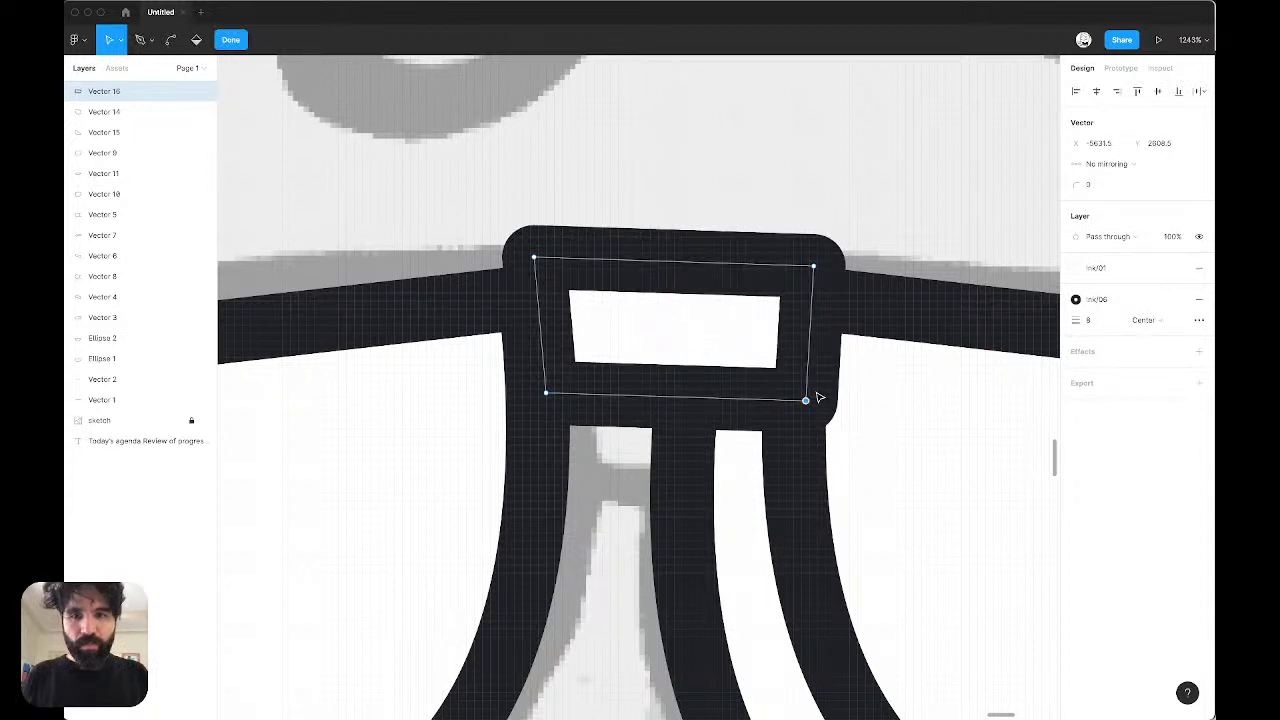
Step: Finish editing the bridge's path and paste a duplicate of the bridge shape in place
left_click(694, 194)
scroll(694, 194, "down", 5)
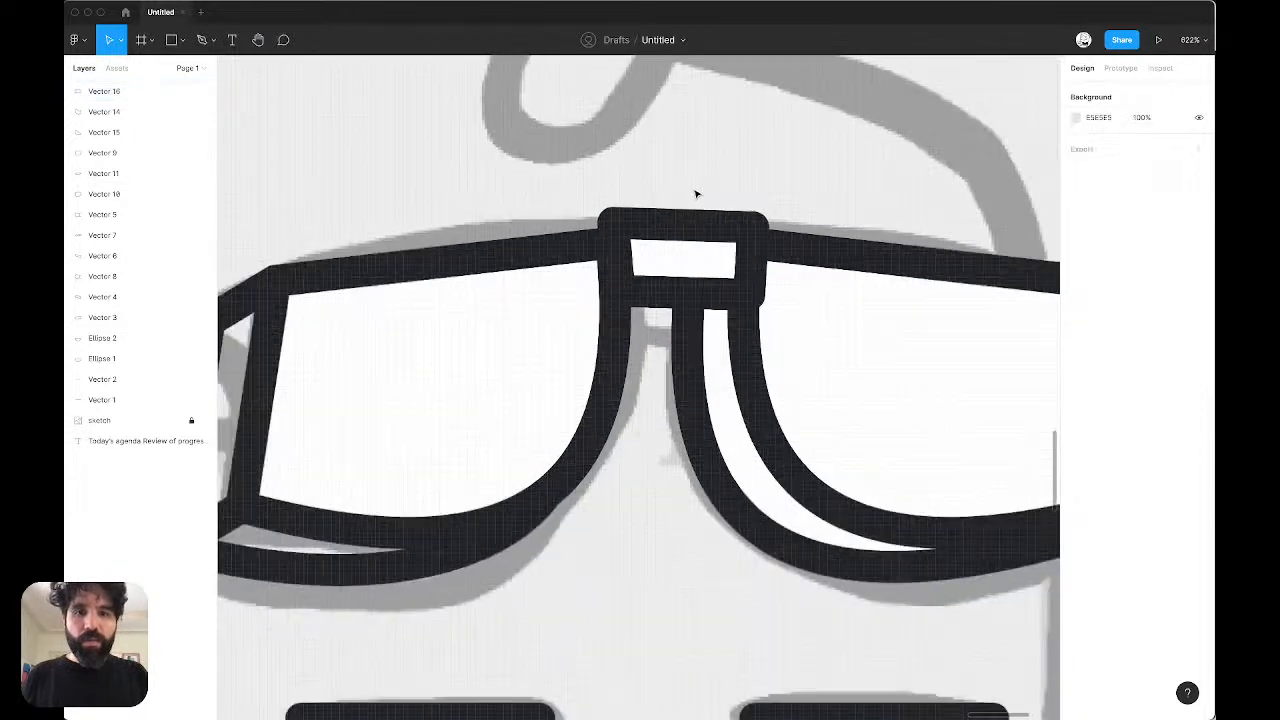
left_click(671, 248)
key("ctrl+v")
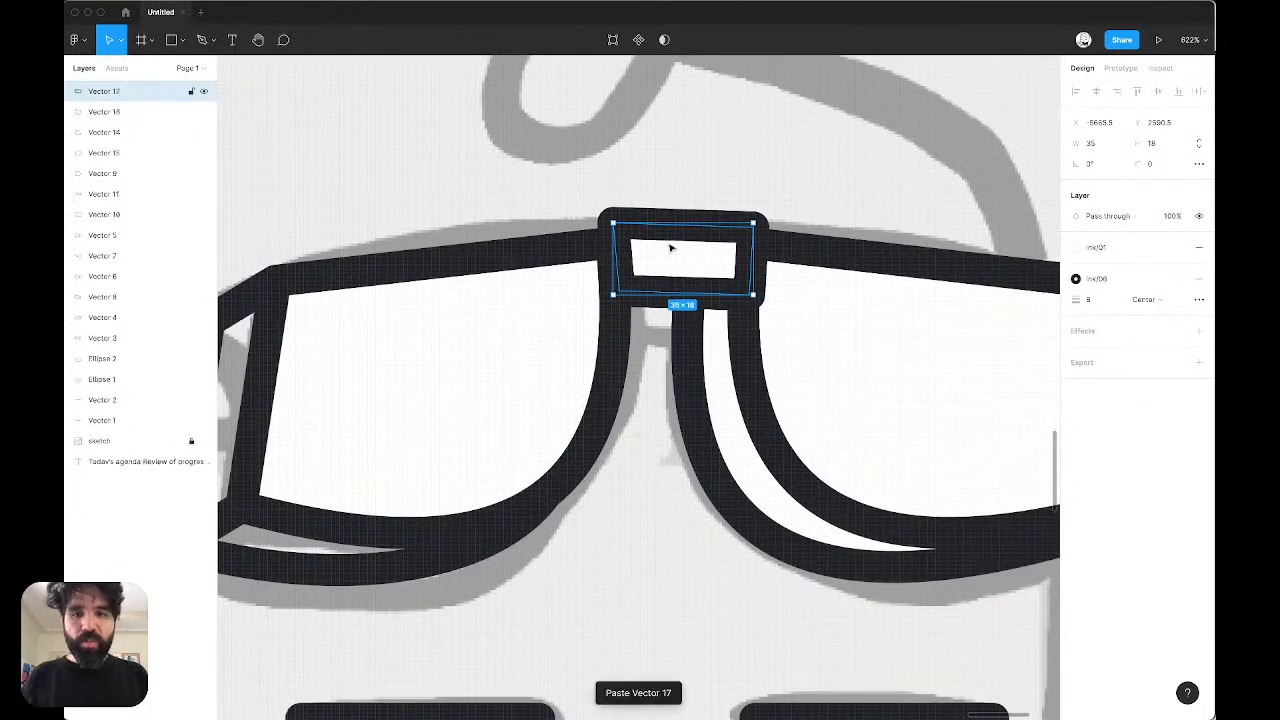
Step: Edit the duplicate's path and pull its two upper points down-left below the bridge, forming a slanted underside about 50 × 12 px
double_click(671, 248)
left_click_drag(558, 162, 845, 264)
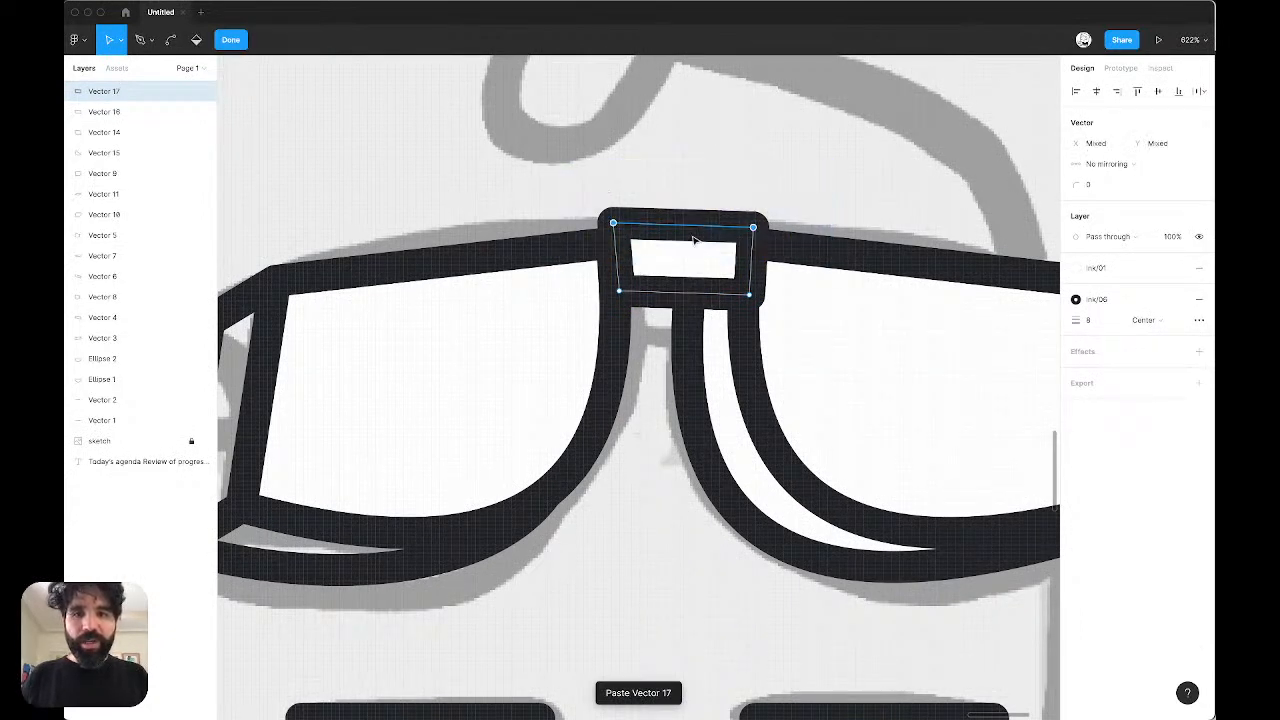
scroll(691, 236, "up", 5)
left_click_drag(491, 203, 397, 516)
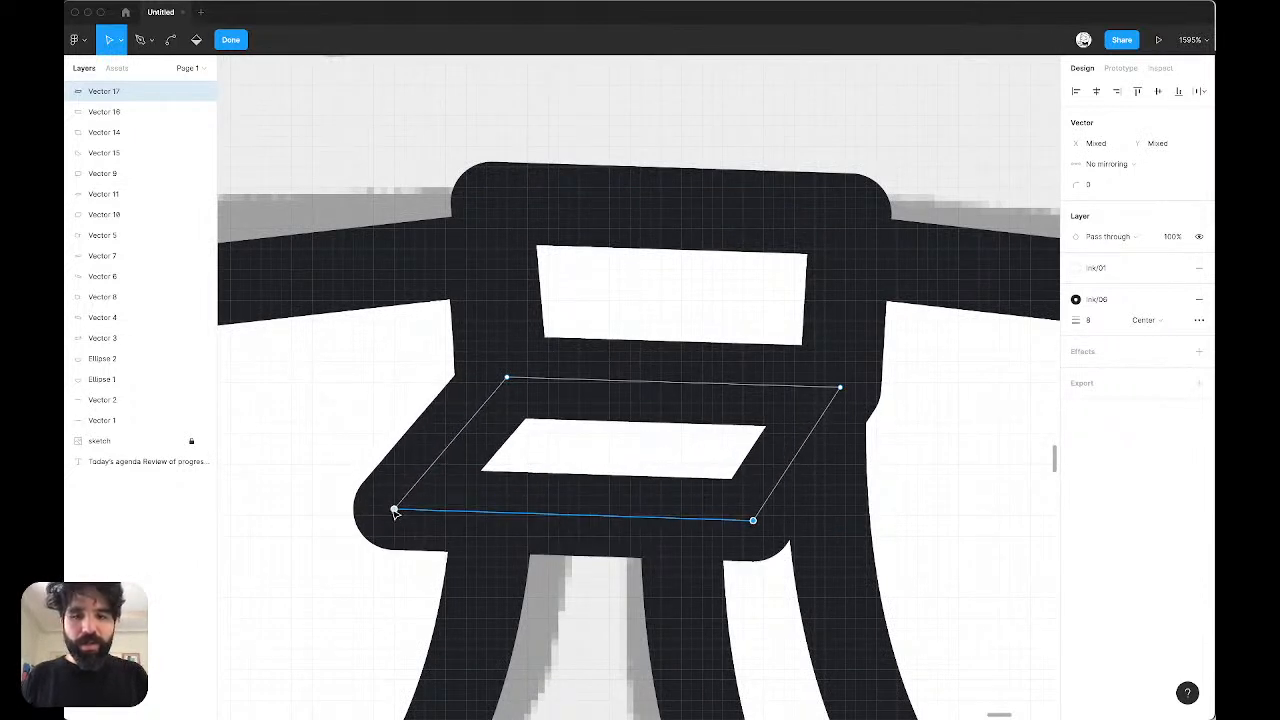
left_click_drag(757, 523, 683, 506)
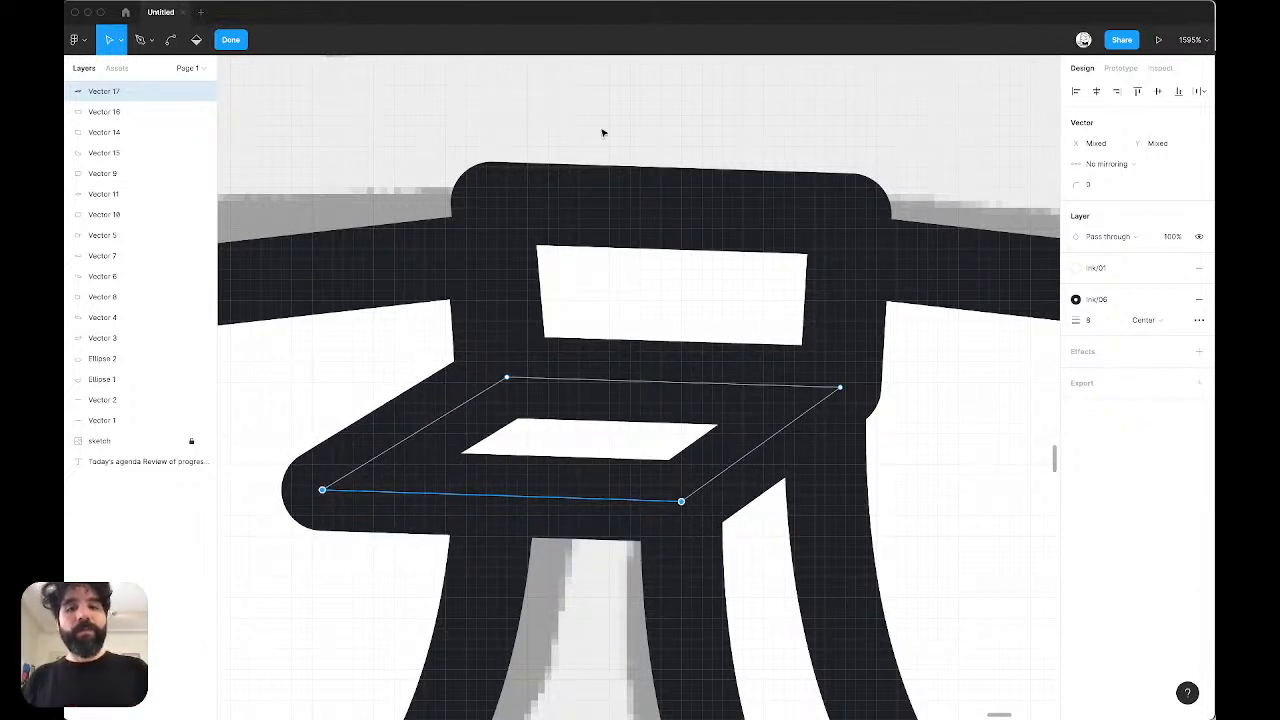
scroll(571, 97, "down", 5)
key("Escape")
key("Escape")
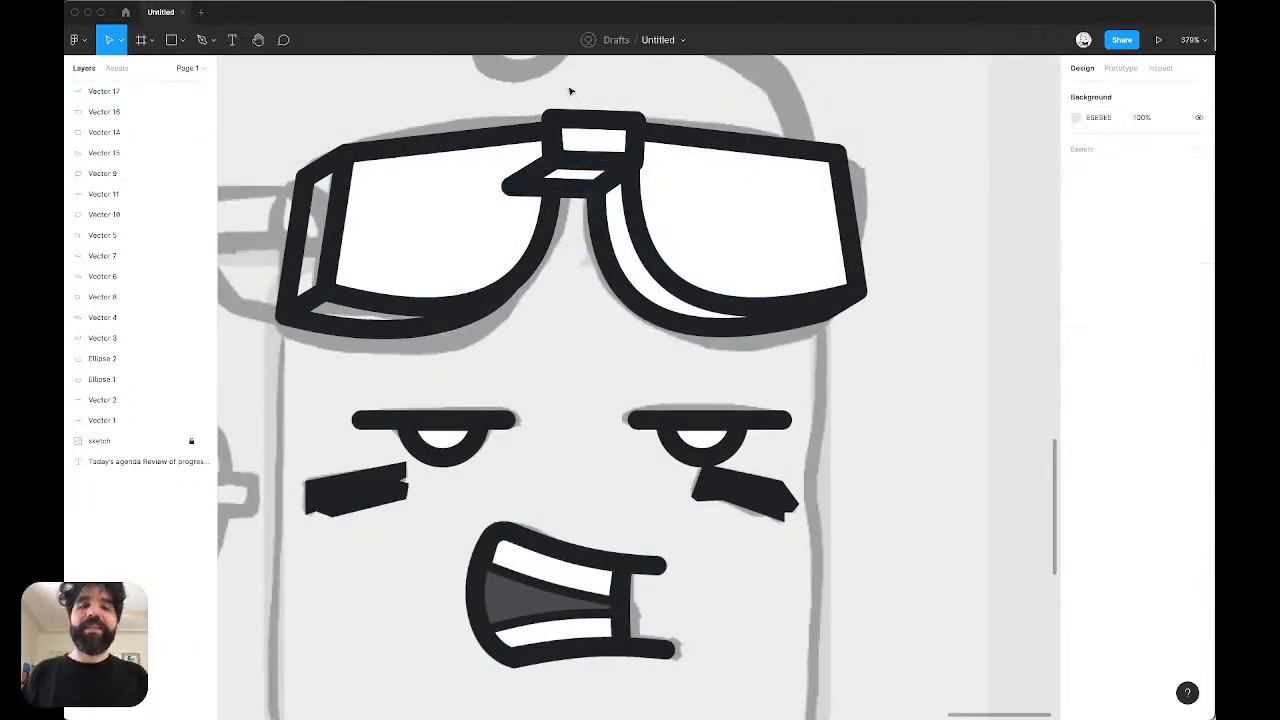
Step: Send the slanted underside shape backward four levels so it sits behind the left lens's front shape
scroll(554, 94, "up", 5)
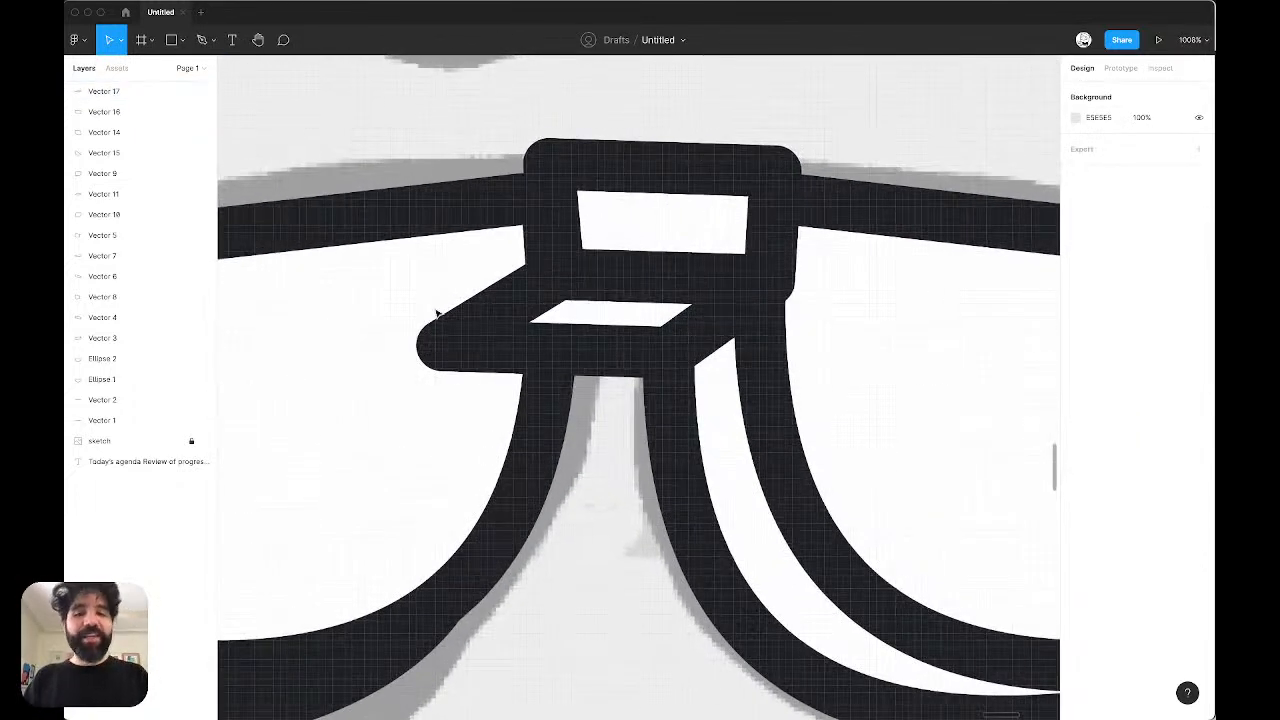
left_click(625, 325)
key("super+bracketleft")
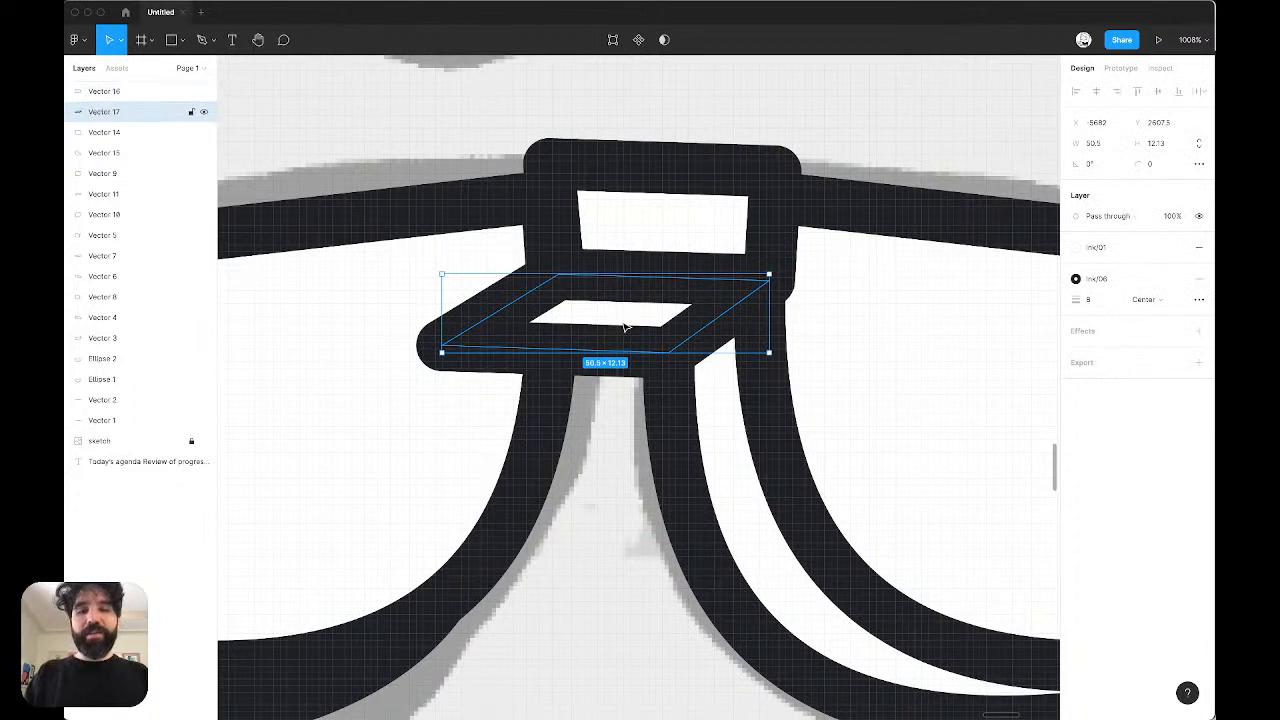
key("super+bracketleft")
key("super+bracketleft")
key("super+bracketleft")
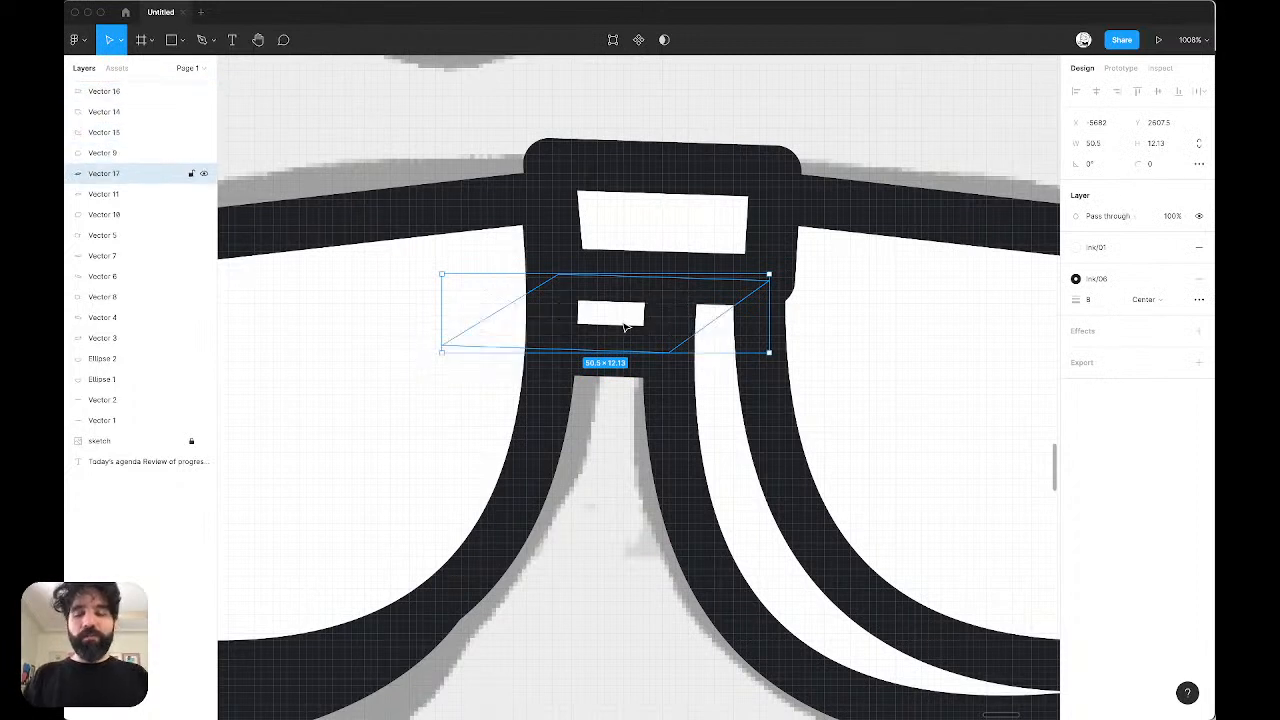
Step: Send the right lens's front and depth shapes backward three levels, behind the bridge's slanted underside
left_click(703, 419)
left_click(960, 262, "shift")
key("super+bracketleft")
key("super+bracketleft")
key("super+bracketleft")
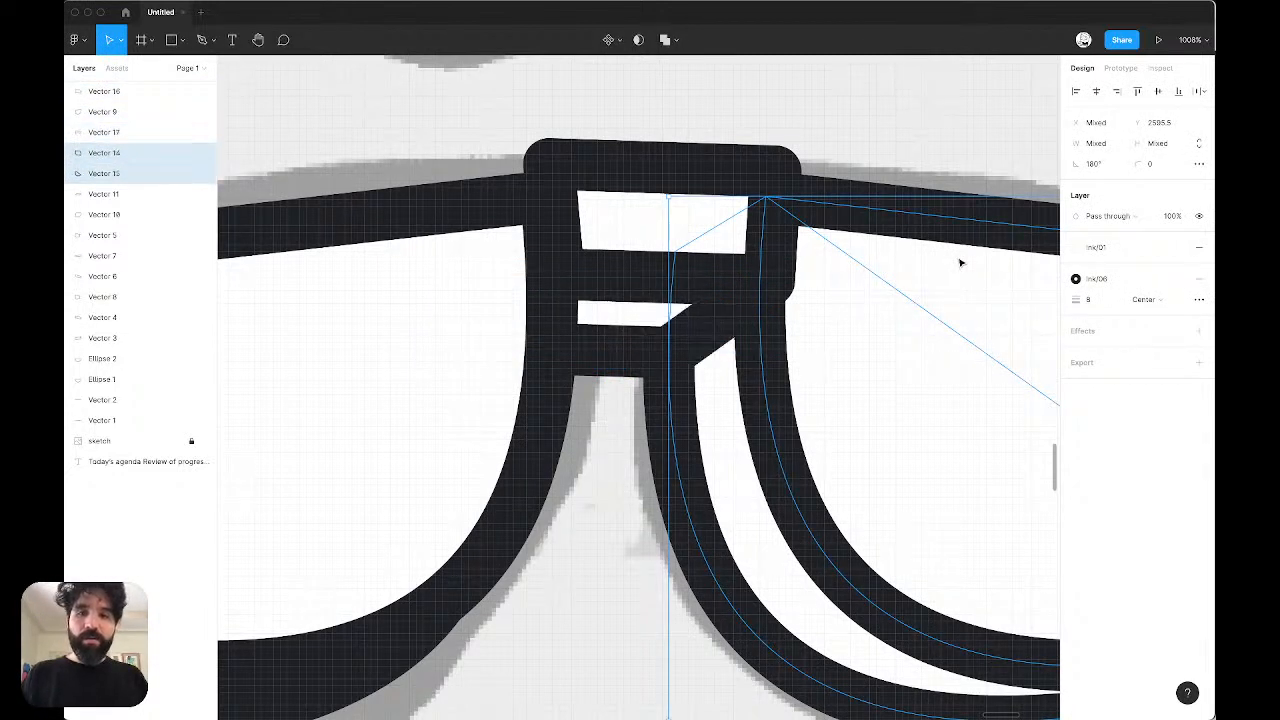
scroll(960, 262, "down", 5)
left_click(789, 160)
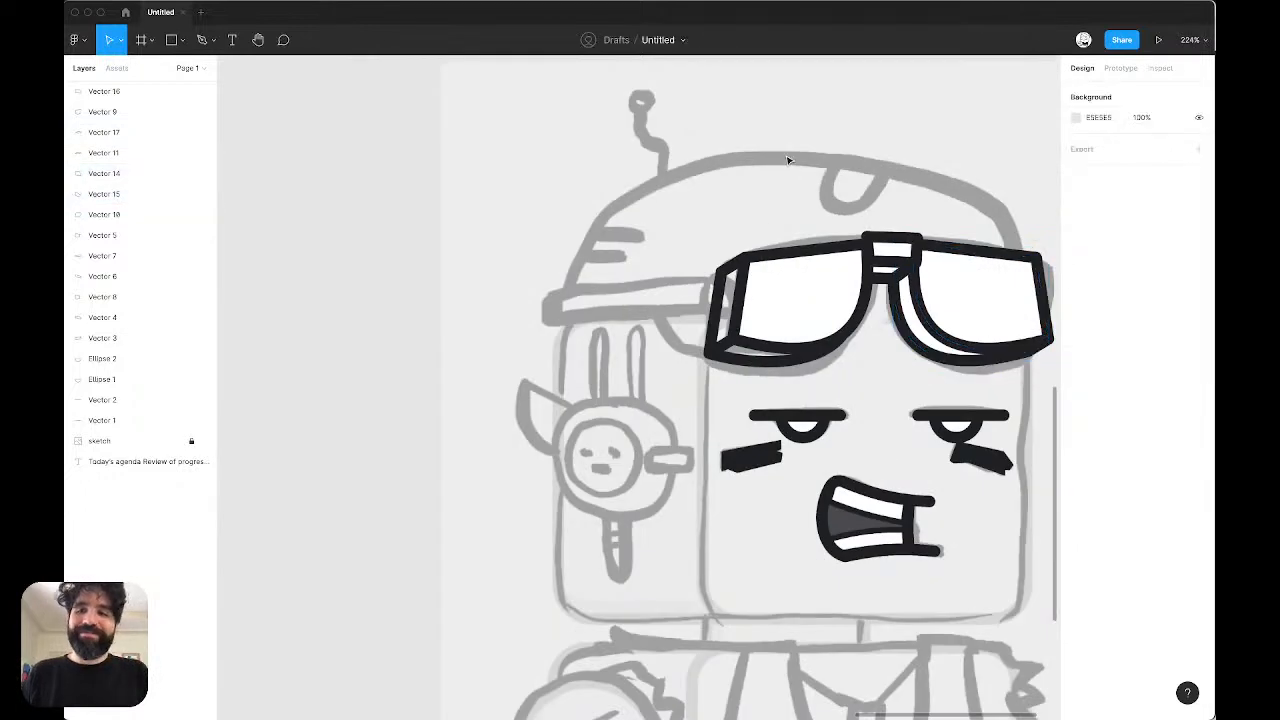
Step: Bend the left lens's straight top edge slightly upward with the Bend tool to follow the sketch
scroll(788, 160, "right", 3)
scroll(620, 228, "up", 6)
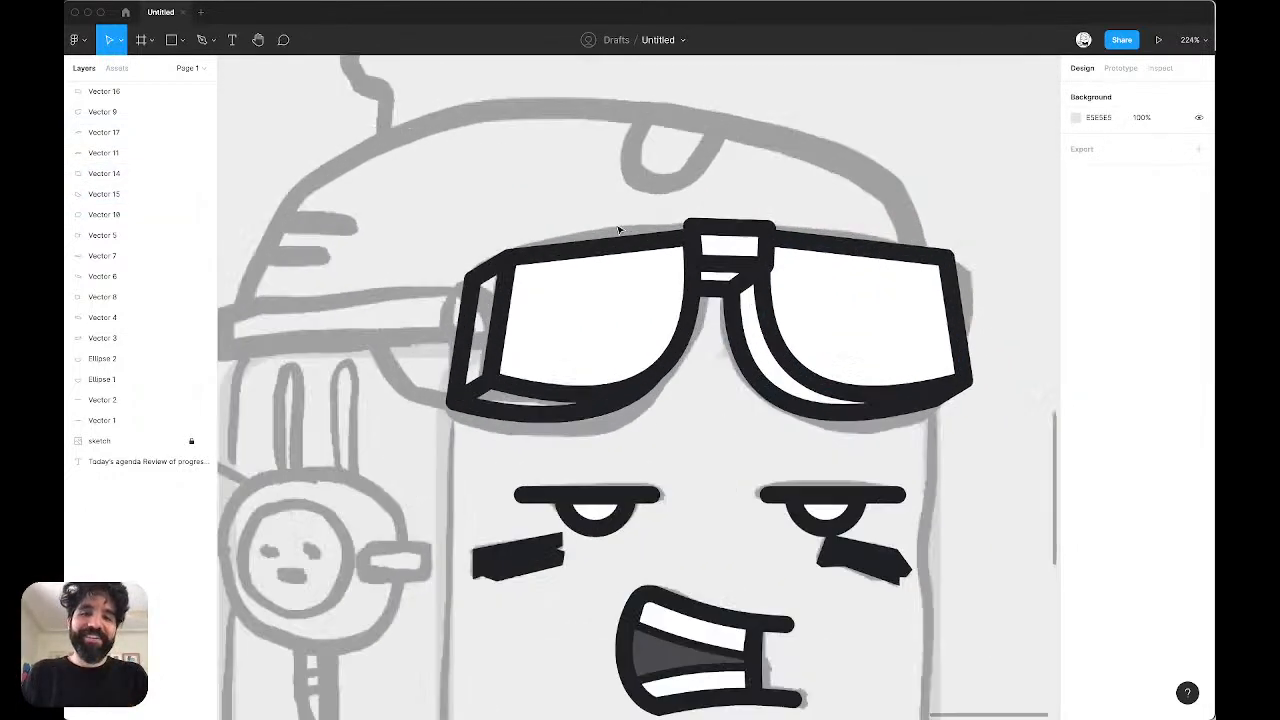
left_click(579, 278)
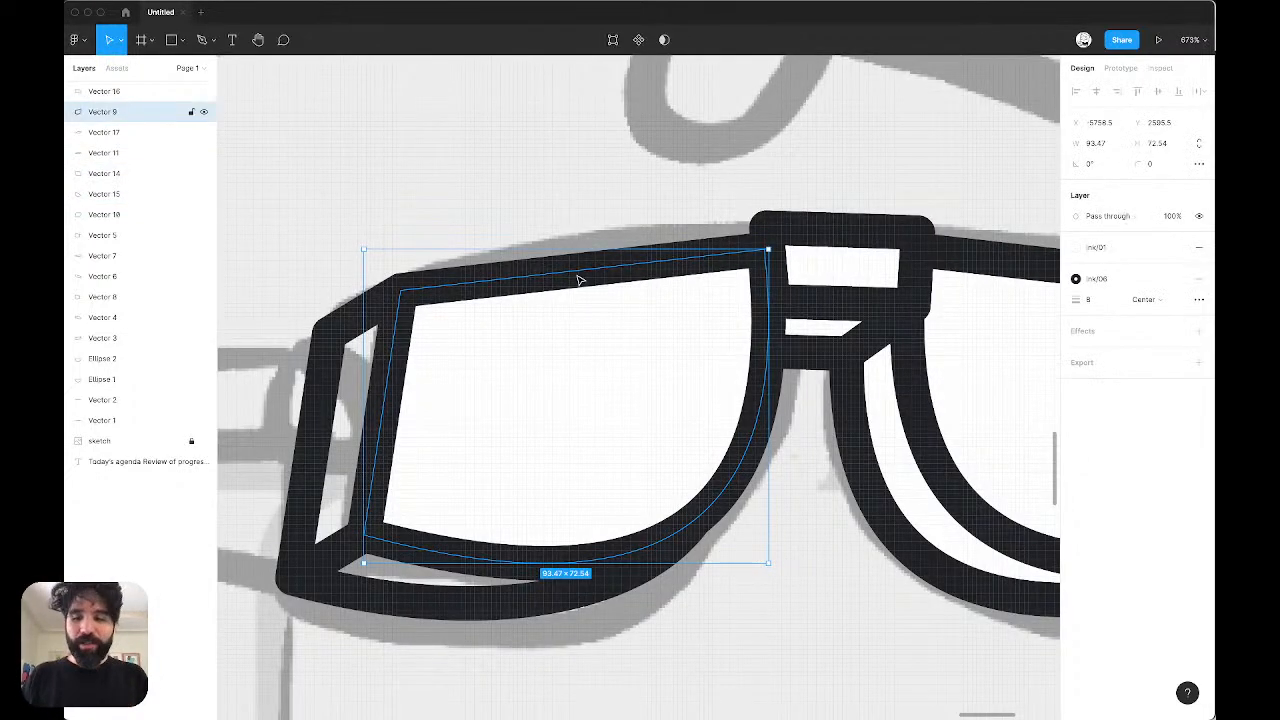
double_click(579, 278)
left_click(580, 271)
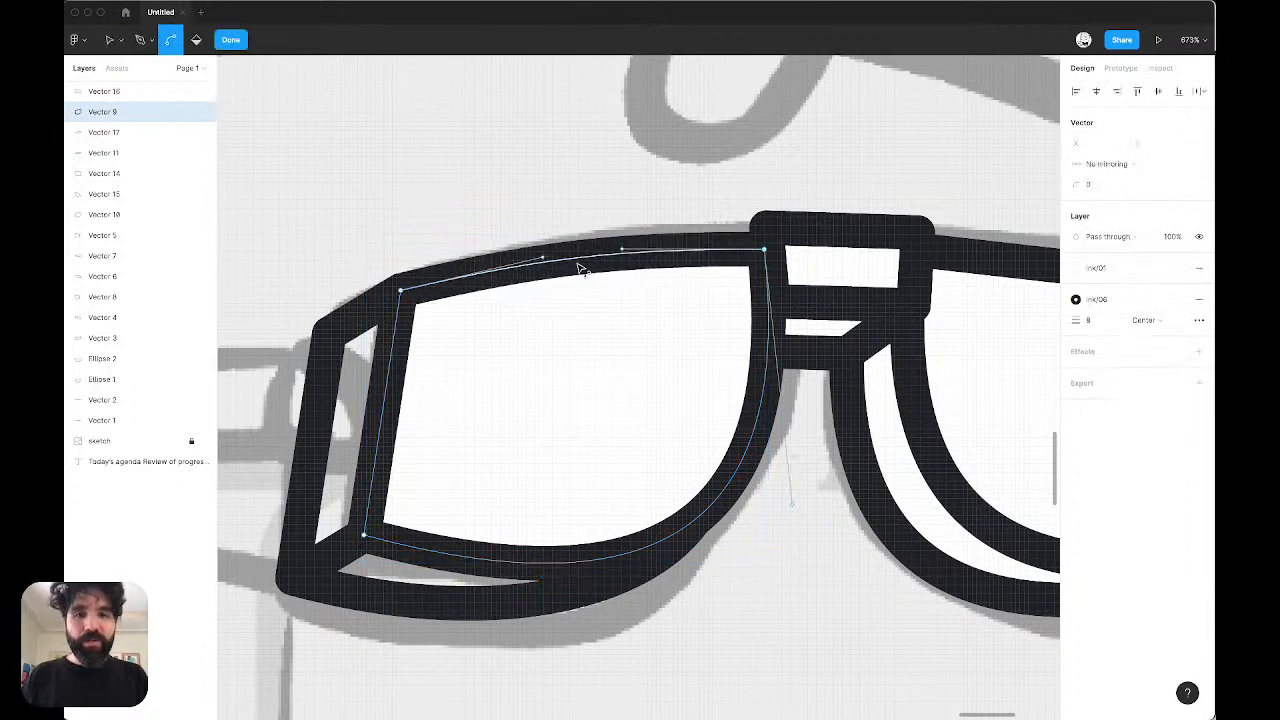
key("v")
scroll(620, 266, "right", 5)
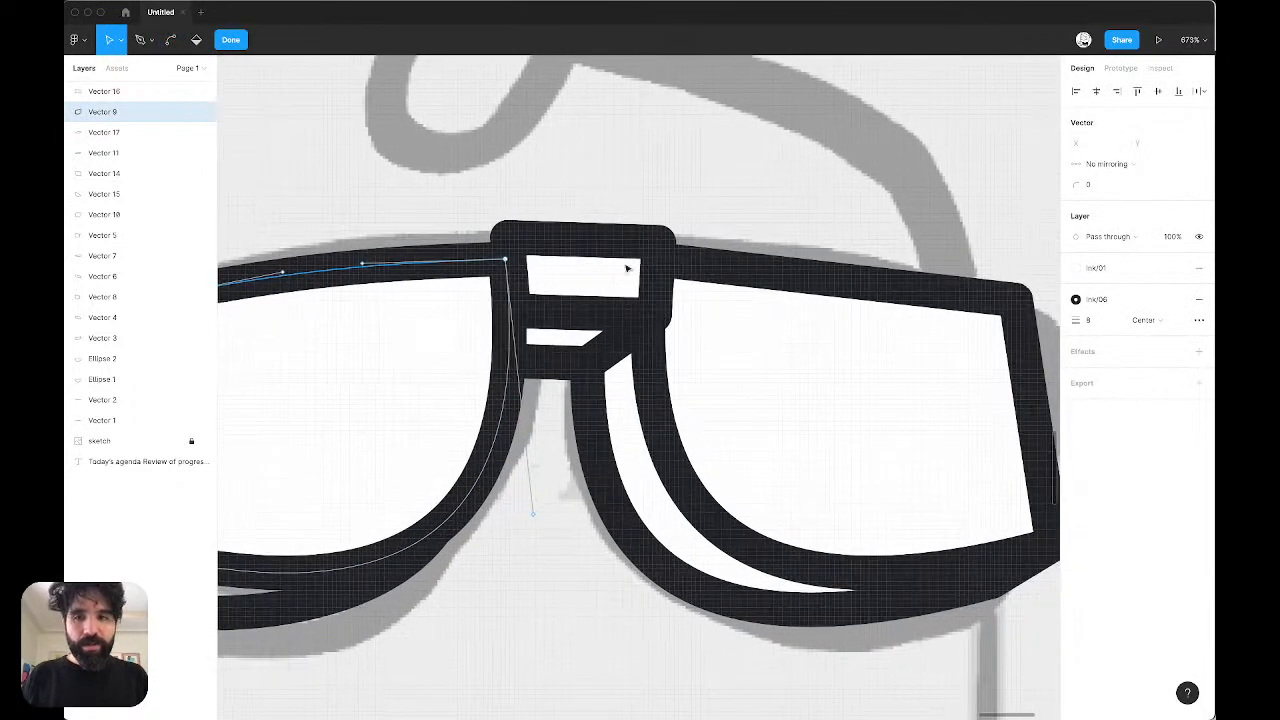
key("Escape")
Step: Bend the right lens's top edge slightly upward to match the left lens's curve
left_click(820, 281)
key("Return")
key("super")
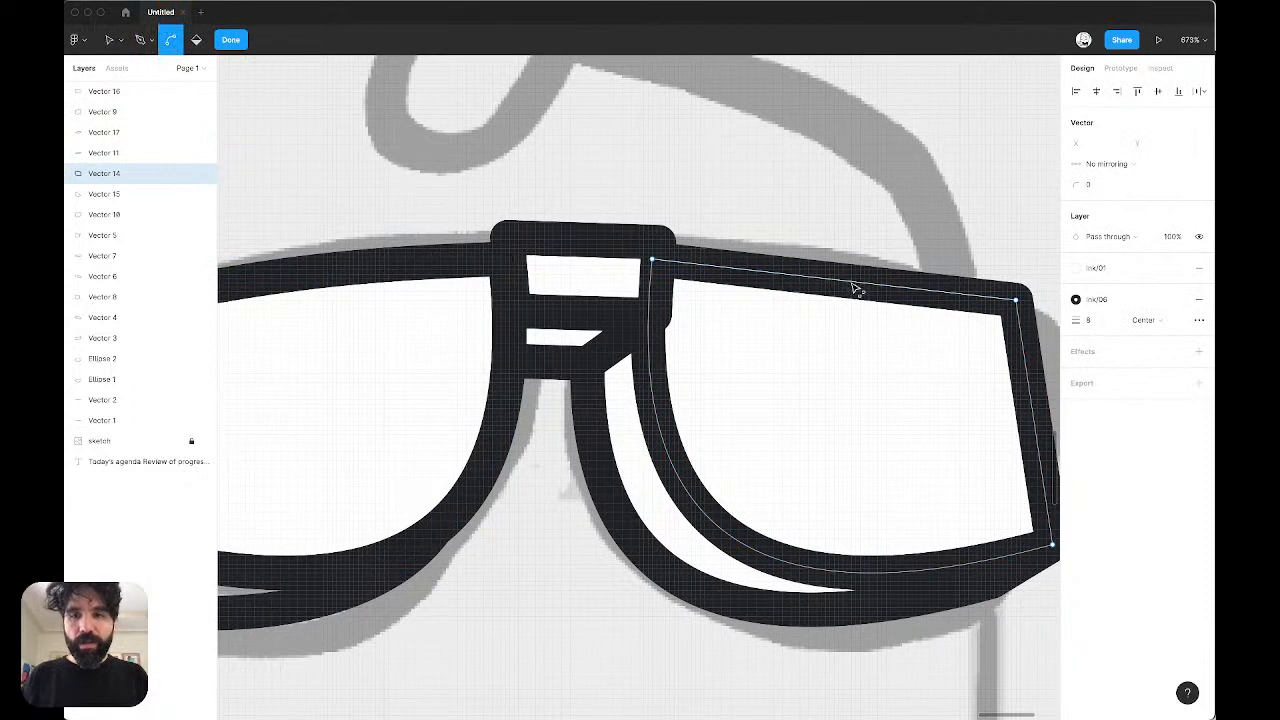
left_click_drag(855, 289, 857, 277)
scroll(857, 278, "down", 5)
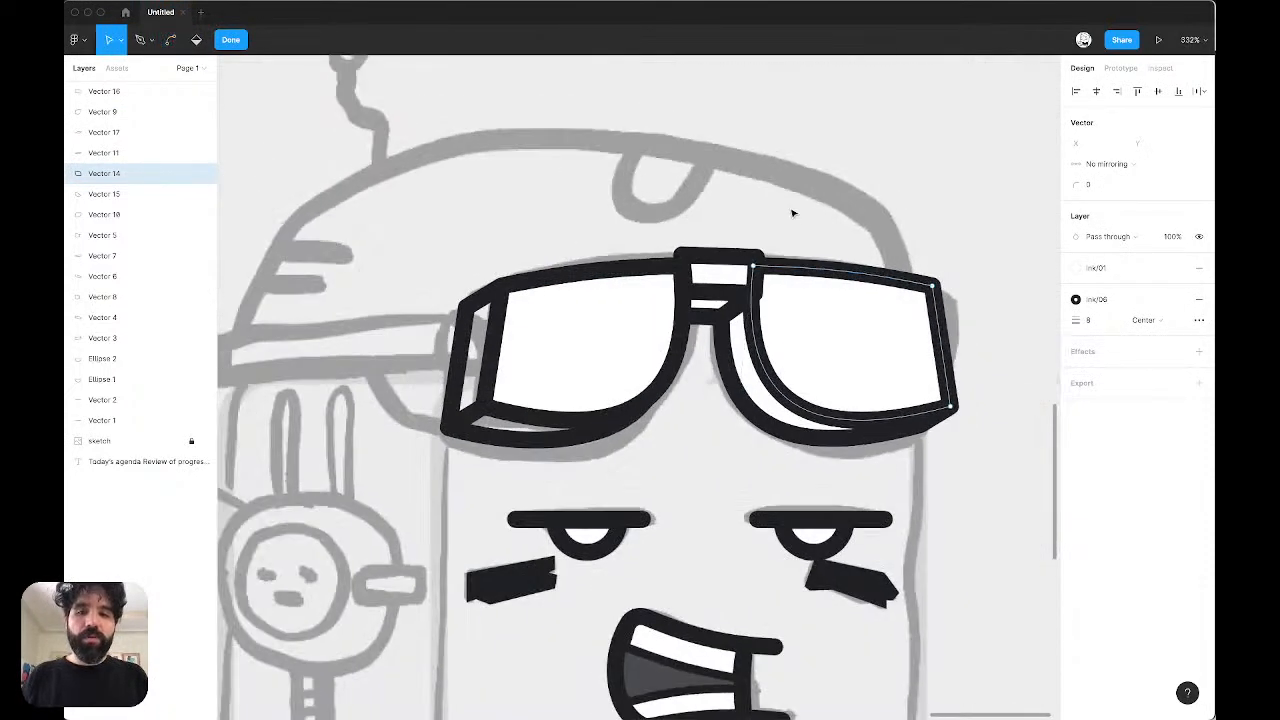
key("Escape")
key("Escape")
Step: Nudge the bridge and its slanted underside together slightly down to fit the curved lens tops
scroll(794, 211, "down", 5)
scroll(725, 253, "up", 8)
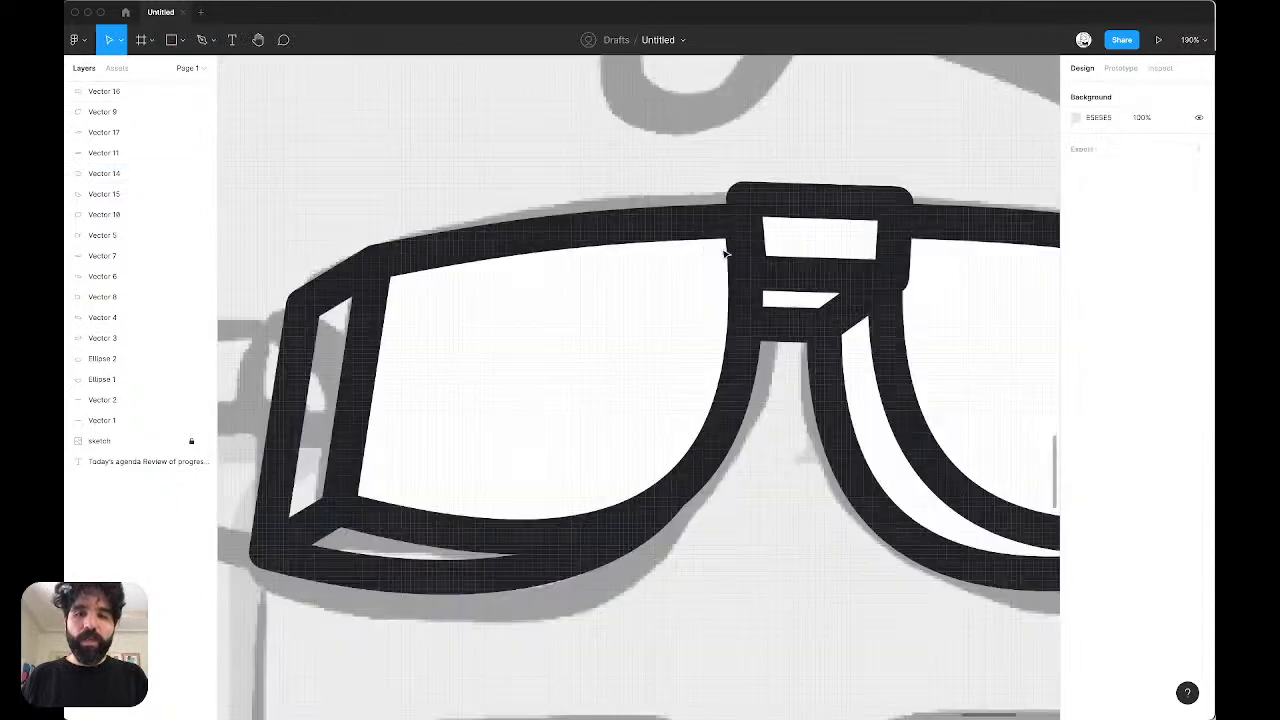
scroll(725, 253, "up", 5)
left_click(866, 246)
scroll(866, 246, "up", 3)
left_click(786, 383, "shift")
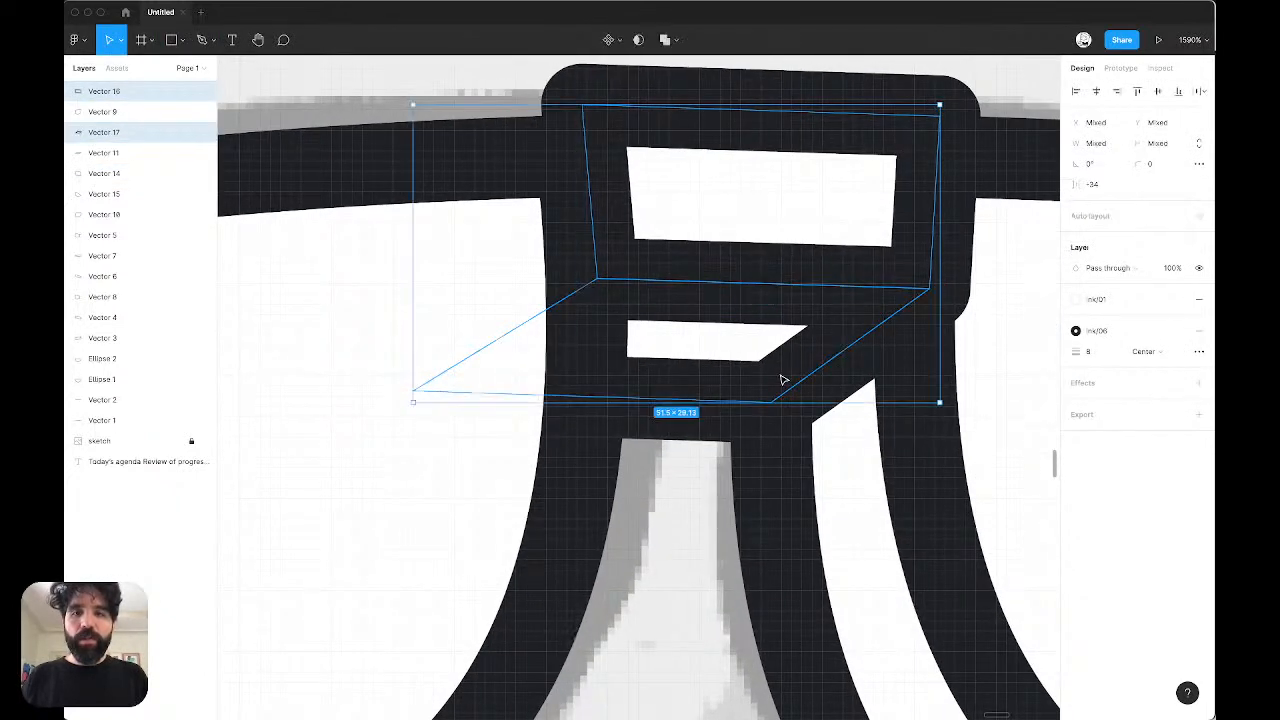
key("Down")
key("Down")
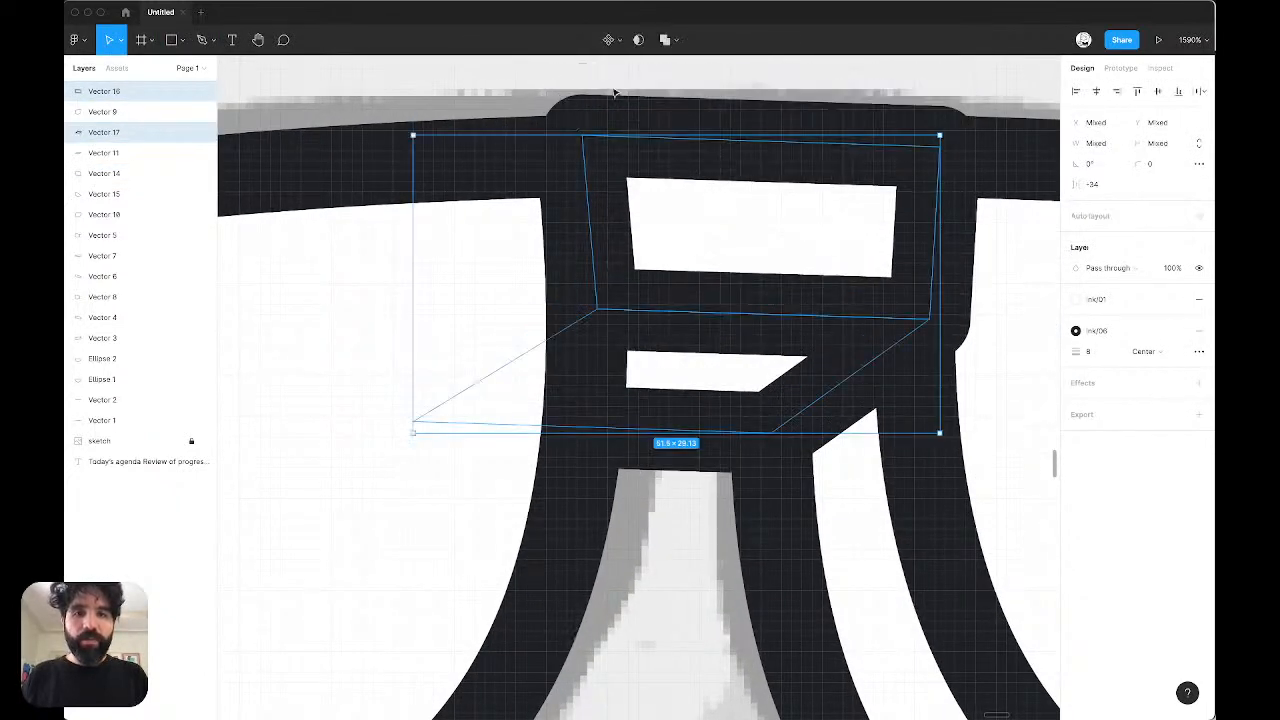
key("Up")
scroll(603, 97, "down", 10)
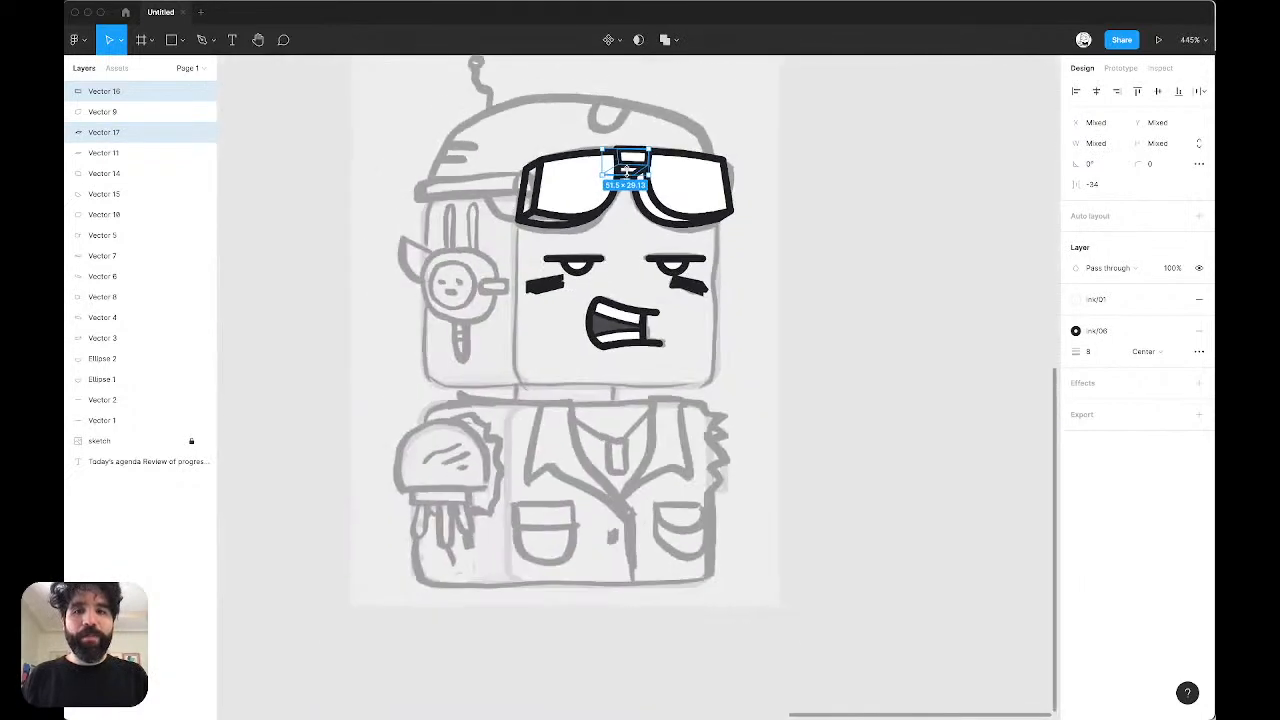
left_click(536, 112)
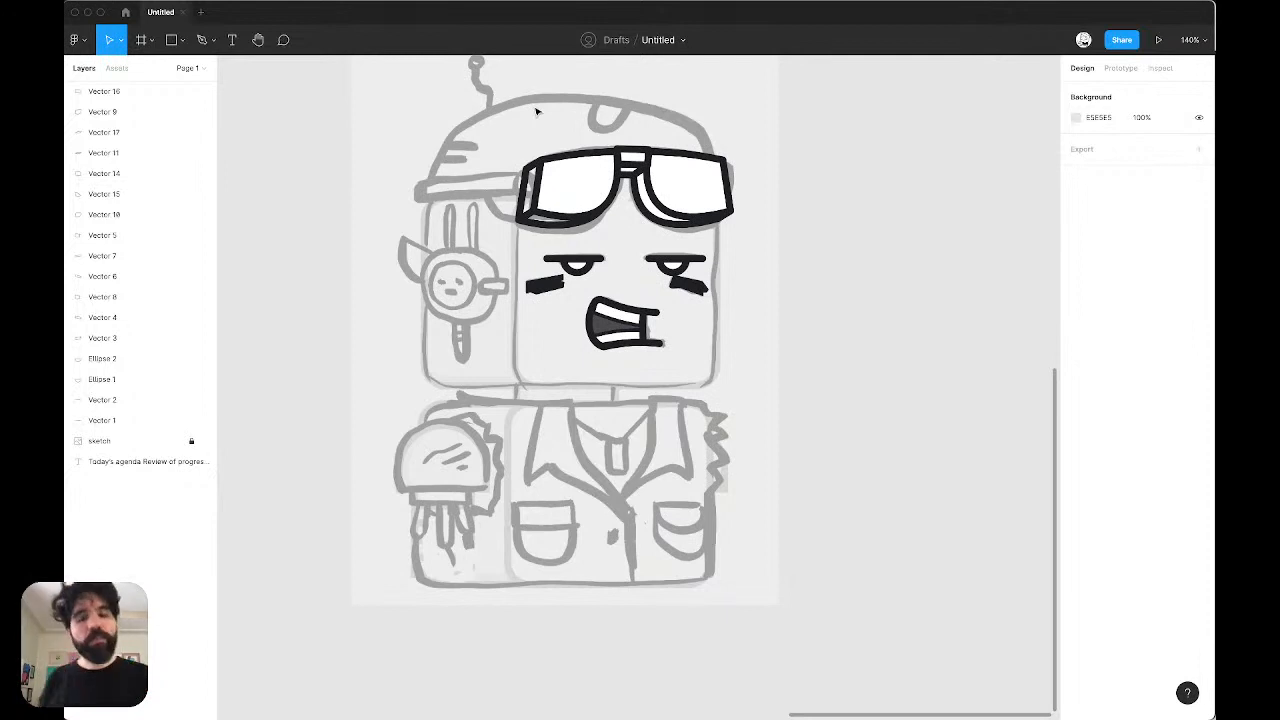
Step: Draw a 326 × 126 px rectangle over the sketched helmet dome
scroll(372, 181, "up", 5)
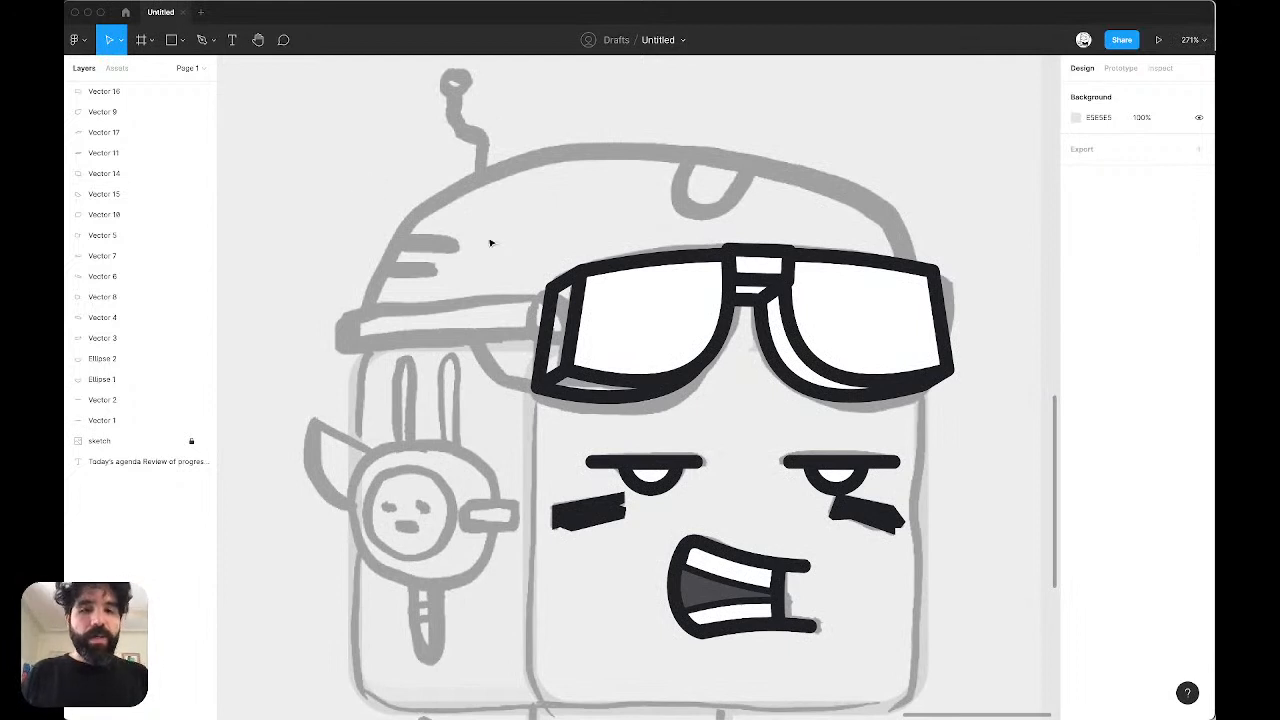
key("r")
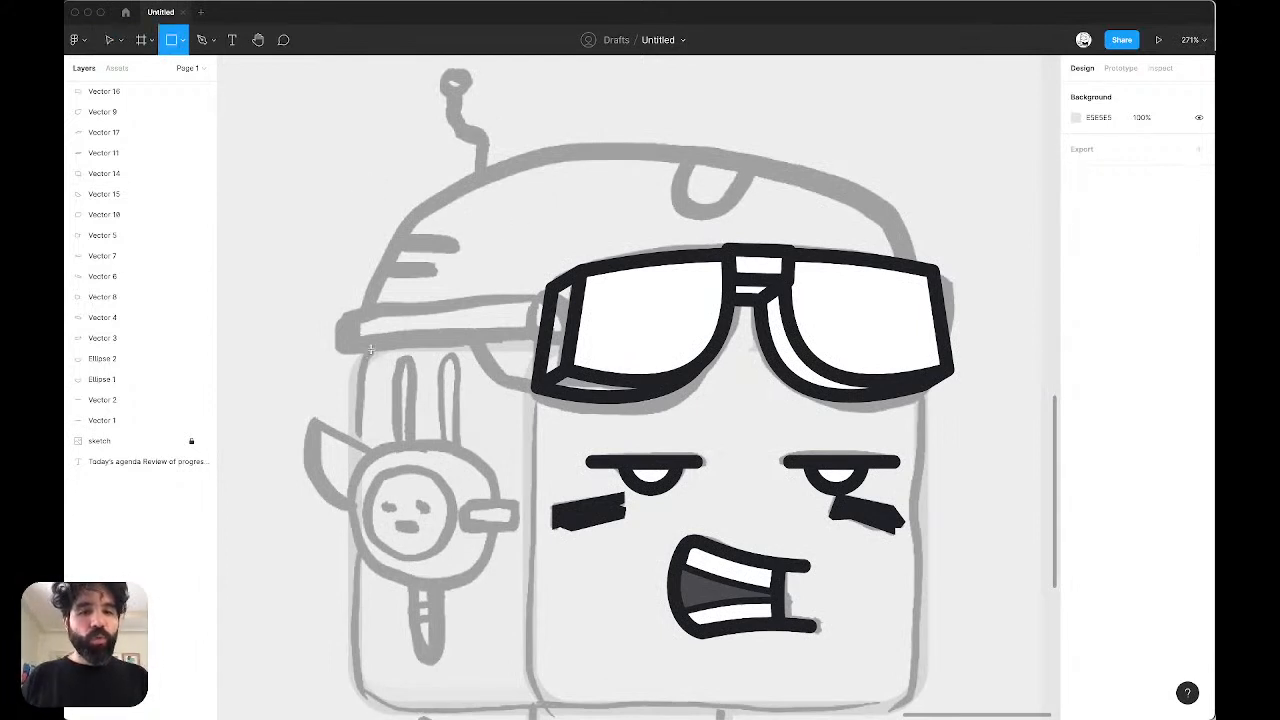
mouse_move(366, 348)
left_mouse_down()
mouse_move(846, 126)
mouse_move(935, 138)
left_mouse_up()
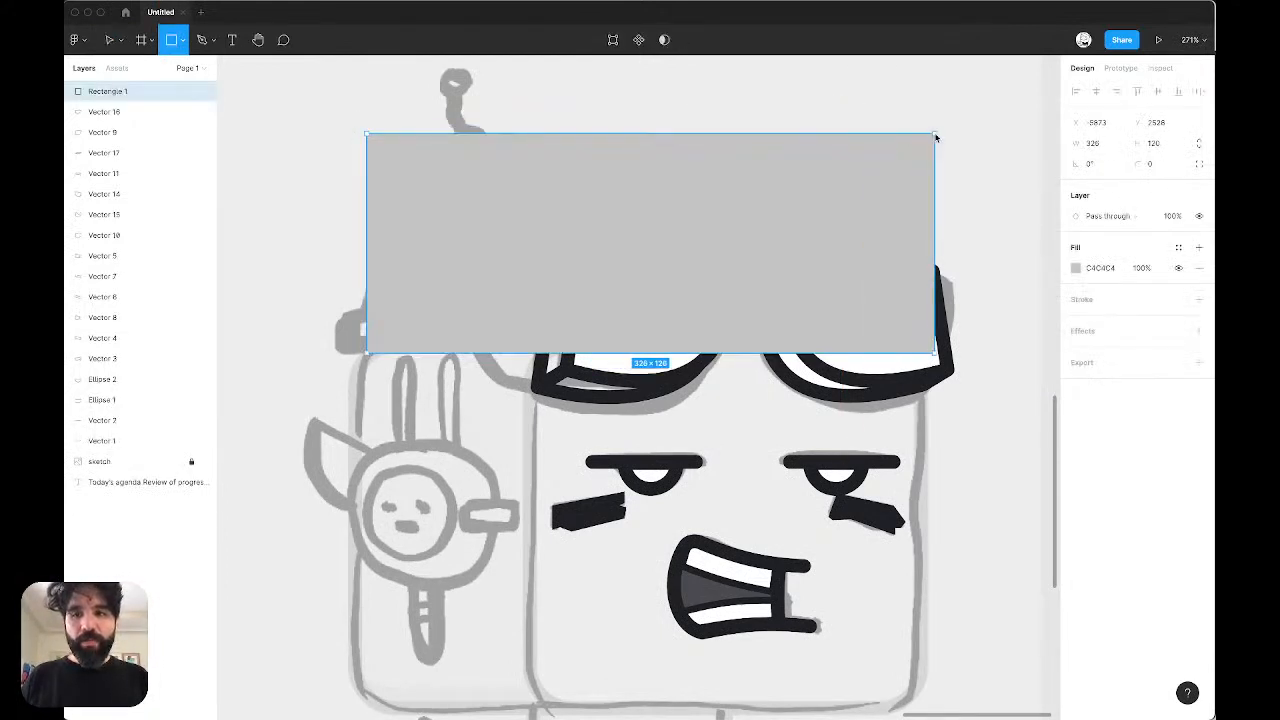
Step: Round the helmet rectangle's two upper corner points to a radius of about 85
double_click(551, 157)
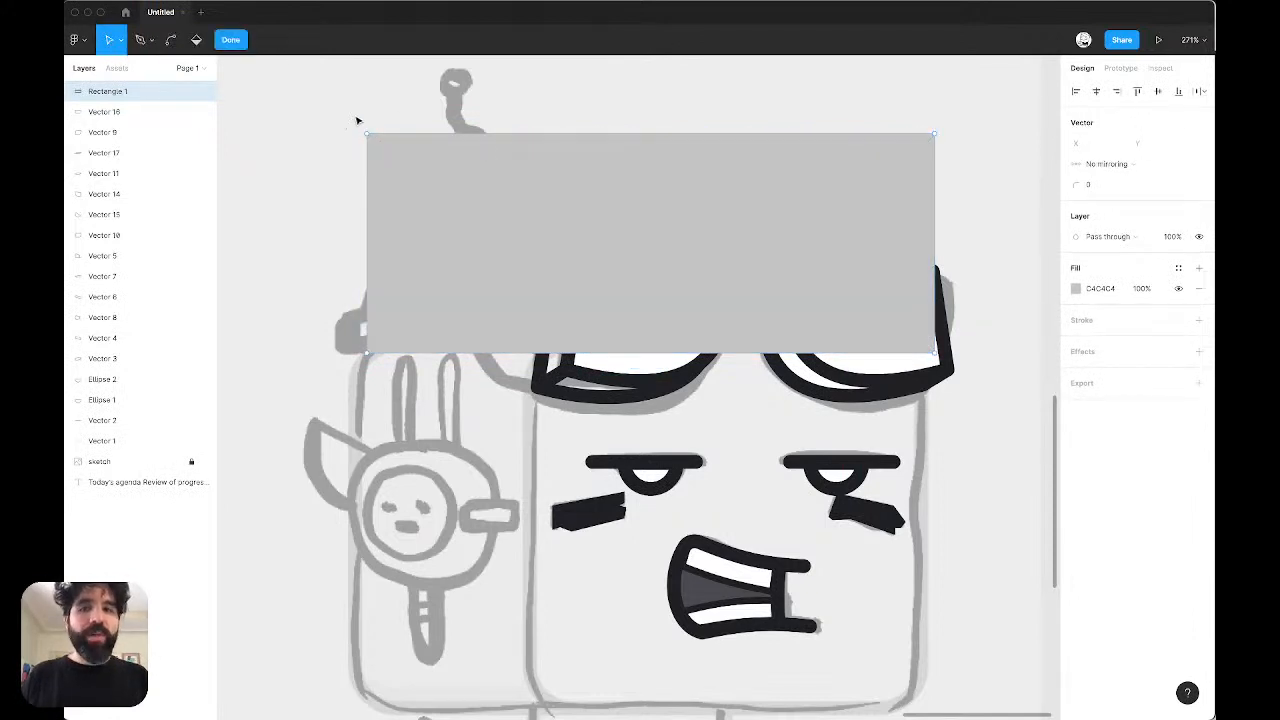
left_click_drag(343, 118, 969, 231)
left_click(1112, 187)
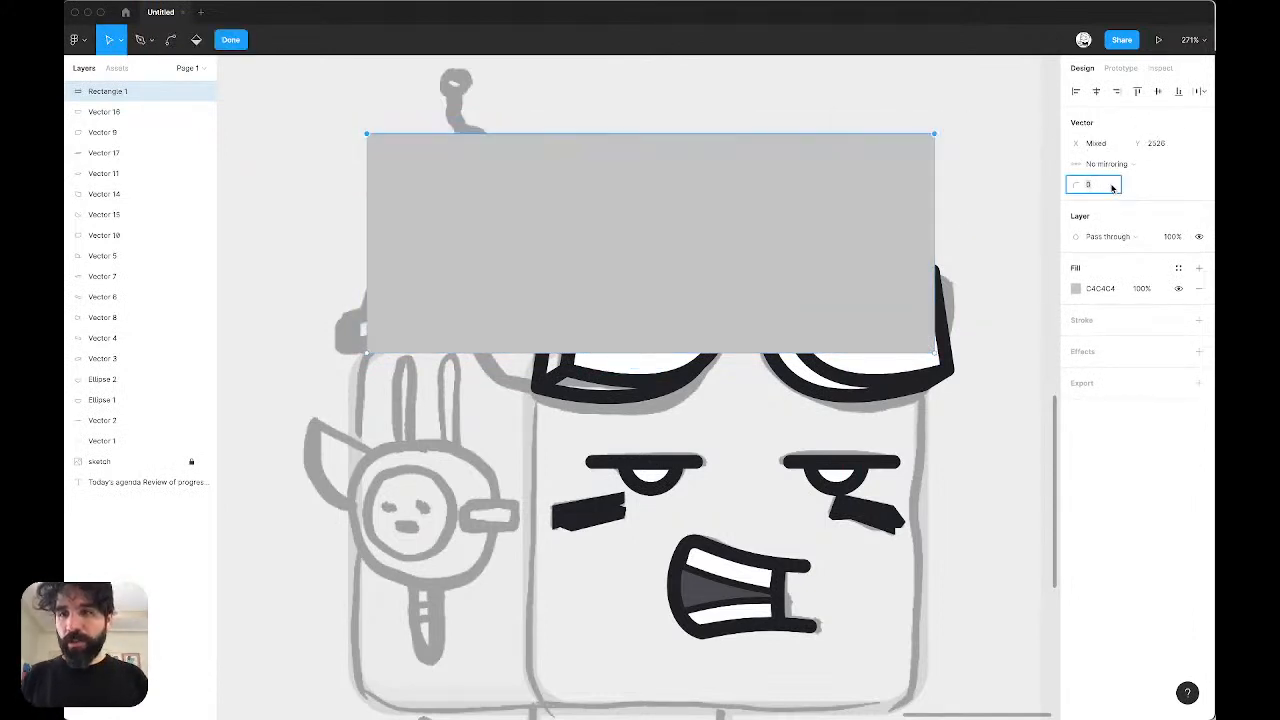
key("Up")
key("Up")
key("Up")
key("Up")
key("Up")
key("Up")
key("Up")
key("Up")
key("Up")
key("Up")
key("Up")
key("Up")
key("Up")
key("Up")
key("Up")
key("Up")
key("Up")
key("Up")
key("Up")
key("Up")
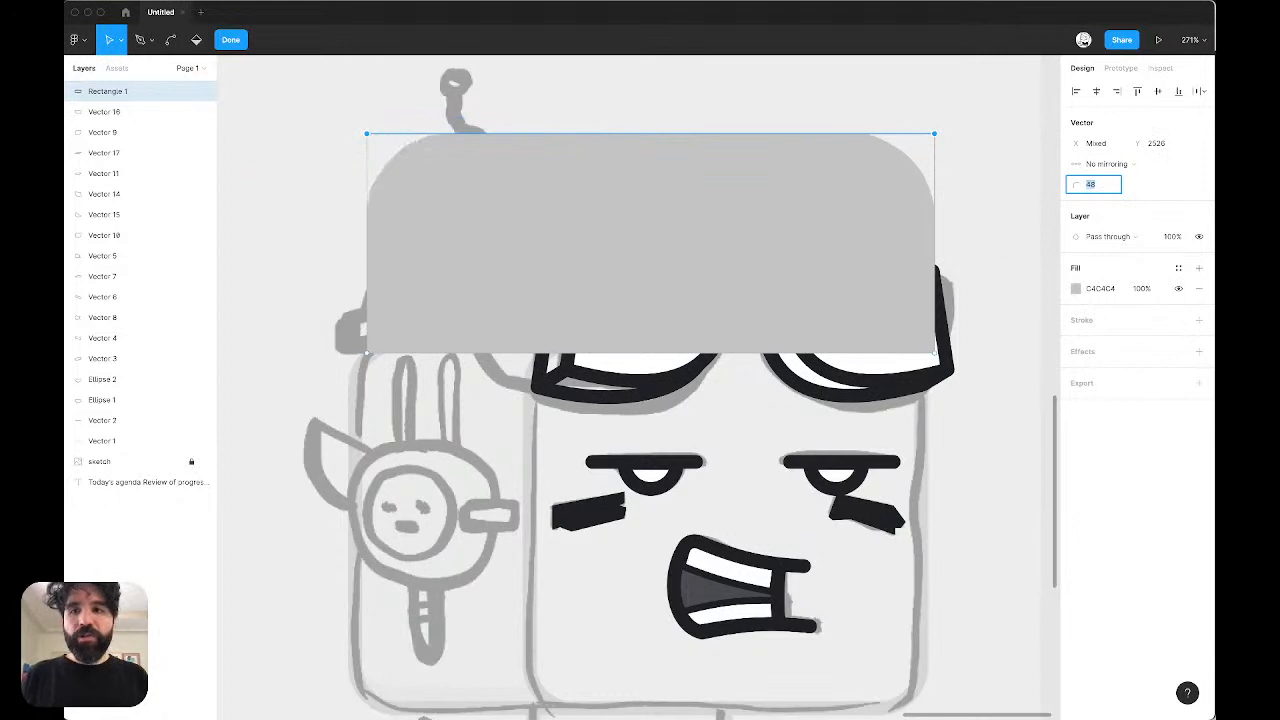
key("Up")
key("Up")
key("Up")
key("Up")
key("Up")
key("Up")
key("Up")
key("Up")
key("Up")
key("Up")
key("Up")
key("Up")
key("Up")
key("Up")
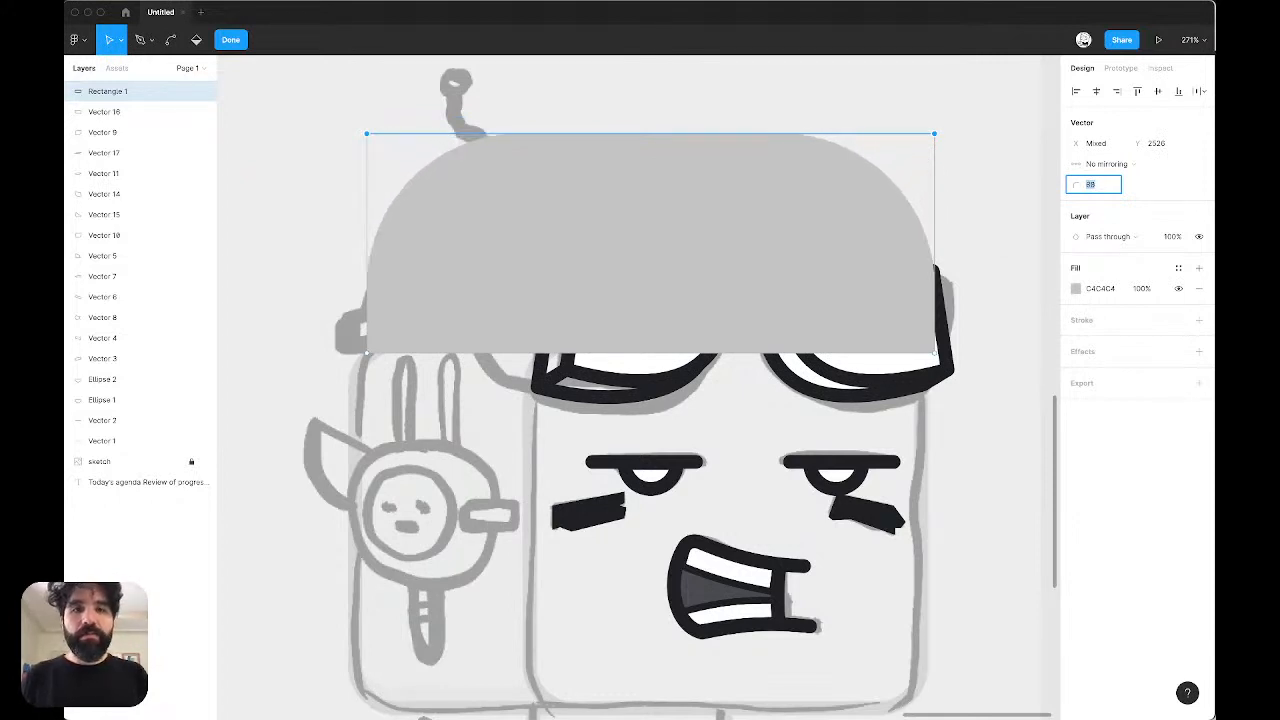
left_click(976, 172)
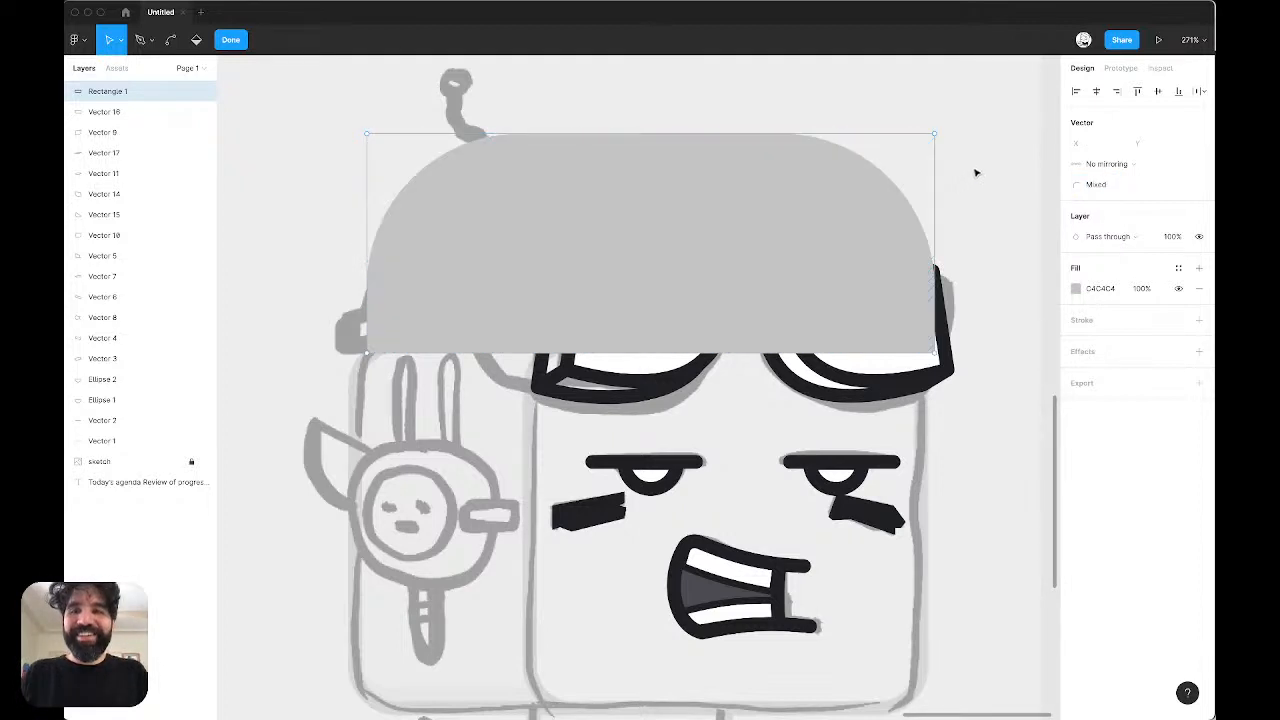
Step: Send the helmet shape backward eight levels so it sits behind all the glasses shapes
key("Escape")
key("super+bracketleft")
key("super+bracketleft")
key("super+bracketleft")
key("super+bracketleft")
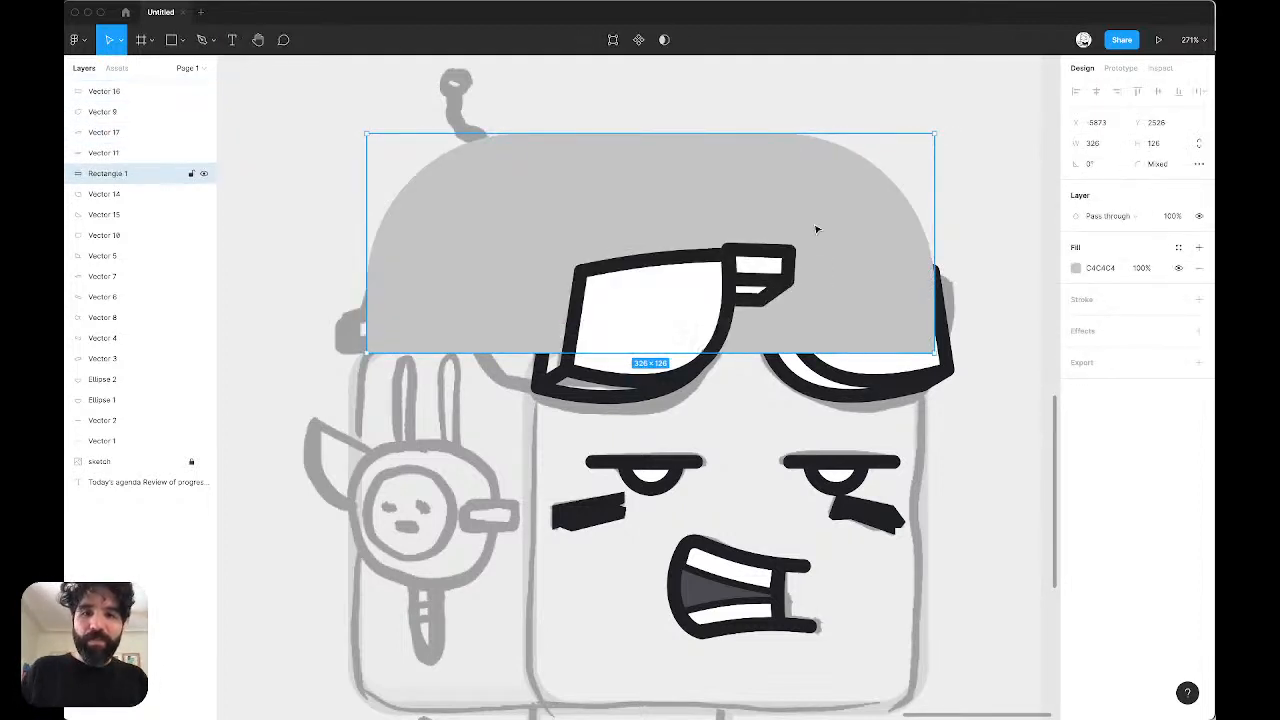
key("super+bracketleft")
key("super+bracketleft")
key("super+bracketleft")
key("super+bracketleft")
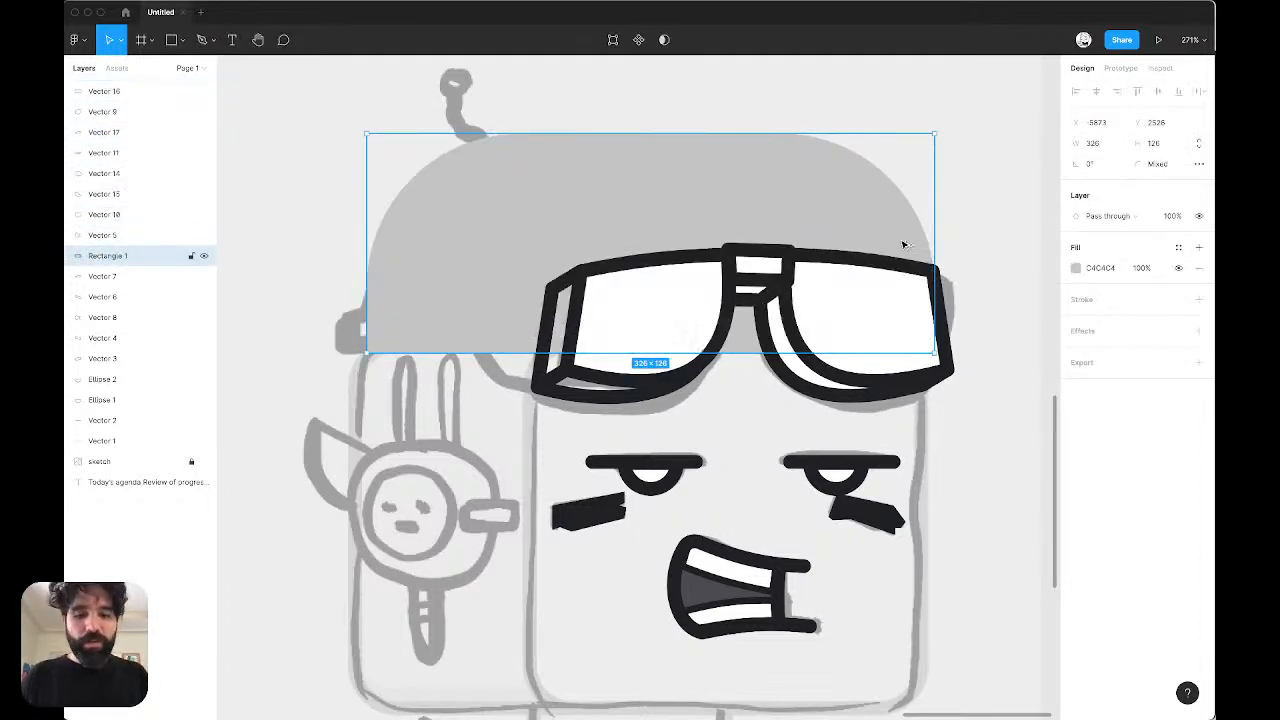
Step: Copy the right lens's fill and stroke style and paste it onto the helmet shape
left_click(862, 298)
left_click(716, 148)
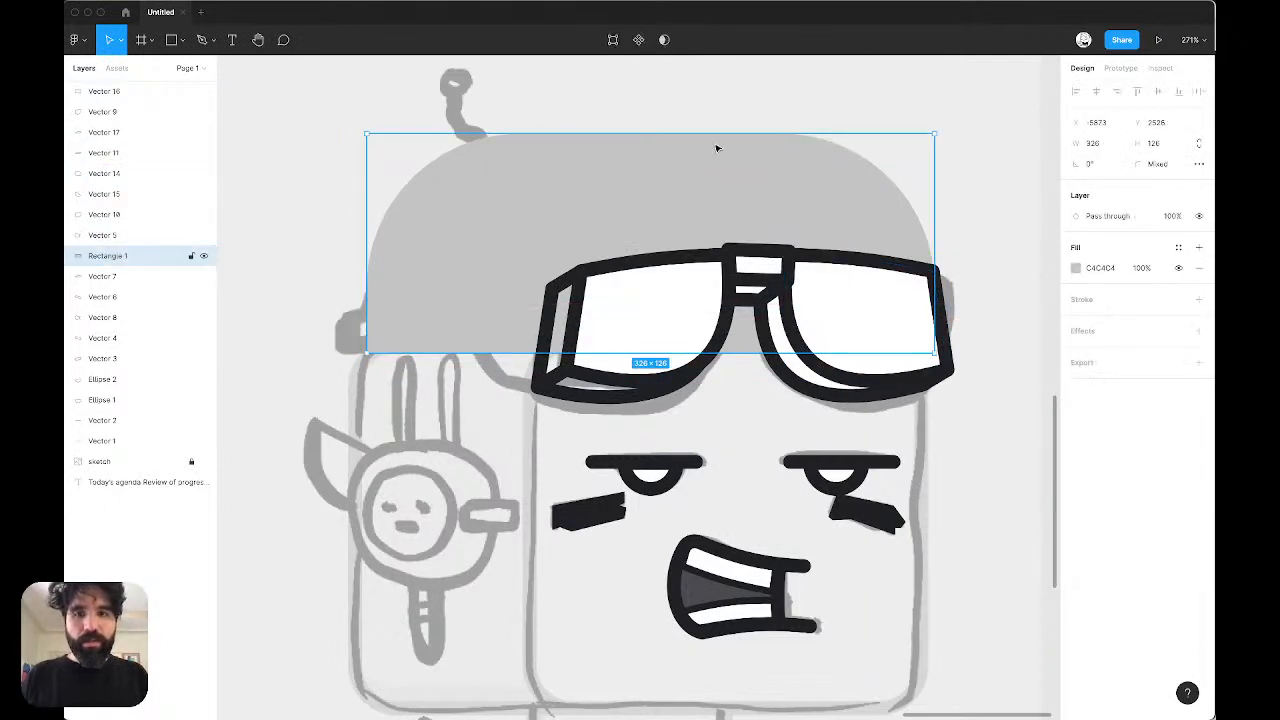
key("super+alt+v")
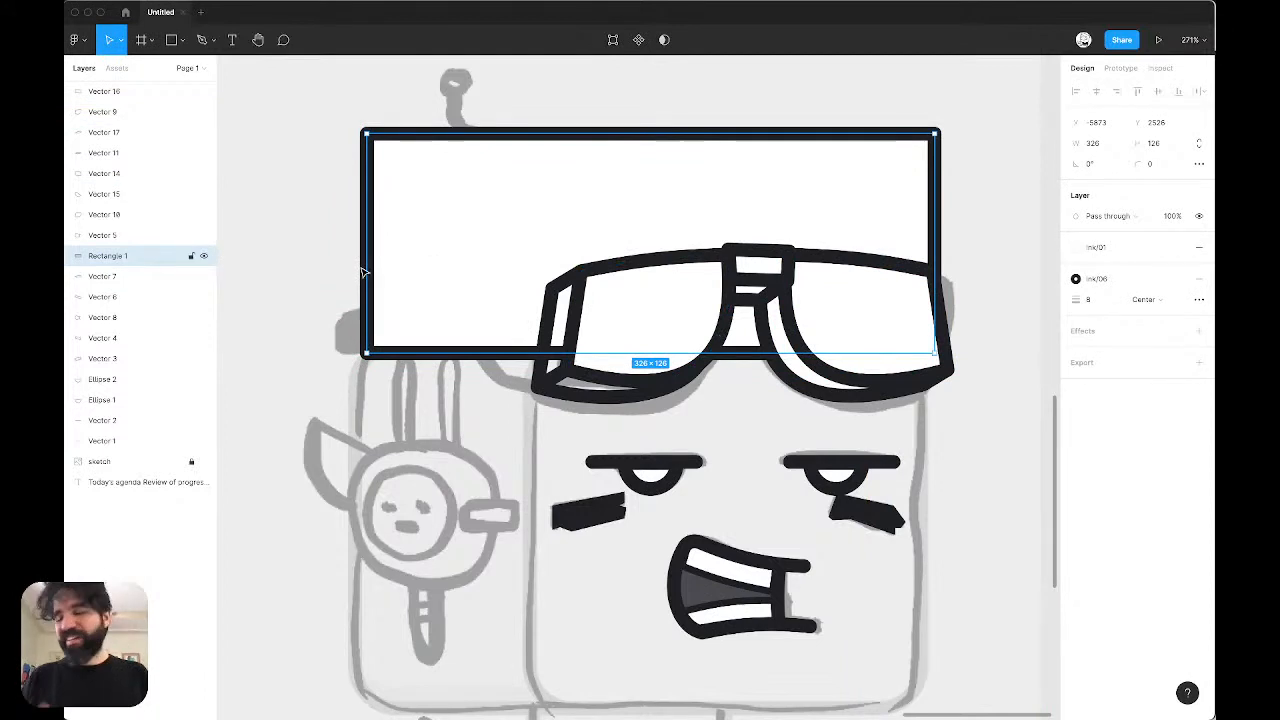
Step: Round the helmet rectangle's two upper corner points to a radius above 100 so the shape forms a dome
double_click(606, 151)
left_click_drag(272, 95, 980, 194)
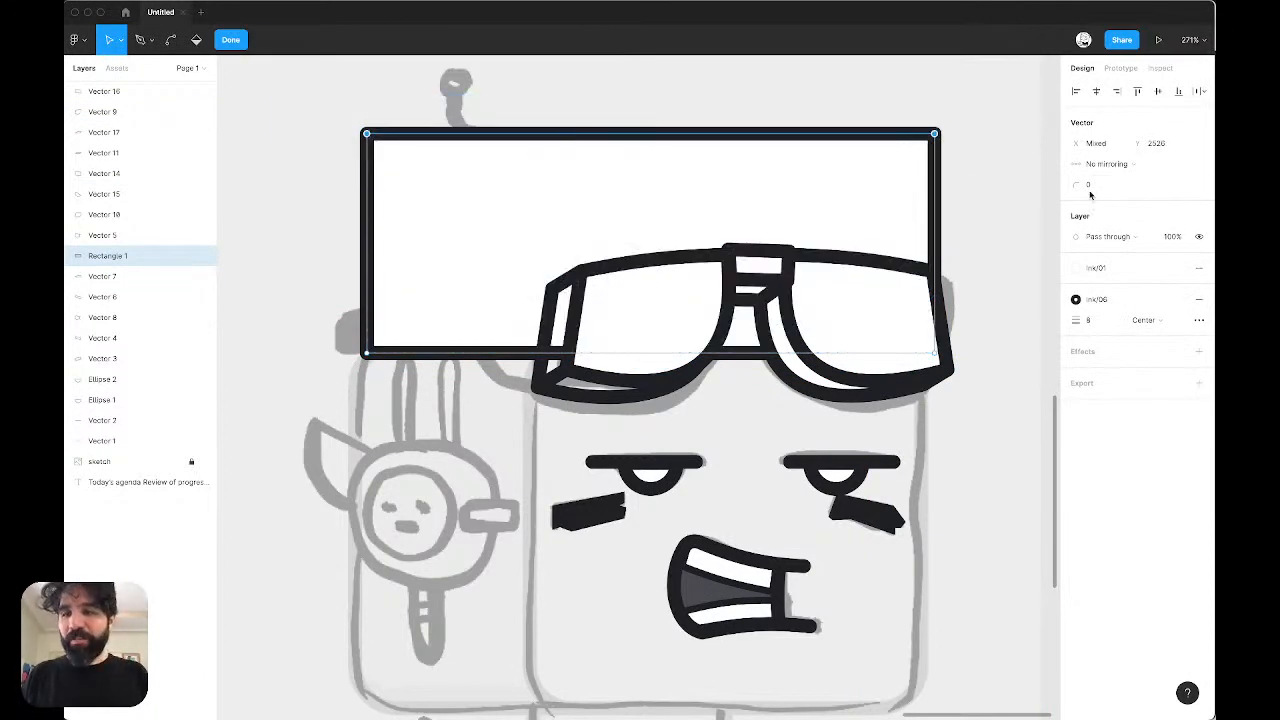
key("shift+Up")
key("shift+Up")
key("shift+Up")
key("shift+Up")
key("shift+Up")
key("shift+Up")
key("shift+Up")
key("shift+Up")
key("shift+Up")
key("shift+Up")
key("shift+Up")
key("shift+Up")
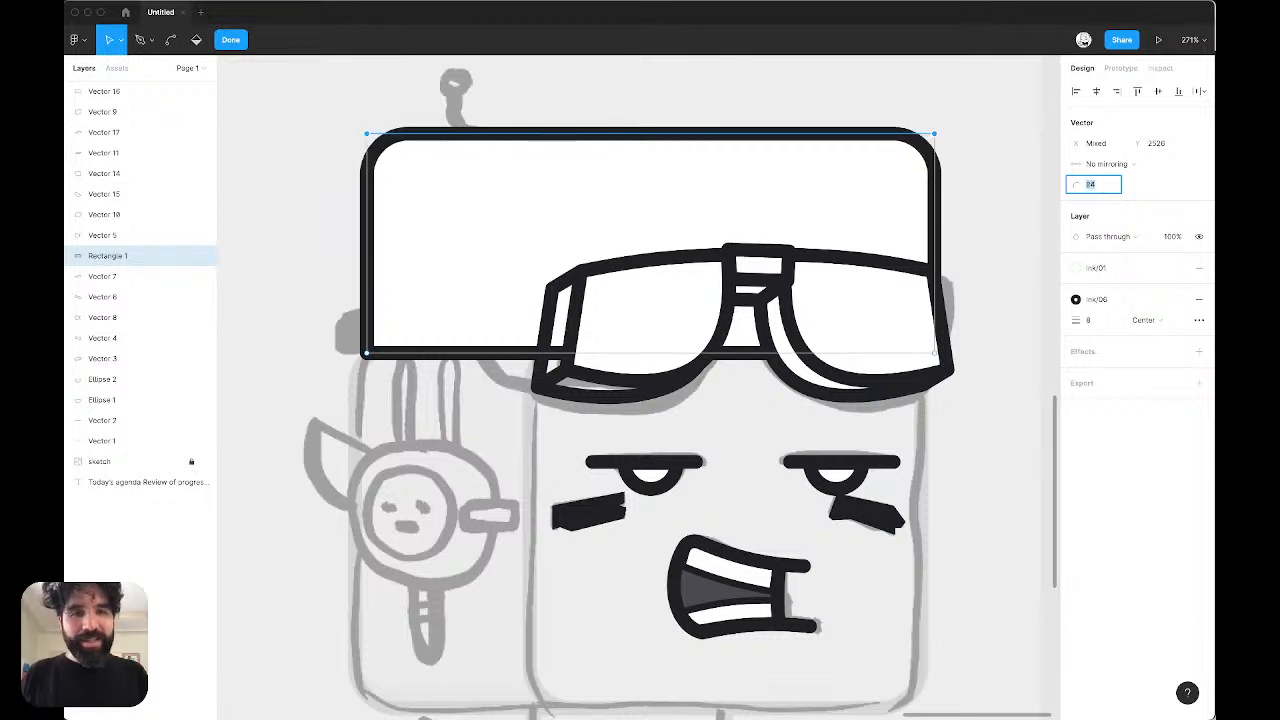
key("shift+Up")
key("shift+Up")
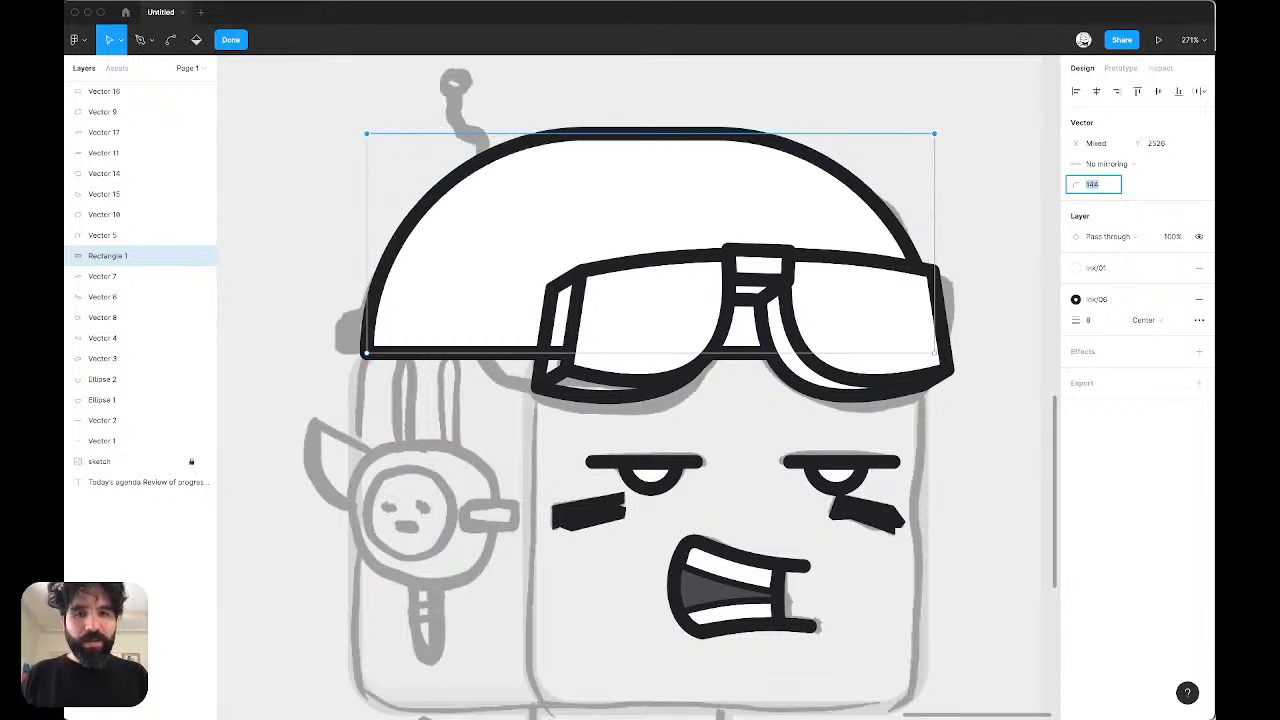
key("Escape")
key("Escape")
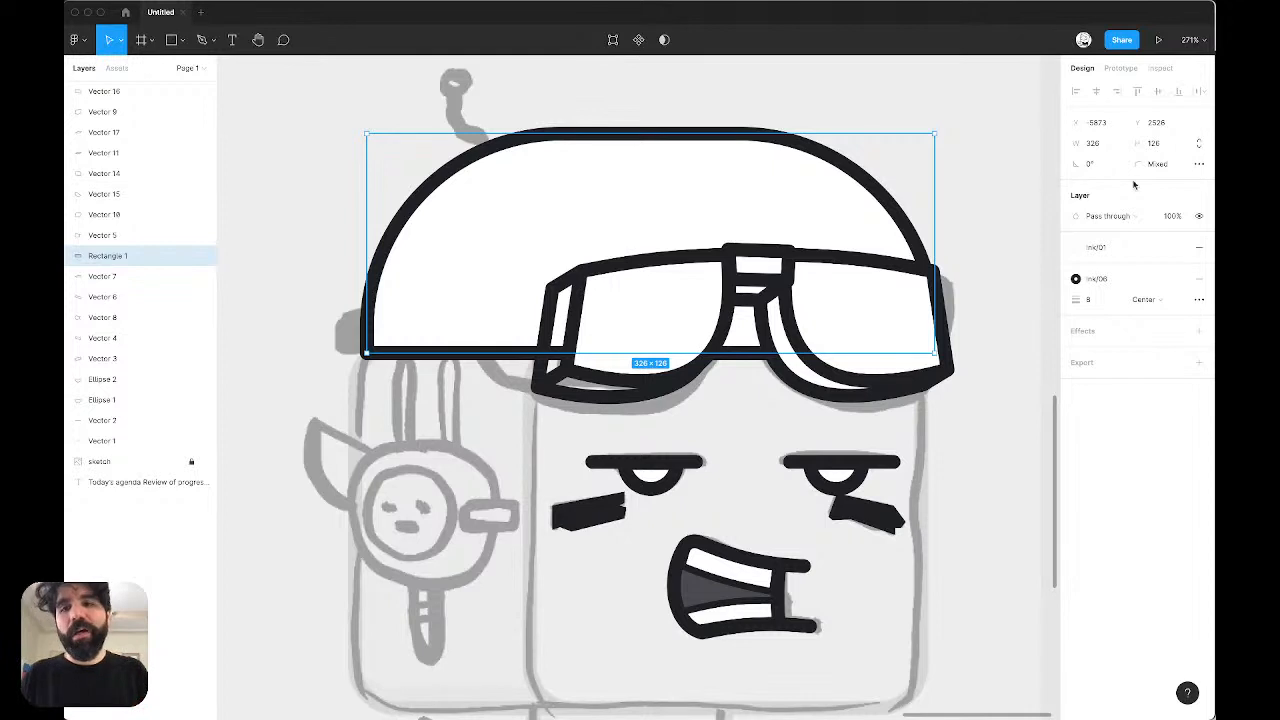
Step: Refit the helmet to 325 px wide and about 3 px further left, and remove its fill to reveal the sketch
left_click_drag(930, 211, 929, 211)
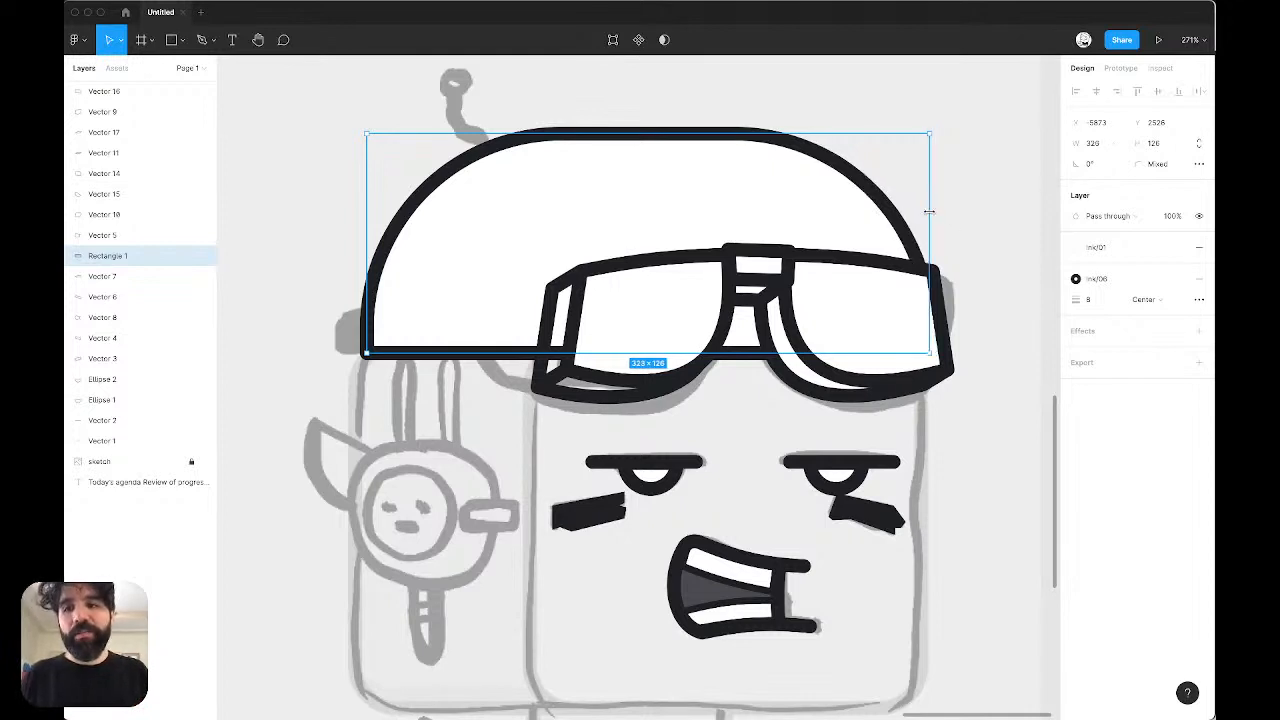
left_click(331, 260)
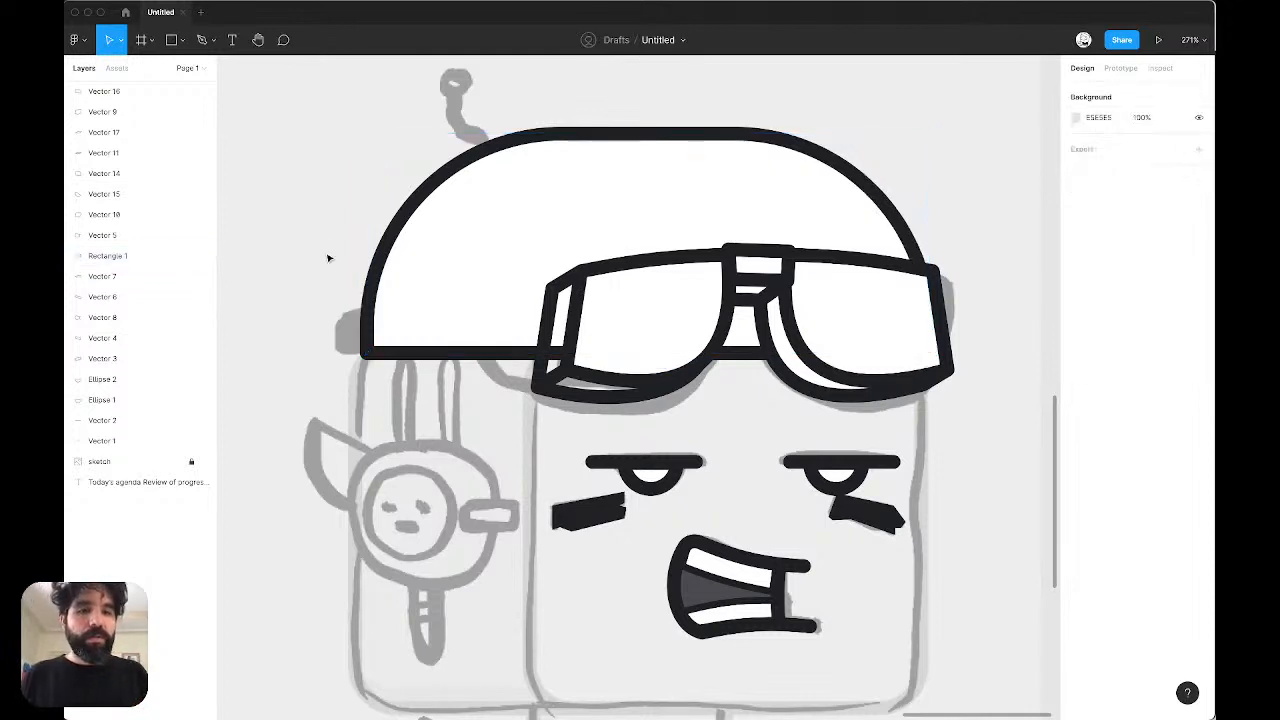
left_click(477, 271)
key("Left")
key("Left")
key("super+Right")
key("super+Right")
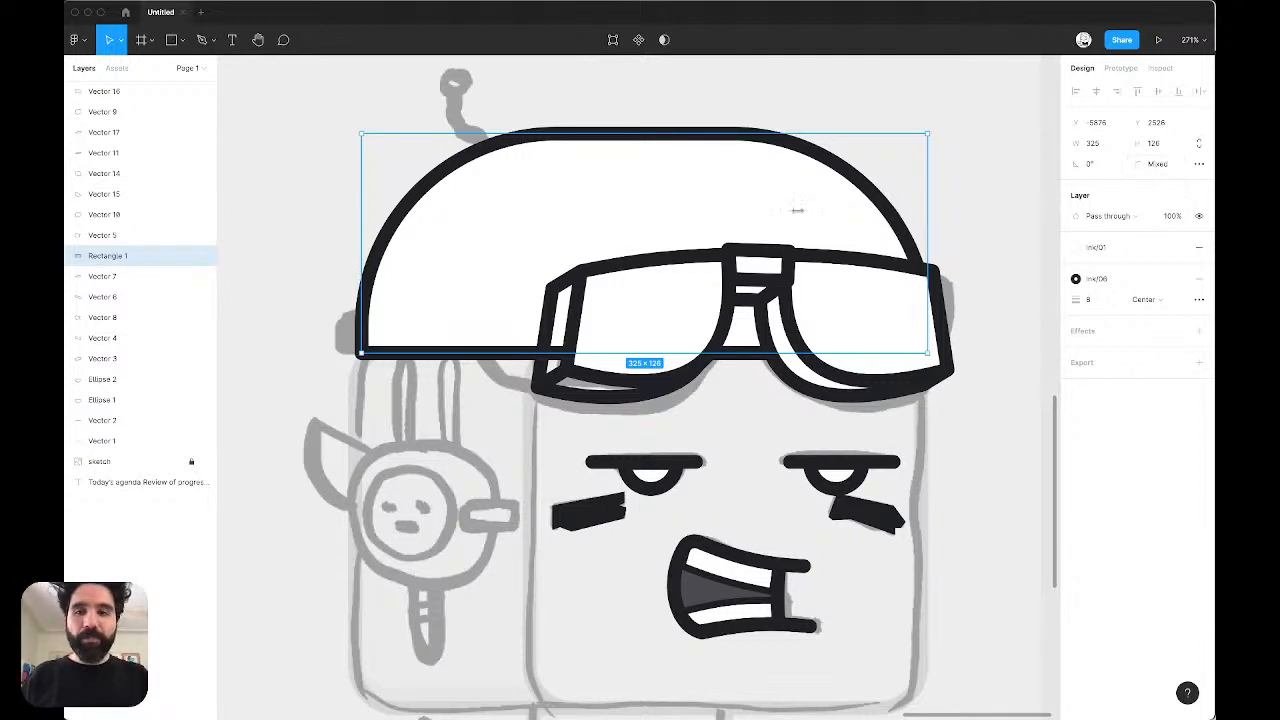
left_click(1199, 247)
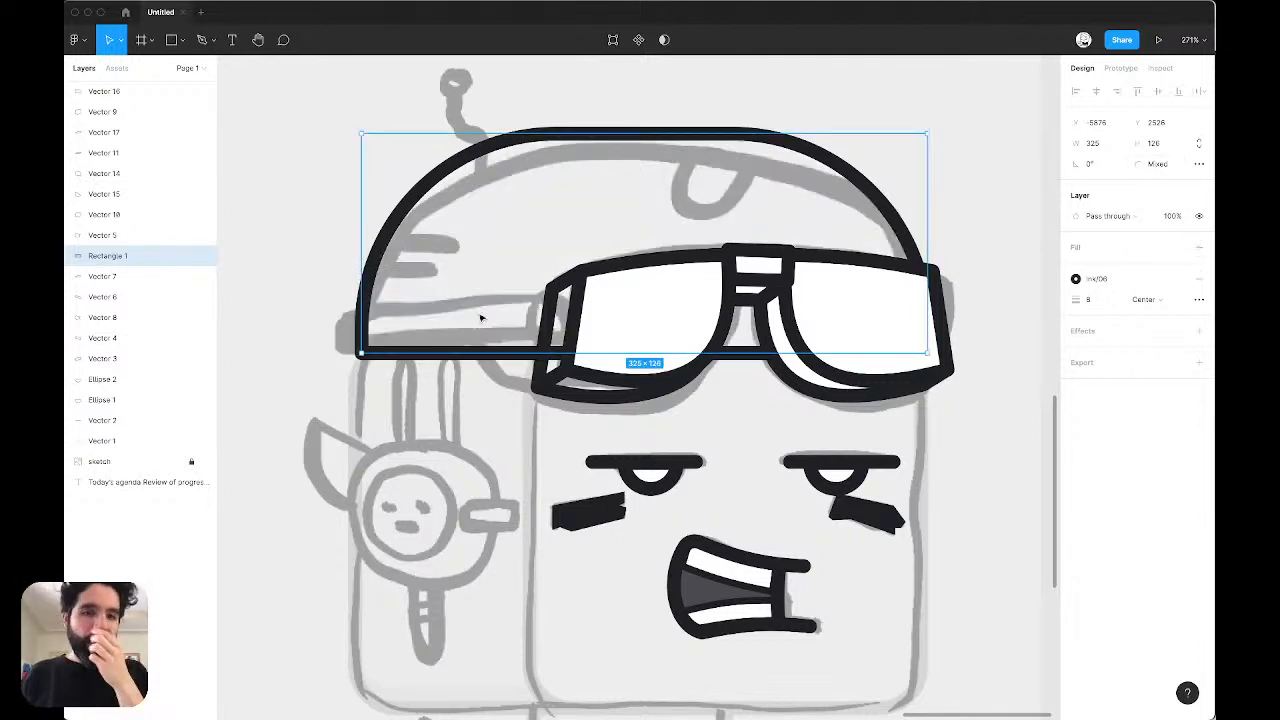
left_click(270, 278)
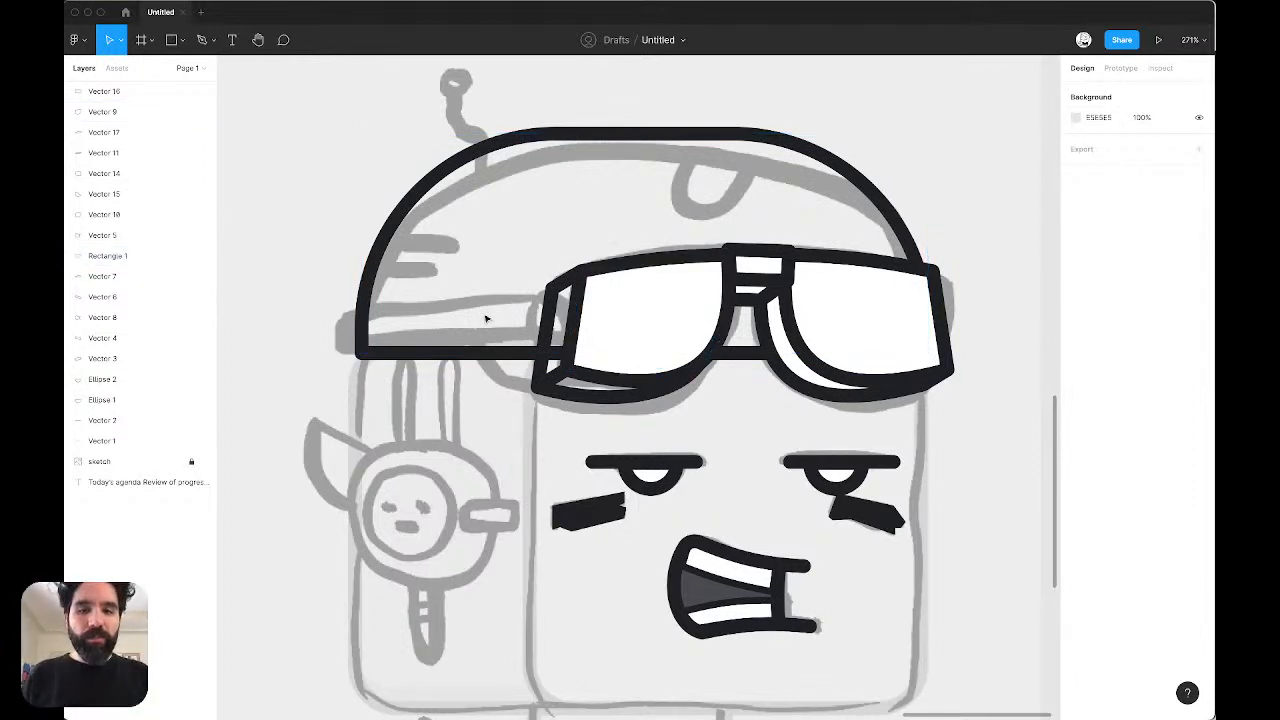
Step: Draw a 22 × 34 px rectangle over the sketched hinge beside the left lens and round its corners to 5
scroll(483, 317, "up", 5)
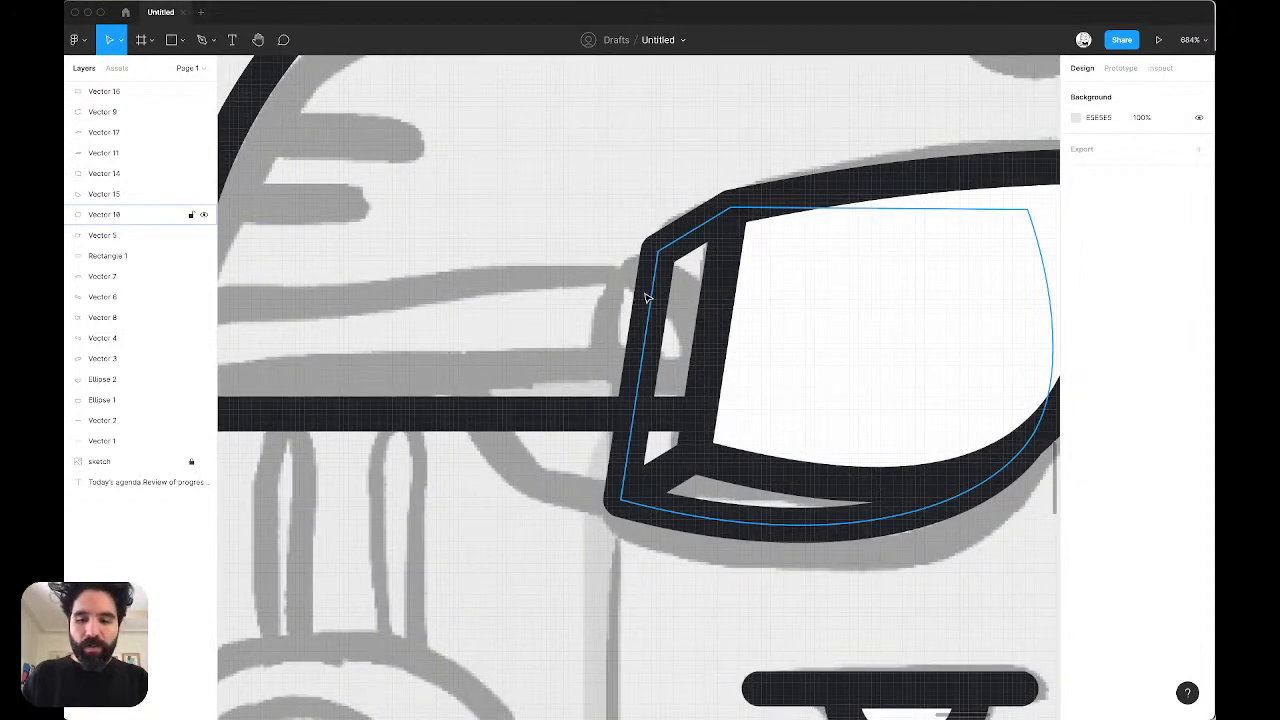
key("r")
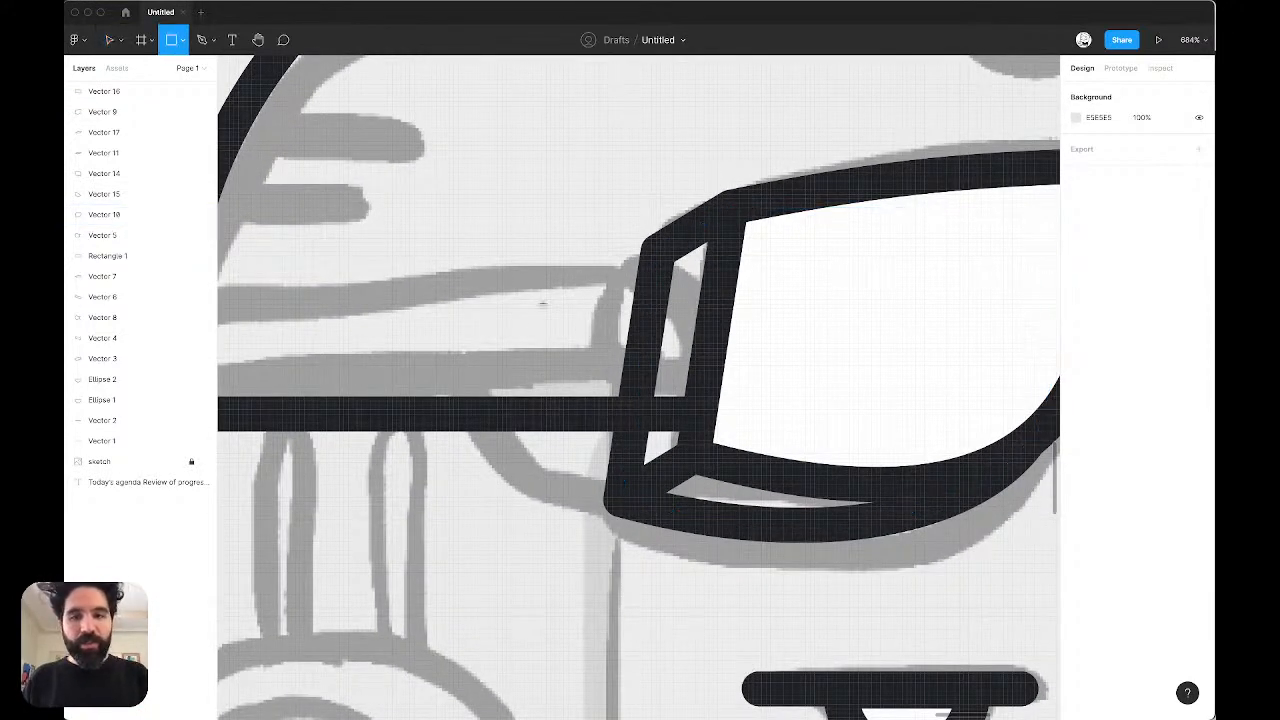
left_click_drag(590, 259, 684, 409)
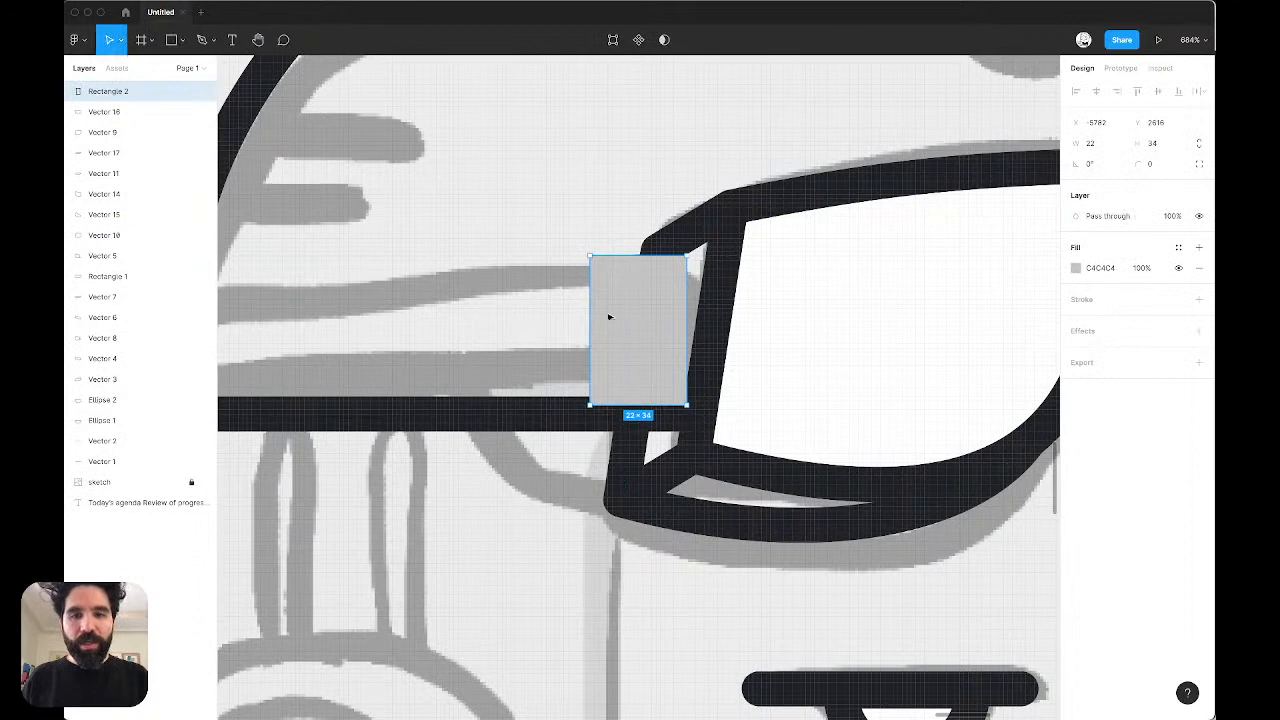
left_click_drag(609, 317, 598, 319)
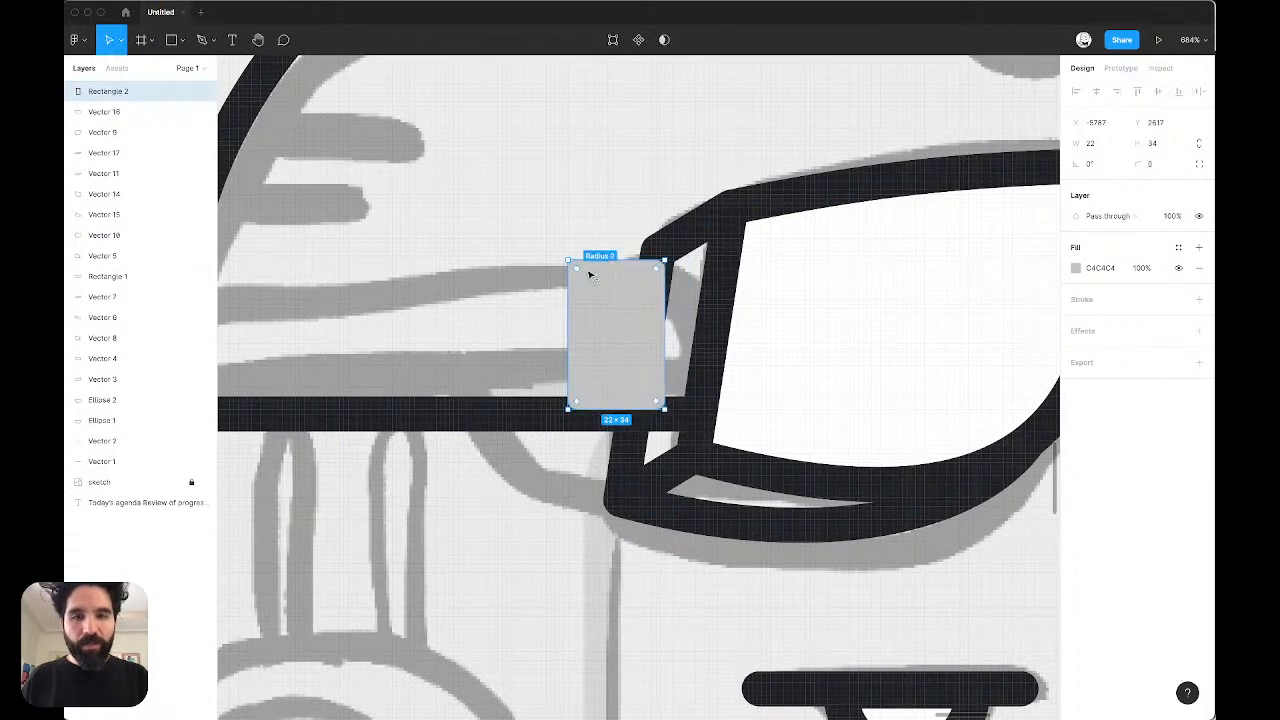
left_click_drag(591, 271, 603, 275)
scroll(603, 275, "down", 5)
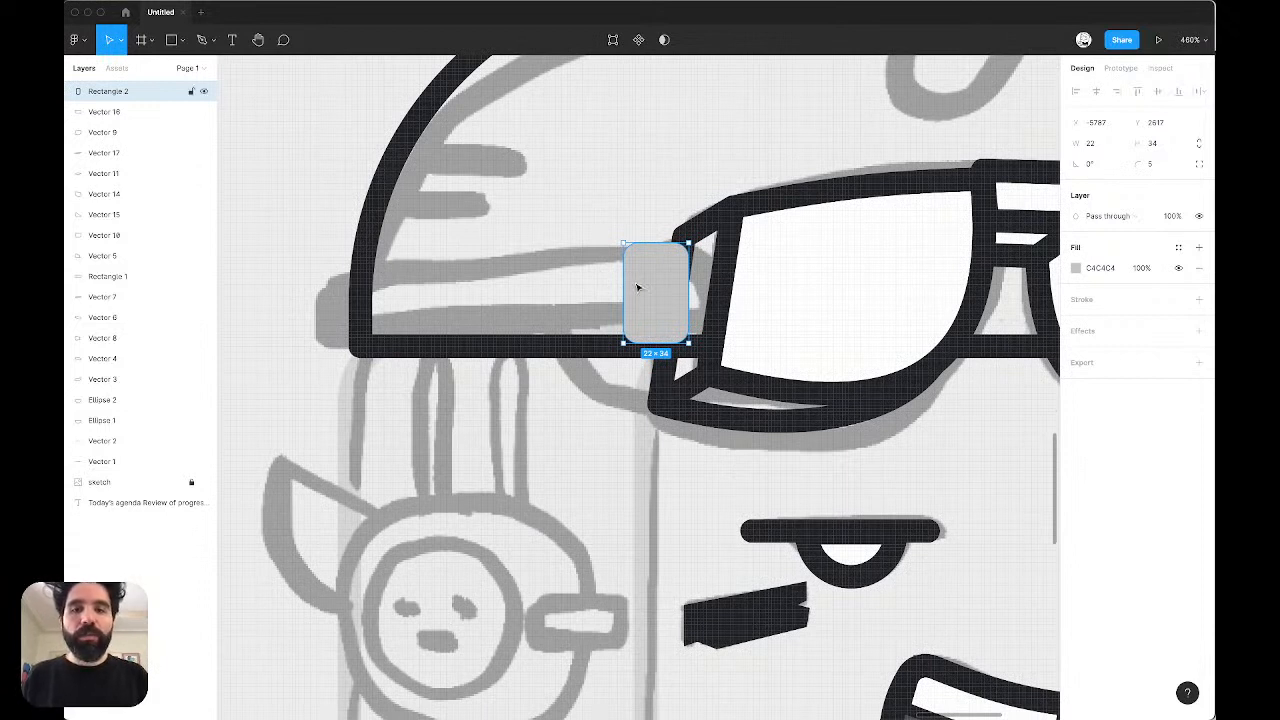
Step: Give the hinge rectangle an ink/06 stroke, 8 px thick and aligned to the center
left_click(1178, 299)
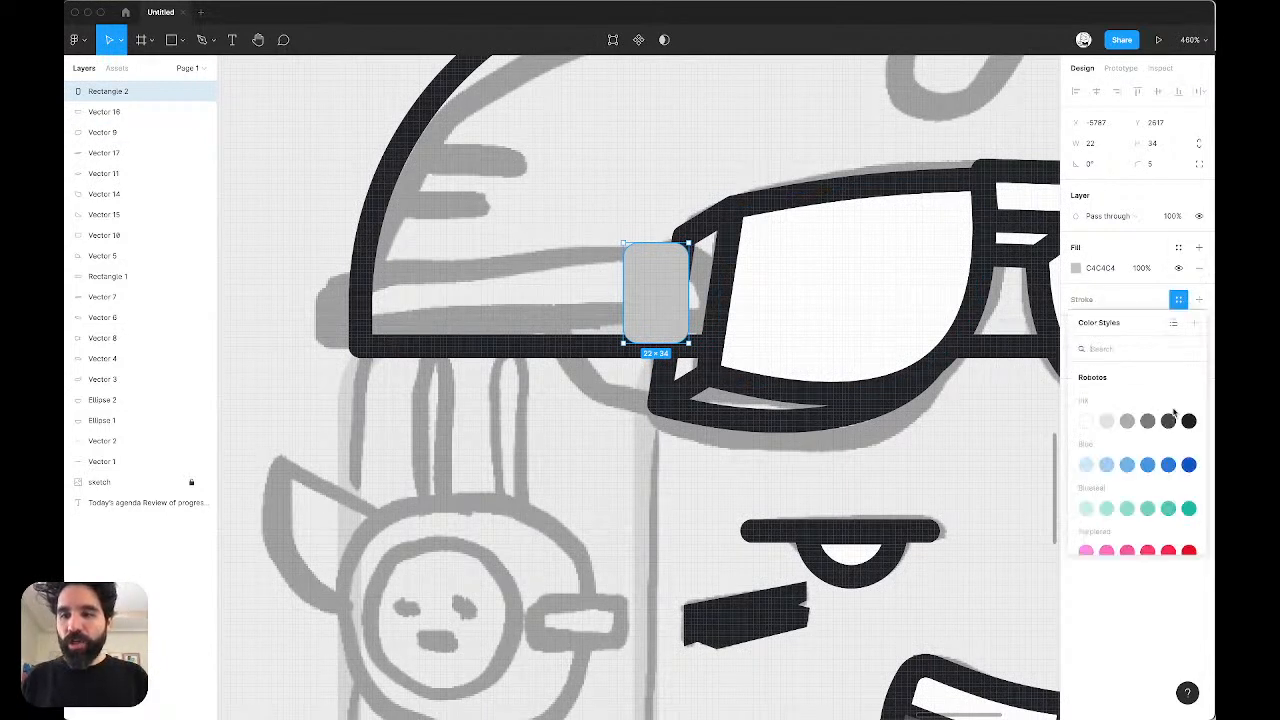
left_click(1189, 421)
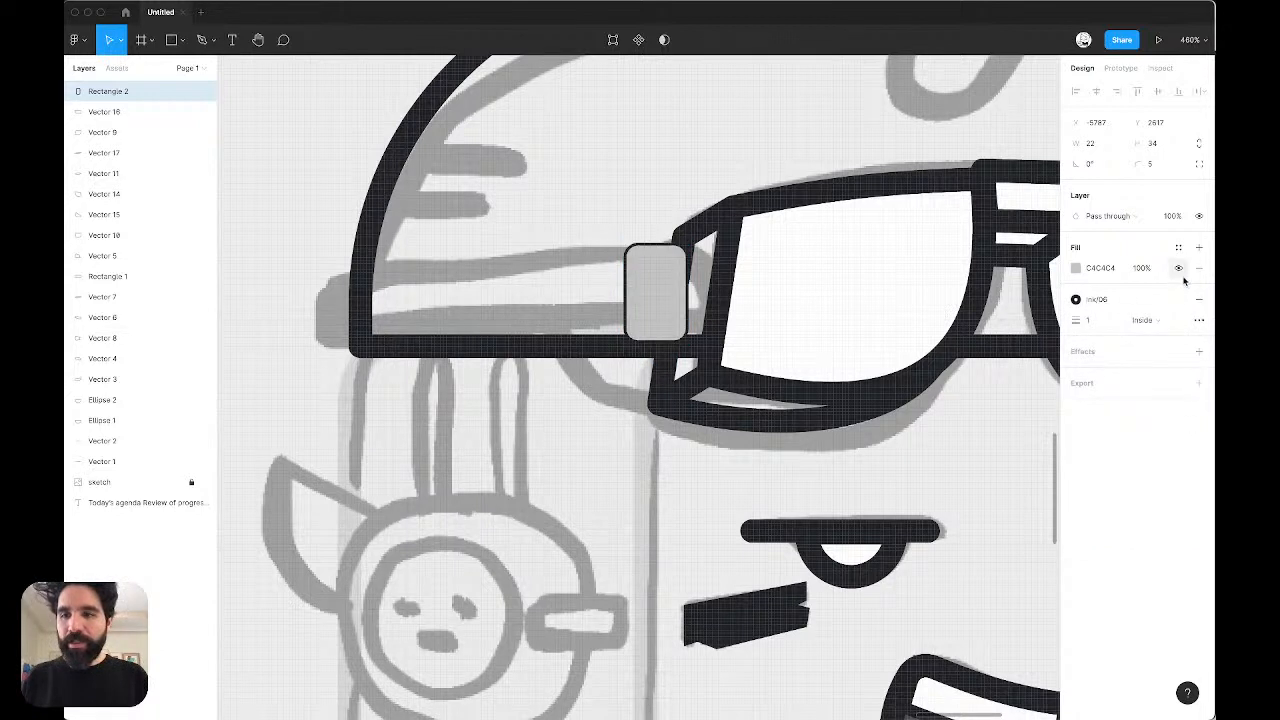
left_click(1098, 322)
type("8")
key("Return")
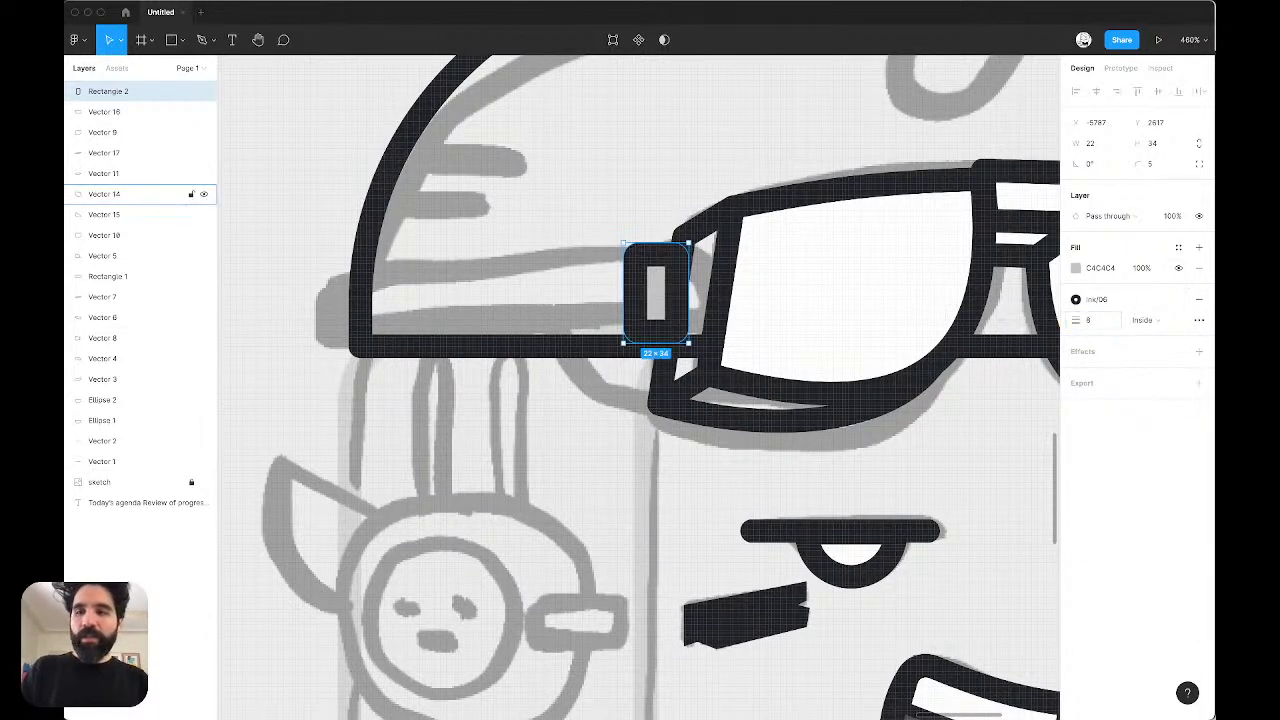
left_click(1157, 320)
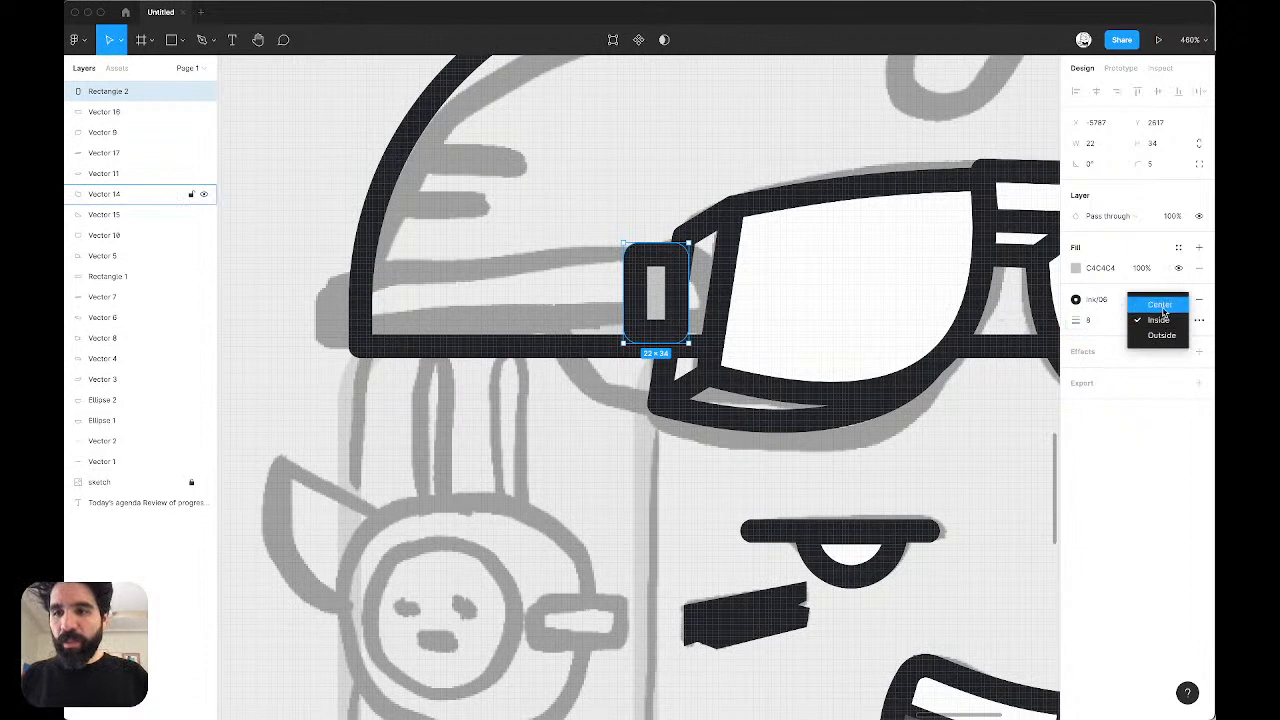
left_click(1160, 304)
Step: Apply the white ink/01 color style to the hinge rectangle's fill
left_click(1076, 268)
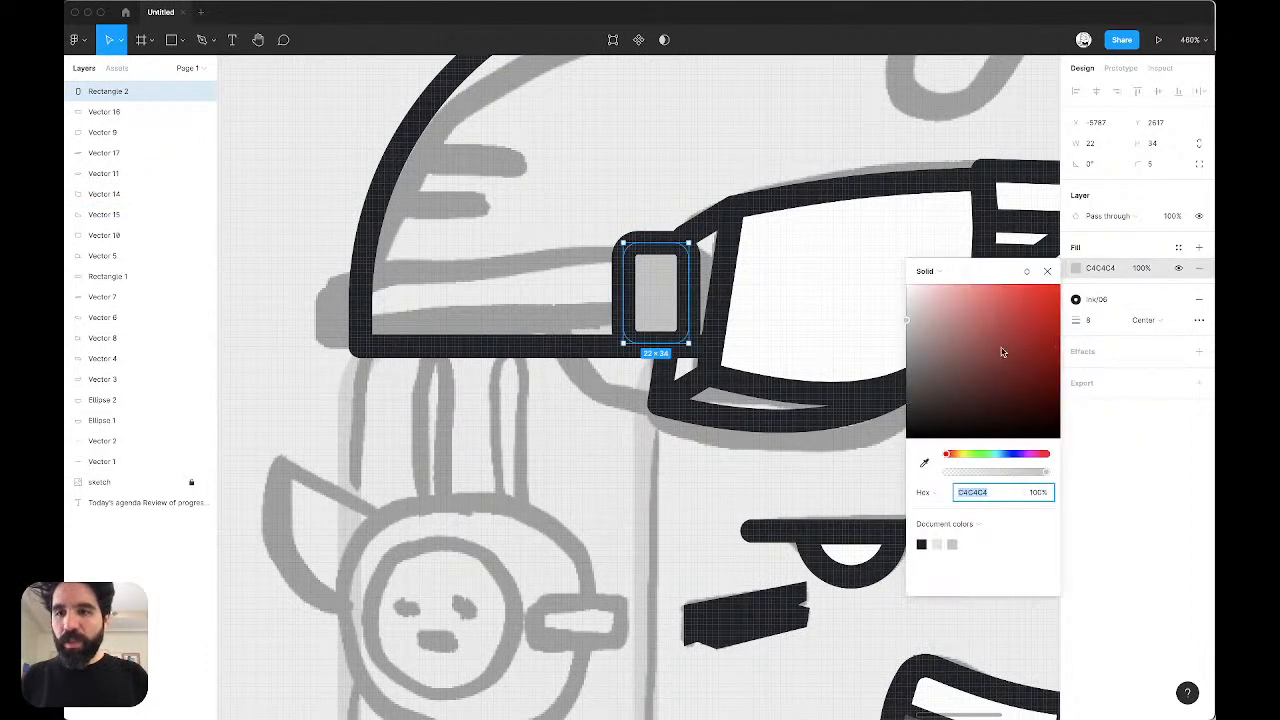
left_click(1178, 247)
left_click(1088, 368)
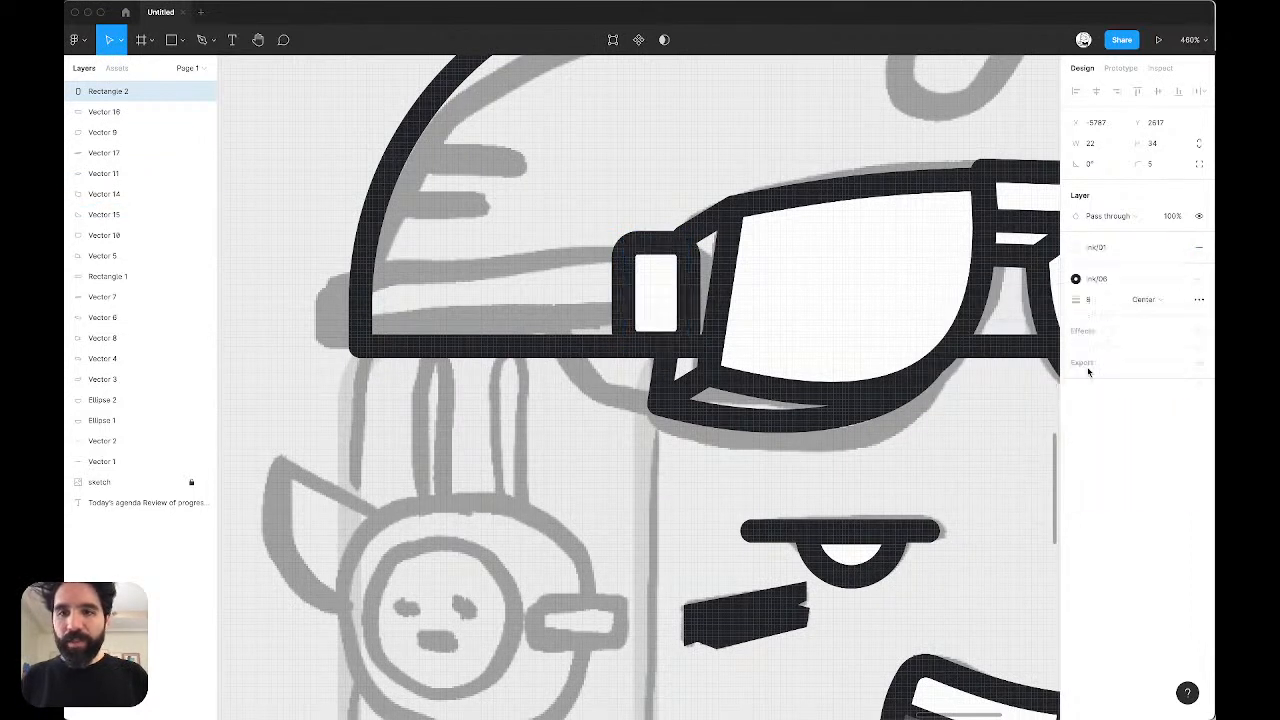
left_click(626, 200)
Step: Duplicate the hinge block as a 100 × 34 px temple arm to its left and lower the arm's upper-left point about 16 px
left_click(655, 302)
left_click_drag(655, 302, 326, 292)
double_click(327, 292)
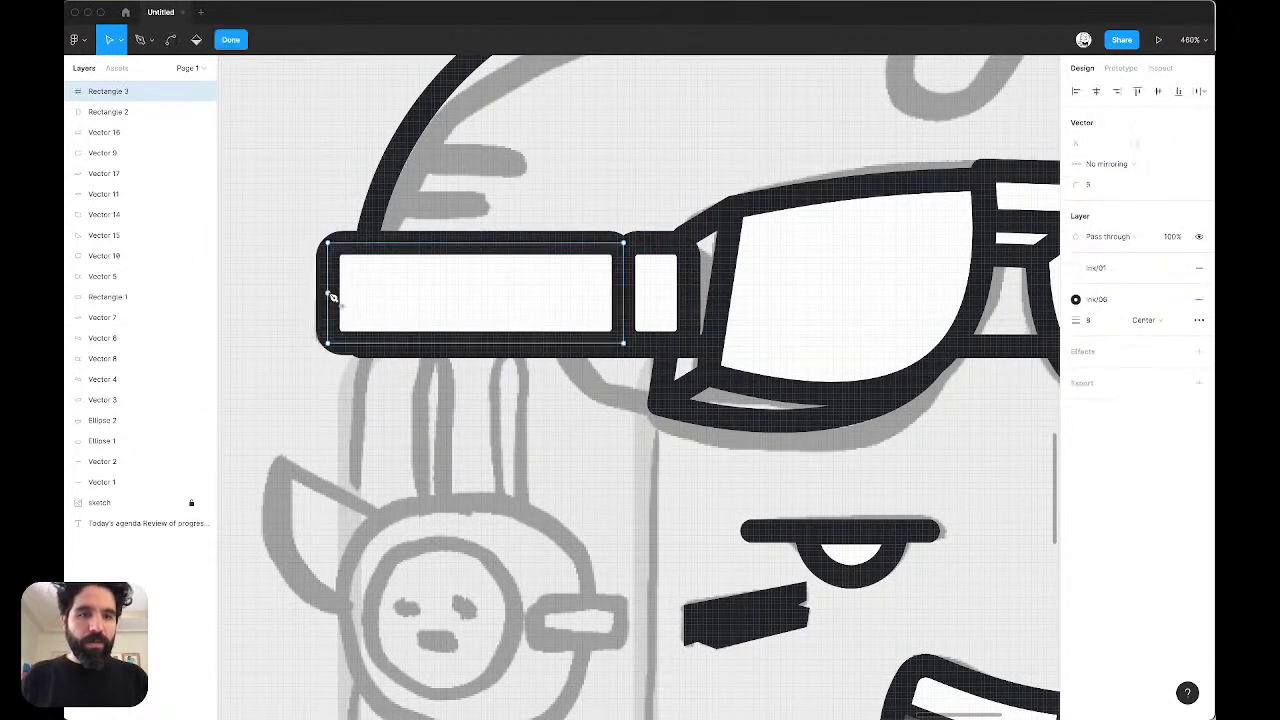
left_click_drag(294, 172, 384, 287)
key("shift+Down")
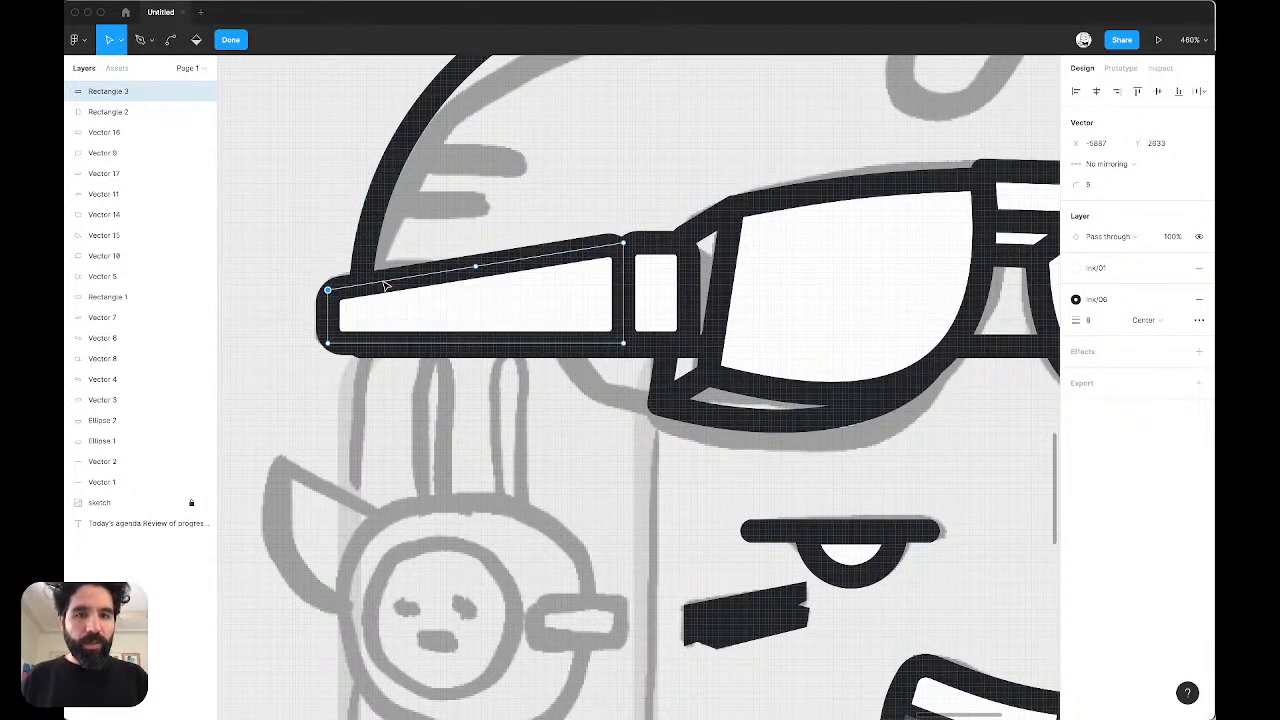
key("Escape")
key("Escape")
key("Escape")
scroll(607, 233, "down", 5)
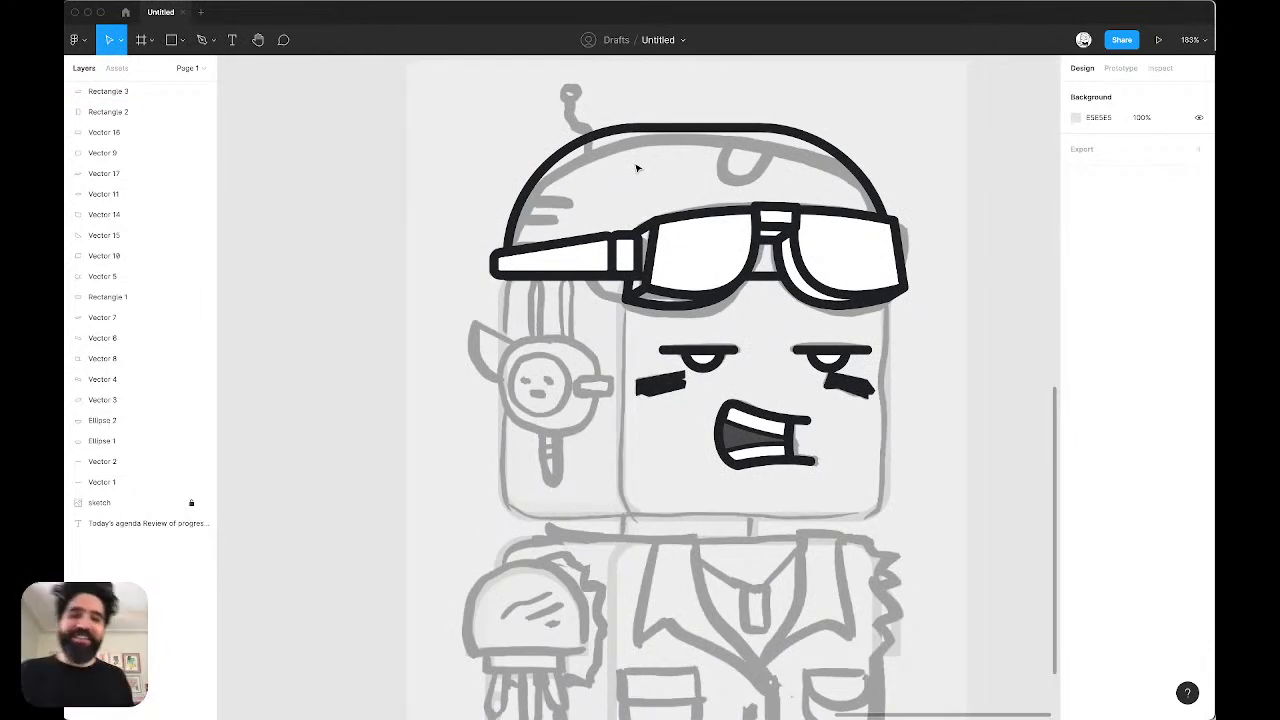
Step: Move the hinge block's upper-right corner point about 5 px right so that side slants parallel to the lens frame
scroll(635, 225, "up", 10)
left_click(581, 432)
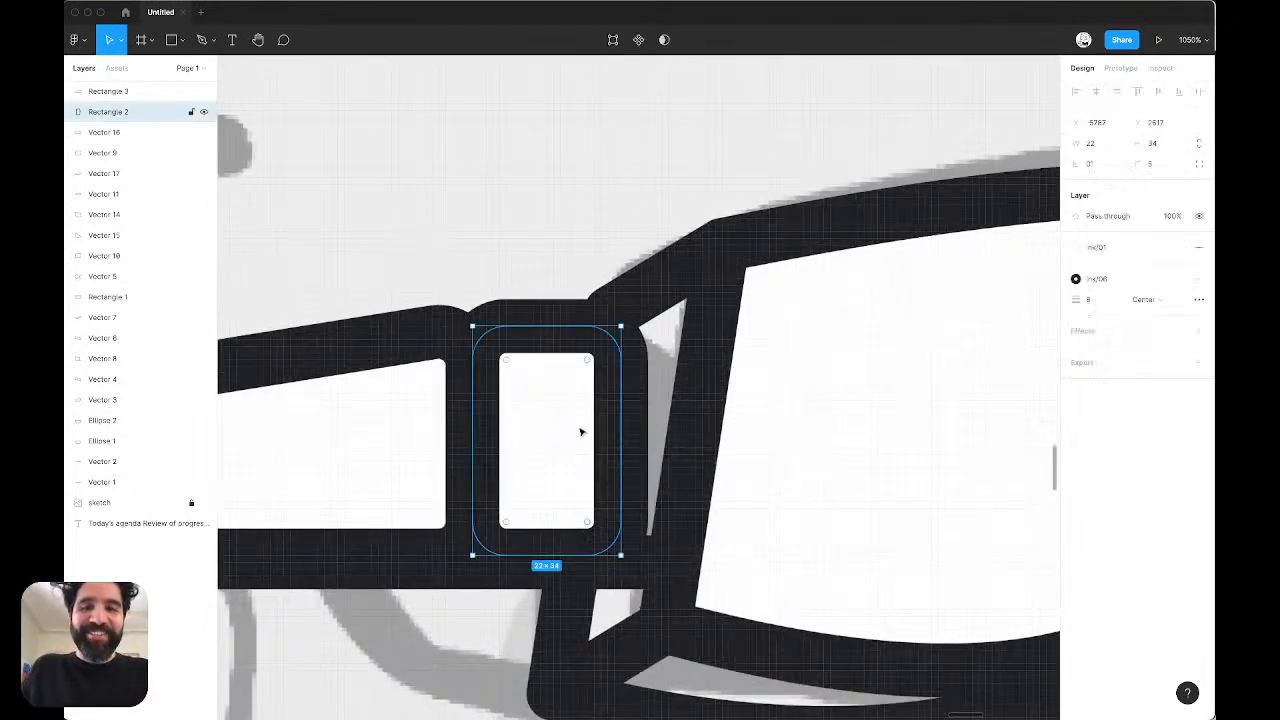
double_click(581, 432)
left_click_drag(588, 263, 687, 355)
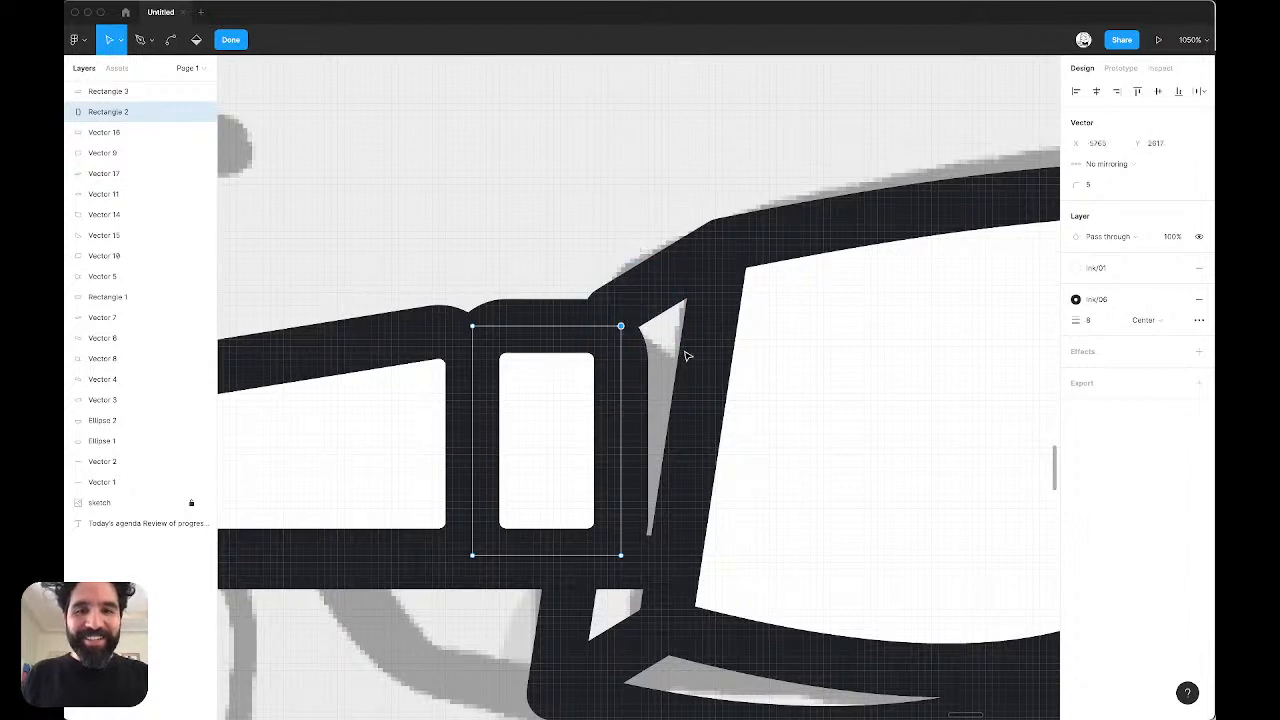
key("Right")
key("Right")
key("Right")
key("Right")
key("Right")
key("Left")
key("Left")
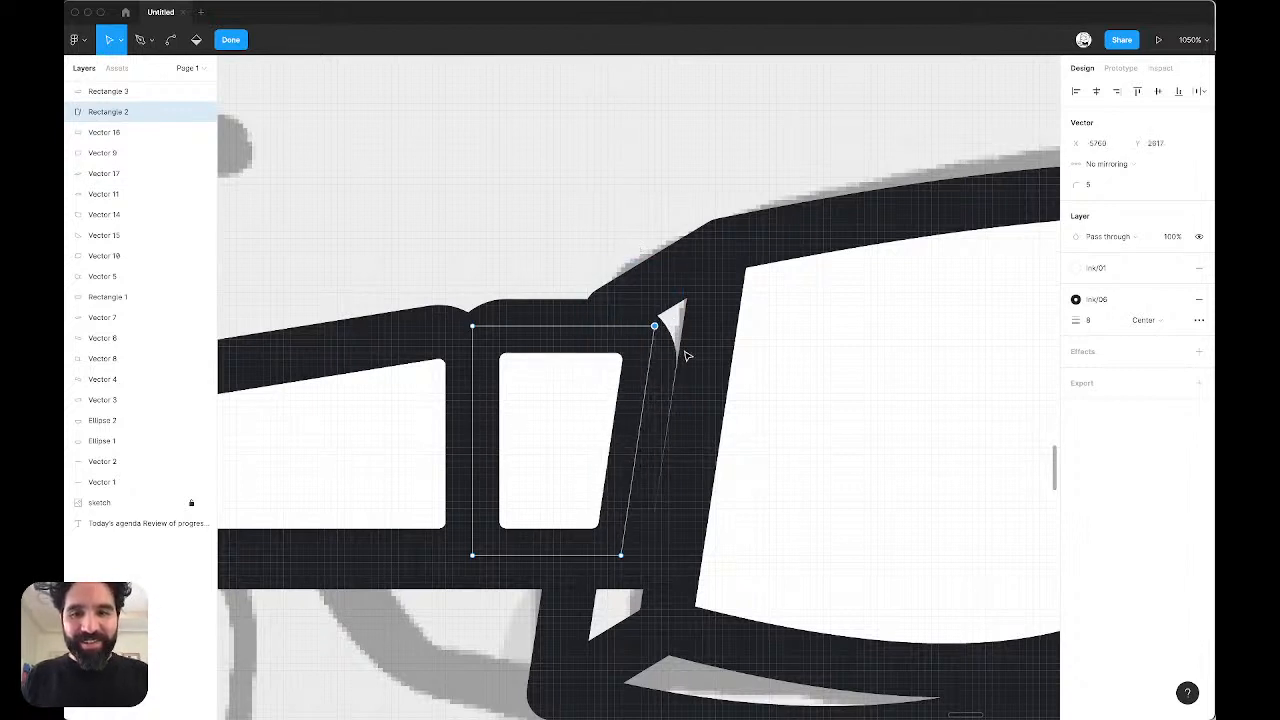
Step: Shift both points of the hinge block's slanted side about 2 px left, making the block 24 px wide
left_click_drag(757, 257, 588, 608)
key("Left")
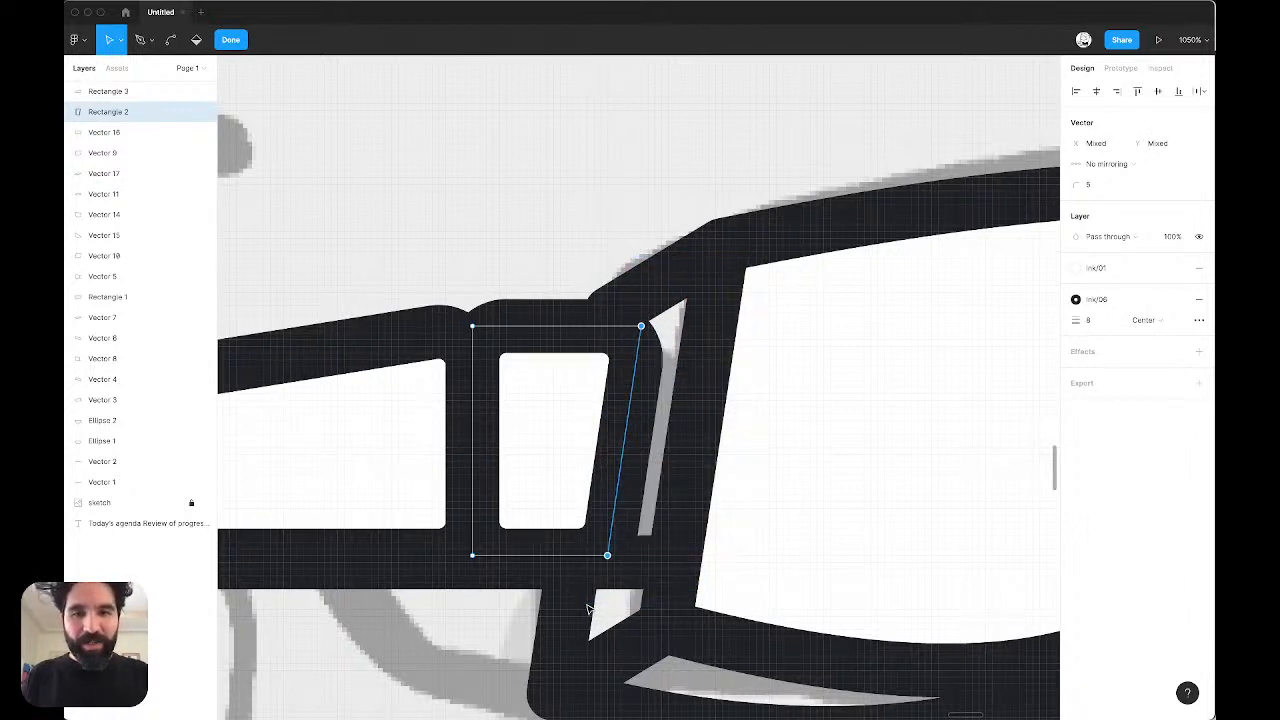
scroll(440, 194, "down", 5)
key("Escape")
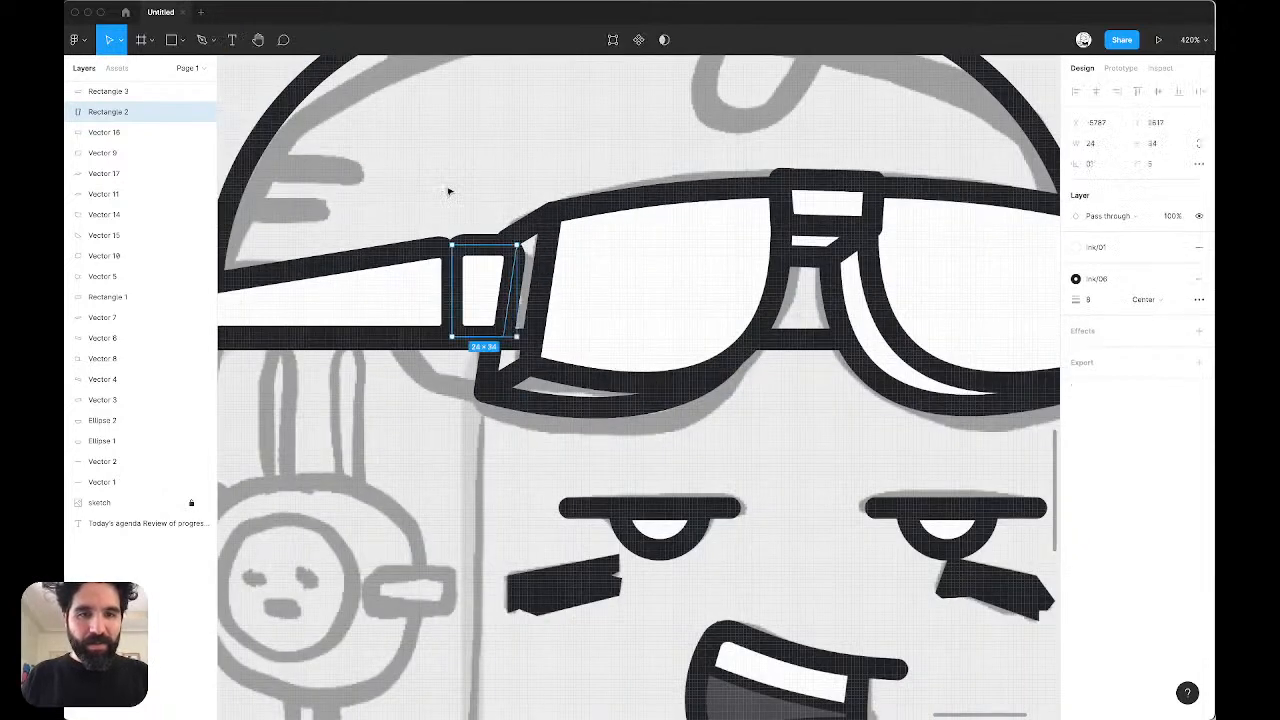
scroll(448, 191, "down", 4)
key("Escape")
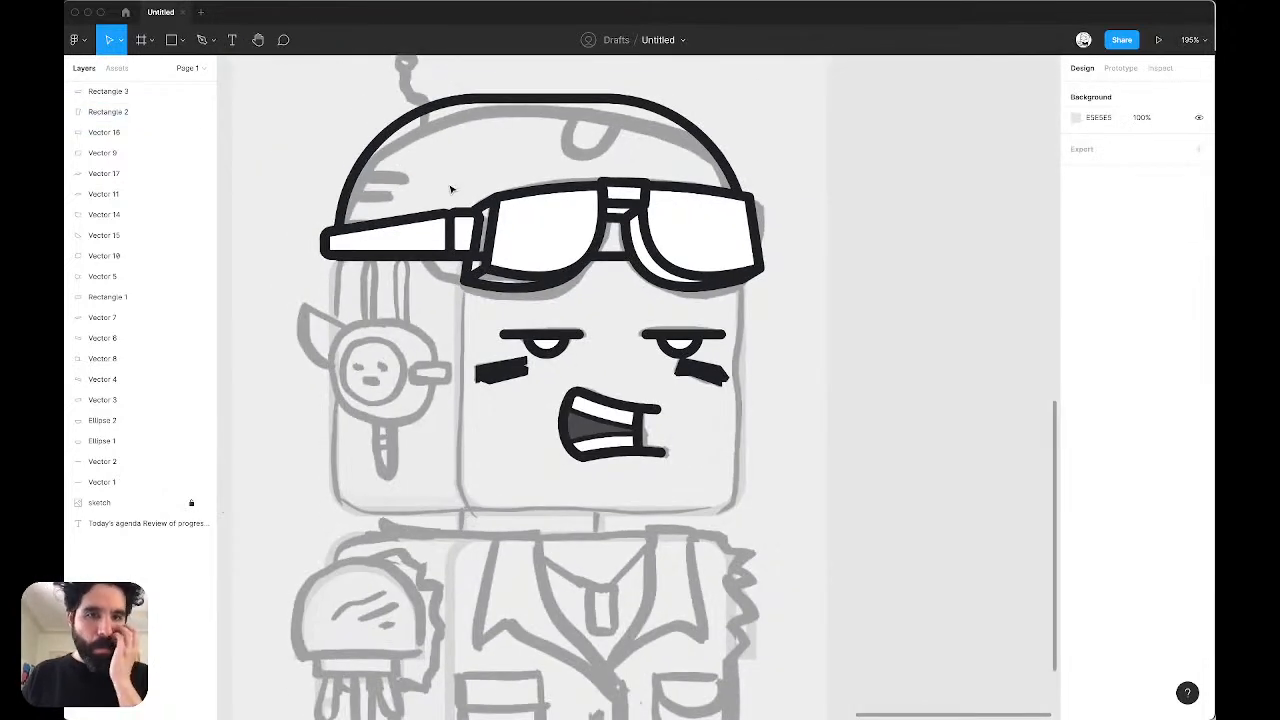
Step: Examine in outline view how the temple arm, hinge block and lens frame paths meet, and restore the normal view
scroll(428, 246, "up", 10)
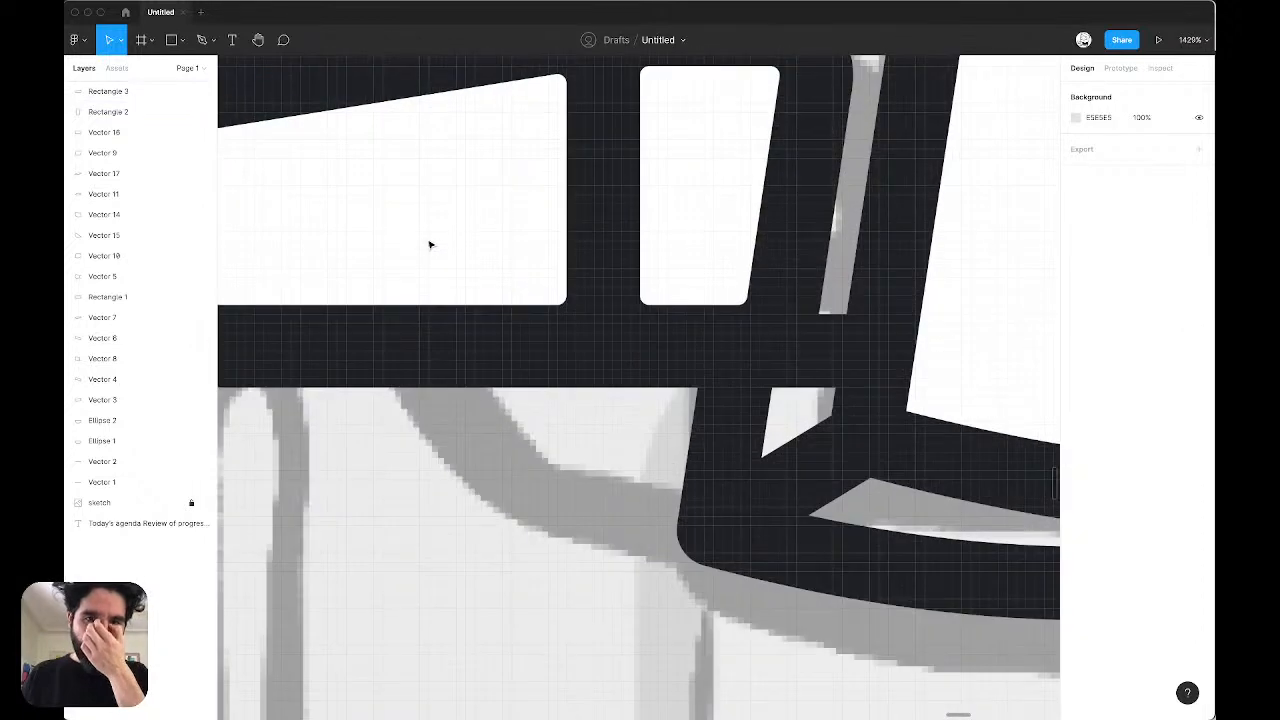
left_click(500, 189)
key("super+y")
scroll(500, 185, "up", 2)
scroll(500, 185, "down", 2)
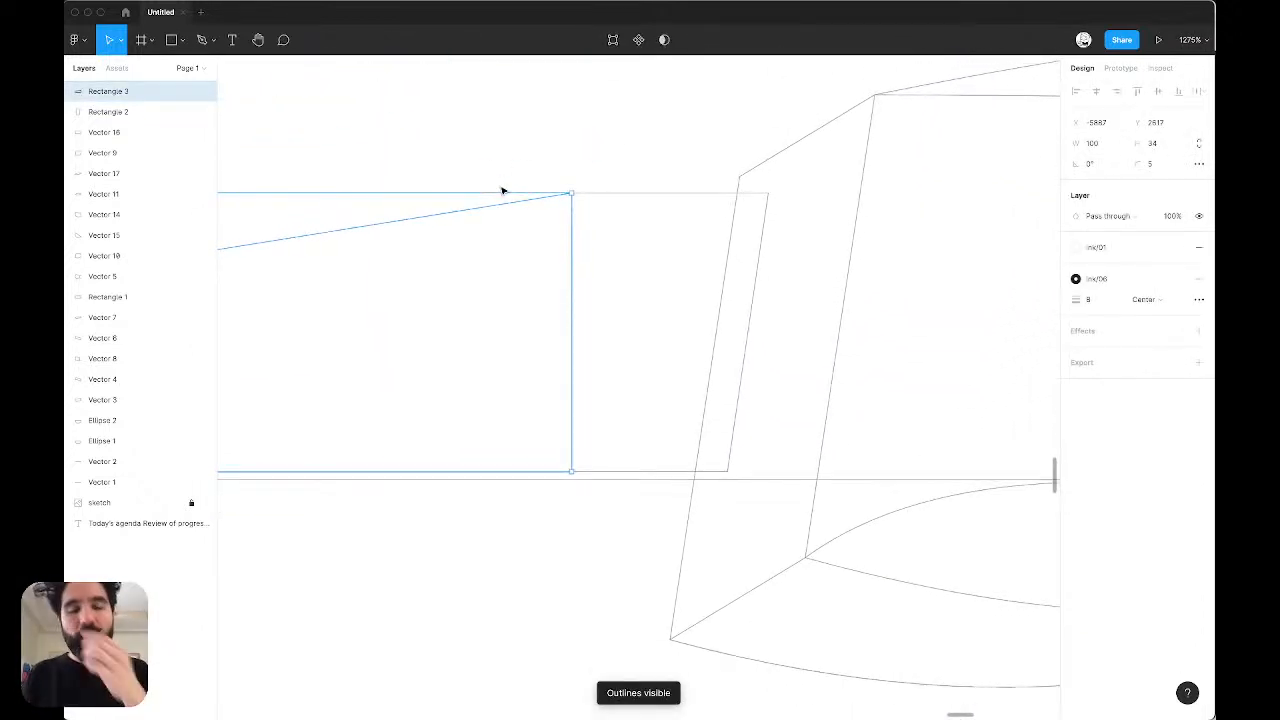
scroll(500, 187, "down", 3)
key("super+y")
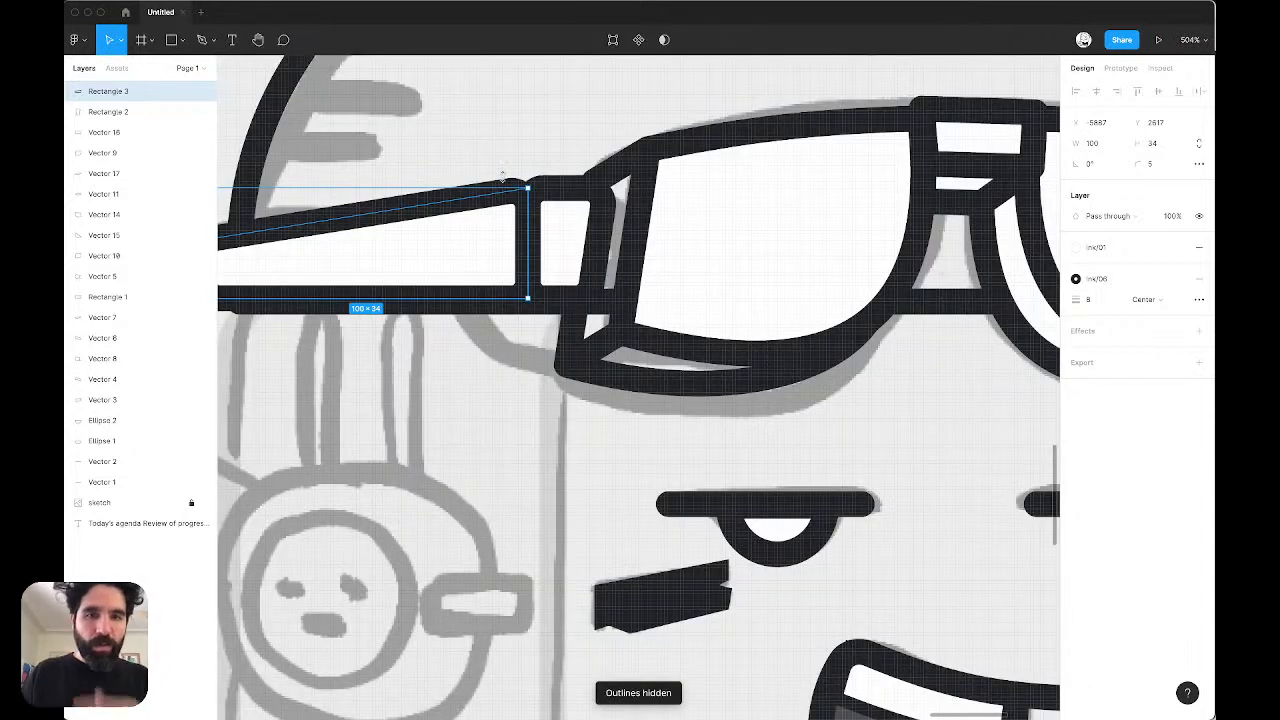
left_click(490, 152)
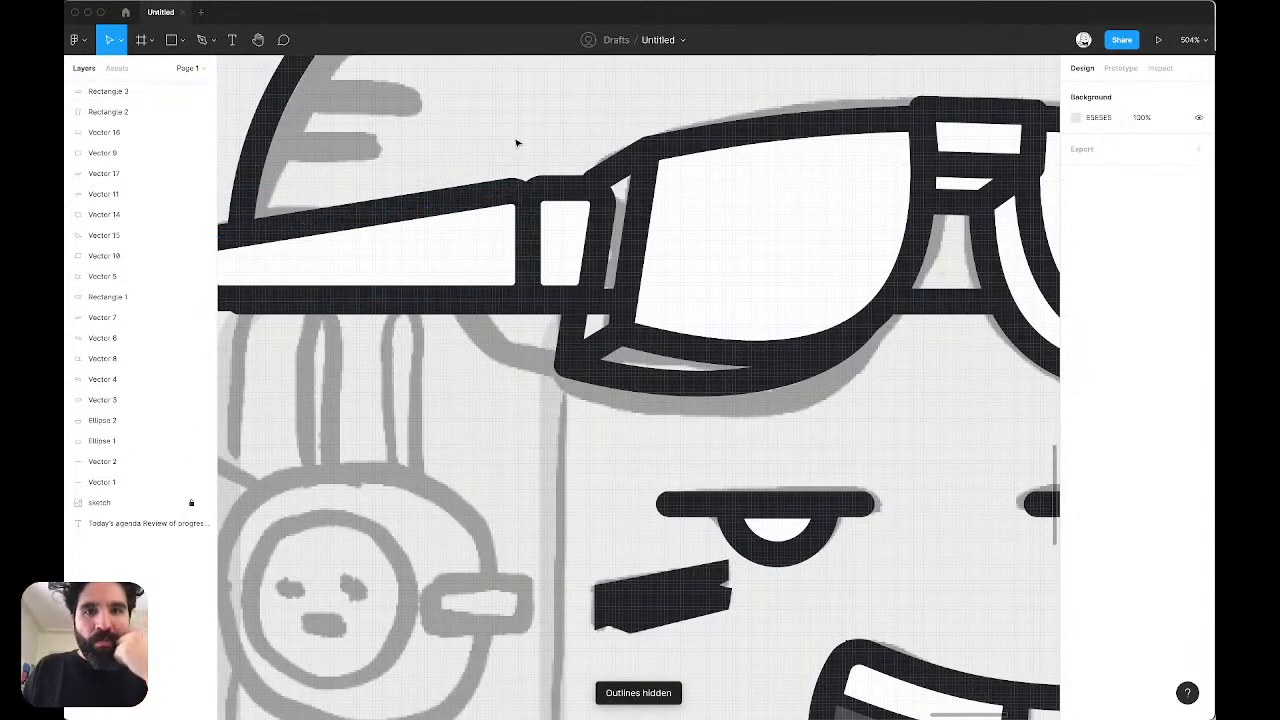
Step: Move the helmet shape down about 12 px, below the temple arm's lower edge
scroll(517, 140, "down", 5)
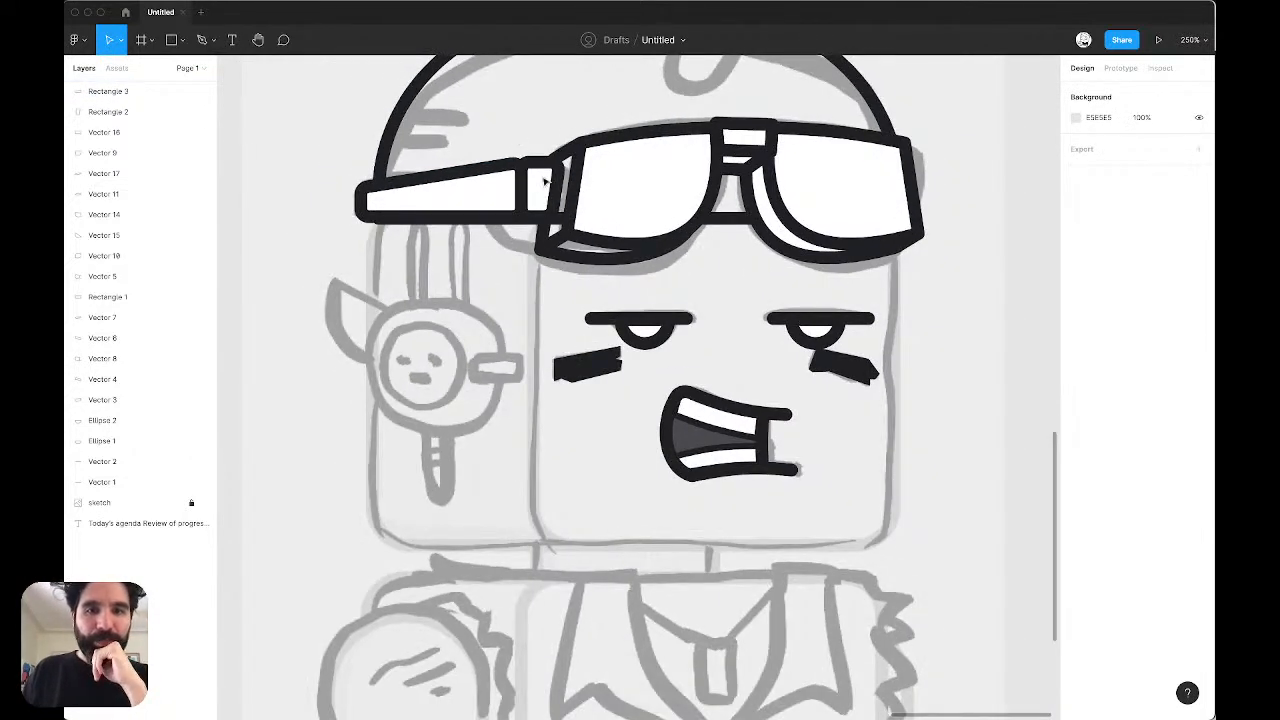
scroll(545, 181, "up", 5)
left_click_drag(543, 220, 540, 271)
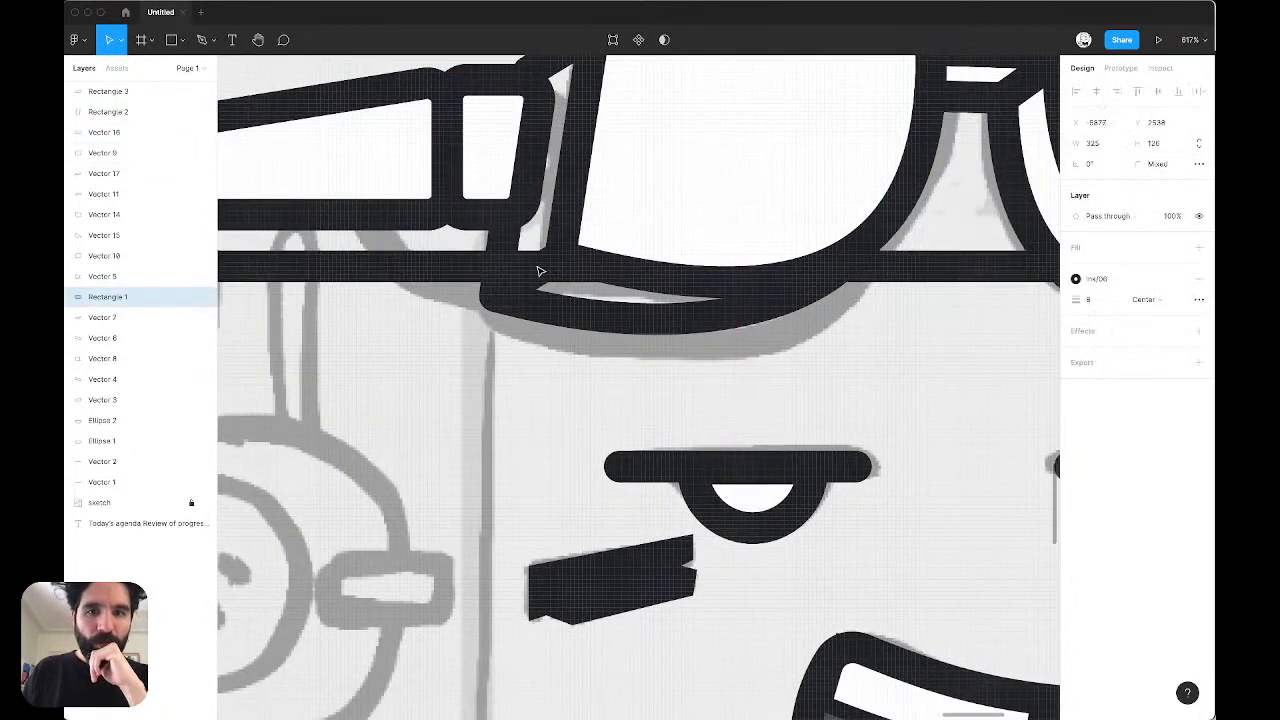
Step: Undo the last downward move of the helmet shape
key("ctrl+z")
scroll(538, 270, "down", 8)
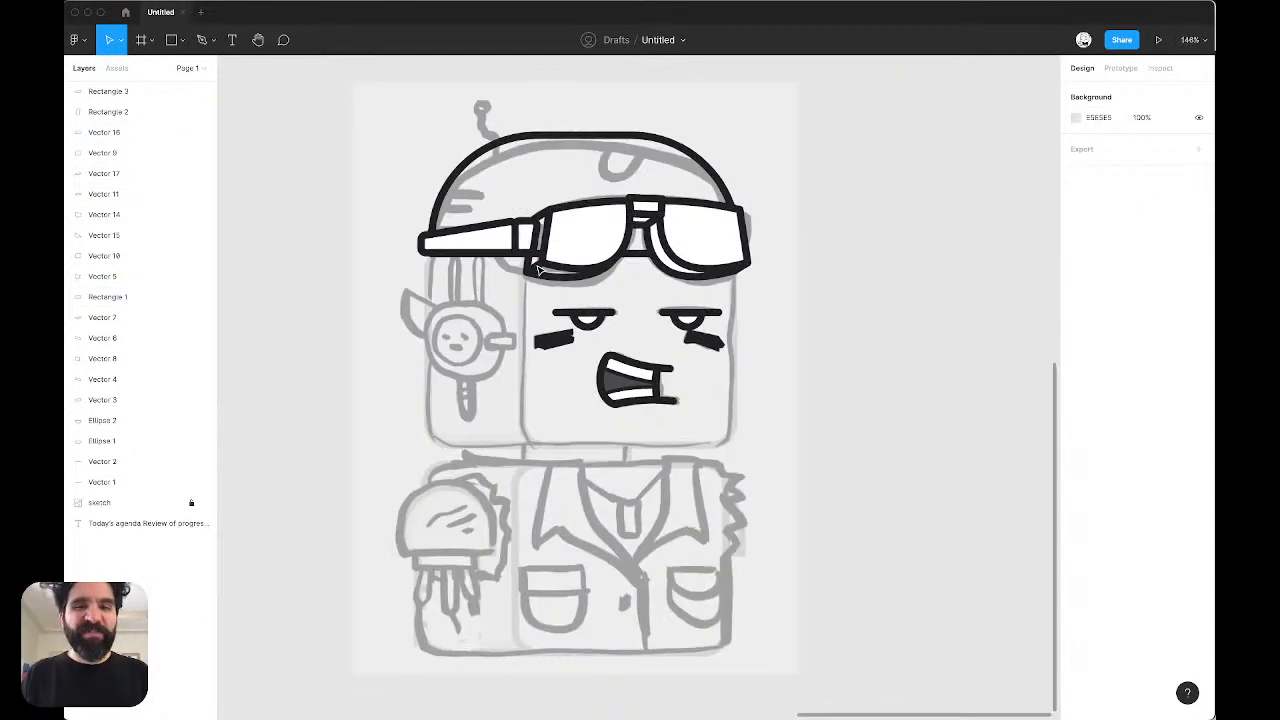
scroll(496, 273, "up", 5)
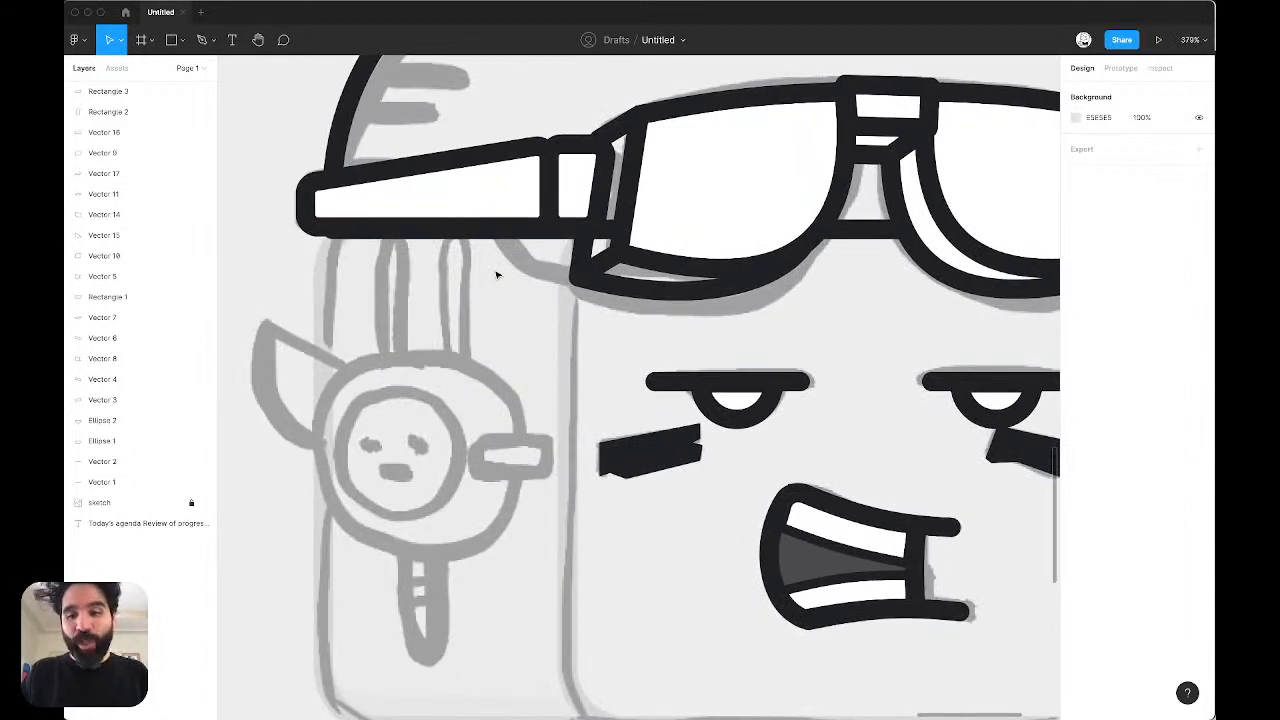
Step: Draw a 48 px circle where the temple arm meets the hinge block and fill it with the Ink/01 style
key("o")
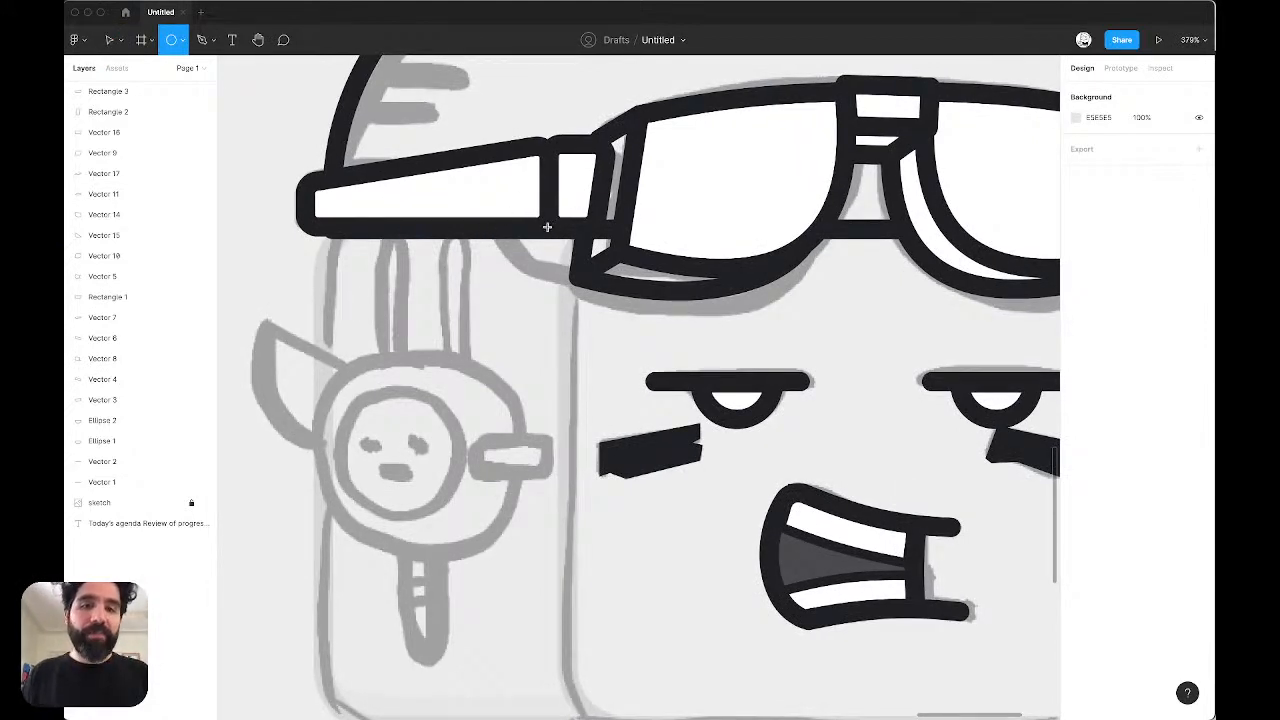
mouse_move(547, 227)
left_mouse_down()
mouse_move(606, 283)
mouse_move(555, 258)
left_mouse_up()
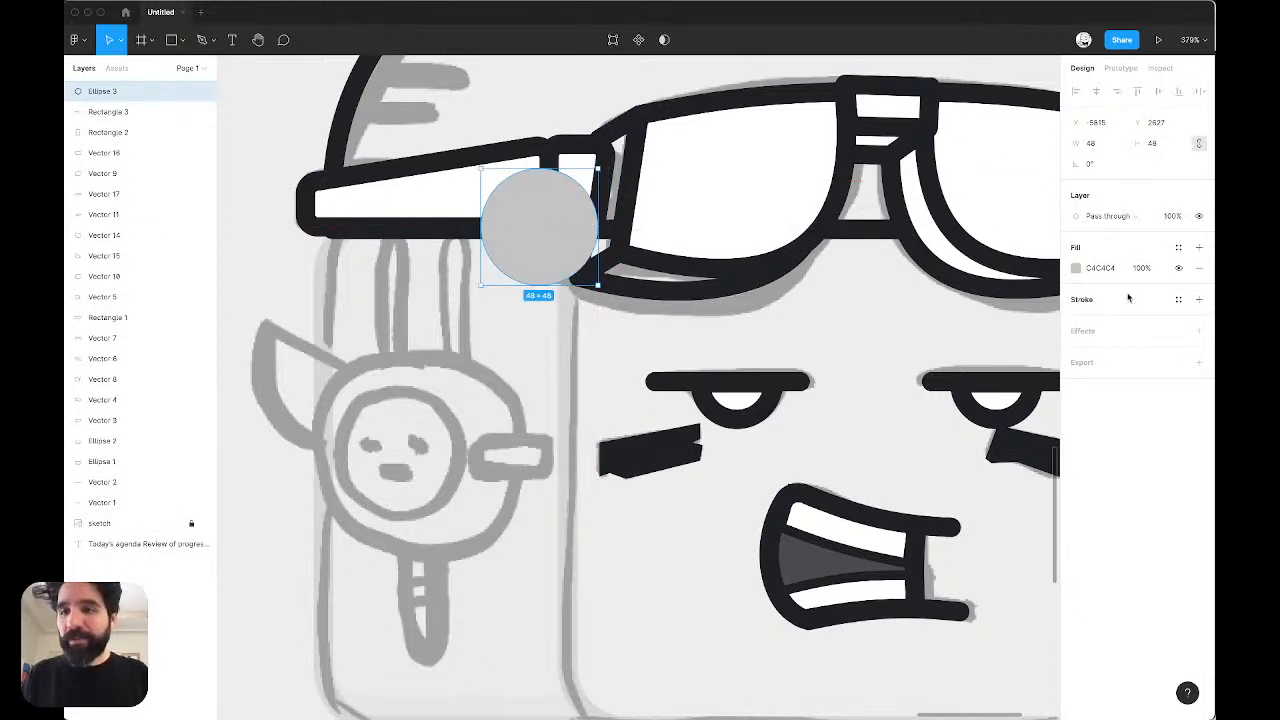
left_click(1178, 247)
left_click(1081, 372)
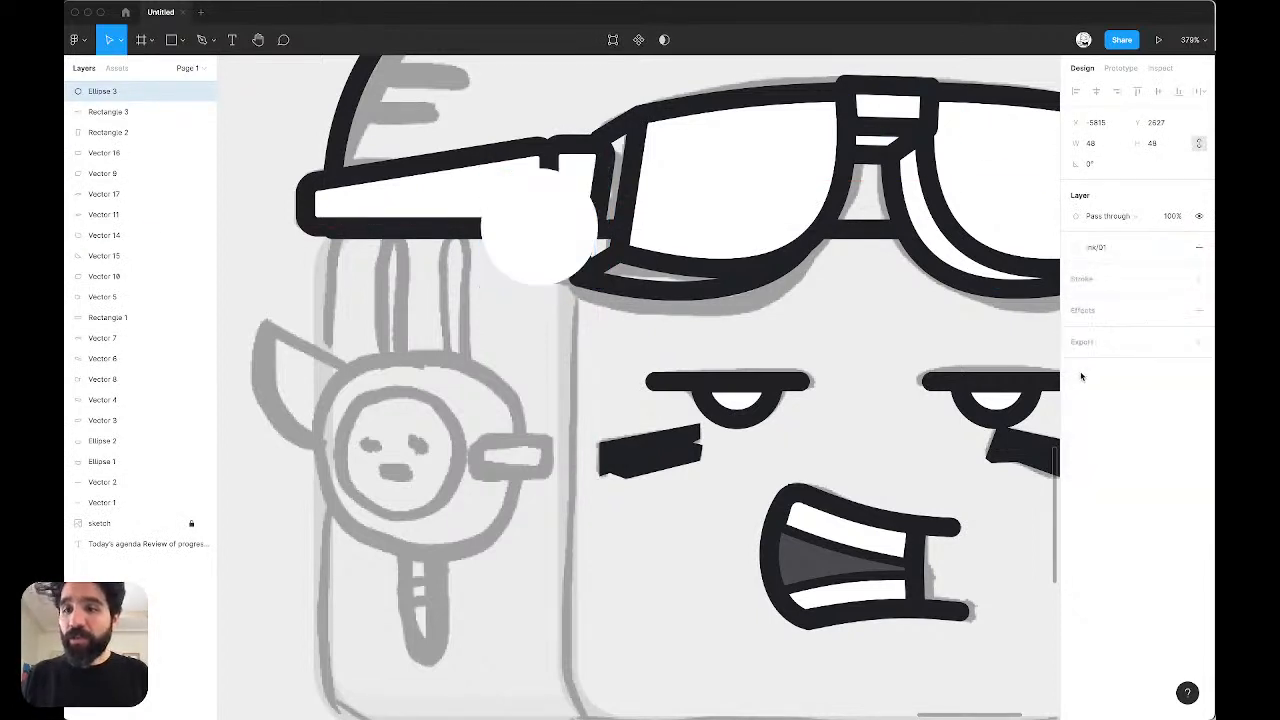
Step: Give the circle an 8 px stroke in the Ink/06 style, aligned to the center
left_click(1178, 279)
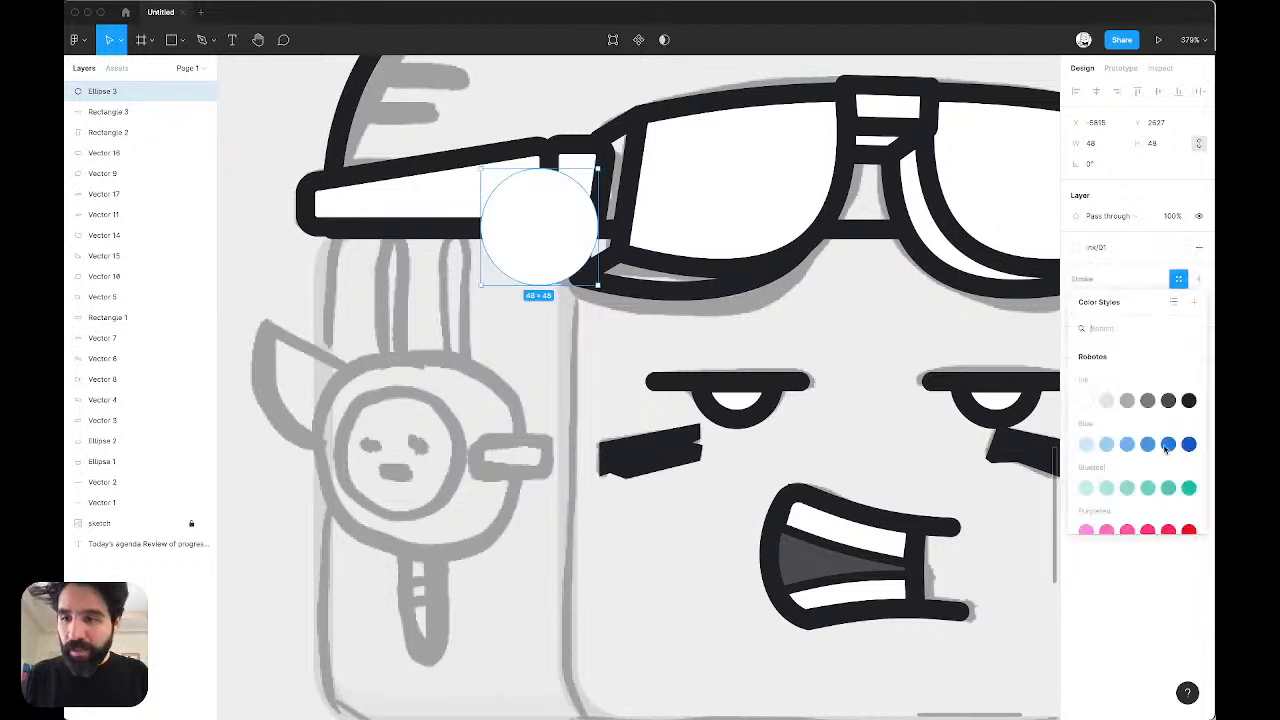
left_click(1188, 400)
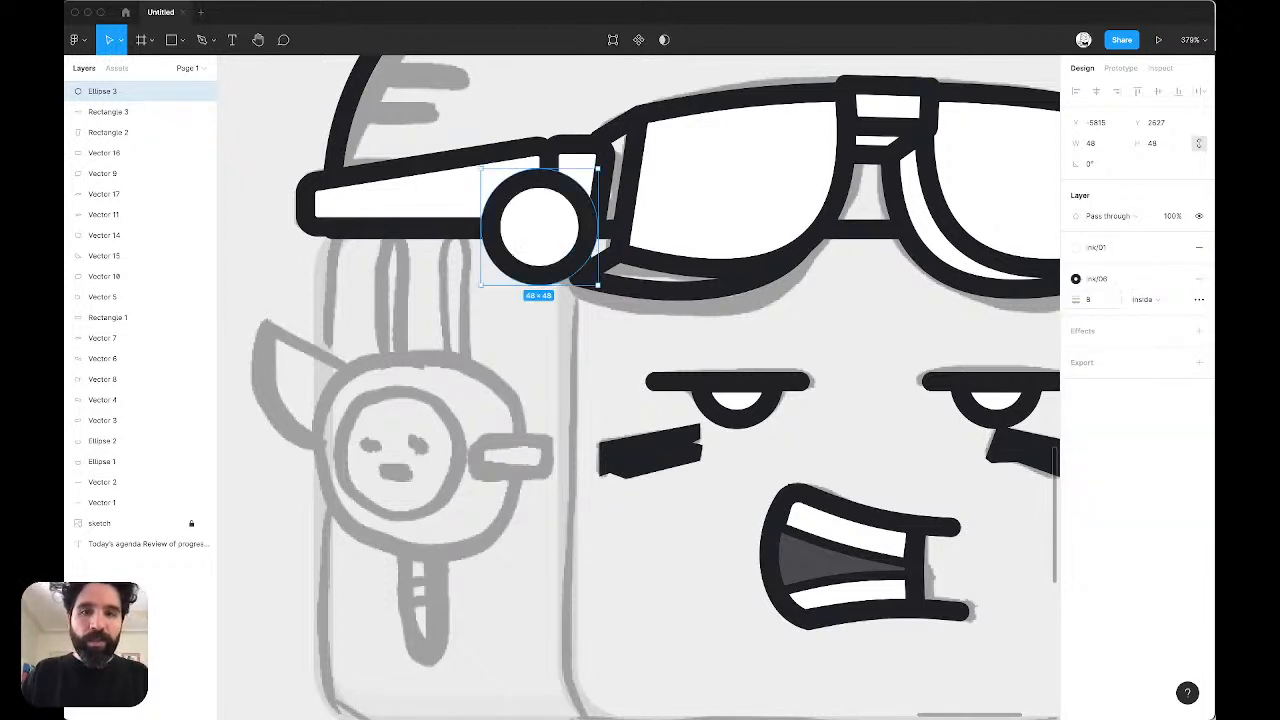
left_click(1170, 300)
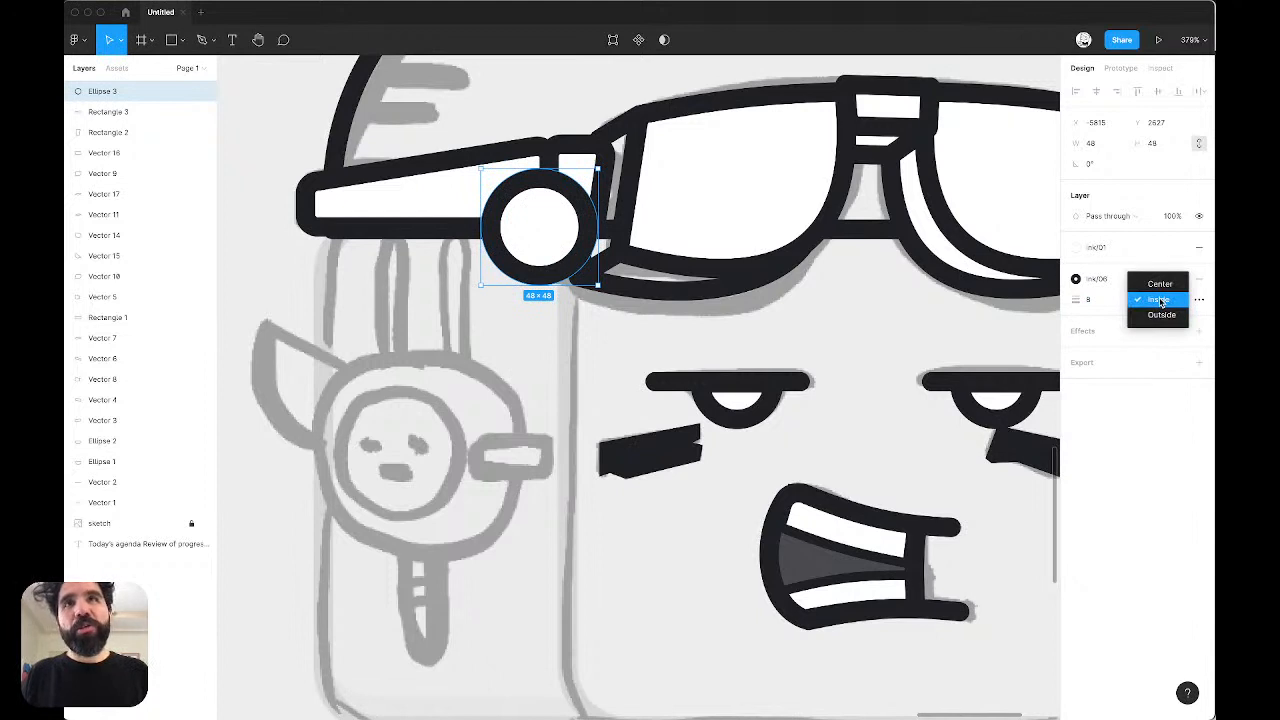
left_click(1160, 284)
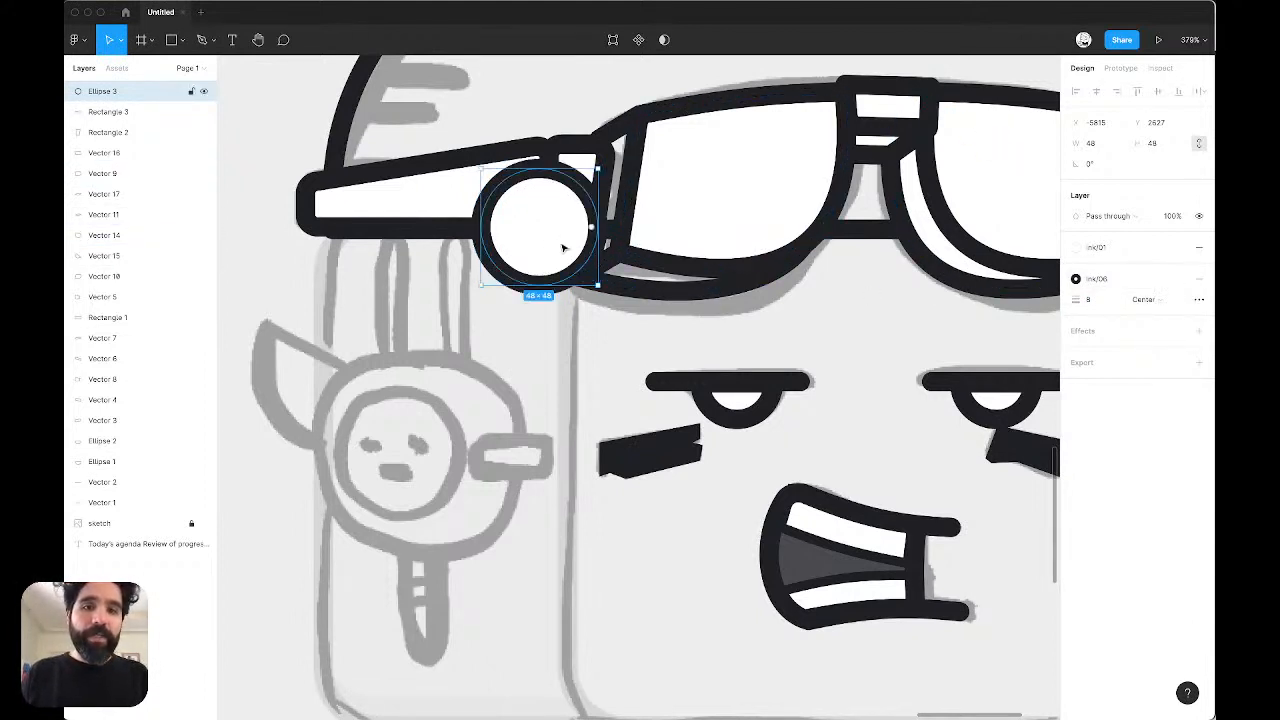
Step: Send the circle backward behind the glasses shapes, directly above the helmet rectangle, and shift it 2 px right and 2 px up
mouse_move(574, 238)
left_mouse_down()
mouse_move(540, 230)
mouse_move(563, 247)
left_mouse_up()
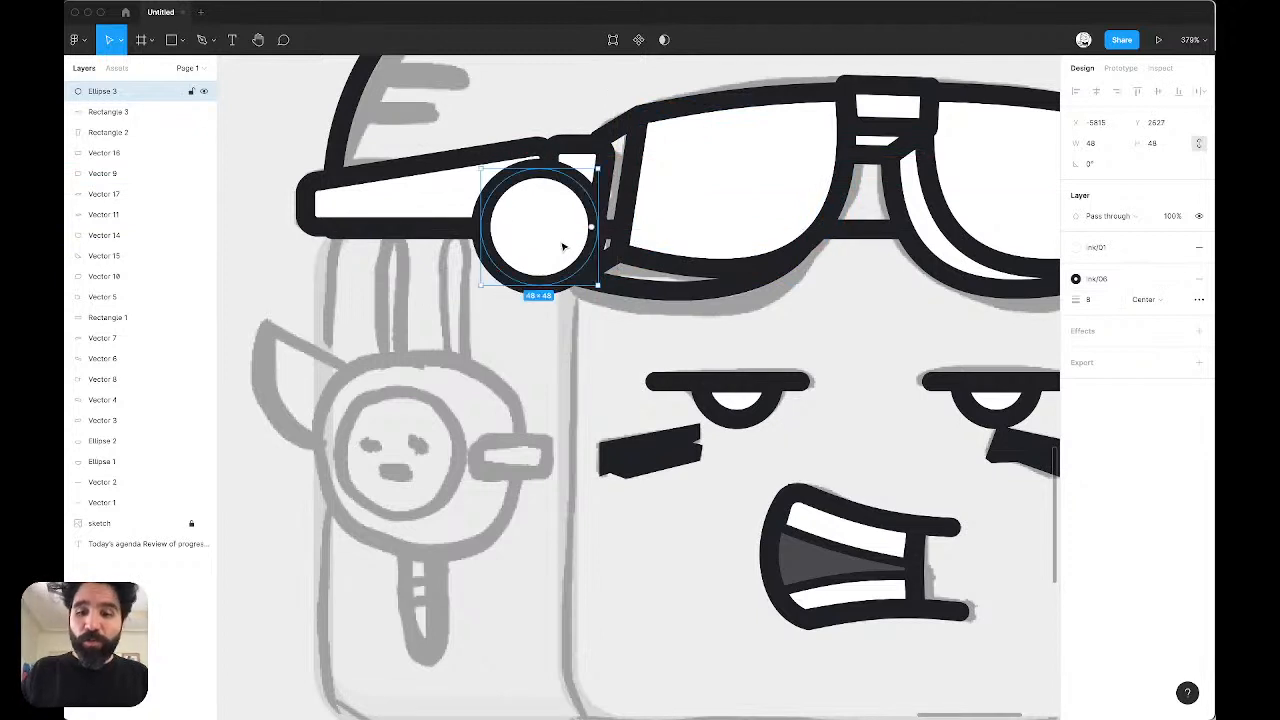
key("super+bracketleft")
key("super+bracketleft")
key("super+bracketleft")
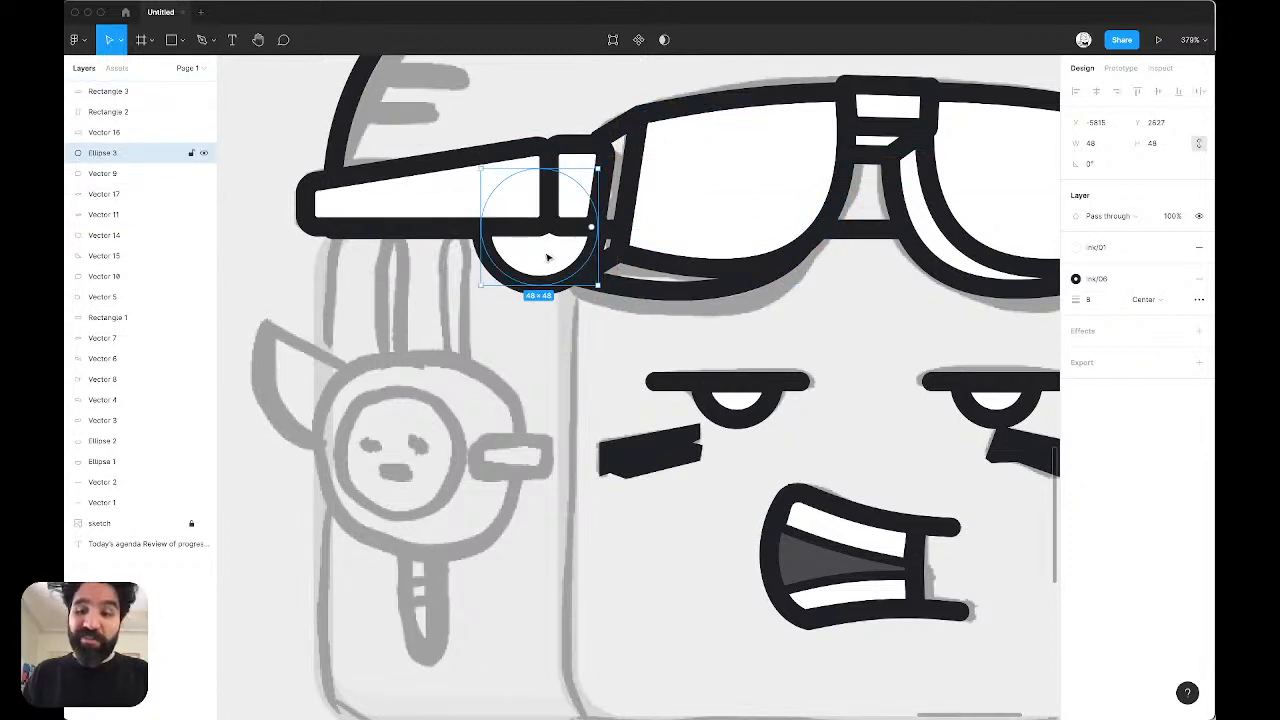
key("super+bracketleft")
key("super+bracketleft")
key("super+bracketleft")
key("super+bracketleft")
key("super+bracketleft")
key("super+bracketleft")
key("super+bracketleft")
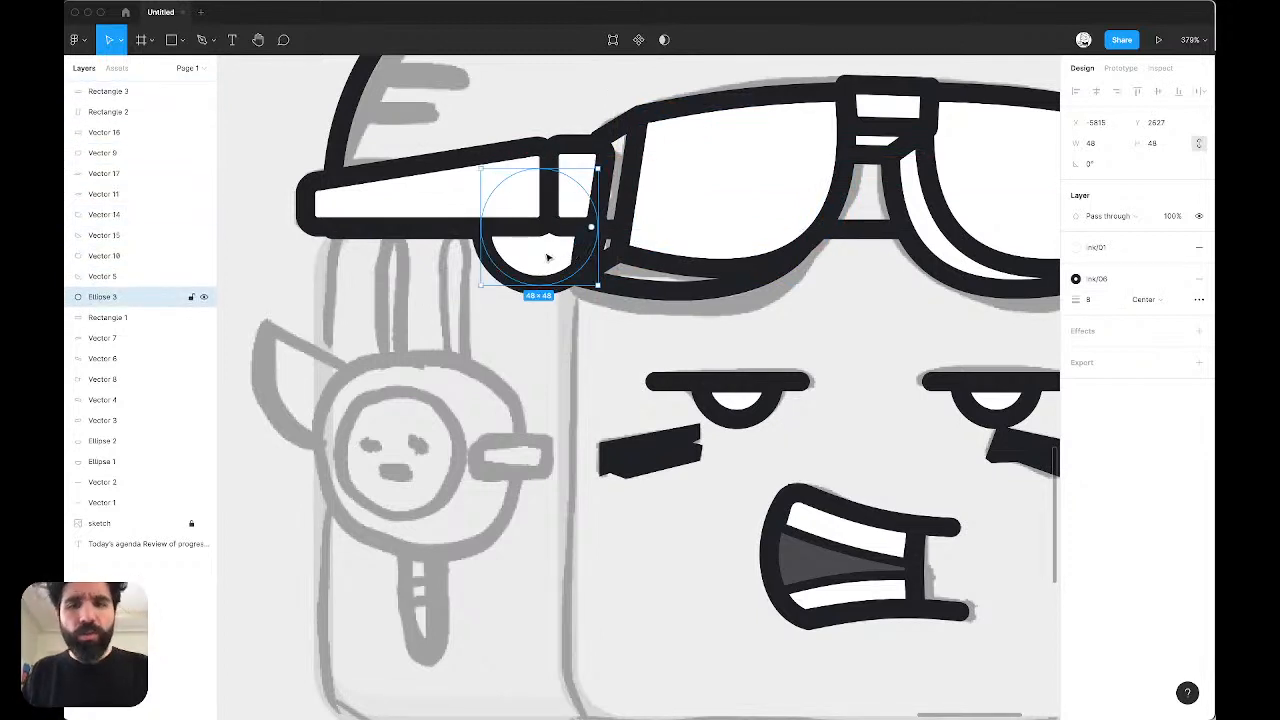
left_click_drag(546, 259, 548, 262)
Step: Draw a rectangle about 37 × 40 px hanging from the helmet's upper edge over the sketched tab
scroll(460, 156, "down", 10)
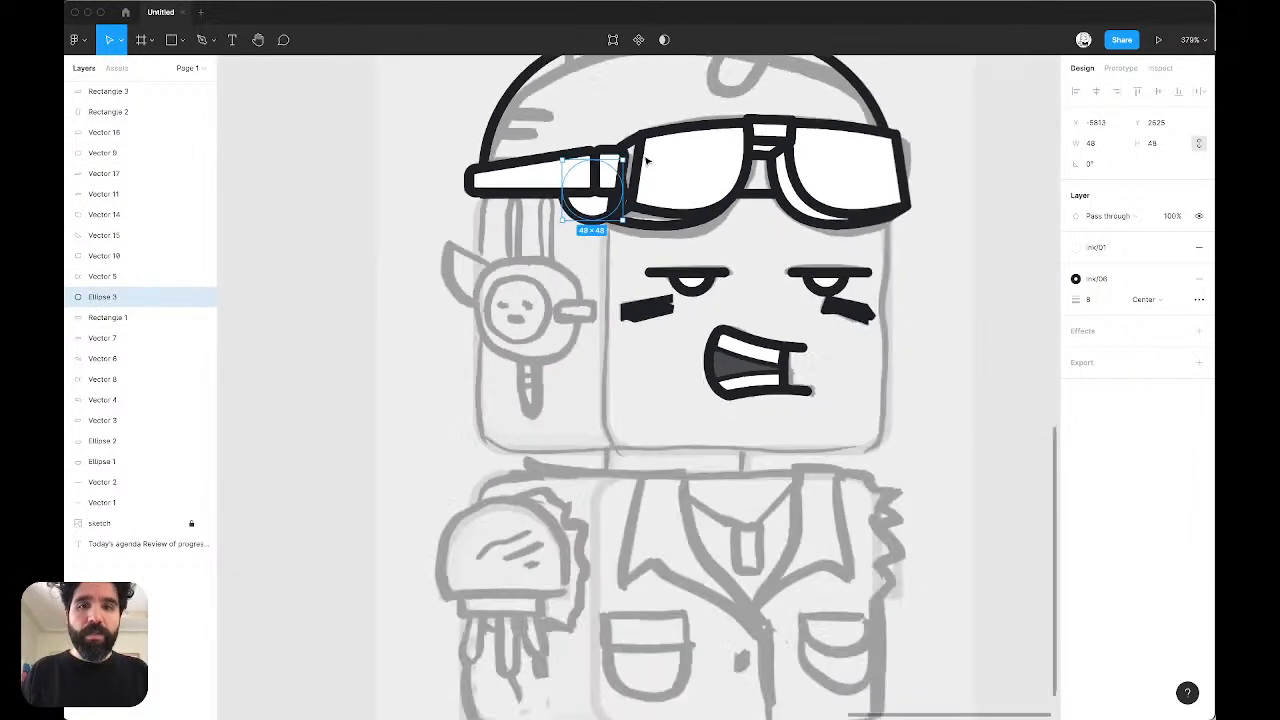
scroll(397, 271, "up", 5)
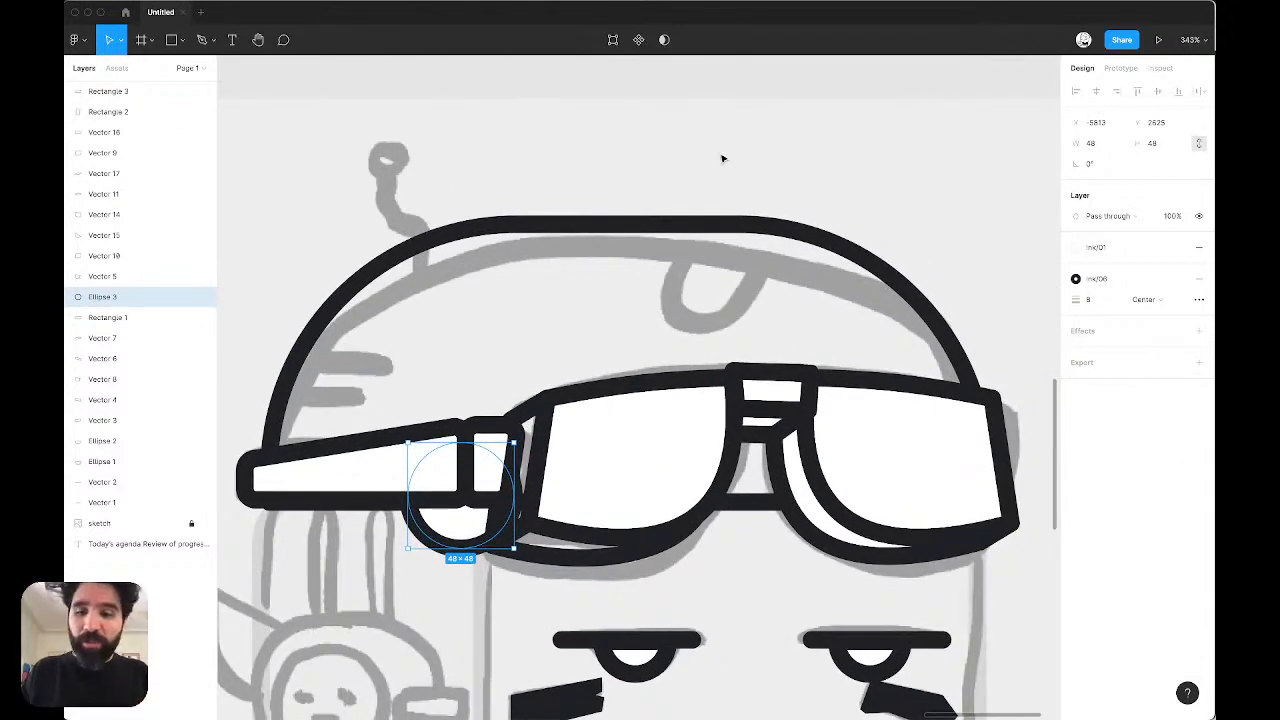
scroll(743, 185, "up", 5)
key("r")
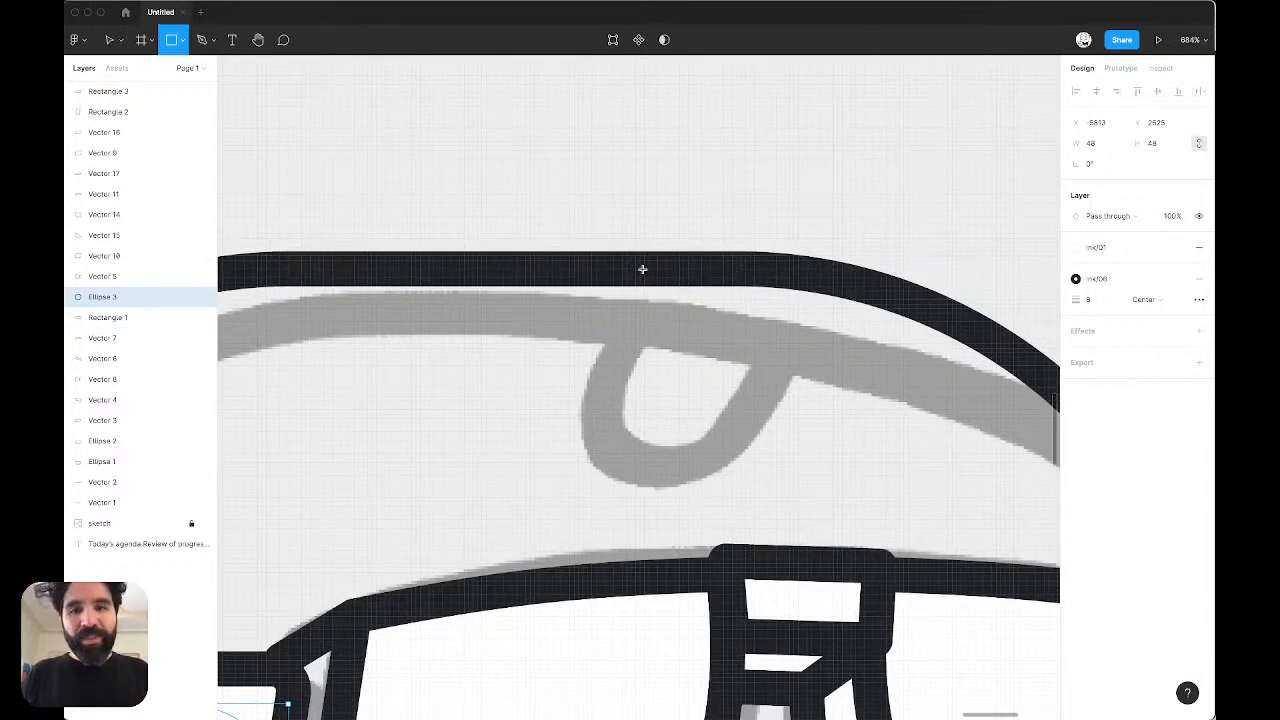
left_click_drag(626, 268, 790, 444)
key("Return")
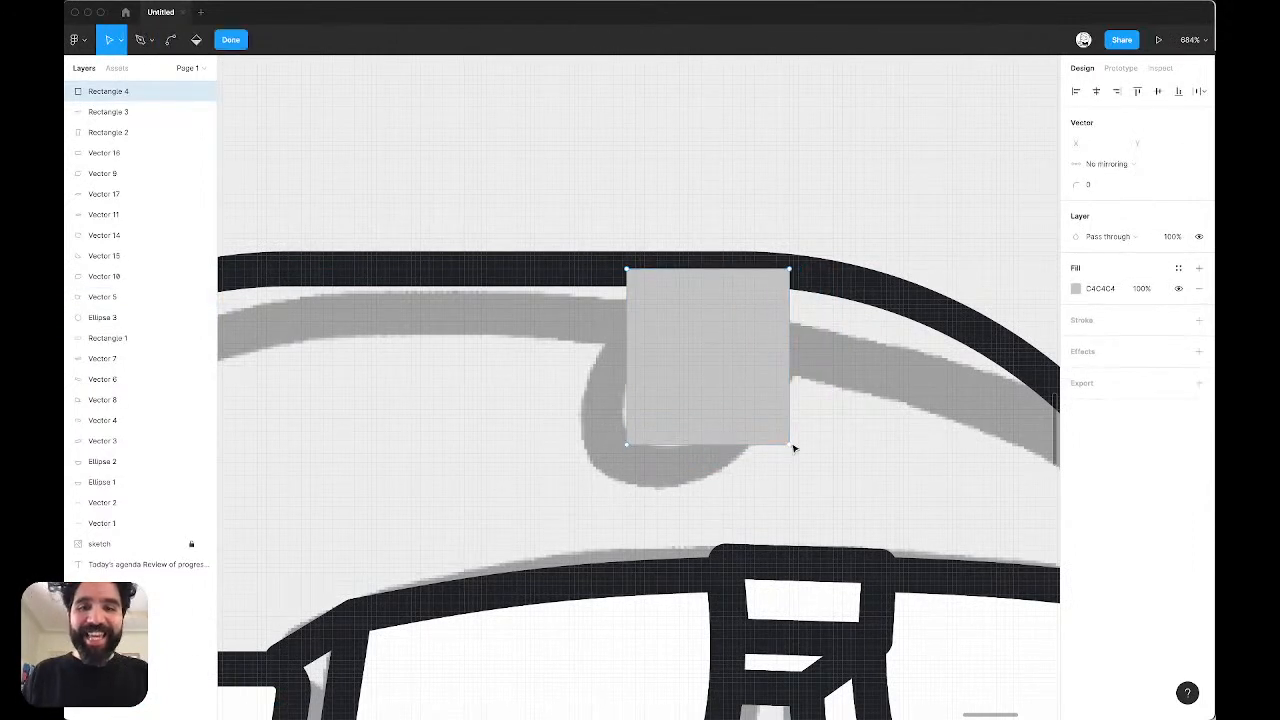
right_click(530, 384)
left_click(866, 505)
left_click(751, 380)
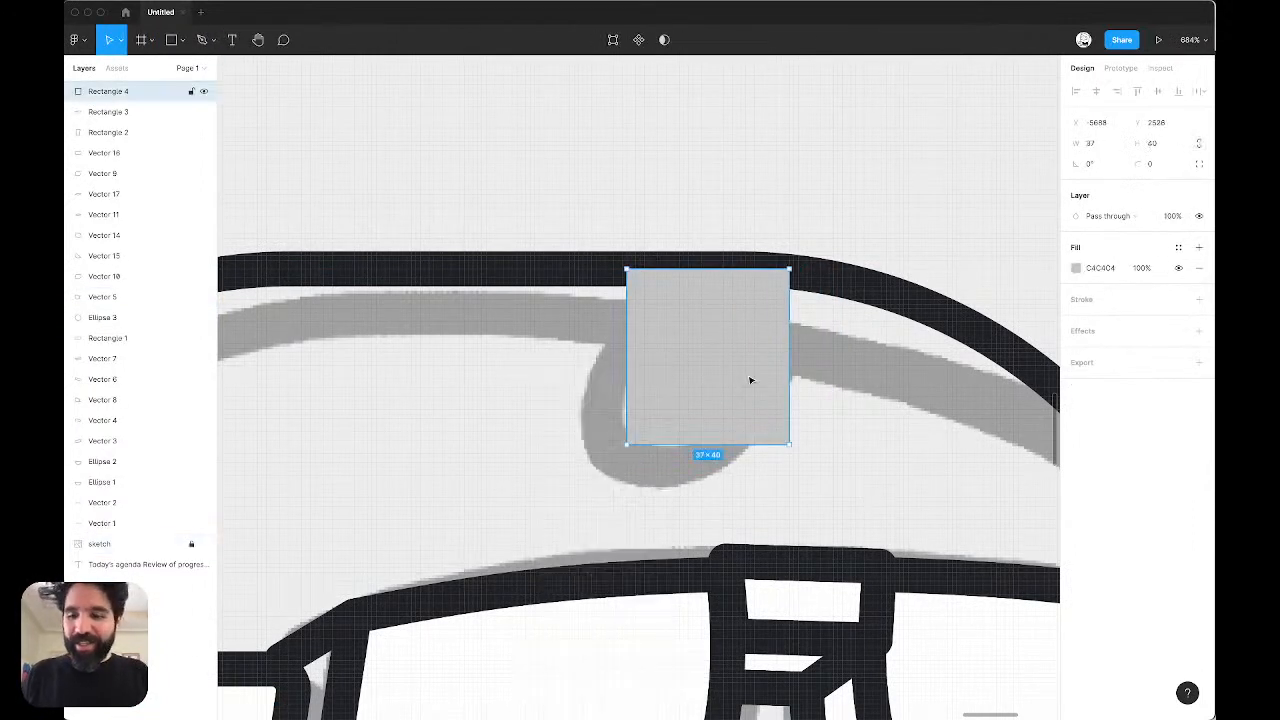
Step: Round the two lower corner points of the helmet tab with a radius of 32
key("Return")
left_click_drag(526, 393, 871, 514)
left_click(1090, 185)
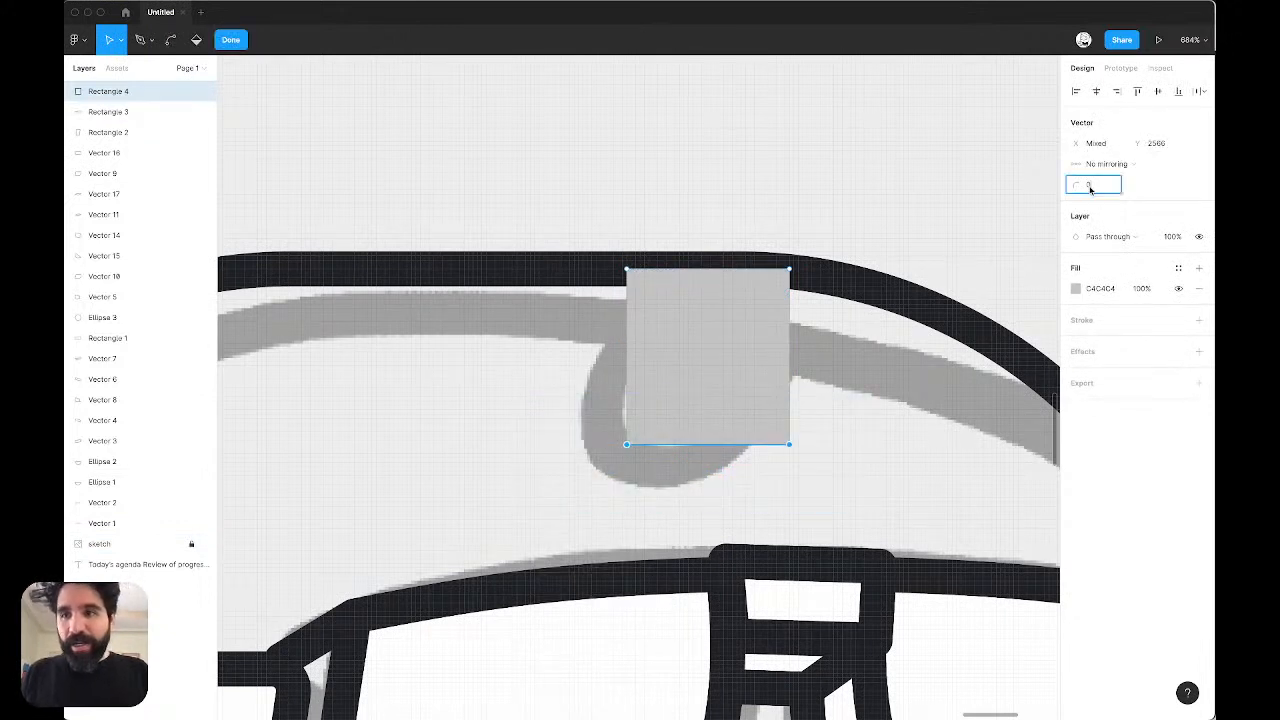
key("shift+Up")
key("shift+Up")
key("Return")
key("Escape")
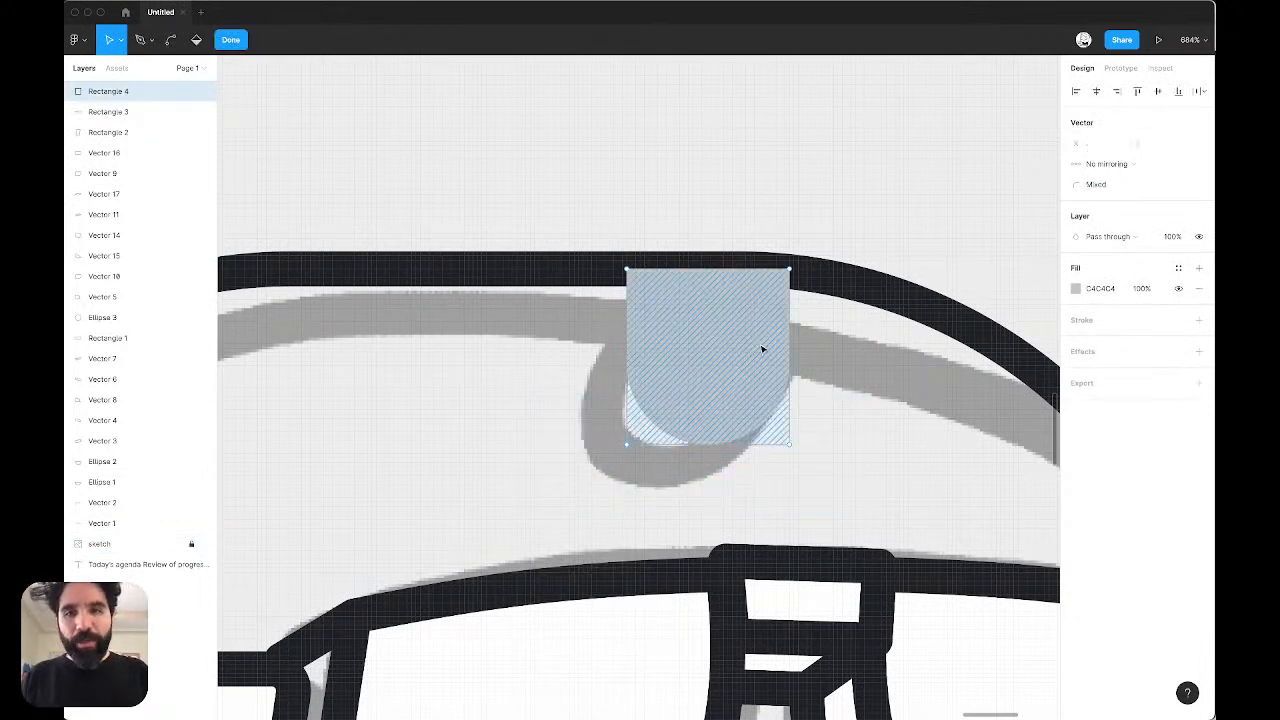
Step: Try slanting the helmet tab by shifting its two lower points about 16 px left
key("Escape")
left_click(694, 331)
key("Return")
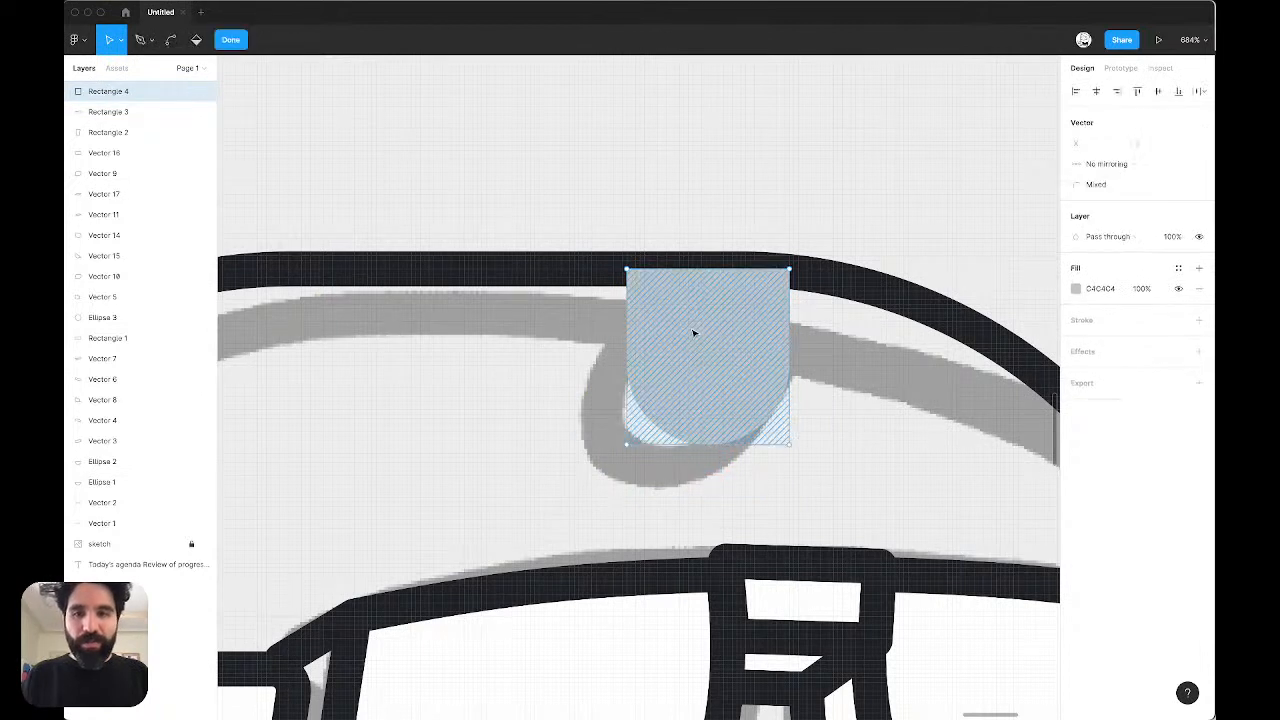
left_click_drag(900, 396, 386, 534)
key("Left")
key("Left")
key("Left")
key("Left")
key("Left")
key("Left")
key("Left")
key("Left")
key("Left")
key("Left")
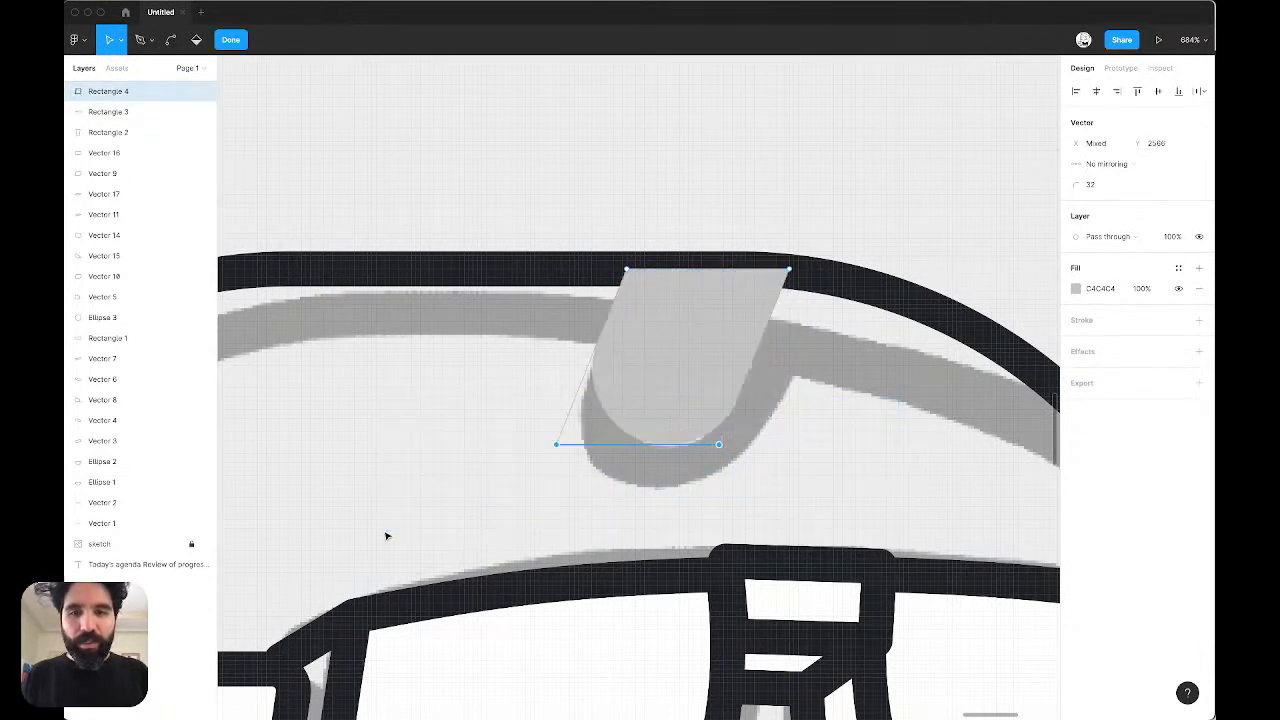
Step: Shift the helmet tab's two lower points back right until its sides are vertical, and finish editing the shape
key("Right")
key("Right")
key("Right")
key("Right")
key("Right")
key("Right")
key("Right")
key("Right")
key("Right")
key("Right")
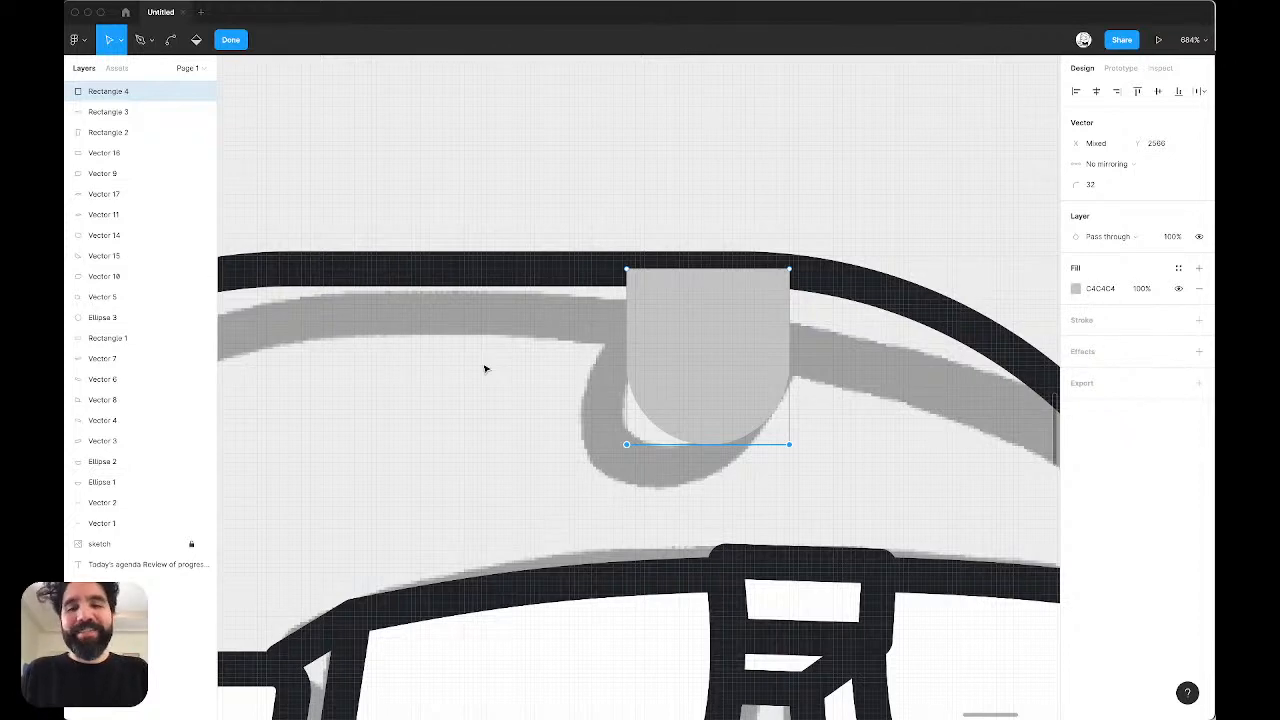
key("Escape")
scroll(600, 190, "down", 5)
key("Escape")
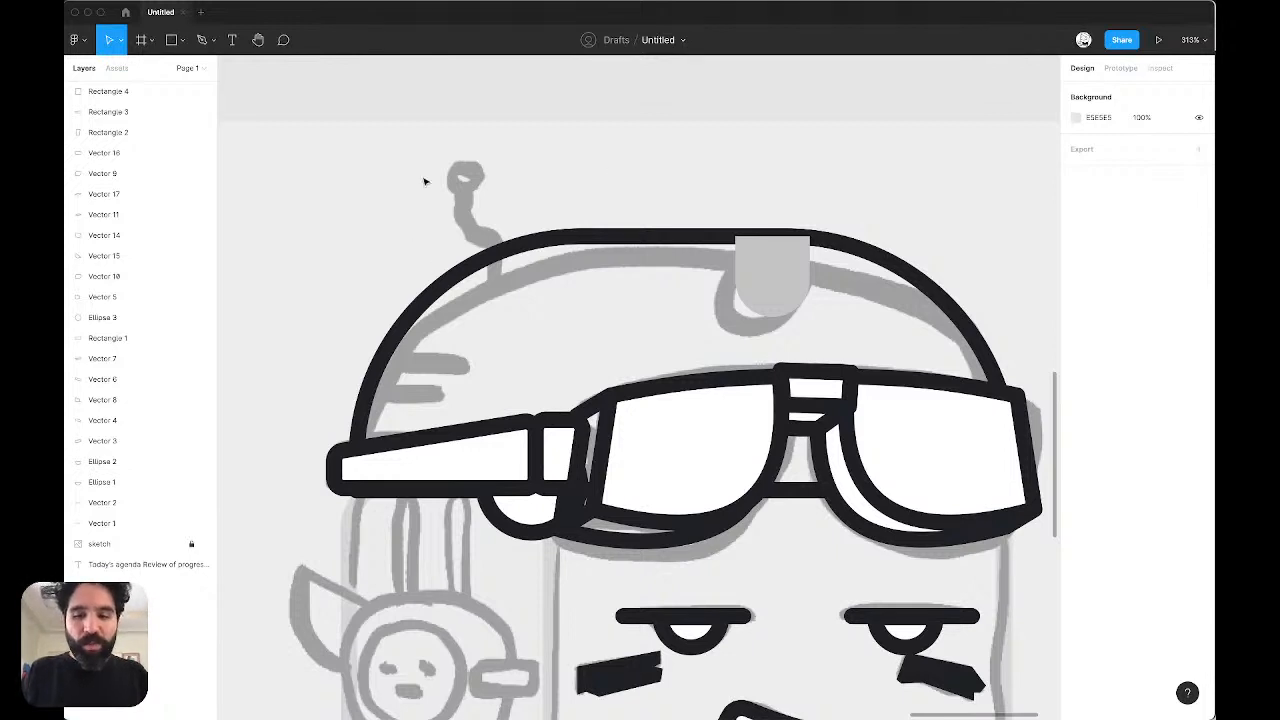
Step: Draw a 20 px circle over the sketched antenna tip with an Ink/06 stroke and Ink/01 fill
key("o")
left_click_drag(470, 170, 487, 192)
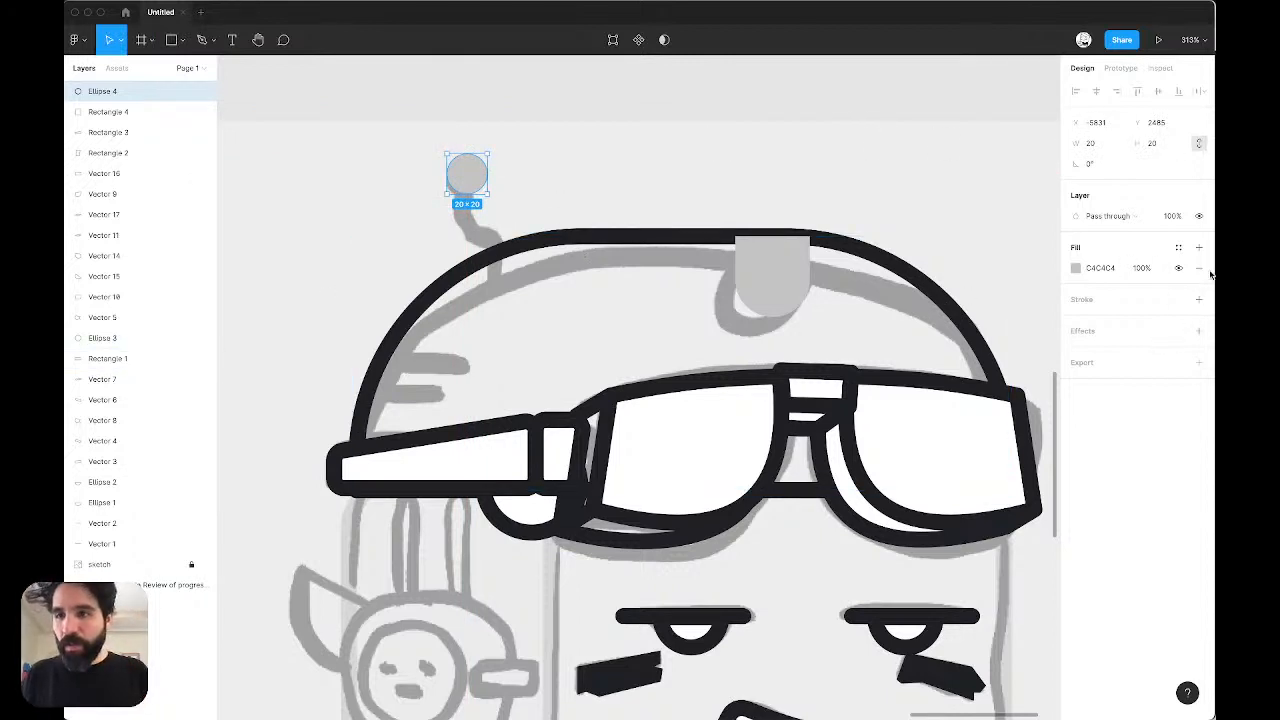
left_click(1178, 299)
left_click(1189, 420)
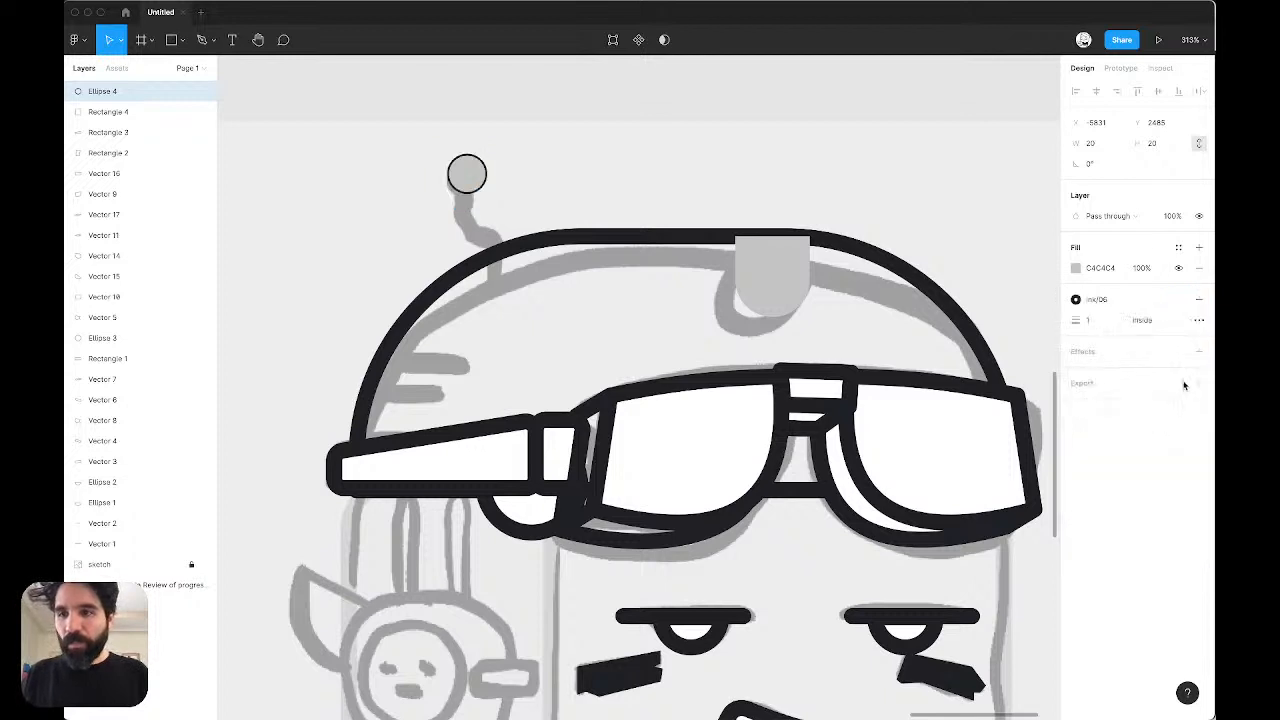
left_click(1178, 247)
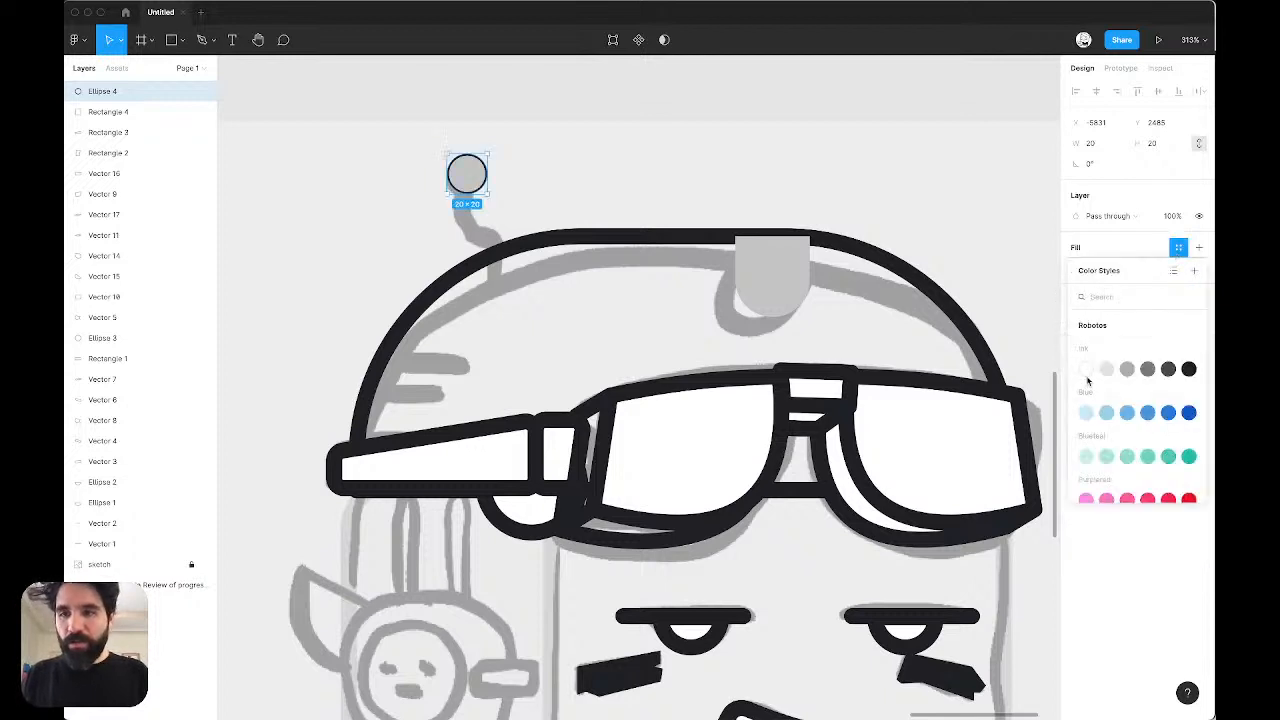
left_click(1086, 370)
Step: Set the antenna circle's stroke width to 4 and align the stroke to the center
left_click(1095, 300)
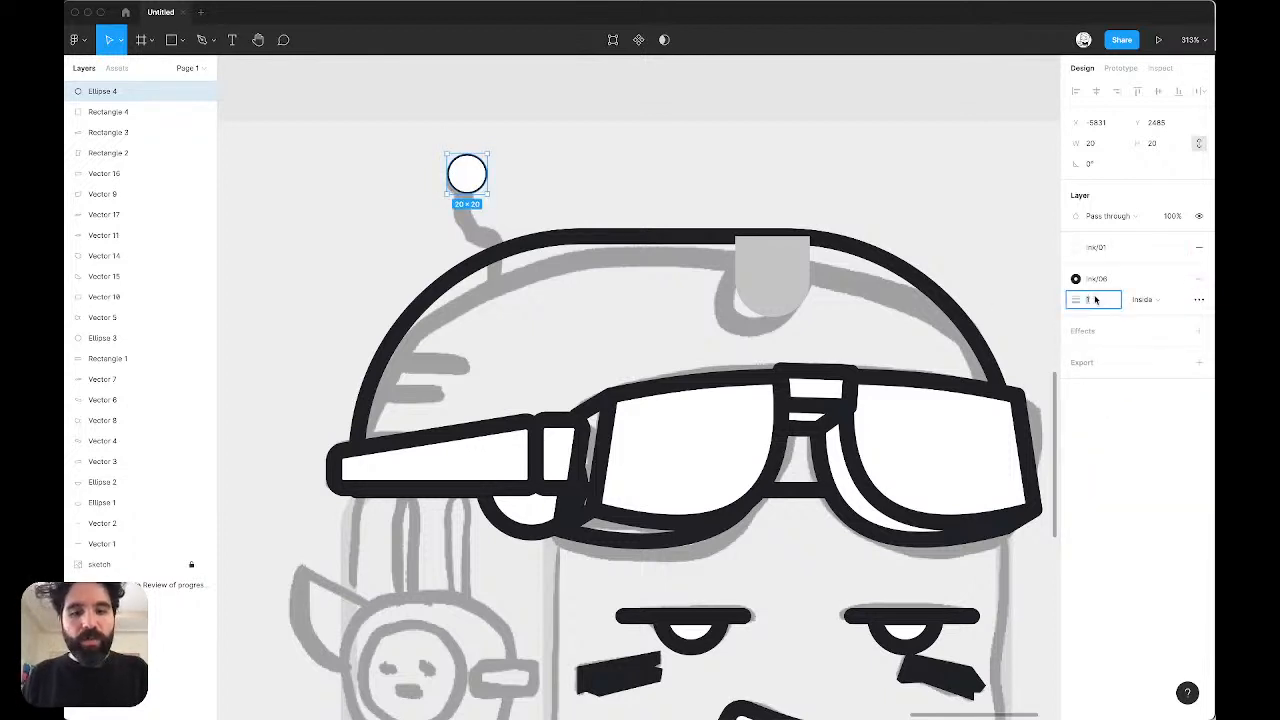
type("4")
key("Return")
left_click(1145, 299)
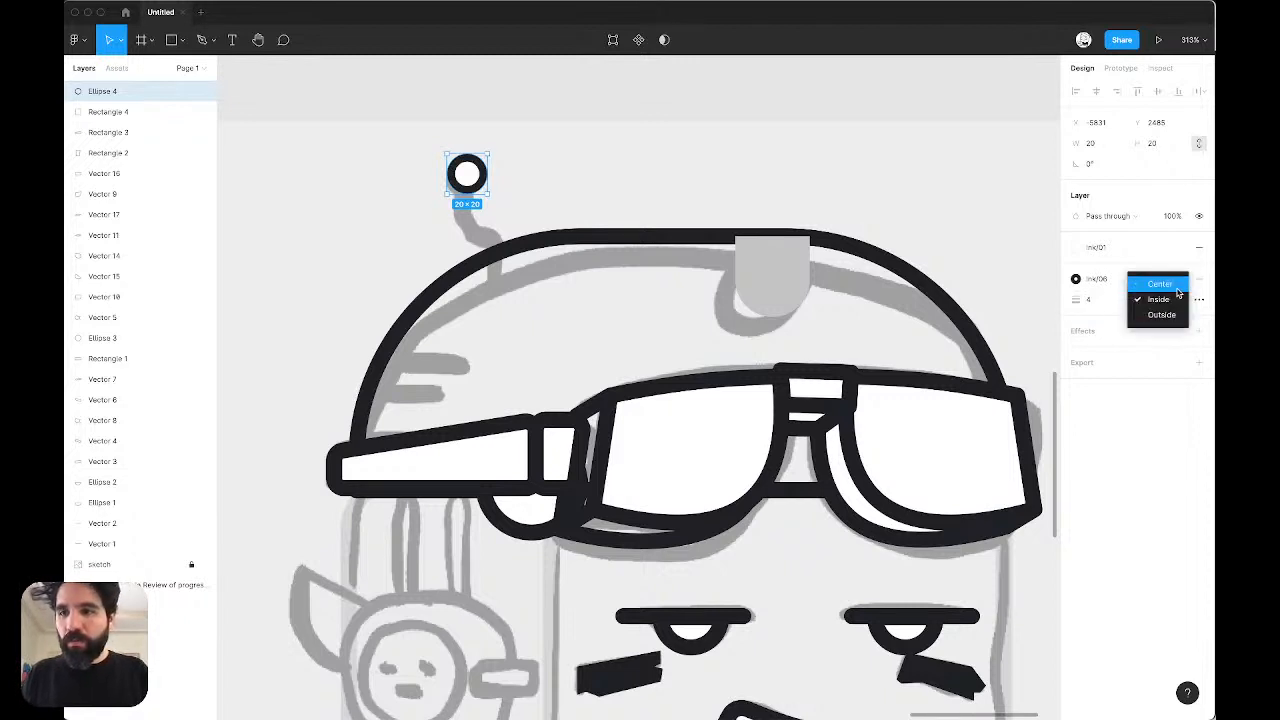
left_click(1150, 285)
Step: Increase the antenna circle's stroke width to 8 and move the circle 8 px left and 8 px up
scroll(503, 176, "up", 5)
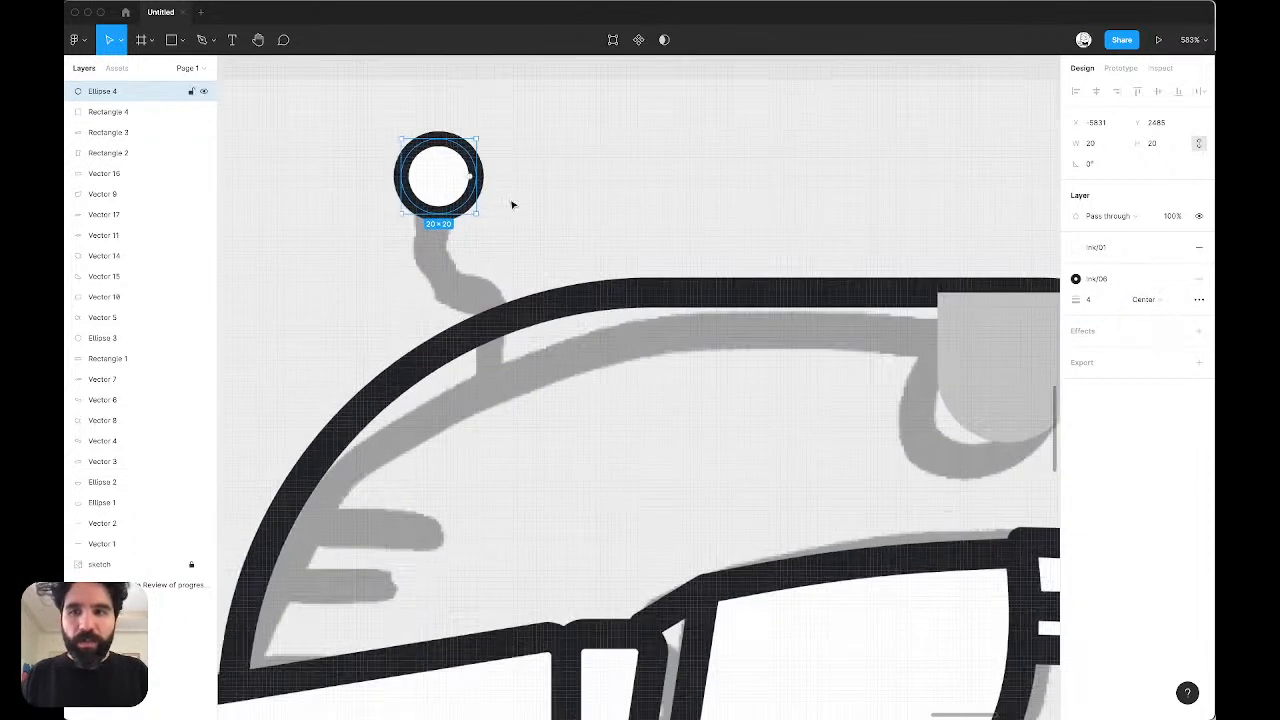
left_click(1100, 303)
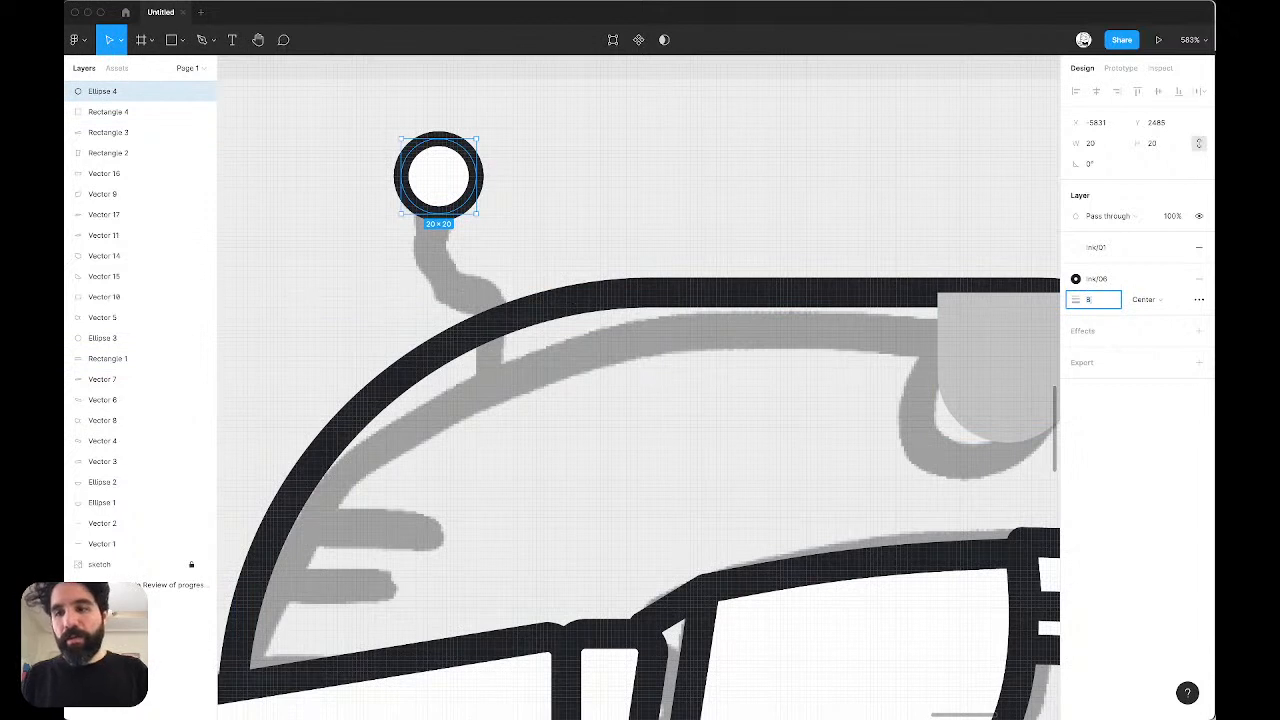
key("Return")
left_click(584, 160)
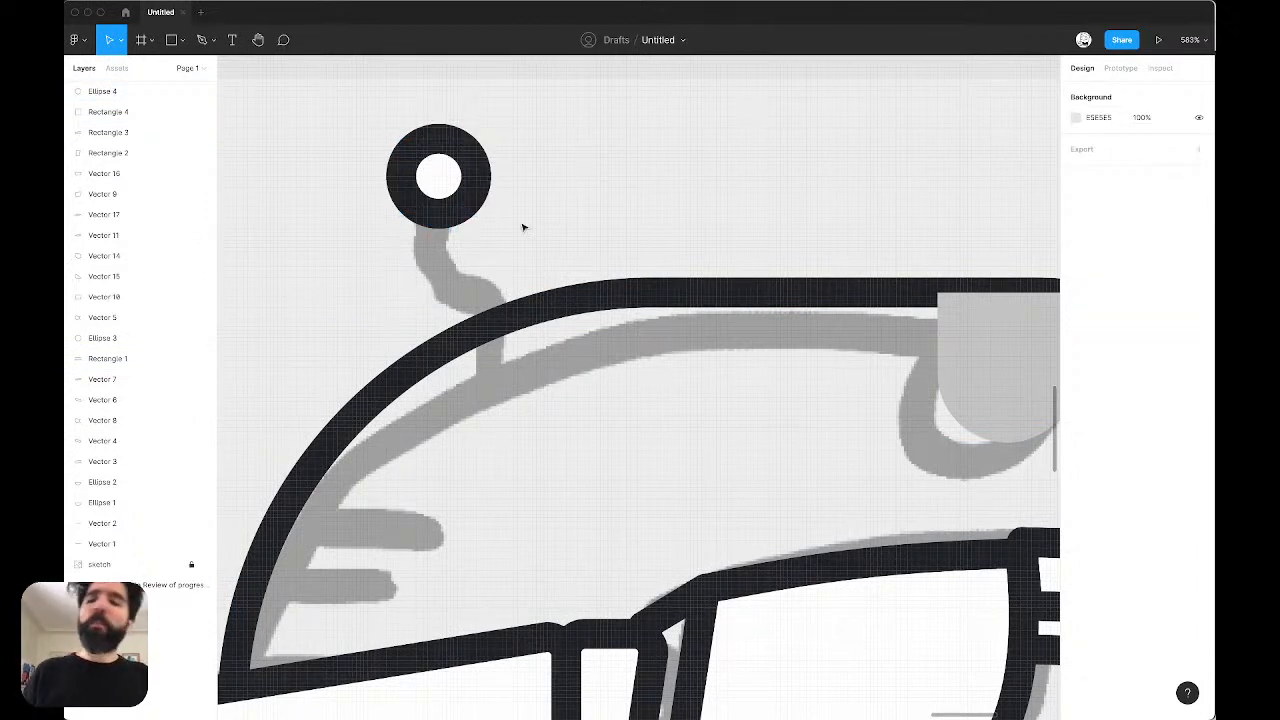
left_click(456, 182)
key("shift+Left")
key("shift+Up")
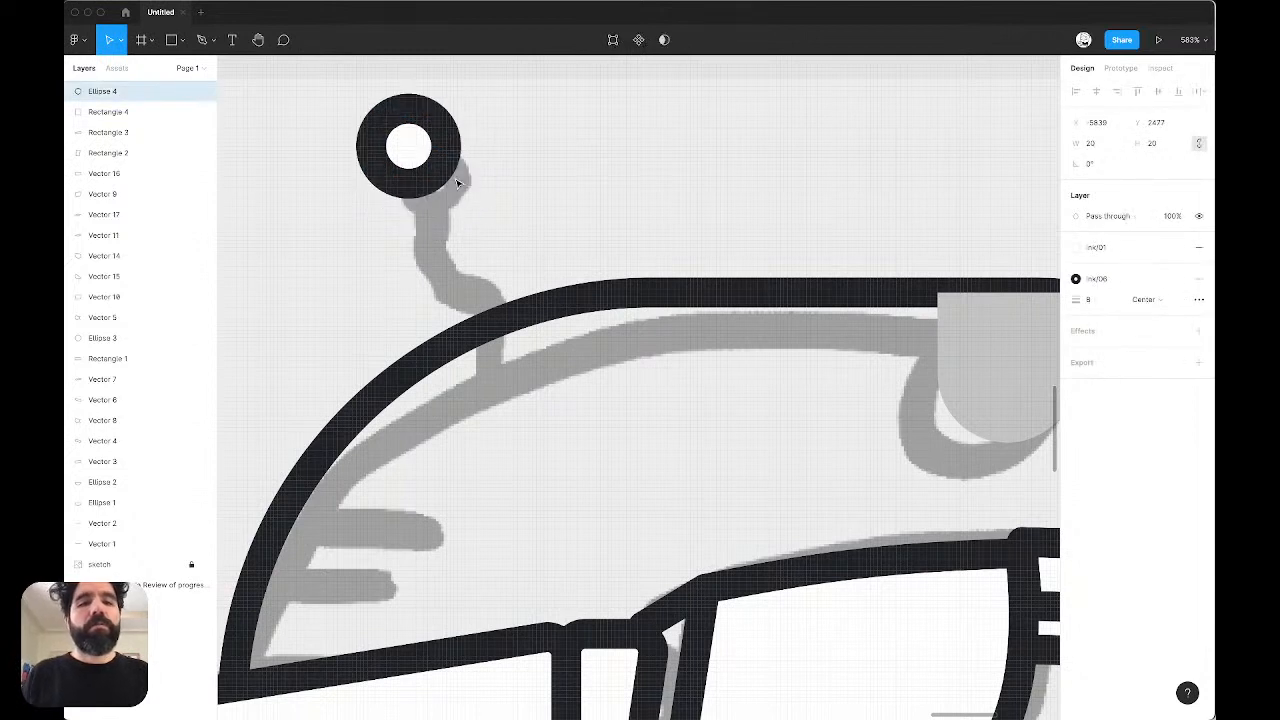
Step: Draw a zigzag antenna stem about 29 × 50.5 px from inside the antenna circle down to the helmet outline with the Pen tool
key("p")
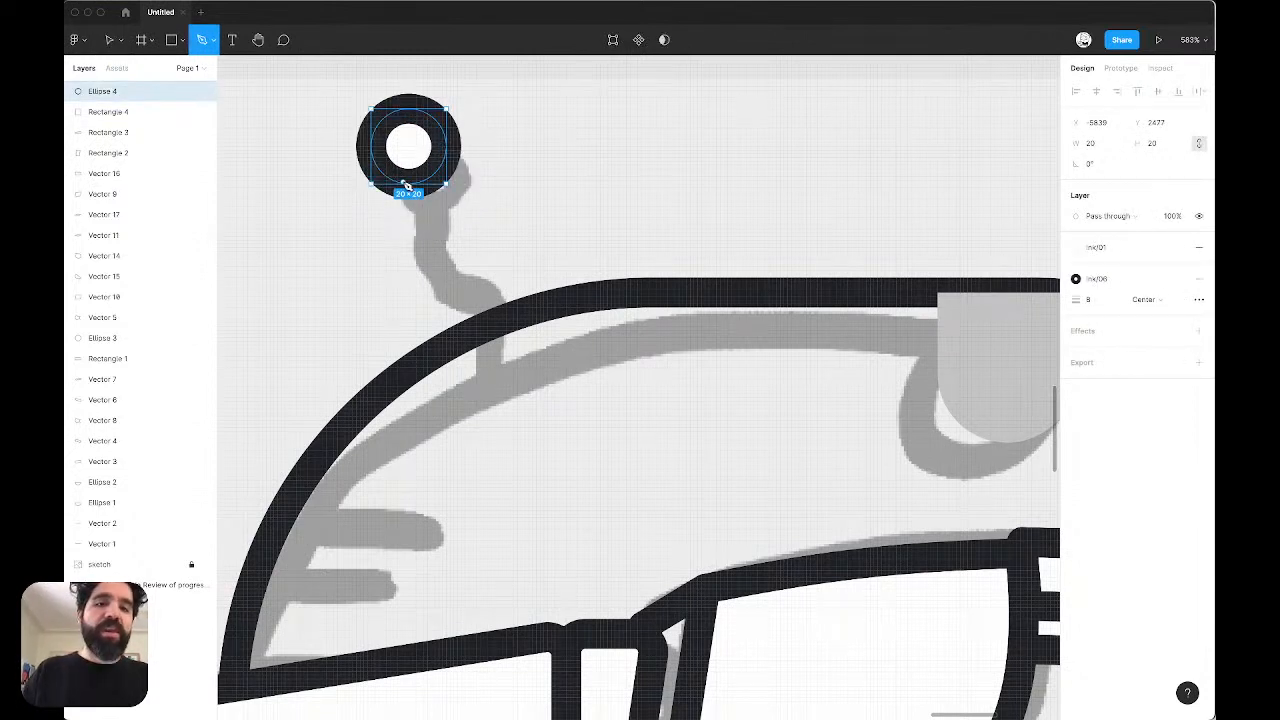
left_click(407, 151)
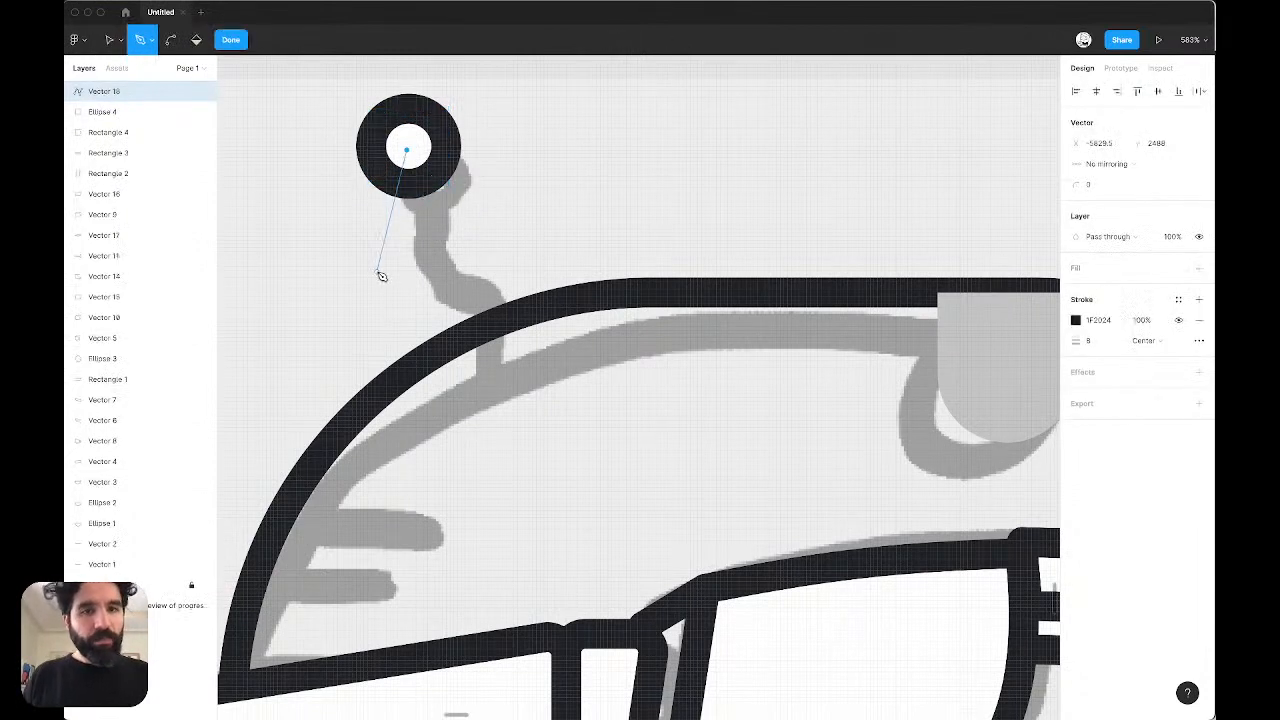
left_click(395, 227)
left_click(372, 261)
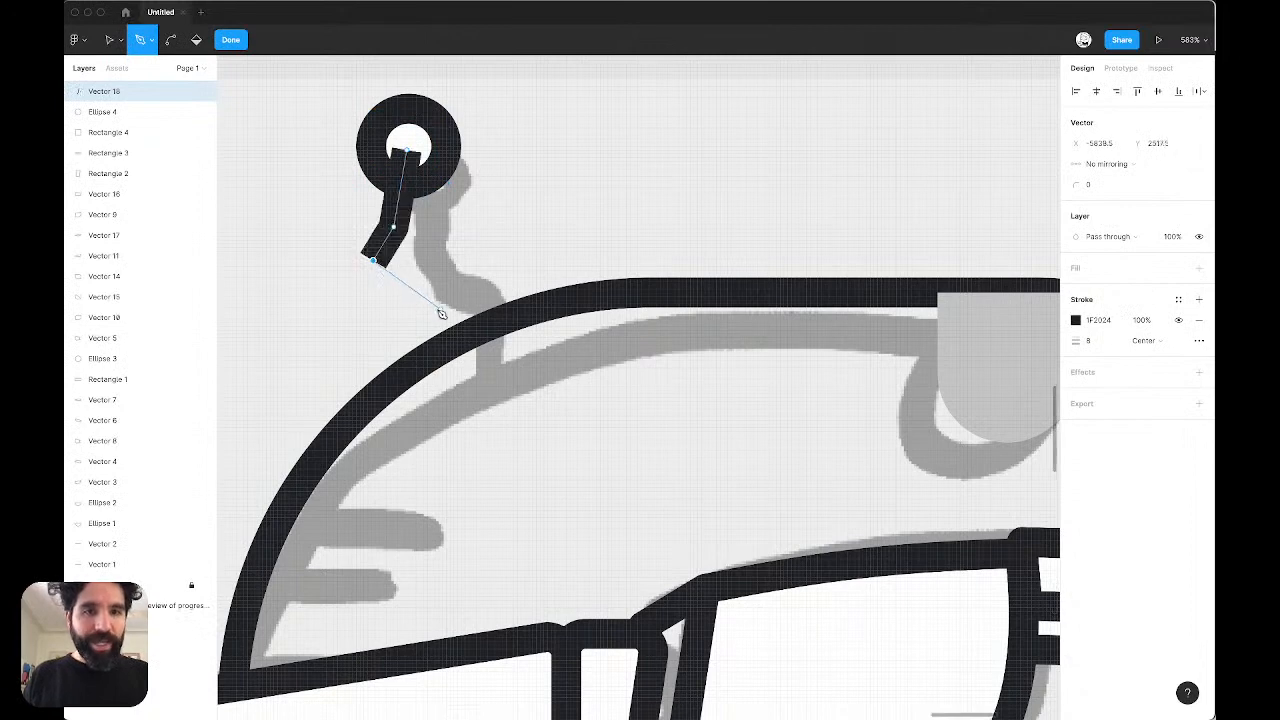
left_click(406, 291)
left_click(490, 294)
left_click(484, 322)
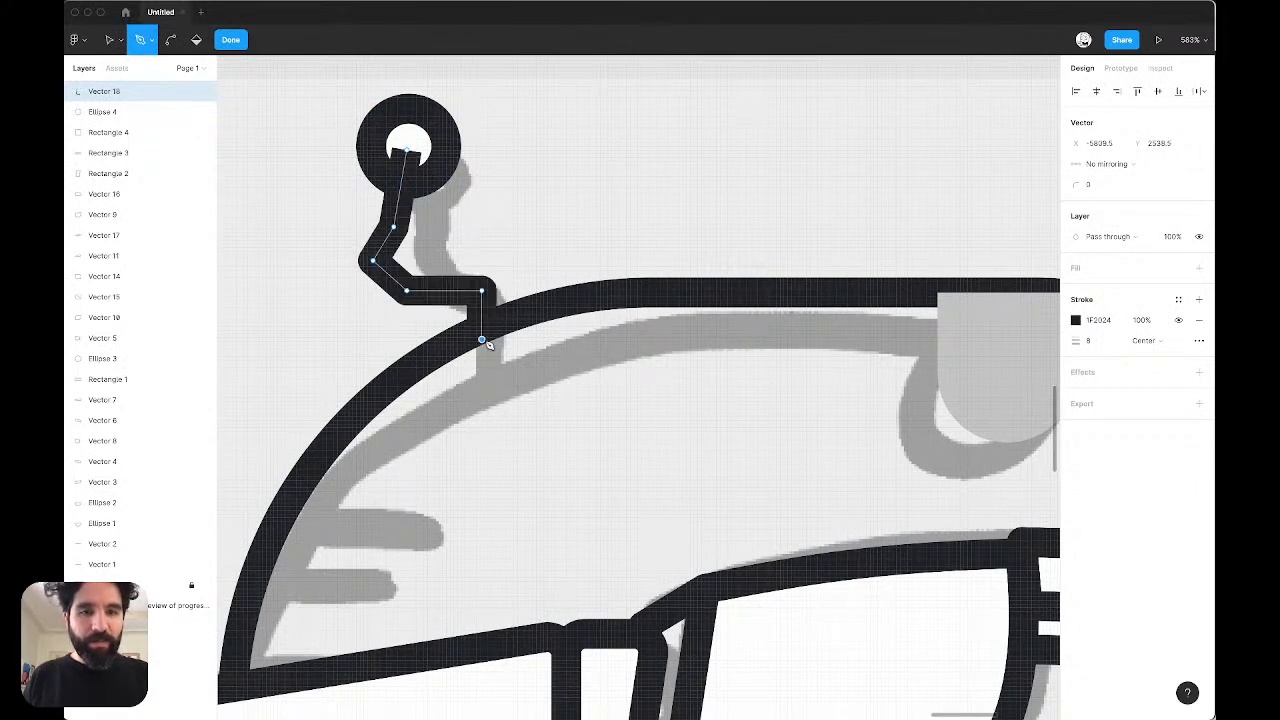
key("Escape")
key("Escape")
scroll(535, 357, "down", 5)
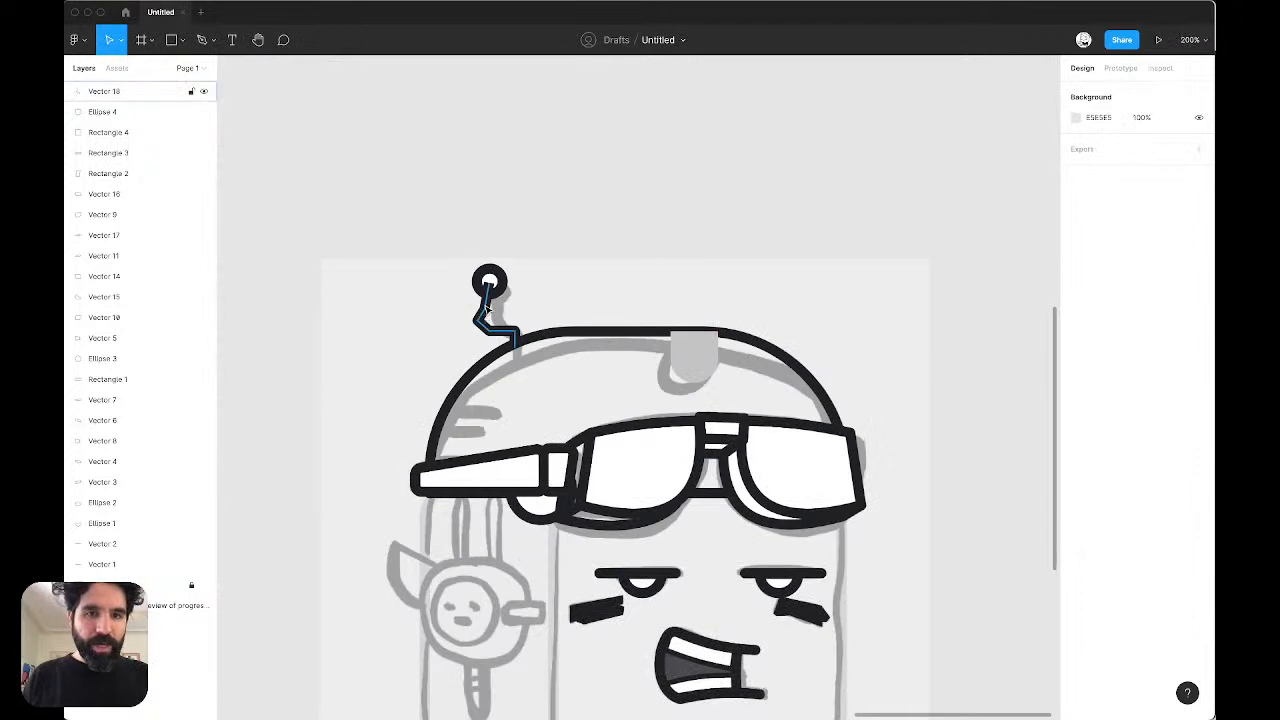
Step: Bring the antenna circle forward so it sits in front of the stem
left_click(489, 281)
scroll(493, 283, "up", 4)
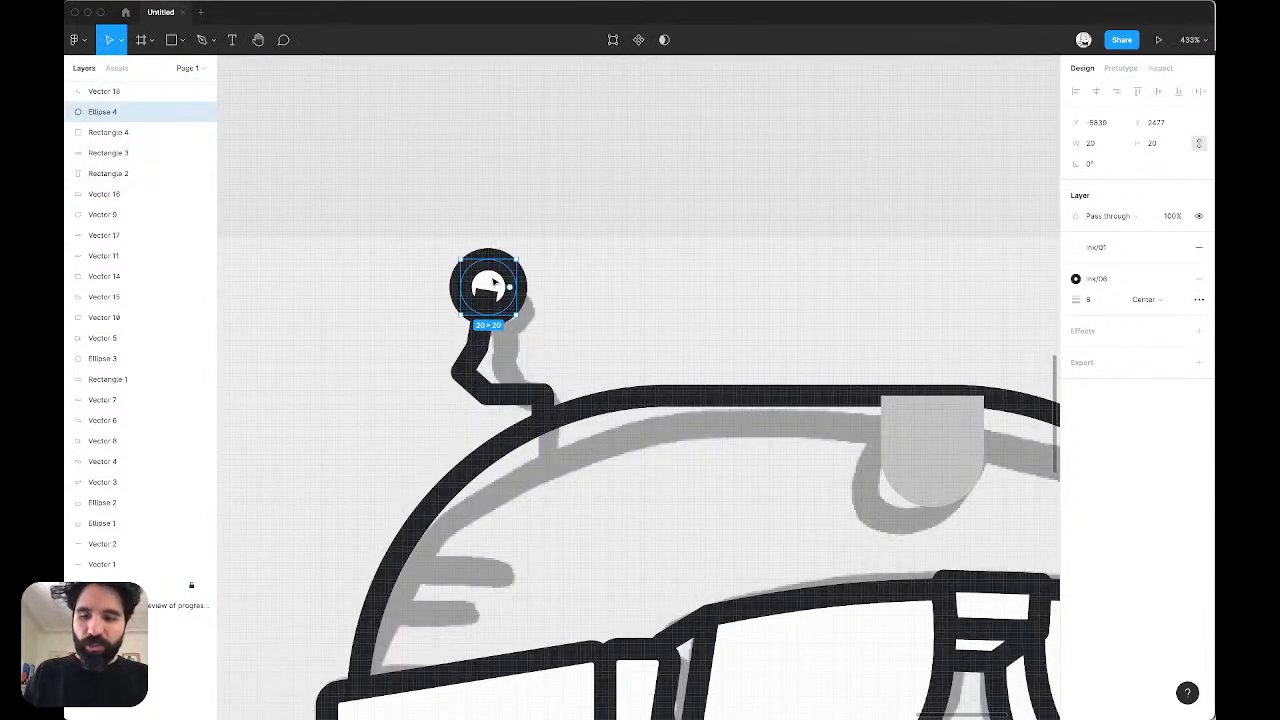
key("bracketright")
Step: Nudge the upper bend point of the antenna stem slightly and finish editing the path
left_click(482, 350)
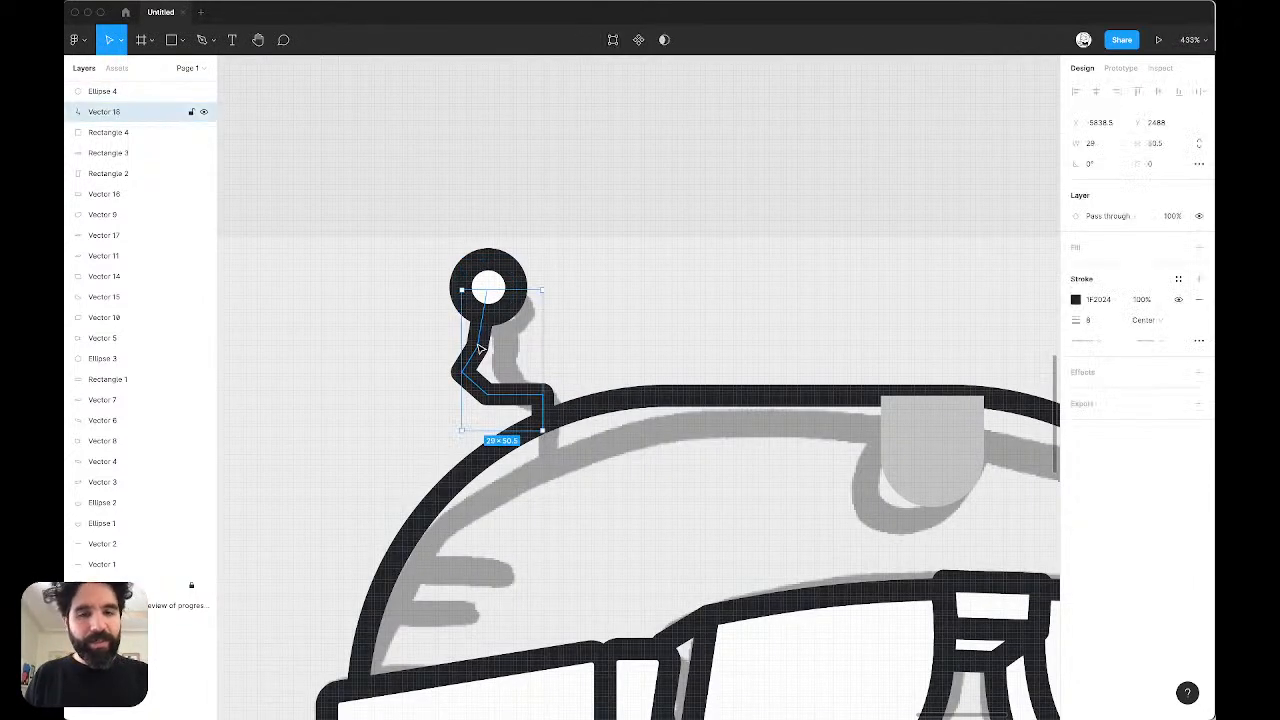
scroll(482, 350, "up", 3)
double_click(484, 355)
left_click_drag(478, 349, 482, 354)
left_click(495, 312)
left_click(646, 137)
scroll(646, 137, "down", 5)
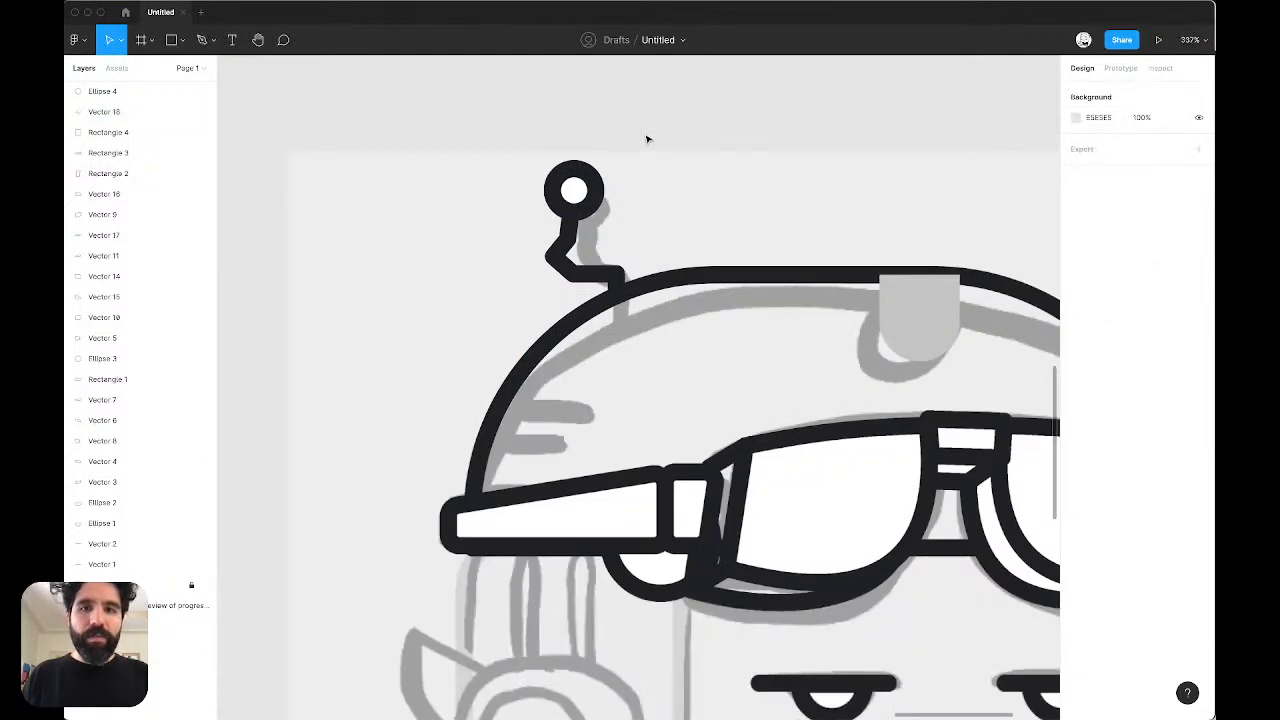
scroll(641, 105, "right", 2)
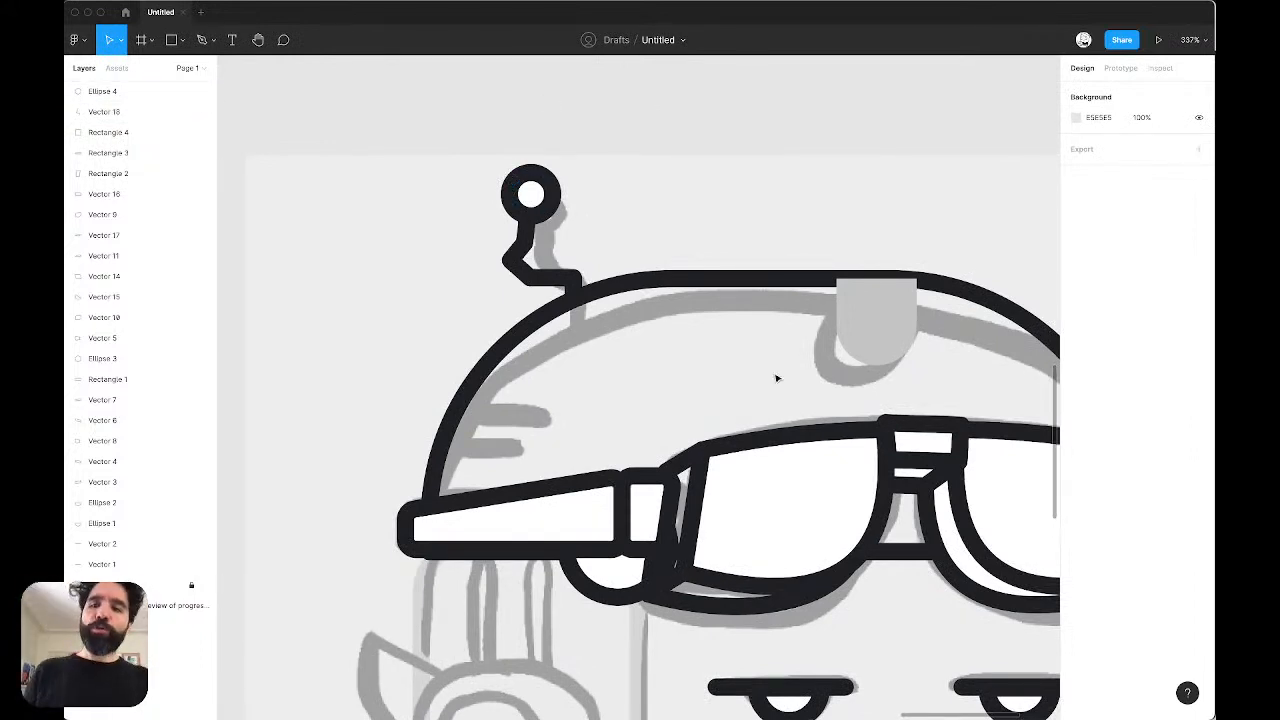
Step: Inspect the helmet tab's underlying geometry in outline view and return to the normal view
left_click(866, 312)
double_click(866, 312)
scroll(866, 314, "up", 4)
scroll(867, 316, "right", 2)
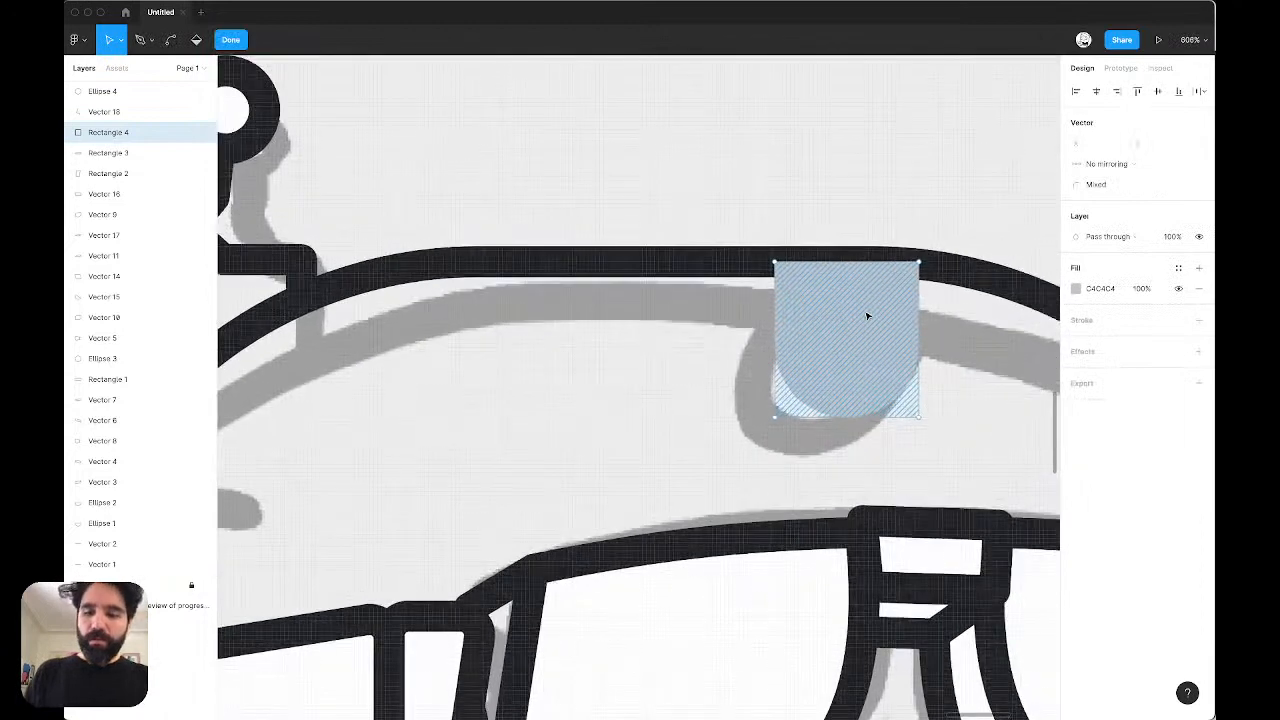
key("super+y")
scroll(800, 316, "right", 1)
scroll(786, 316, "right", 2)
key("Escape")
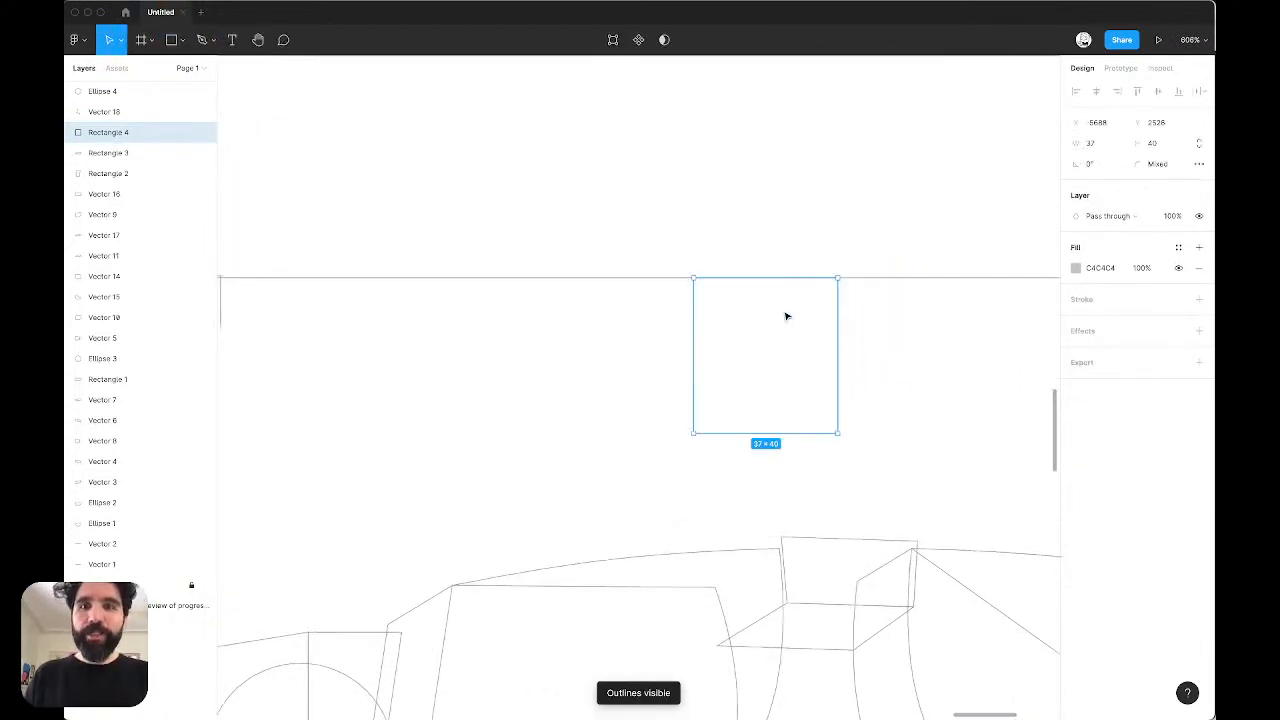
key("Escape")
scroll(786, 316, "down", 4)
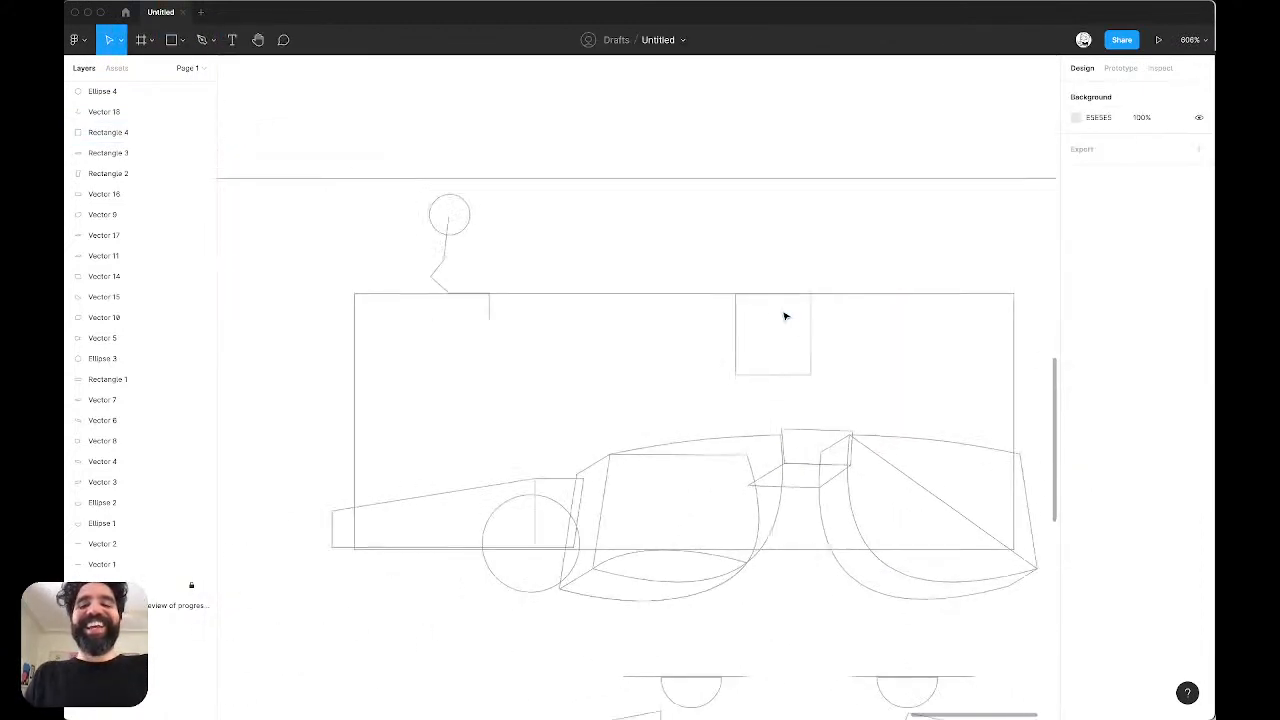
key("super+y")
scroll(785, 316, "left", 1)
scroll(785, 316, "down", 2)
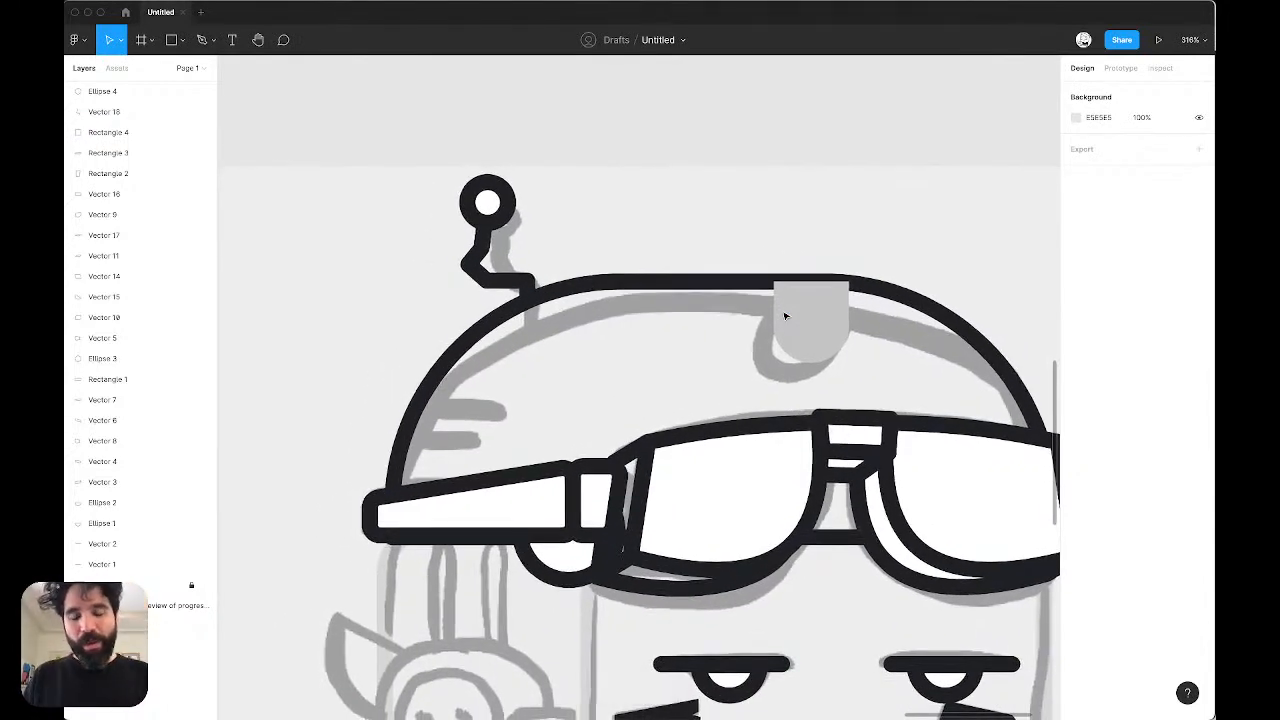
Step: Flatten the gray helmet tab so its rounded corners become editable vector points
left_click(816, 312)
scroll(818, 309, "up", 3)
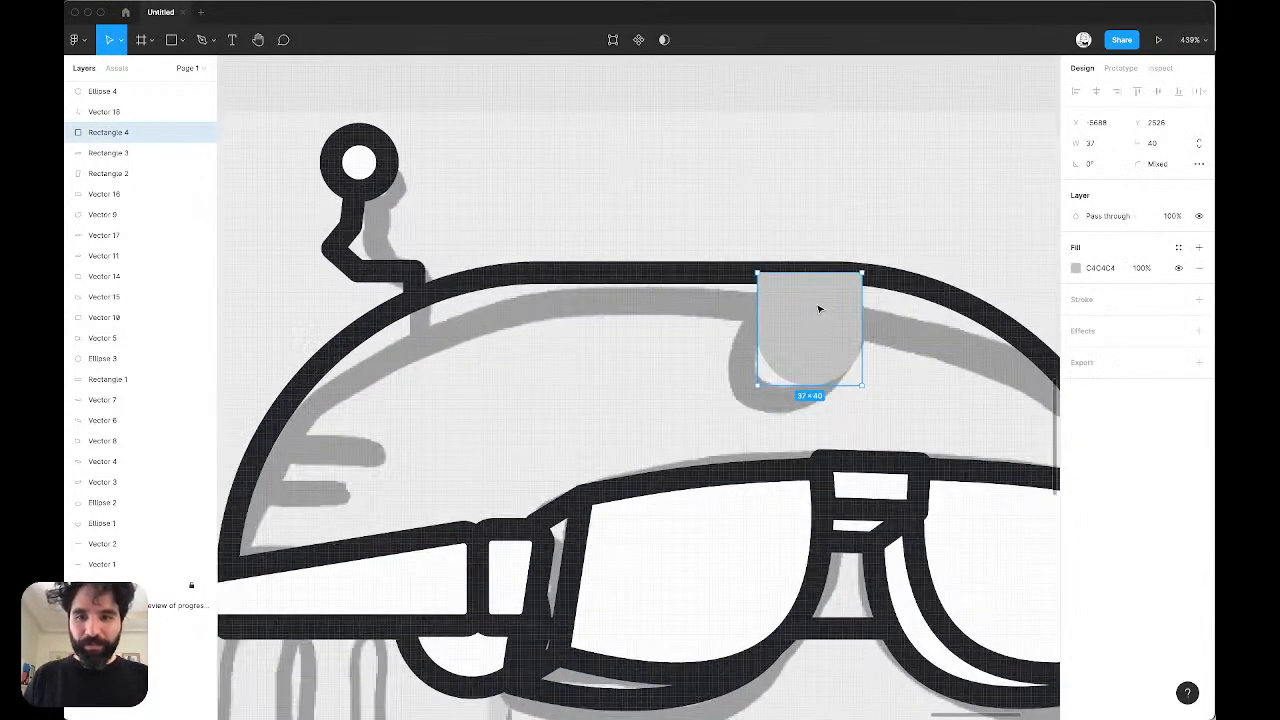
right_click(819, 307)
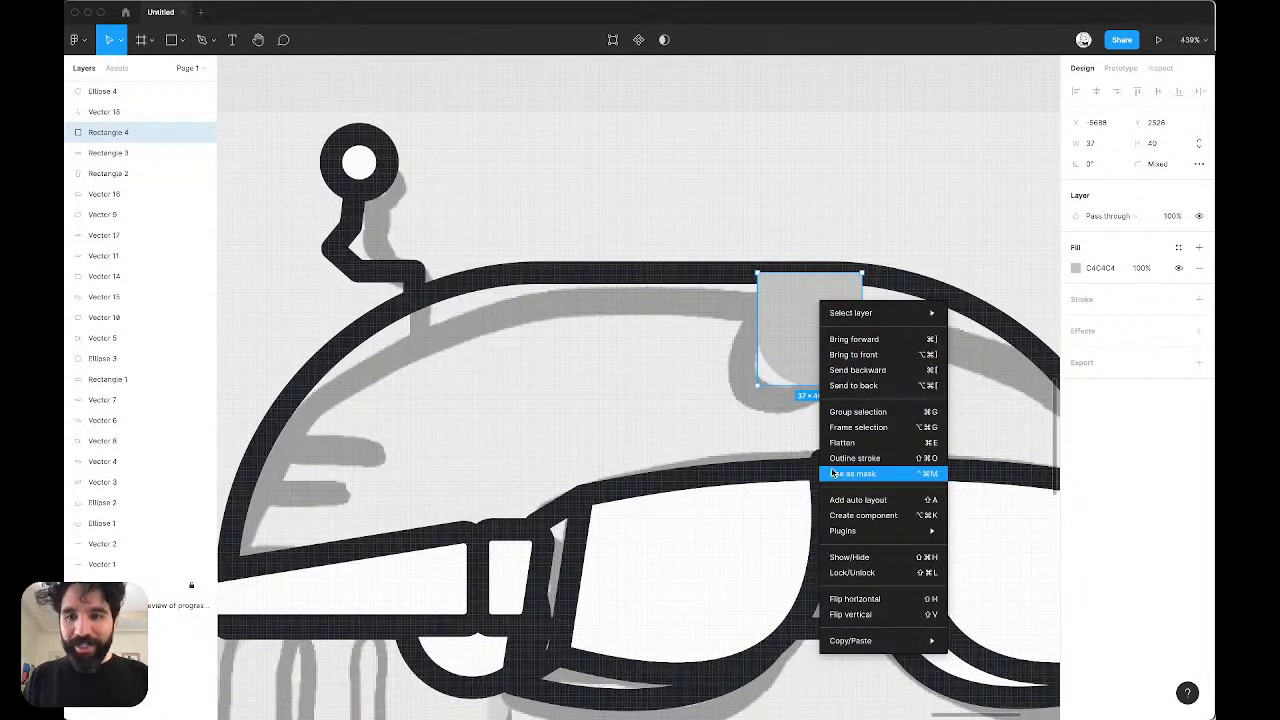
mouse_move(882, 536)
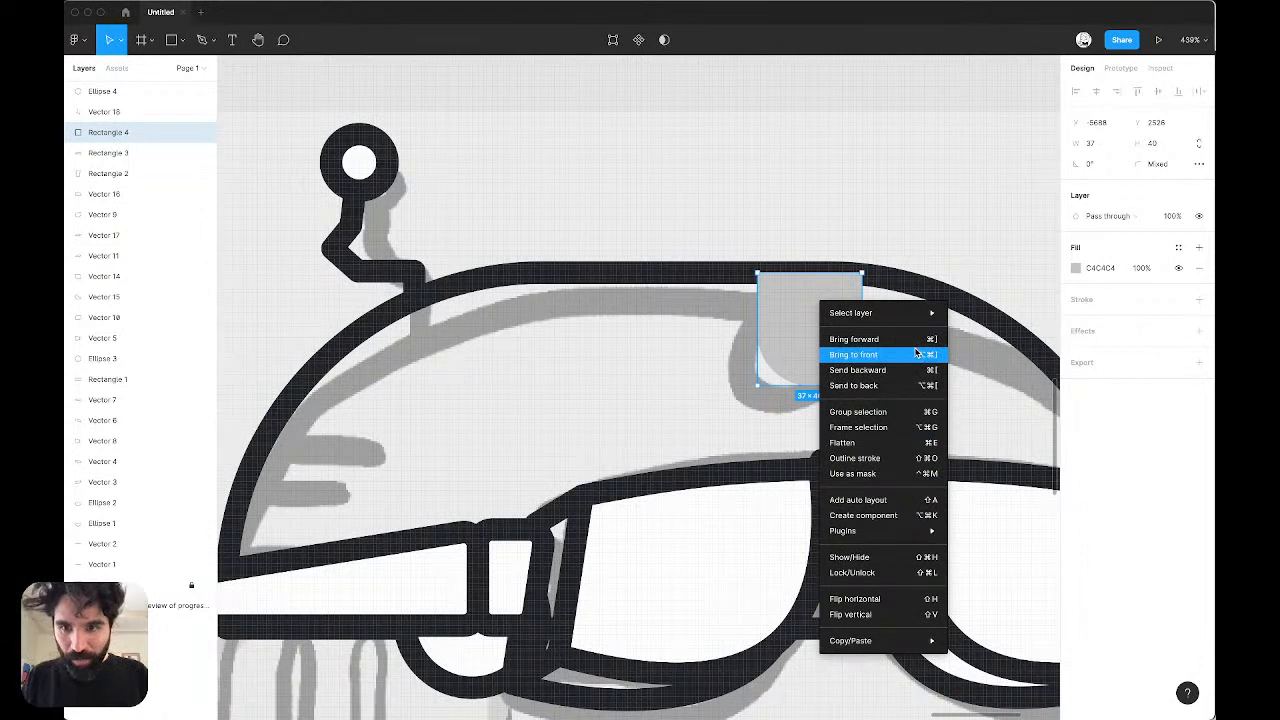
left_click(886, 443)
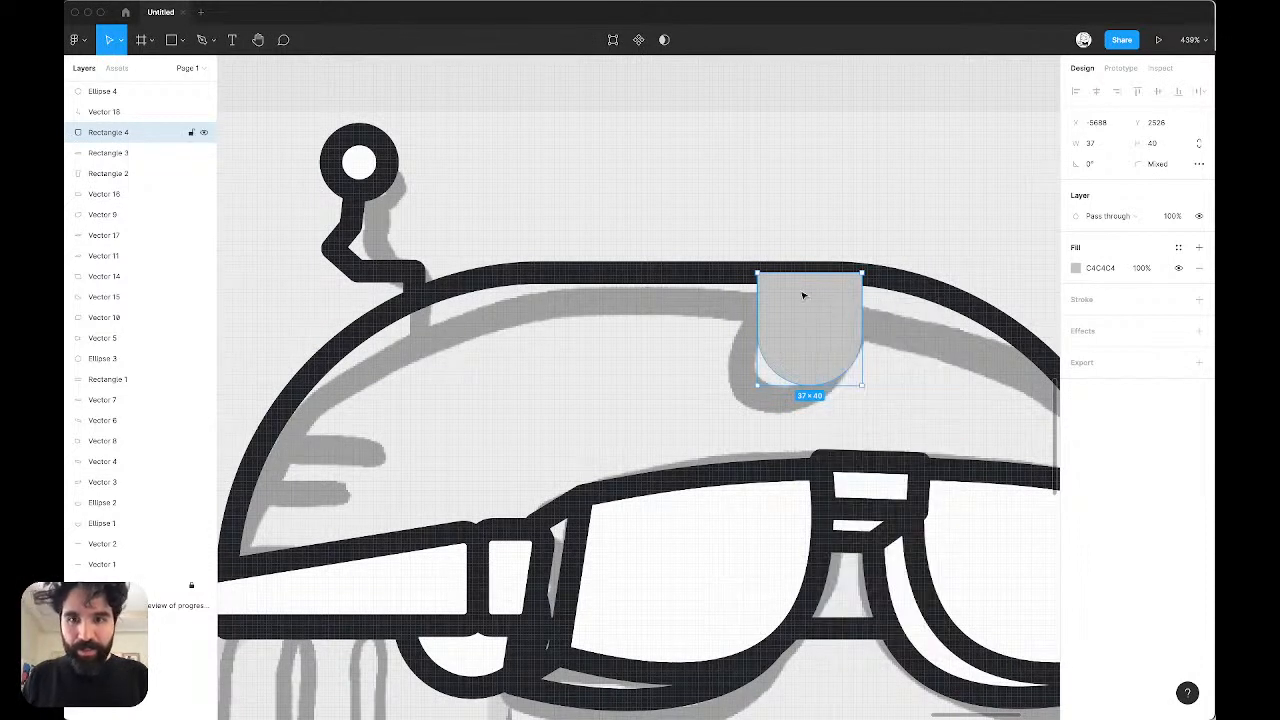
Step: Slant the helmet tab by shifting its lower curve points 16 px left, and finish editing the shape
double_click(750, 331)
left_click_drag(698, 314, 940, 466)
key("shift+Left")
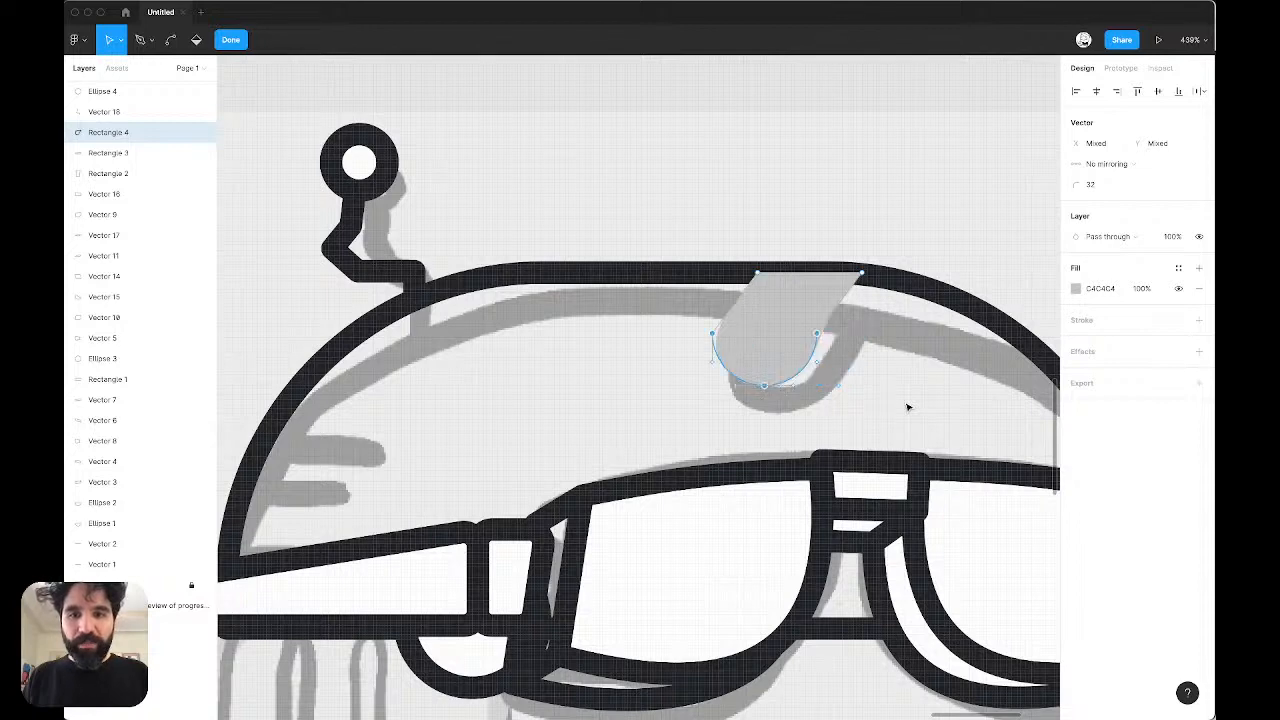
key("shift+Right")
key("shift+Right")
key("shift+Left")
key("shift+Left")
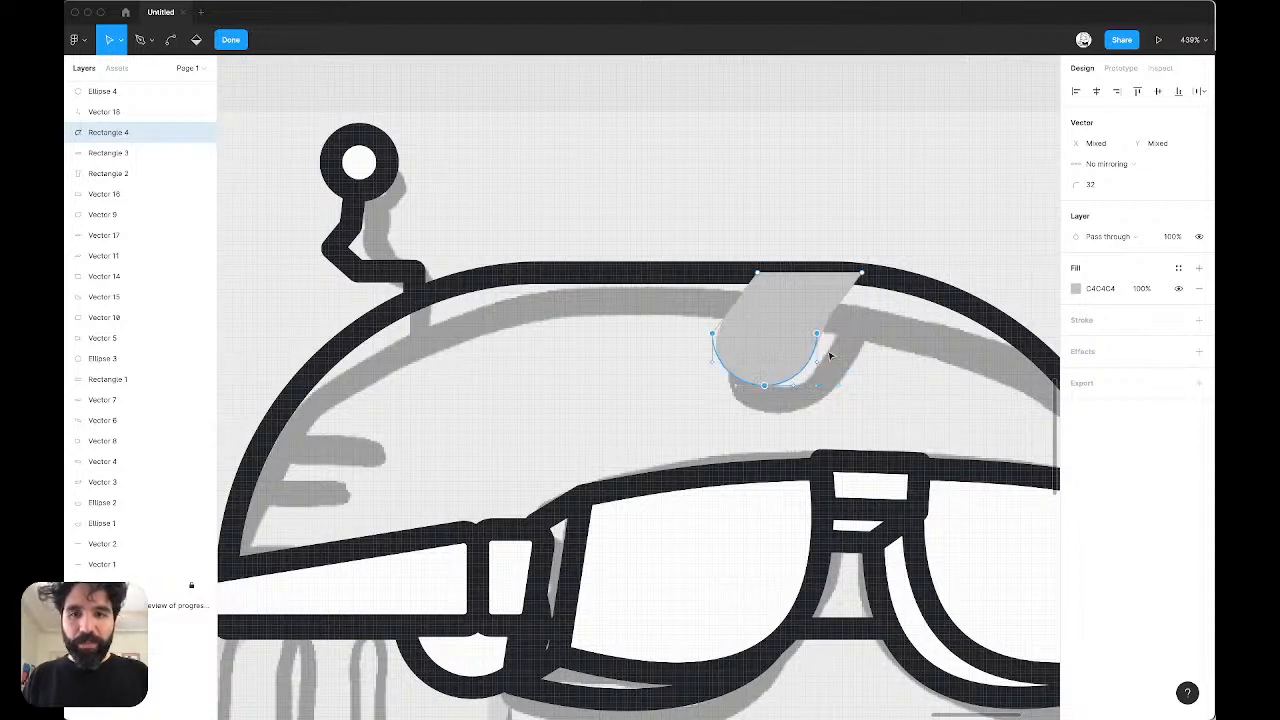
scroll(800, 335, "up", 5)
scroll(953, 425, "down", 8)
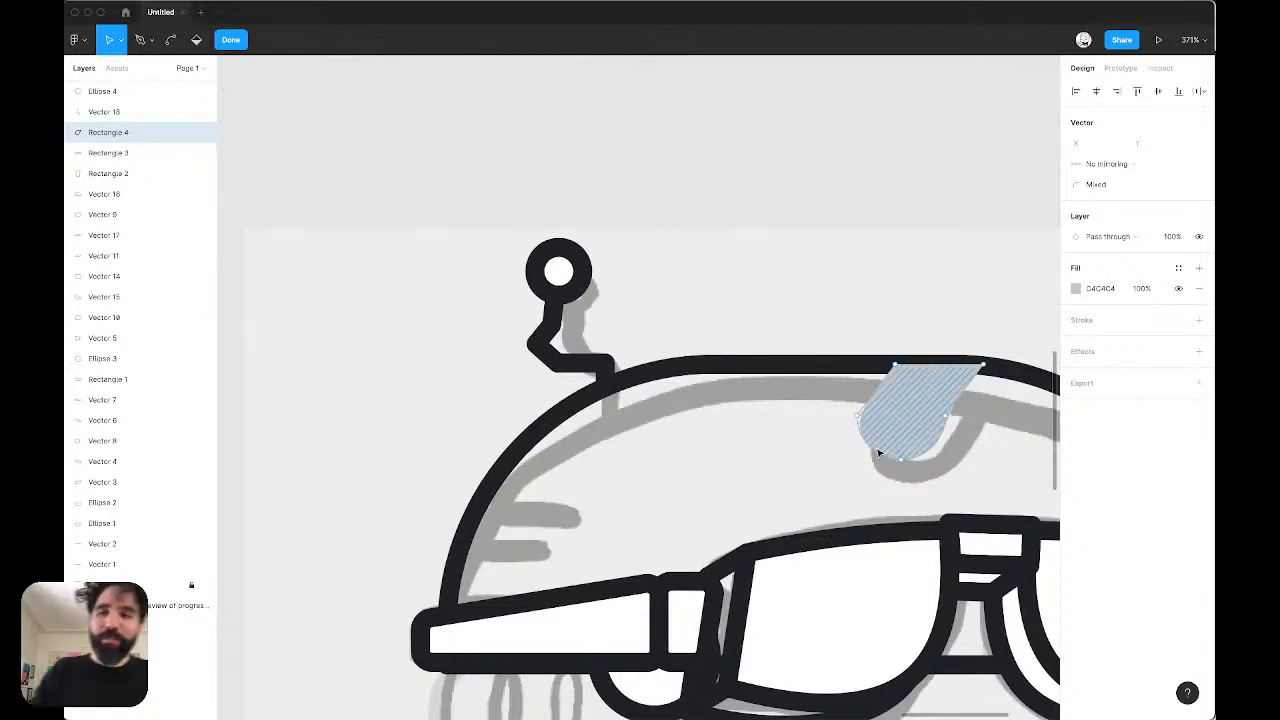
key("Escape")
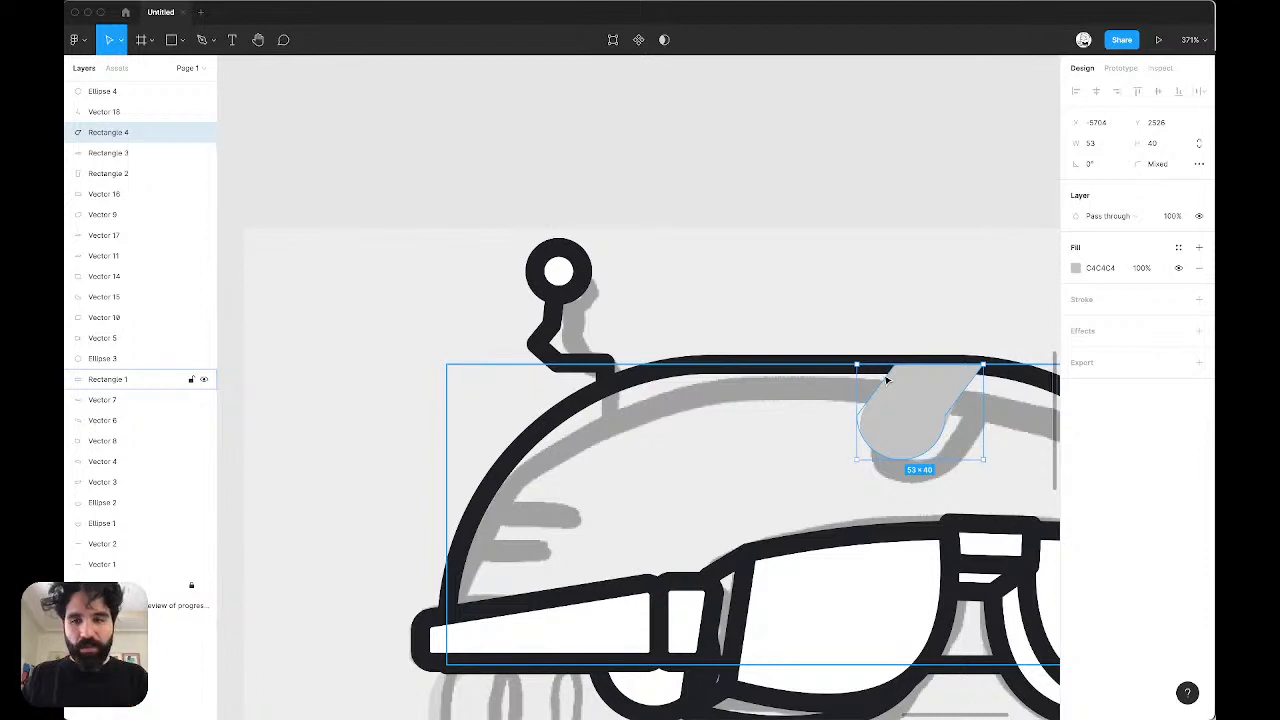
Step: Delete the slanted helmet tab, and undo both the deletion and the slant
key("Delete")
scroll(886, 380, "up", 5)
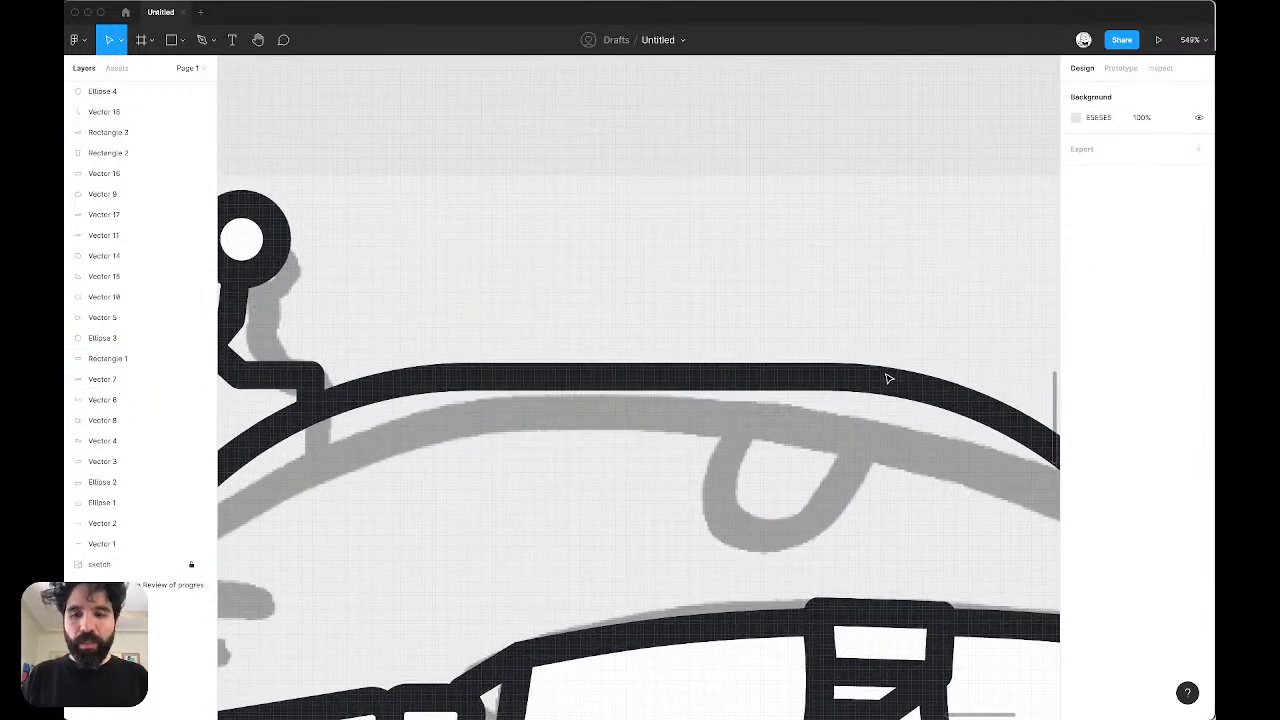
key("super+z")
key("Return")
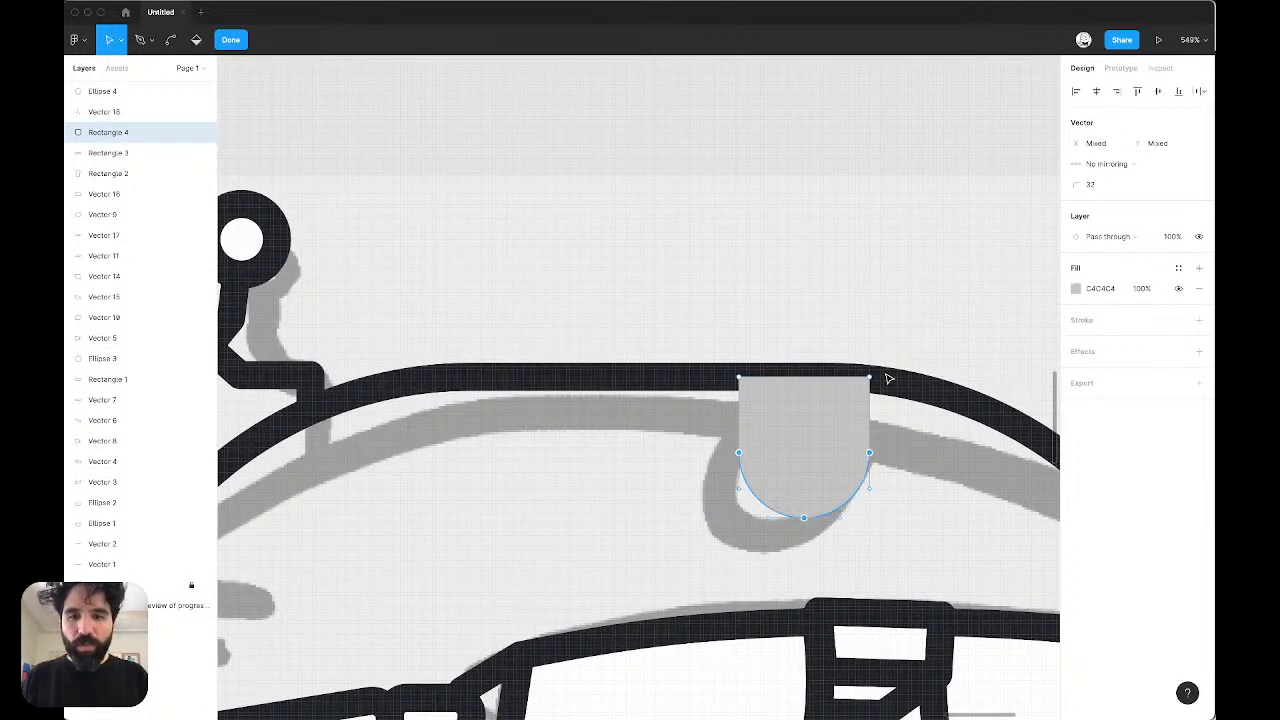
key("Escape")
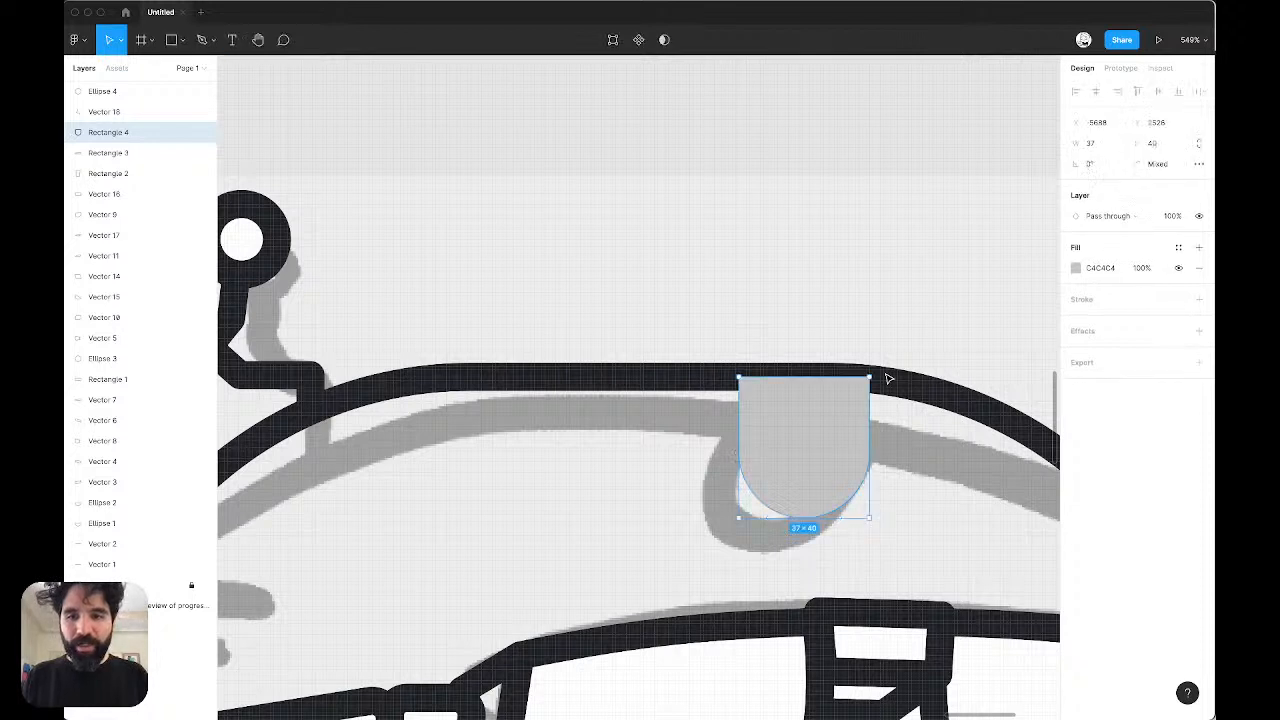
Step: Flatten the helmet tab again and delete the middle point of its bottom curve
right_click(834, 488)
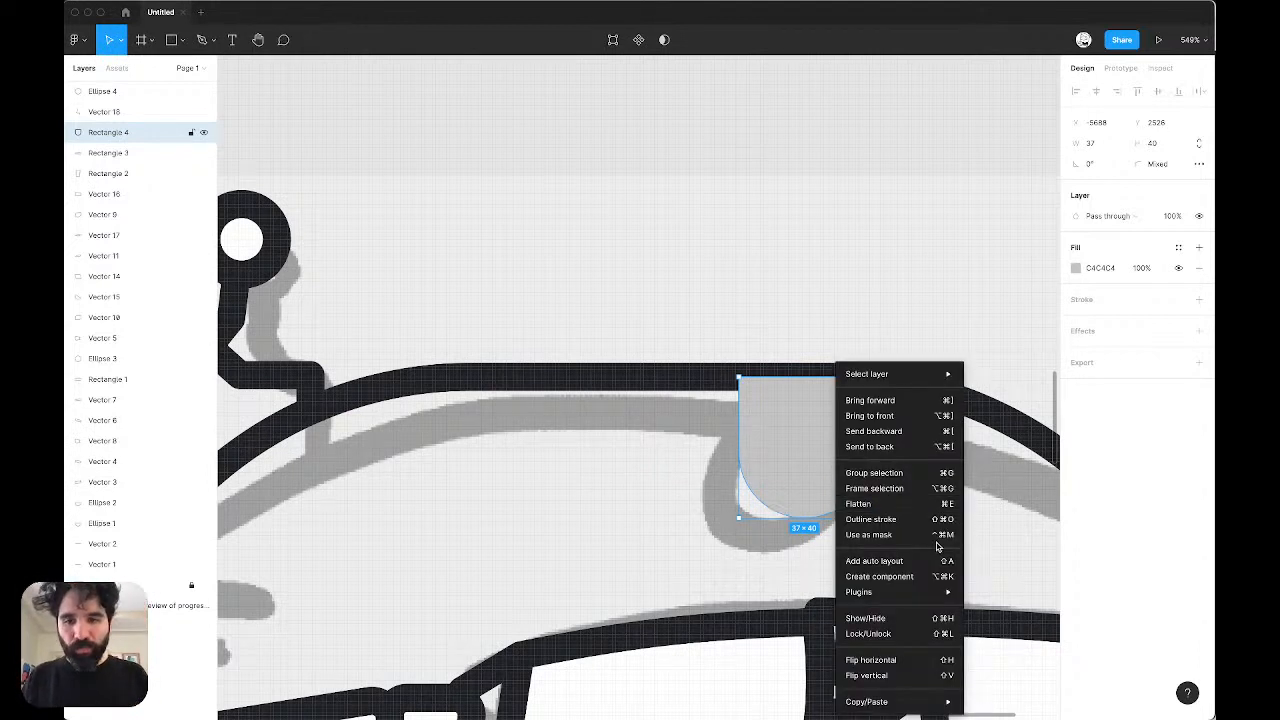
left_click(916, 504)
key("Return")
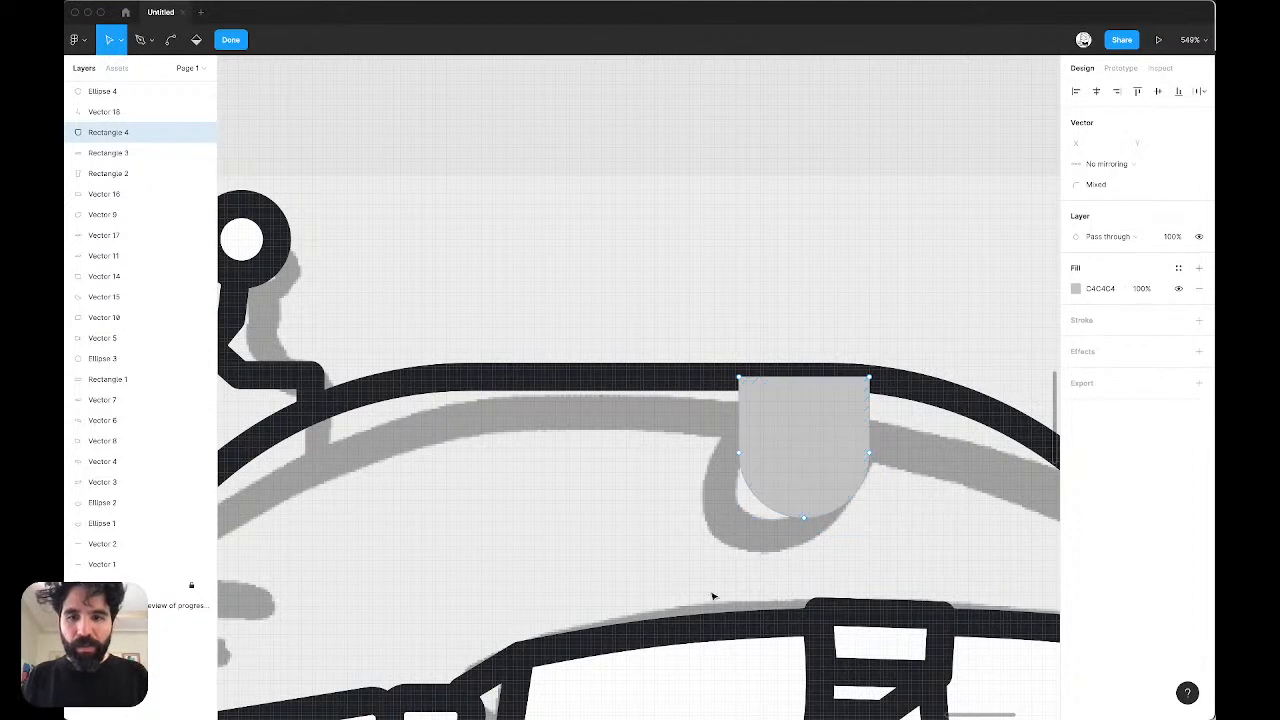
left_click_drag(711, 591, 921, 498)
key("Delete")
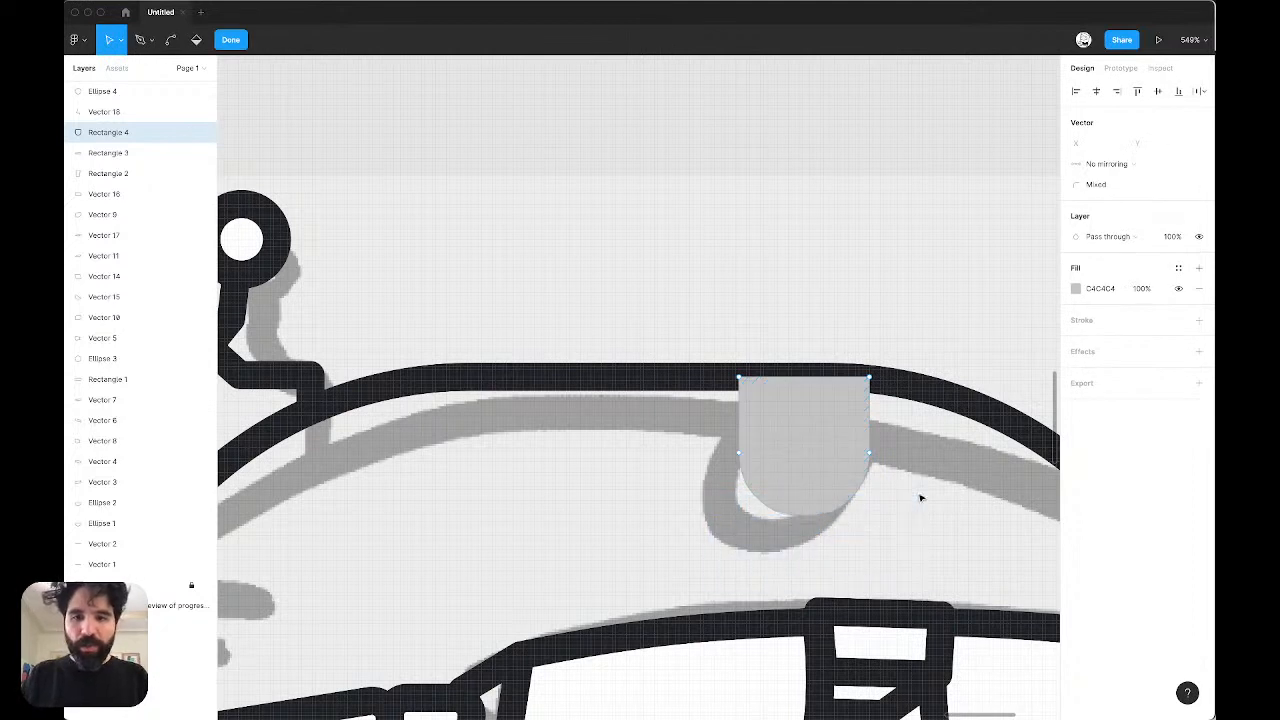
Step: Shift the helmet tab's two lower side points 8 px left to slant the shape
left_click_drag(913, 428, 680, 518)
key("shift+Left")
key("shift+Left")
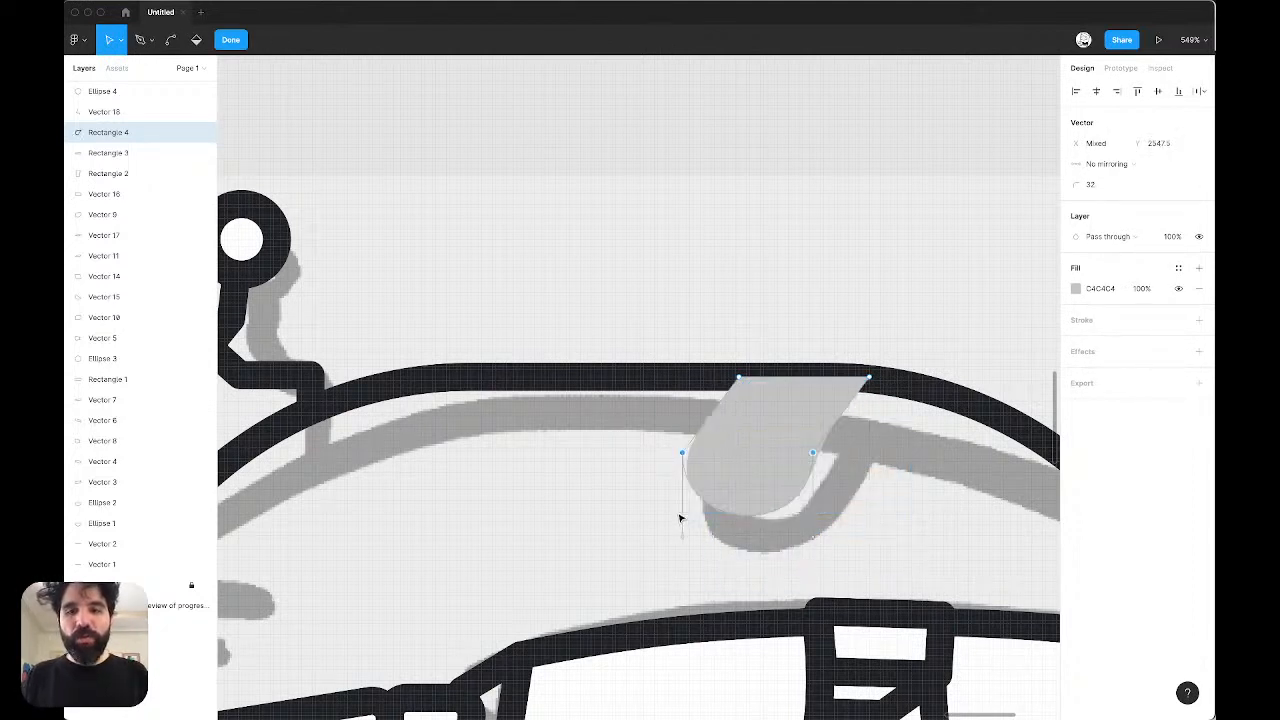
key("shift+Right")
Step: Set the handles of the helmet tab's two lower points to Mirror angle
left_click_drag(653, 424, 730, 489)
scroll(735, 488, "up", 5)
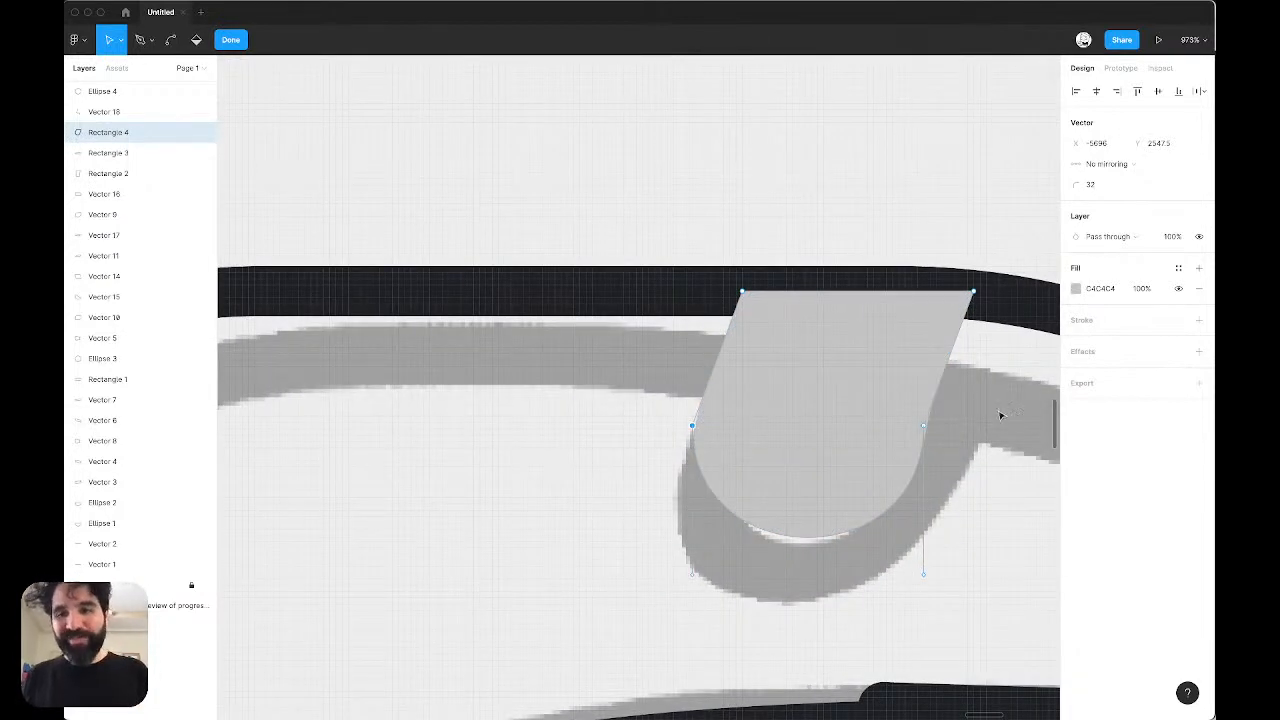
left_click_drag(966, 409, 643, 505)
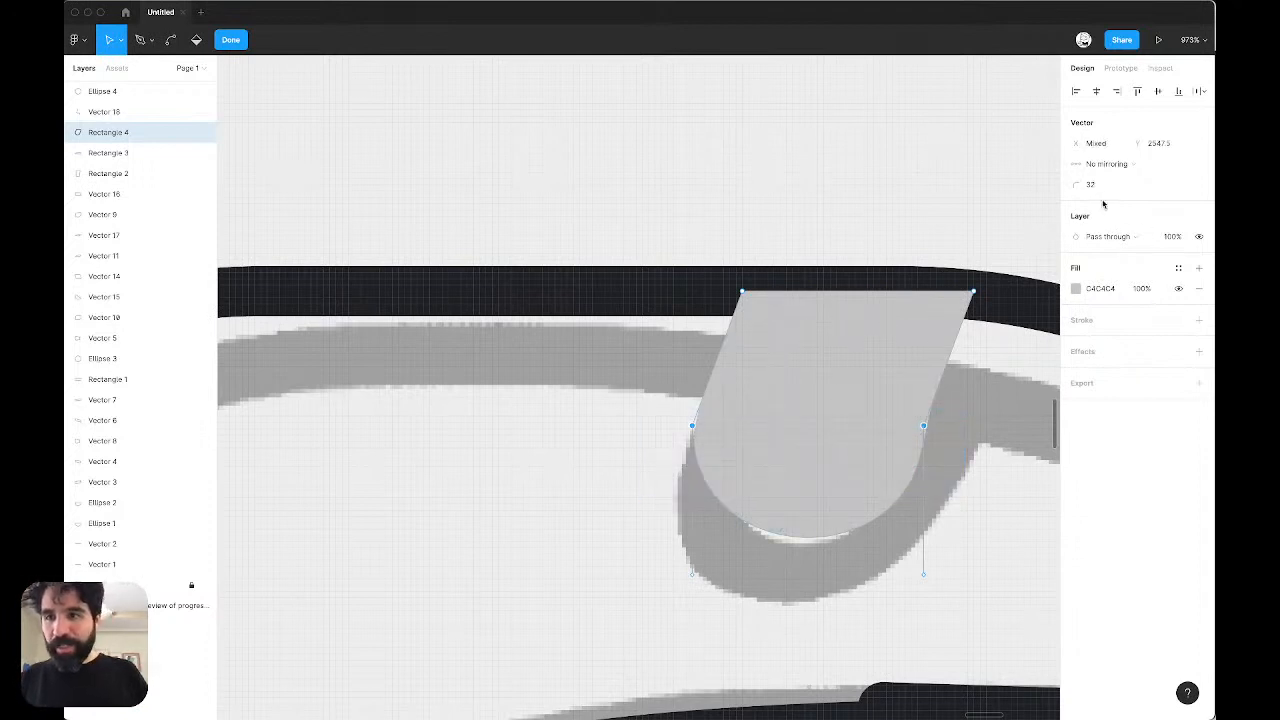
left_click(1140, 166)
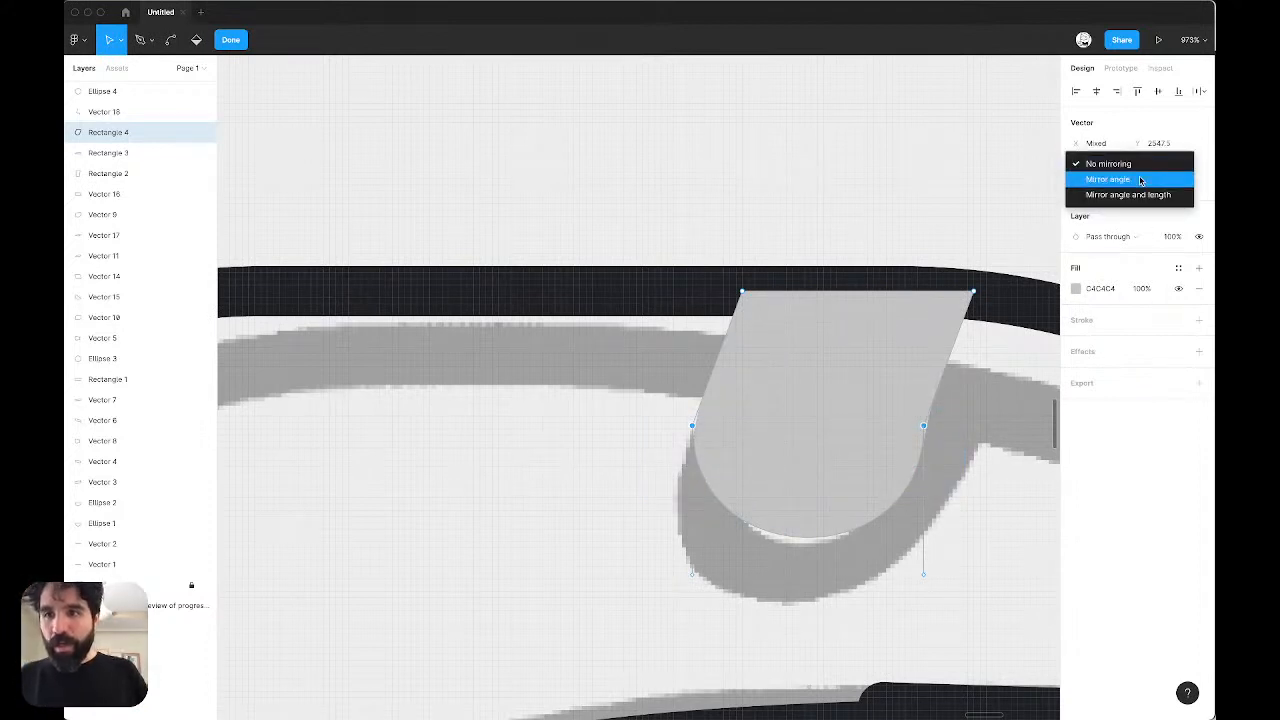
left_click(1141, 179)
Step: Tilt the lower points' curve handles to follow the tab's slanted sides, and finish editing the shape
left_click(693, 427)
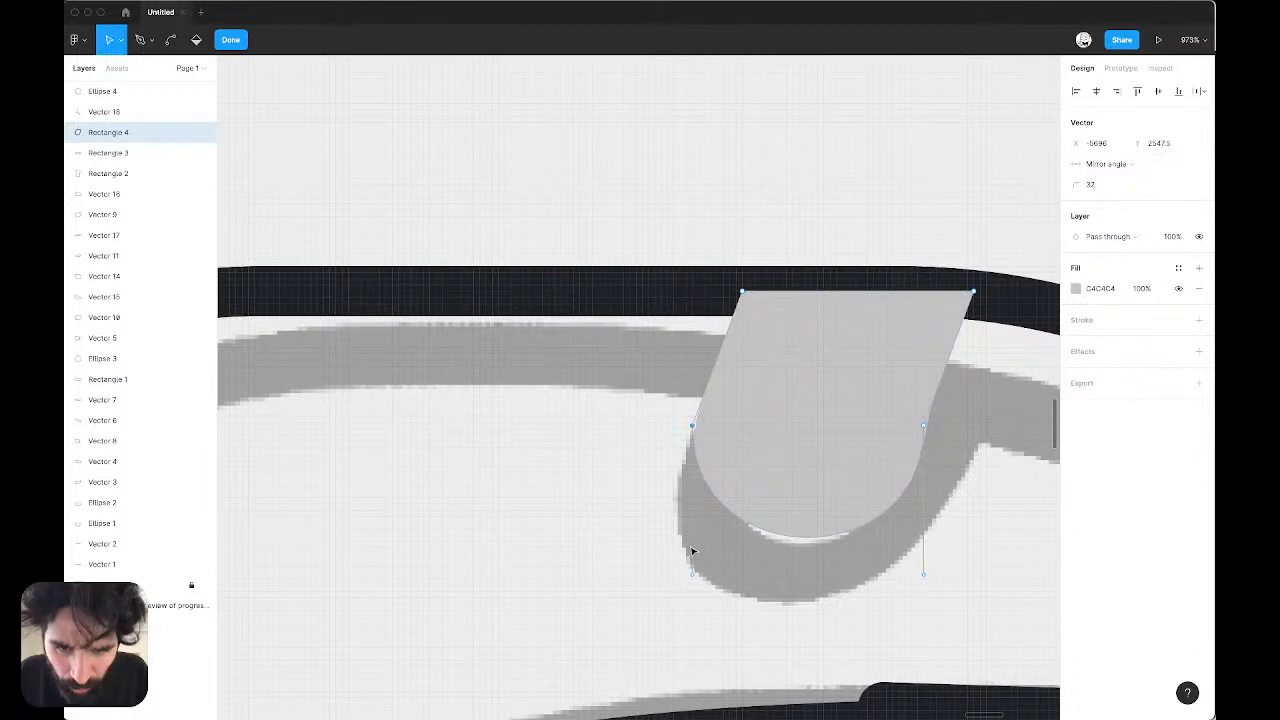
left_click_drag(690, 568, 626, 546)
left_click_drag(999, 374, 871, 484)
left_click_drag(980, 400, 868, 488)
left_click_drag(925, 581, 866, 591)
key("Escape")
left_click(779, 173)
scroll(779, 173, "down", 3)
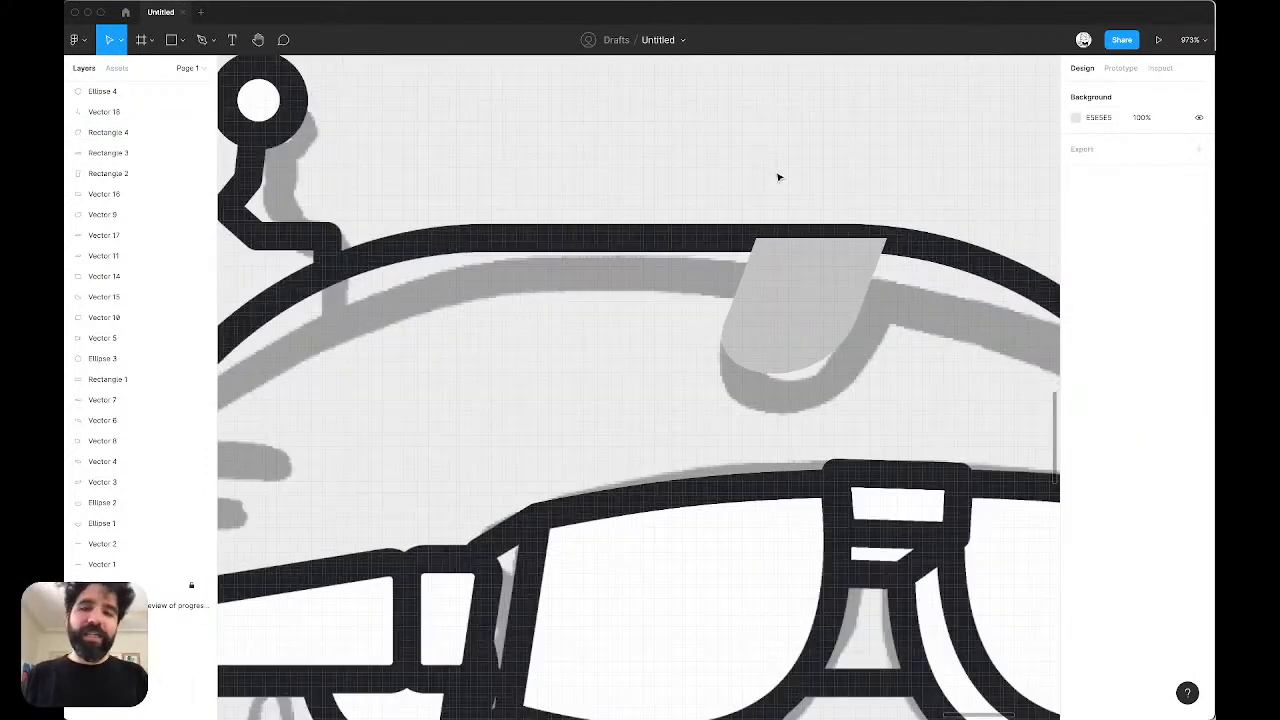
Step: Delete the helmet tab and draw a new 35 × 26 px rectangle hanging from the helmet's top line
left_click(797, 289)
key("Delete")
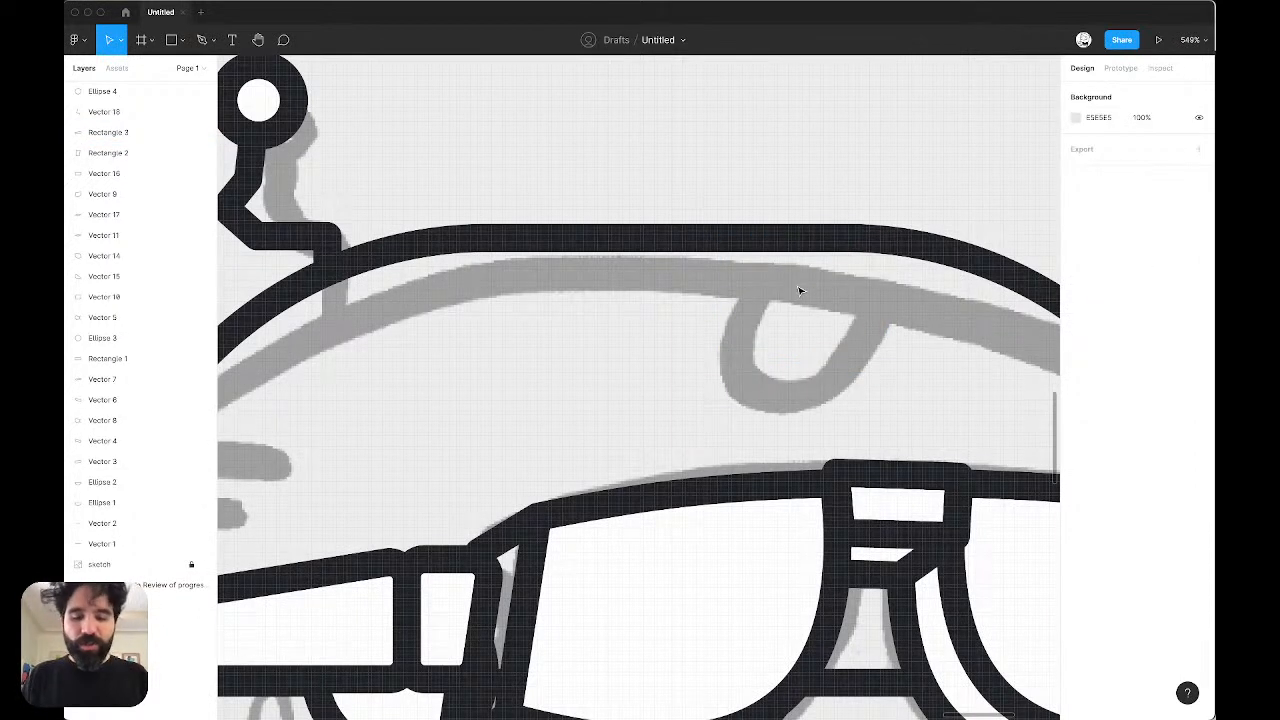
key("r")
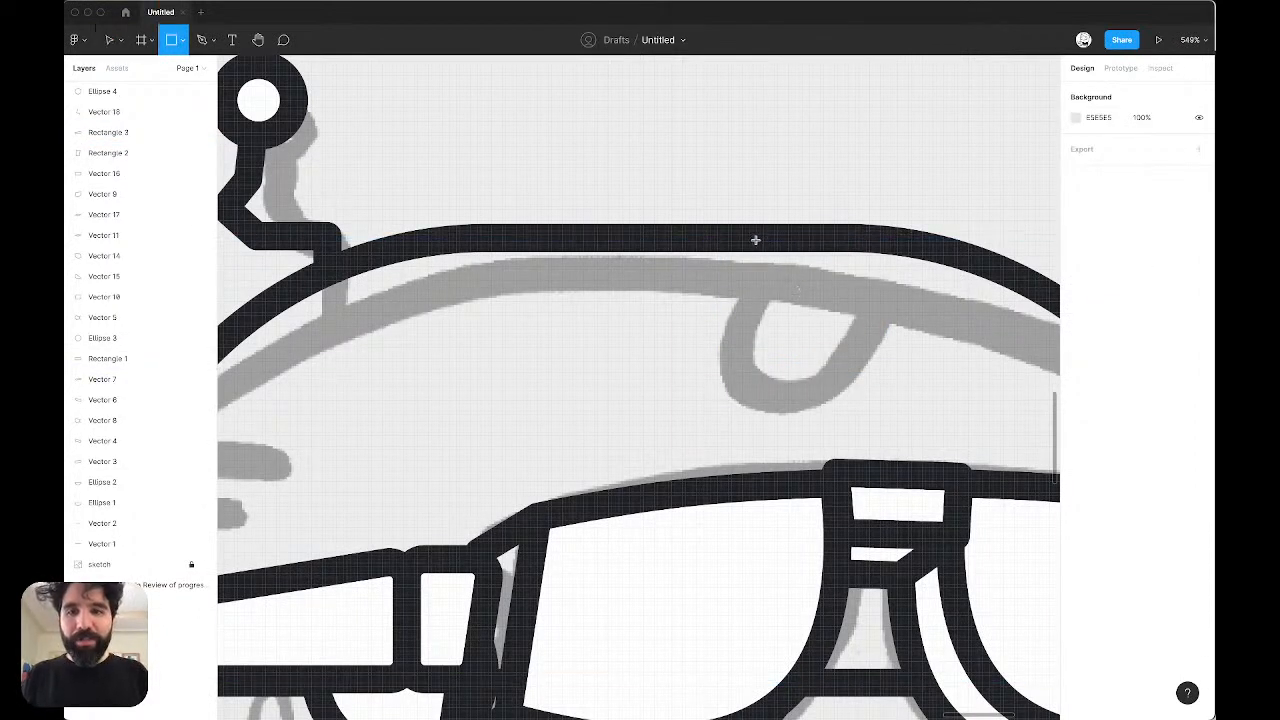
mouse_move(755, 240)
left_mouse_down()
mouse_move(888, 306)
mouse_move(880, 328)
left_mouse_up()
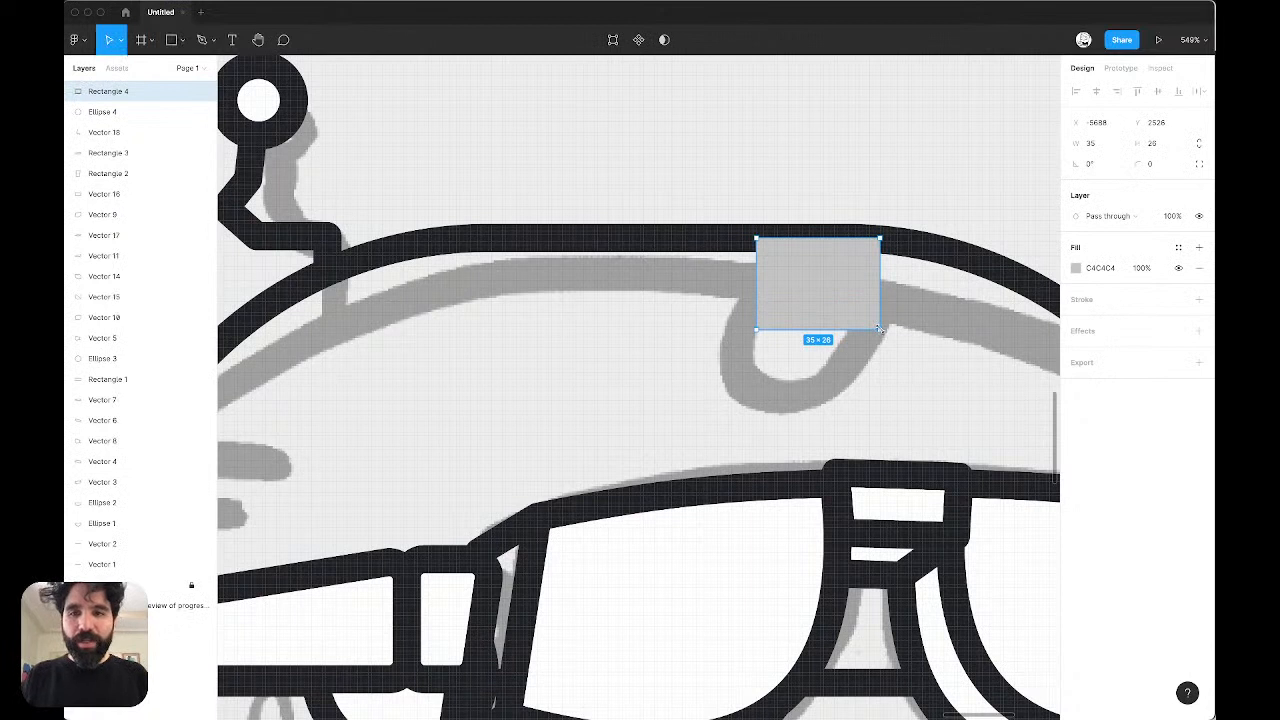
Step: Slant the rectangle by shifting its two lower corner points 16 px left, and move the whole shape 8 px right
key("Return")
left_click_drag(928, 293, 725, 374)
key("shift+Left")
key("shift+Left")
key("shift+Left")
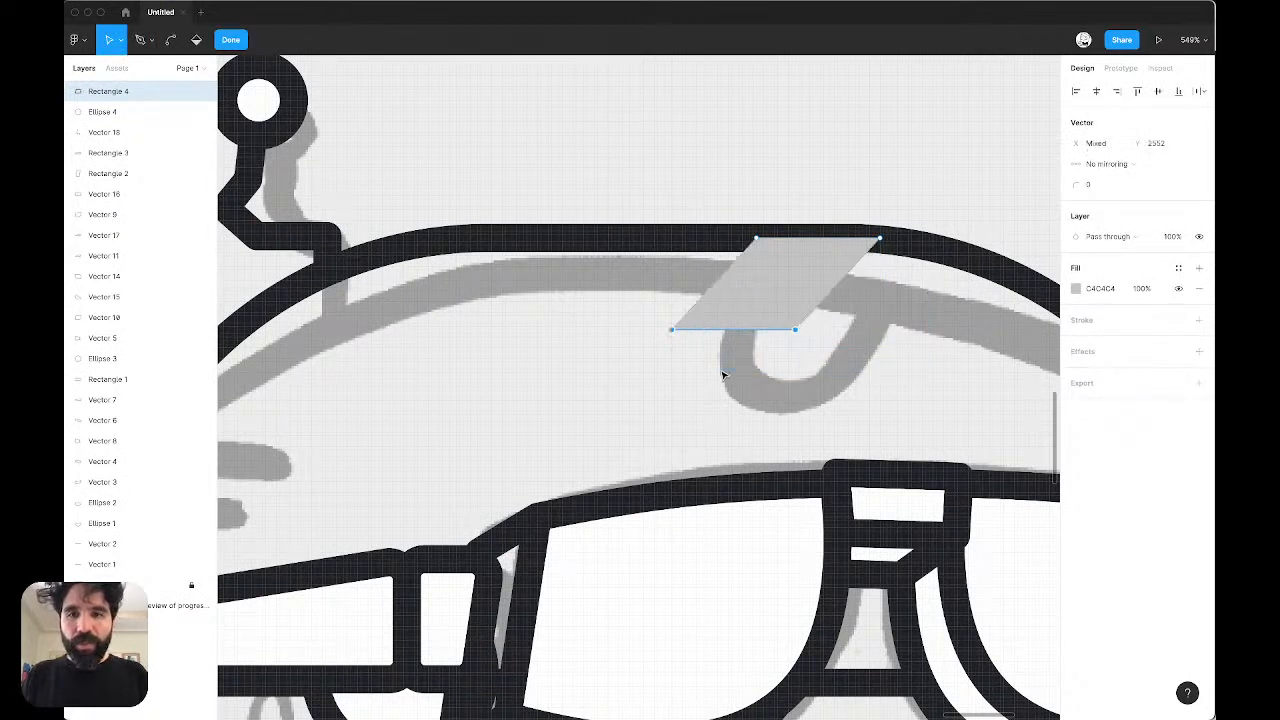
key("shift+Right")
left_click(835, 260)
double_click(800, 214)
left_click(800, 277)
key("shift+Right")
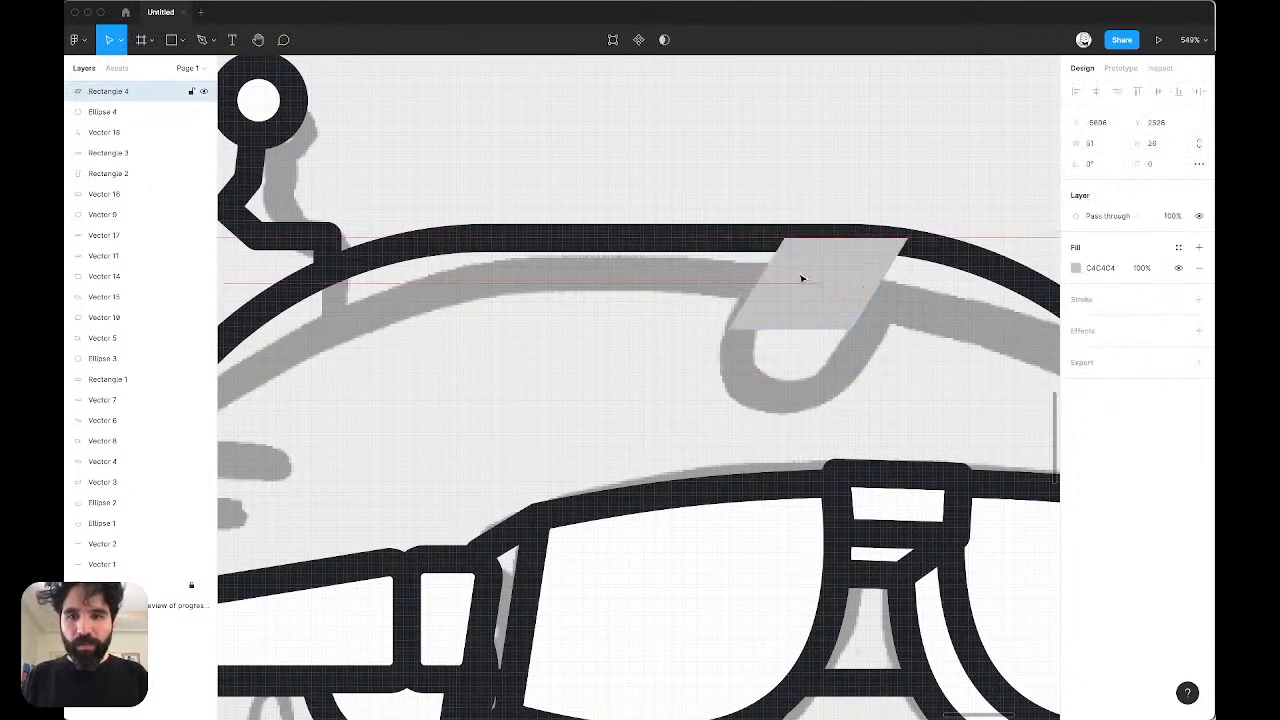
Step: Bend the tab's bottom edge into a rounded curve, aligning both lower points' handles with the slanted sides
scroll(766, 317, "up", 5)
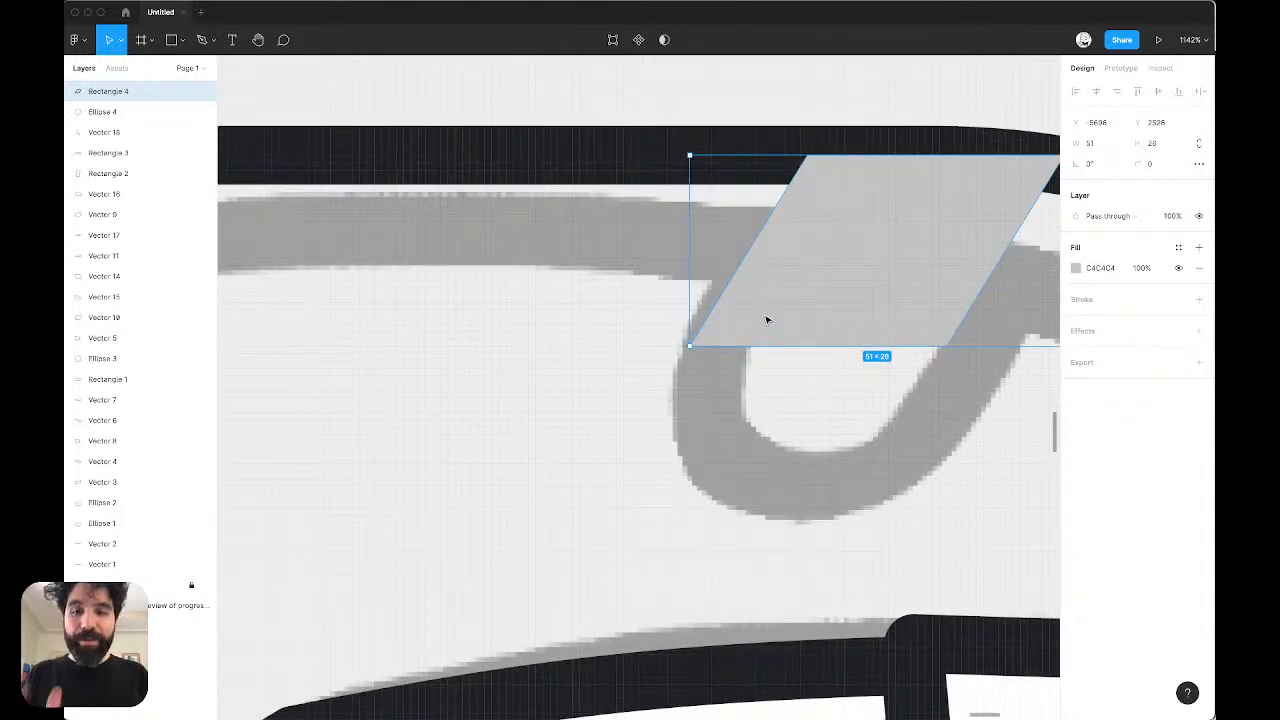
scroll(767, 320, "right", 3)
double_click(767, 320)
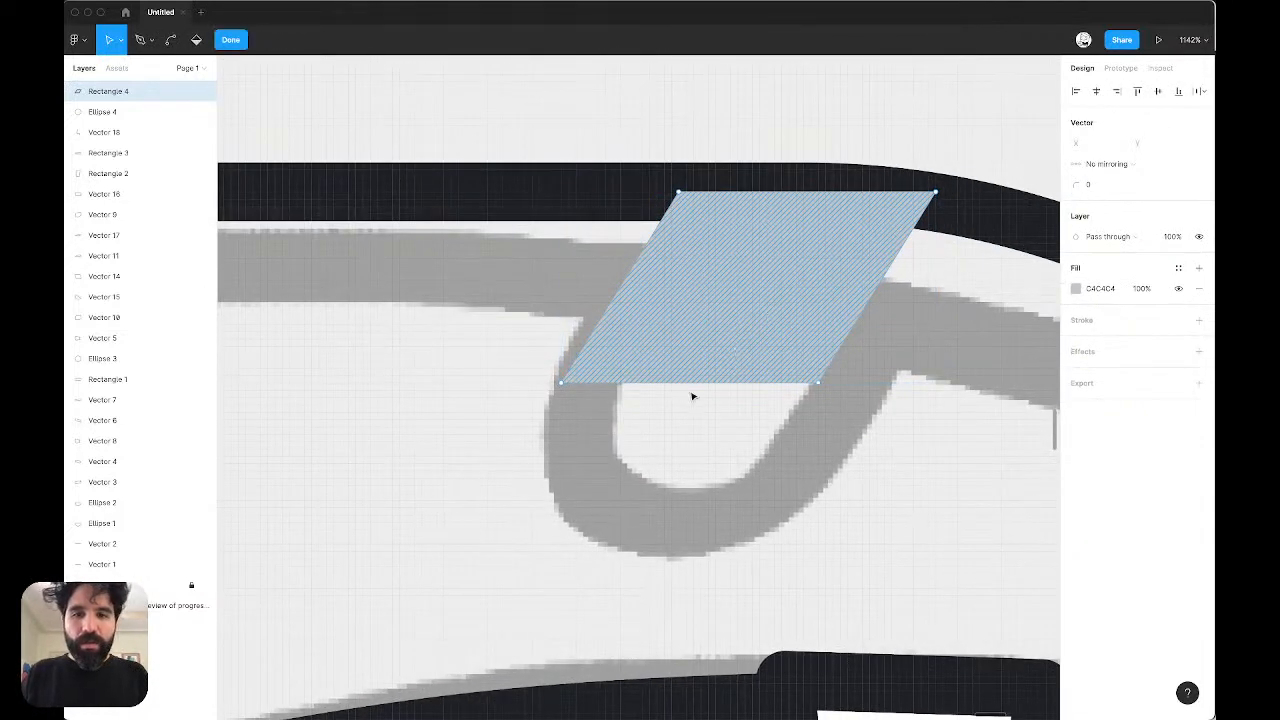
left_click_drag(691, 391, 571, 443)
left_click_drag(506, 342, 646, 476)
left_click_drag(552, 525, 497, 504)
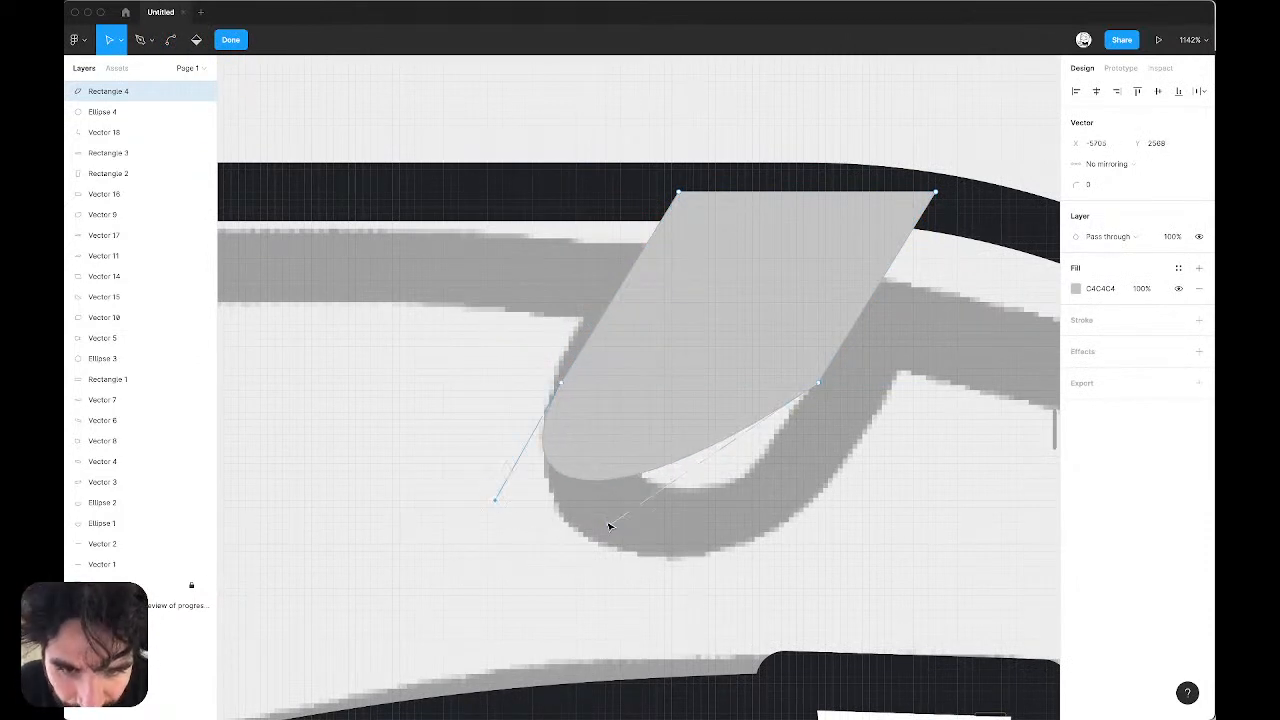
left_click_drag(608, 526, 751, 537)
key("Escape")
scroll(865, 346, "down", 5)
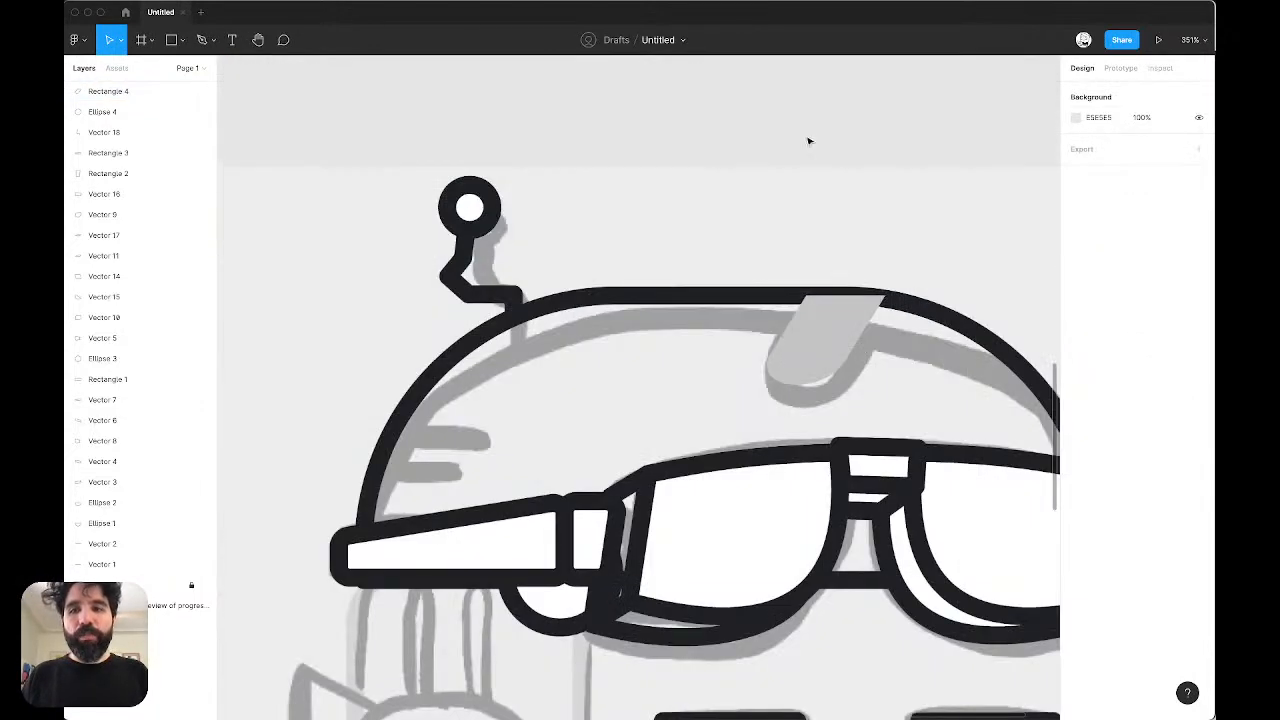
double_click(817, 330)
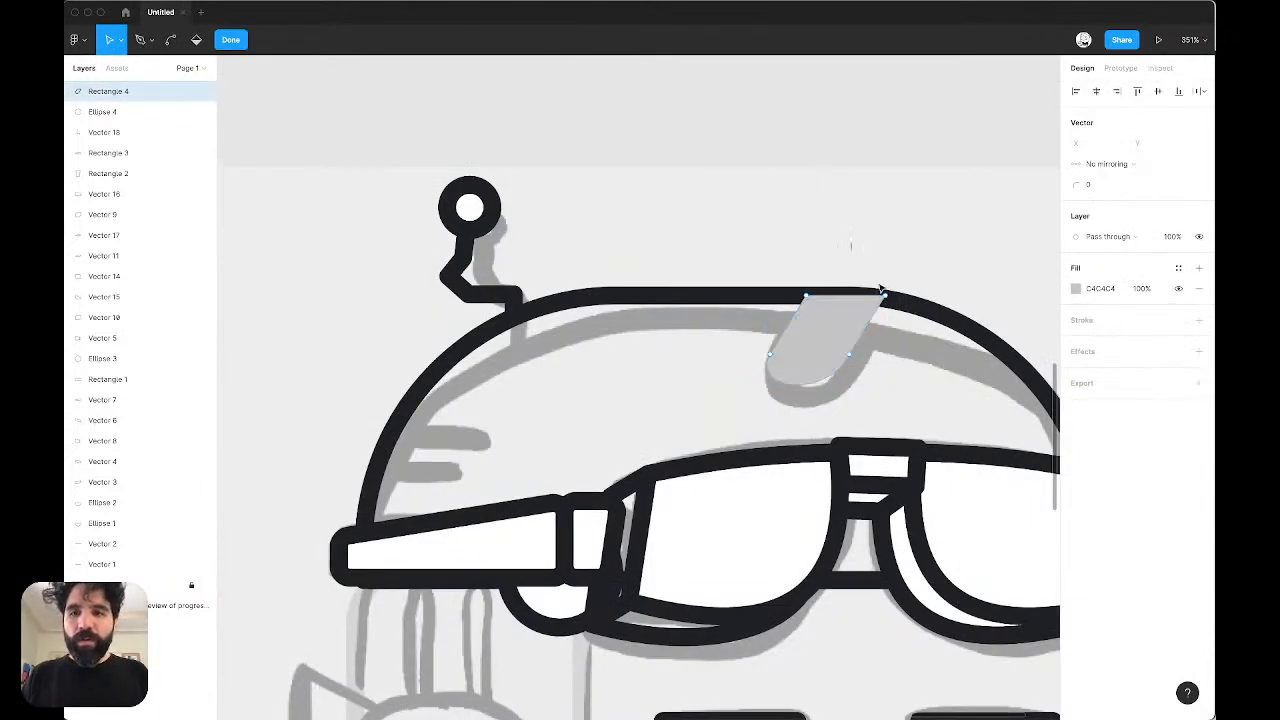
left_click(1101, 186)
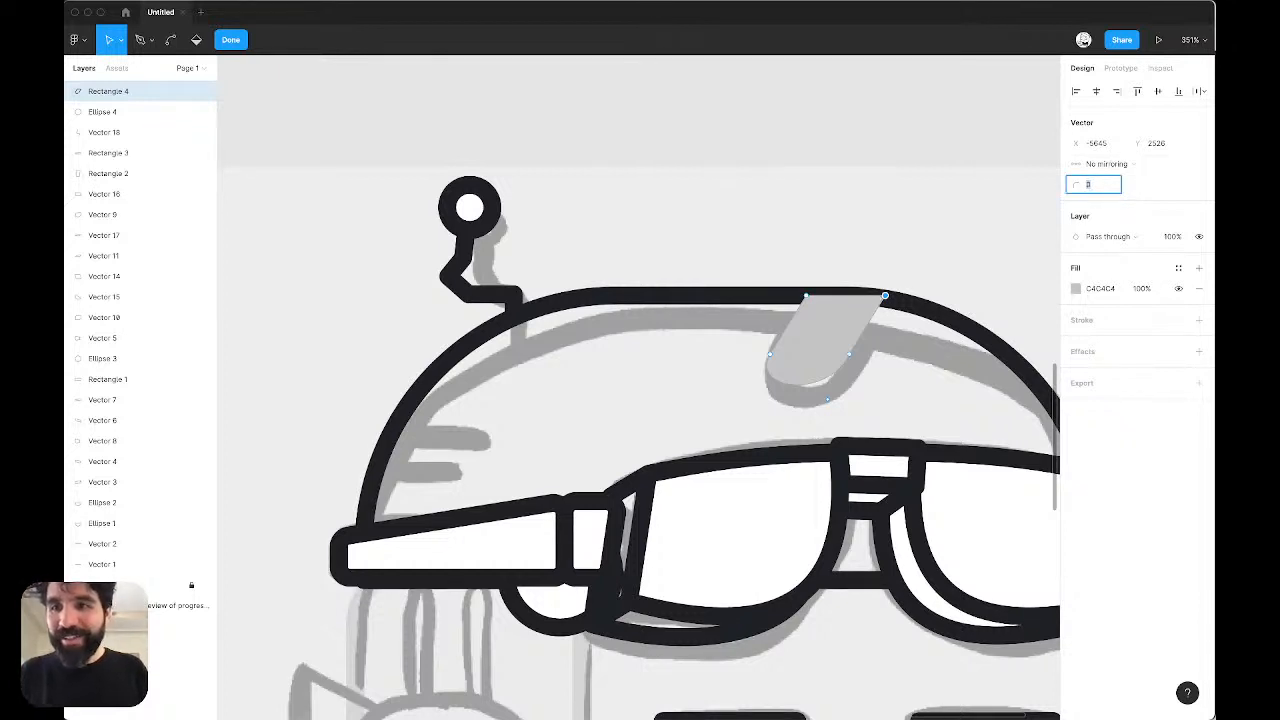
left_click(955, 213)
key("Escape")
key("Escape")
Step: Move the helmet tab about 4 px left along the helmet's top line
left_click_drag(862, 318, 847, 318)
left_click(742, 218)
scroll(742, 218, "down", 2)
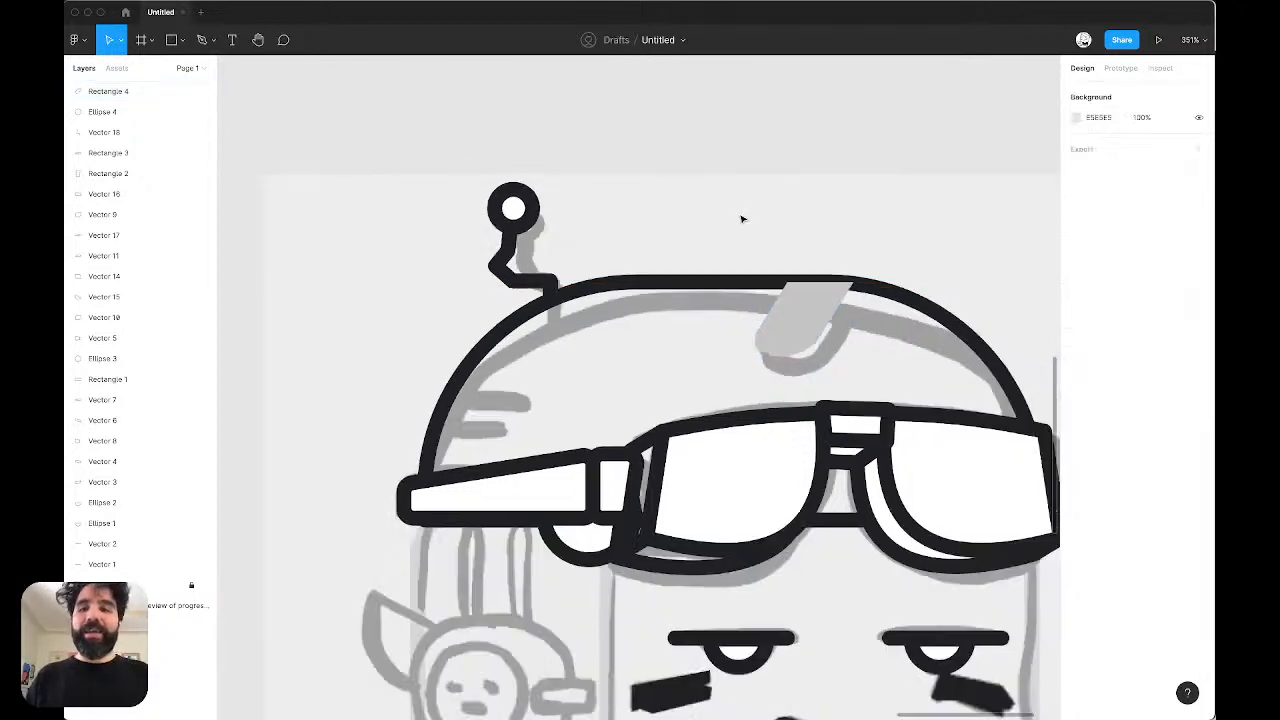
scroll(742, 218, "down", 2)
scroll(745, 268, "up", 3)
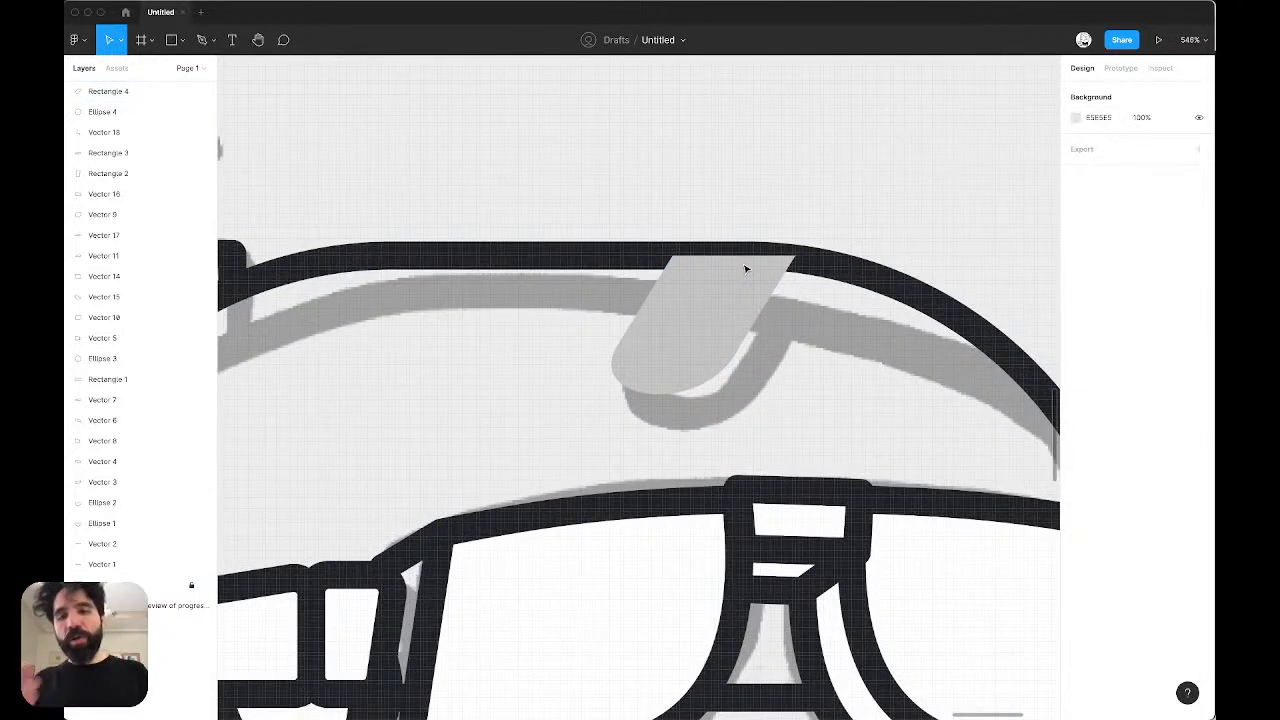
left_click(720, 276)
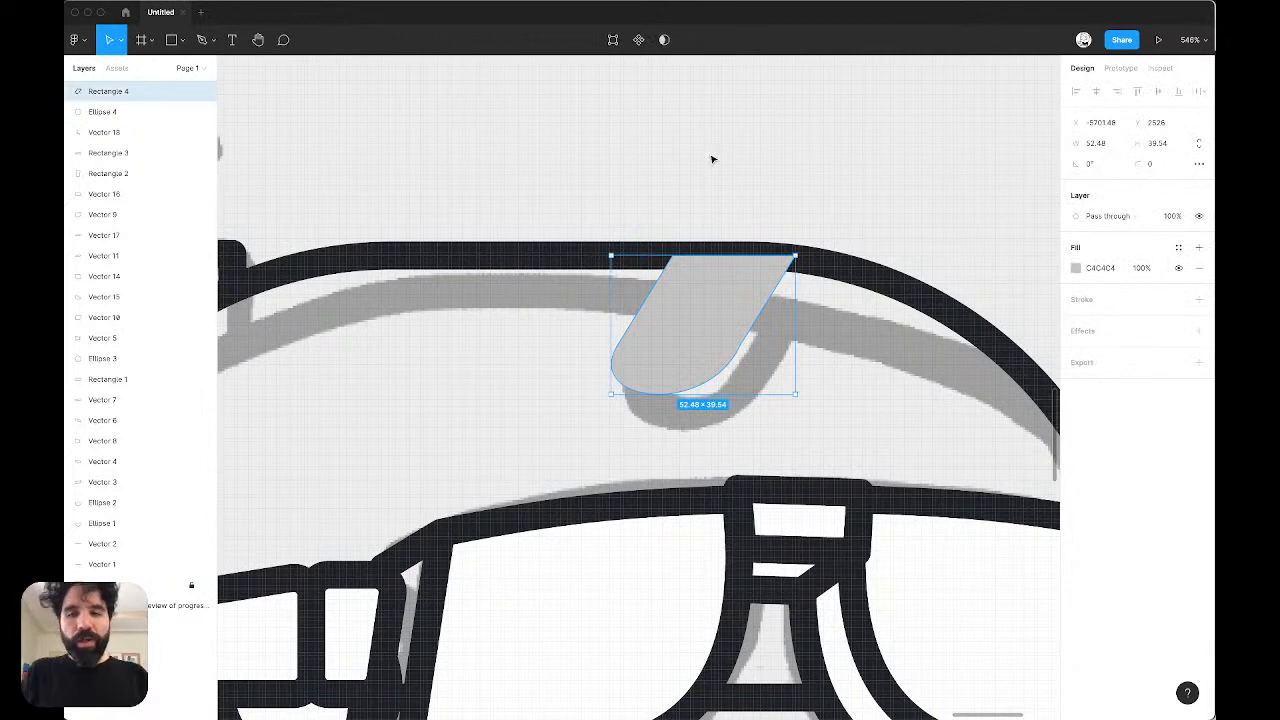
Step: Draw a slightly rising straight line about 44 px wide over the sketch's upper stripe, starting on the helmet's left edge
scroll(712, 159, "down", 2)
scroll(713, 159, "left", 1)
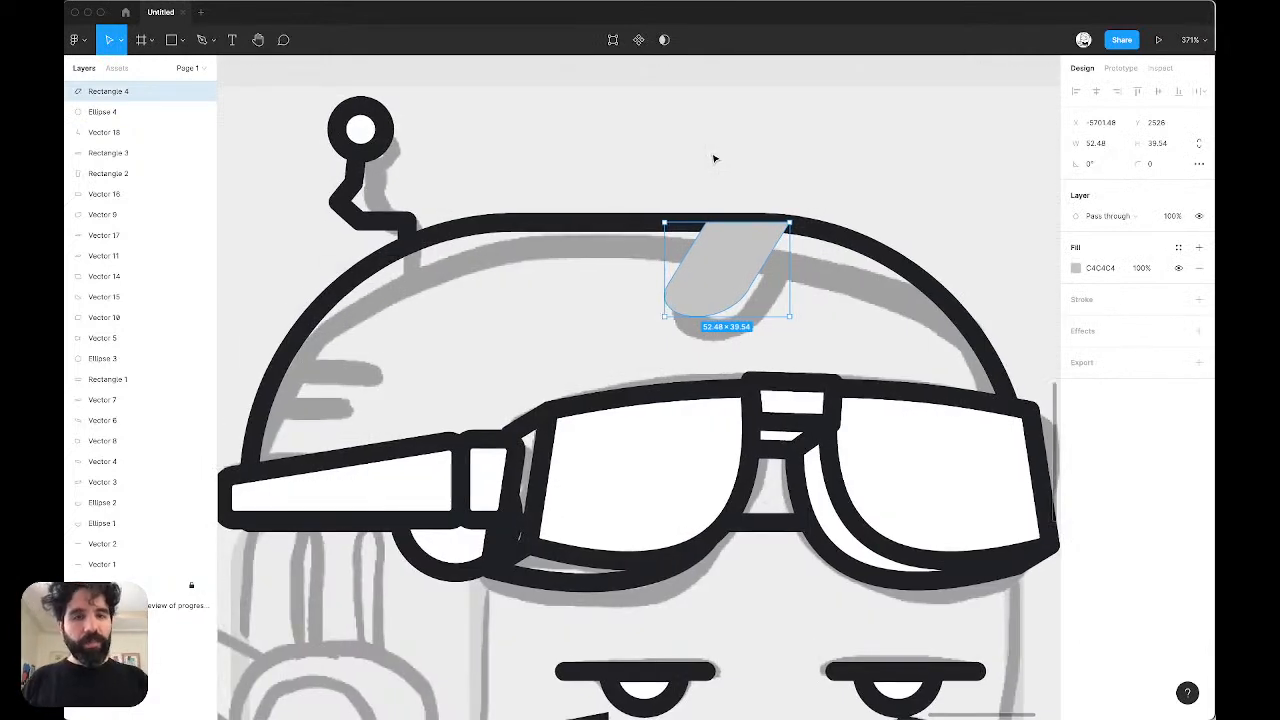
scroll(714, 159, "left", 2)
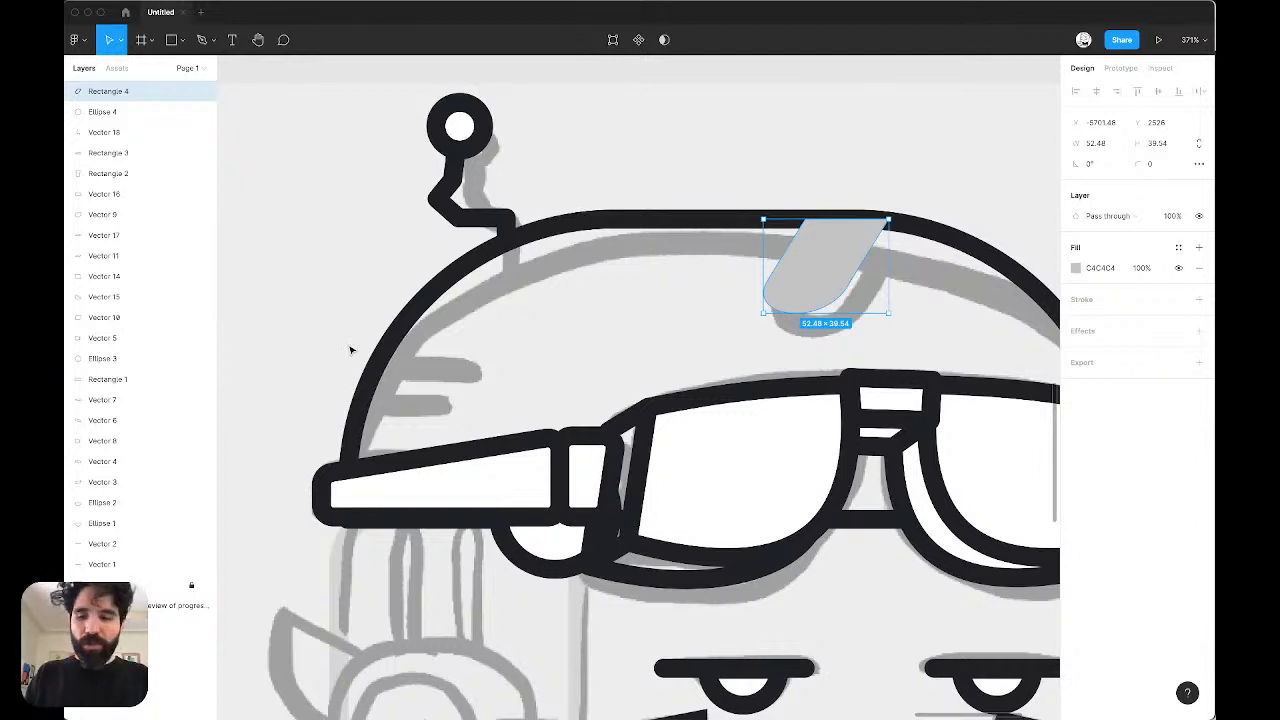
key("p")
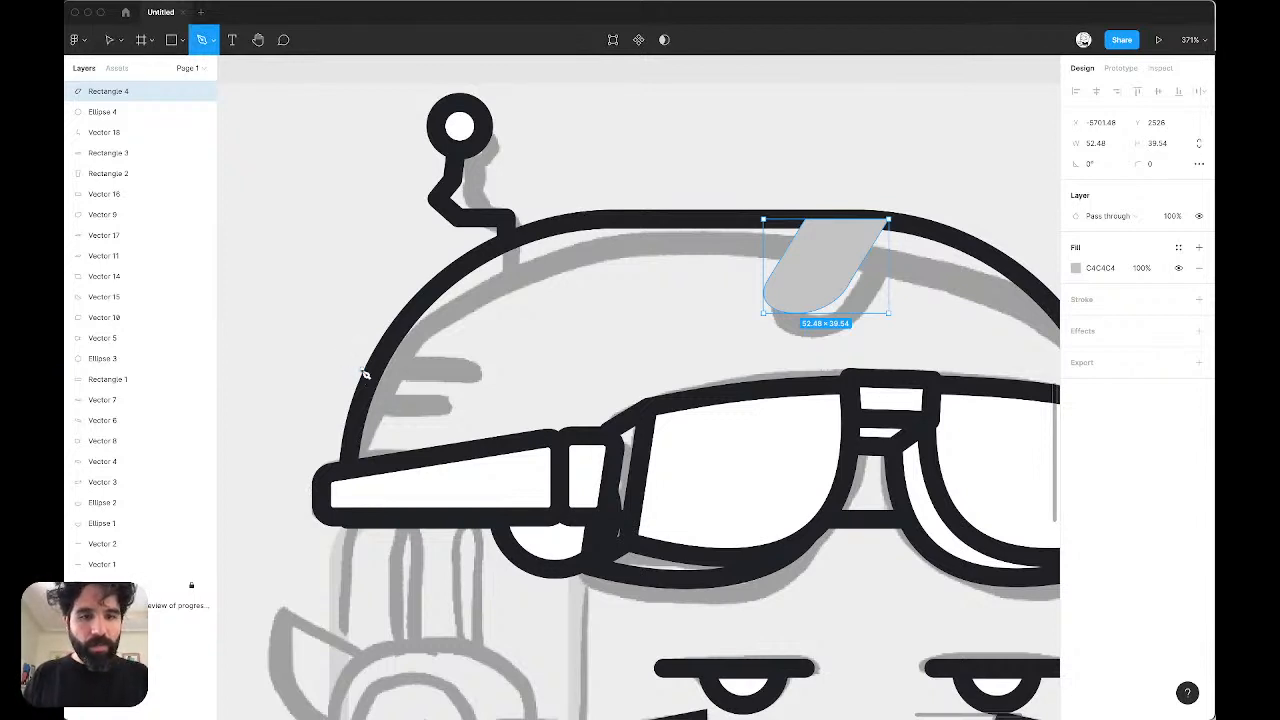
left_click(362, 365)
left_click(465, 364)
key("Escape")
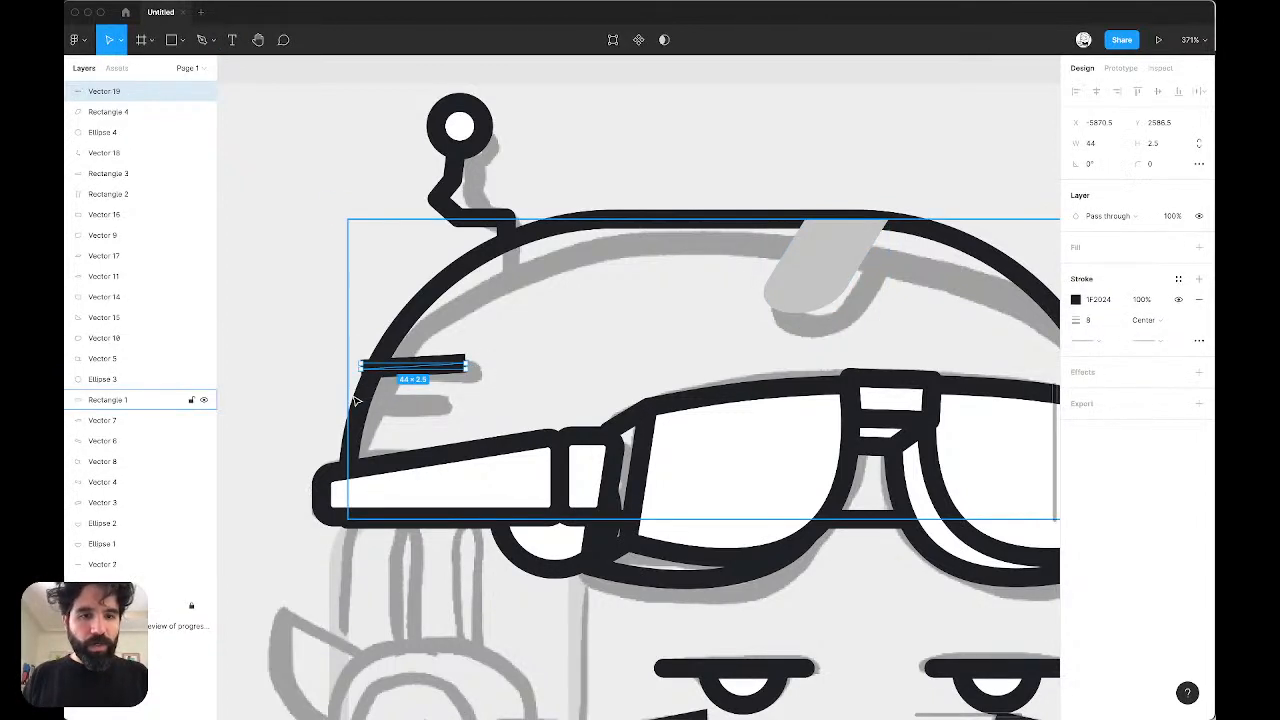
scroll(353, 400, "up", 5)
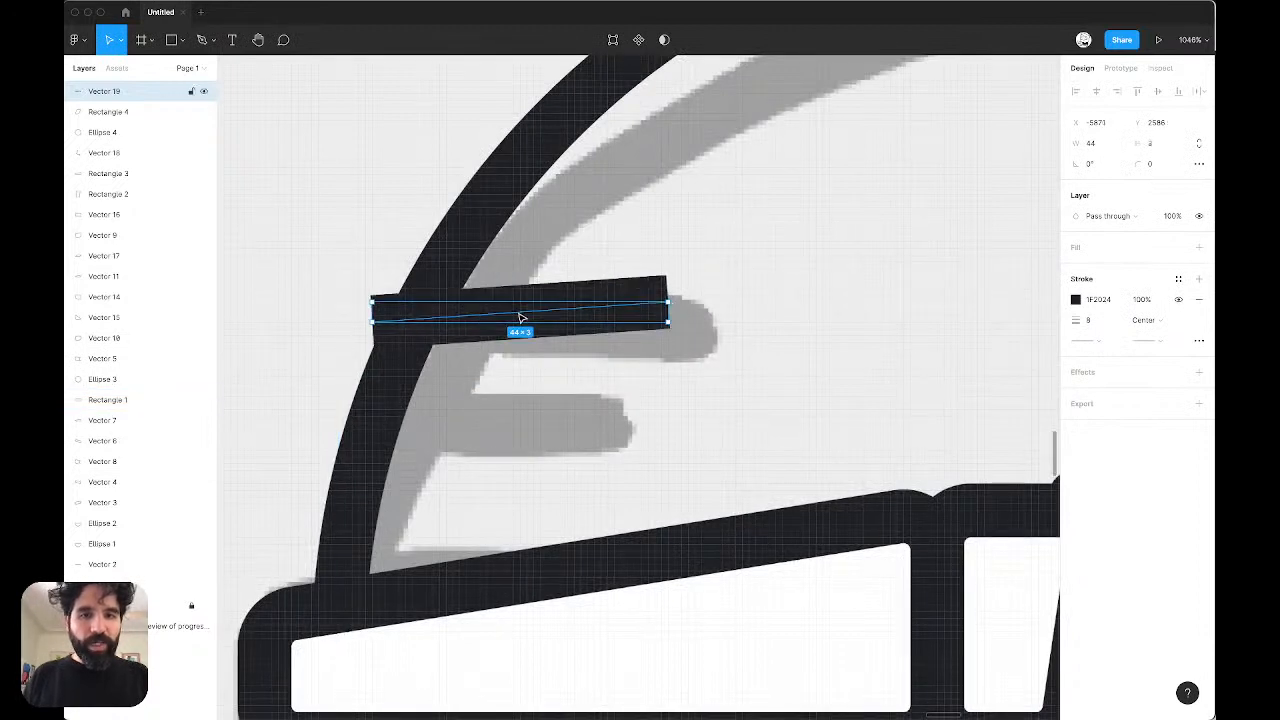
Step: Try a copy of the helmet stripe over the sketch's lower stripe, and delete the copy
left_click_drag(520, 314, 466, 441)
left_click(575, 313, "shift")
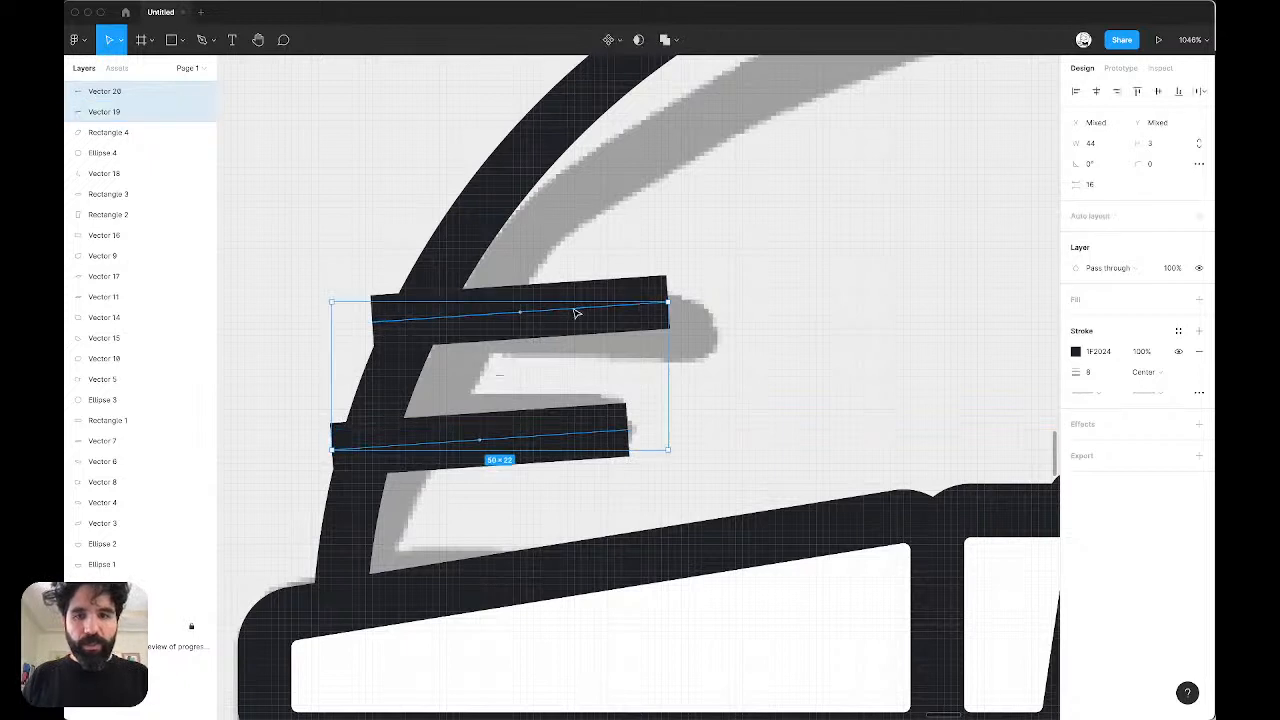
left_click(793, 317)
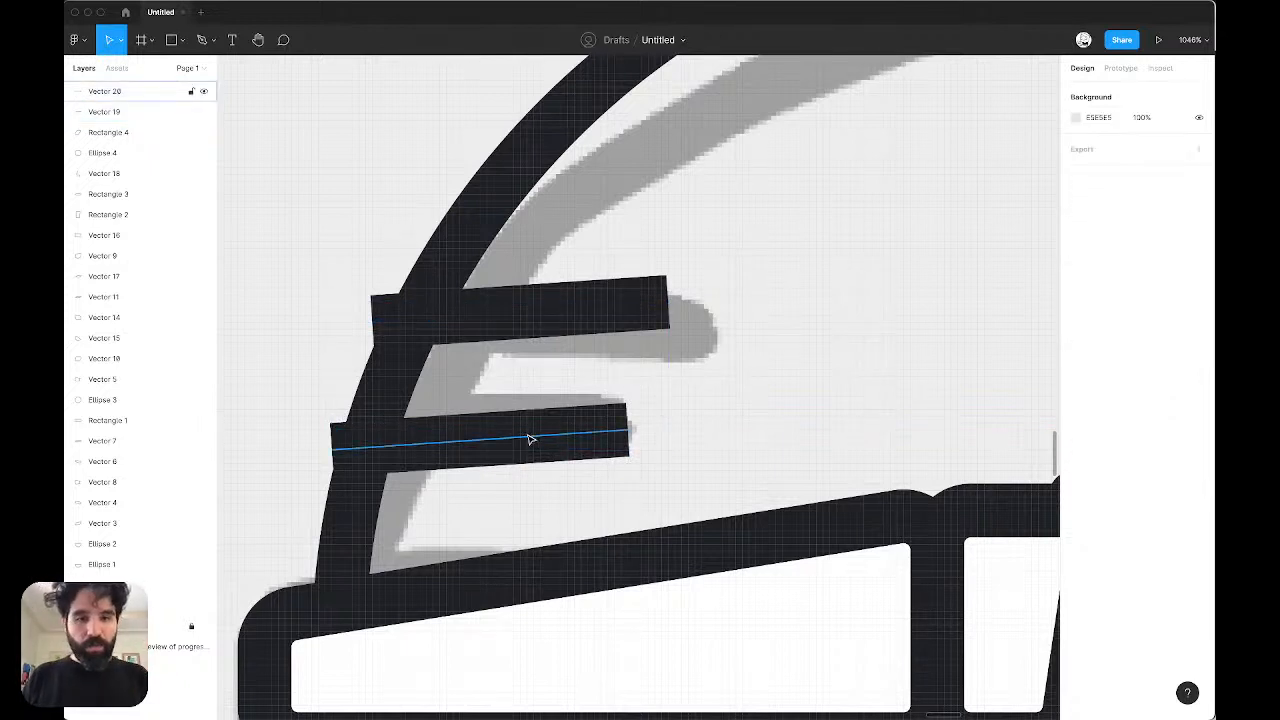
left_click(531, 440)
key("Return")
key("Escape")
key("Escape")
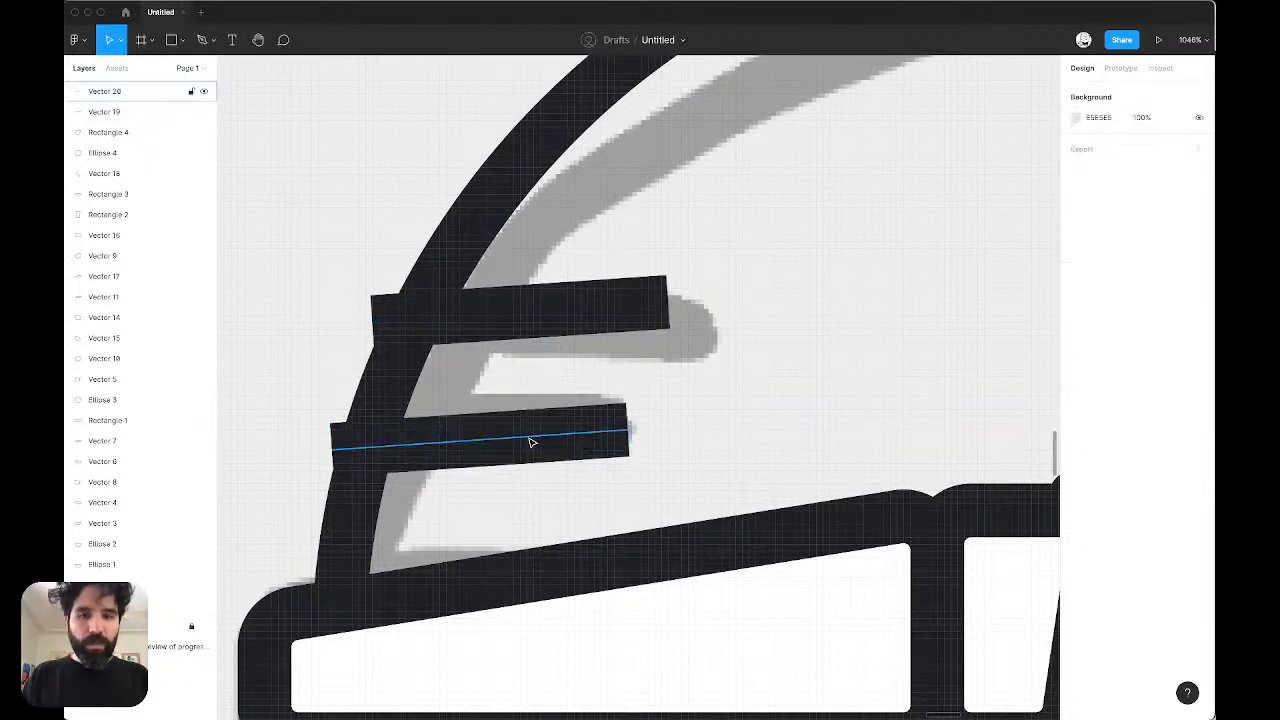
left_click(522, 432)
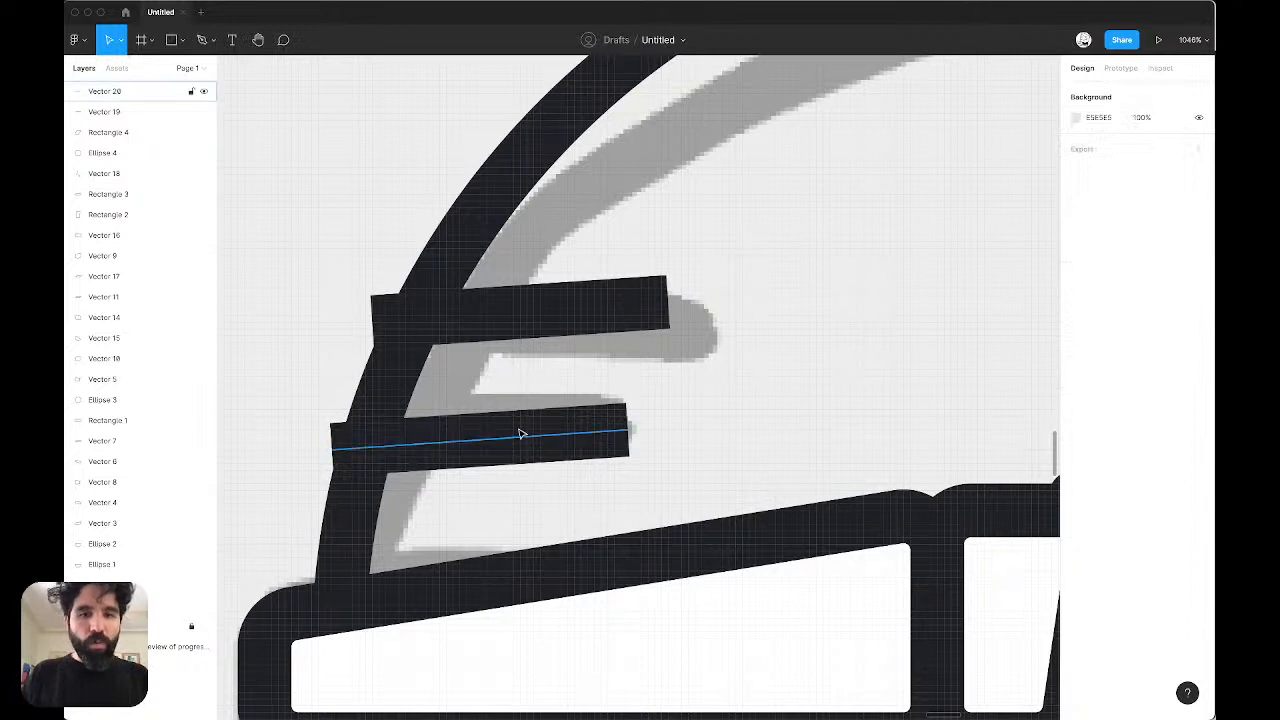
key("Delete")
Step: Bend the middle of the helmet stripe slightly upward into a curve, and finish editing it
left_click(555, 317)
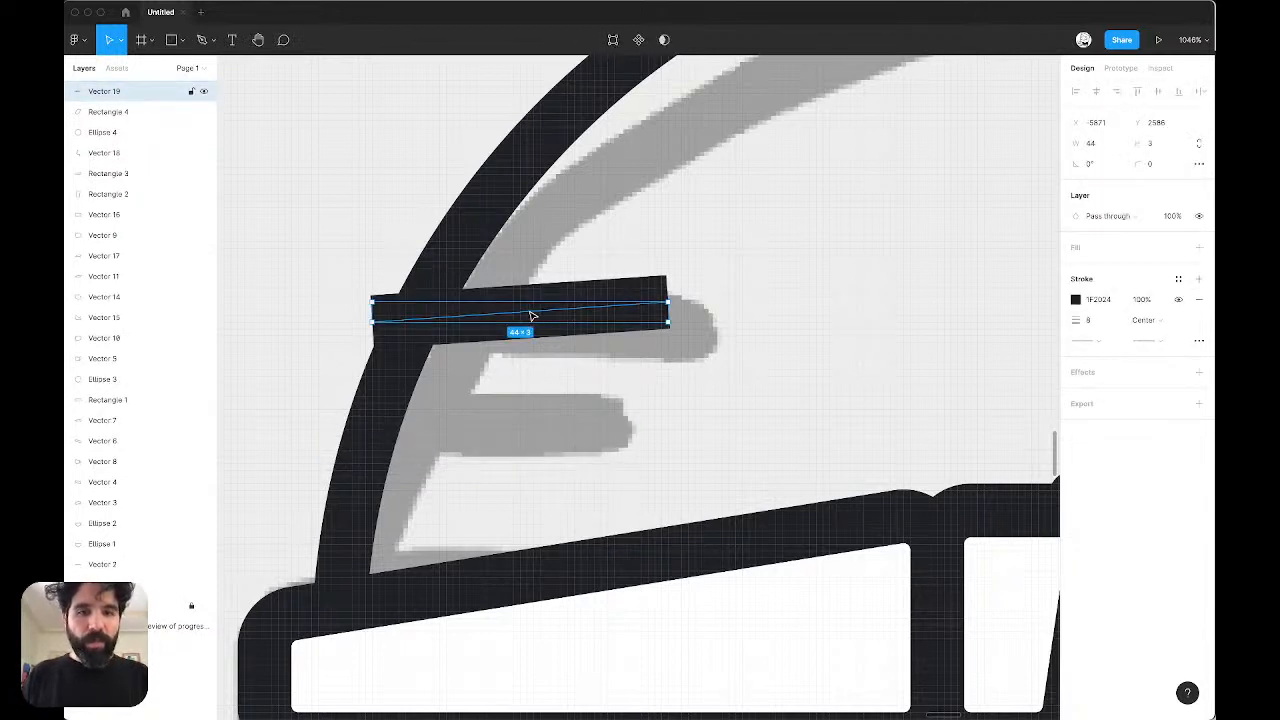
key("Return")
left_click_drag(517, 314, 521, 305)
key("Escape")
key("Escape")
key("Escape")
scroll(572, 235, "down", 3)
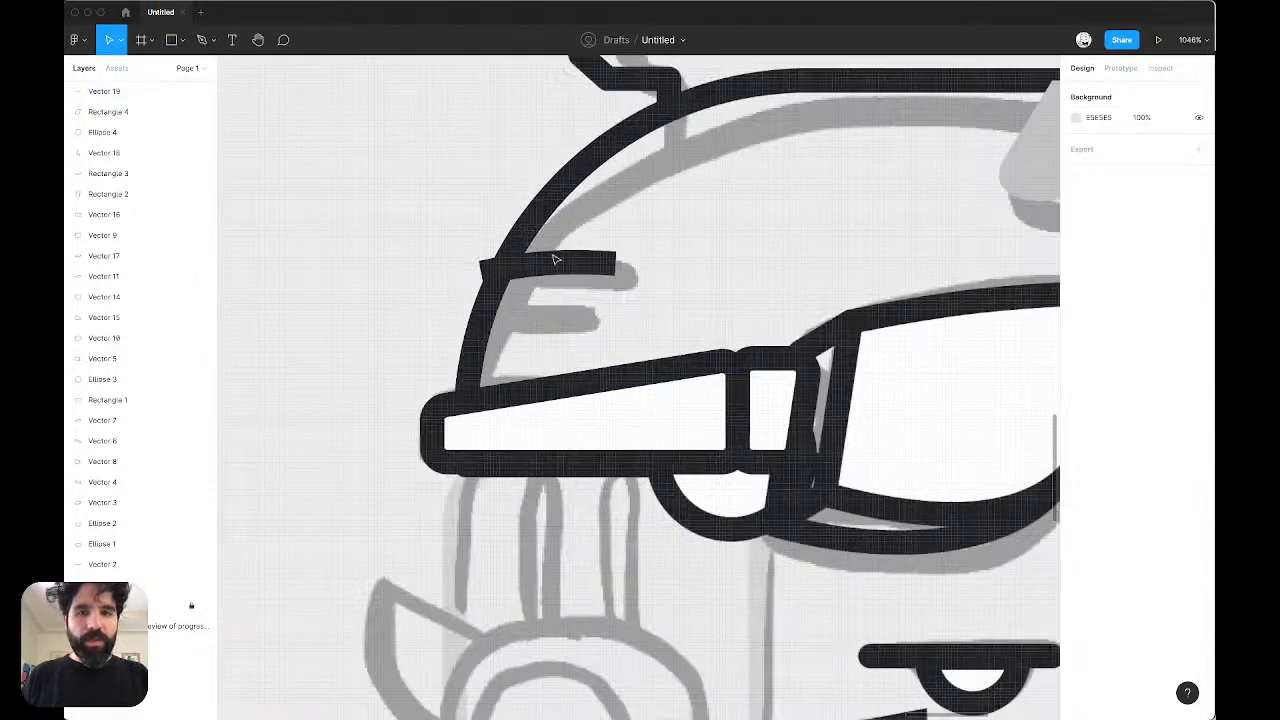
Step: Apply the Ink/06 style to the helmet stripe's stroke, with thickness 8 and round end caps
left_click(555, 259)
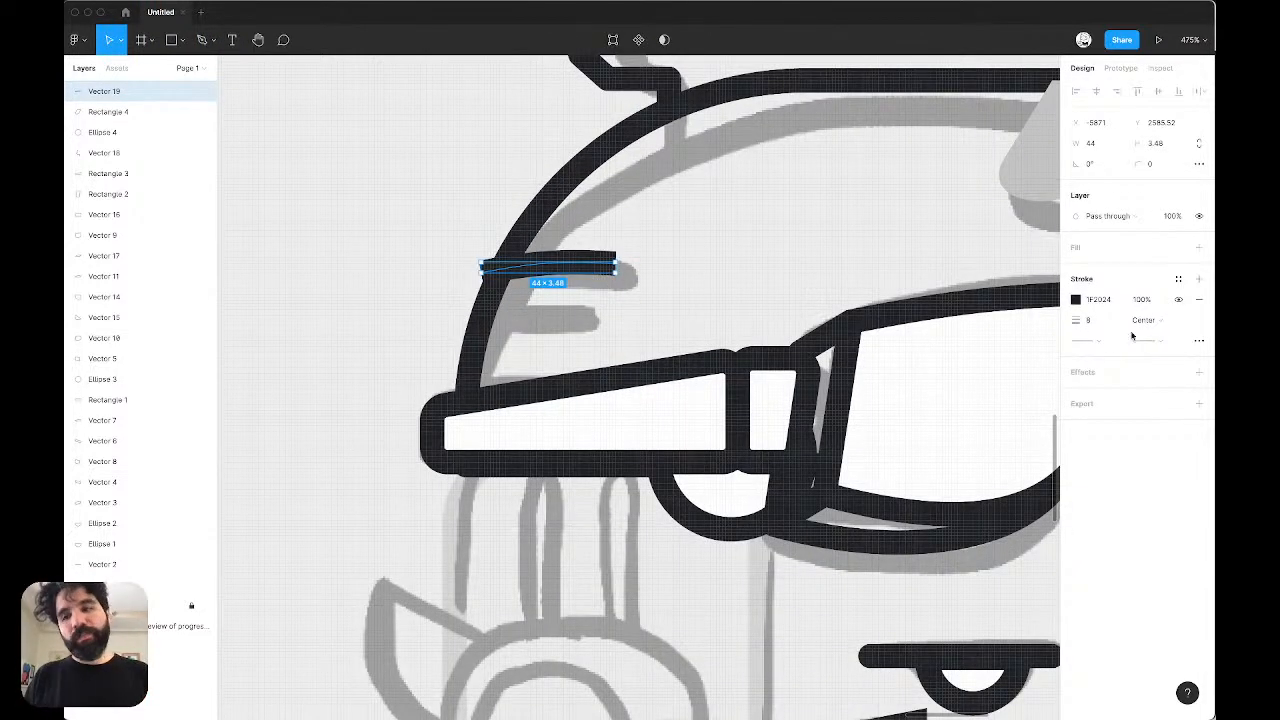
left_click(1178, 279)
left_click(1188, 401)
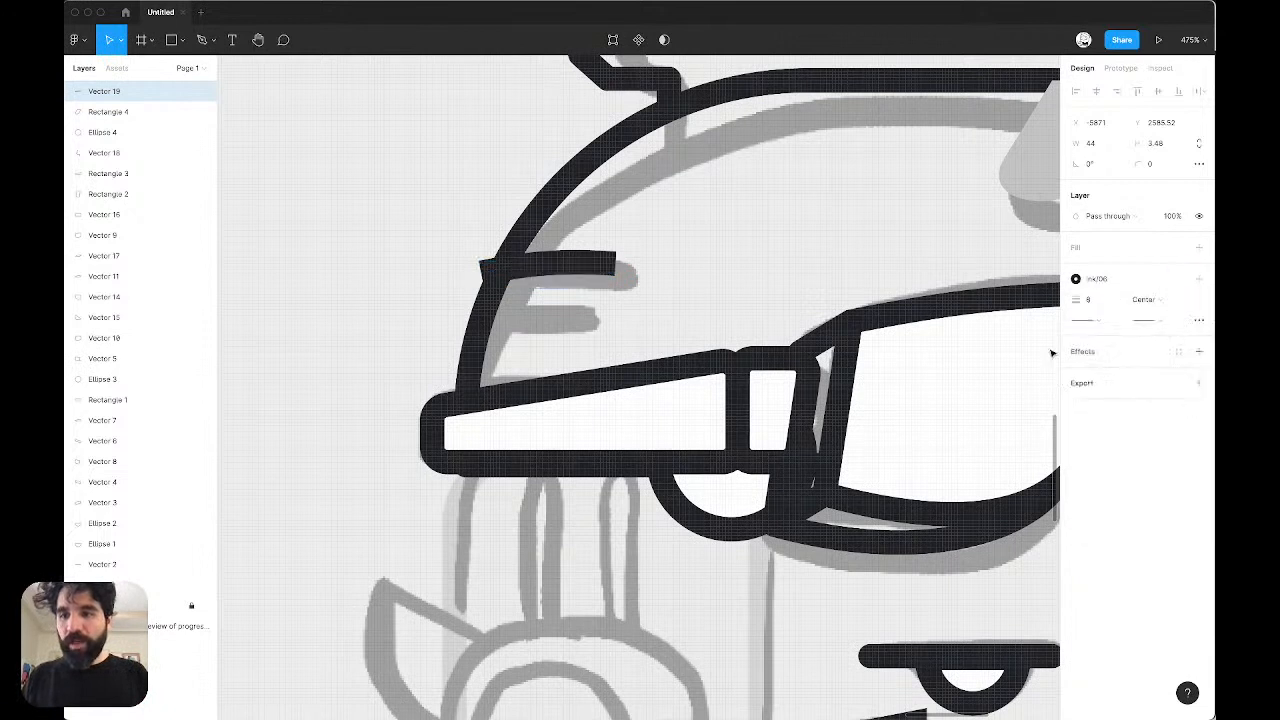
left_click(1090, 300)
type("8")
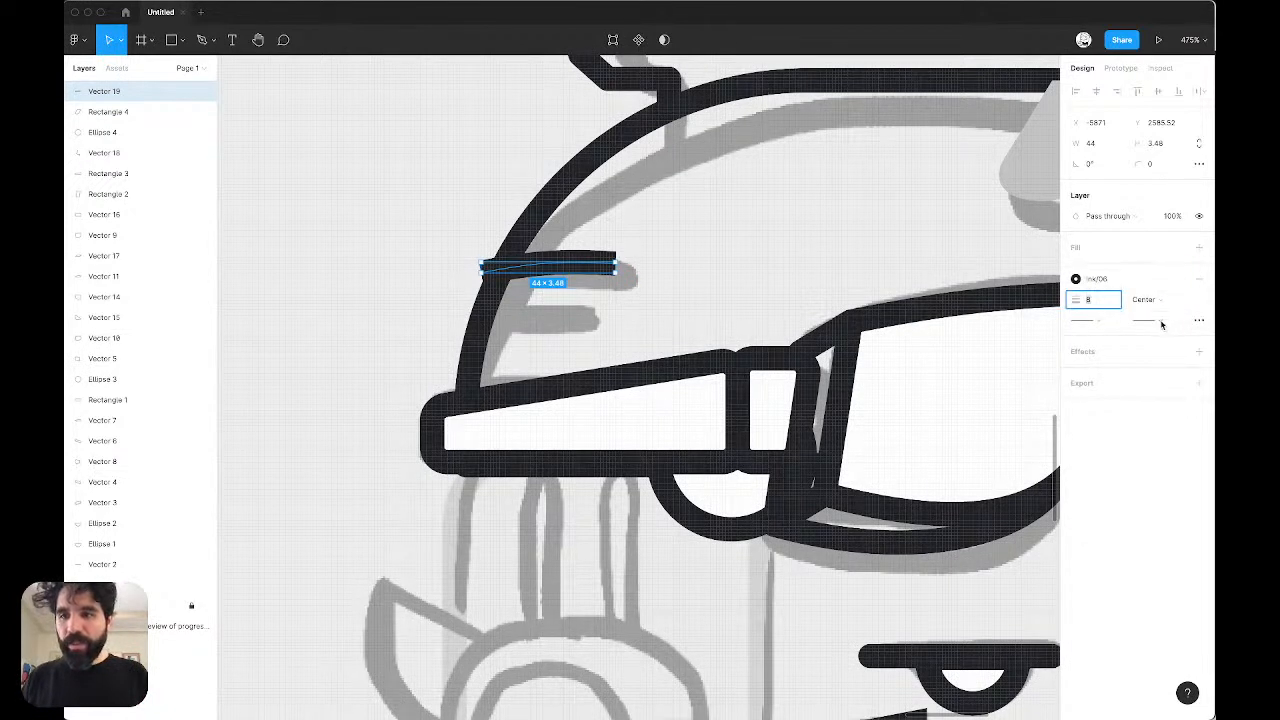
left_click(1161, 324)
left_click(1145, 406)
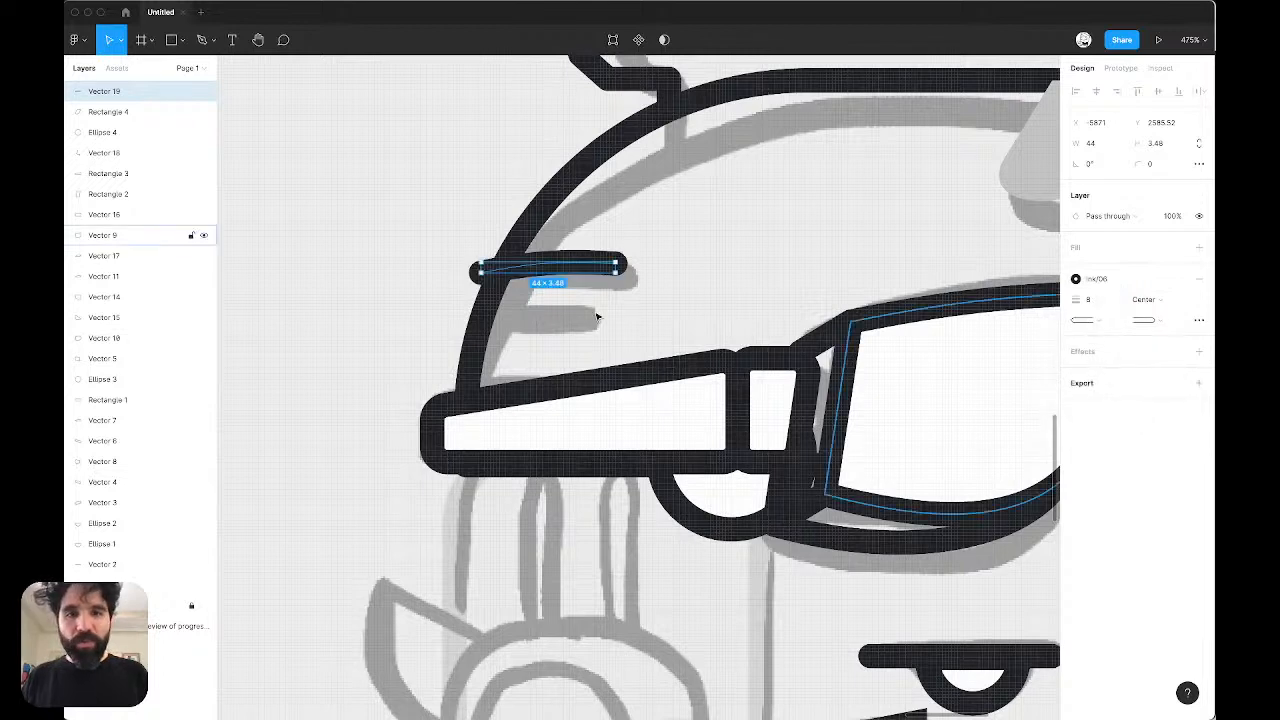
Step: Flatten the helmet stripe's upward bend a little, and finish editing the curve
scroll(596, 317, "up", 5)
double_click(544, 210)
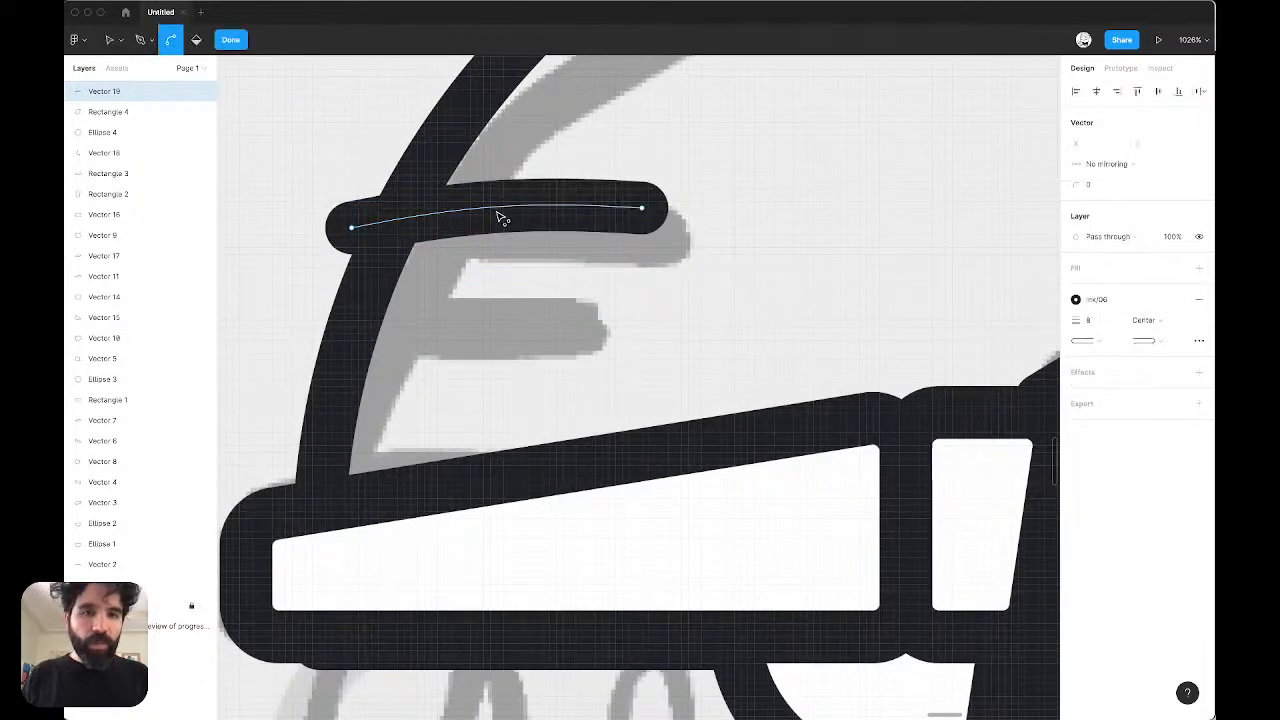
left_click(497, 211)
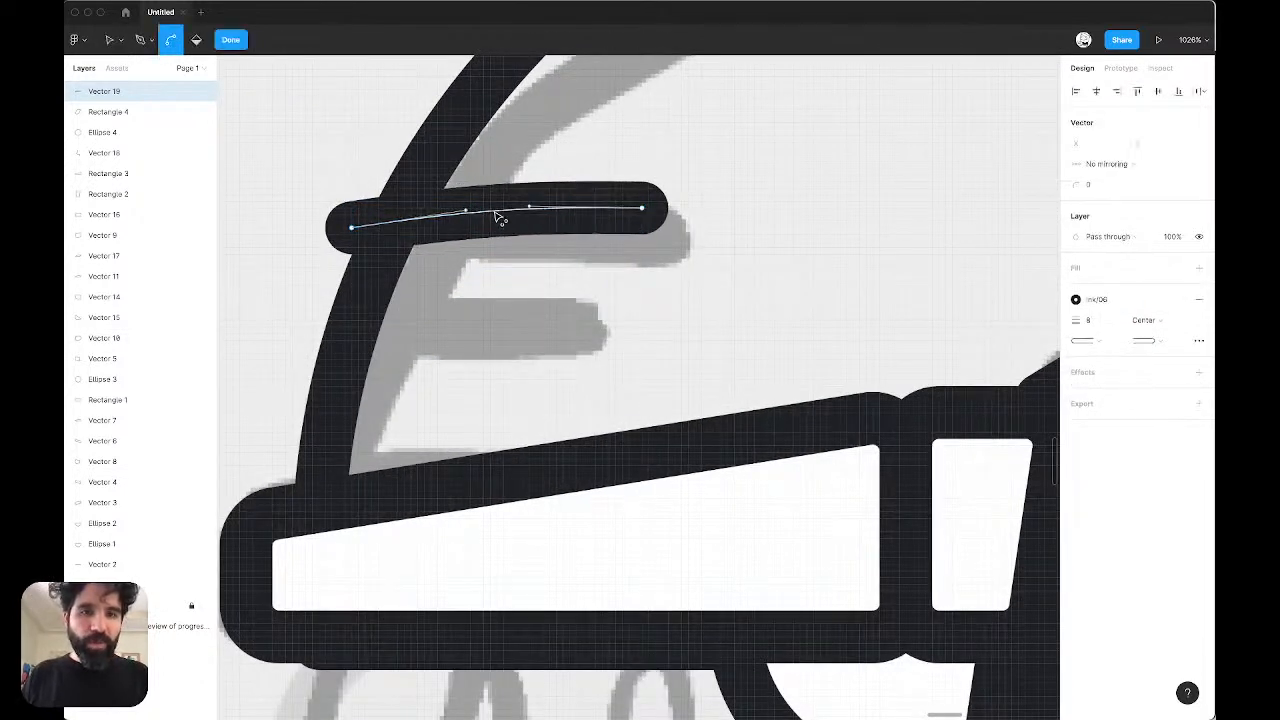
key("Escape")
key("Escape")
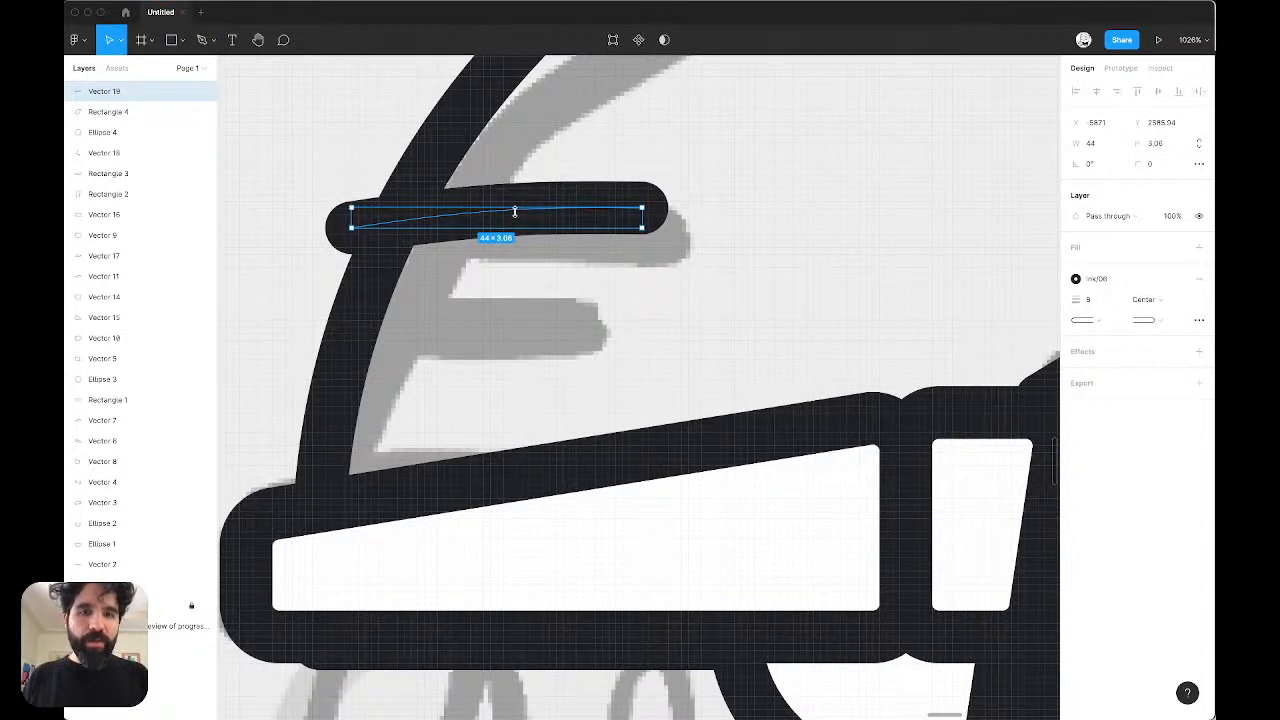
Step: Duplicate the curved stripe over the sketch's lower stripe, and shorten the copy slightly from its right end
left_click_drag(522, 222, 491, 349)
left_click_drag(608, 355, 583, 355)
scroll(582, 356, "down", 4)
key("Escape")
Step: Apply the Ink/06 style as a stroke on the slanted helmet tab
scroll(447, 258, "down", 4)
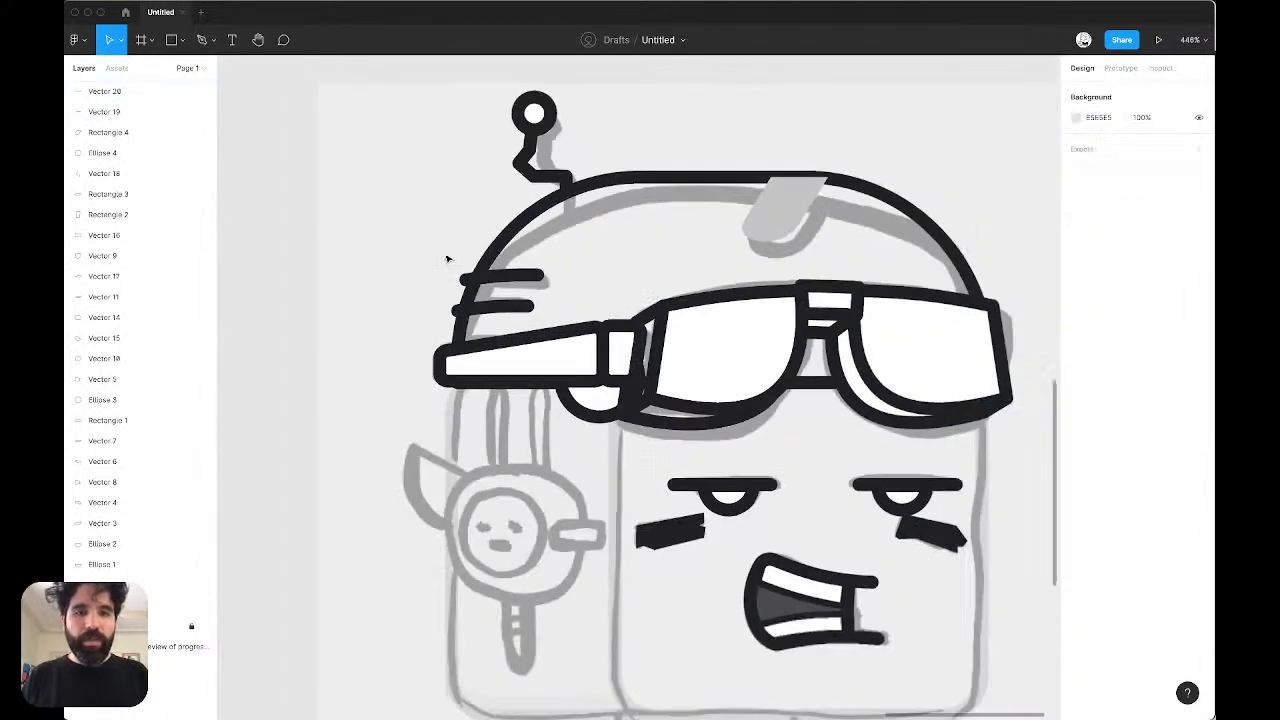
scroll(483, 228, "right", 3)
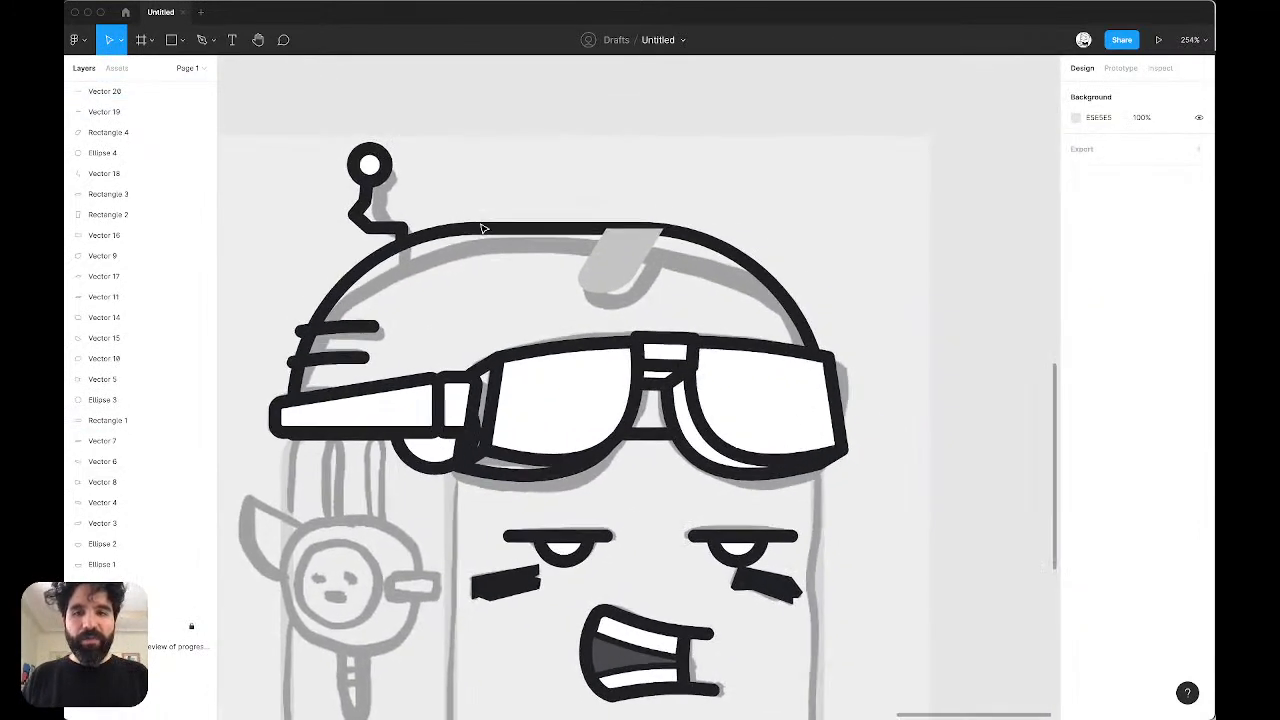
left_click(620, 265)
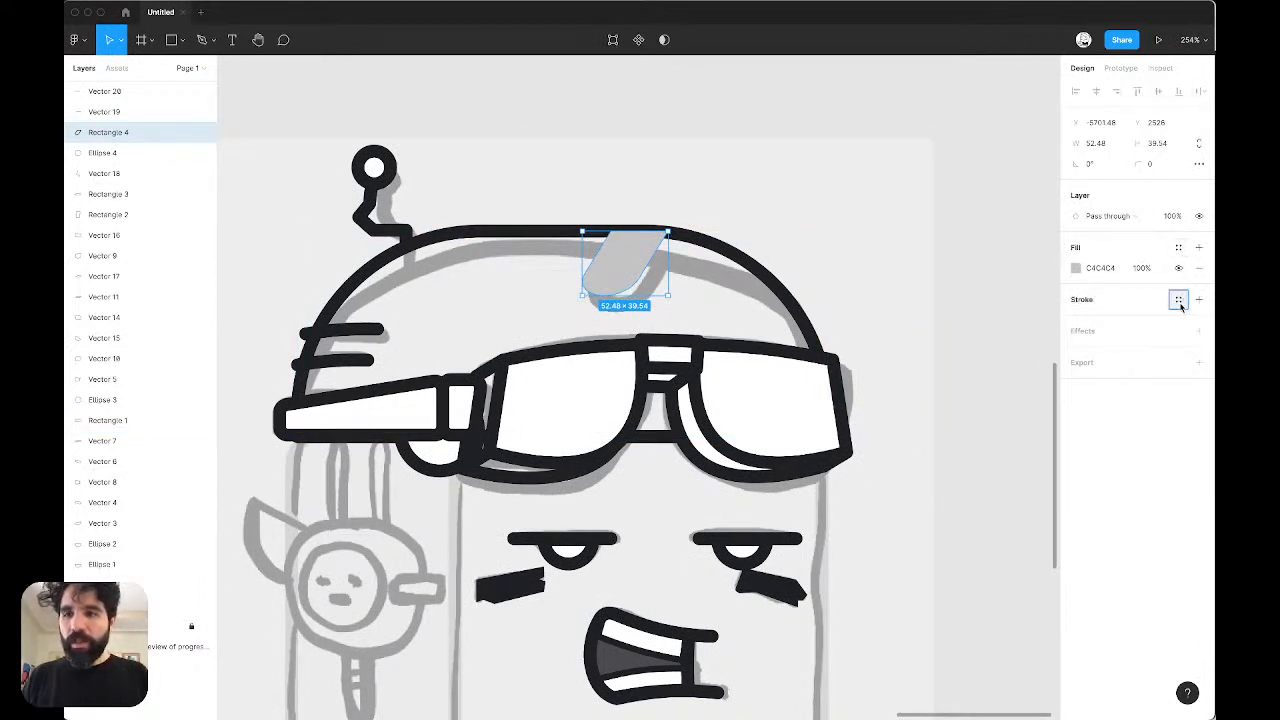
left_click(1179, 301)
left_click(1189, 421)
left_click(897, 210)
scroll(897, 210, "down", 5)
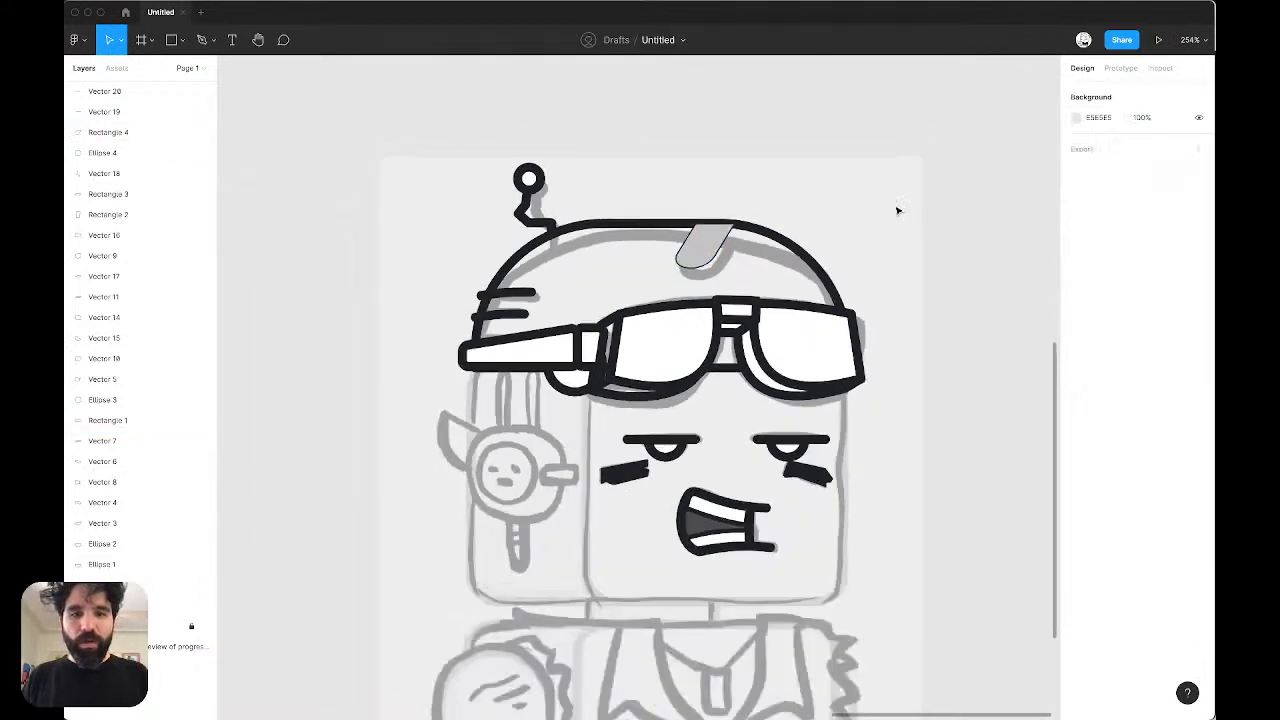
Step: Select the helmet, goggles, antenna and upper face shapes together, and set their strokes to thickness 8 with Center alignment
left_click_drag(426, 84, 933, 418)
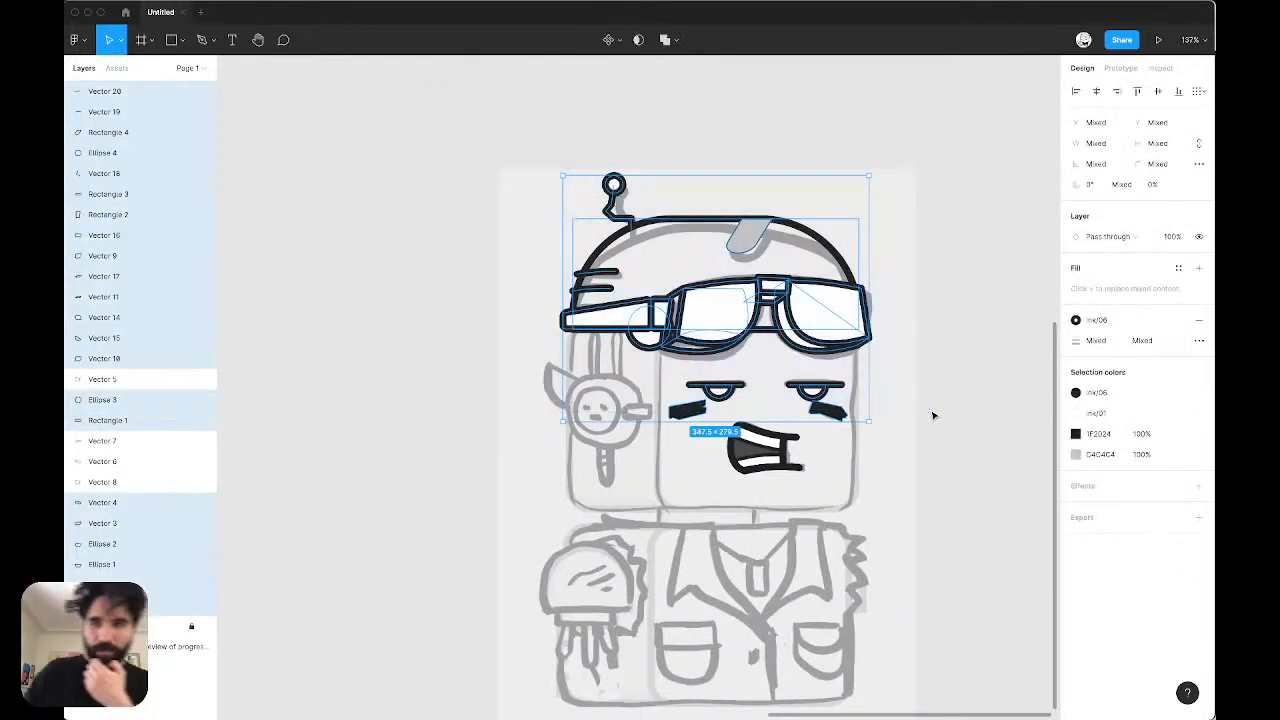
left_click(1110, 342)
type("8")
key("Return")
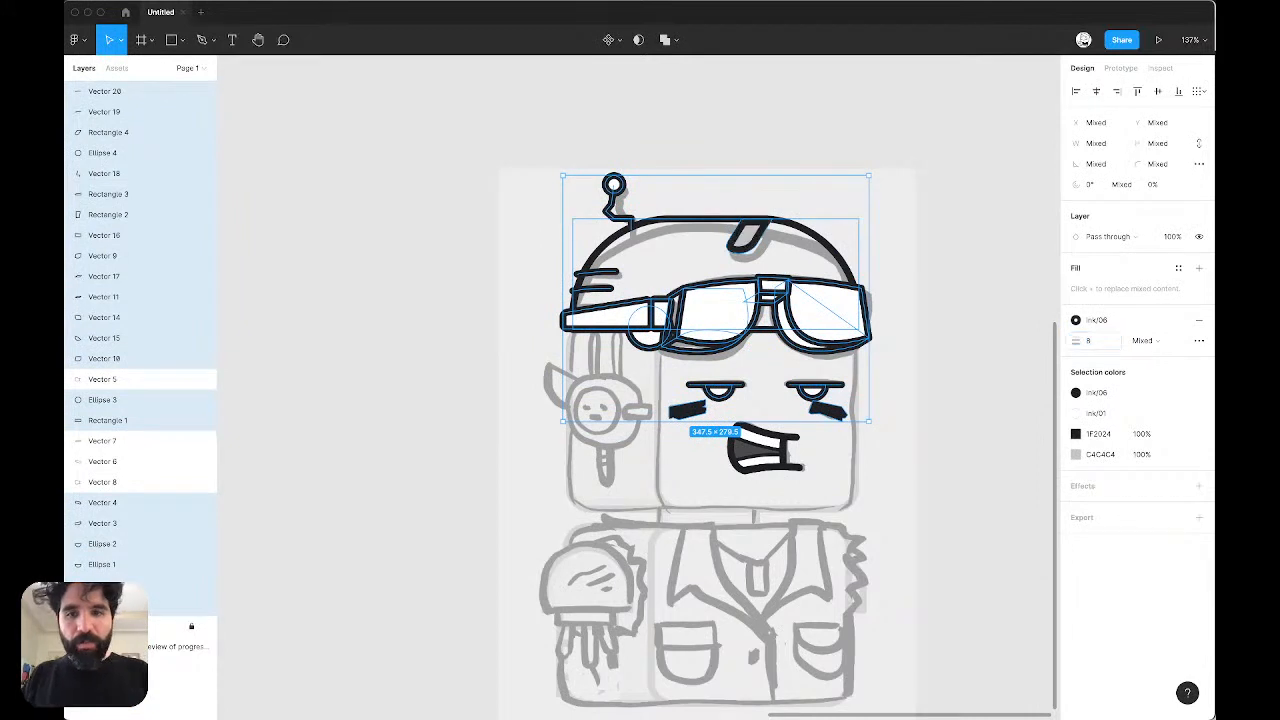
left_click(1158, 341)
left_click(1157, 366)
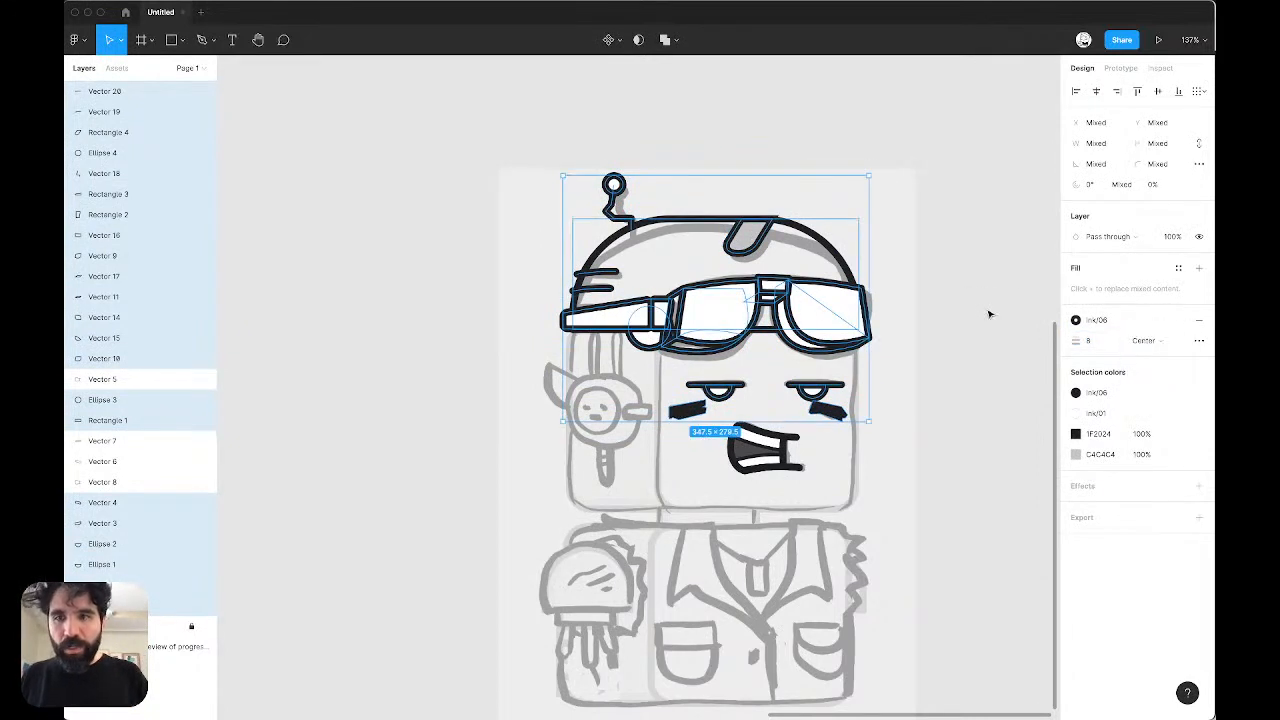
Step: Fill the selected helmet, goggles and upper face shapes with the Ink/01 style
left_click(1180, 268)
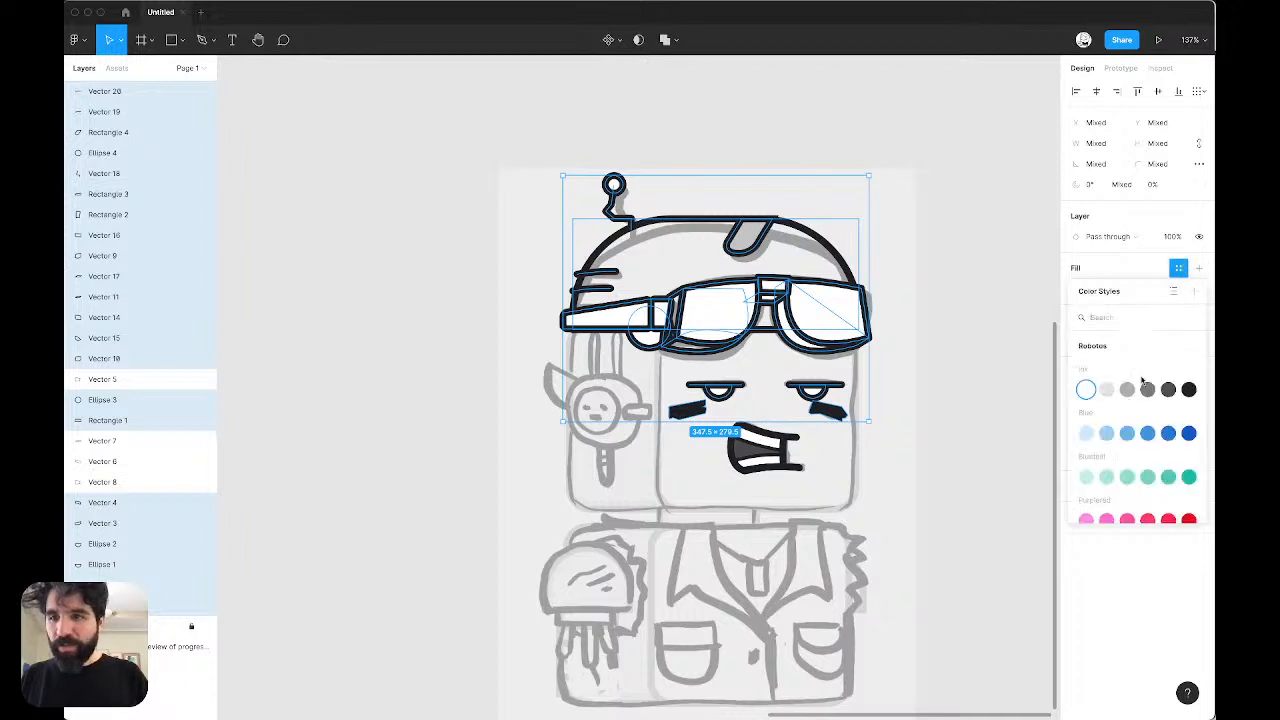
left_click(1086, 389)
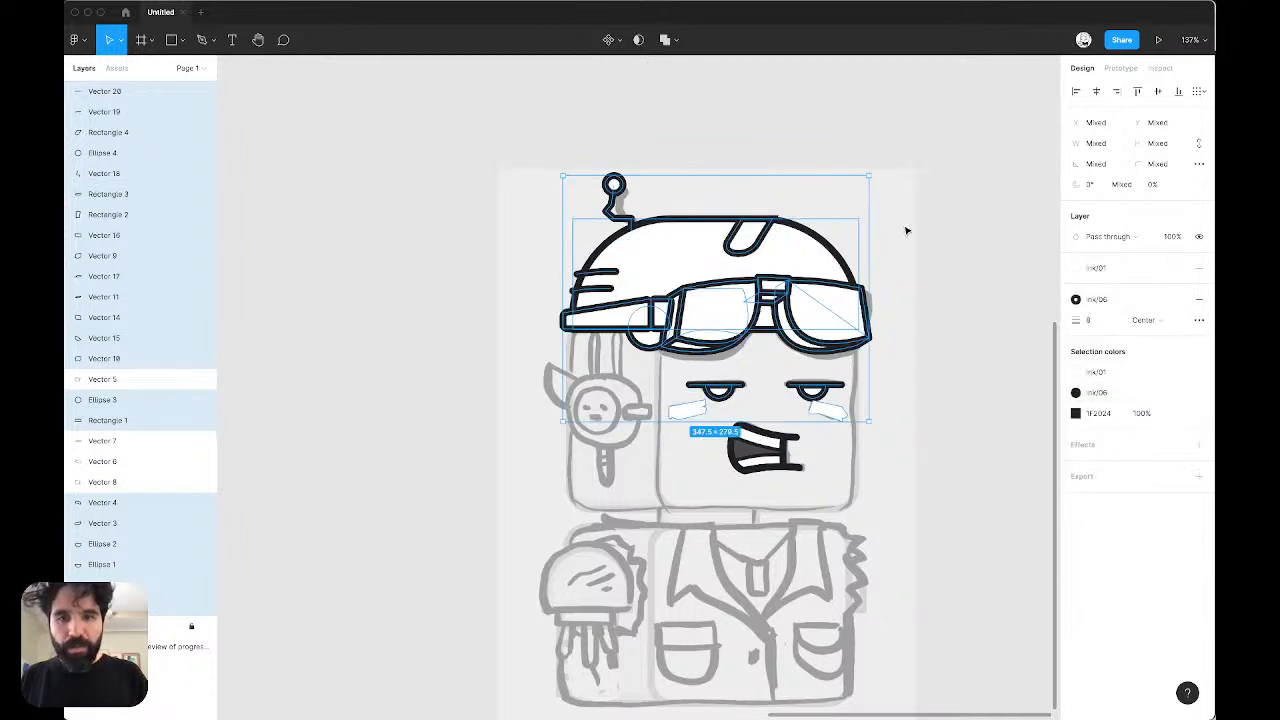
key("Escape")
Step: Set the fill of the two cheek marks under the eyes to the Ink/06 style
left_click(828, 412)
left_click(688, 410, "shift")
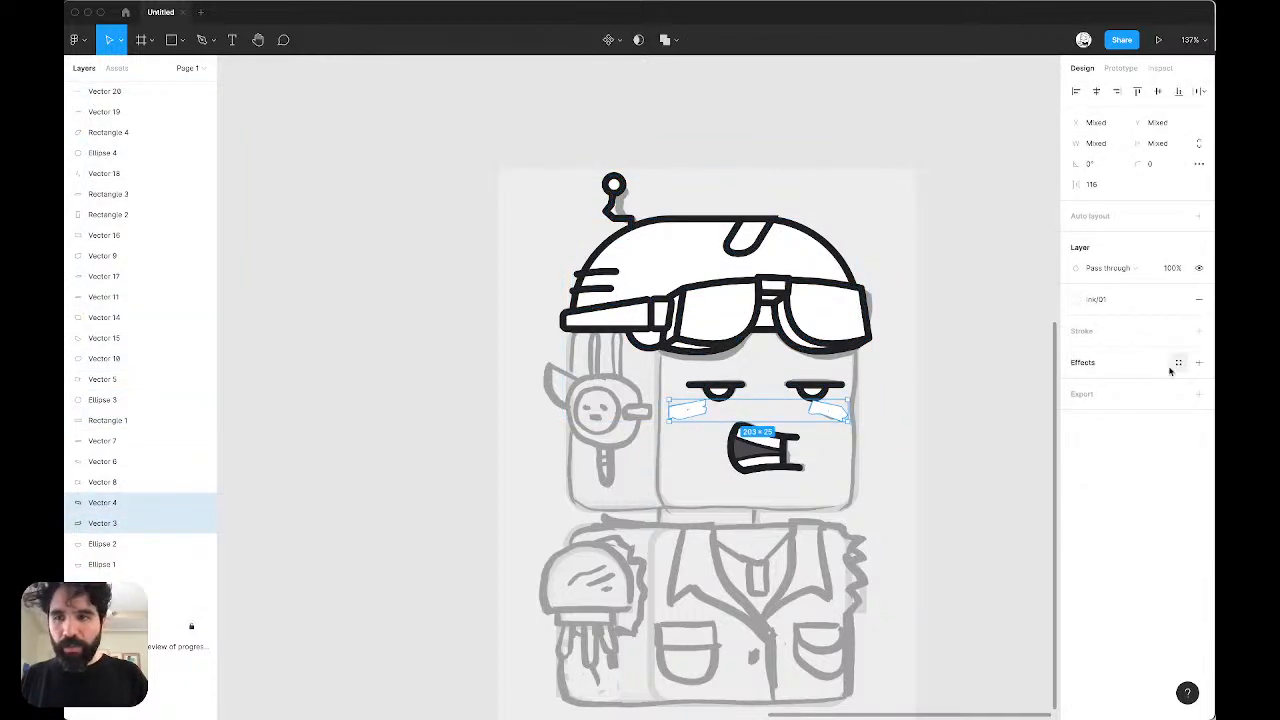
left_click(1138, 303)
left_click(1189, 422)
left_click(946, 308)
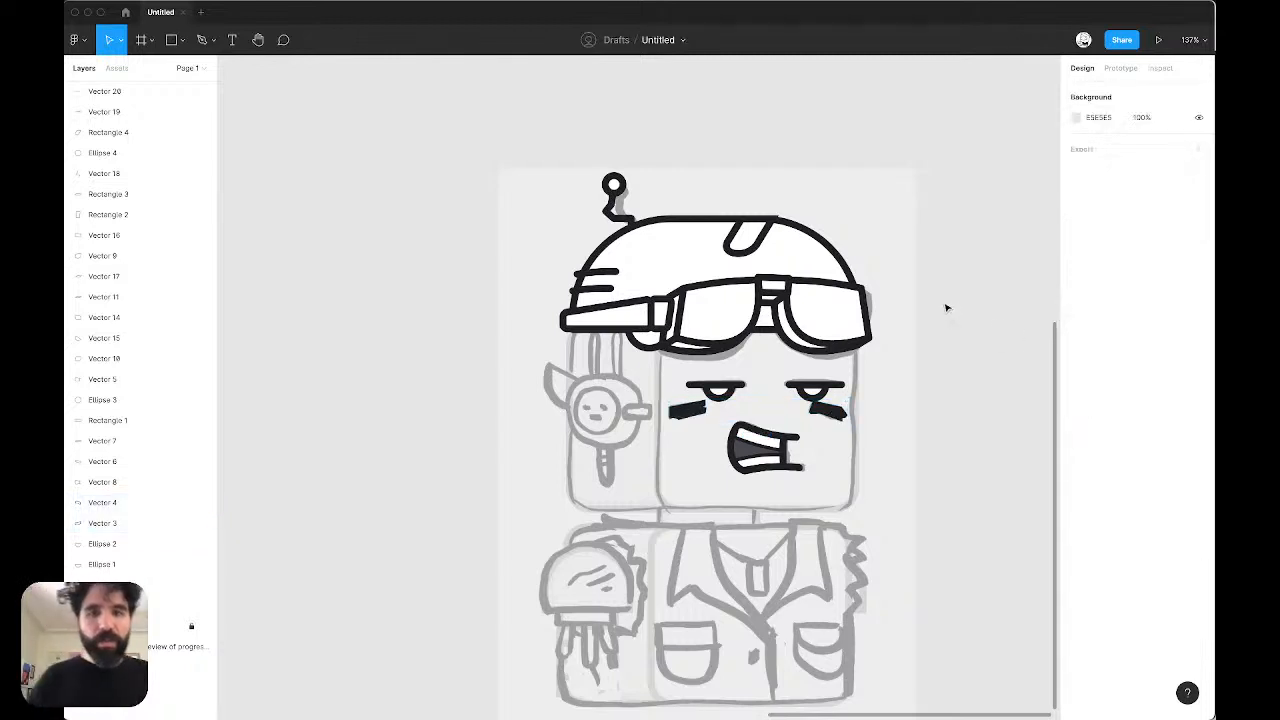
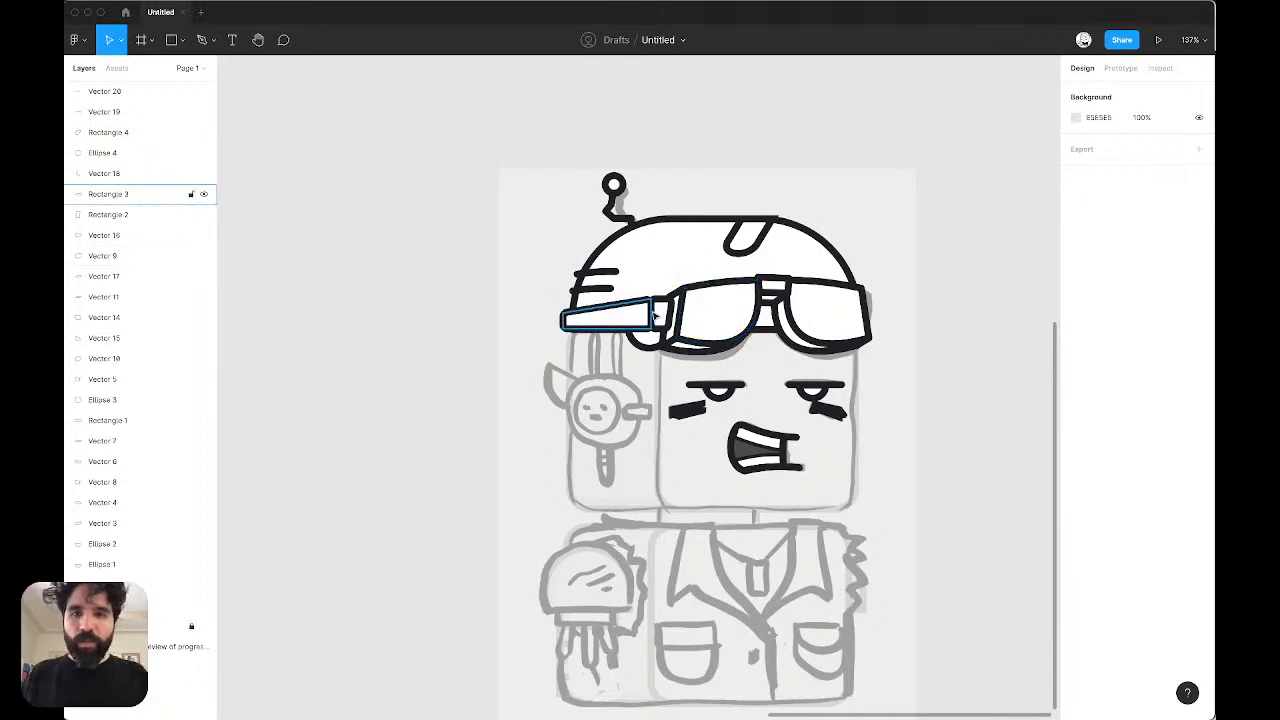
Step: Select all the helmet, antenna and goggles shapes, and set their stroke join to round
scroll(700, 188, "up", 8)
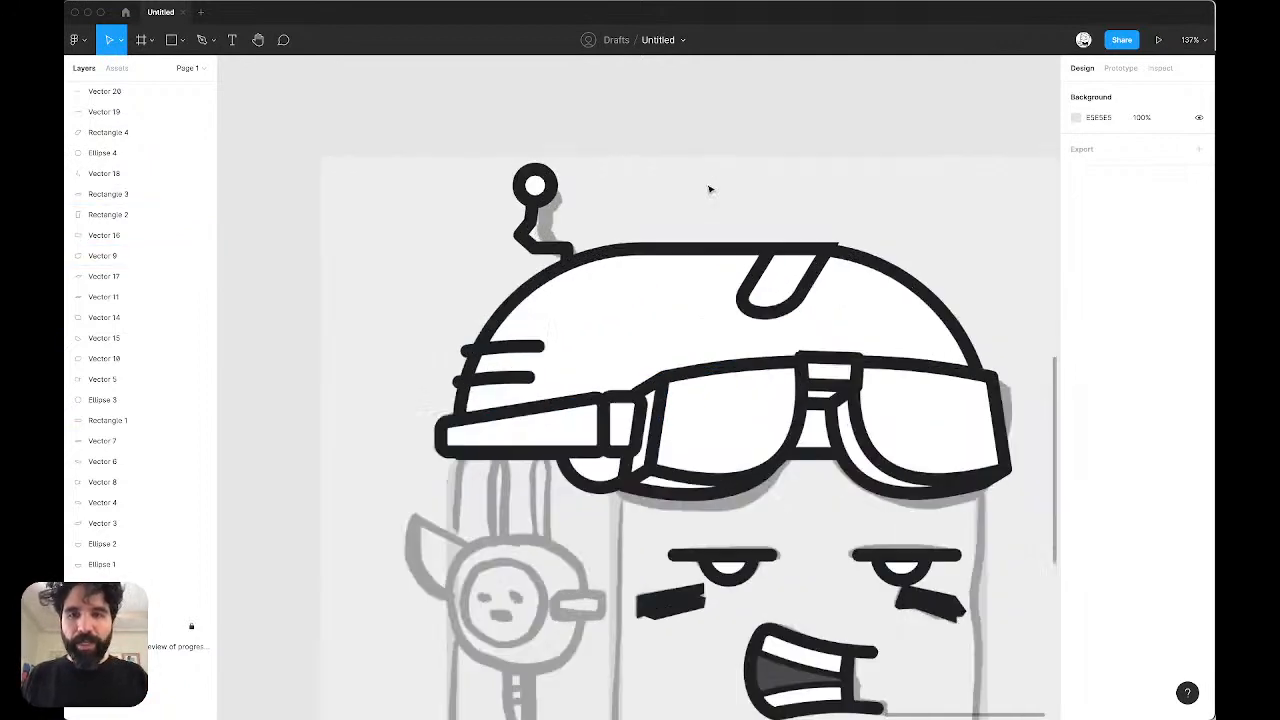
left_click(928, 452)
scroll(928, 452, "down", 10)
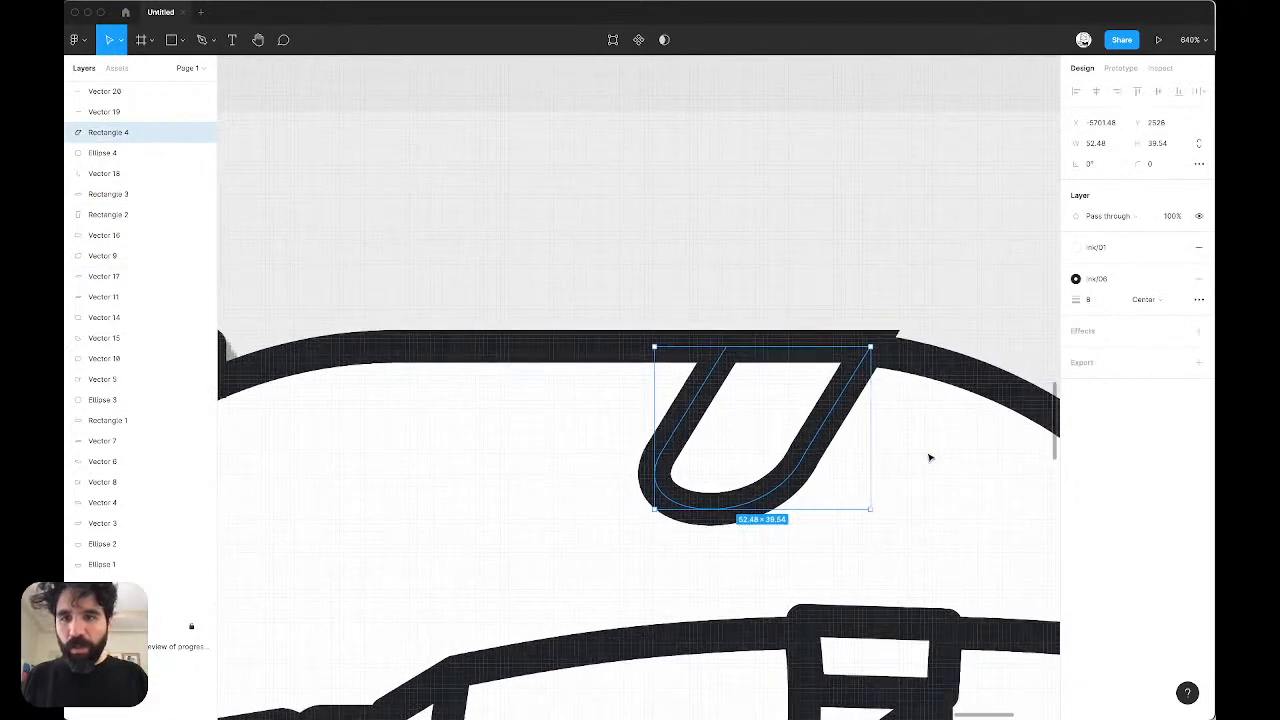
left_click(649, 367)
left_click_drag(584, 320, 888, 510)
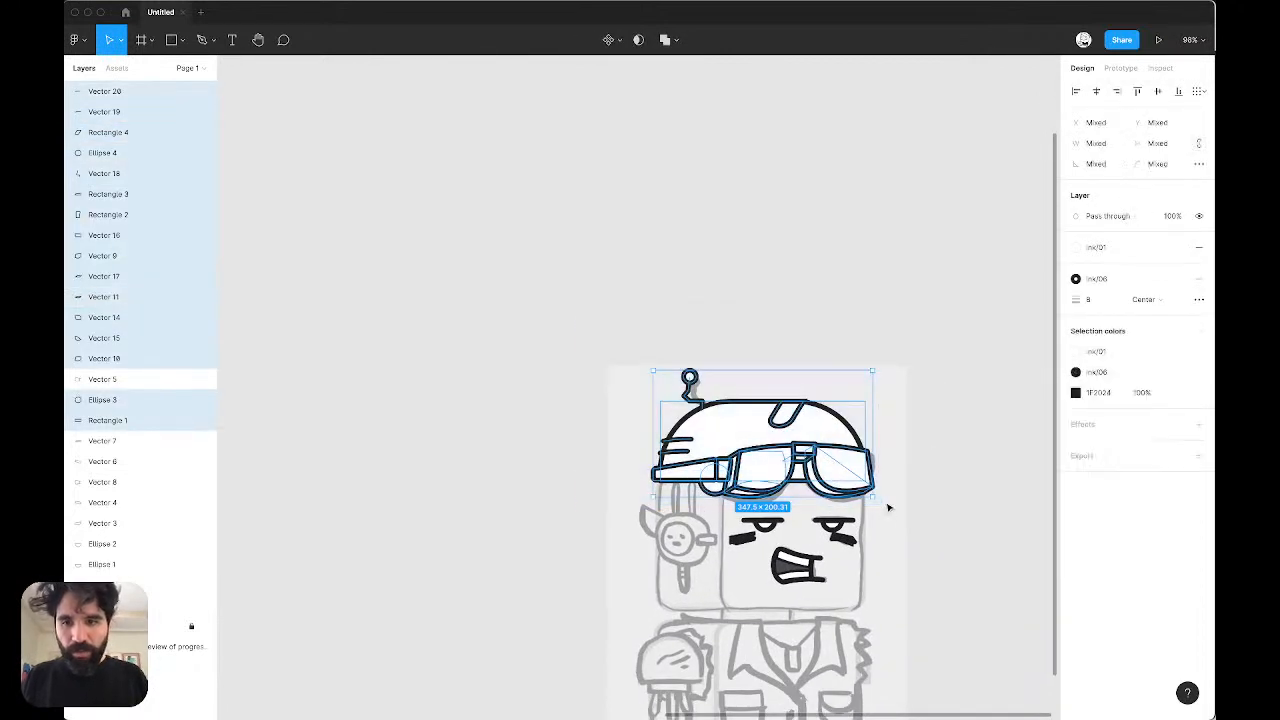
left_click(1199, 299)
left_click(1044, 394)
scroll(766, 429, "up", 10)
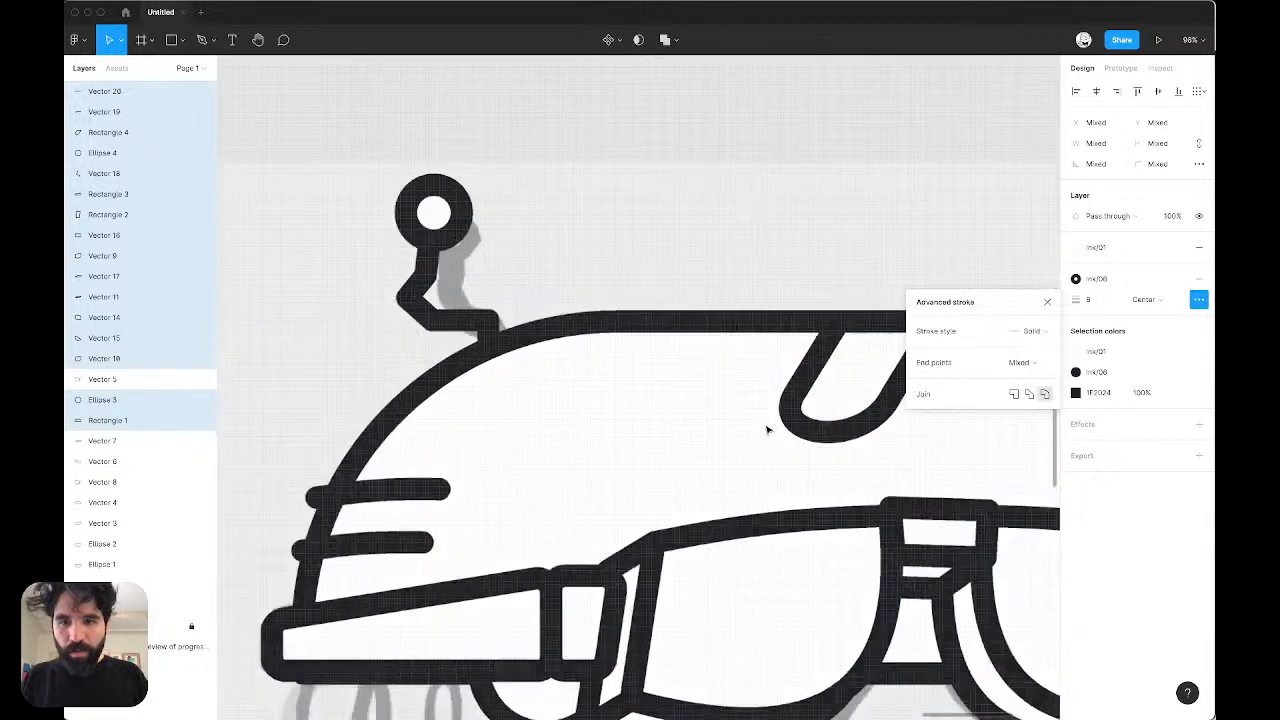
Step: Nudge the slanted helmet tab up to Y 2523 so it protrudes slightly above the helmet's outline
left_click(534, 249)
scroll(534, 249, "left", 2)
left_click(530, 336)
key("Up")
key("Up")
key("Up")
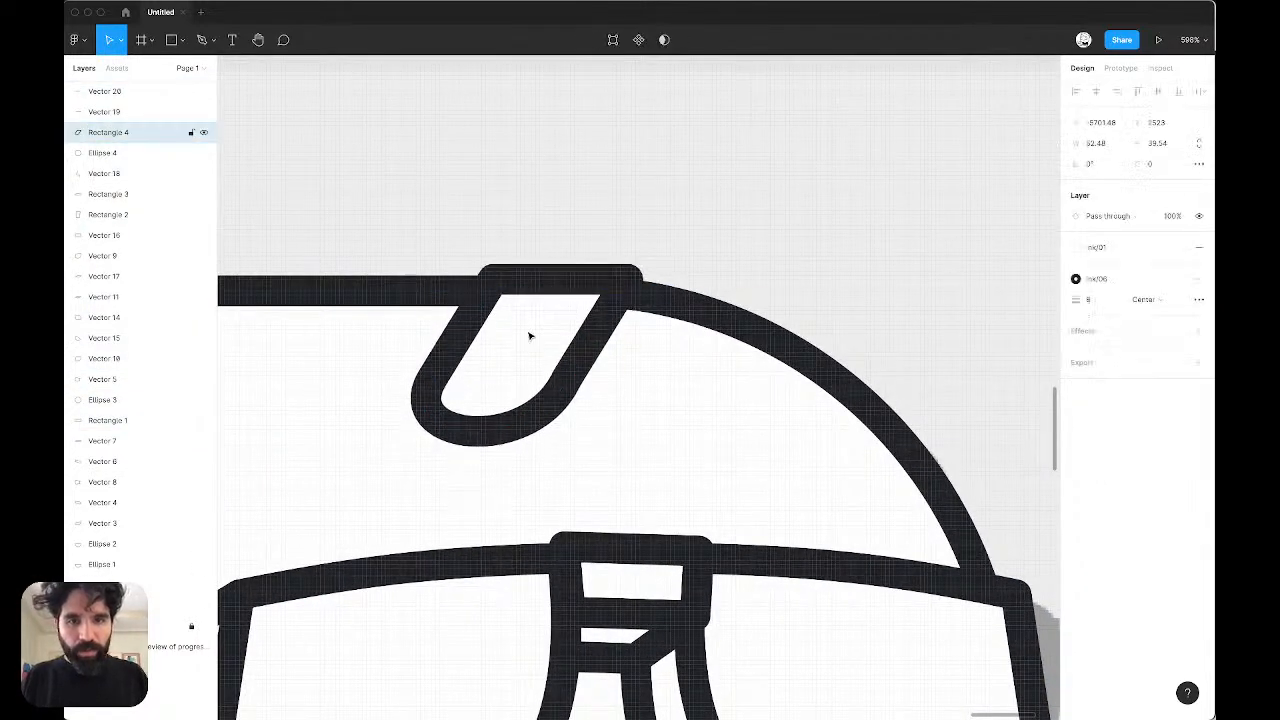
scroll(530, 336, "down", 5)
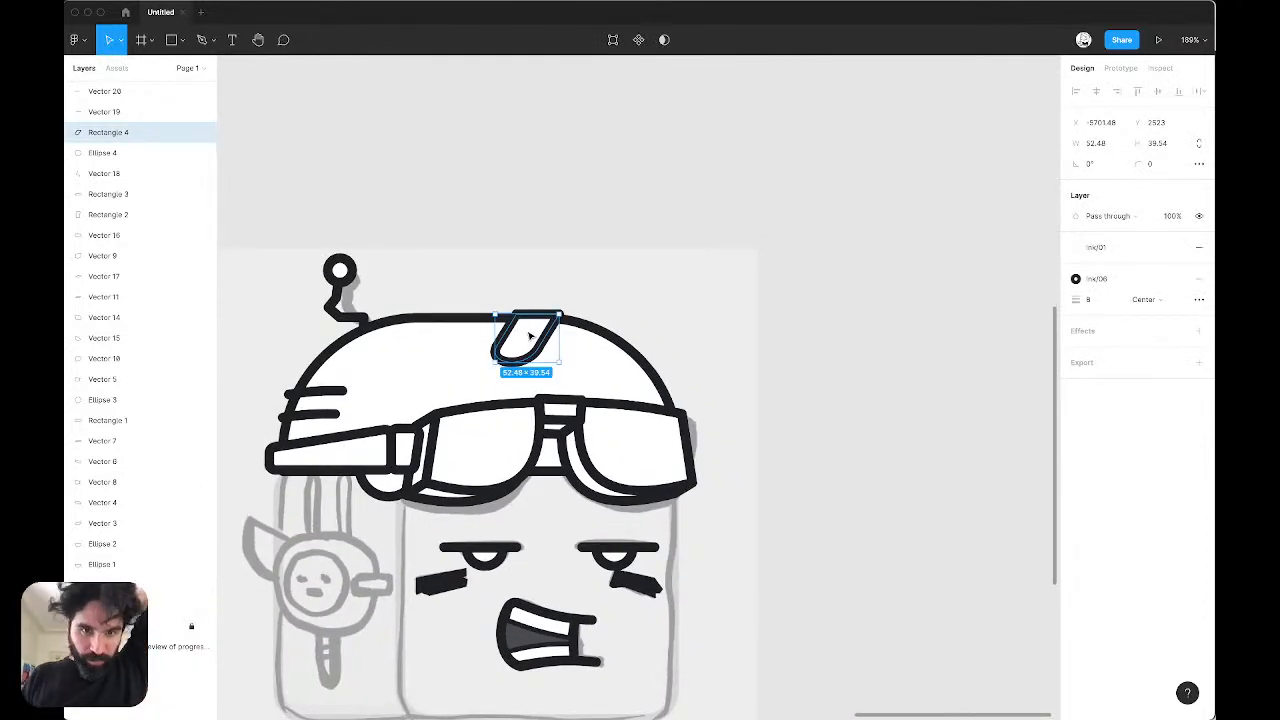
Step: Shift the upper-left corner of the small buckle between the strap and goggles slightly right, and finish editing it
scroll(383, 398, "up", 10)
left_click(392, 389)
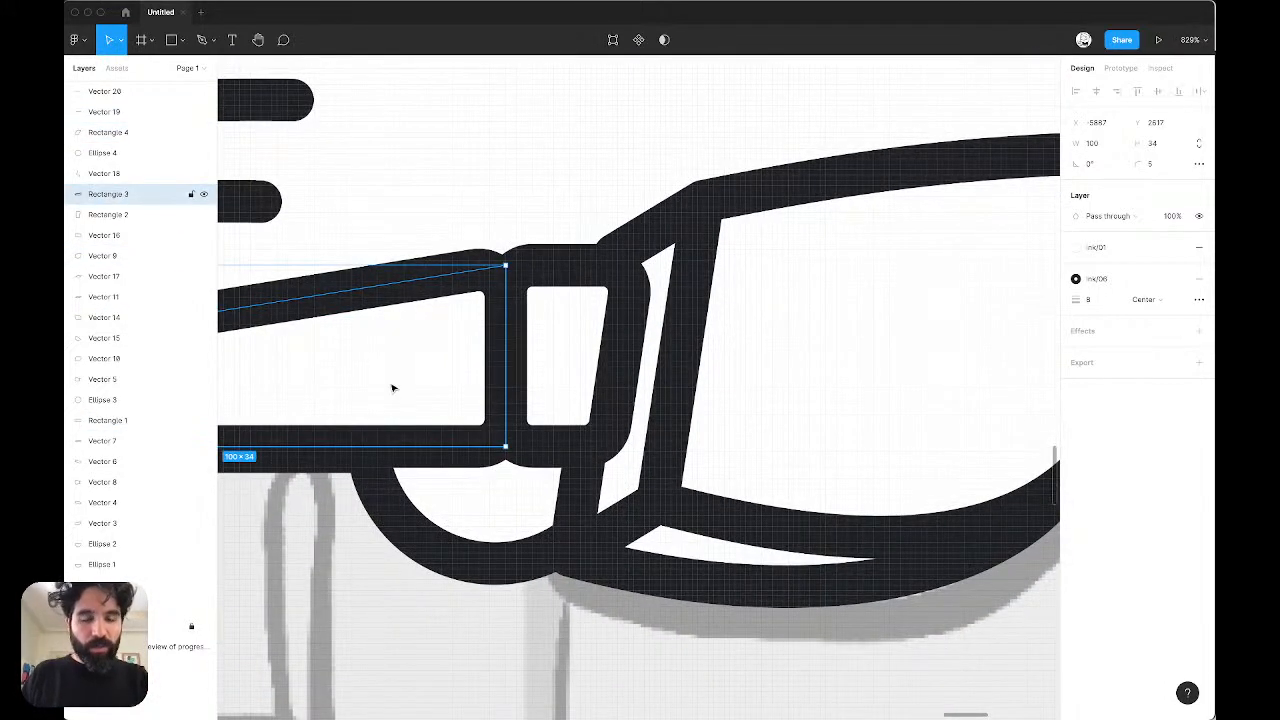
left_click(562, 371)
double_click(562, 371)
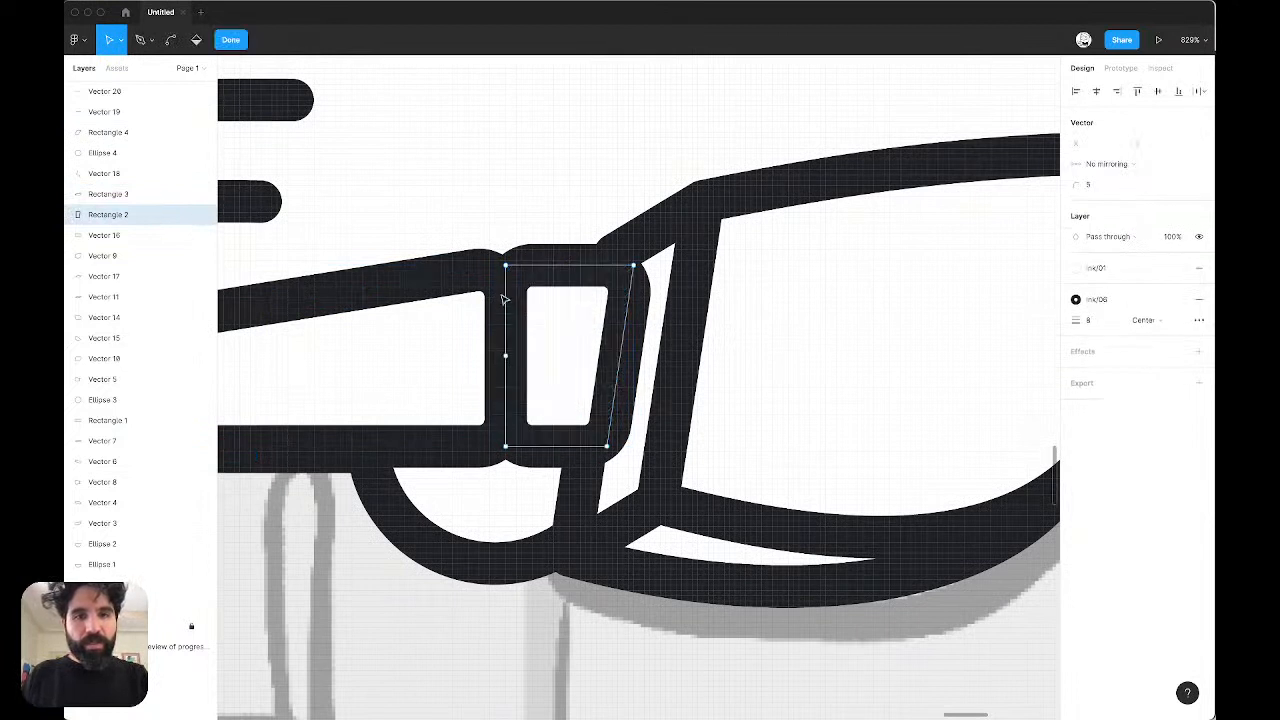
left_click_drag(480, 252, 555, 309)
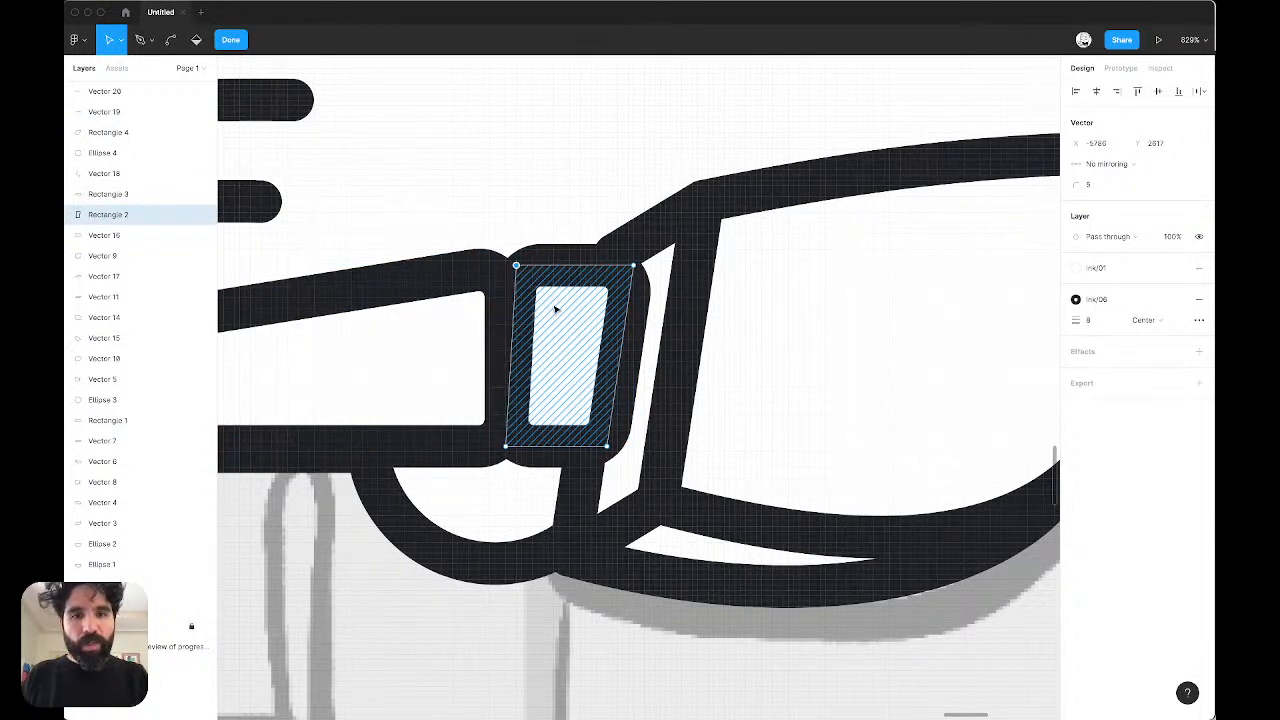
key("Escape")
Step: Move the goggle strap's upper-right corner right to X -5783 so its end slants, and finish editing it
left_click(472, 318)
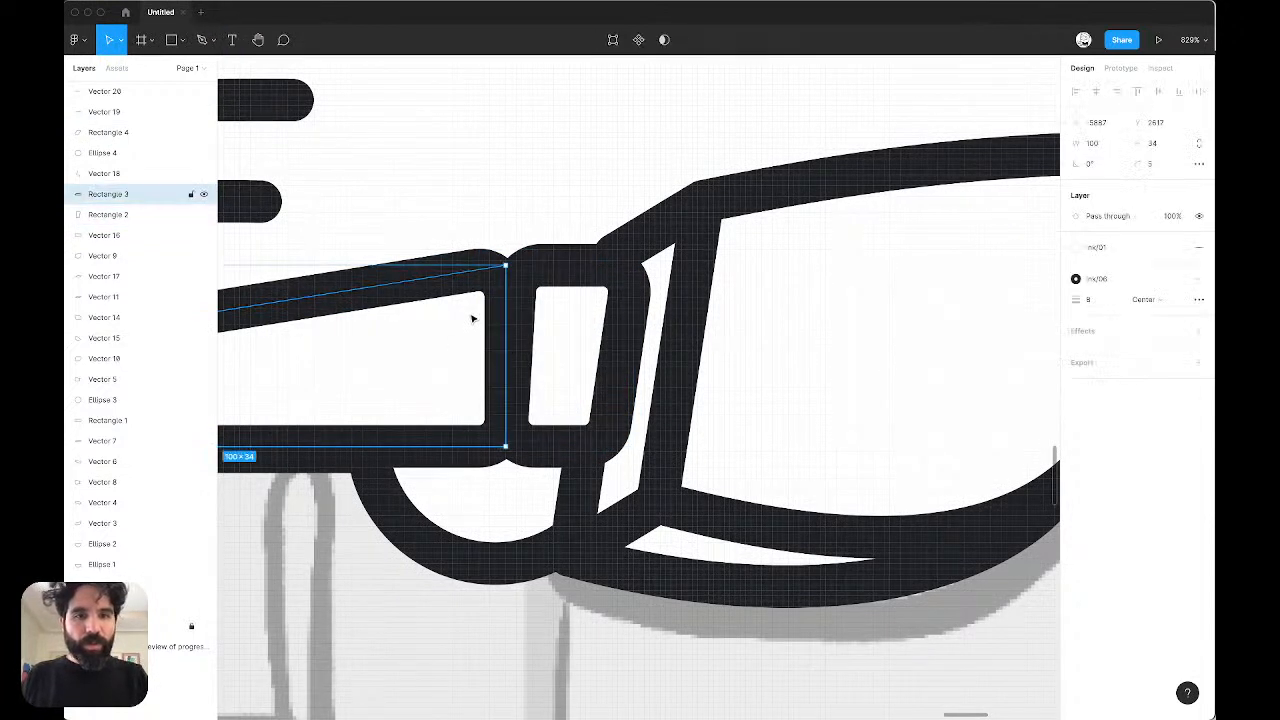
double_click(472, 318)
left_click_drag(460, 246, 567, 321)
key("Right")
key("Right")
key("Right")
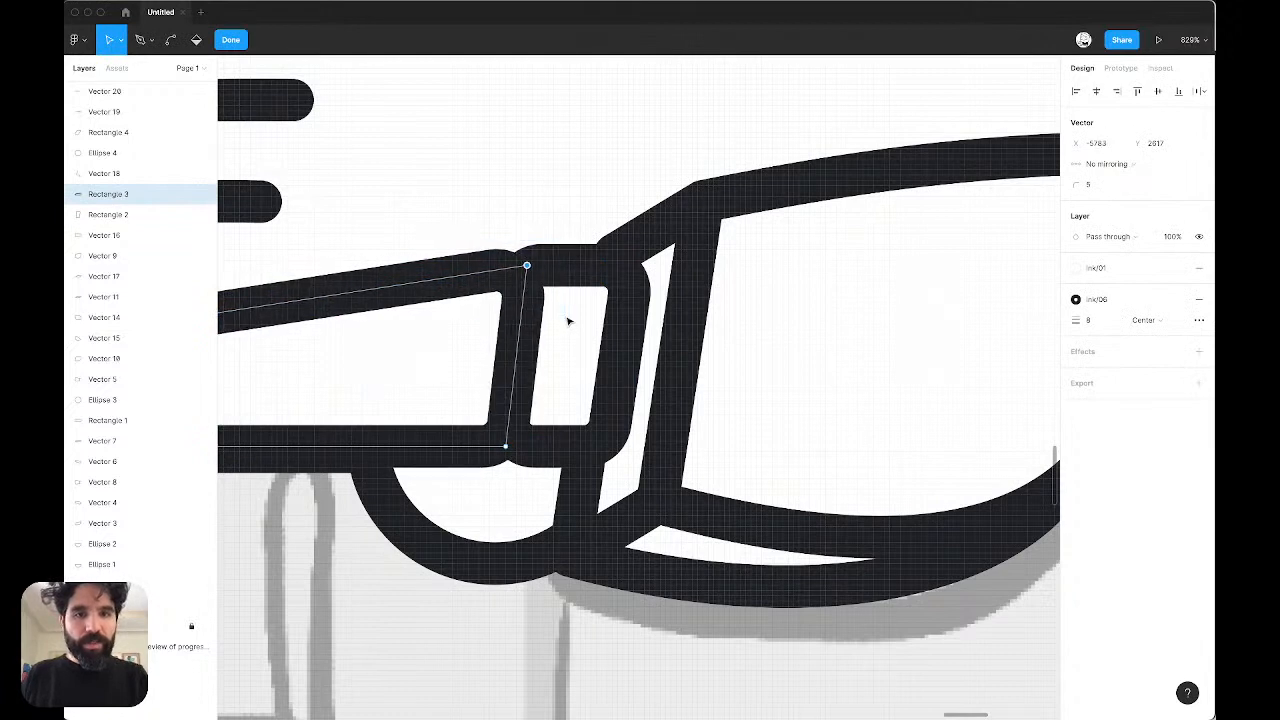
key("Escape")
left_click(529, 240)
Step: Bring the small buckle between the strap and goggles to the front of all layers
left_click(575, 375)
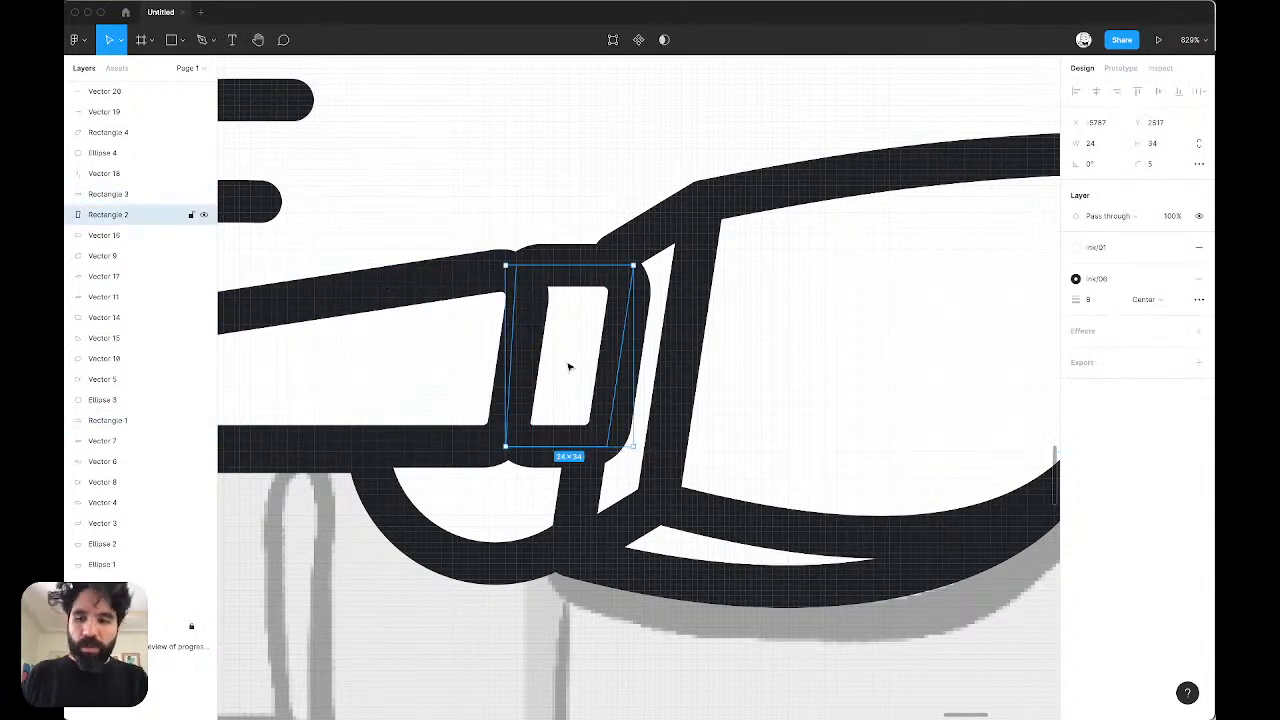
key("]")
left_click(491, 166)
scroll(493, 168, "down", 5)
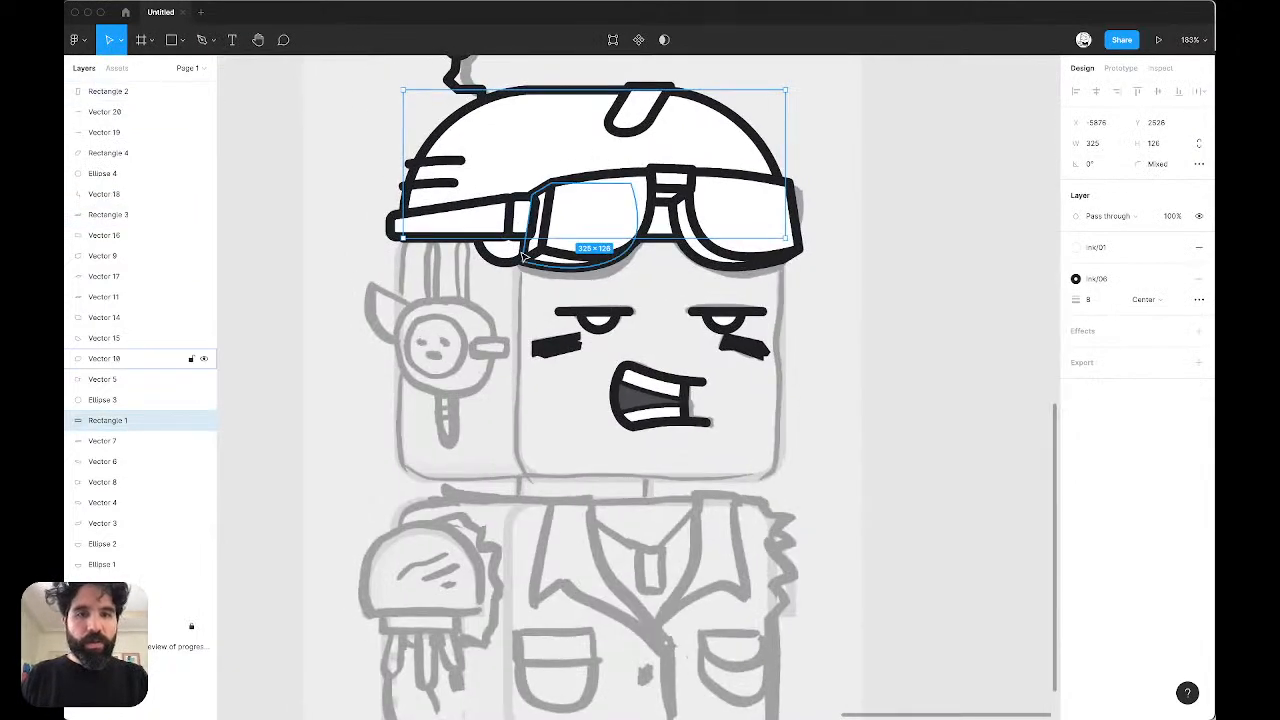
Step: Extend the goggle strap's two right-hand corners underneath the buckle, making the strap 111 wide, and finish editing it
scroll(488, 218, "up", 5)
double_click(531, 260)
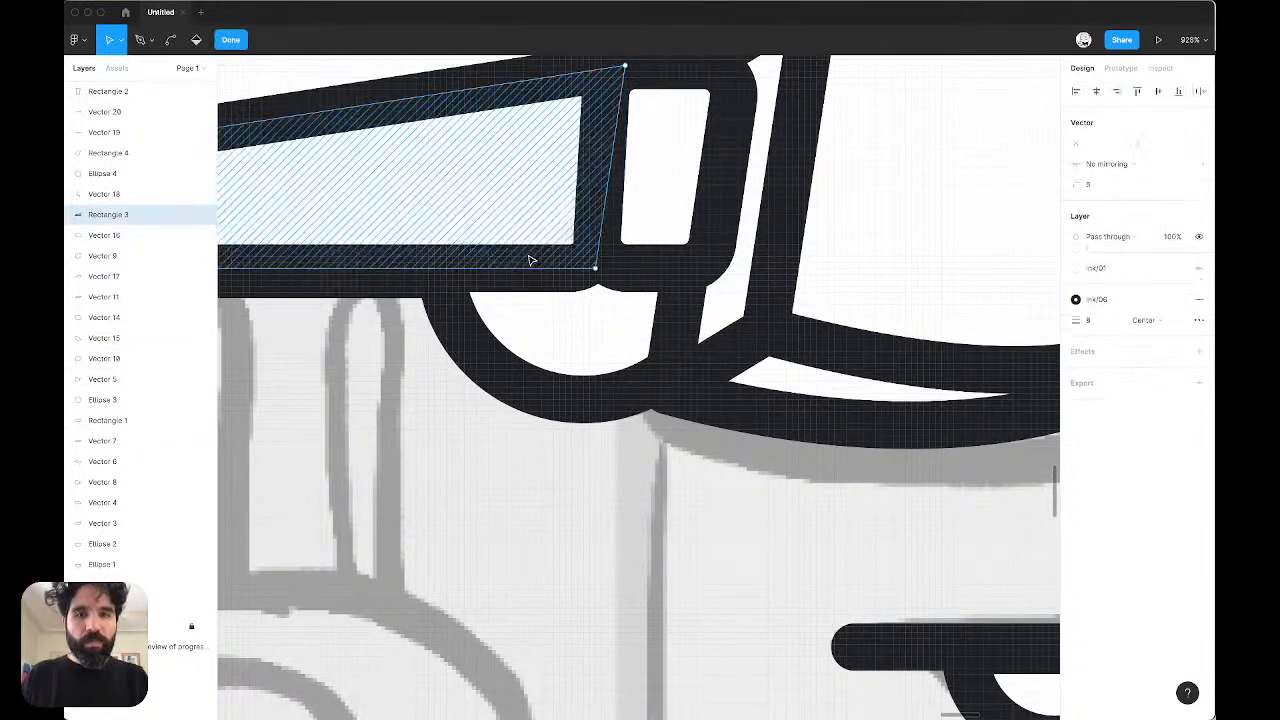
left_click_drag(597, 271, 663, 279)
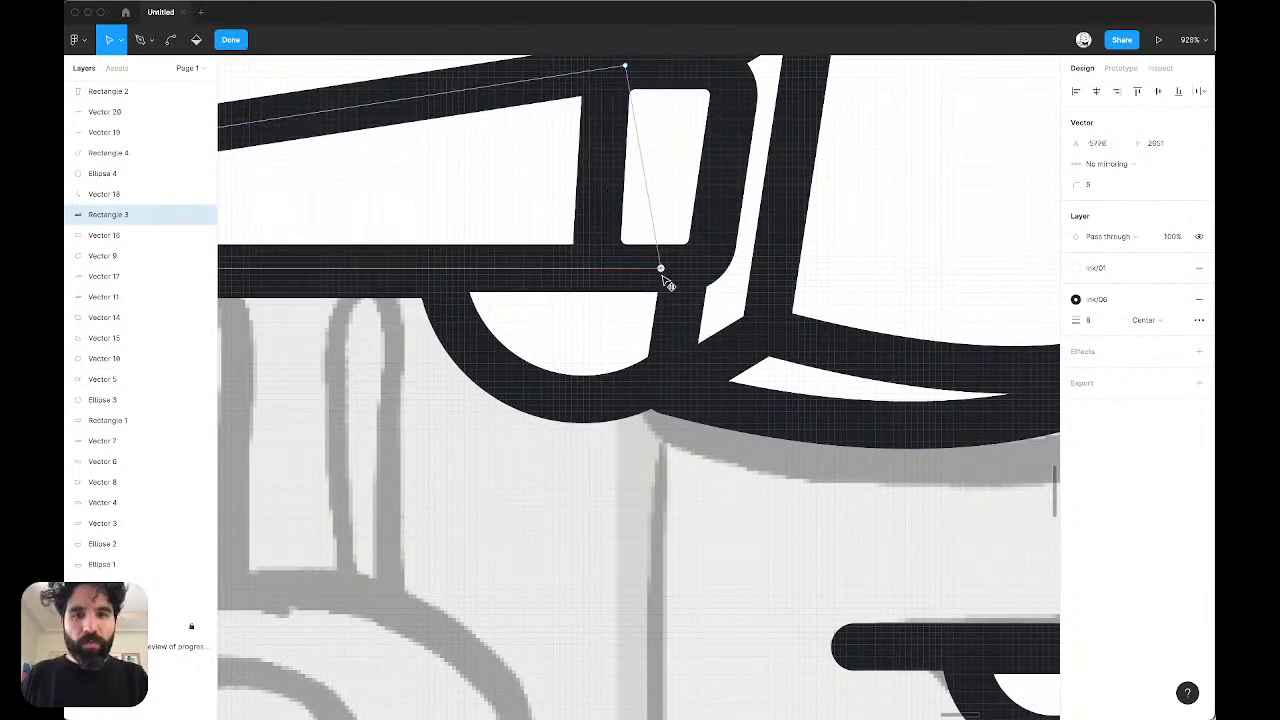
scroll(626, 162, "up", 2)
left_click_drag(615, 153, 640, 149)
key("Escape")
key("Escape")
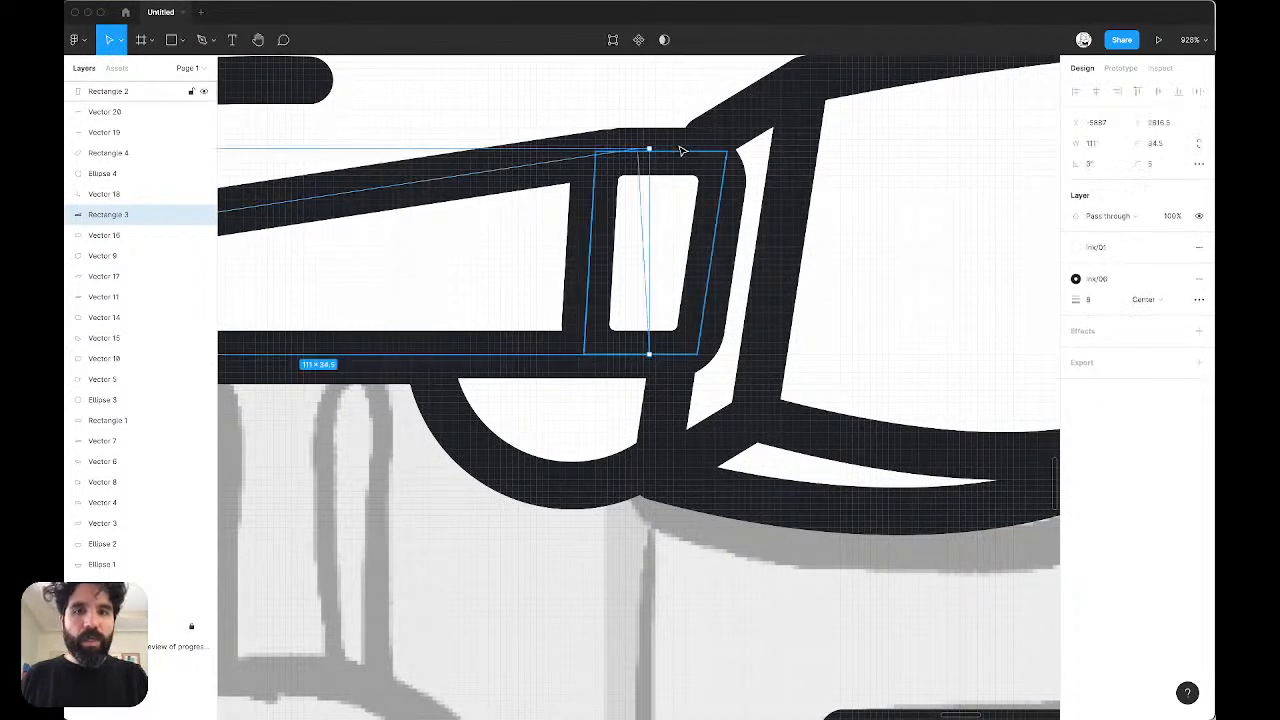
scroll(680, 154, "down", 5)
left_click(627, 95)
Step: Duplicate the small buckle onto the goggles' right edge, and flip the copy horizontally
scroll(427, 176, "up", 2)
scroll(427, 176, "up", 1)
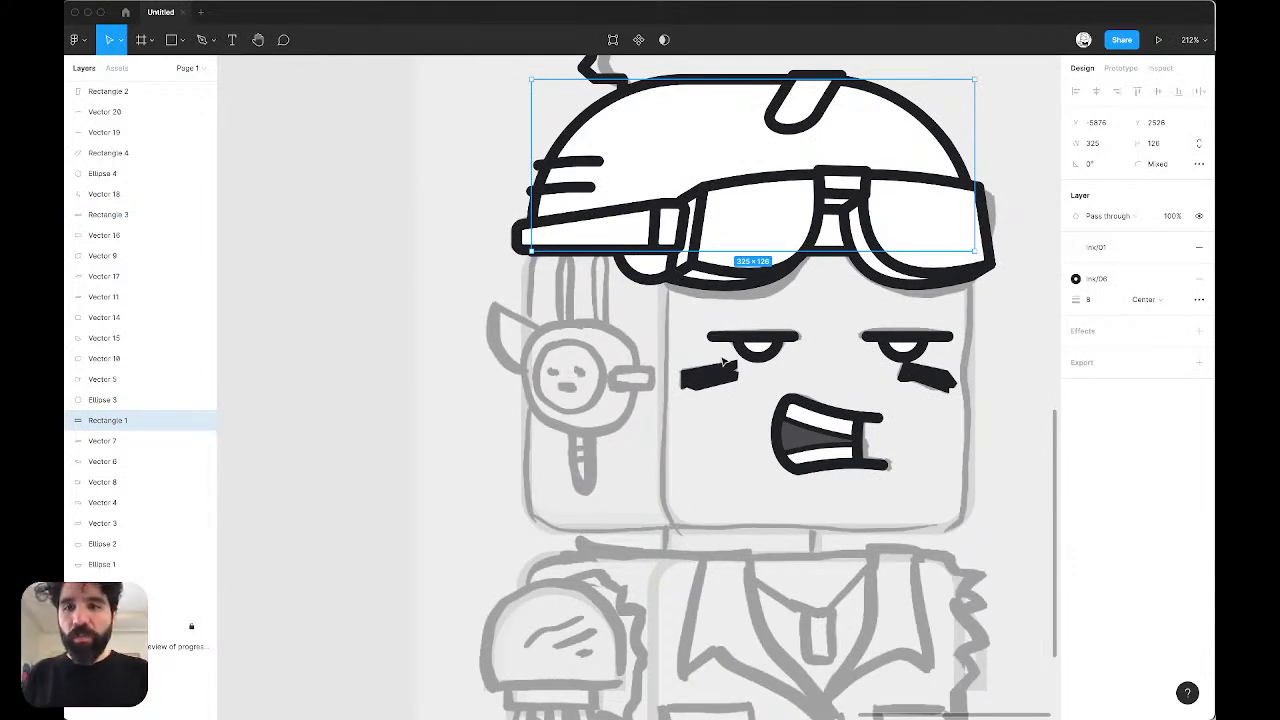
scroll(608, 366, "right", 5)
left_click(823, 209)
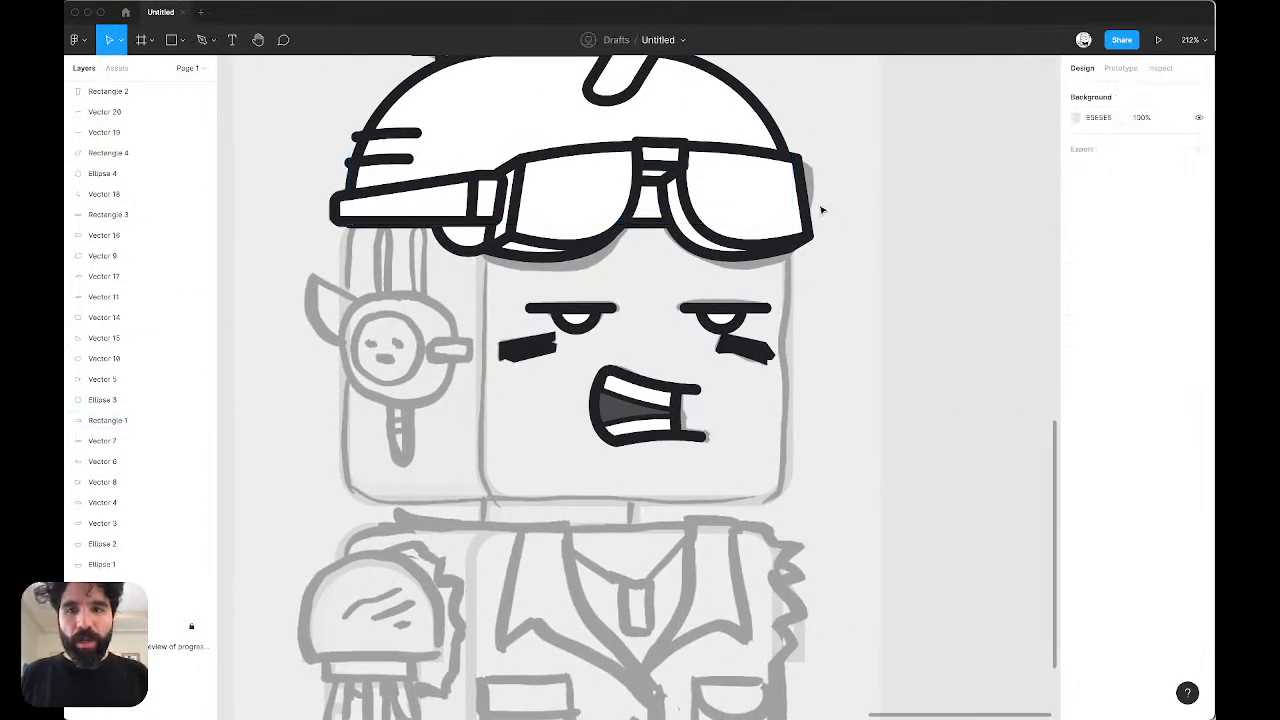
left_click(487, 200)
left_click_drag(487, 200, 804, 228, "alt+shift")
key("shift+h")
scroll(843, 236, "up", 5)
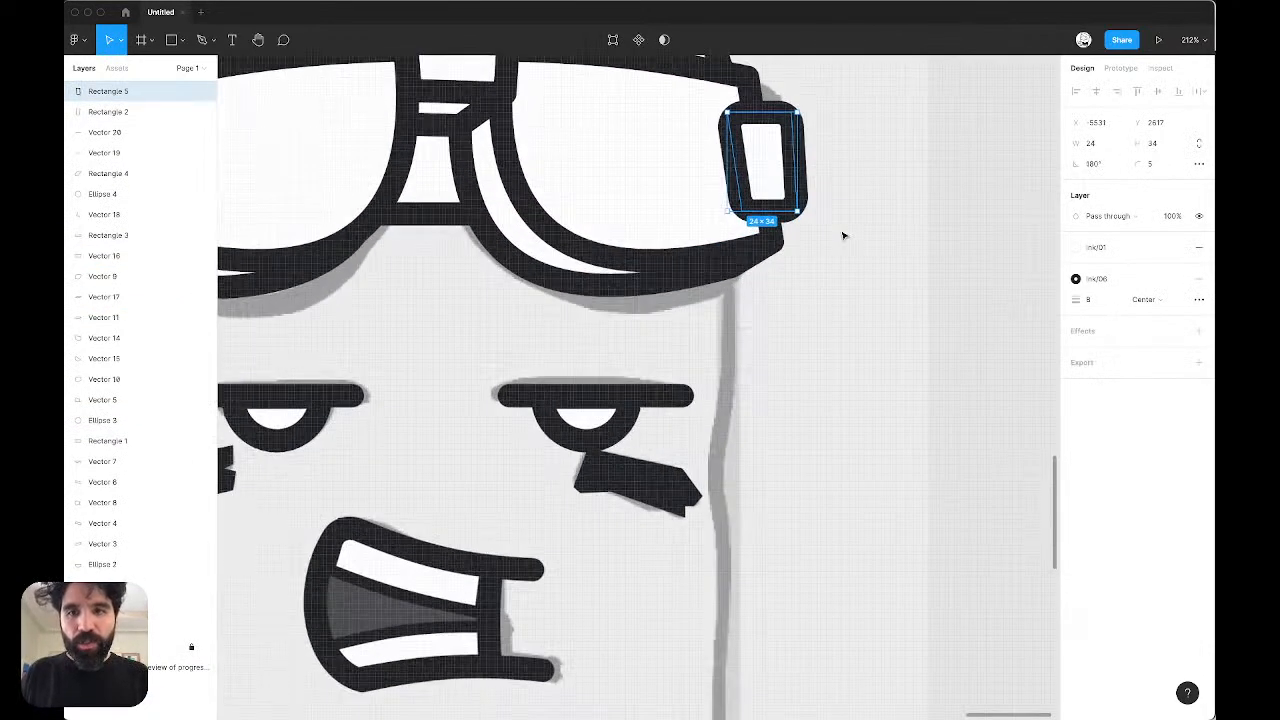
Step: Send the flipped buckle copy behind the goggles, and deselect it
key("Delete")
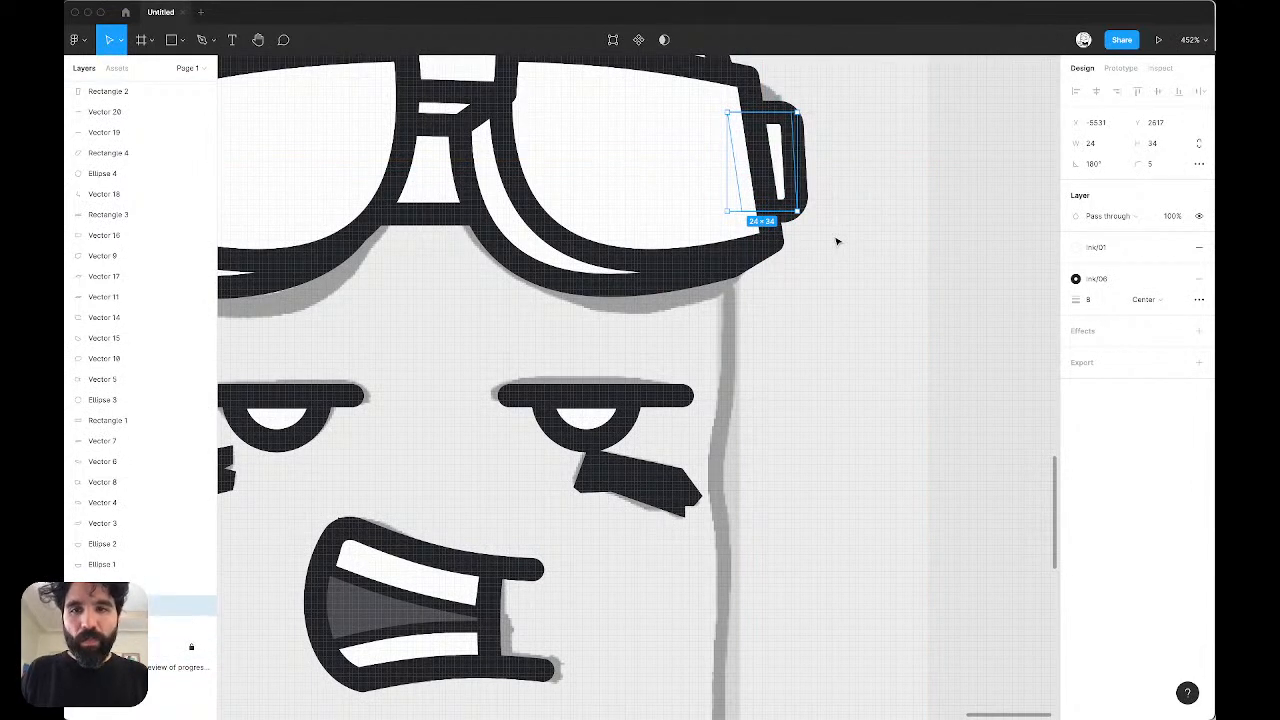
key("shift+1")
left_click(883, 221)
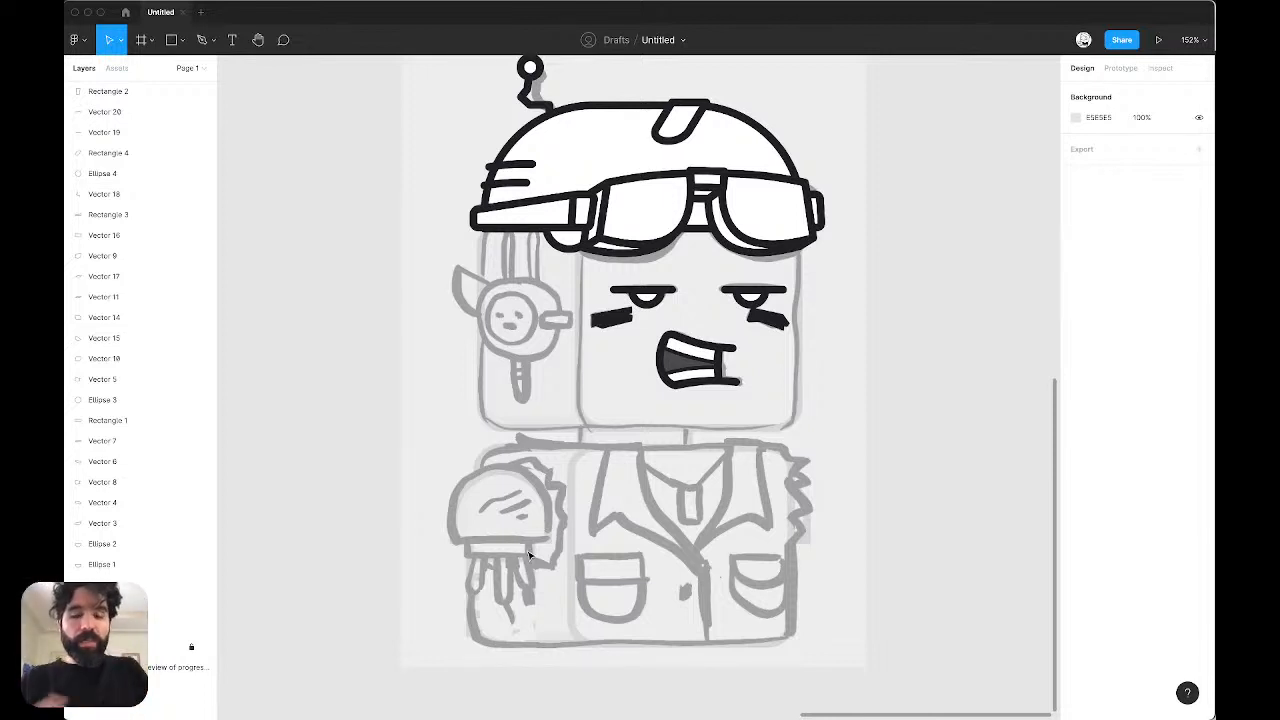
scroll(486, 551, "up", 10)
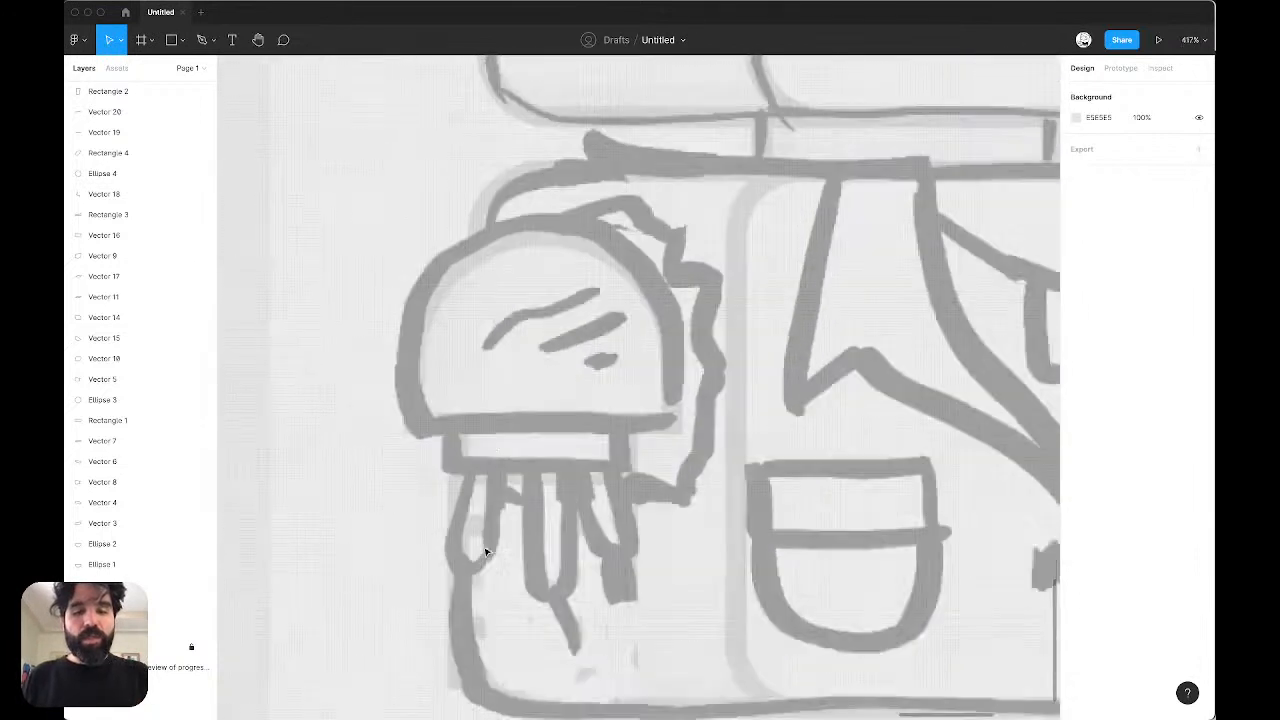
scroll(486, 551, "up", 3)
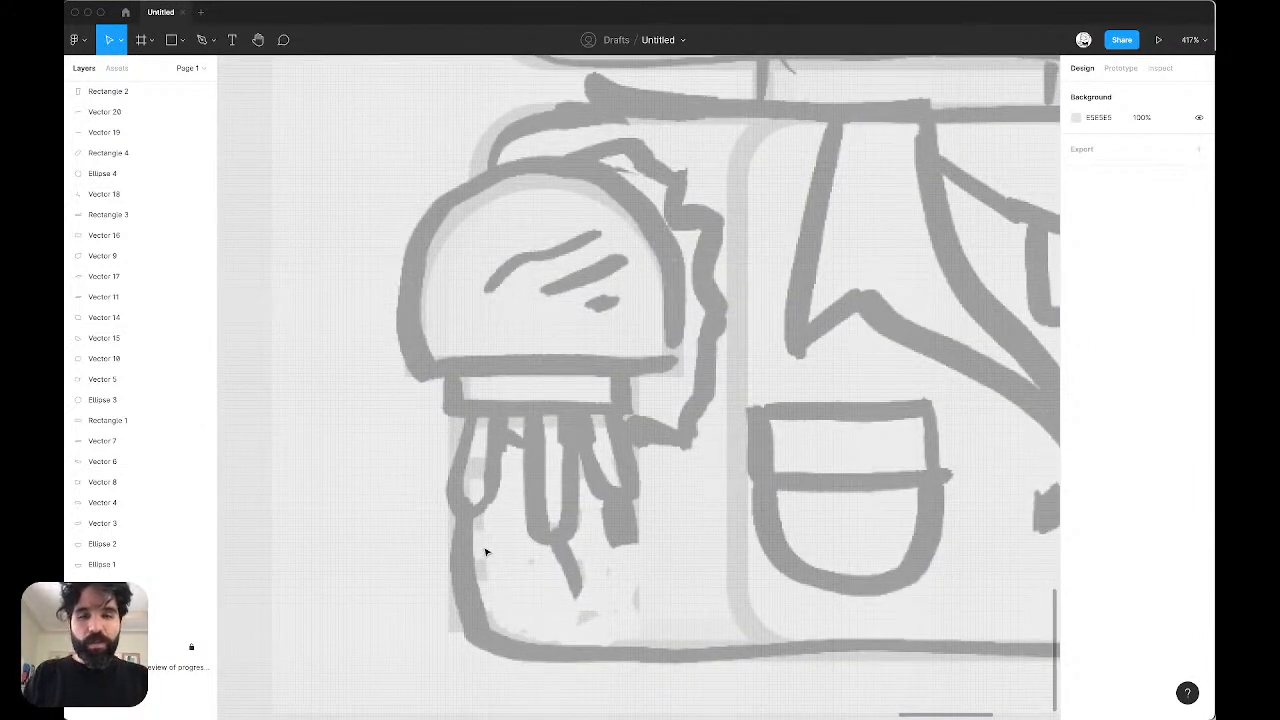
Step: Draw a 126 × 126 circle over the sketched dome beside the body, and align its upper edge with the sketch outline
key("o")
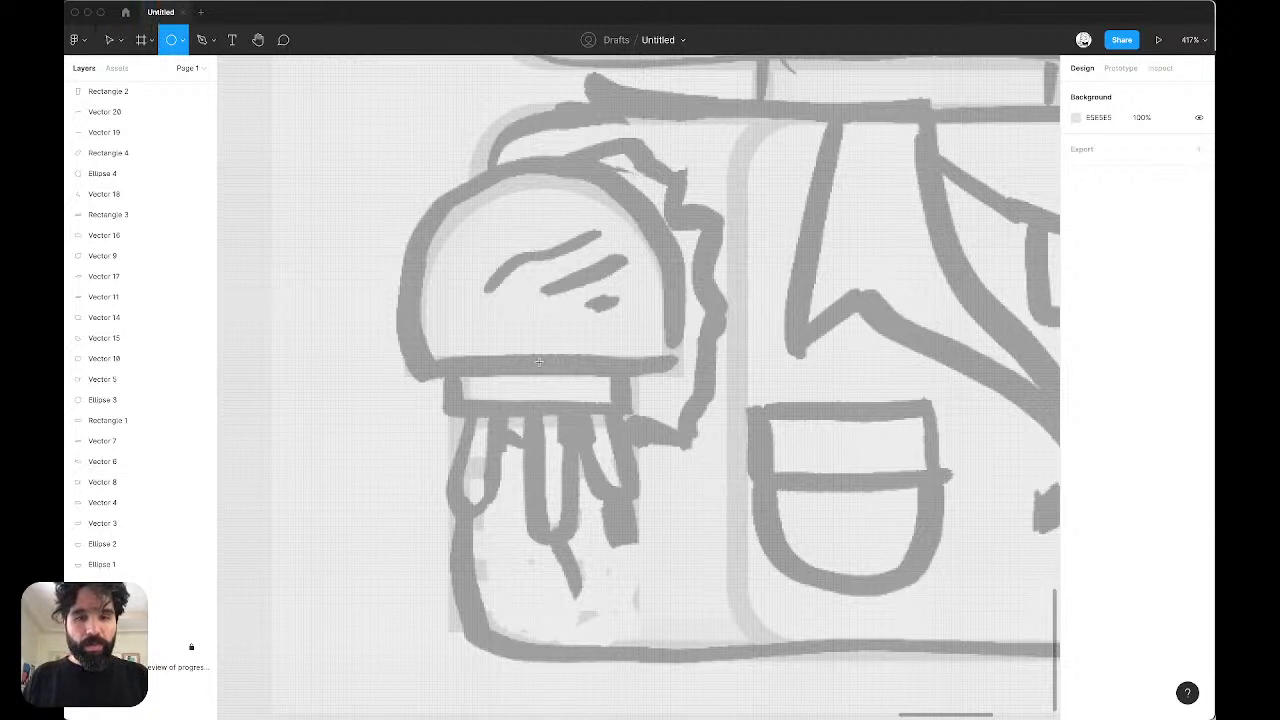
mouse_move(539, 362)
left_mouse_down()
mouse_move(720, 198)
mouse_move(708, 212)
mouse_move(708, 195)
left_mouse_up()
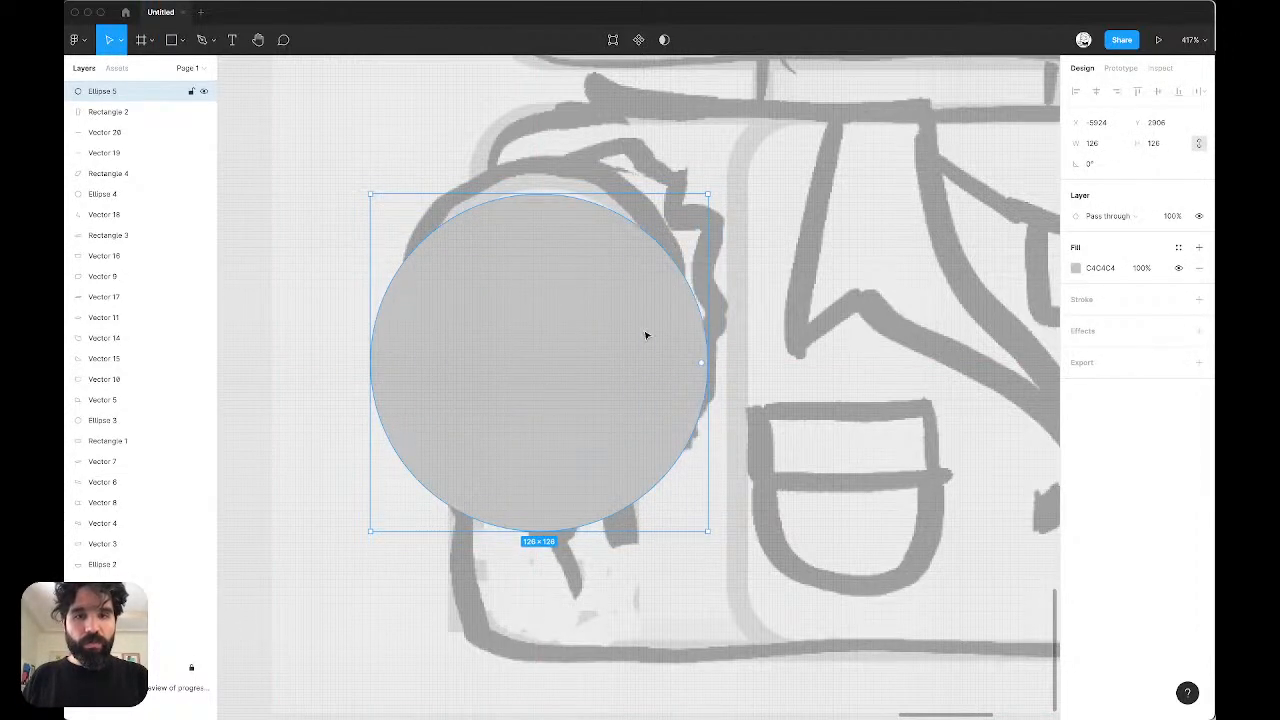
left_click_drag(646, 335, 649, 302)
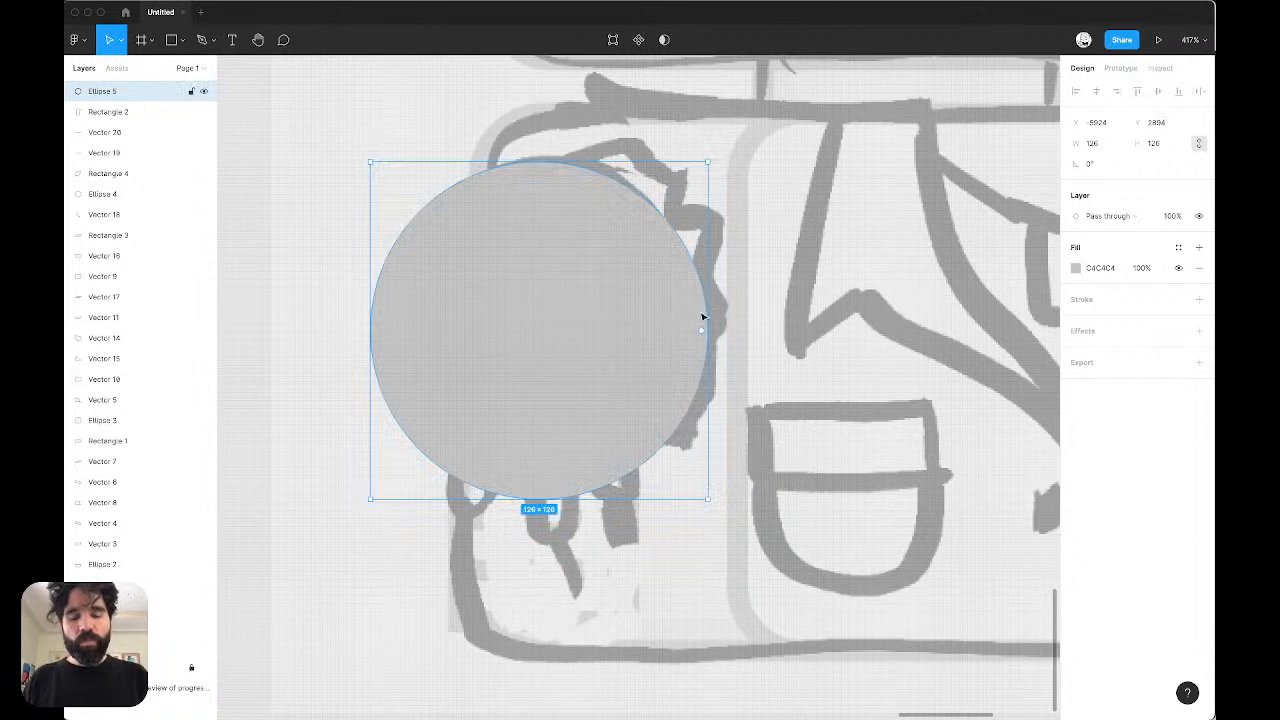
Step: Cut the circle to its upper half with a -50% sweep, and resize it to 110 wide, reaching down to the sketched dome's flat edge
left_click_drag(704, 340, 303, 331)
mouse_move(708, 298)
left_mouse_down()
mouse_move(676, 294)
mouse_move(686, 291)
left_mouse_up()
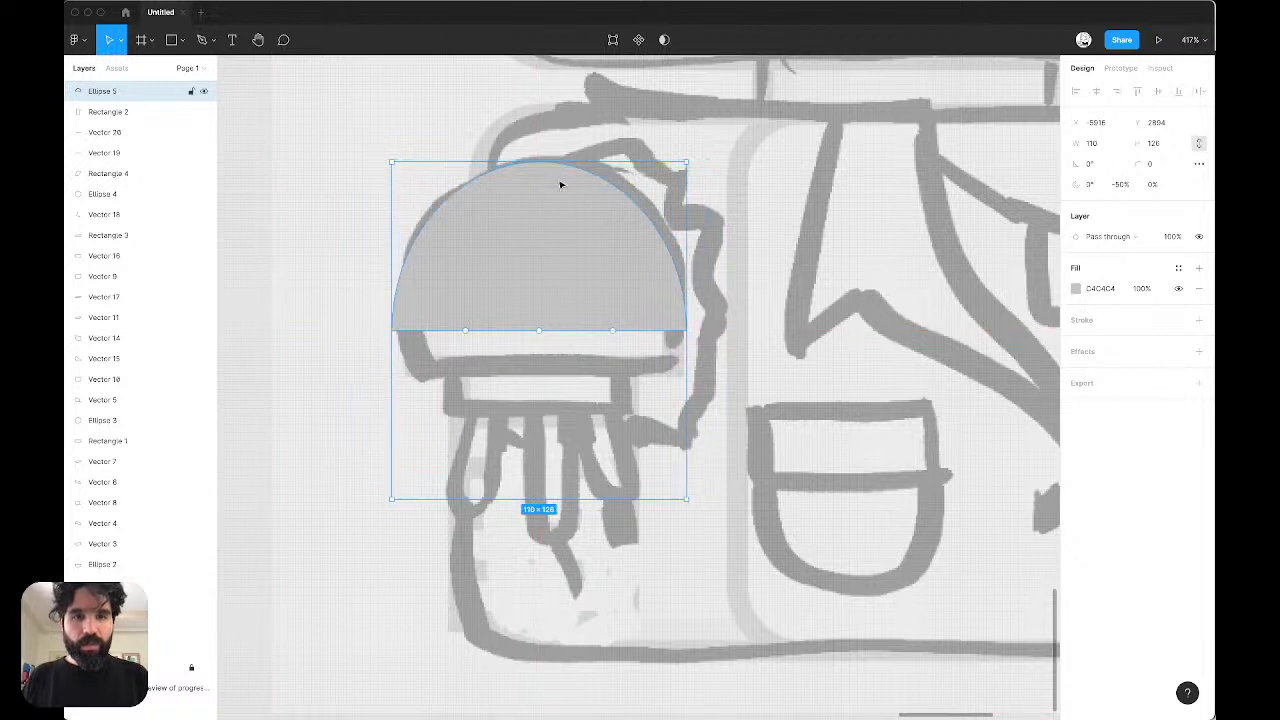
left_click_drag(553, 160, 562, 127)
left_click_drag(605, 254, 576, 282)
Step: Edit the dome's vector points and delete the intermediate ones along its curve, keeping only the apex and base points
double_click(576, 282)
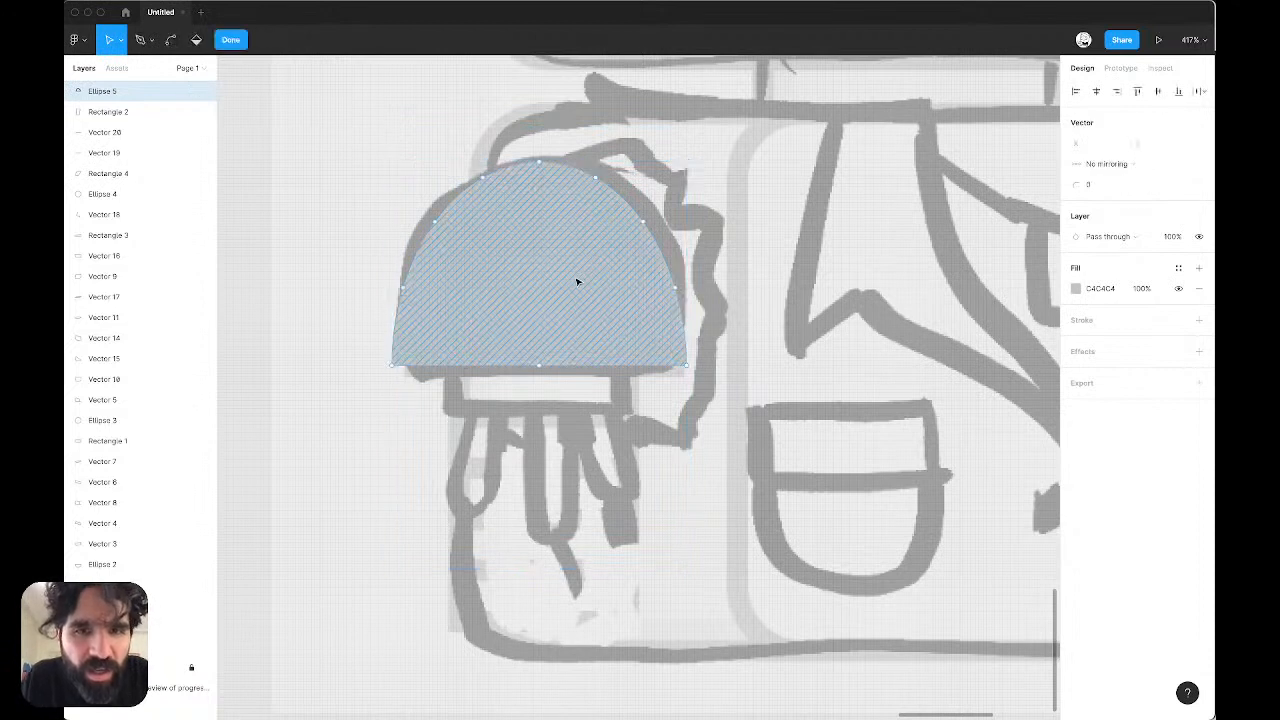
left_click_drag(360, 311, 767, 209)
left_click(766, 209)
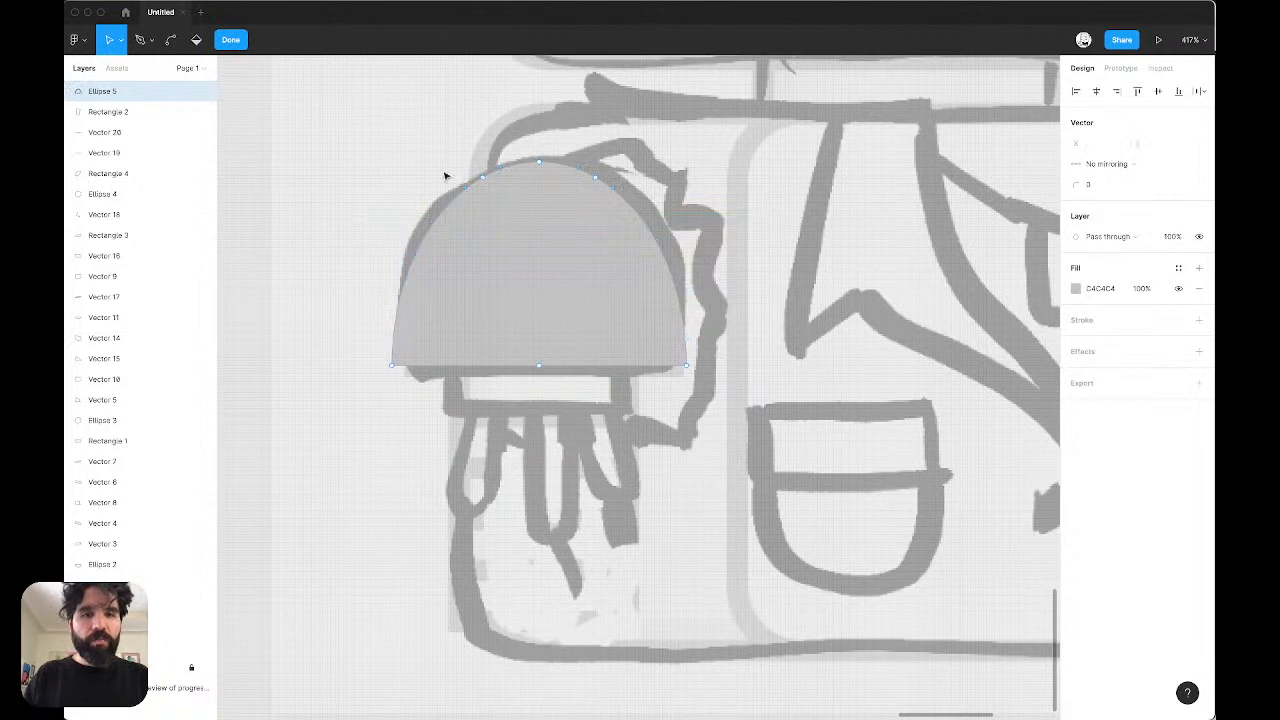
left_click_drag(428, 158, 516, 224)
key("BackSpace")
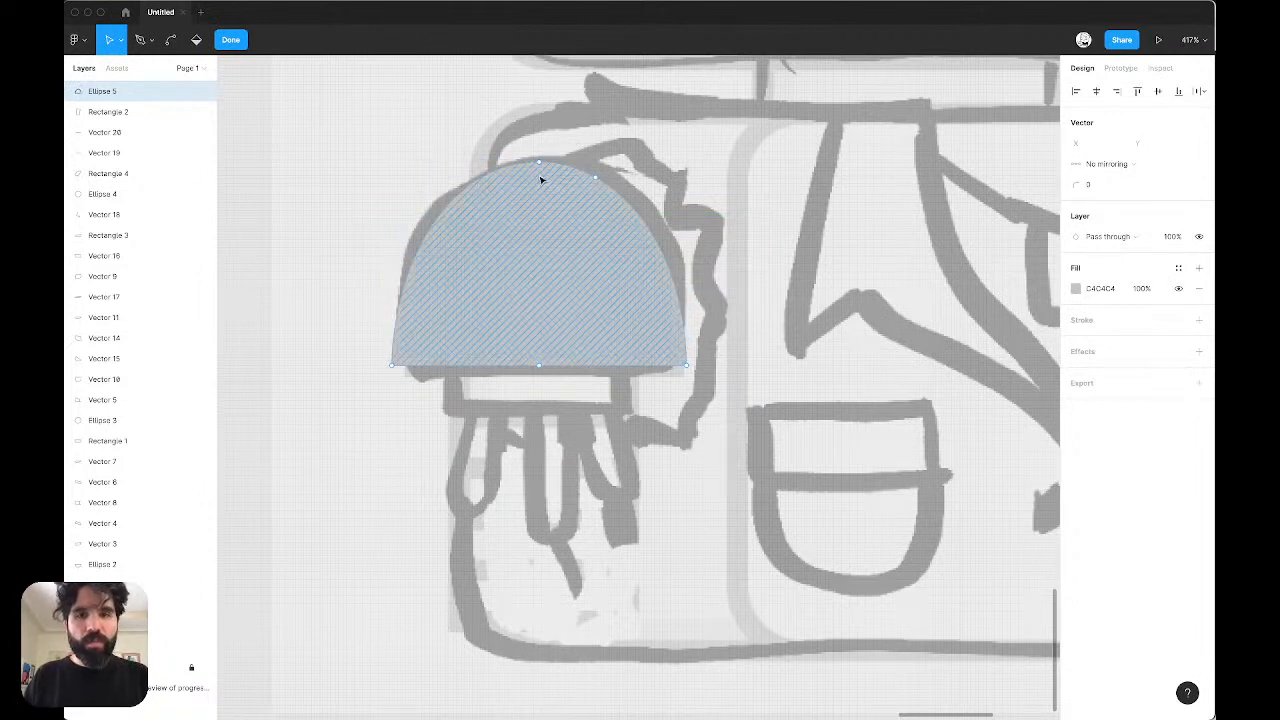
left_click_drag(583, 144, 639, 230)
key("BackSpace")
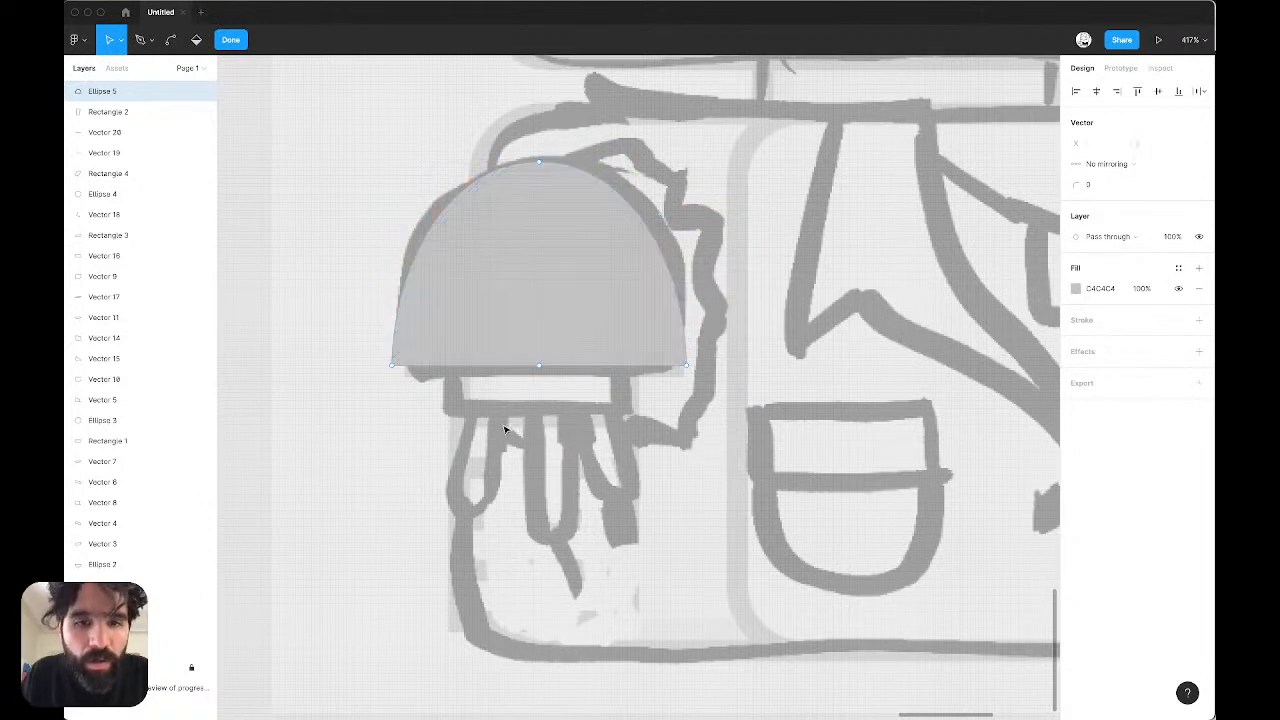
Step: Set the dome's apex point to mirror angle and length, widen its handles to the dome's full width, and finish editing
left_click_drag(434, 120, 700, 240)
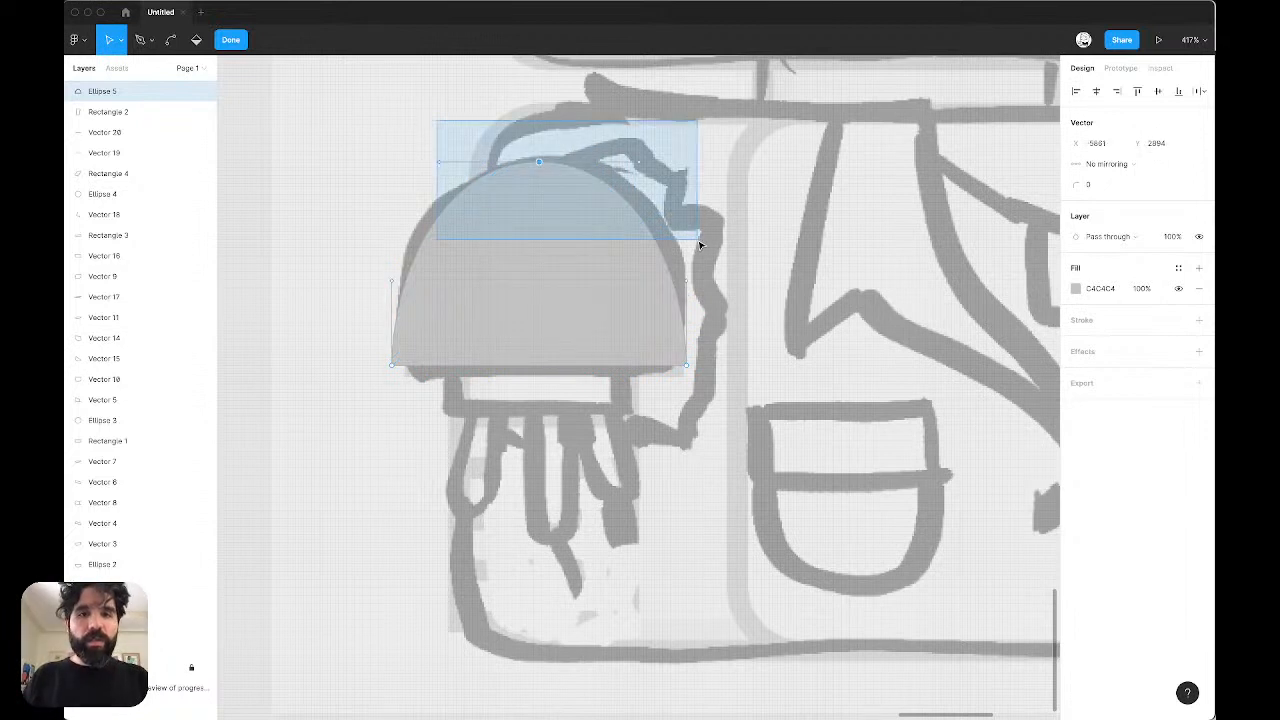
left_click(1128, 165)
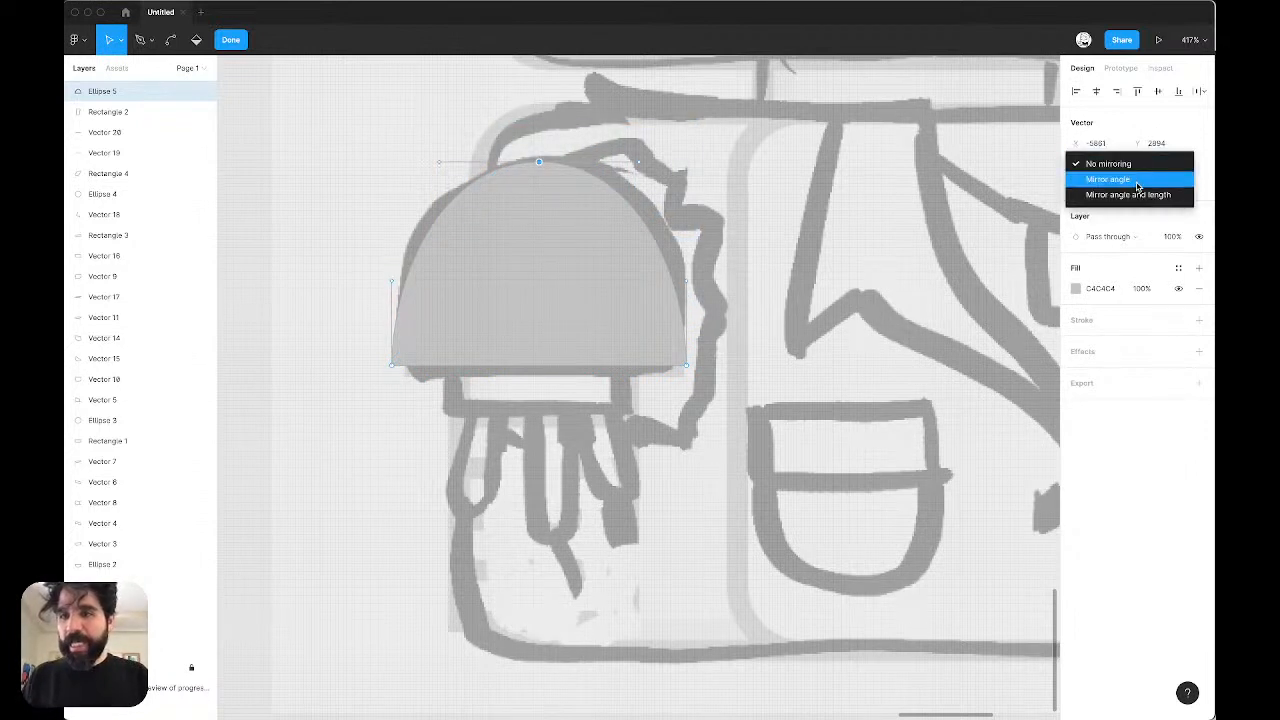
left_click(1137, 195)
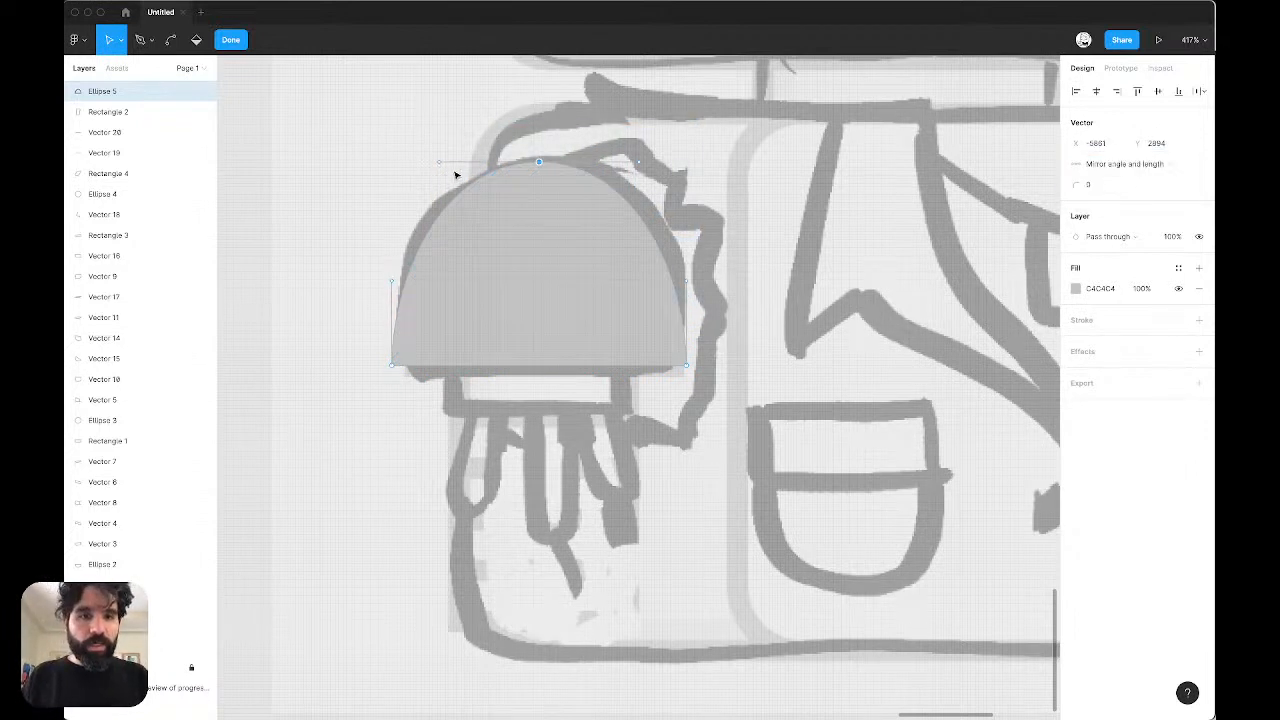
mouse_move(443, 169)
left_mouse_down()
mouse_move(398, 175)
mouse_move(394, 163)
left_mouse_up()
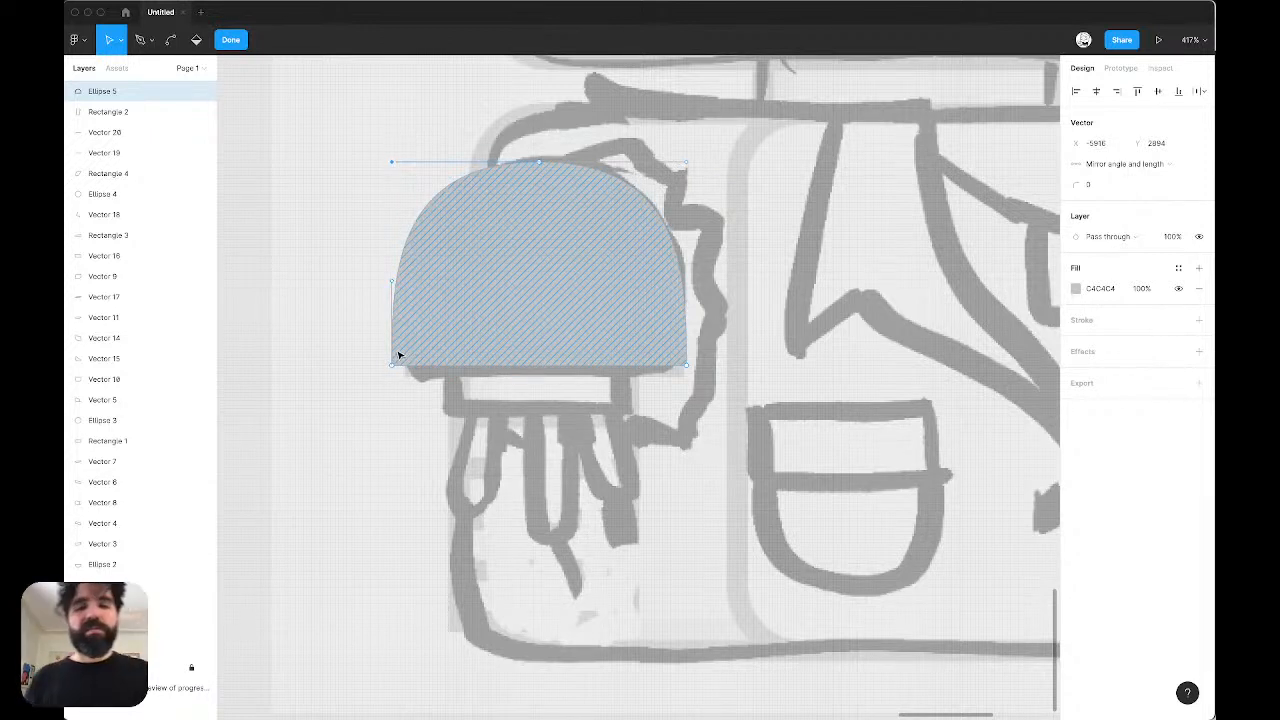
left_click(318, 327)
Step: Draw a 68 × 18 rectangle over the sketched band centred beneath the dome, and narrow it to 67 wide
key("r")
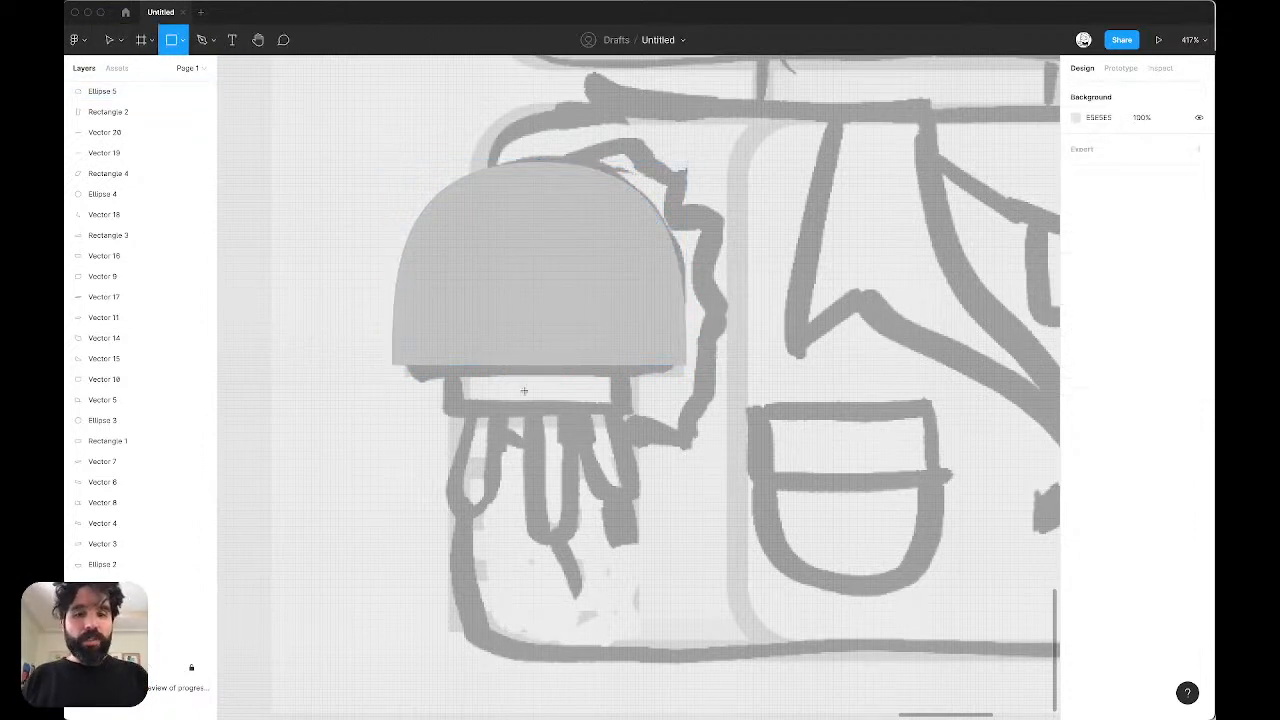
left_click_drag(453, 366, 634, 413)
left_click_drag(509, 391, 502, 390)
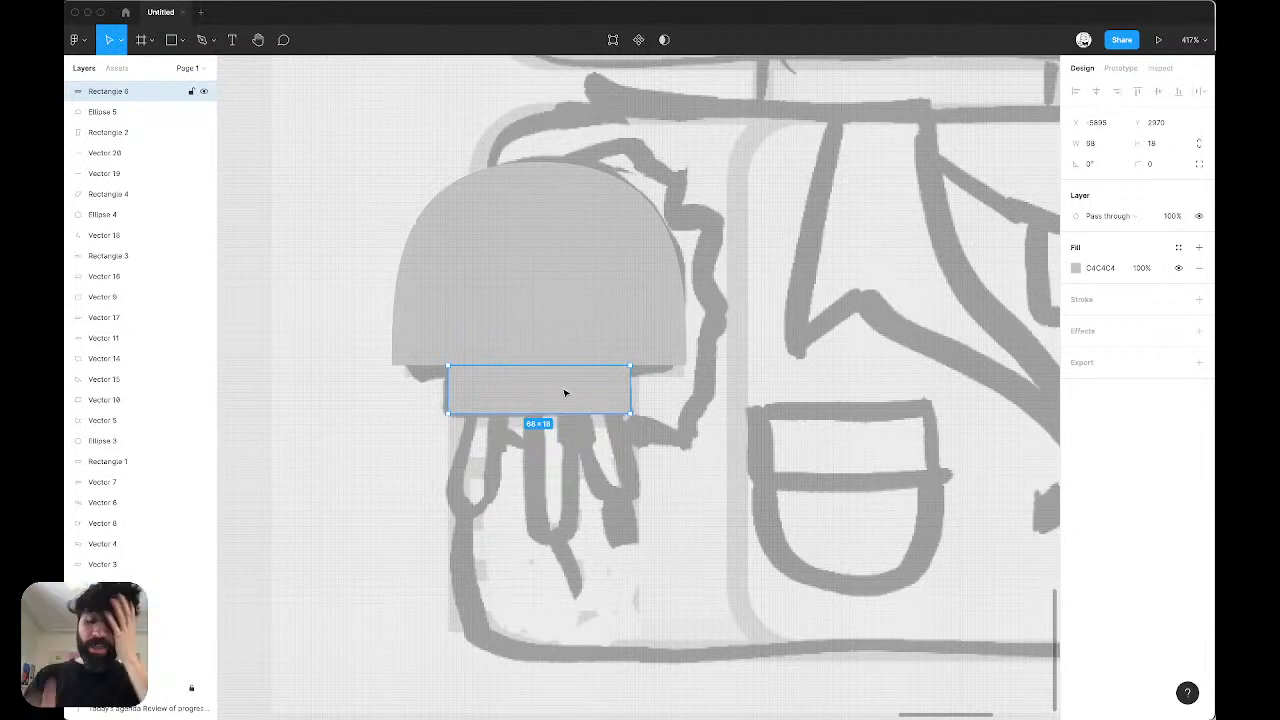
key("super+Left")
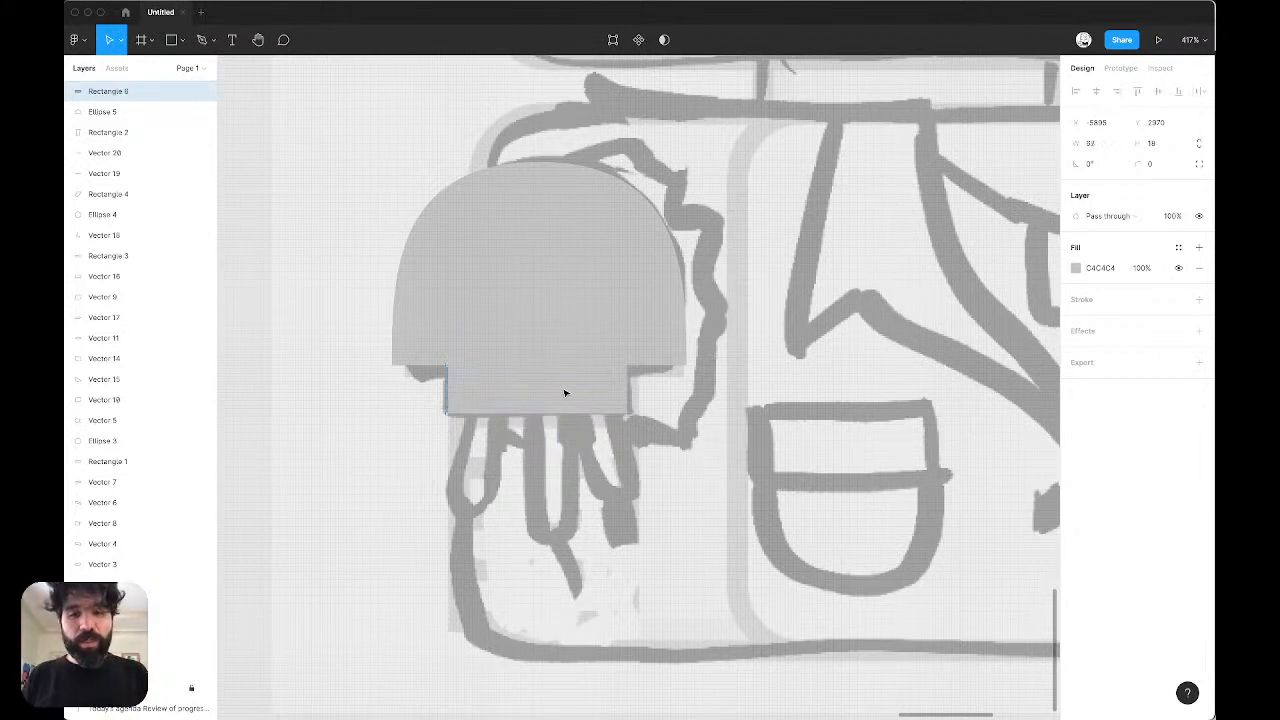
scroll(550, 373, "up", 3)
scroll(550, 375, "up", 5)
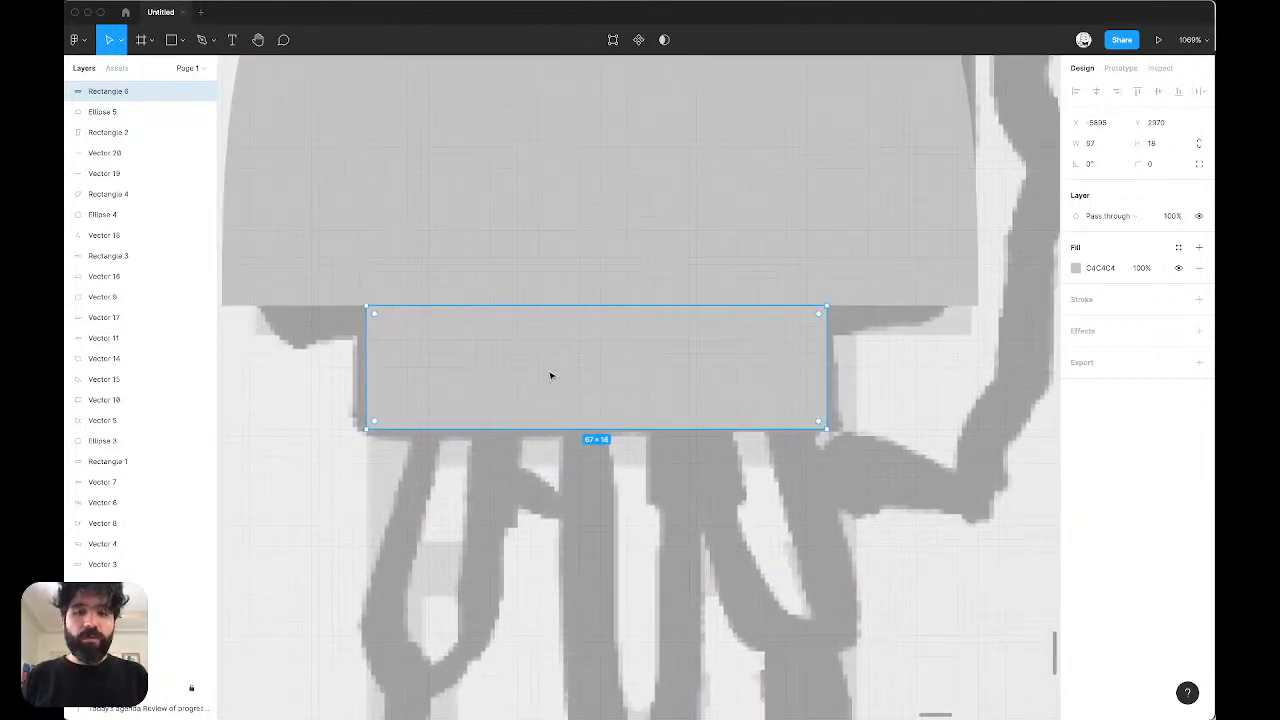
scroll(471, 523, "down", 3)
scroll(472, 528, "down", 1)
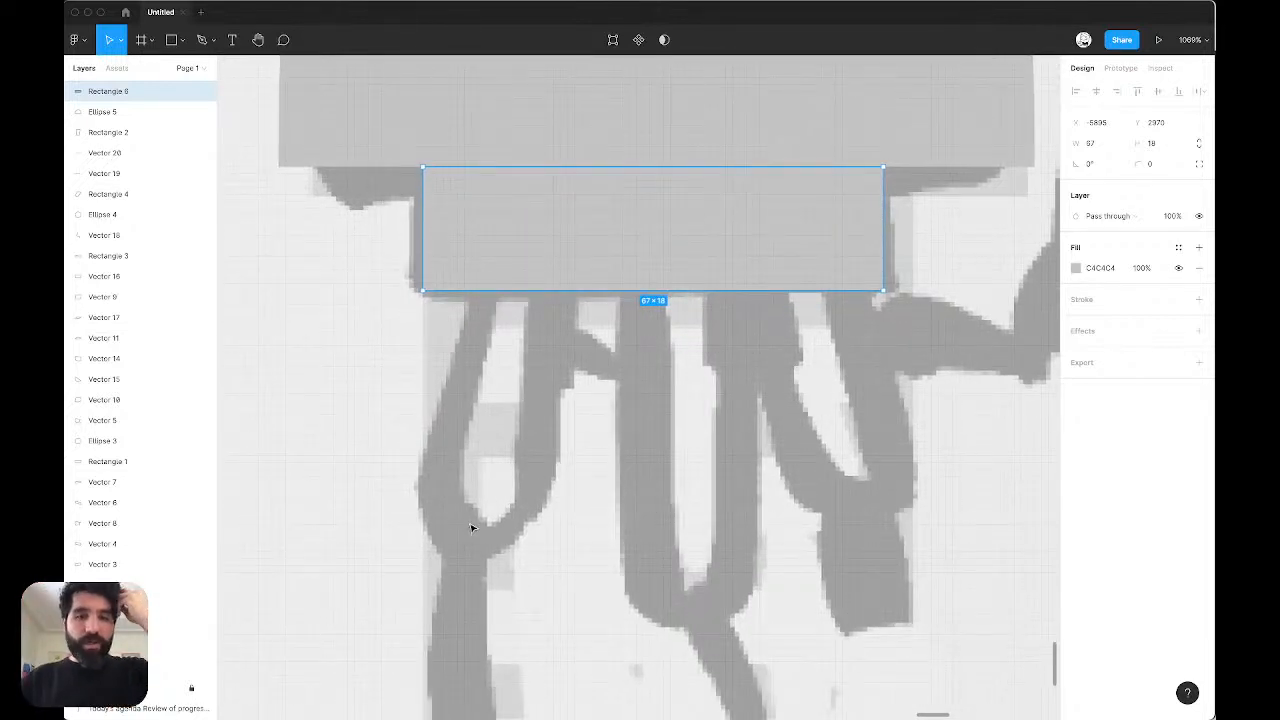
scroll(471, 528, "down", 2)
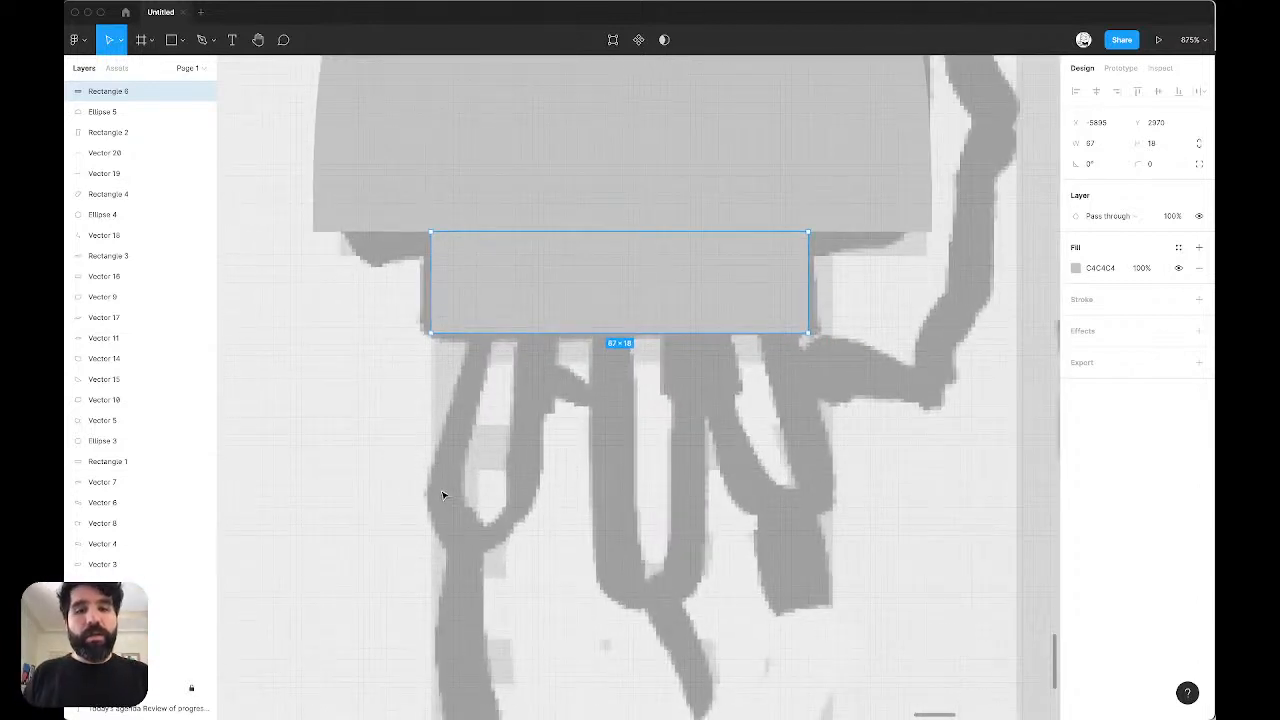
Step: Draw a curved path about 12.5 × 51.5 with the Pen tool, from inside the small rectangle down along the reference's leftmost strand
key("Escape")
scroll(633, 488, "down", 2)
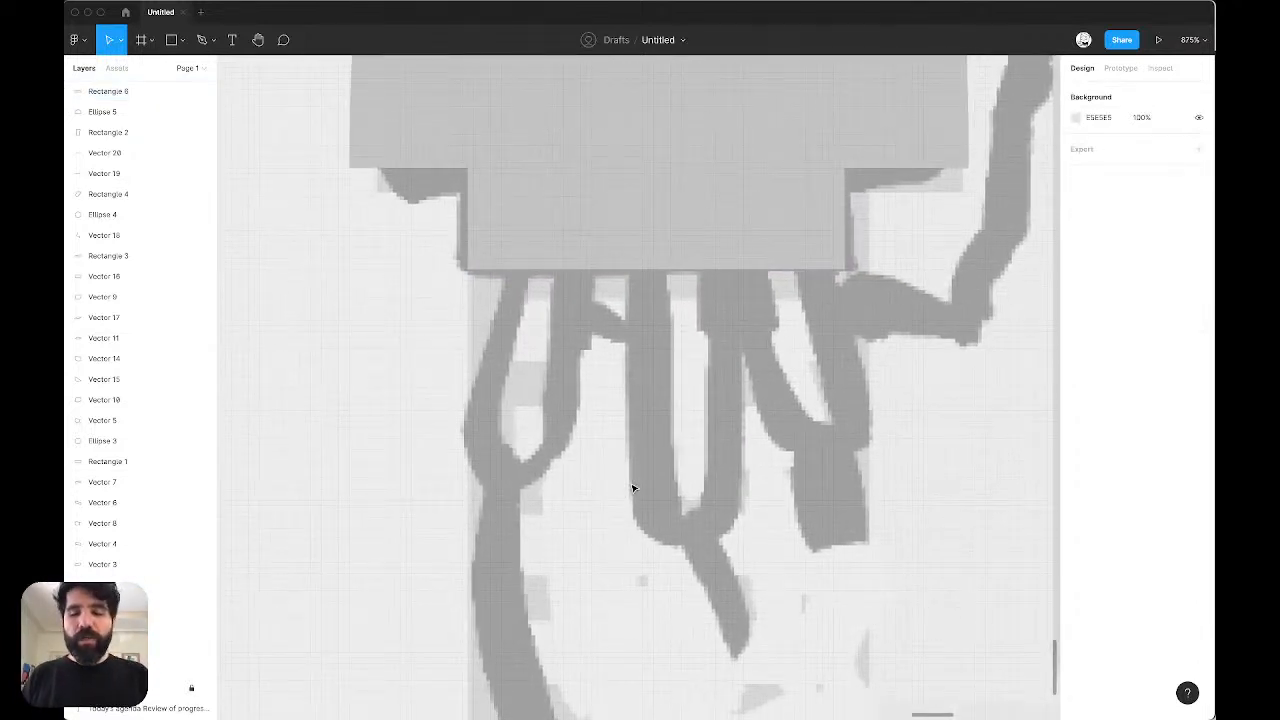
key("p")
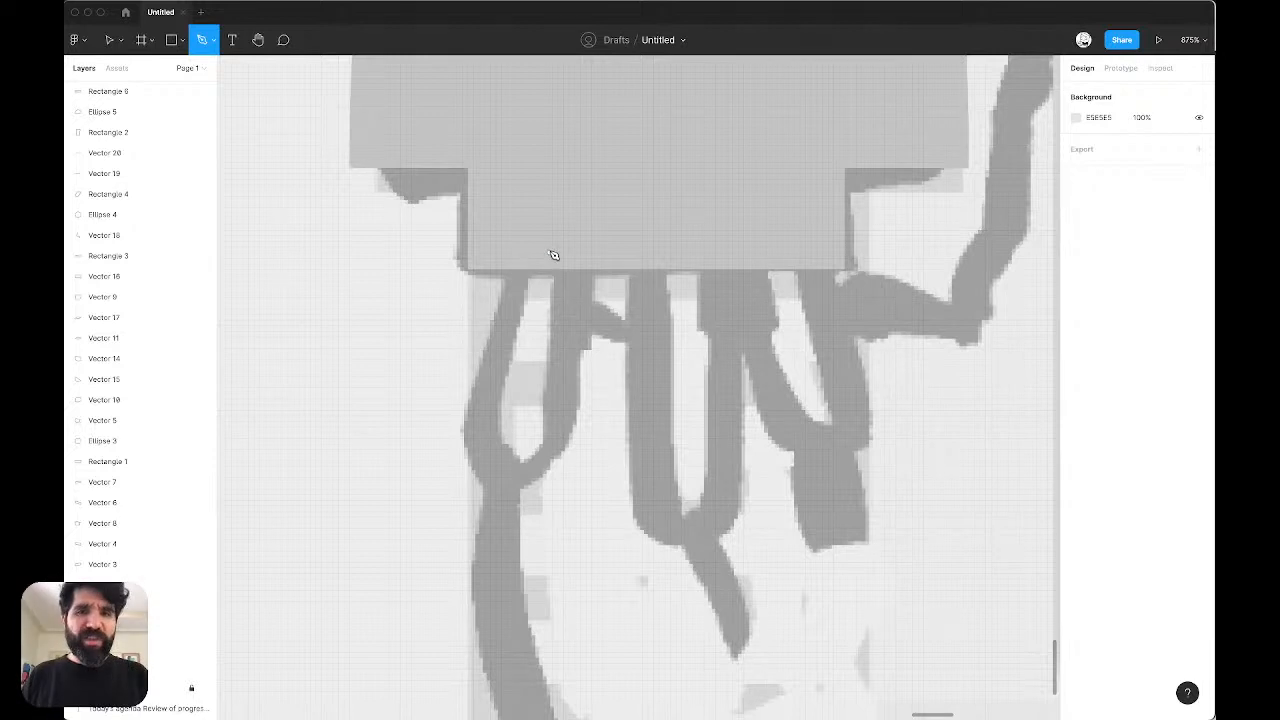
left_click(546, 218)
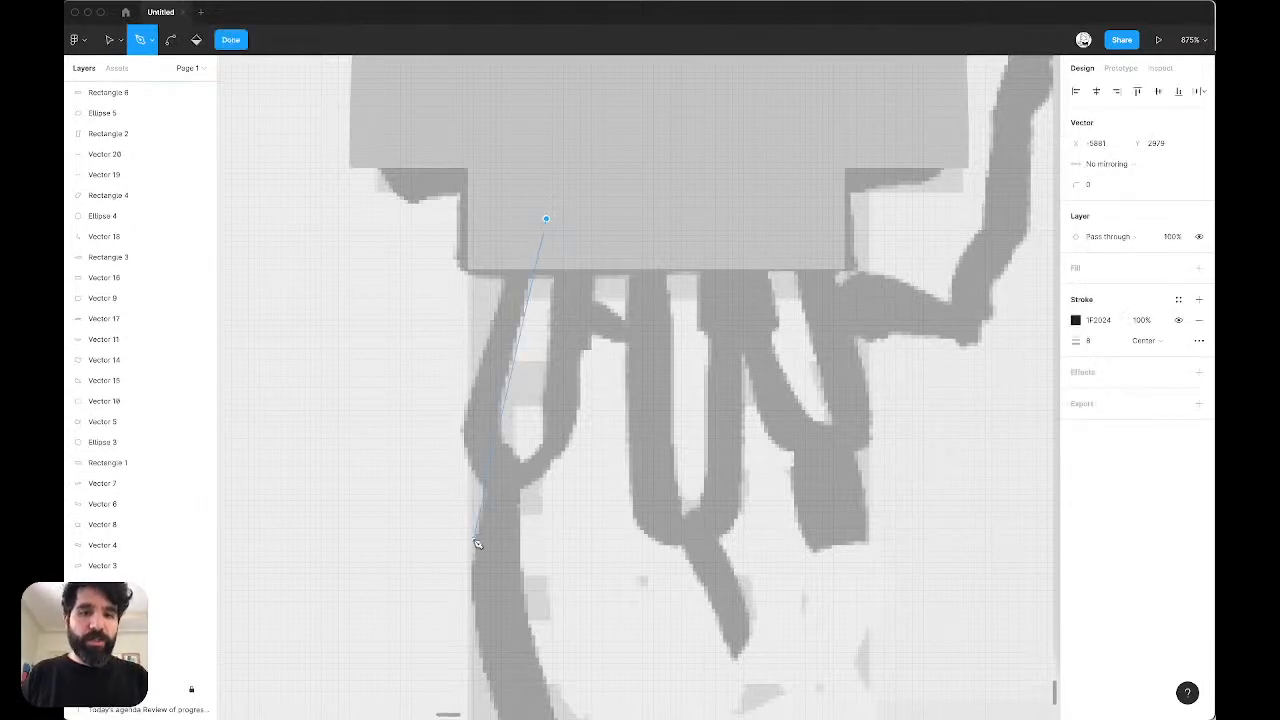
mouse_move(478, 508)
left_mouse_down()
mouse_move(437, 543)
mouse_move(437, 611)
left_mouse_up()
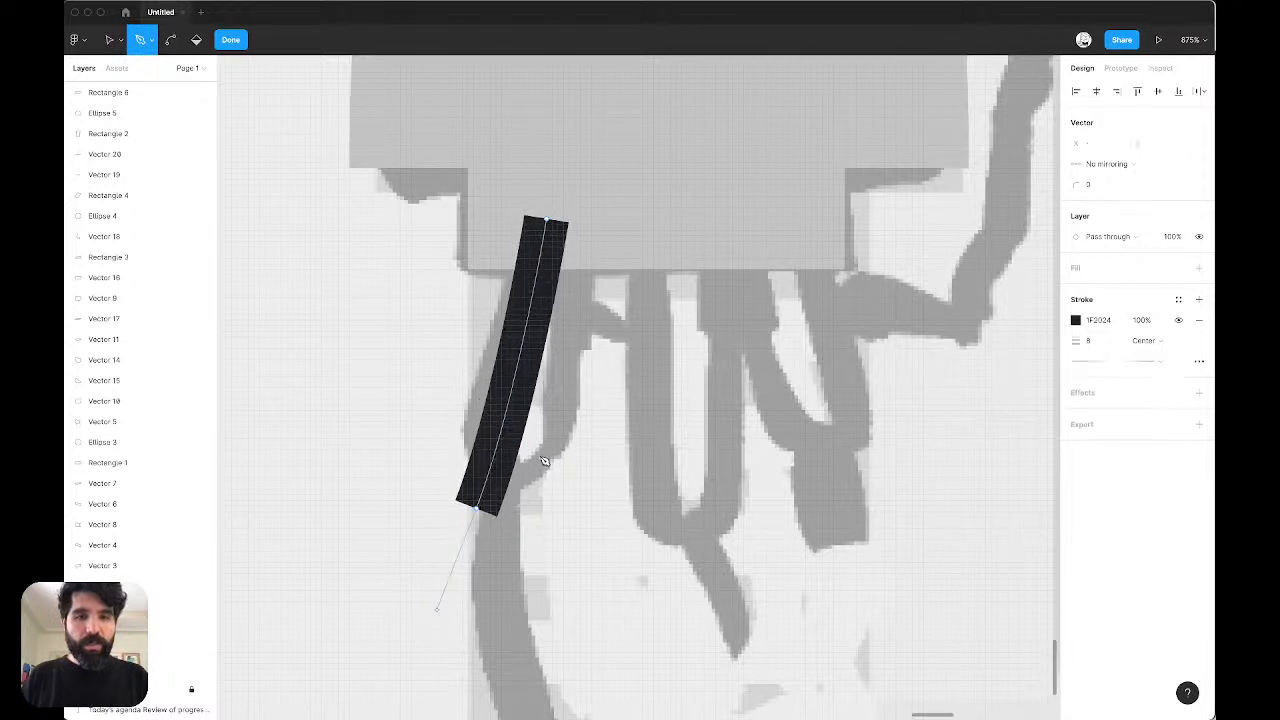
key("Escape")
key("Return")
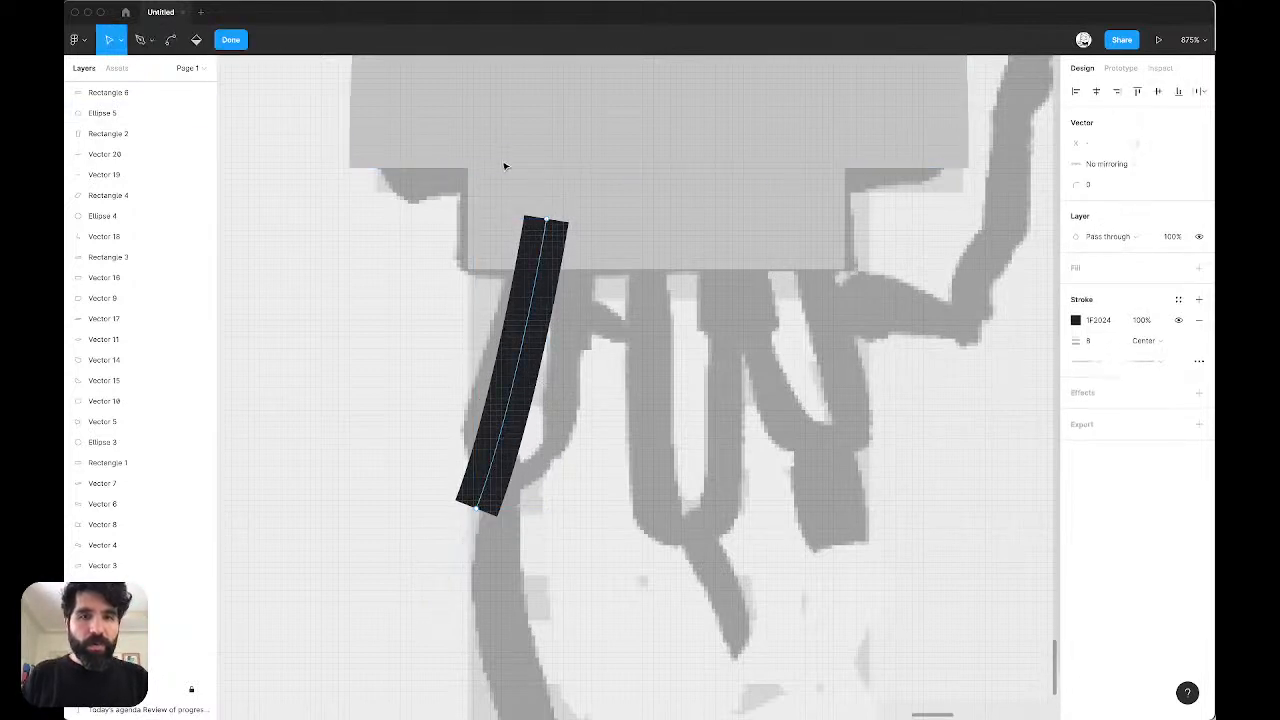
left_click_drag(537, 281, 539, 287)
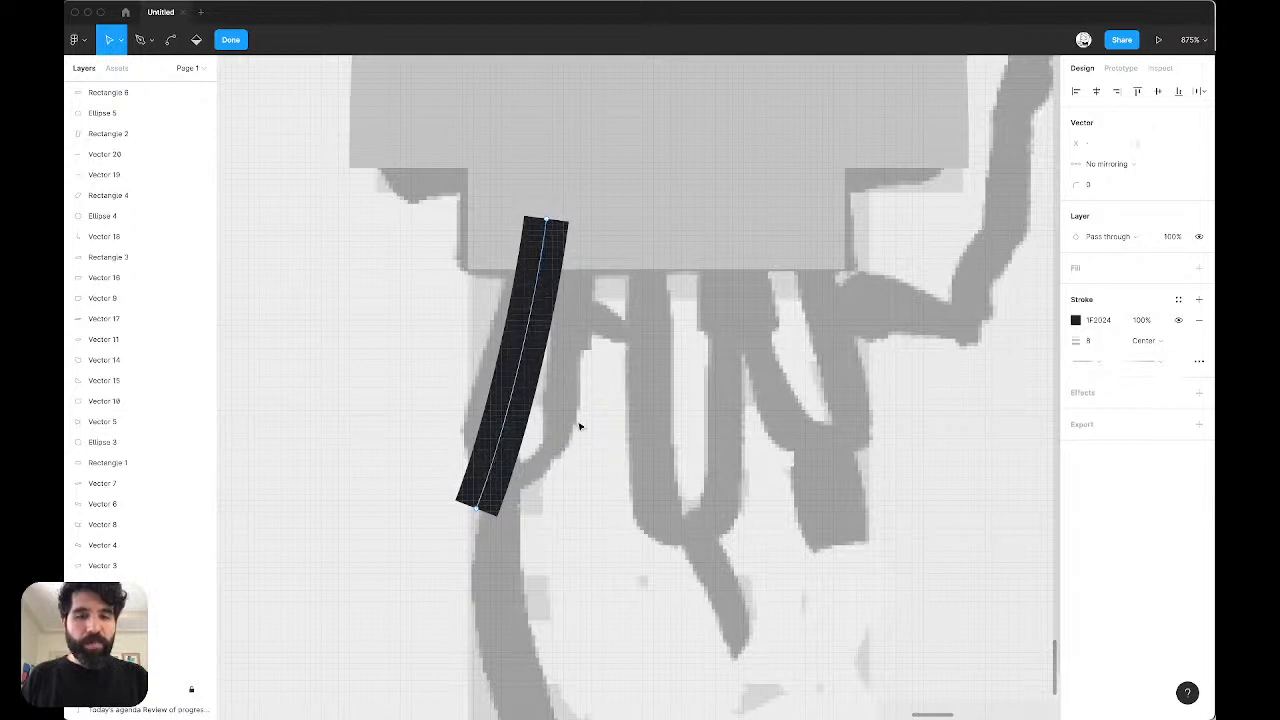
key("Escape")
Step: Set the curved path's stroke width to 16 and give it round end caps
left_click(1100, 327)
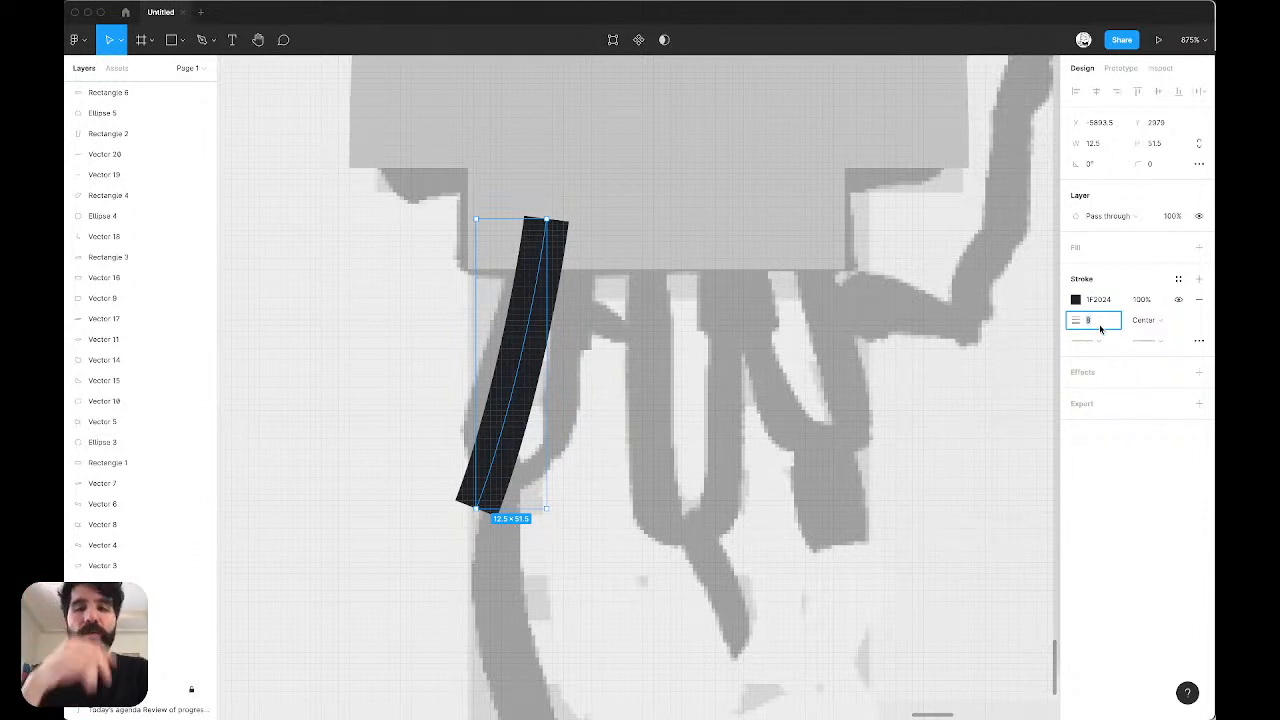
type("12")
key("Return")
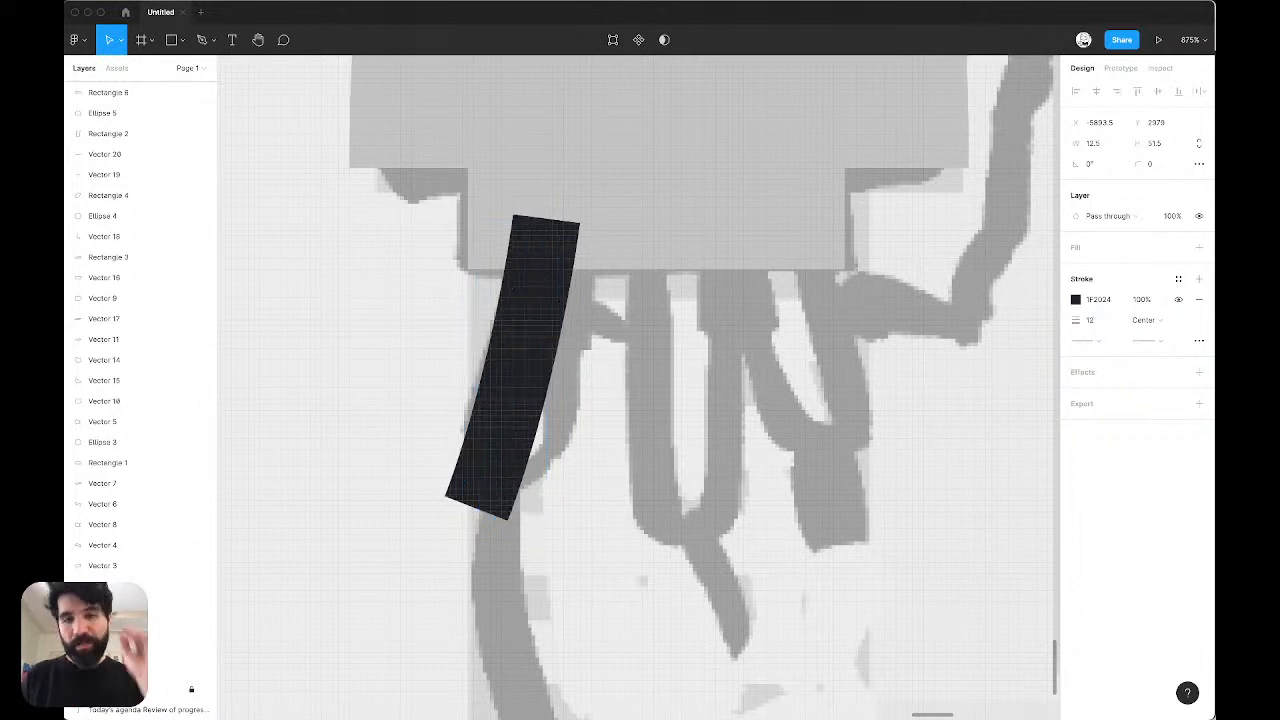
left_click(1101, 322)
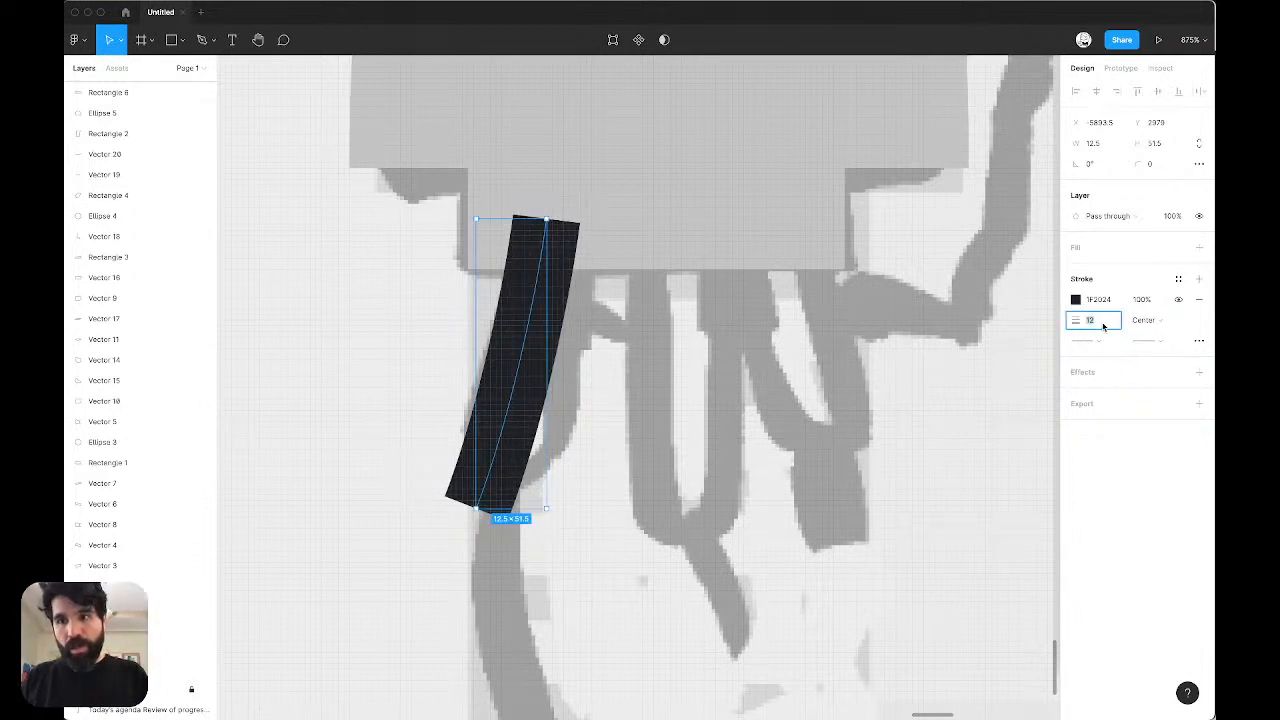
type("16")
key("Return")
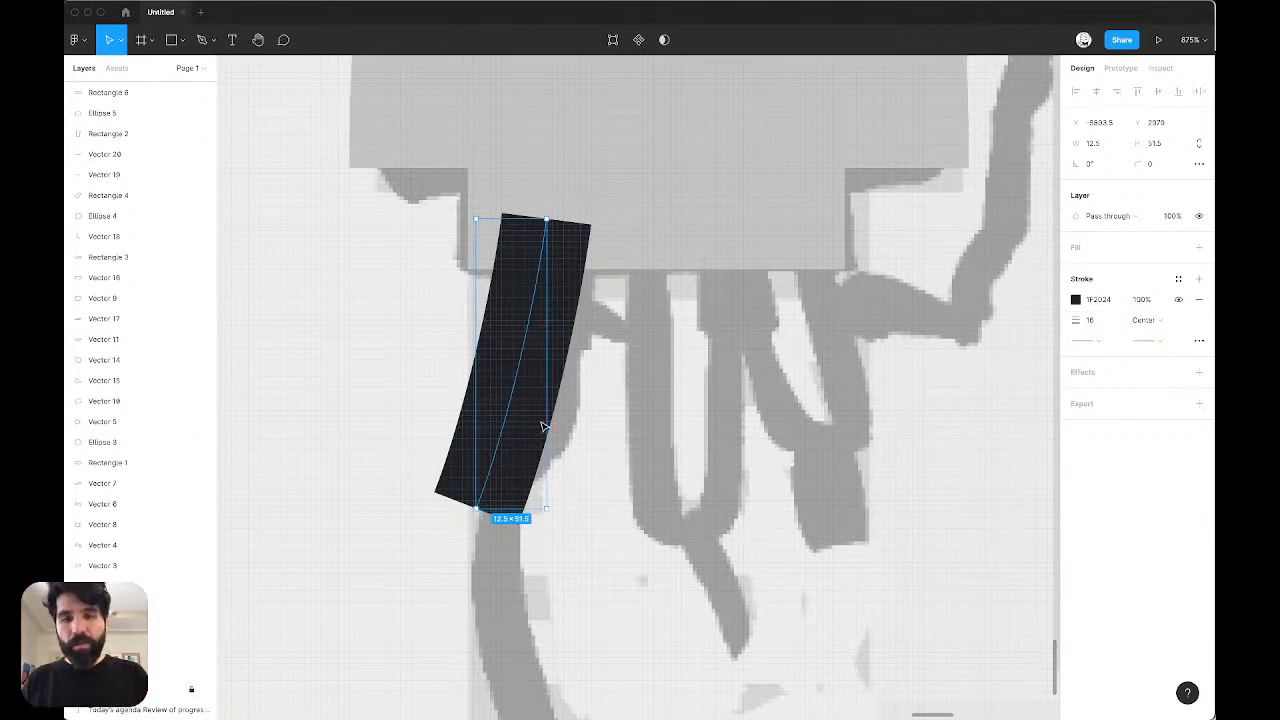
left_click(1160, 341)
left_click(1121, 428)
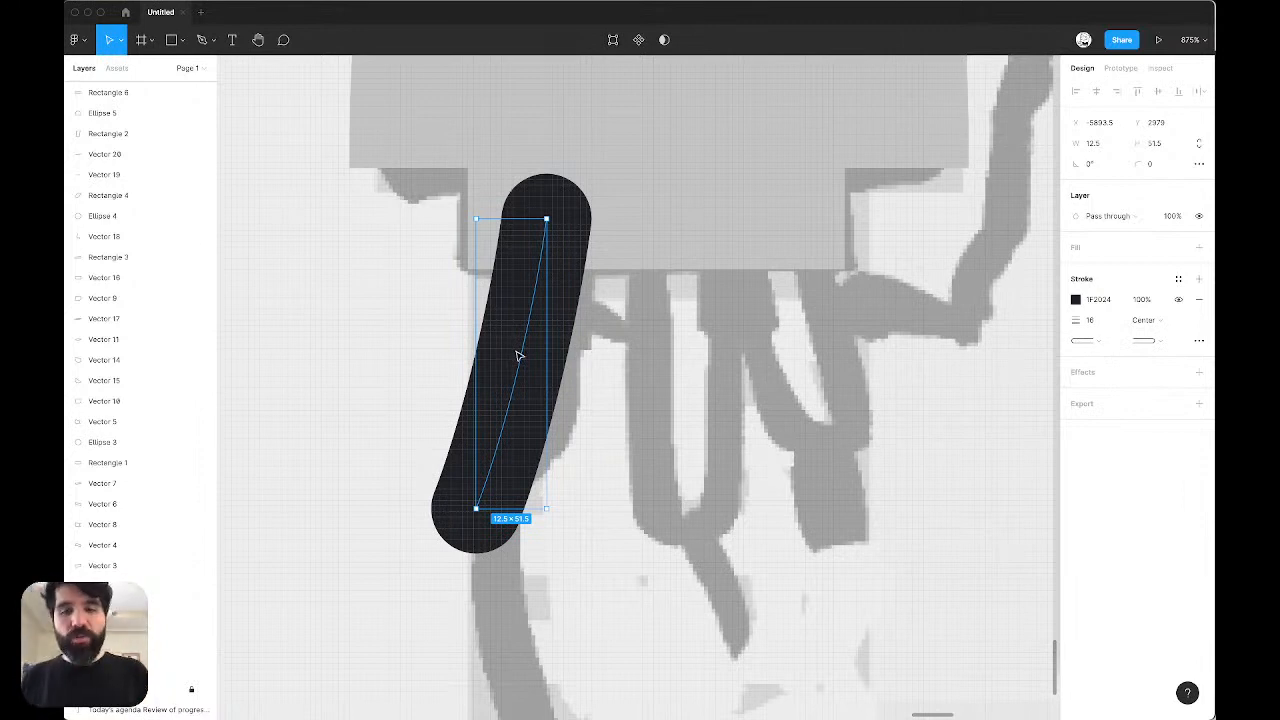
Step: Duplicate the thick stroke, flip the copy horizontally and fit it over the rightmost strand at 13 × 50
left_click_drag(518, 356, 699, 388)
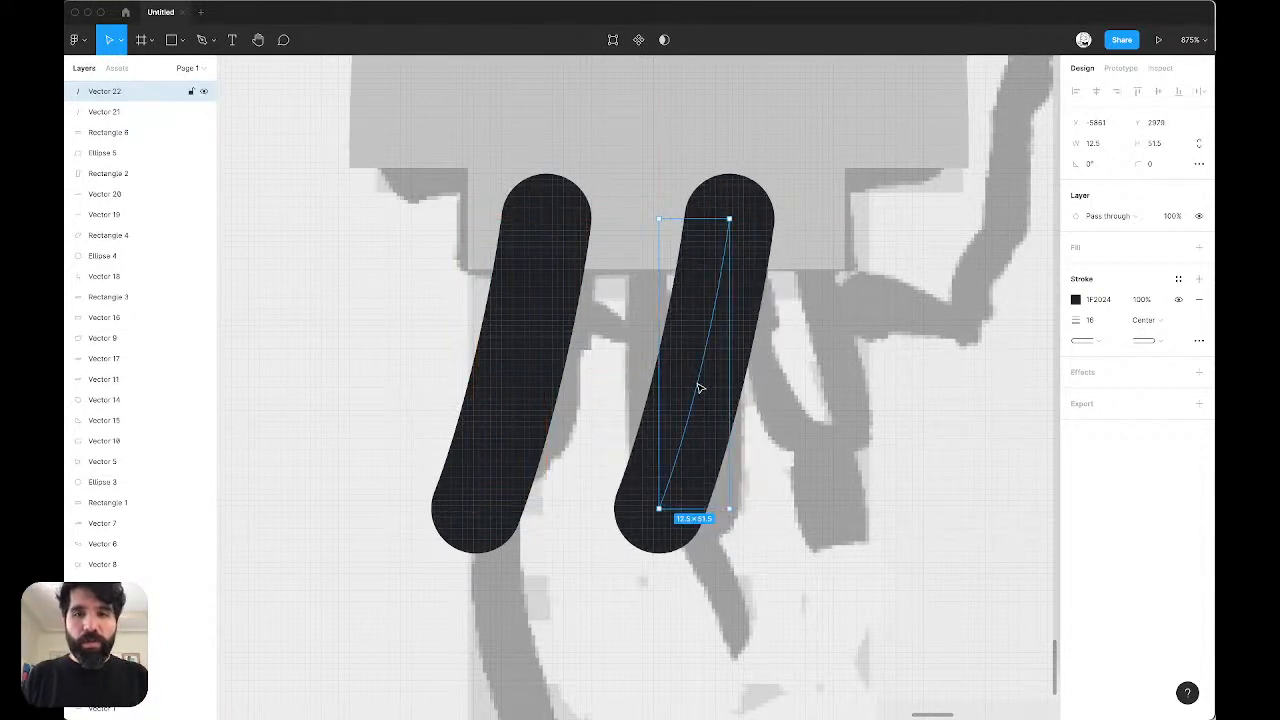
key("shift+h")
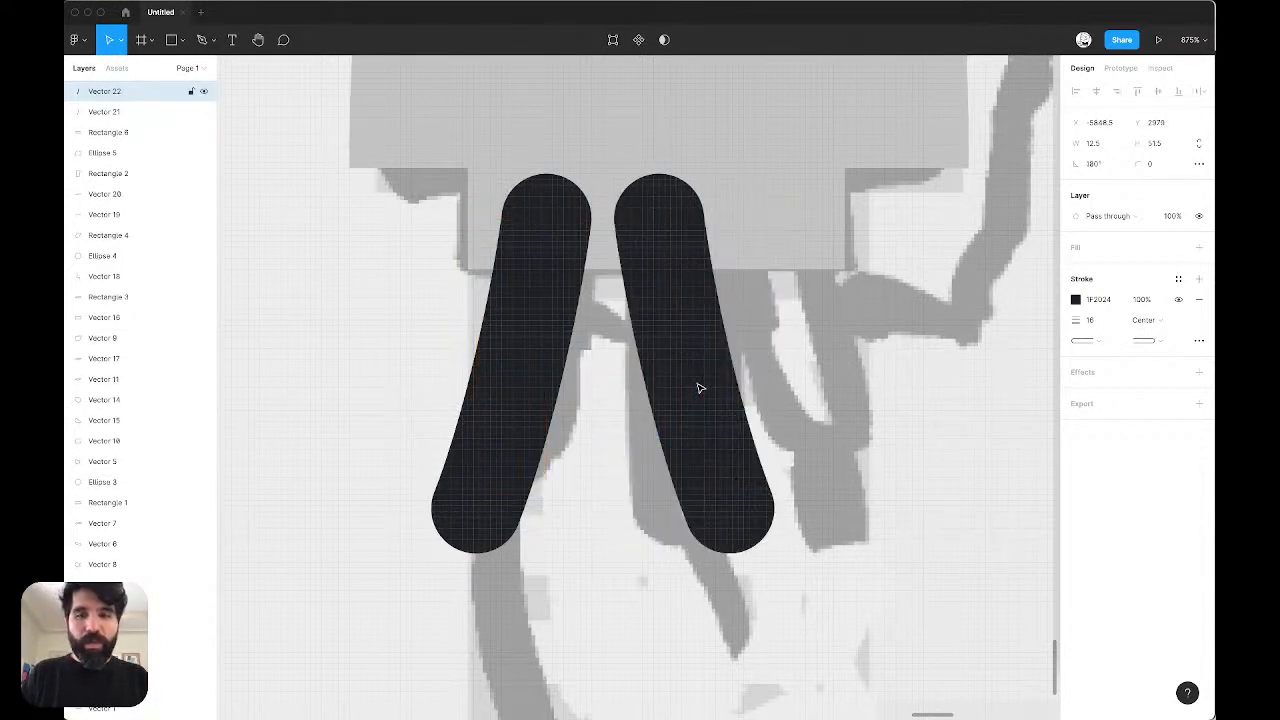
left_click_drag(699, 388, 792, 310)
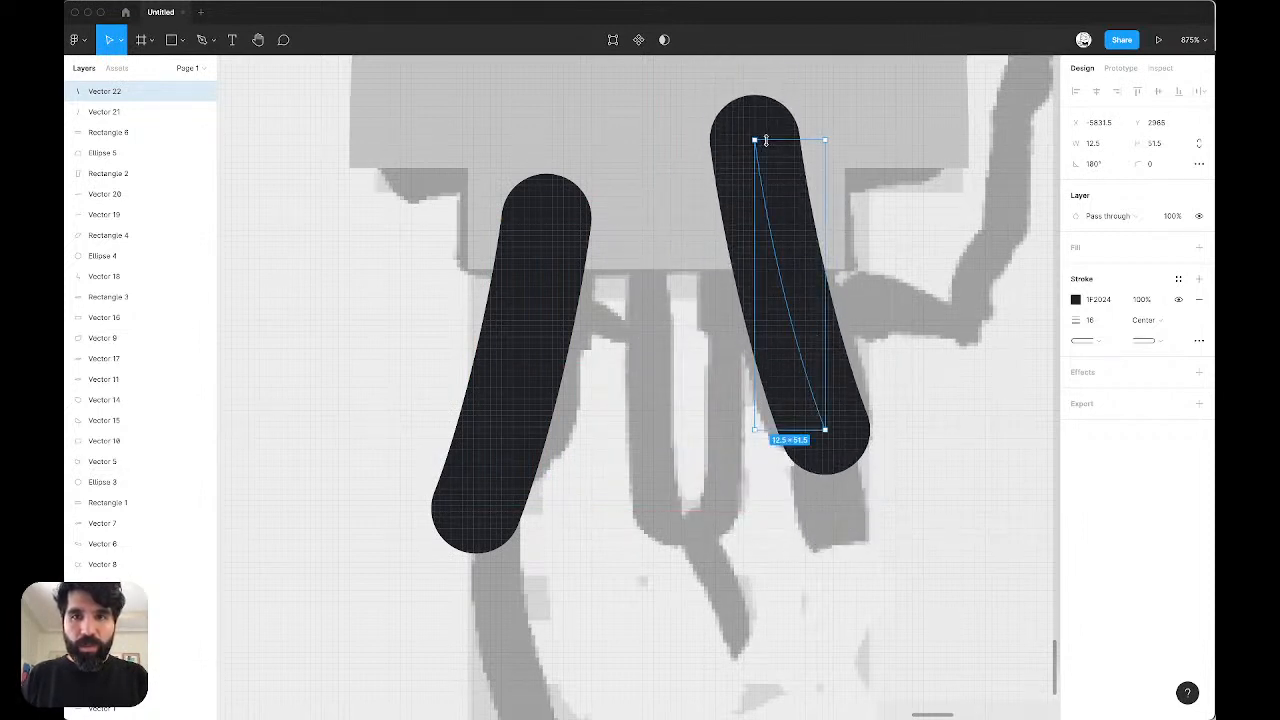
left_click_drag(766, 140, 766, 150)
Step: Copy the mirrored stroke over the middle strand, rotate it to about 166° and lengthen it to about 59
left_click_drag(778, 270, 674, 266)
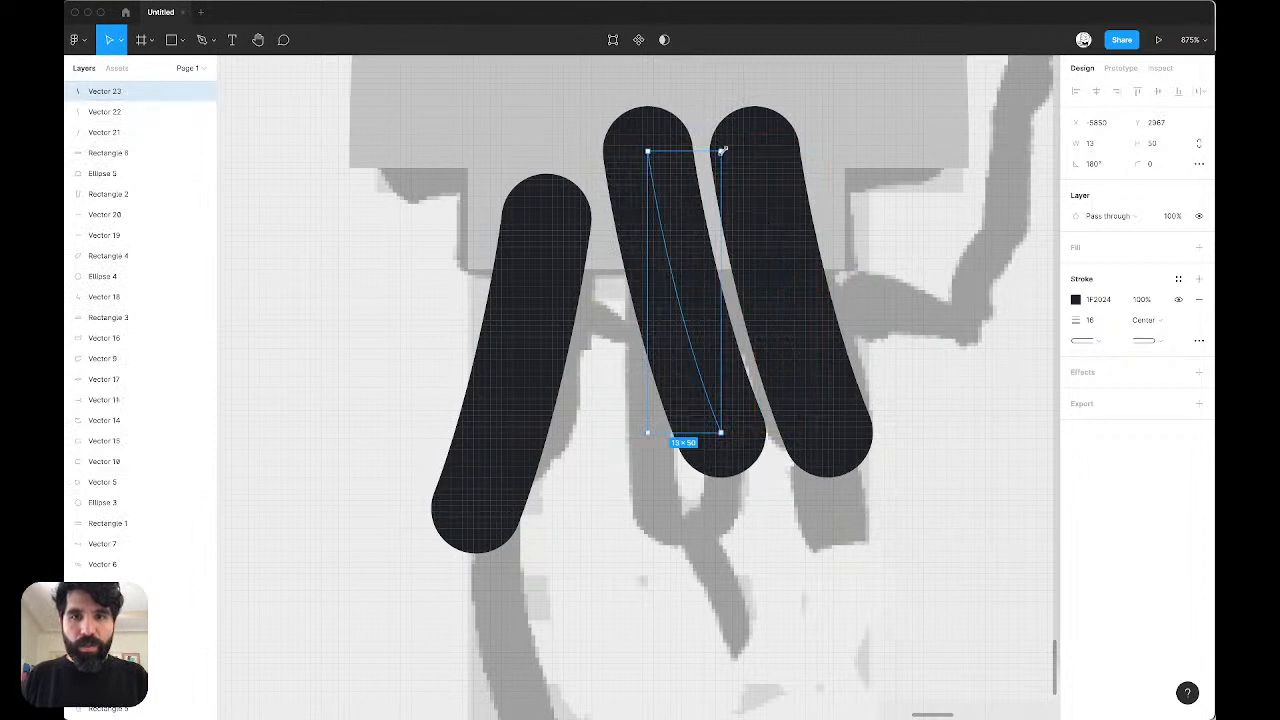
left_click_drag(726, 146, 757, 172)
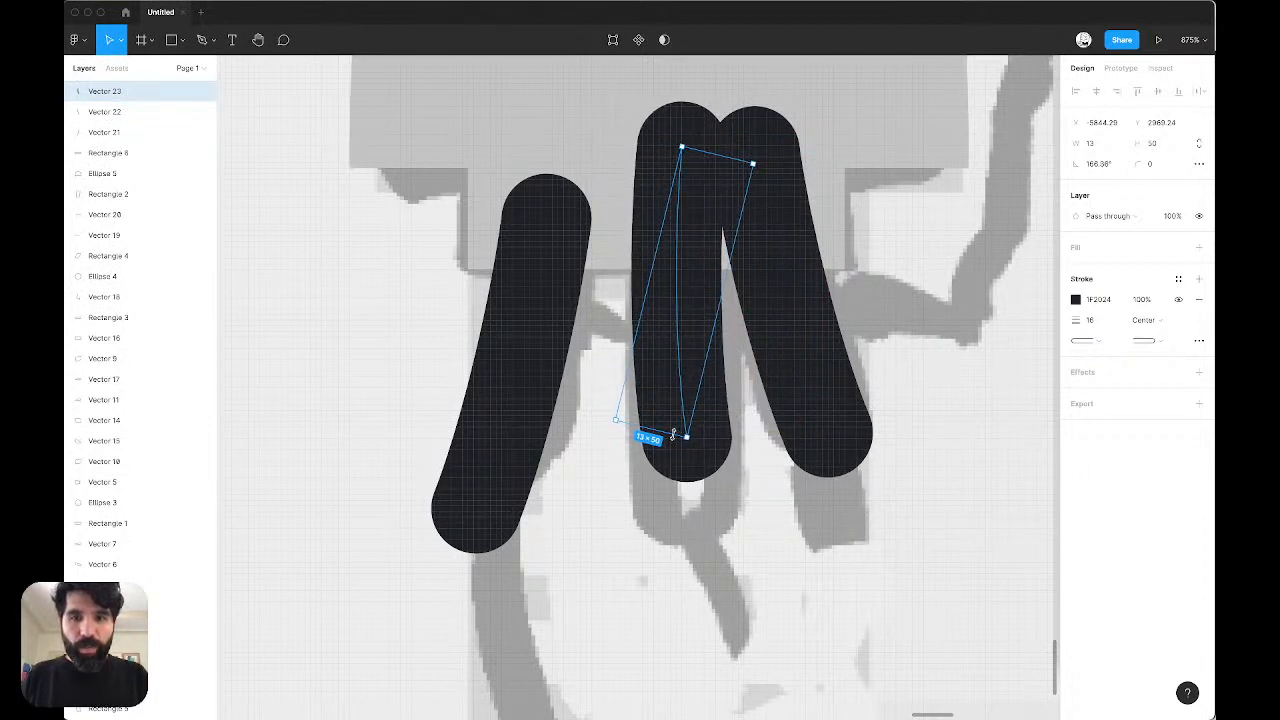
mouse_move(673, 434)
left_mouse_down()
mouse_move(663, 526)
mouse_move(680, 486)
left_mouse_up()
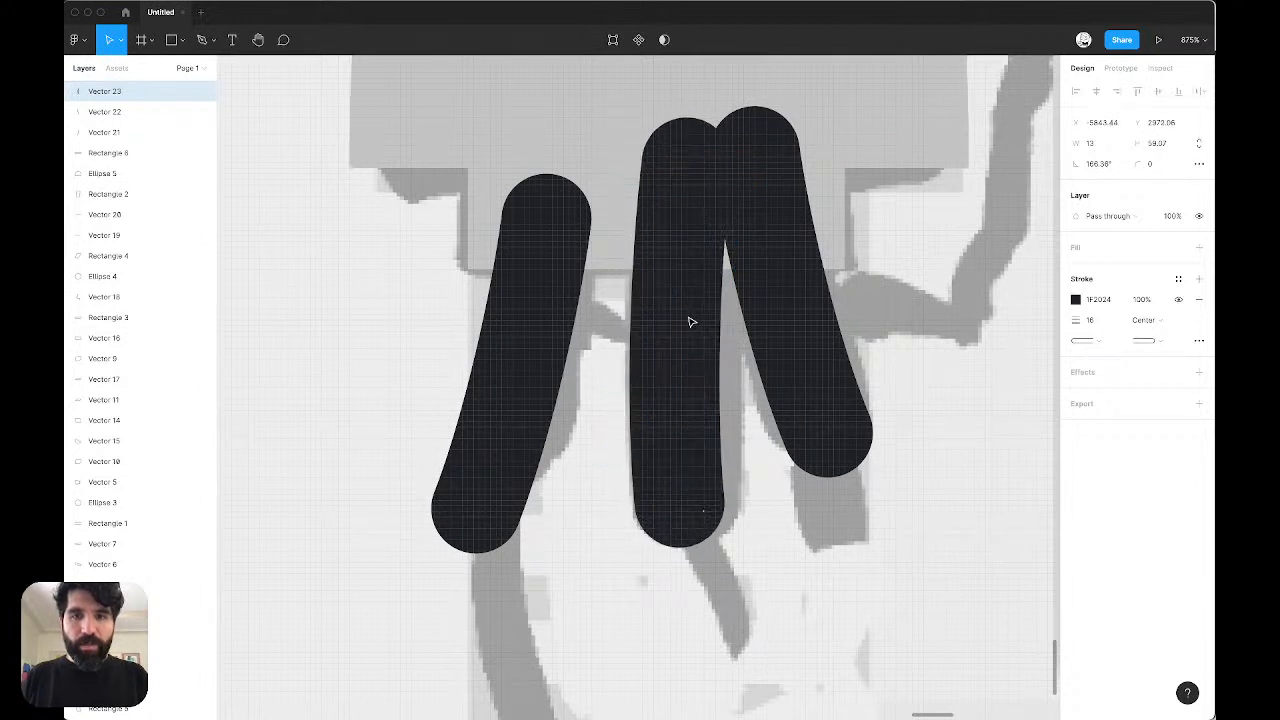
Step: Shift the middle stroke and the right stroke slightly lower over the reference sketch
left_click_drag(690, 322, 686, 343)
left_click(814, 257)
left_click_drag(814, 257, 809, 277)
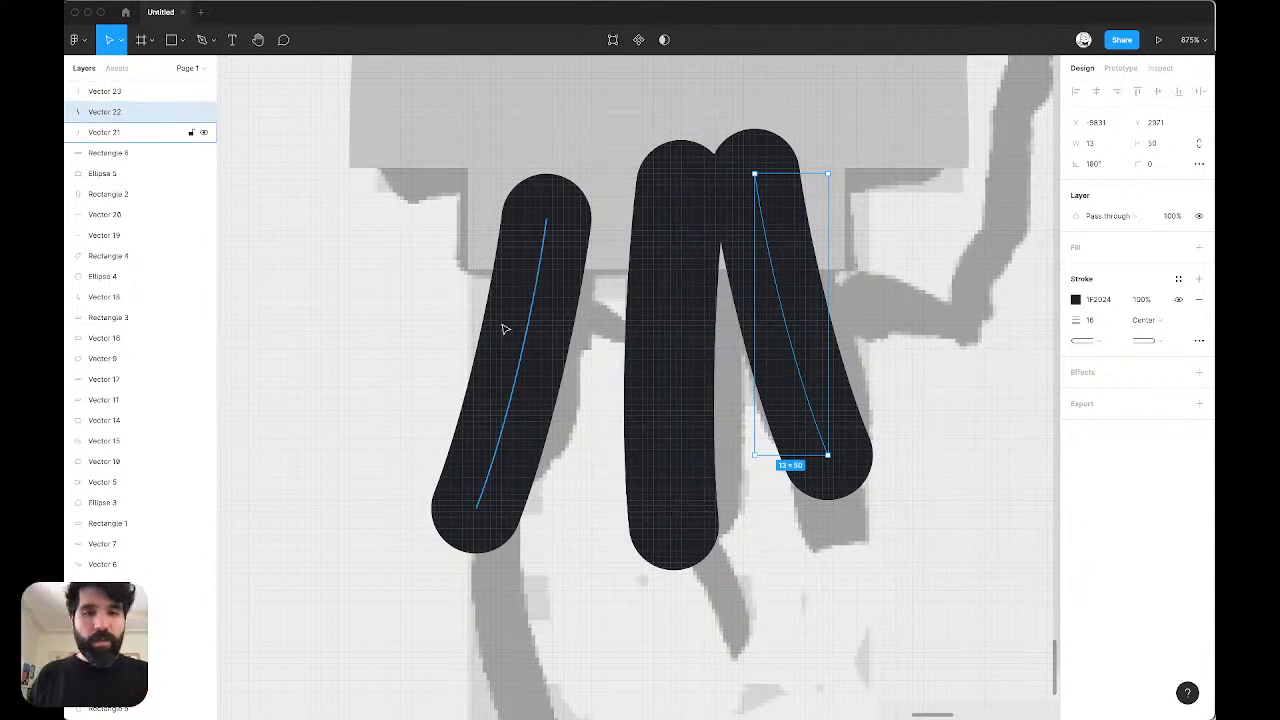
Step: Duplicate the middle stroke and extend the copy's lower endpoint and curve further down, to about 23 × 85
scroll(491, 320, "down", 3)
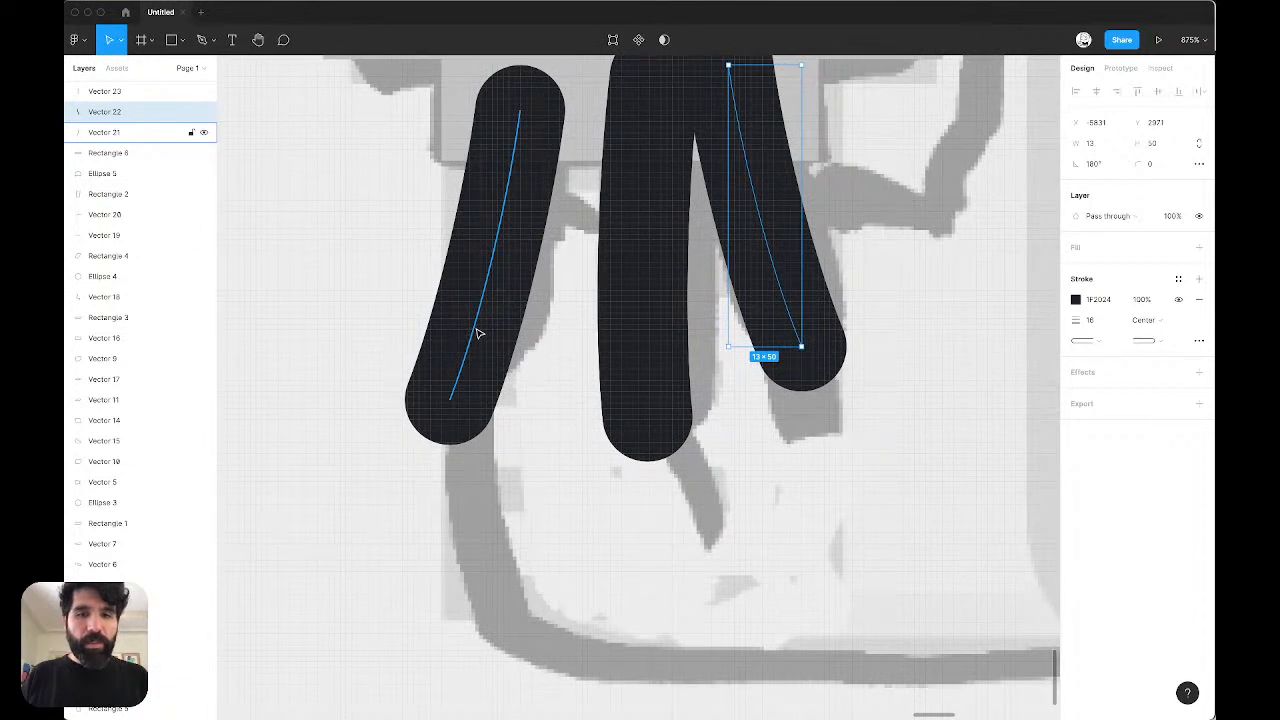
left_click(646, 378)
key("super+d")
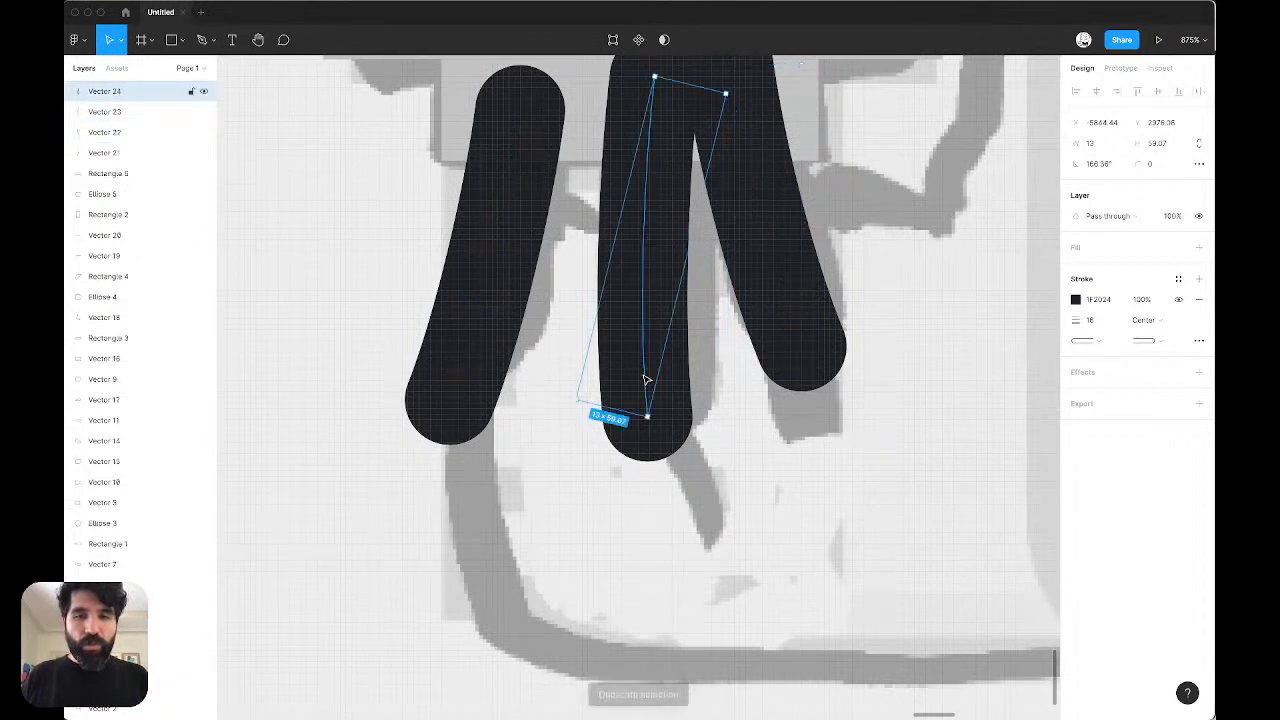
key("Return")
left_click(646, 418)
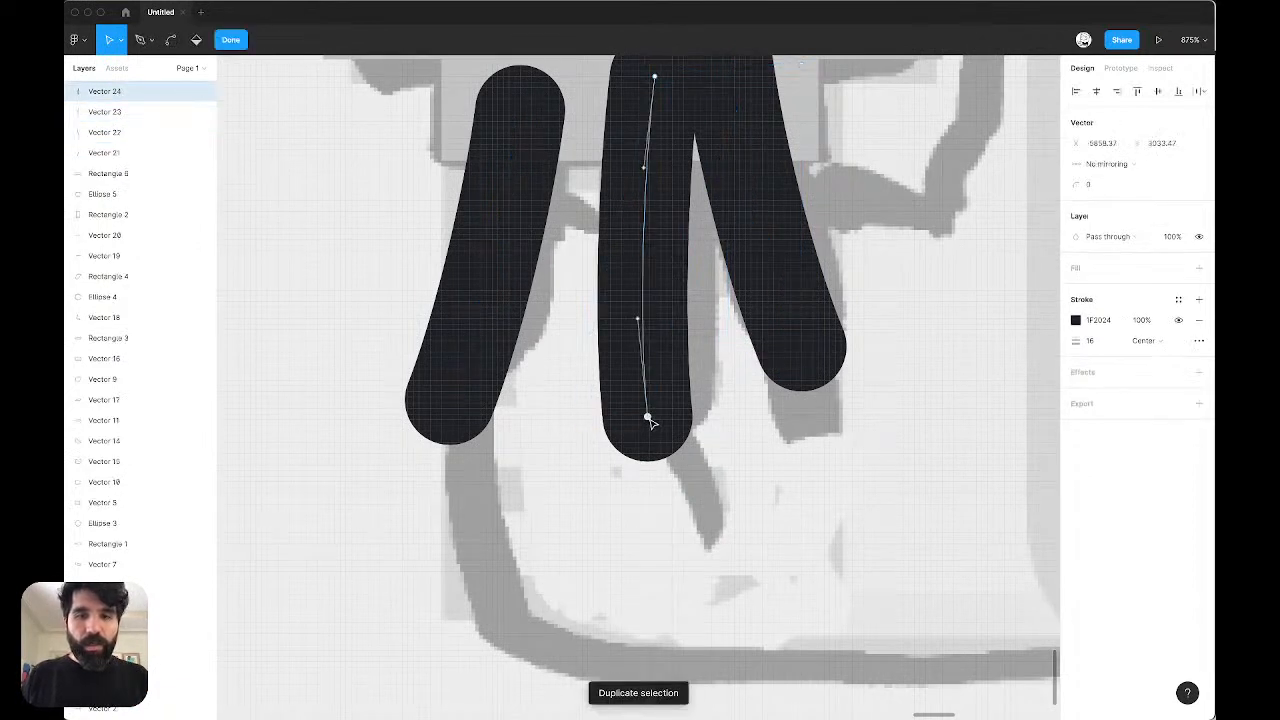
left_click_drag(648, 422, 663, 568)
left_click_drag(653, 471, 642, 445)
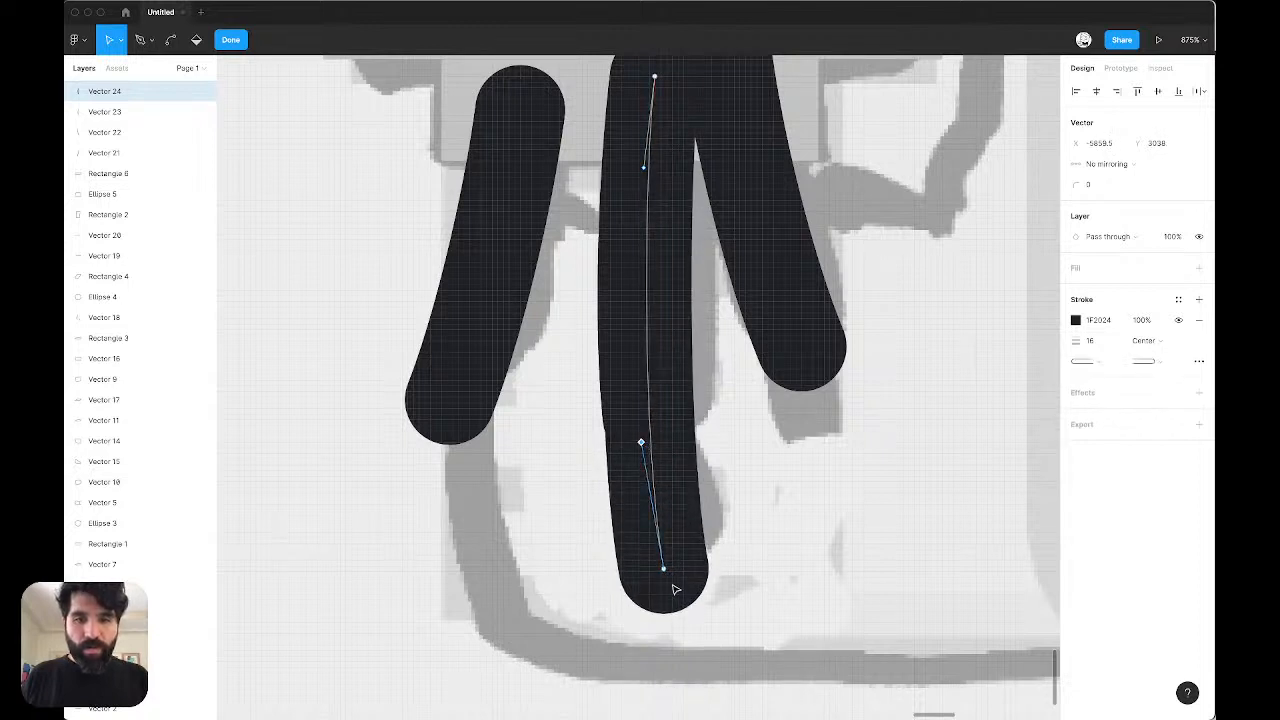
left_click_drag(663, 568, 669, 574)
left_click_drag(647, 448, 640, 427)
key("Escape")
key("Escape")
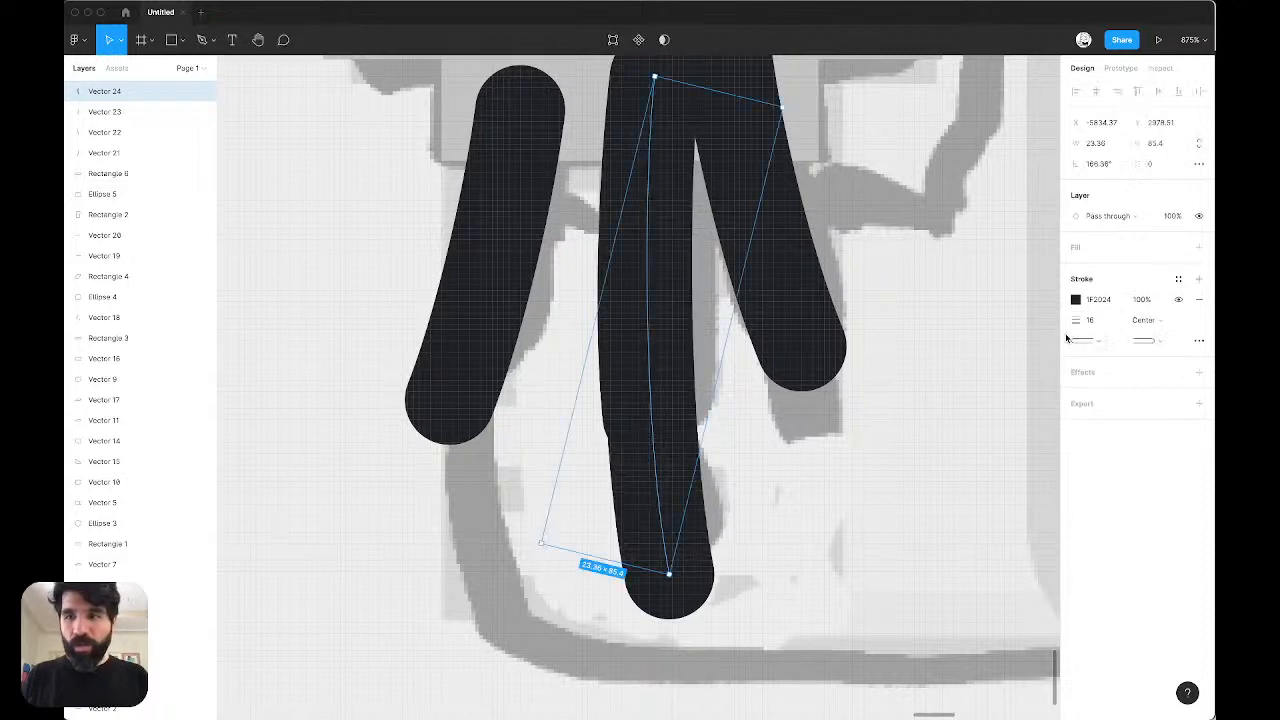
Step: Reduce the extended middle copy's stroke width to 8
left_click(1109, 319)
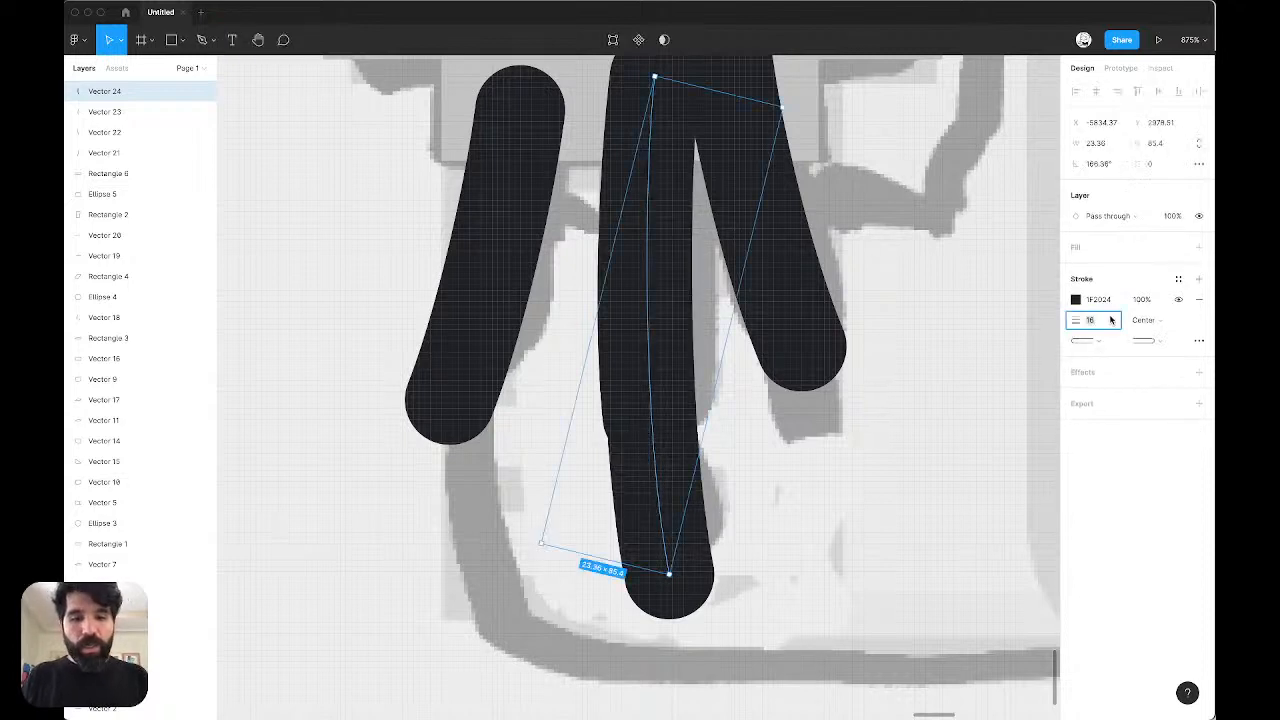
type("8")
key("Return")
left_click(823, 480)
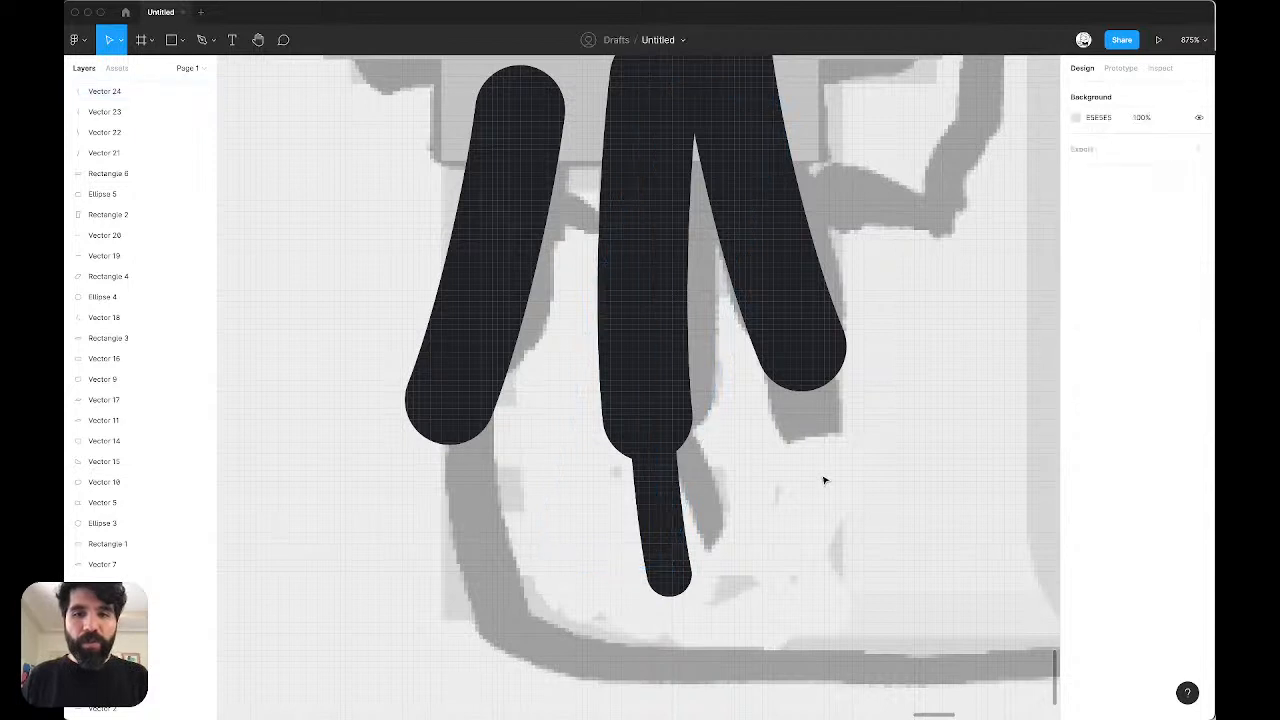
Step: Duplicate the right stroke and add an anchor point partway along the copy's path
left_click(769, 339)
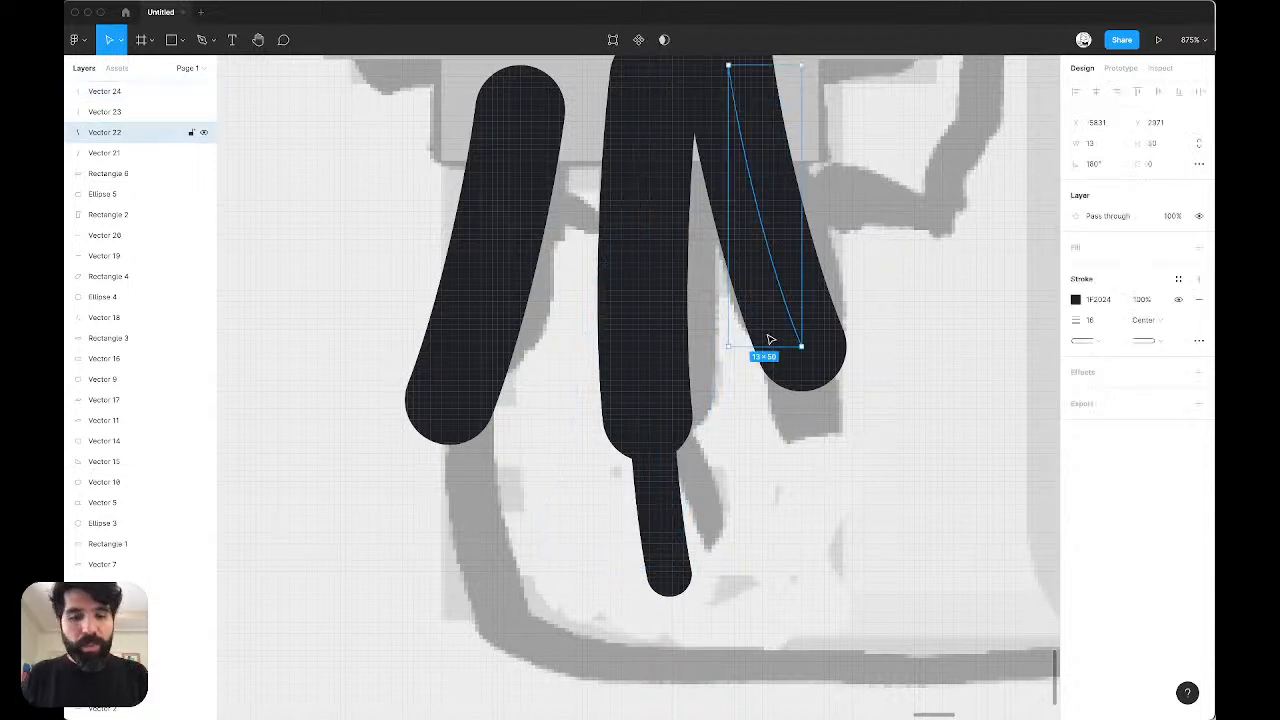
key("super+d")
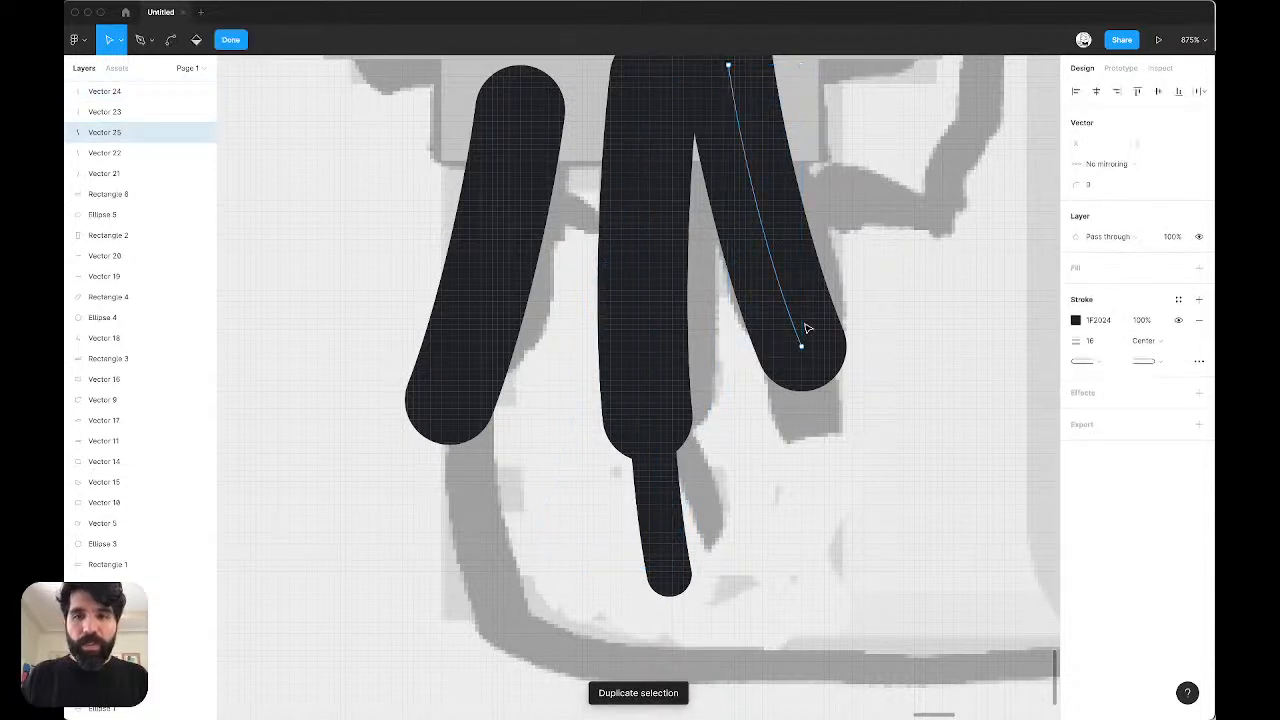
double_click(804, 330)
left_click(802, 348)
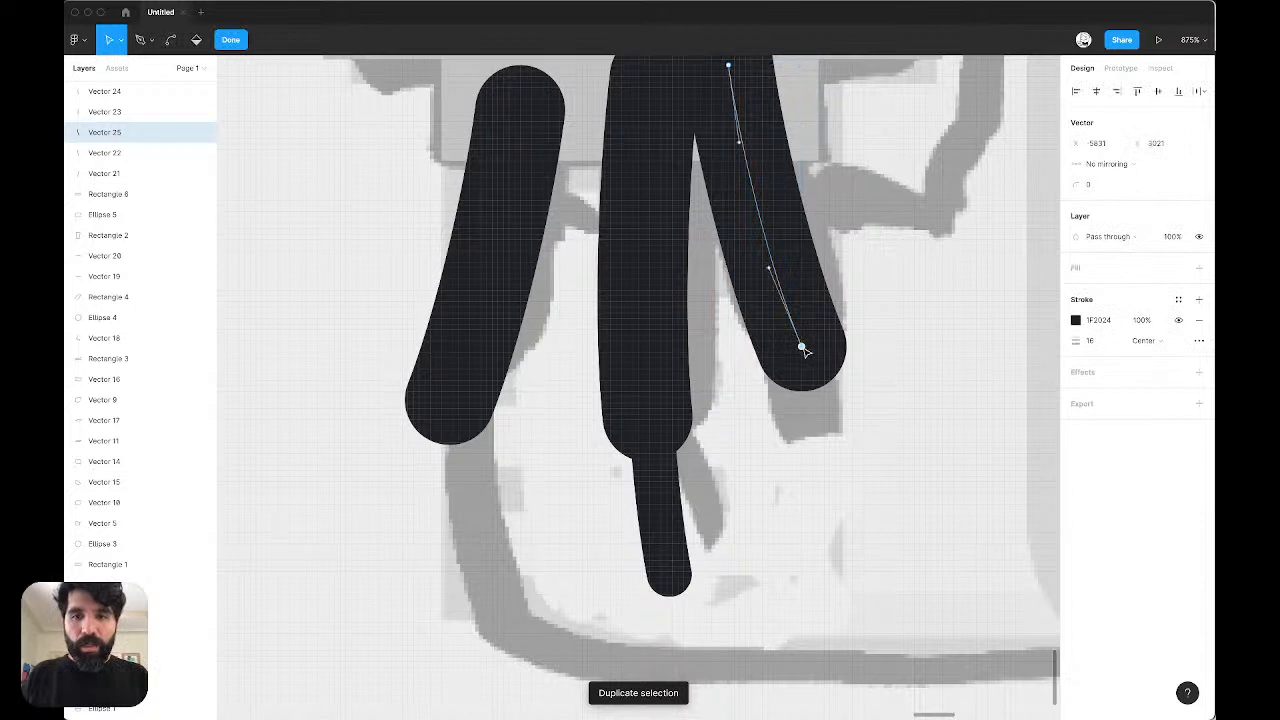
key("p")
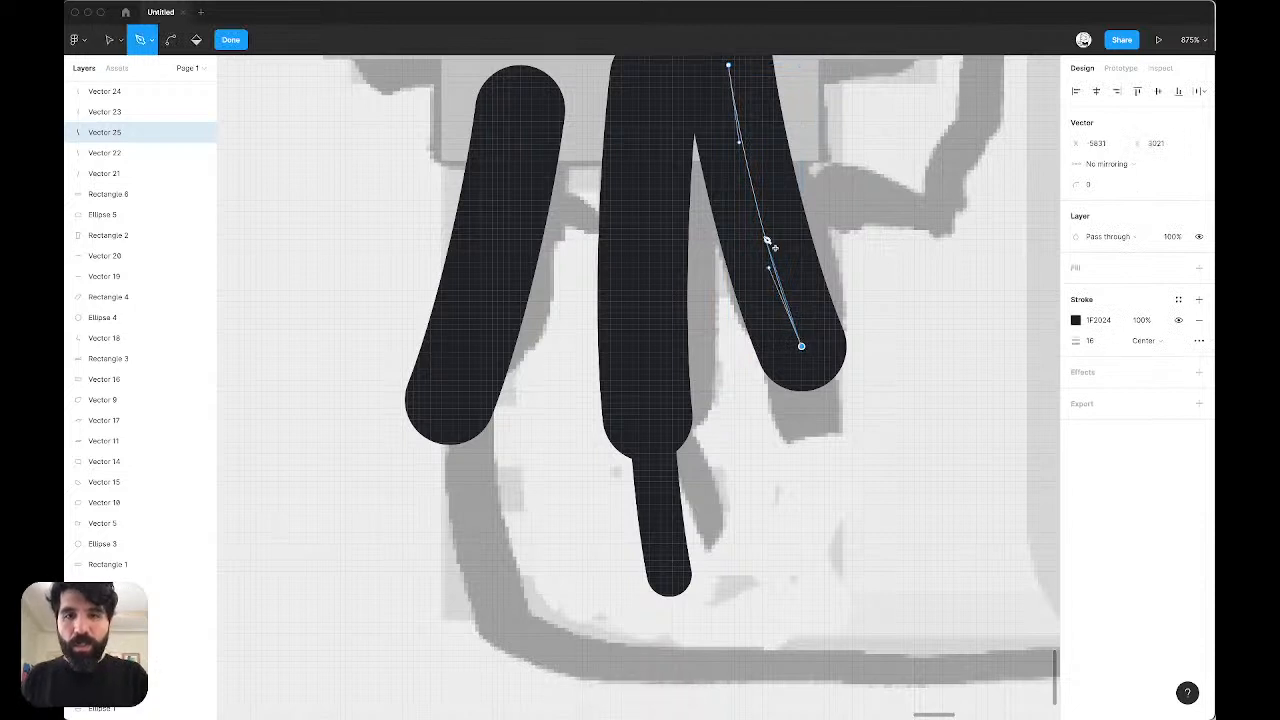
left_click(763, 231)
key("v")
left_click(801, 347)
key("Escape")
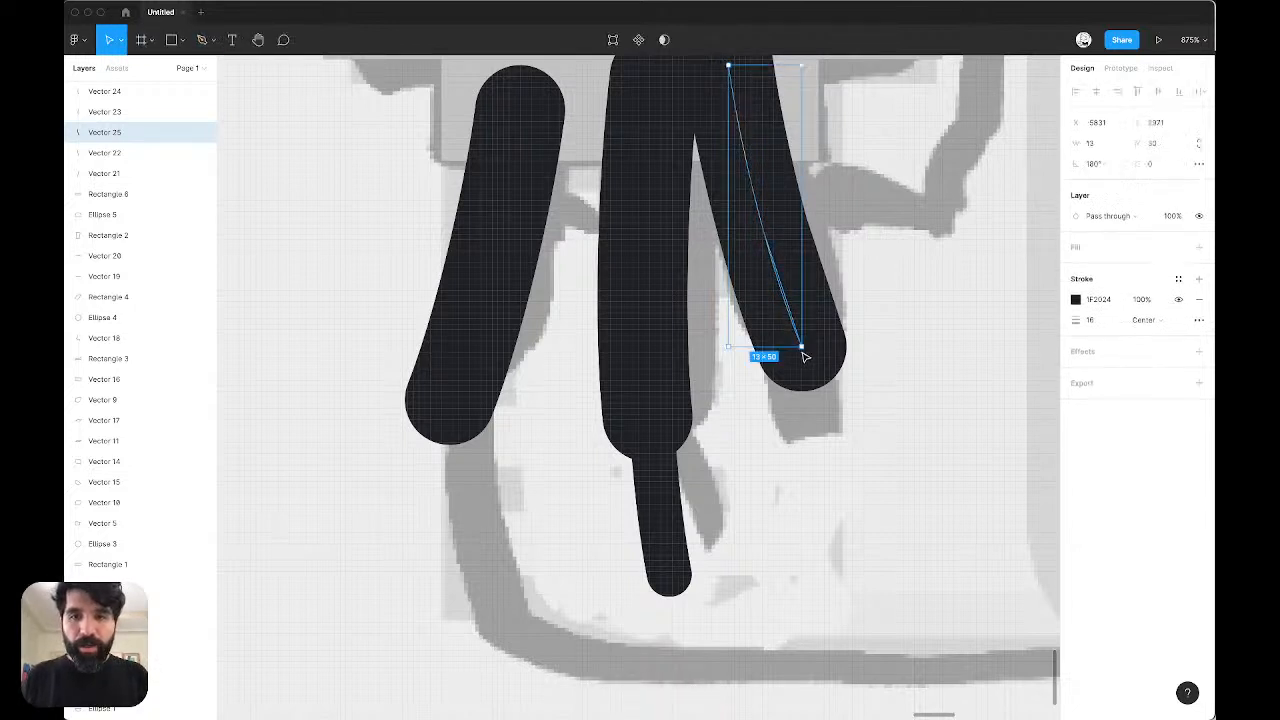
Step: Try to extend the right copy's lower endpoint further down, then remove that endpoint
key("Return")
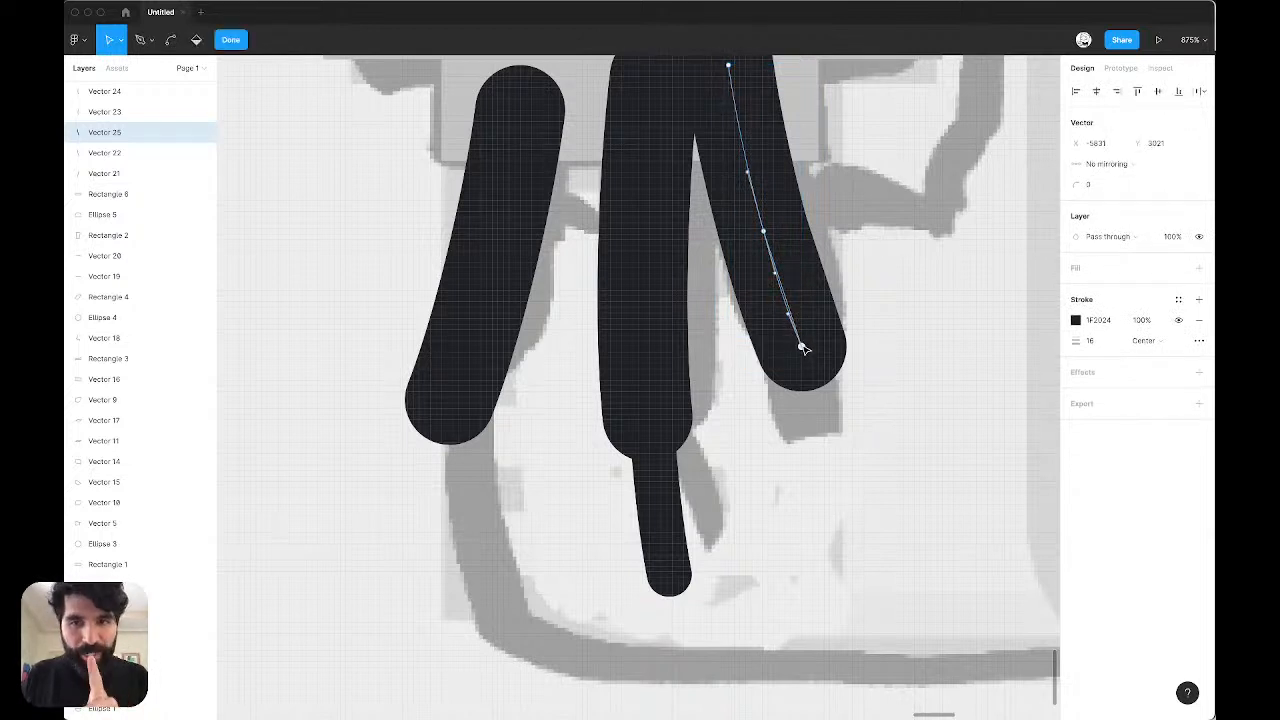
mouse_move(802, 348)
left_mouse_down()
mouse_move(837, 531)
mouse_move(845, 455)
left_mouse_up()
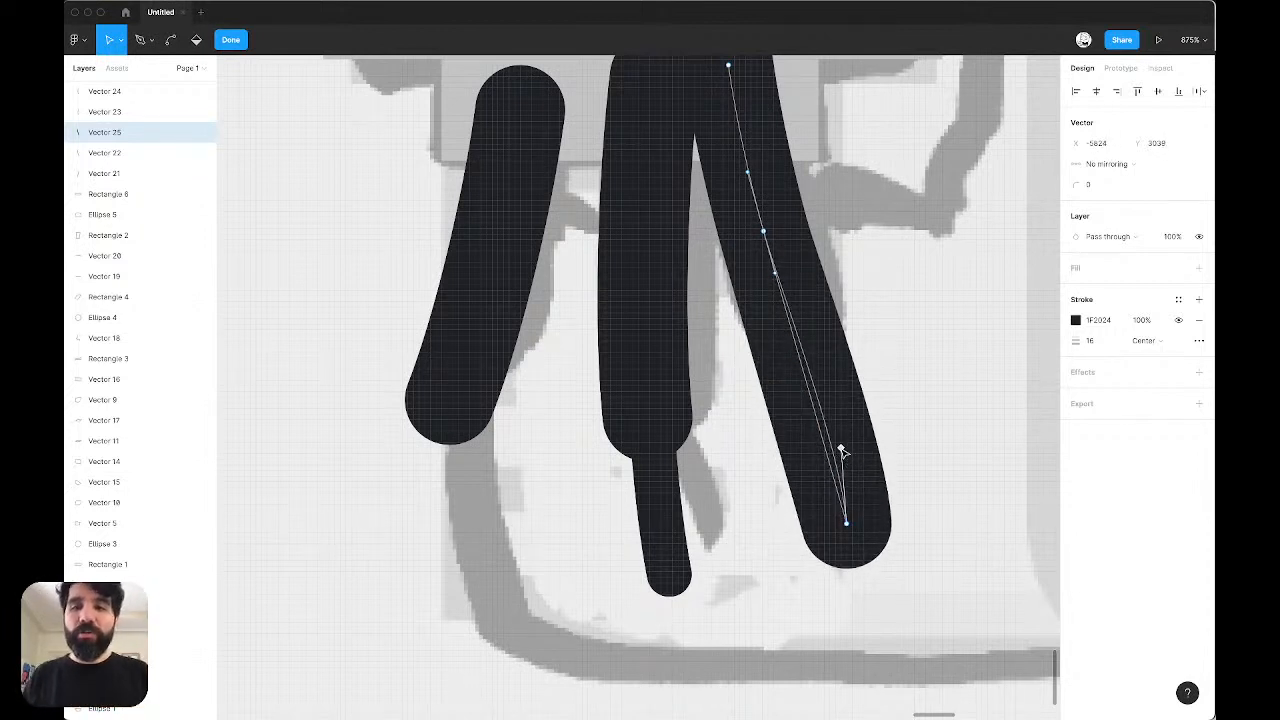
left_click_drag(846, 524, 795, 562)
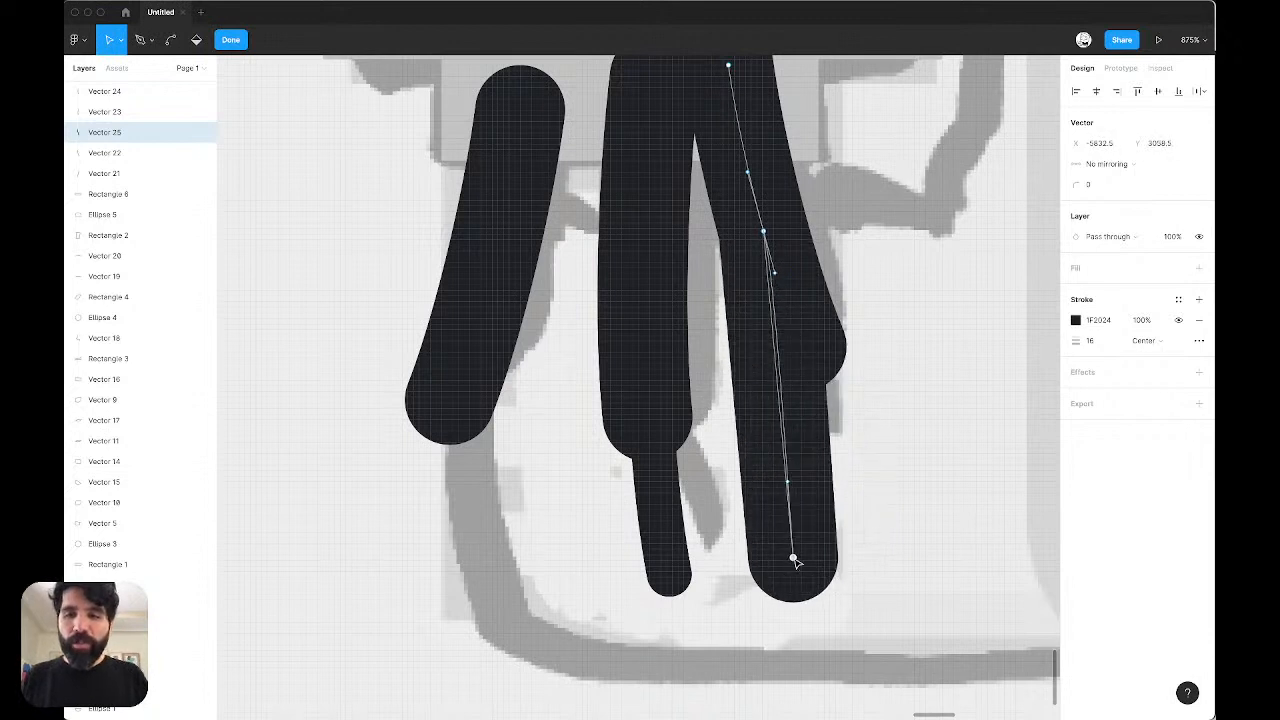
key("ctrl+z")
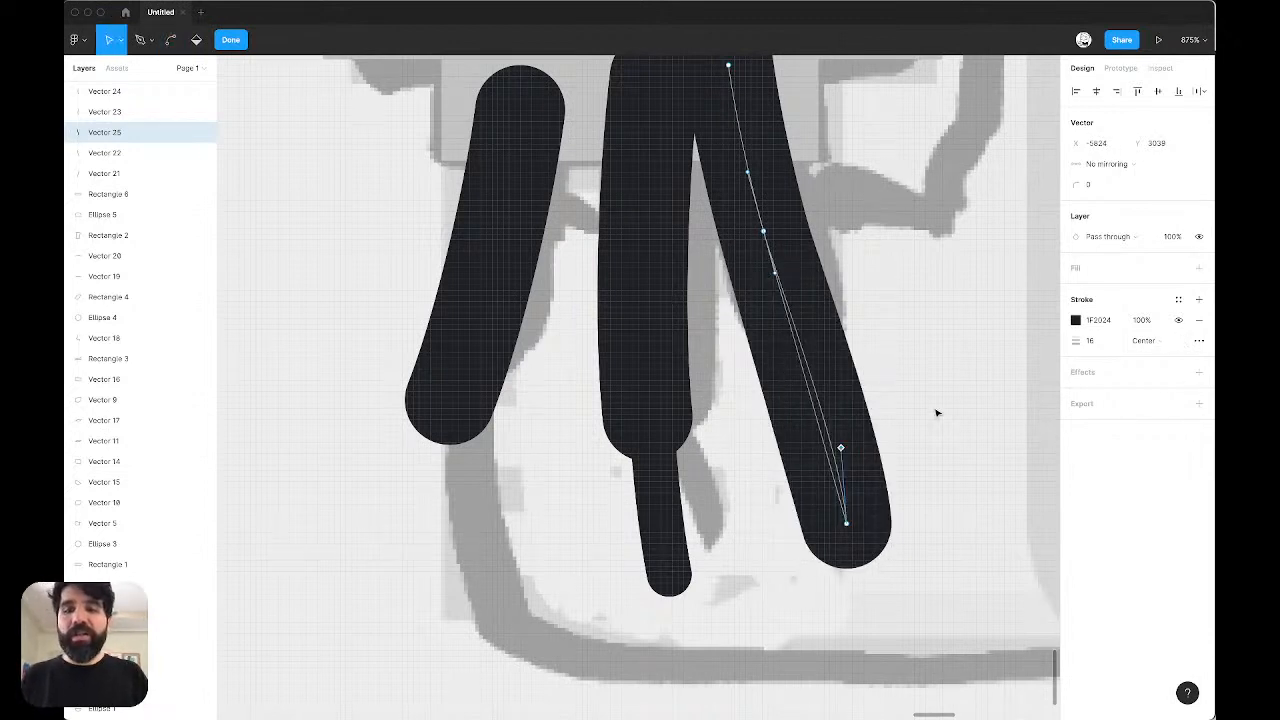
scroll(937, 412, "up", 3, "ctrl")
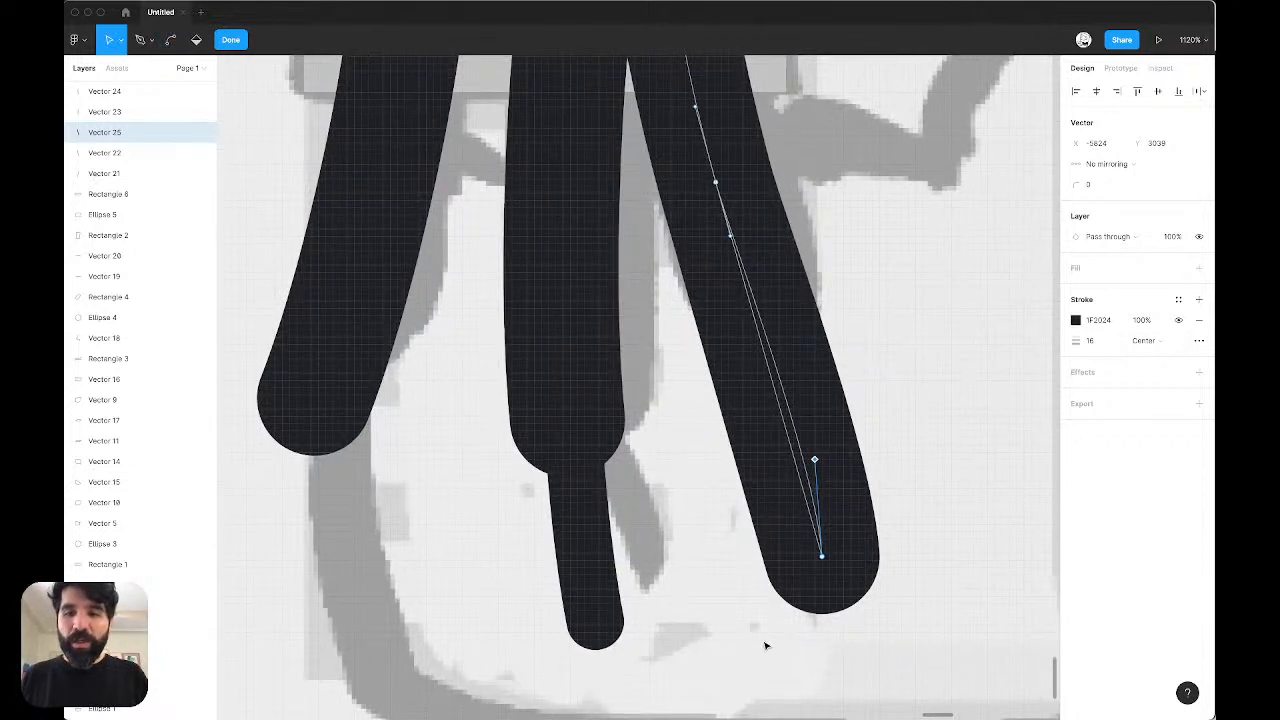
left_click_drag(763, 630, 878, 528)
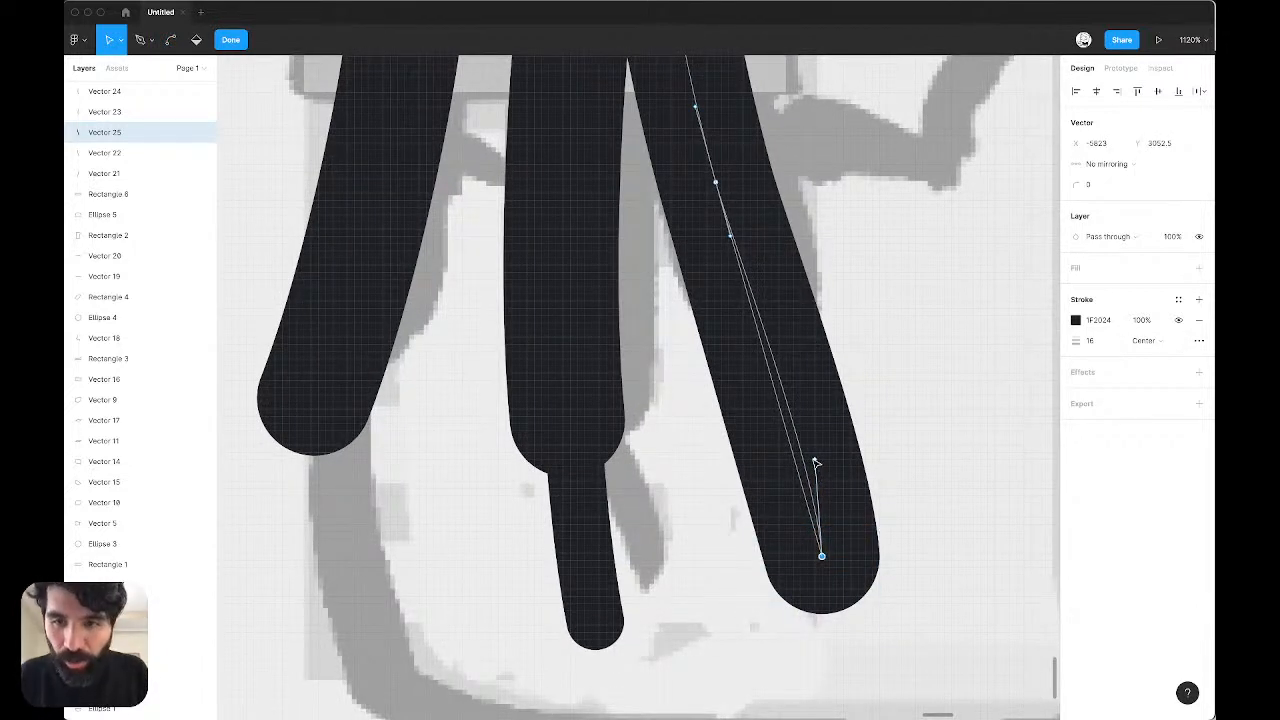
key("BackSpace")
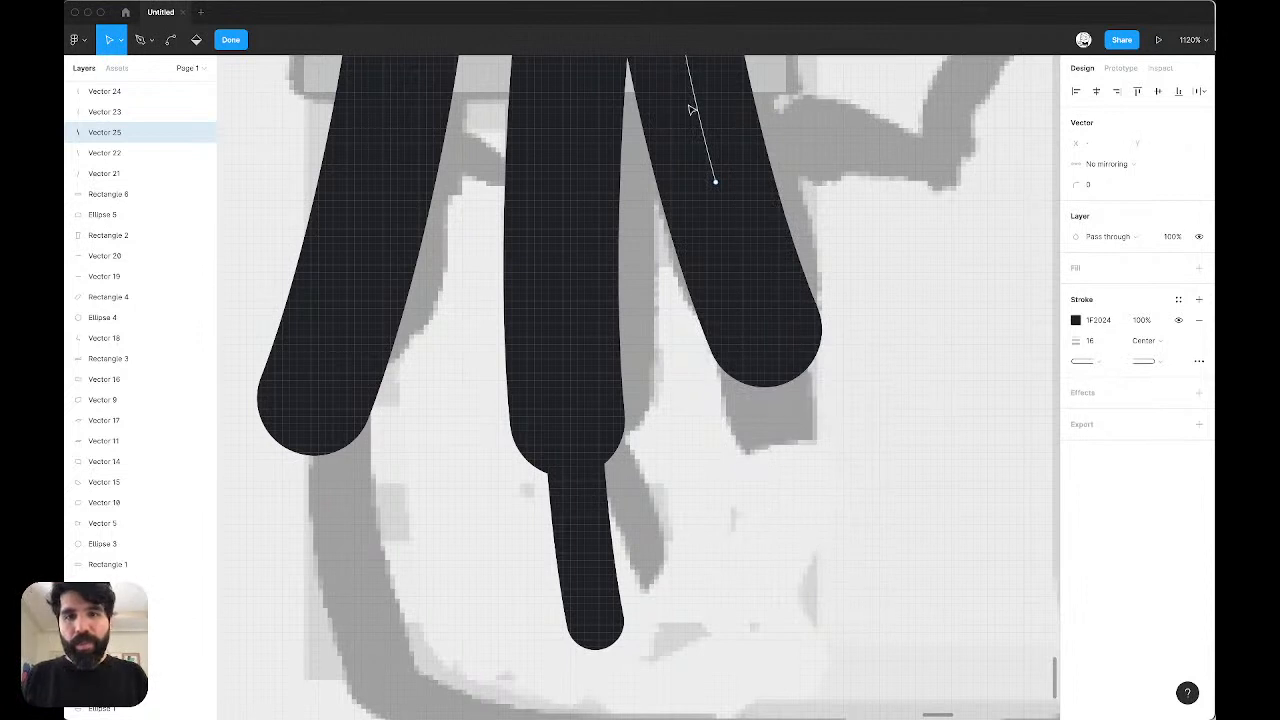
Step: Undo the changes to the right copy's lower endpoint and the anchor point added along its path
key("super+z")
key("super+z")
key("super+z")
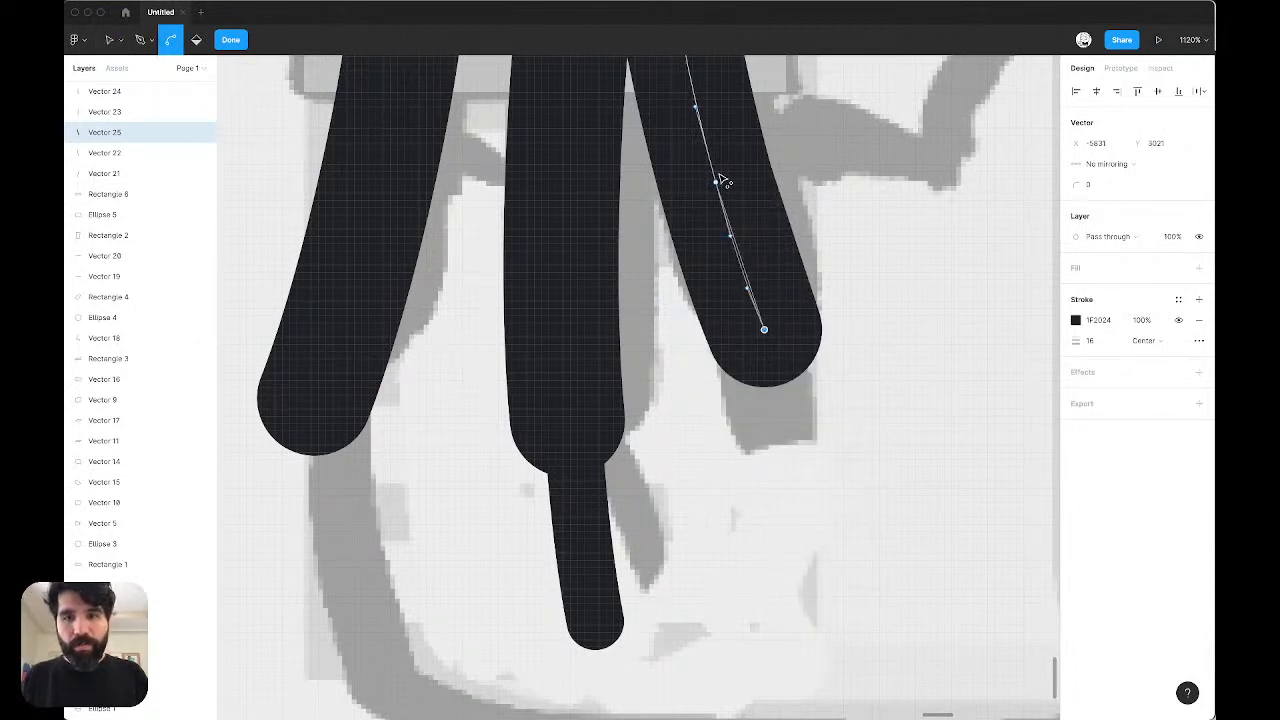
key("super+z")
key("super+z")
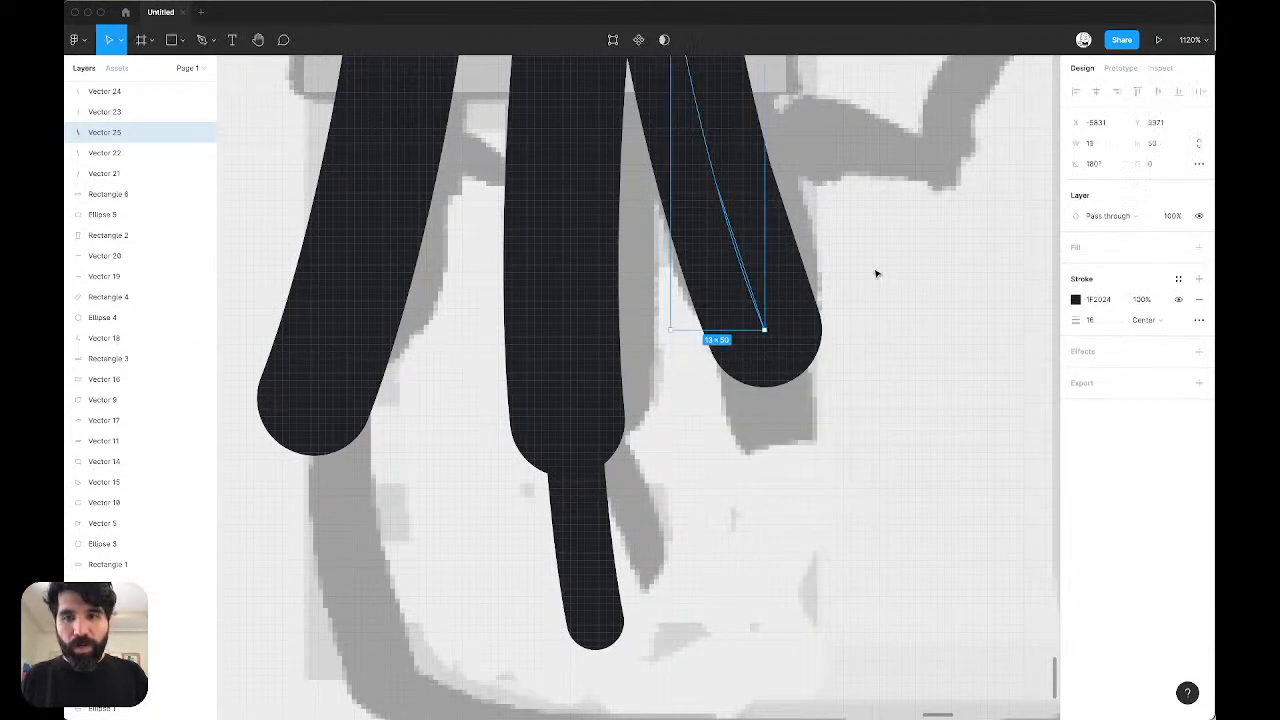
key("super+shift+z")
key("super+z")
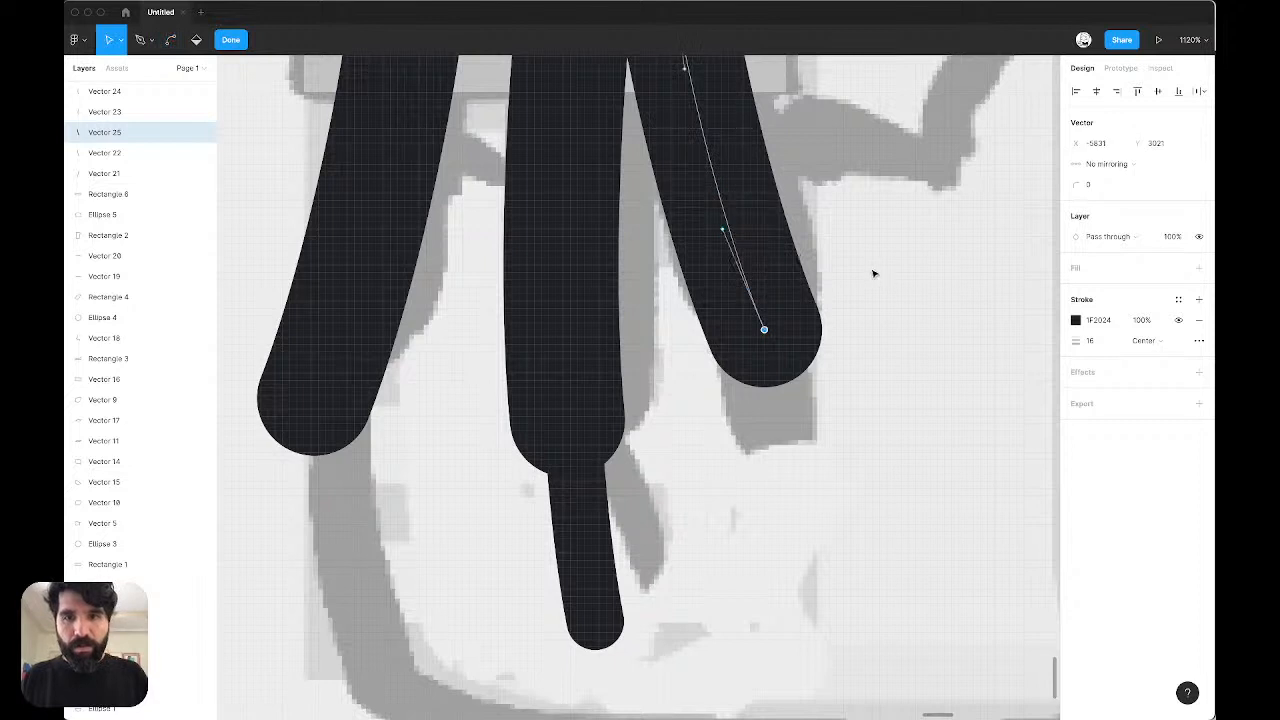
key("super+z")
key("super+z")
Step: Add a new anchor point partway along the lower half of the right copy's path
double_click(790, 273)
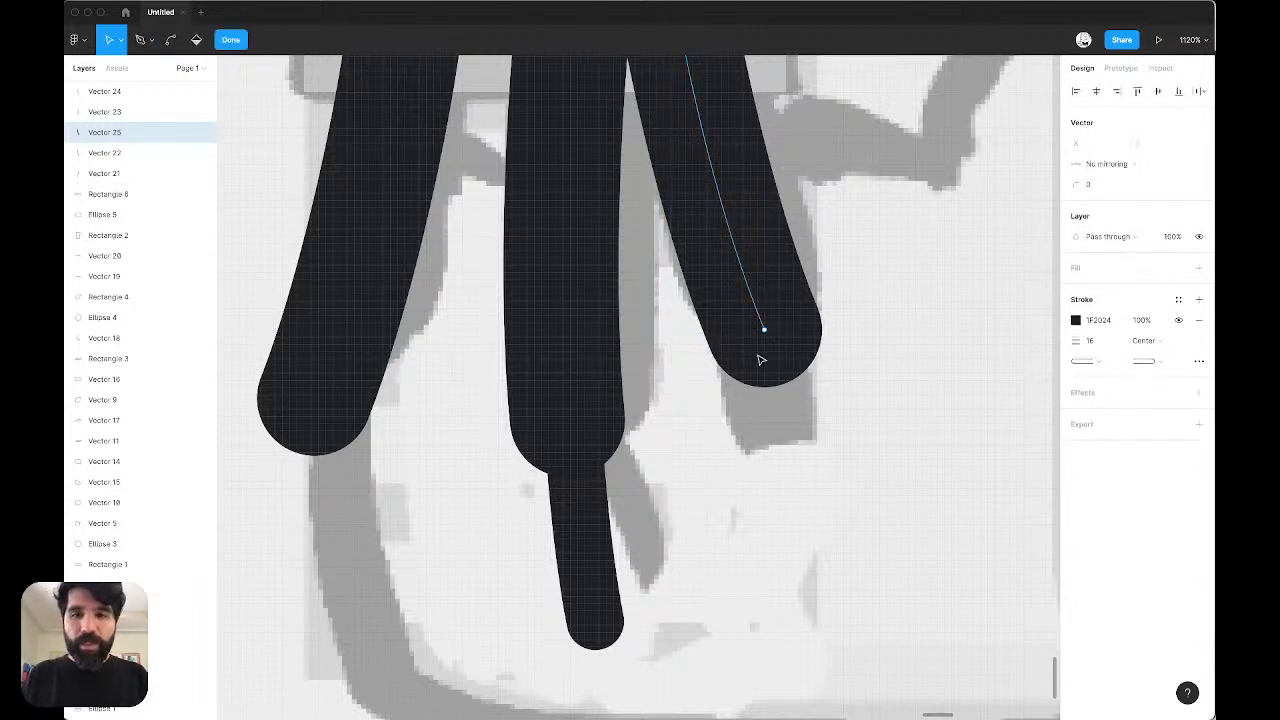
left_click(765, 331)
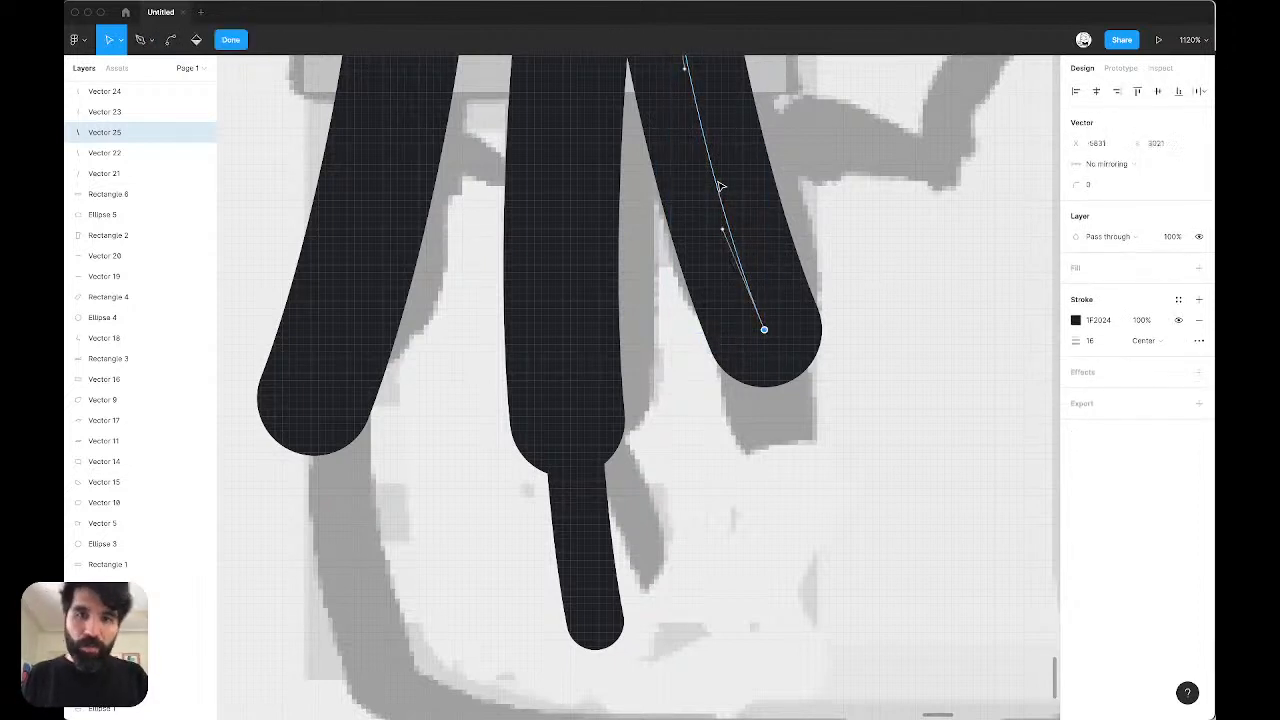
key("p")
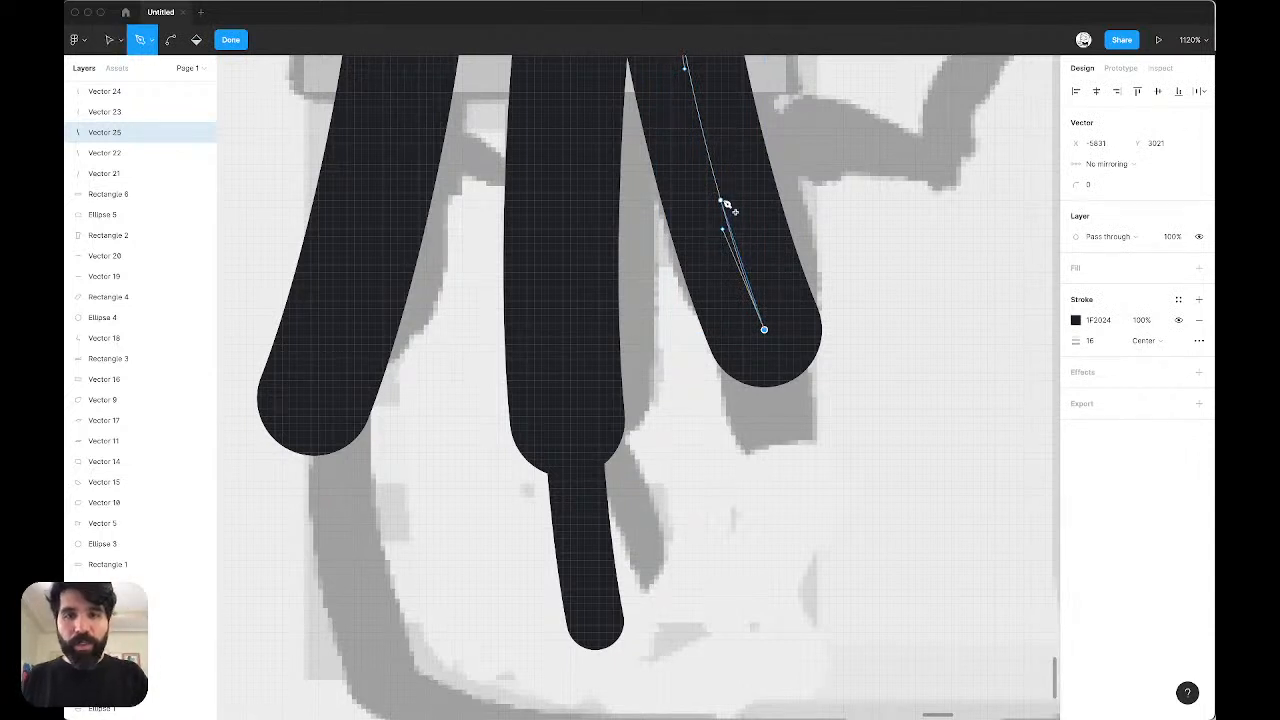
left_click(726, 199)
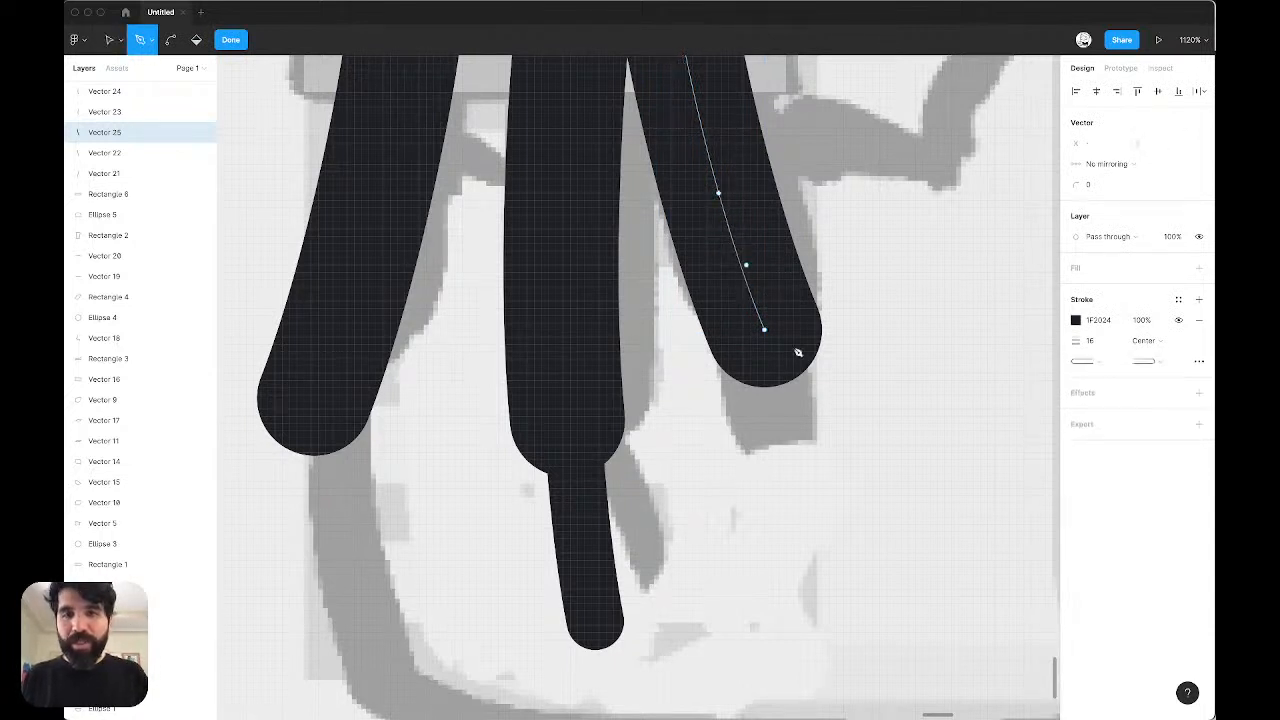
key("c")
key("v")
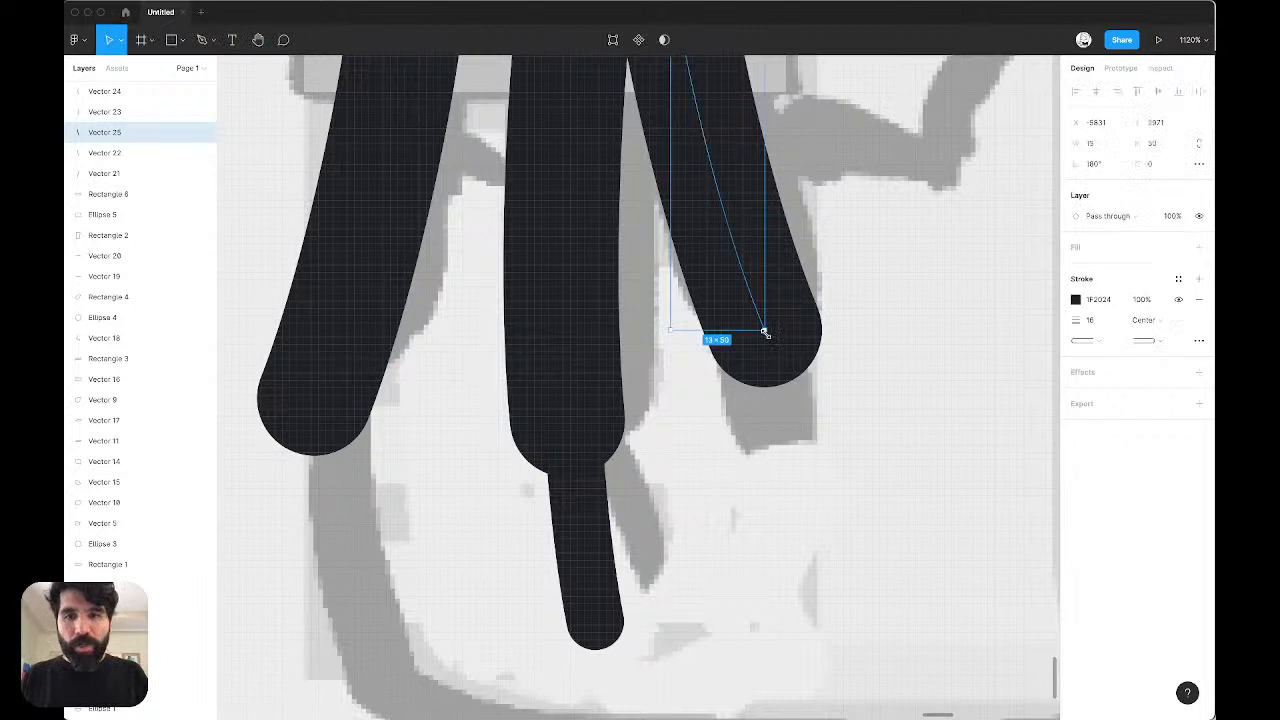
Step: Extend the right copy's lower endpoint and curve its end downward, making the path about 23.5 × 94
double_click(766, 332)
mouse_move(766, 332)
left_mouse_down()
mouse_move(834, 651)
mouse_move(840, 569)
mouse_move(820, 480)
left_mouse_up()
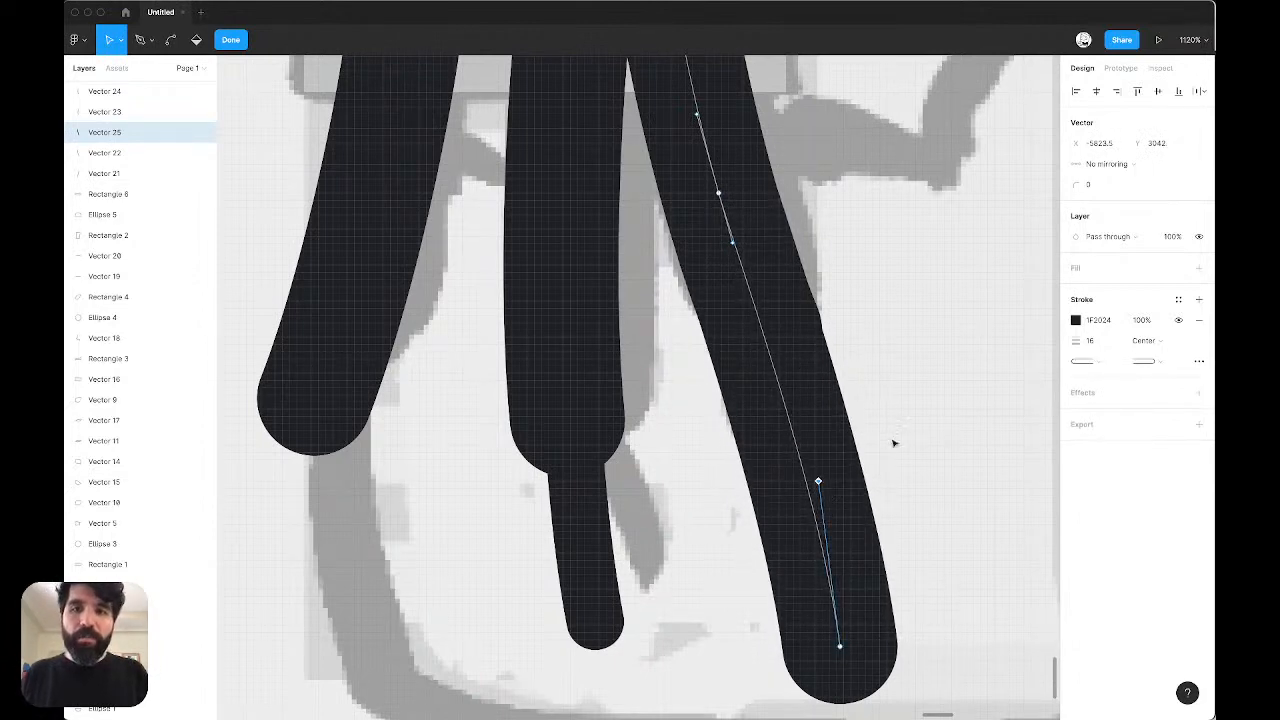
left_click(930, 428)
key("Escape")
scroll(938, 425, "down", 3)
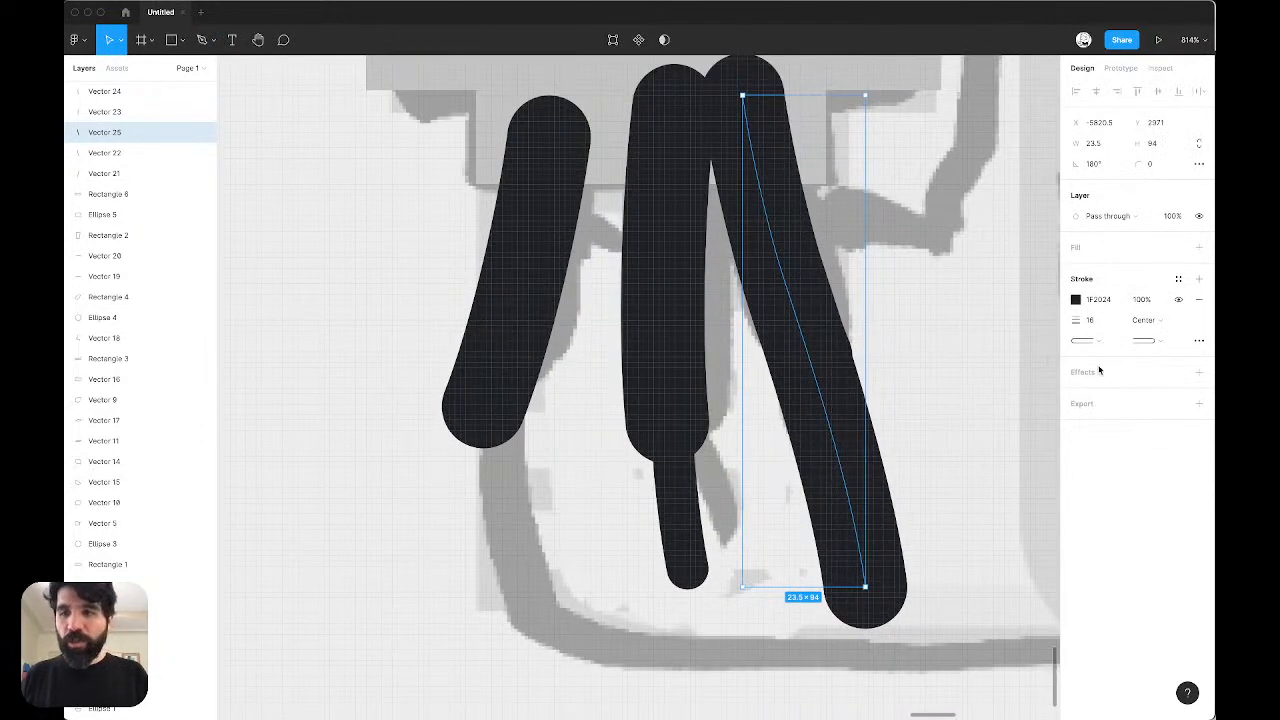
Step: Set the extended right copy's stroke width to 8
left_click(1105, 320)
type("8")
key("Return")
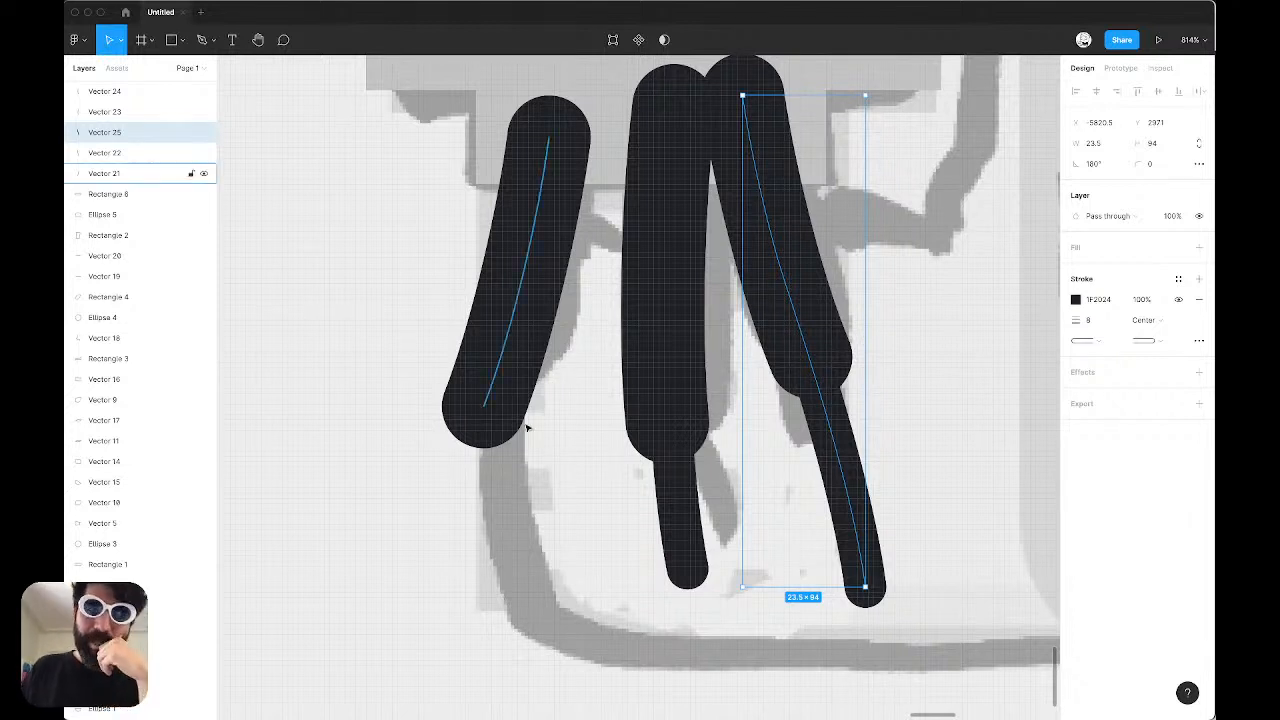
Step: Convert the three thick 16-wide strokes (left, middle and right) into filled shapes with Outline stroke
left_click(680, 197)
left_click(657, 94)
left_click(656, 110)
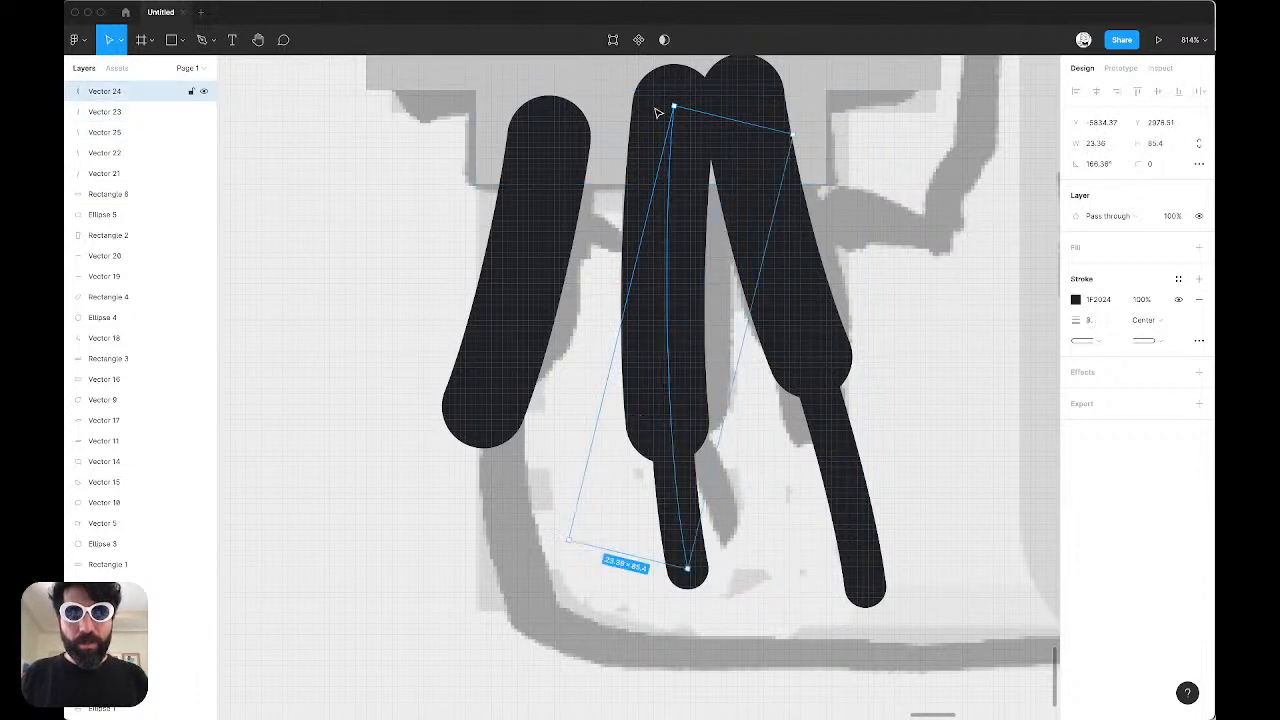
key("super+z")
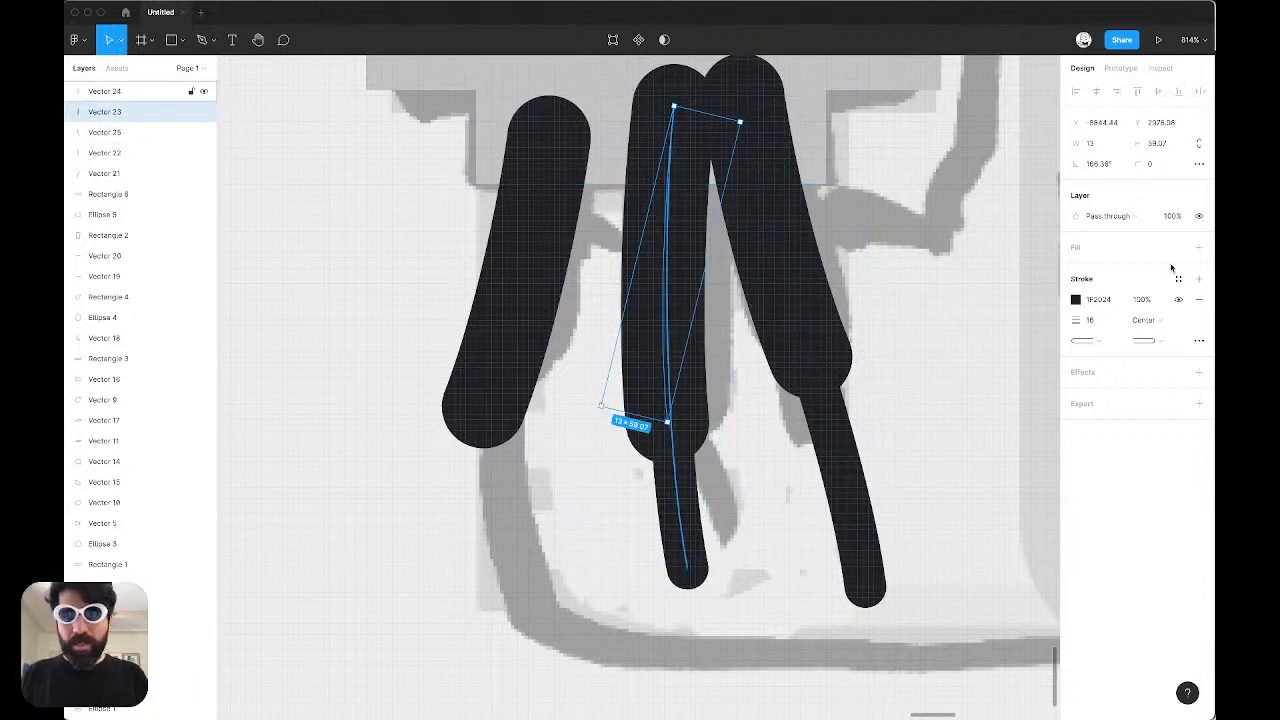
left_click(520, 335, "shift")
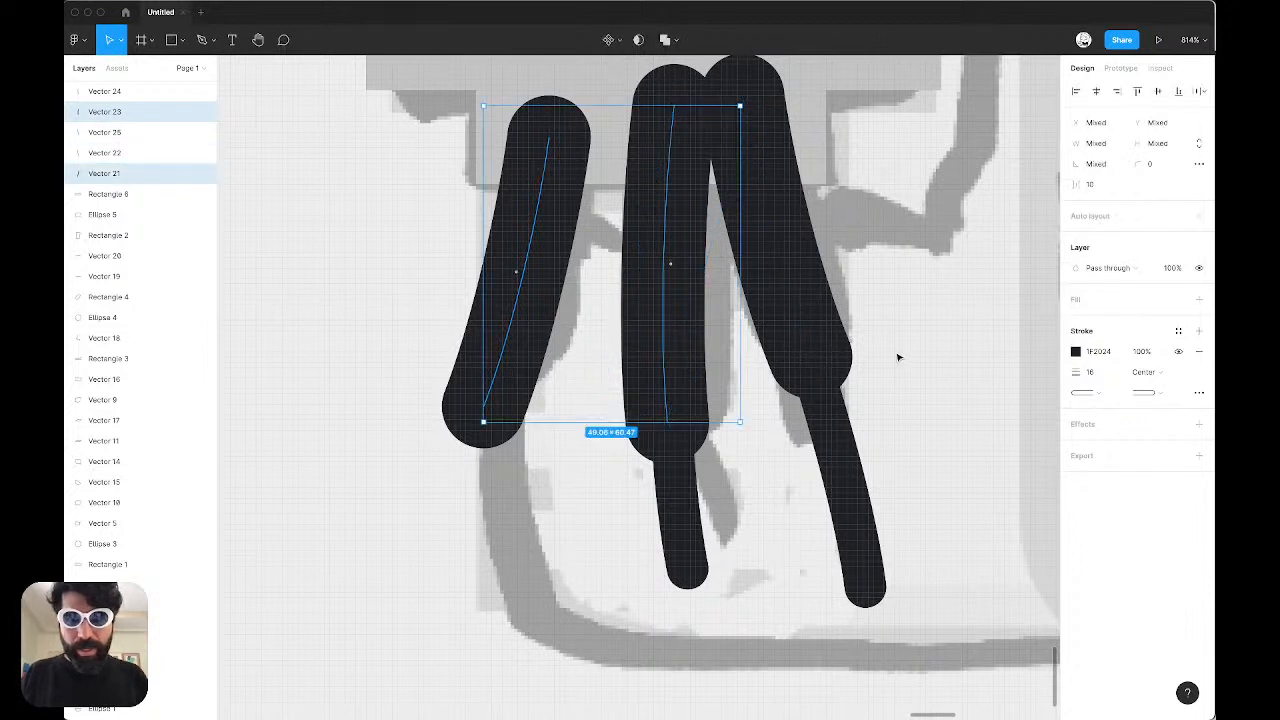
left_click(843, 352, "shift")
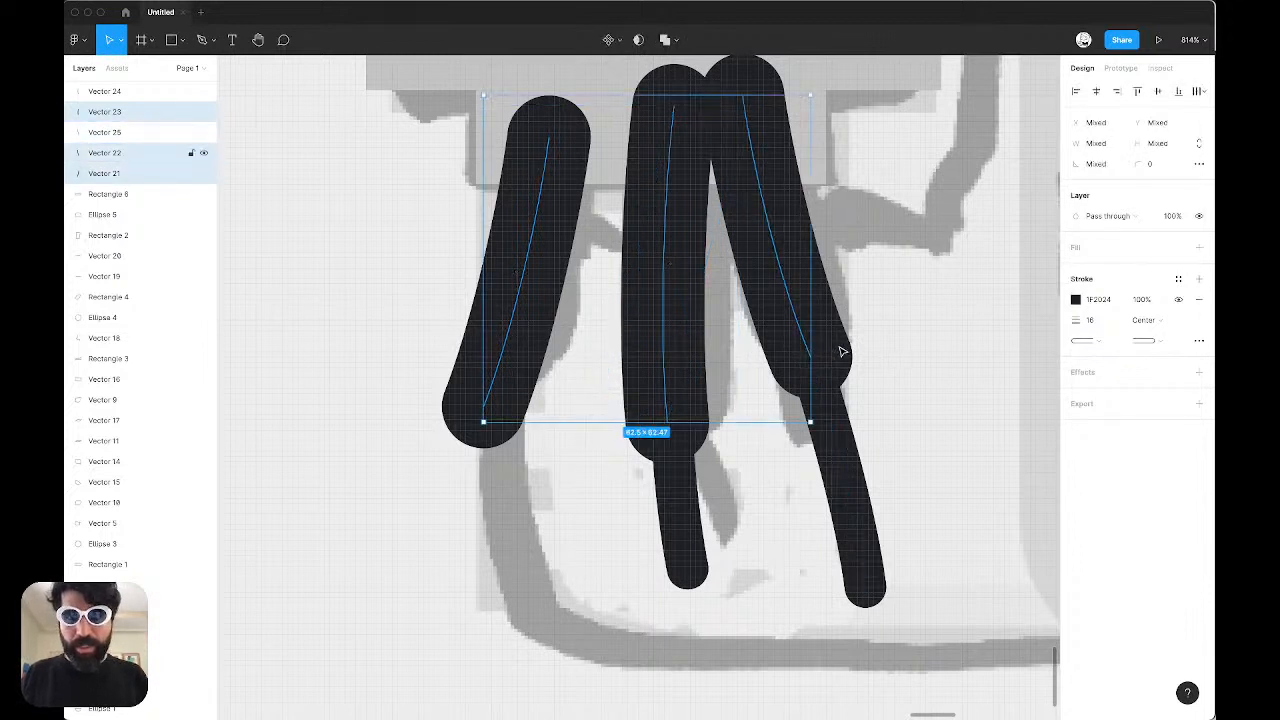
right_click(534, 291)
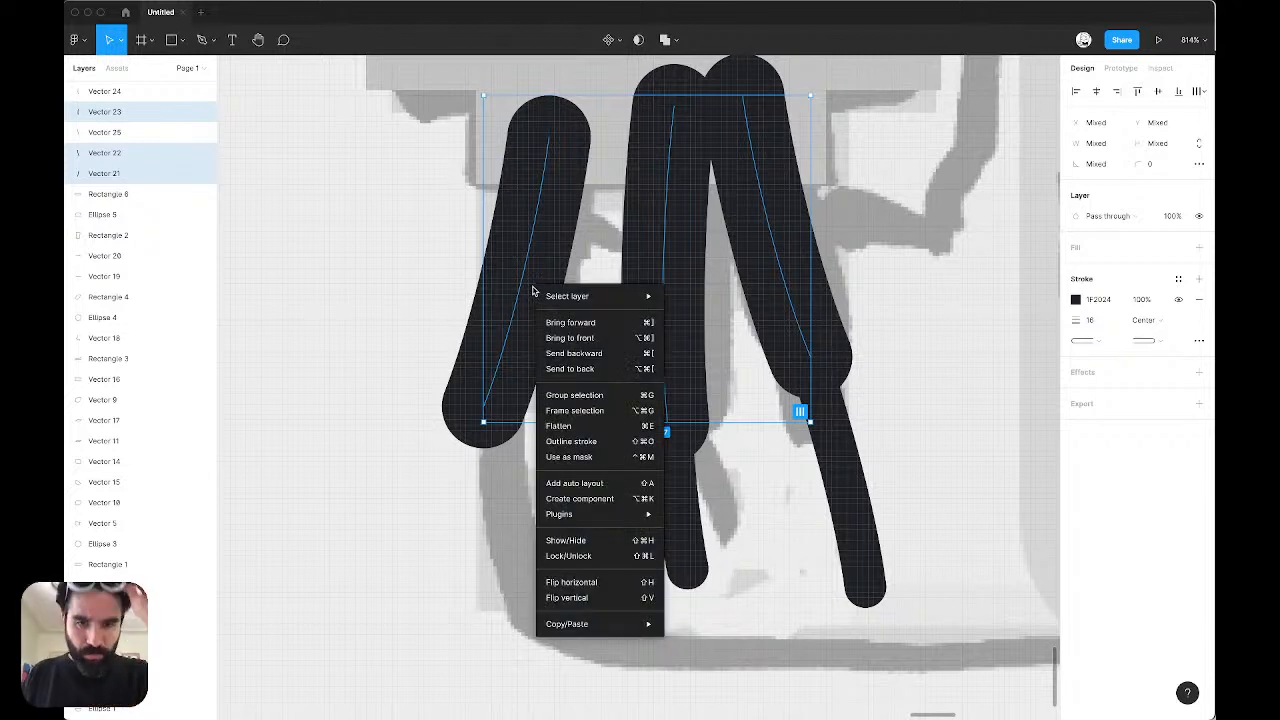
left_click(604, 450)
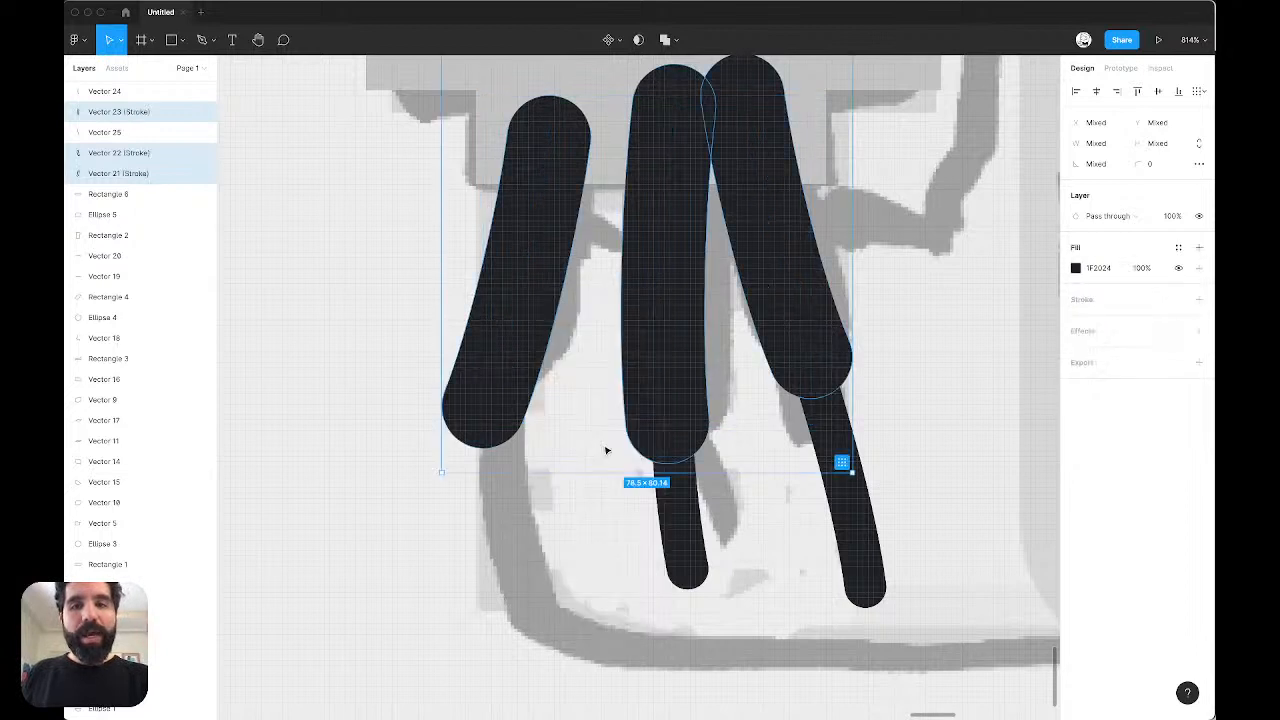
Step: Undo and repeat the outlining of the three thick strokes in outline view to compare their paths, then hide the outlines
left_click(934, 334)
left_click(824, 328)
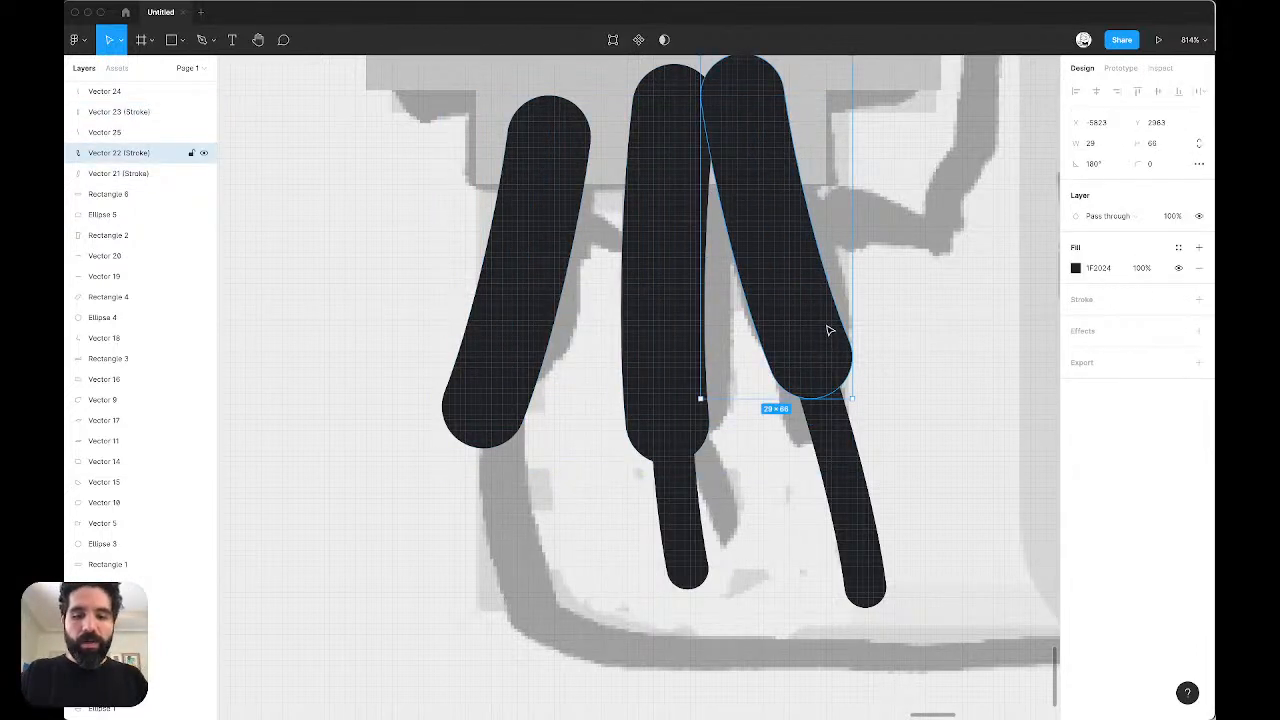
key("super+y")
key("super+z")
key("super+z")
key("super+z")
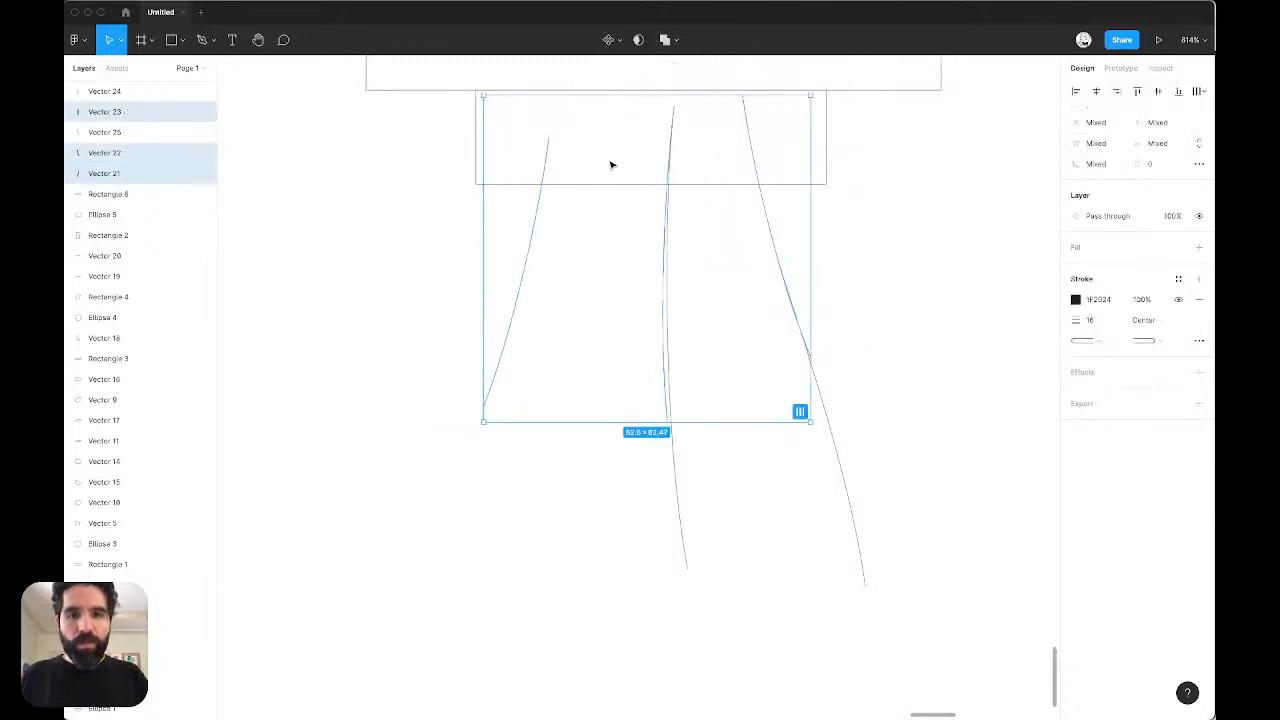
key("alt+super+o")
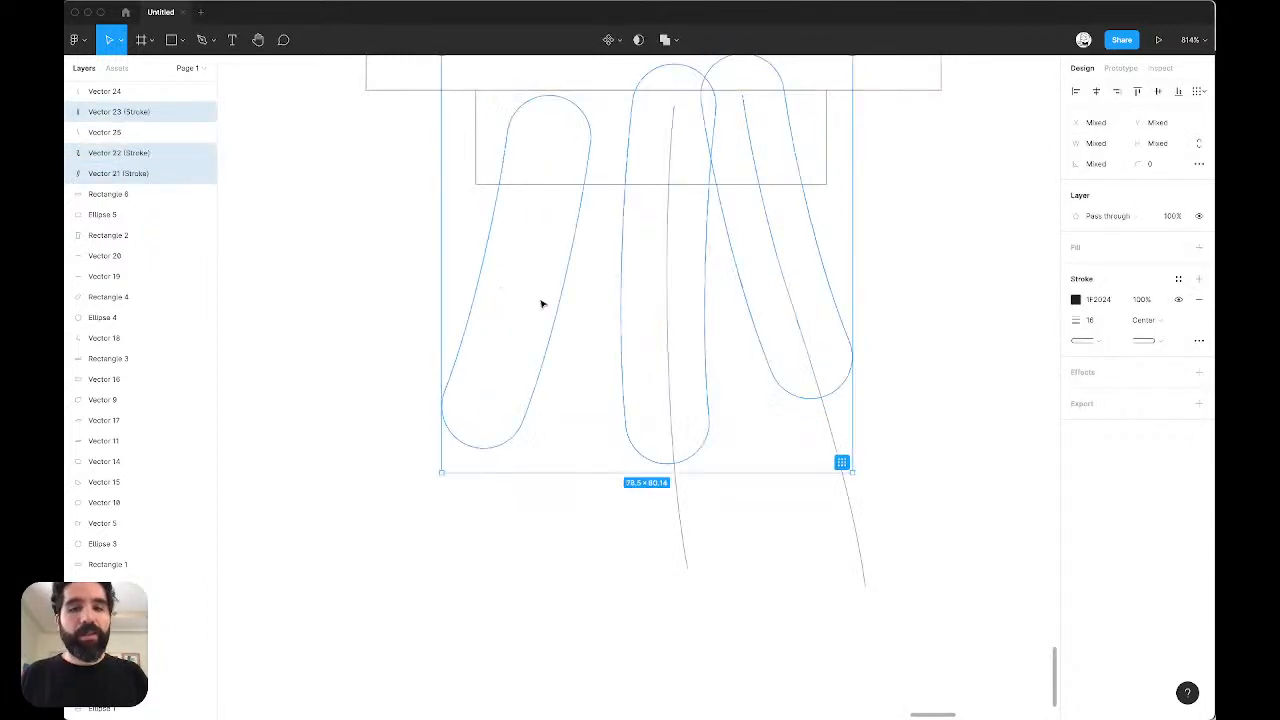
left_click(489, 607)
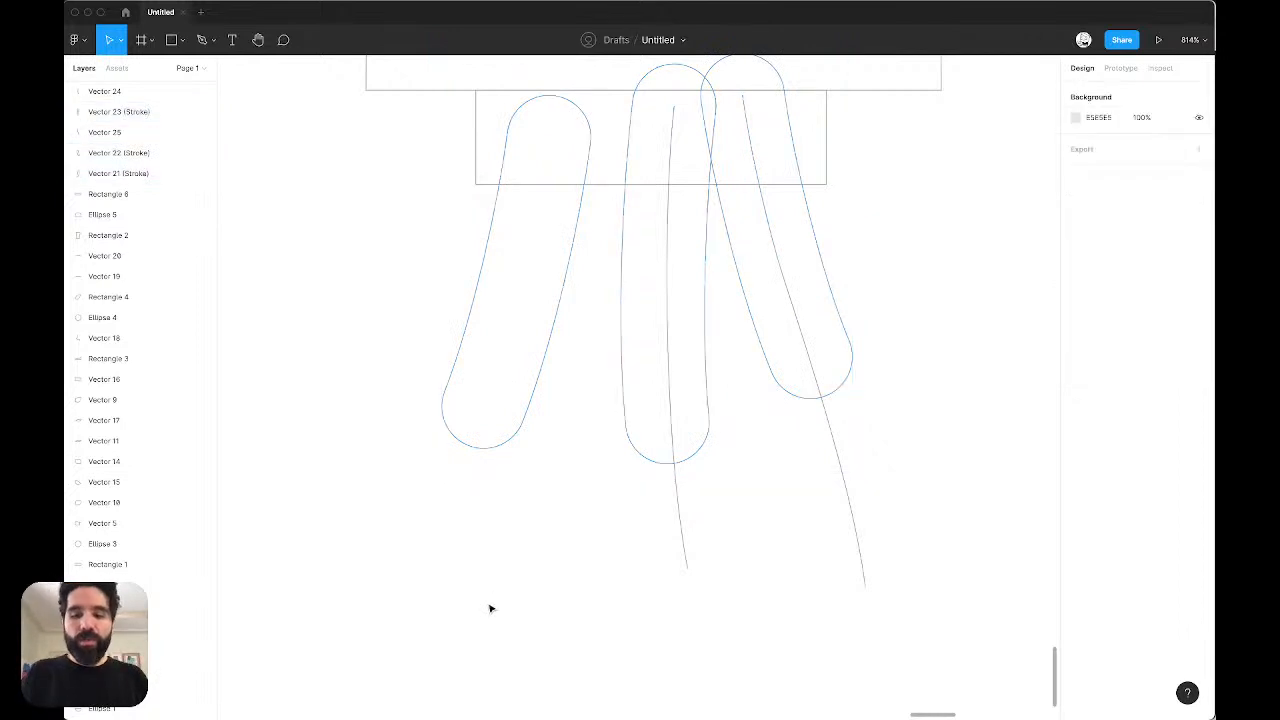
key("super+y")
Step: Flatten the left shape's rounded lower end by moving its bottom anchor point up, making the shape about 28.4 × 66
double_click(512, 338)
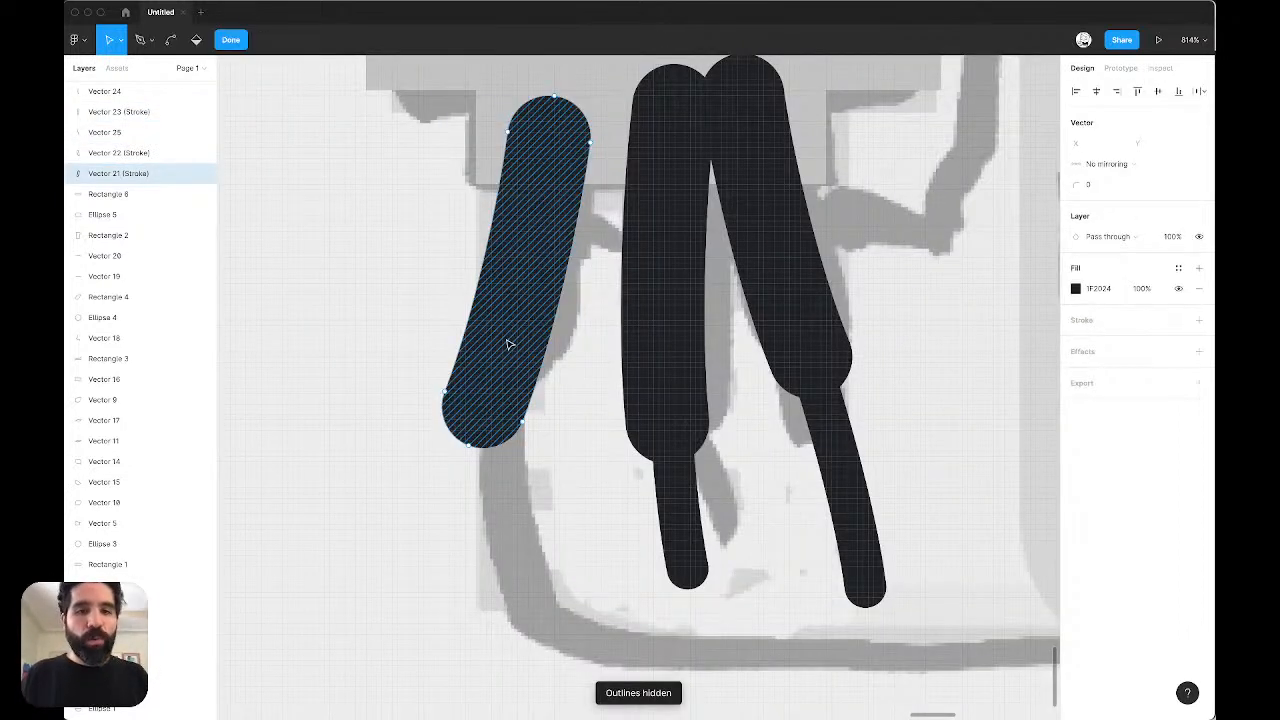
scroll(455, 435, "up", 5)
left_click_drag(449, 537, 506, 447)
scroll(506, 447, "down", 4)
key("Escape")
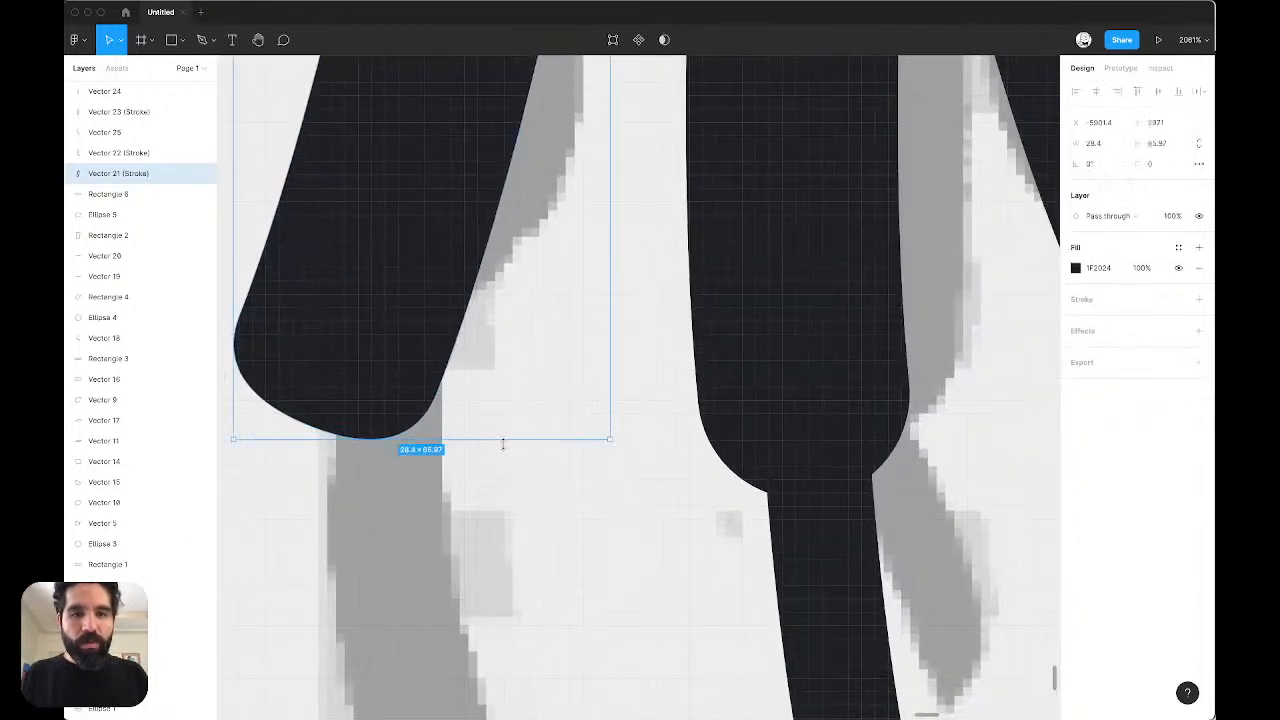
key("Escape")
Step: Flatten the middle thick shape's rounded lower end by moving its bottom anchor point slightly up
scroll(506, 449, "down", 2)
scroll(506, 449, "right", 5)
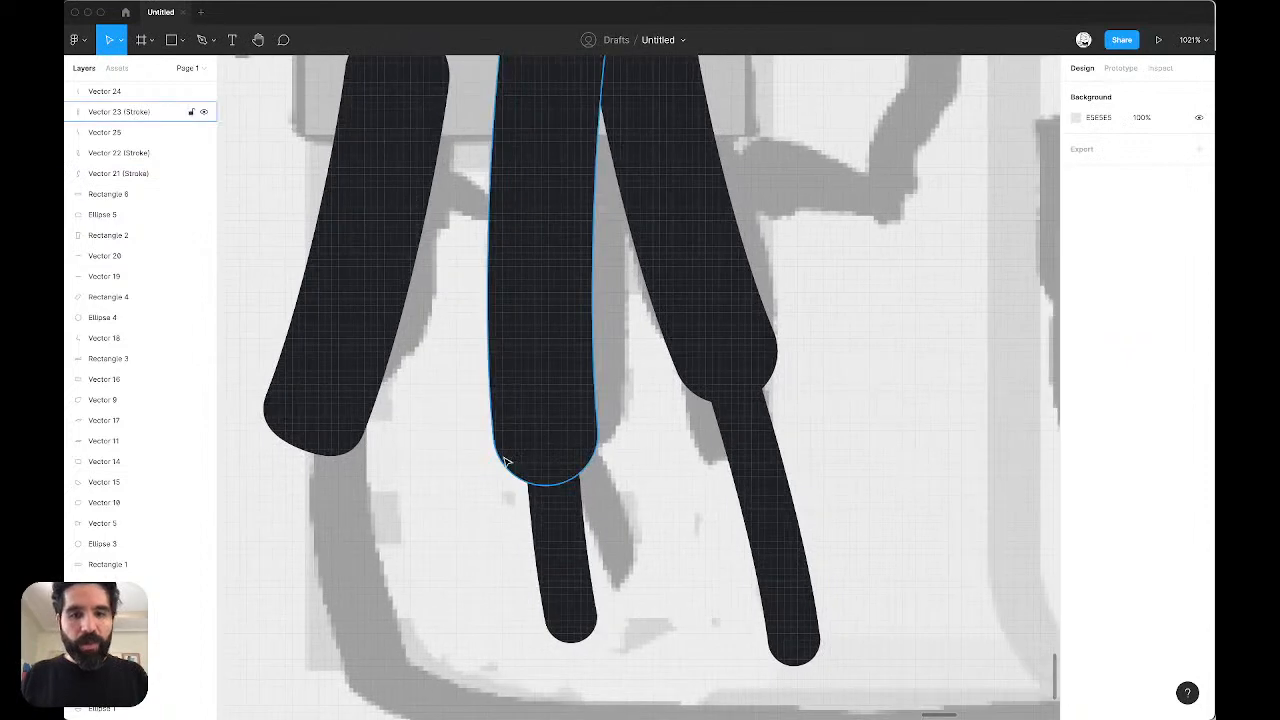
left_click(505, 461)
double_click(505, 461)
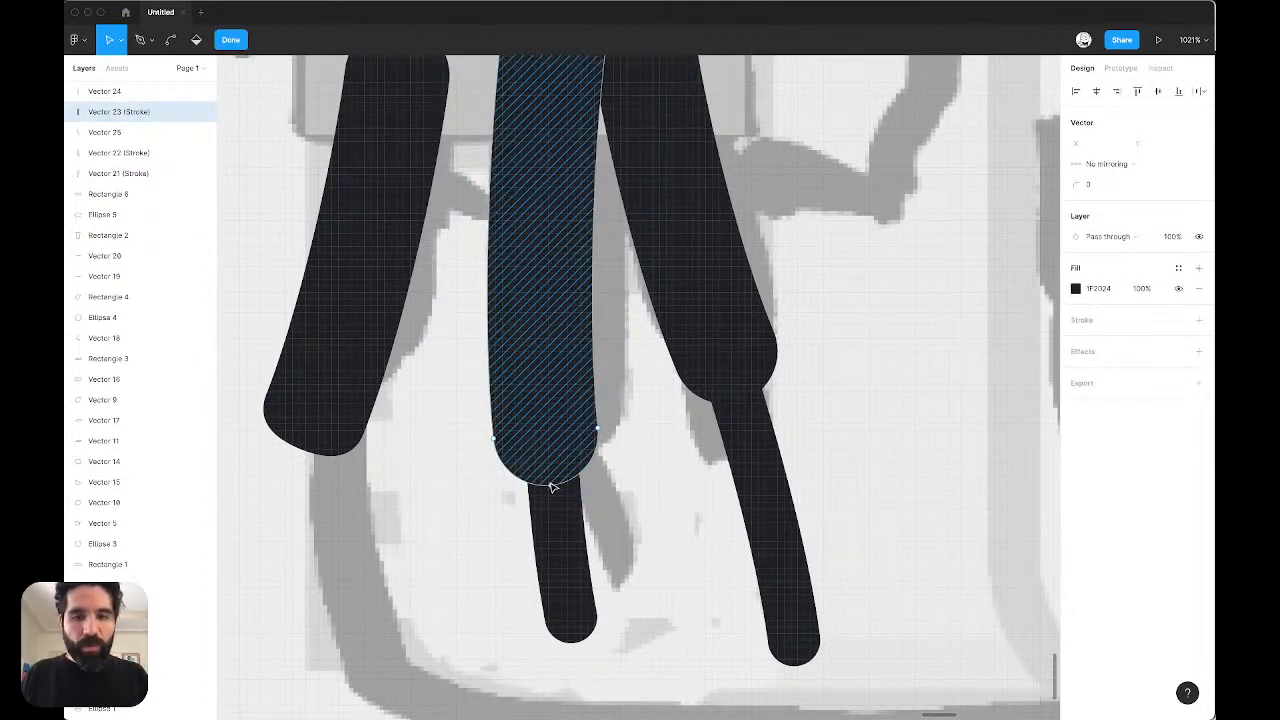
scroll(551, 475, "up", 5)
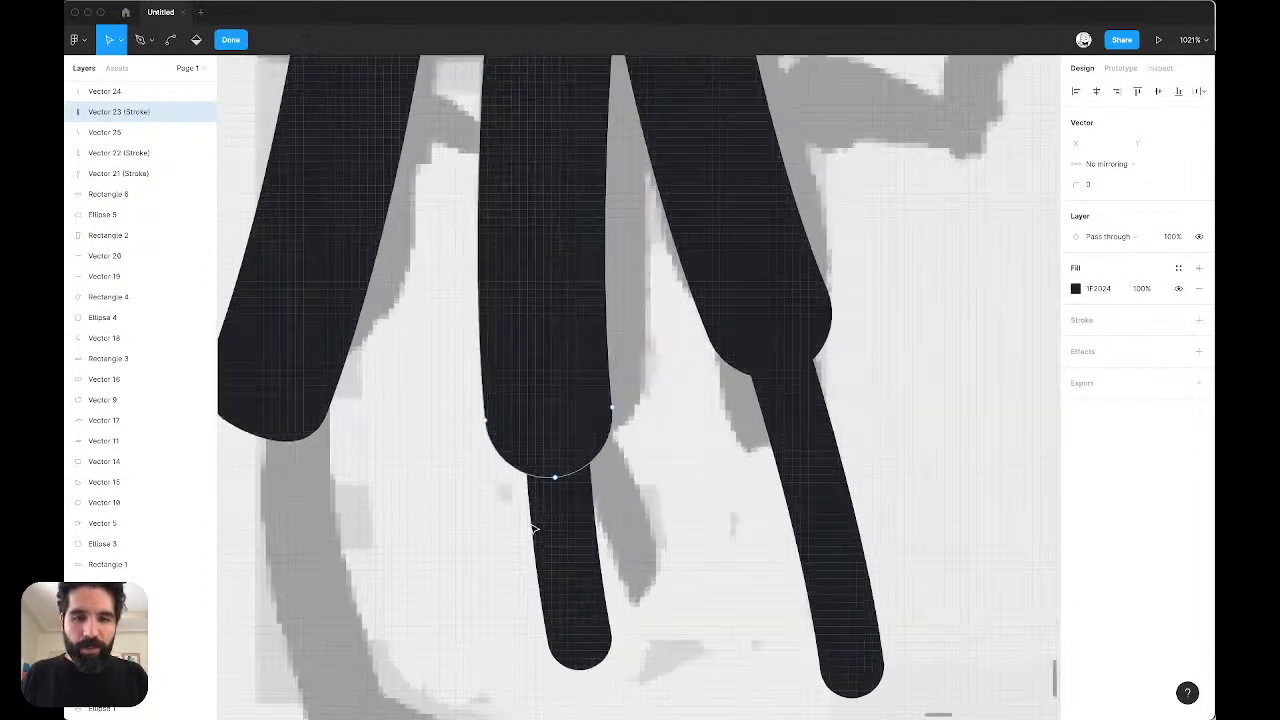
left_click_drag(628, 347, 632, 291)
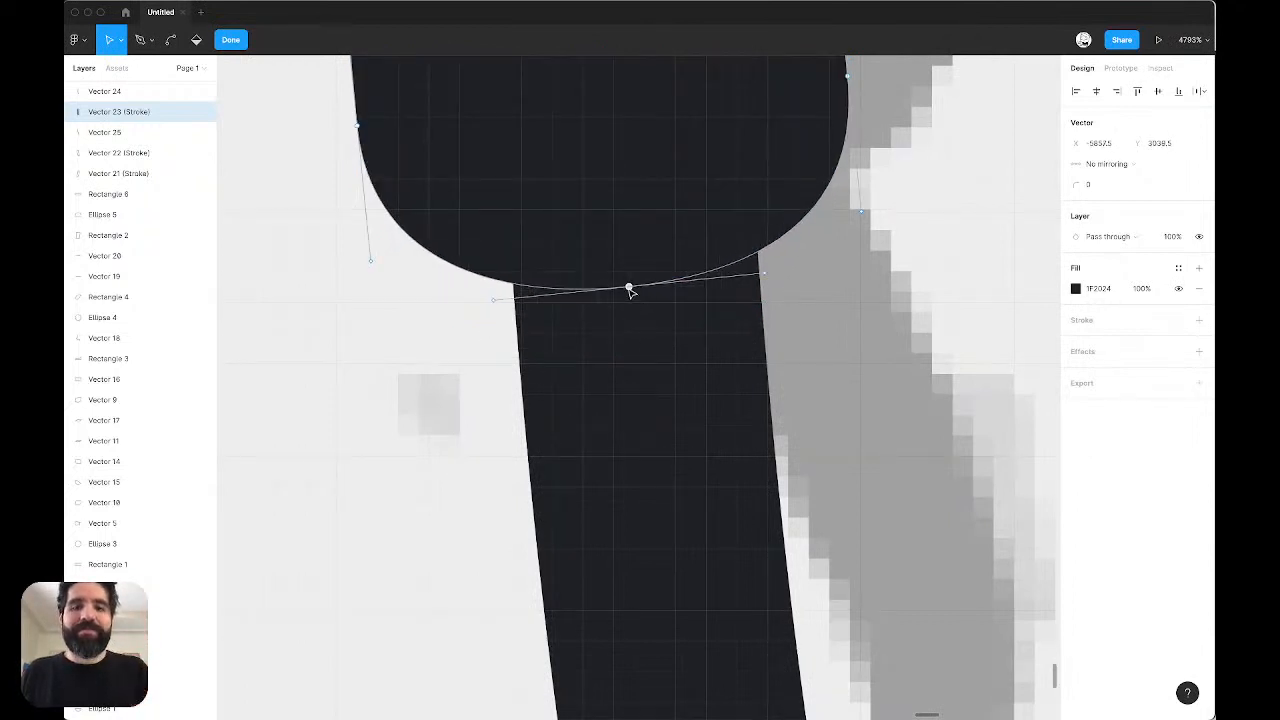
scroll(629, 290, "down", 6)
key("Escape")
key("Escape")
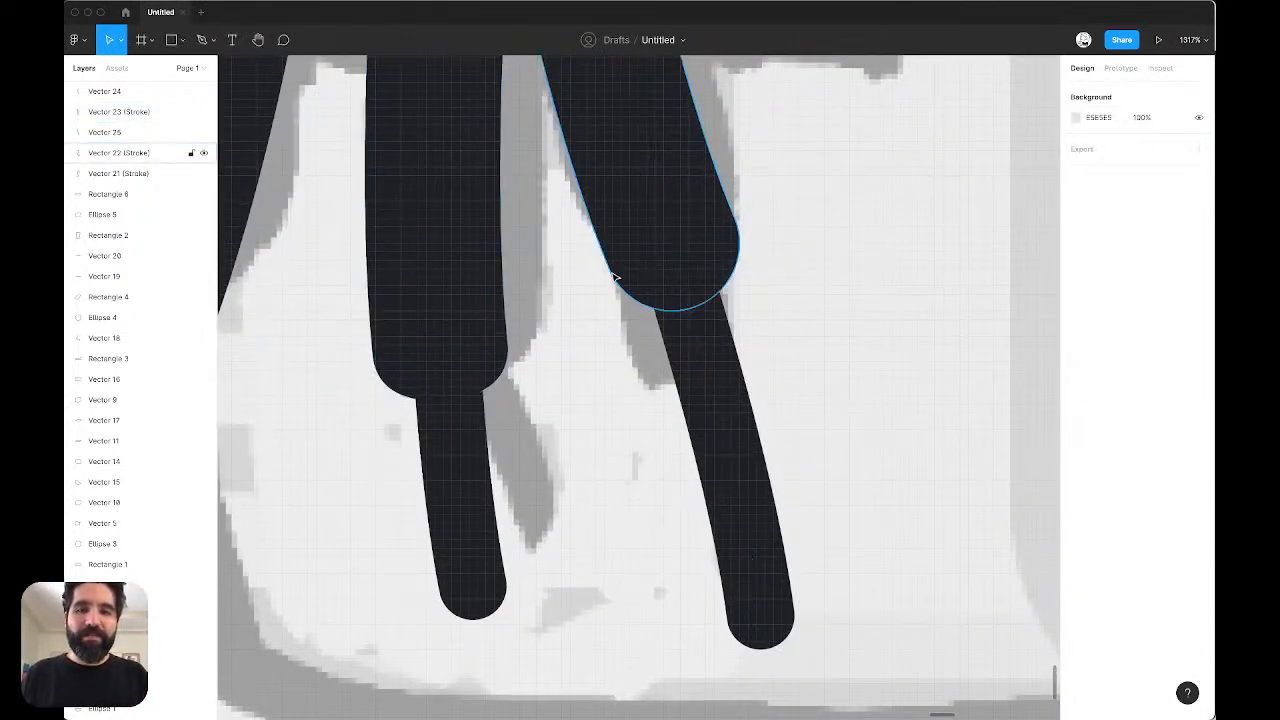
Step: Flatten the right thick shape's rounded lower end by moving its bottom anchor point up, and leave vector editing
double_click(614, 277)
scroll(697, 296, "up", 5)
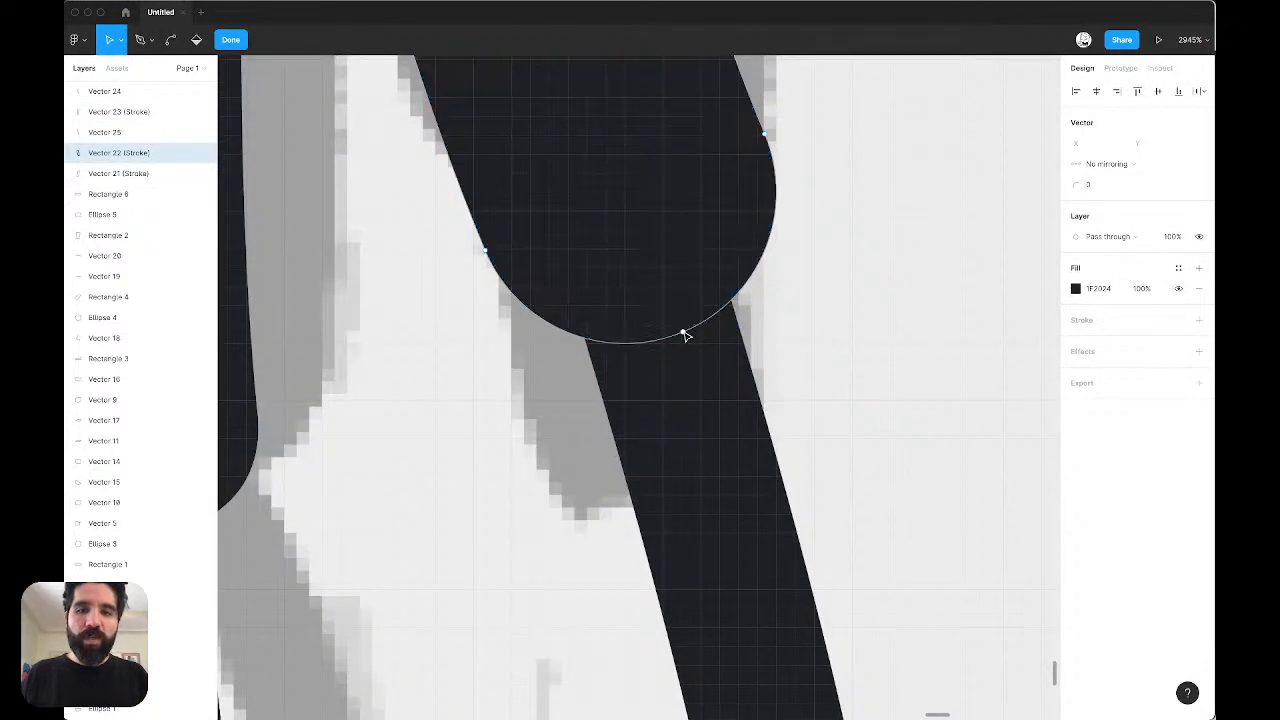
mouse_move(685, 336)
left_mouse_down()
mouse_move(686, 289)
mouse_move(673, 288)
left_mouse_up()
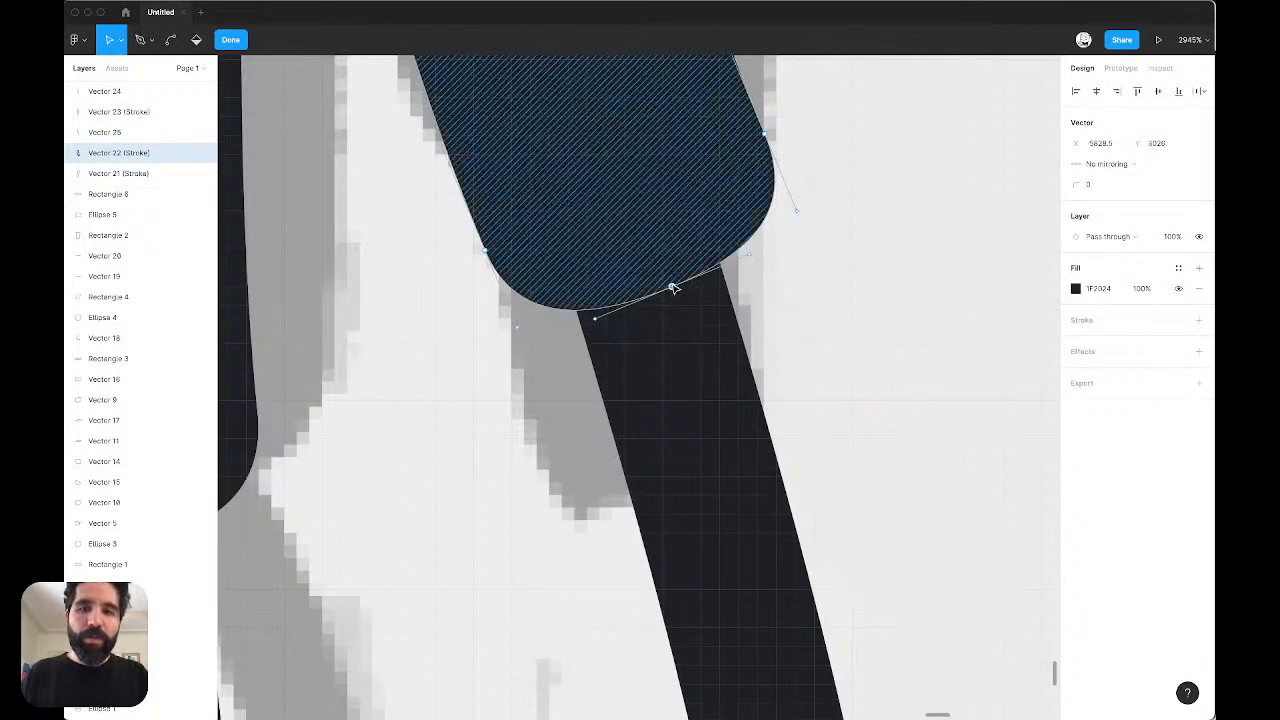
key("Escape")
scroll(782, 251, "down", 4)
key("Escape")
scroll(782, 251, "down", 3)
left_click(736, 308)
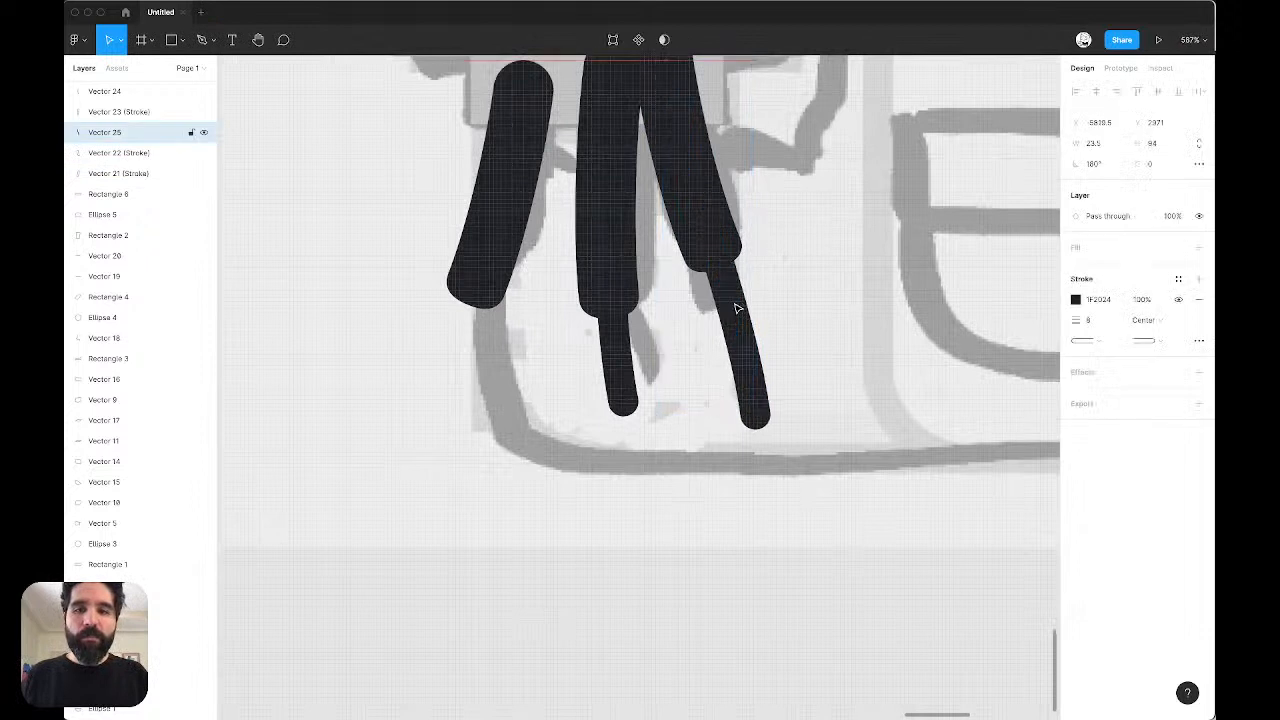
scroll(736, 304, "down", 2)
key("Escape")
scroll(816, 243, "up", 3)
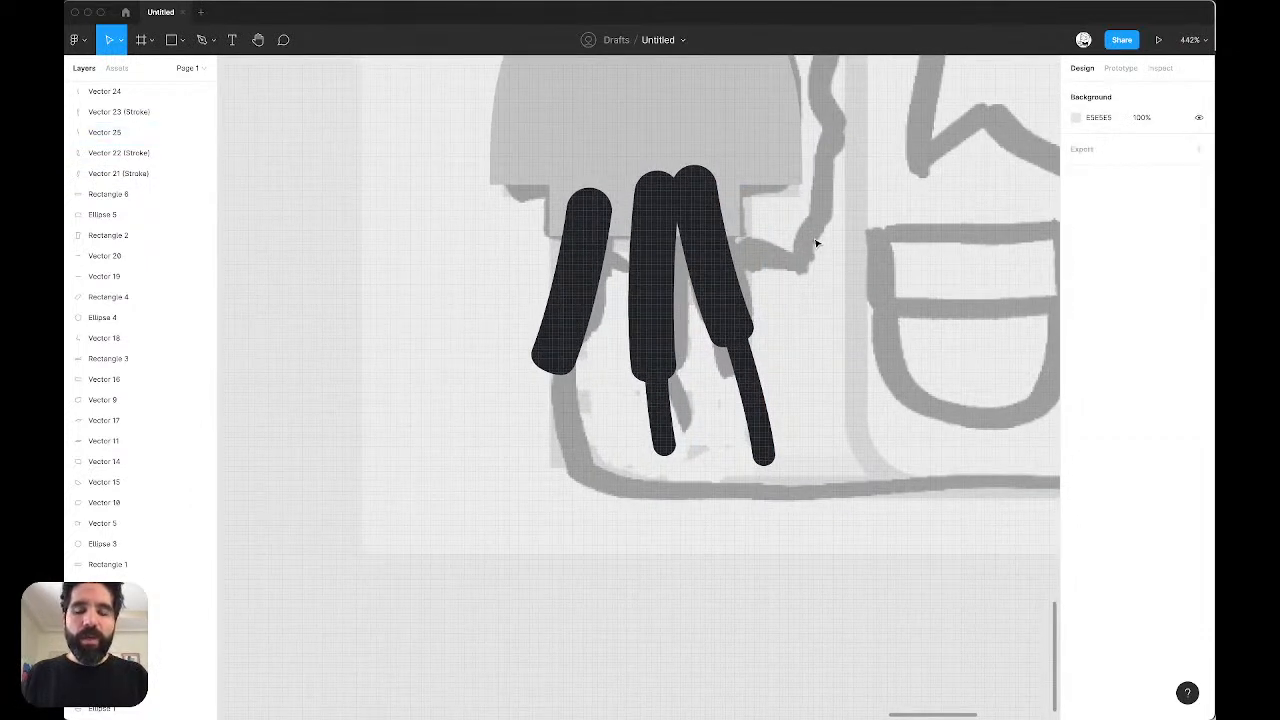
Step: Fill the left, middle and right thick strand shapes with the Ink/02 colour style
left_click(650, 333)
left_click(656, 332)
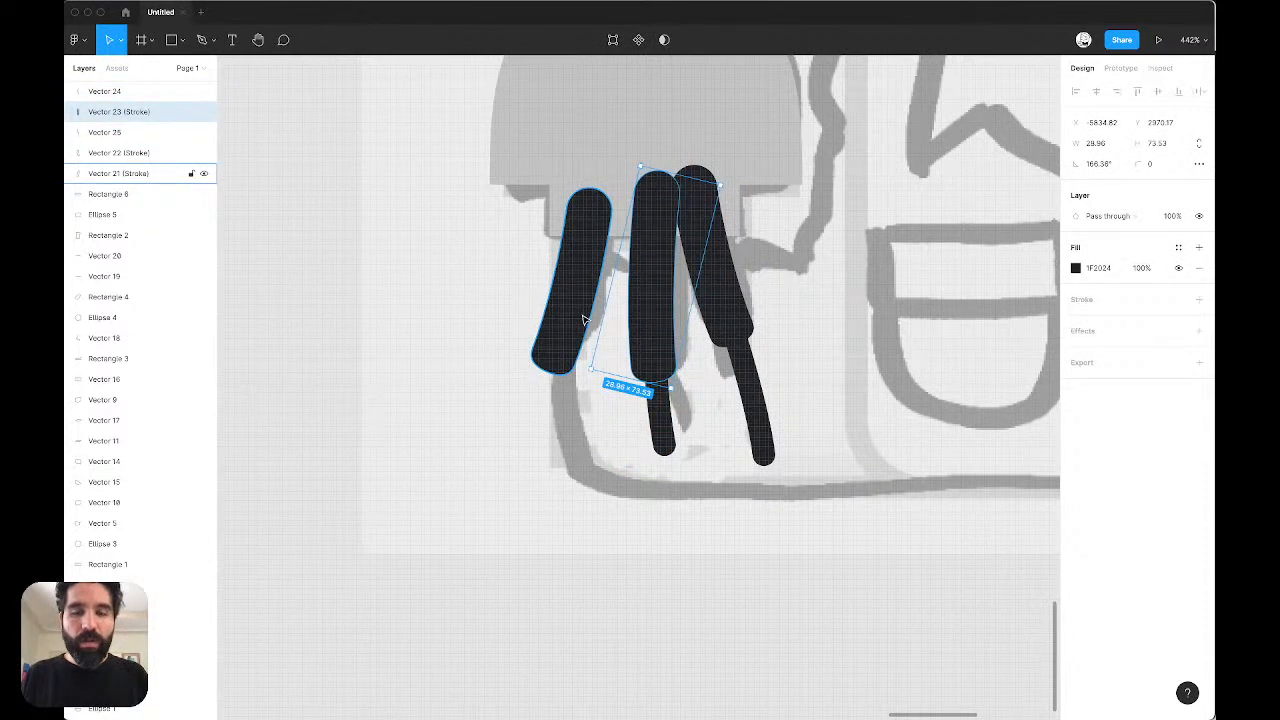
scroll(567, 321, "up", 5)
key("Escape")
left_click(555, 331)
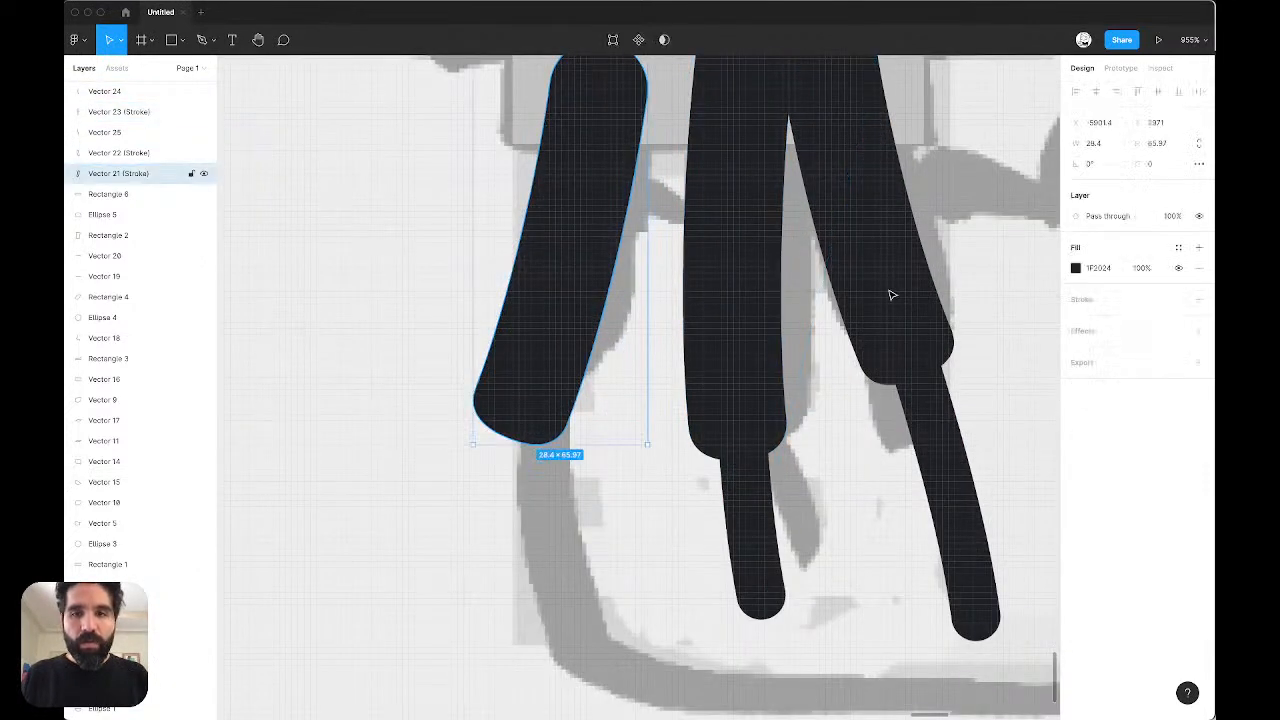
left_click(775, 336, "shift")
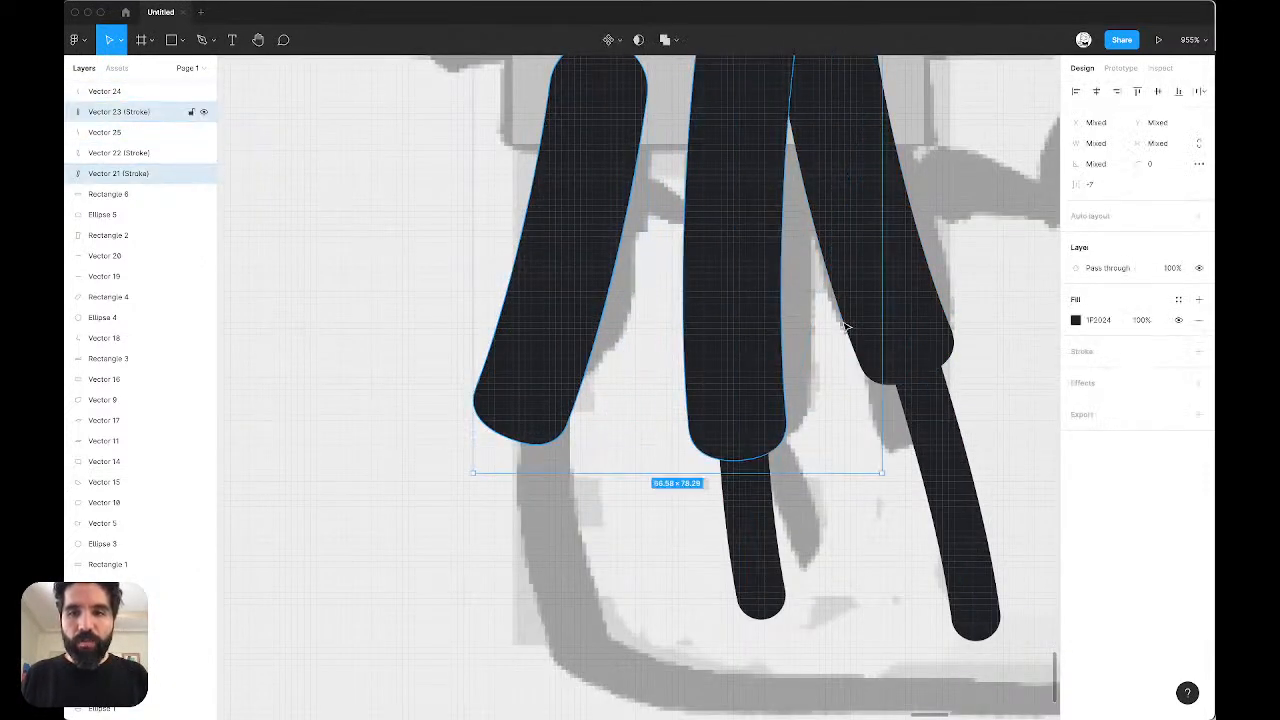
left_click(859, 325, "shift")
left_click(855, 326, "shift")
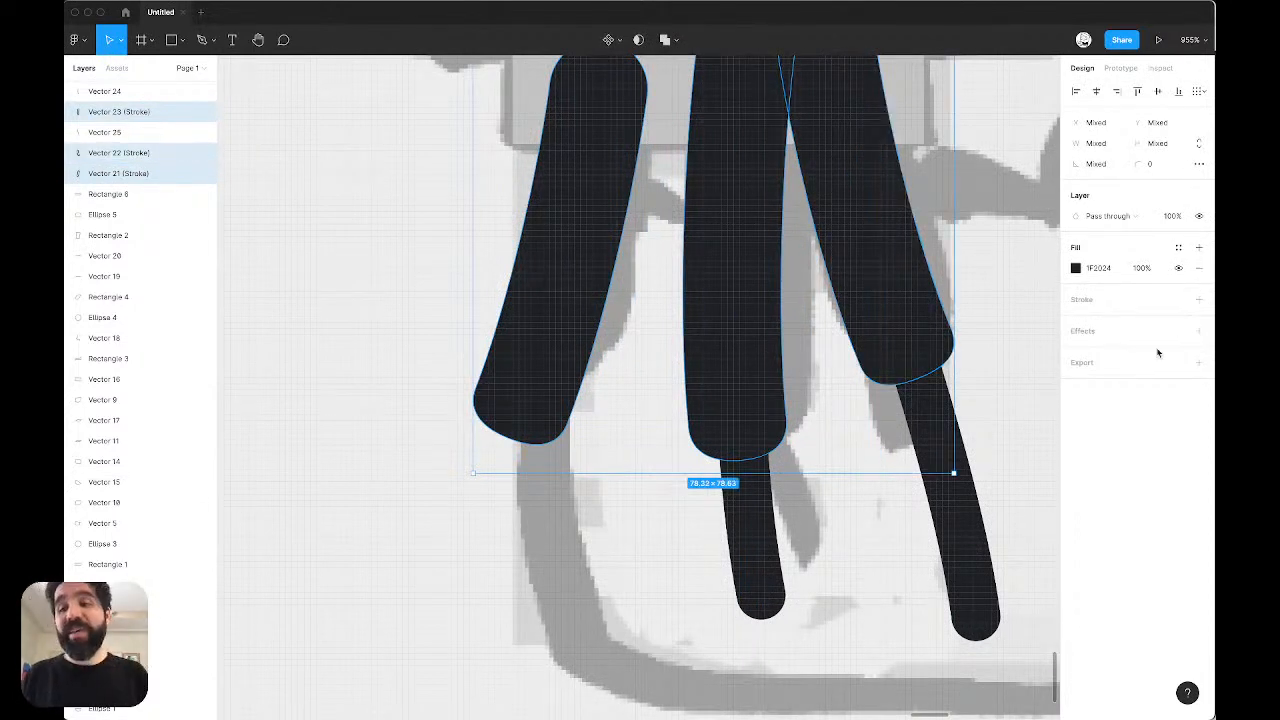
left_click(1178, 249)
left_click(1107, 370)
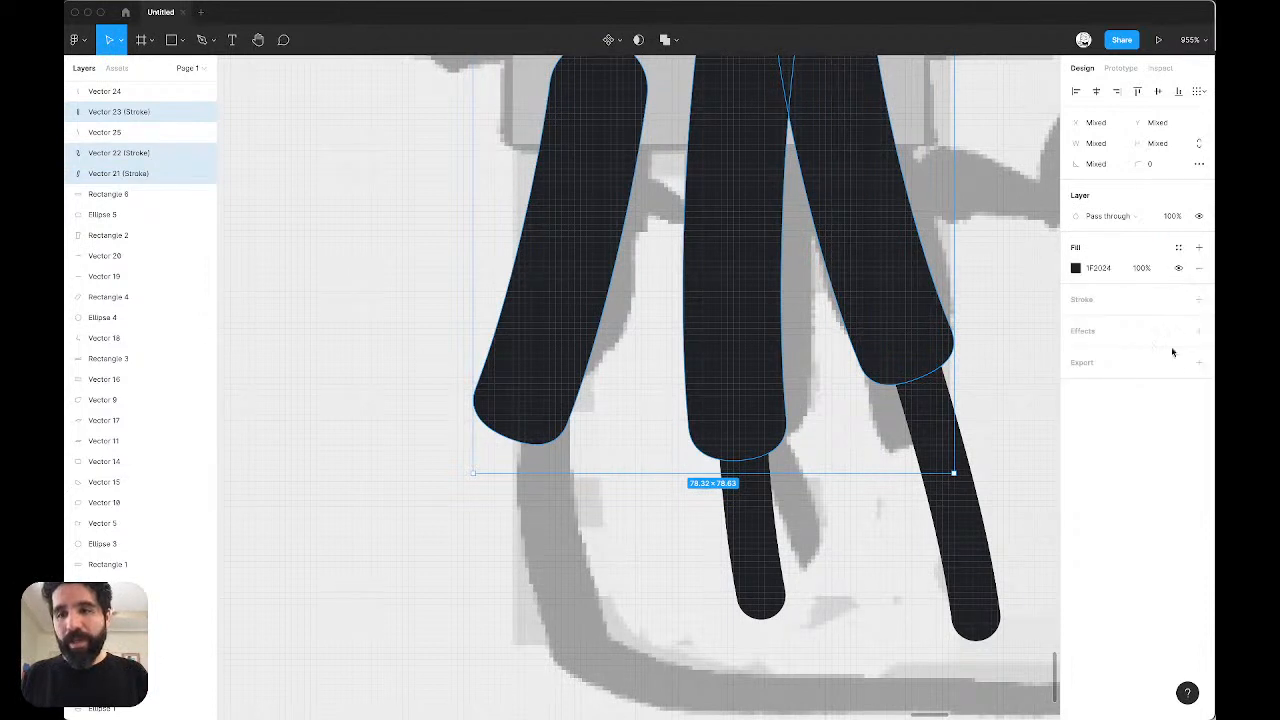
Step: Give the three thick strand shapes a centred Ink/06 stroke with a weight of 8
left_click(1197, 279)
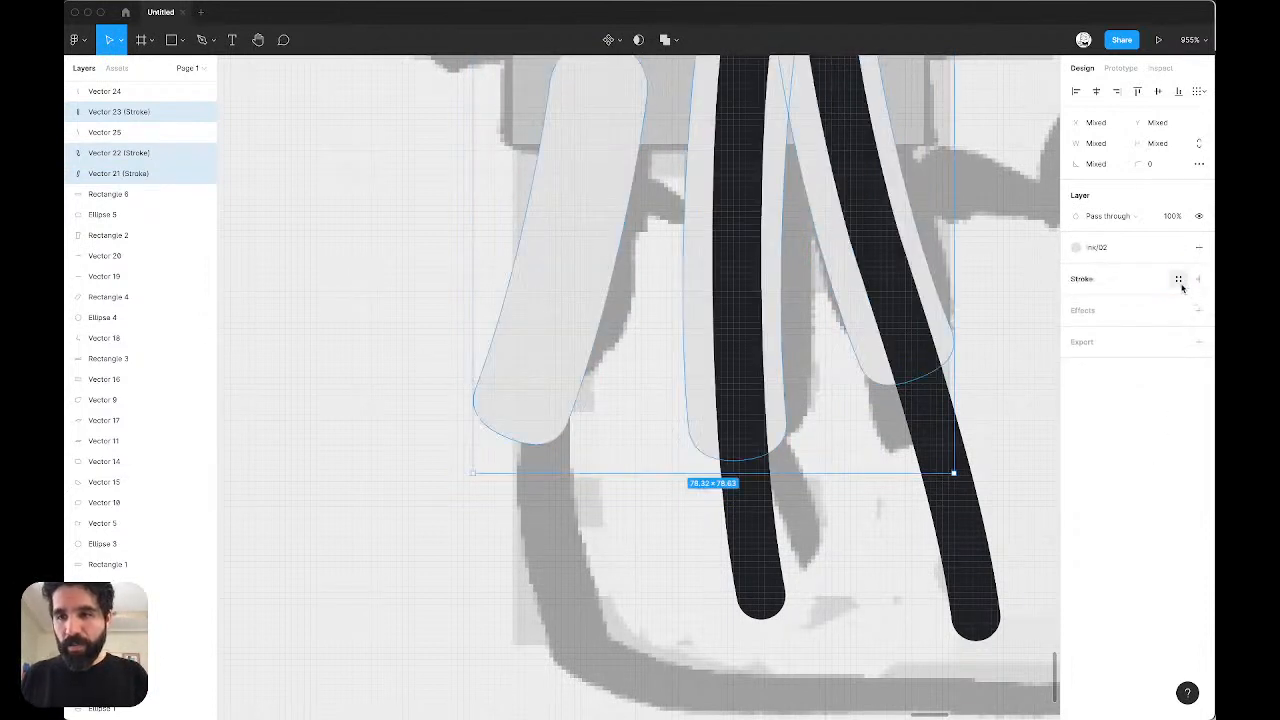
left_click(1178, 280)
left_click(1190, 403)
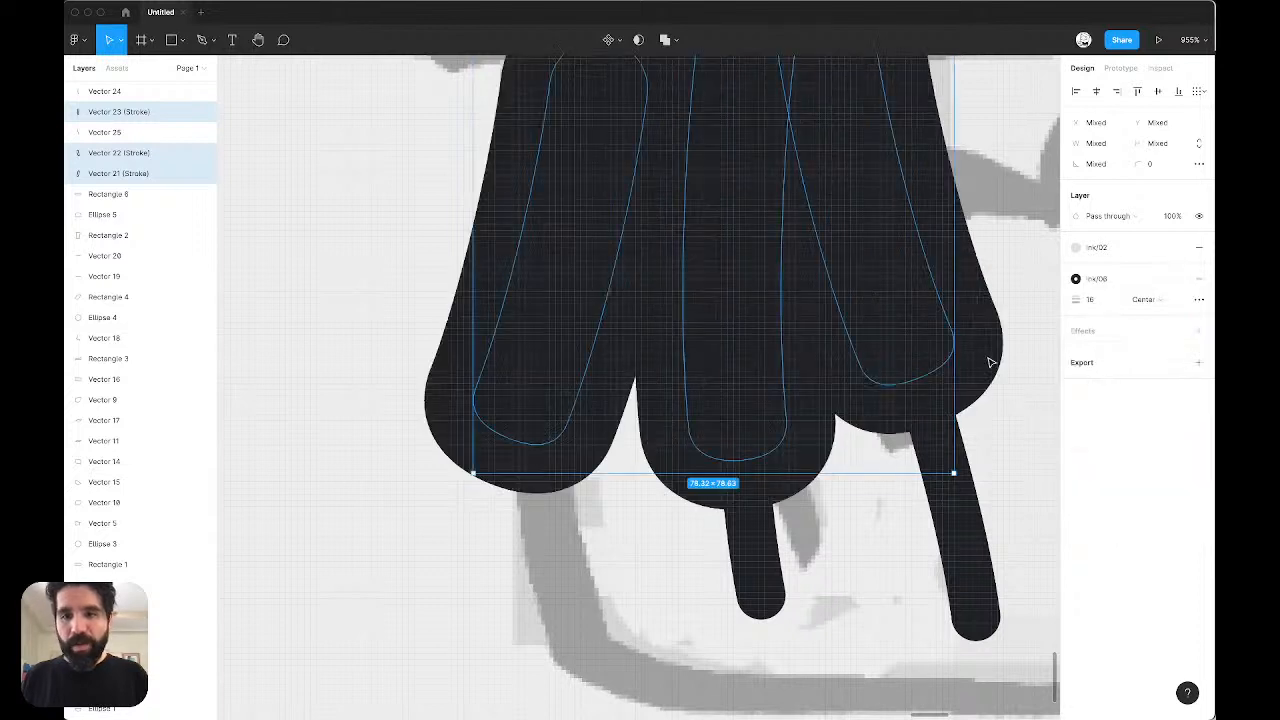
left_click(1107, 302)
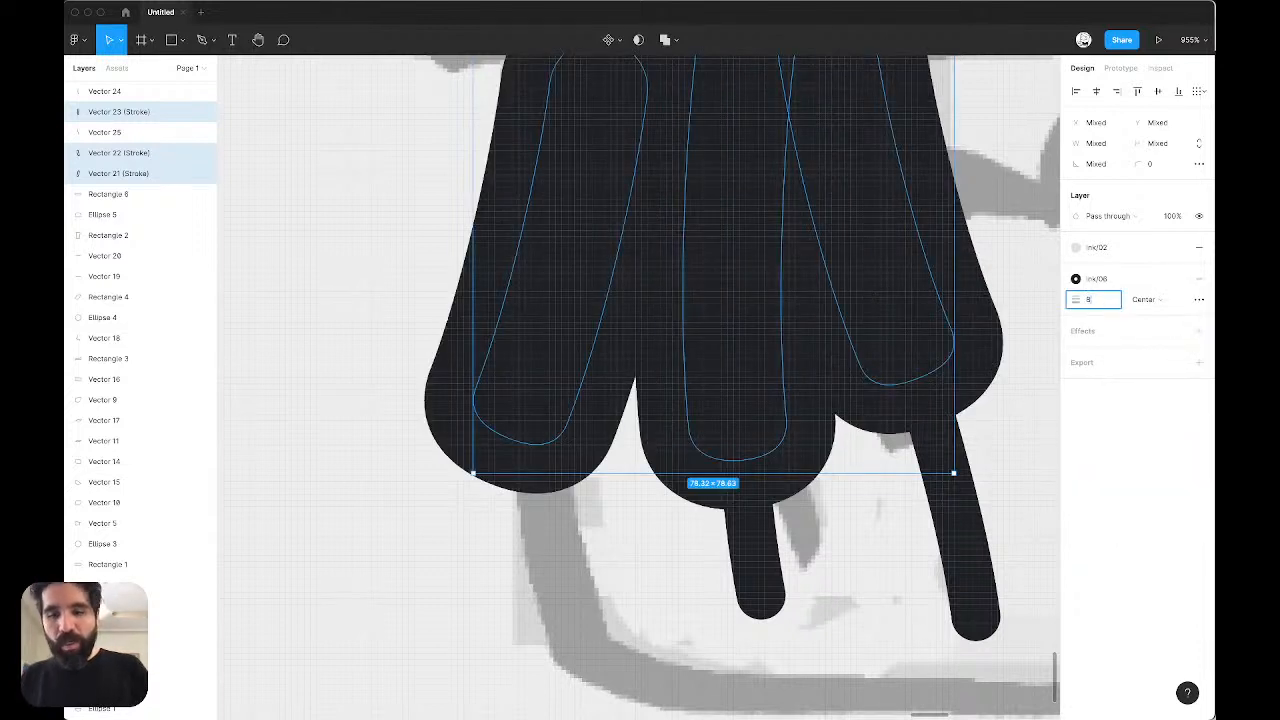
type("8")
key("Return")
left_click(1158, 302)
left_click(1160, 301)
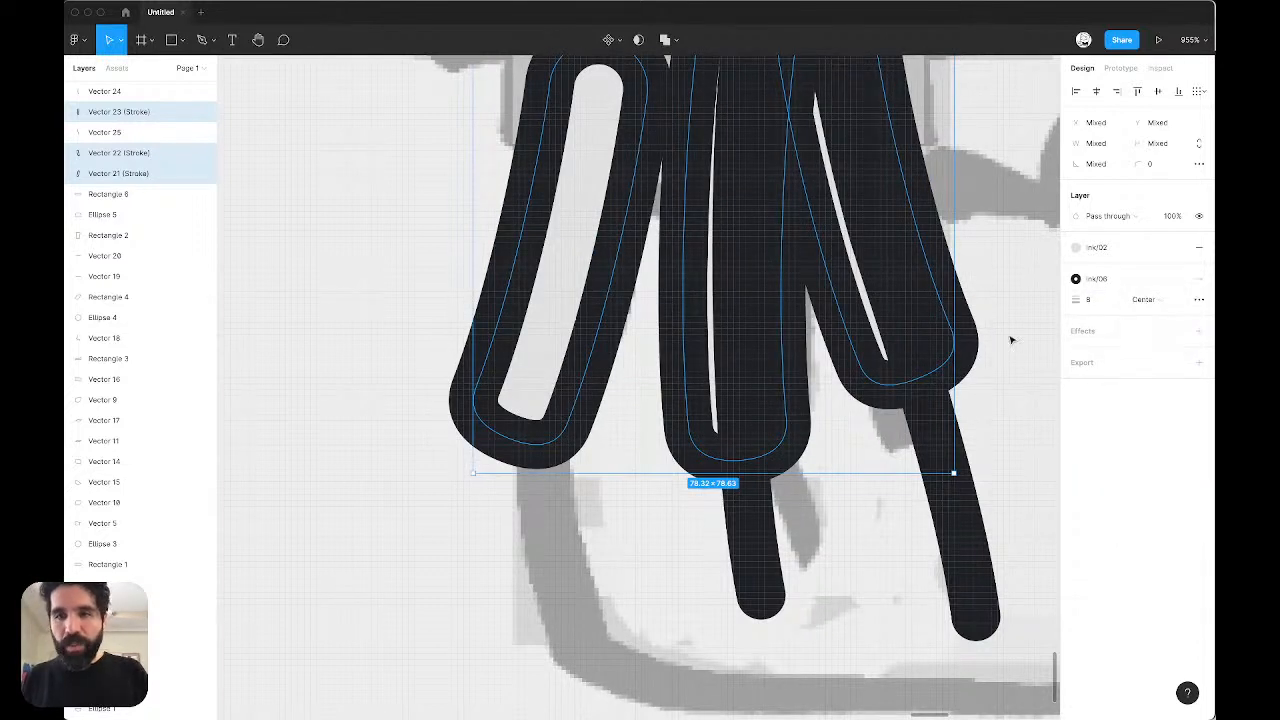
Step: Bring the three thick shapes in front of the thin extensions, and send all the strands behind the grey body shapes
key("super+alt+bracketright")
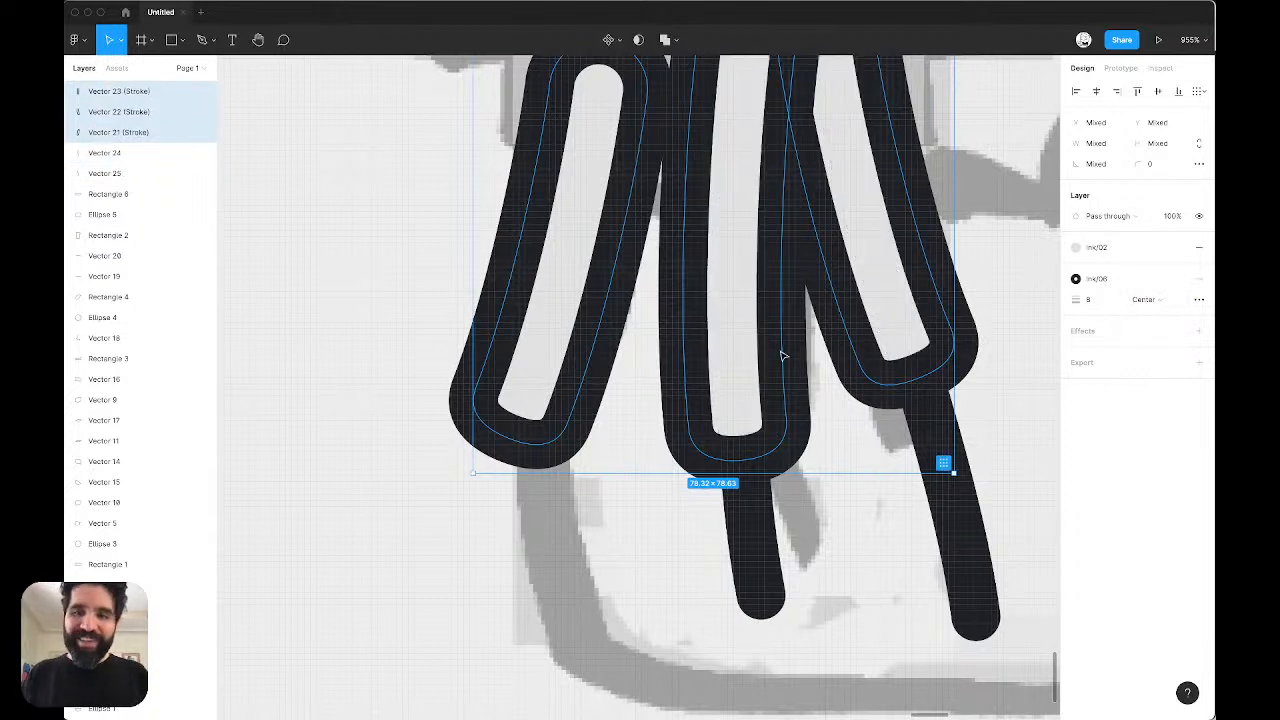
scroll(780, 357, "down", 5)
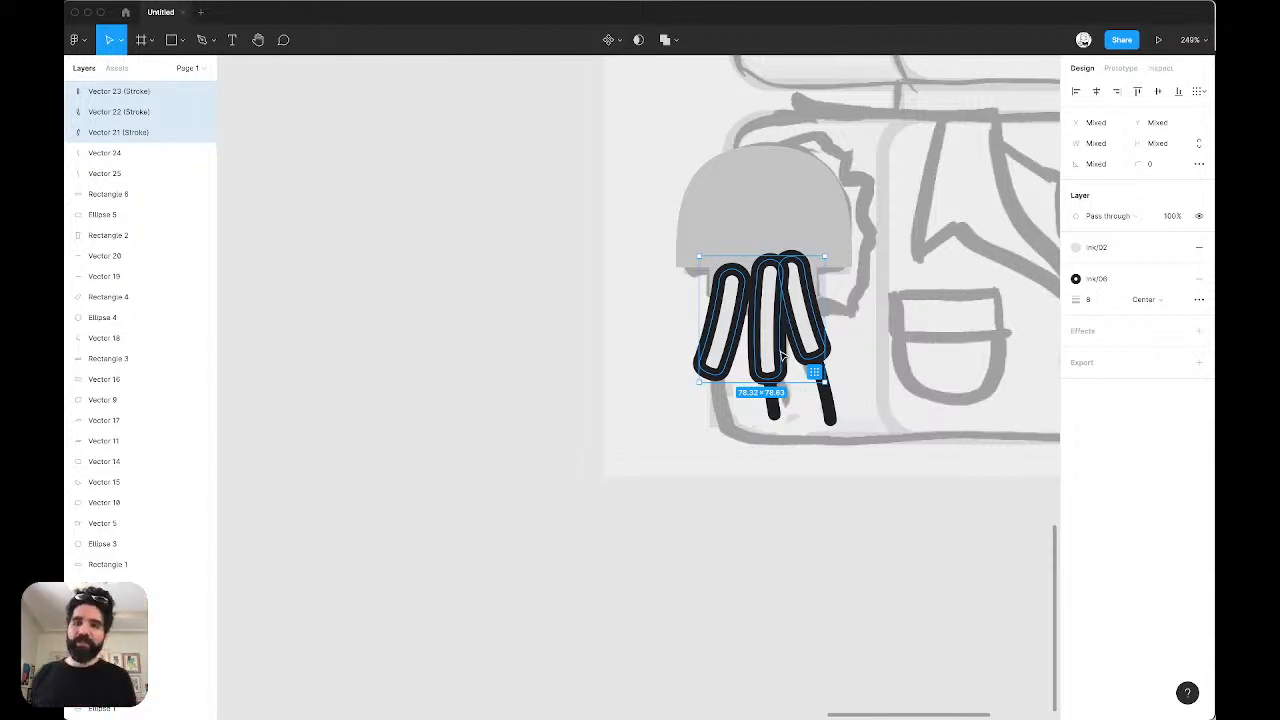
mouse_move(574, 518)
left_mouse_down()
mouse_move(918, 357)
mouse_move(922, 333)
left_mouse_up()
key("super+bracketleft")
key("super+bracketleft")
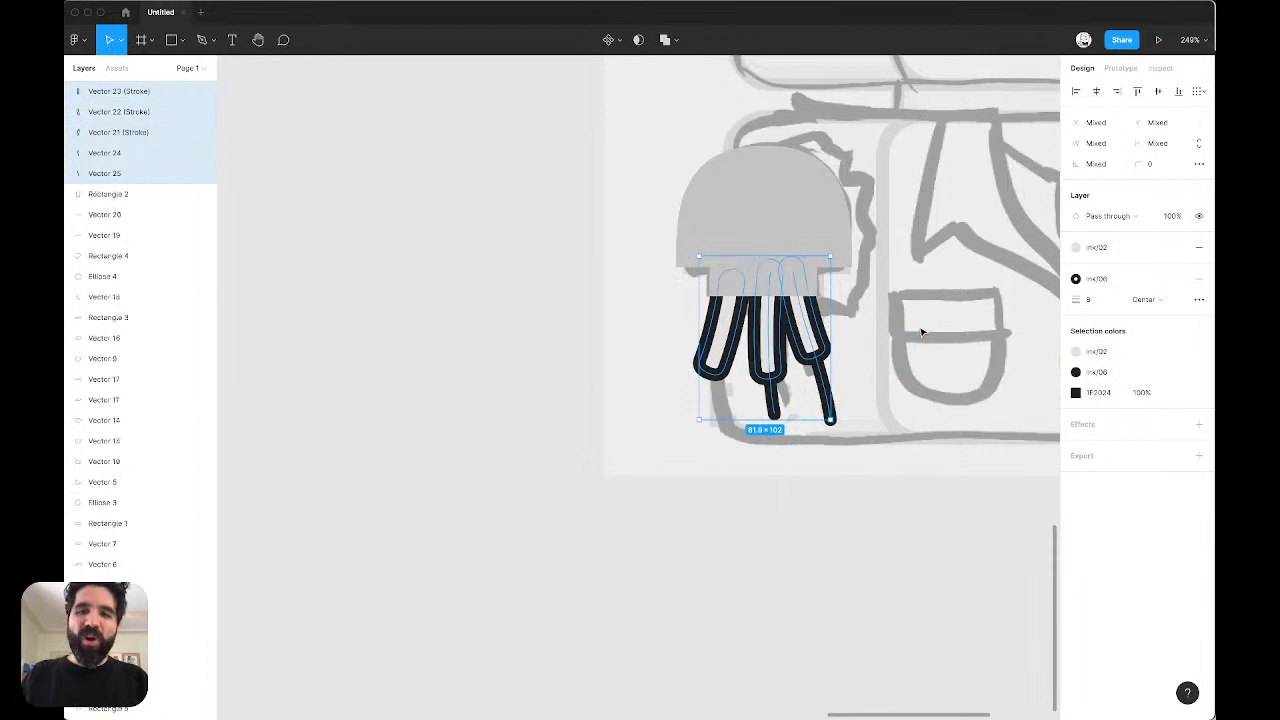
Step: Nudge the right thick strand and its thin extension 2 units to the left
scroll(877, 263, "up", 5)
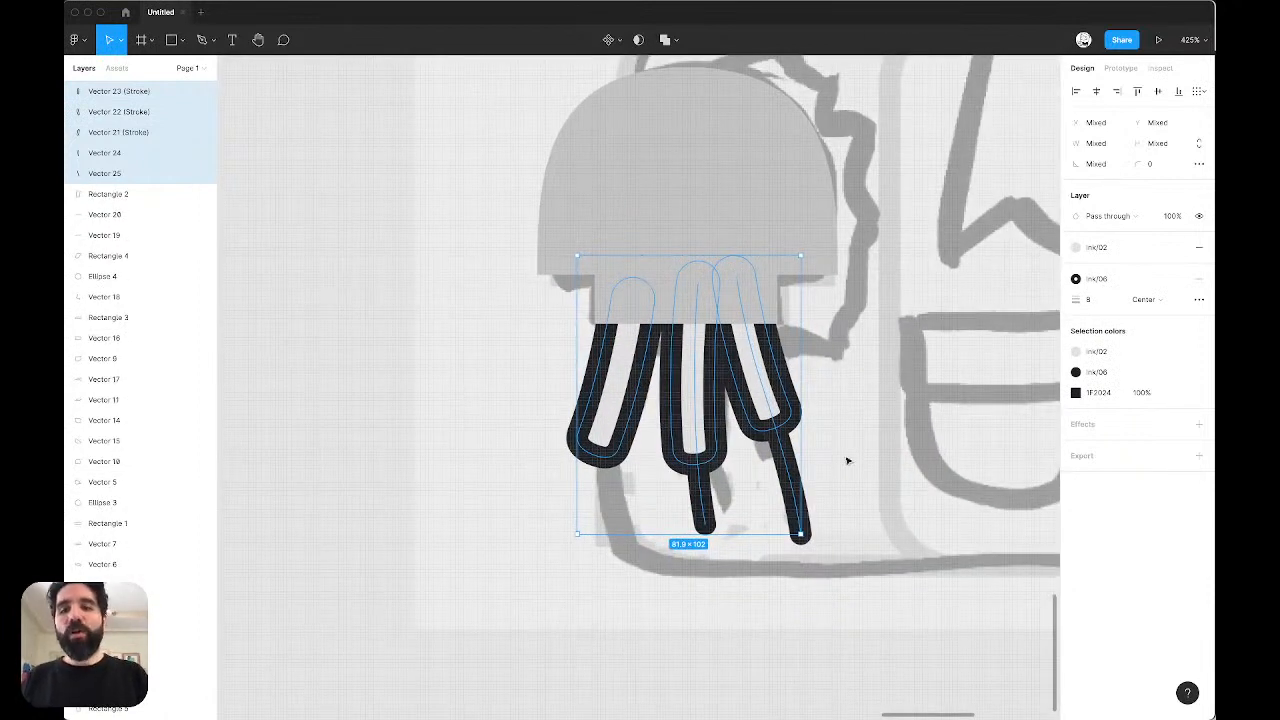
mouse_move(876, 392)
left_mouse_down()
mouse_move(758, 482)
mouse_move(766, 505)
mouse_move(773, 488)
left_mouse_up()
key("Left")
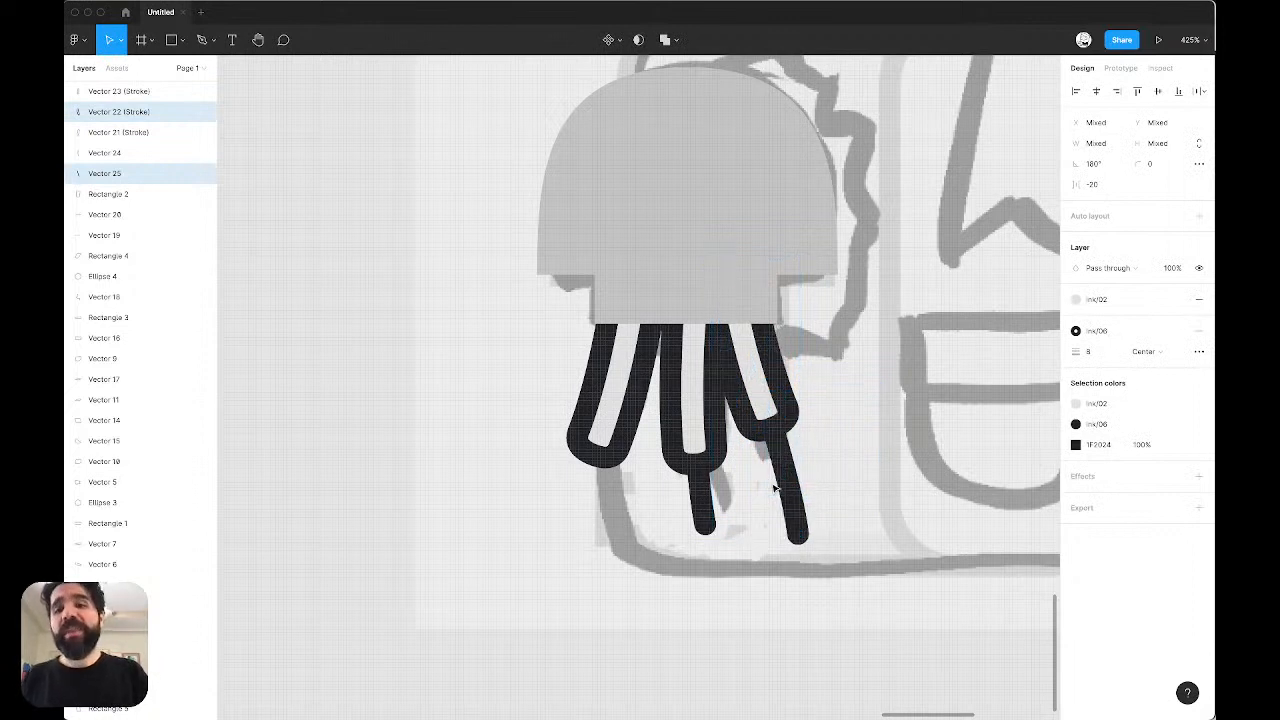
key("Left")
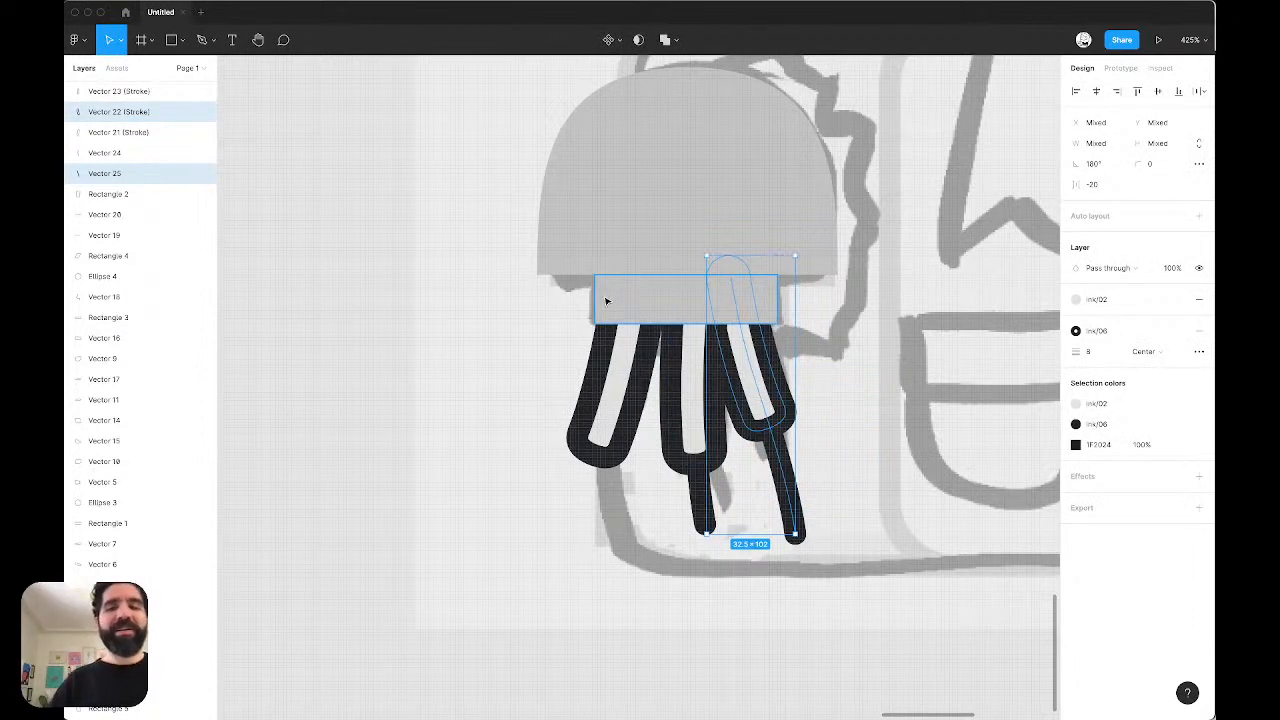
Step: Apply an Ink/06 style stroke to the small grey rectangle and to the dome above it
left_click(607, 300)
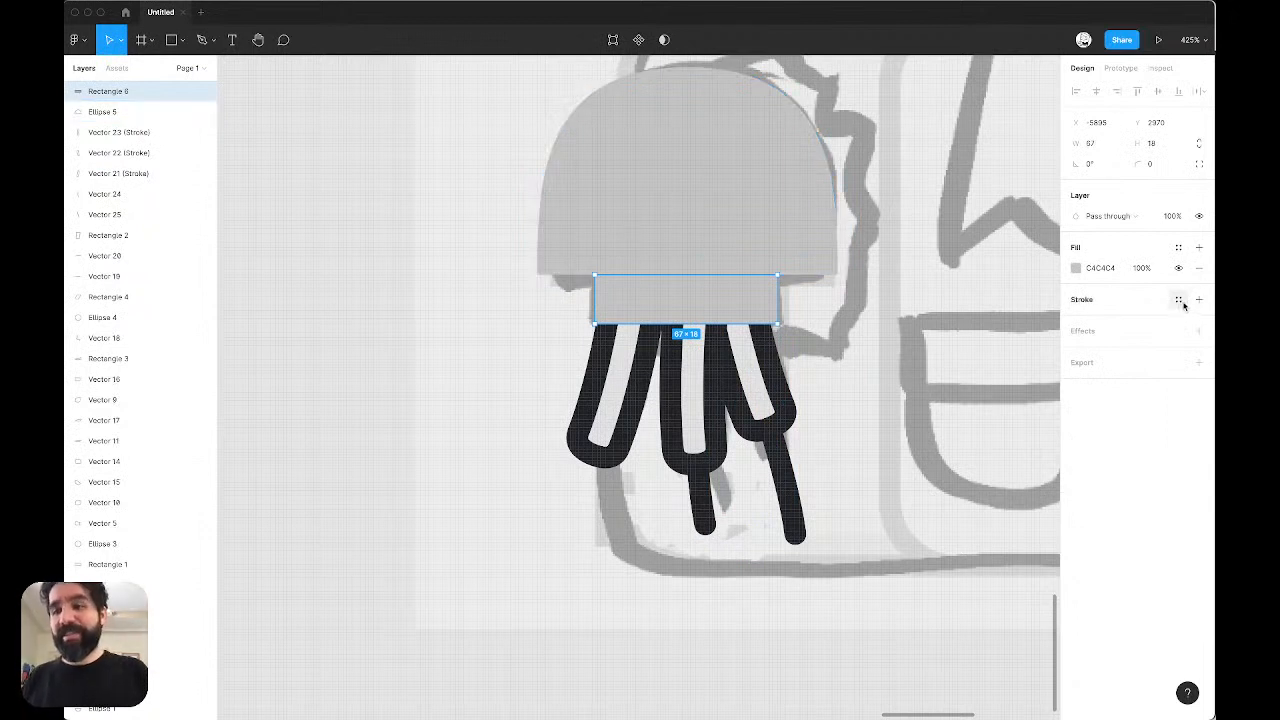
left_click(1179, 300)
left_click(1190, 425)
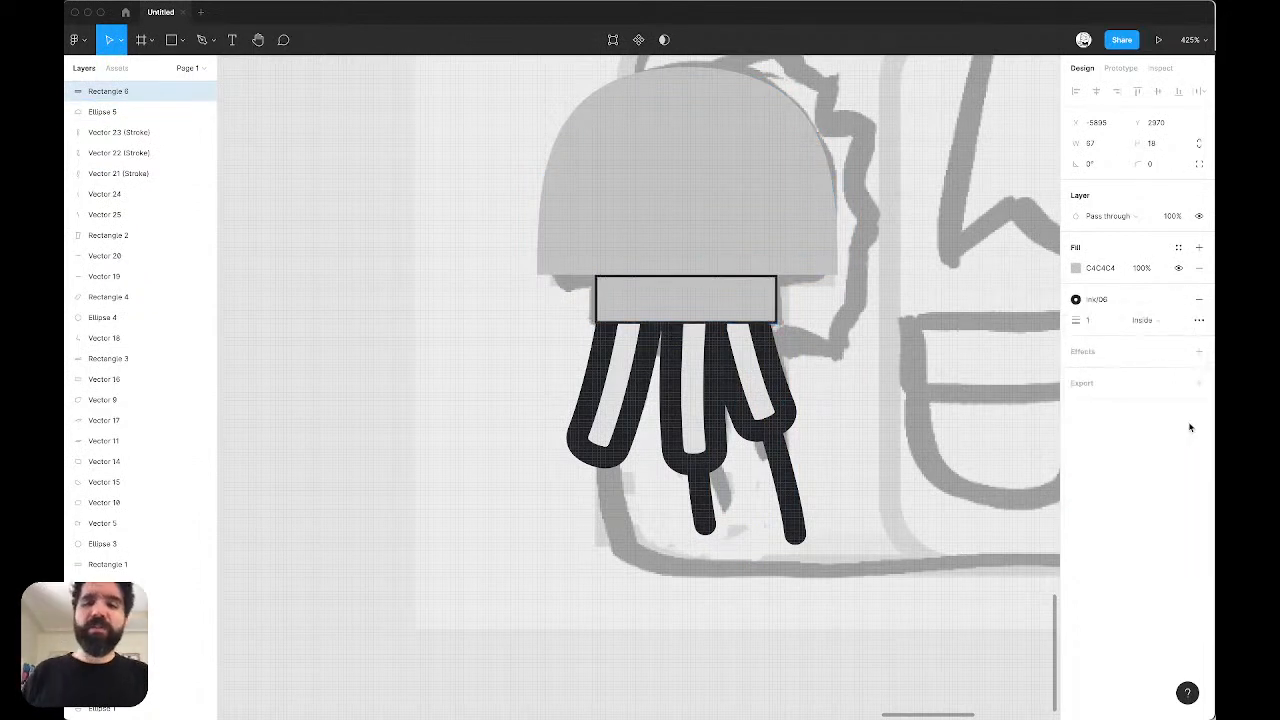
left_click(934, 289)
left_click(698, 201)
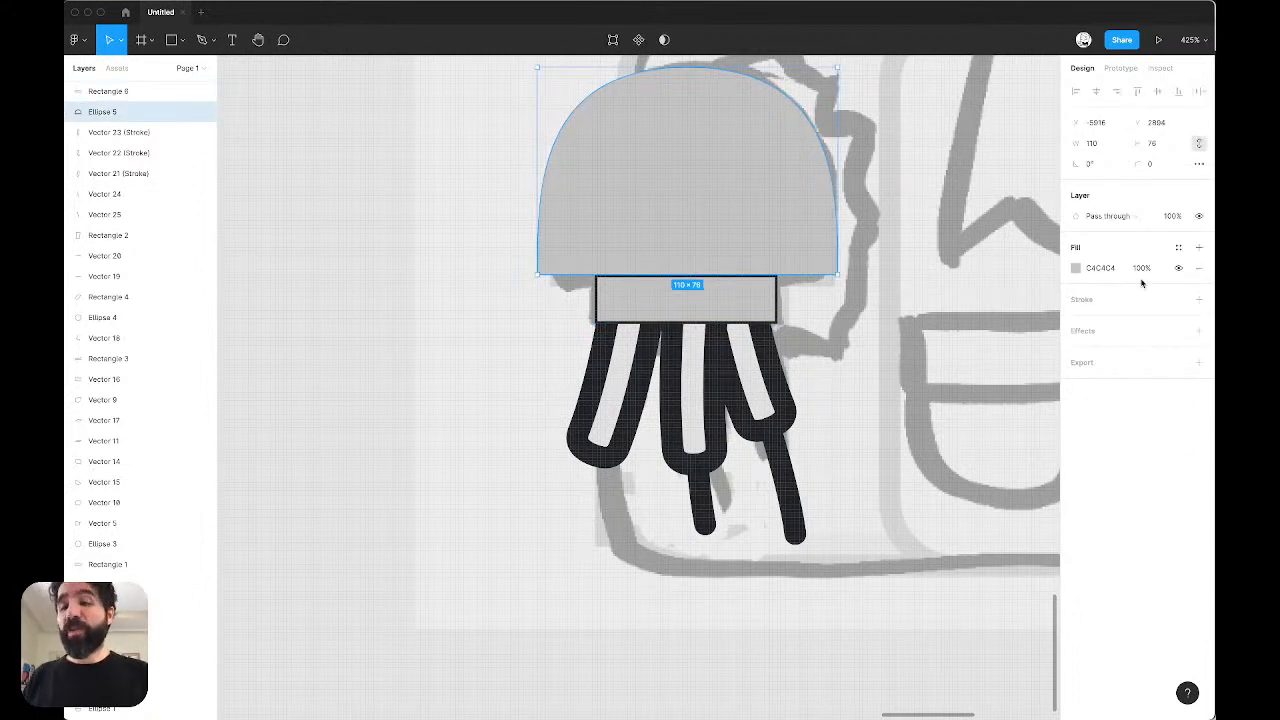
left_click(1179, 301)
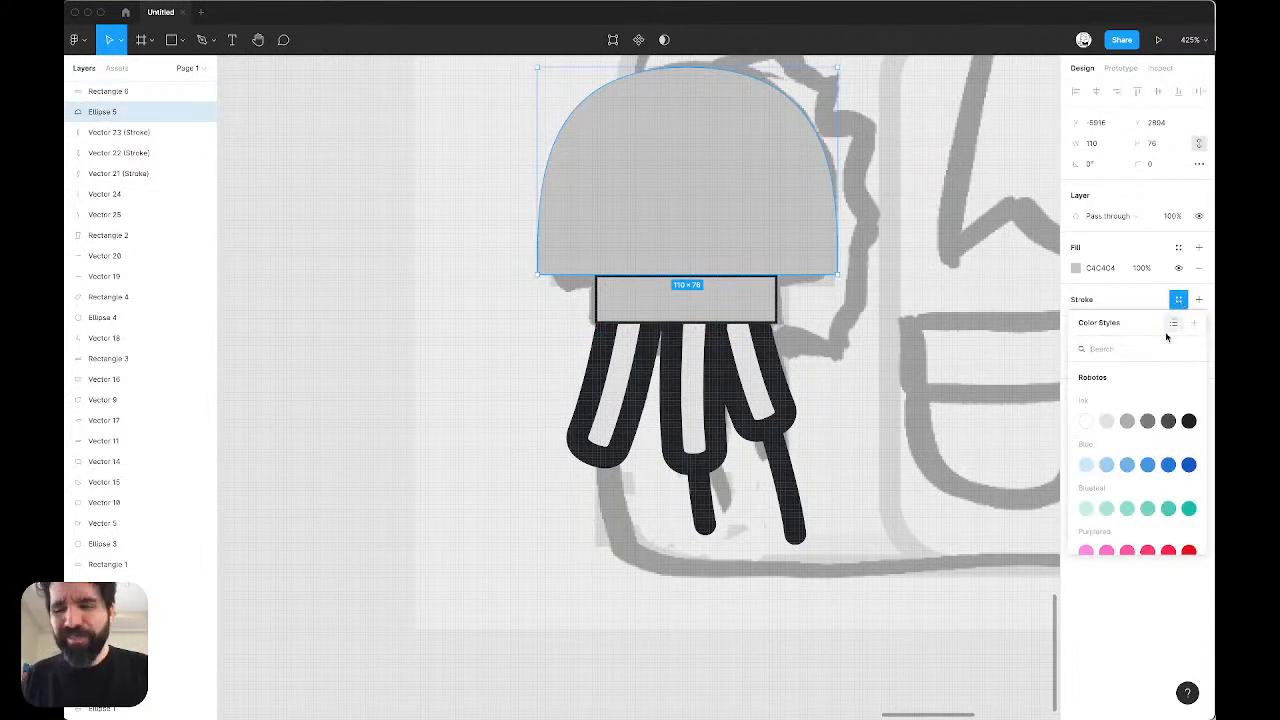
left_click(1192, 420)
left_click(945, 340)
Step: Examine the paths of the dome, rectangle and strands in outline view, and return to the normal view
scroll(945, 340, "right", 2)
left_click(683, 297)
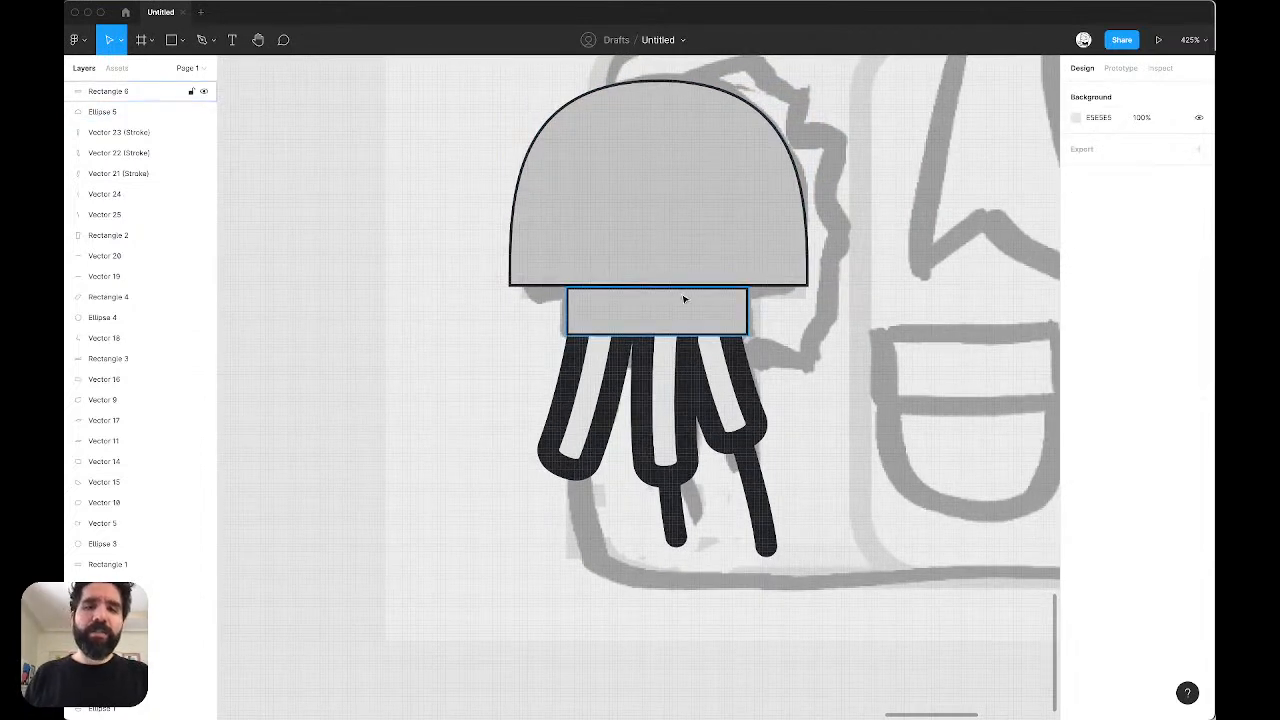
scroll(669, 226, "up", 5)
left_click(668, 208)
key("super+y")
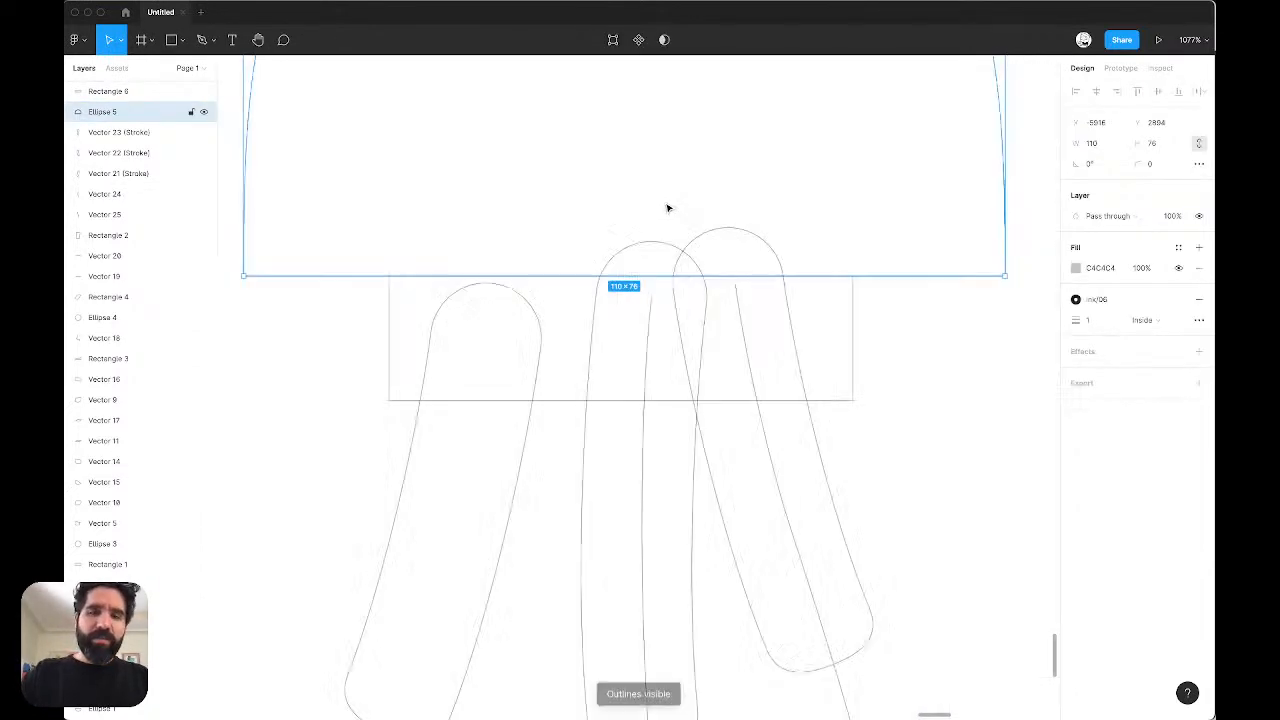
key("Escape")
scroll(717, 151, "down", 6)
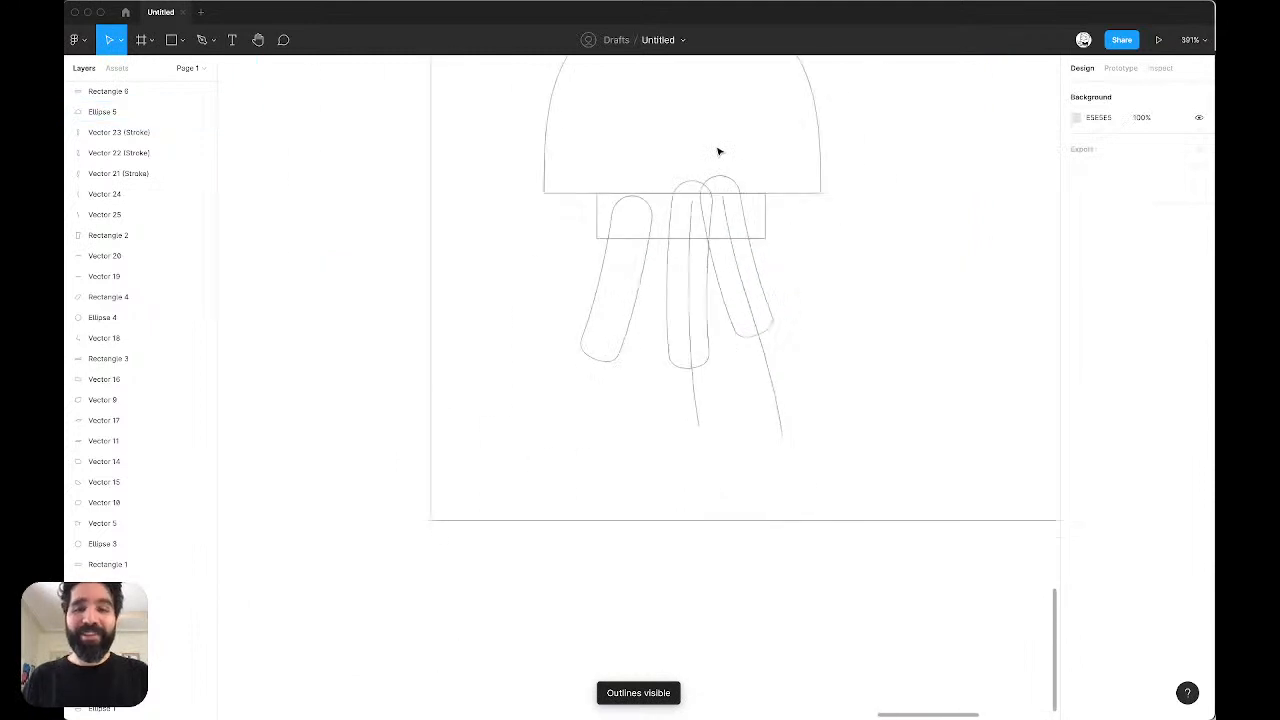
key("super+y")
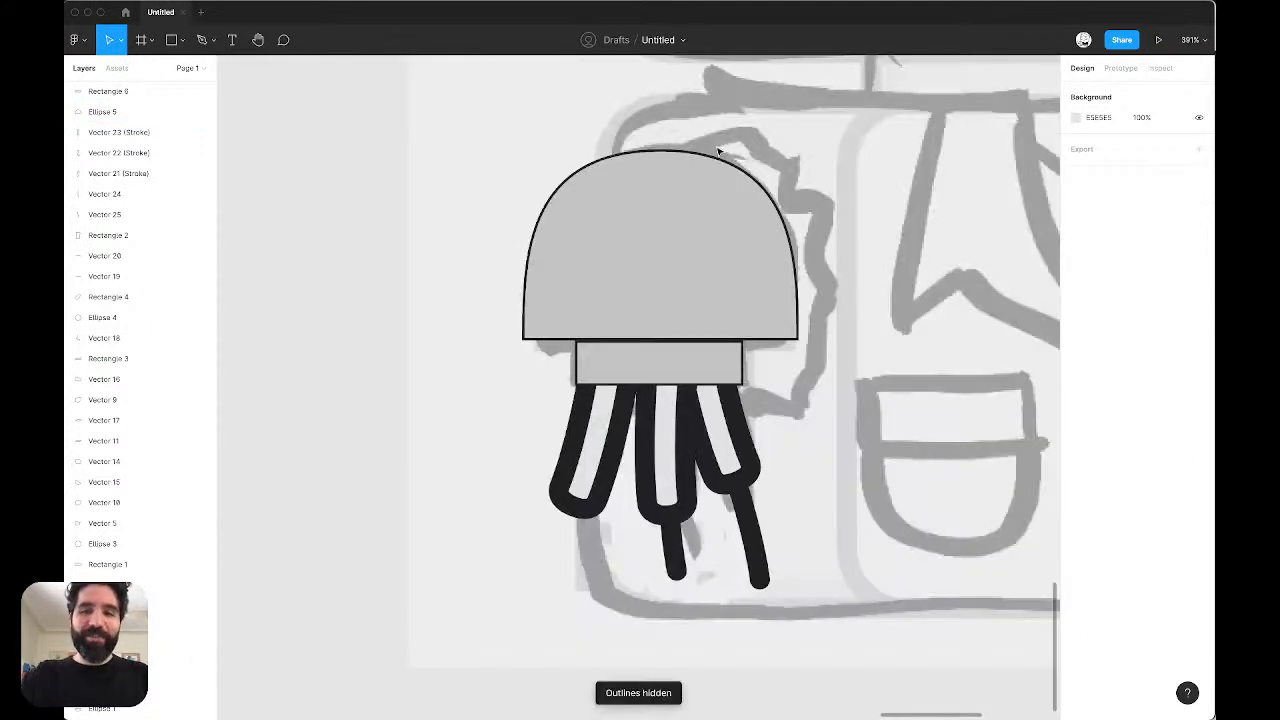
Step: Set the strokes of the dome and the rectangle to Center alignment with a weight of 8
left_click(657, 291)
left_click(600, 376, "shift")
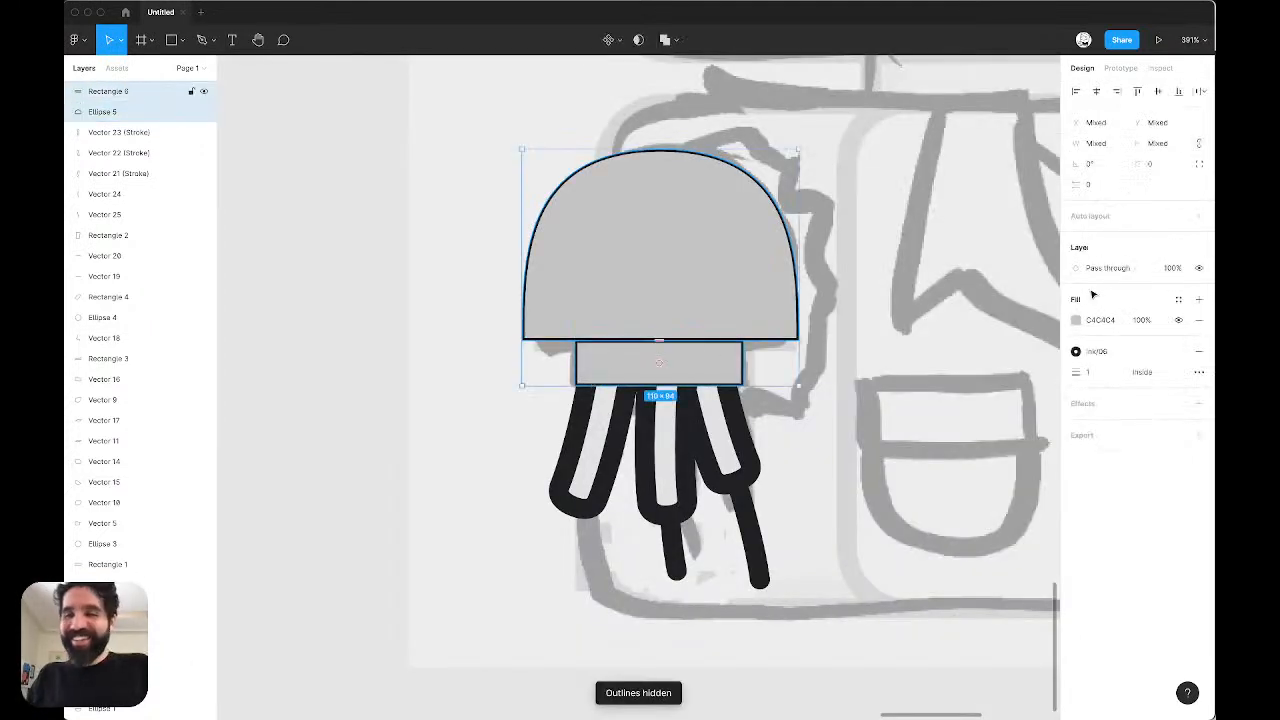
left_click(1142, 372)
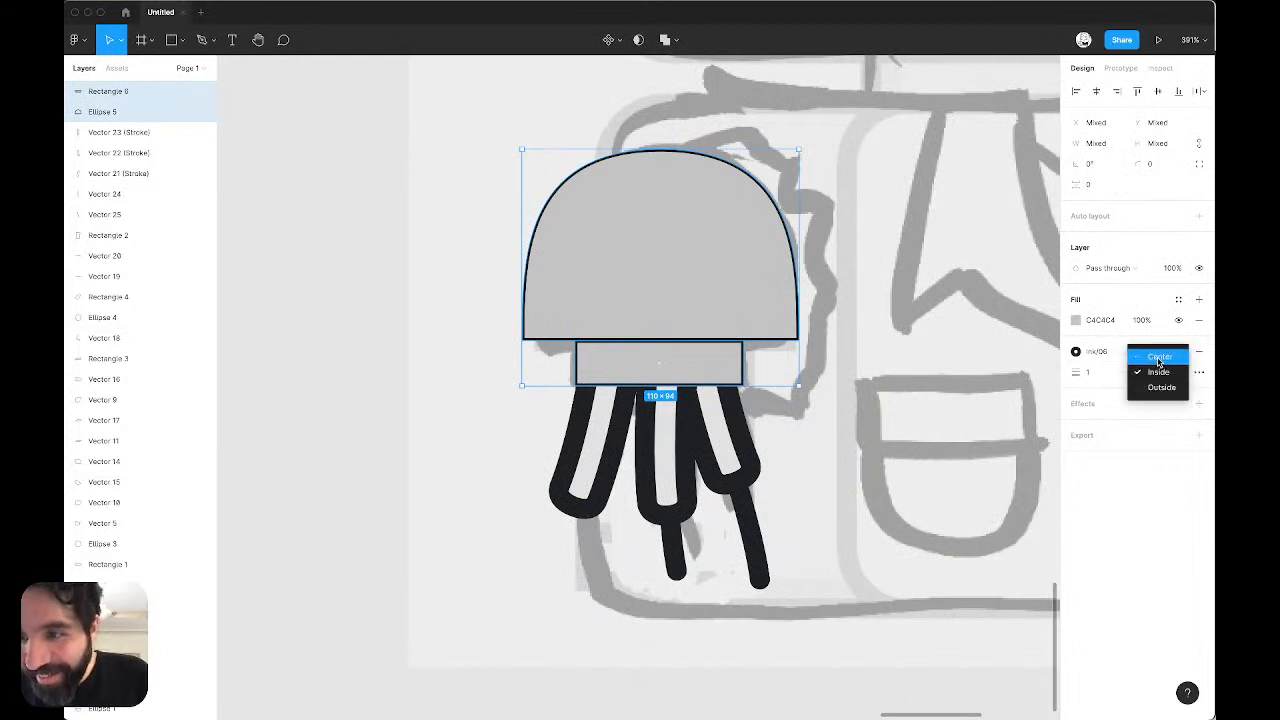
left_click(1159, 358)
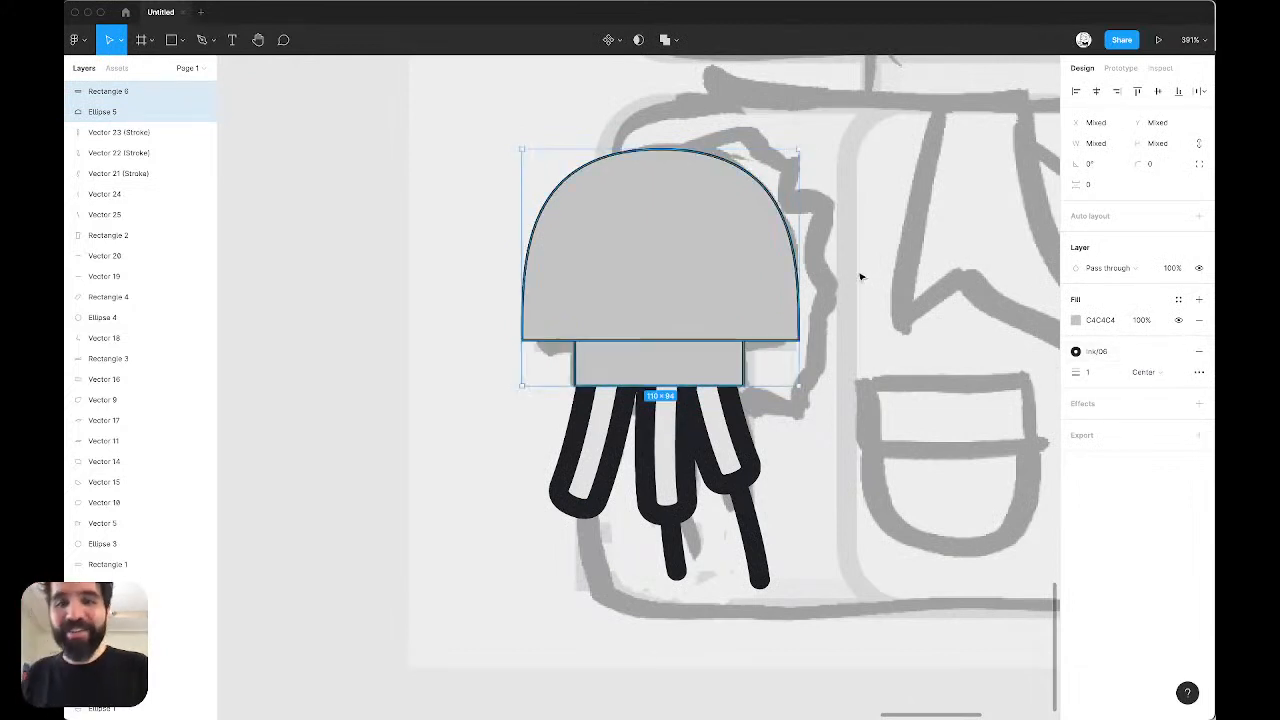
left_click(1095, 374)
type("8")
key("Return")
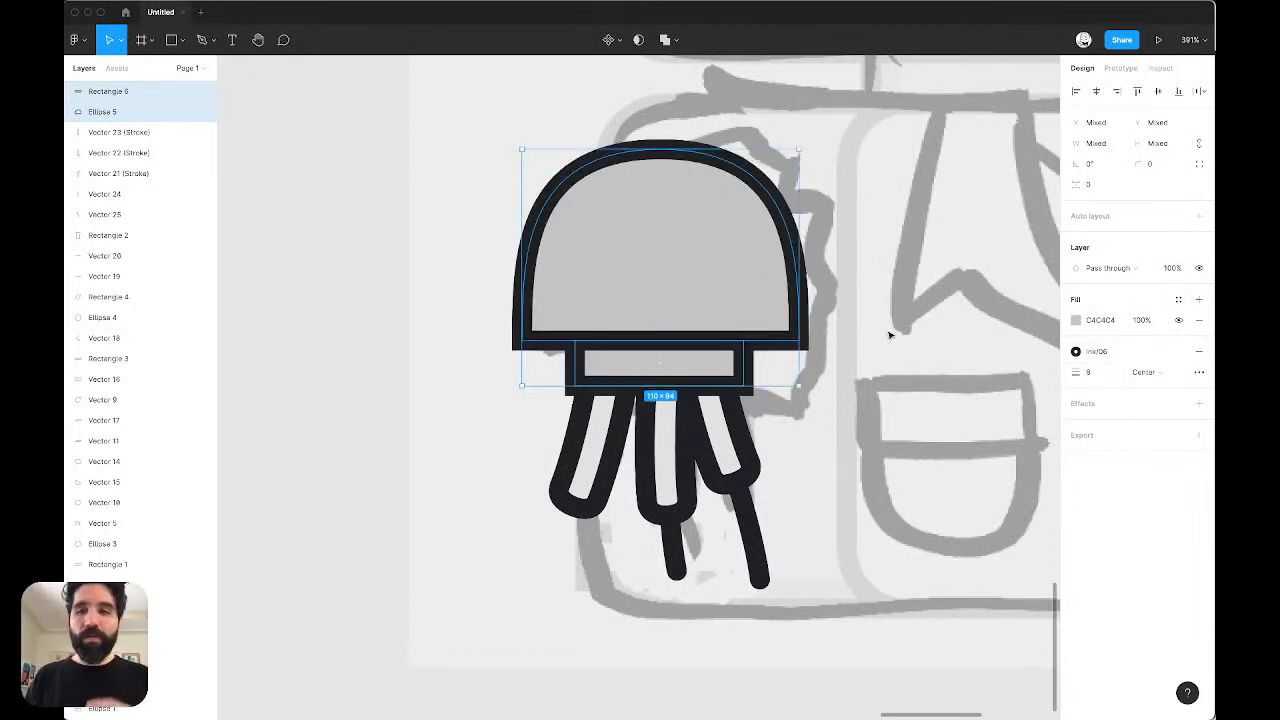
scroll(885, 332, "down", 2)
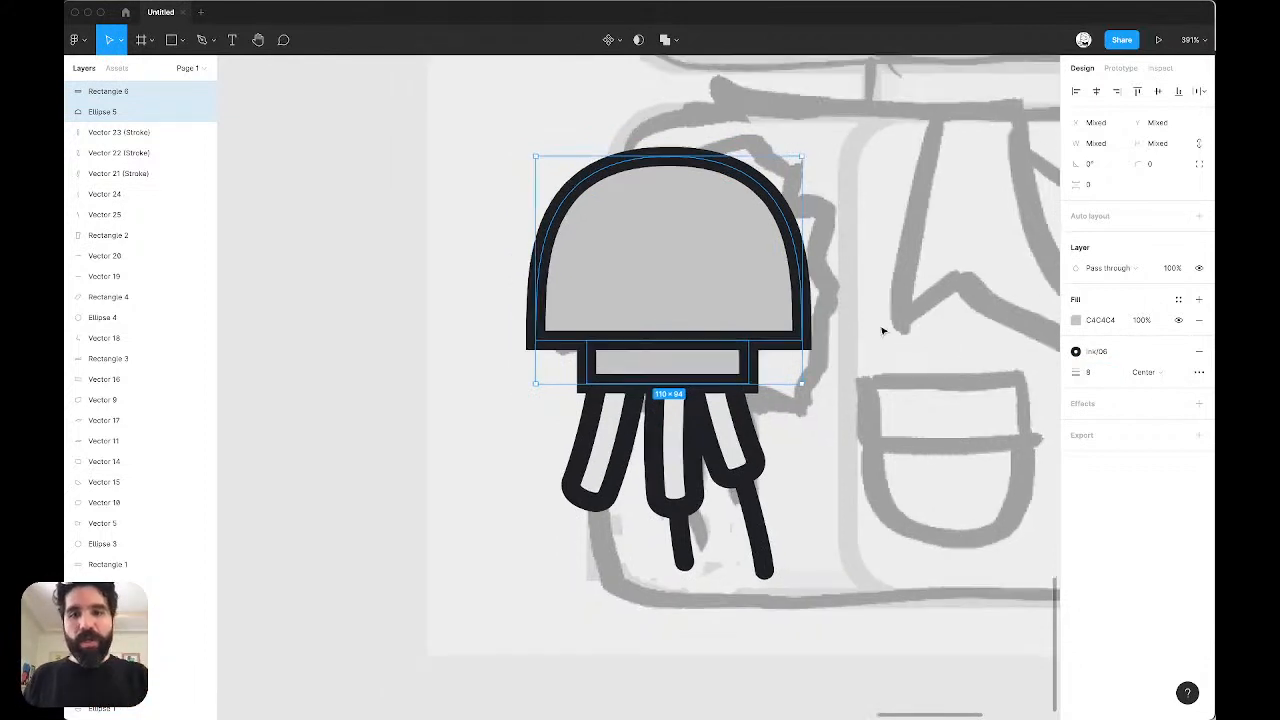
Step: Give all the dome, rectangle and strand strokes round joins and round end points
left_click_drag(906, 178, 476, 688)
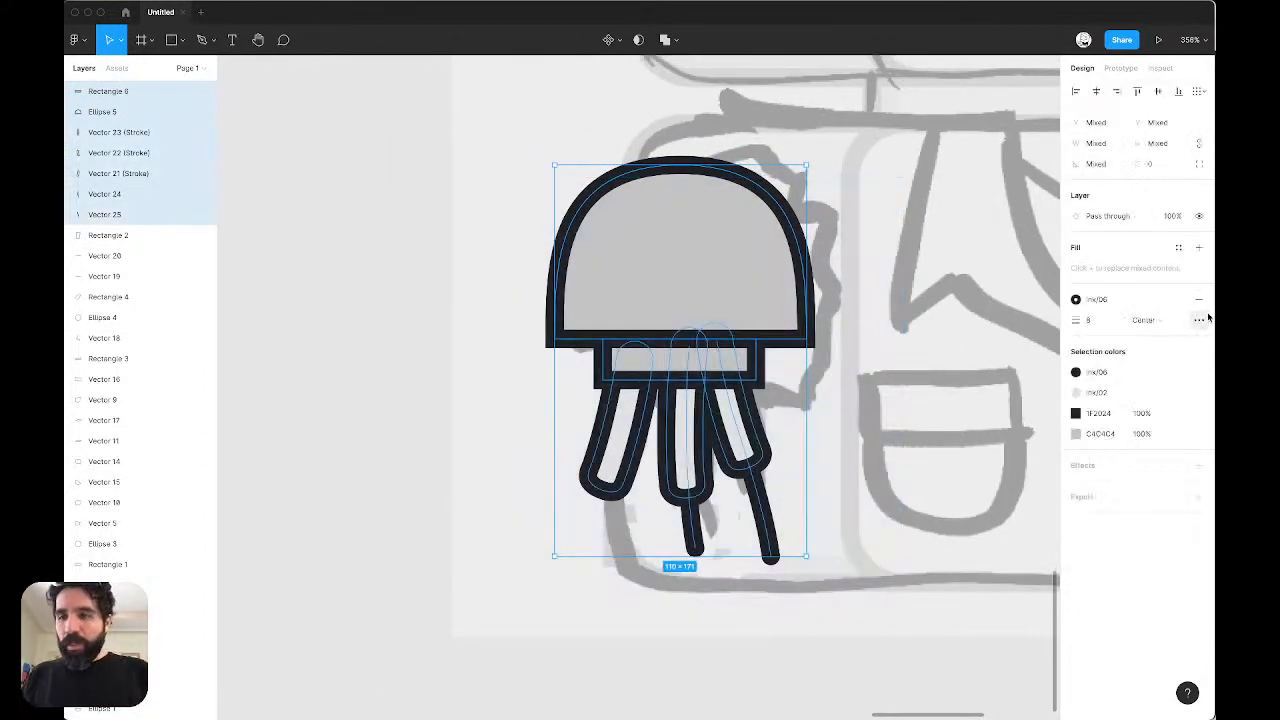
left_click(1199, 320)
left_click(1046, 415)
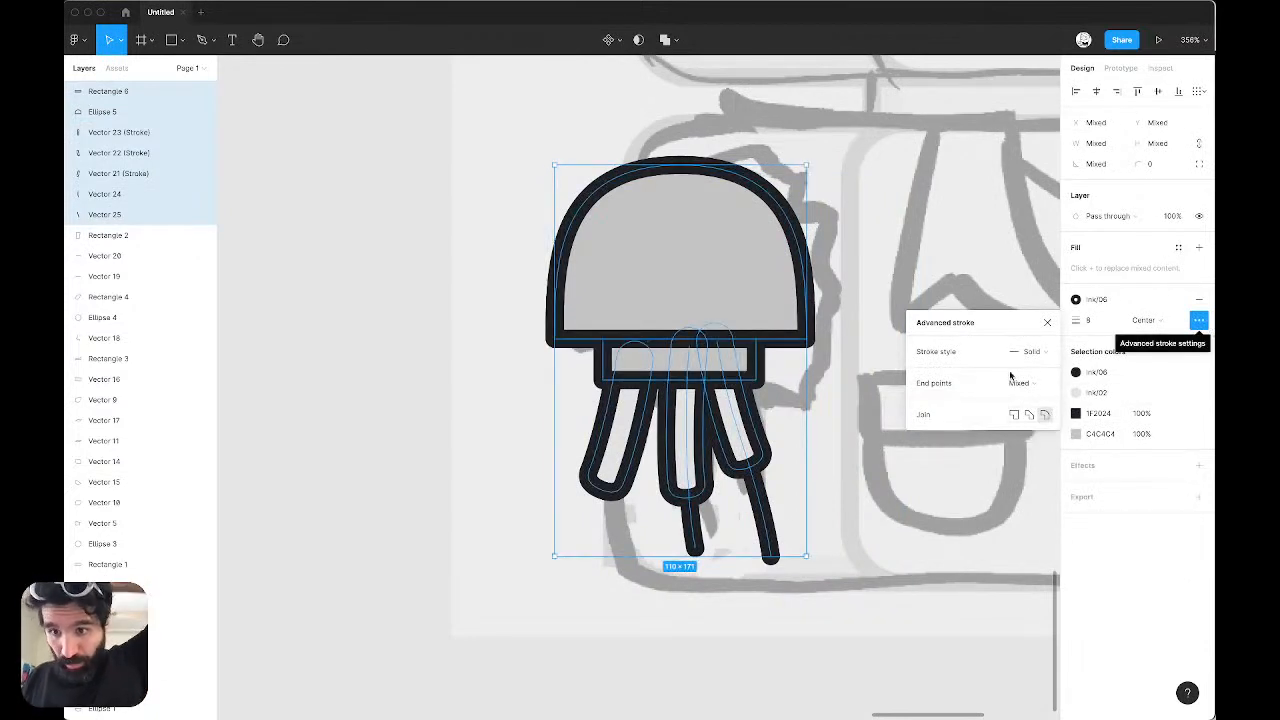
left_click(1044, 382)
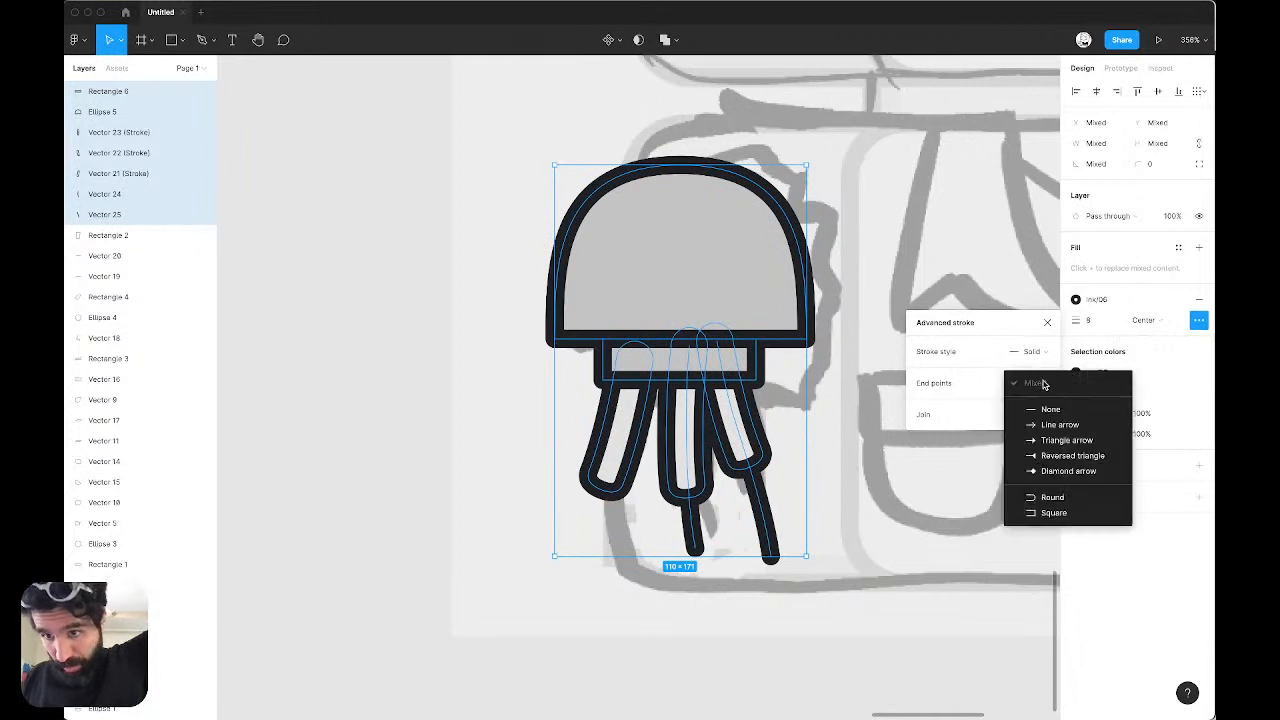
left_click(1032, 494)
left_click(907, 594)
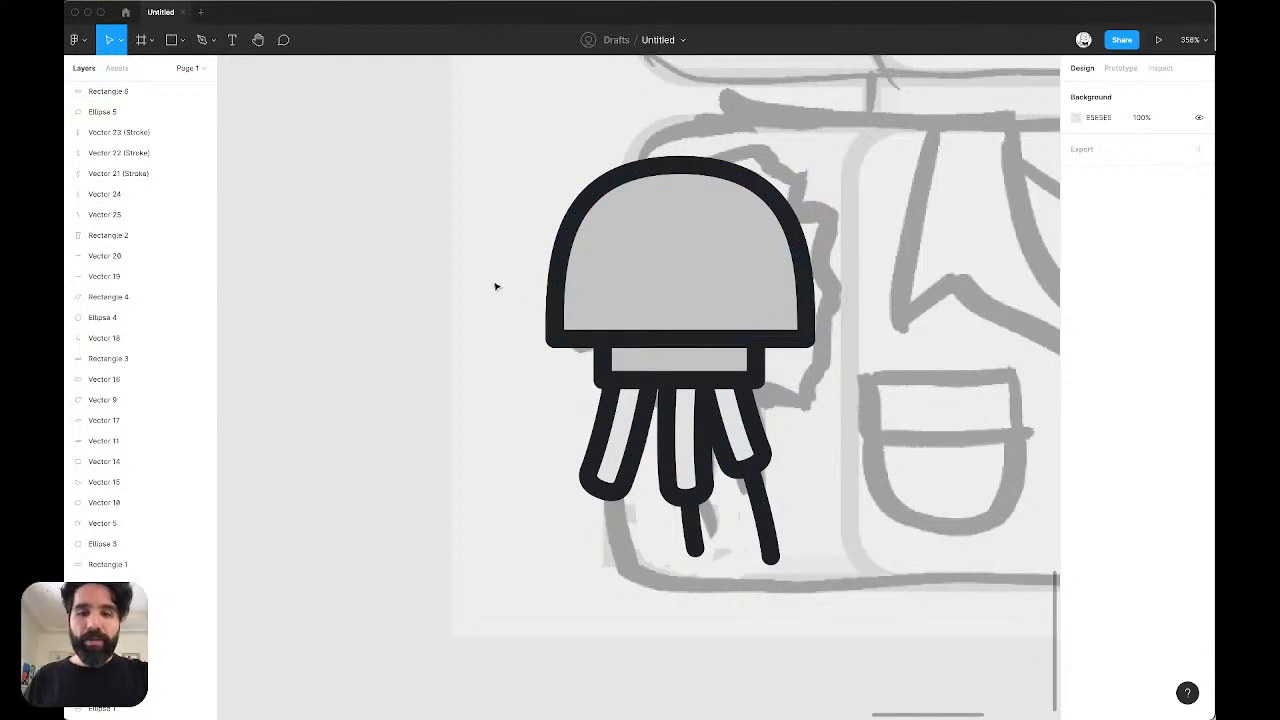
Step: Move the whole jellyfish figure slightly to the right over the sketch
key("shift+1")
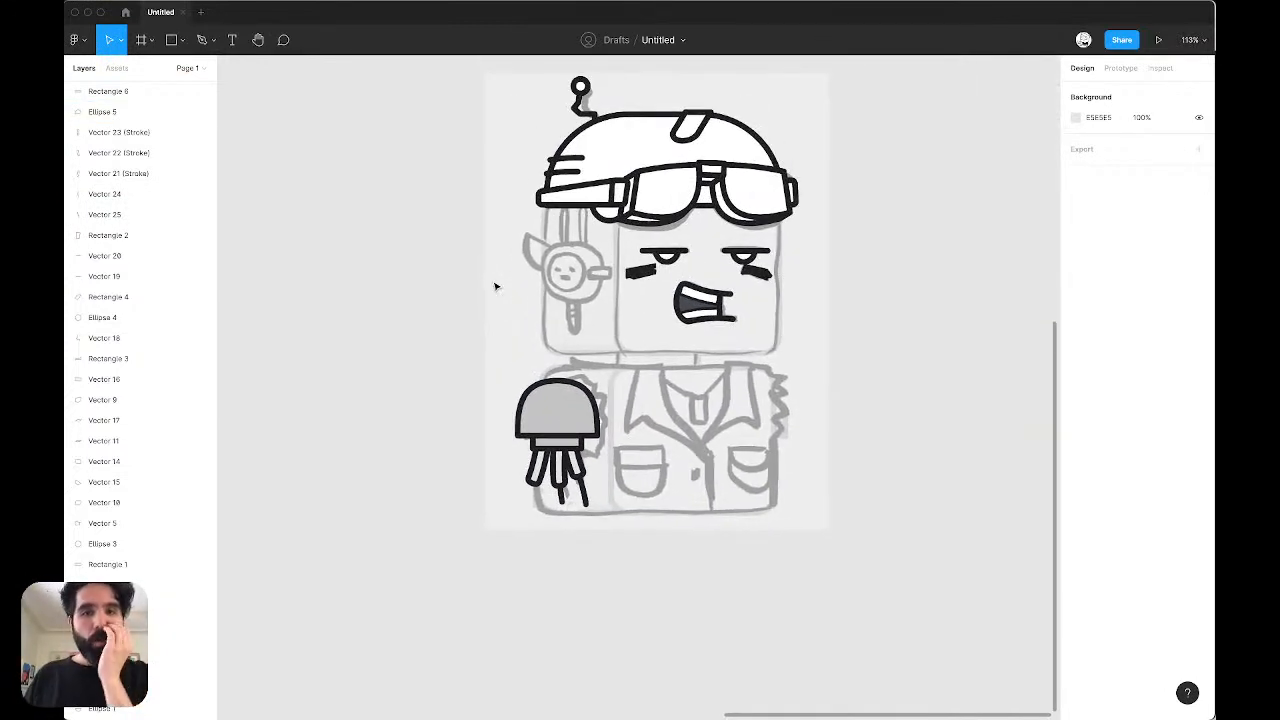
scroll(690, 262, "up", 5)
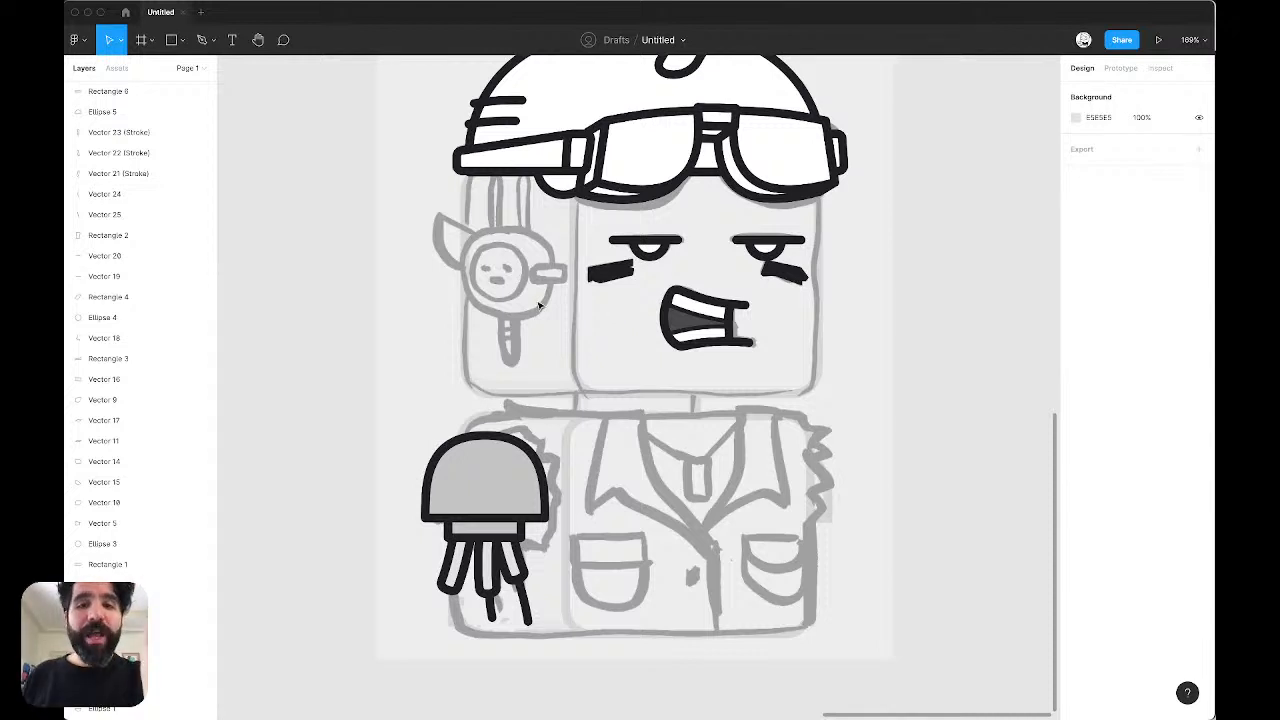
scroll(538, 303, "down", 5)
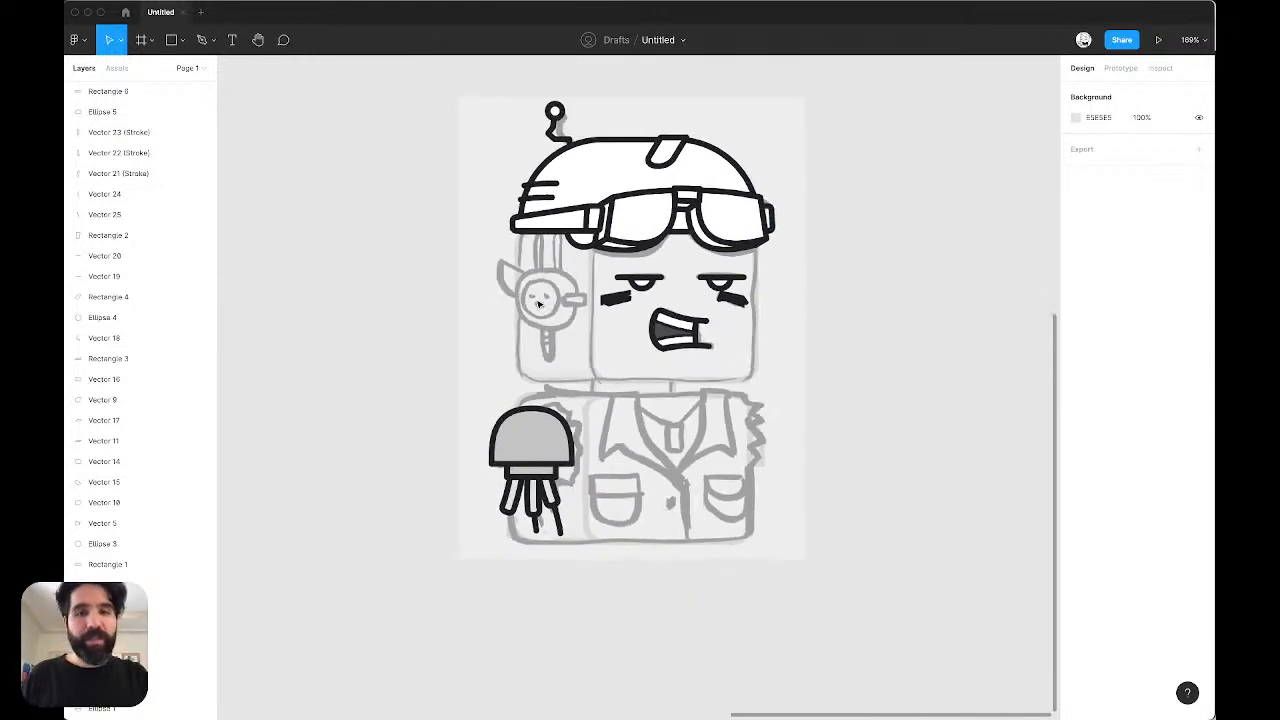
left_click_drag(426, 442, 566, 586)
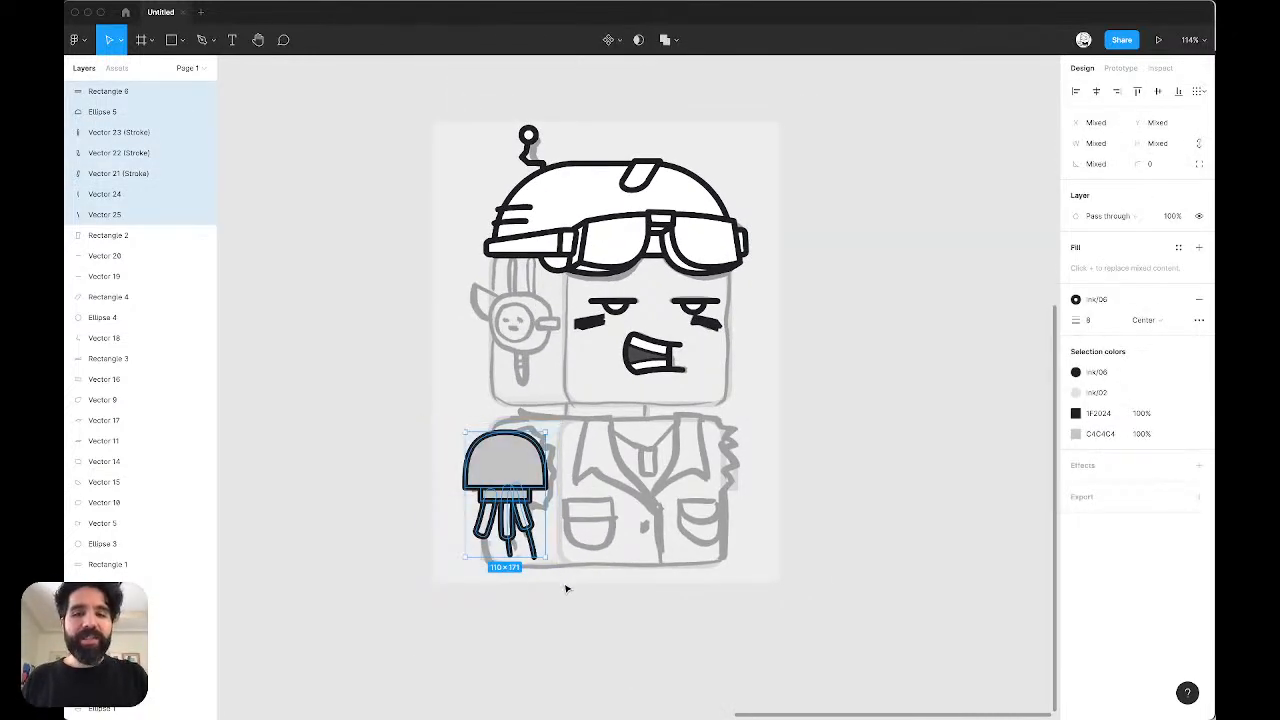
key("Right")
key("Right")
key("Right")
key("Right")
key("Right")
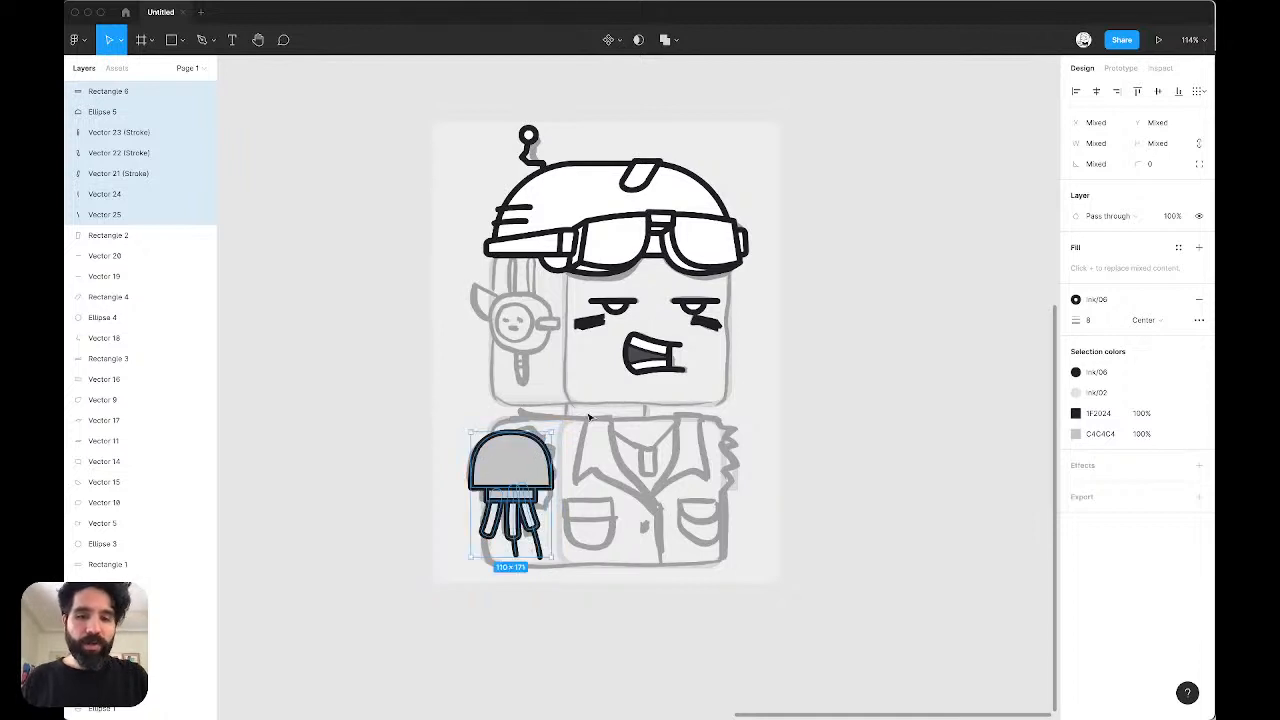
left_click(591, 417)
Step: Narrow the dome of the jellyfish figure to a width of 102
scroll(507, 433, "up", 5)
left_click(476, 475)
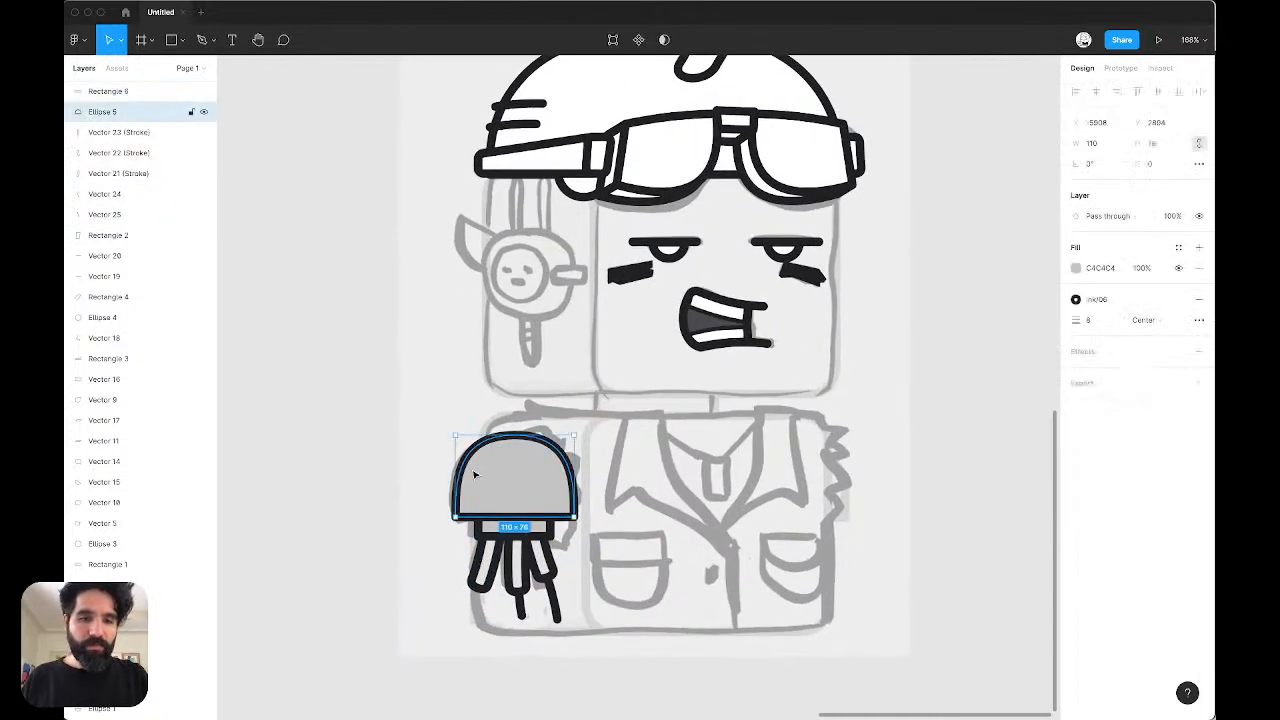
left_click(475, 475)
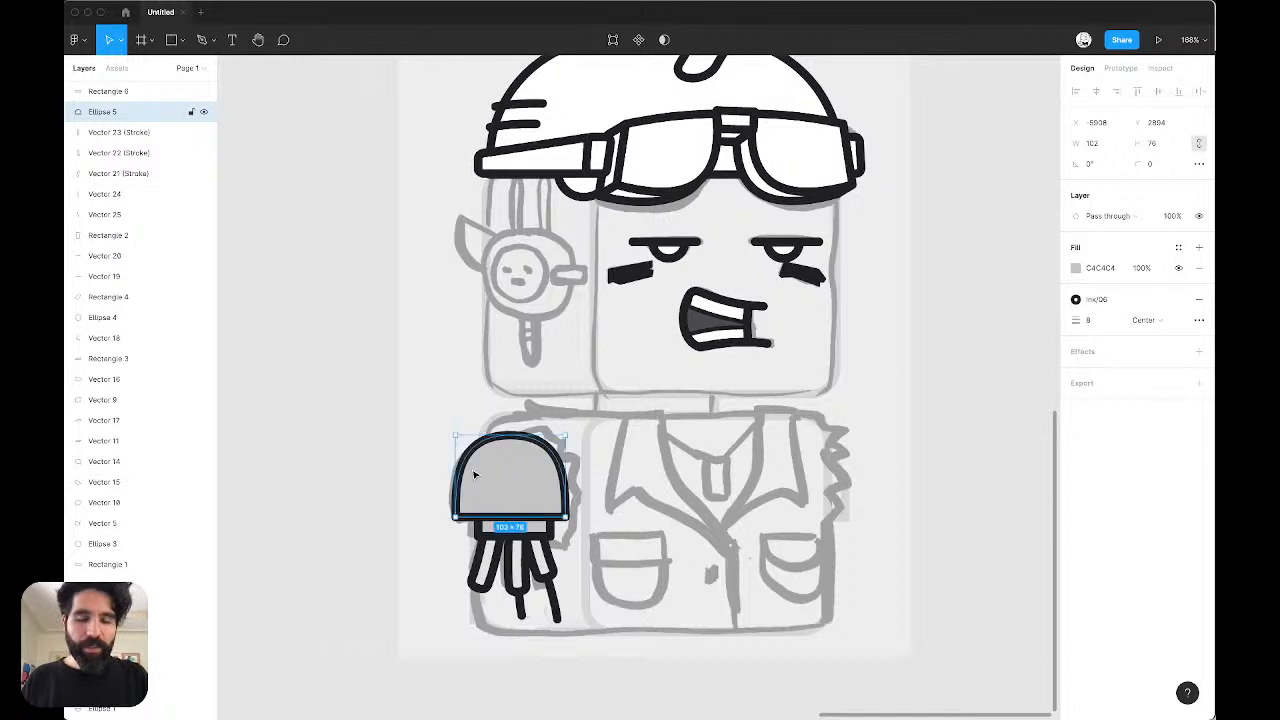
Step: Center the dome and the small rectangle horizontally on each other, and nudge both 2 units to the right
scroll(515, 540, "up", 5)
left_click(515, 540)
left_click(491, 371, "shift")
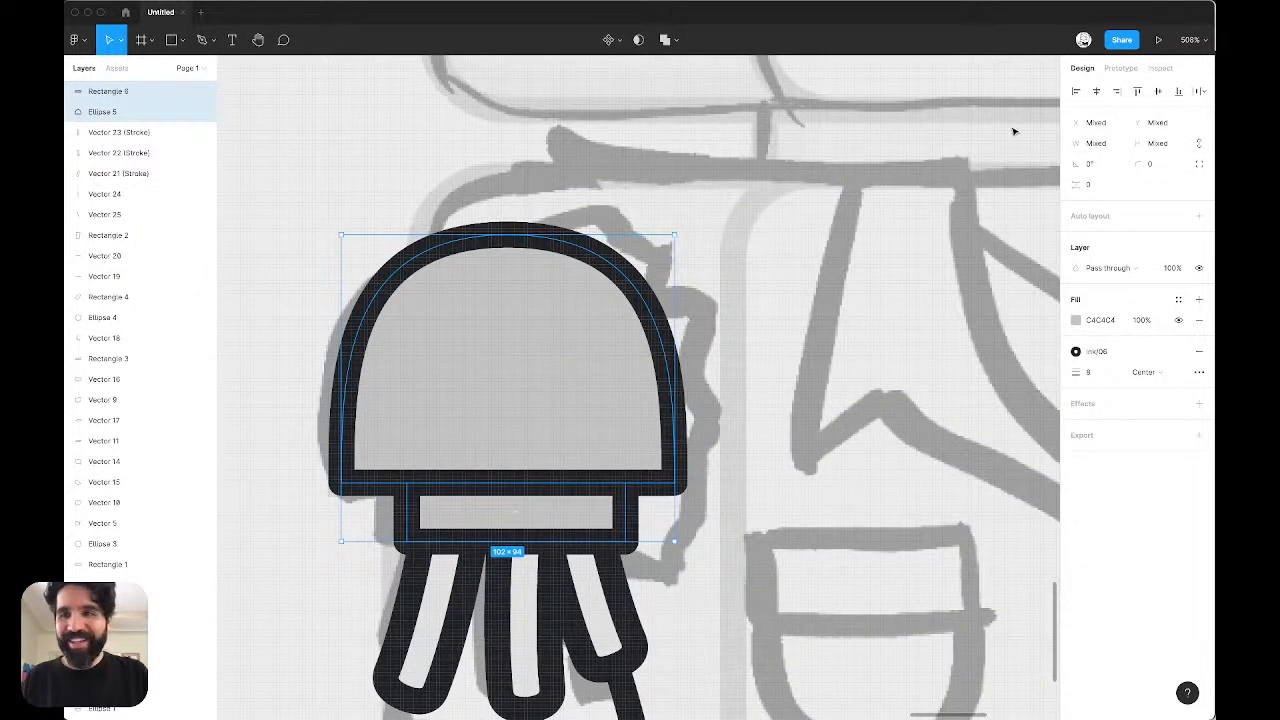
left_click(1095, 93)
key("Right")
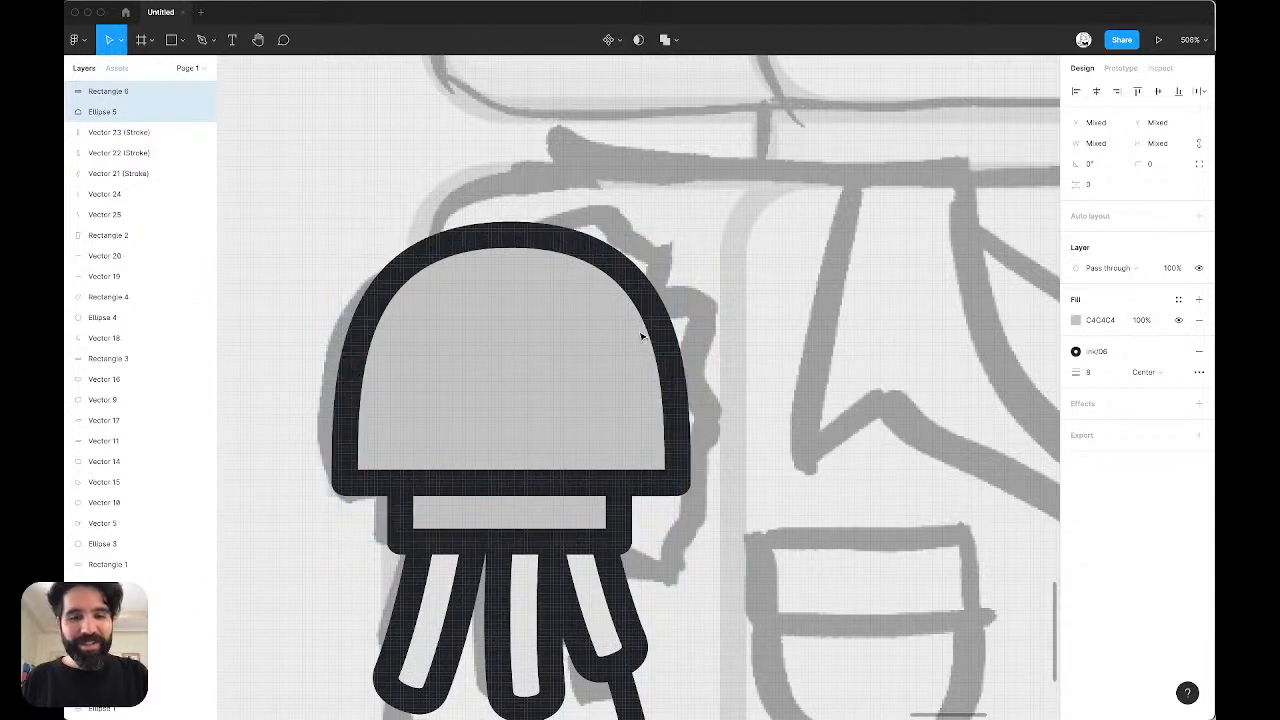
key("Right")
left_click(757, 309)
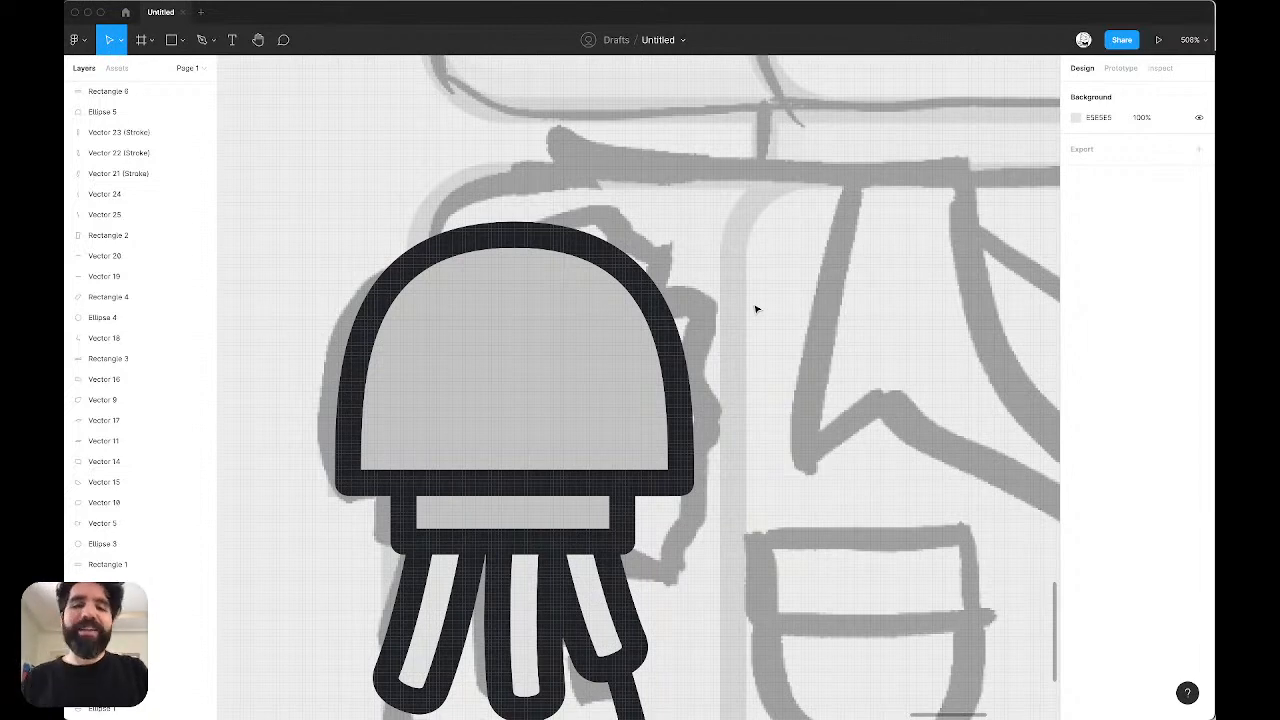
Step: Examine the dome's top anchor point and its curve handles, and compare the shape with the whole character
scroll(757, 309, "down", 5)
scroll(803, 286, "right", 1)
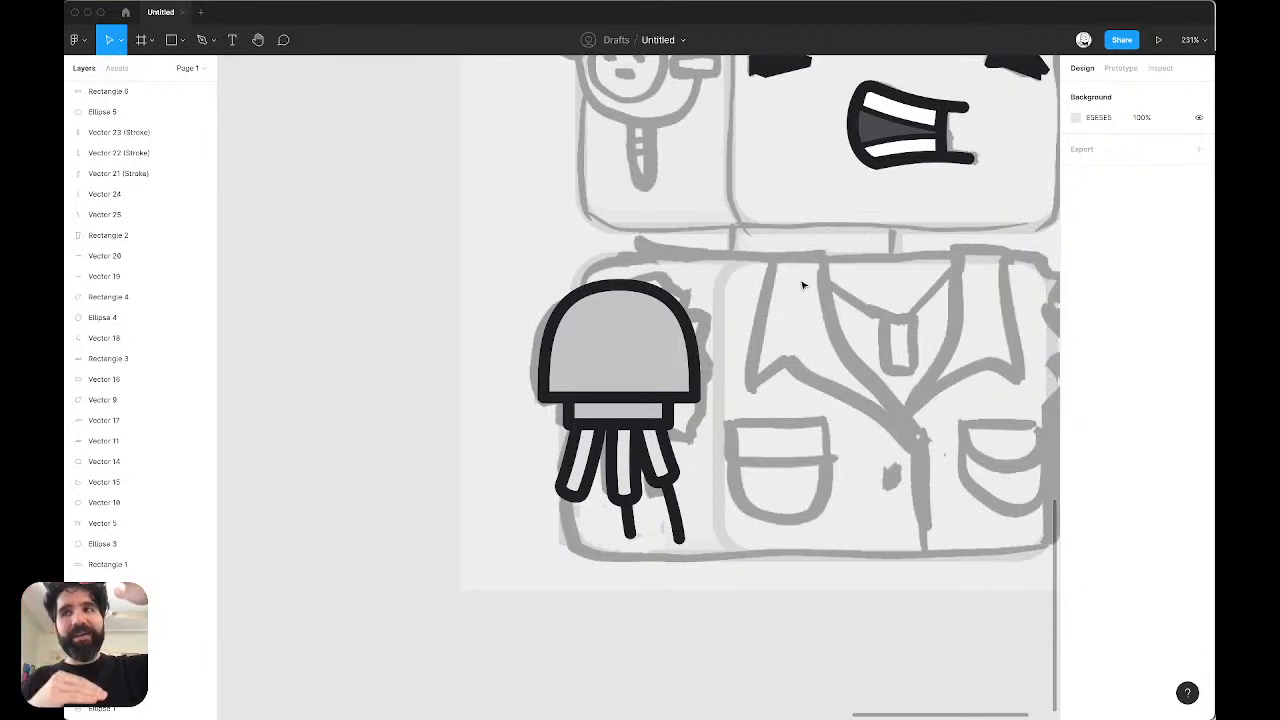
left_click(617, 375)
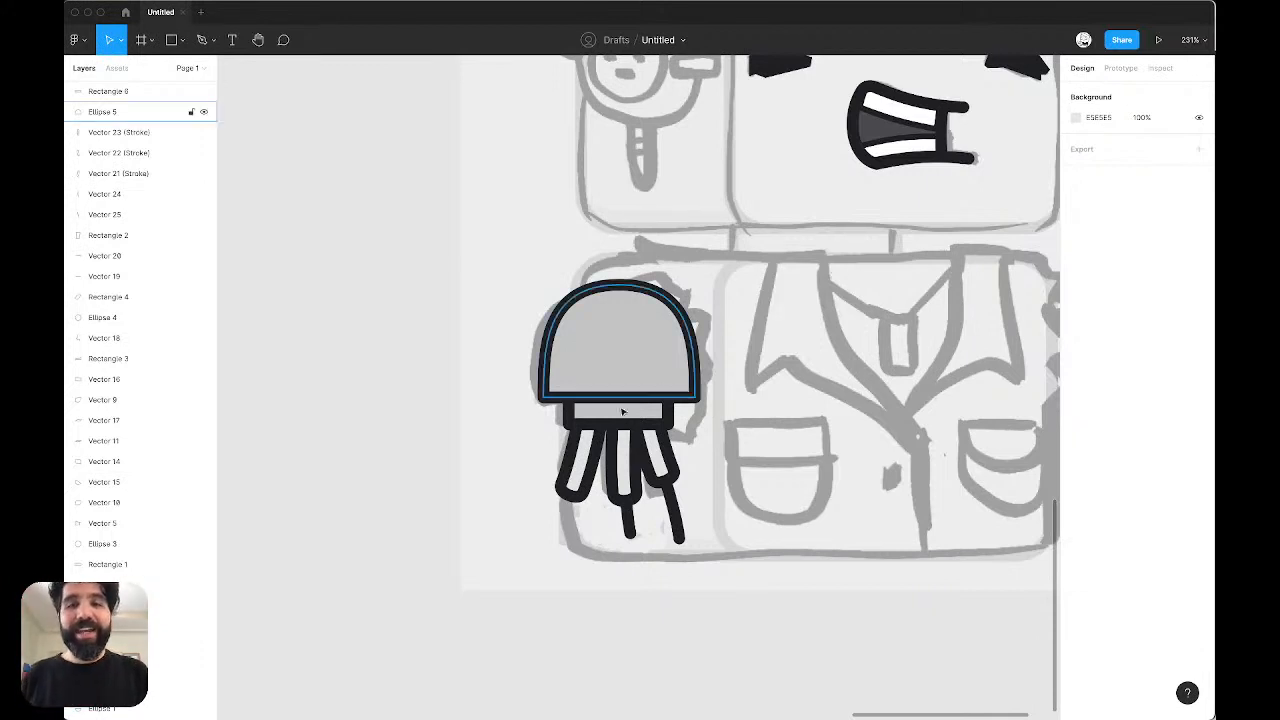
double_click(617, 378)
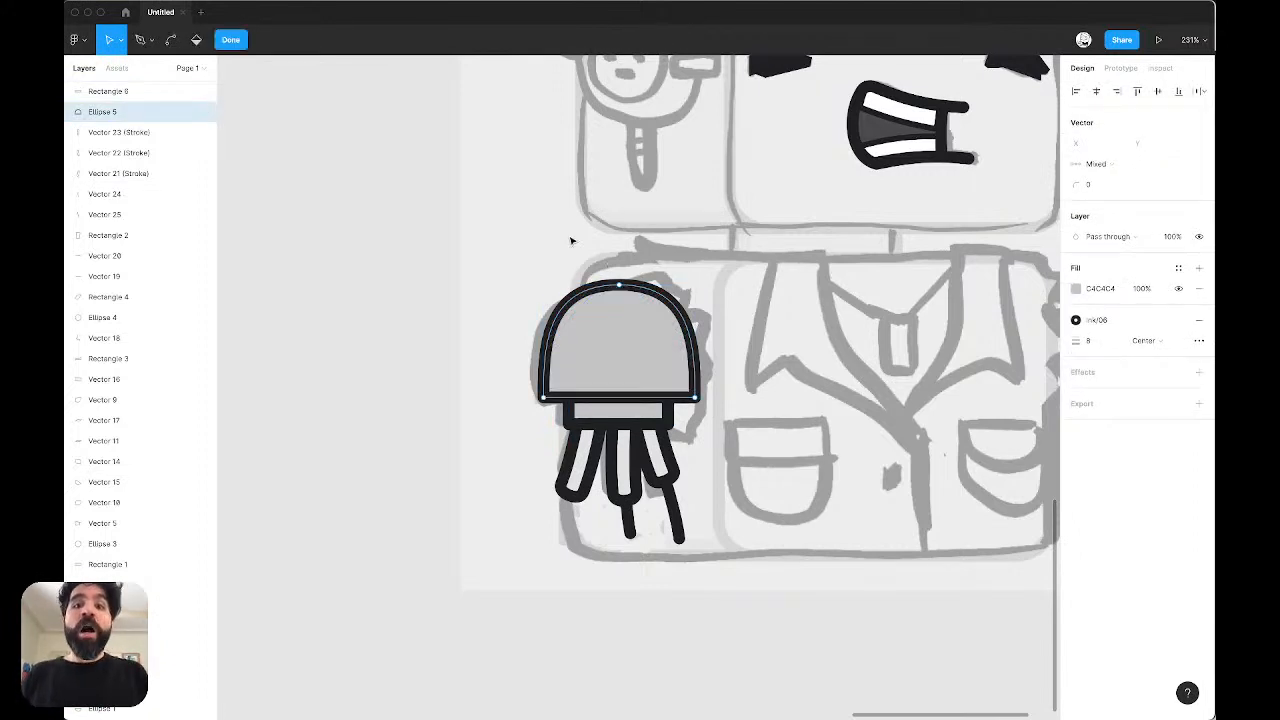
left_click_drag(573, 240, 671, 331)
scroll(598, 289, "up", 5)
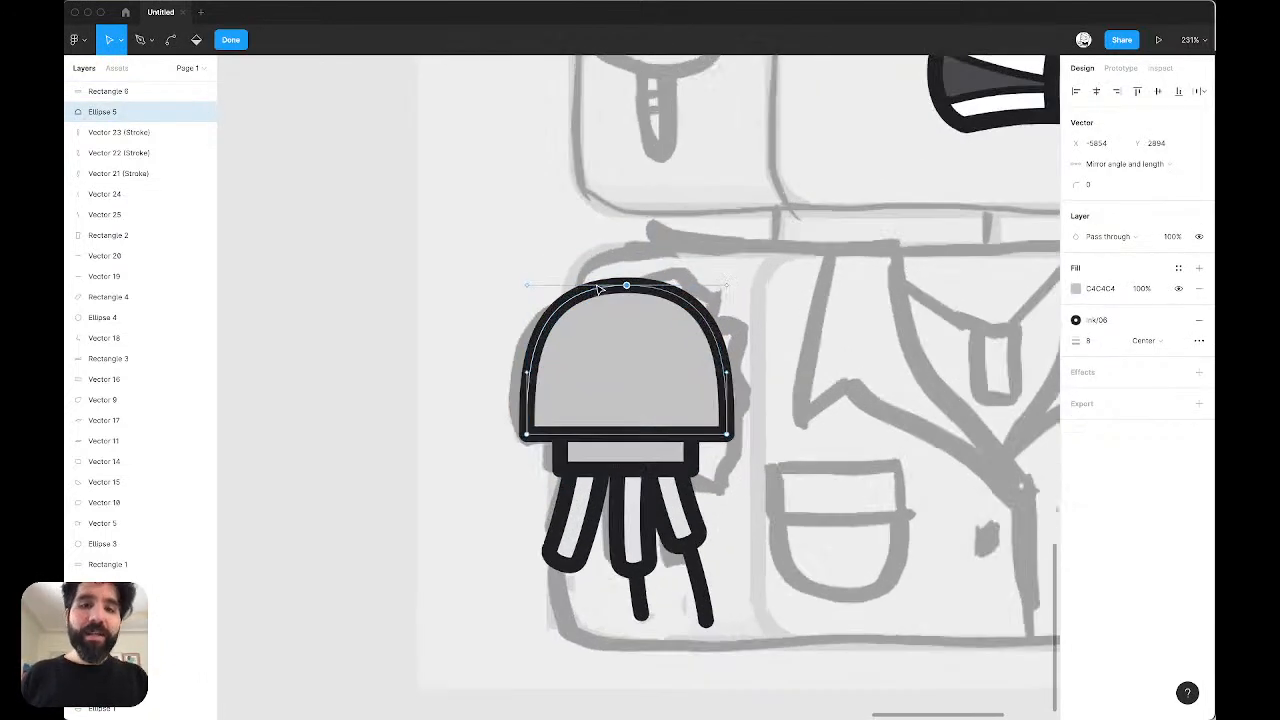
key("Escape")
scroll(598, 289, "down", 5)
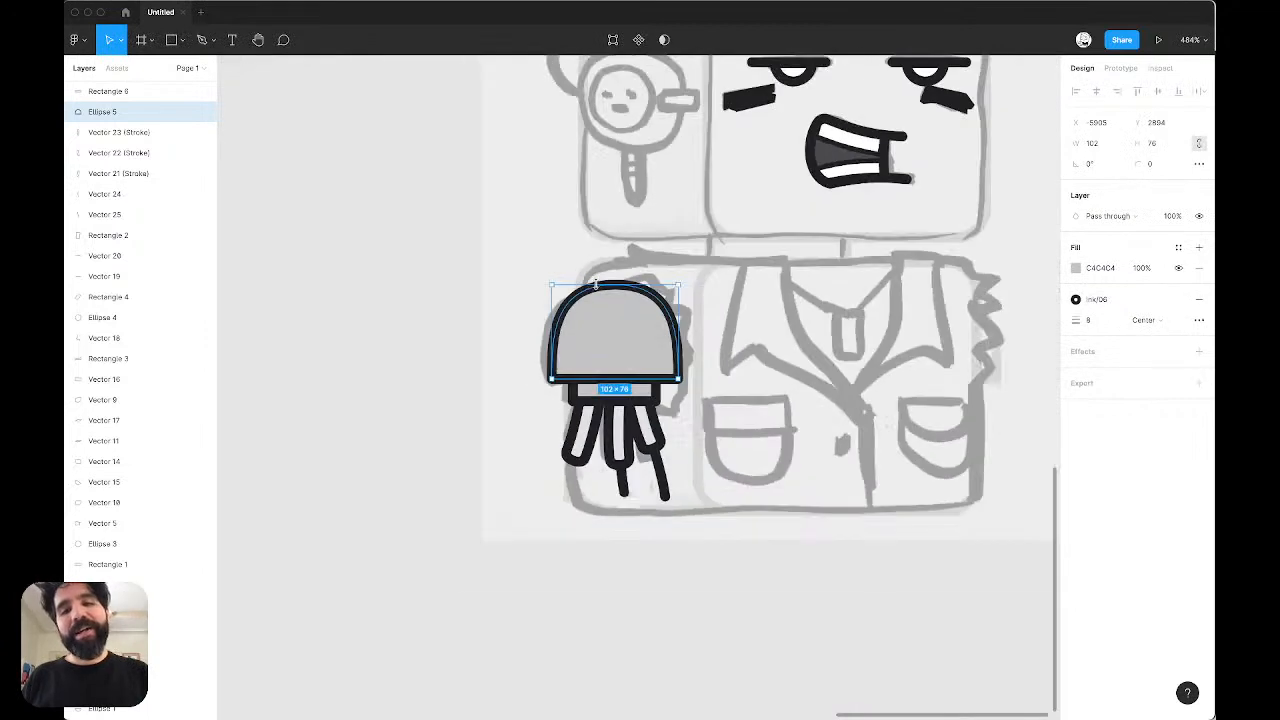
key("Escape")
scroll(641, 248, "down", 3)
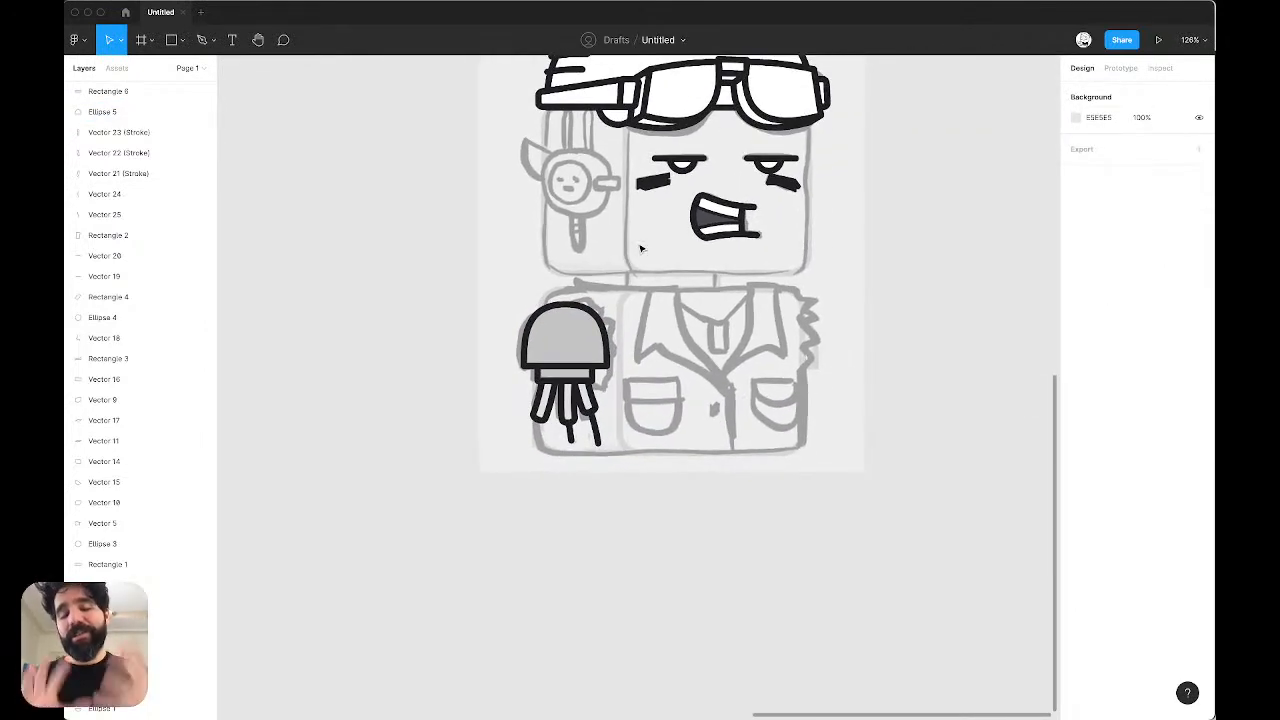
scroll(641, 248, "down", 1)
scroll(641, 248, "up", 3)
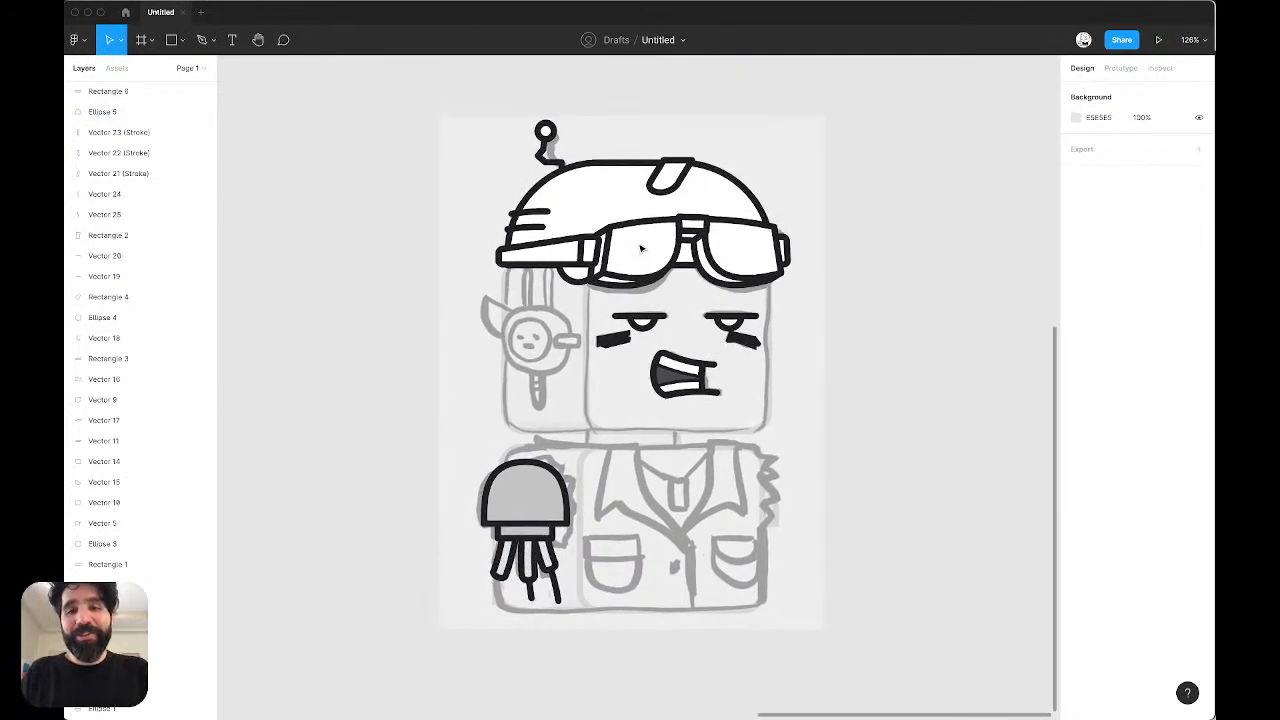
Step: Bend the top edge of the slanted strip on the helmet into a slight upward curve and even out its handles
scroll(706, 165, "up", 5)
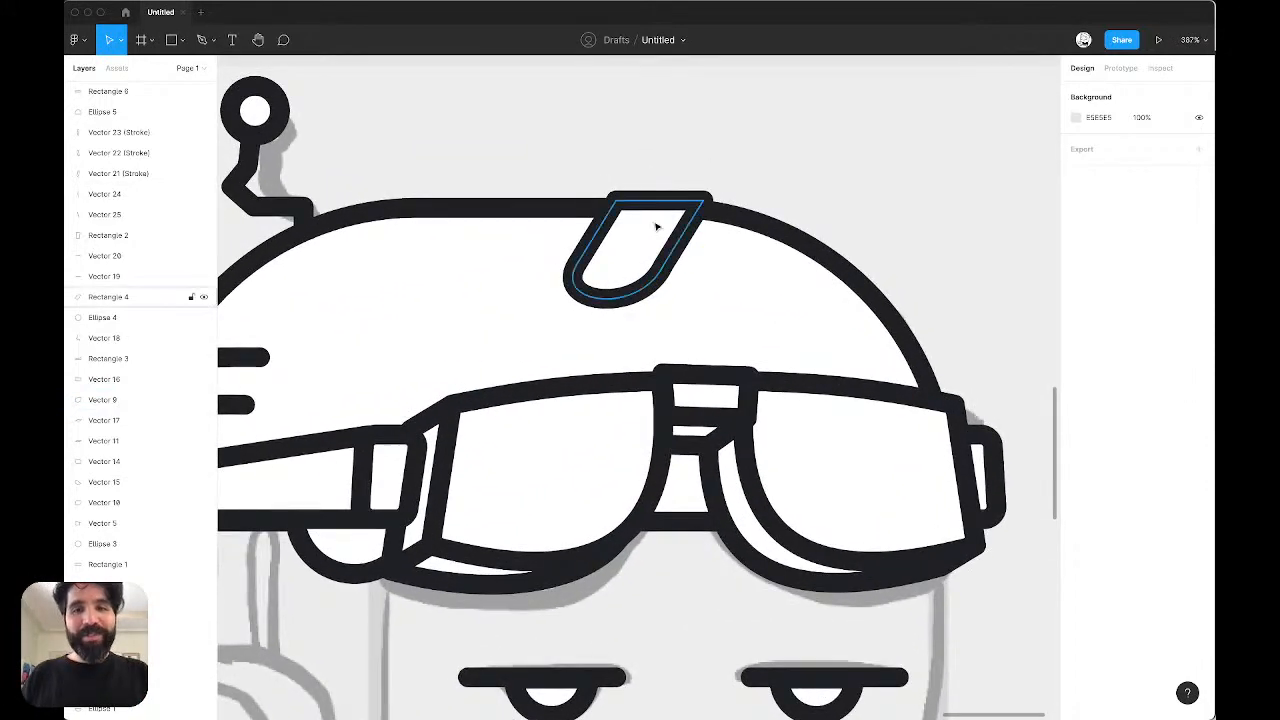
scroll(657, 224, "up", 5)
left_click(656, 226)
double_click(656, 226)
key("super")
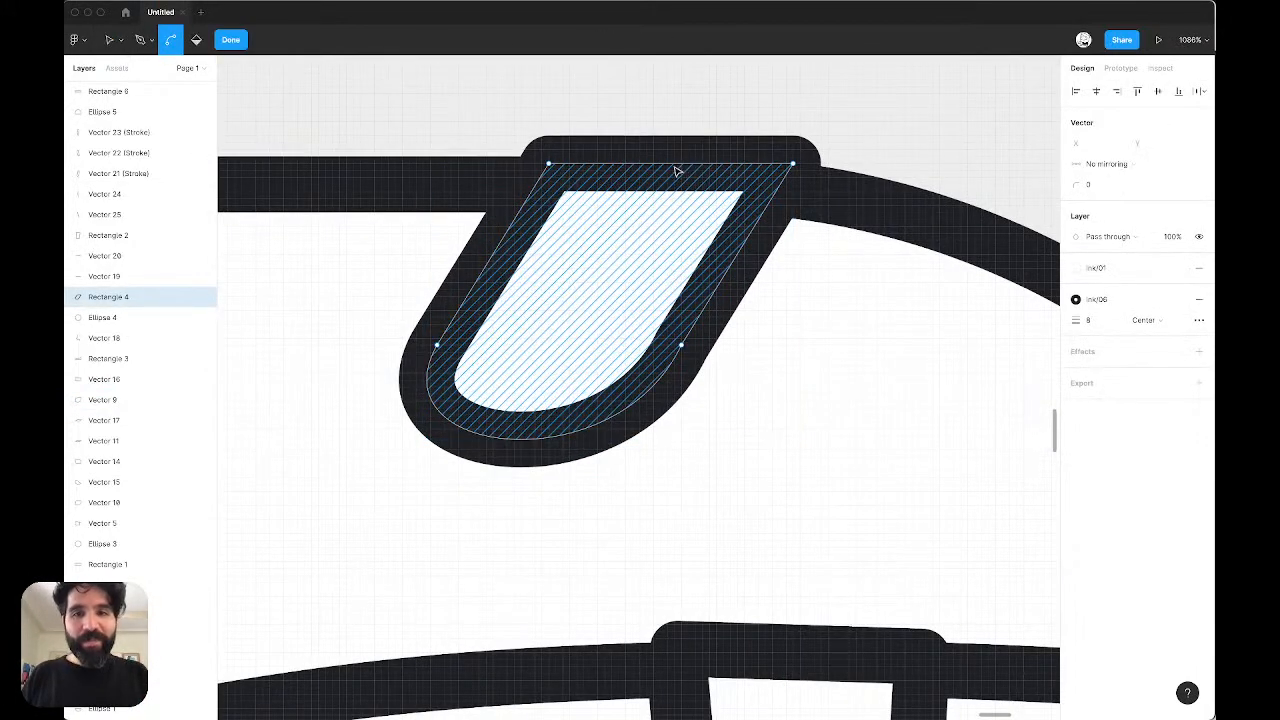
mouse_move(674, 164)
left_mouse_down()
mouse_move(626, 153)
mouse_move(744, 160)
left_mouse_up()
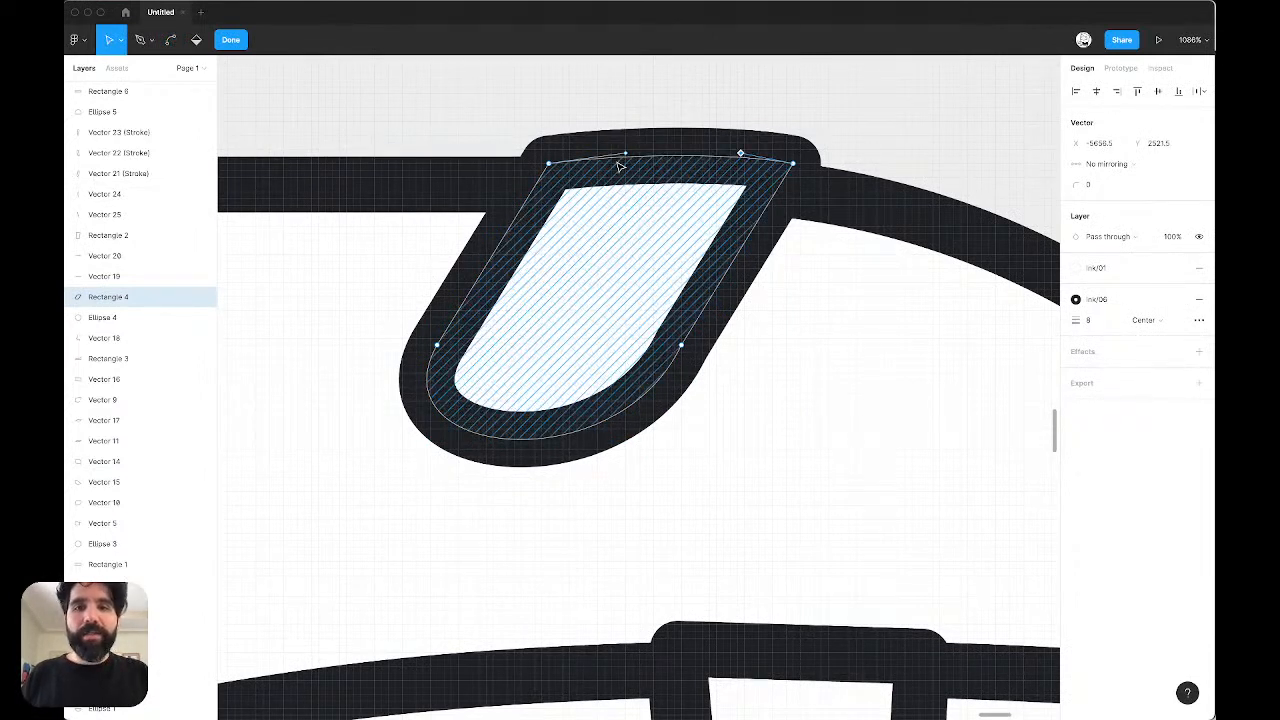
left_click_drag(626, 153, 612, 152)
left_click(652, 136)
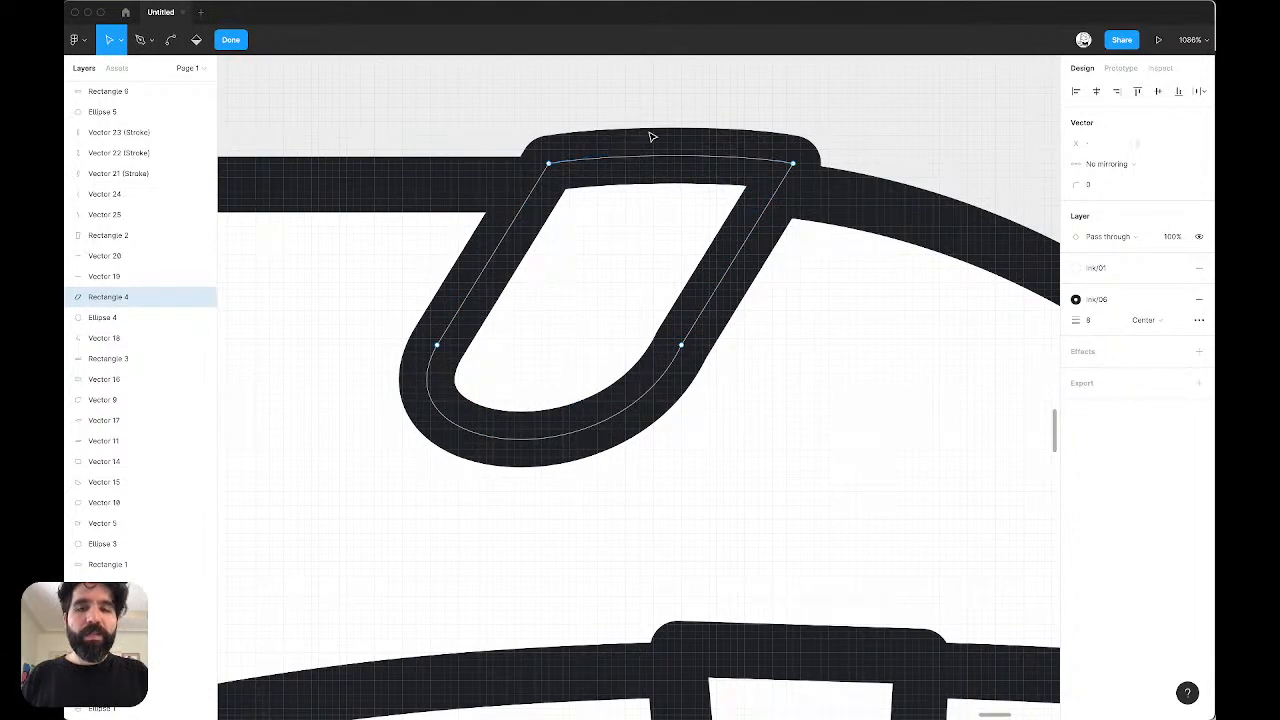
left_click(711, 115)
Step: Widen the small rectangle below the dome to 71 and center it horizontally with the dome
scroll(711, 115, "down", 5)
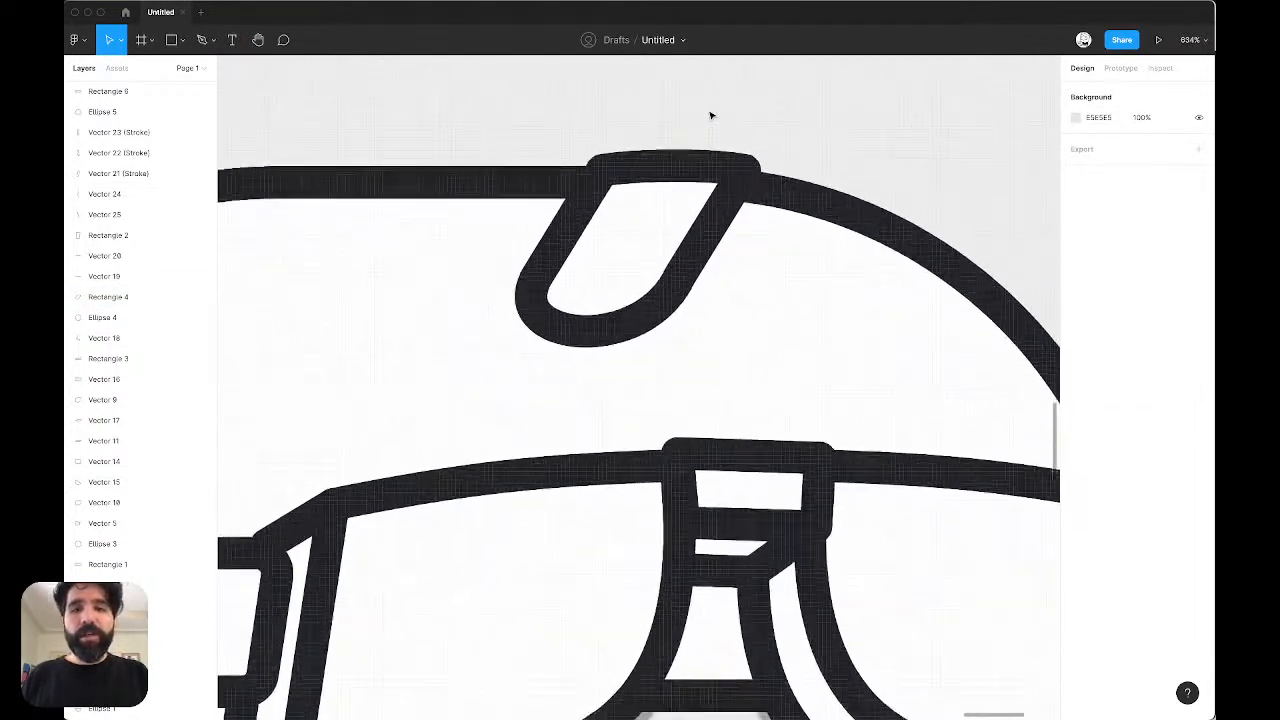
scroll(711, 115, "down", 8)
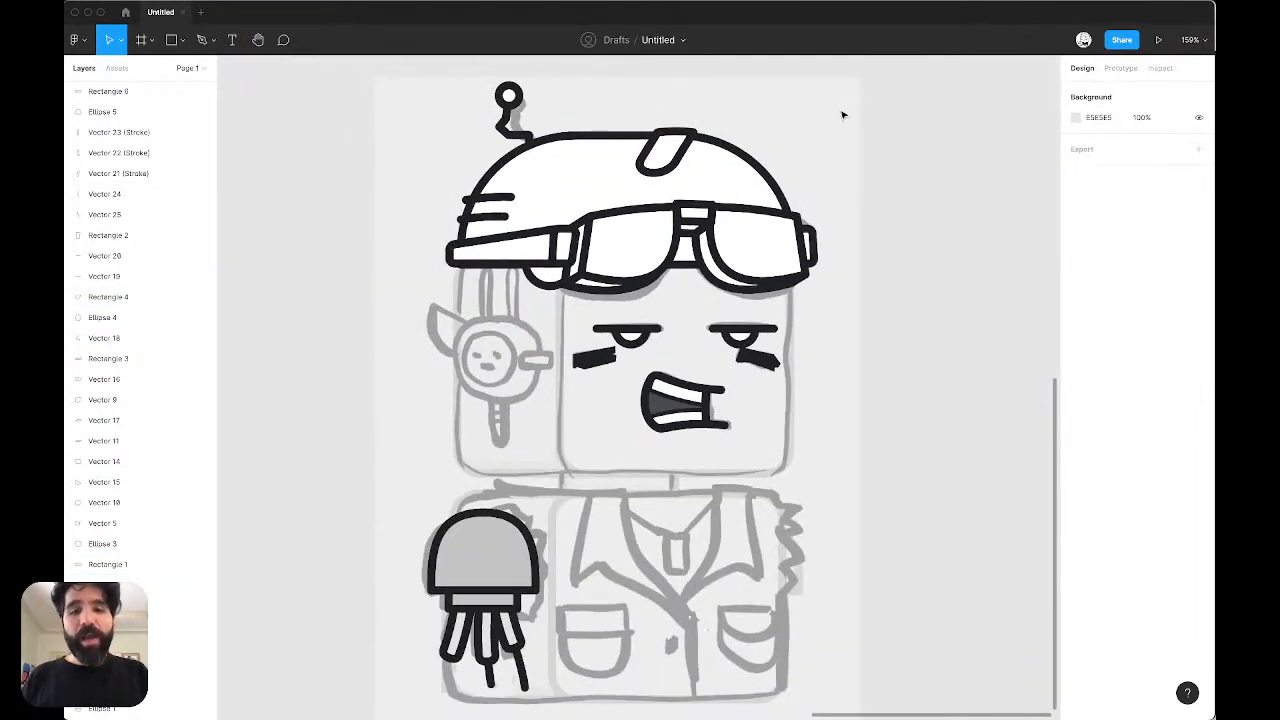
scroll(842, 115, "down", 2)
scroll(606, 436, "up", 6)
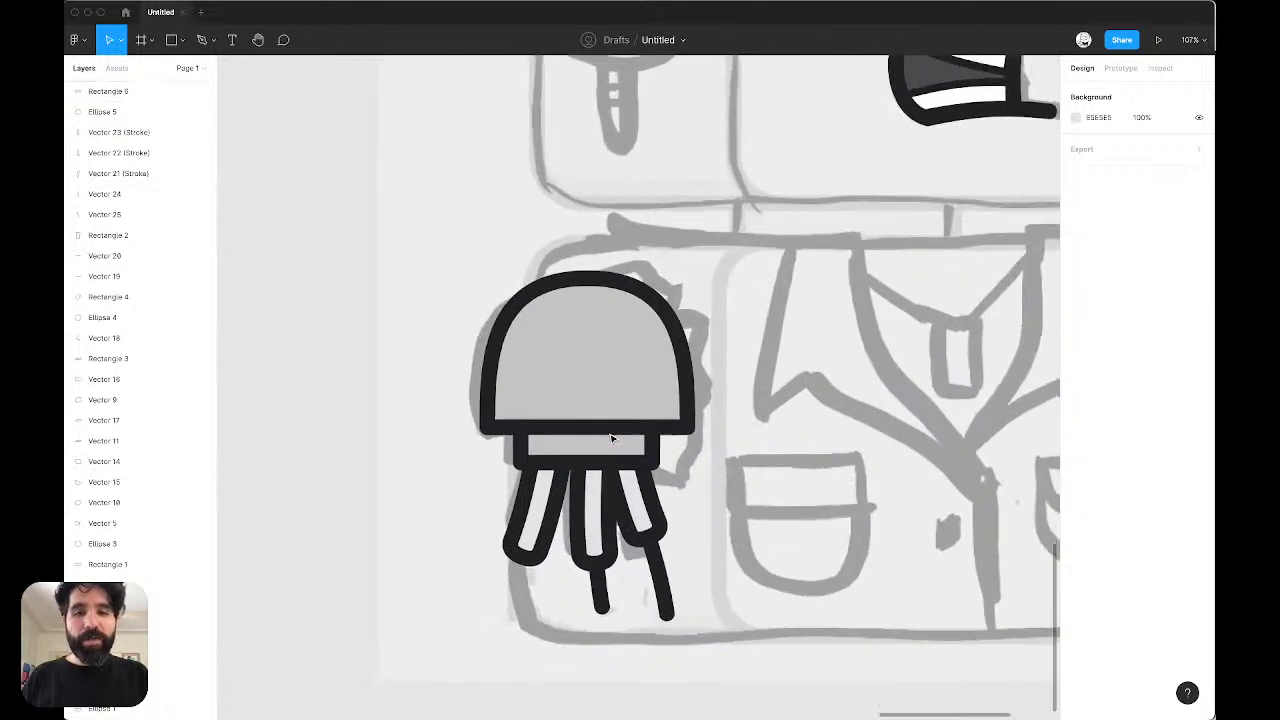
scroll(611, 438, "up", 5)
left_click(572, 469)
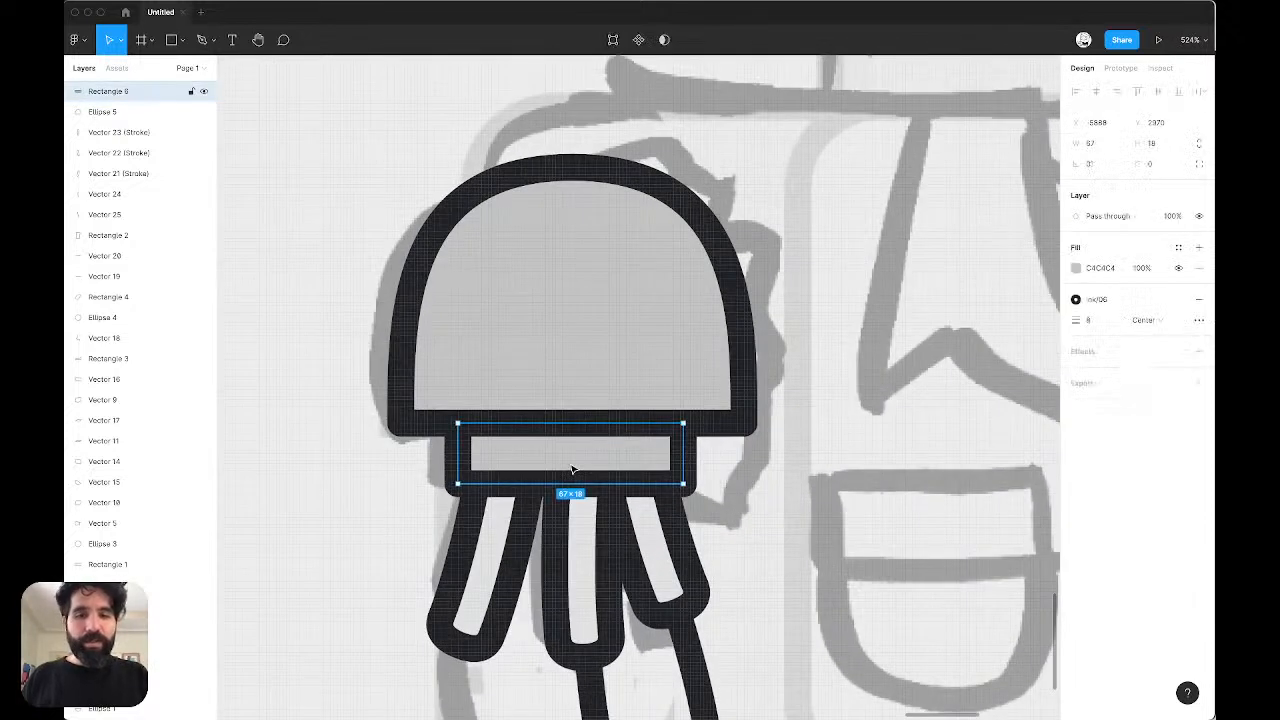
key("super+Right")
key("super+Right")
key("super+Right")
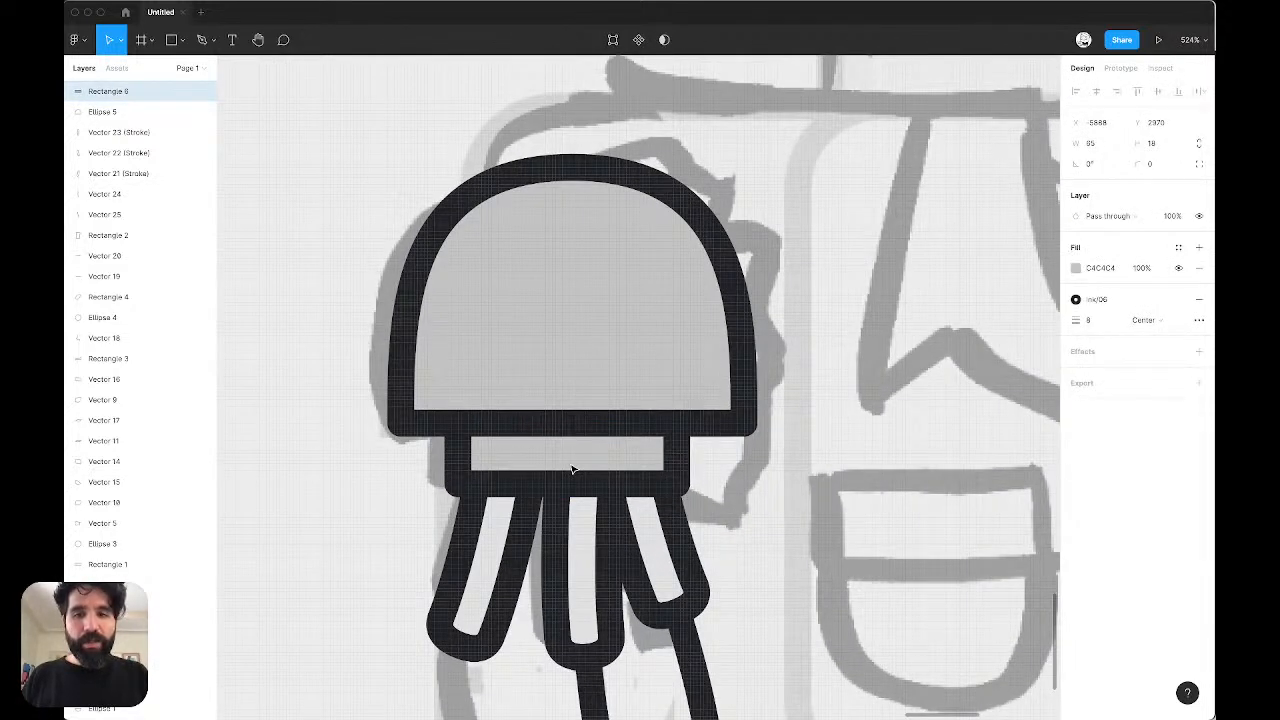
left_click(657, 360, "shift")
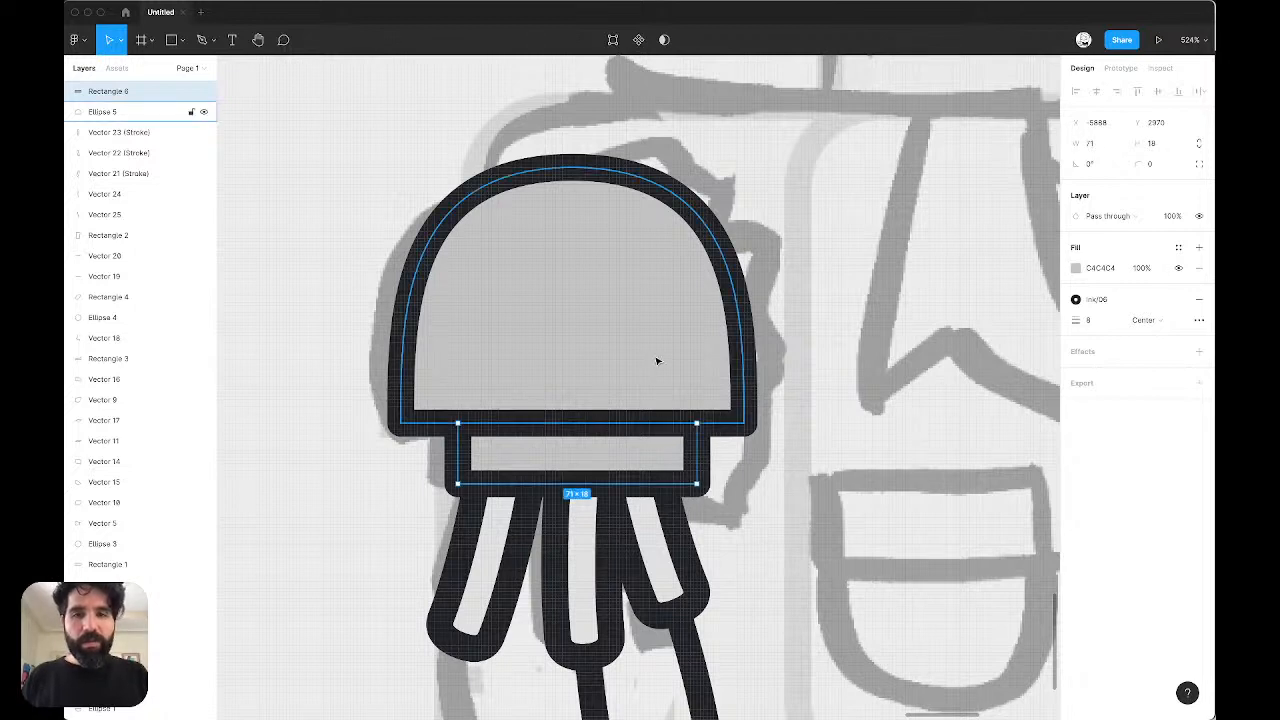
left_click(1097, 92)
left_click(832, 397)
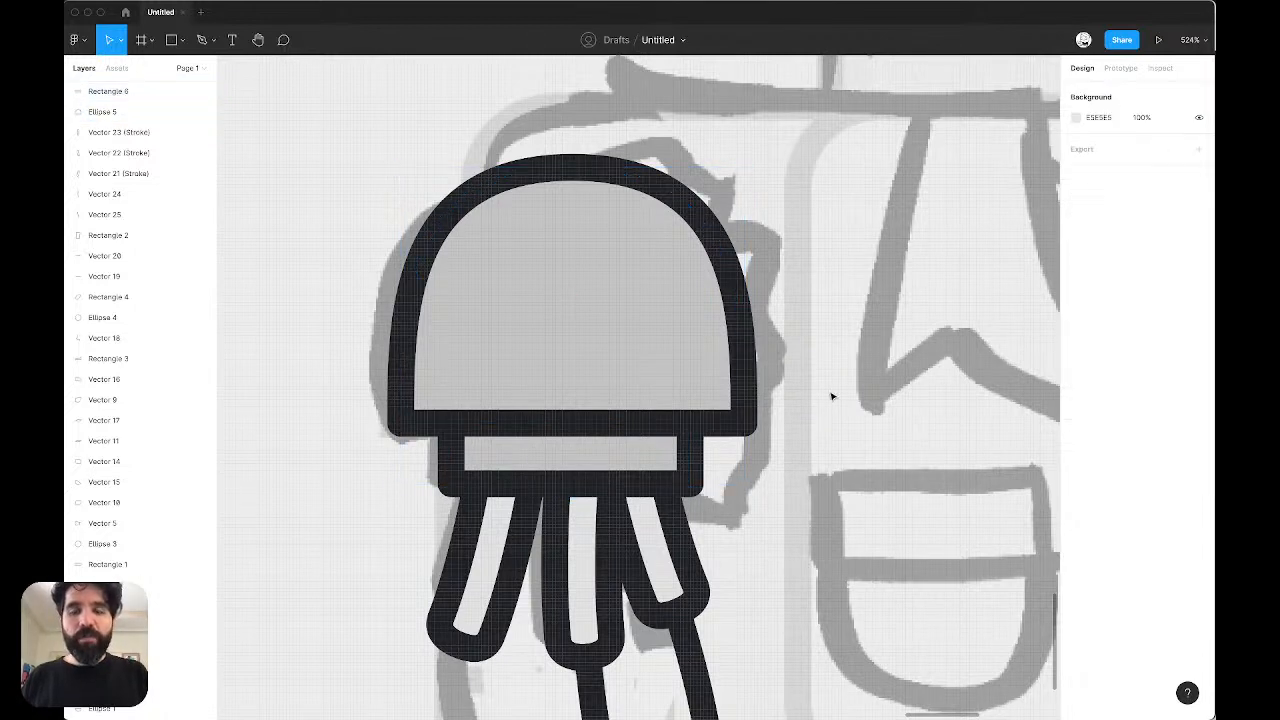
scroll(832, 397, "down", 5)
scroll(832, 397, "down", 1)
scroll(831, 395, "down", 4)
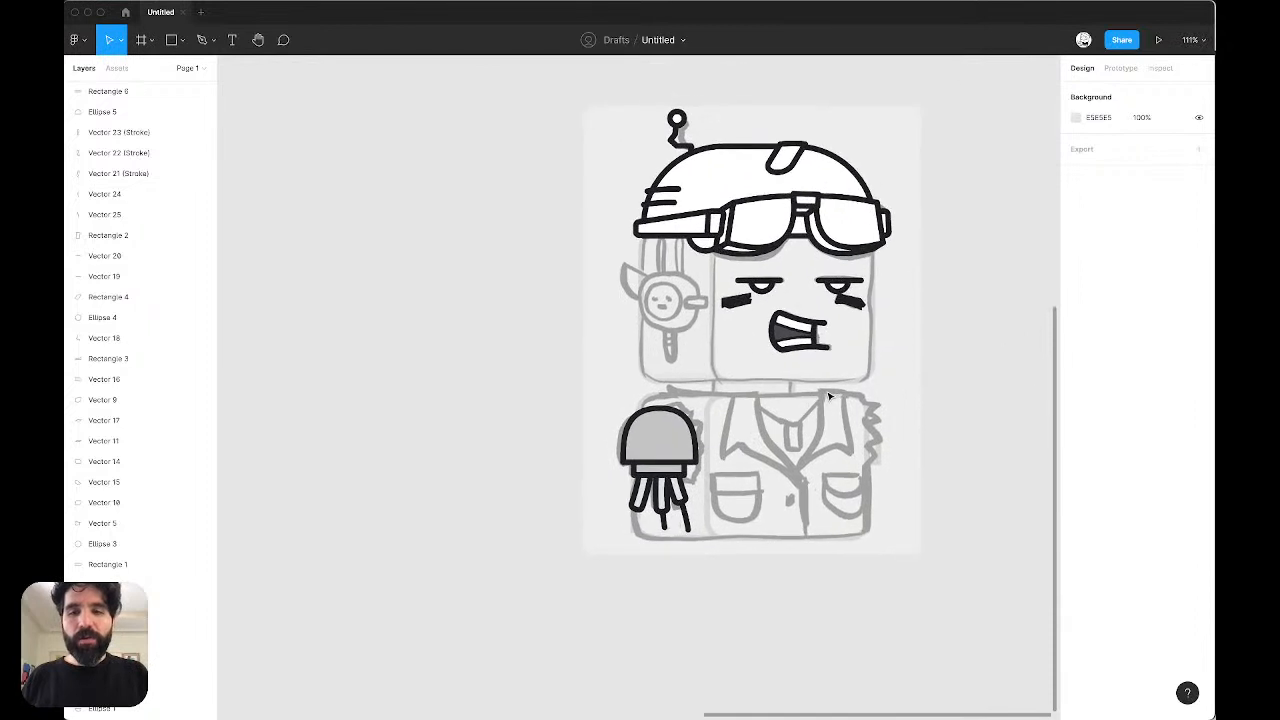
left_click_drag(545, 580, 797, 397)
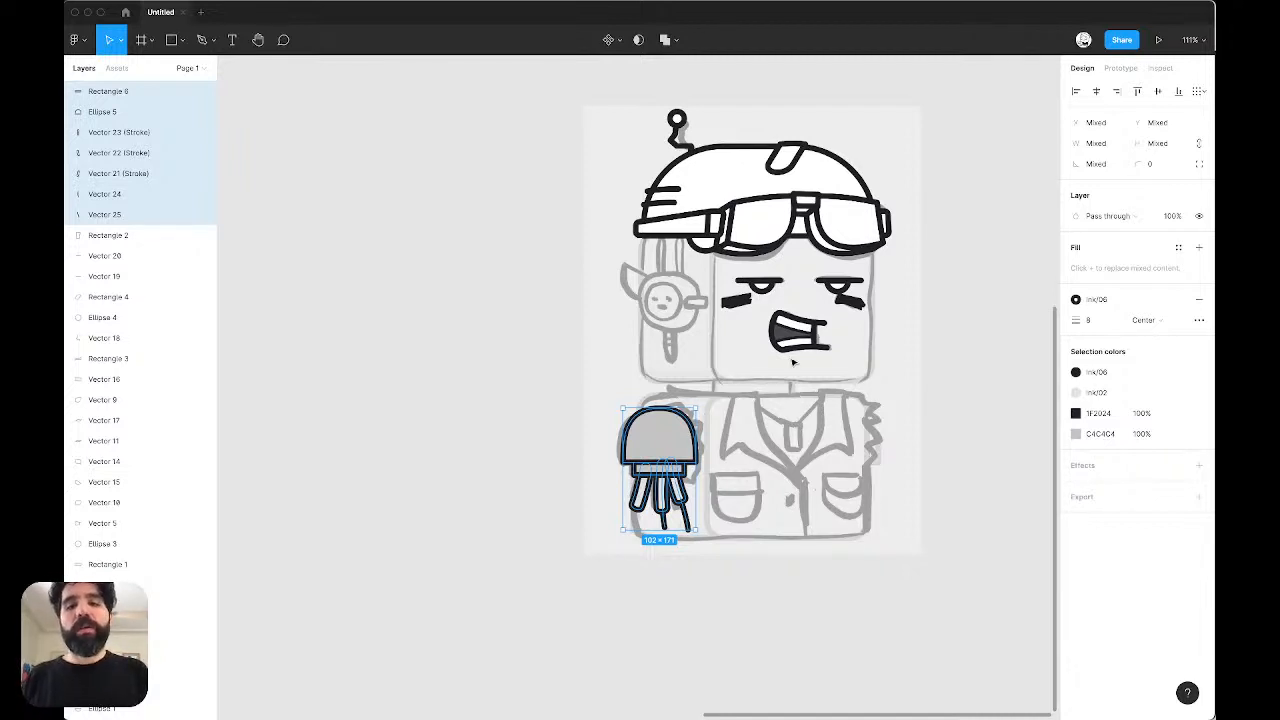
key("Escape")
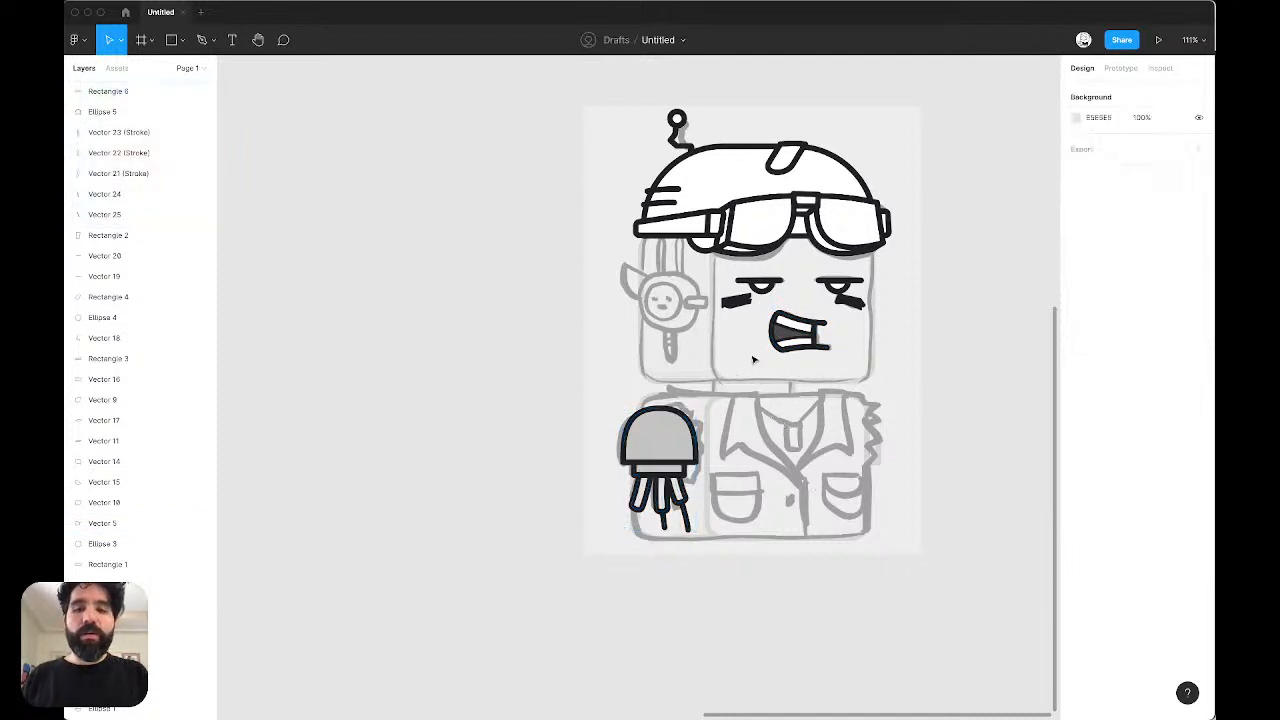
Step: Draw a short, slightly curved line about 10.5 by 29.5 down and outward from the end of the jellyfish's left tentacle with the Pen
scroll(745, 355, "up", 3)
scroll(745, 355, "right", 3)
left_click_drag(886, 158, 540, 630)
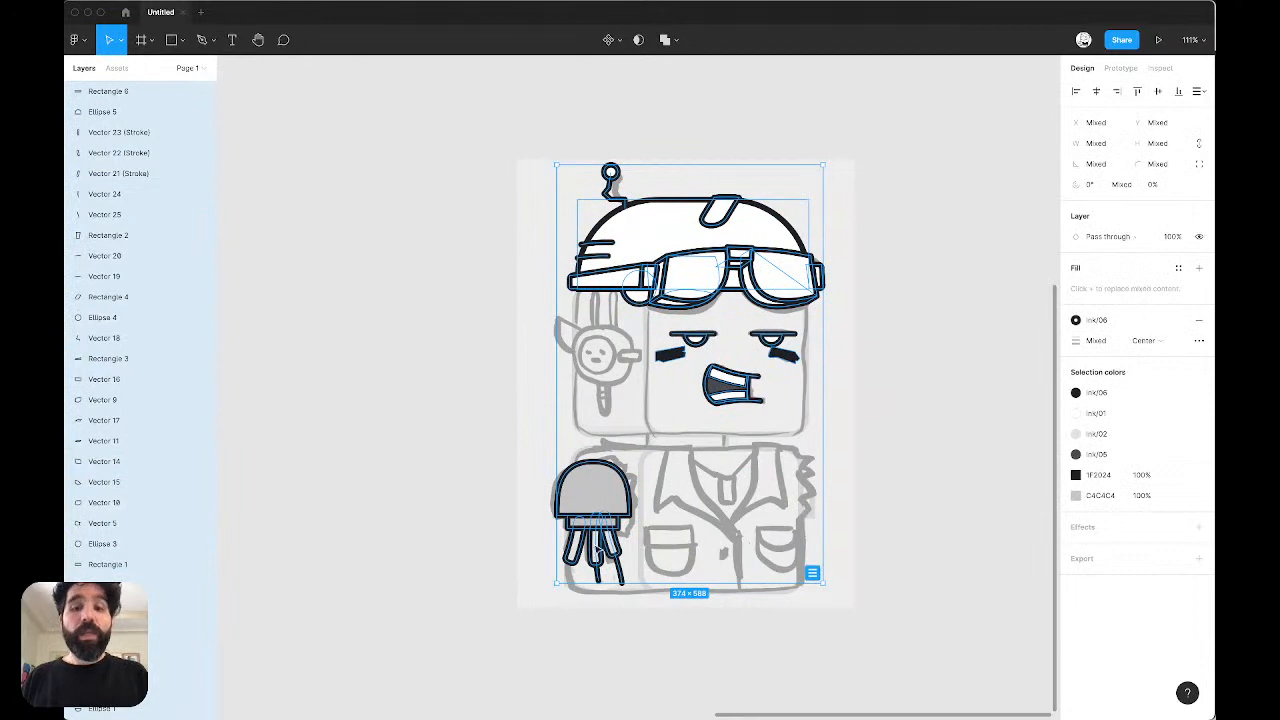
scroll(557, 614, "up", 5)
left_click(720, 525)
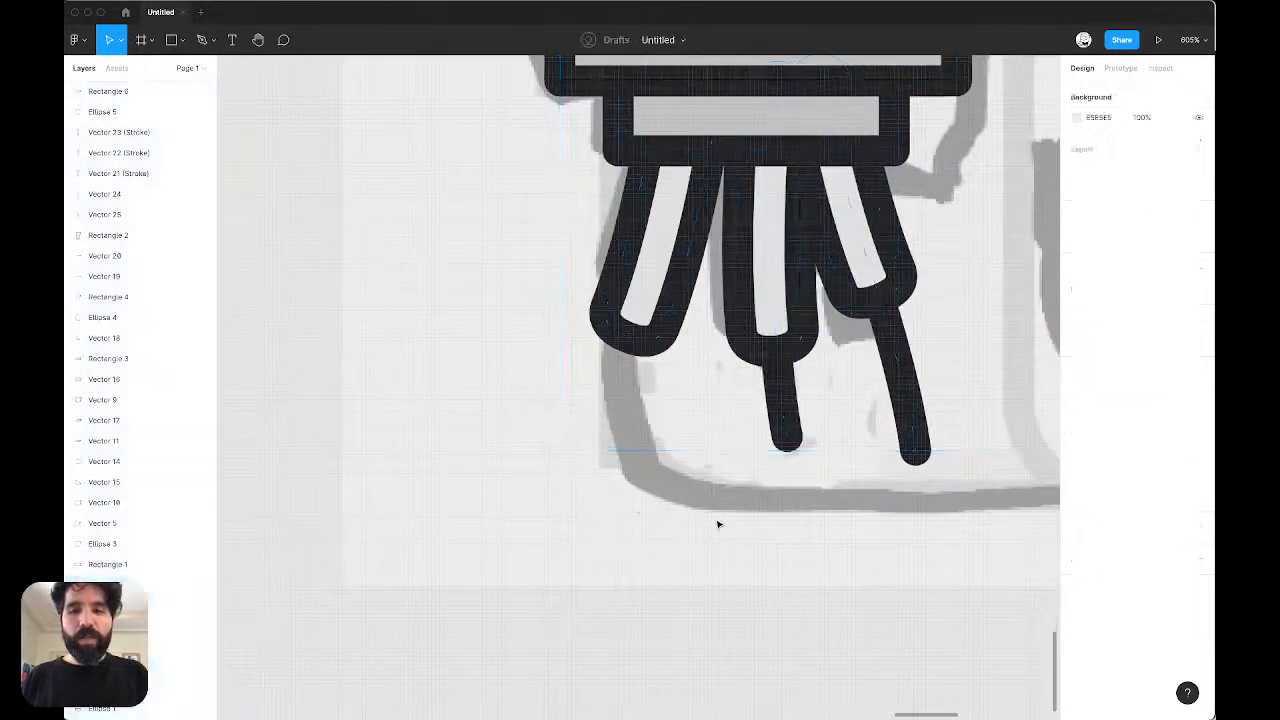
key("p")
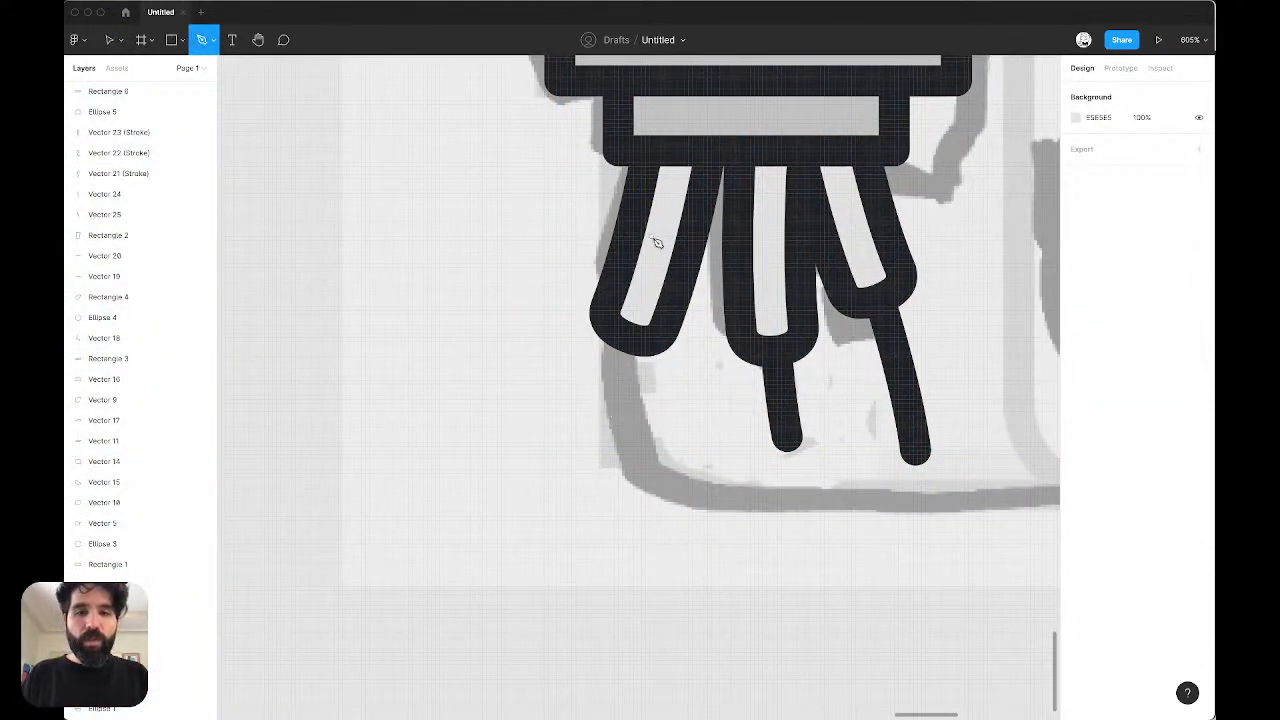
left_click(633, 318)
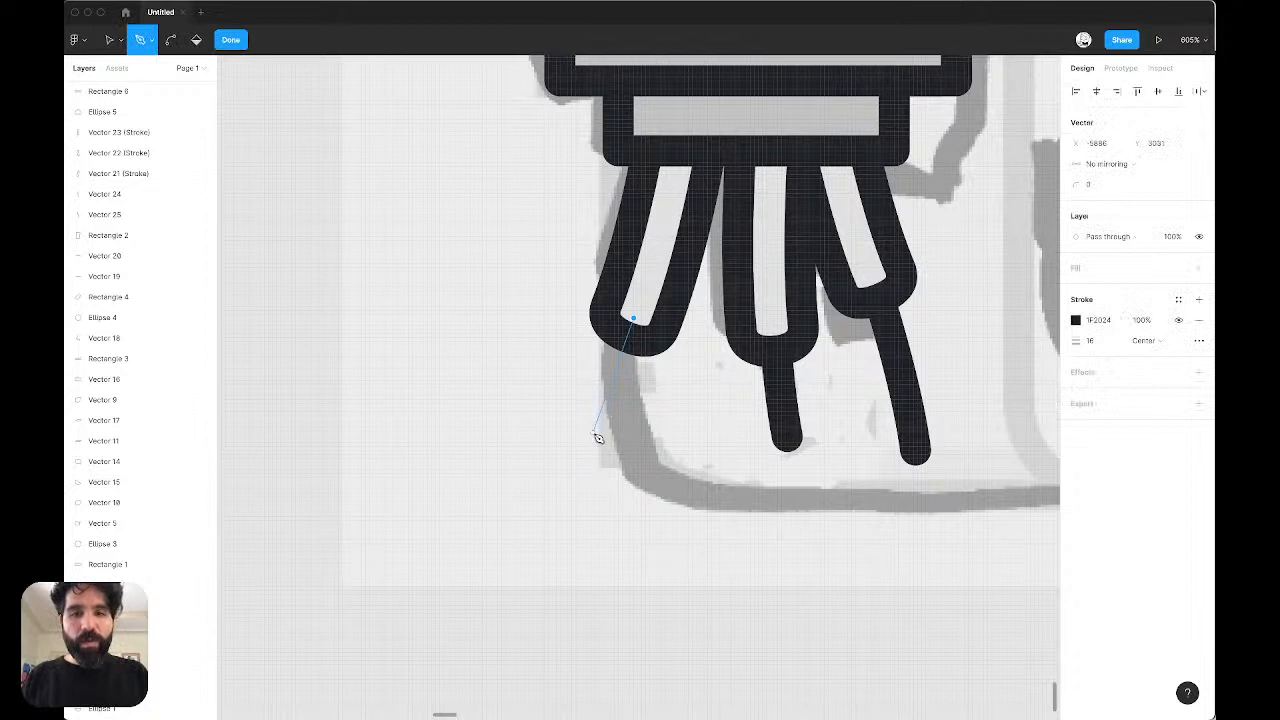
left_click_drag(593, 432, 583, 454)
key("Return")
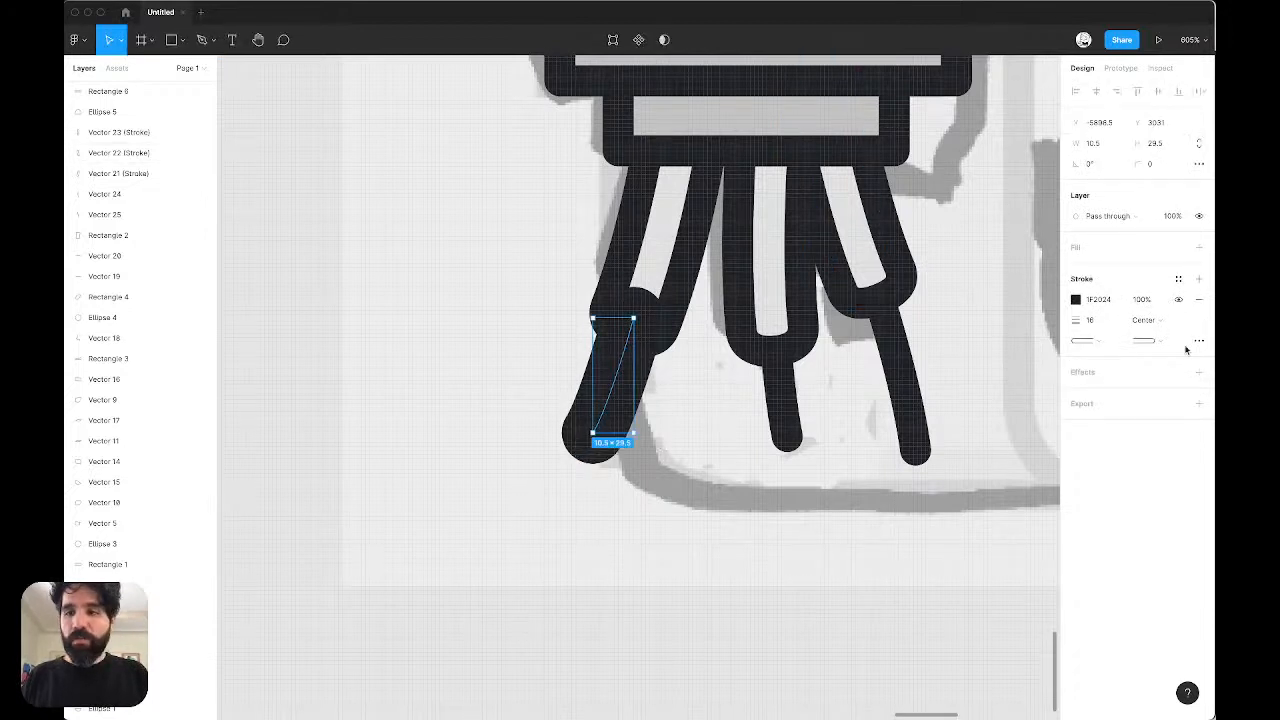
Step: Set the stroke width of the new line below the left tentacle to 8
left_click(1105, 322)
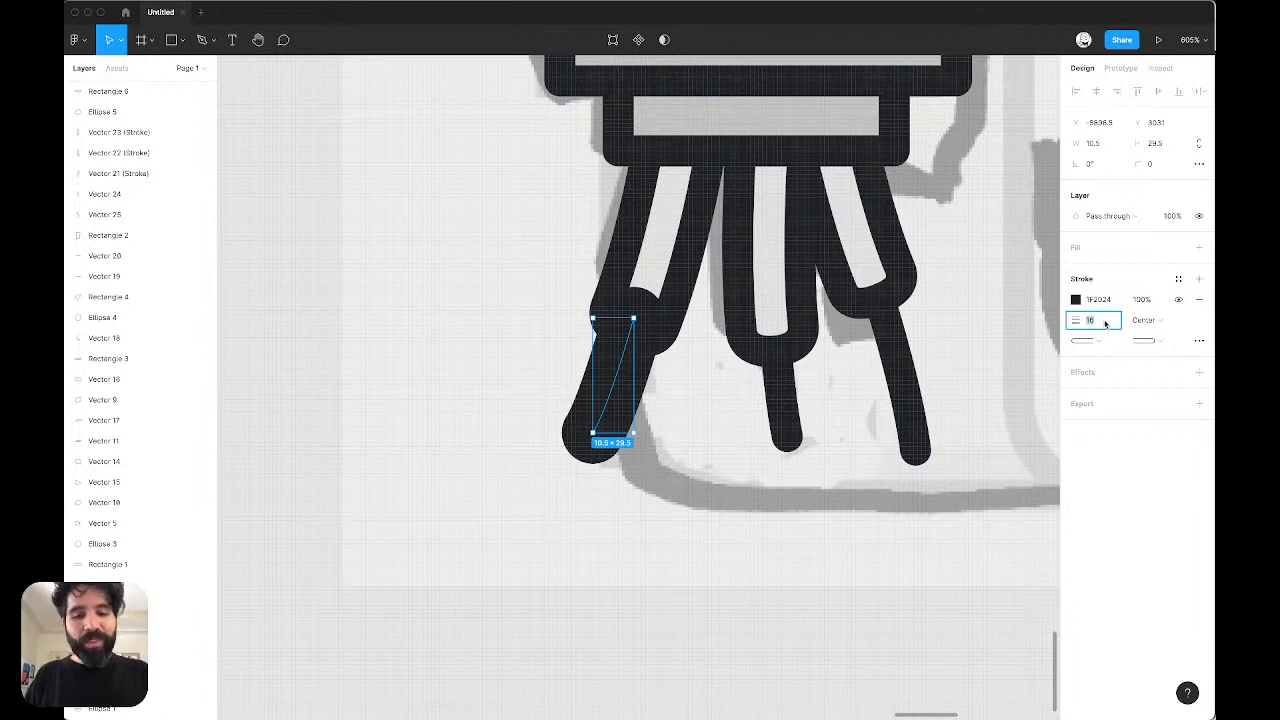
key("Return")
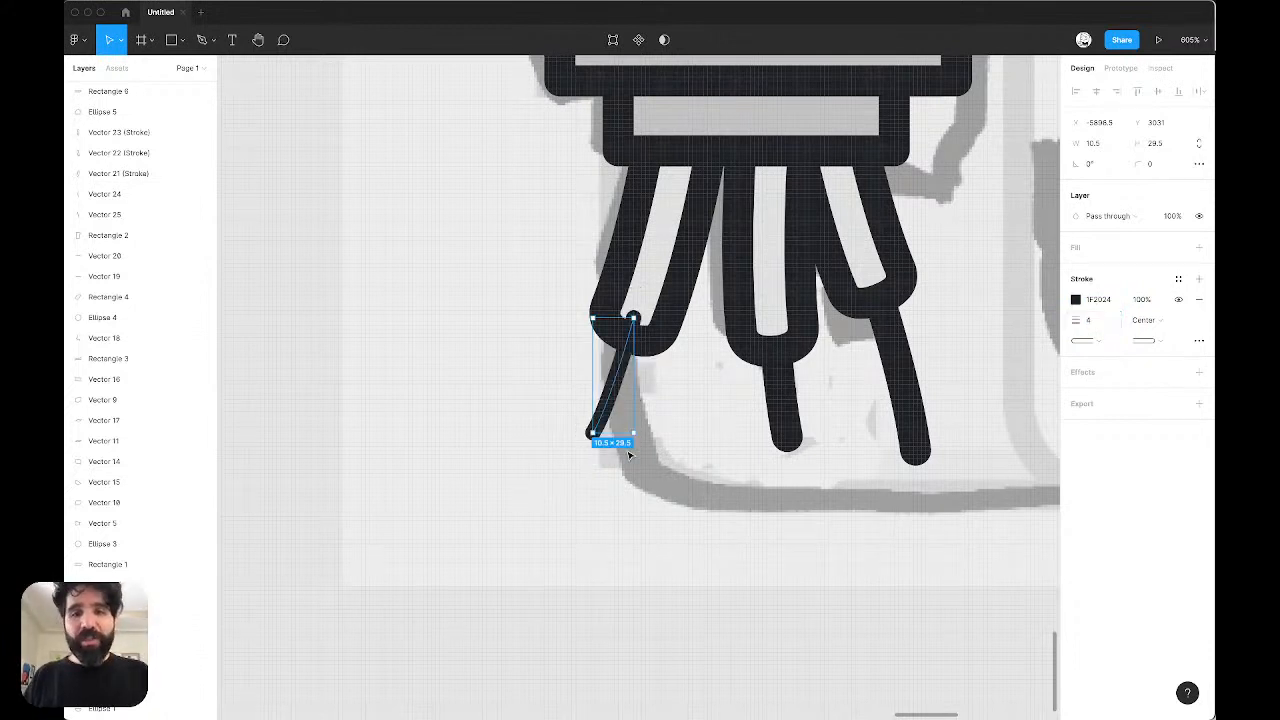
left_click(1105, 326)
key("Up")
key("Up")
key("Up")
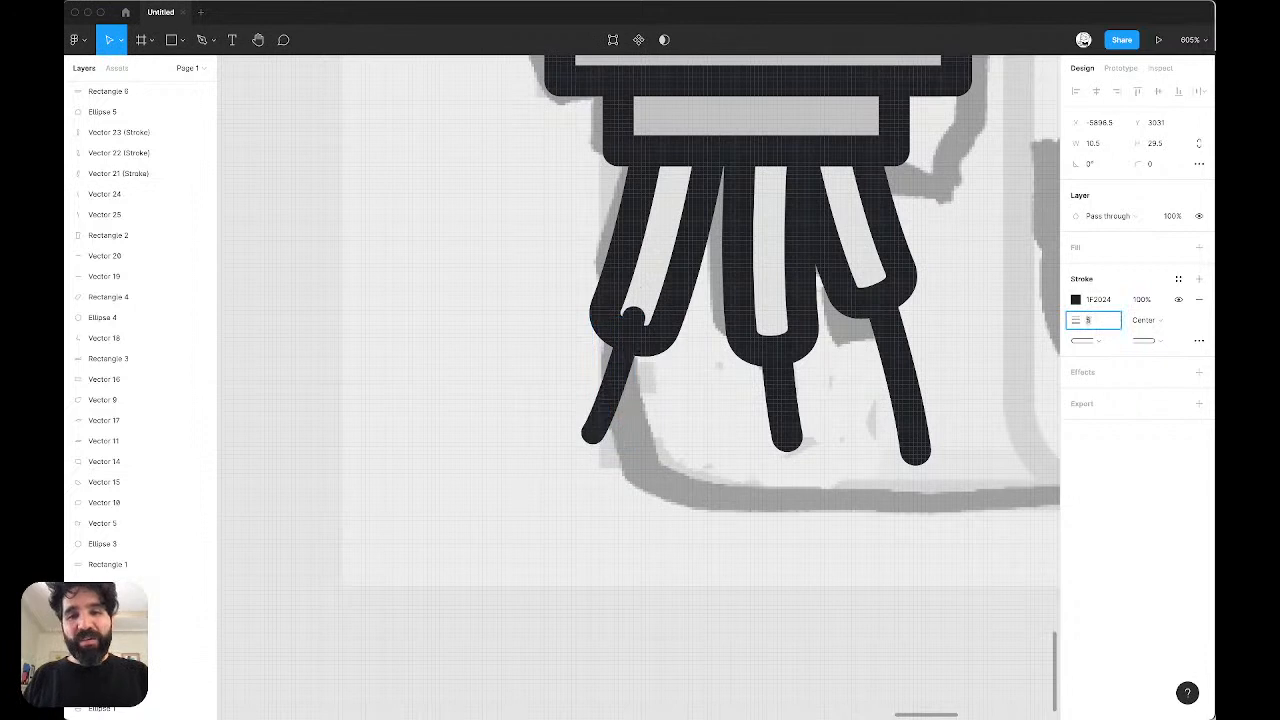
key("Up")
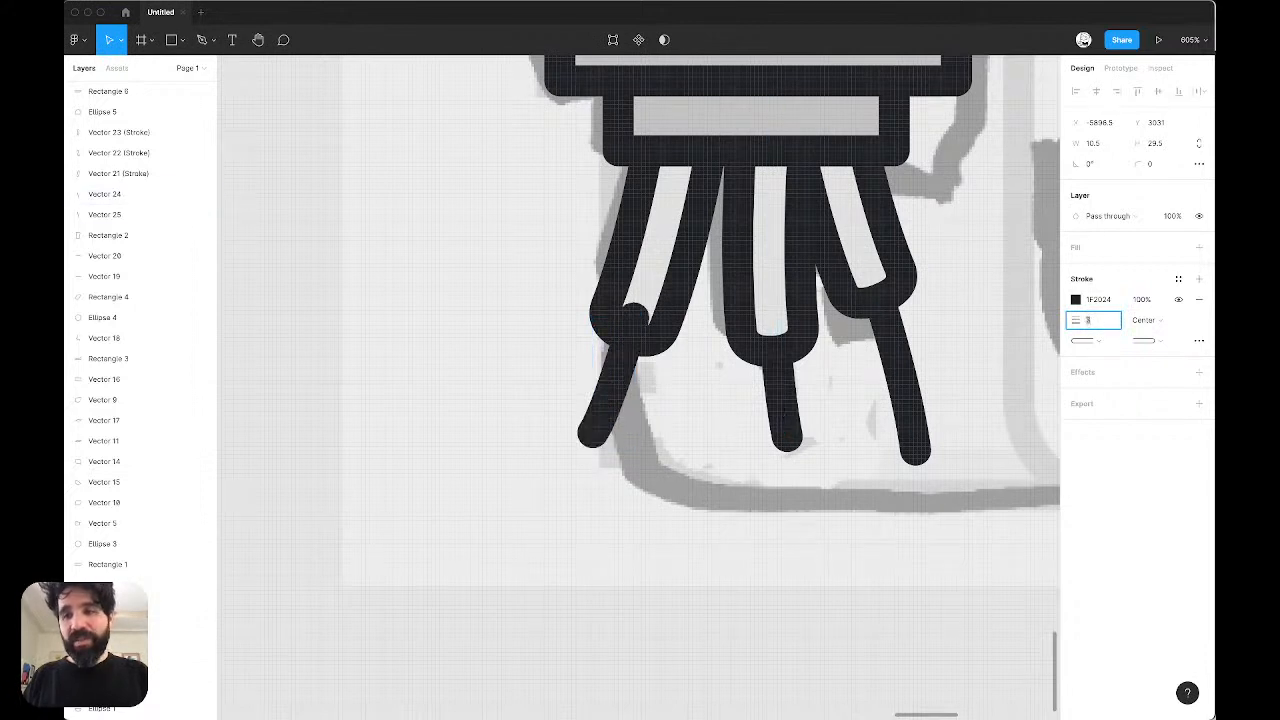
key("Escape")
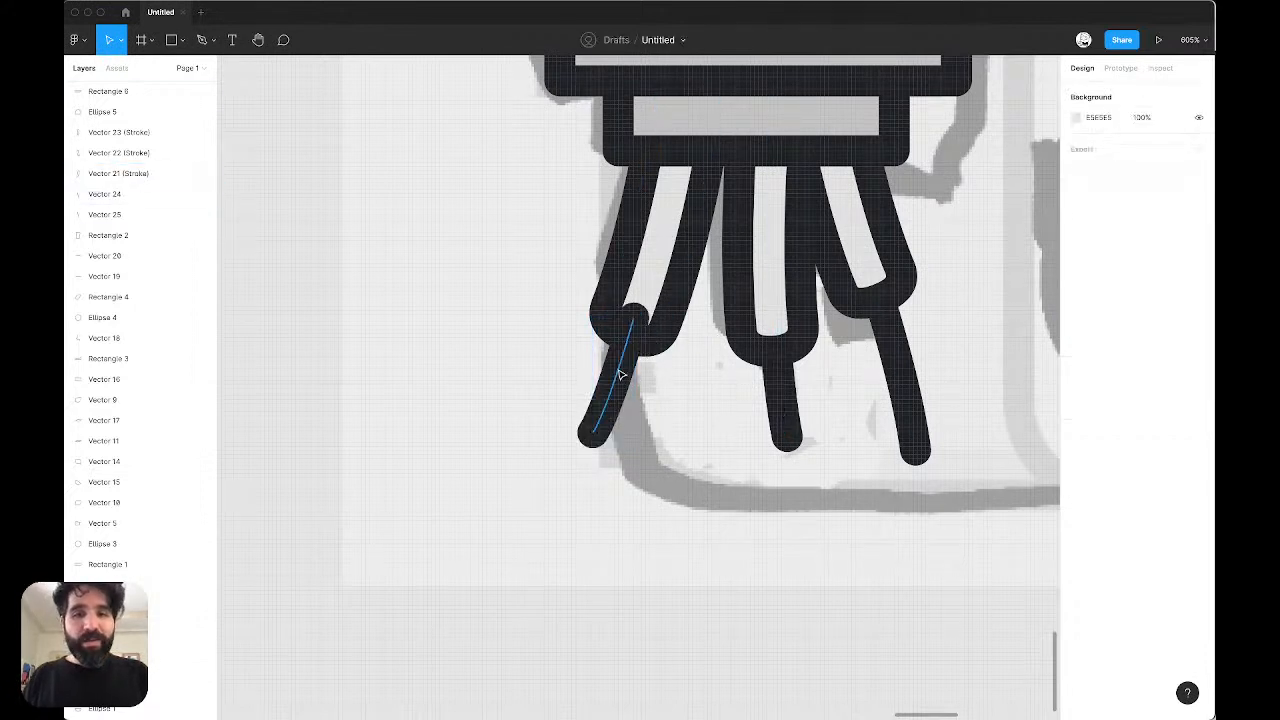
Step: Send the new line backward until it sits behind the left tentacle's rounded tube
left_click(620, 374)
key("super+[")
key("super+[")
key("super+[")
key("super+[")
key("super+[")
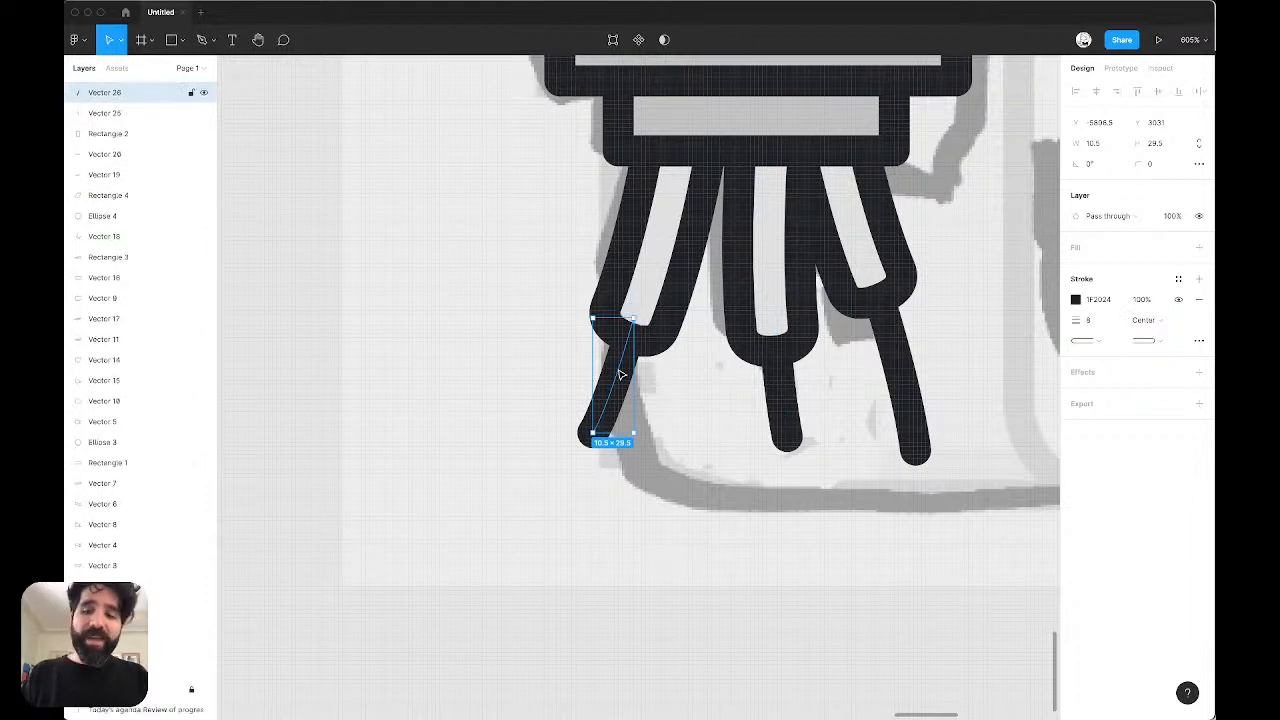
left_click(471, 337)
scroll(466, 314, "down", 10)
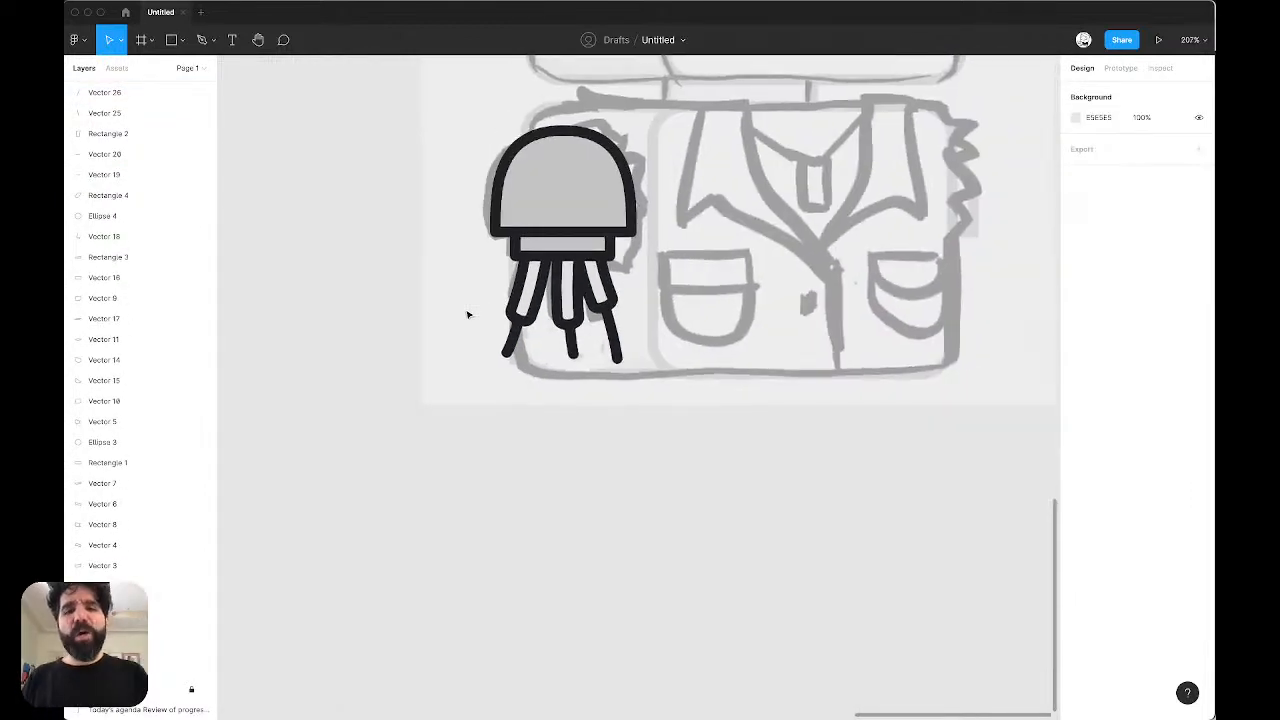
Step: Adjust the curve handles of the line below the left tentacle to make it nearly straight
scroll(498, 344, "up", 10)
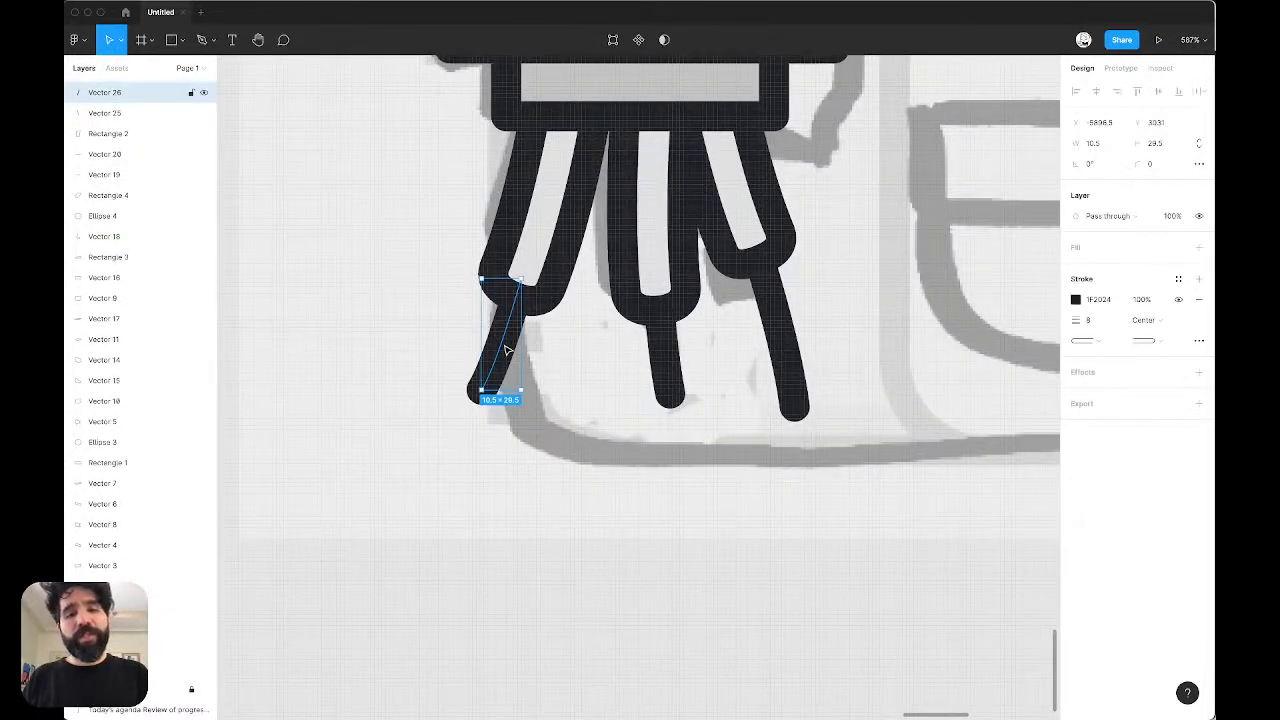
double_click(505, 348)
scroll(505, 348, "up", 5)
mouse_move(357, 437)
left_mouse_down()
mouse_move(551, 603)
mouse_move(460, 477)
mouse_move(472, 476)
left_mouse_up()
left_click(530, 307)
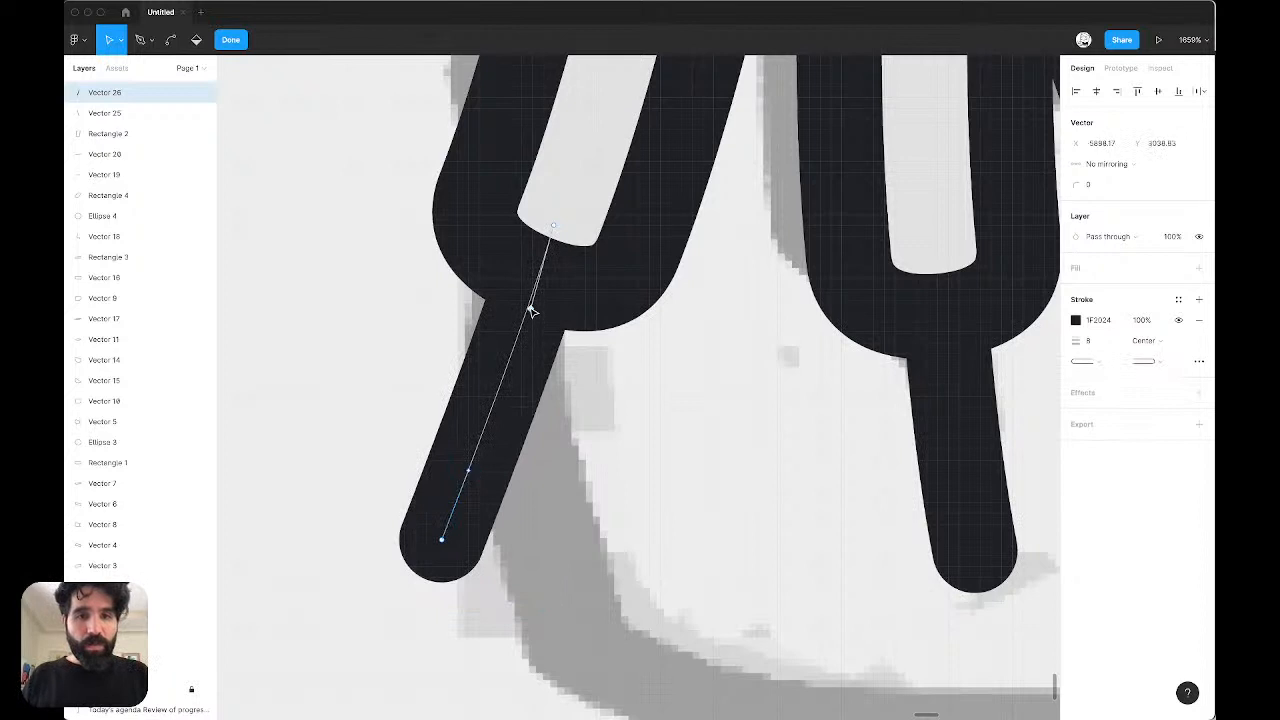
scroll(530, 307, "down", 10)
key("Escape")
key("Escape")
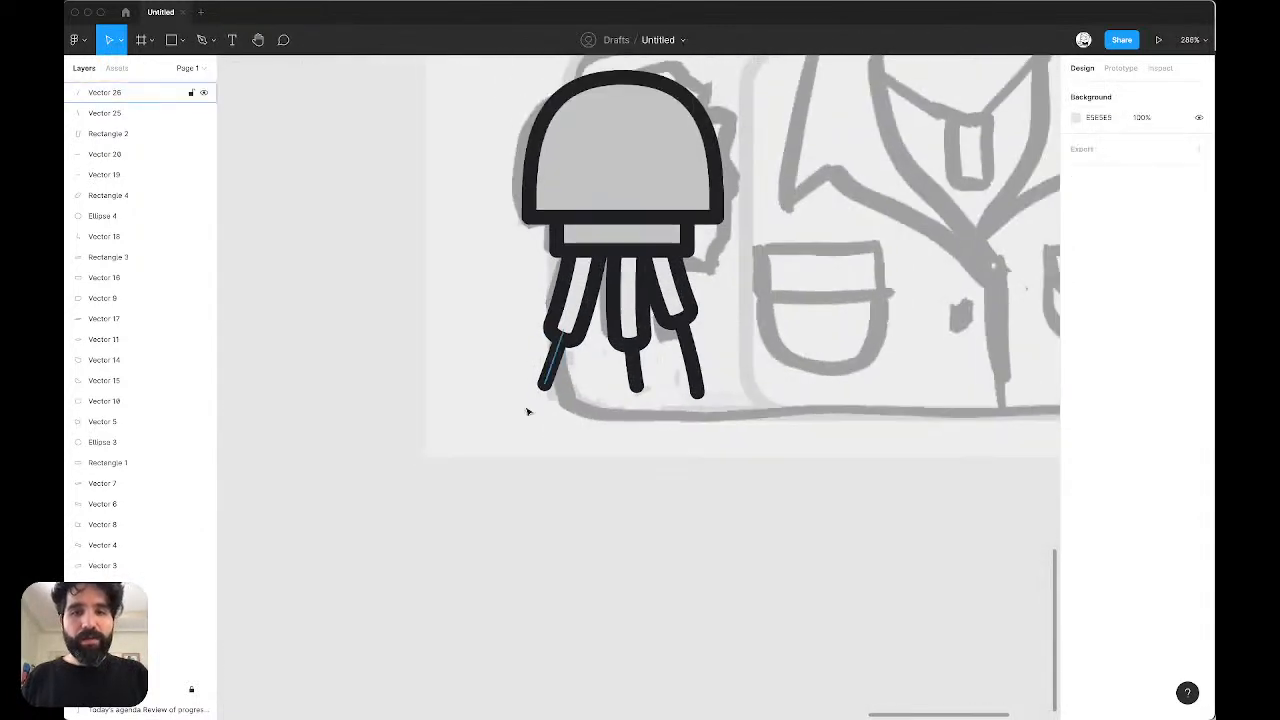
Step: Move the line up about 15 and right about 7 units so only a short tip sticks out below the left tentacle
scroll(489, 456, "up", 2)
scroll(489, 456, "right", 1)
left_click(492, 450)
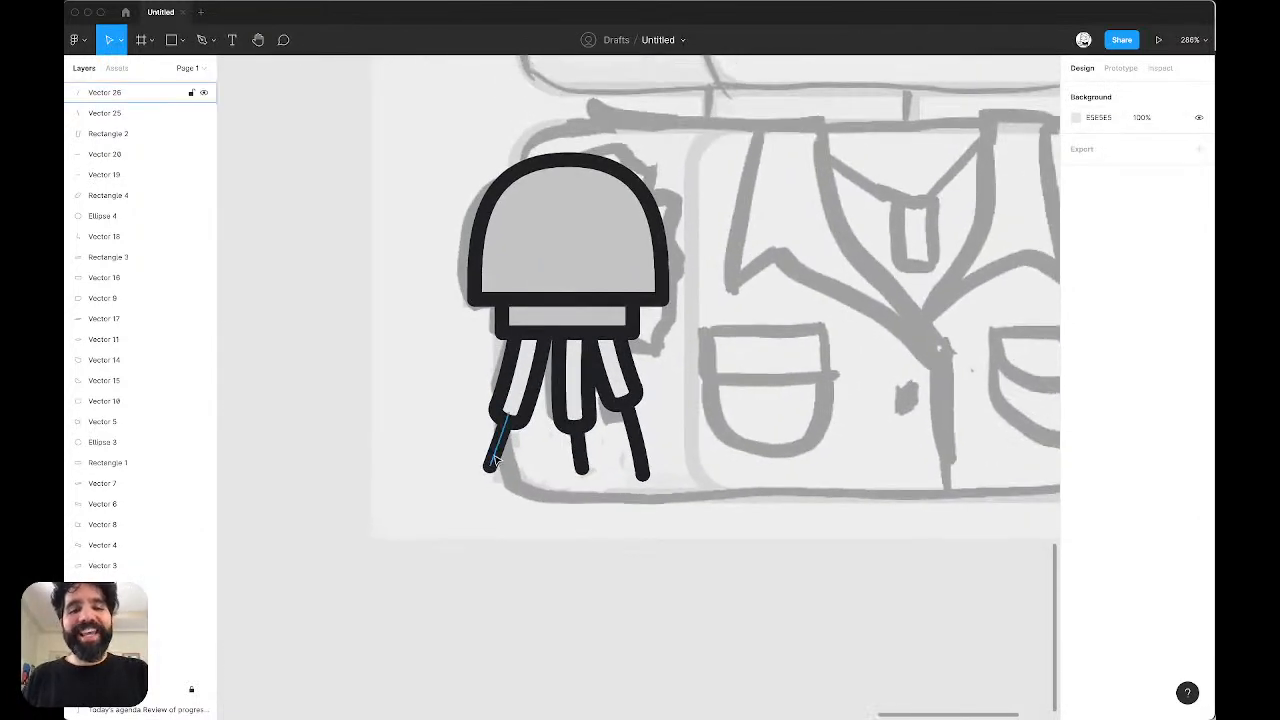
key("shift+Up")
key("shift+Up")
key("shift+Right")
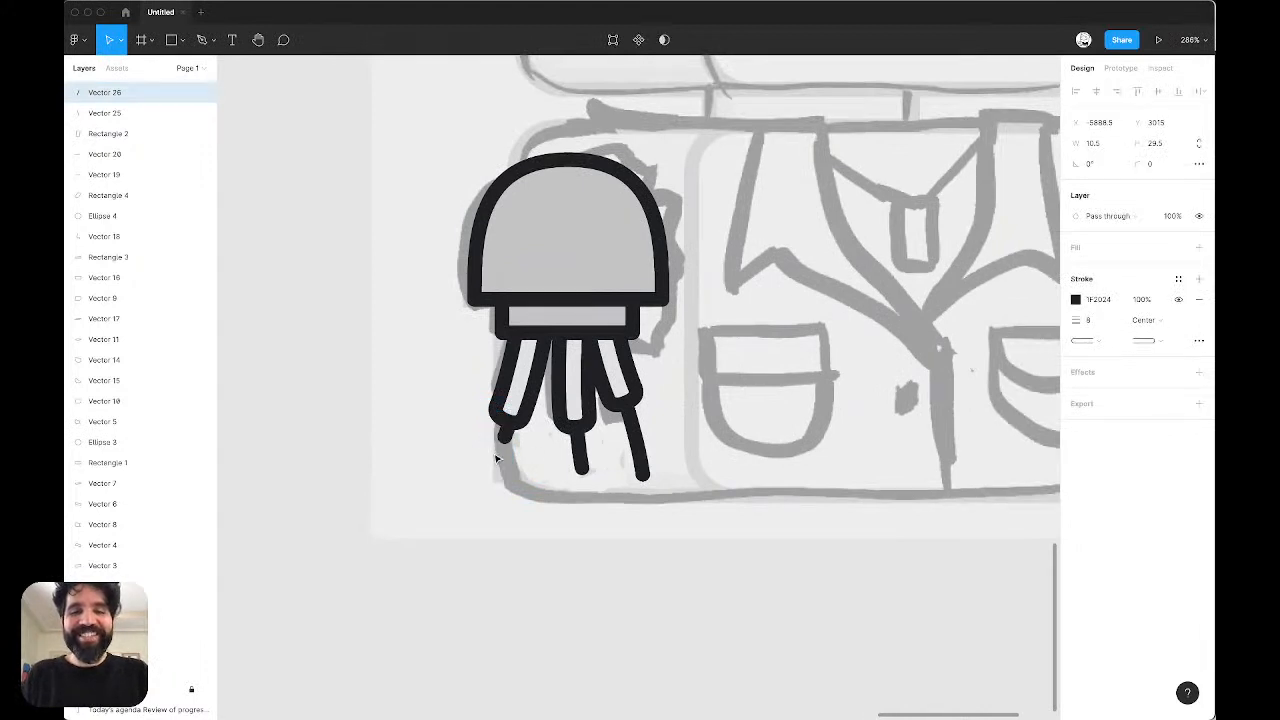
key("Left")
key("Left")
key("Left")
key("Down")
key("Down")
key("Down")
key("Down")
key("Left")
key("Left")
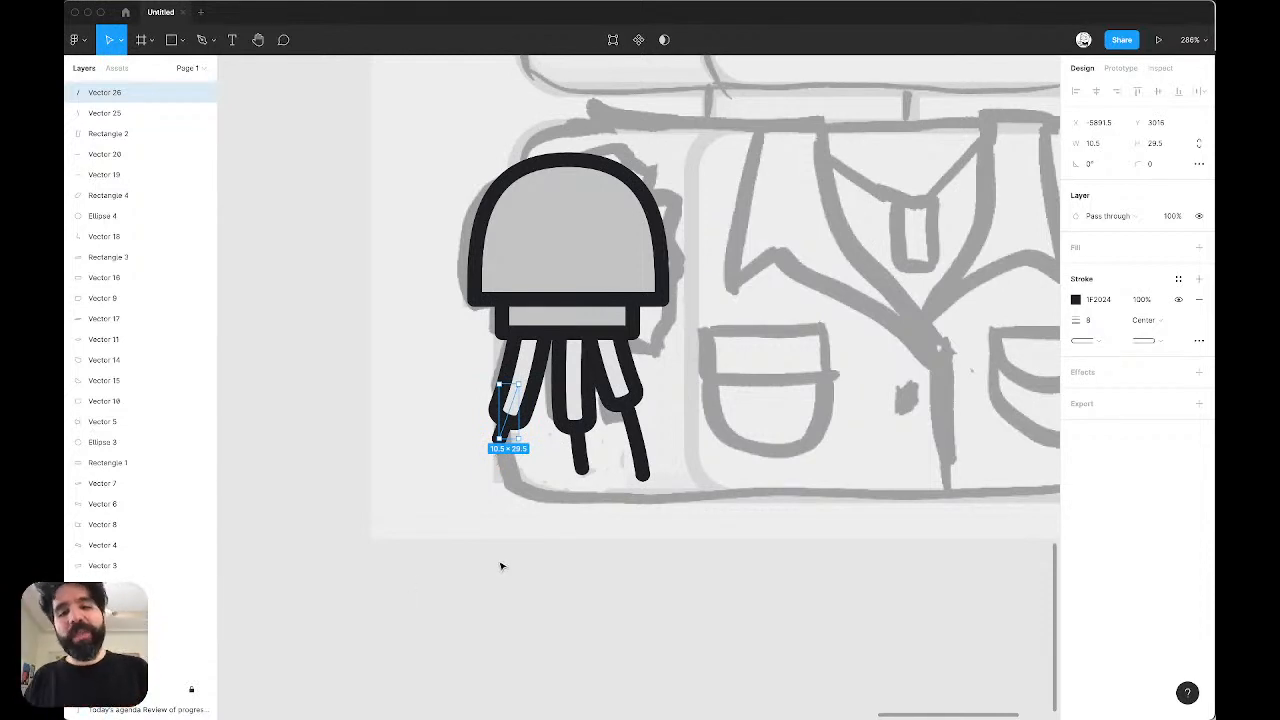
left_click(494, 517)
scroll(492, 520, "down", 3)
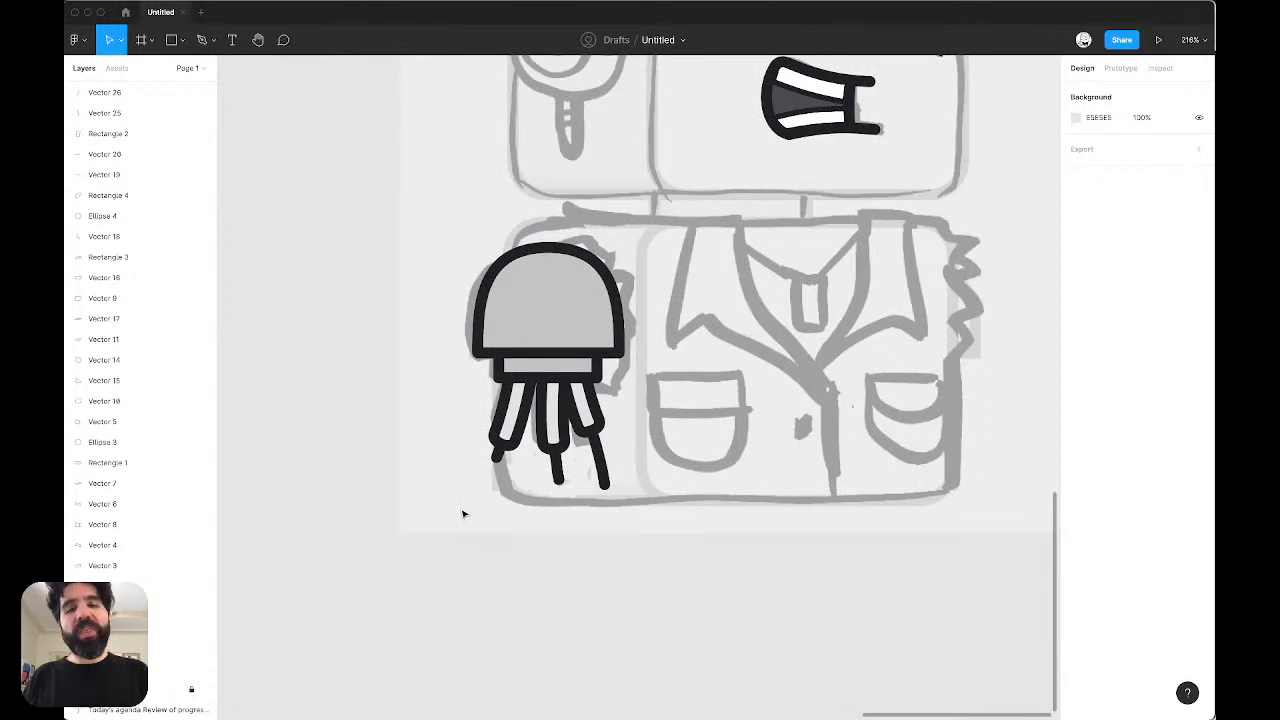
Step: Select all the traced shapes of the character without the sketch and copy them
left_click_drag(463, 514, 685, 278)
scroll(685, 278, "down", 6)
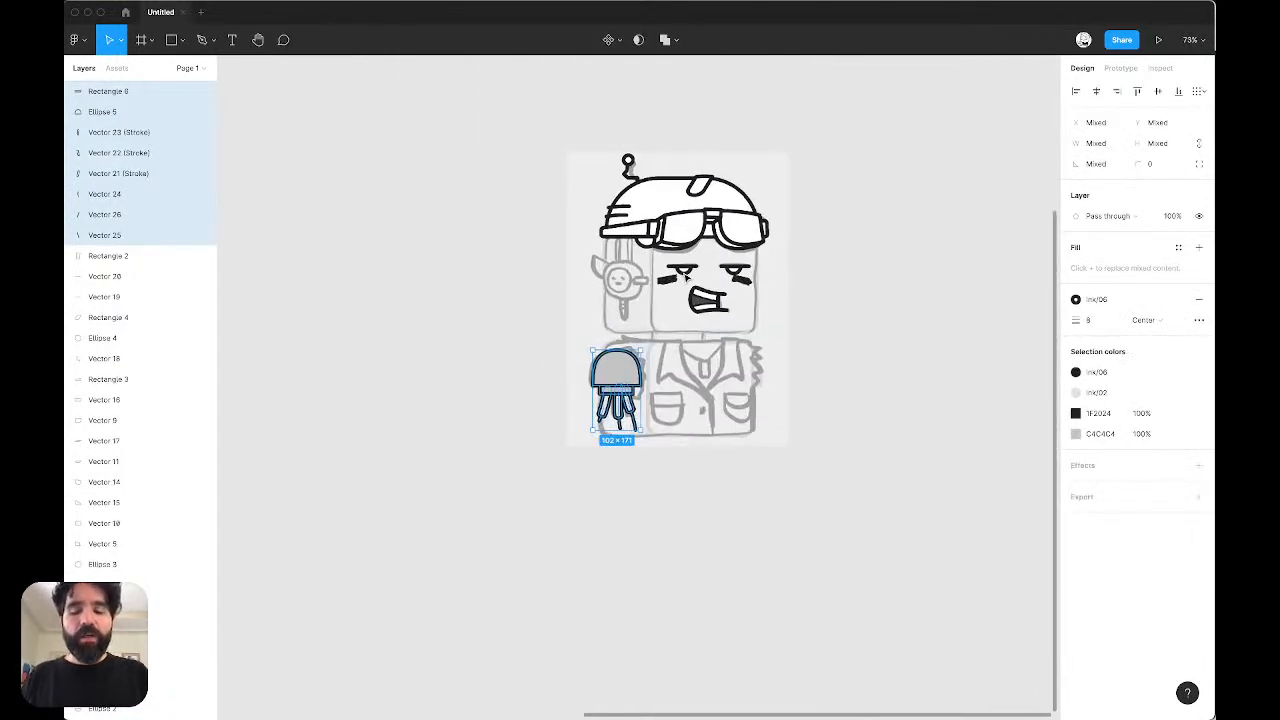
left_click_drag(515, 110, 782, 587)
scroll(730, 430, "up", 7)
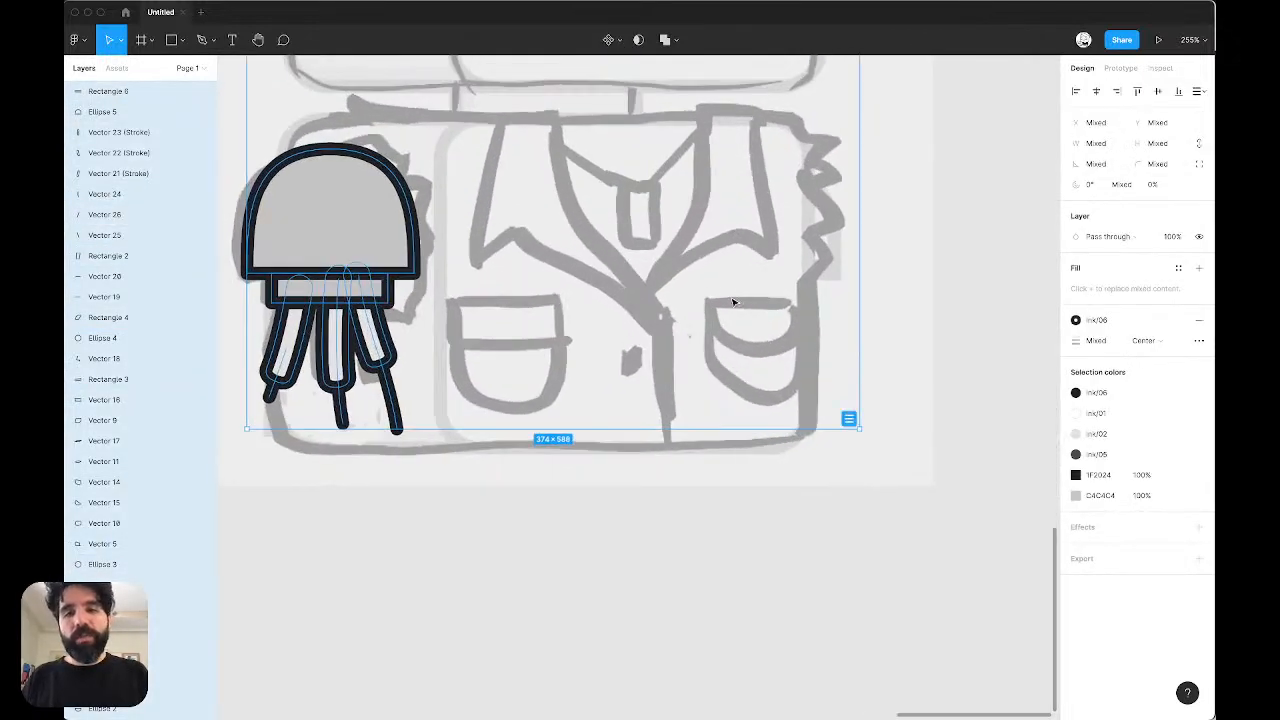
scroll(733, 302, "down", 3)
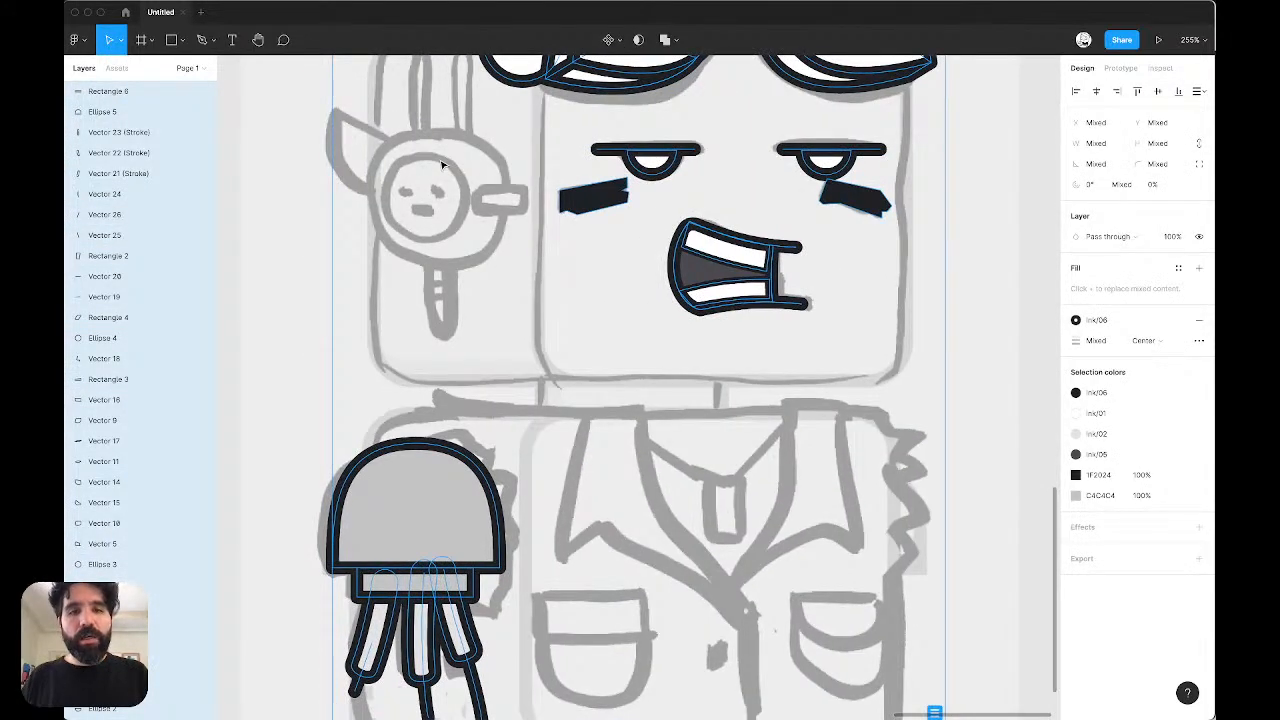
scroll(459, 200, "down", 3)
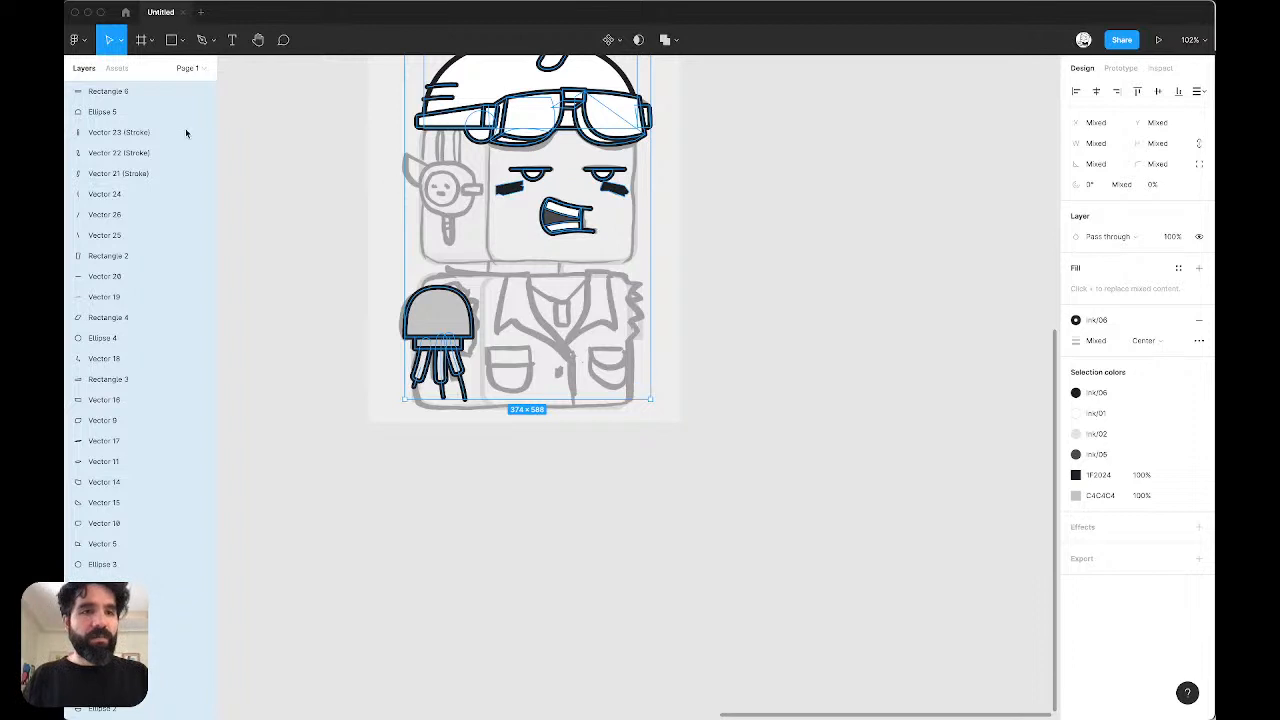
left_click(241, 130)
left_click(200, 12)
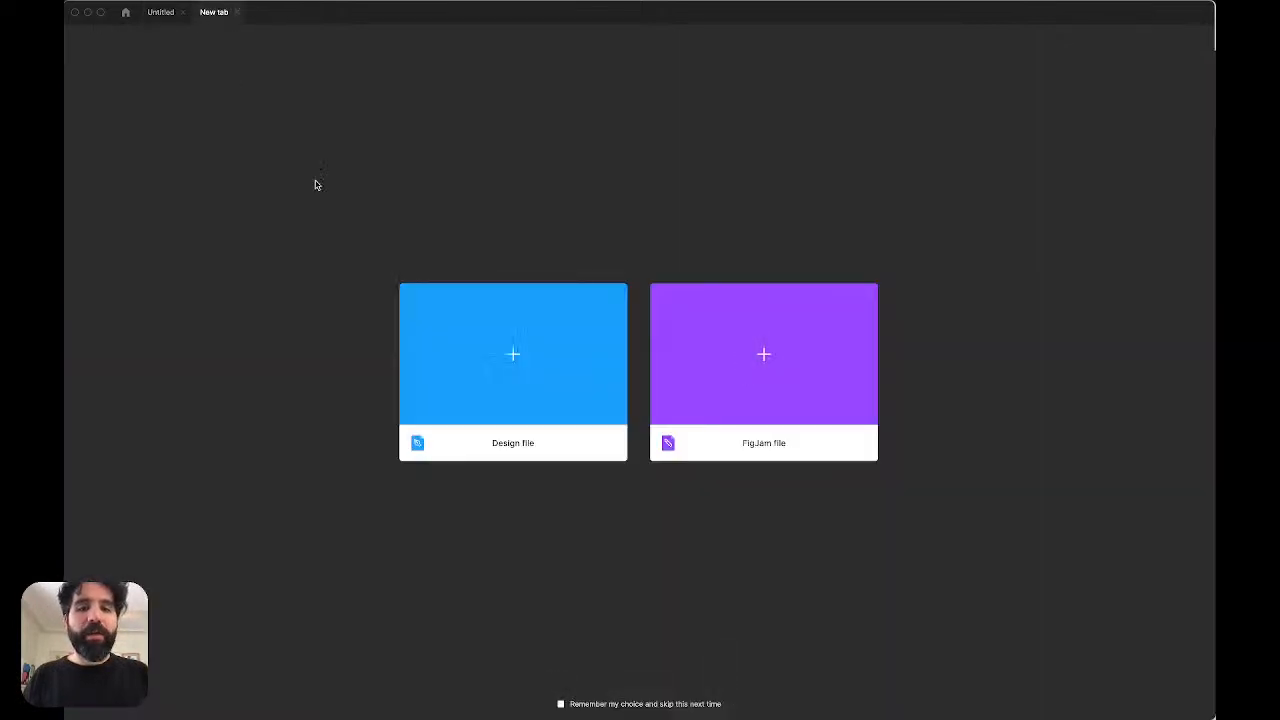
left_click(478, 345)
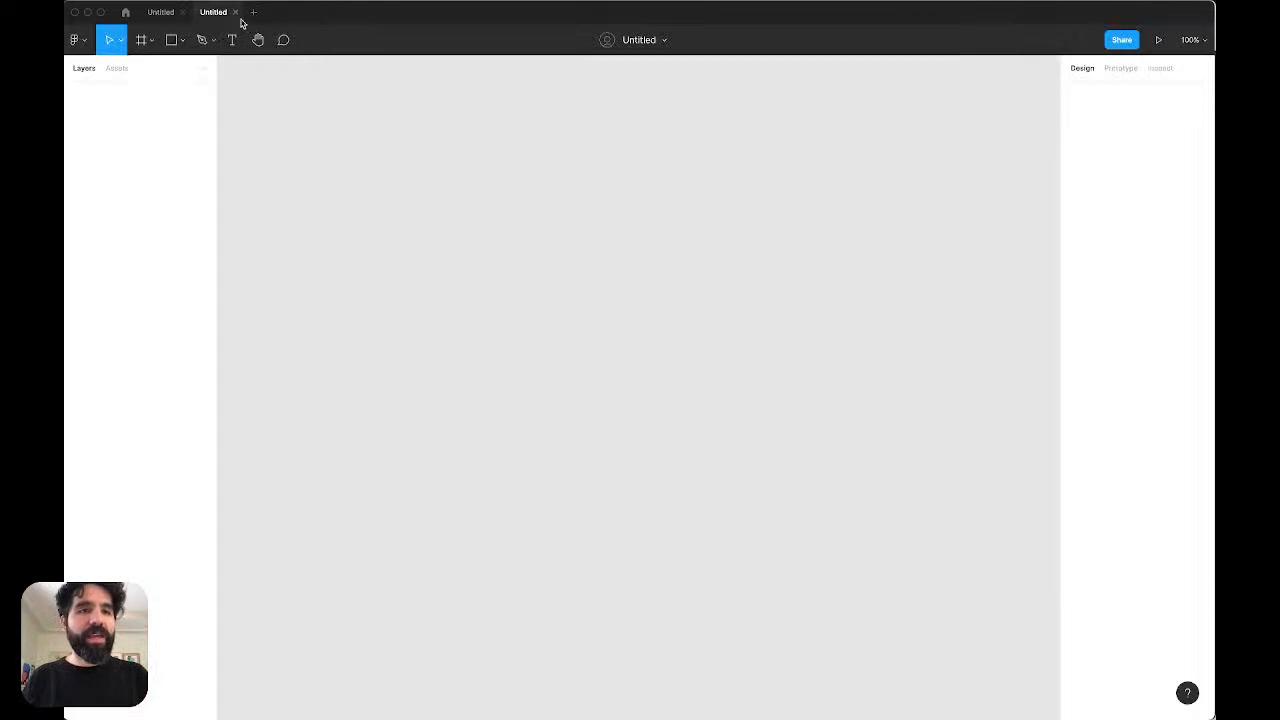
left_click(235, 12)
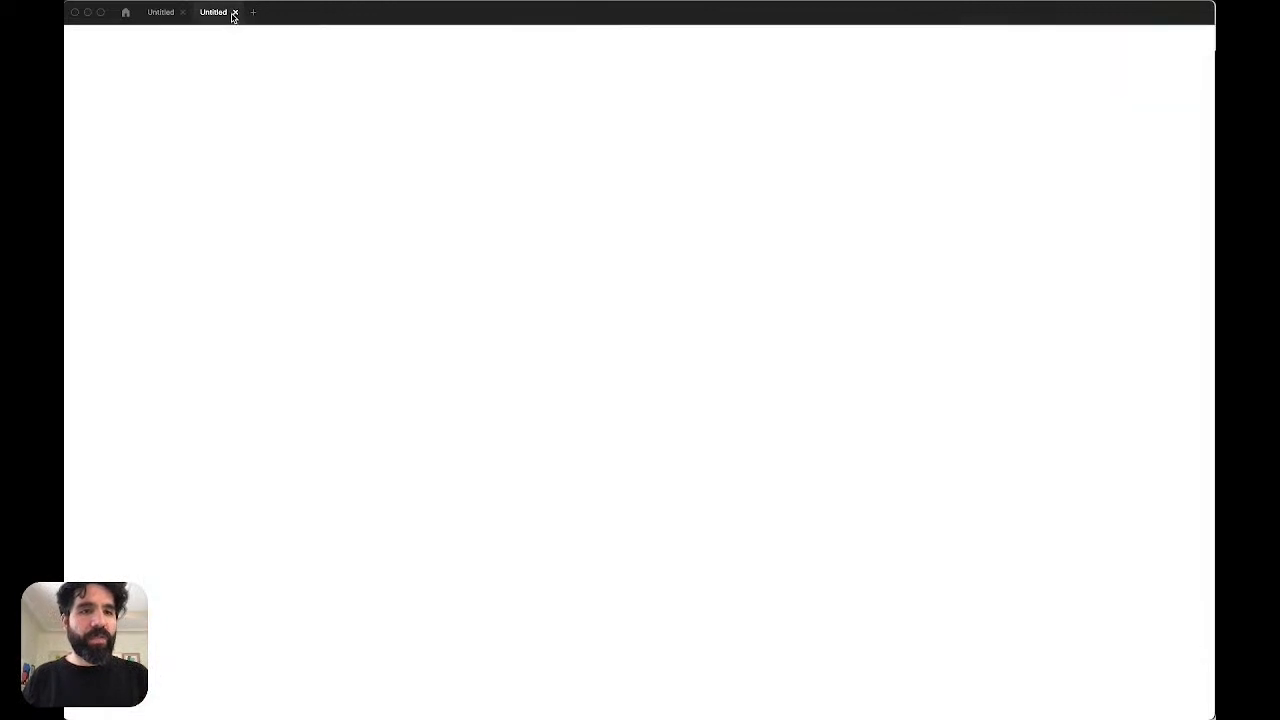
Step: Open the Robotos design file from the recent files and go to the empty area beside the last eye designs
left_click(126, 12)
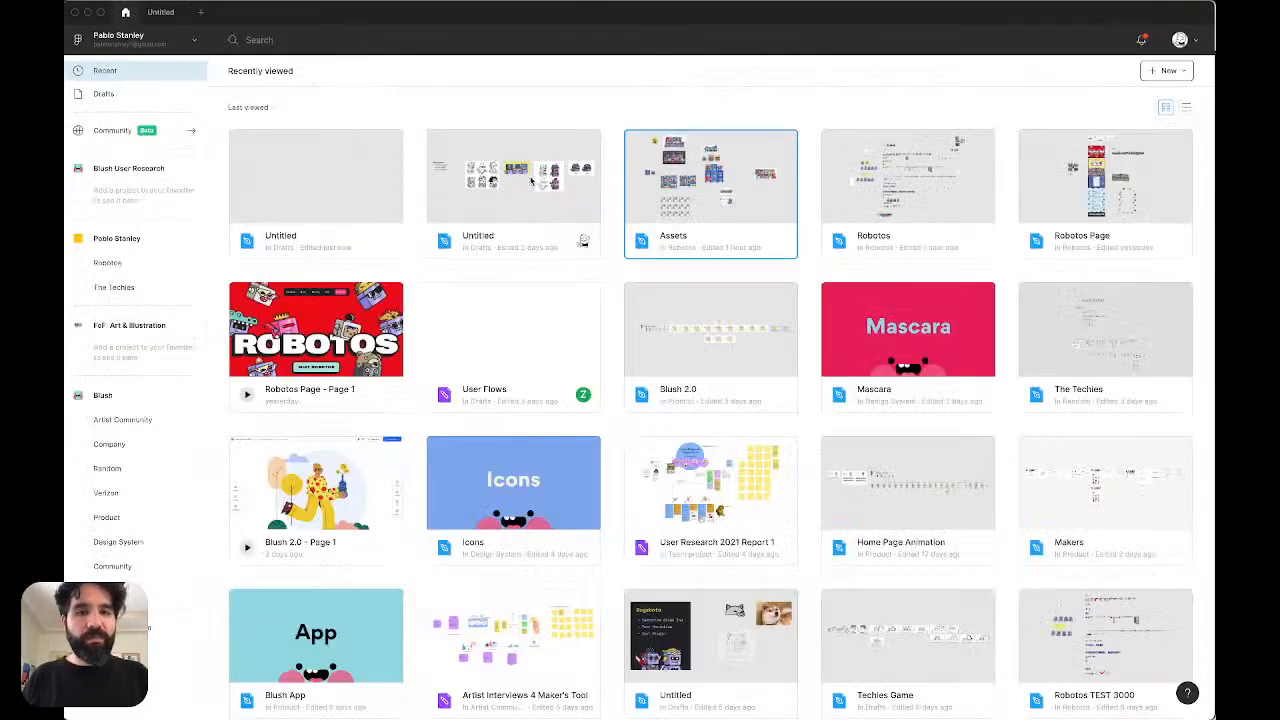
double_click(910, 198)
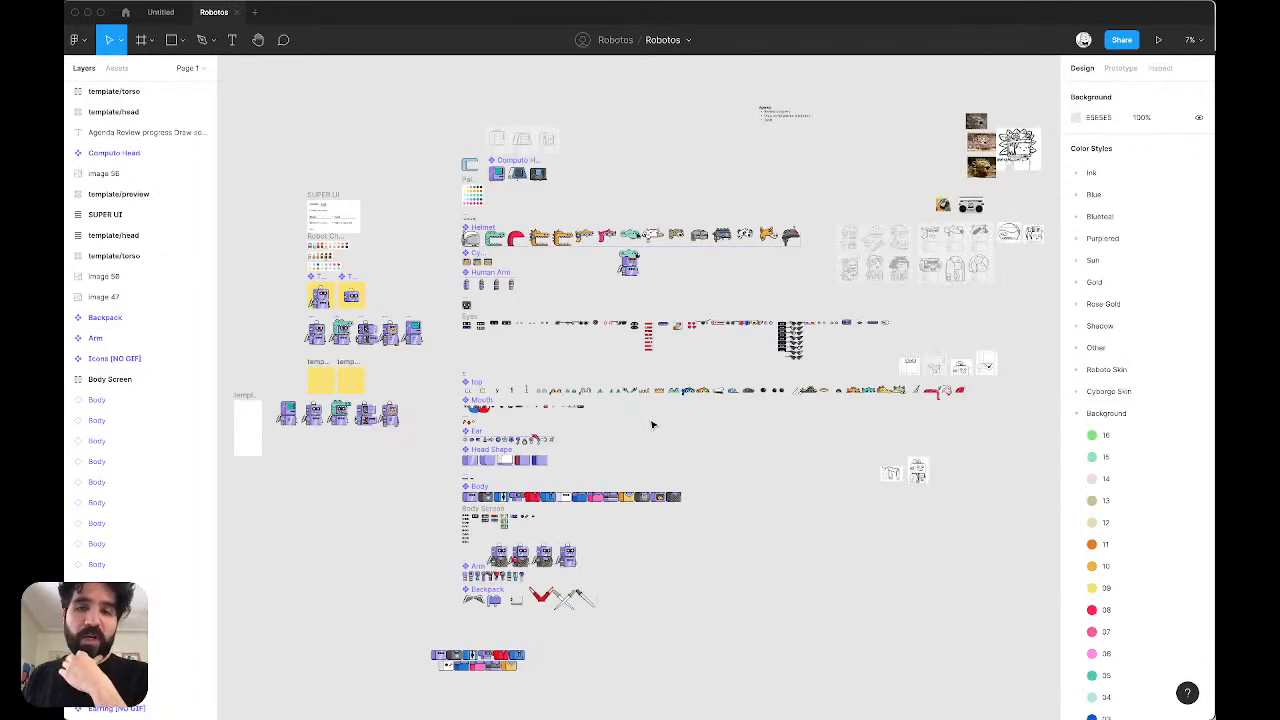
scroll(792, 423, "right", 4)
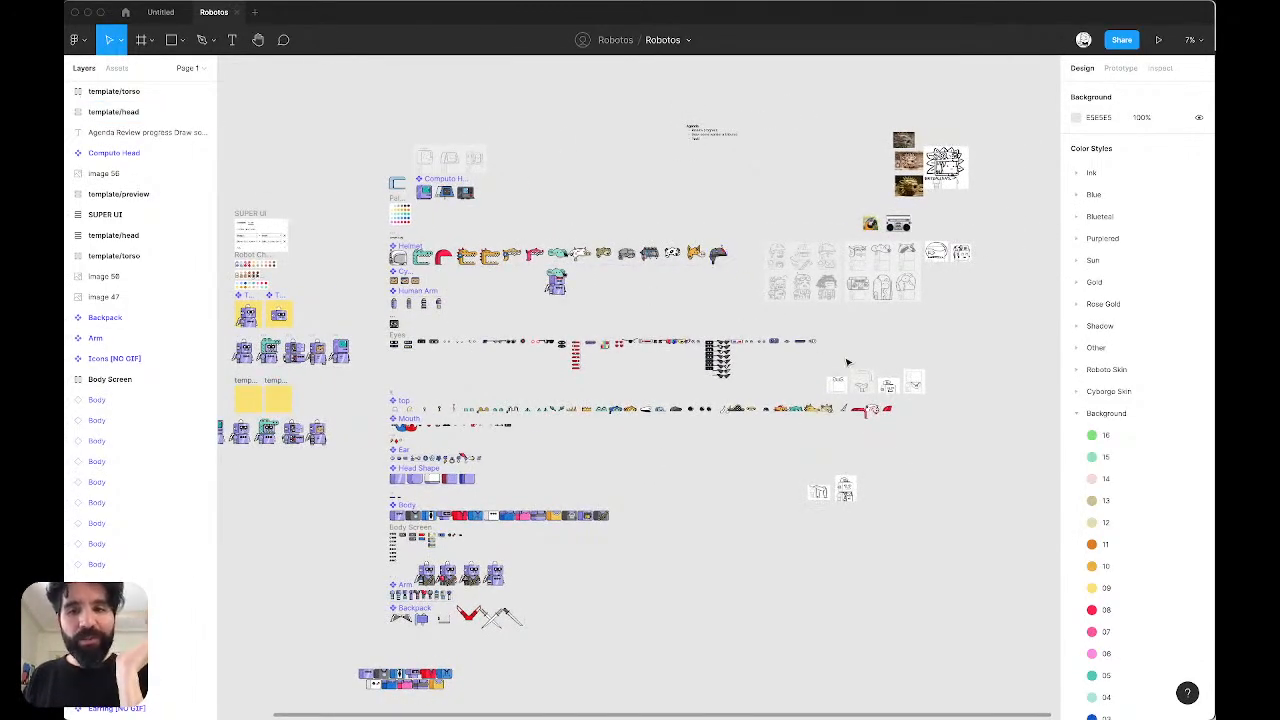
scroll(832, 352, "up", 10)
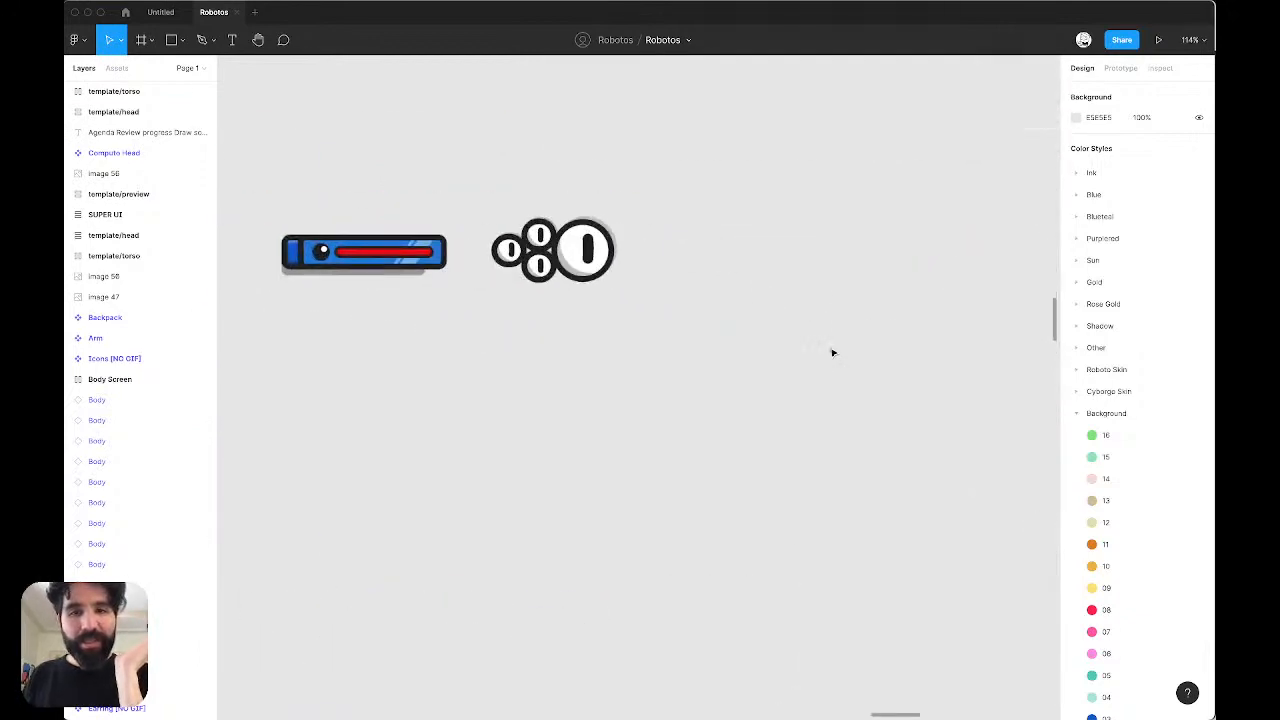
scroll(832, 352, "down", 6)
scroll(758, 324, "up", 5)
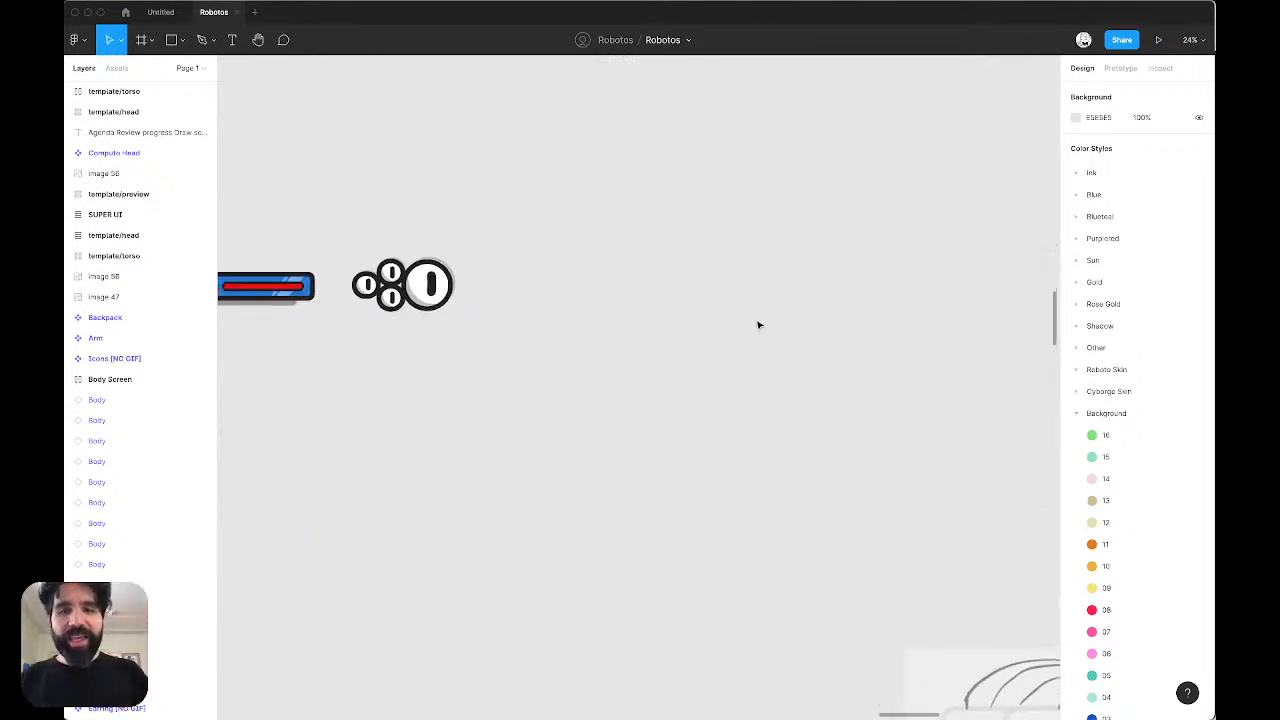
Step: Paste the traced character parts into the empty area beside the eye designs and shift them right and slightly up
key("super+v")
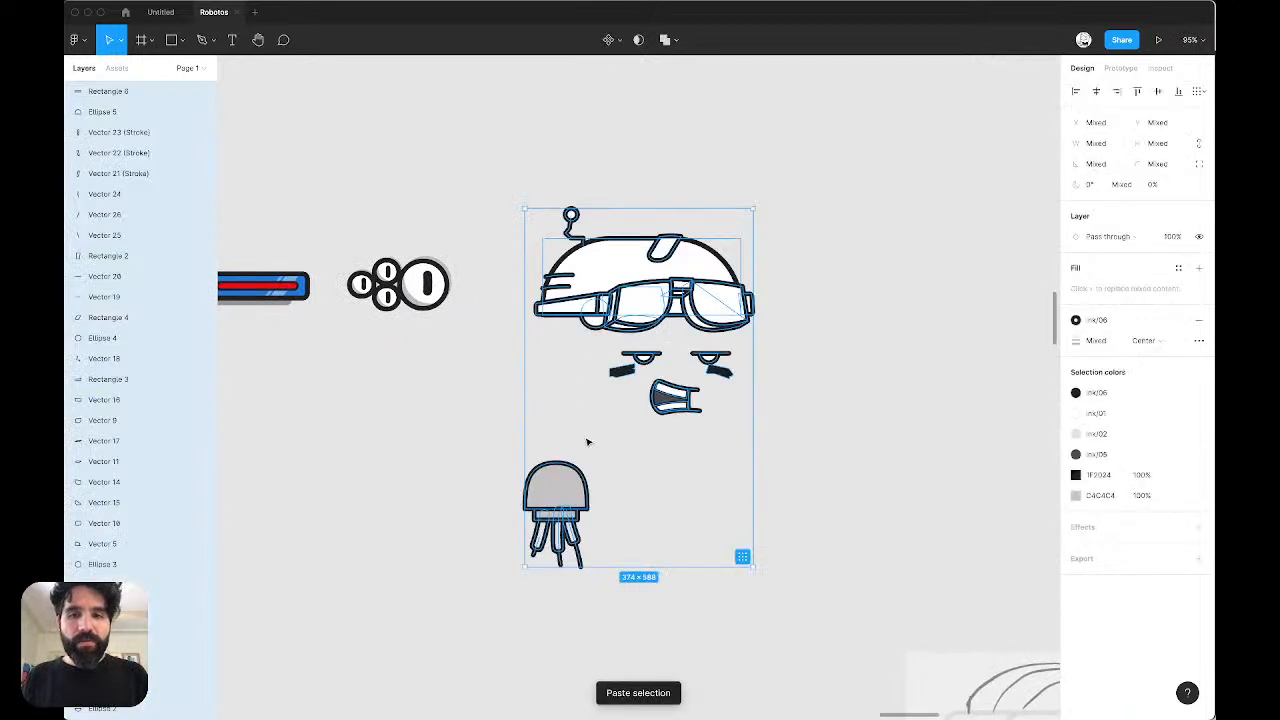
left_click_drag(731, 236, 748, 243)
left_click(930, 317)
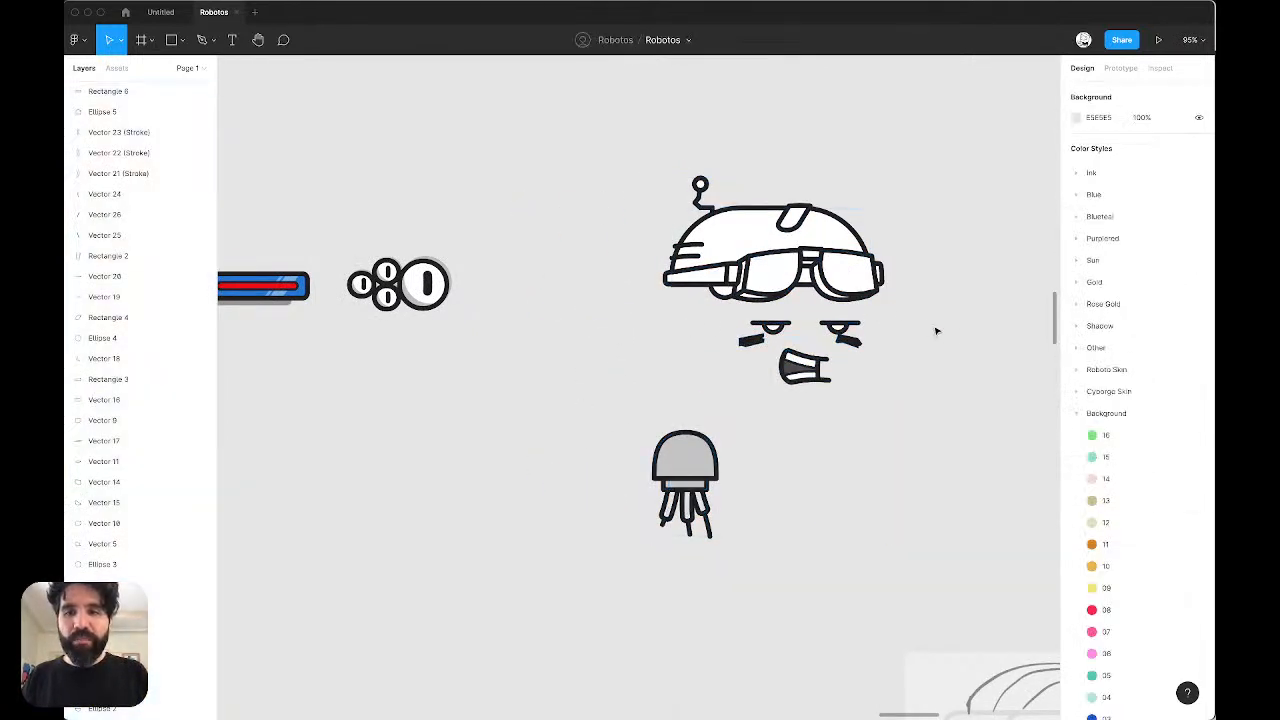
Step: Remove the pair of eyes and both cheek marks from the pasted face
left_click_drag(926, 320, 741, 342)
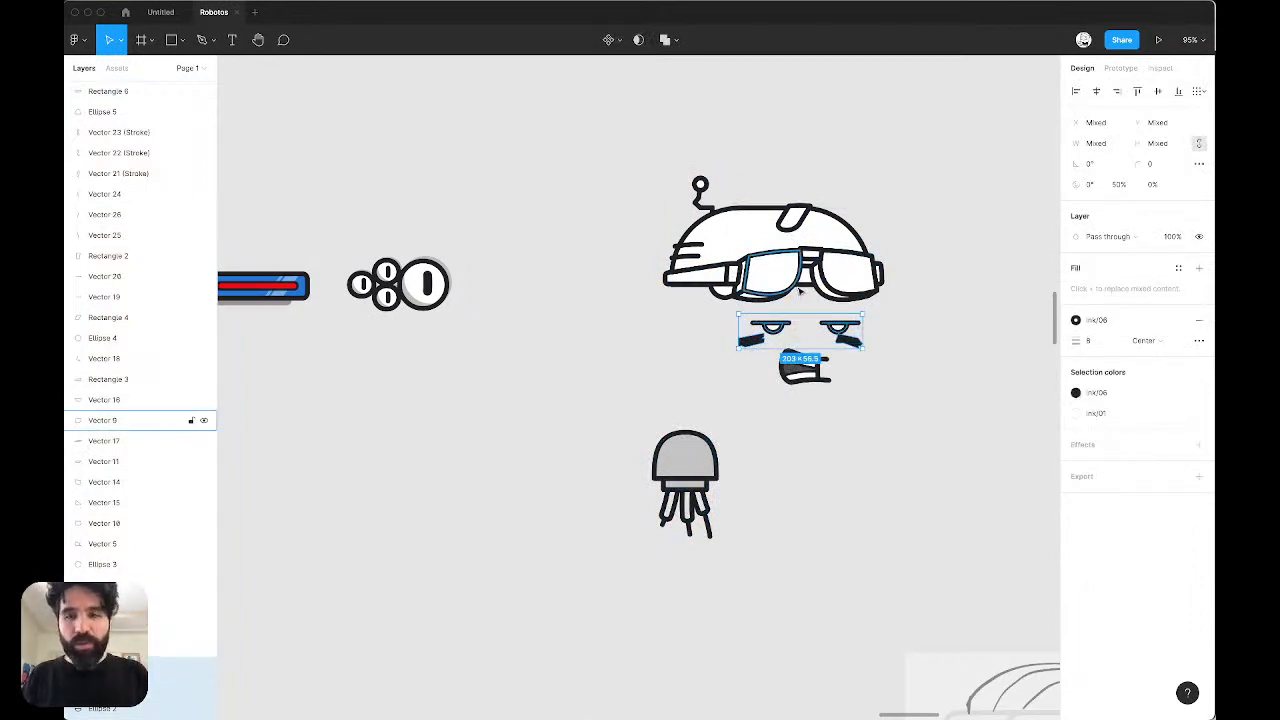
key("Delete")
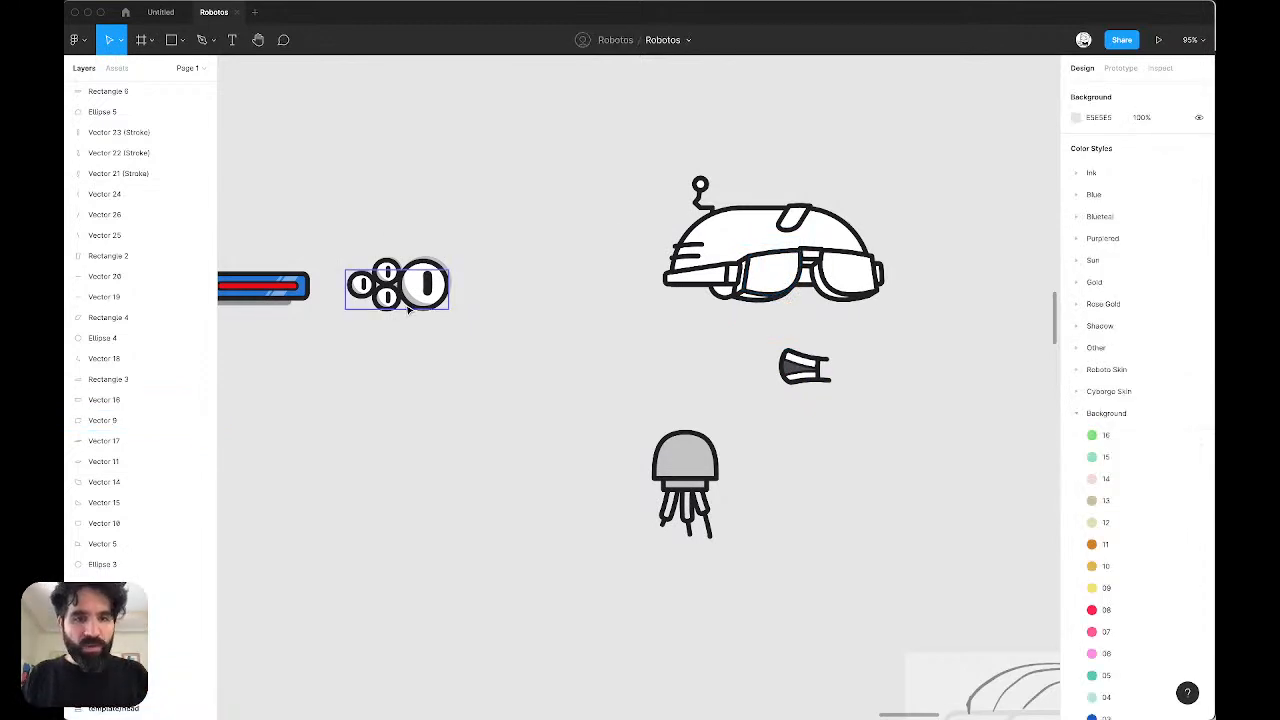
Step: Duplicate the last monster eyes component and delete the artwork group inside the copy
left_click(408, 310)
key("super+d")
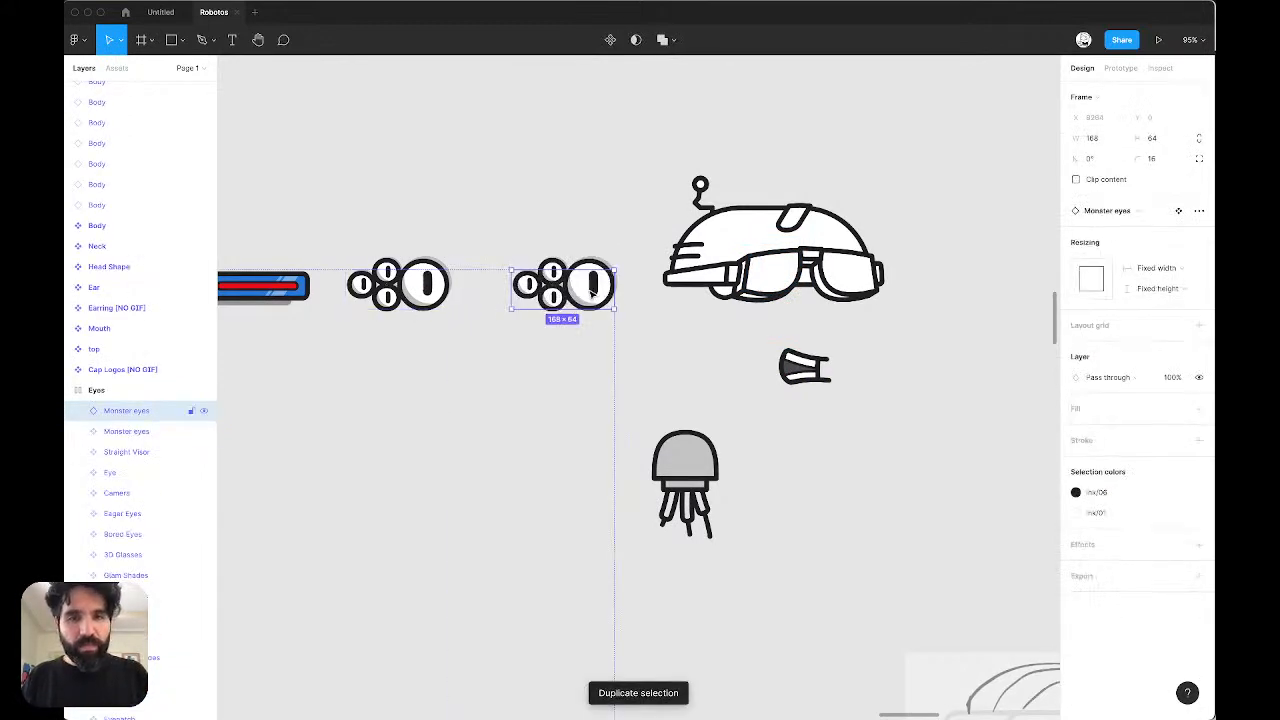
double_click(592, 293)
left_click(126, 410)
key("alt")
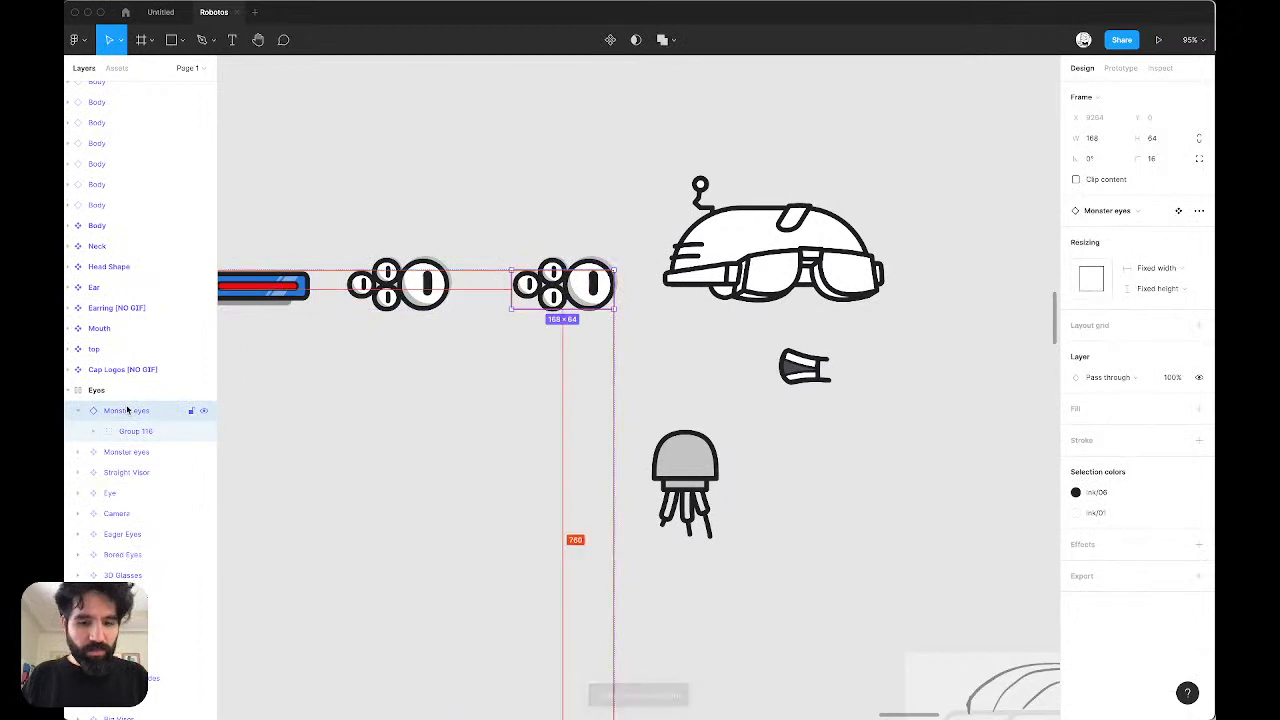
left_click(529, 330)
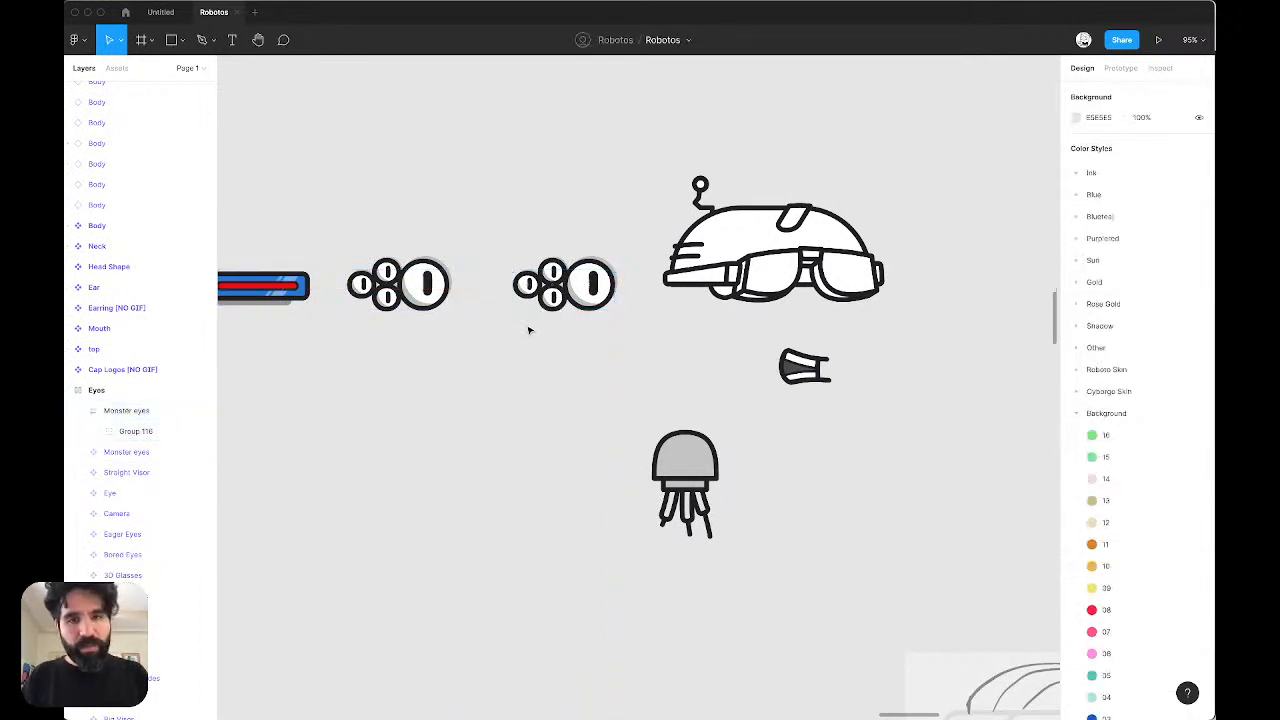
double_click(584, 290)
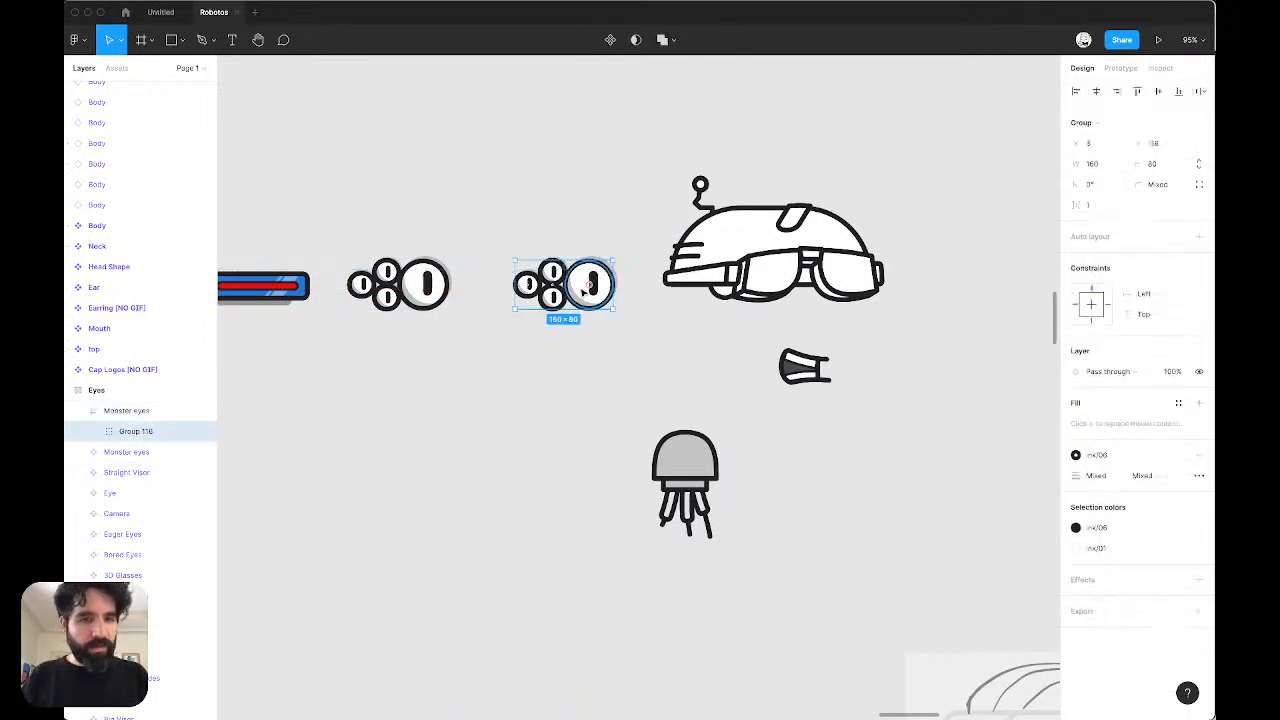
key("Delete")
Step: Paste the cut eyes and cheek marks into the emptied eyes frame and nudge them right
left_click(566, 300)
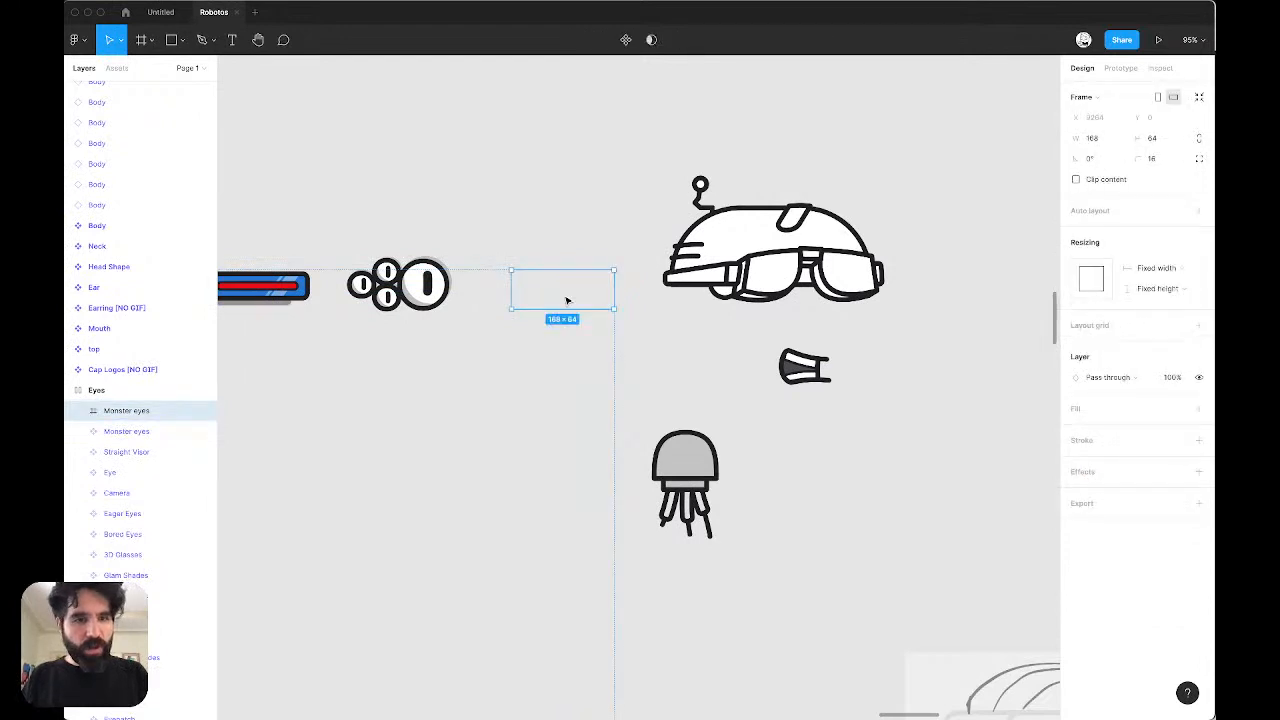
key("super+v")
key("shift+Right")
key("shift+Right")
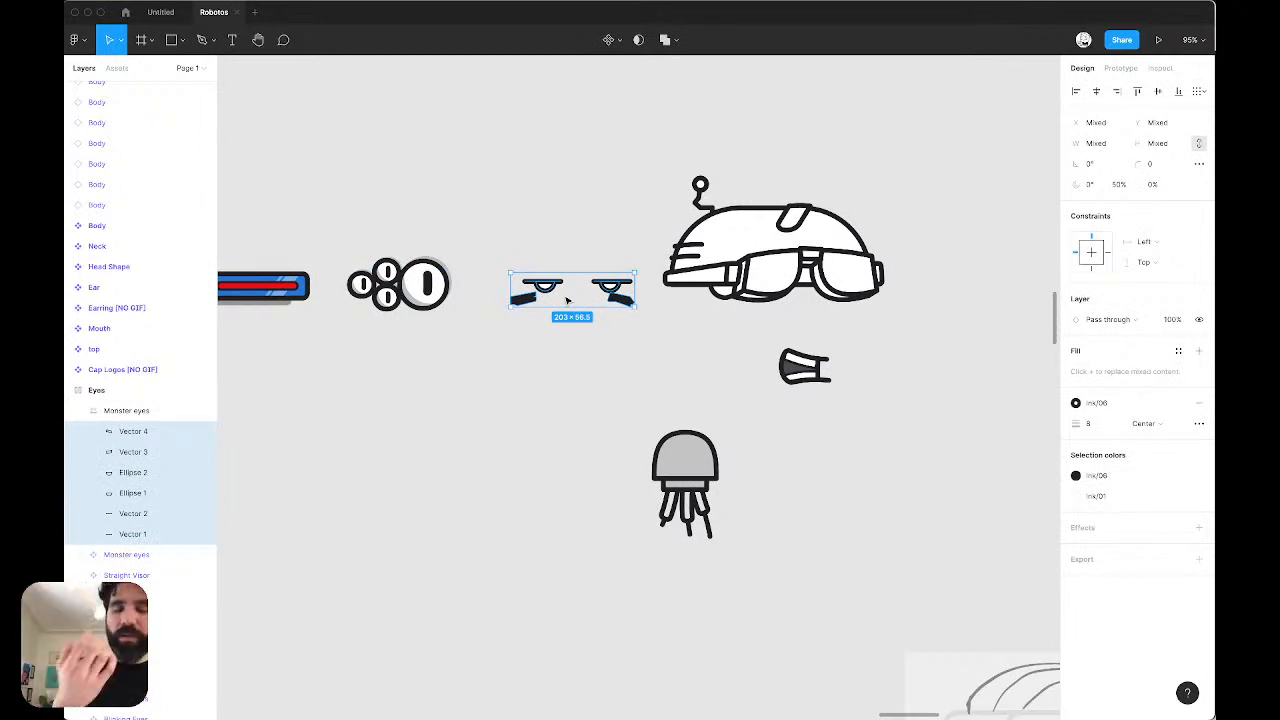
left_click(900, 314)
Step: Select all the shapes of the traced dome-shouldered arm below the helmet and cut them from the canvas
scroll(900, 316, "down", 5)
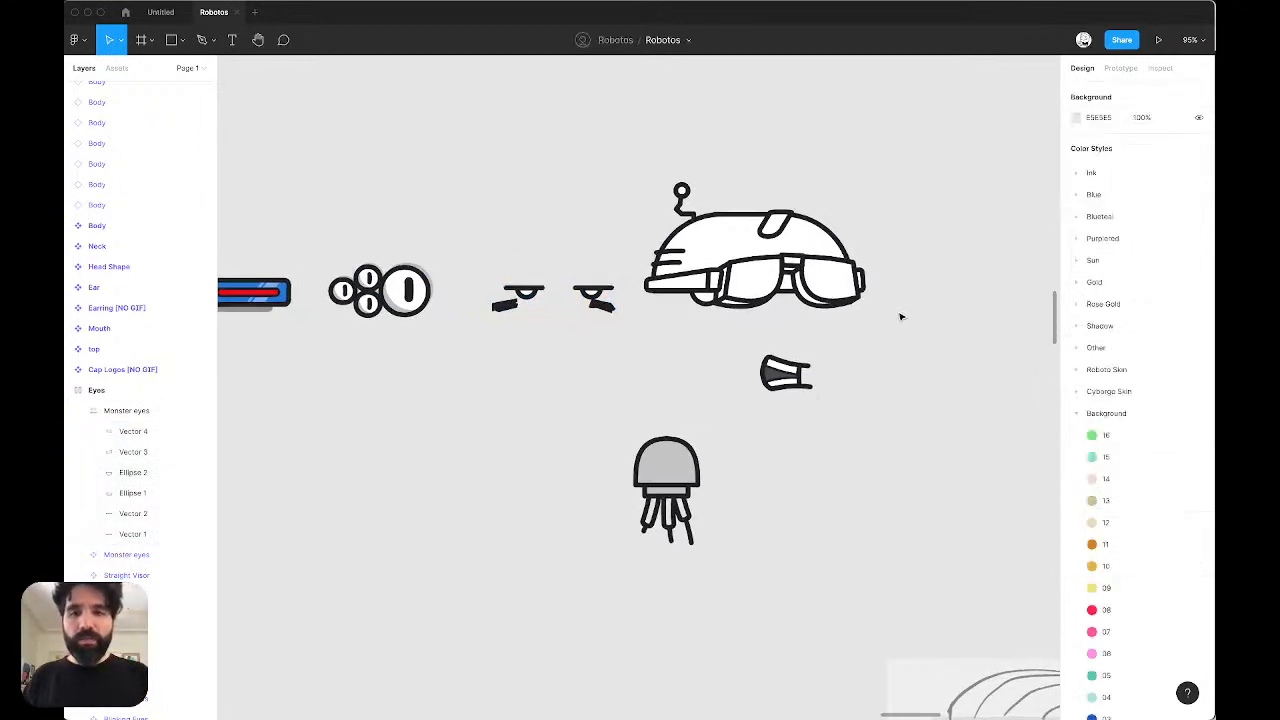
scroll(900, 317, "down", 10)
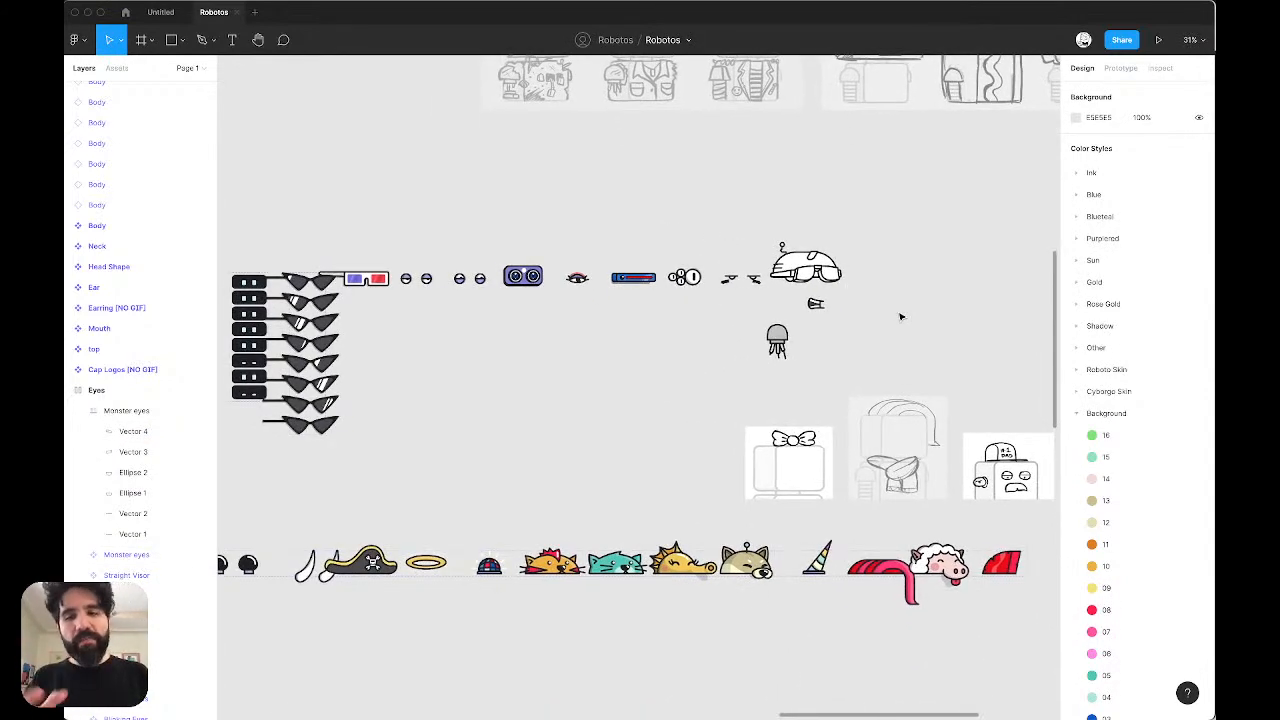
scroll(901, 317, "left", 2)
scroll(901, 317, "left", 1)
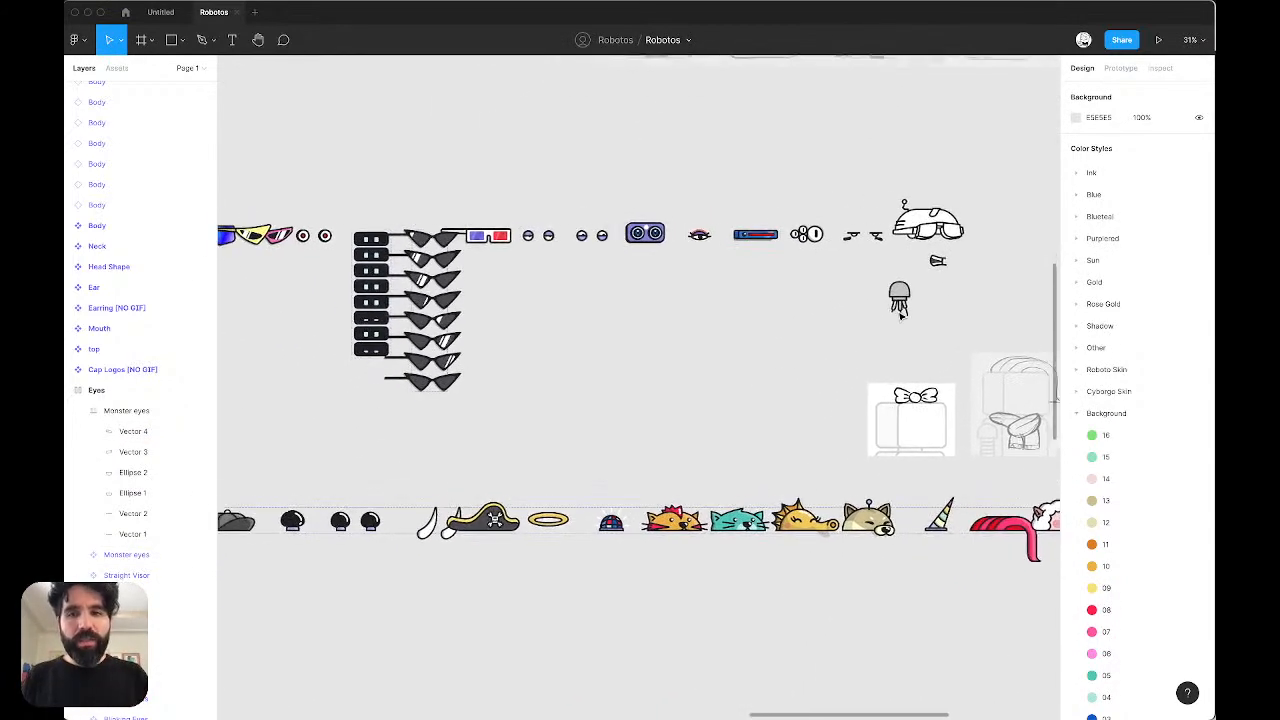
scroll(901, 317, "down", 6)
scroll(899, 313, "down", 3)
left_click(892, 312)
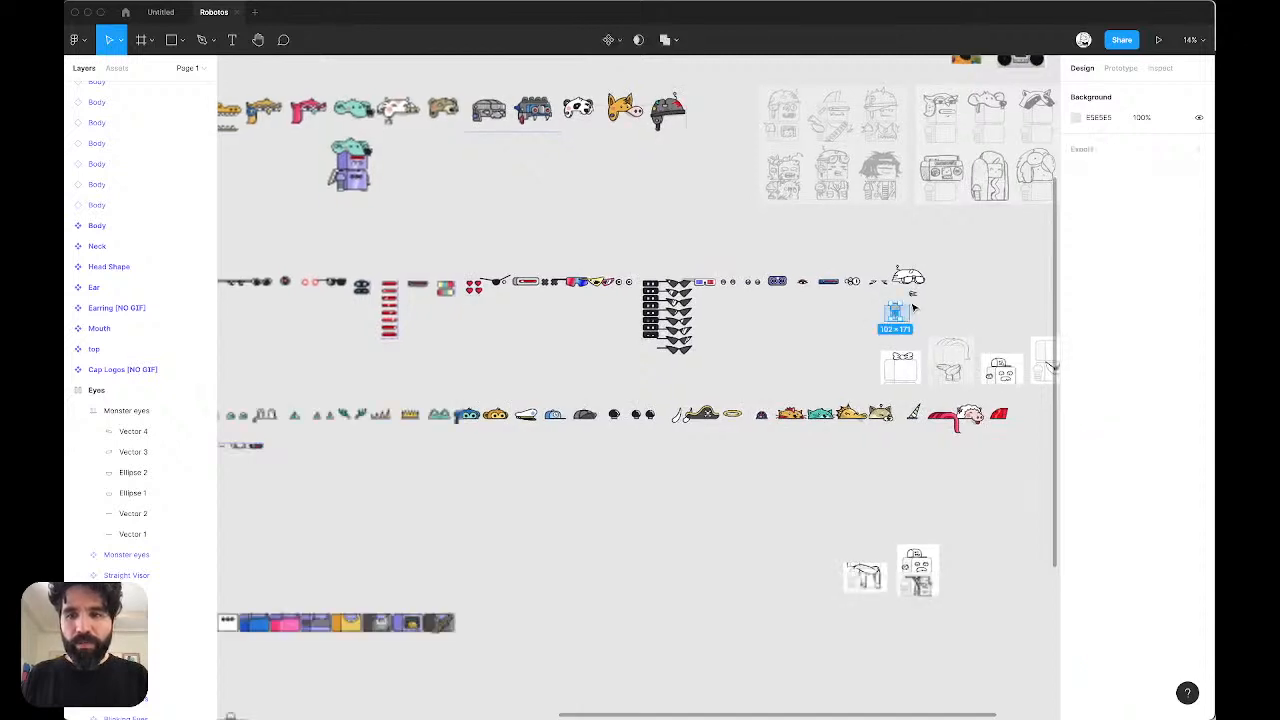
scroll(879, 311, "up", 3)
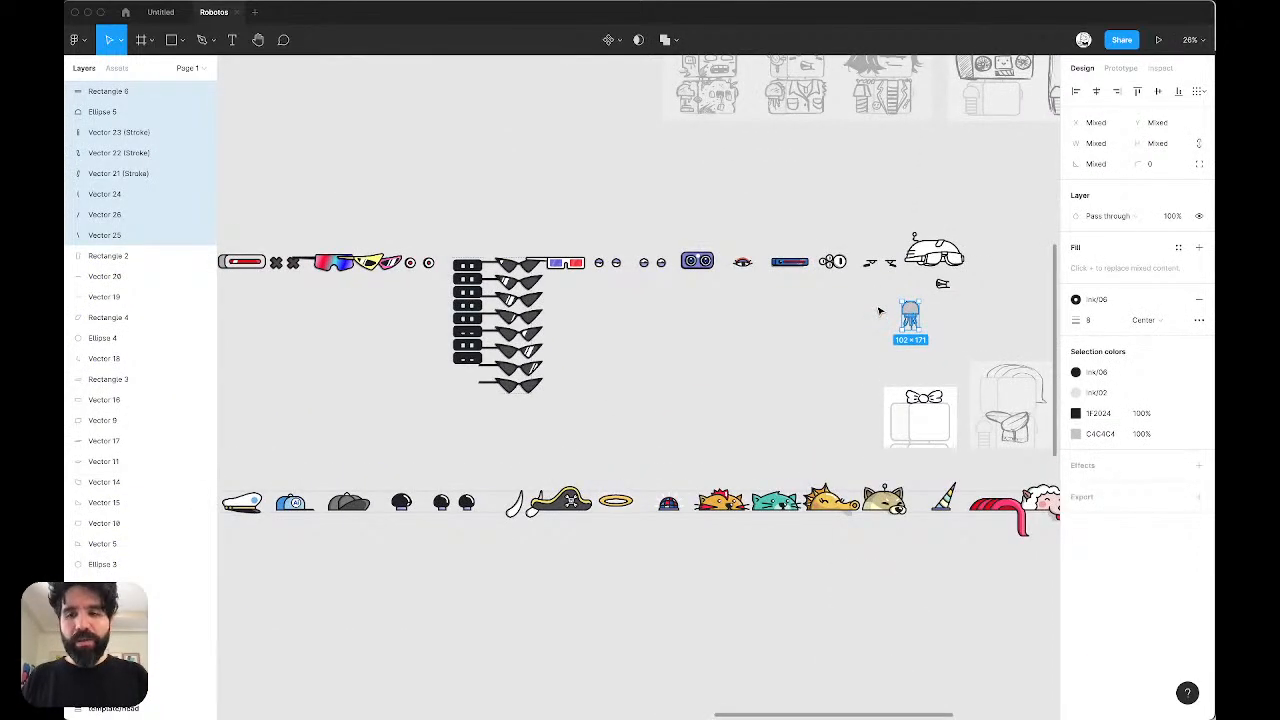
left_click(879, 311)
Step: Go to the Arm component set below the preview robots and select it
scroll(879, 311, "down", 5)
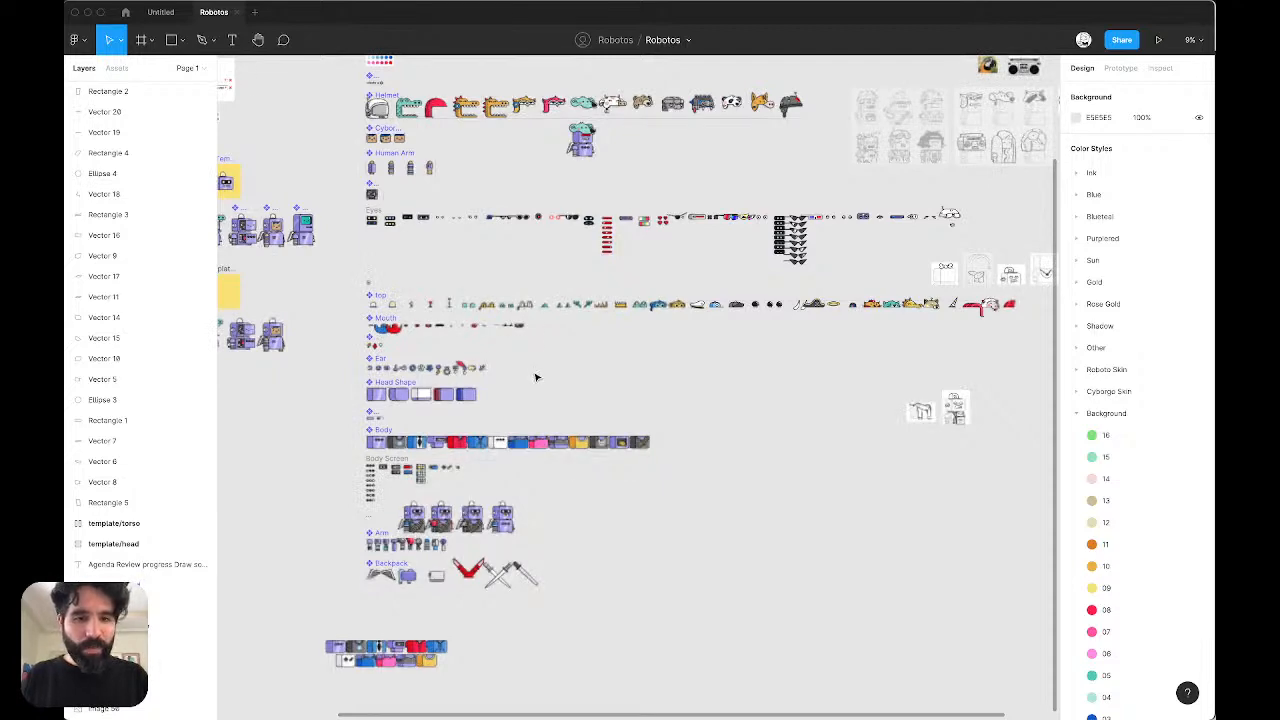
scroll(422, 566, "up", 10)
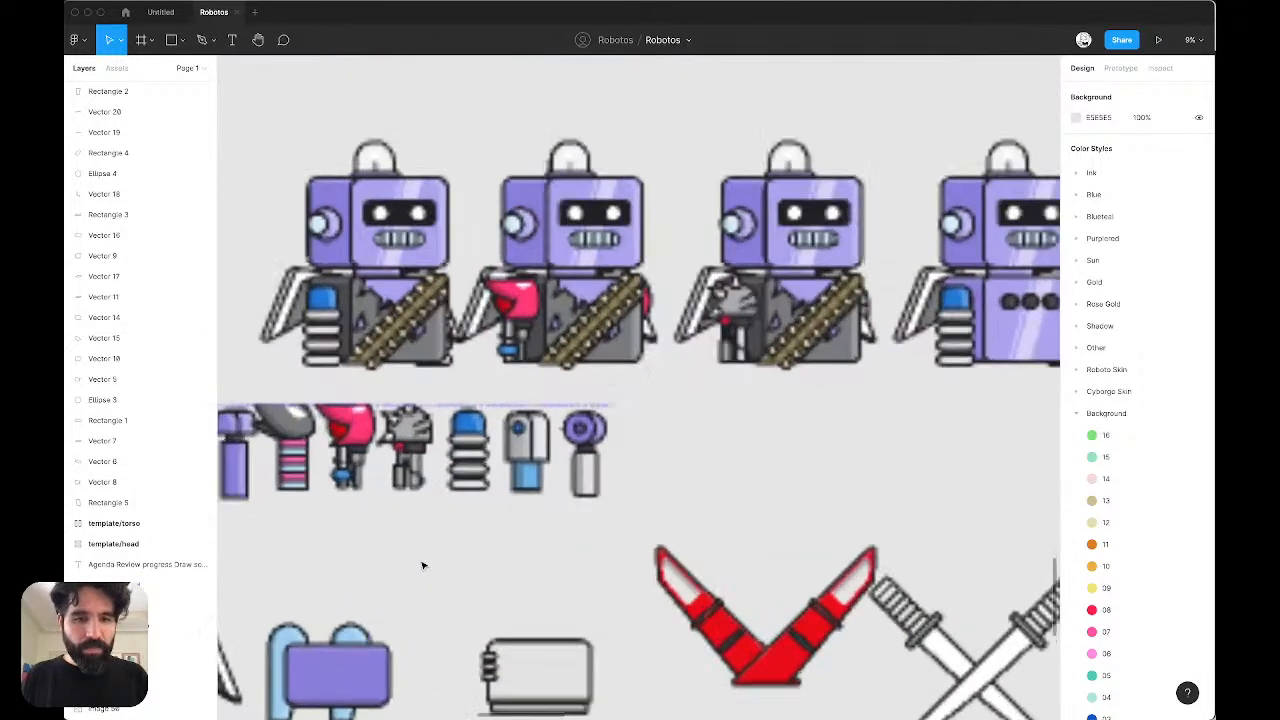
scroll(430, 502, "up", 3)
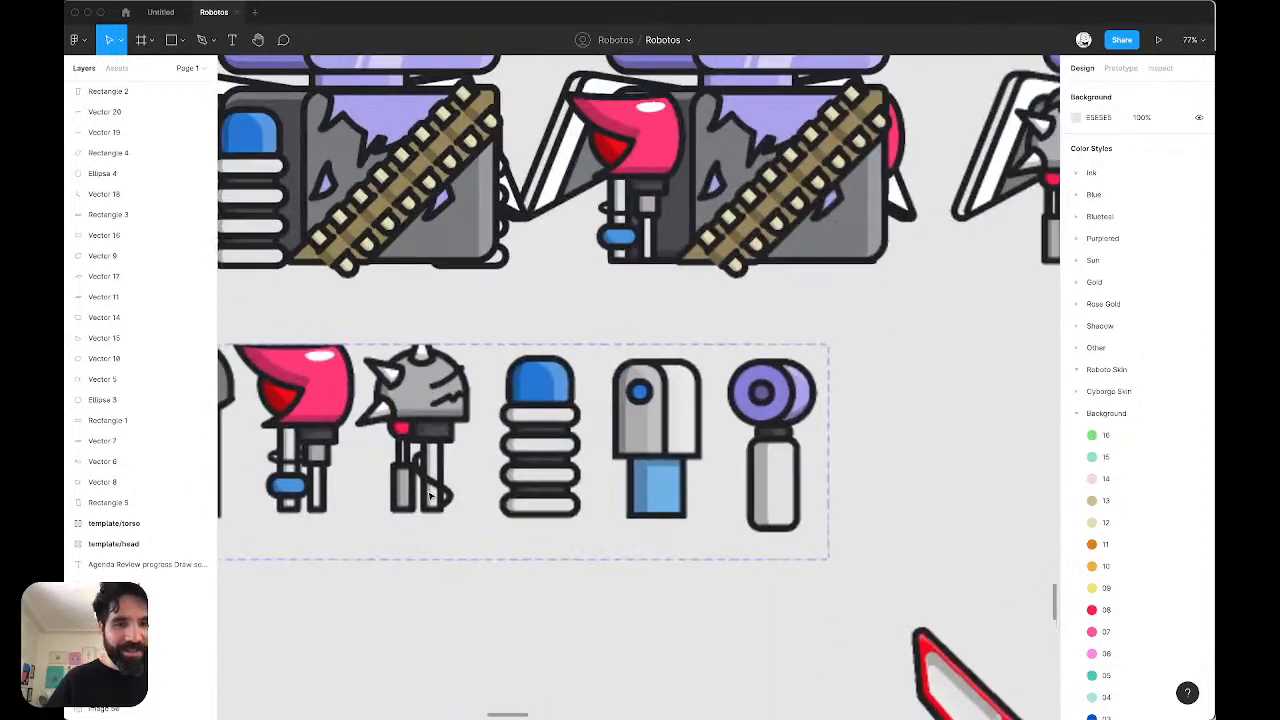
scroll(546, 384, "left", 3)
scroll(552, 384, "down", 4)
scroll(552, 384, "down", 2)
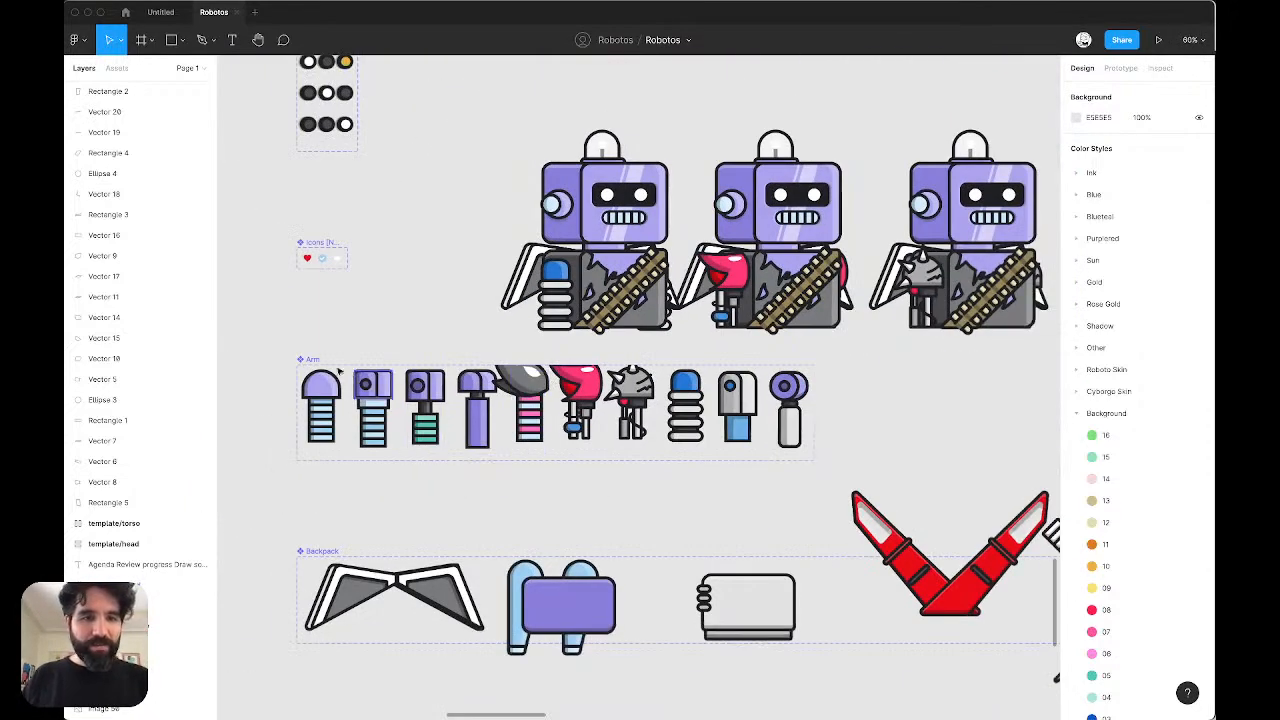
left_click(312, 360)
Step: Examine how the arm variants look on the preview robots compared with the designs in the Arm component set
scroll(955, 218, "right", 2)
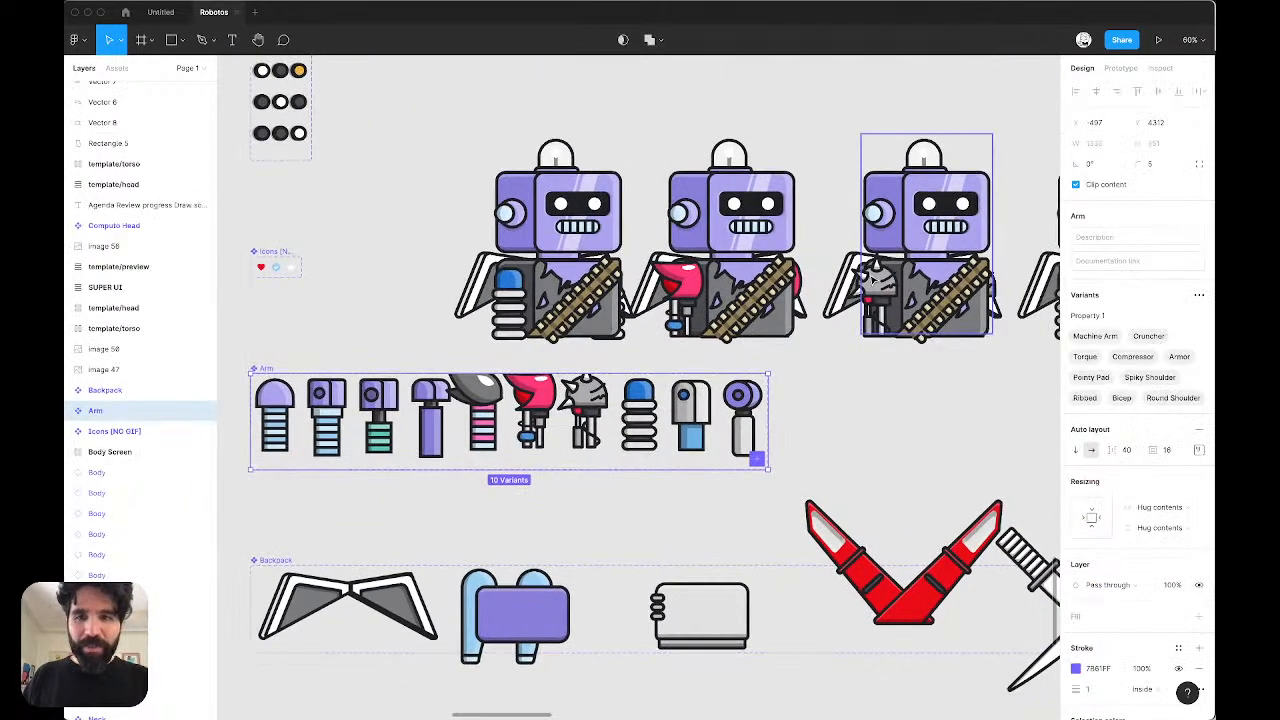
scroll(950, 220, "up", 5)
scroll(872, 281, "down", 1)
scroll(872, 281, "right", 2)
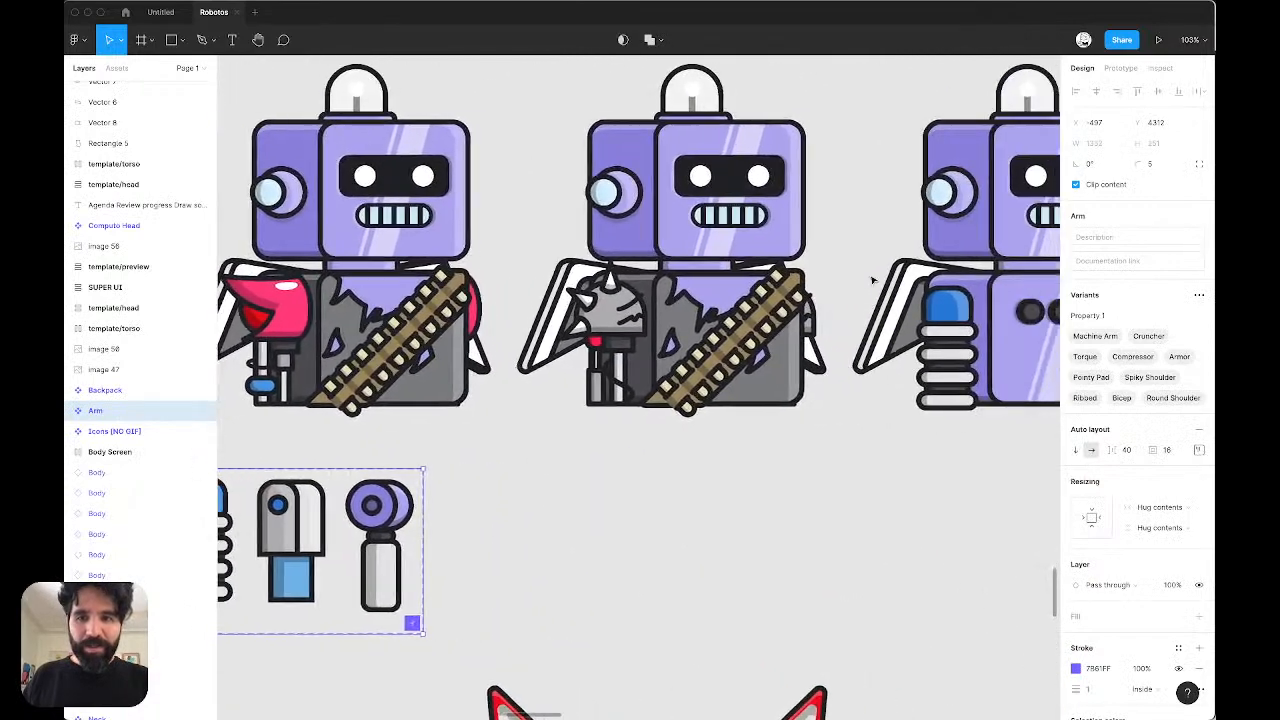
scroll(872, 281, "left", 3)
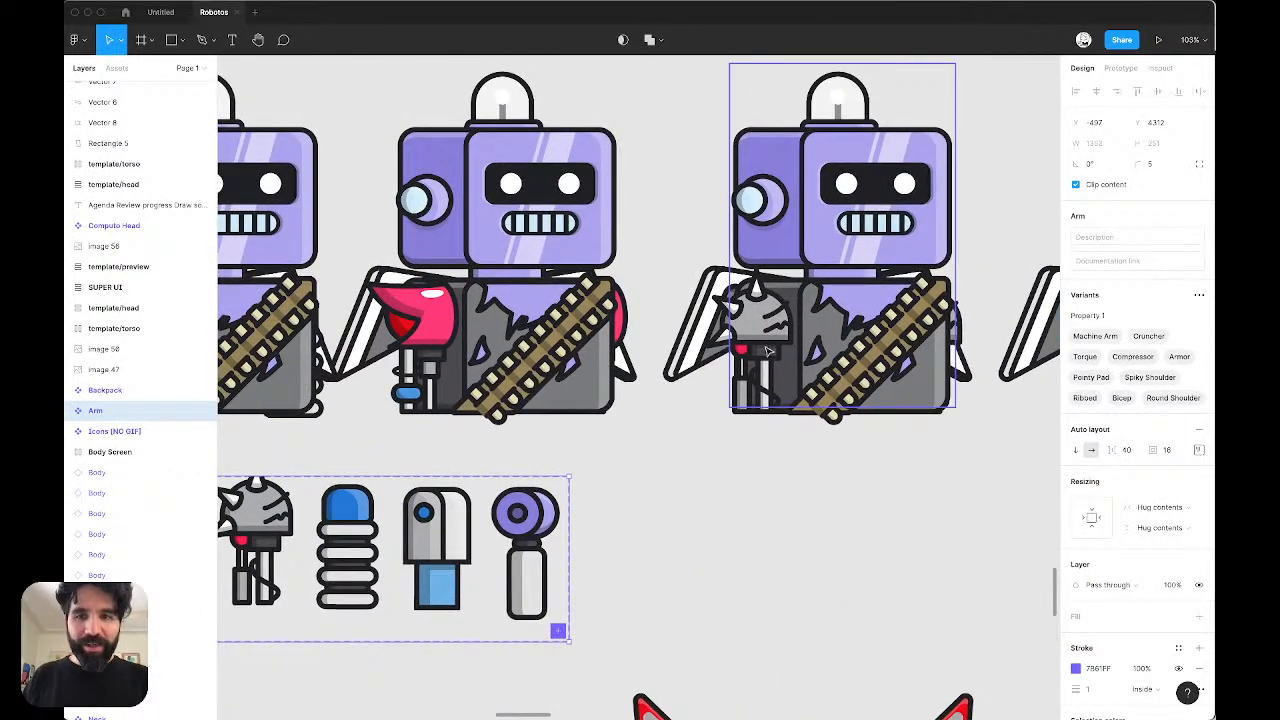
scroll(753, 424, "left", 3)
scroll(753, 424, "left", 3)
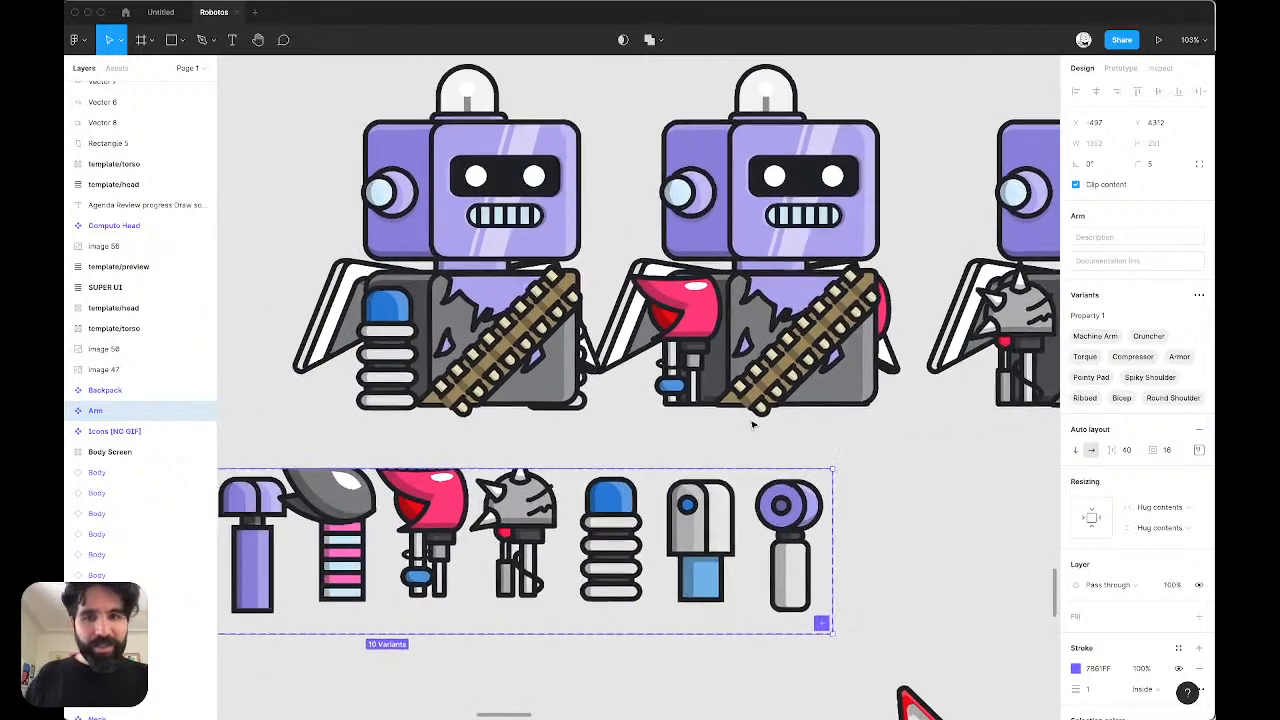
scroll(775, 398, "down", 5)
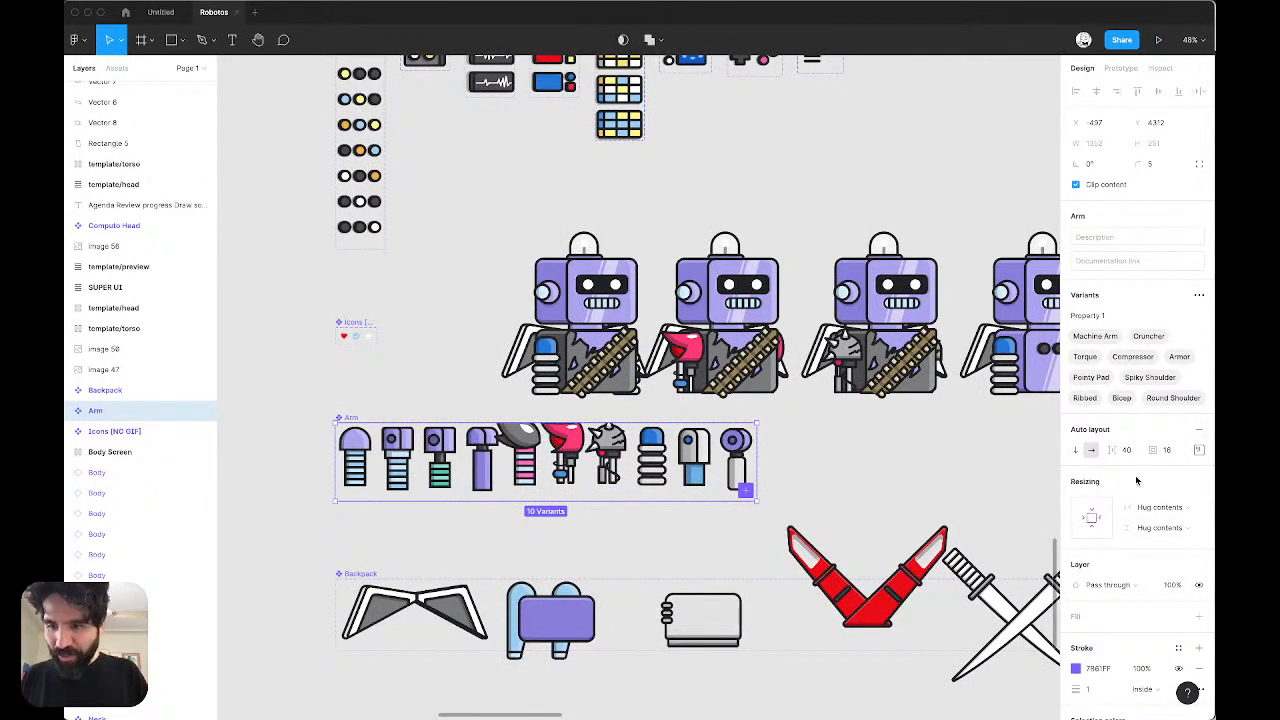
Step: Turn off Clip content for the Arm component set
scroll(1150, 630, "down", 2)
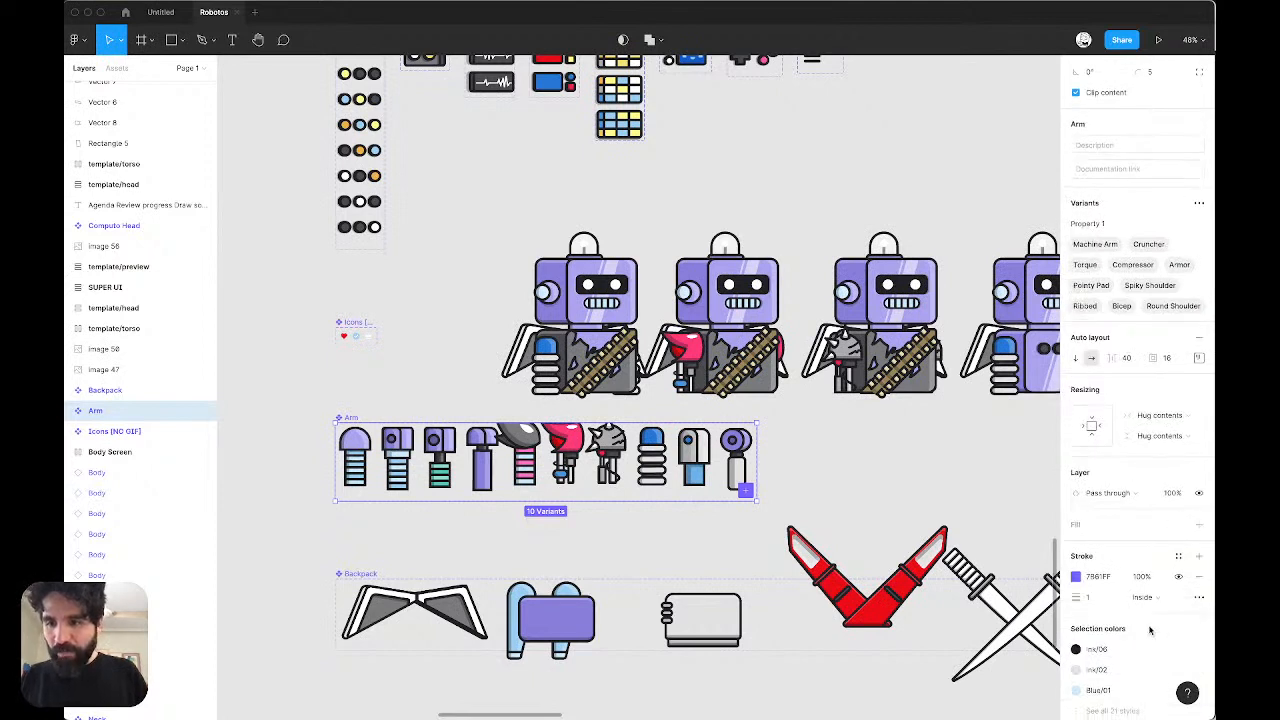
scroll(1150, 630, "up", 2)
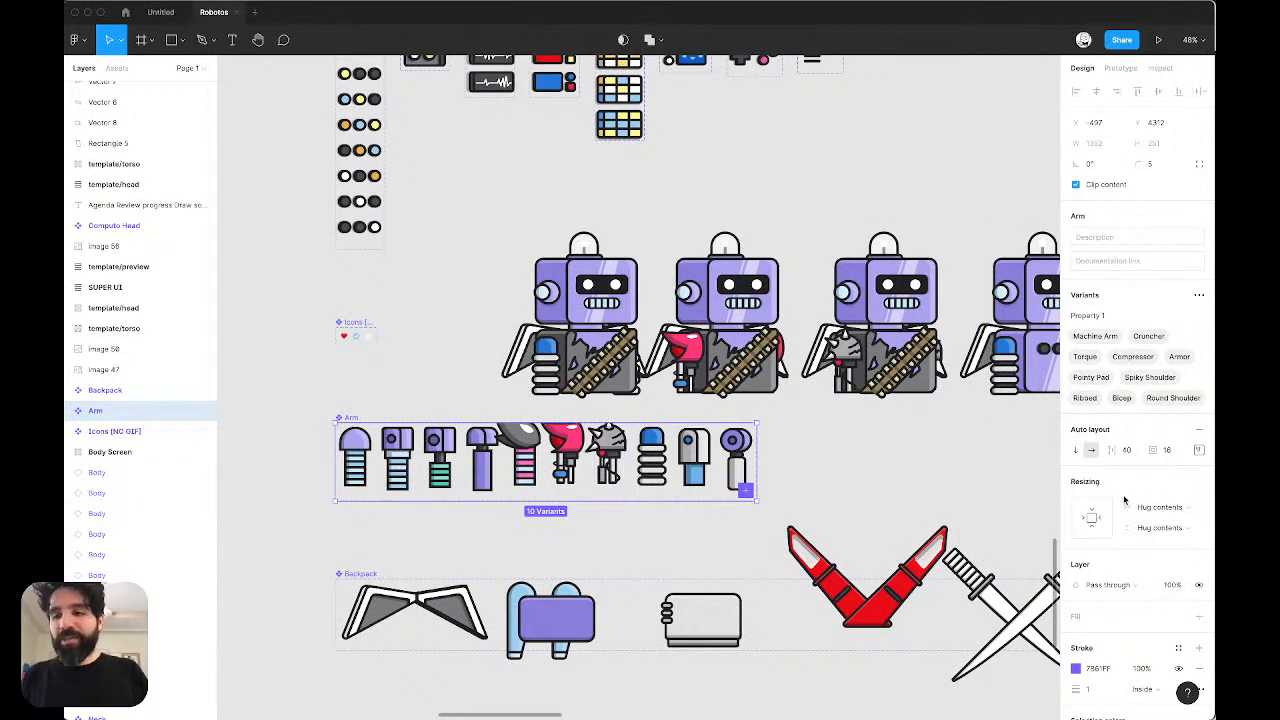
scroll(1163, 628, "down", 3)
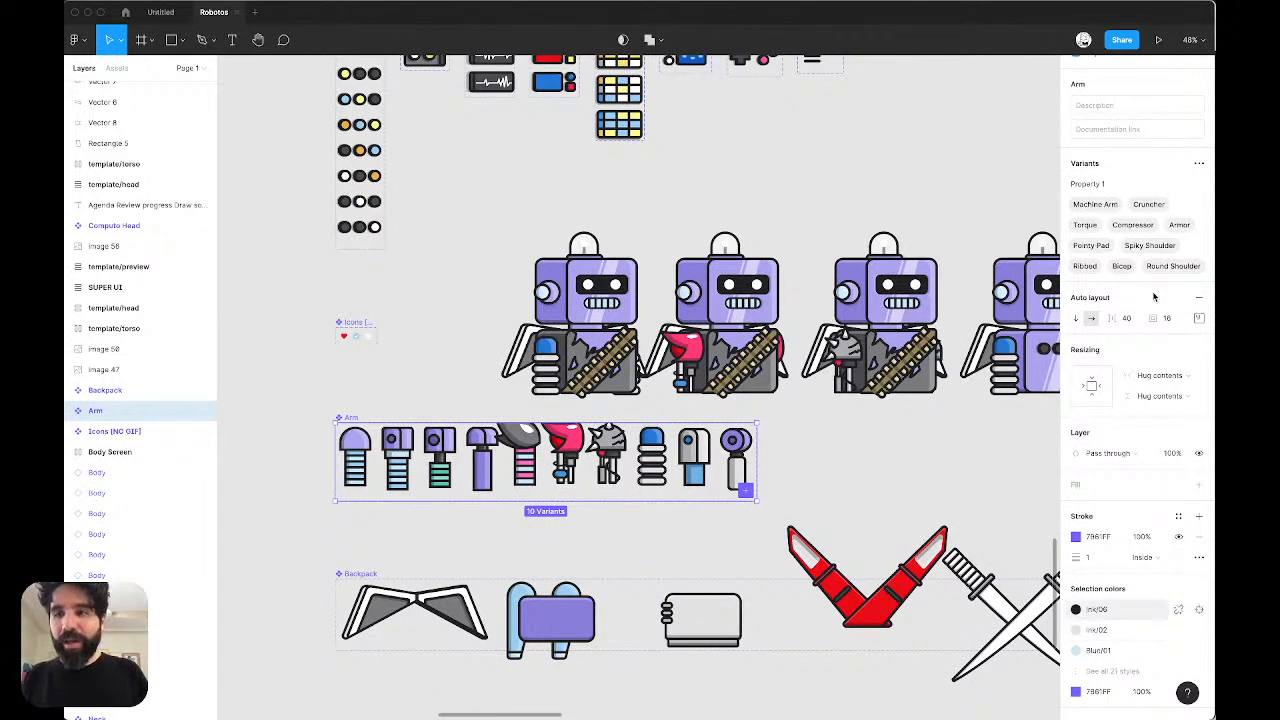
scroll(1155, 295, "up", 3)
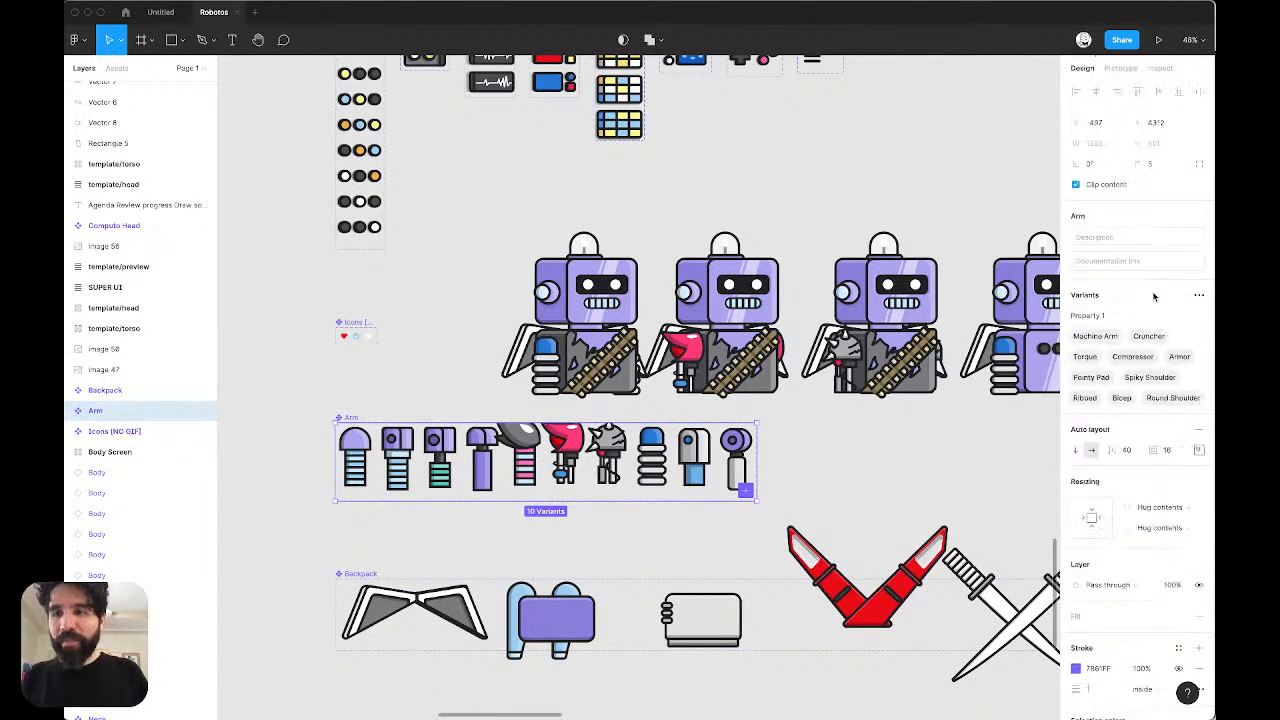
left_click(1076, 186)
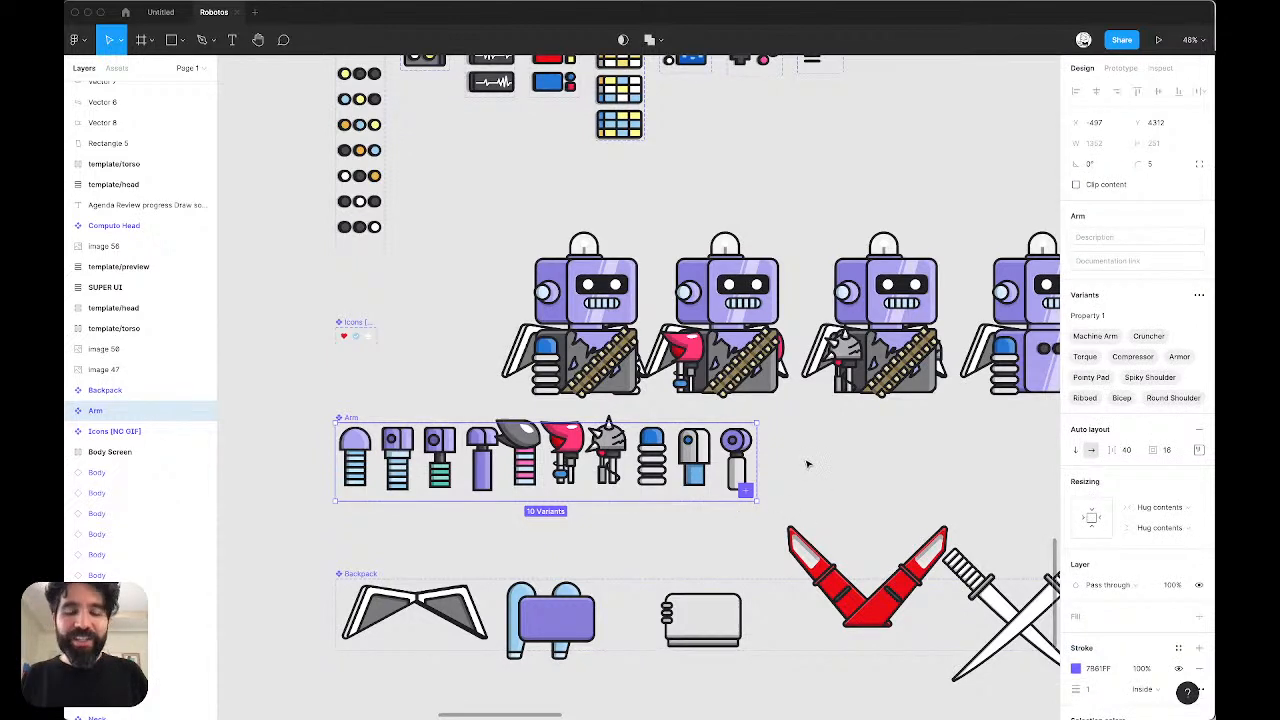
key("Escape")
Step: Duplicate the Round Shoulder arm variant and delete the artwork frame inside the copy
left_click(744, 456)
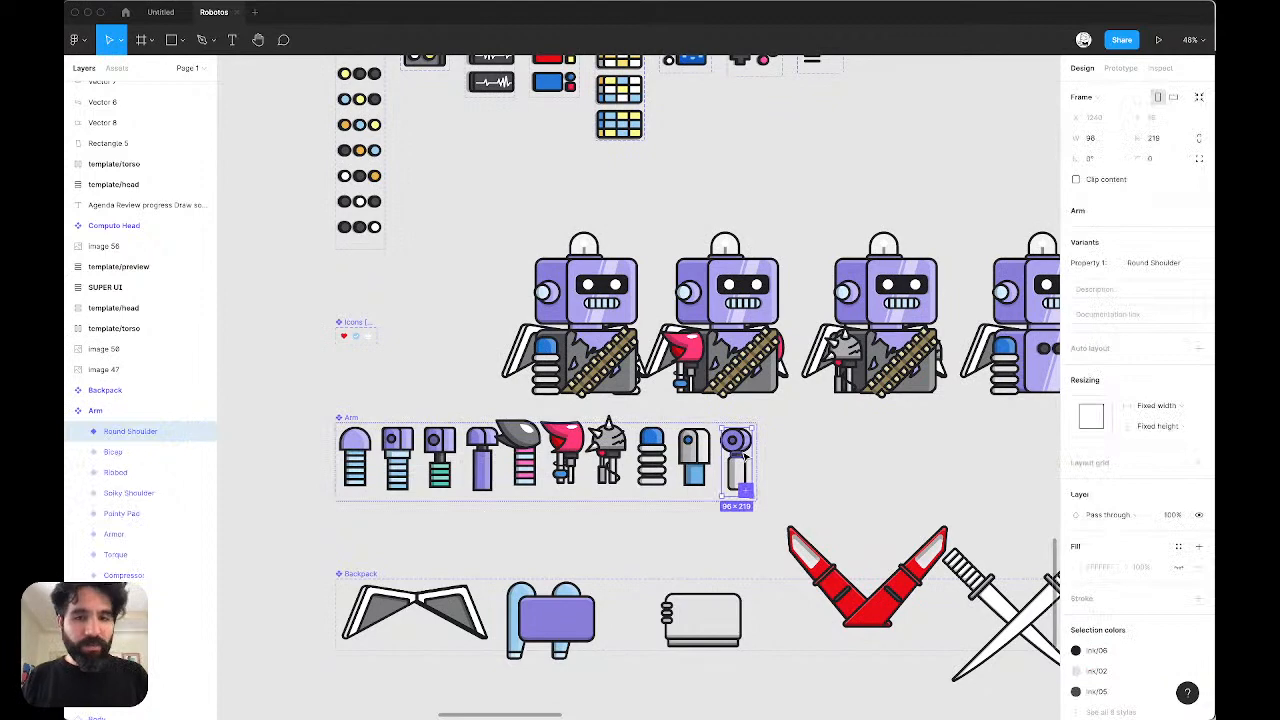
key("super+d")
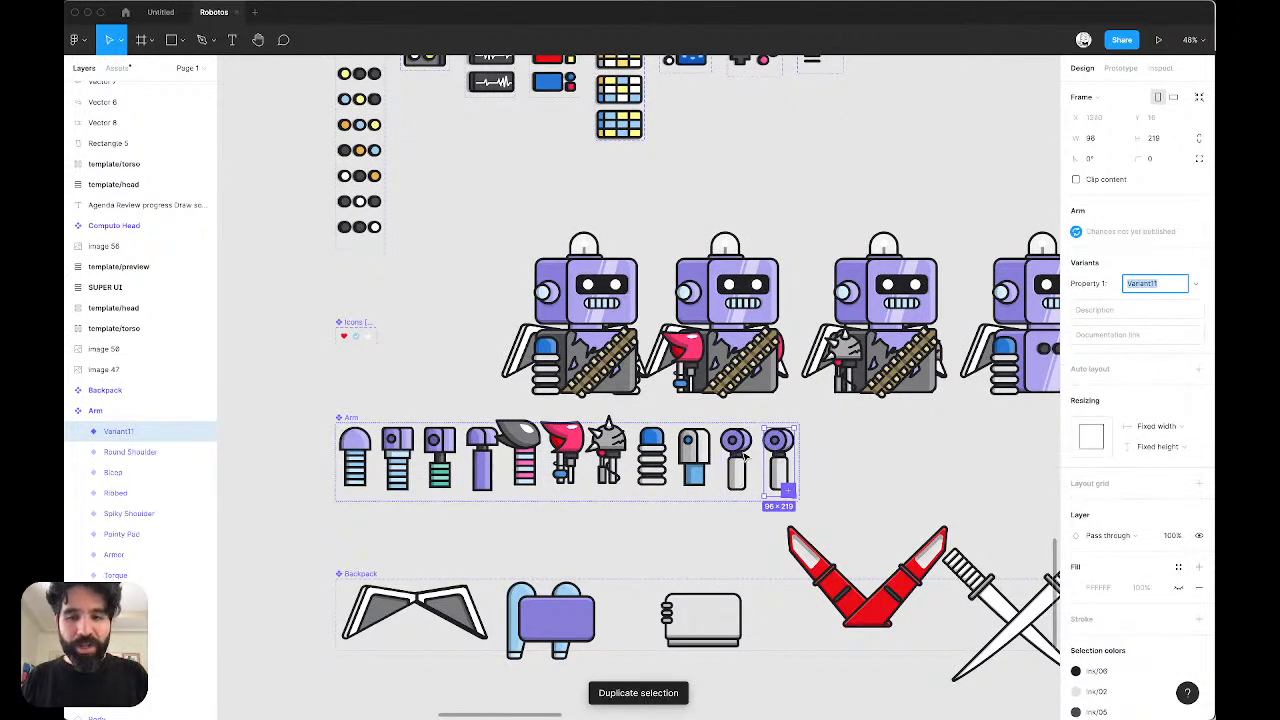
scroll(864, 440, "up", 10)
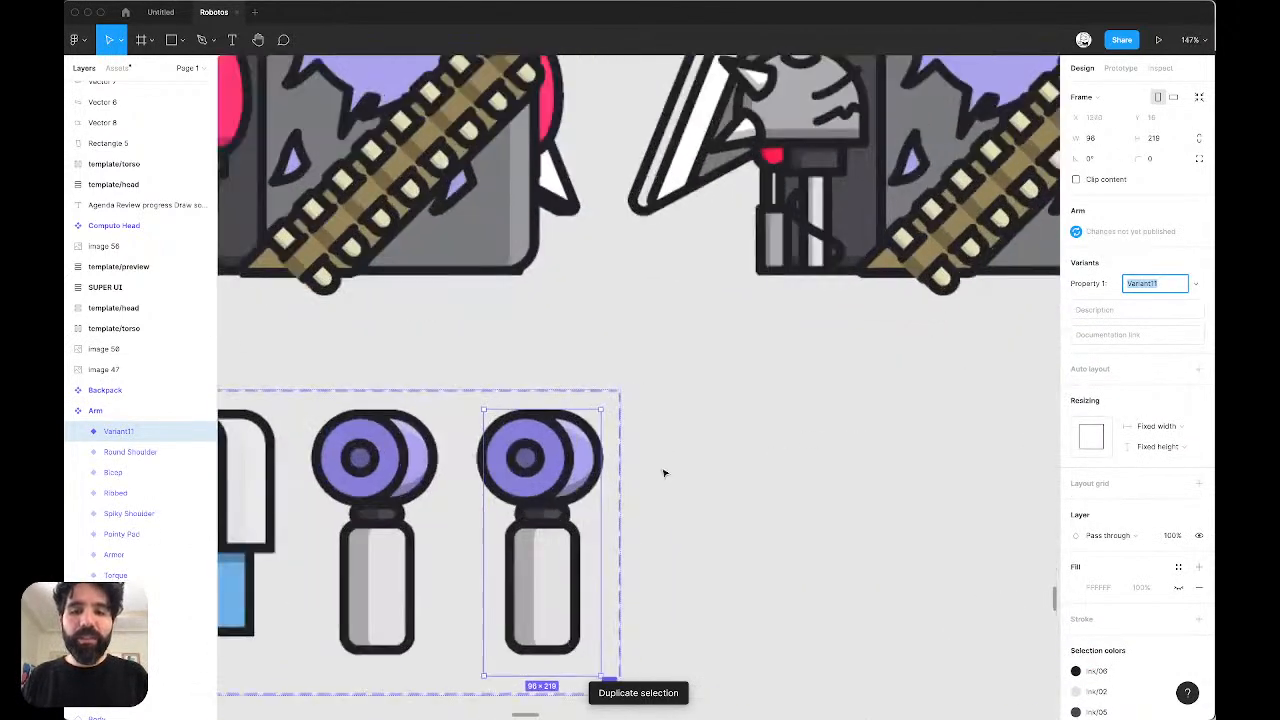
scroll(552, 457, "left", 2)
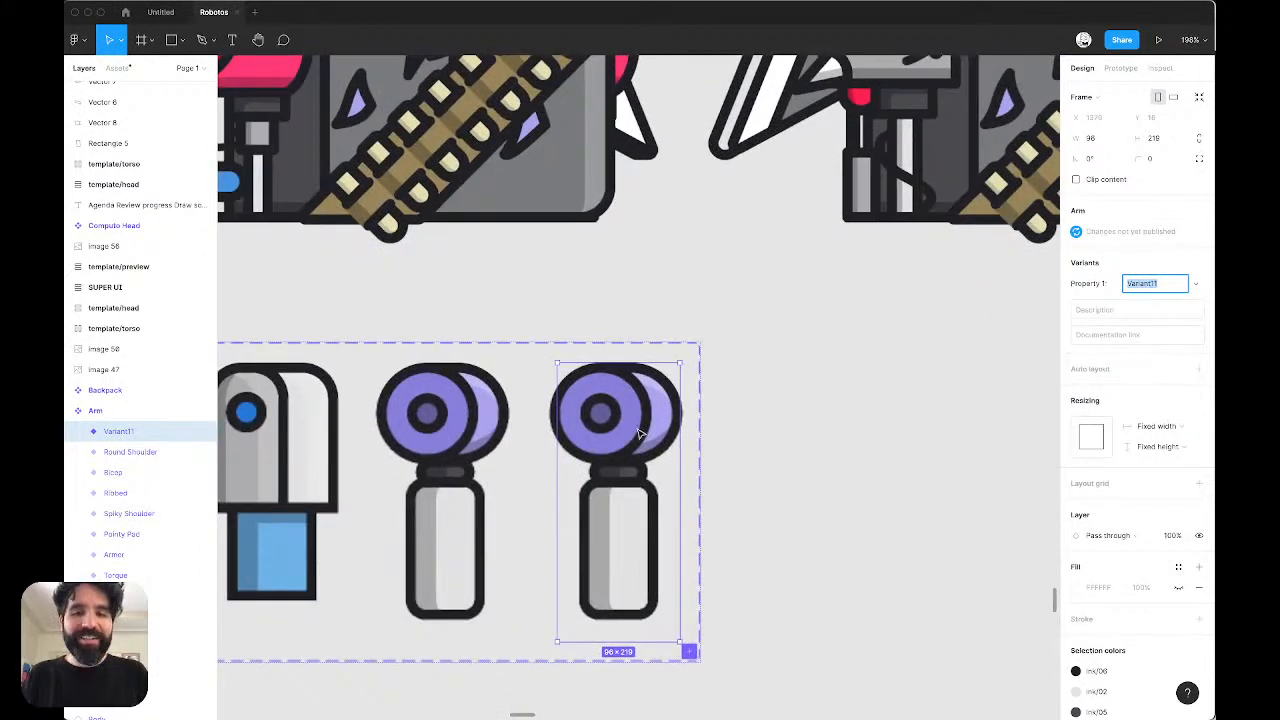
double_click(640, 433)
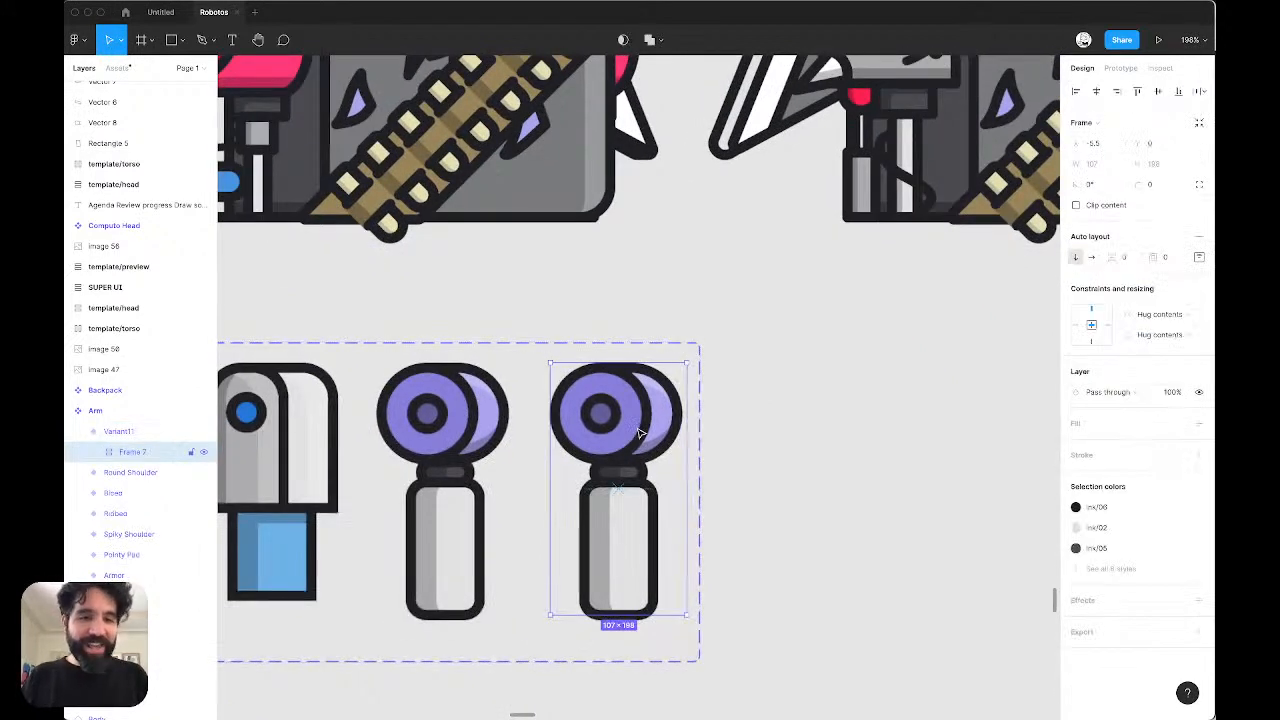
key("Delete")
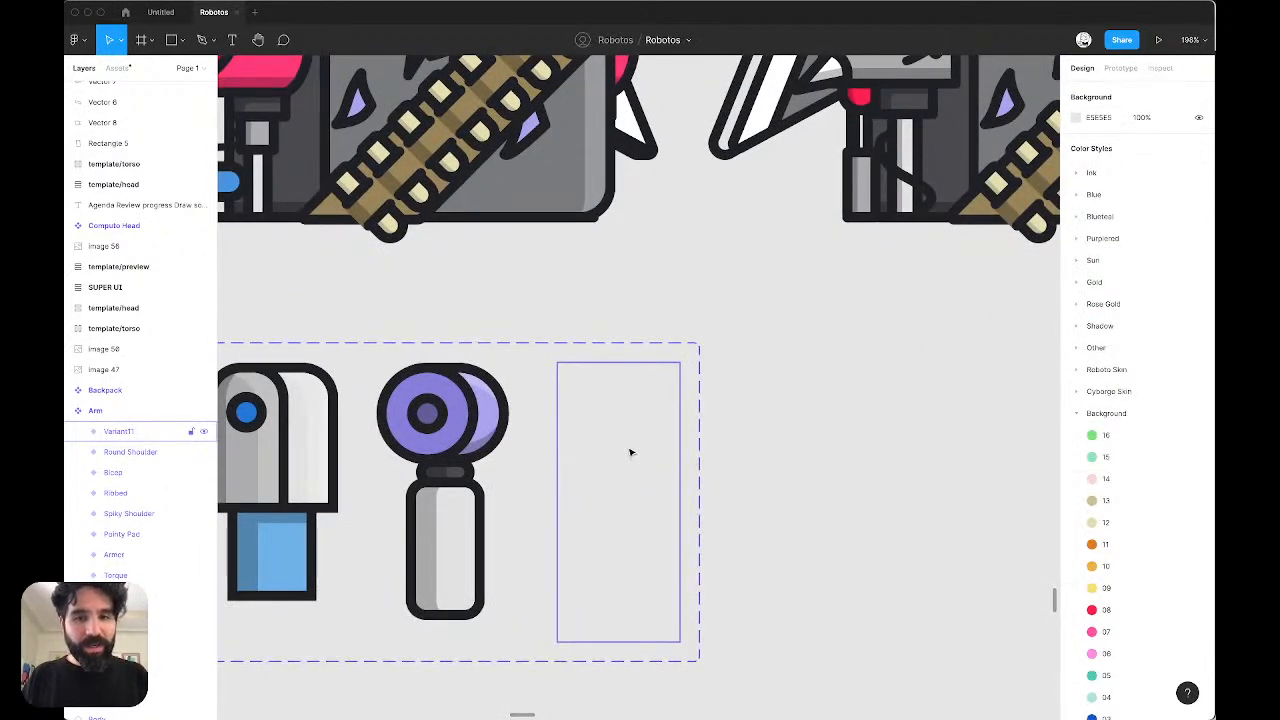
Step: Paste the traced dome-shouldered arm into the emptied arm variant and nudge it up to the variant's upper edge
left_click(629, 453)
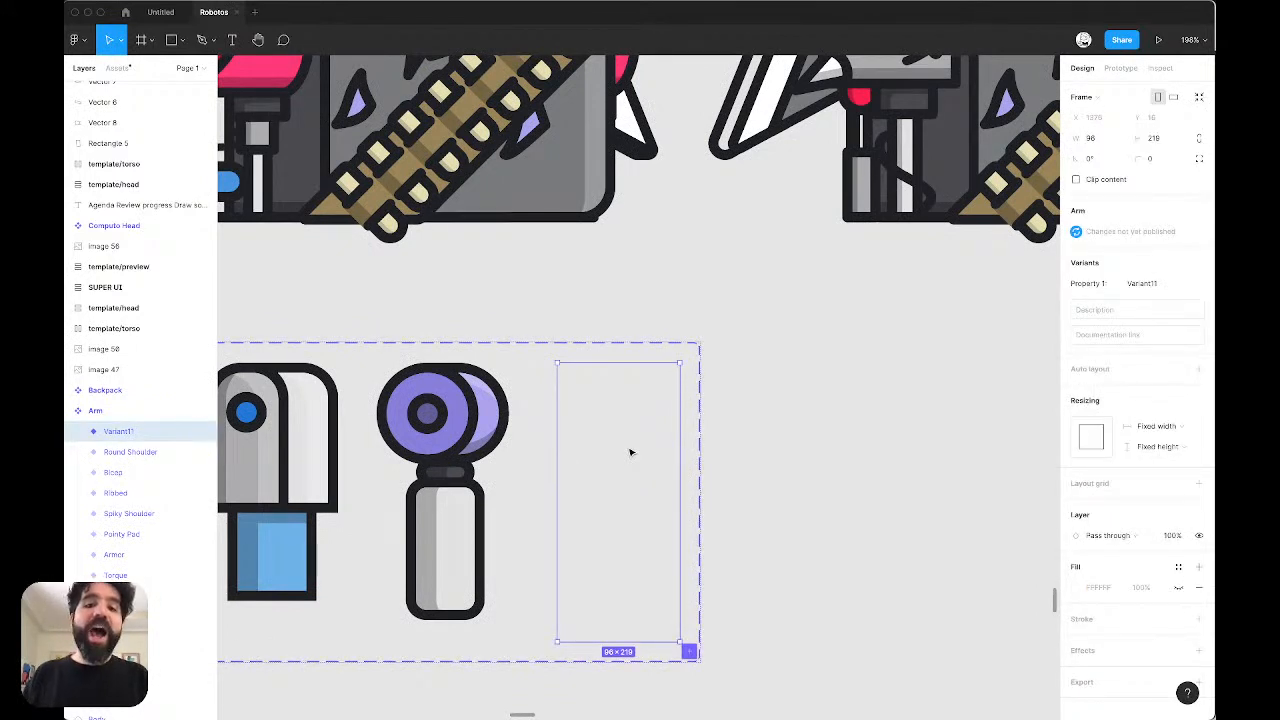
key("ctrl+v")
key("shift+Up")
key("shift+Up")
key("shift+Up")
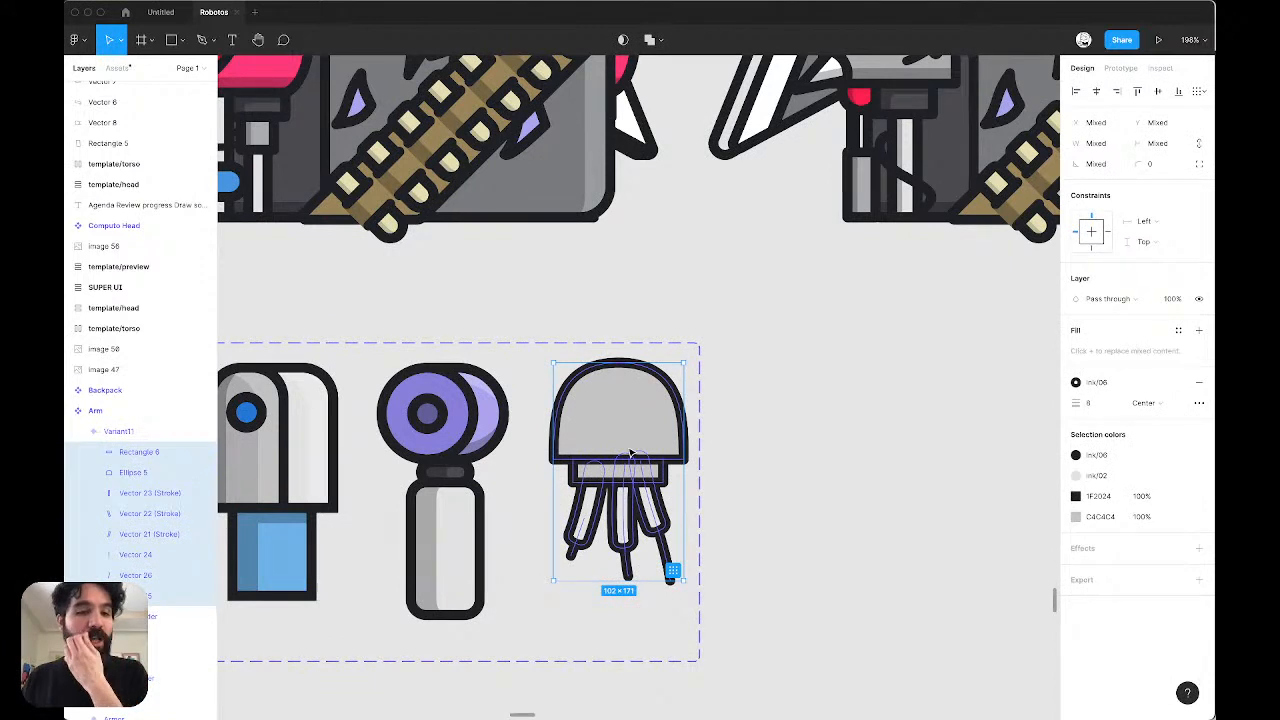
left_click(777, 417)
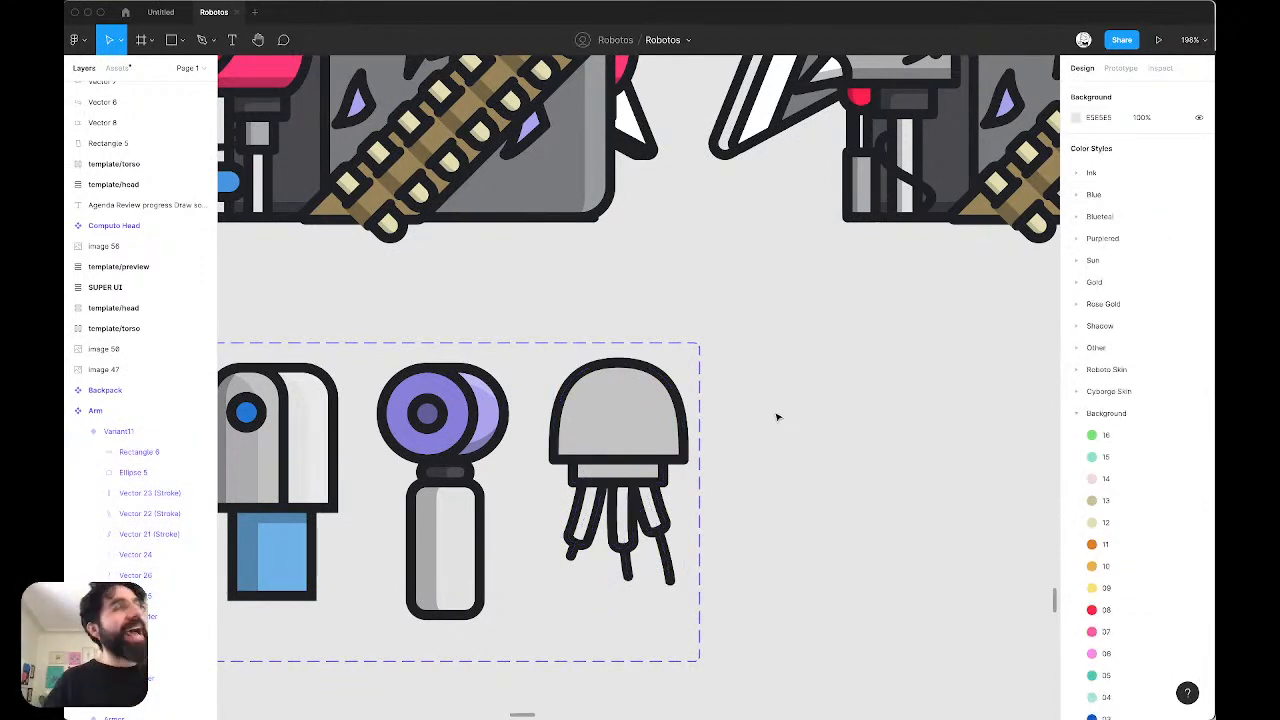
Step: Fill the new arm variant's dome, the collar beneath it and the three finger shapes with the Ink/02 color style
left_click(640, 413, "super")
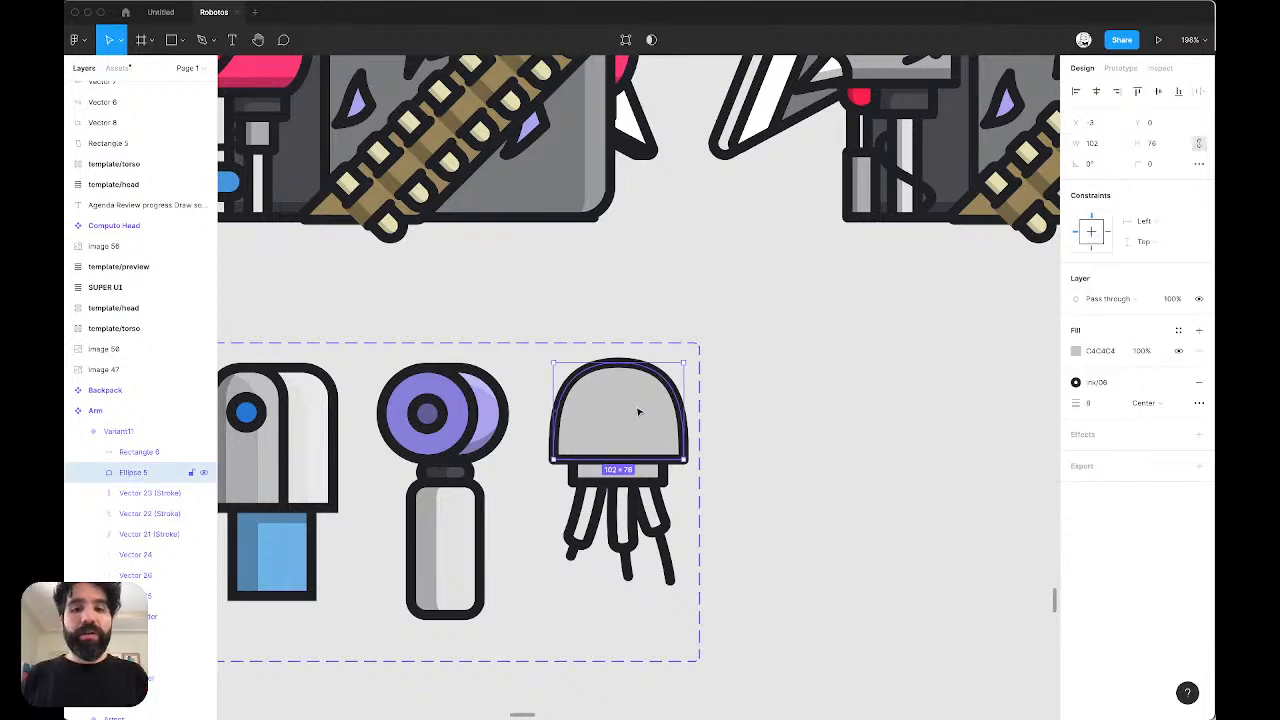
scroll(828, 407, "down", 3)
scroll(828, 407, "down", 3)
scroll(828, 407, "up", 1)
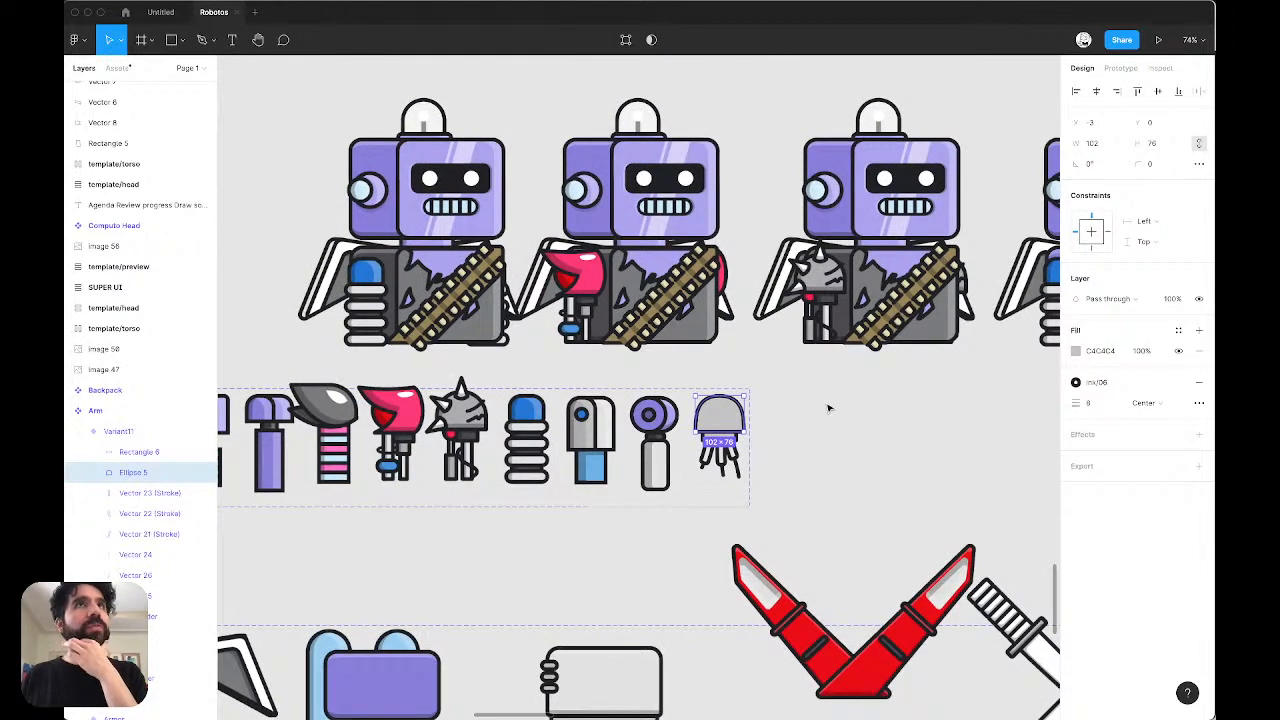
scroll(774, 412, "up", 3)
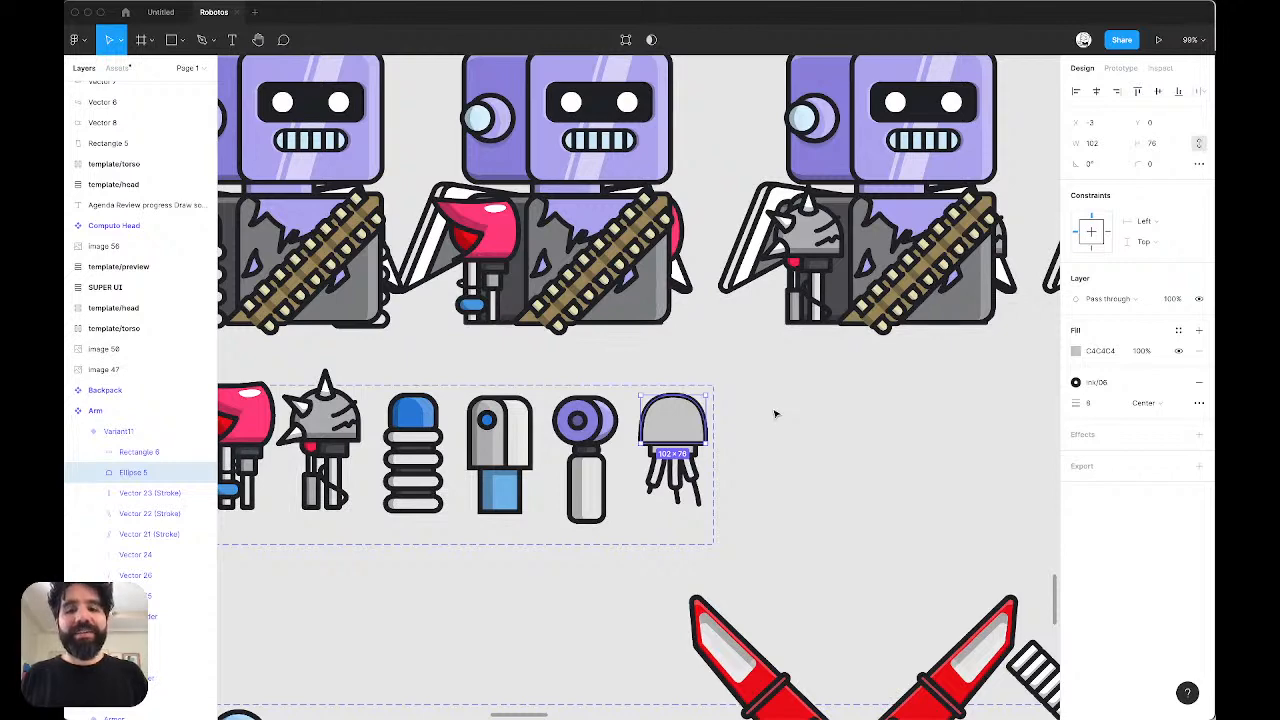
scroll(658, 453, "up", 5)
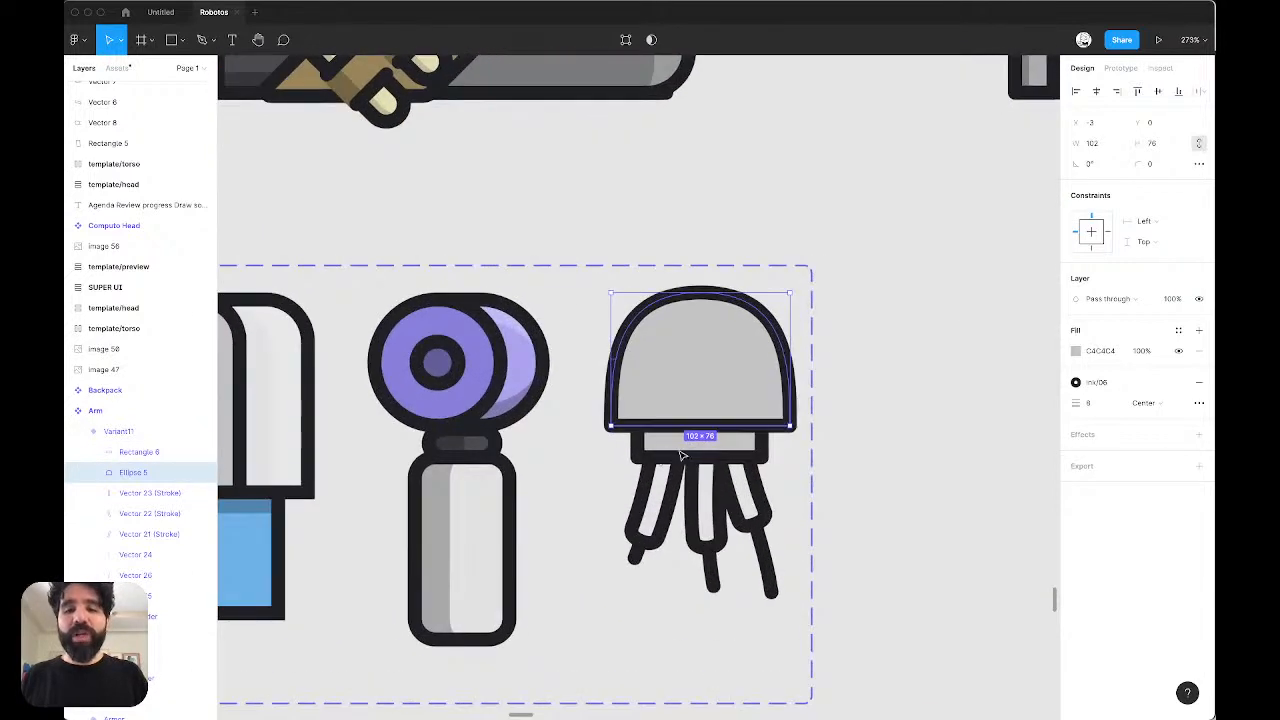
left_click(730, 449, "shift")
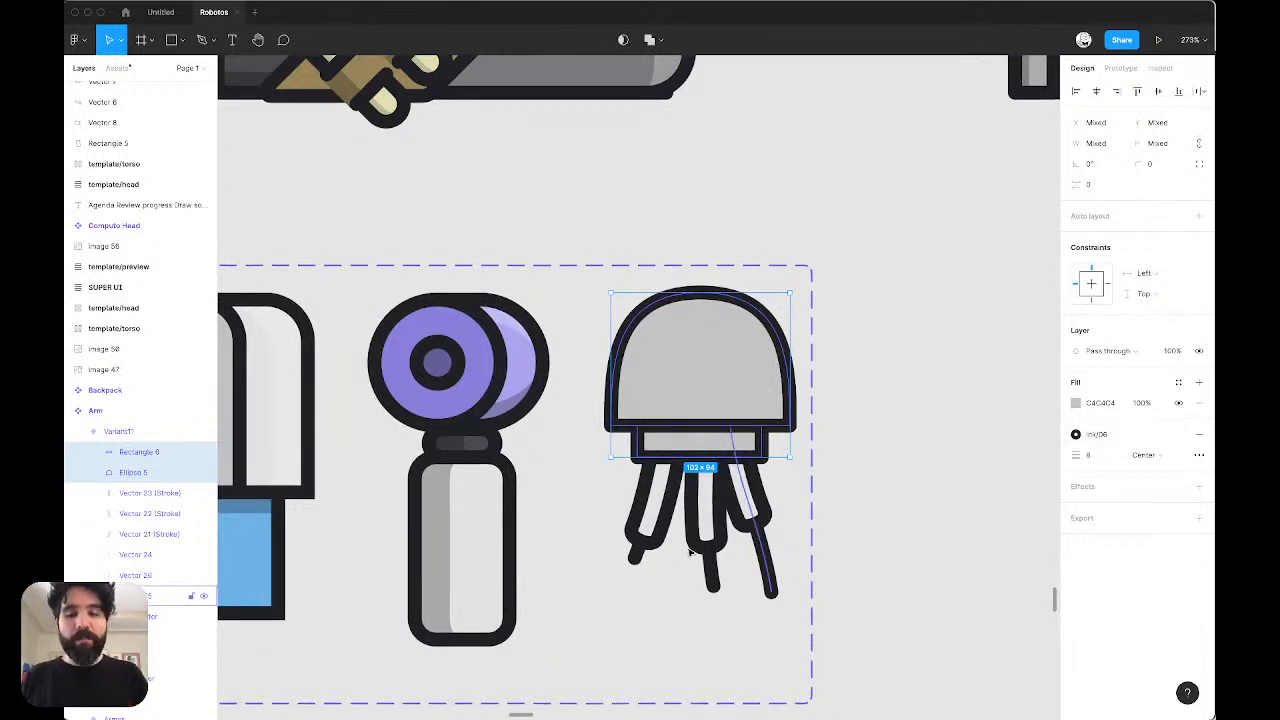
left_click(654, 537, "shift")
left_click(716, 536, "shift")
left_click(758, 505, "shift")
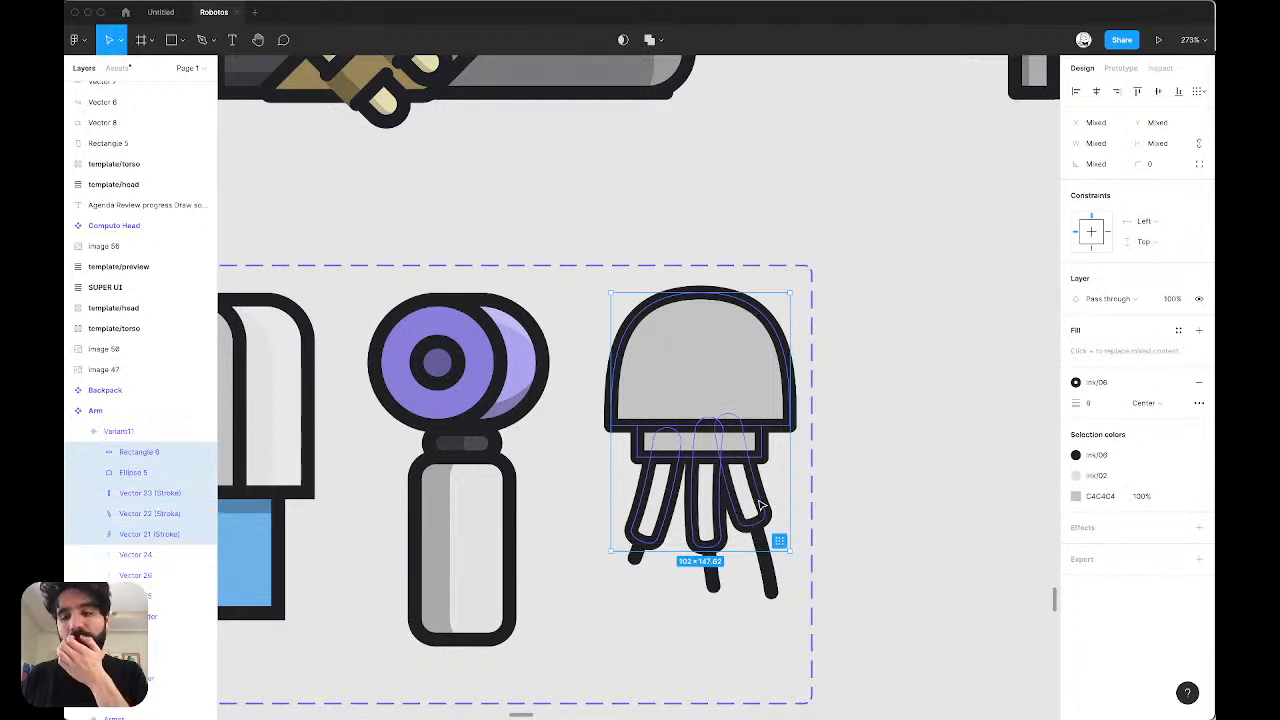
left_click(1178, 330)
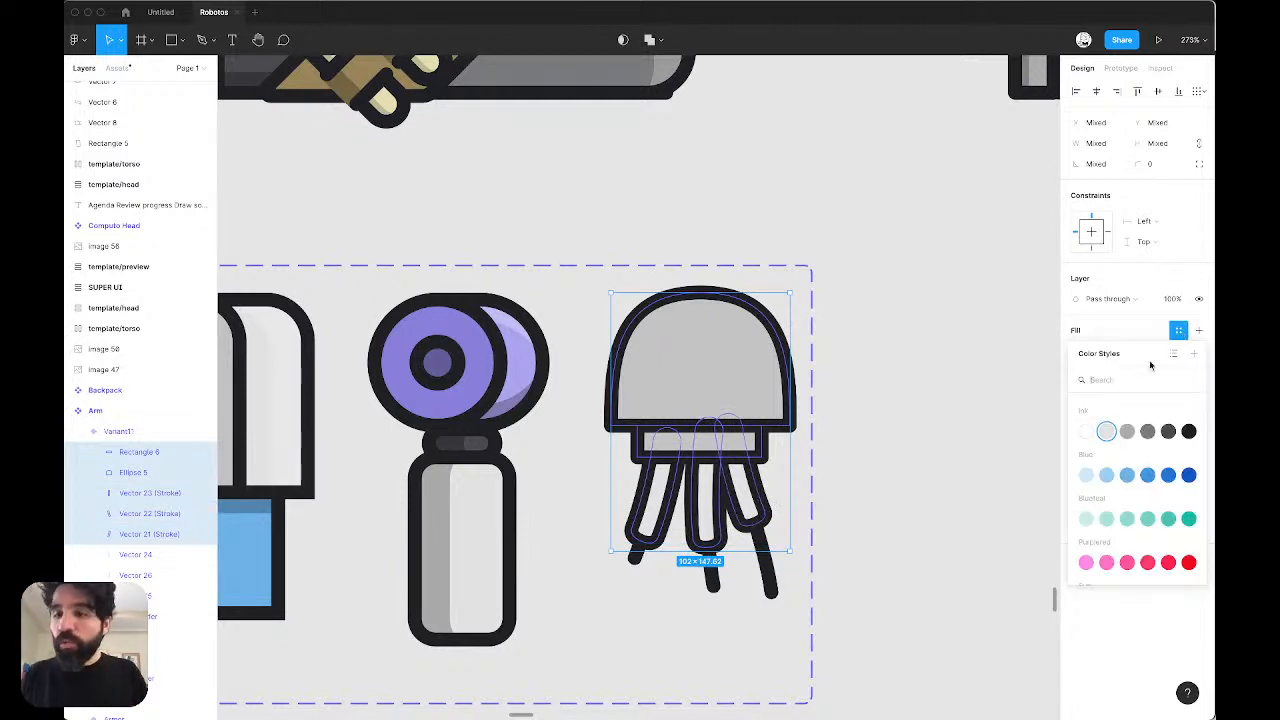
left_click(1105, 434)
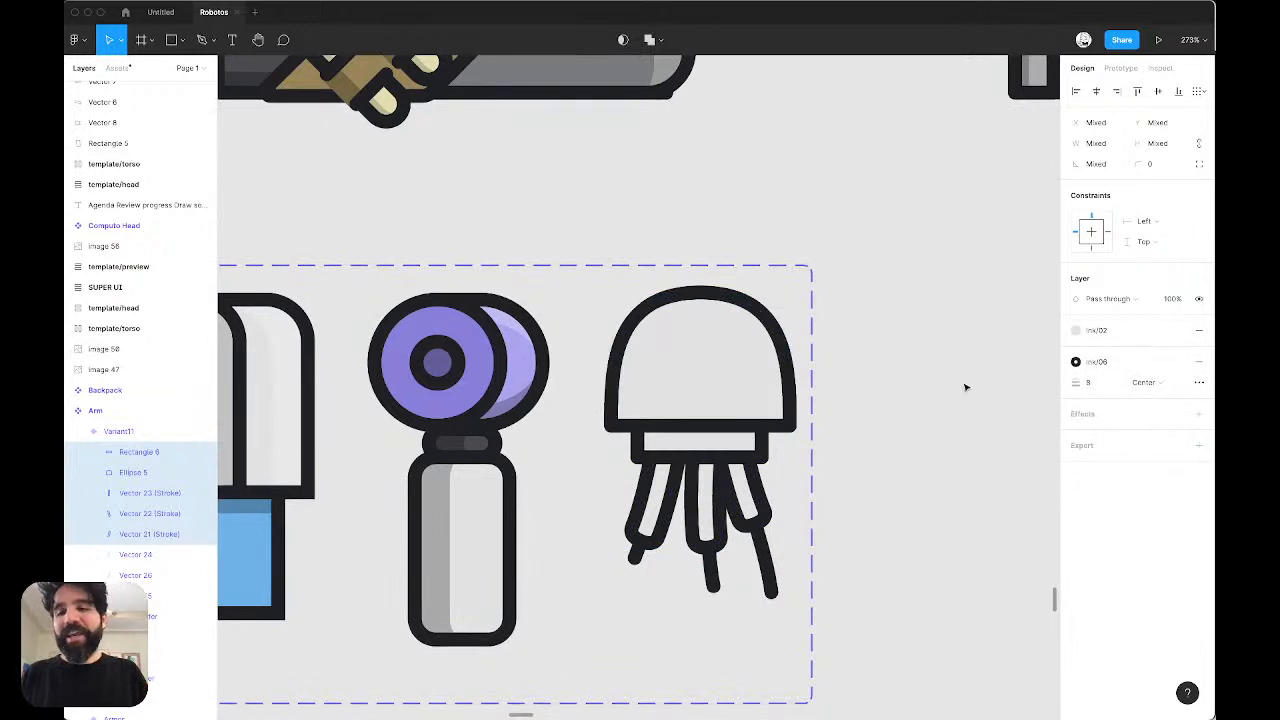
Step: Try the Ink/03 color style as the fill of the dome in the new arm variant
left_click(720, 357)
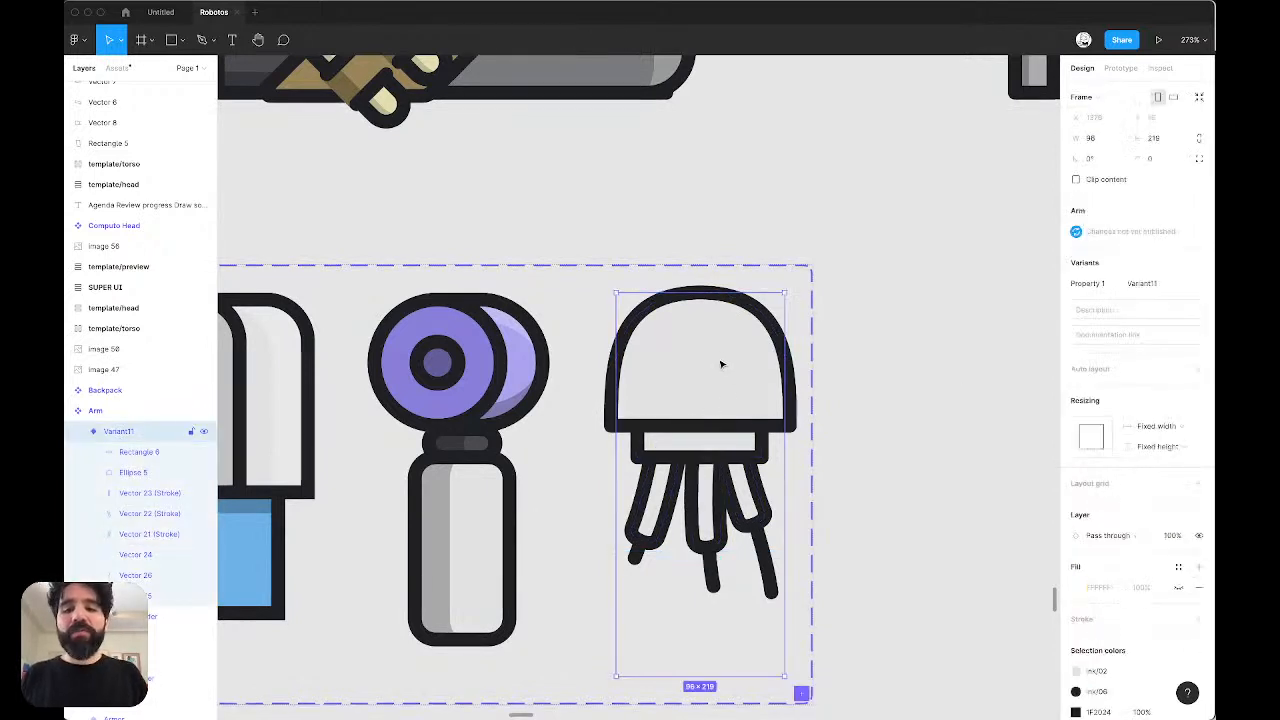
double_click(720, 364)
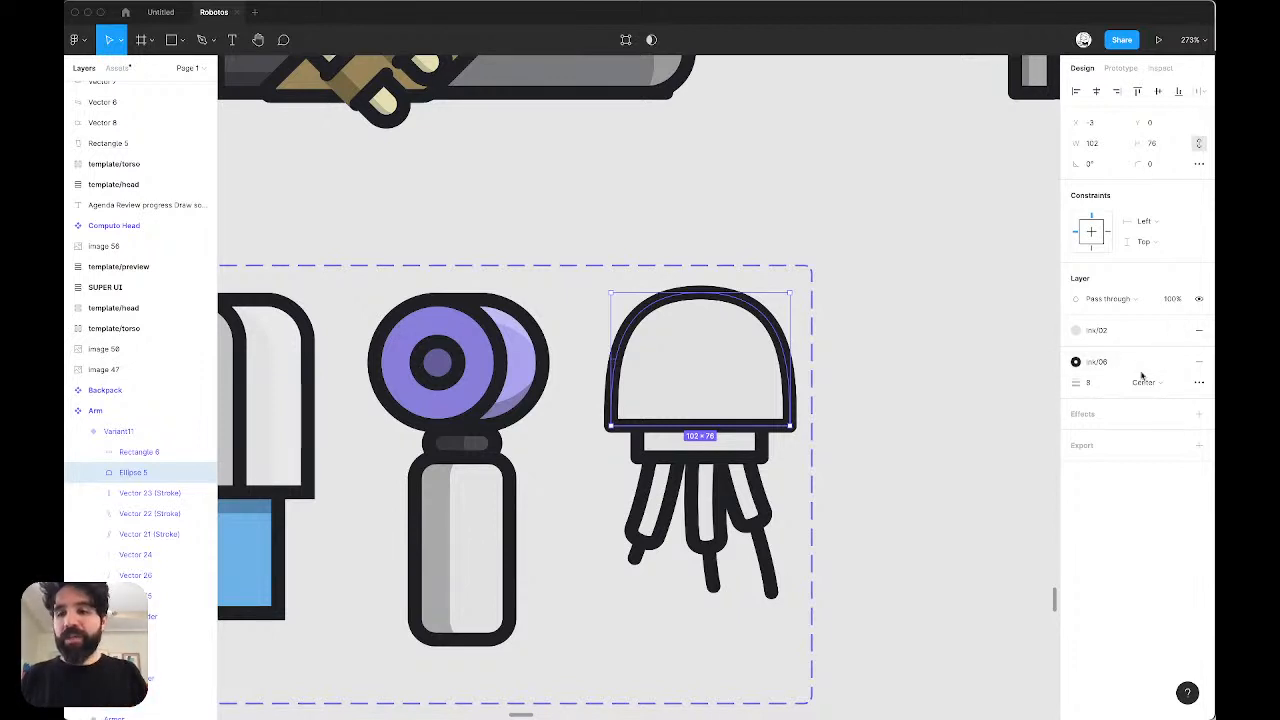
left_click(1143, 334)
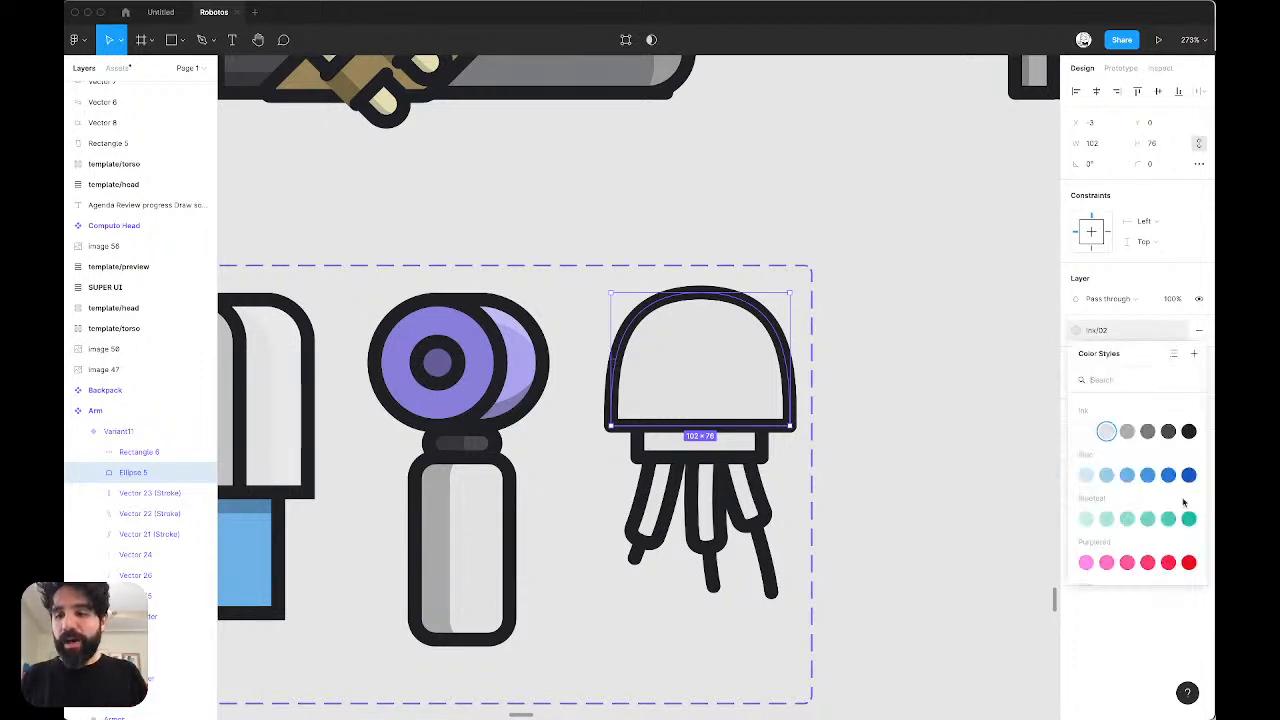
left_click(1128, 431)
left_click(718, 450)
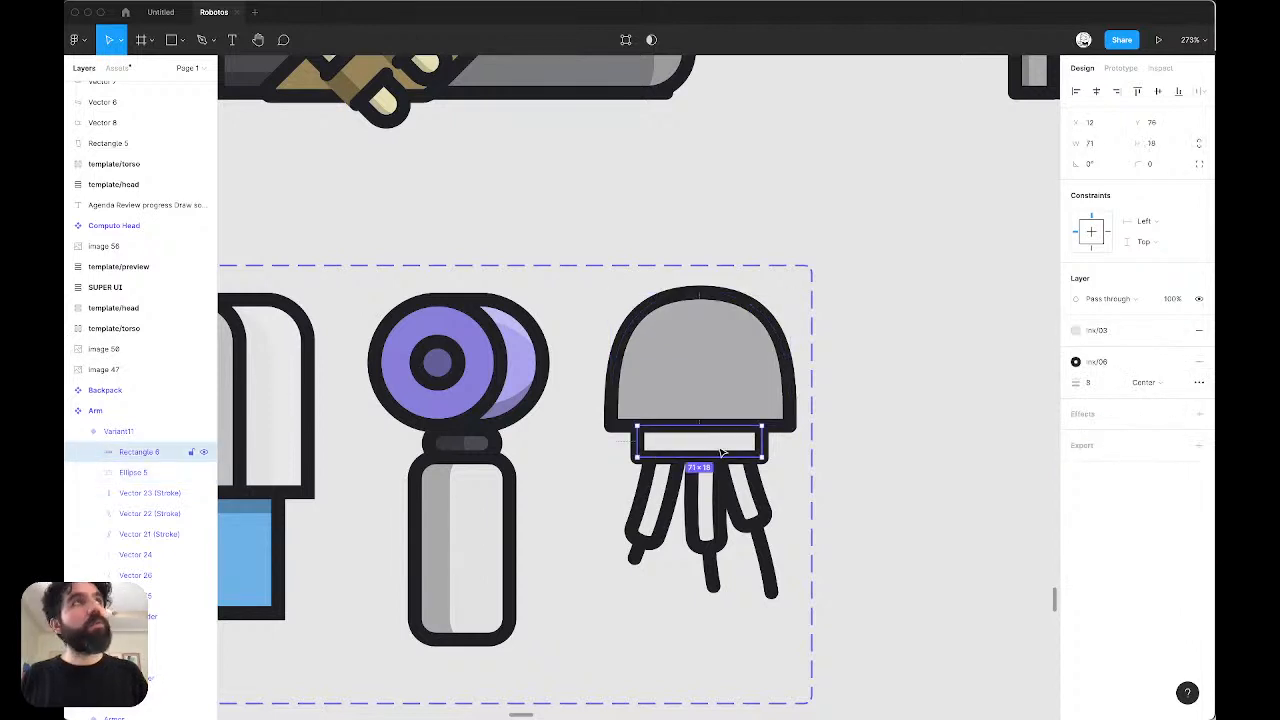
Step: Apply the Roboto Skin/Skin 01 DEFAULT color style to the fills of the dome and the collar beneath it
left_click(737, 351)
left_click(1080, 331)
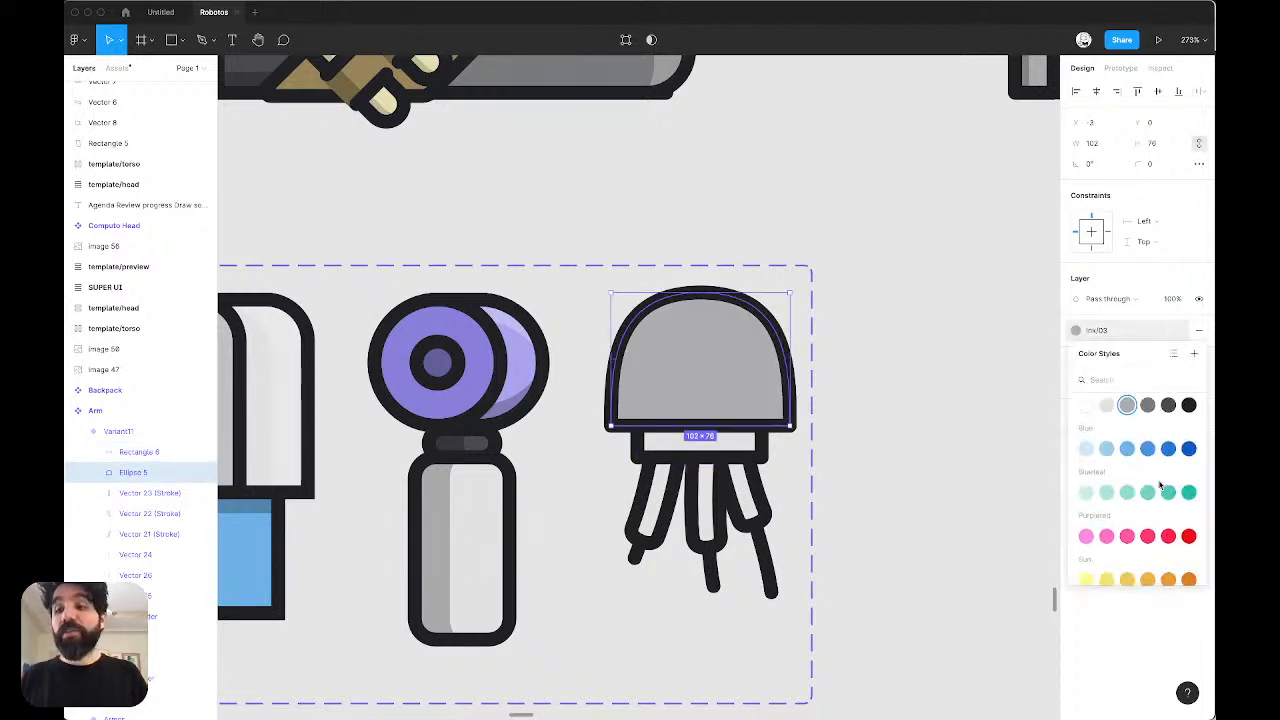
scroll(1161, 480, "down", 5)
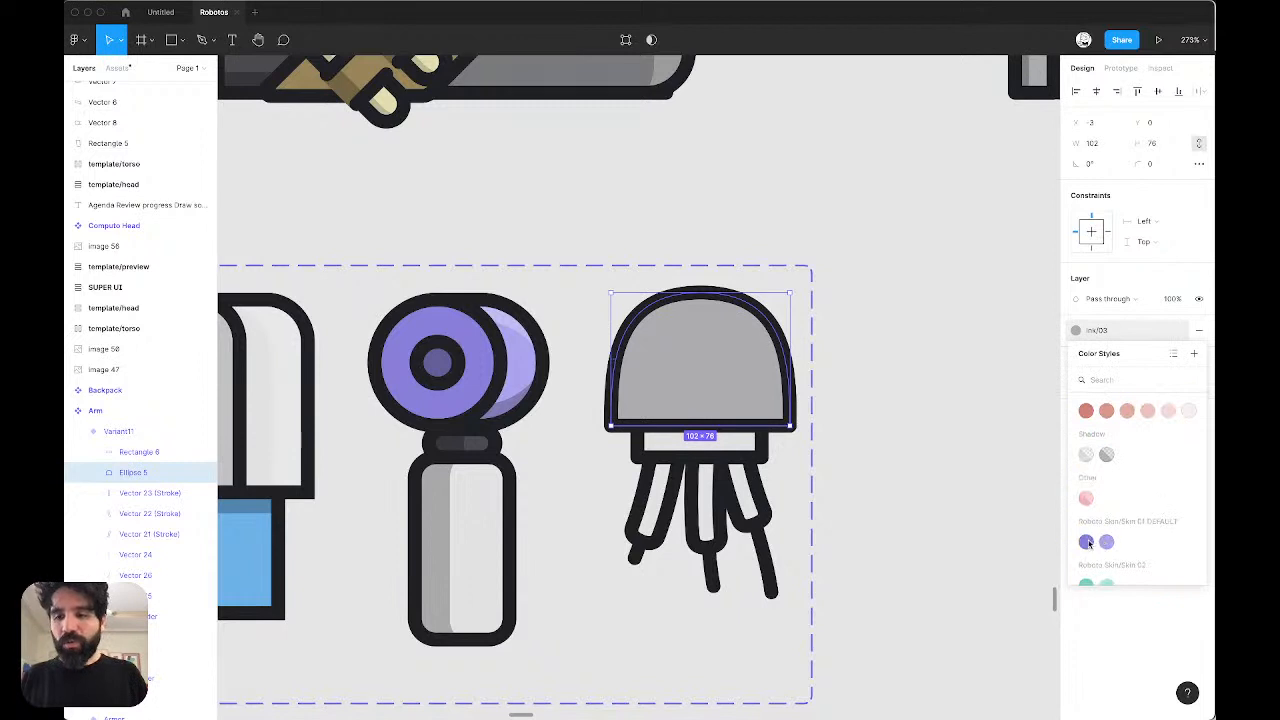
left_click(1088, 544)
left_click(718, 445)
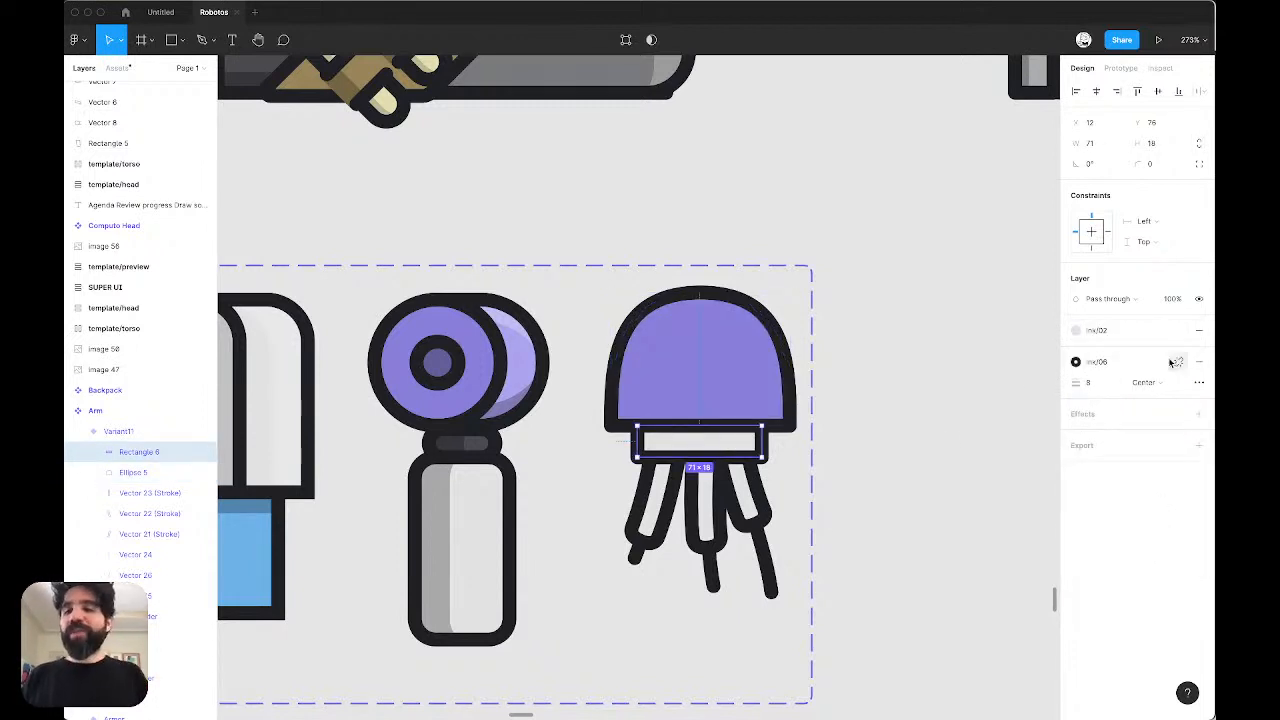
left_click(1104, 332)
scroll(1106, 518, "down", 10)
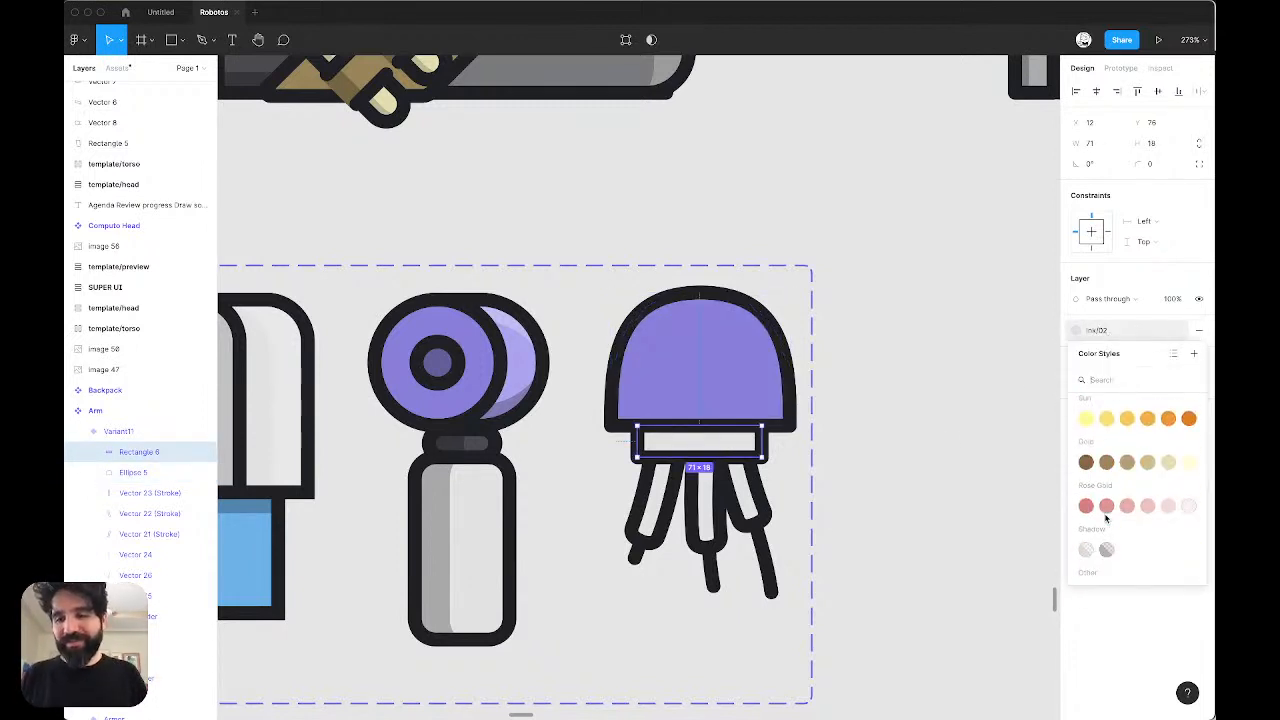
left_click(1090, 525)
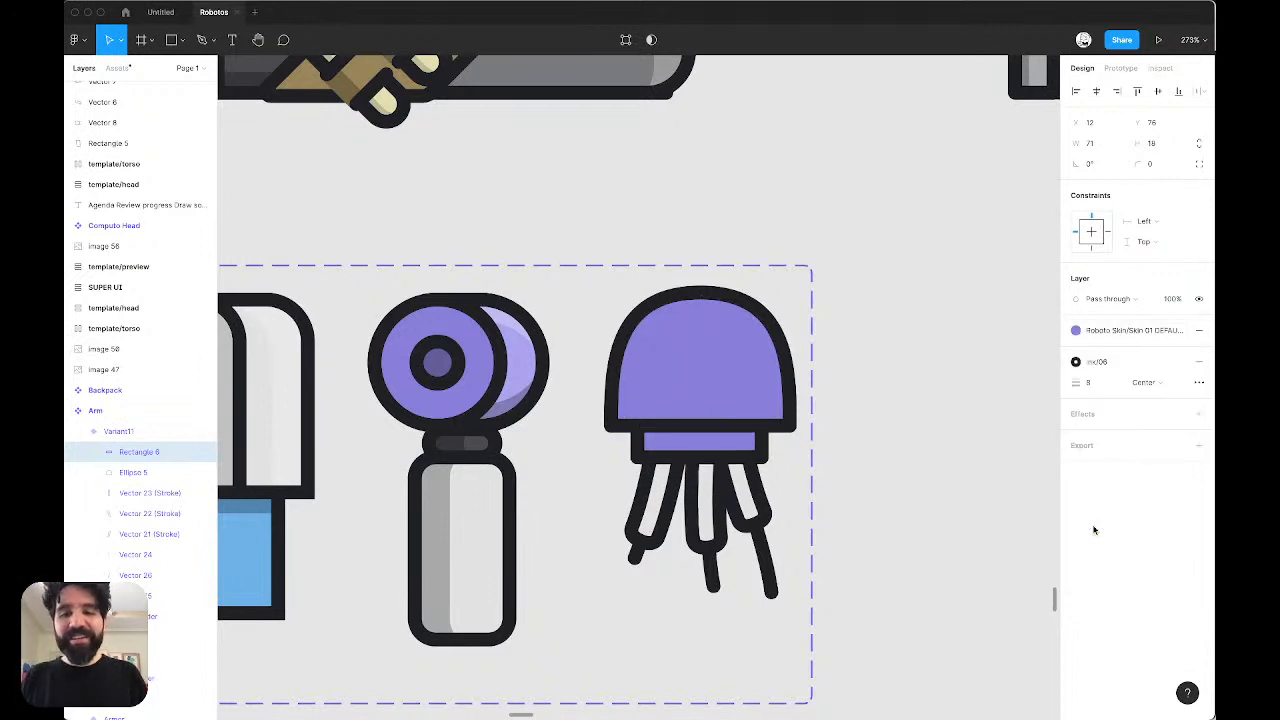
left_click(945, 432)
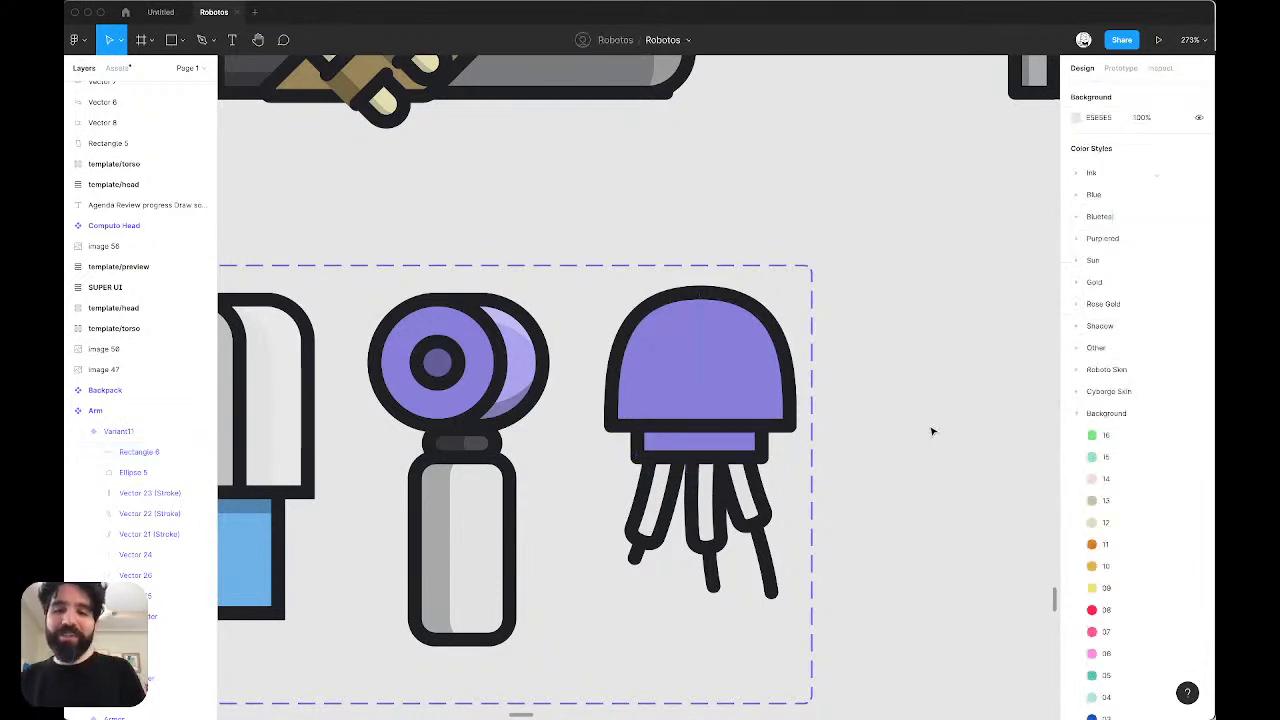
Step: Apply the Inner Shadow/Left effect style to the dome of the new arm variant
left_click(737, 372)
double_click(738, 370)
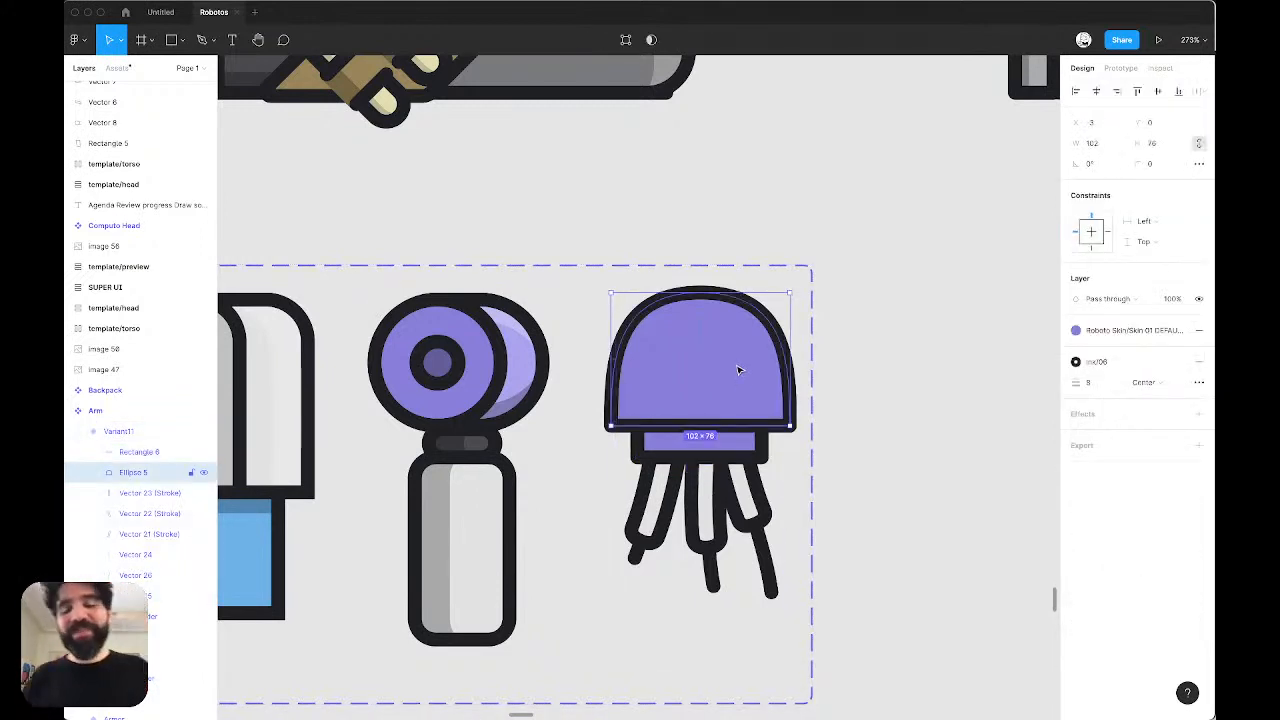
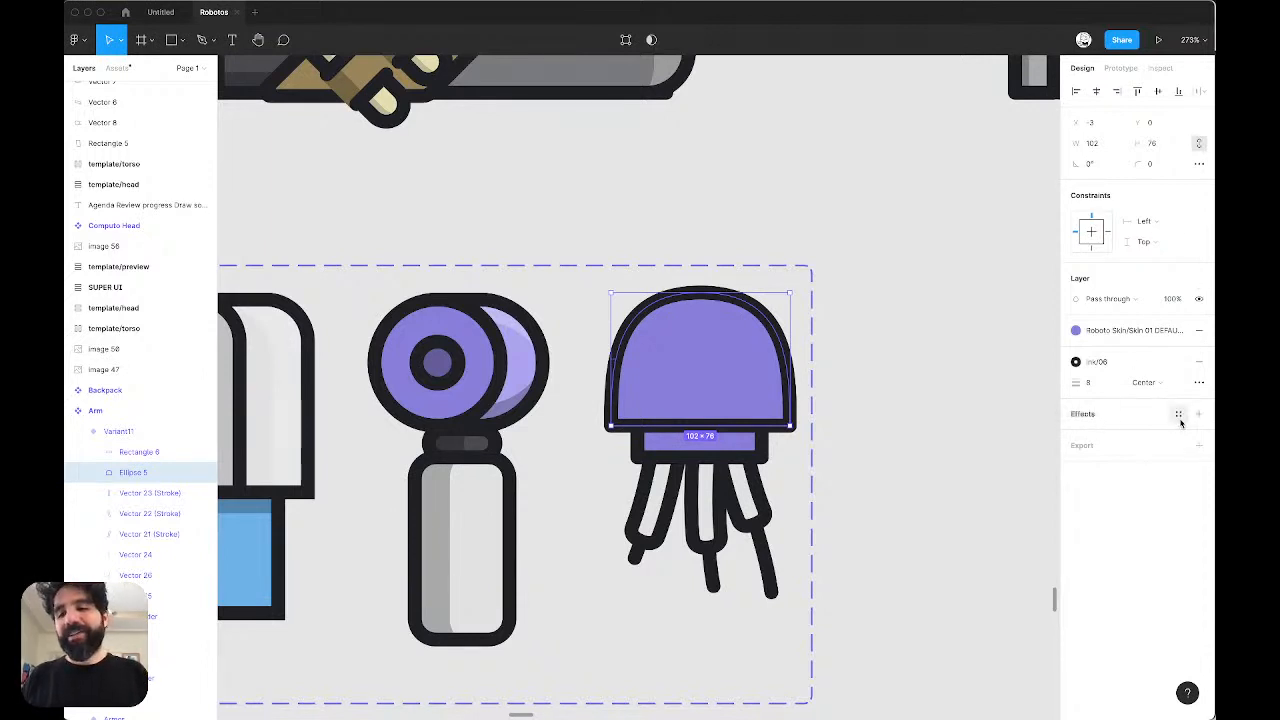
left_click(1179, 415)
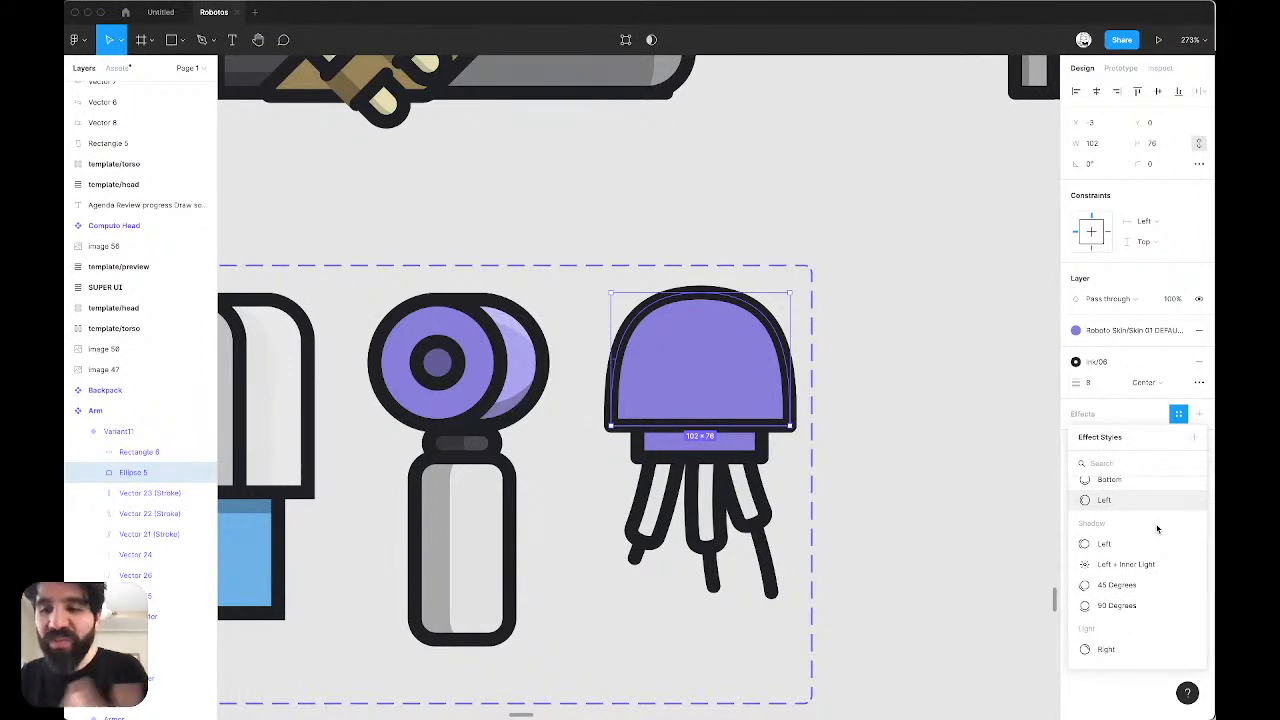
scroll(1157, 529, "up", 1)
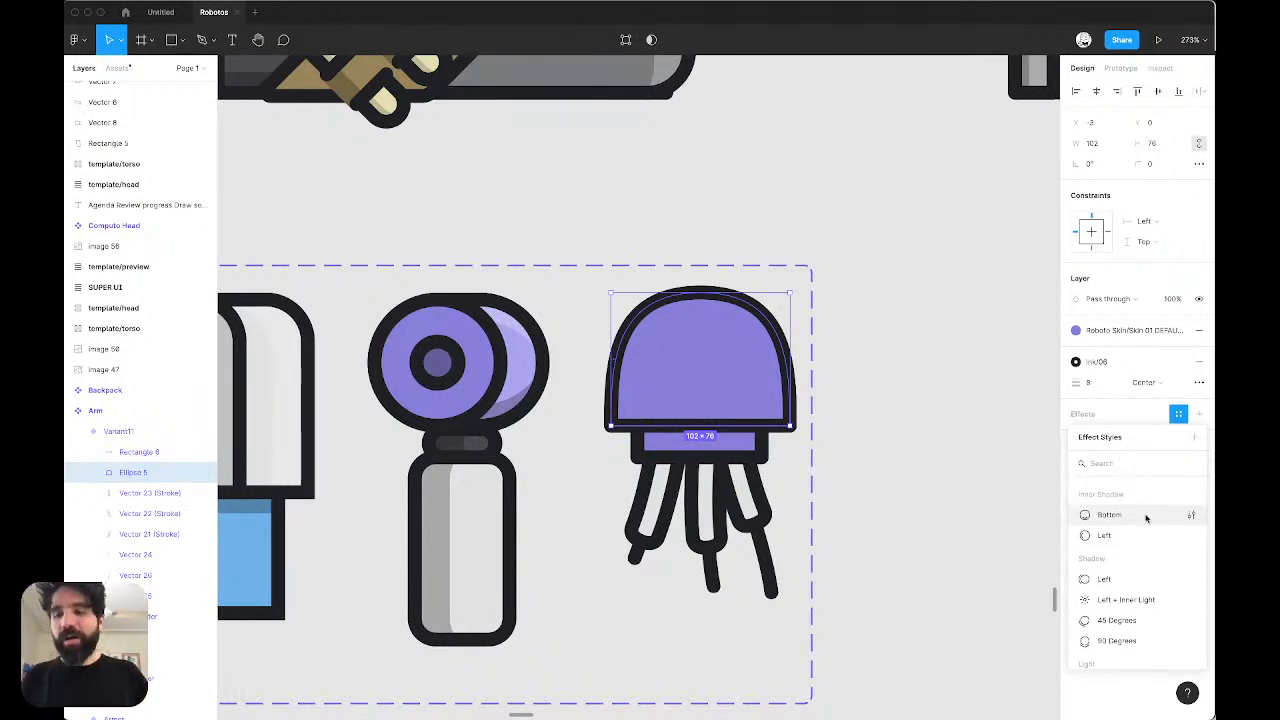
left_click(1144, 533)
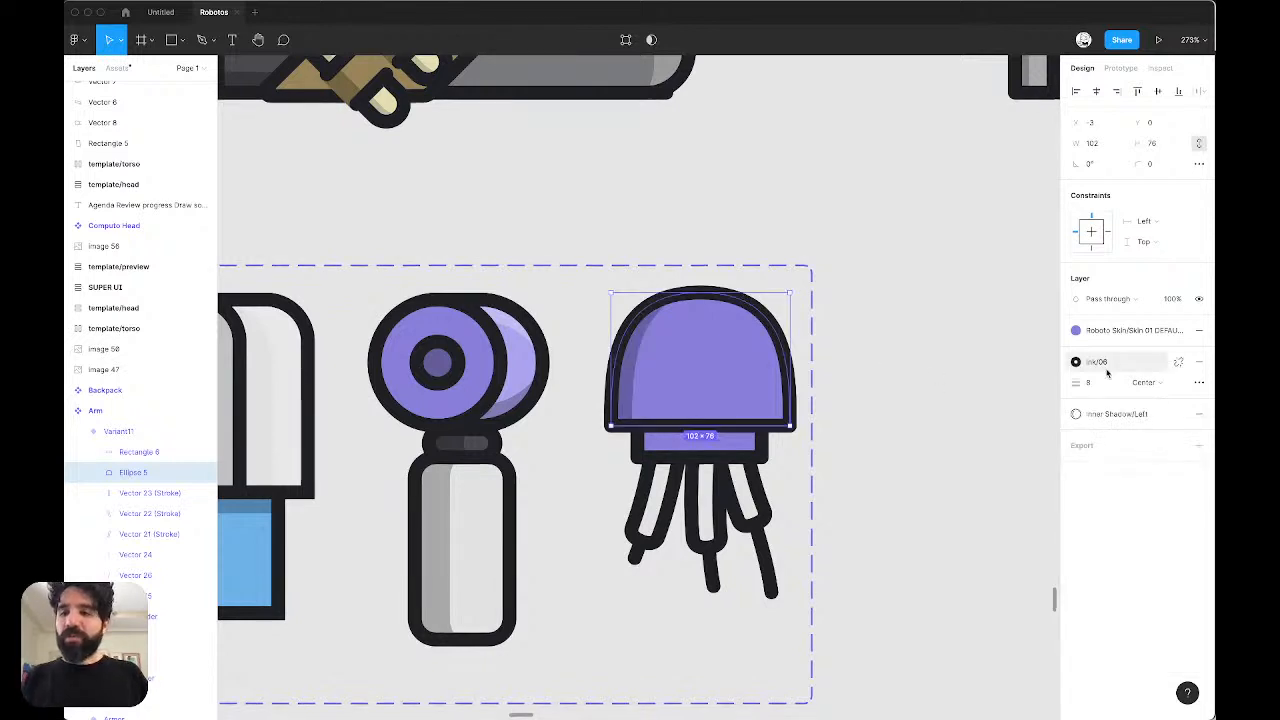
Step: Detach the dome's inner shadow from its effect style and set its offsets to X 24 and Y -24
left_click(1178, 414)
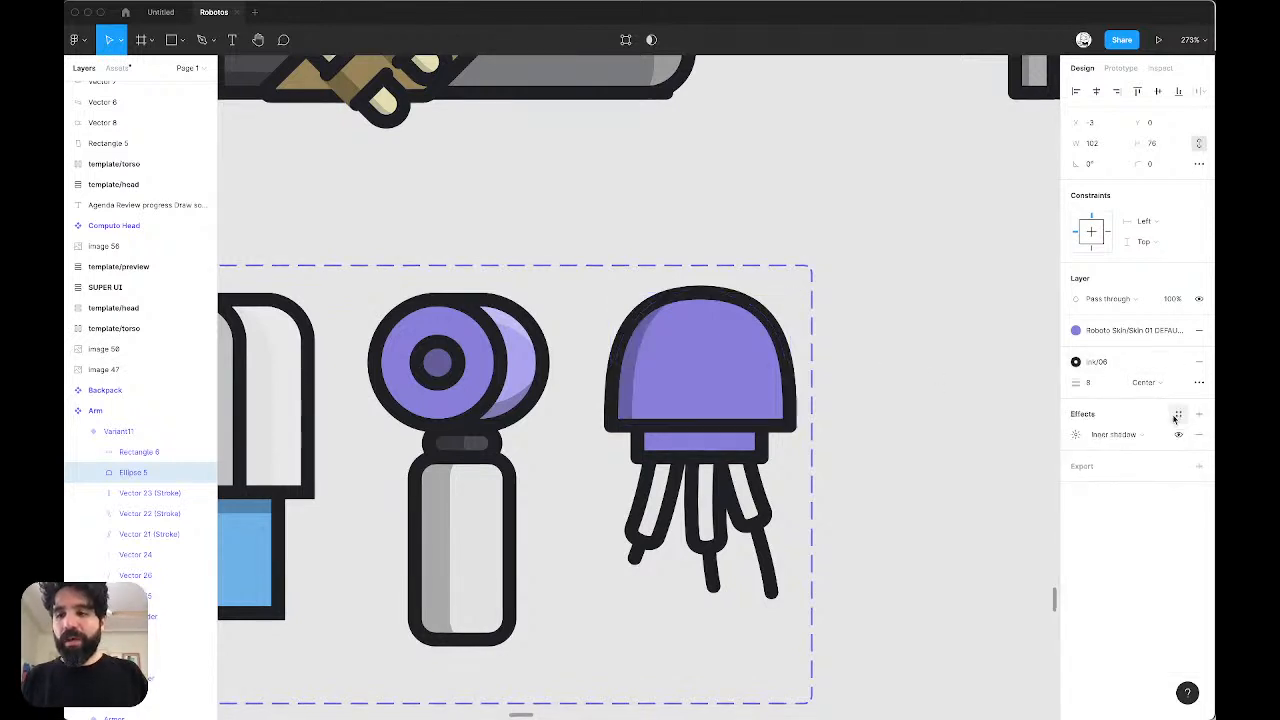
left_click(1075, 434)
left_click(943, 490)
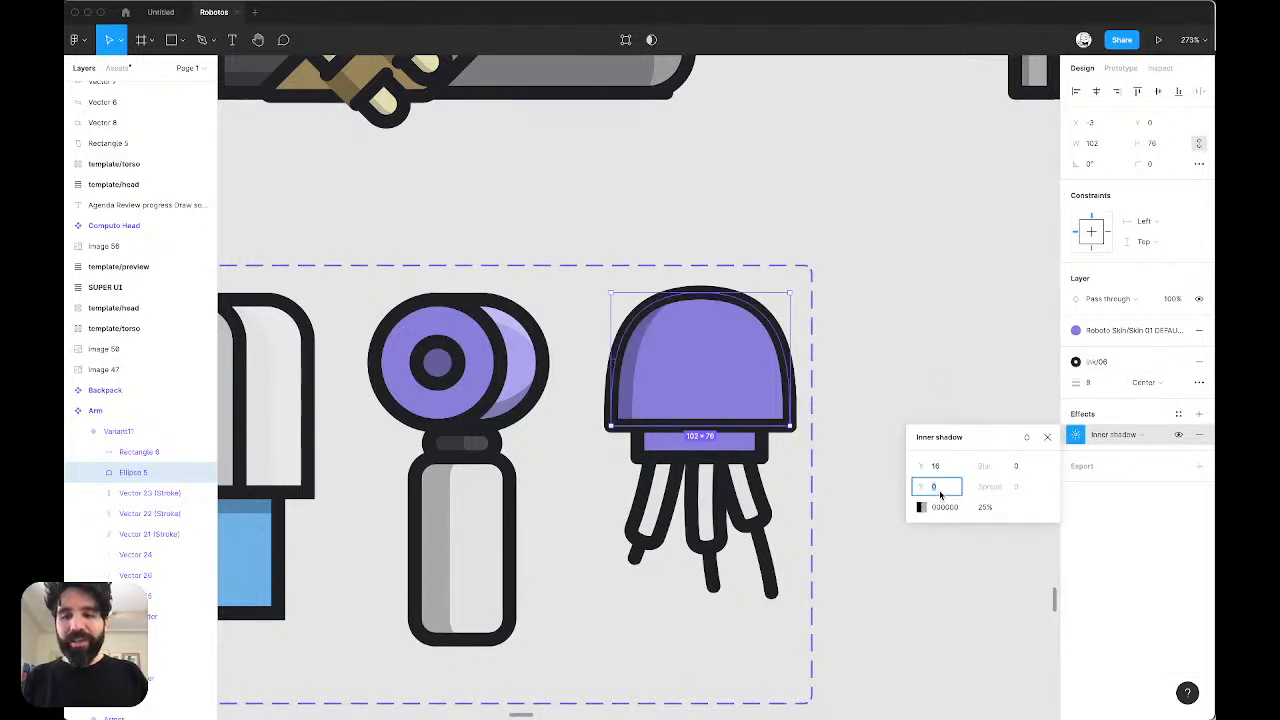
type("-16")
key("Return")
left_click(936, 466)
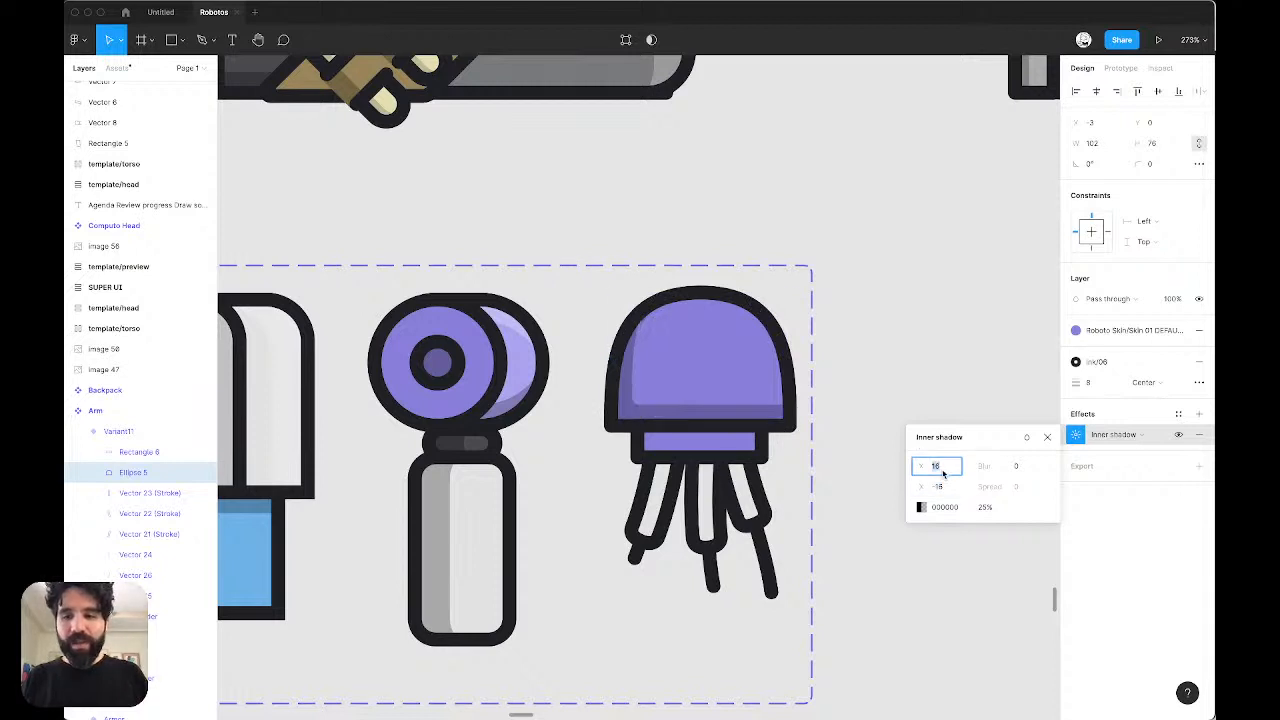
type("24")
key("Return")
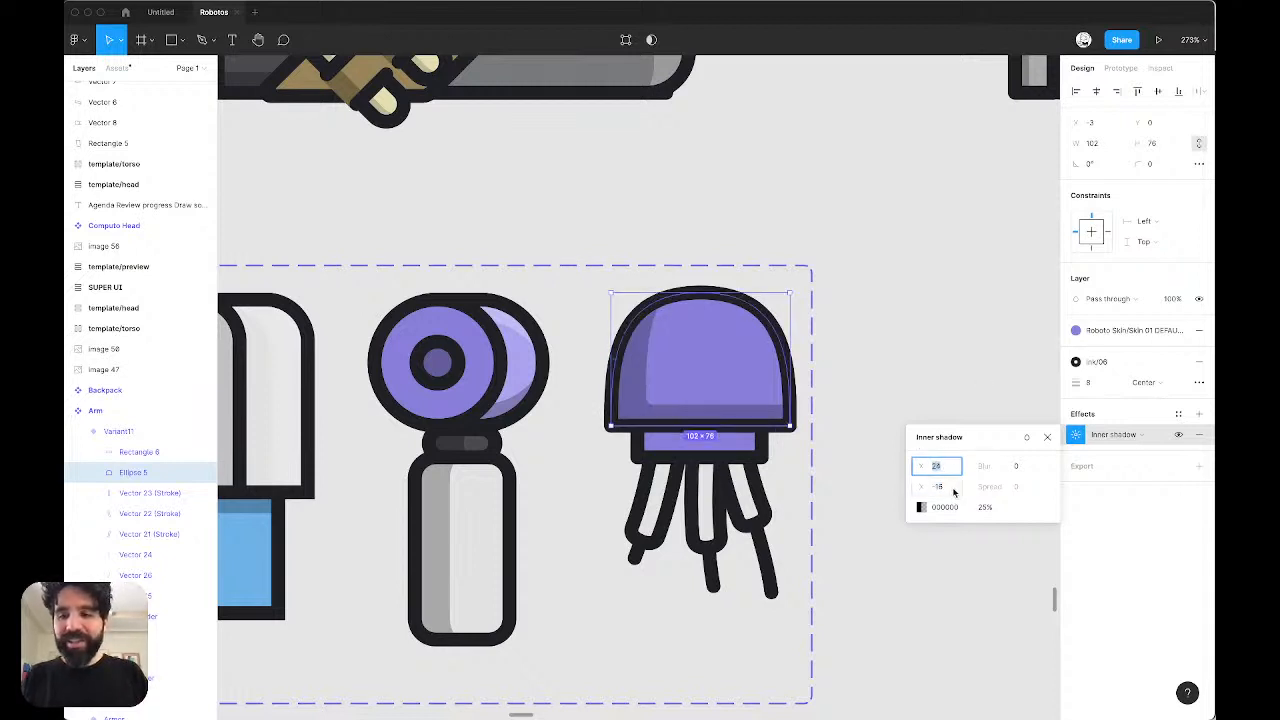
left_click(950, 492)
type("-24")
key("Return")
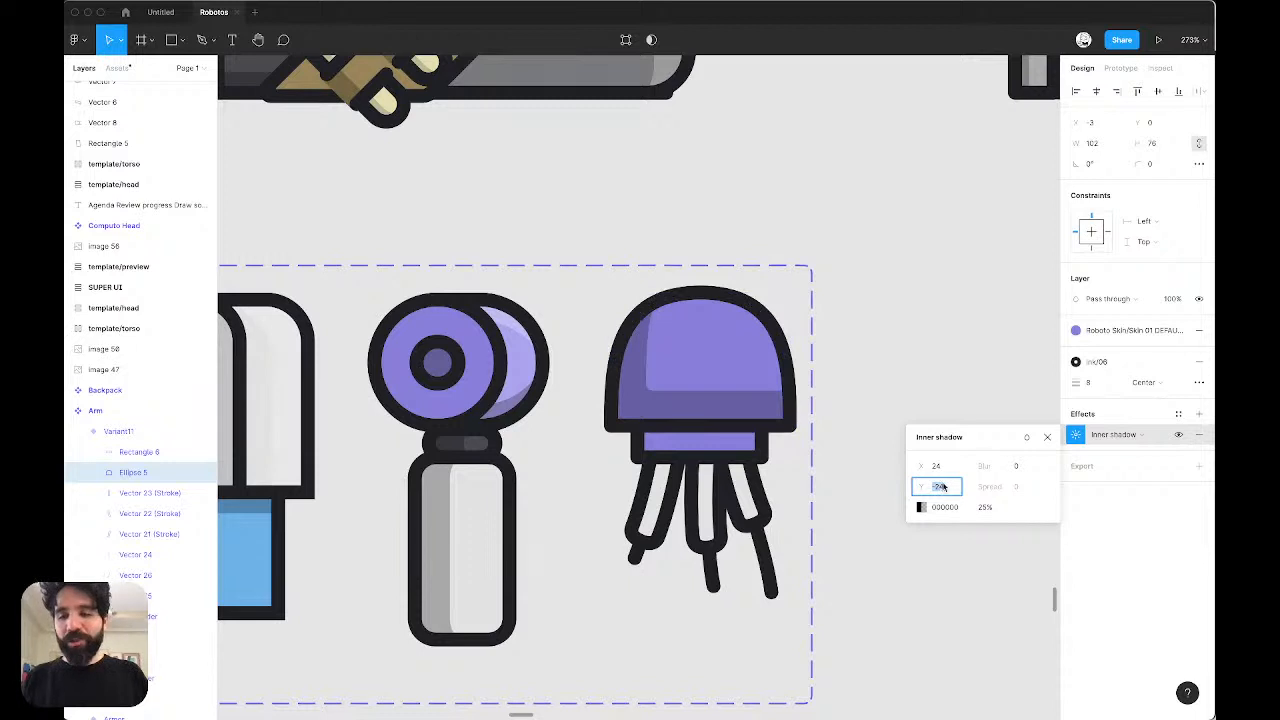
left_click(900, 263)
Step: Round the dome's corners with a corner radius of 4
left_click(694, 380, "super")
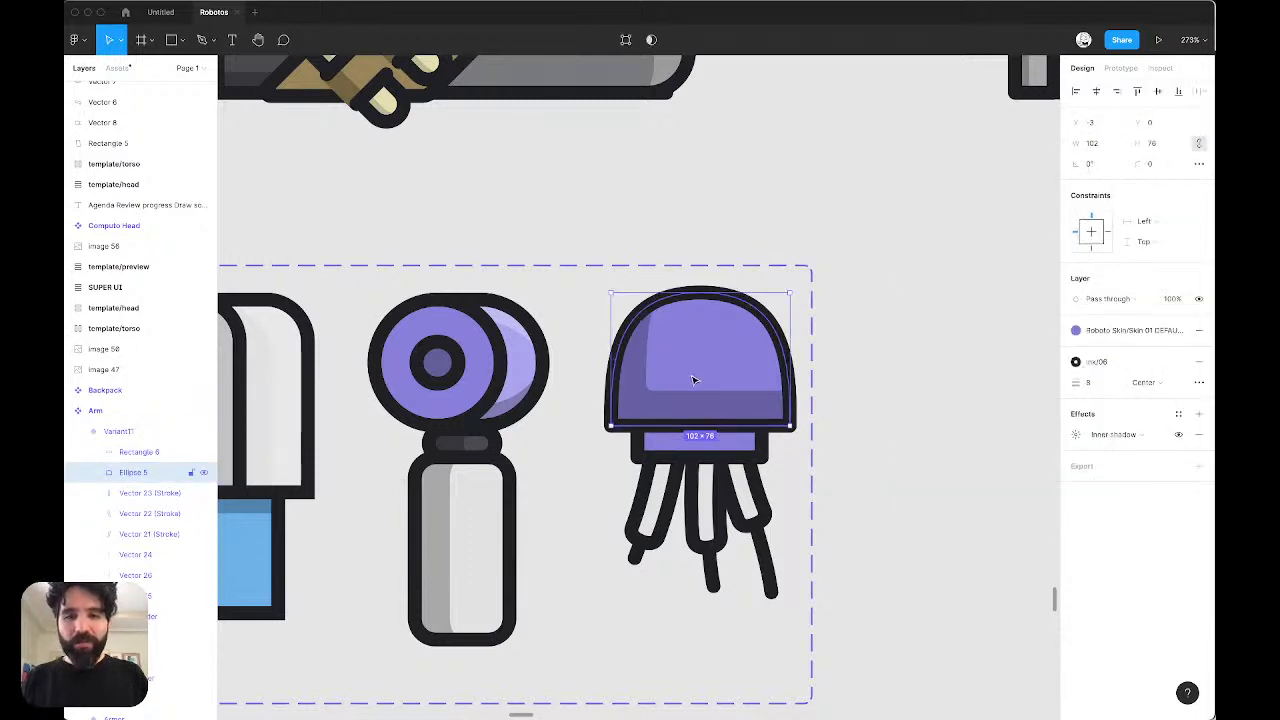
left_click(1160, 164)
type("8")
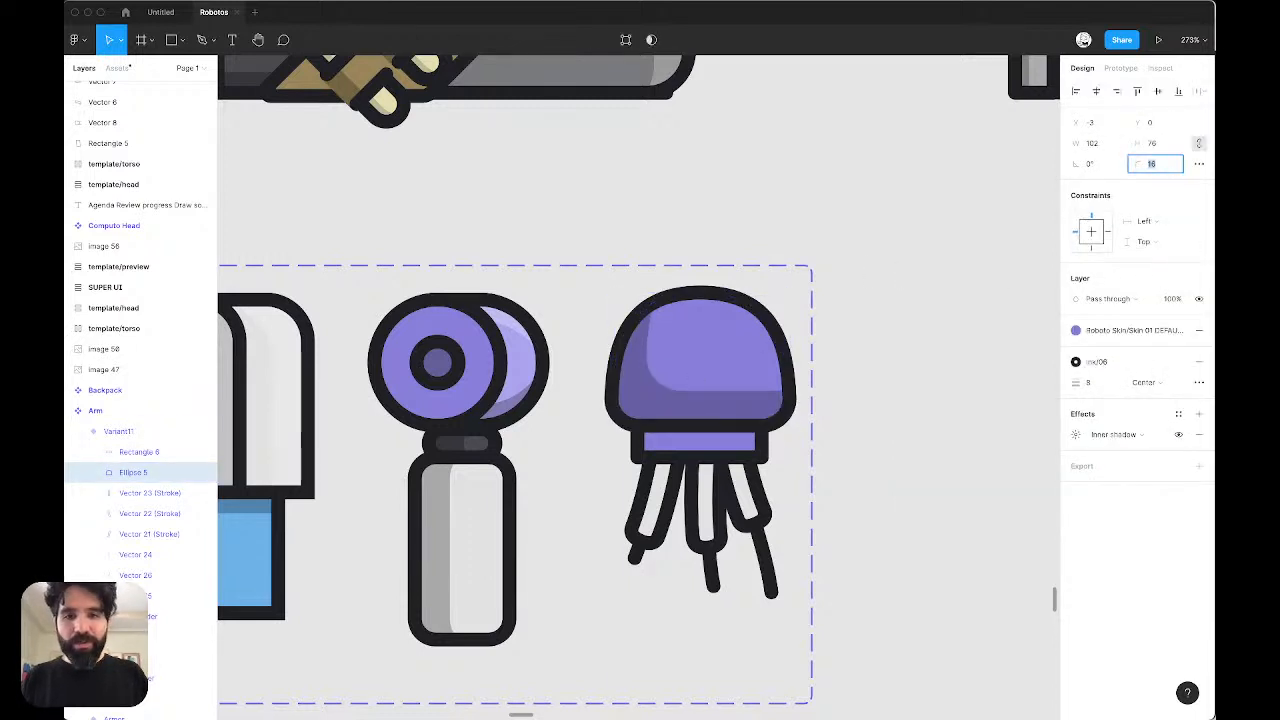
key("Return")
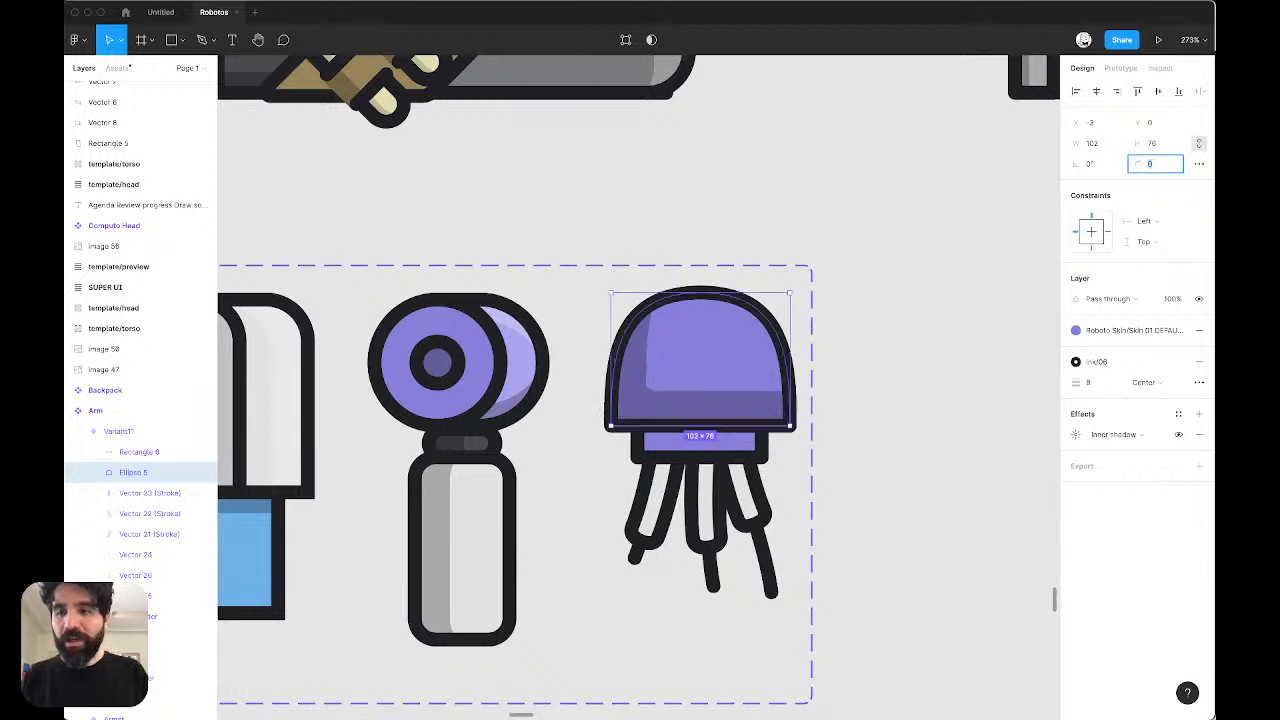
key("Up")
key("Up")
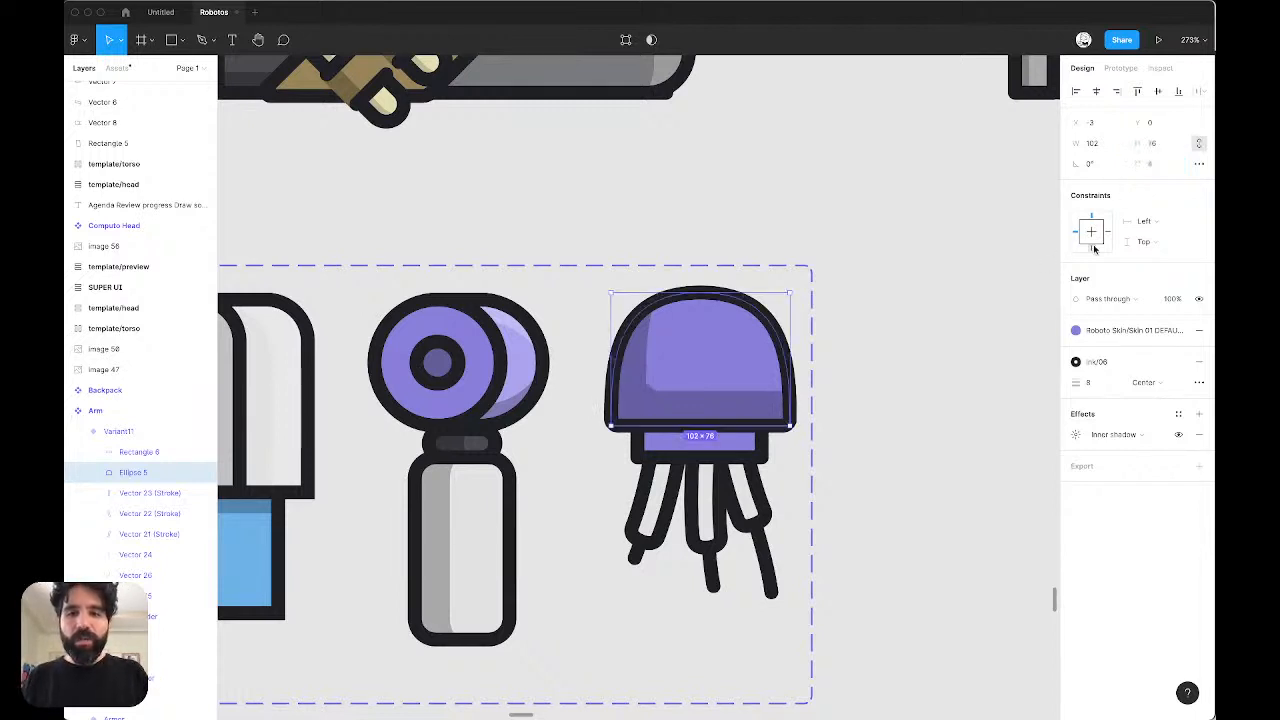
left_click(1000, 289)
Step: Apply the Inner Shadow/Left effect style to the purple collar beneath the dome
scroll(1000, 289, "down", 3)
left_click(810, 363)
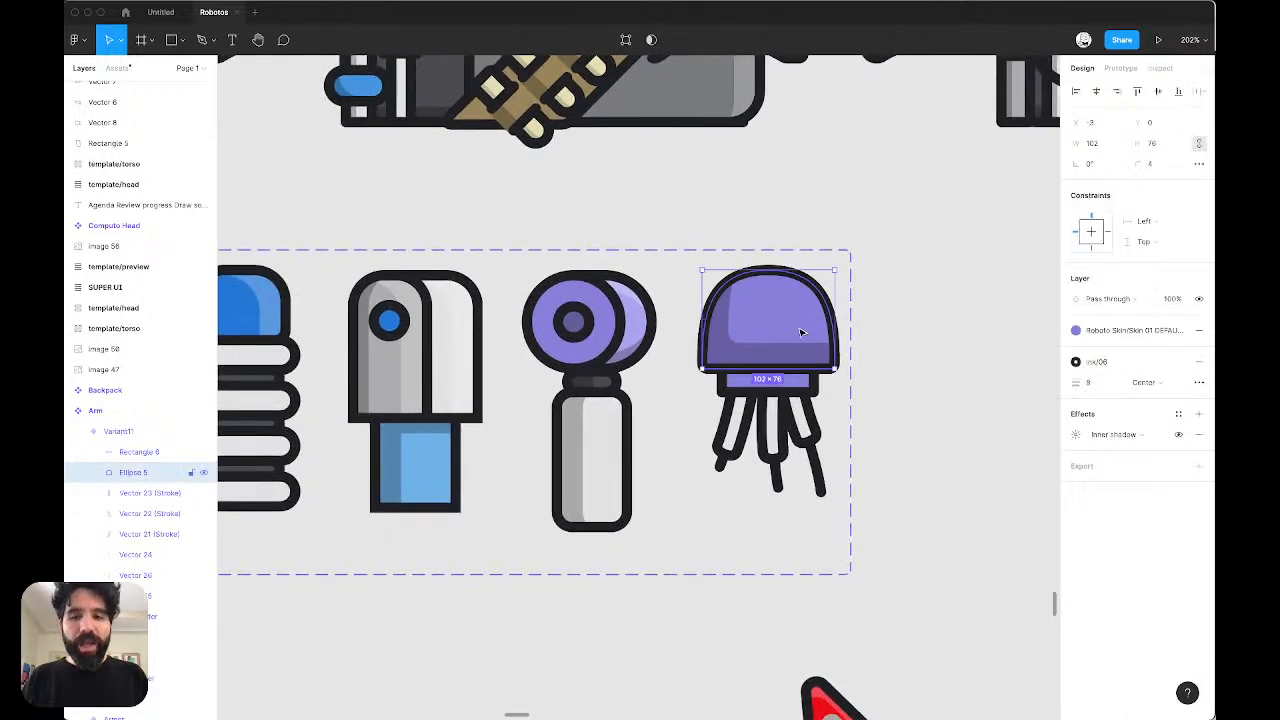
left_click(808, 386)
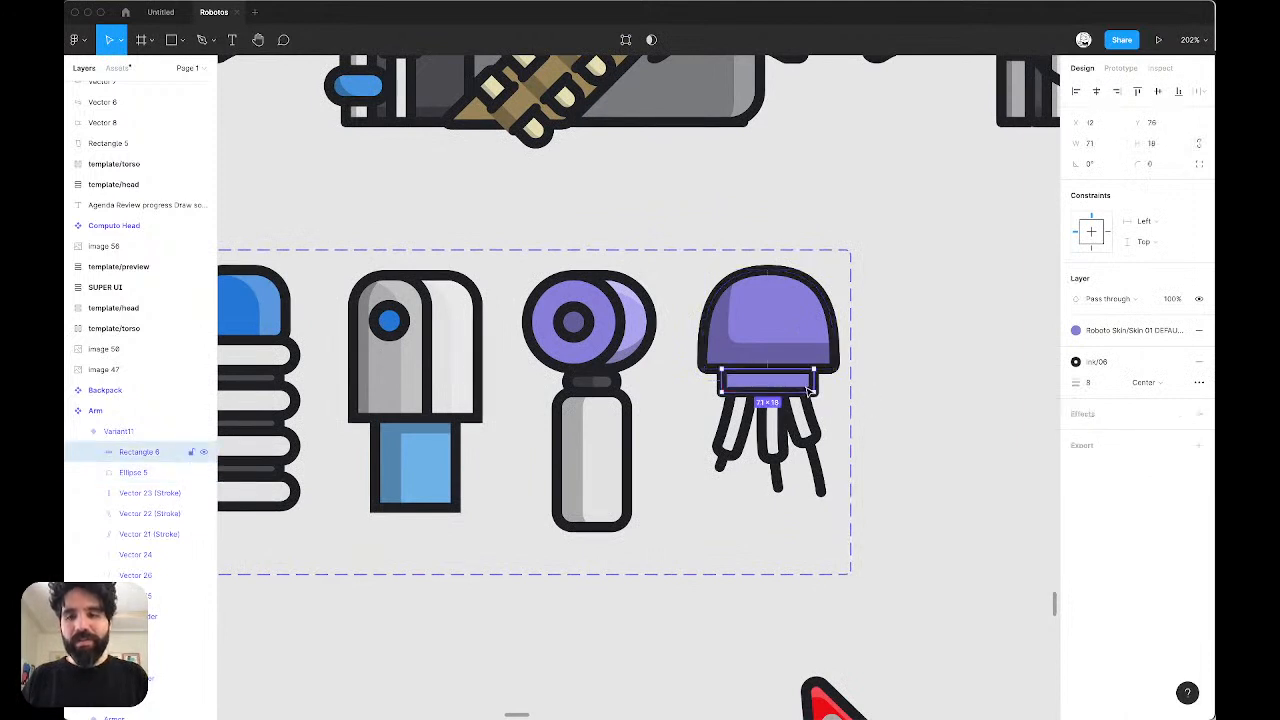
scroll(806, 390, "up", 5)
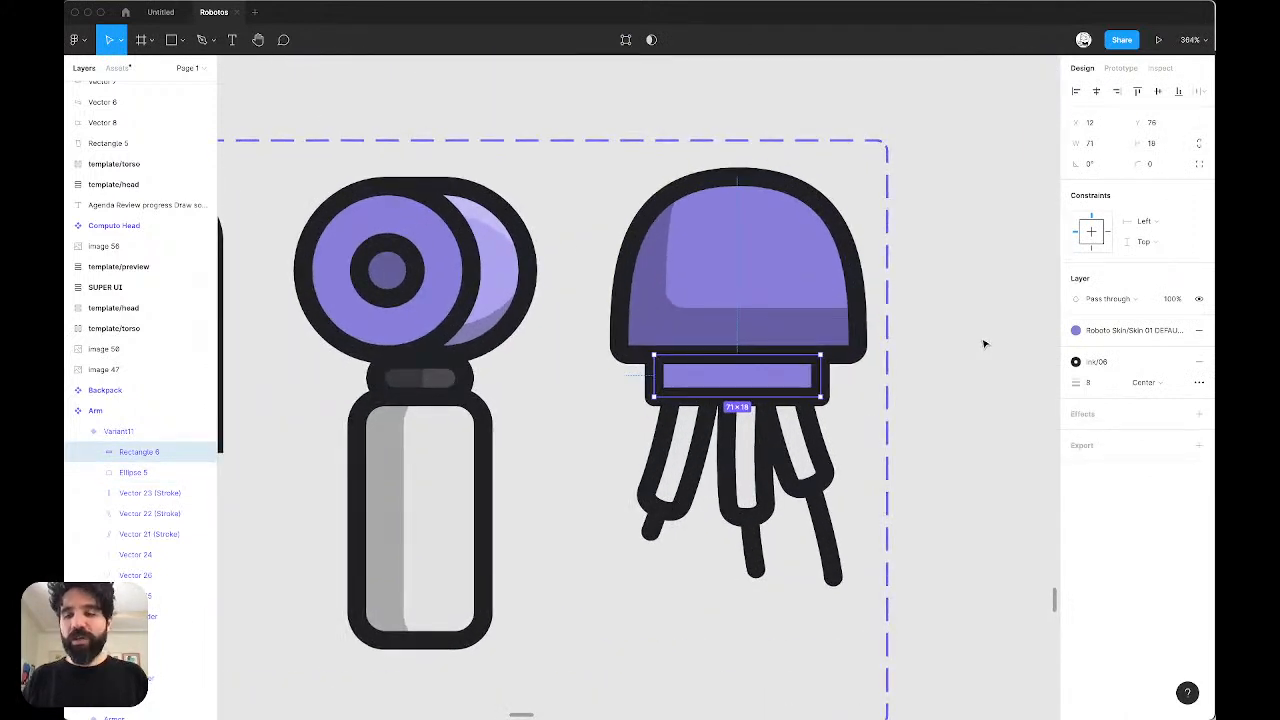
left_click(1177, 414)
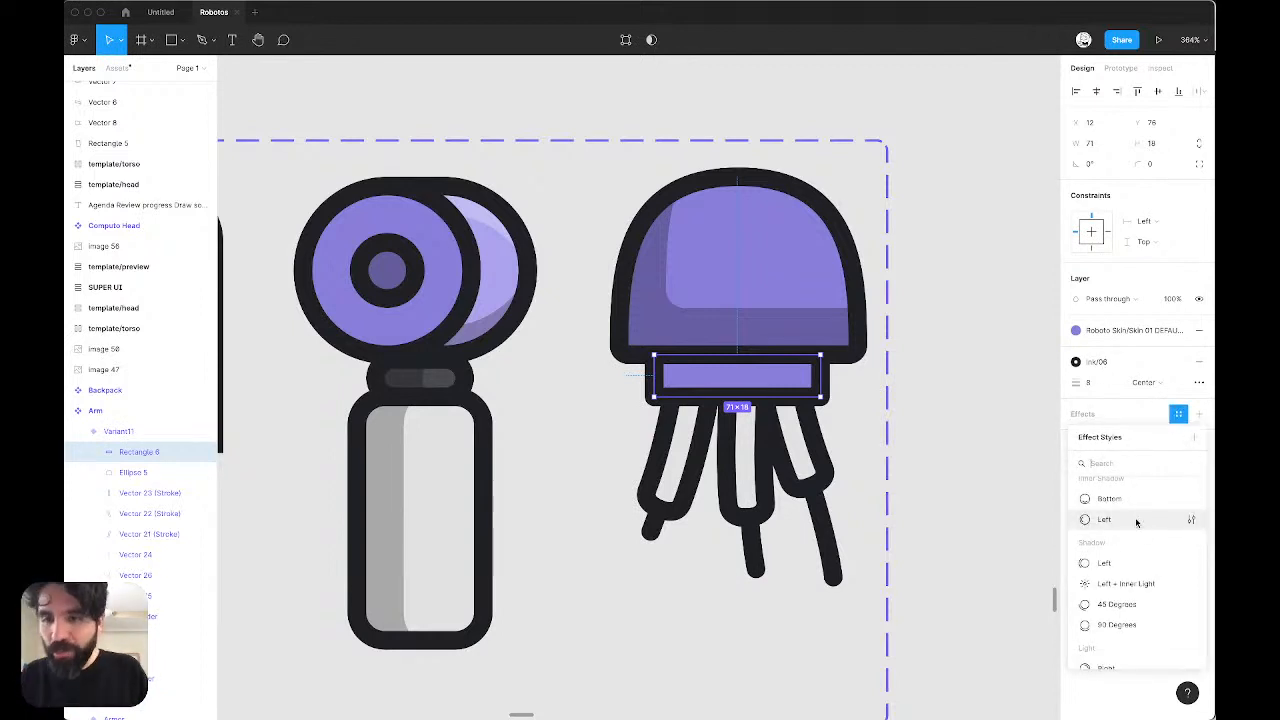
left_click(1137, 520)
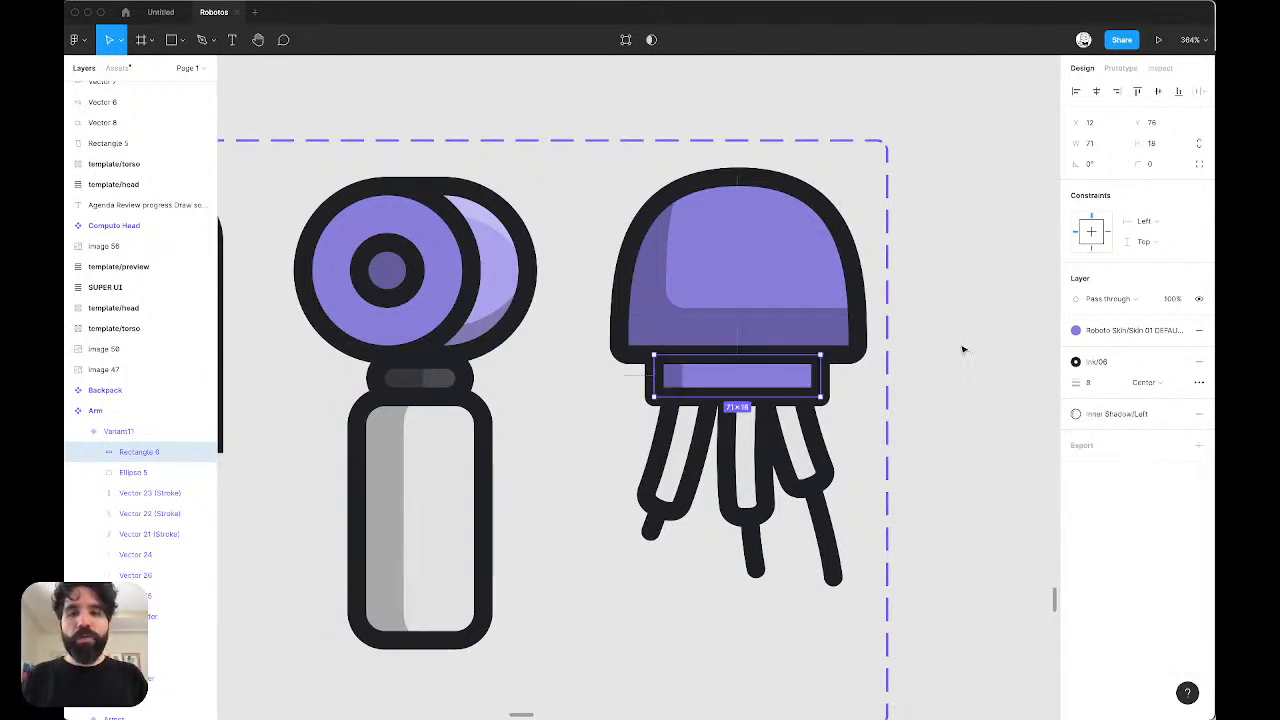
Step: Detach the collar's inner shadow from its effect style and increase its X offset until it shades over a third of the collar
left_click(1178, 413)
left_click(1076, 434)
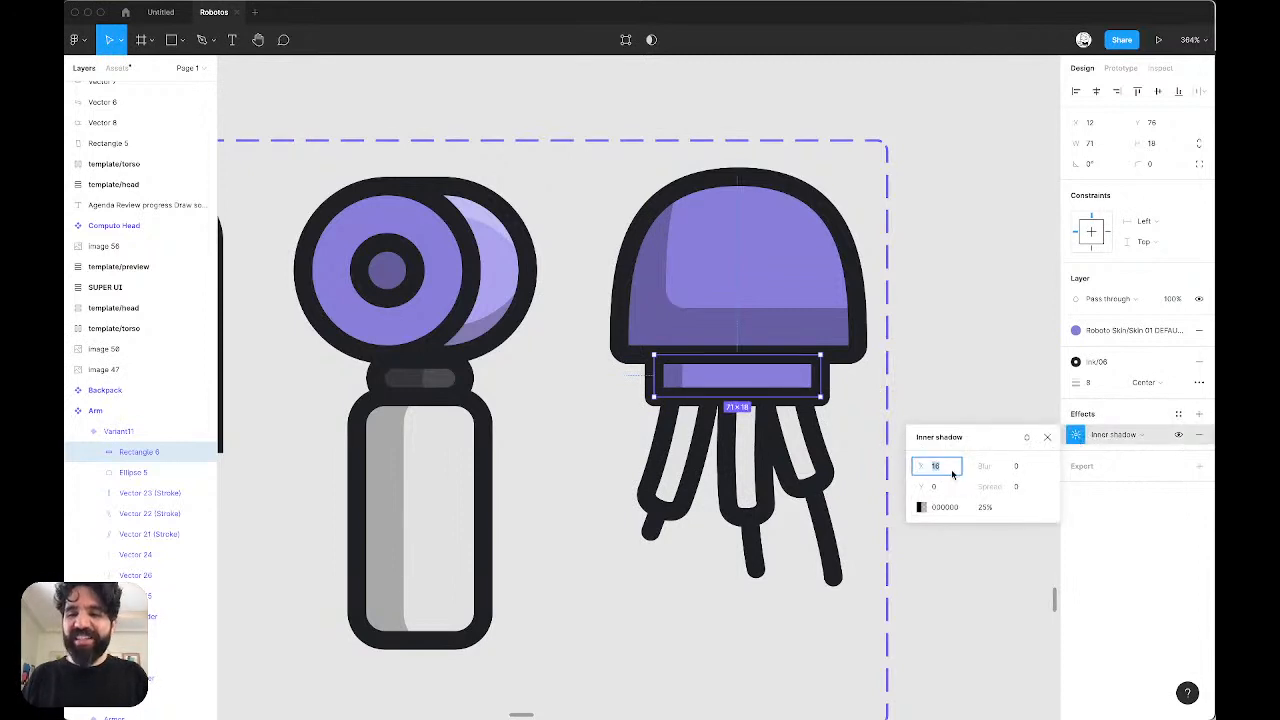
key("shift+Up")
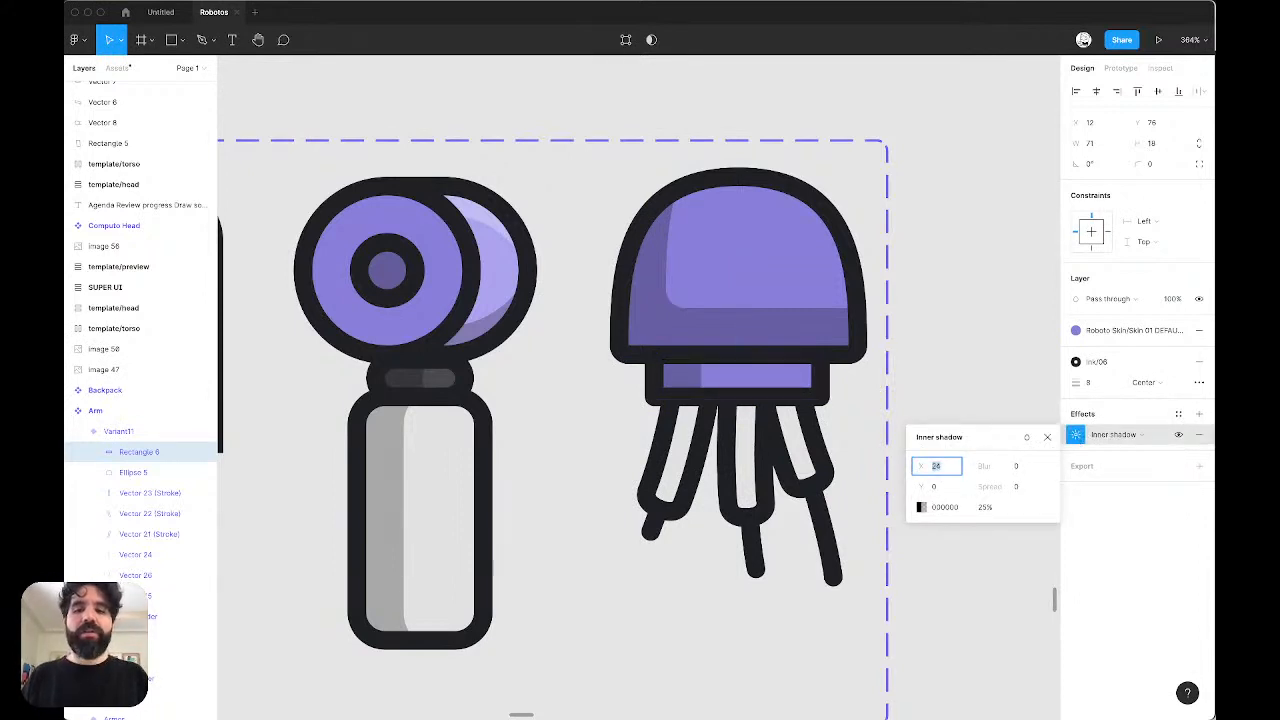
left_click(986, 323)
left_click(986, 323)
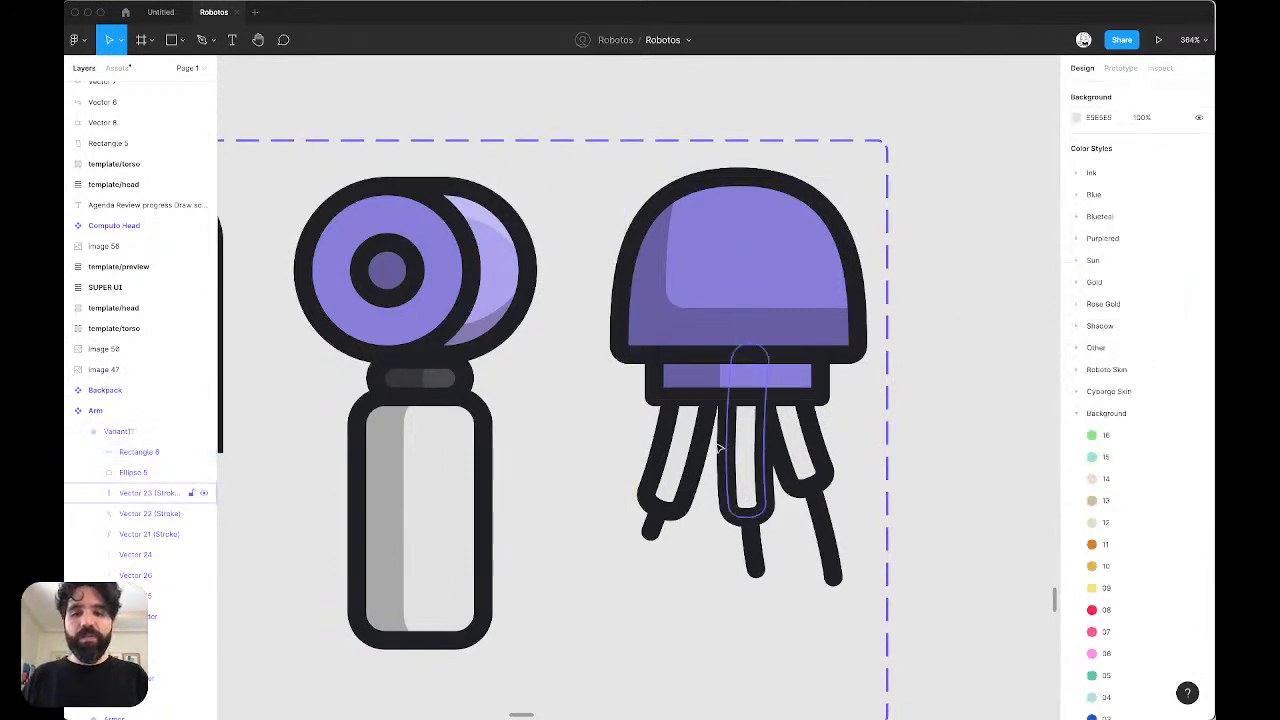
Step: Apply the Inner Shadow/Left effect style to all three tentacle segments below the collar
left_click(675, 450)
left_click(745, 460, "shift")
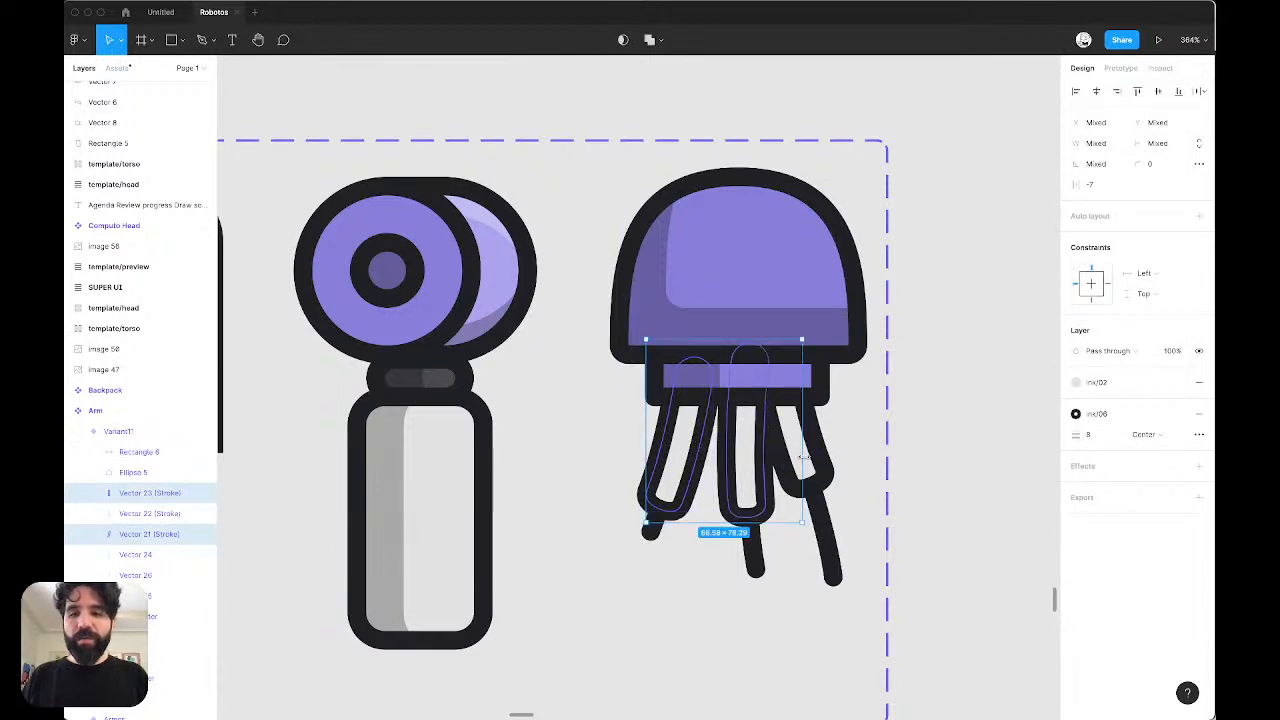
left_click(838, 455, "shift")
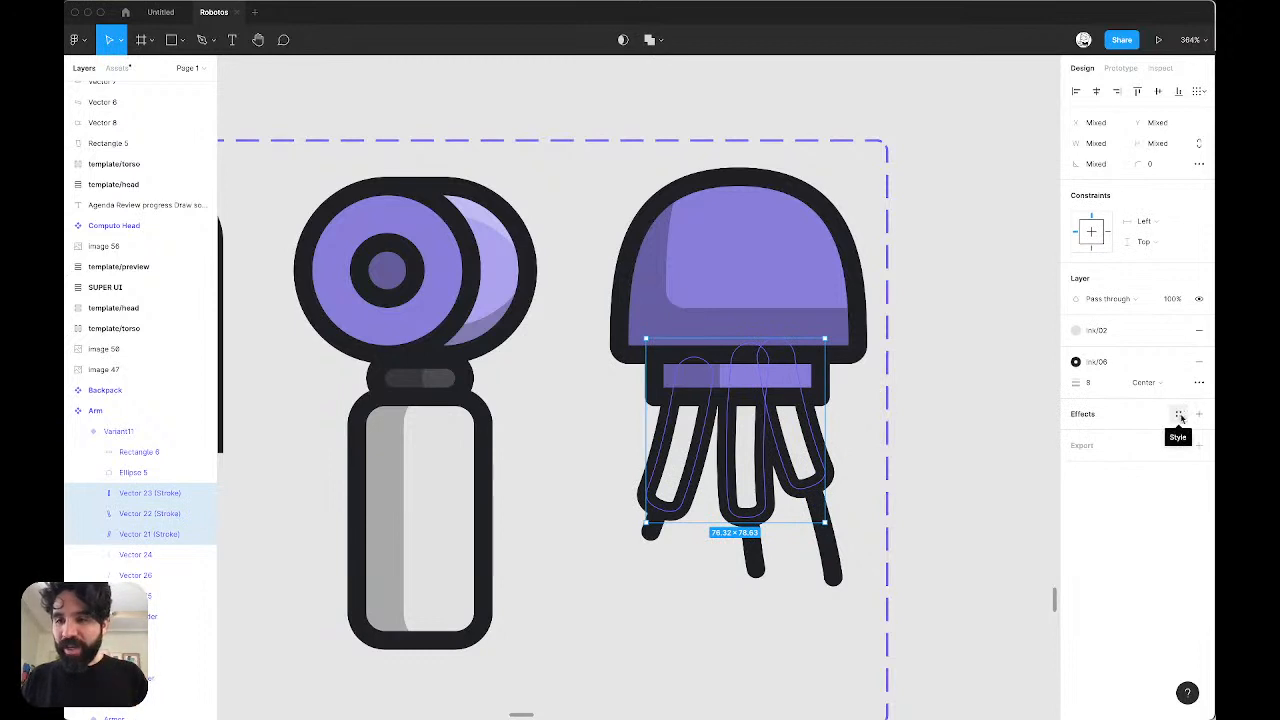
left_click(1179, 415)
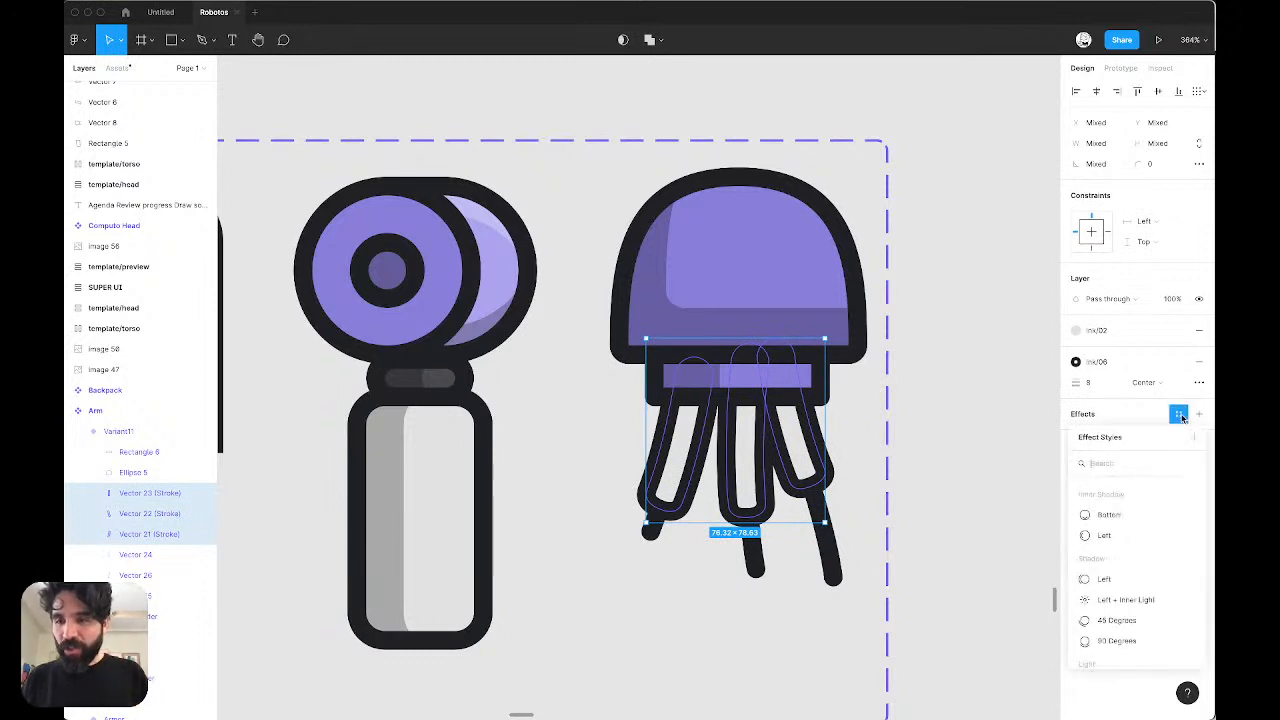
left_click(1141, 540)
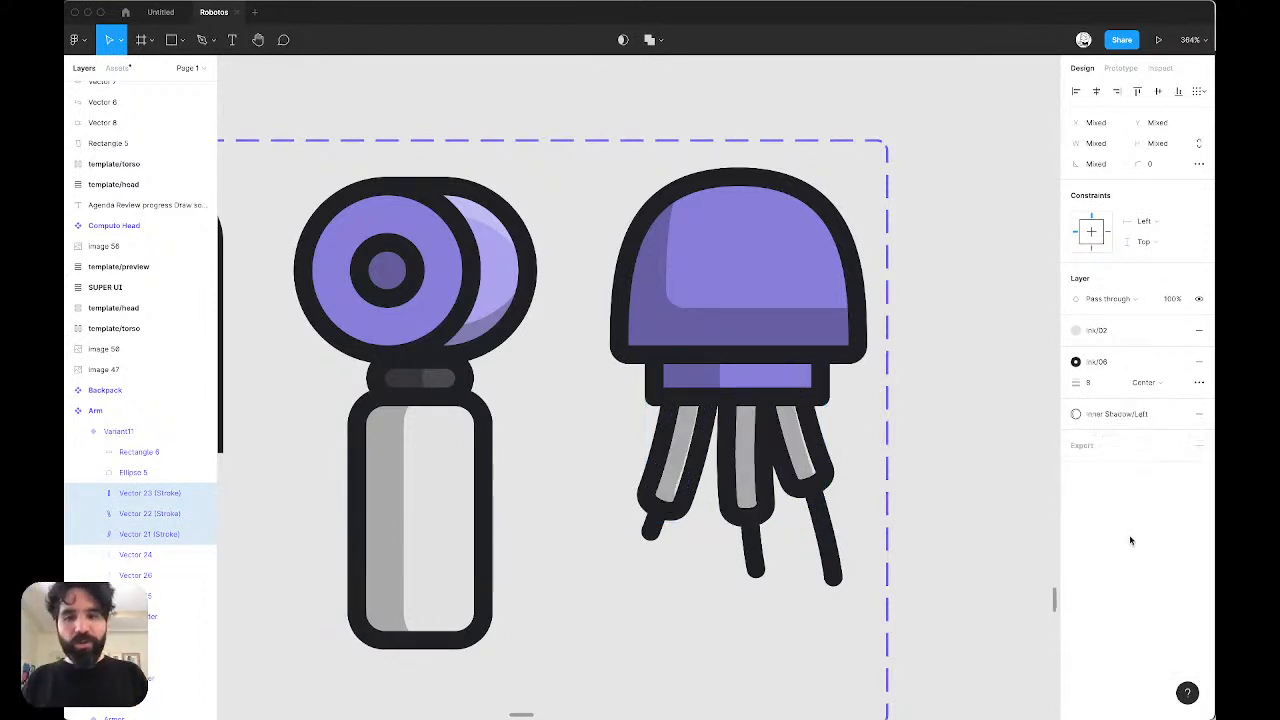
Step: Detach the three tentacle segments' inner shadow from its effect style and set its X offset to 12
left_click(1176, 418)
left_click(1075, 434)
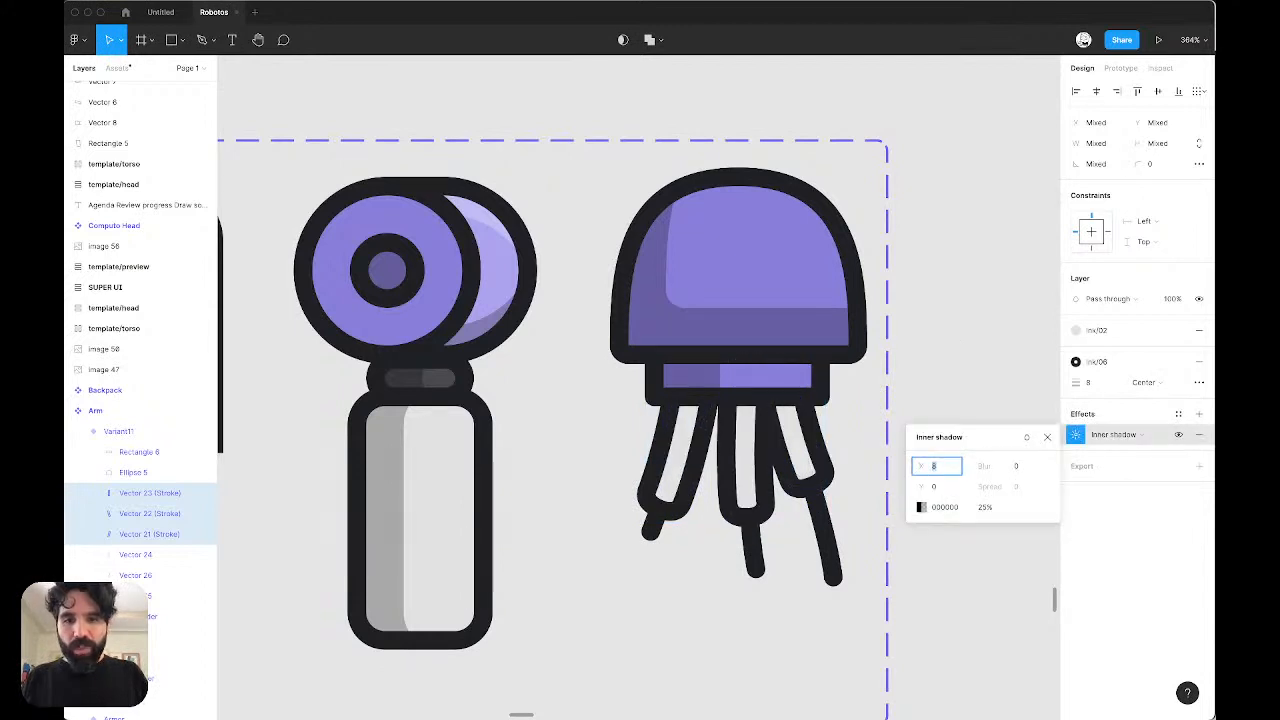
key("Up")
key("Up")
key("Up")
key("Up")
left_click(954, 360)
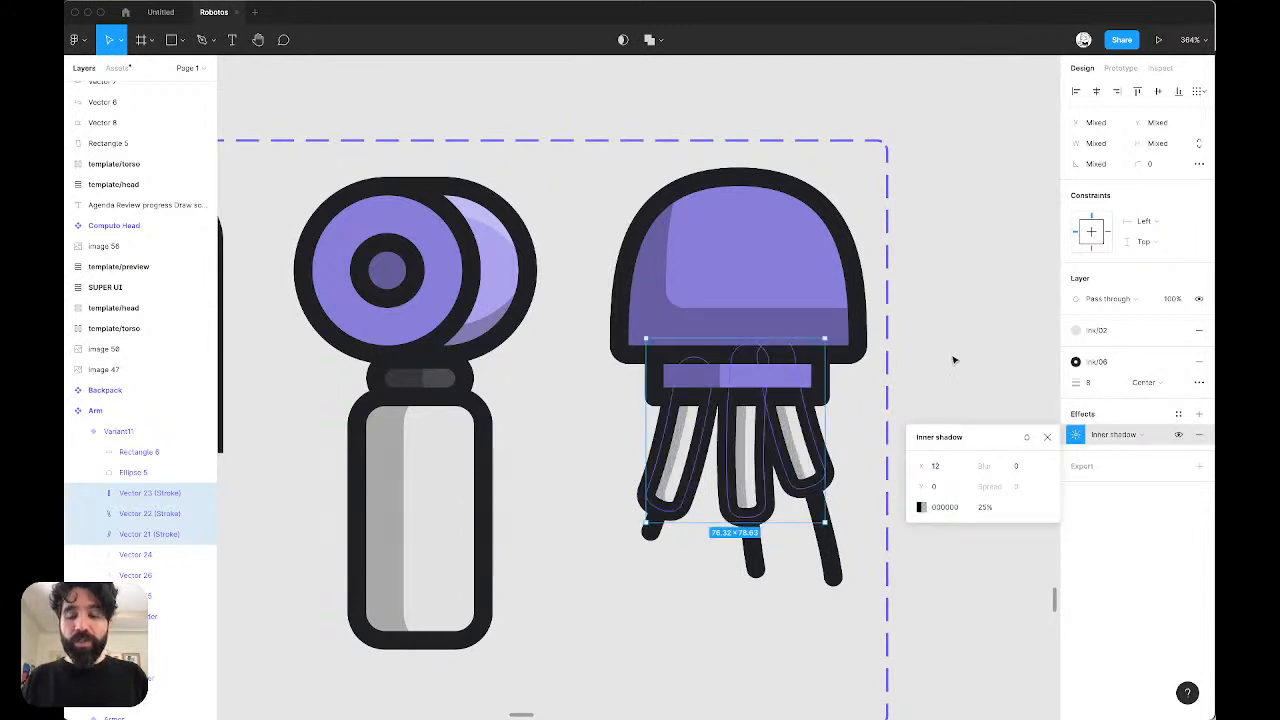
left_click(956, 357)
Step: Draw an ellipse about 25 × 23 on the upper right of the dome as a highlight
scroll(956, 357, "down", 2)
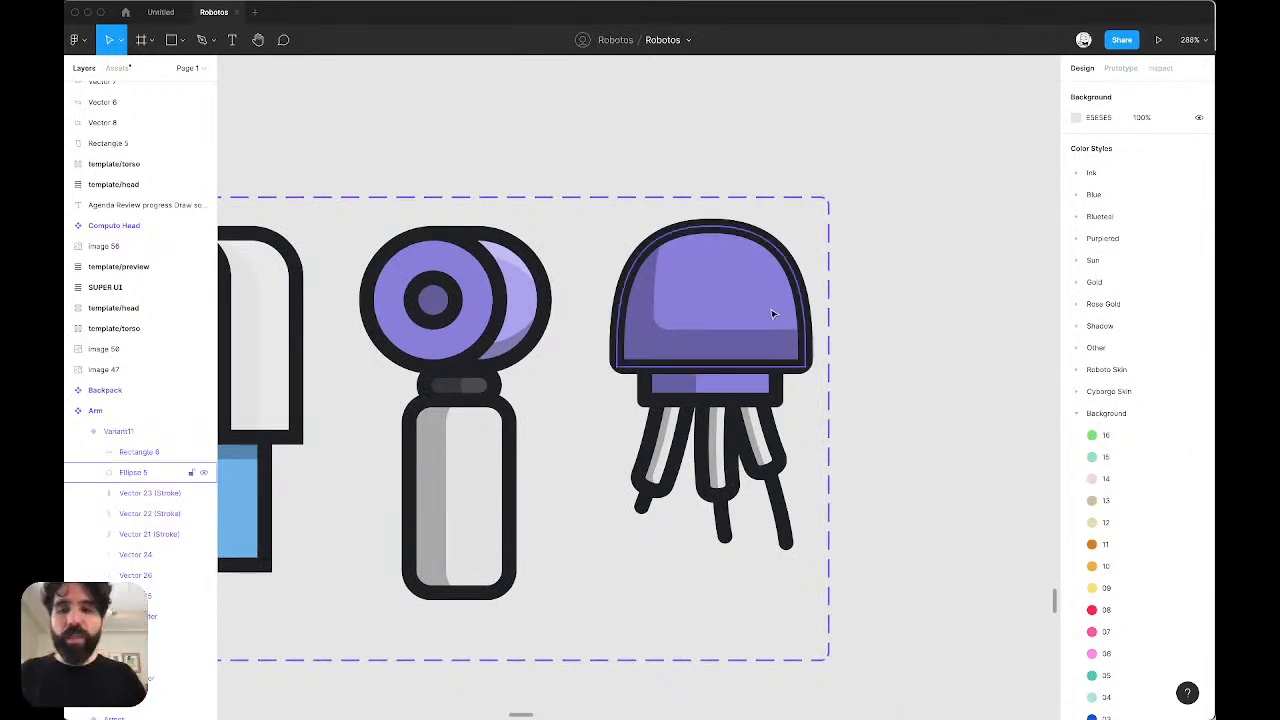
key("o")
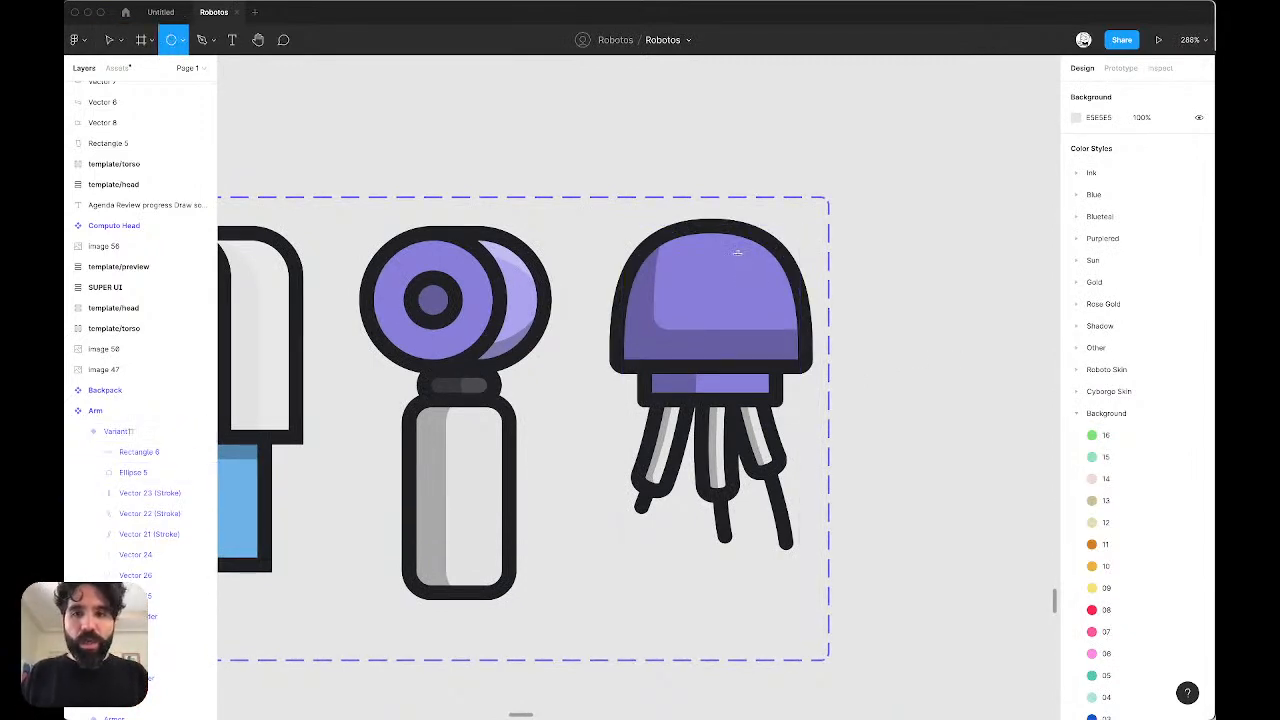
scroll(760, 293, "up", 5)
left_click_drag(718, 245, 808, 330)
key("Return")
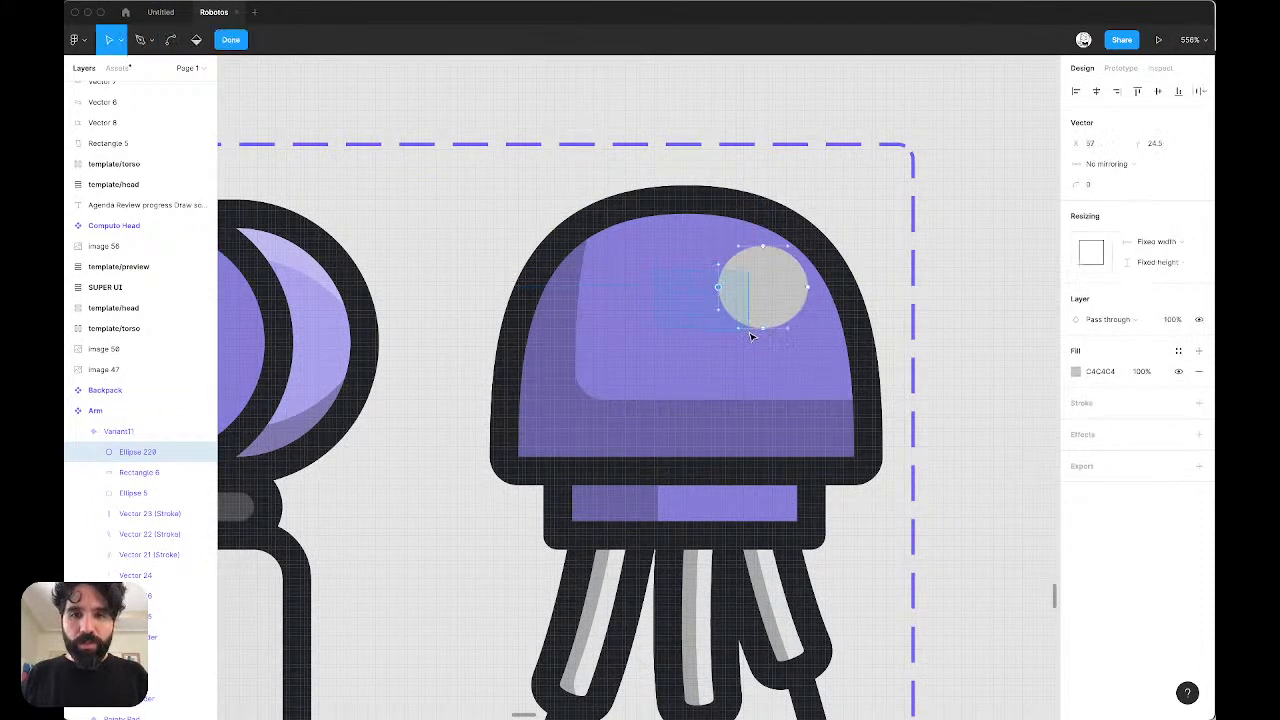
key("Escape")
left_click(751, 232)
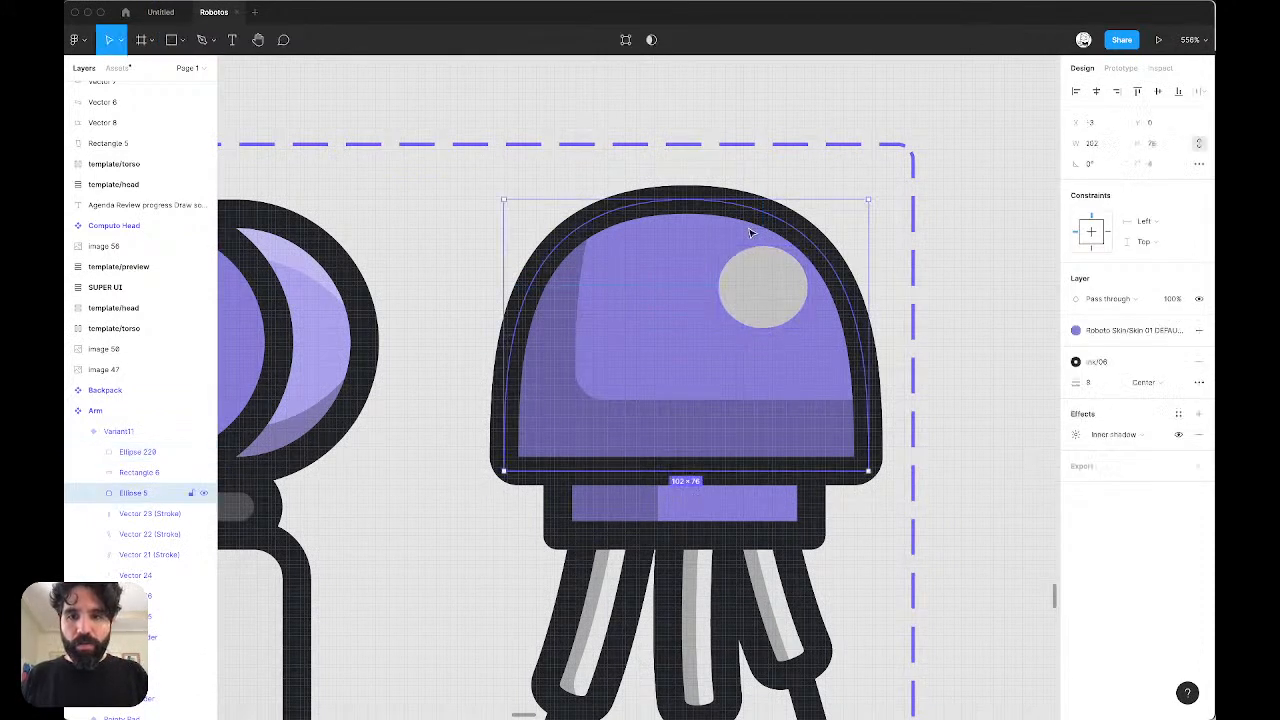
Step: Nudge the highlight ellipse's two side anchor points slightly down to make it egg-shaped
double_click(760, 280)
left_click_drag(699, 267, 840, 295)
key("Down")
key("Down")
key("Escape")
key("Escape")
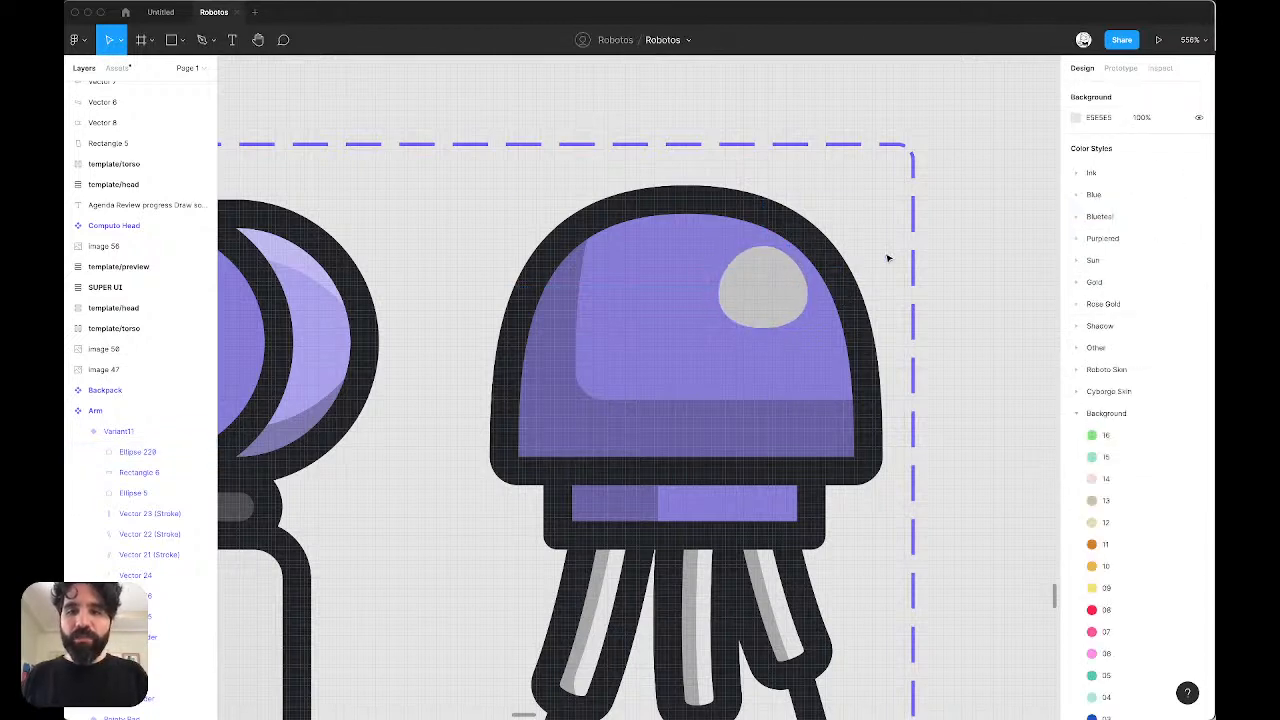
Step: Skew the highlight shape by nudging its top anchor point left and its bottom anchor point right
left_click(770, 280)
scroll(770, 280, "up", 6)
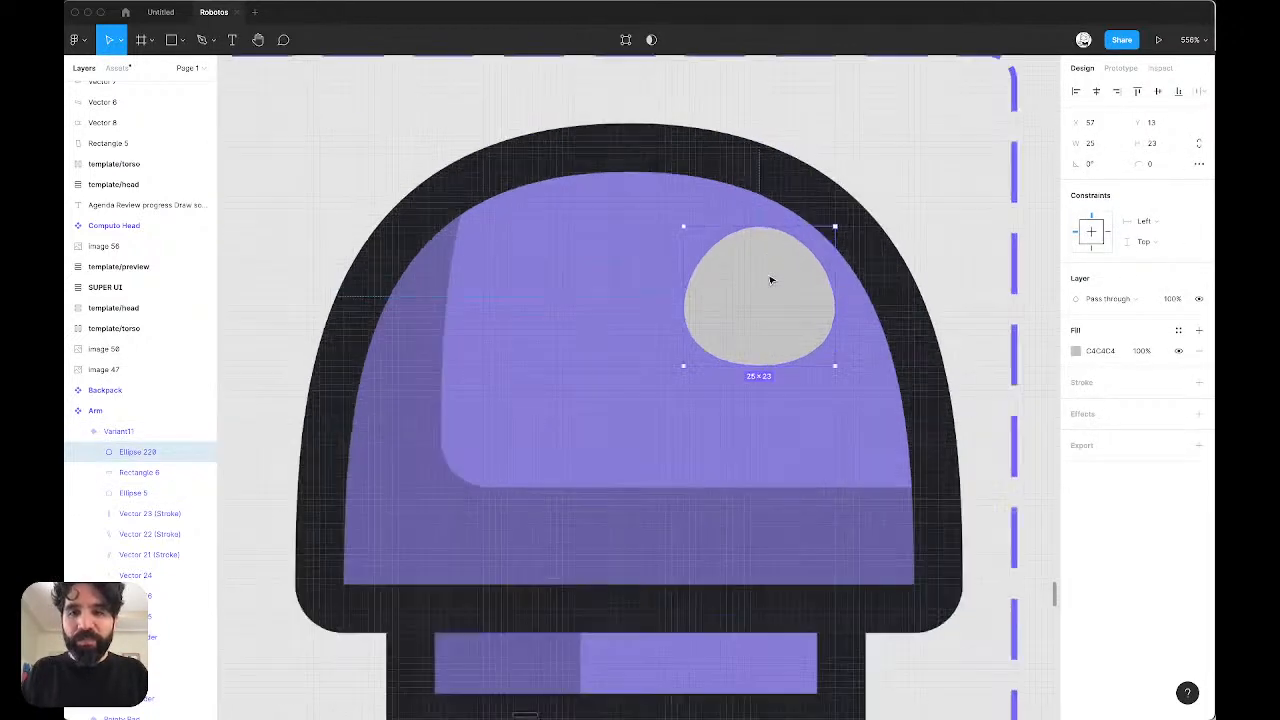
double_click(768, 282)
left_click_drag(671, 164, 831, 271)
key("Left")
key("Left")
left_click_drag(732, 467, 823, 380)
key("Right")
key("Right")
left_click(797, 393)
key("Escape")
key("Escape")
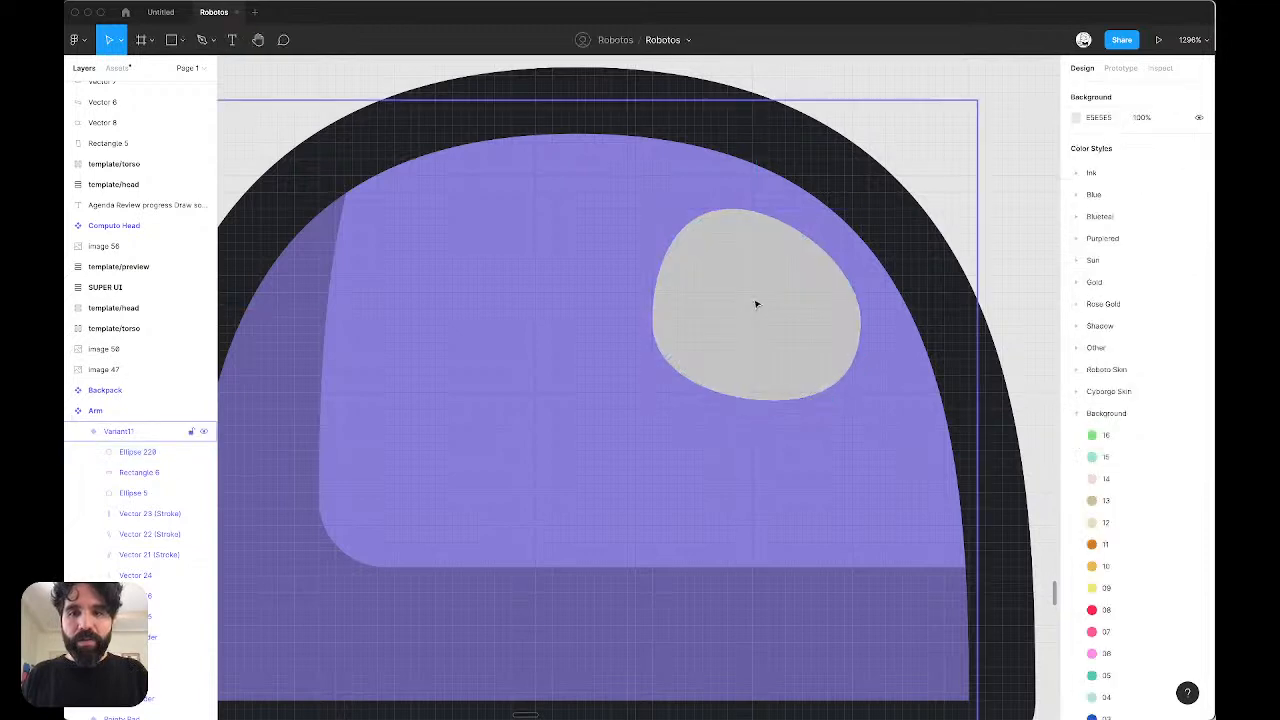
Step: Narrow the highlight to a width of 21, rotate it about 8°, and move it to X 55, Y 12.04
left_click(838, 331)
left_click_drag(857, 302, 845, 303)
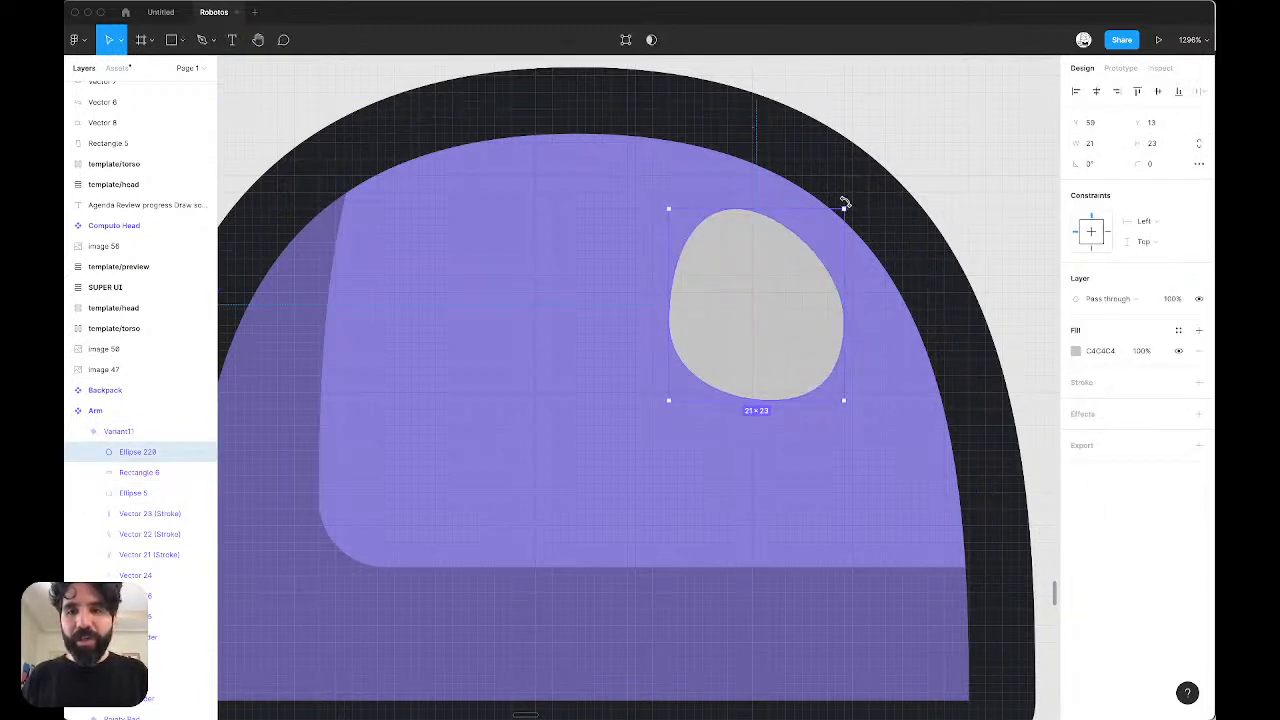
left_click_drag(848, 204, 829, 195)
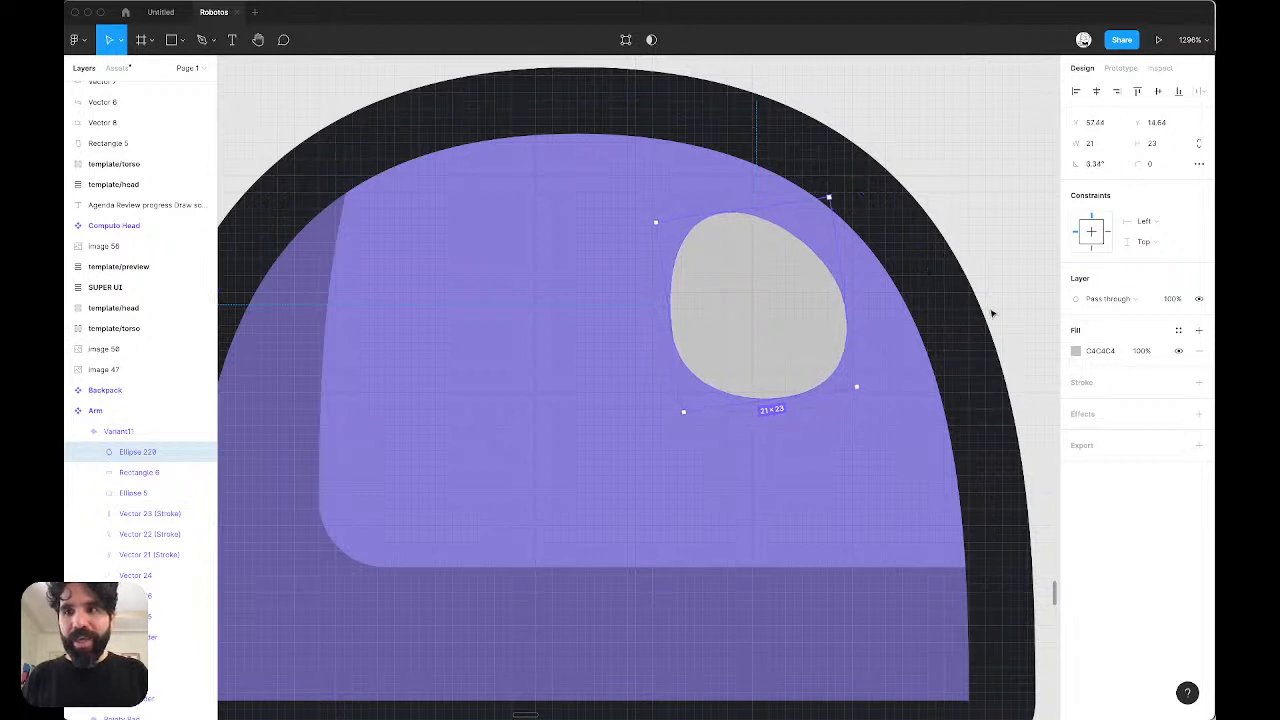
left_click_drag(818, 317, 798, 296)
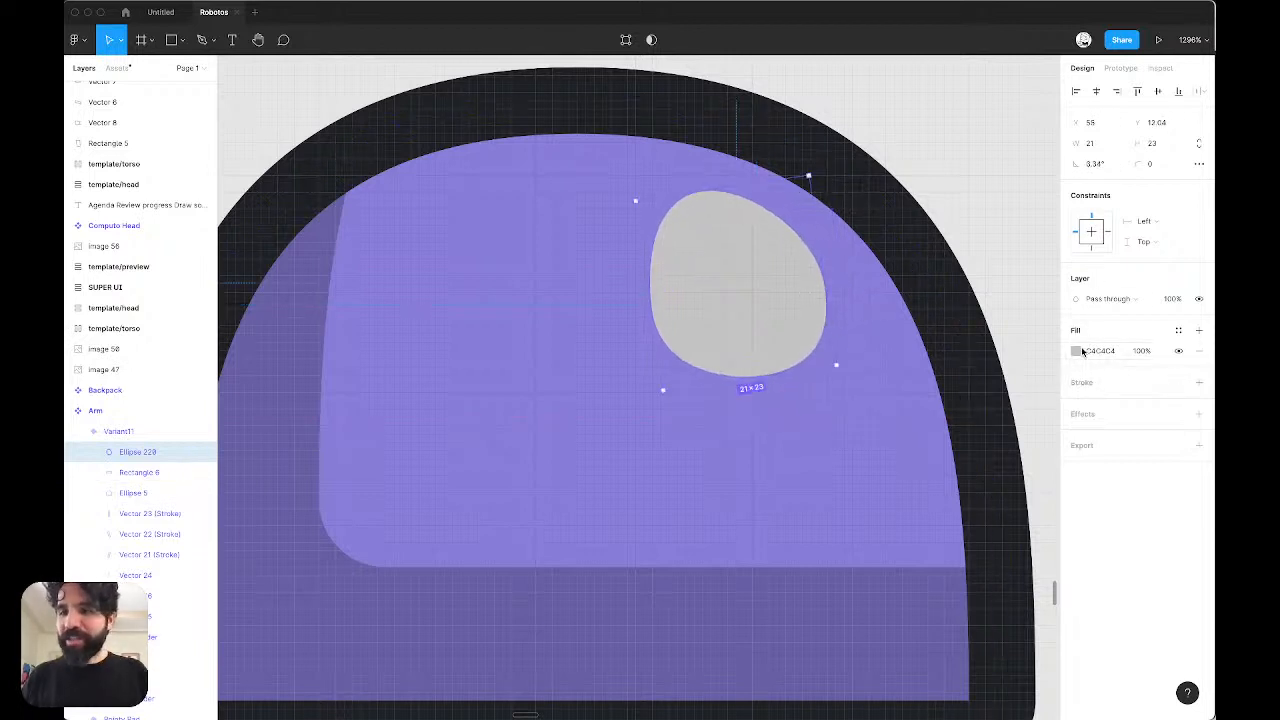
Step: Apply the Ink/01 color style to the dome highlight's fill
left_click(1178, 331)
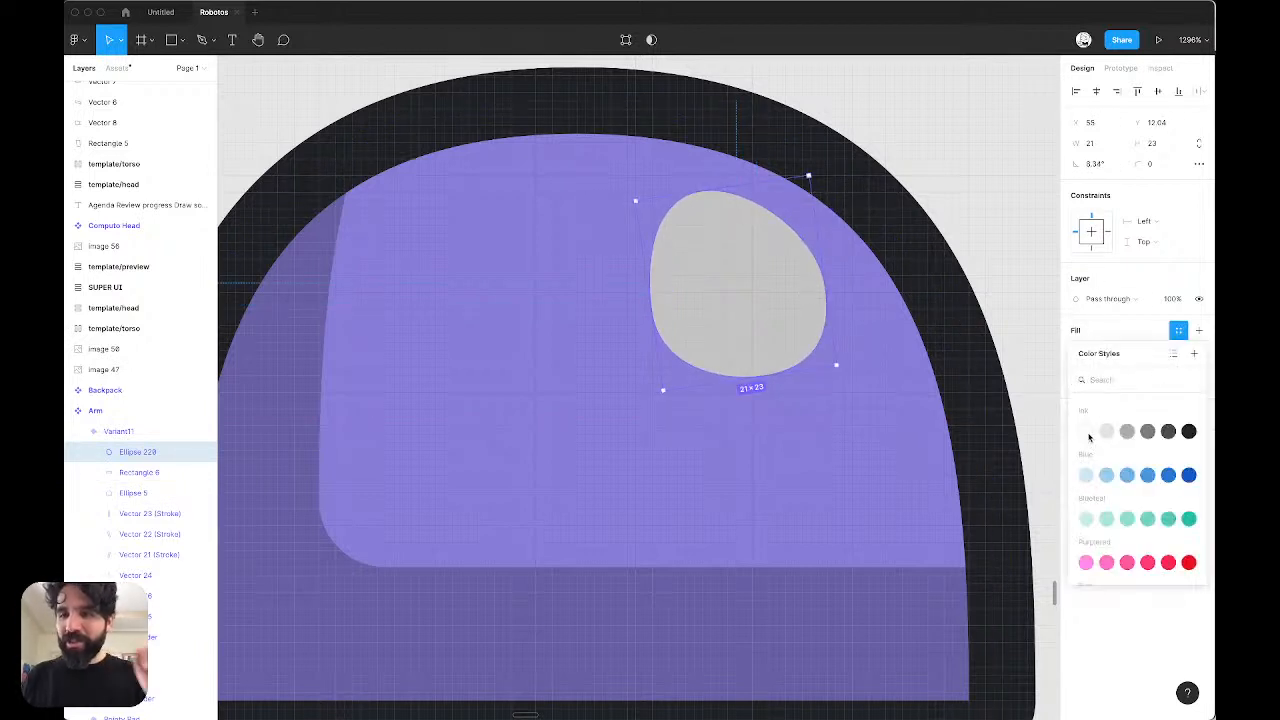
left_click(1087, 432)
scroll(815, 212, "down", 5)
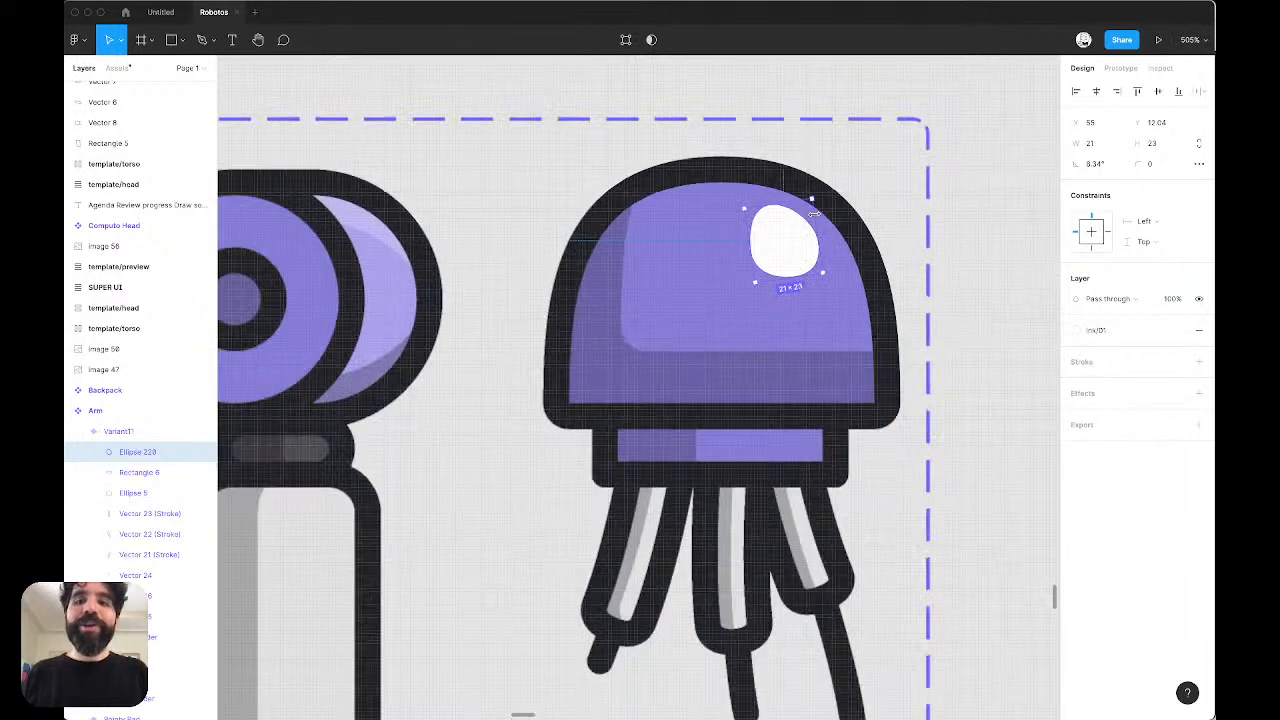
left_click(907, 100)
scroll(907, 100, "down", 5)
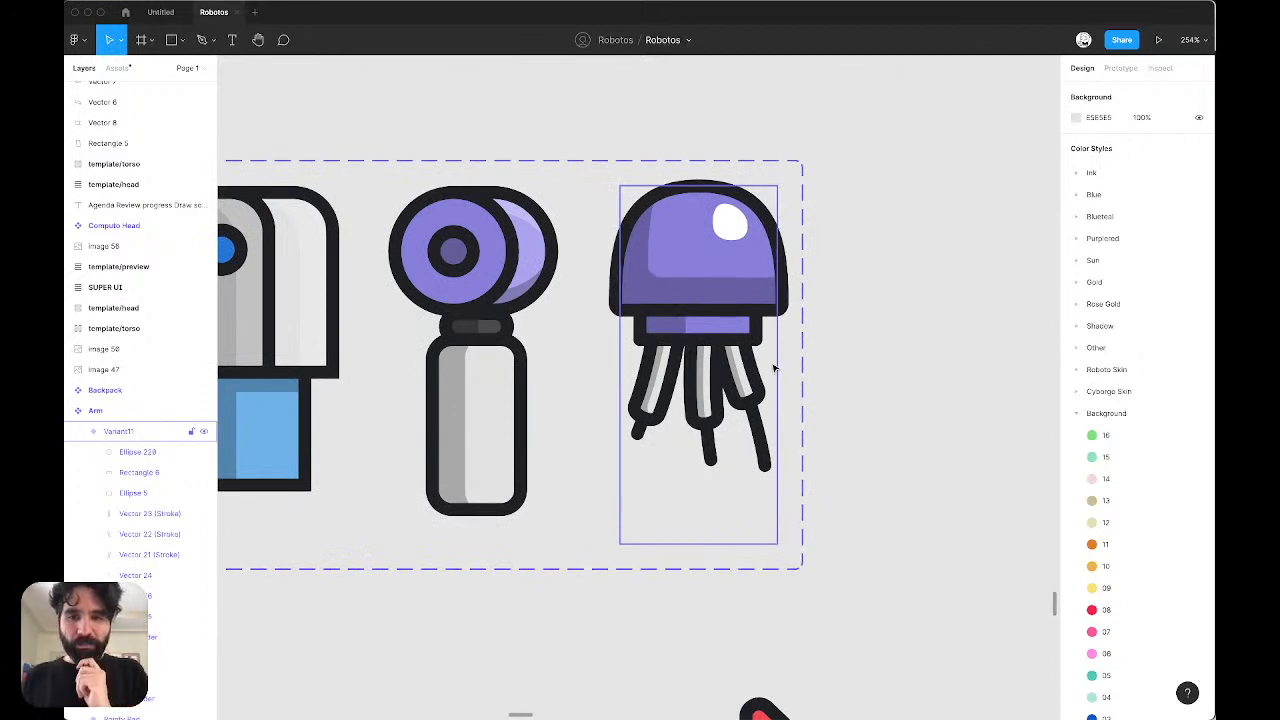
Step: Change the middle tentacle segment's fill to the Purplered/05 color style
left_click(712, 397)
left_click(813, 381)
scroll(749, 393, "up", 5)
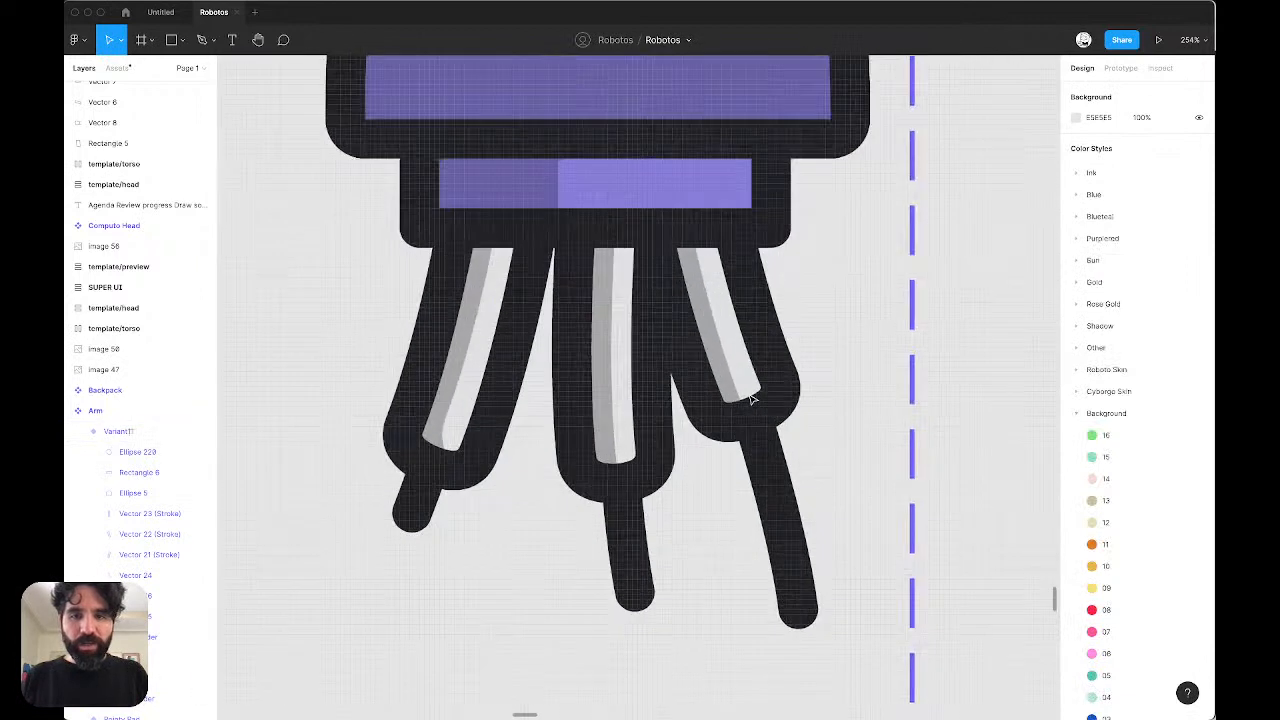
left_click(615, 399)
left_click(1126, 331)
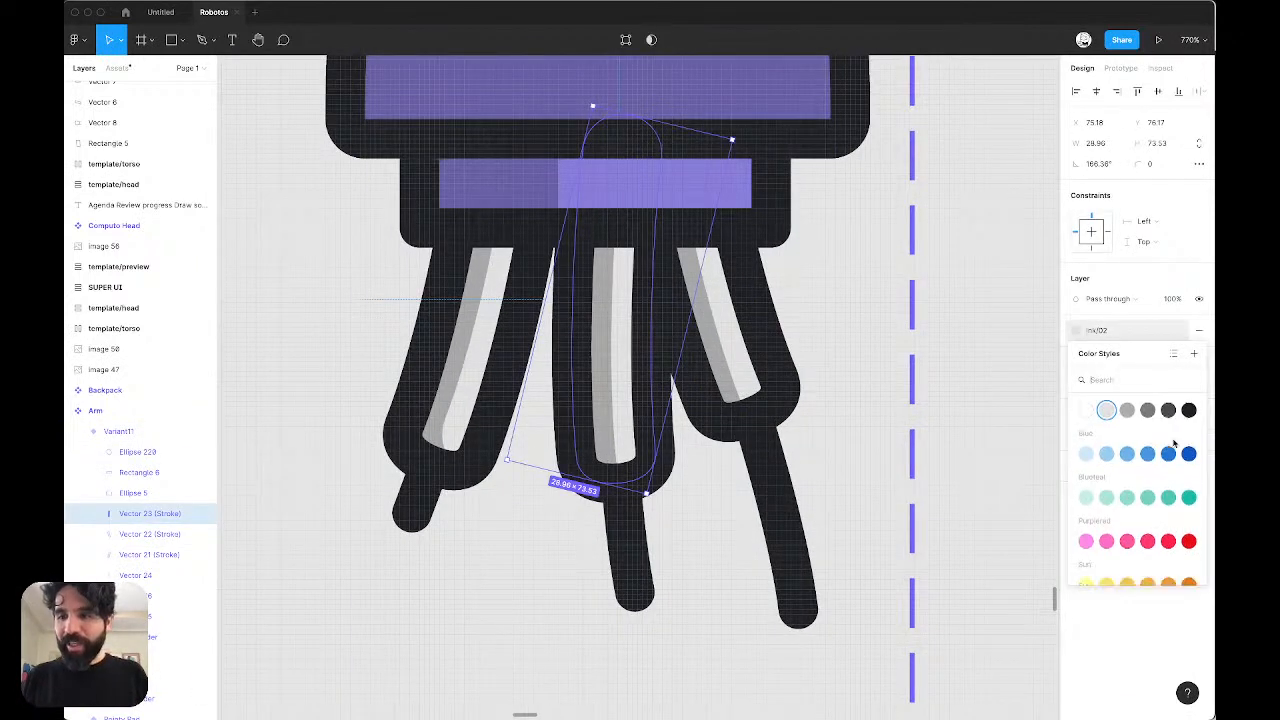
left_click(1168, 488)
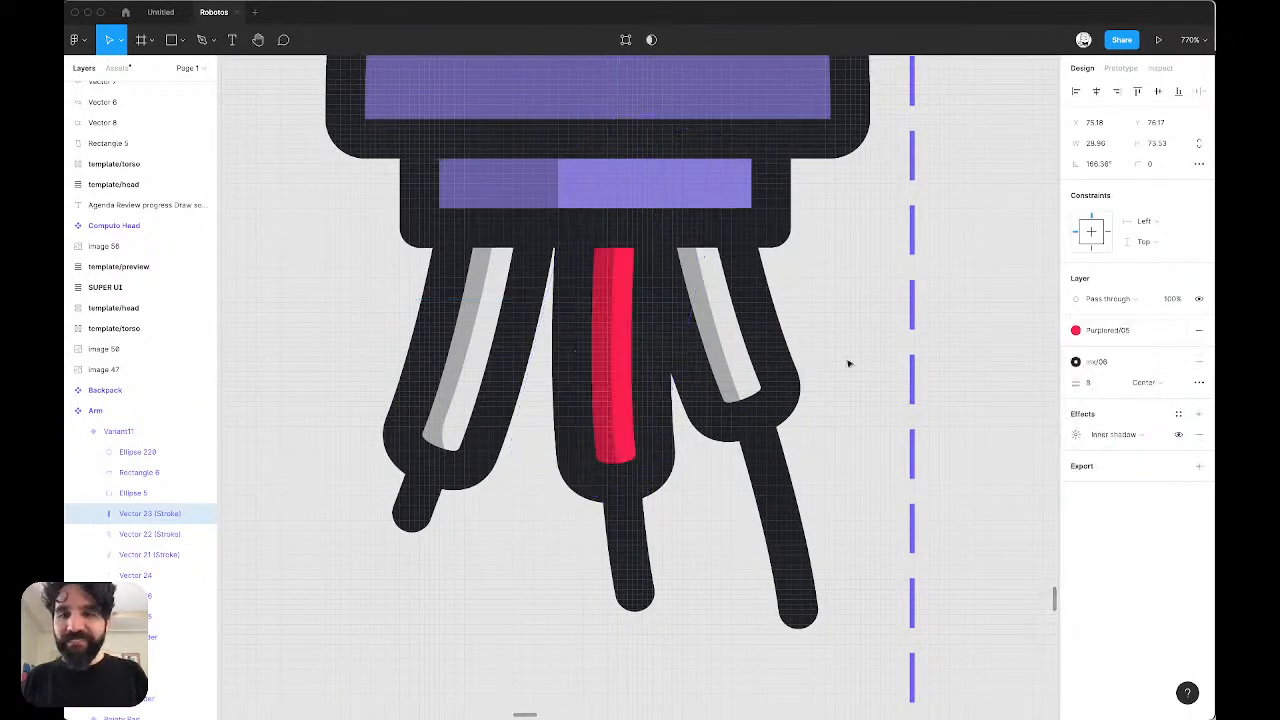
Step: Change the right tentacle segment's fill to the Blue/04 color style
left_click(737, 357)
left_click(1128, 333)
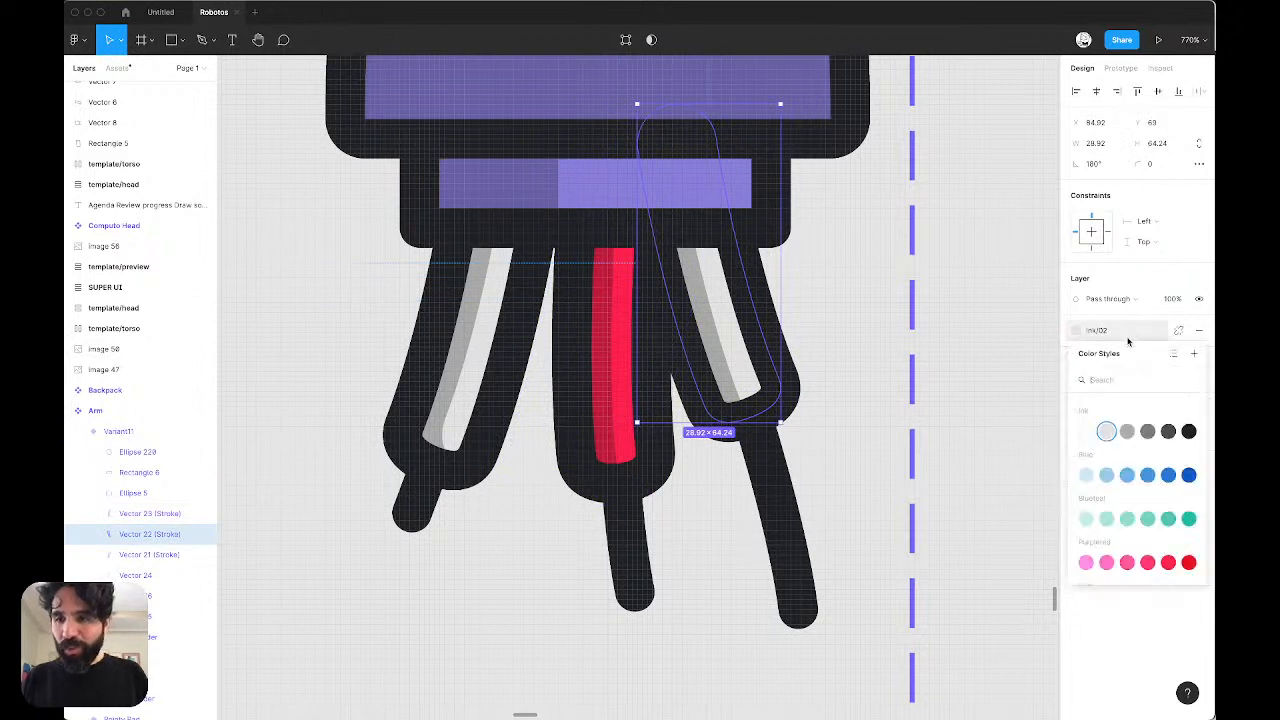
left_click(1148, 476)
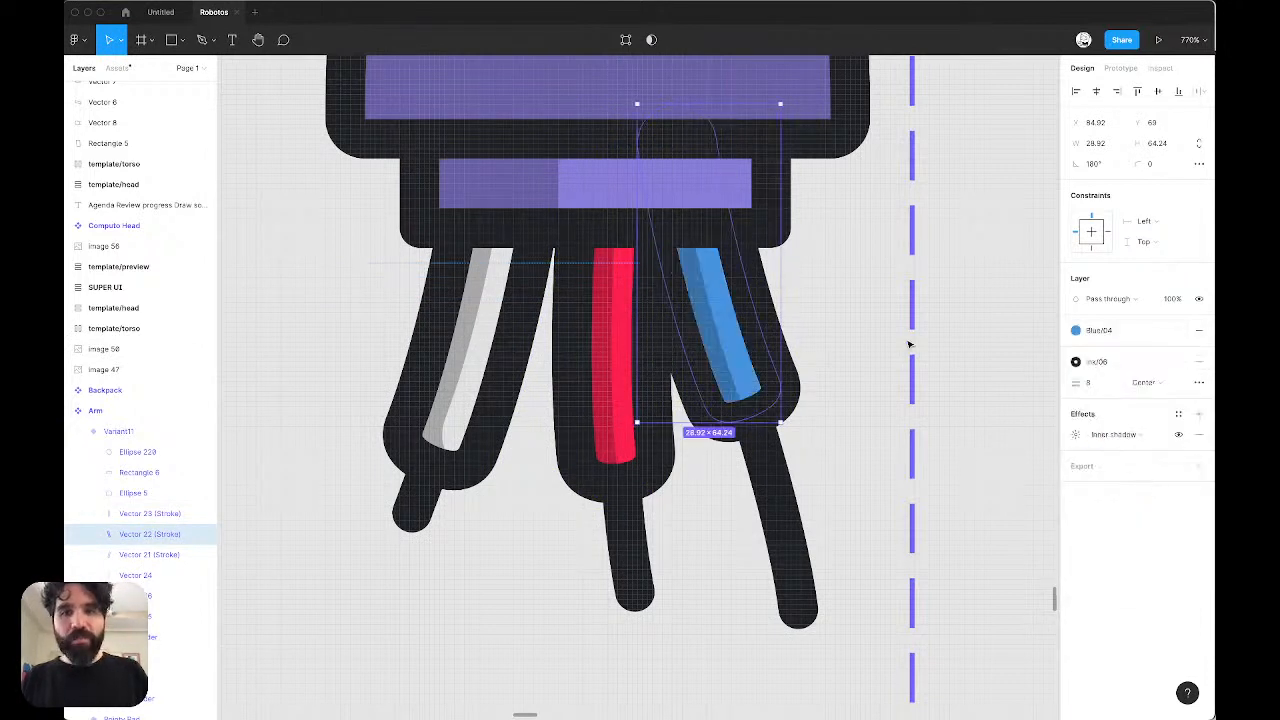
Step: Change the left tentacle segment's fill to the third yellow shade in the Sun color styles
left_click(480, 357)
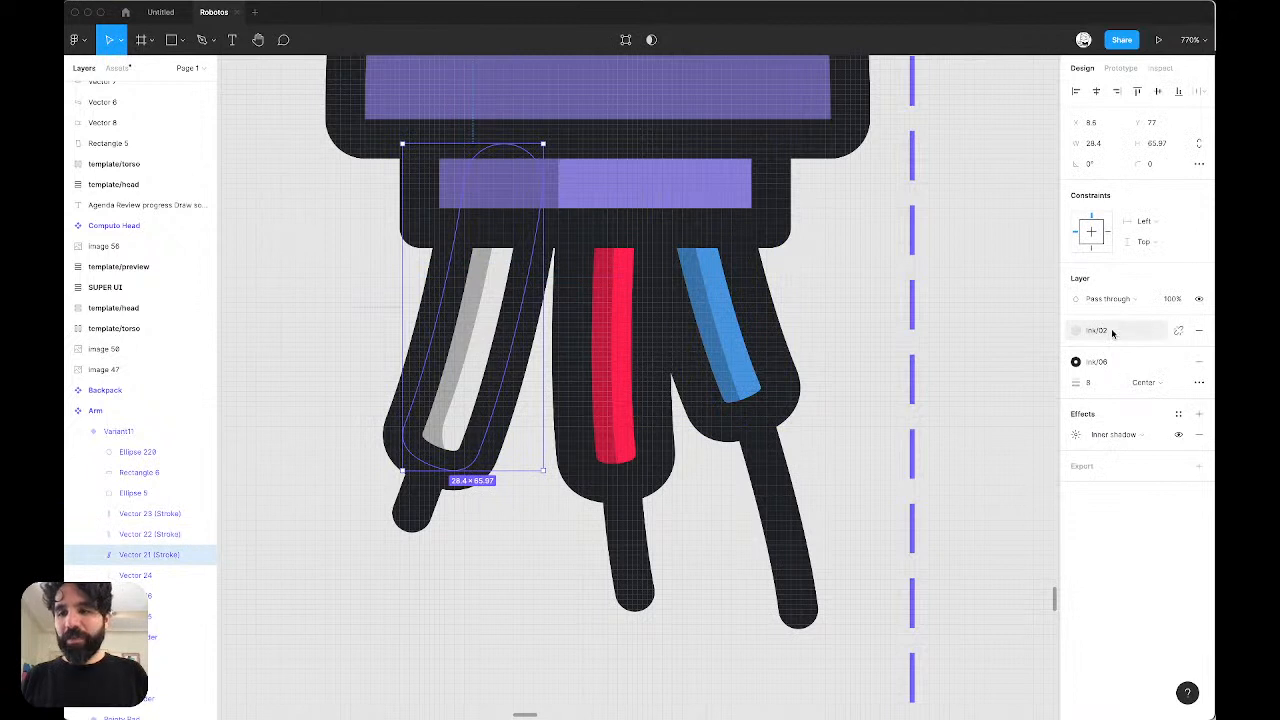
left_click(1115, 333)
scroll(1153, 513, "down", 1)
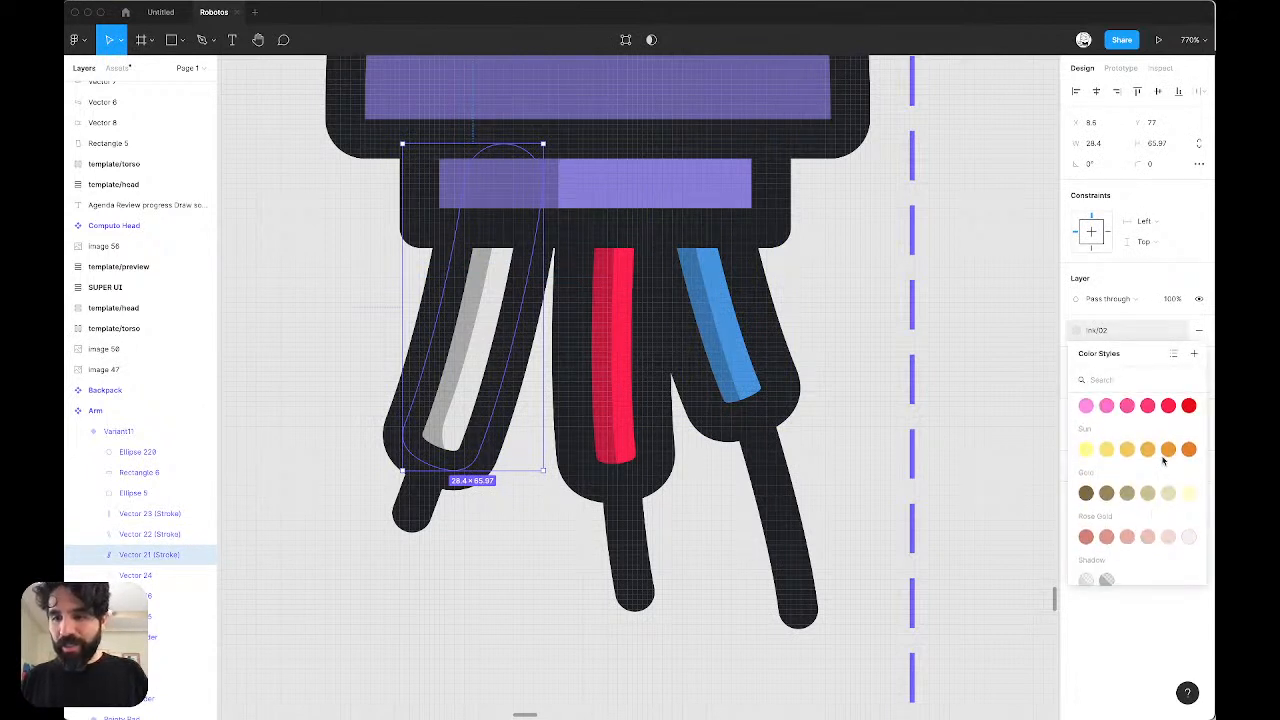
left_click(1125, 452)
left_click(986, 357)
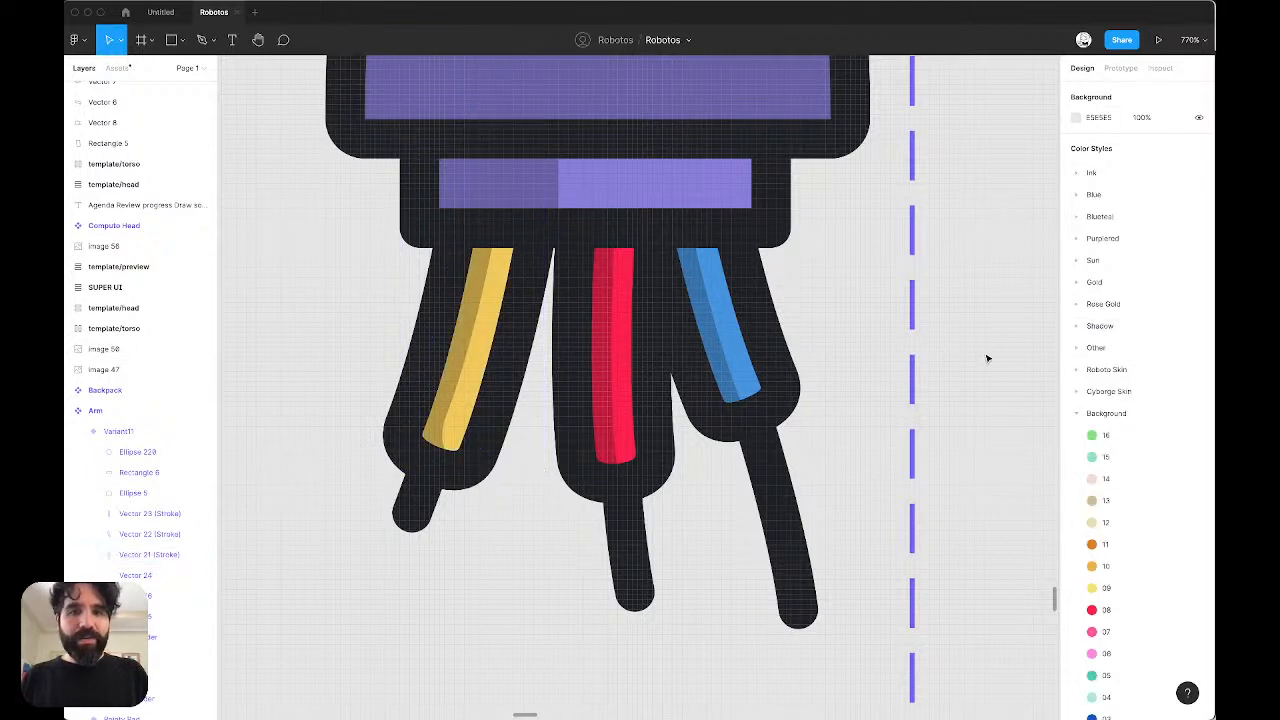
Step: Nudge the middle tentacle's red segment and its thin end together slightly to the left
scroll(986, 358, "down", 3)
scroll(986, 358, "down", 3)
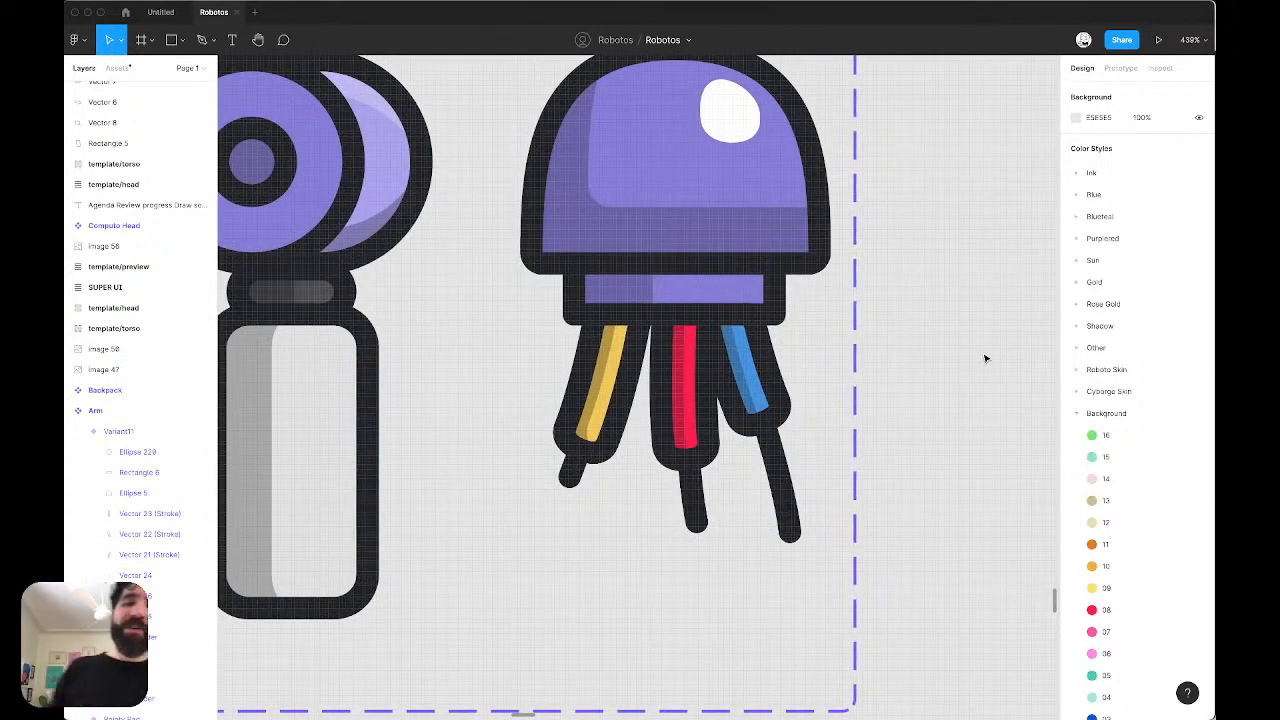
left_click(695, 501)
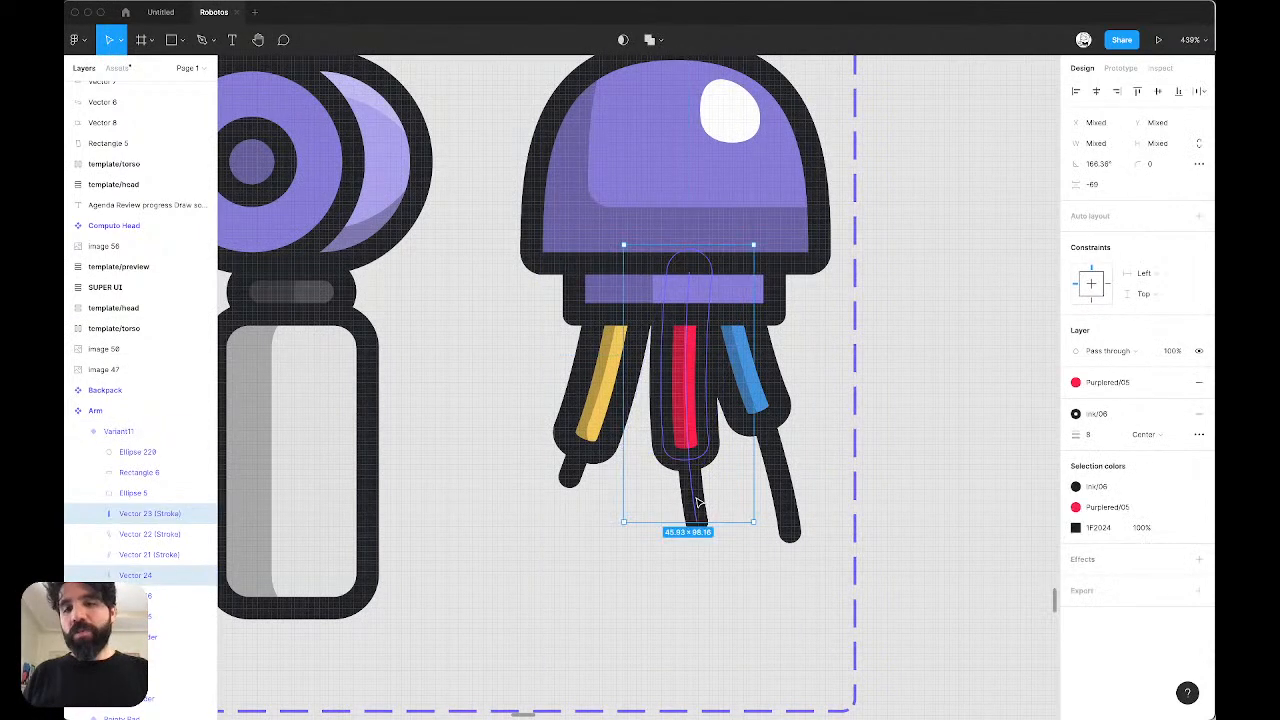
key("Left")
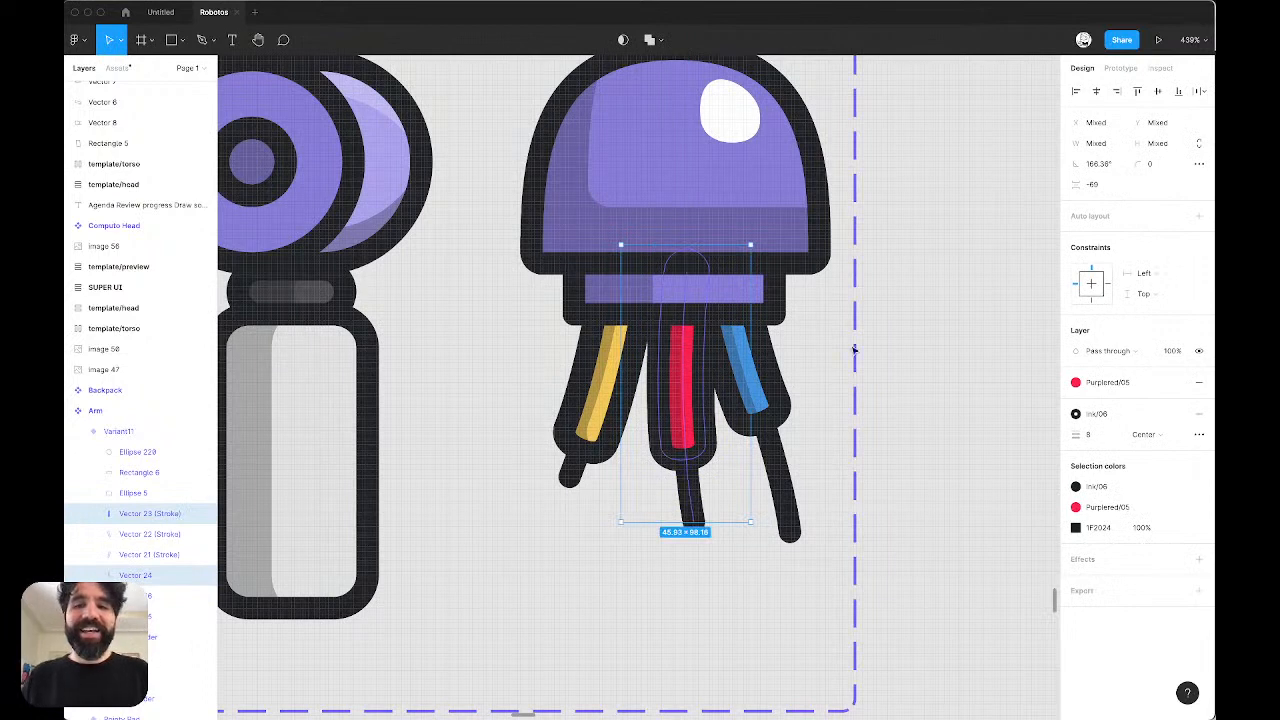
left_click(943, 303)
Step: Look over the Arm, Backpack, Body and head component sets and the assembled robots in the Robotos file
scroll(962, 301, "down", 5)
scroll(962, 301, "right", 3)
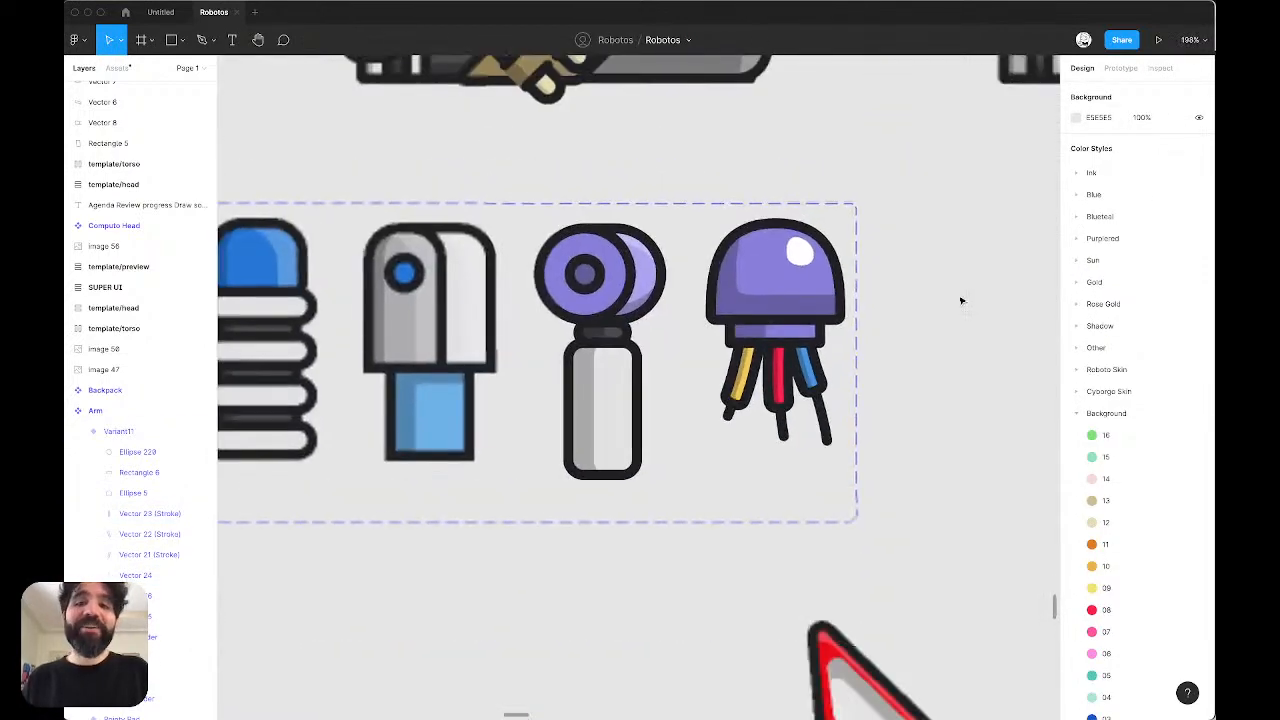
scroll(962, 301, "down", 5)
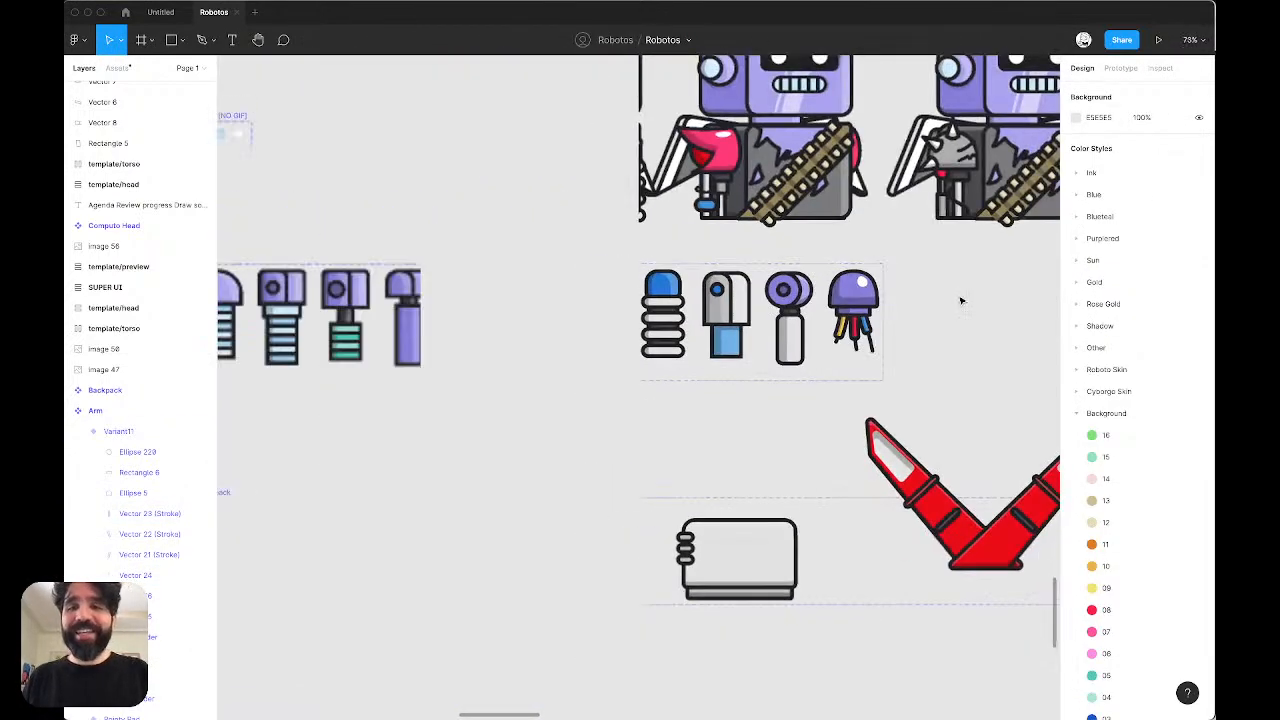
scroll(962, 301, "right", 2)
scroll(962, 301, "right", 3)
scroll(962, 301, "up", 1)
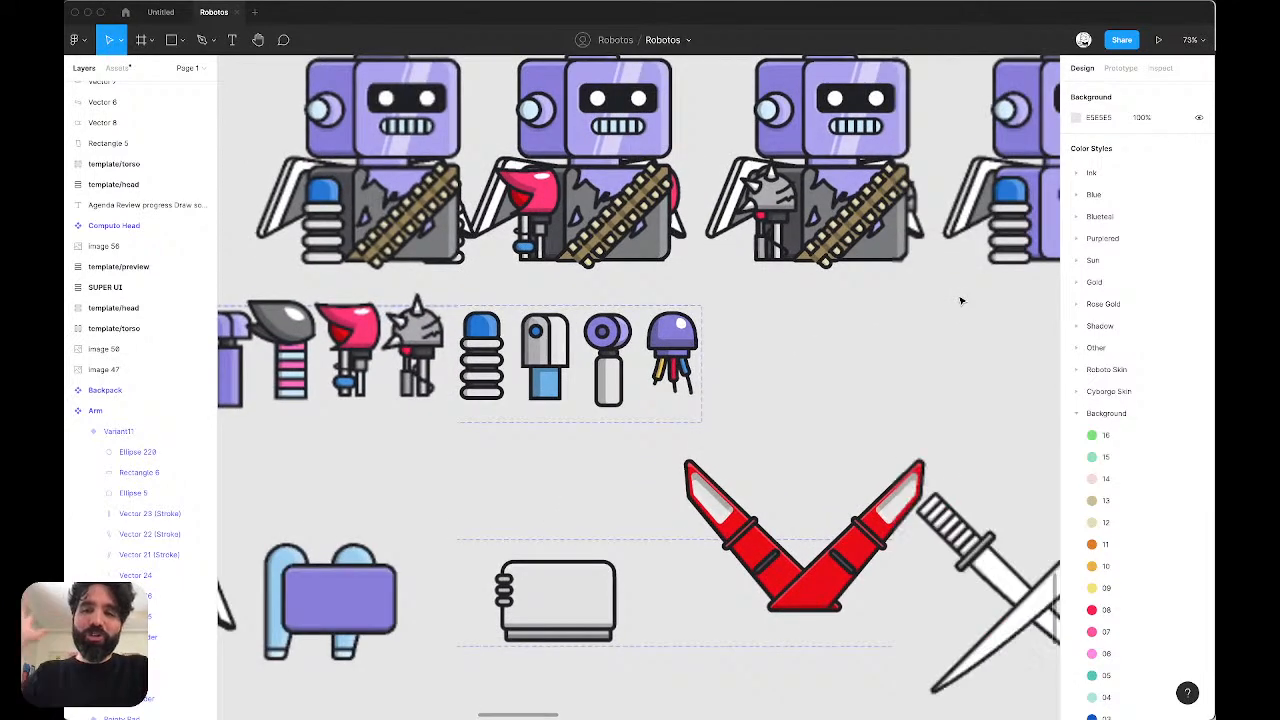
scroll(962, 301, "right", 3)
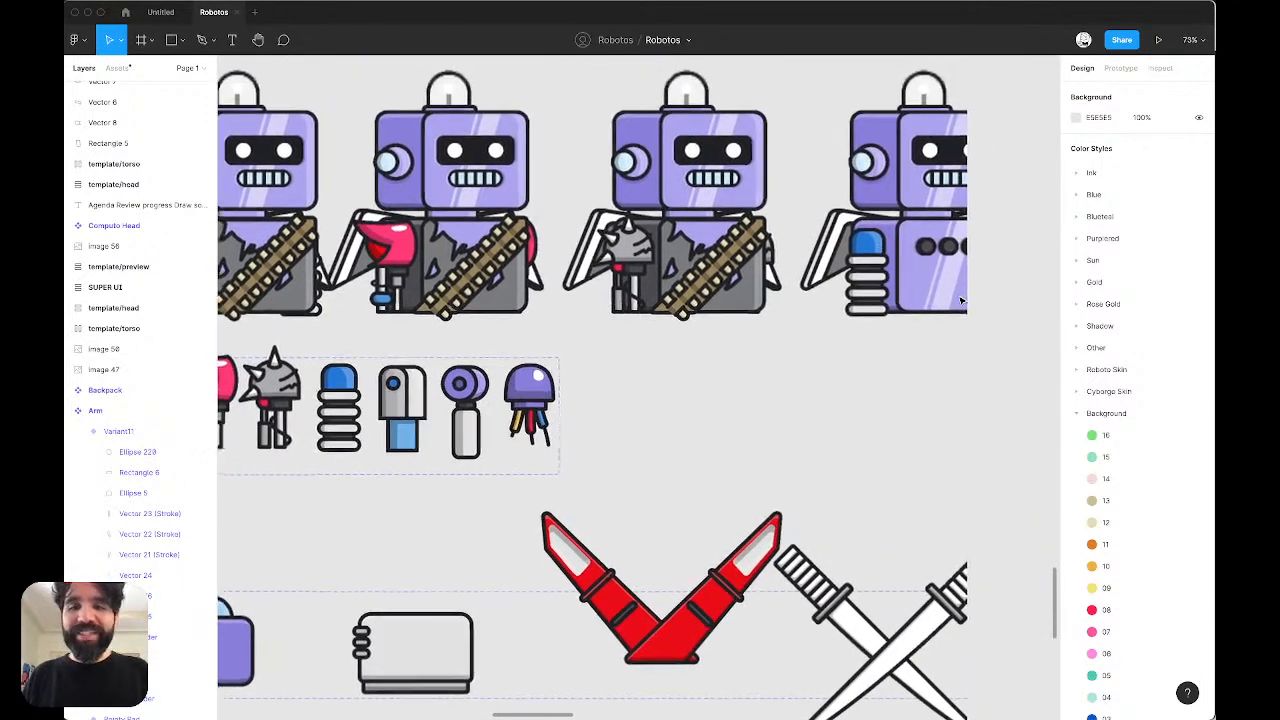
scroll(962, 301, "down", 5)
scroll(962, 300, "down", 2)
scroll(962, 300, "up", 4)
scroll(962, 300, "right", 2)
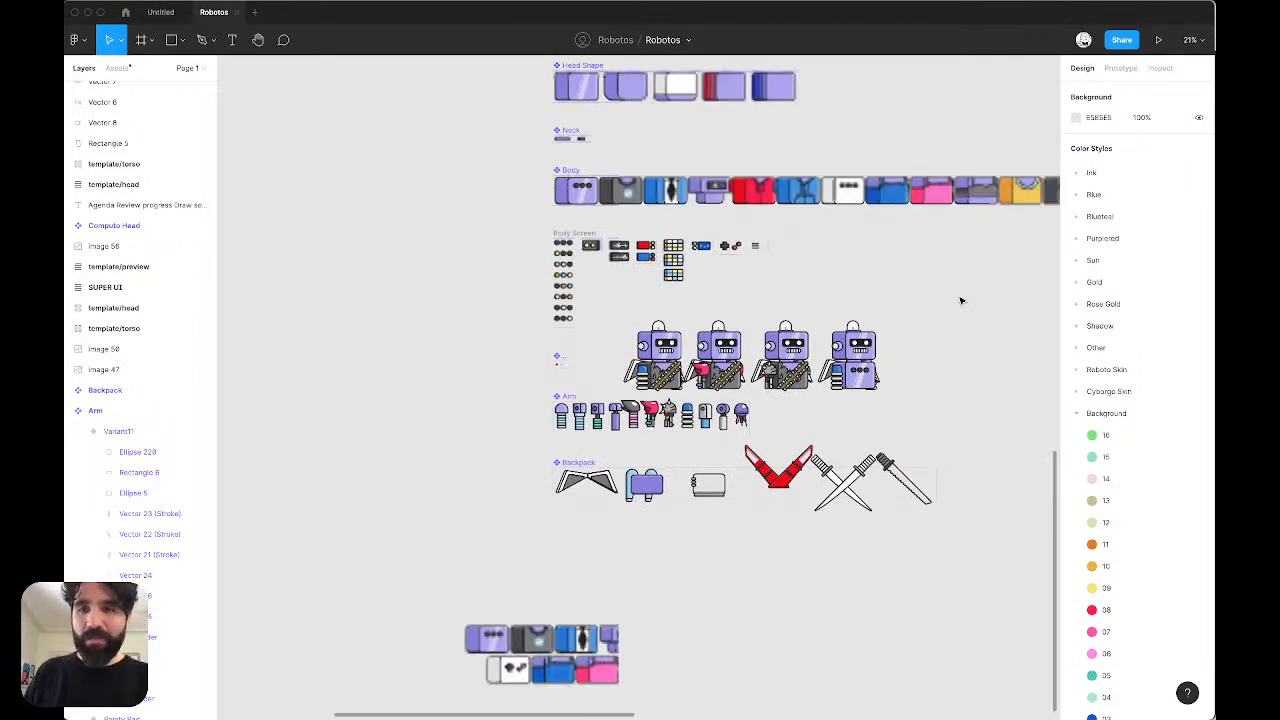
scroll(962, 301, "up", 3)
scroll(962, 301, "right", 2)
scroll(962, 301, "up", 1)
scroll(962, 301, "left", 2)
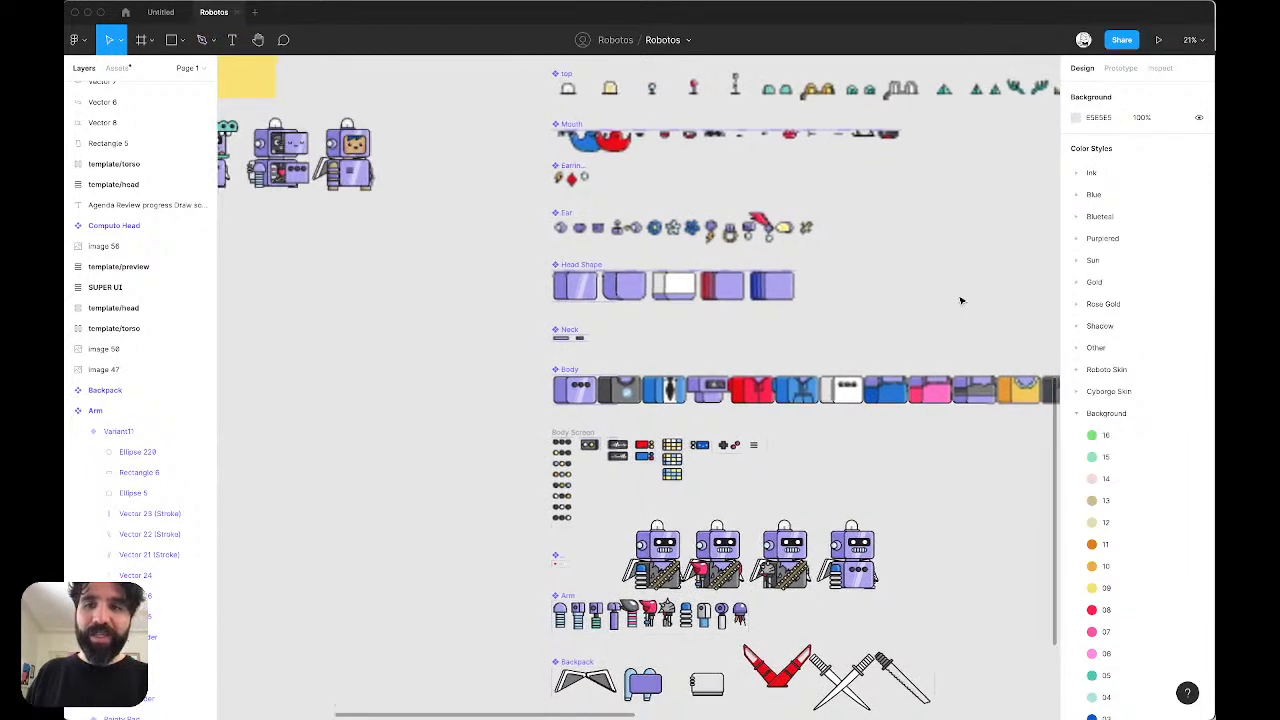
scroll(961, 300, "down", 1)
scroll(961, 300, "right", 1)
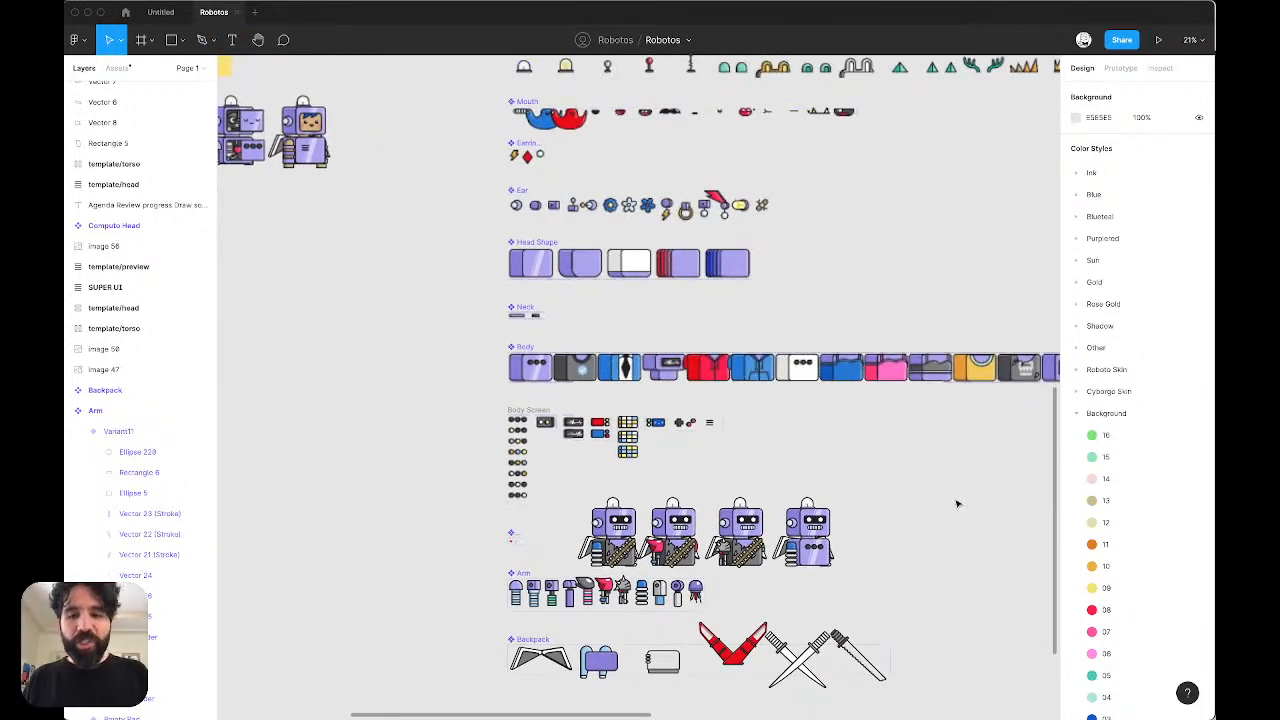
scroll(957, 504, "right", 6)
scroll(957, 504, "up", 2)
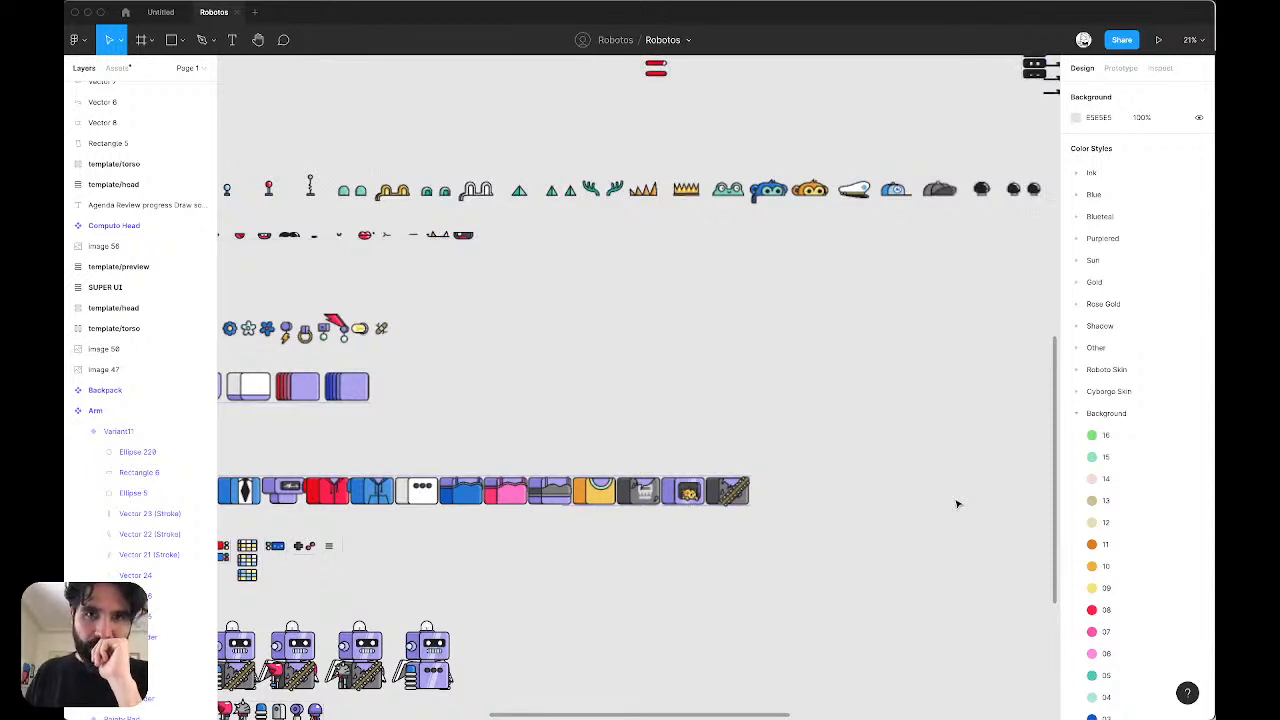
scroll(600, 510, "down", 5)
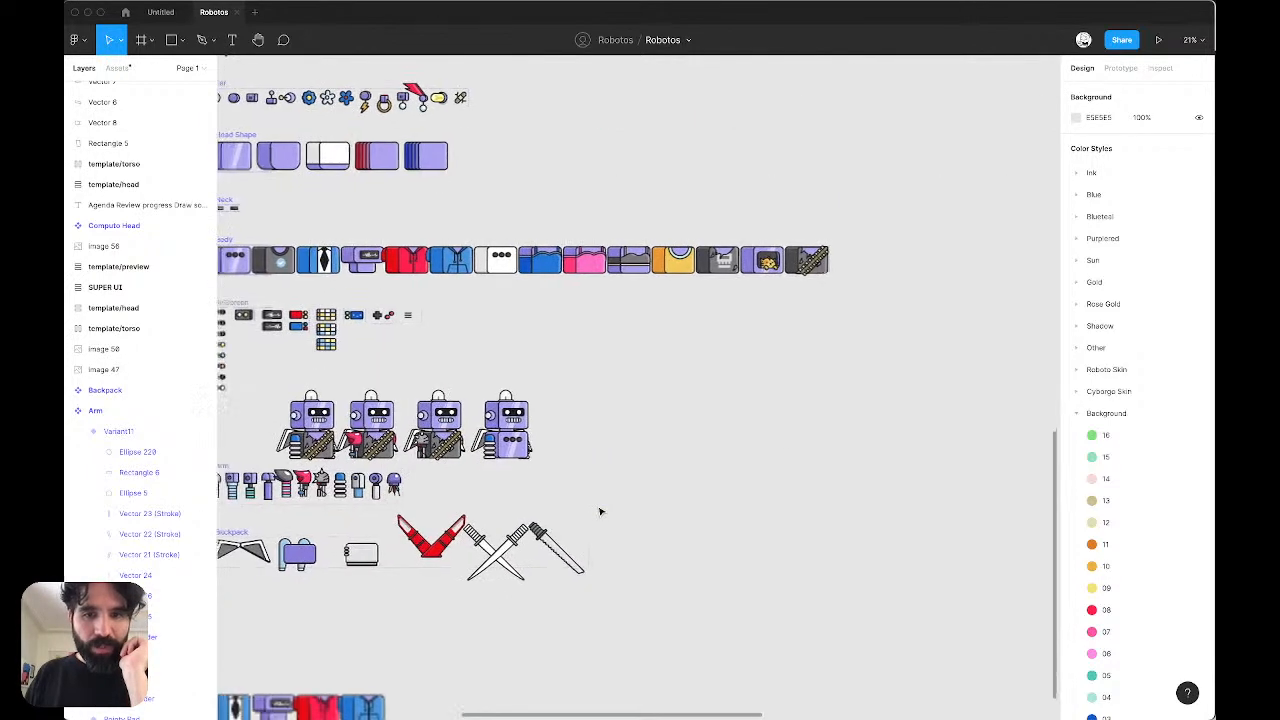
scroll(590, 445, "up", 5, "ctrl")
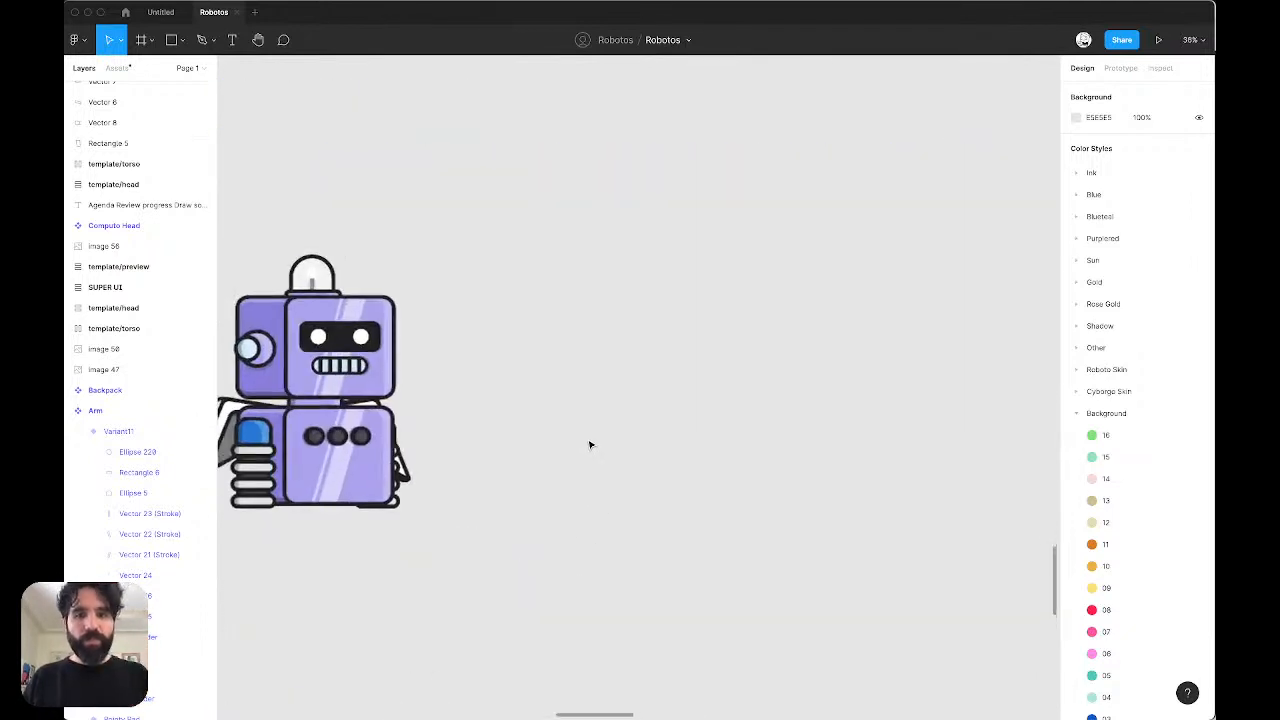
key("super+v")
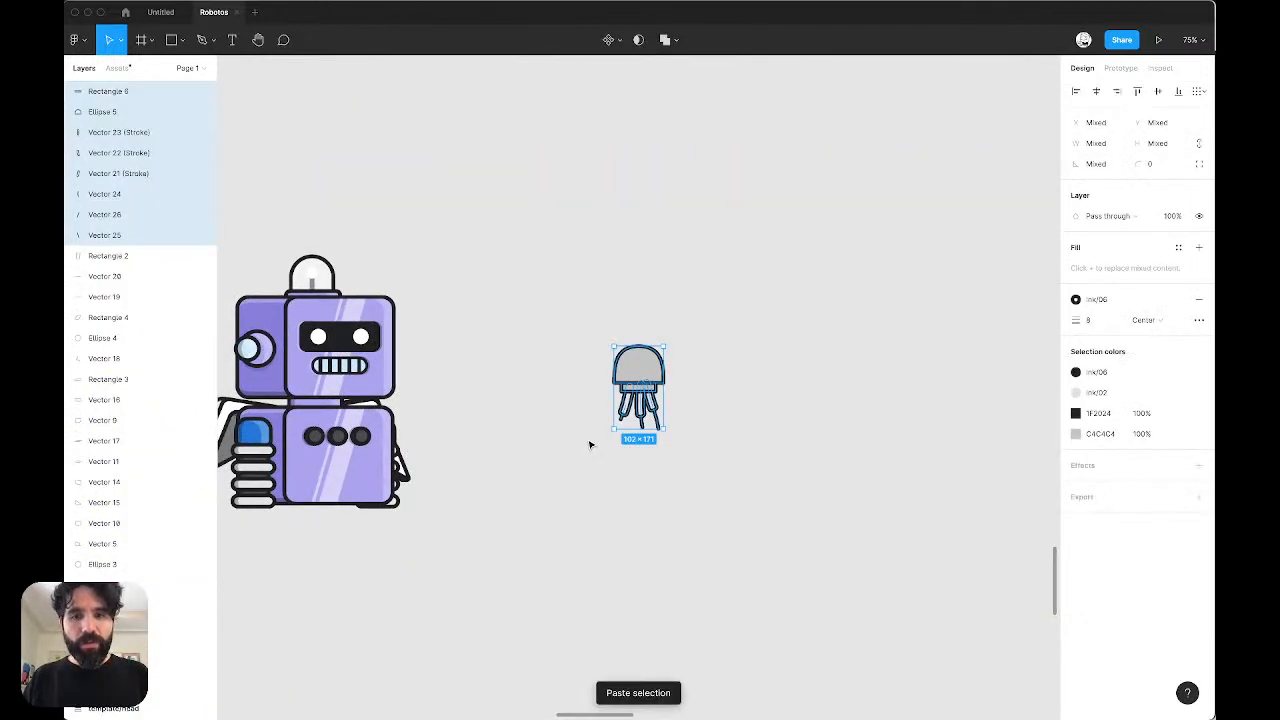
key("Delete")
Step: Review the whole Robotos canvas and the traced character sketch in the Untitled file
scroll(590, 445, "down", 10, "ctrl")
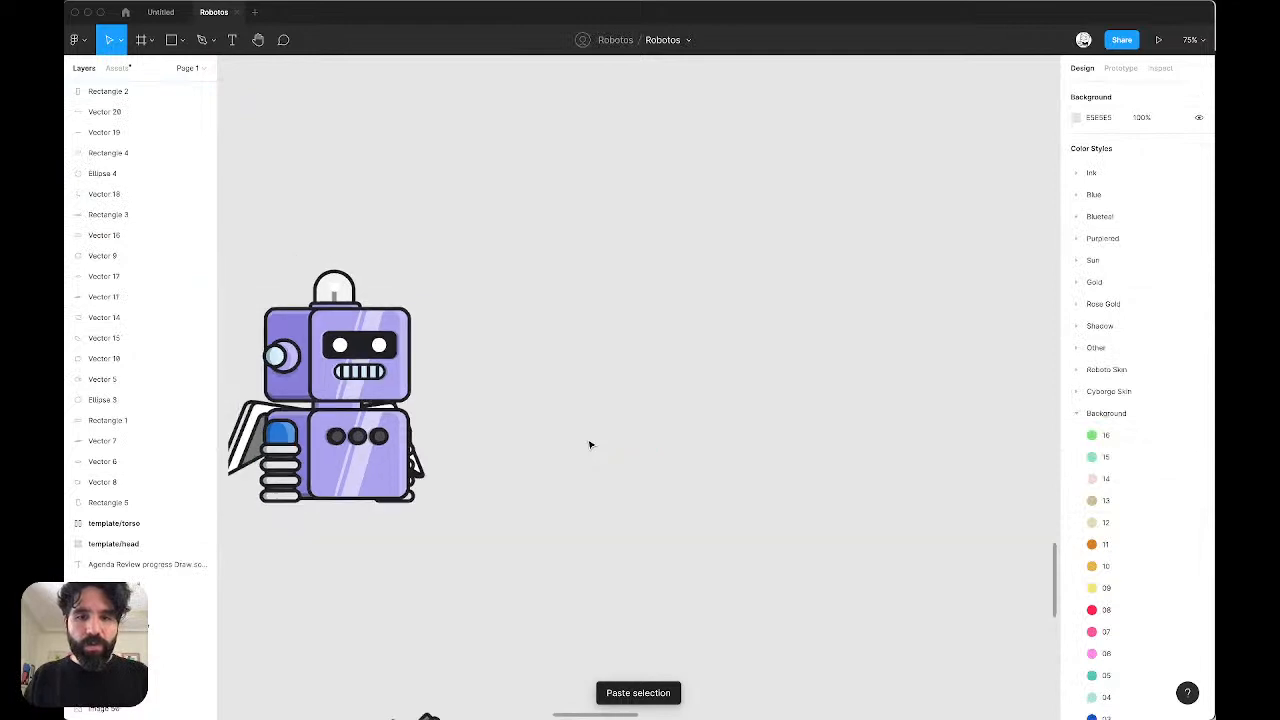
key("shift+1")
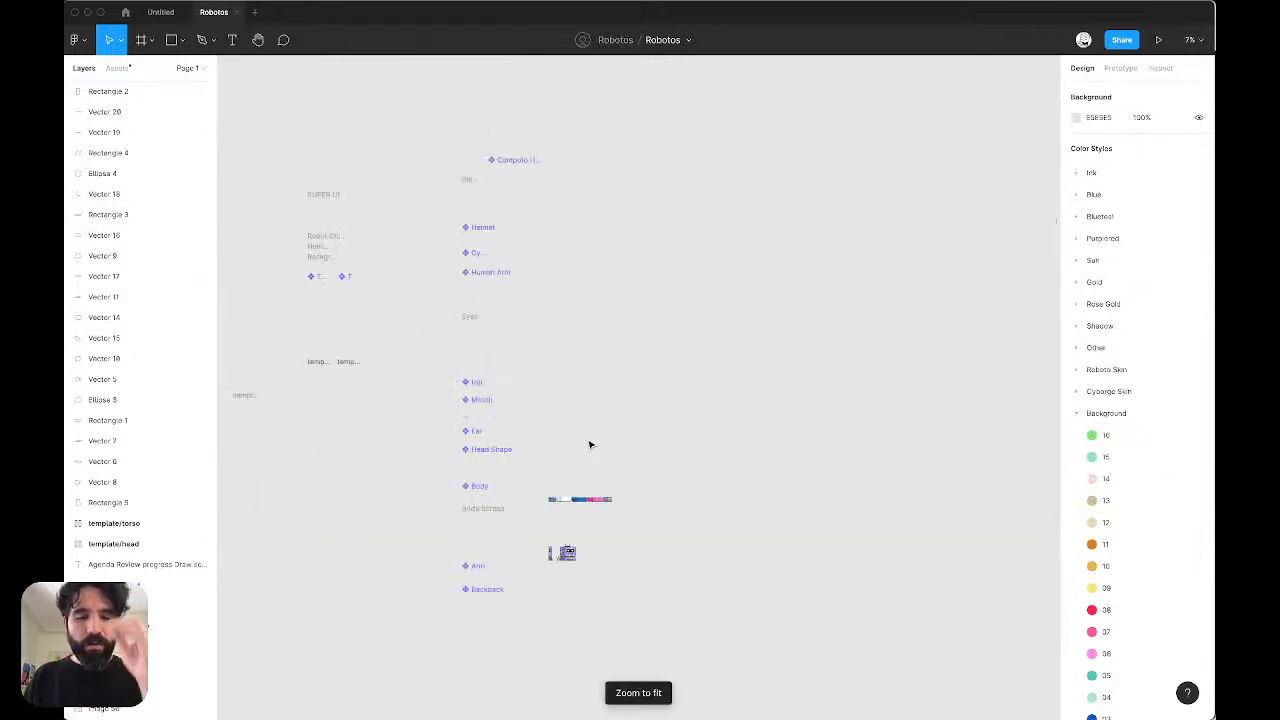
left_click(165, 12)
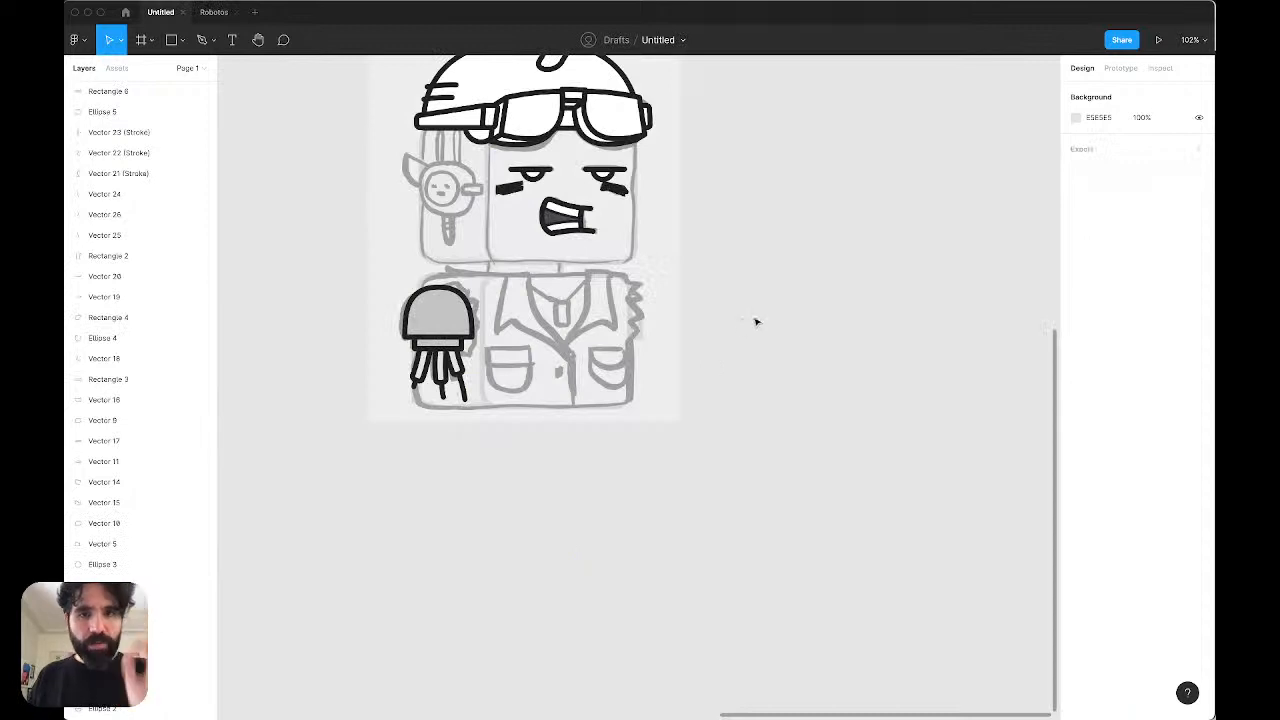
scroll(756, 322, "up", 3)
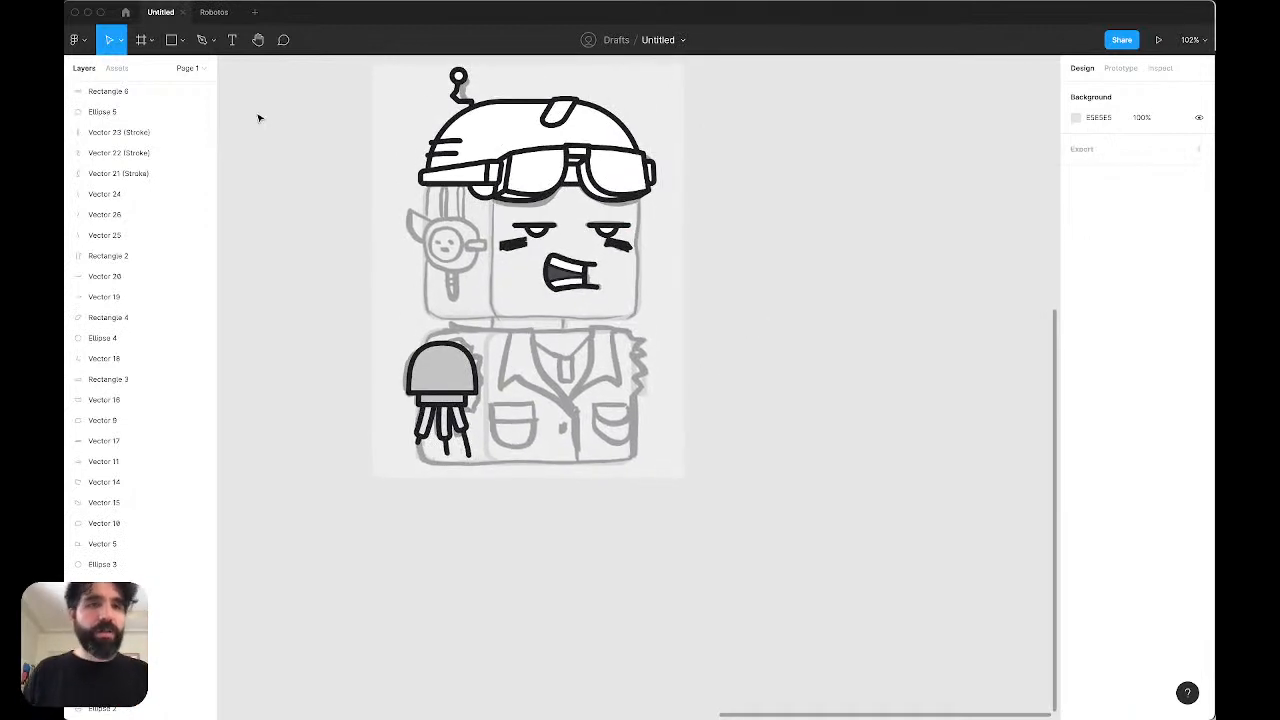
left_click(214, 12)
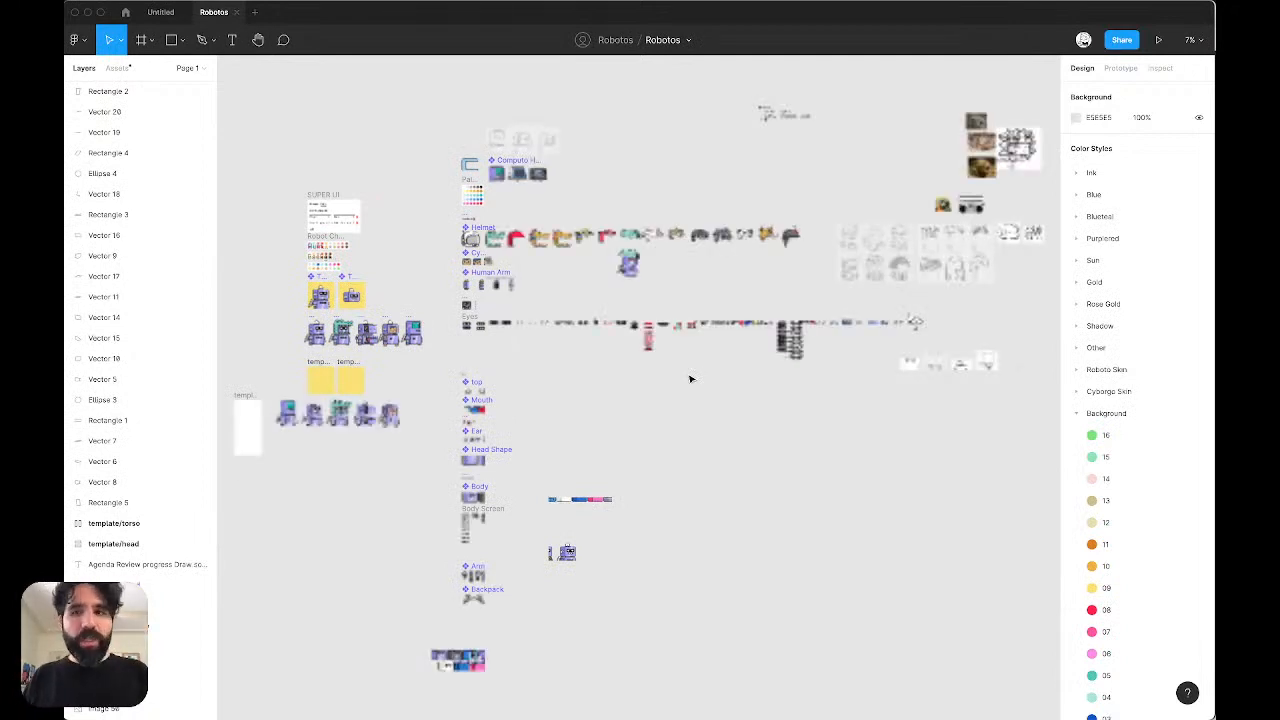
key("super+Tab")
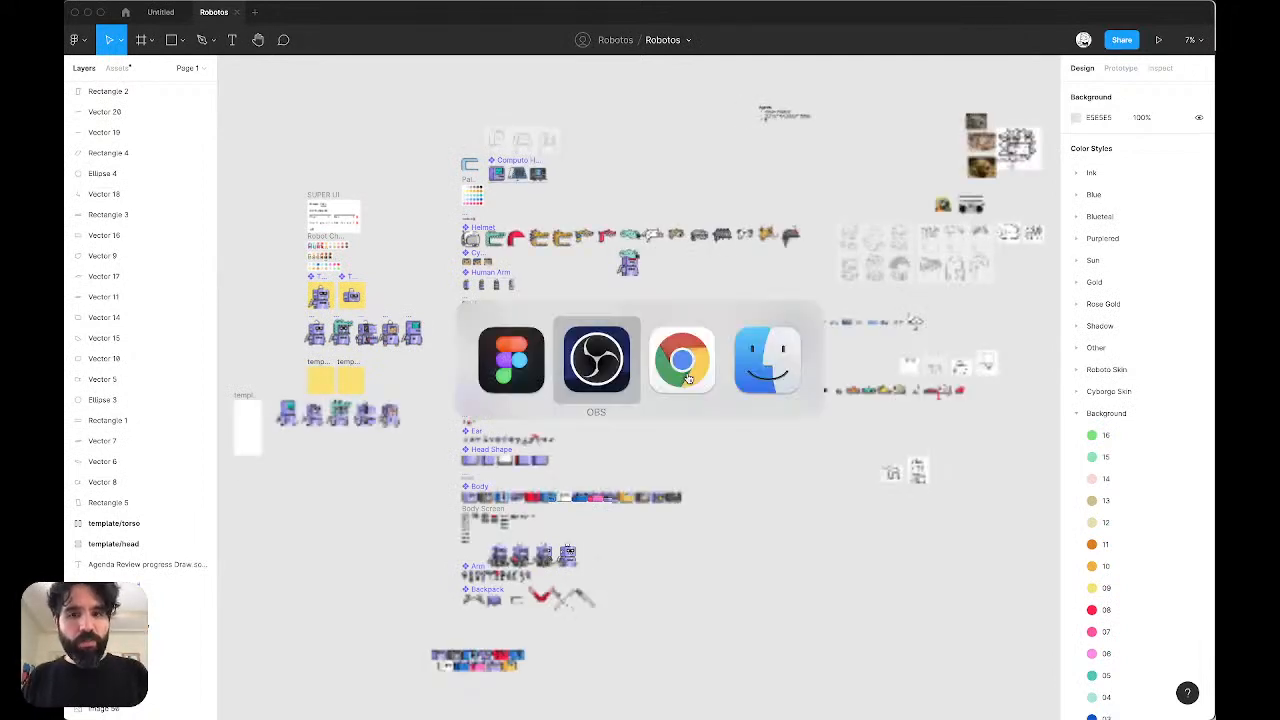